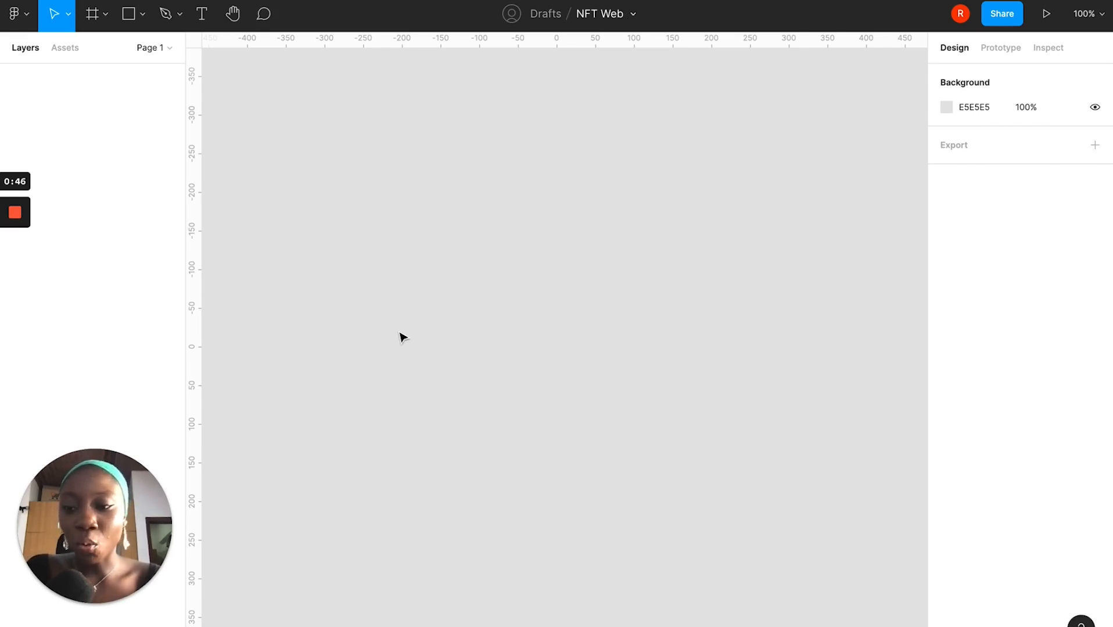
# Switch to the Social Media Posts file and copy the shorter, hero-only "NFT market place- web" frame.
pyautogui.click(120, 1)
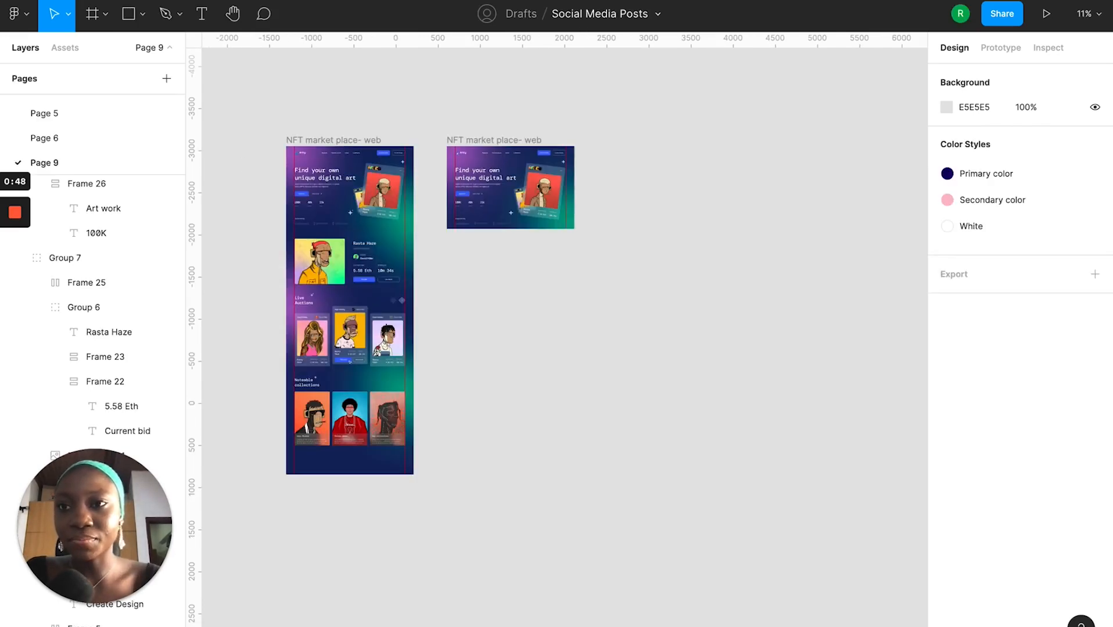
pyautogui.scroll(5, 445, 152)
pyautogui.hscroll(-3, 444, 151)
pyautogui.scroll(-3, 445, 151)
pyautogui.scroll(2, 445, 152)
pyautogui.keyDown('ctrl'); pyautogui.scroll(-2, 445, 154); pyautogui.keyUp('ctrl')
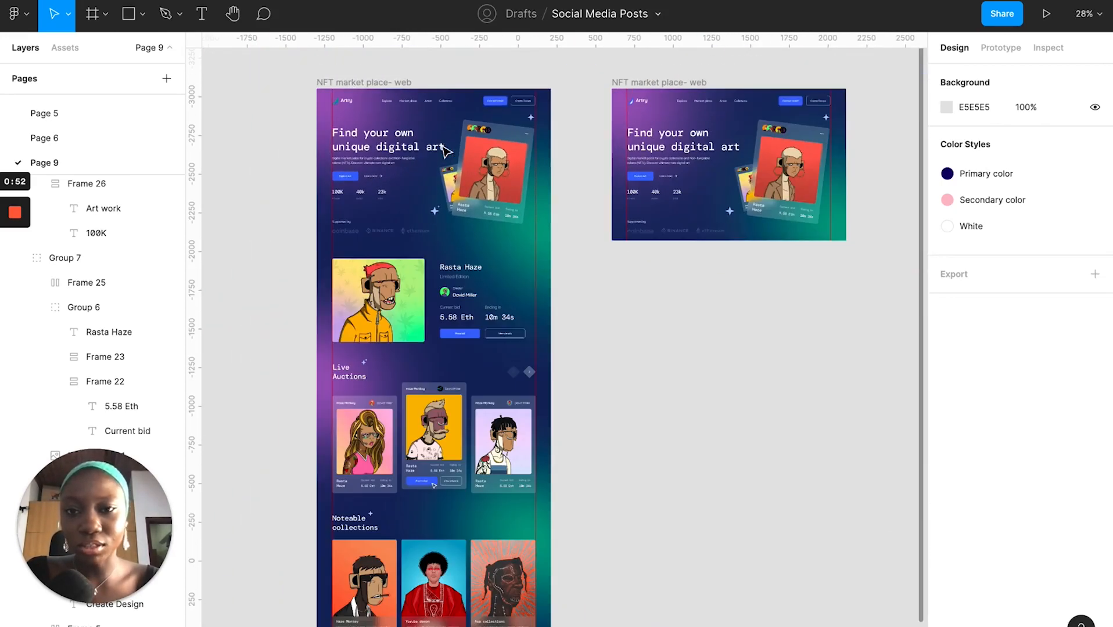
pyautogui.scroll(2, 598, 119)
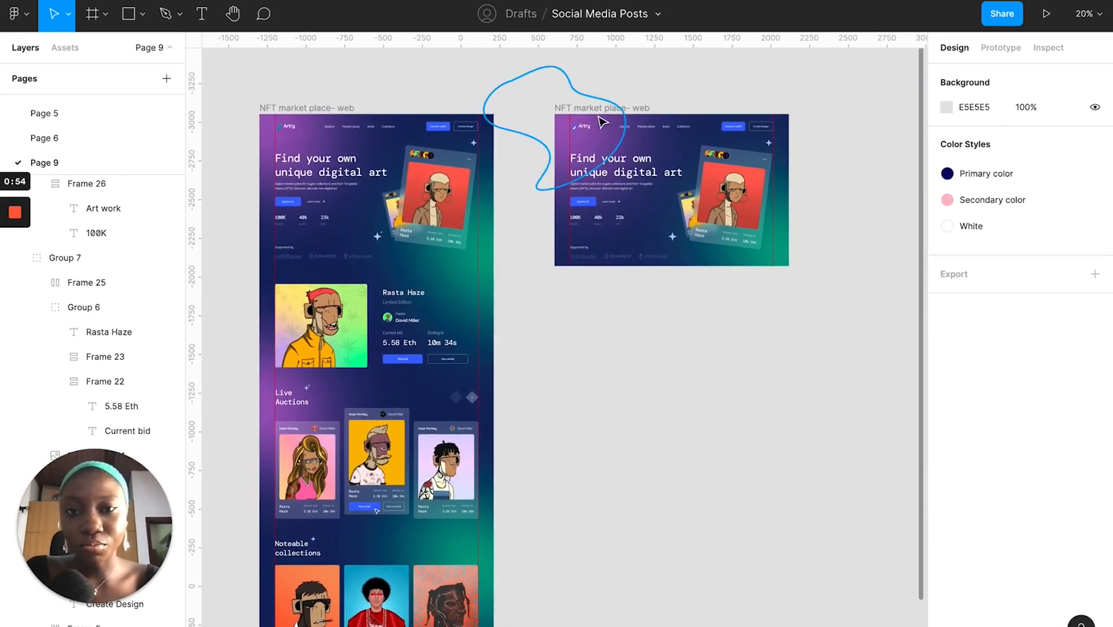
pyautogui.hscroll(3, 598, 120)
pyautogui.click(493, 111)
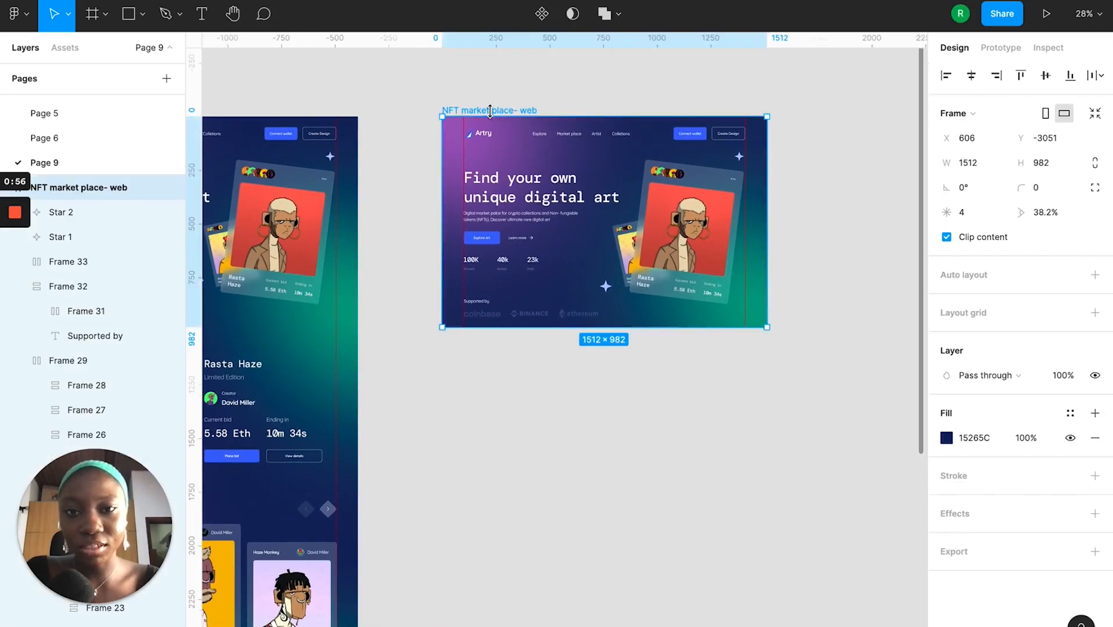
pyautogui.keyDown('ctrl'); pyautogui.scroll(3, 492, 116); pyautogui.keyUp('ctrl')
pyautogui.hscroll(2, 493, 120)
pyautogui.keyDown('ctrl'); pyautogui.scroll(-3, 492, 120); pyautogui.keyUp('ctrl')
pyautogui.scroll(3, 491, 121)
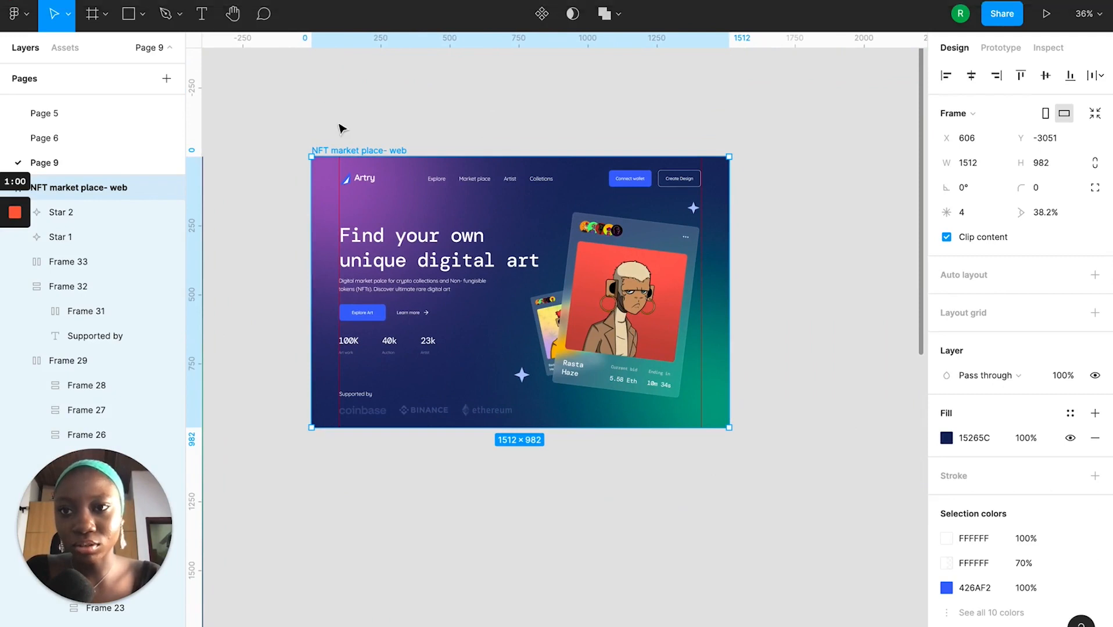
# Return to the NFT Web file and paste the copied frame onto its empty canvas.
pyautogui.hotkey('ctrl', 'Tab')
pyautogui.hscroll(1, 349, 156)
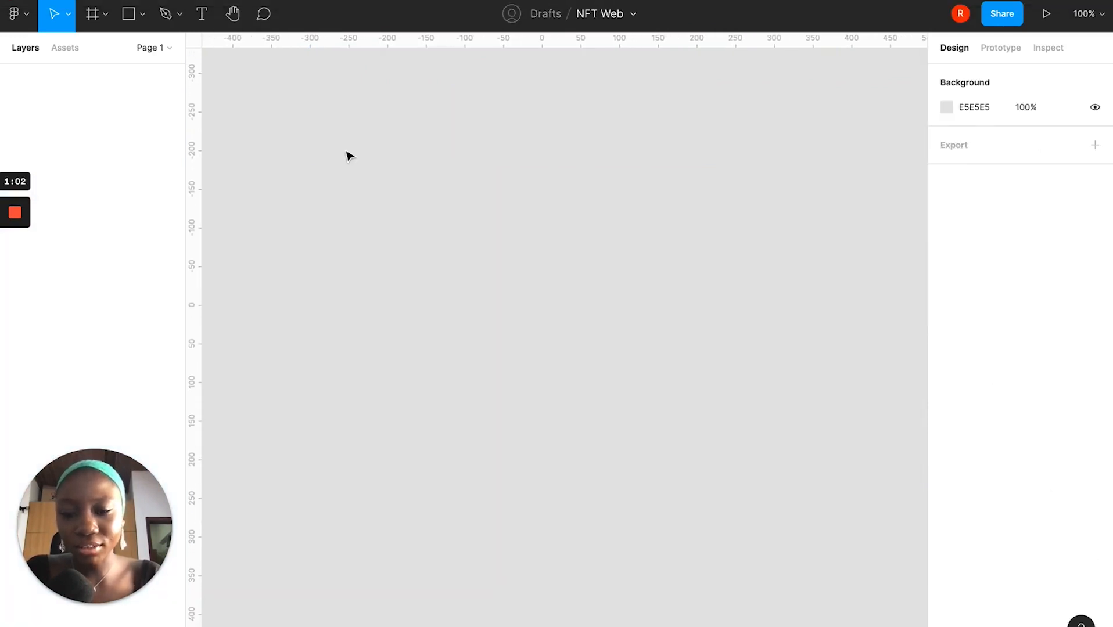
pyautogui.hotkey('ctrl', 'v')
pyautogui.keyDown('ctrl'); pyautogui.scroll(-5, 390, 235); pyautogui.keyUp('ctrl')
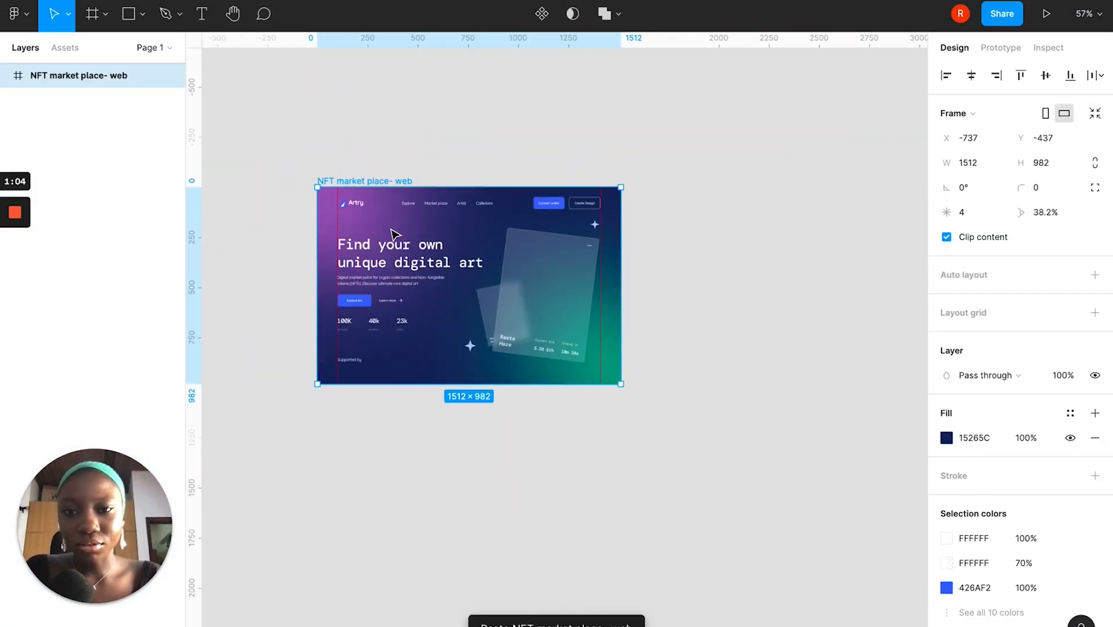
pyautogui.click(458, 446)
pyautogui.keyDown('ctrl'); pyautogui.scroll(2, 459, 446); pyautogui.keyUp('ctrl')
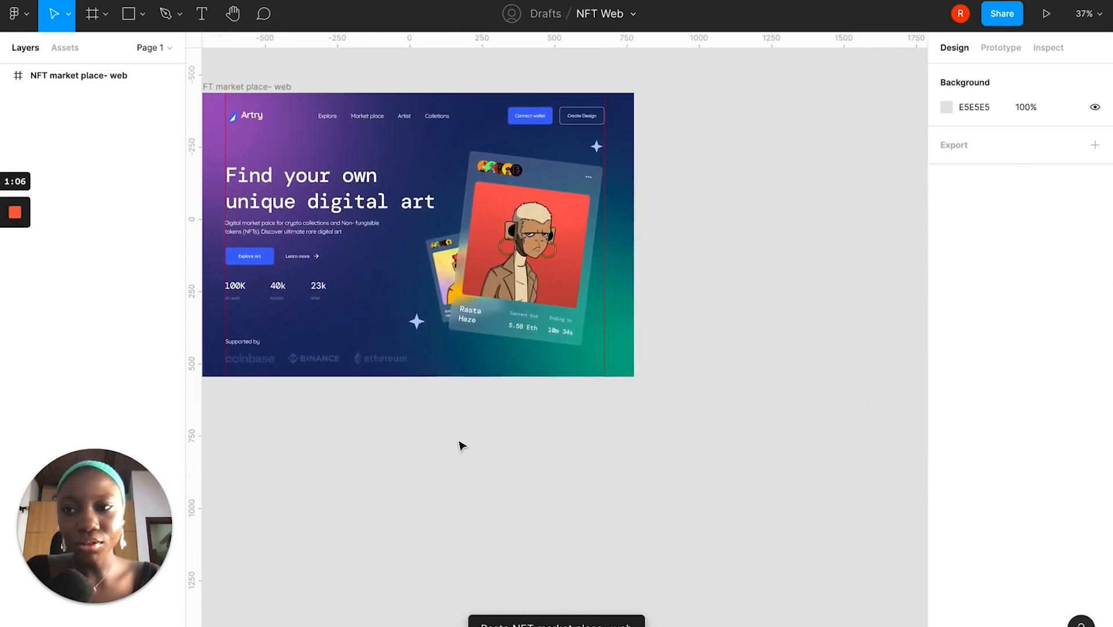
# Examine the pasted "NFT market place- web" frame's size and layout as the design reference.
pyautogui.click(316, 108)
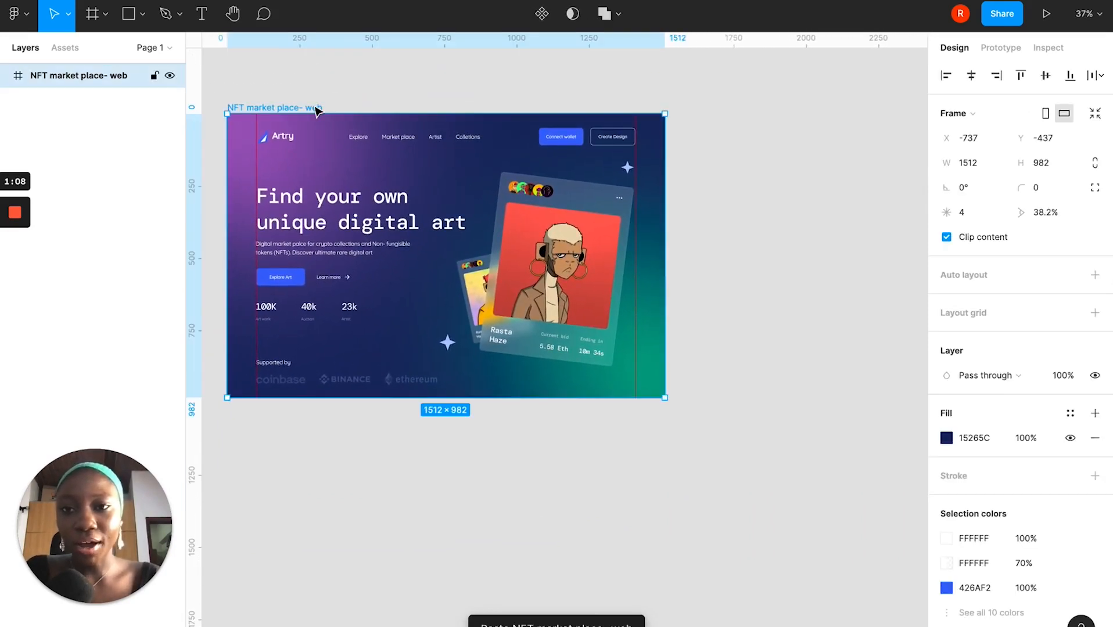
pyautogui.keyDown('ctrl'); pyautogui.scroll(3, 529, 225); pyautogui.keyUp('ctrl')
pyautogui.keyDown('ctrl'); pyautogui.scroll(-3, 526, 218); pyautogui.keyUp('ctrl')
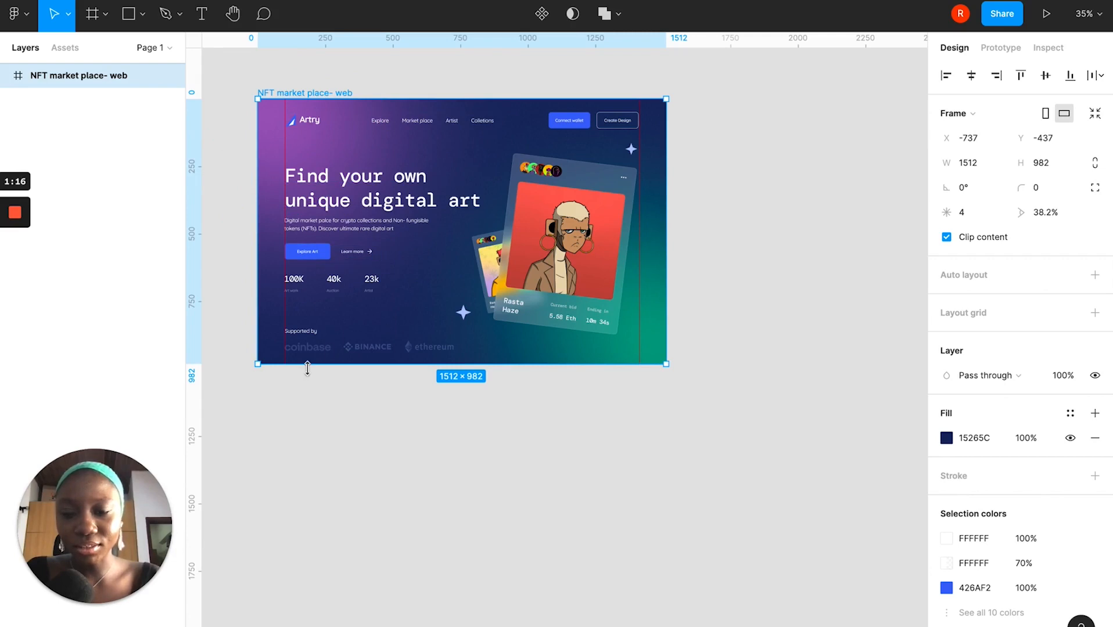
pyautogui.hscroll(1, 438, 345)
pyautogui.hscroll(5, 438, 345)
pyautogui.scroll(-2, 438, 345)
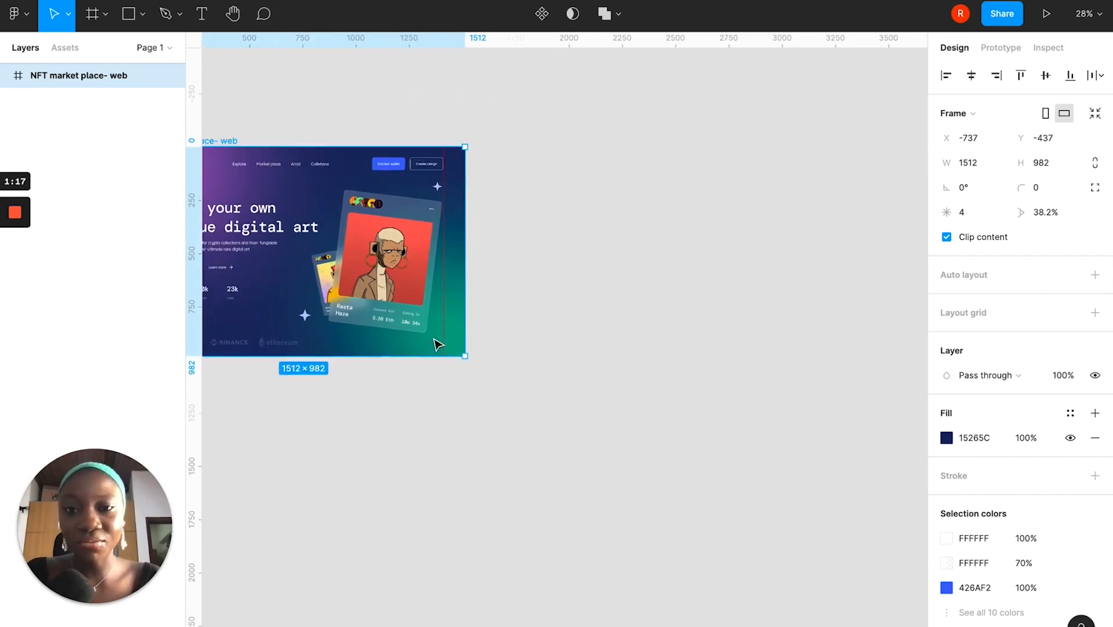
pyautogui.click(645, 272)
pyautogui.scroll(1, 645, 272)
pyautogui.scroll(-2, 646, 268)
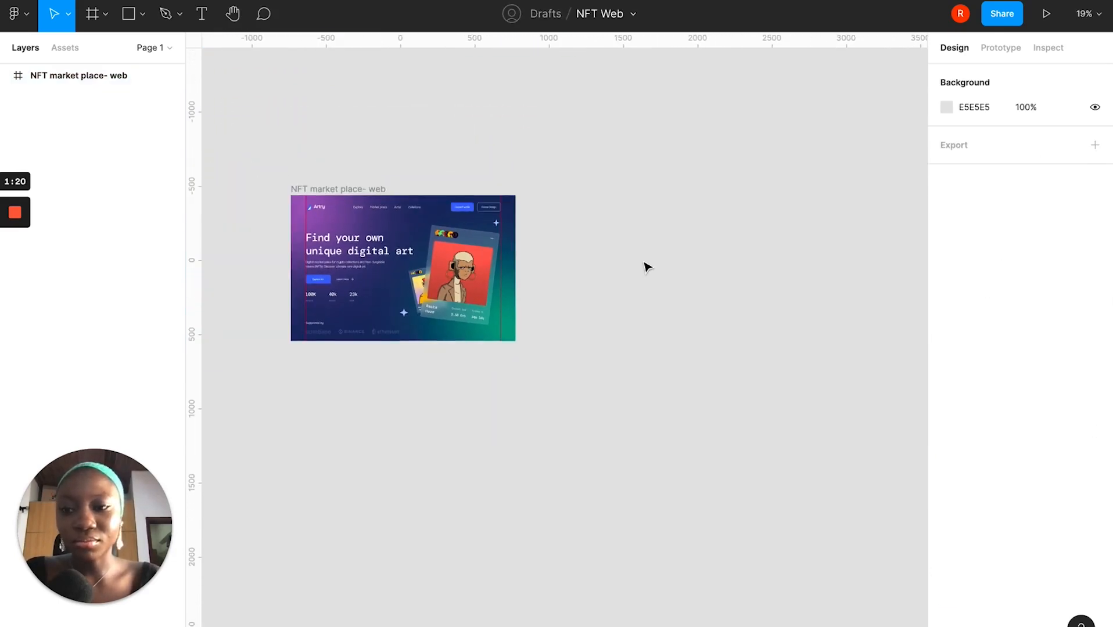
# Create a MacBook Pro 14" frame (1512 × 982) and place it beside the reference frame with their upper edges aligned.
pyautogui.rightClick(645, 258)
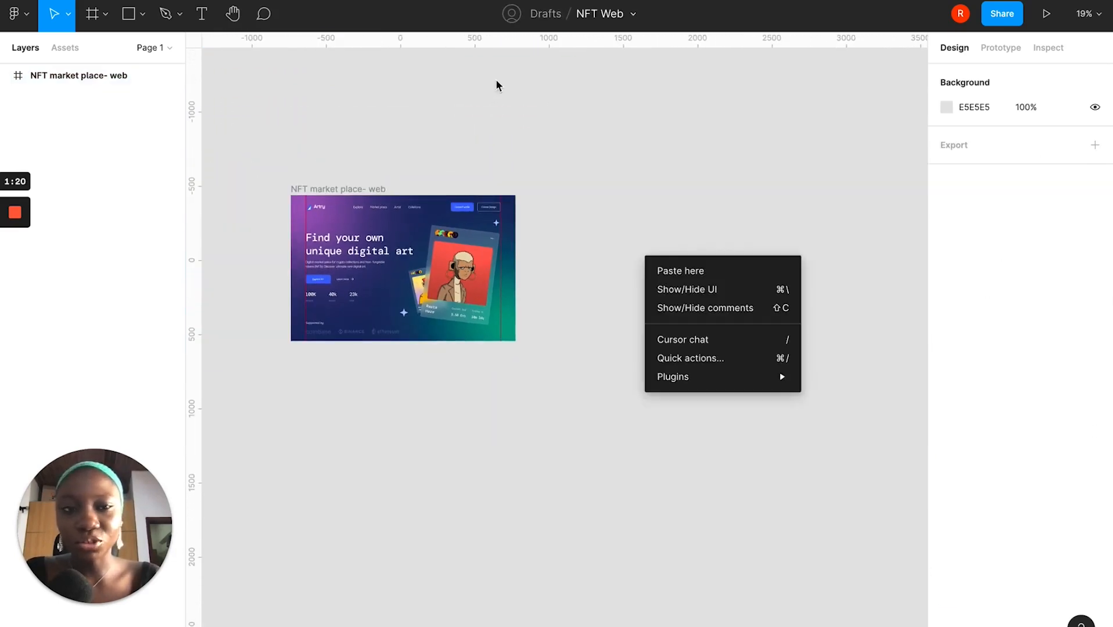
pyautogui.click(92, 21)
pyautogui.click(92, 21)
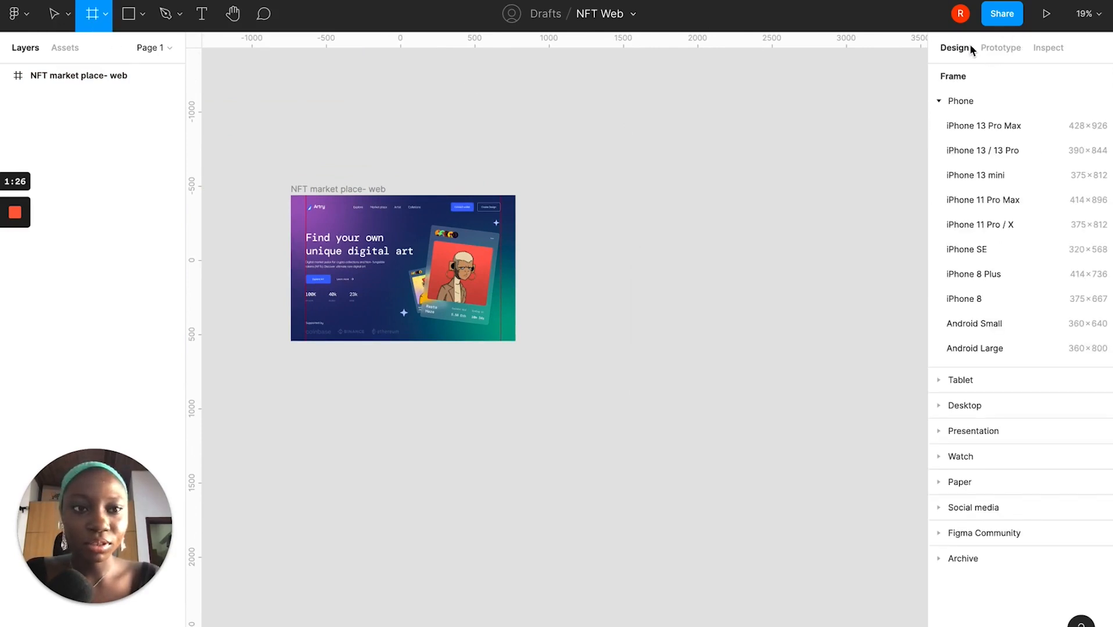
pyautogui.click(944, 405)
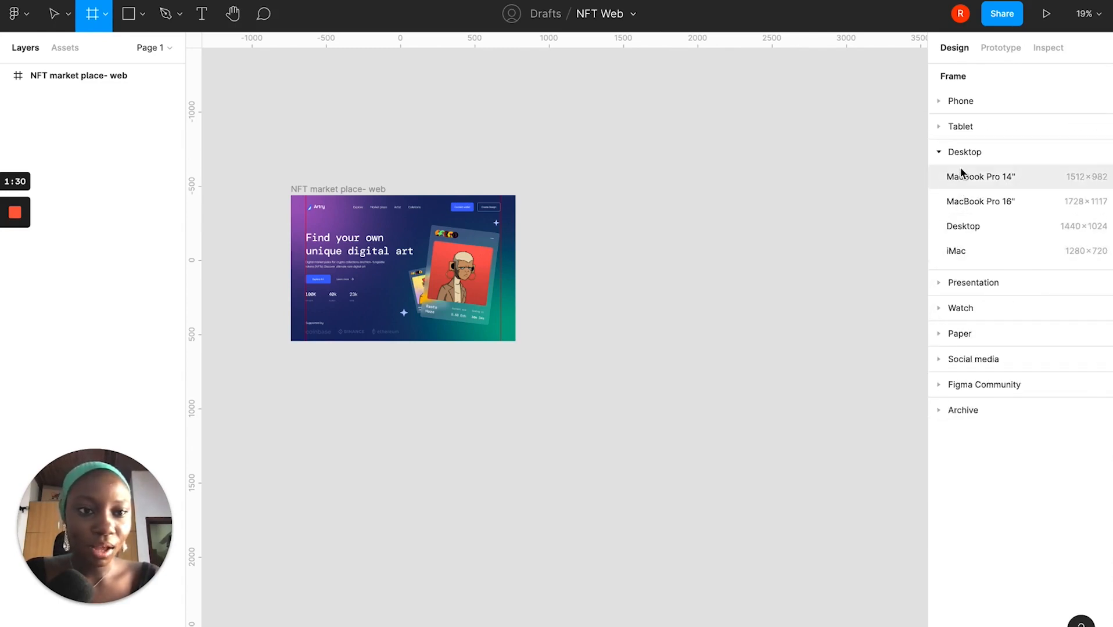
pyautogui.click(979, 182)
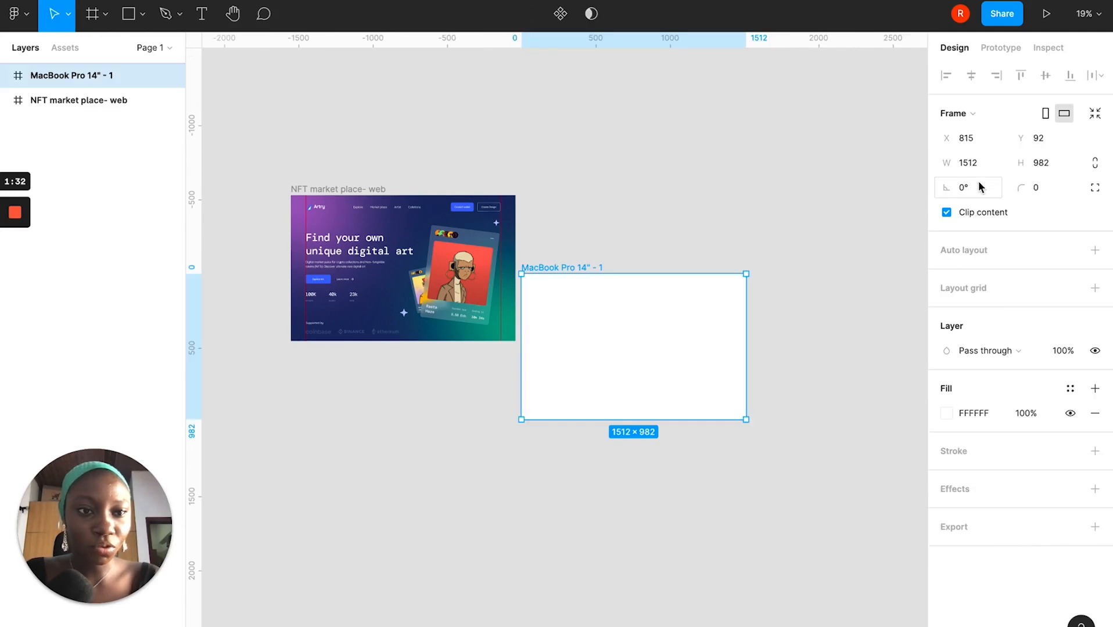
pyautogui.moveTo(658, 375); pyautogui.dragTo(674, 296)
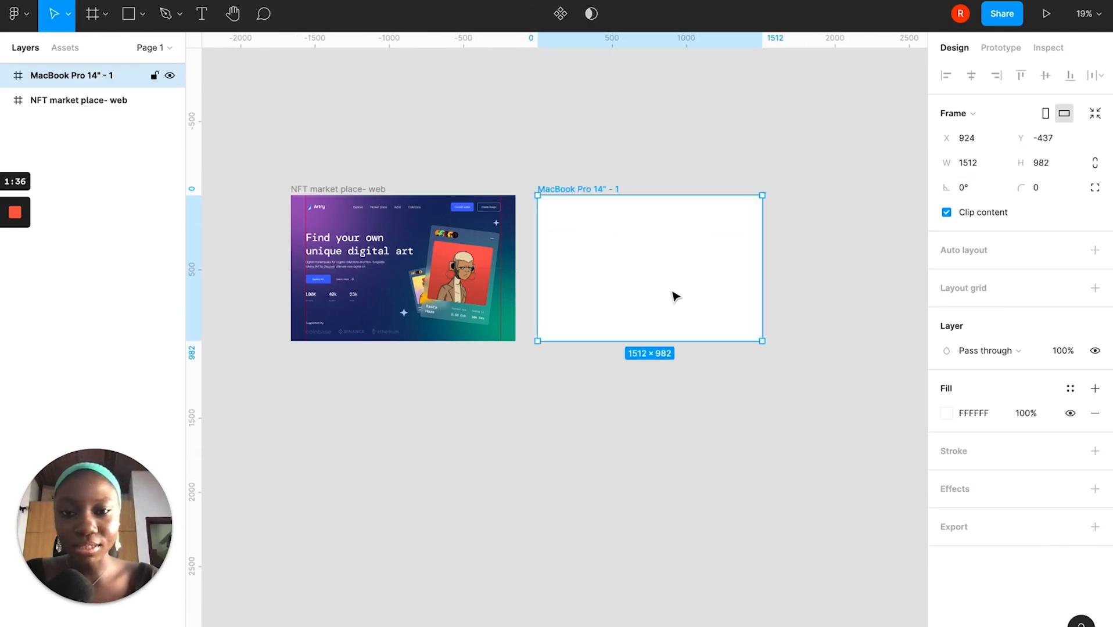
pyautogui.scroll(5, 673, 297)
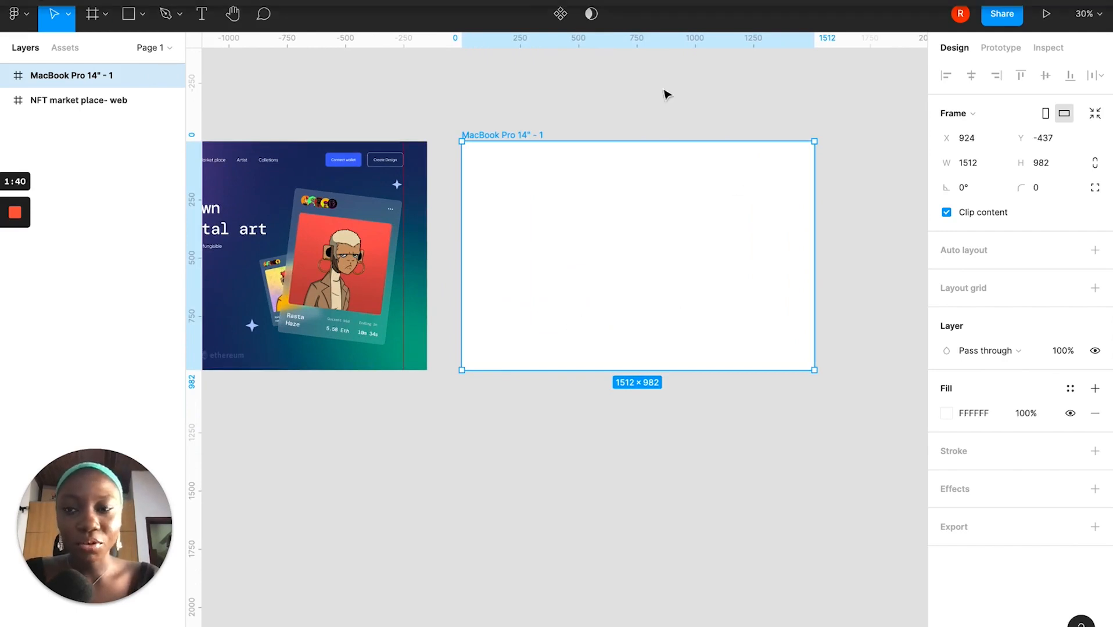
pyautogui.scroll(-3, 667, 95)
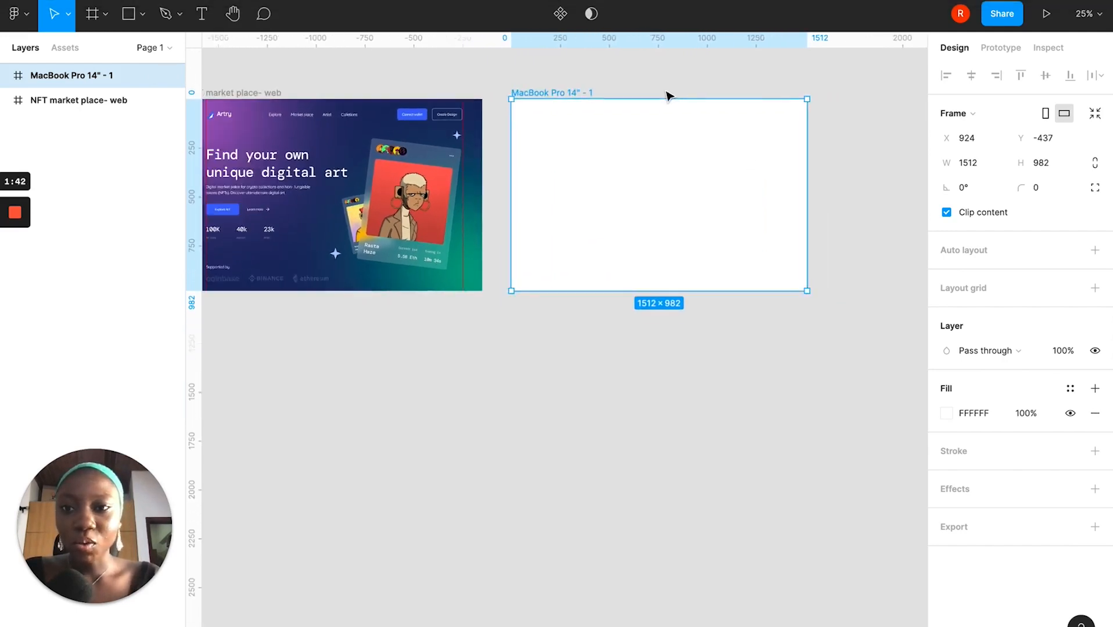
pyautogui.scroll(2, 590, 115)
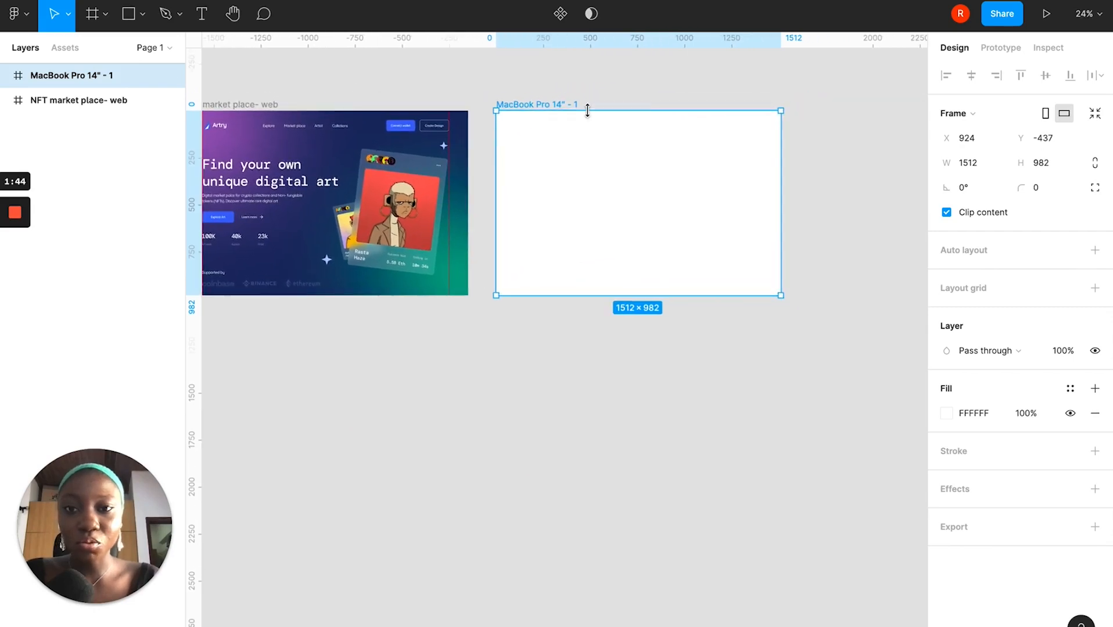
pyautogui.scroll(-3, 590, 115)
pyautogui.rightClick(588, 116)
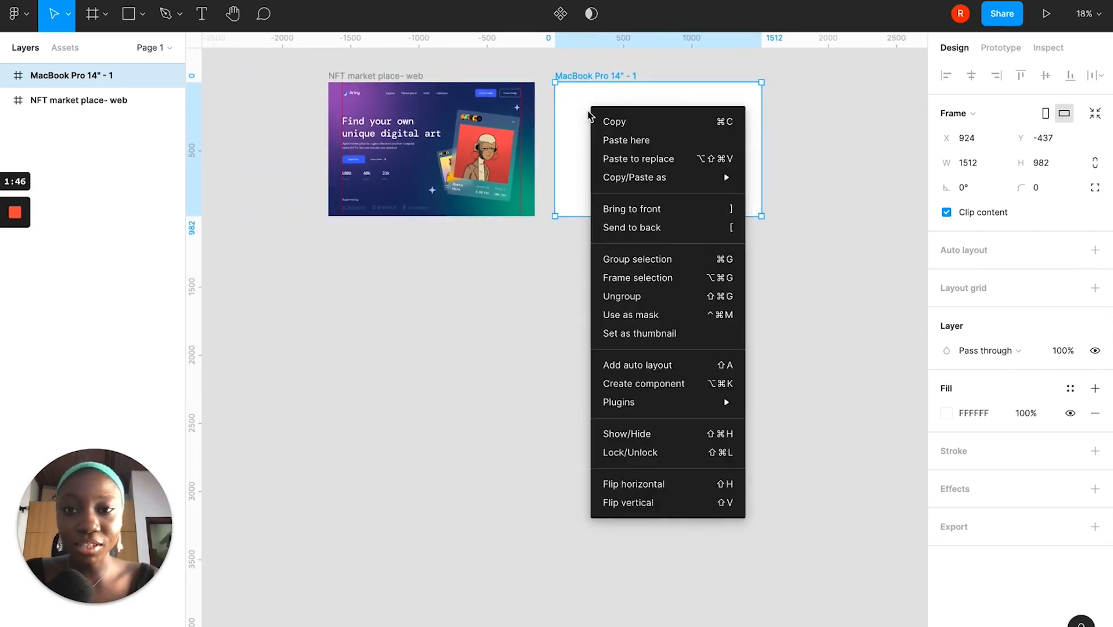
pyautogui.click(448, 359)
pyautogui.scroll(3, 448, 359)
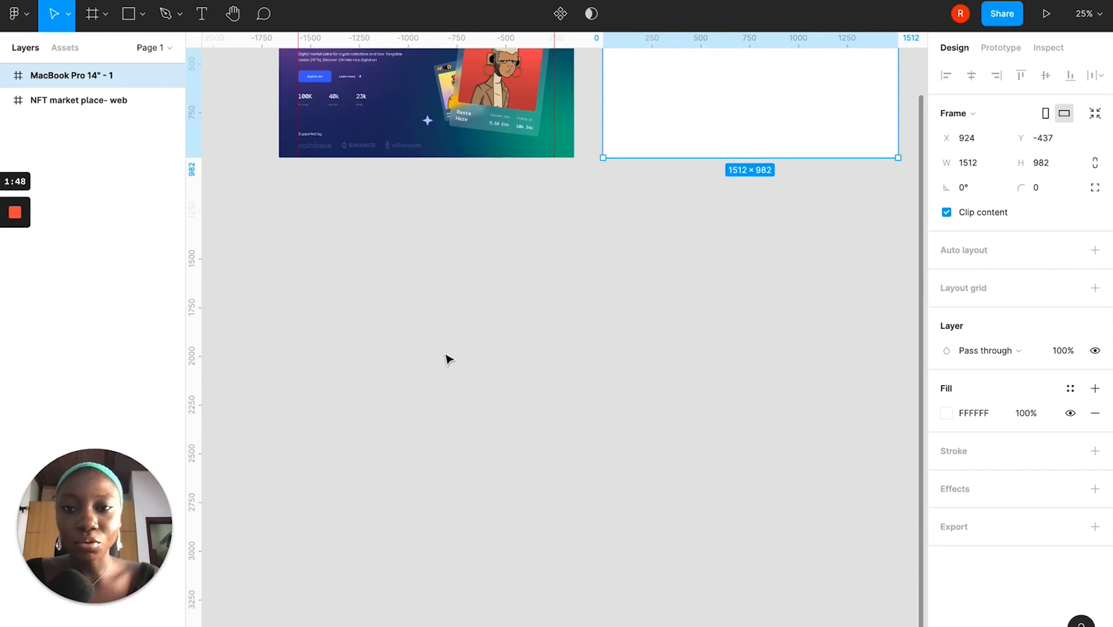
pyautogui.scroll(2, 448, 359)
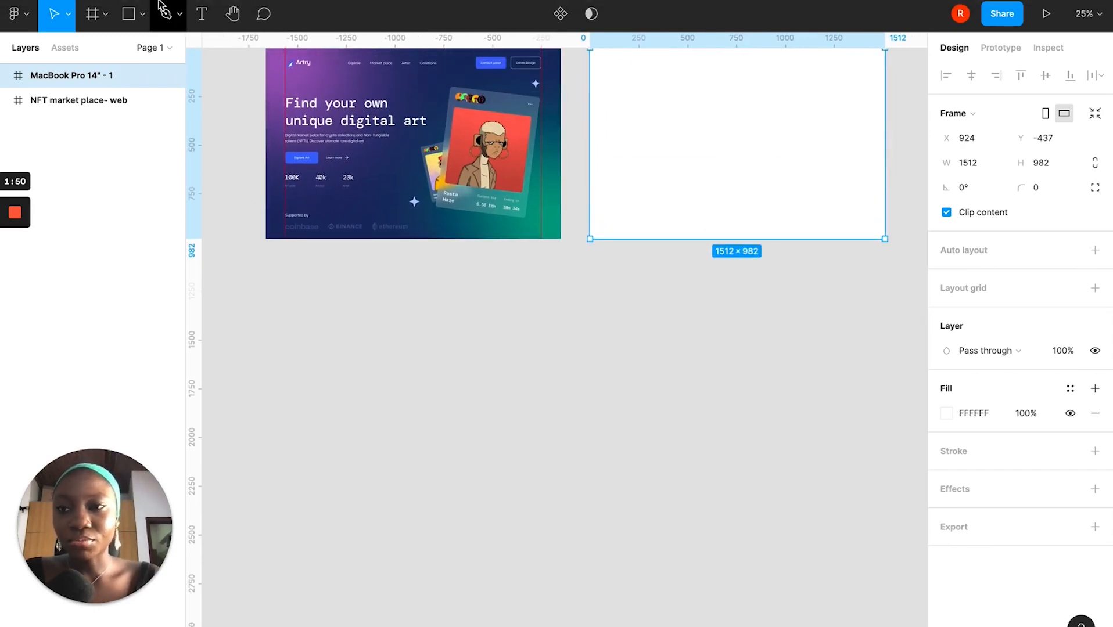
pyautogui.hscroll(-1, 241, 145)
pyautogui.scroll(1, 241, 146)
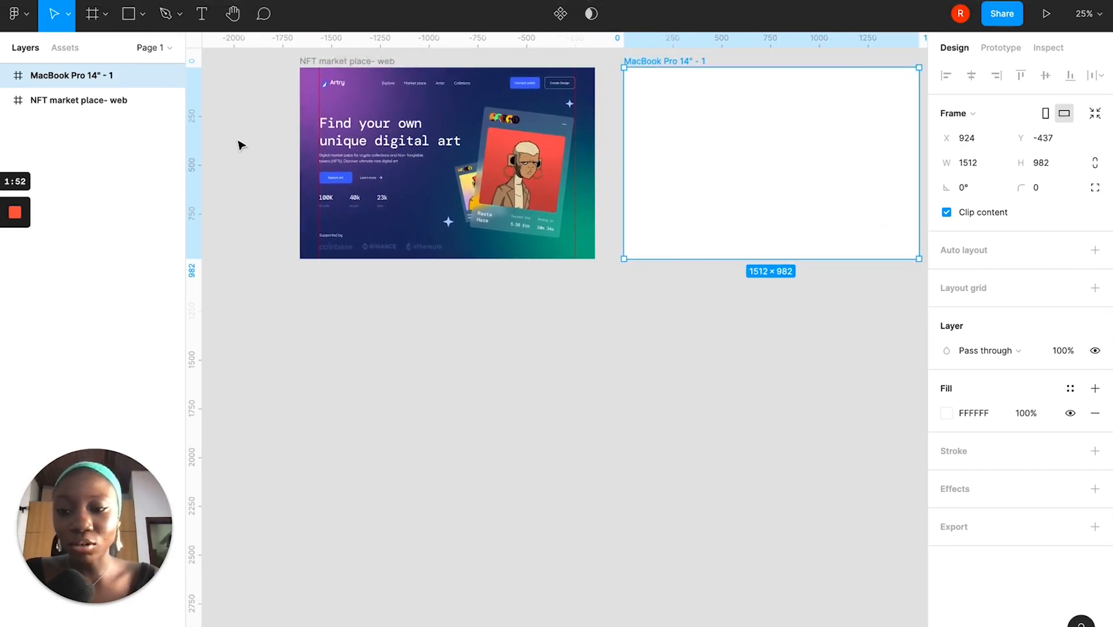
# Check the position of the left margin guide in the reference frame.
pyautogui.scroll(3, 317, 113)
pyautogui.click(317, 113)
pyautogui.scroll(3, 317, 113)
pyautogui.scroll(-2, 409, 186)
pyautogui.scroll(-1, 408, 187)
pyautogui.hscroll(-1, 408, 186)
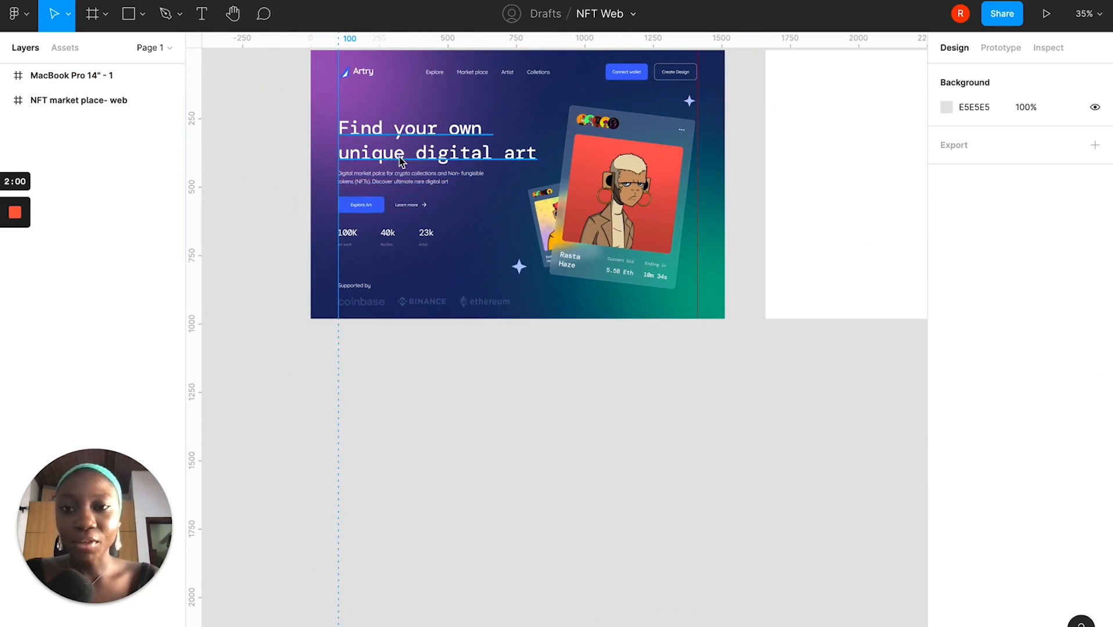
# Draw a small rectangle below the reference frame.
pyautogui.scroll(-3, 401, 162)
pyautogui.click(129, 14)
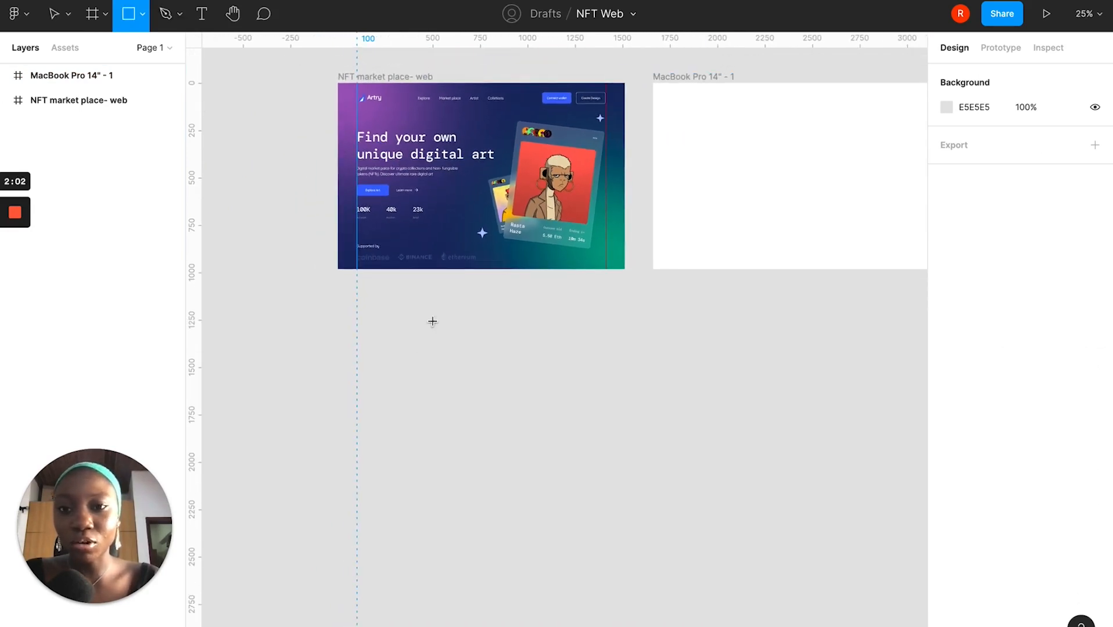
pyautogui.moveTo(369, 318); pyautogui.dragTo(416, 354)
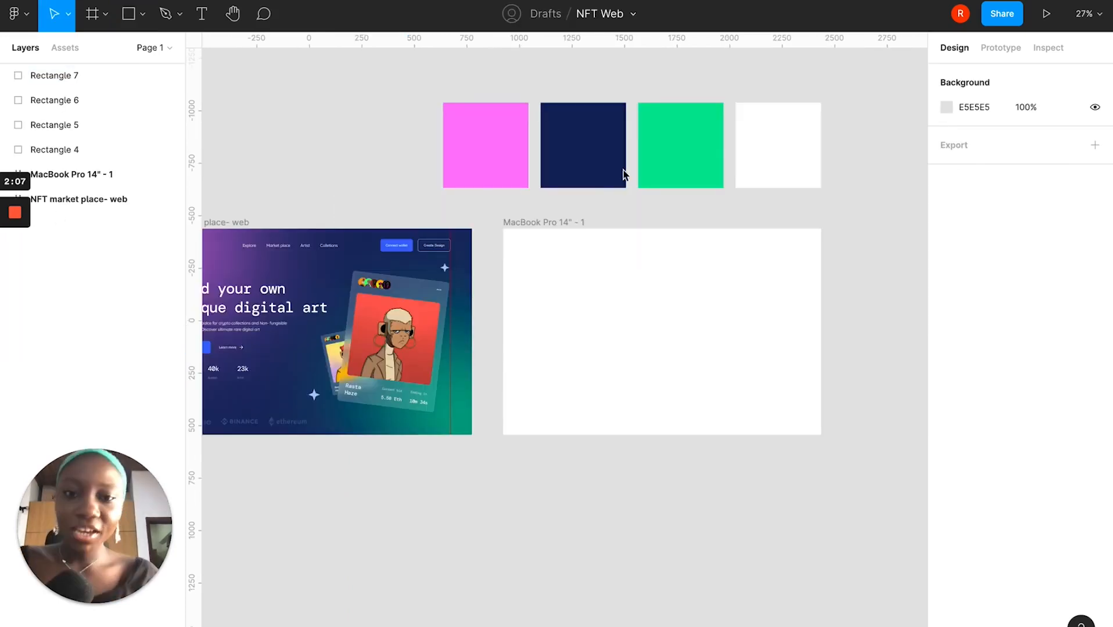
# Create a color style named "Pink" from the fill of the pink swatch above the frames.
pyautogui.hscroll(2, 514, 169)
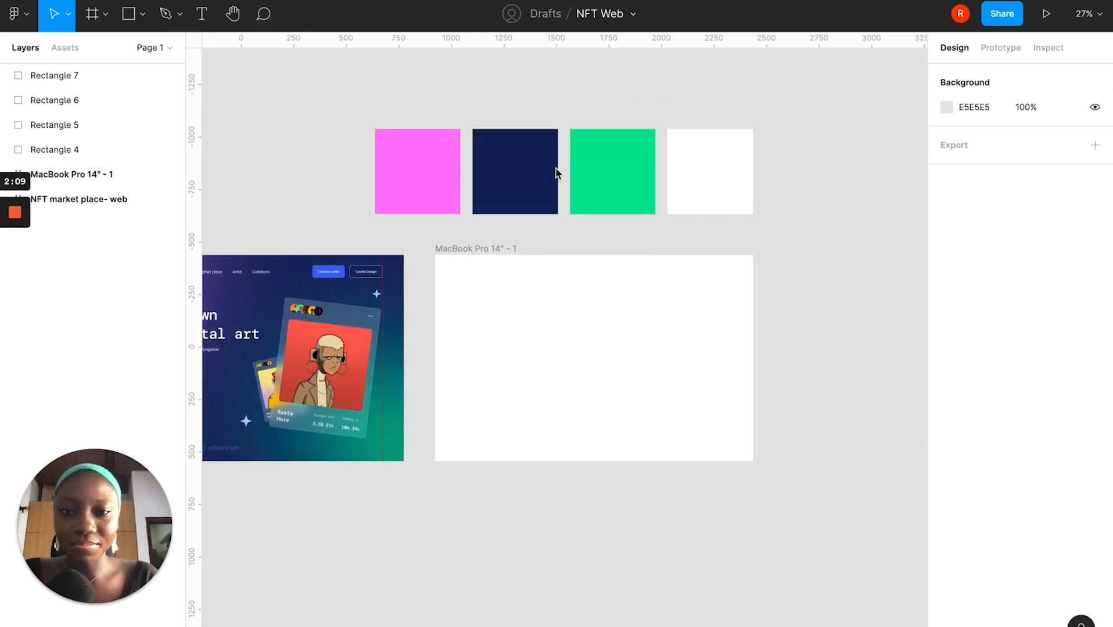
pyautogui.scroll(-5, 556, 174)
pyautogui.scroll(5, 557, 174)
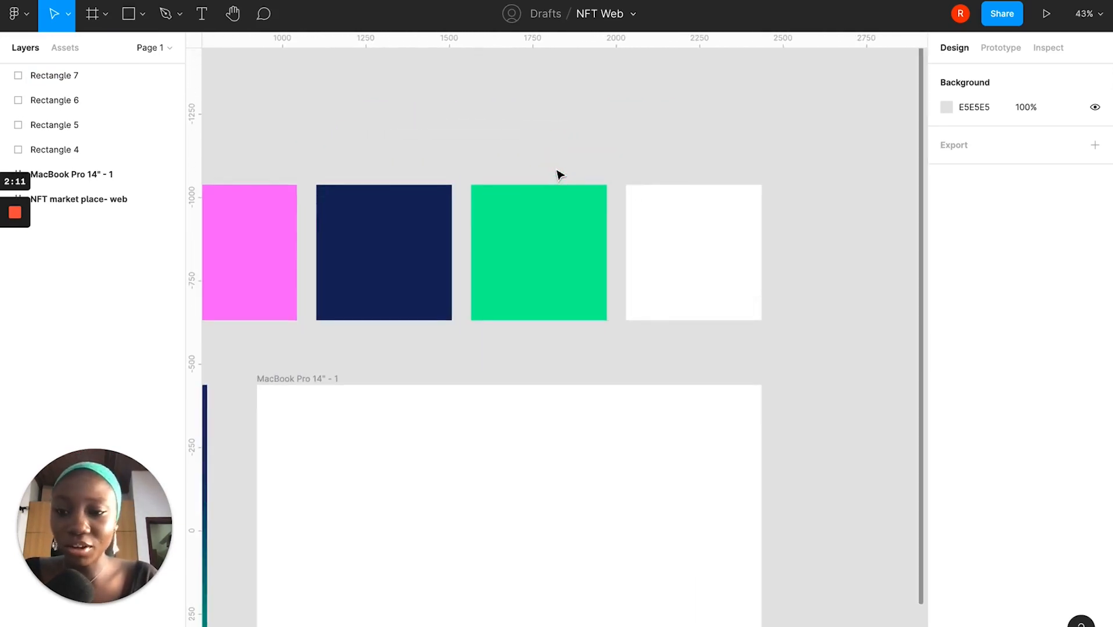
pyautogui.scroll(-2, 559, 174)
pyautogui.click(438, 183)
pyautogui.scroll(-2, 439, 183)
pyautogui.hscroll(-1, 357, 159)
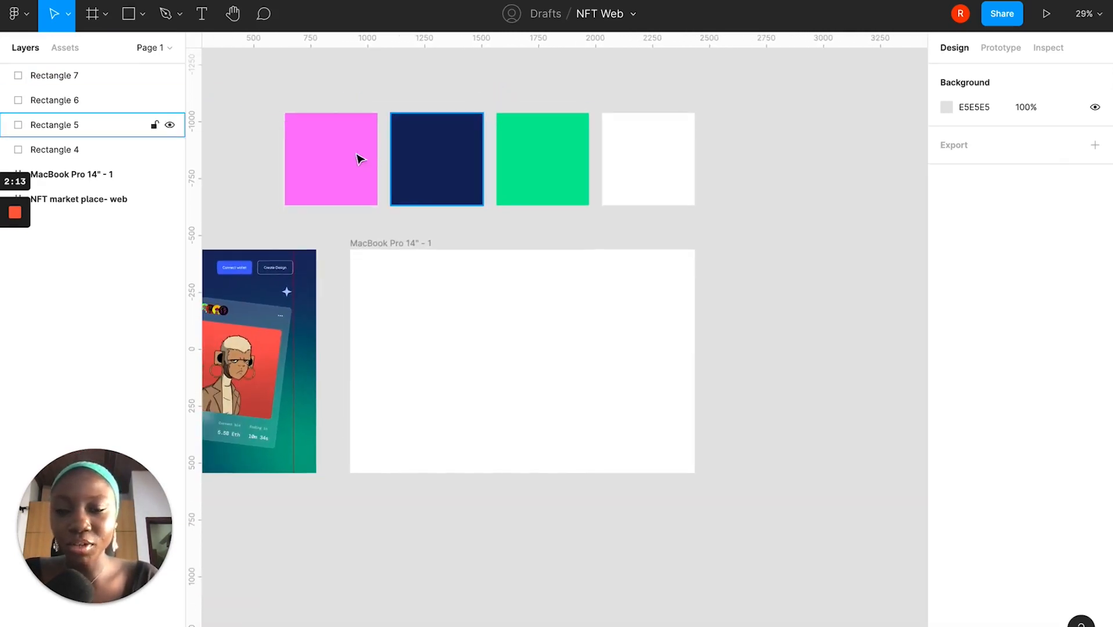
pyautogui.click(353, 156)
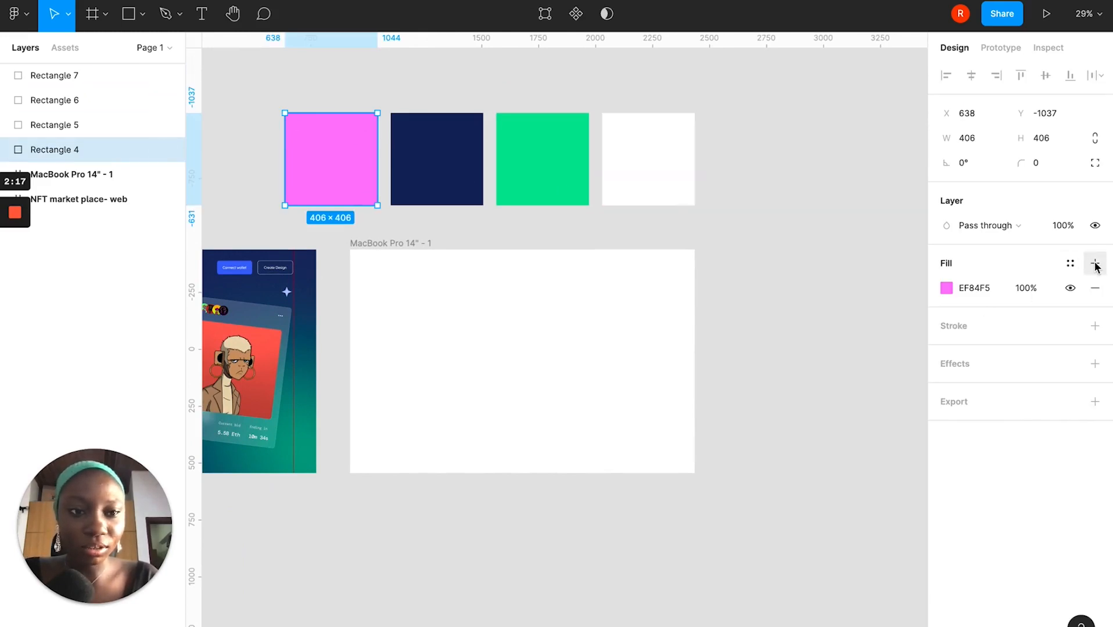
pyautogui.click(1072, 265)
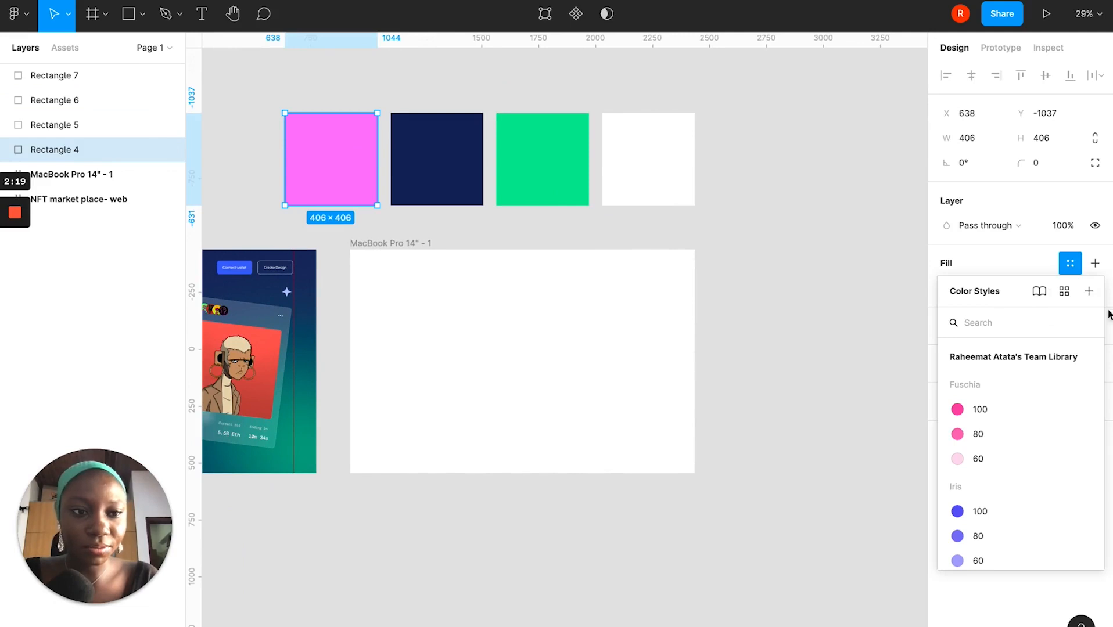
pyautogui.click(1089, 291)
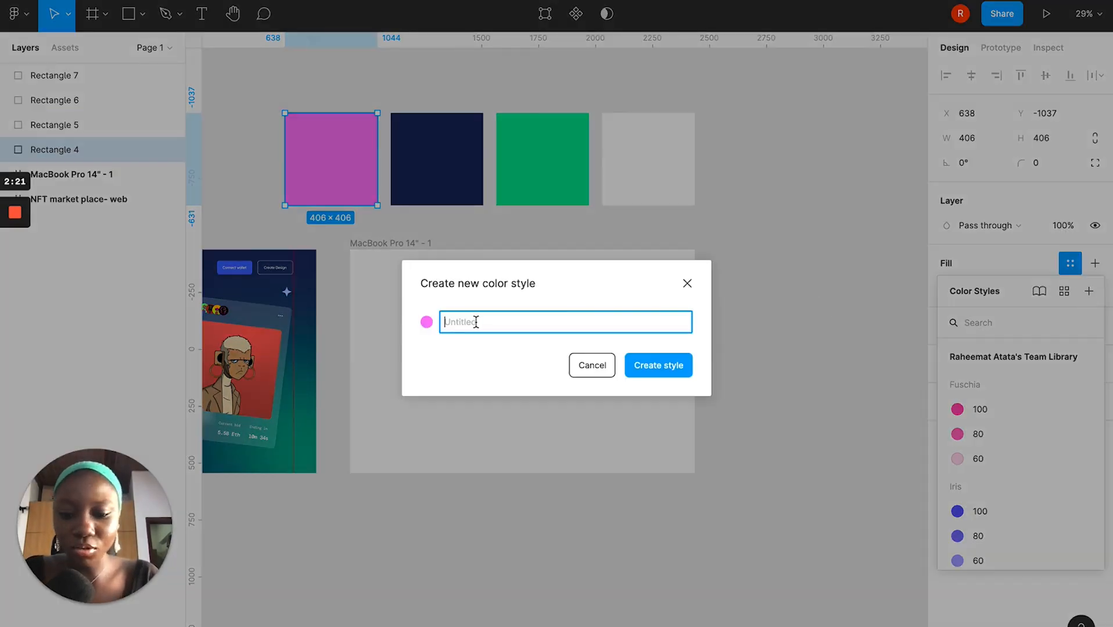
pyautogui.write('Pink')
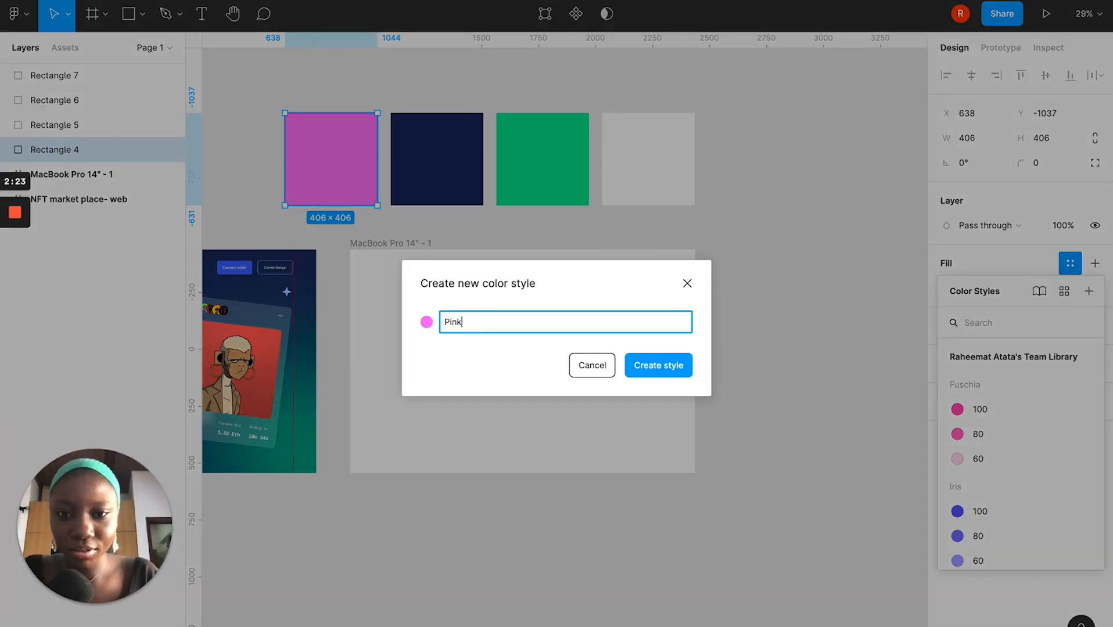
pyautogui.click(662, 366)
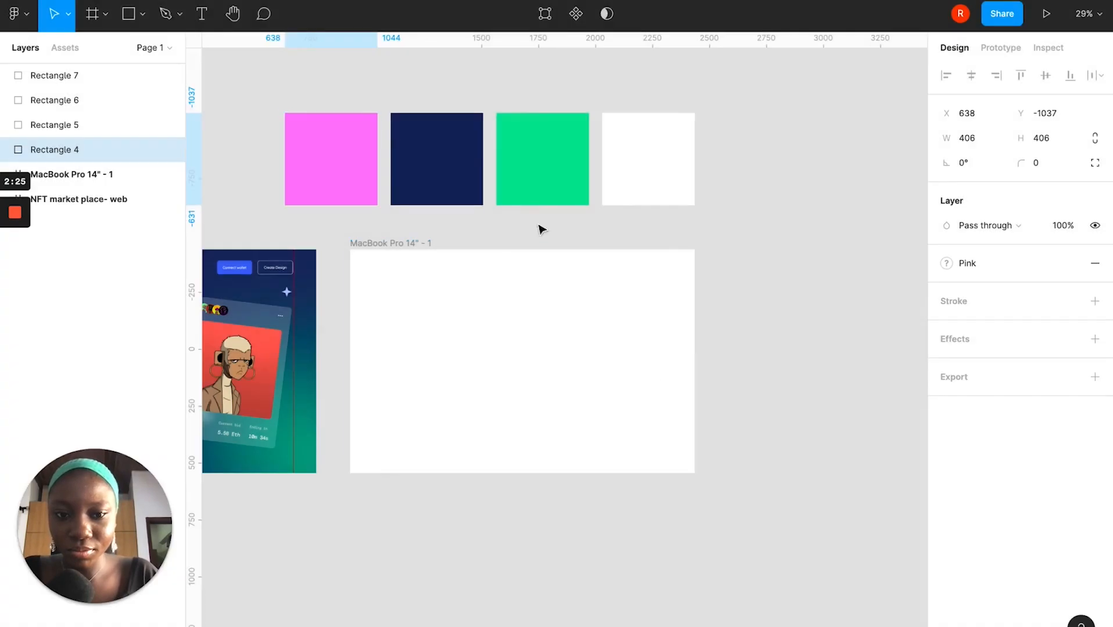
# Create a color style named "Blue -Bg" from the fill of the navy swatch.
pyautogui.click(442, 164)
pyautogui.click(1070, 264)
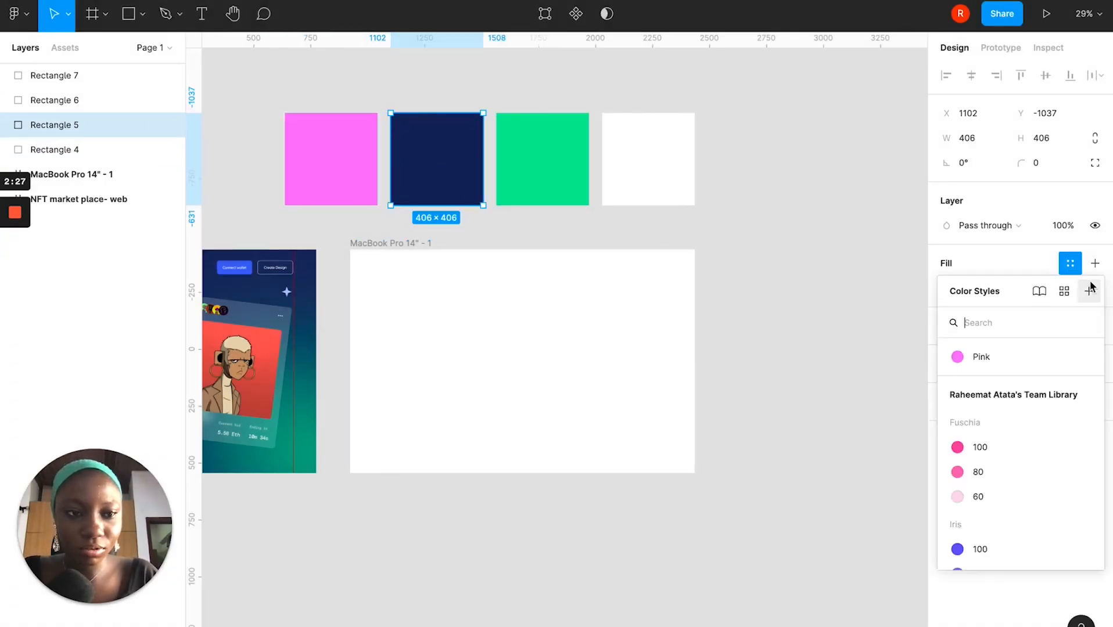
pyautogui.click(1089, 291)
pyautogui.write('Blue -Bg')
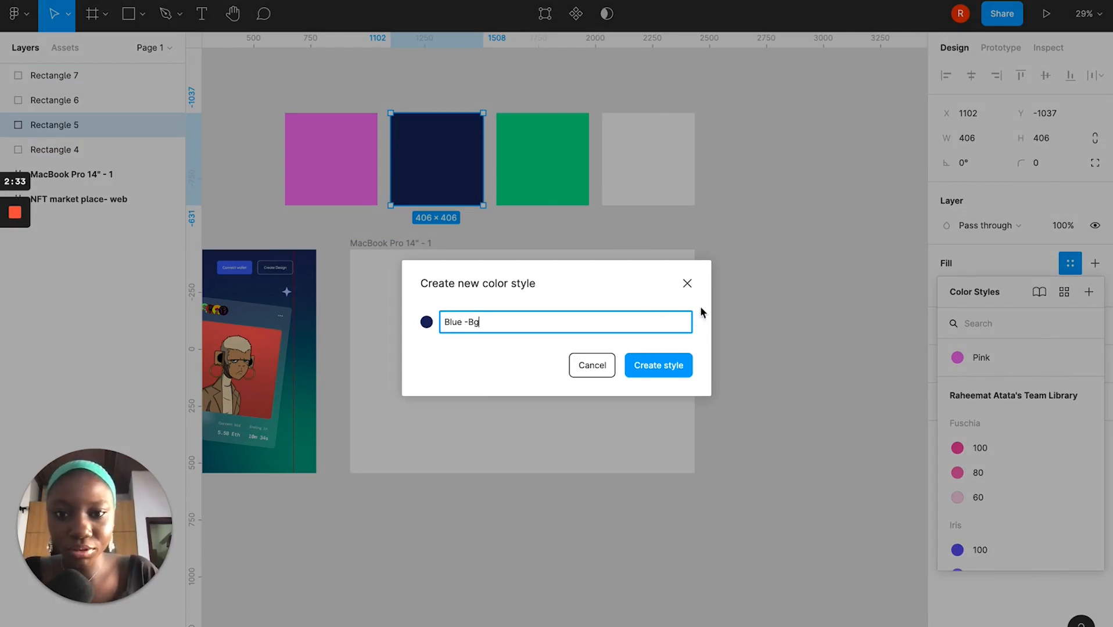
pyautogui.click(642, 366)
# Create a color style named "Green" from the fill of the green swatch.
pyautogui.click(550, 154)
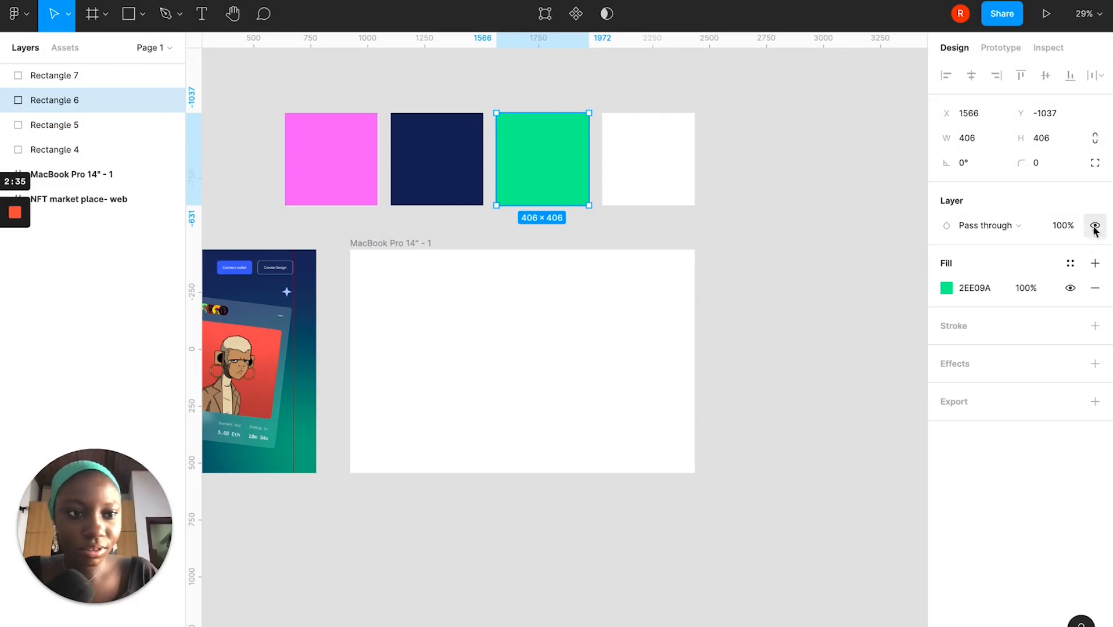
pyautogui.click(1095, 264)
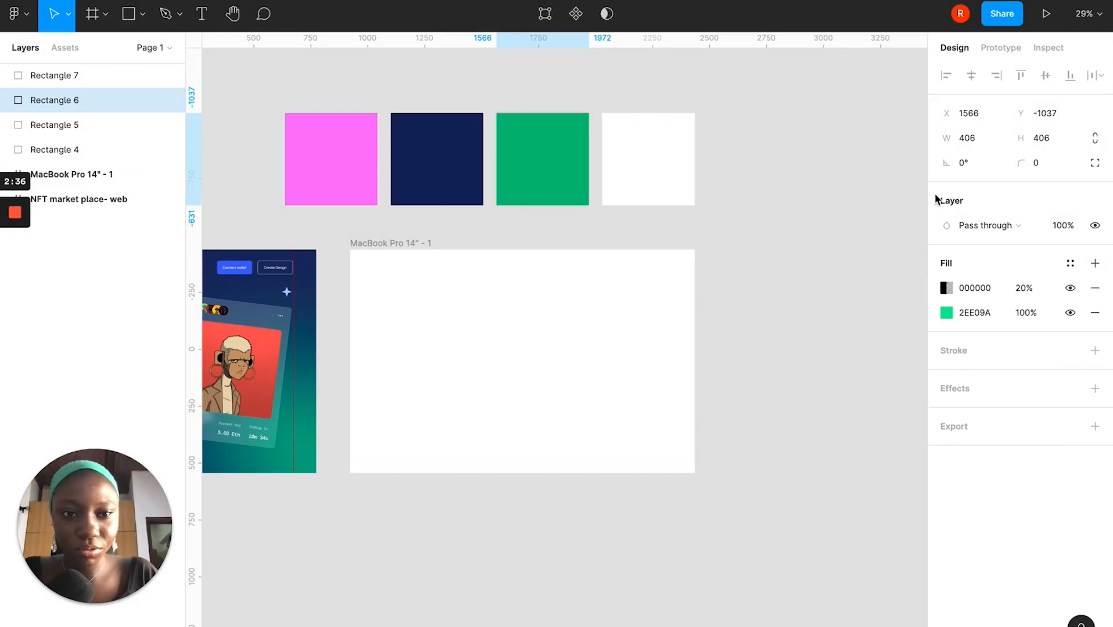
pyautogui.click(1094, 288)
pyautogui.click(1070, 263)
pyautogui.click(1088, 291)
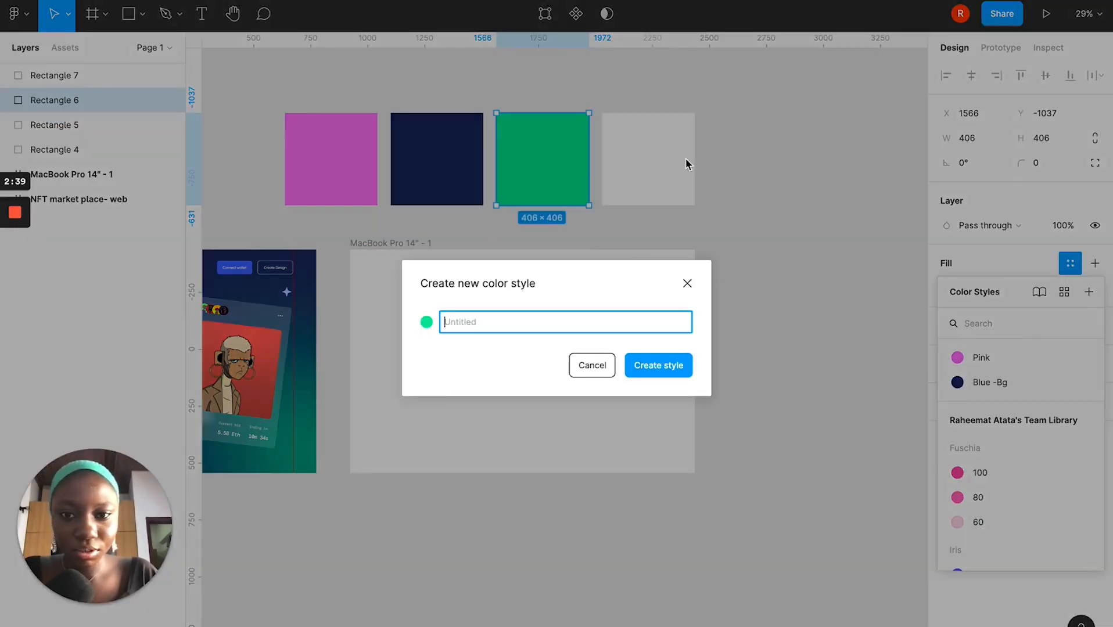
pyautogui.write('Green')
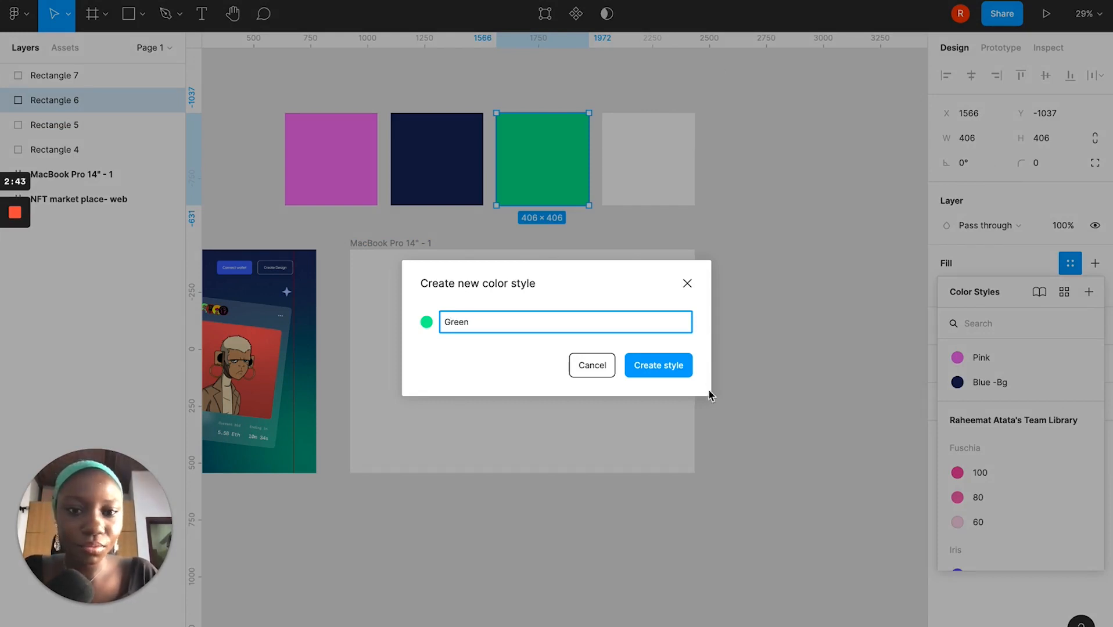
pyautogui.click(679, 370)
# Create a color style named "White" from the fill of the white swatch.
pyautogui.click(654, 189)
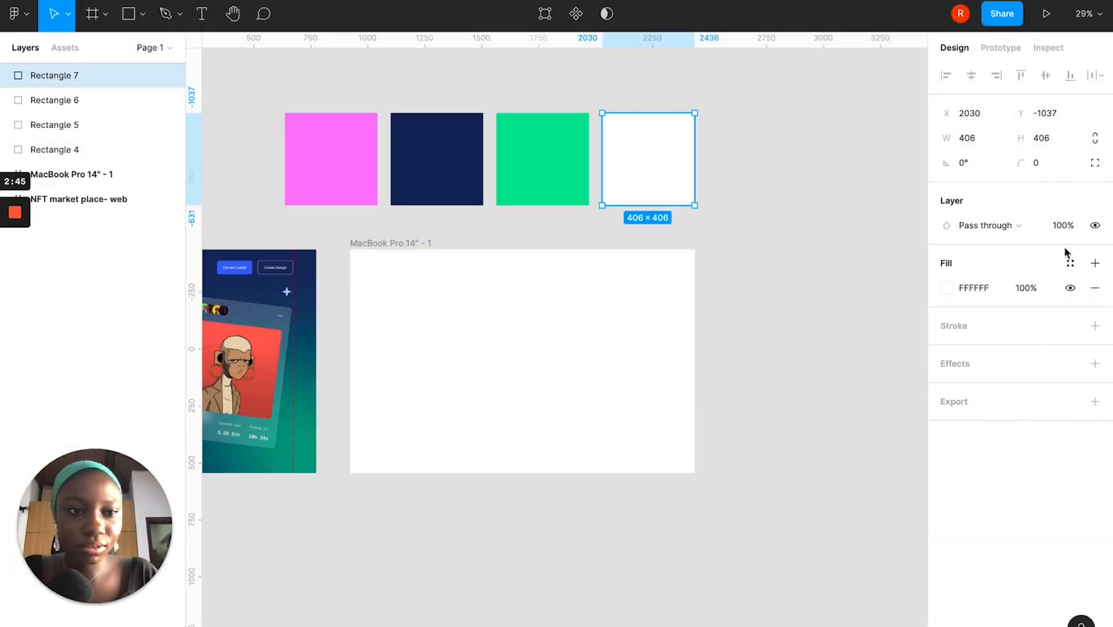
pyautogui.click(1073, 269)
pyautogui.click(1088, 292)
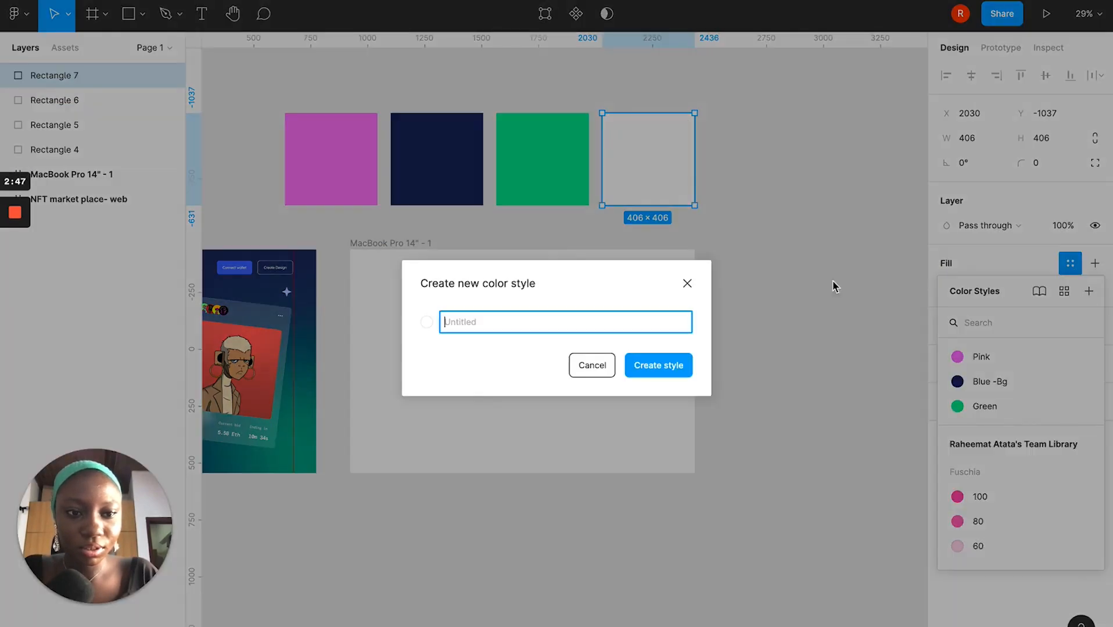
pyautogui.write('White')
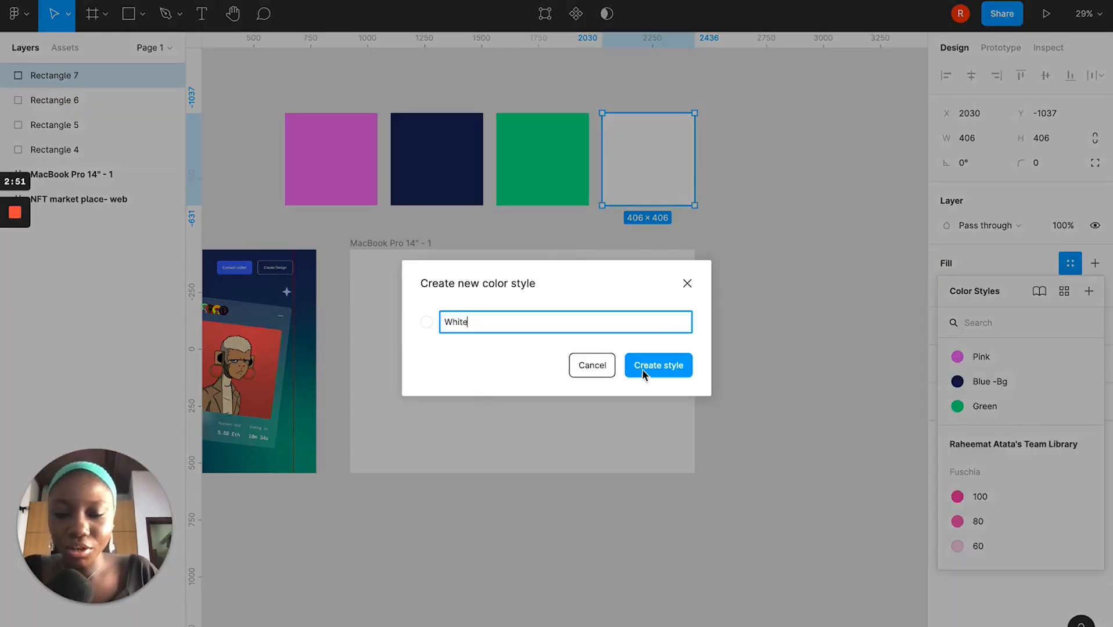
pyautogui.click(643, 374)
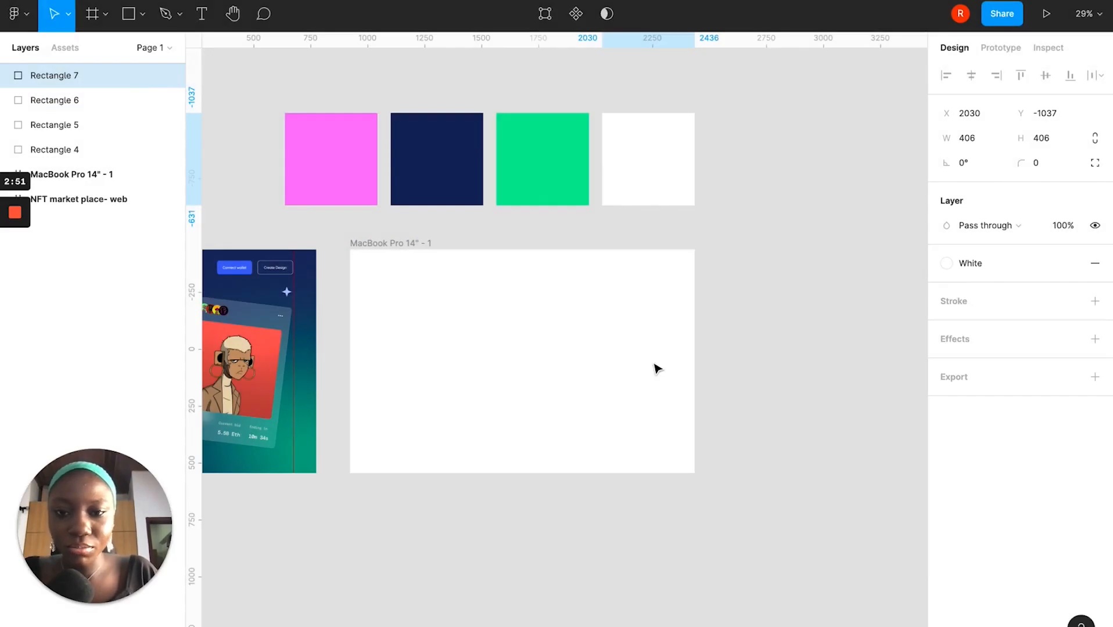
# Select the empty MacBook Pro 14" frame beside the reference design.
pyautogui.scroll(-3, 775, 281)
pyautogui.hscroll(-4, 801, 281)
pyautogui.scroll(-3, 802, 343)
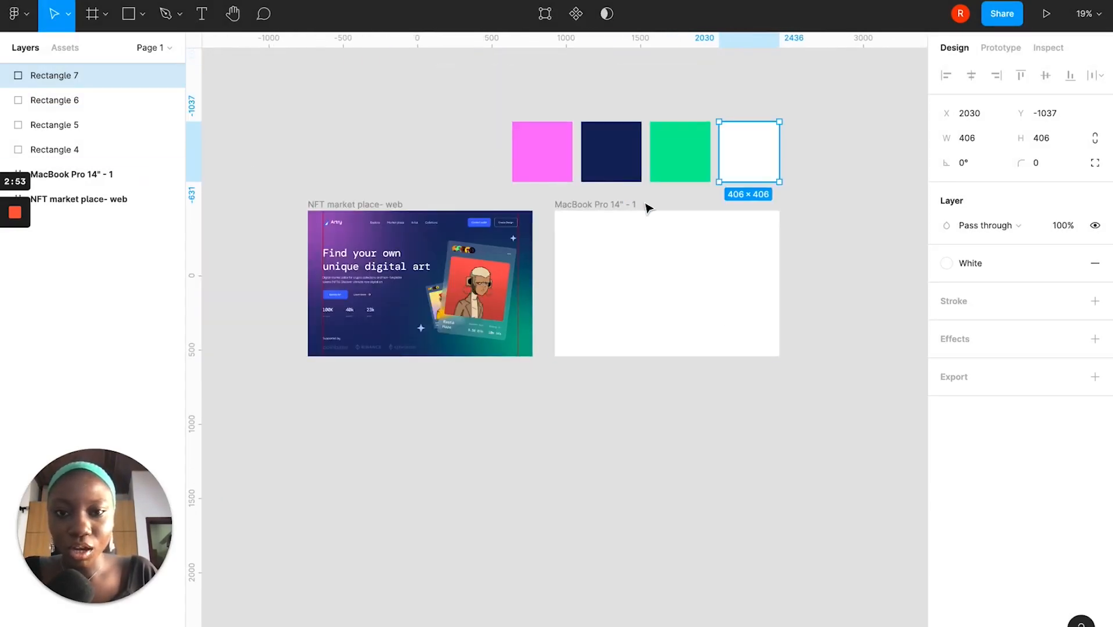
pyautogui.scroll(4, 647, 208)
pyautogui.scroll(5, 605, 219)
pyautogui.scroll(-2, 605, 219)
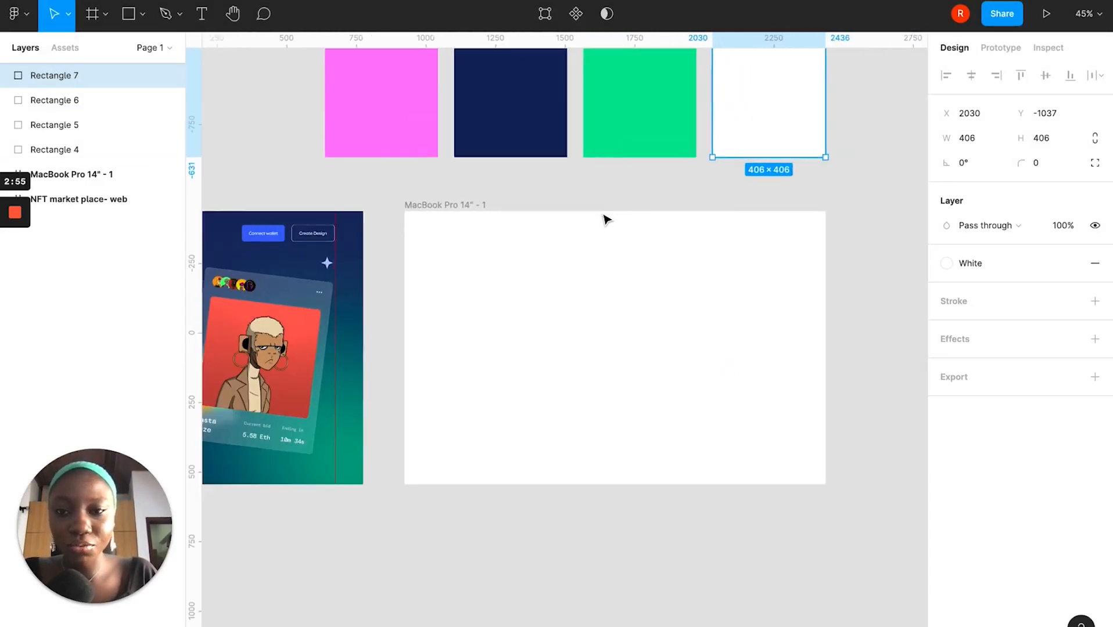
pyautogui.click(472, 207)
pyautogui.hscroll(3, 471, 209)
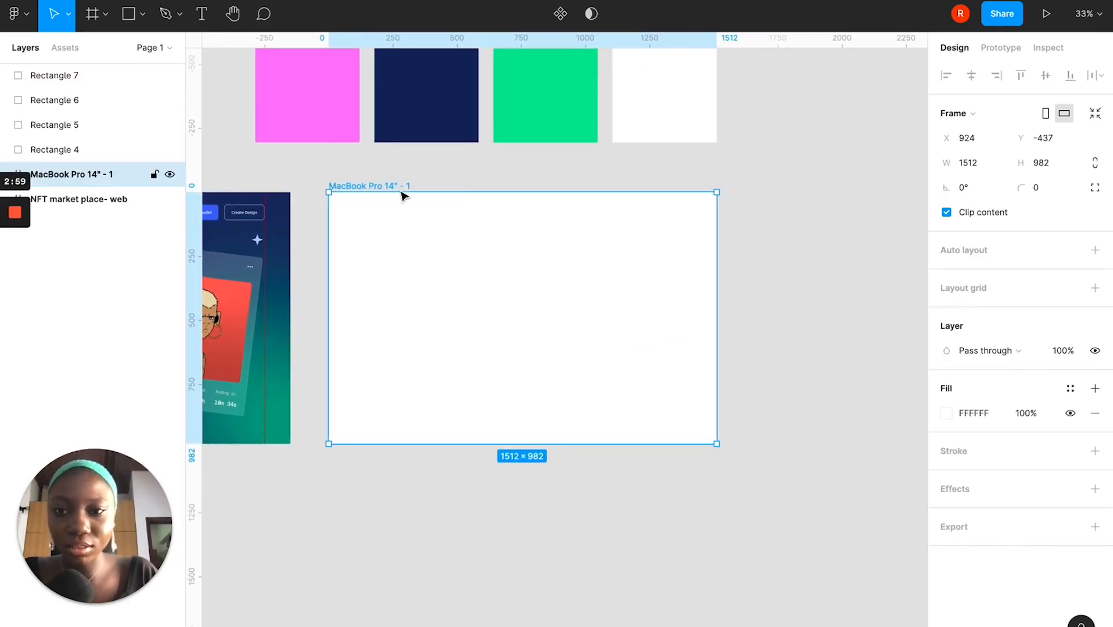
pyautogui.hscroll(-1, 493, 293)
pyautogui.scroll(-1, 491, 289)
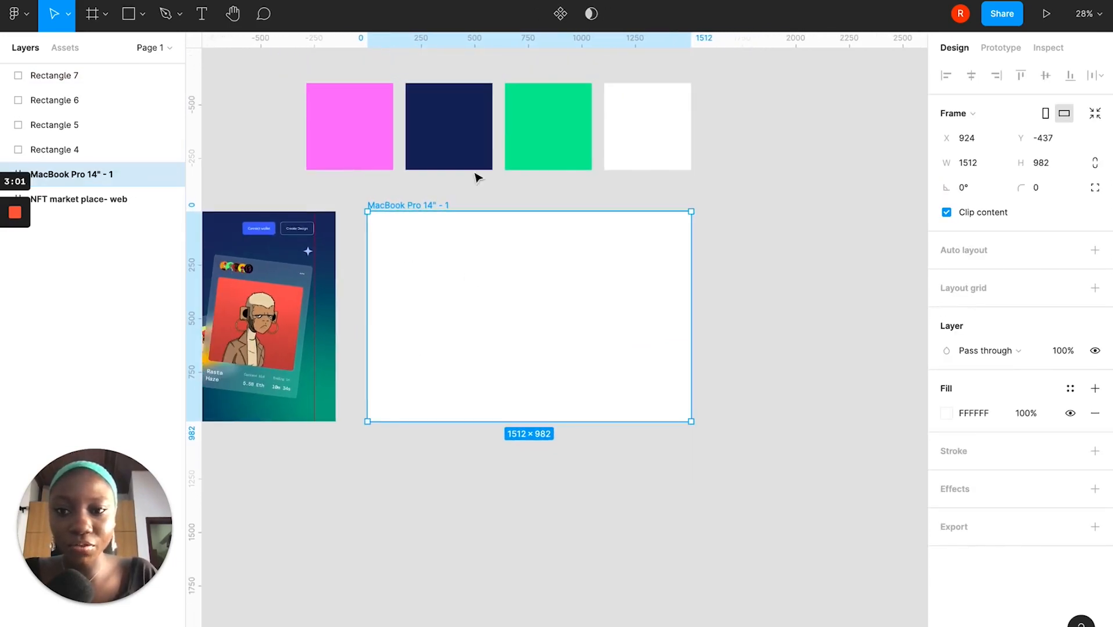
# Try filling the MacBook Pro 14" frame with the color sampled from the navy swatch and undo it.
pyautogui.press('i')
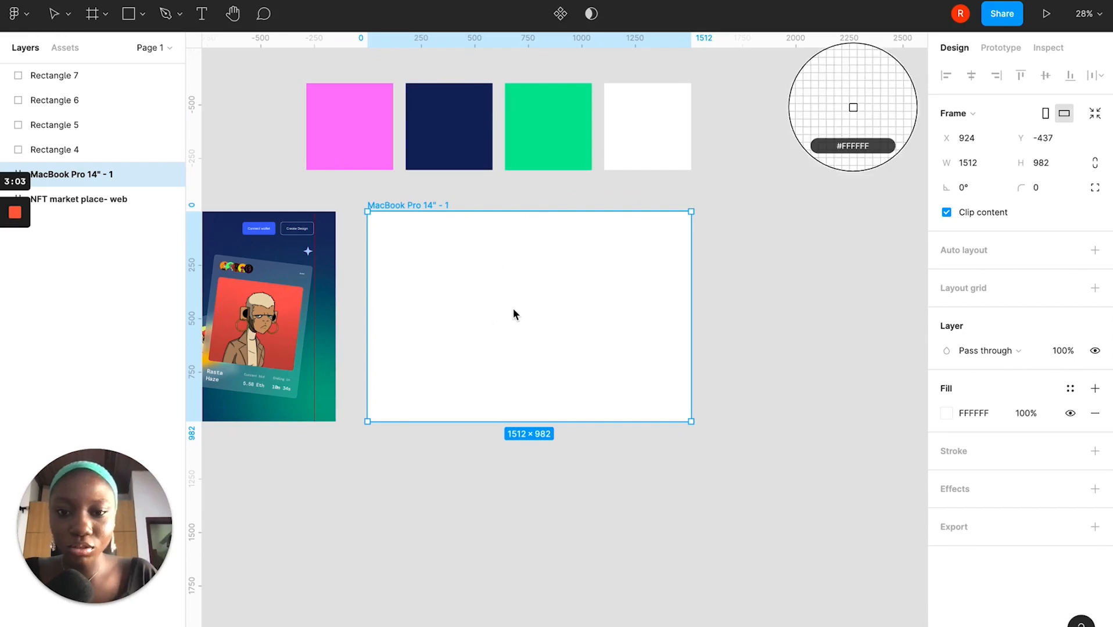
pyautogui.press('Escape')
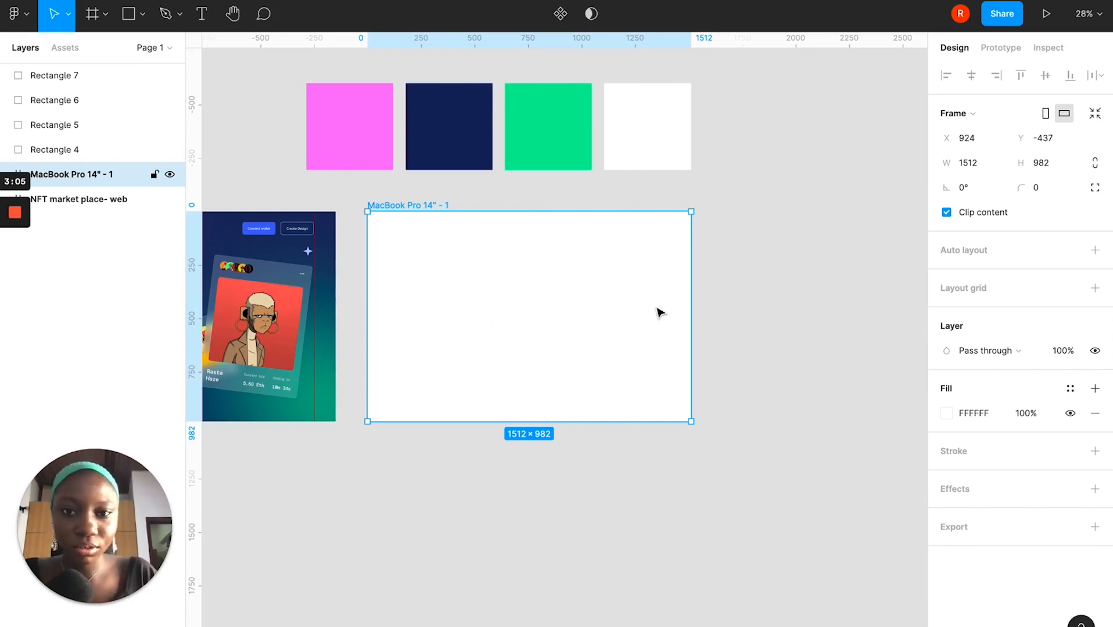
pyautogui.press('i')
pyautogui.click(446, 122)
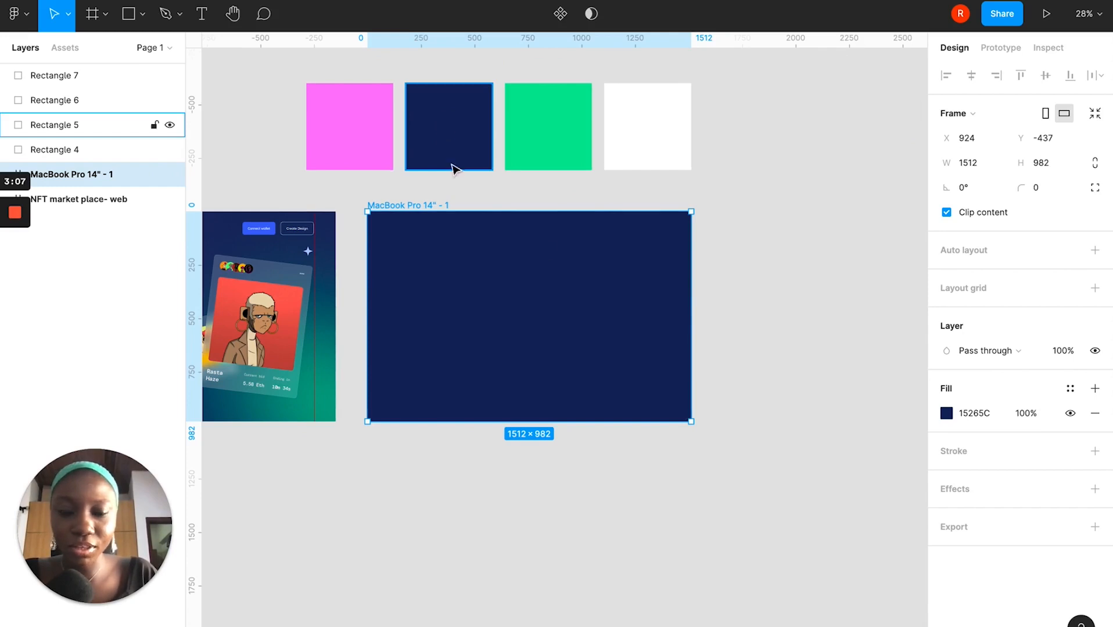
pyautogui.hotkey('ctrl', 'z')
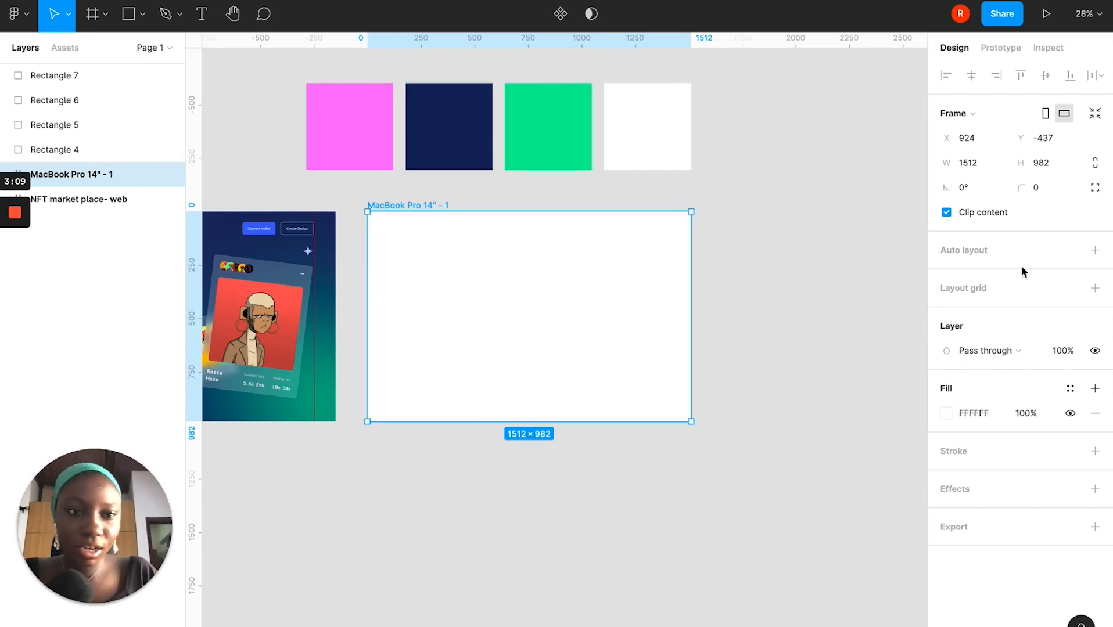
# Apply the Blue -Bg color style to the fill of the MacBook Pro 14" frame.
pyautogui.click(1071, 389)
pyautogui.click(969, 471)
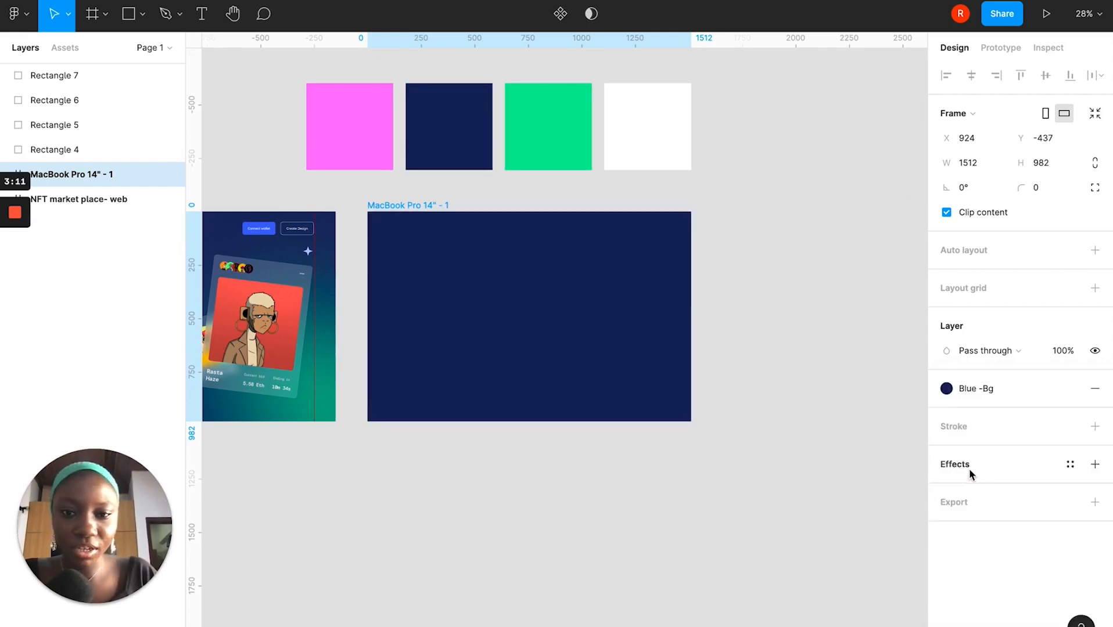
# Examine the reference design's background, especially the green glow in its lower corner, against the new frame.
pyautogui.scroll(3, 511, 286)
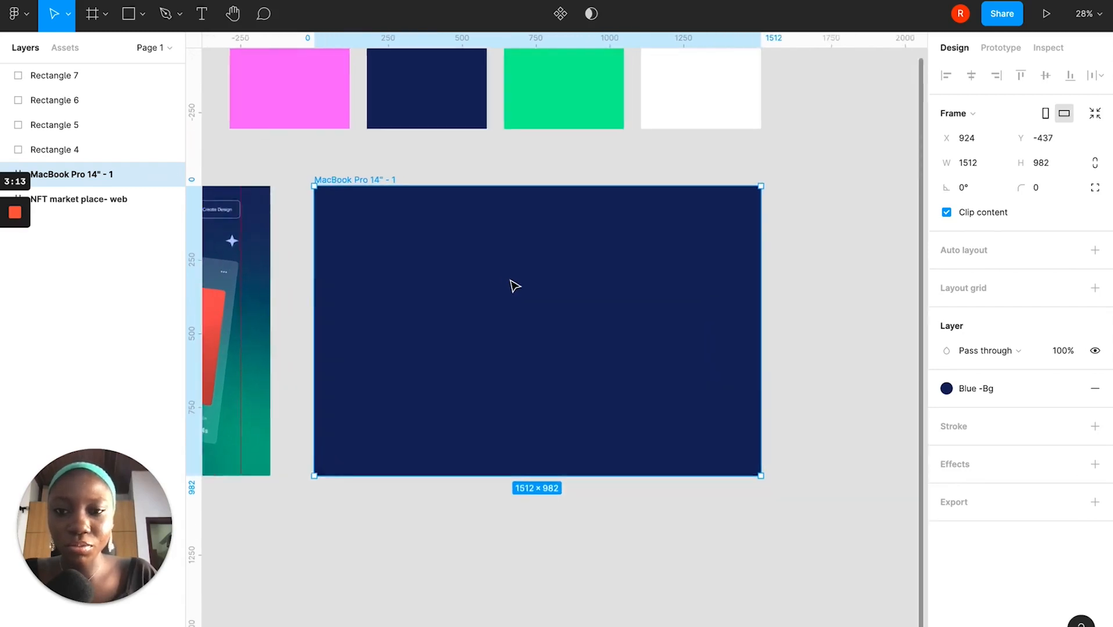
pyautogui.scroll(2, 500, 266)
pyautogui.scroll(-2, 500, 267)
pyautogui.scroll(1, 534, 283)
pyautogui.scroll(-3, 535, 284)
pyautogui.hscroll(-2, 536, 284)
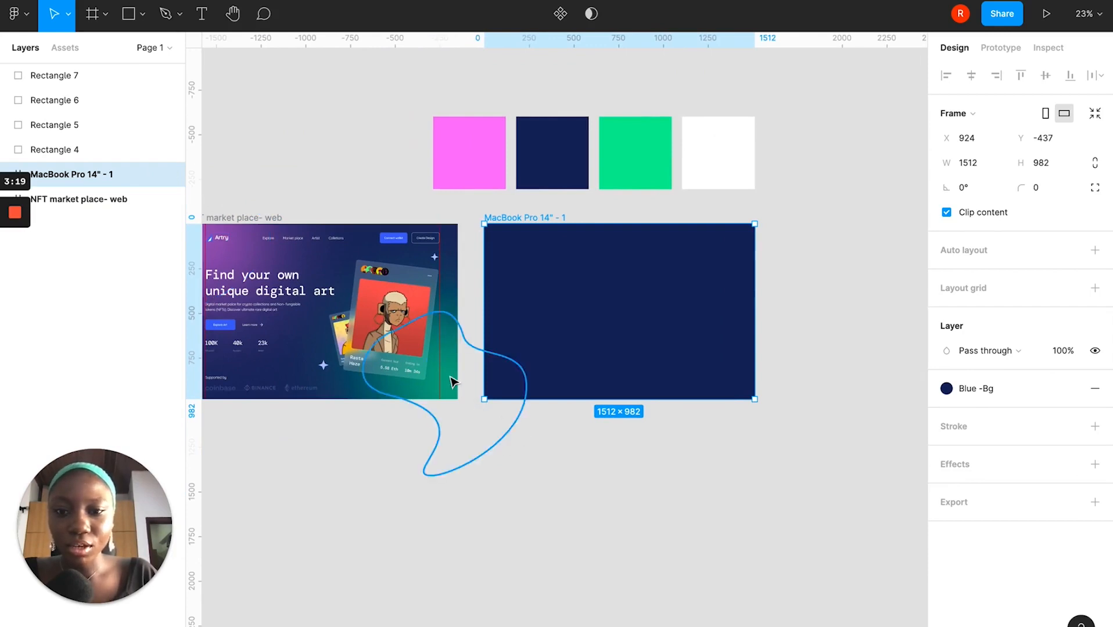
pyautogui.hscroll(3, 453, 383)
pyautogui.scroll(1, 454, 383)
pyautogui.hscroll(-4, 453, 383)
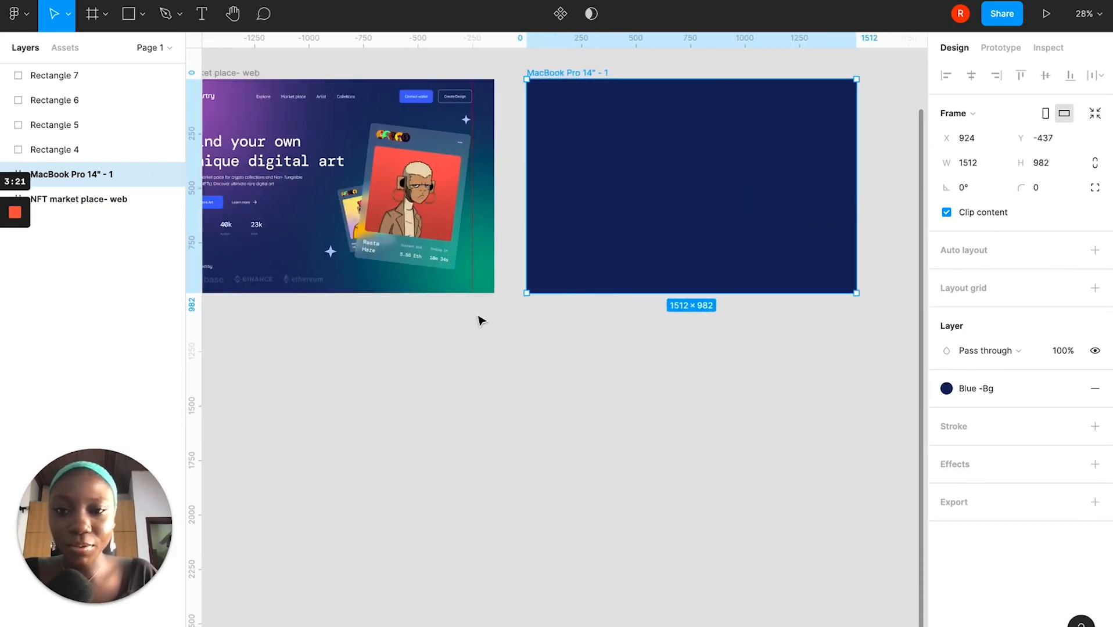
pyautogui.scroll(1, 490, 257)
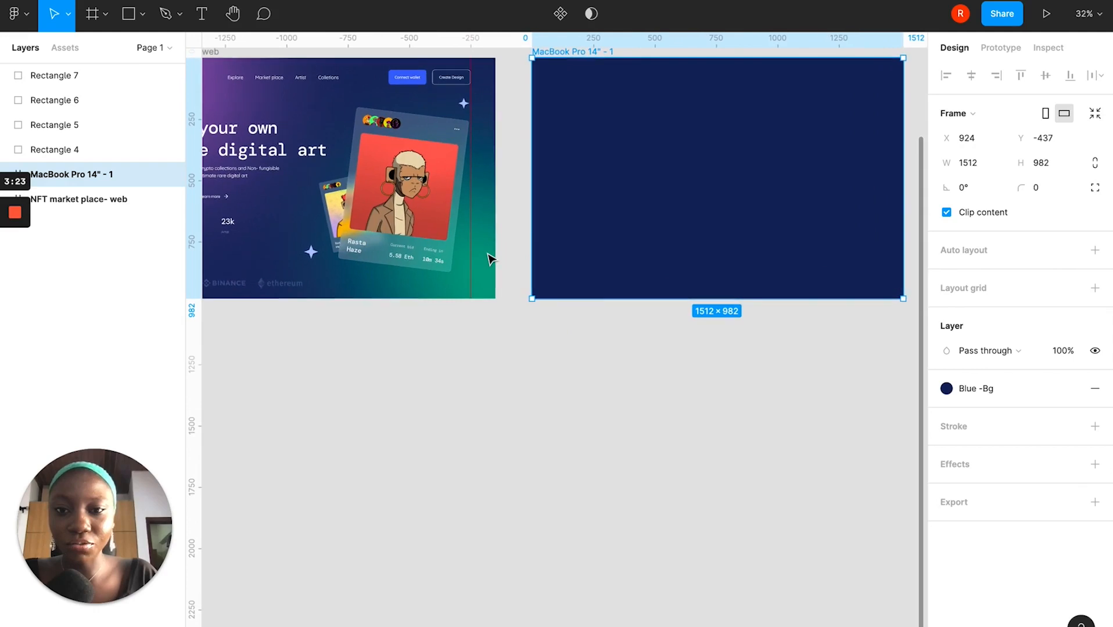
pyautogui.hscroll(-3, 479, 264)
pyautogui.scroll(-1, 475, 269)
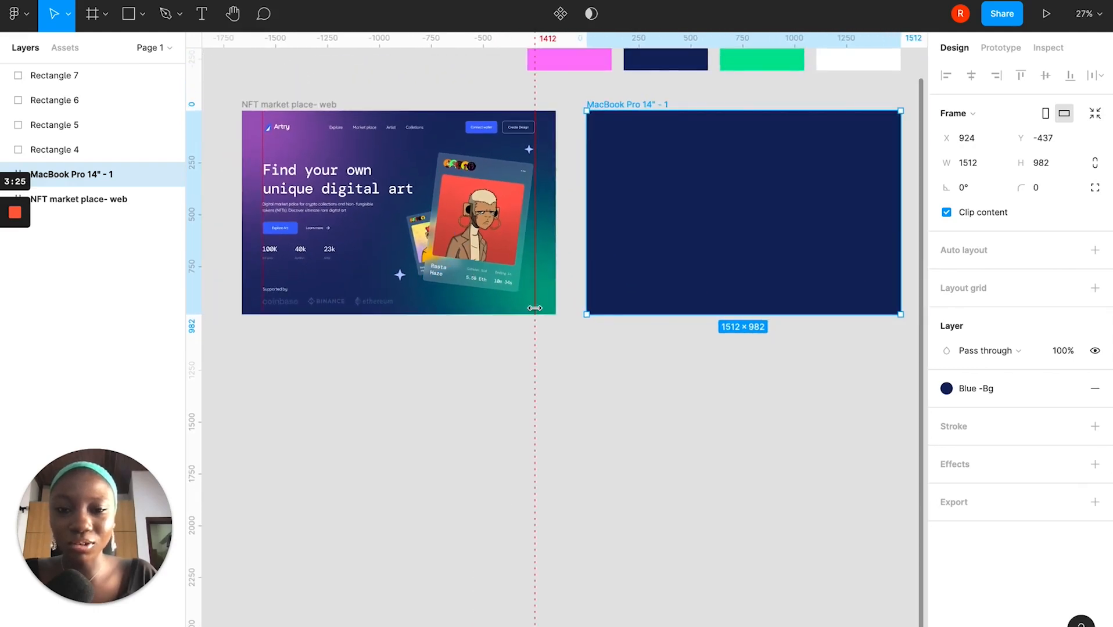
# Draw a large closed wavy shape with four curved anchor points in the empty area below the frames with the Pen tool.
pyautogui.scroll(2, 530, 314)
pyautogui.hscroll(2, 530, 314)
pyautogui.hscroll(4, 529, 312)
pyautogui.scroll(-2, 526, 310)
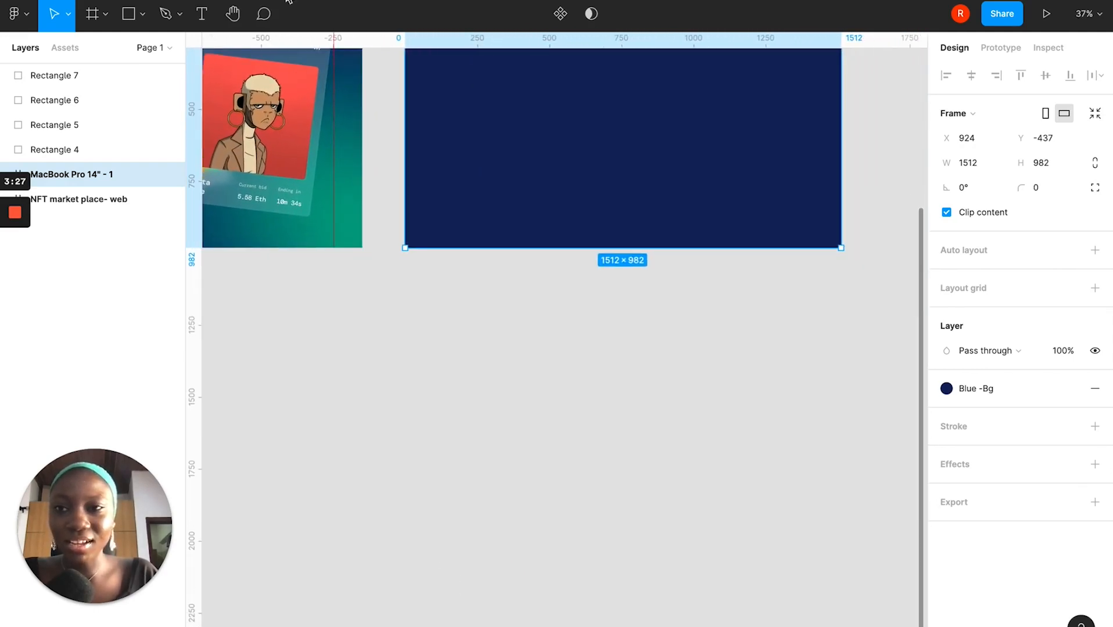
pyautogui.click(168, 18)
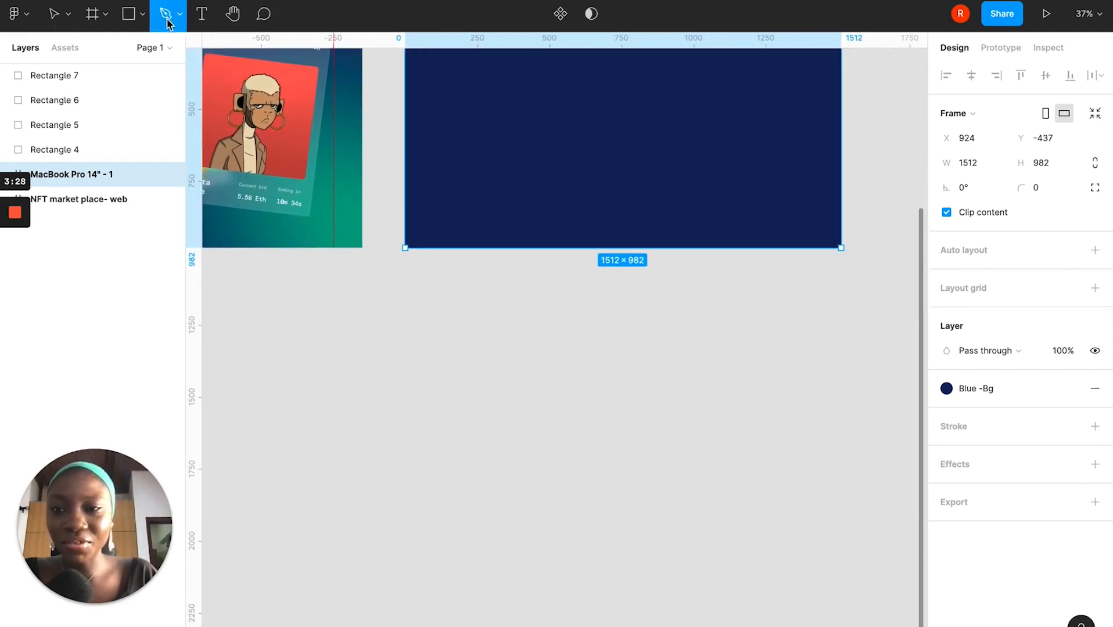
pyautogui.click(327, 420)
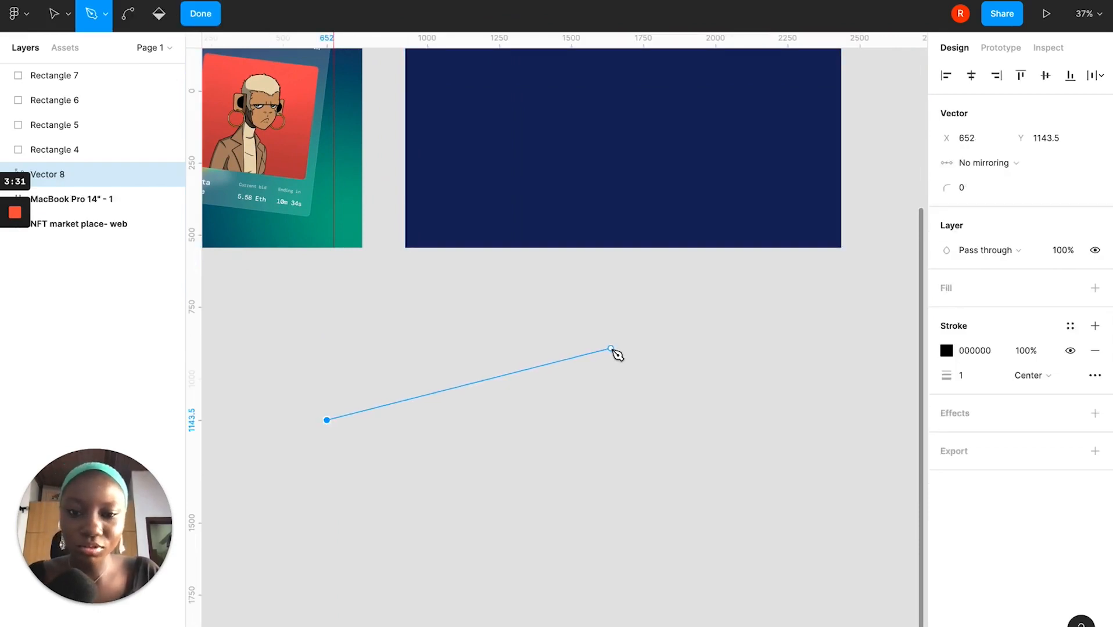
pyautogui.moveTo(611, 349); pyautogui.dragTo(693, 440)
pyautogui.moveTo(779, 523); pyautogui.dragTo(848, 494)
pyautogui.moveTo(841, 620); pyautogui.dragTo(611, 626)
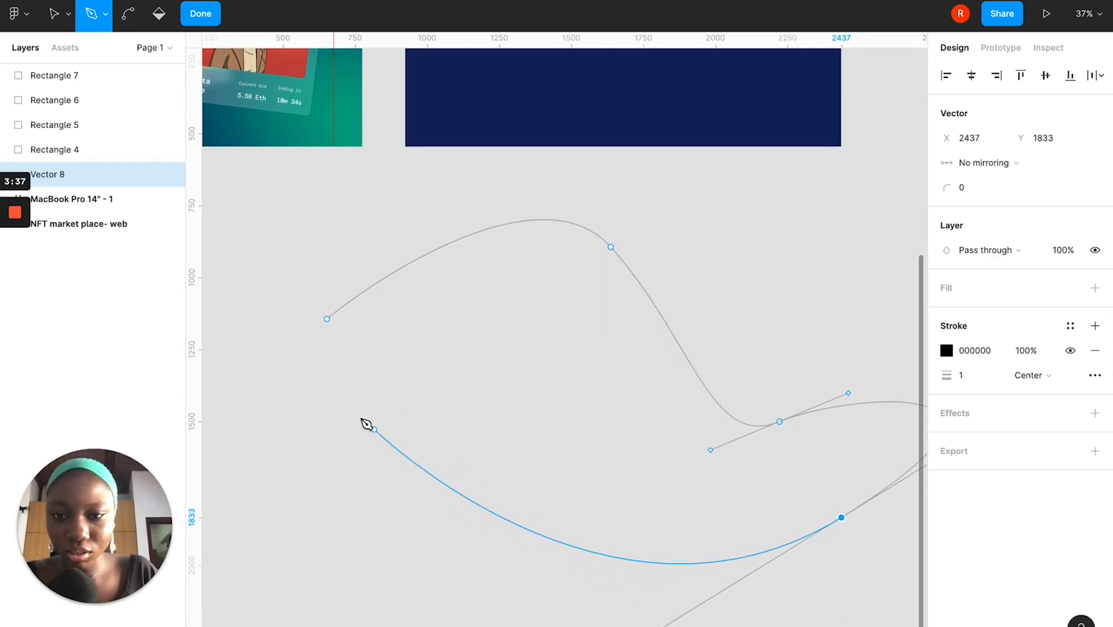
pyautogui.click(325, 319)
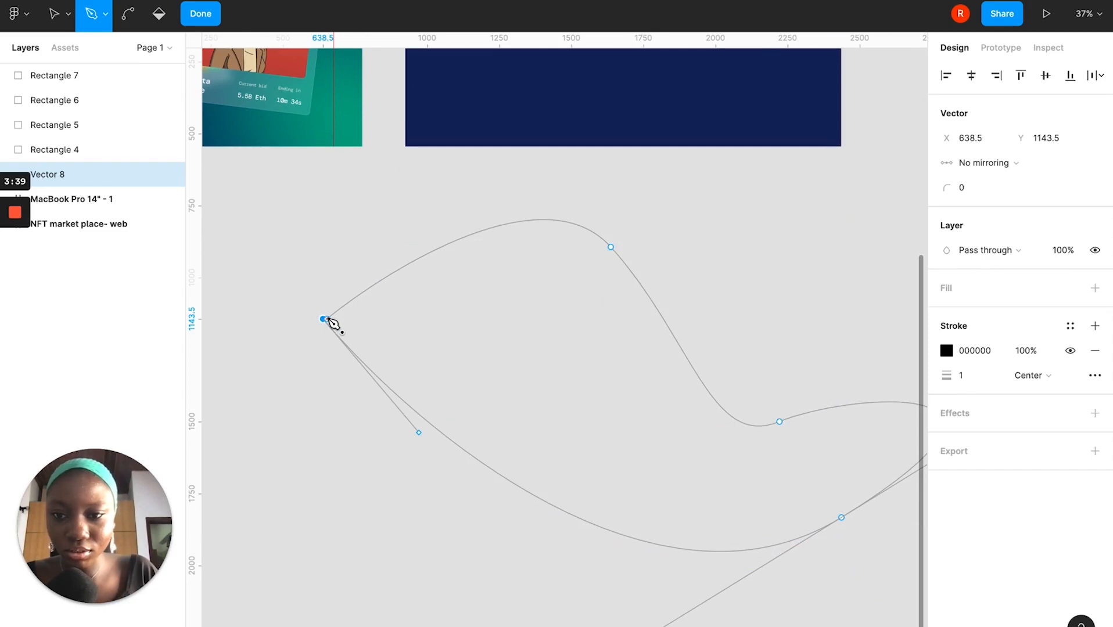
pyautogui.hotkey('ctrl', 'z')
pyautogui.click(327, 319)
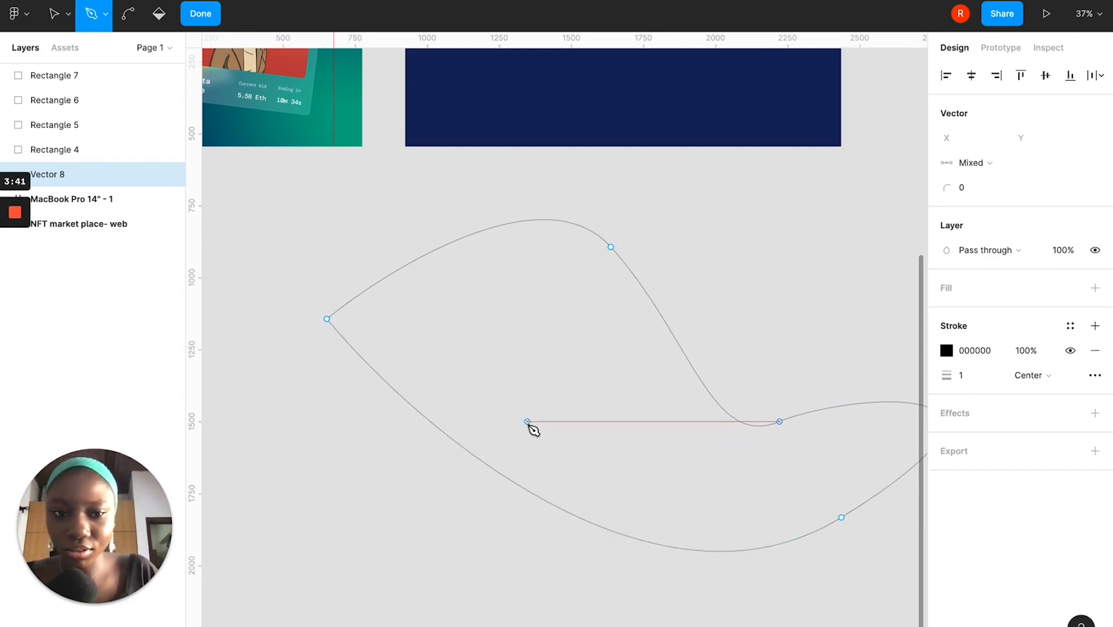
# Try to adjust the closed shape from the anchor at its inward dip with the Pen tool and undo it.
pyautogui.scroll(-3, 668, 246)
pyautogui.moveTo(766, 238); pyautogui.dragTo(766, 154)
pyautogui.hotkey('ctrl', 'z')
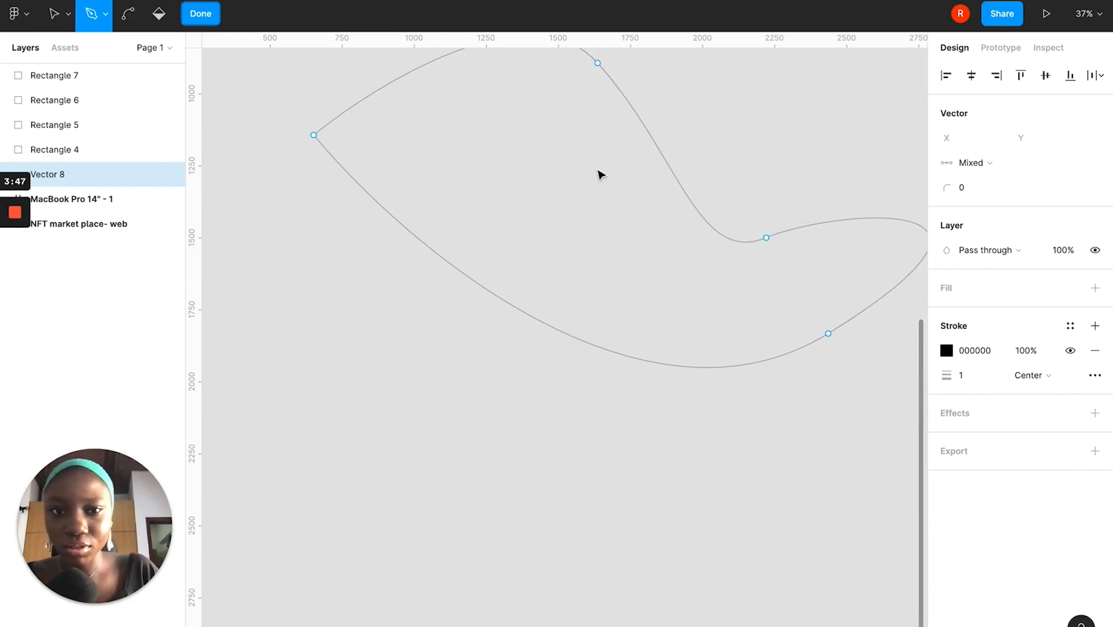
# Reshape the closed outline into a compact blob by raising its dip, adjusting the upper anchor and moving the lower anchor to about X 1793, Y 1952.
pyautogui.press('Escape')
pyautogui.press('Escape')
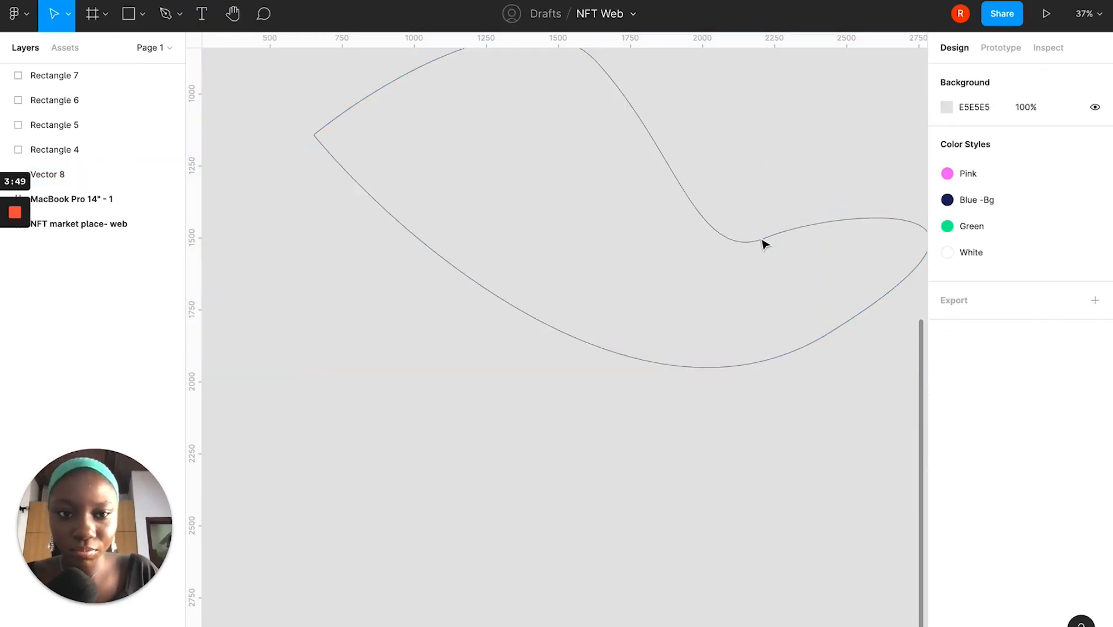
pyautogui.click(765, 239)
pyautogui.doubleClick(765, 239)
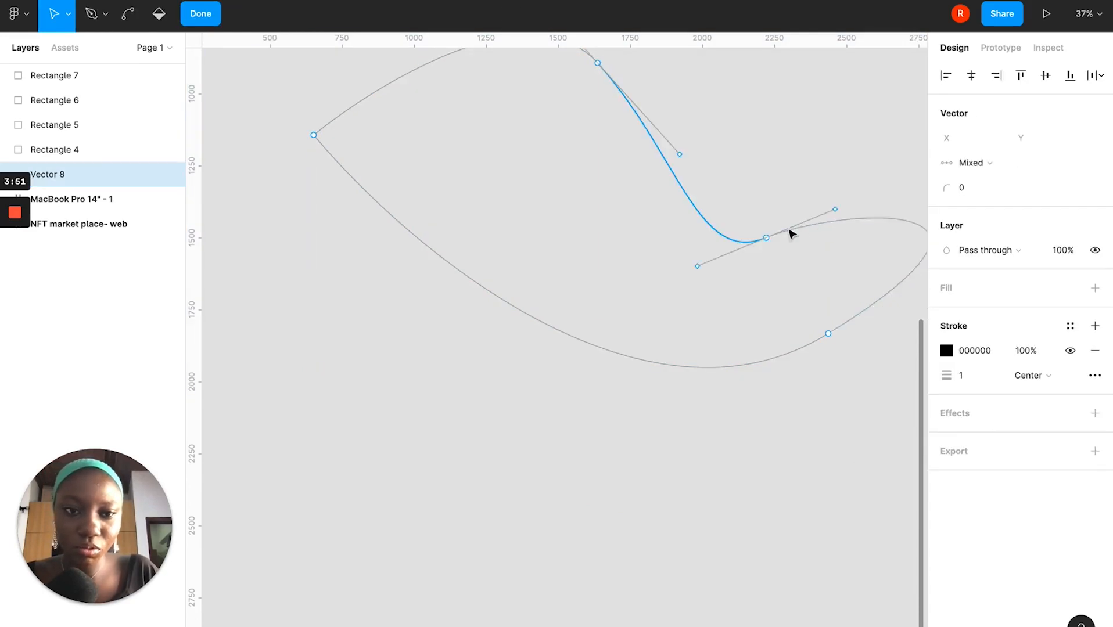
pyautogui.moveTo(765, 247); pyautogui.dragTo(761, 219)
pyautogui.scroll(-5, 715, 325)
pyautogui.moveTo(650, 205)
pyautogui.mouseDown()
pyautogui.moveTo(651, 174)
pyautogui.moveTo(648, 194)
pyautogui.mouseUp()
pyautogui.moveTo(751, 328); pyautogui.dragTo(669, 345)
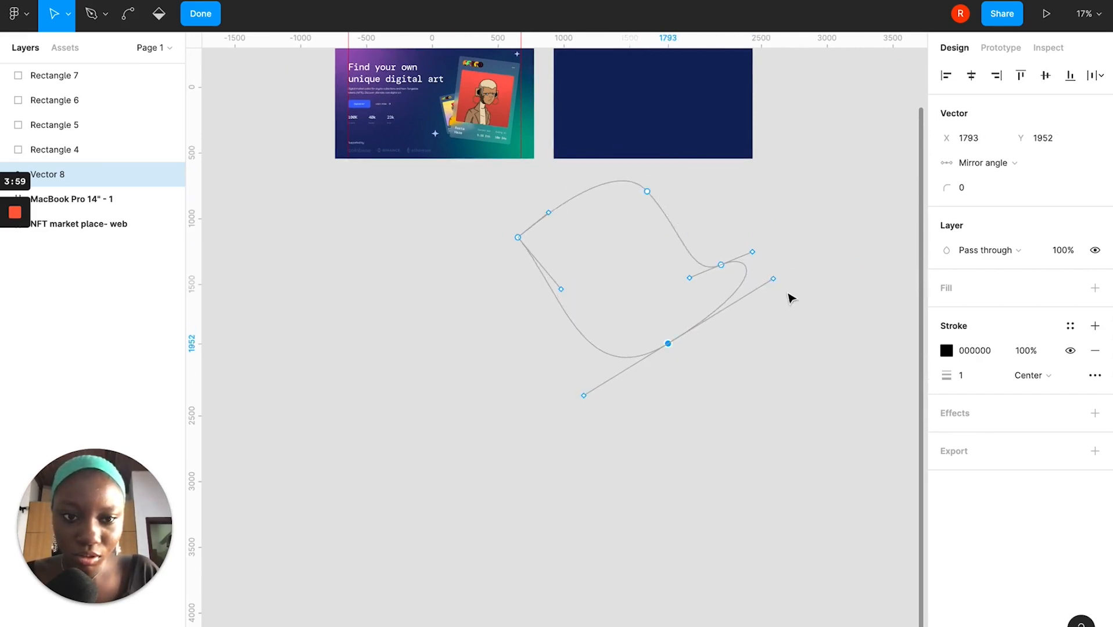
pyautogui.doubleClick(781, 354)
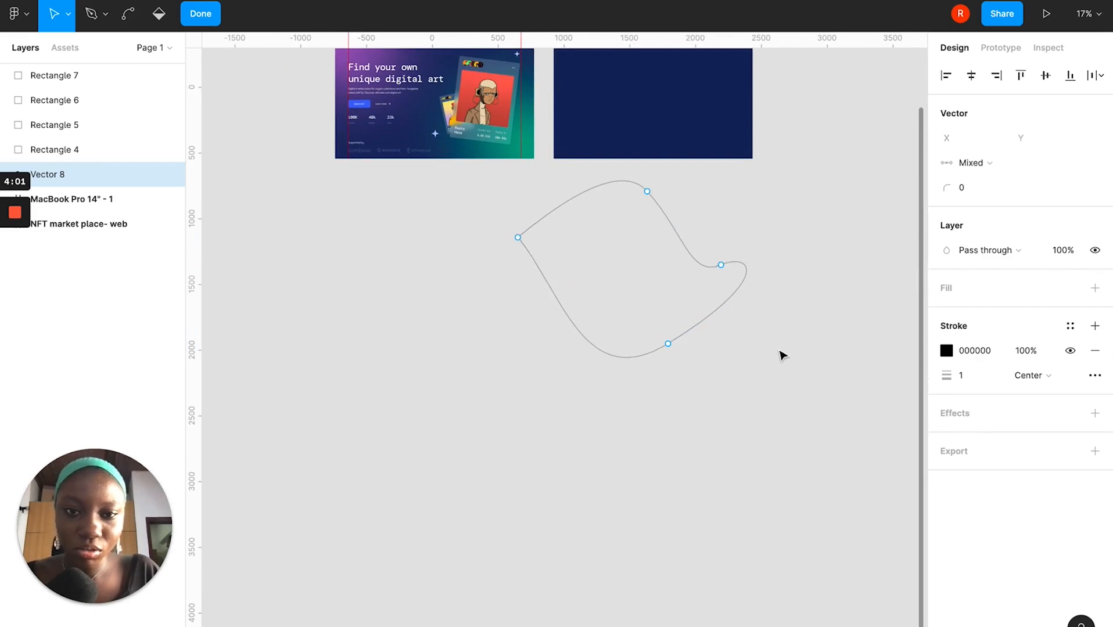
# Fill the closed blob shape with the Green color style and remove its stroke.
pyautogui.click(658, 213)
pyautogui.click(665, 216)
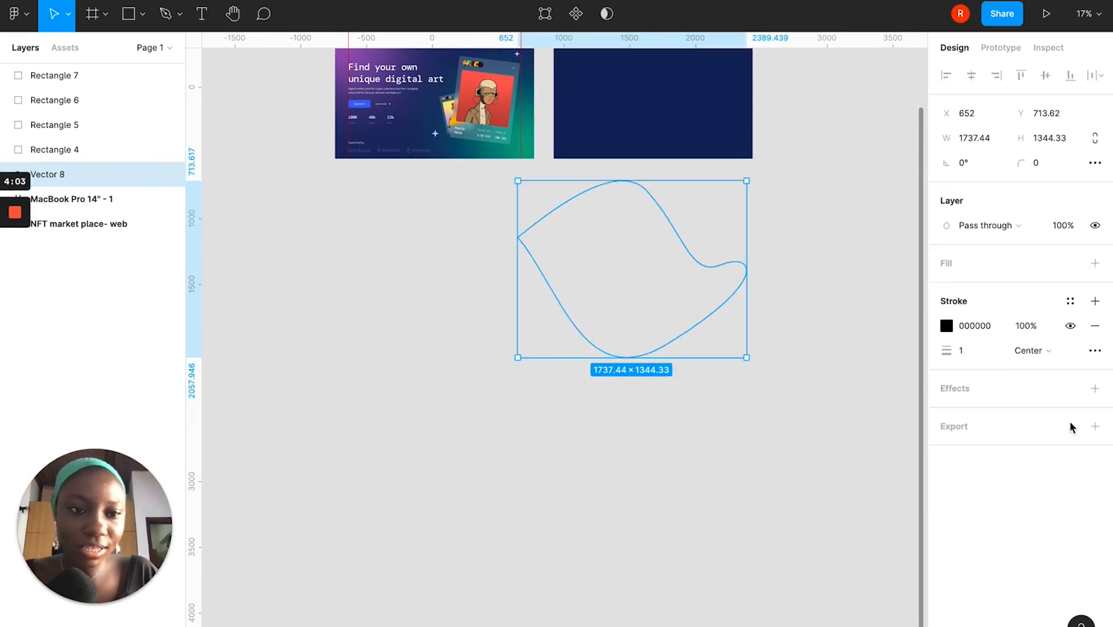
pyautogui.click(1098, 264)
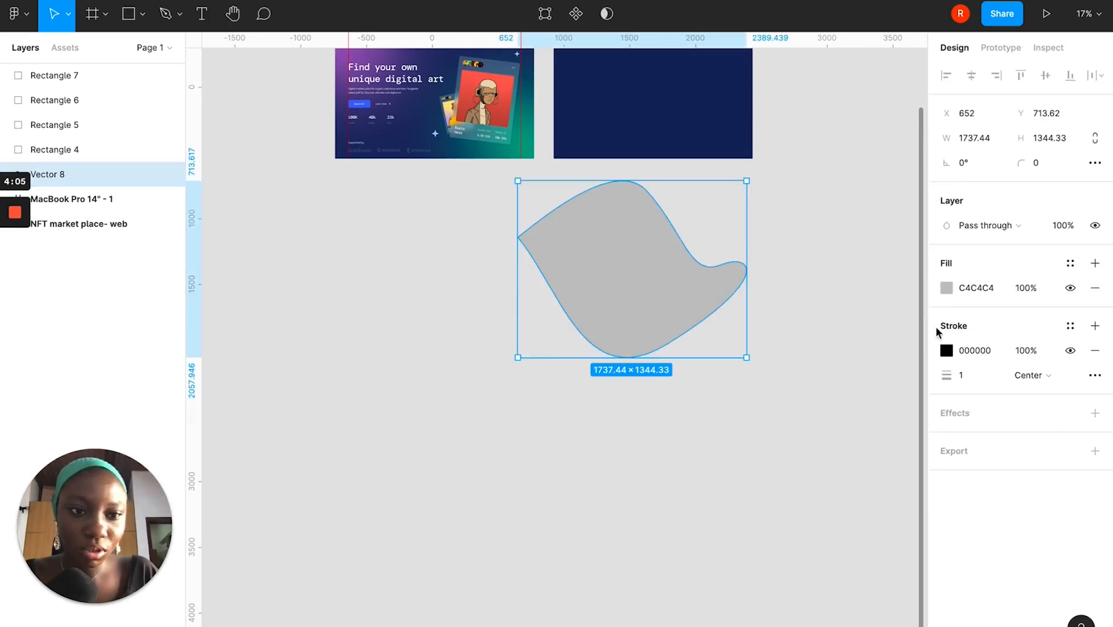
pyautogui.click(1095, 351)
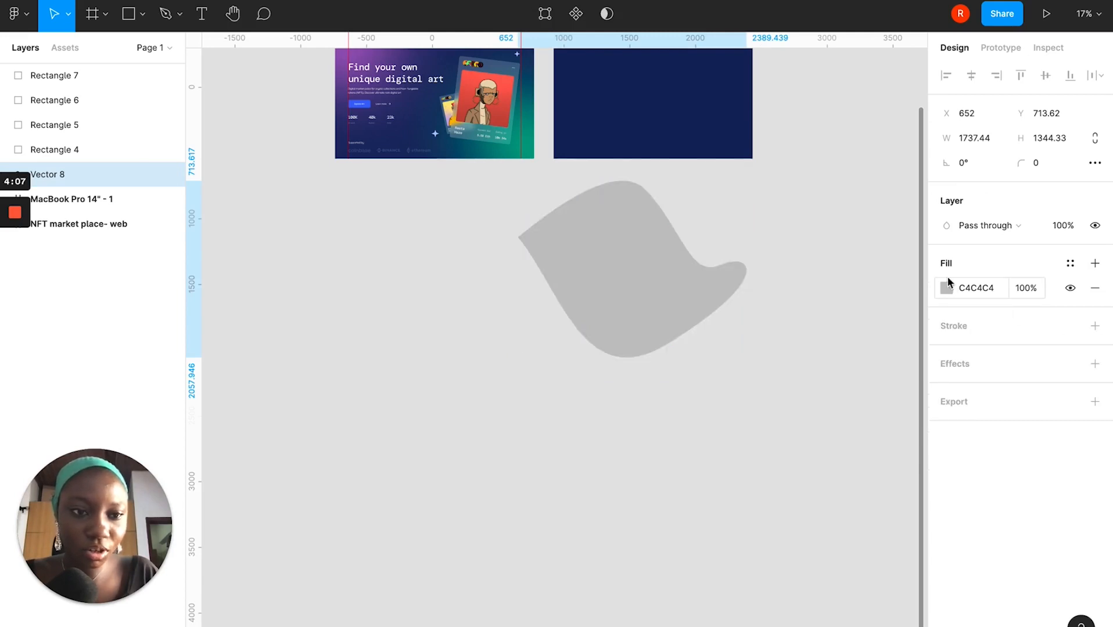
pyautogui.click(1070, 263)
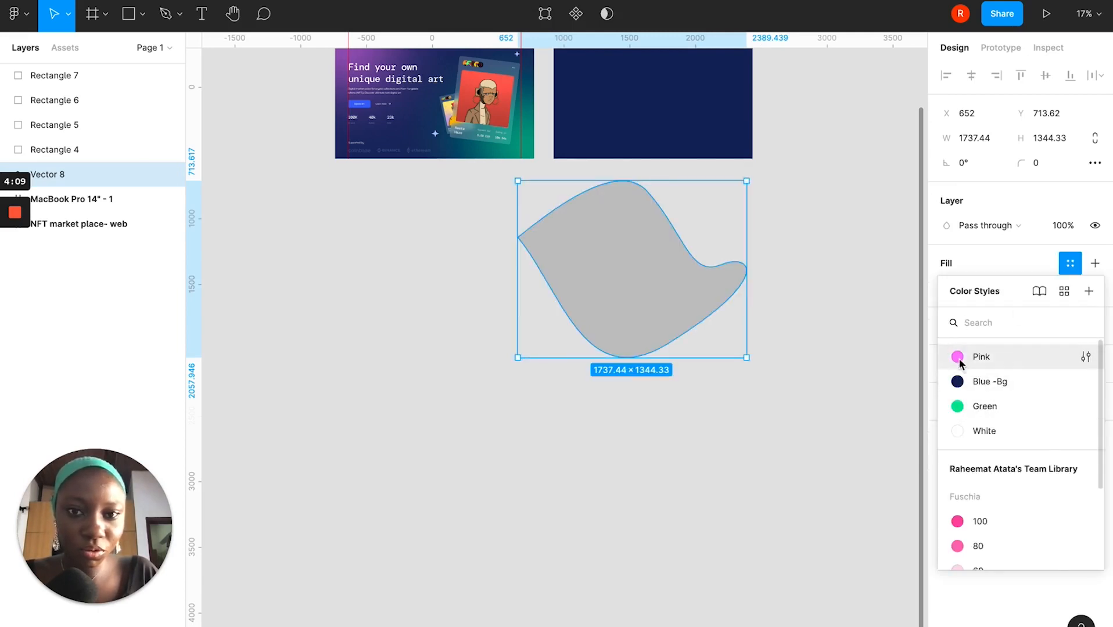
pyautogui.click(964, 408)
# Move the green blob to X 924, Y 1125 and place a copy of it at X -1057, Y 1301.
pyautogui.moveTo(665, 285); pyautogui.dragTo(690, 339)
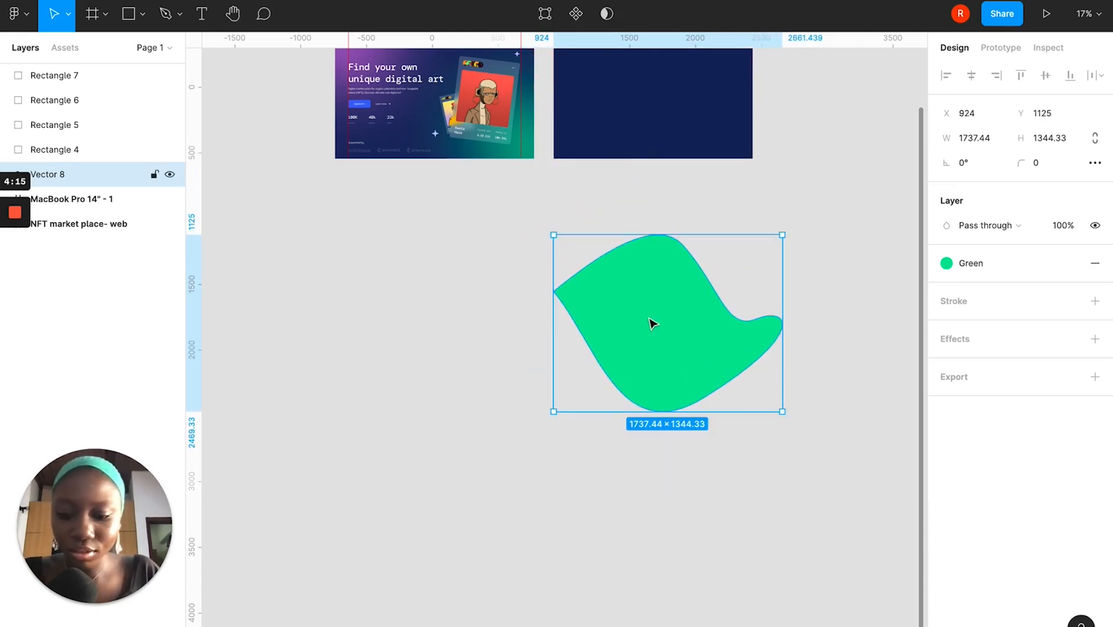
pyautogui.keyDown('alt'); pyautogui.moveTo(655, 324); pyautogui.dragTo(390, 347); pyautogui.keyUp('alt')
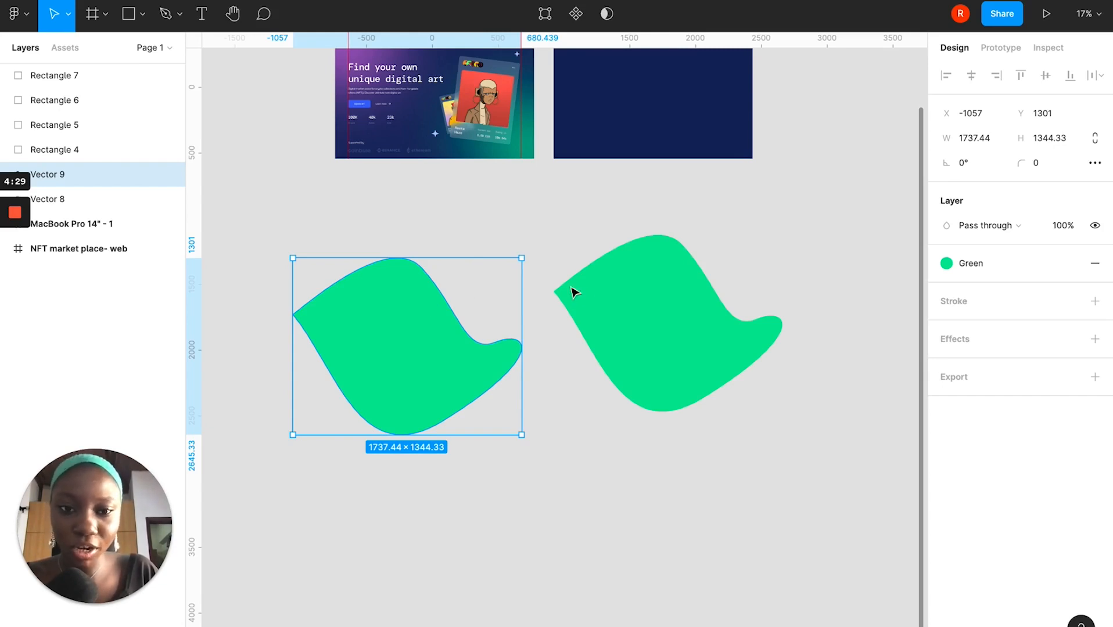
# Add an effect to the original green blob below the new frame and change its type to Layer blur.
pyautogui.click(686, 322)
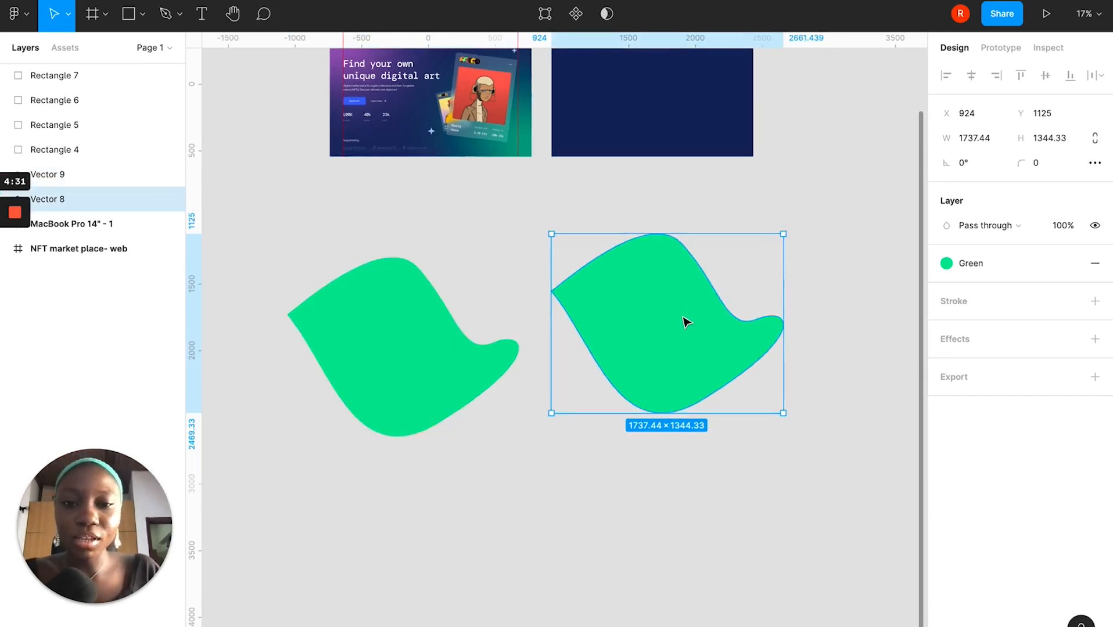
pyautogui.scroll(3, 685, 320)
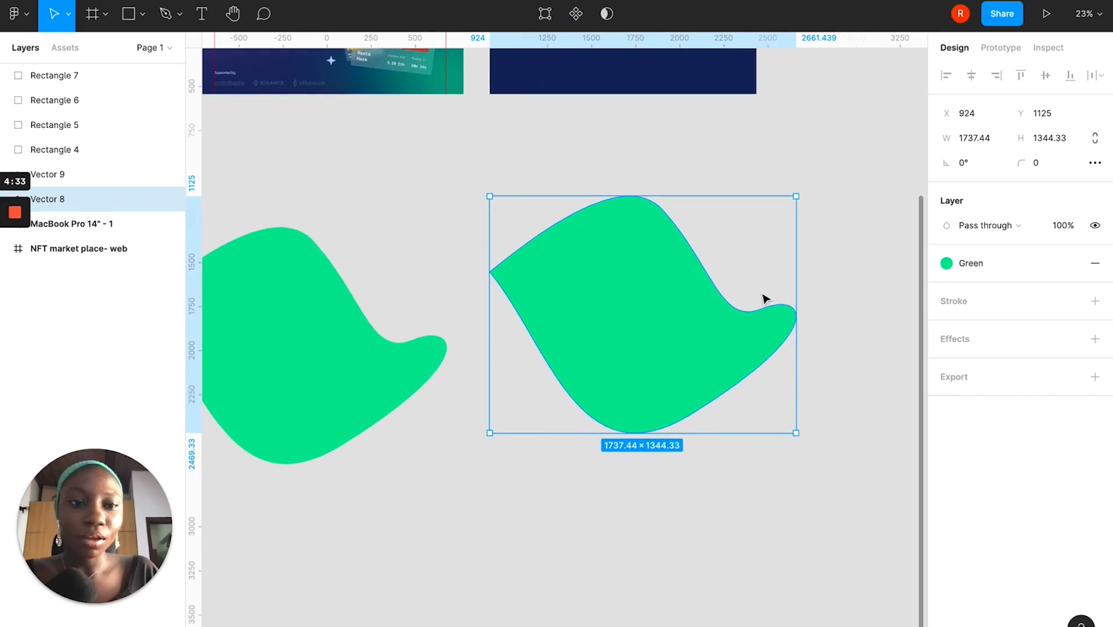
pyautogui.click(762, 294)
pyautogui.click(700, 289)
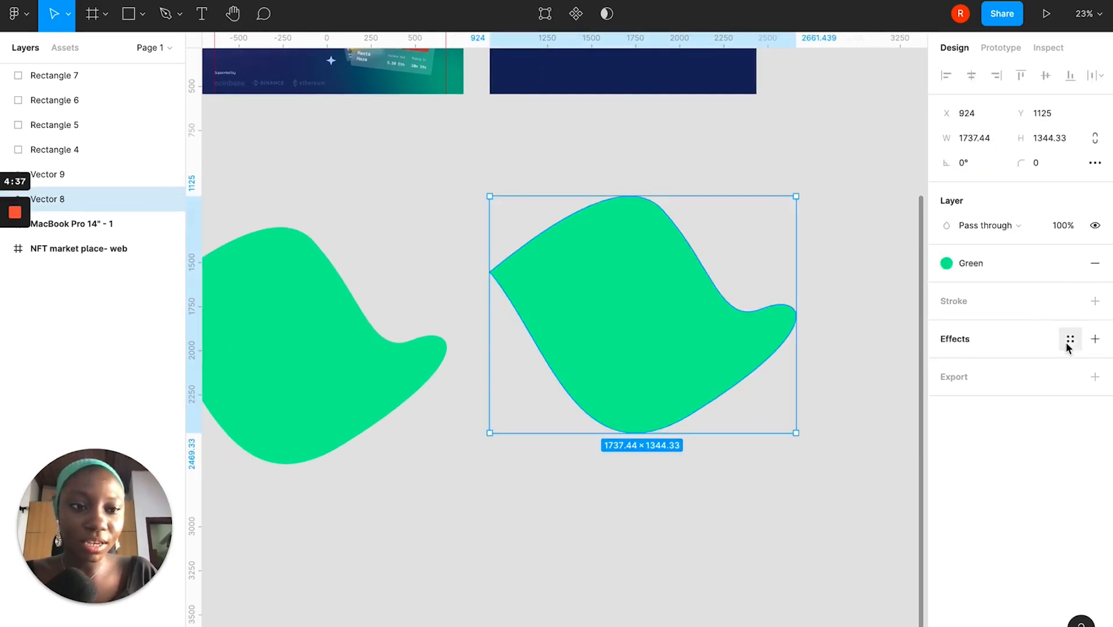
pyautogui.scroll(-3, 686, 252)
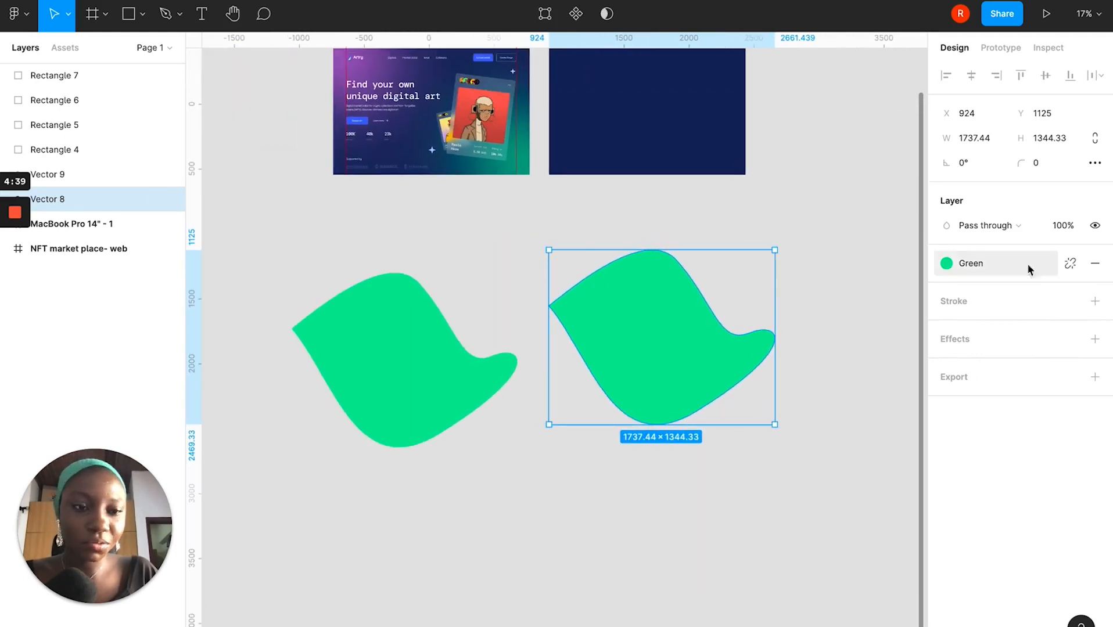
pyautogui.click(1069, 345)
pyautogui.click(1063, 330)
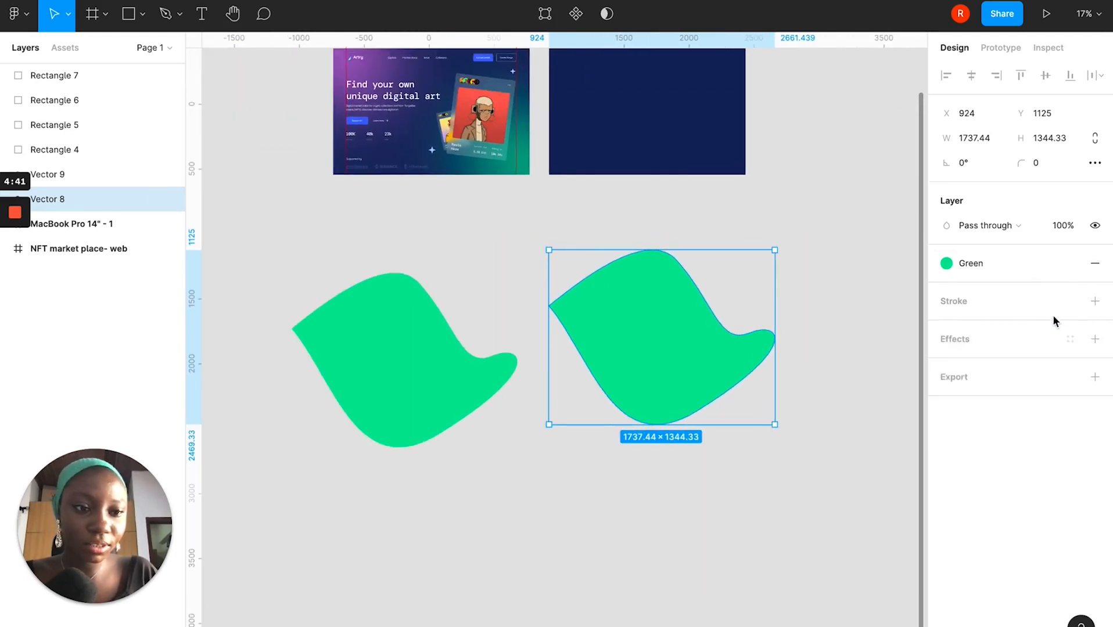
pyautogui.click(1095, 339)
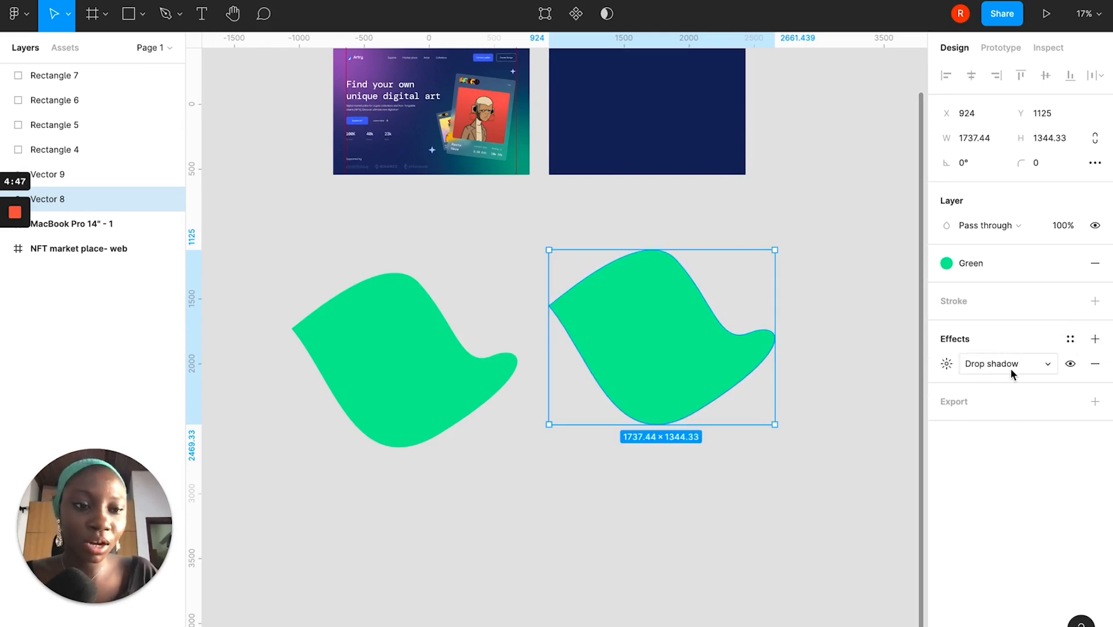
pyautogui.click(1023, 364)
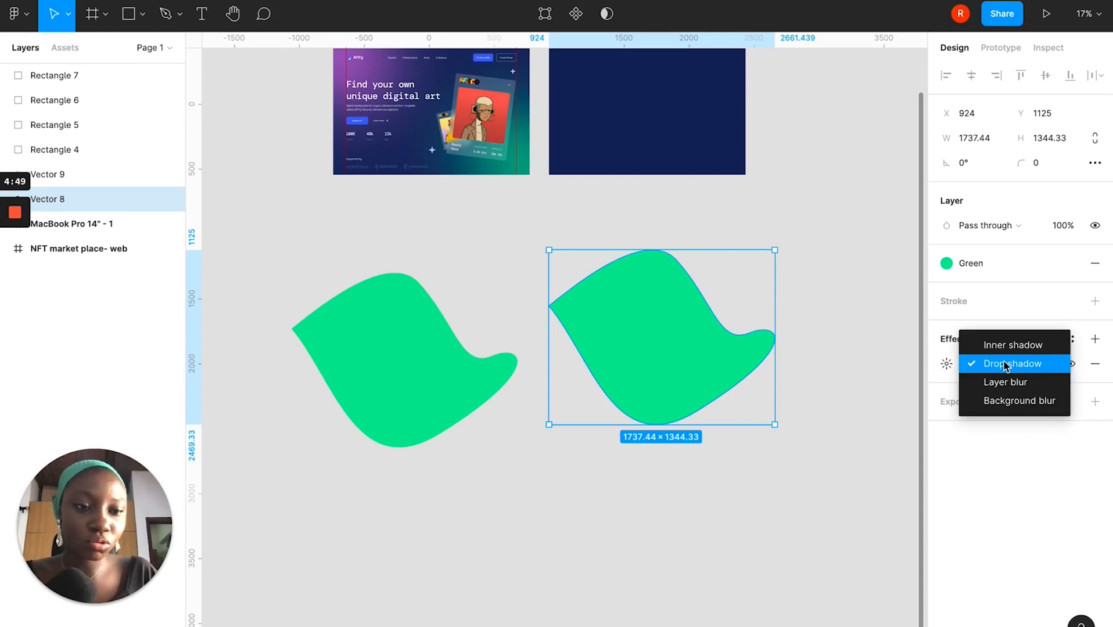
pyautogui.click(990, 391)
# Set the original green blob's layer blur to 300 and check the softened edges up close.
pyautogui.click(946, 364)
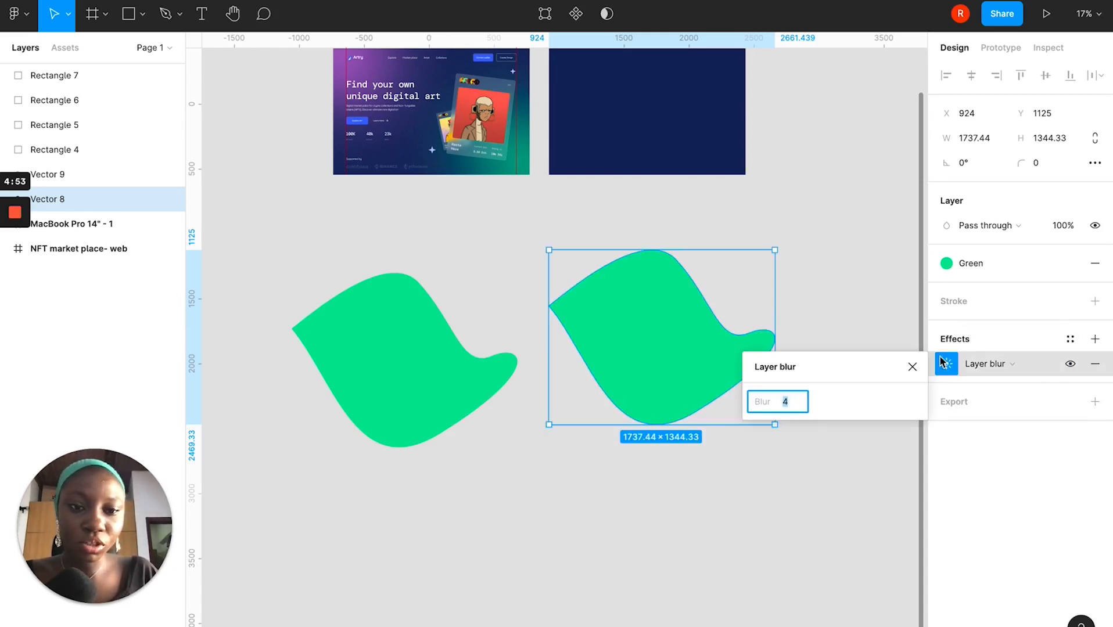
pyautogui.click(835, 296)
pyautogui.scroll(8, 703, 337)
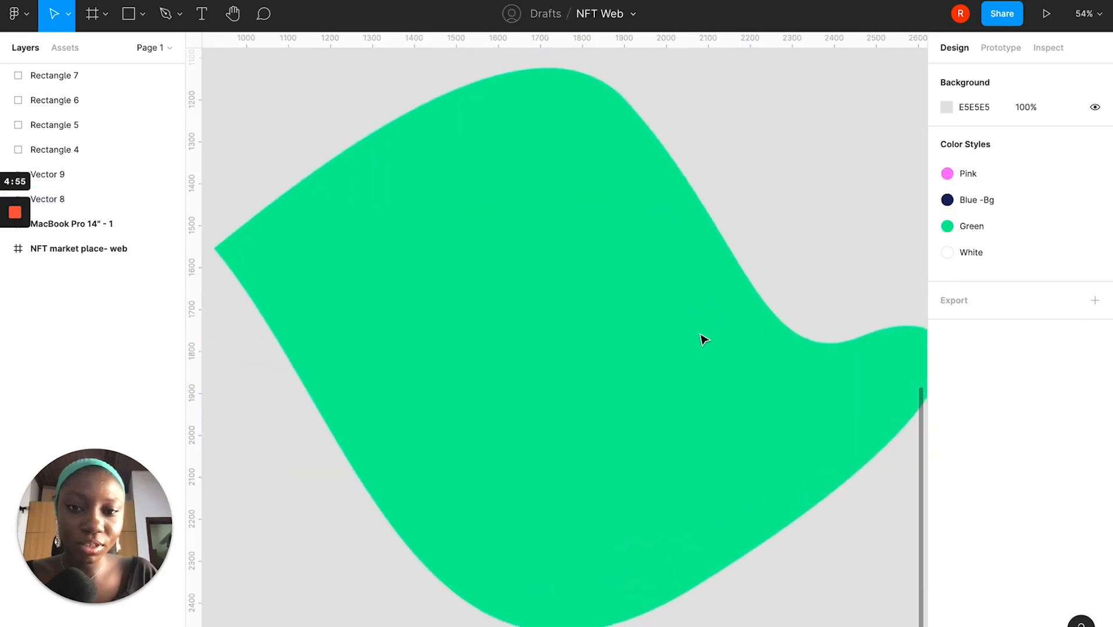
pyautogui.scroll(-6, 703, 340)
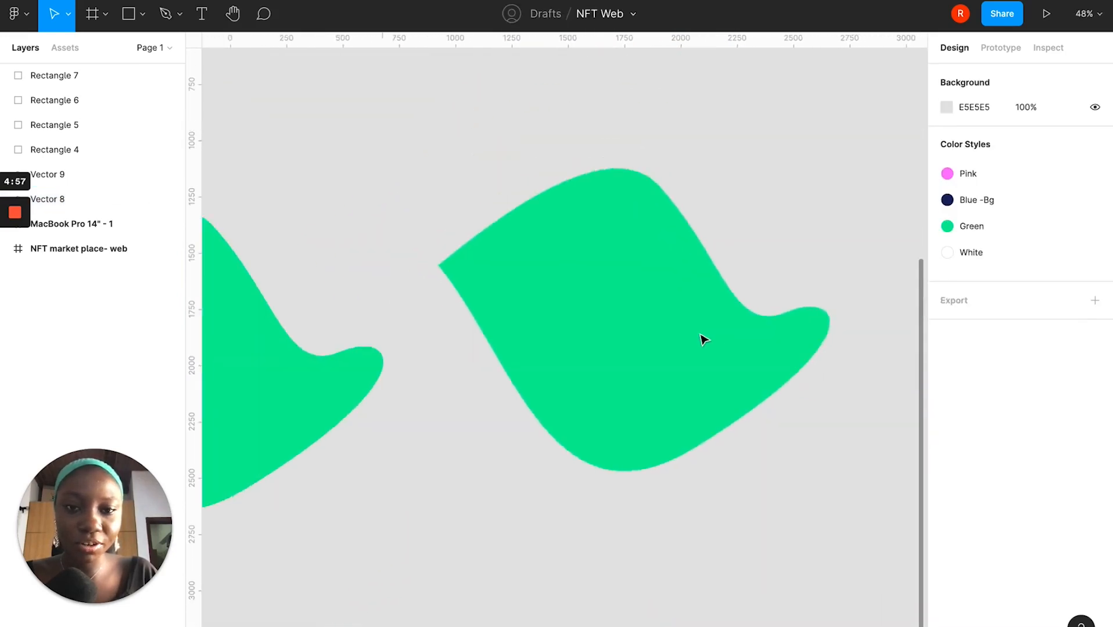
pyautogui.click(669, 296)
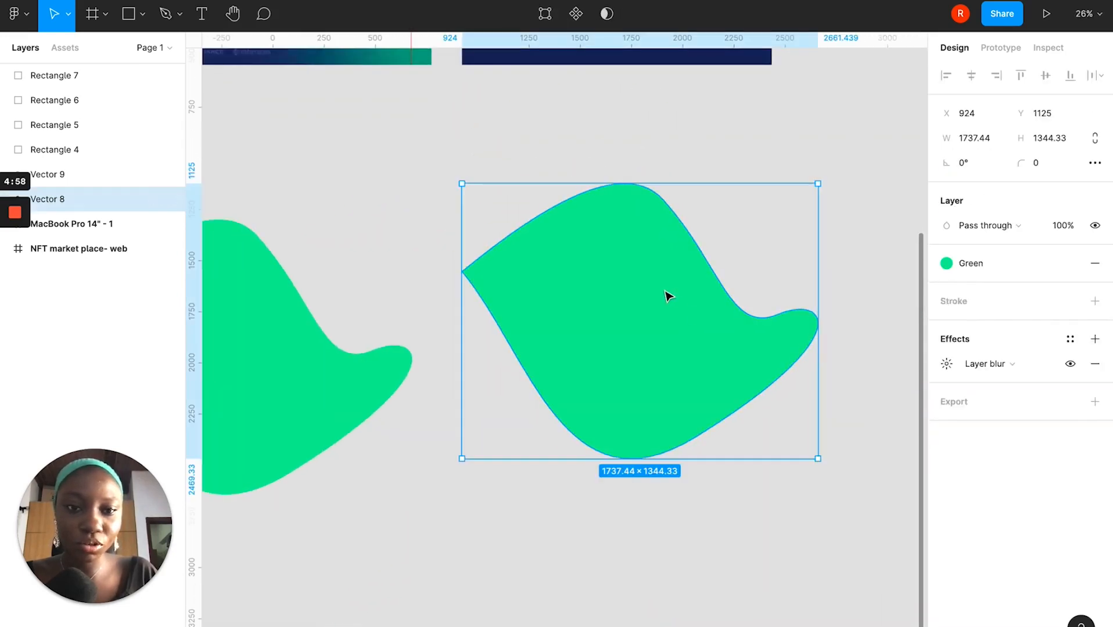
pyautogui.click(945, 367)
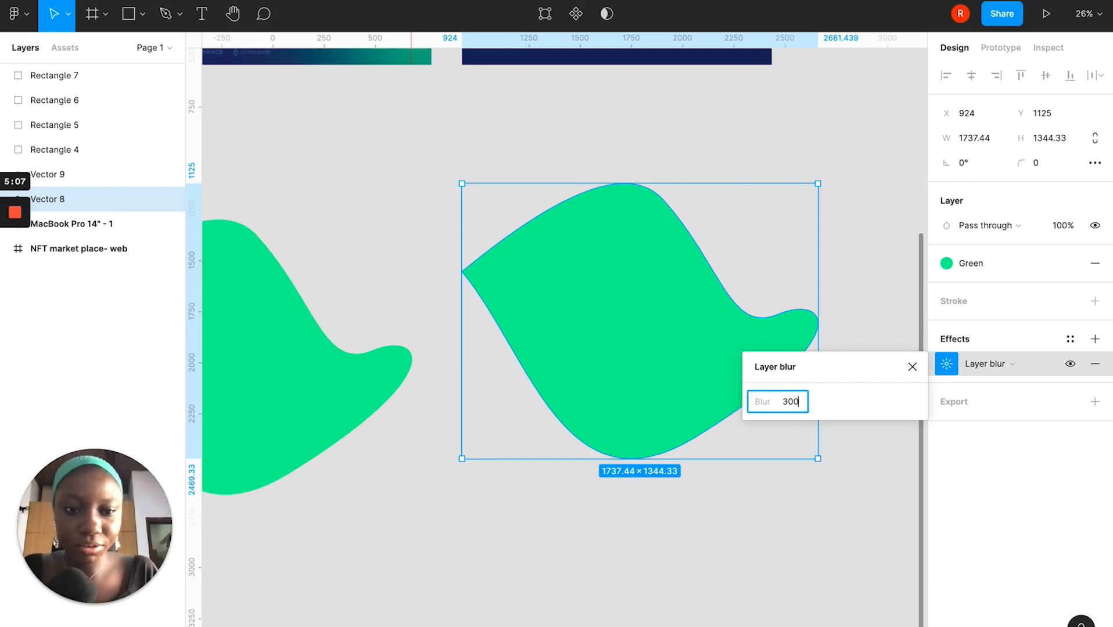
pyautogui.press('Return')
pyautogui.scroll(5, 691, 238)
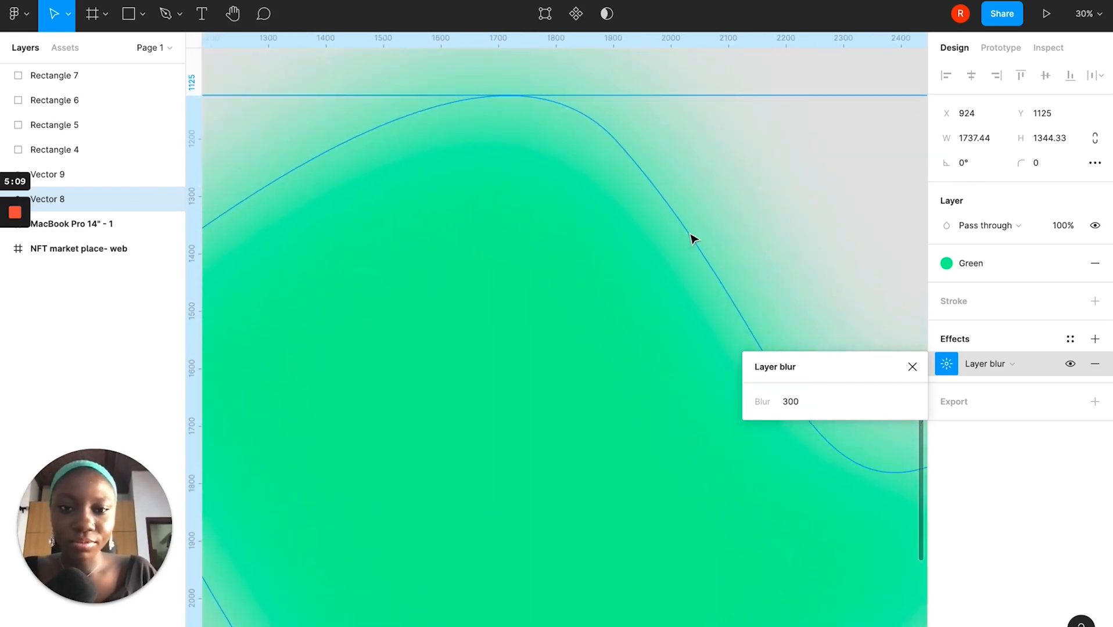
pyautogui.scroll(-6, 683, 239)
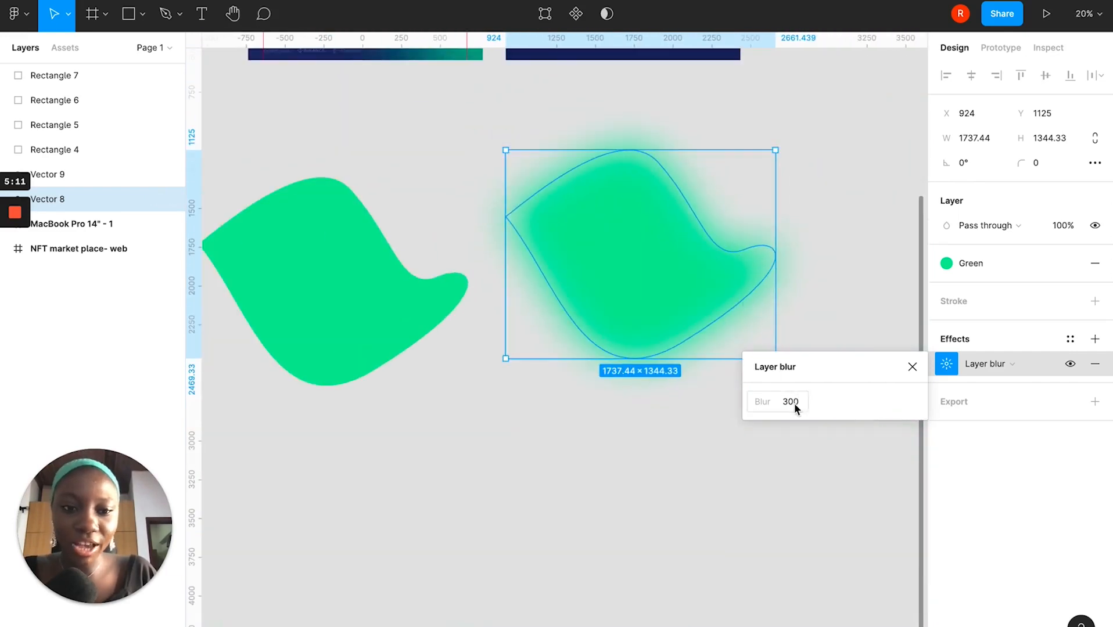
# Compare the blurred blob with the reference design's green glow and increase its layer blur for a much softer, wider spread.
pyautogui.scroll(3, 659, 151)
pyautogui.scroll(8, 626, 159)
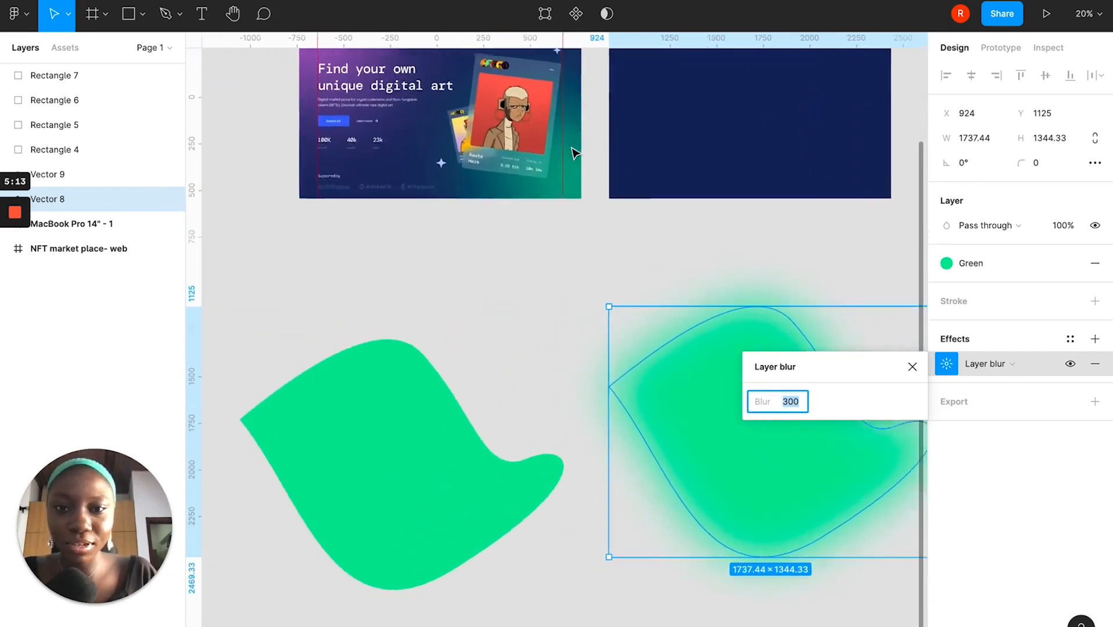
pyautogui.scroll(-8, 575, 152)
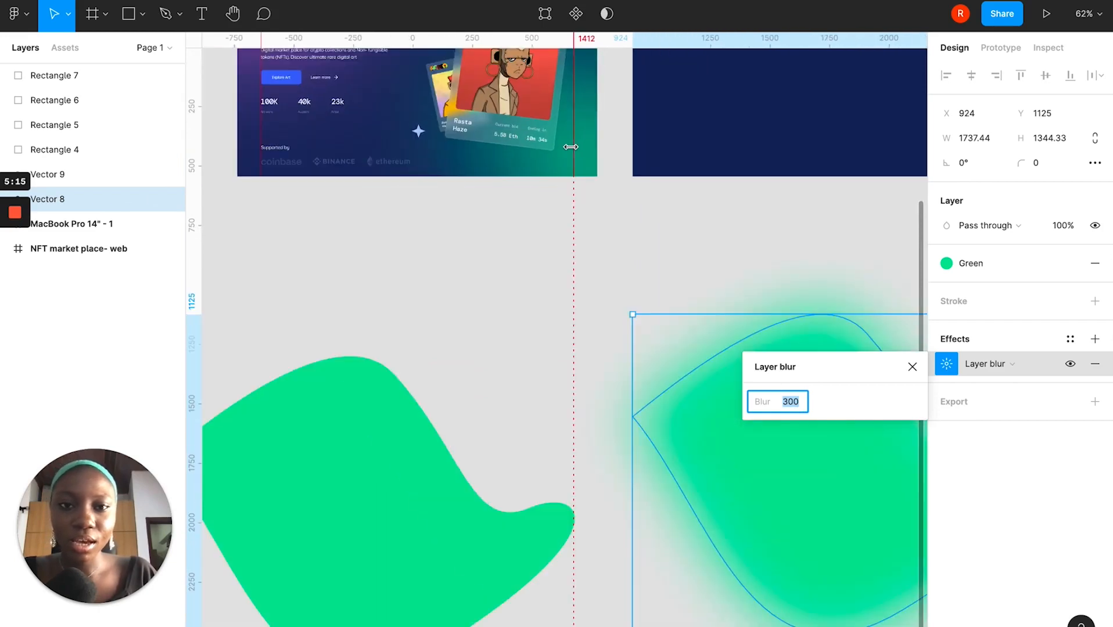
pyautogui.scroll(-2, 574, 154)
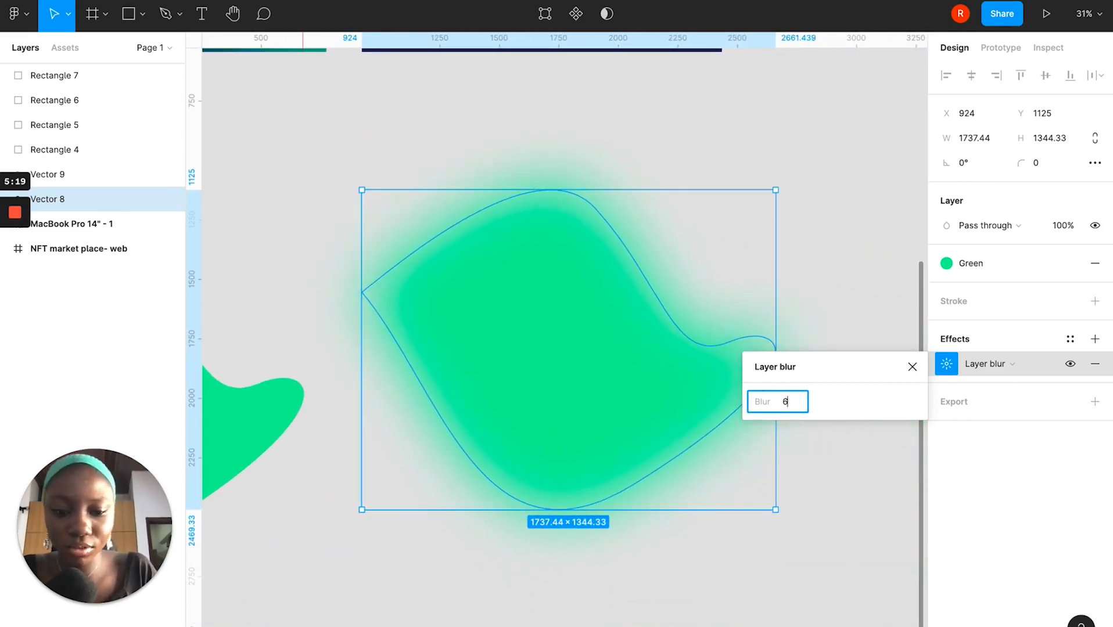
pyautogui.click(795, 270)
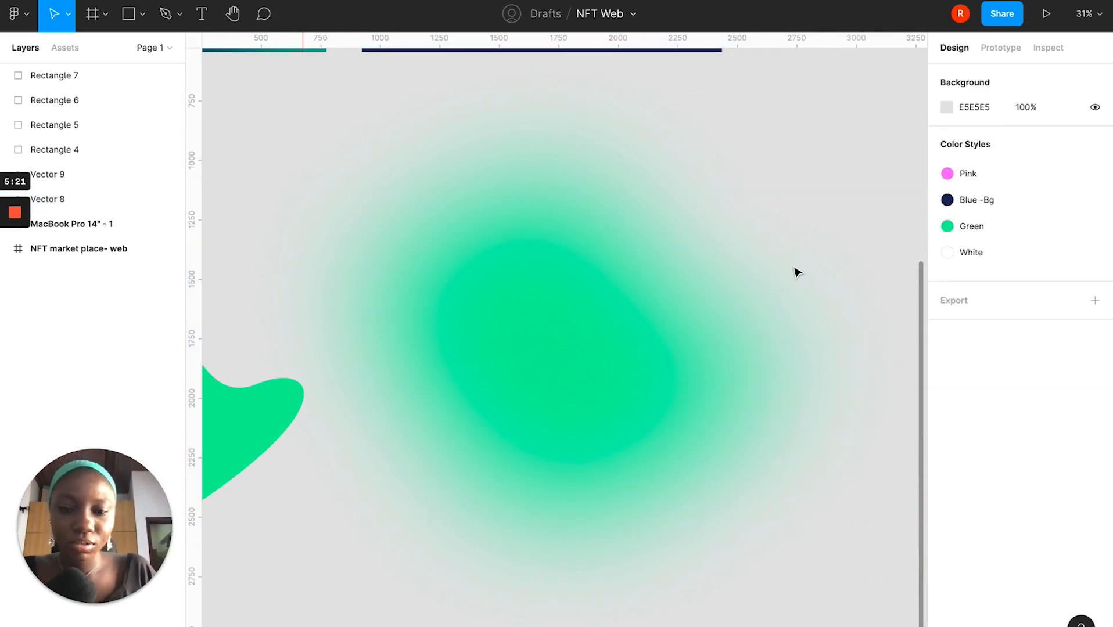
# Move the blurred green blob up over the MacBook Pro 14" frame to X 900, Y -513.
pyautogui.scroll(-6, 793, 273)
pyautogui.moveTo(649, 387); pyautogui.dragTo(694, 245)
pyautogui.click(726, 383)
pyautogui.click(705, 169)
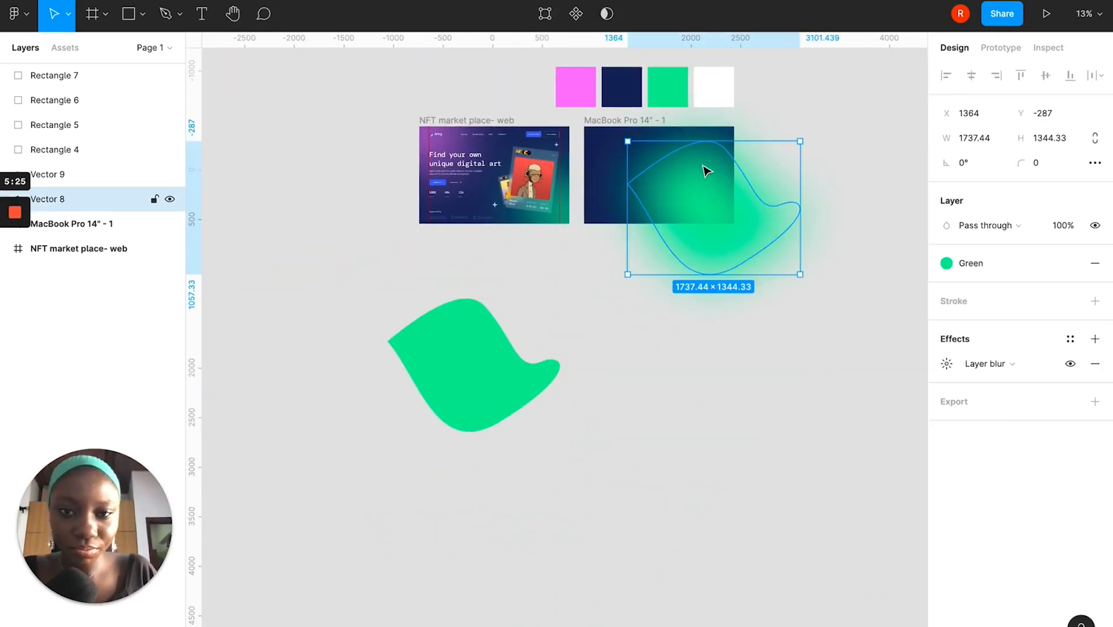
pyautogui.rightClick(703, 169)
pyautogui.press('Escape')
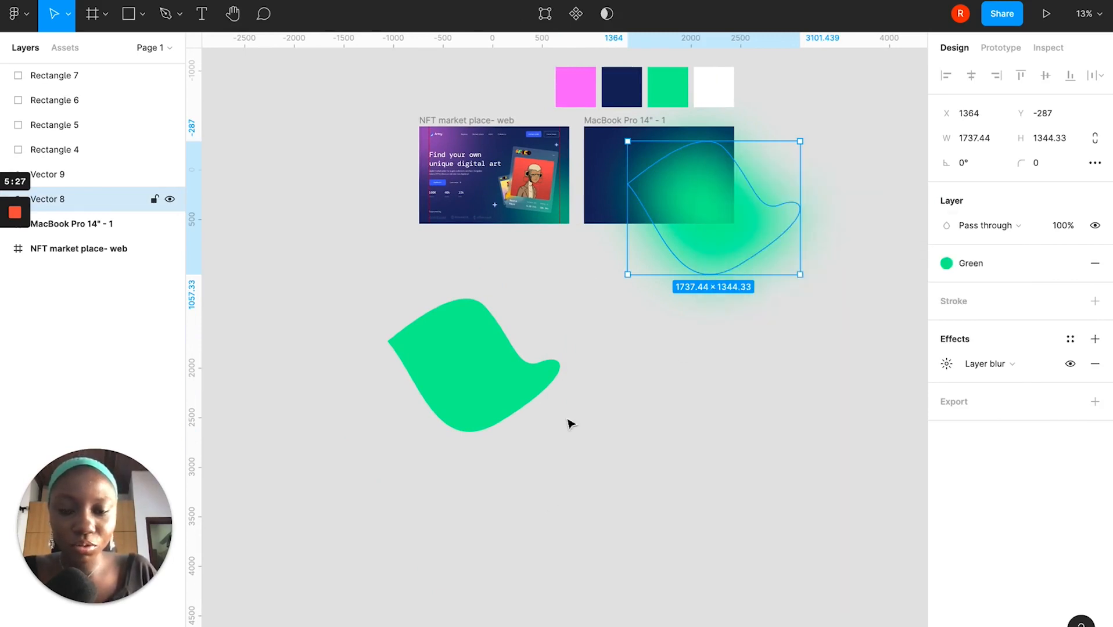
pyautogui.moveTo(728, 199); pyautogui.dragTo(683, 175)
pyautogui.scroll(5, 683, 175)
pyautogui.click(654, 454)
pyautogui.click(667, 227)
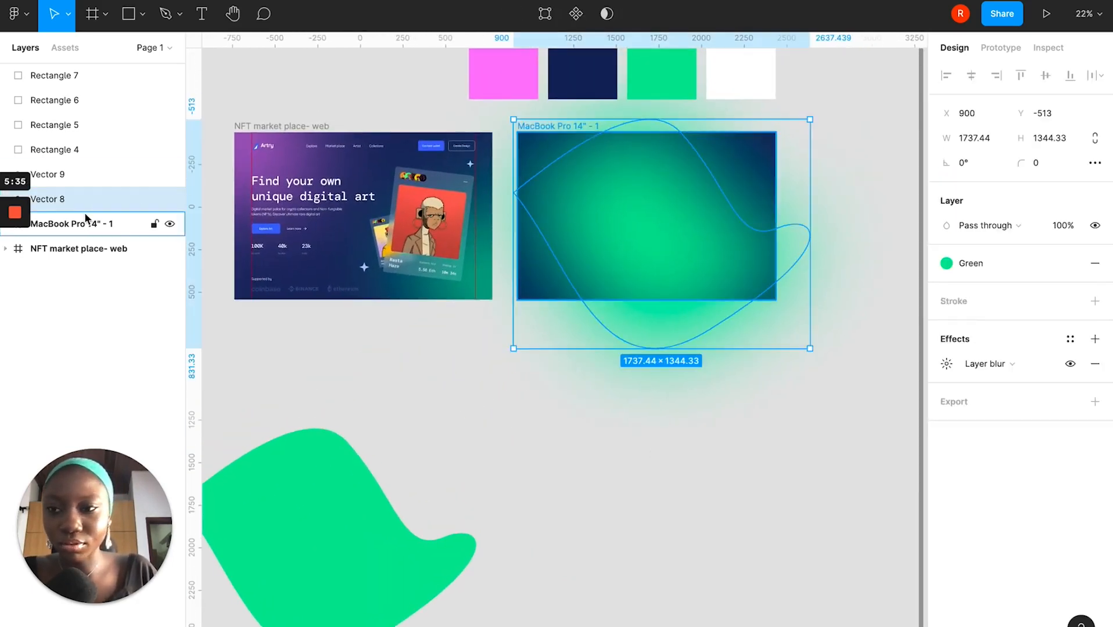
# Try to nest the blurred green blob in the MacBook Pro 14" frame and reposition it to X 1103, Y -437.
pyautogui.moveTo(82, 198); pyautogui.dragTo(93, 226)
pyautogui.moveTo(642, 248); pyautogui.dragTo(744, 320)
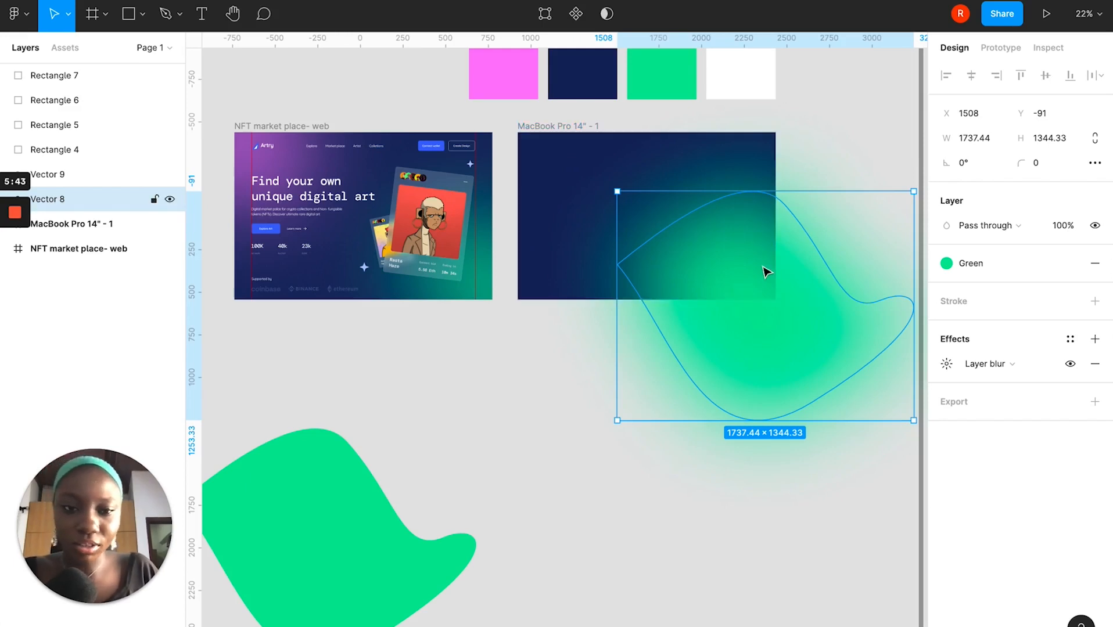
pyautogui.moveTo(731, 262); pyautogui.dragTo(662, 204)
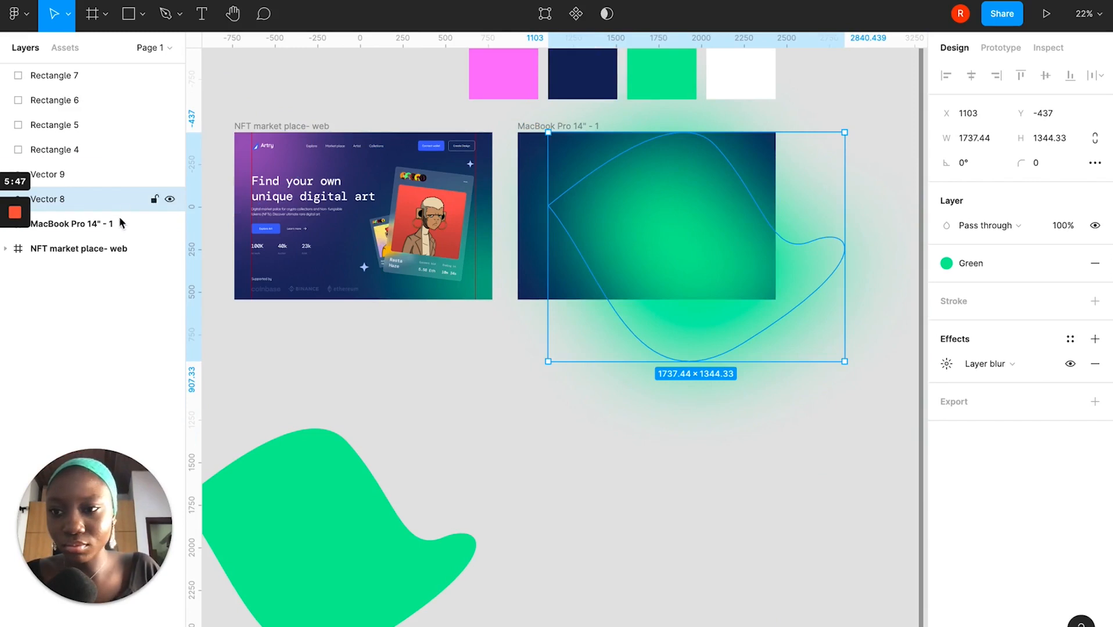
# Nest the blurred green blob's layer inside the MacBook Pro 14" frame so the frame clips it.
pyautogui.click(77, 226)
pyautogui.click(78, 199)
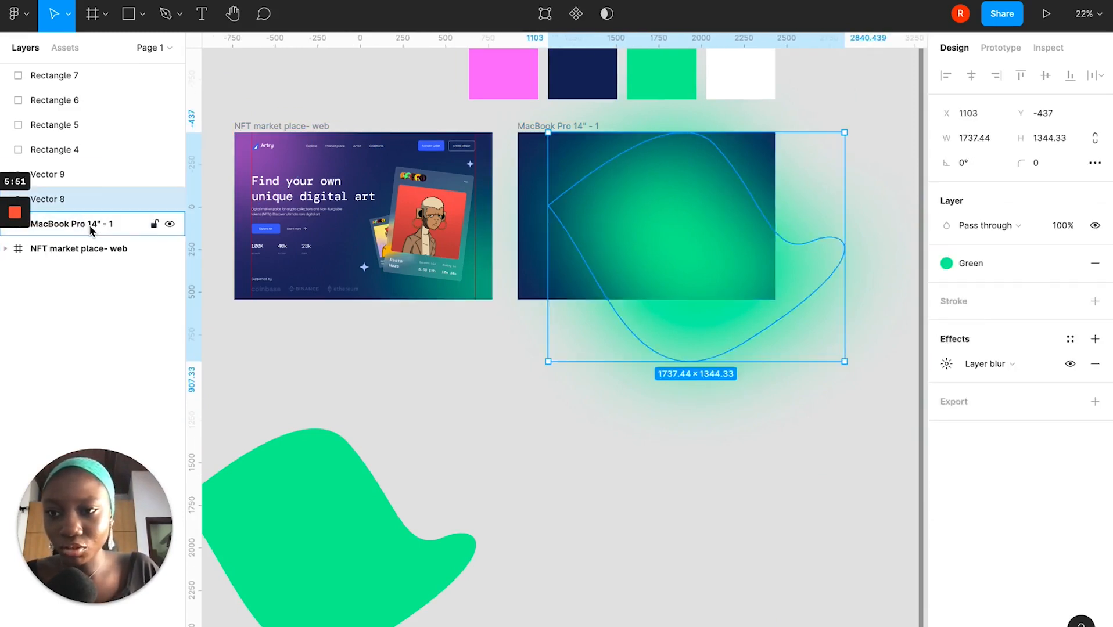
pyautogui.moveTo(89, 224); pyautogui.dragTo(89, 225)
pyautogui.click(93, 201)
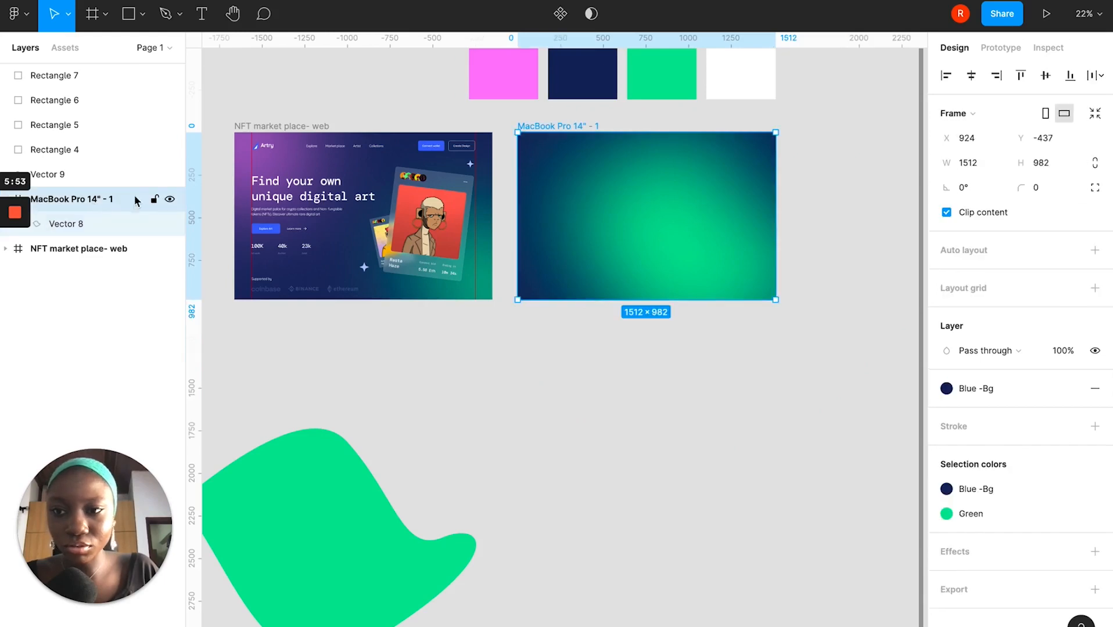
# Reposition the nested green glow to X 801, Y 431, in the frame's lower-right corner as in the reference design.
pyautogui.click(688, 254)
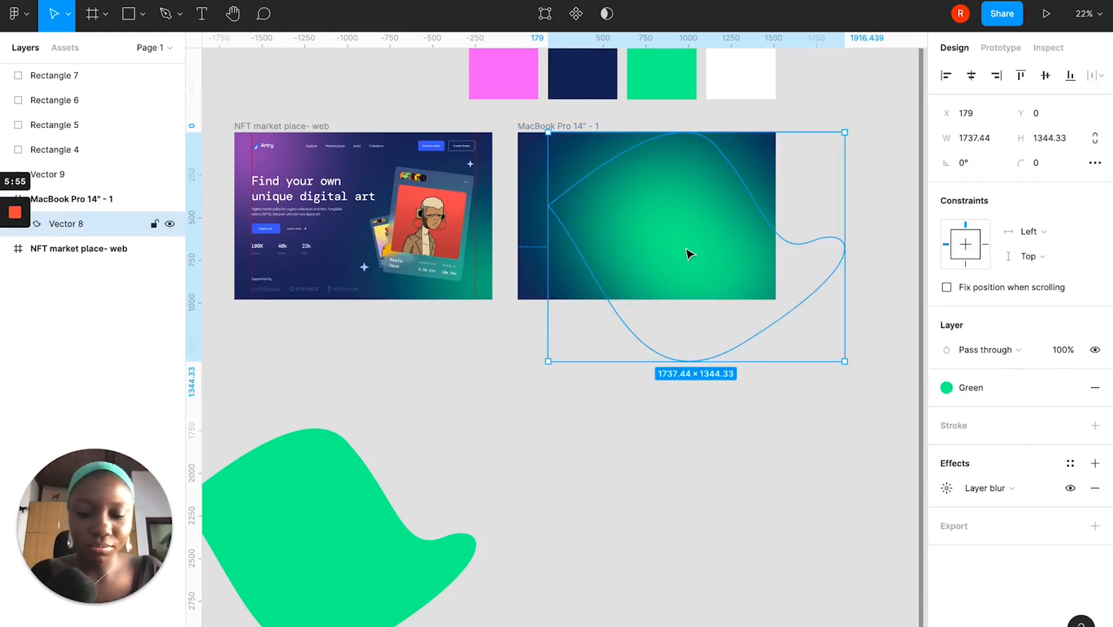
pyautogui.moveTo(689, 254); pyautogui.dragTo(753, 279)
pyautogui.click(815, 487)
pyautogui.scroll(1, 813, 476)
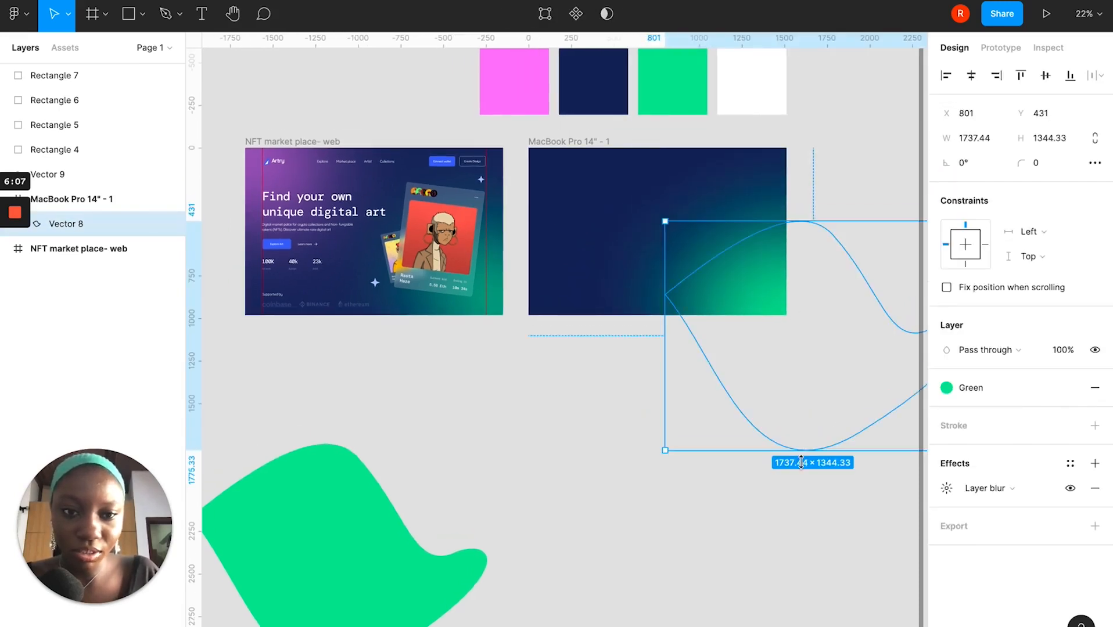
pyautogui.click(749, 540)
pyautogui.click(750, 290)
pyautogui.hscroll(-5, 751, 290)
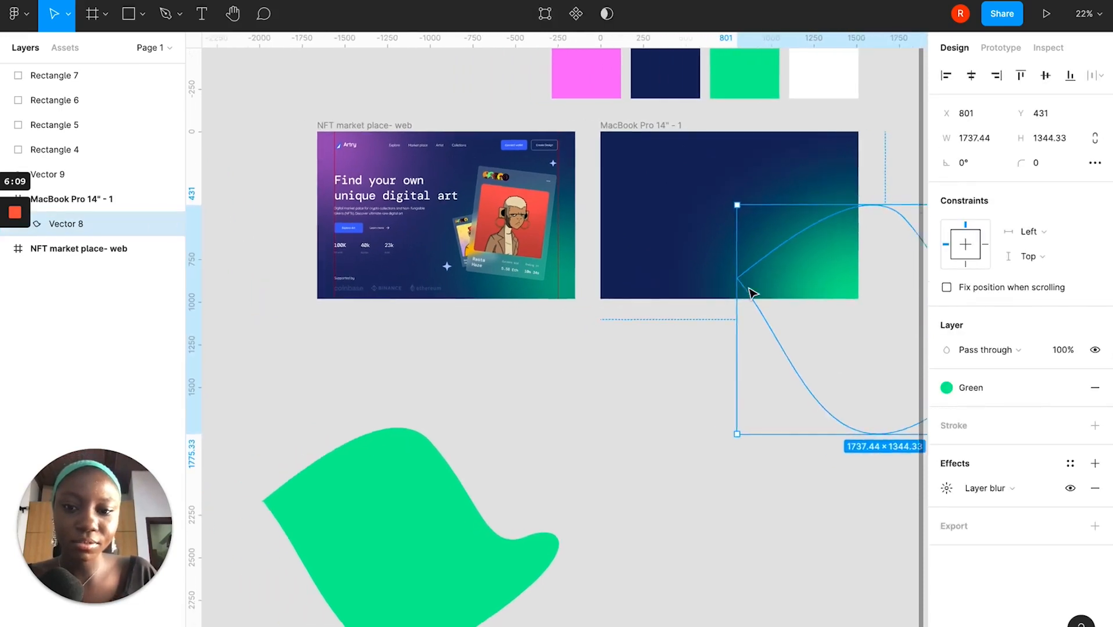
# Move the unblurred green copy closer beneath the two frames, to X -231, Y 945.
pyautogui.click(492, 517)
pyautogui.scroll(-5, 488, 523)
pyautogui.moveTo(507, 517); pyautogui.dragTo(539, 503)
pyautogui.scroll(5, 539, 503)
pyautogui.scroll(-1, 537, 501)
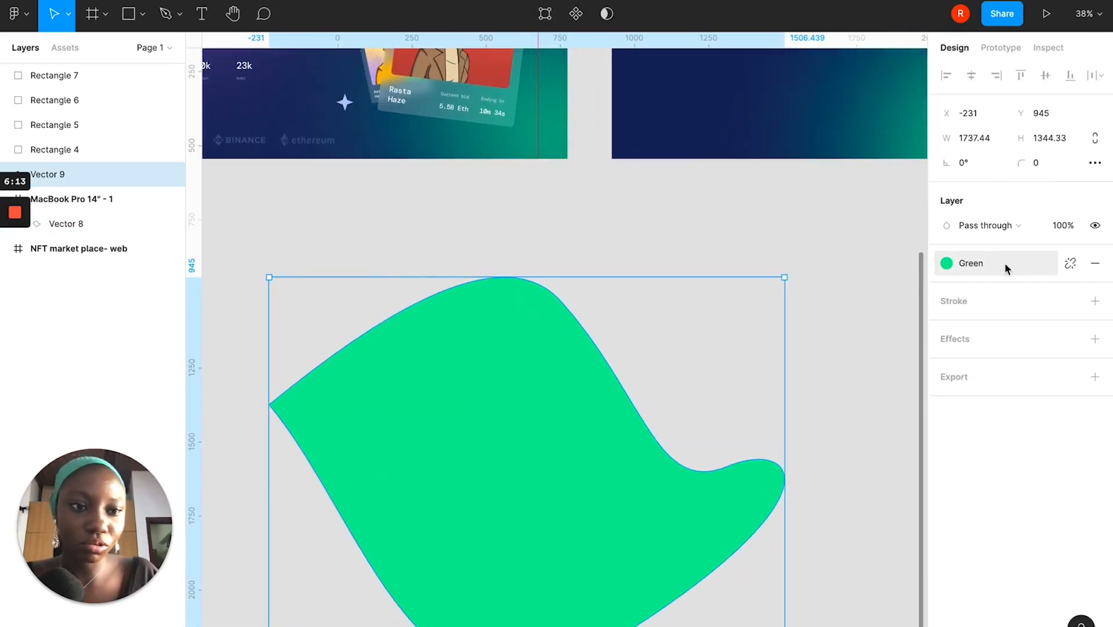
# Apply the saved Pink color style to the unblurred blob copy beneath the two frames.
pyautogui.click(973, 262)
pyautogui.click(957, 355)
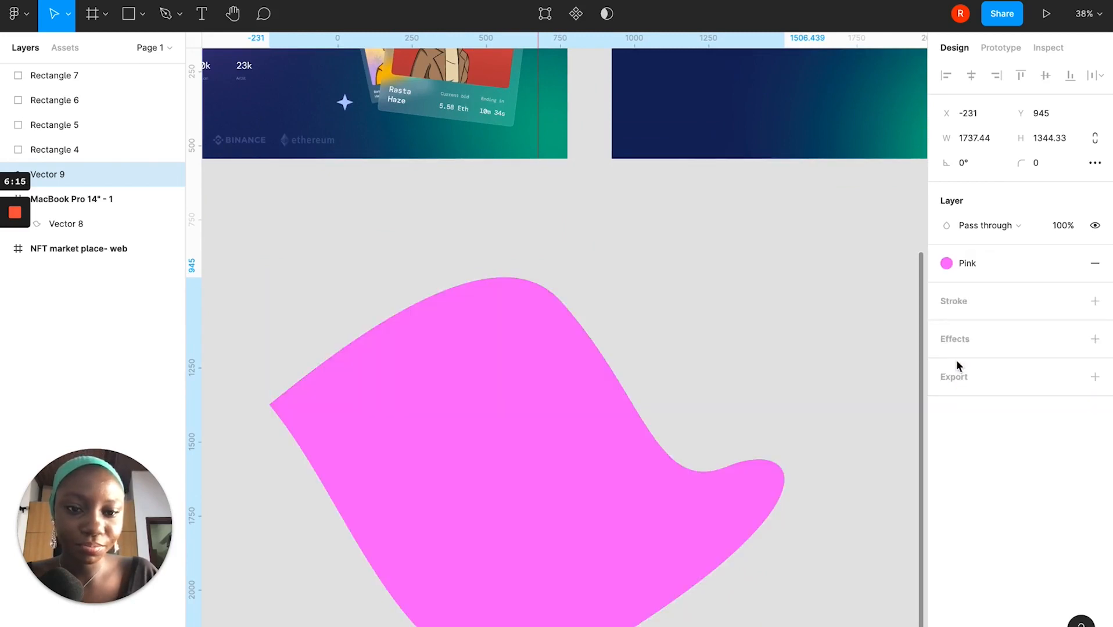
pyautogui.scroll(-3, 619, 401)
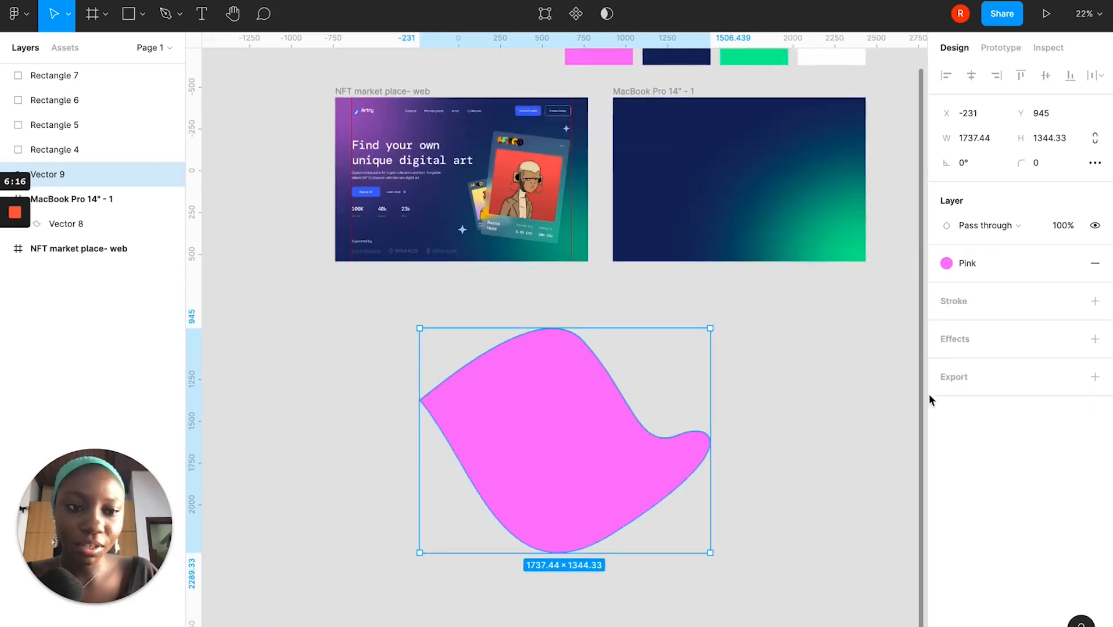
# Add a layer blur effect with a value of 600 to the pink blob.
pyautogui.click(1070, 339)
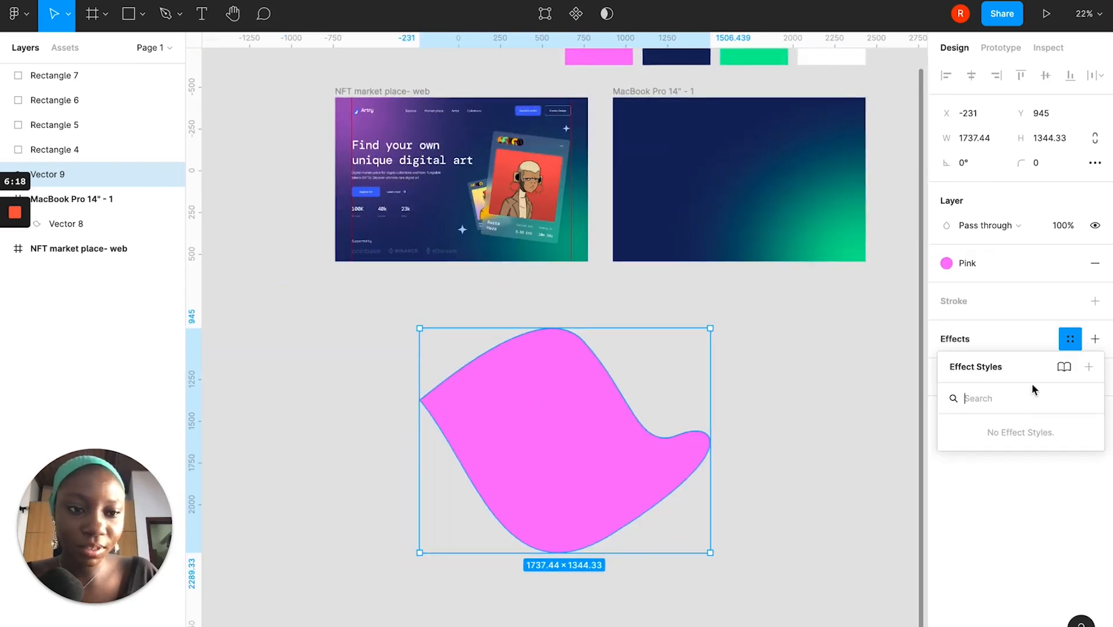
pyautogui.click(1096, 341)
pyautogui.click(1038, 331)
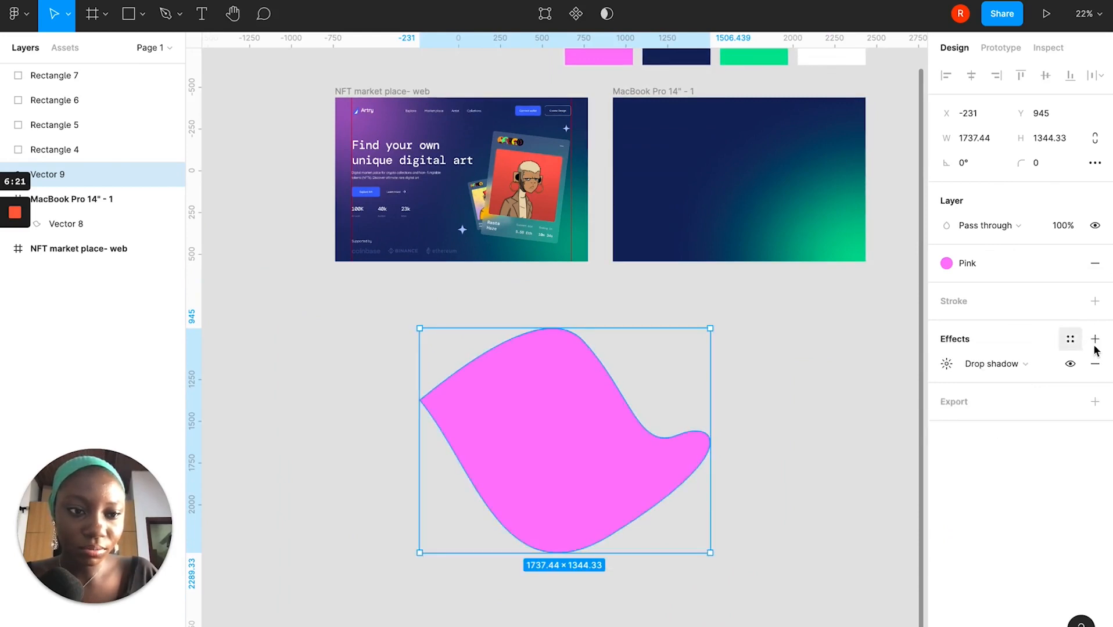
pyautogui.click(1012, 366)
pyautogui.click(1002, 384)
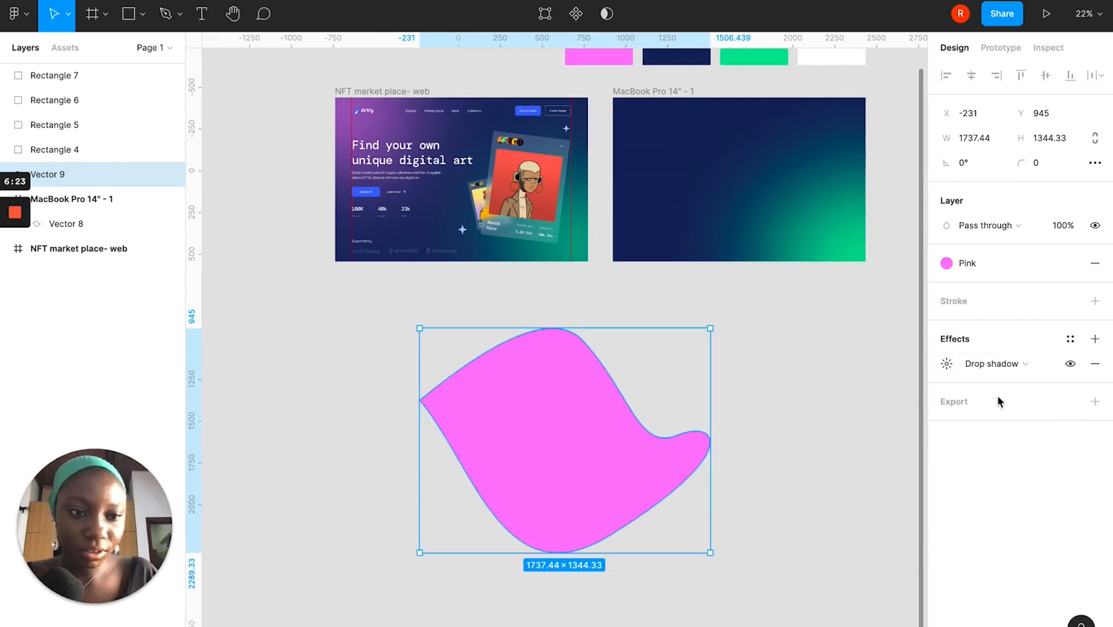
pyautogui.click(1000, 376)
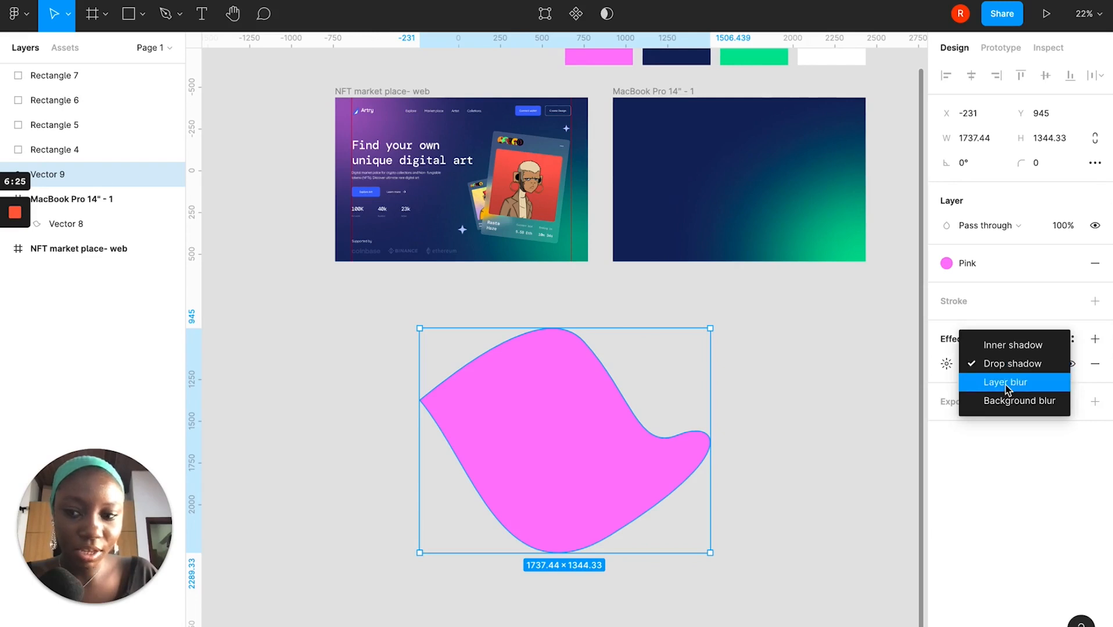
pyautogui.click(1006, 385)
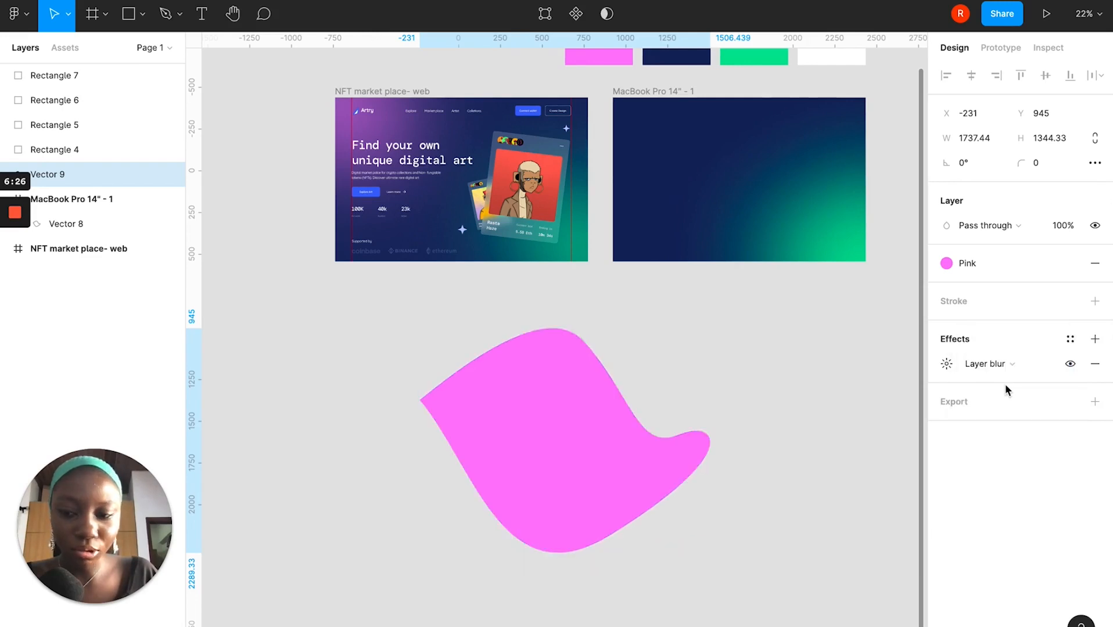
pyautogui.click(946, 364)
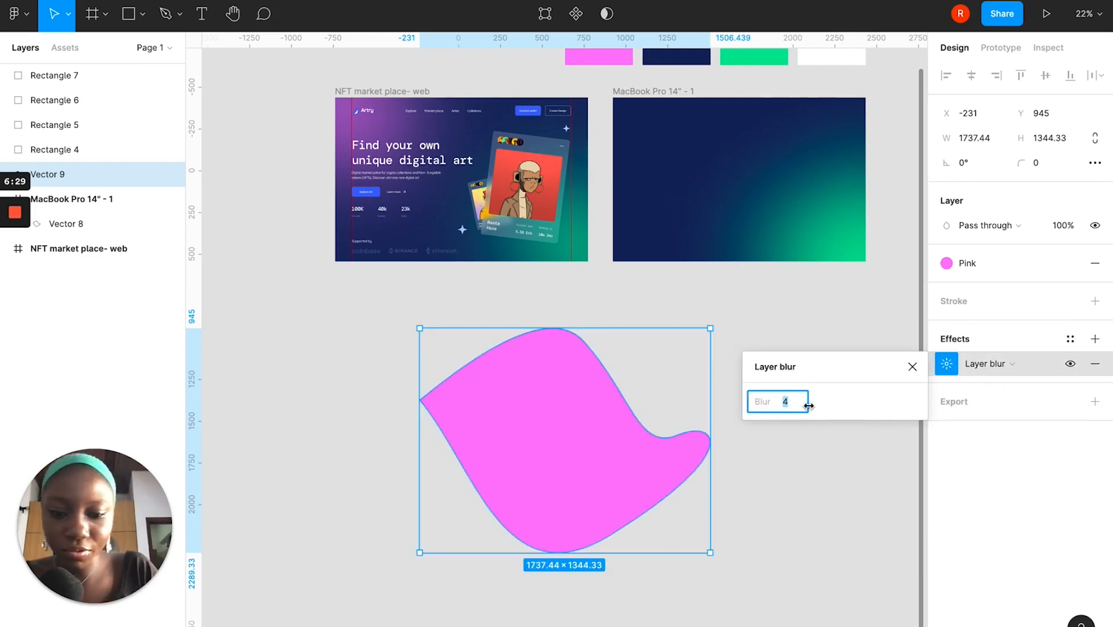
pyautogui.press('Return')
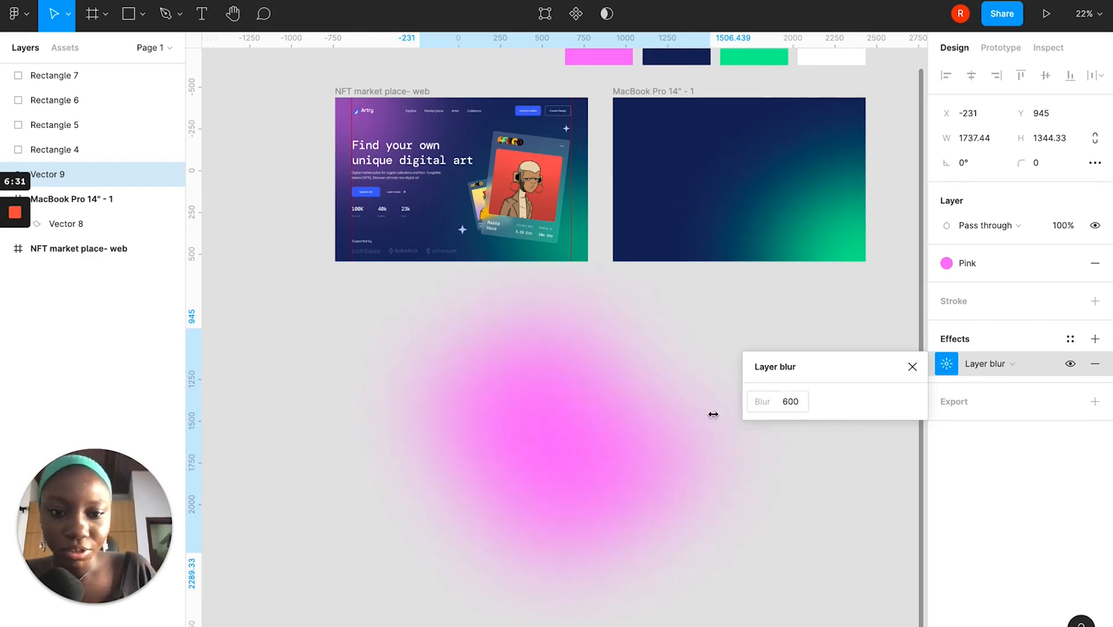
# Move the blurred pink blob into the MacBook Pro 14" frame's upper-left corner, at X -1035, Y -876.
pyautogui.click(653, 341)
pyautogui.click(580, 377)
pyautogui.moveTo(598, 442); pyautogui.dragTo(686, 176)
pyautogui.scroll(2, 687, 176)
pyautogui.scroll(3, 687, 175)
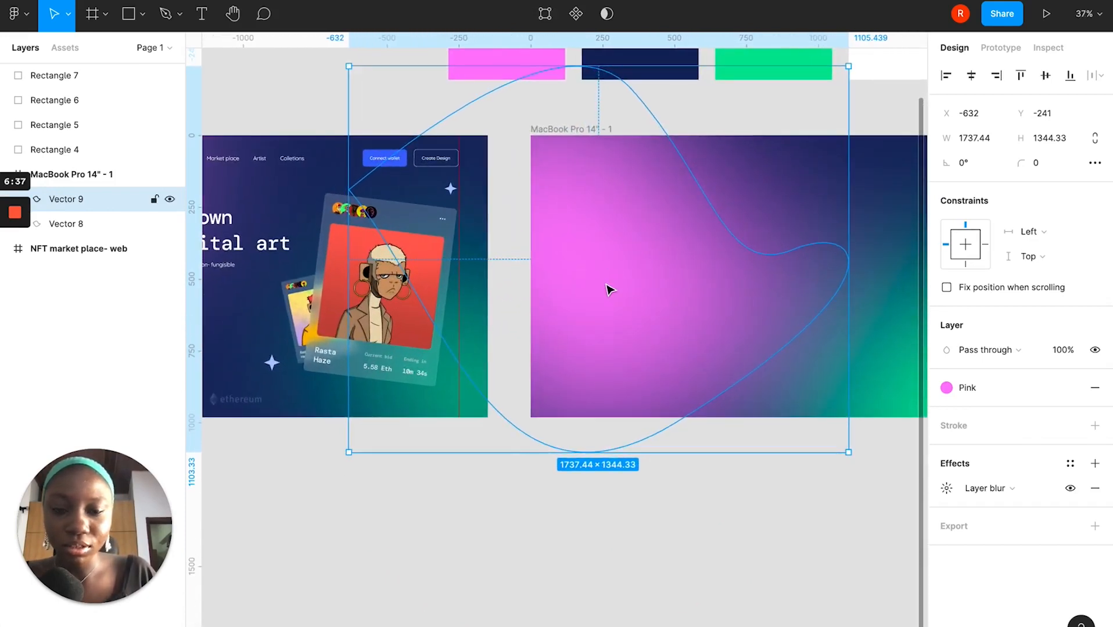
pyautogui.moveTo(596, 238); pyautogui.dragTo(549, 164)
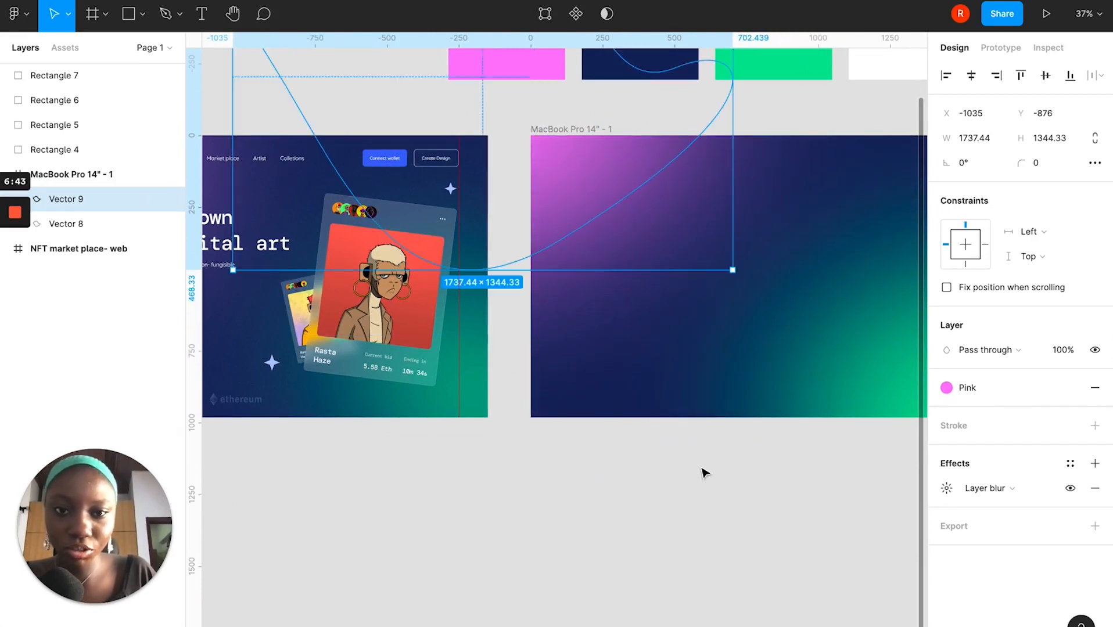
pyautogui.click(662, 497)
pyautogui.scroll(-5, 661, 497)
pyautogui.scroll(5, 673, 397)
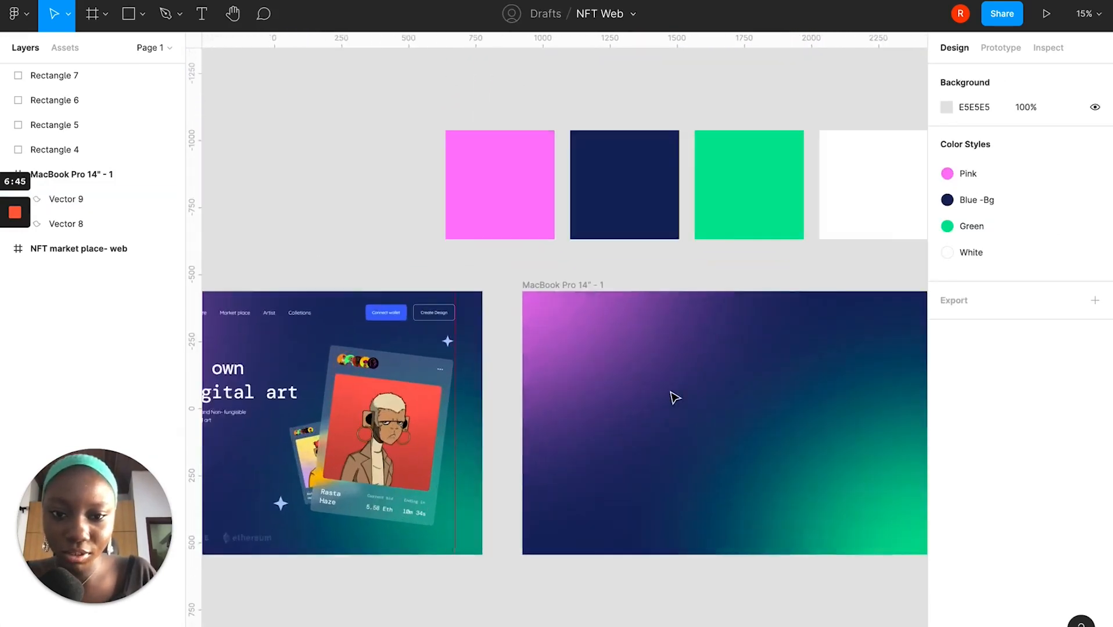
# Set the layer blur of the green glow in the MacBook Pro 14" frame to 700.
pyautogui.click(572, 322)
pyautogui.scroll(-3, 805, 405)
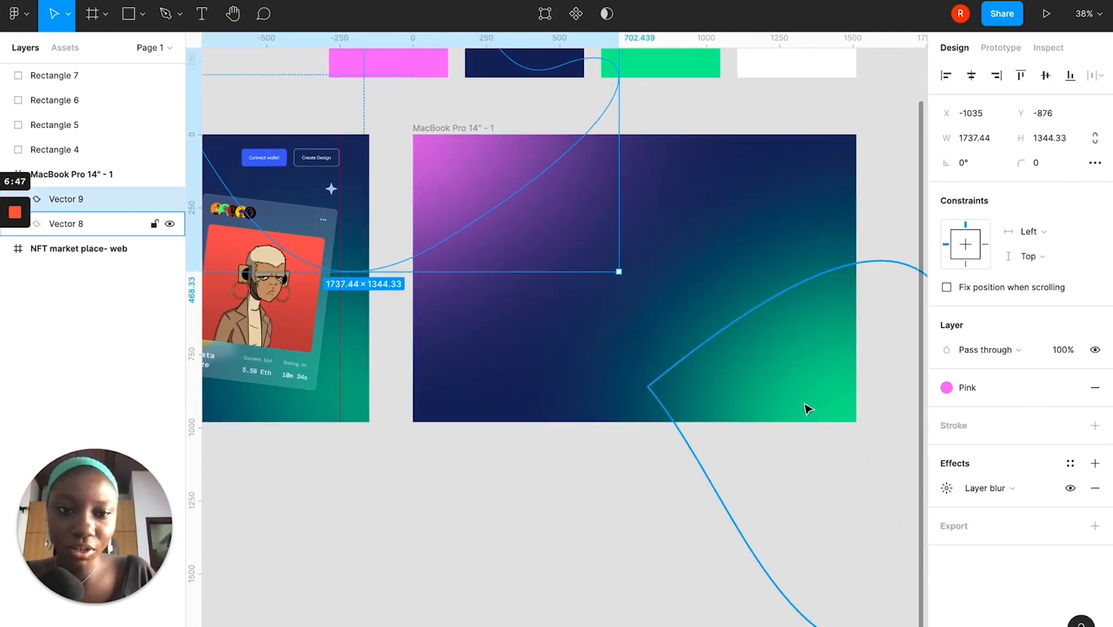
pyautogui.click(781, 362)
pyautogui.scroll(-2, 837, 423)
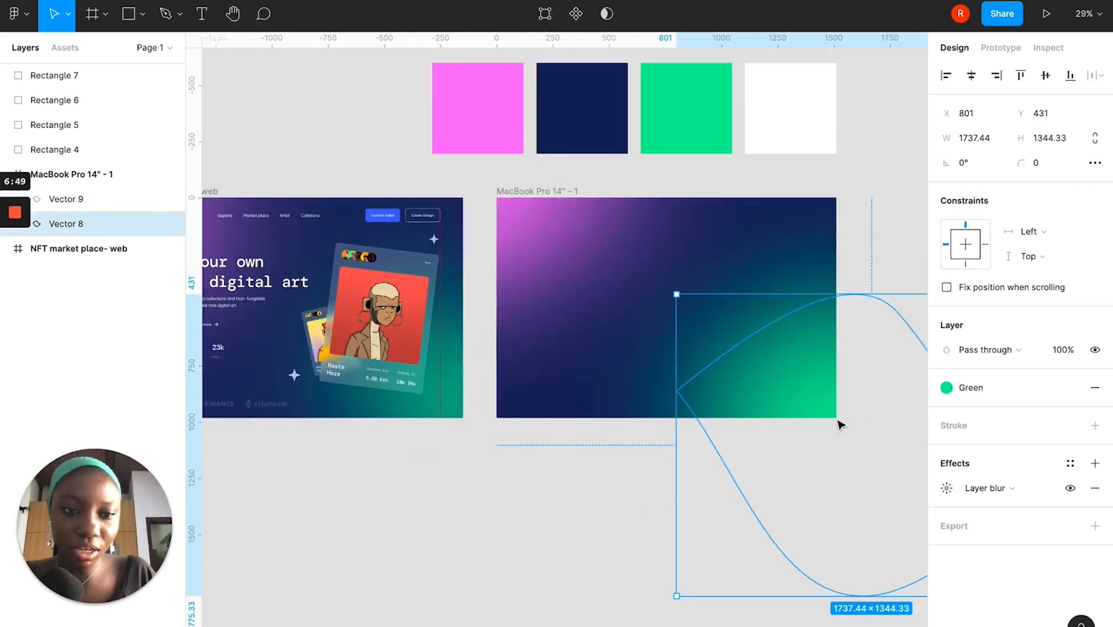
pyautogui.click(946, 489)
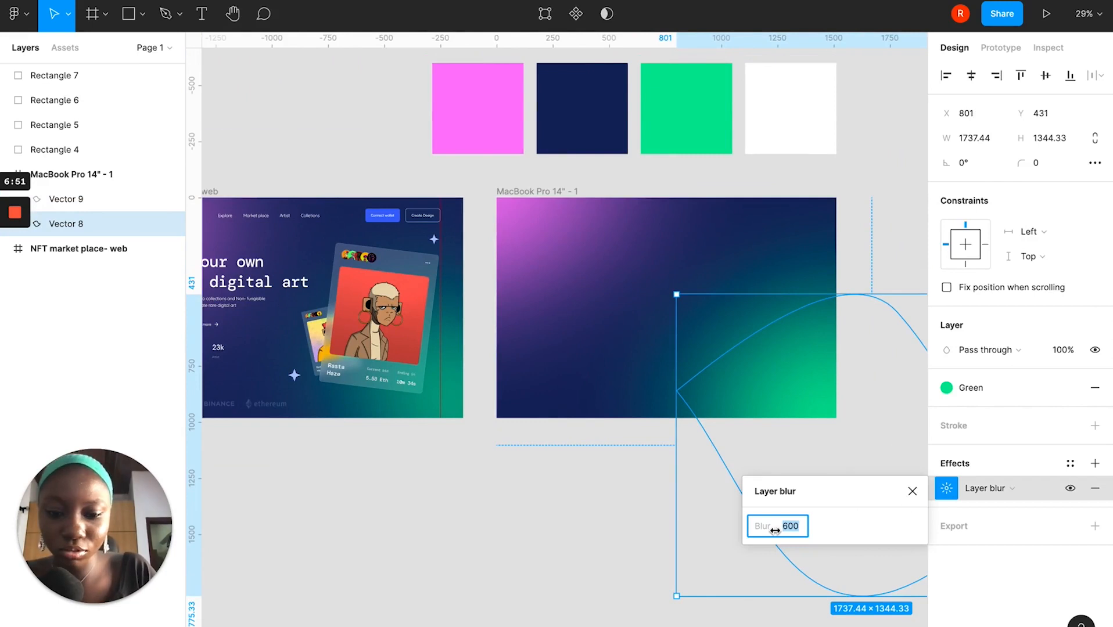
pyautogui.write('700')
pyautogui.press('Return')
# Set the layer blur of the pink glow in the MacBook Pro 14" frame to 700.
pyautogui.click(527, 239)
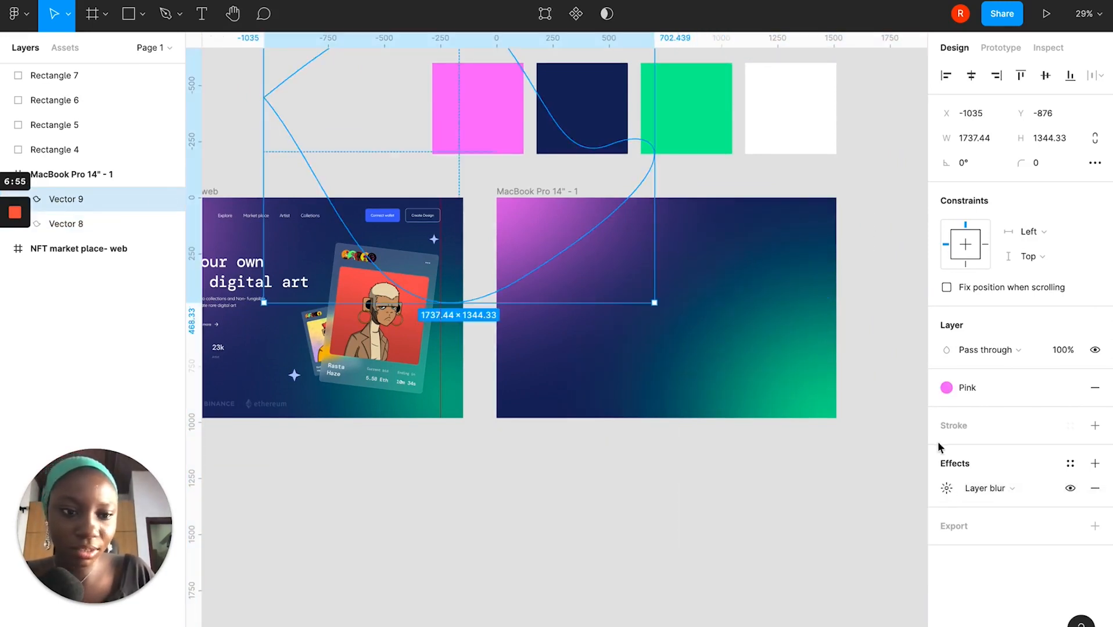
pyautogui.click(953, 494)
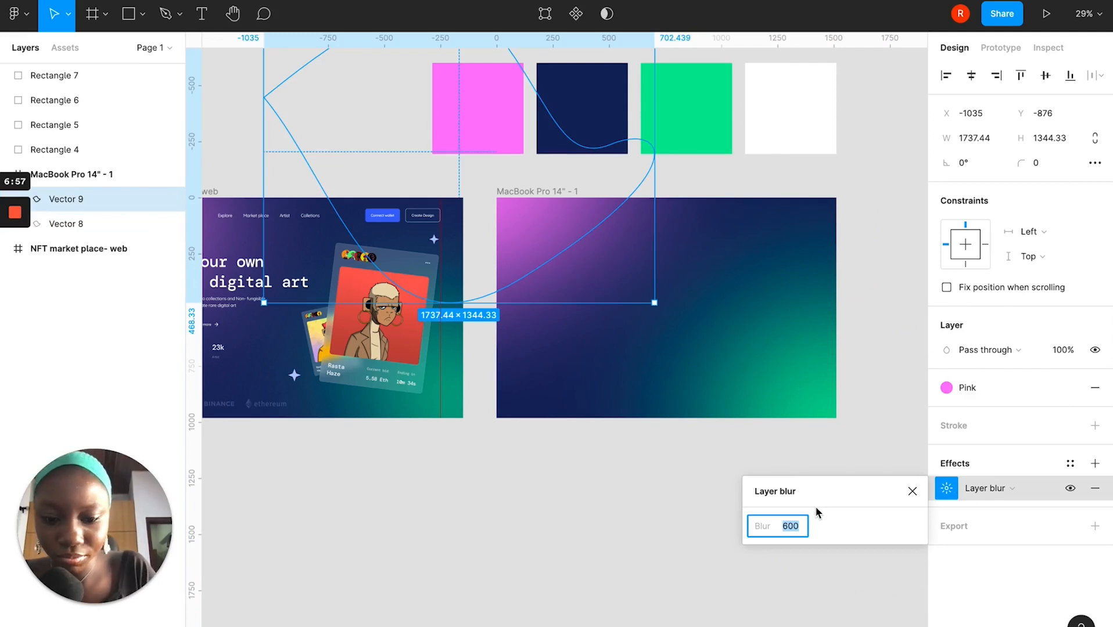
pyautogui.write('700')
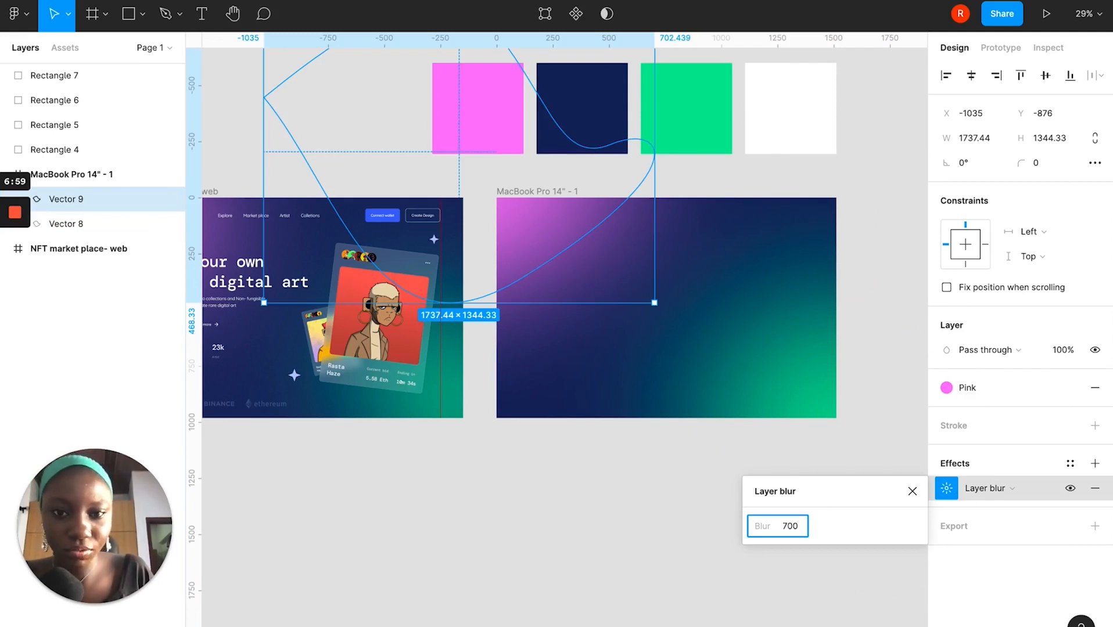
pyautogui.click(604, 569)
pyautogui.click(777, 383)
pyautogui.click(715, 469)
# Nudge the pink glow slightly further toward the frame's upper-left corner, to X -1046, Y -887.
pyautogui.scroll(3, 703, 479)
pyautogui.hscroll(-2, 703, 479)
pyautogui.click(631, 246)
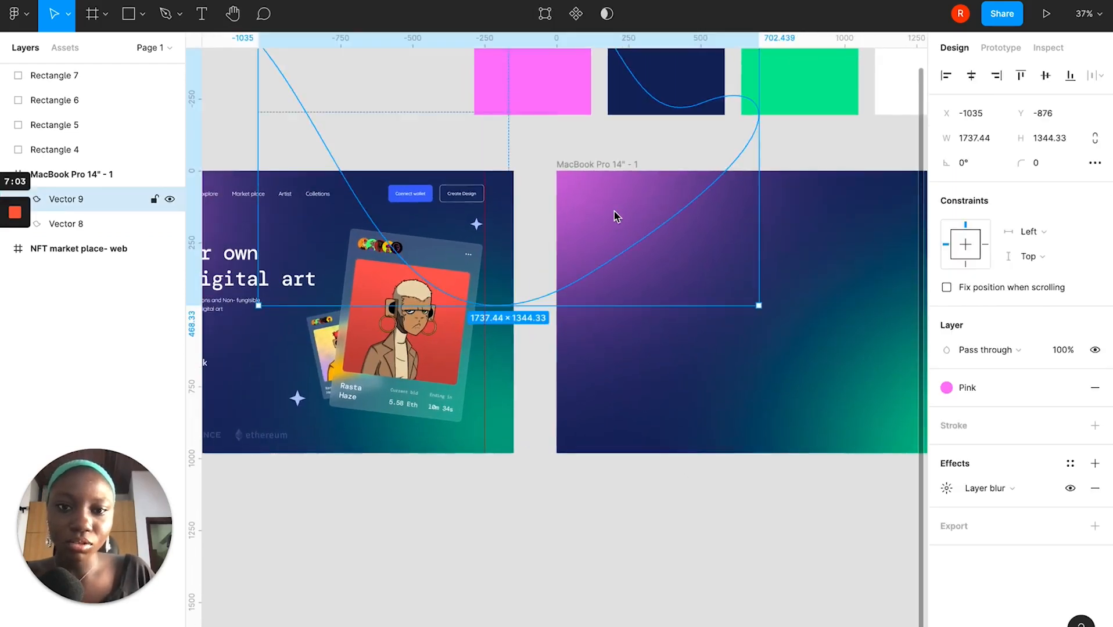
pyautogui.moveTo(614, 212); pyautogui.dragTo(611, 208)
pyautogui.hscroll(2, 597, 364)
pyautogui.scroll(-3, 596, 372)
pyautogui.click(596, 453)
# Examine the blended background of the MacBook Pro 14" frame, its fill style and both glows against the reference design.
pyautogui.scroll(1, 596, 452)
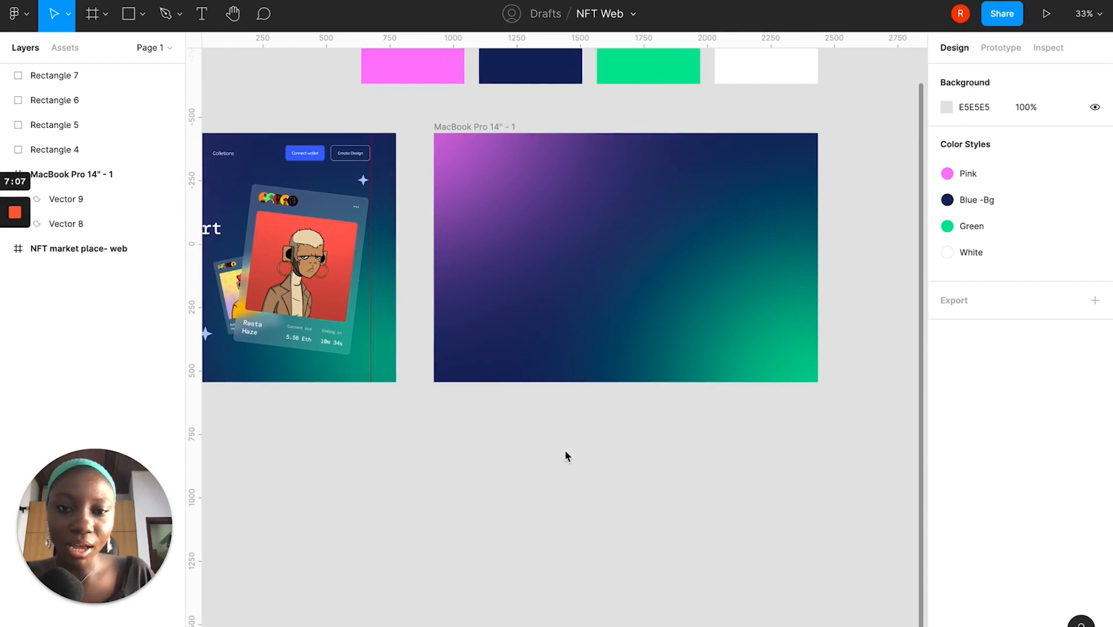
pyautogui.scroll(3, 561, 268)
pyautogui.scroll(-2, 561, 269)
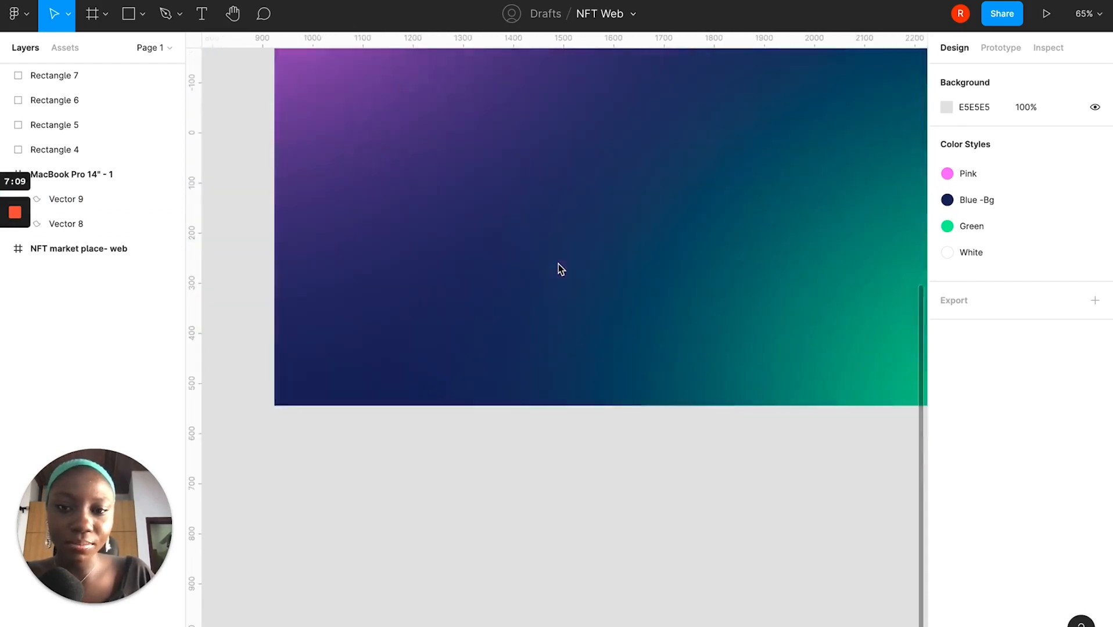
pyautogui.scroll(2, 561, 269)
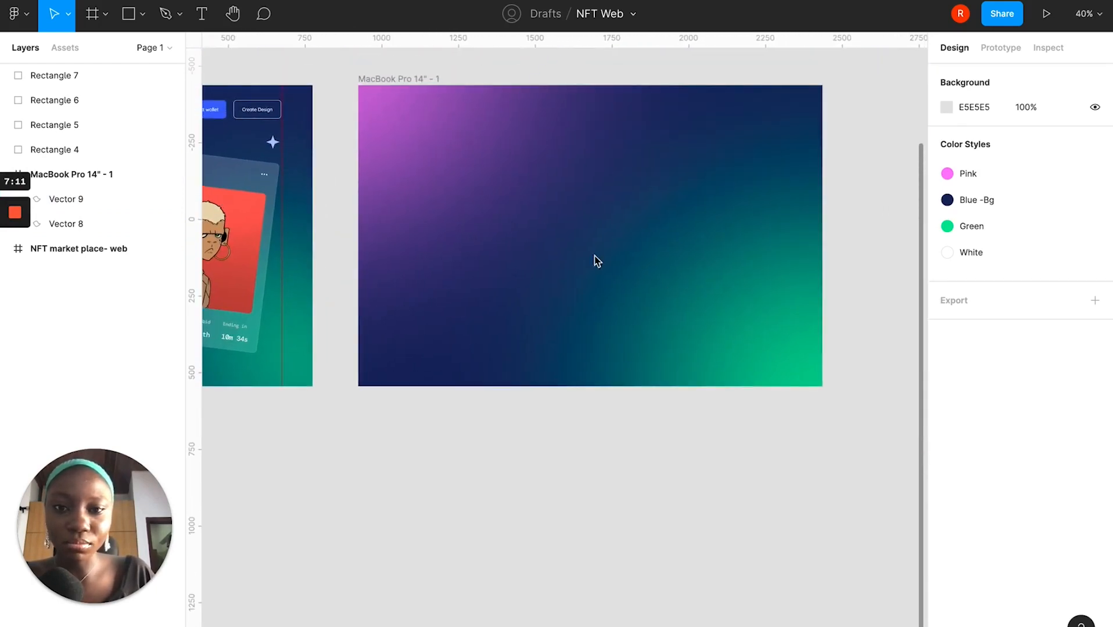
pyautogui.scroll(-3, 487, 355)
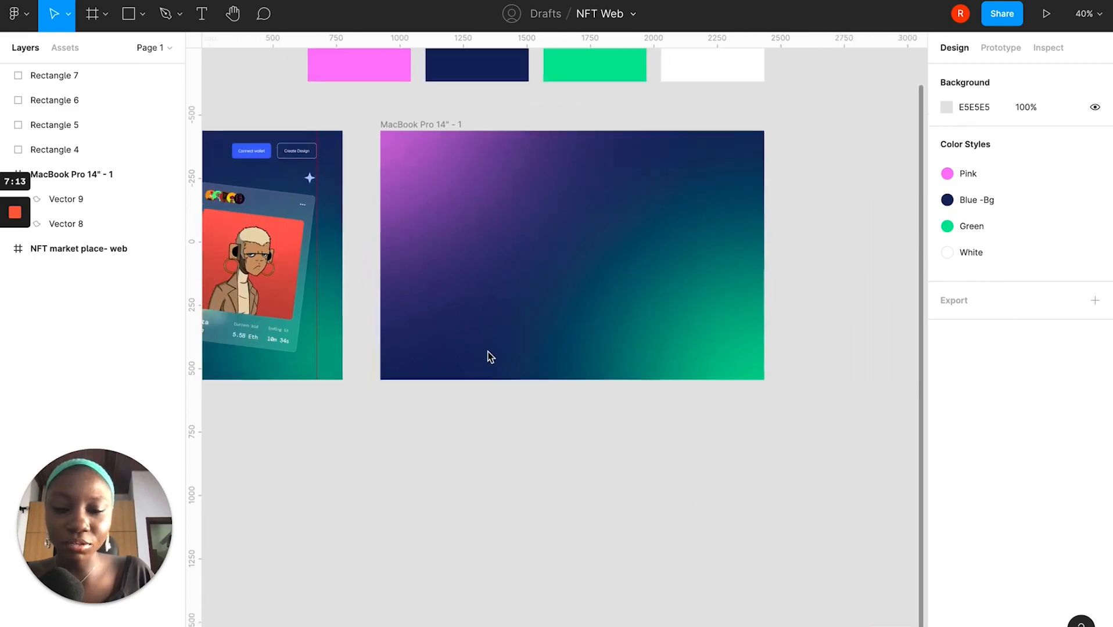
pyautogui.scroll(1, 495, 348)
pyautogui.click(419, 113)
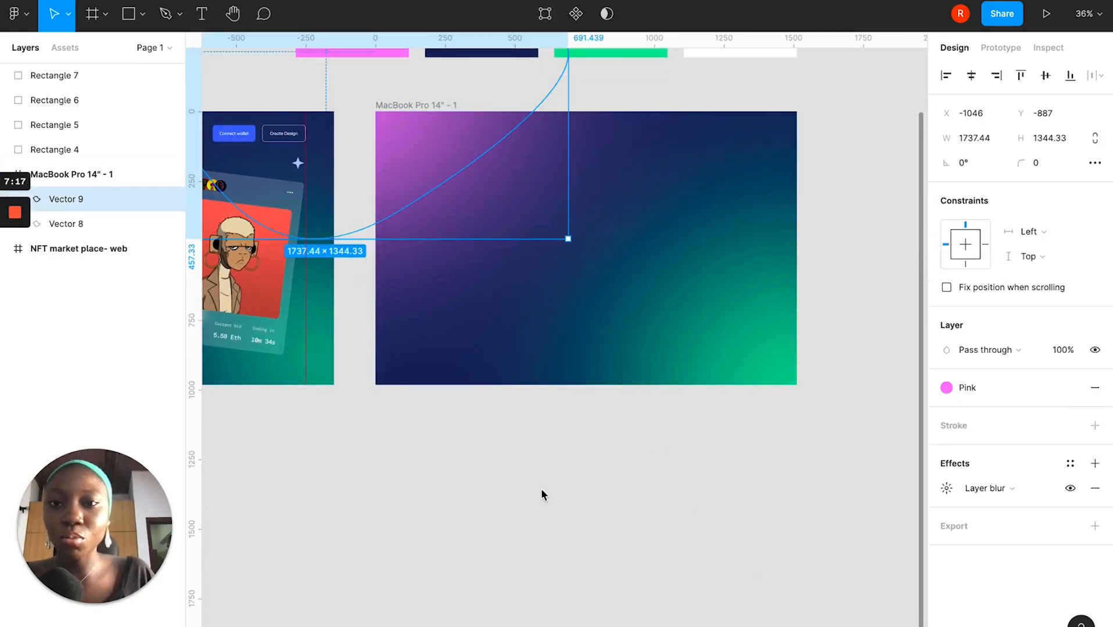
pyautogui.click(515, 449)
pyautogui.click(397, 113)
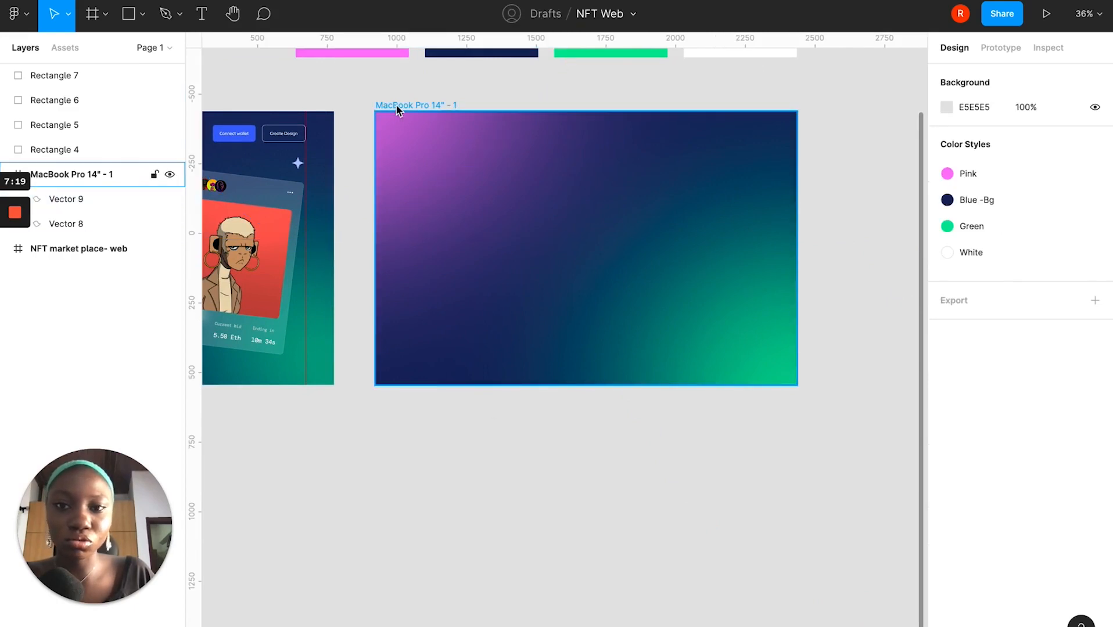
pyautogui.click(398, 110)
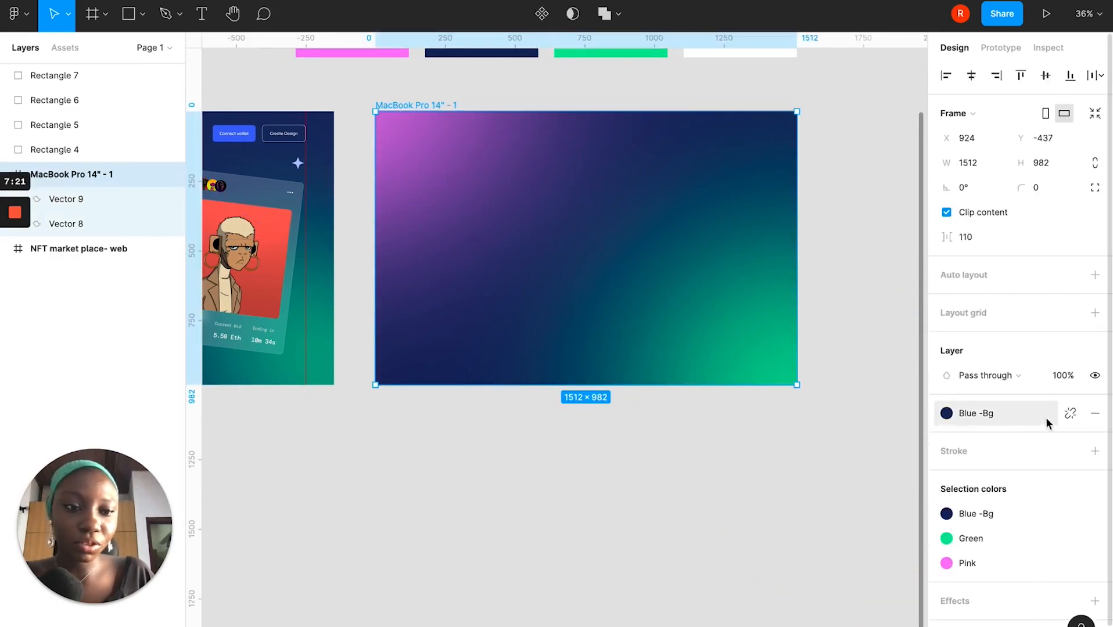
pyautogui.click(792, 429)
pyautogui.scroll(-3, 792, 429)
pyautogui.click(734, 340)
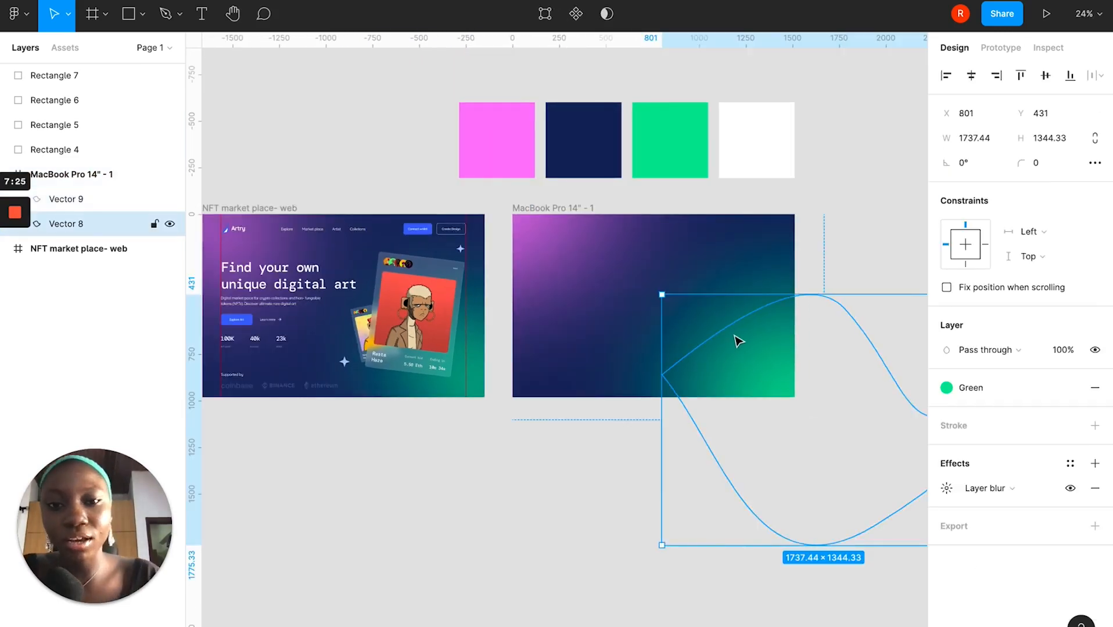
pyautogui.scroll(3, 735, 340)
pyautogui.scroll(-3, 521, 505)
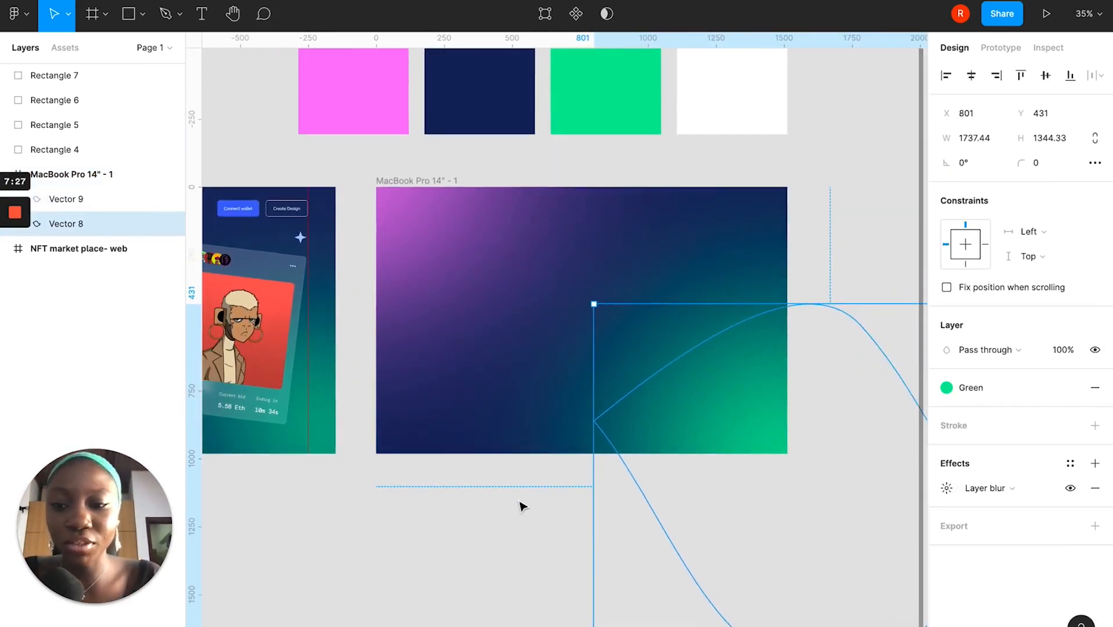
# Inspect the Artry logo's placement and layout settings in the NFT market place- web reference frame.
pyautogui.click(526, 527)
pyautogui.scroll(-1, 548, 537)
pyautogui.hscroll(-5, 549, 536)
pyautogui.hscroll(-3, 294, 264)
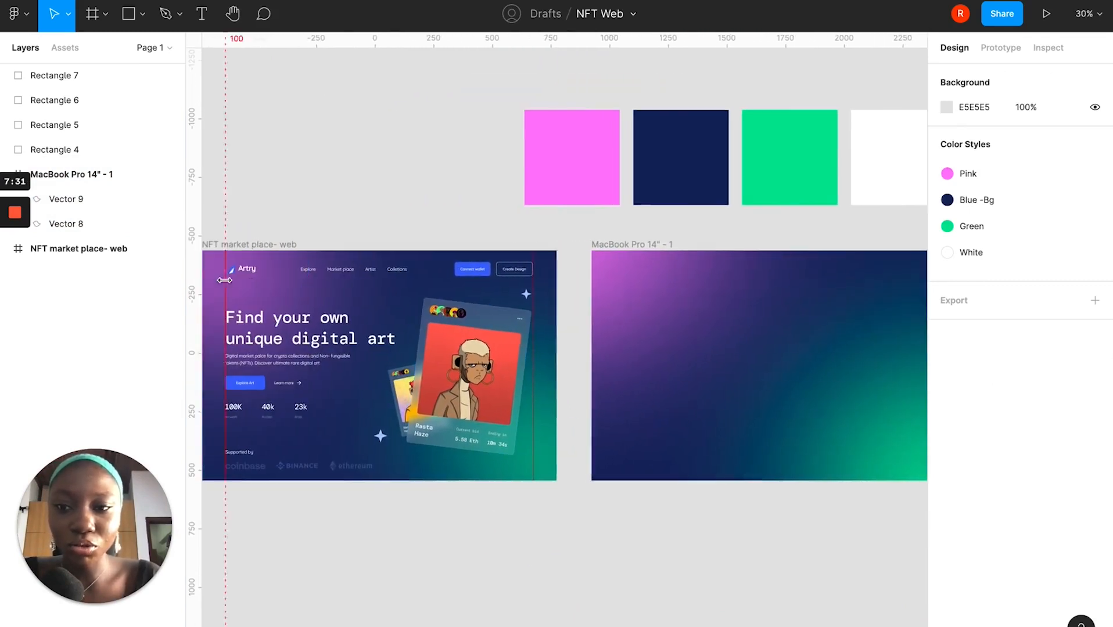
pyautogui.click(257, 265)
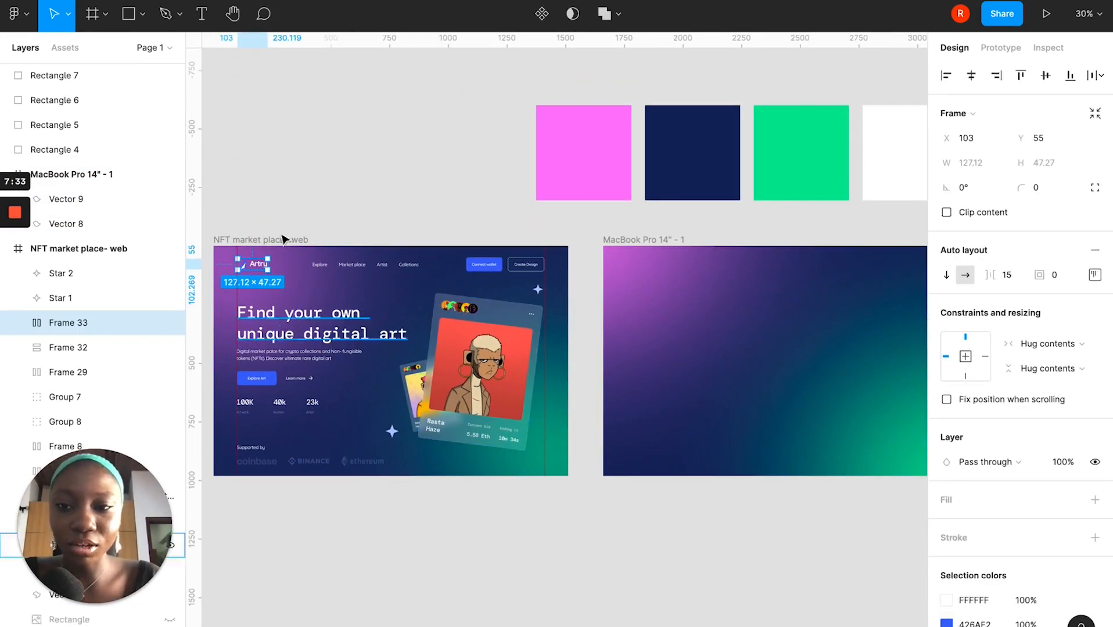
pyautogui.hscroll(5, 397, 115)
pyautogui.scroll(-2, 398, 114)
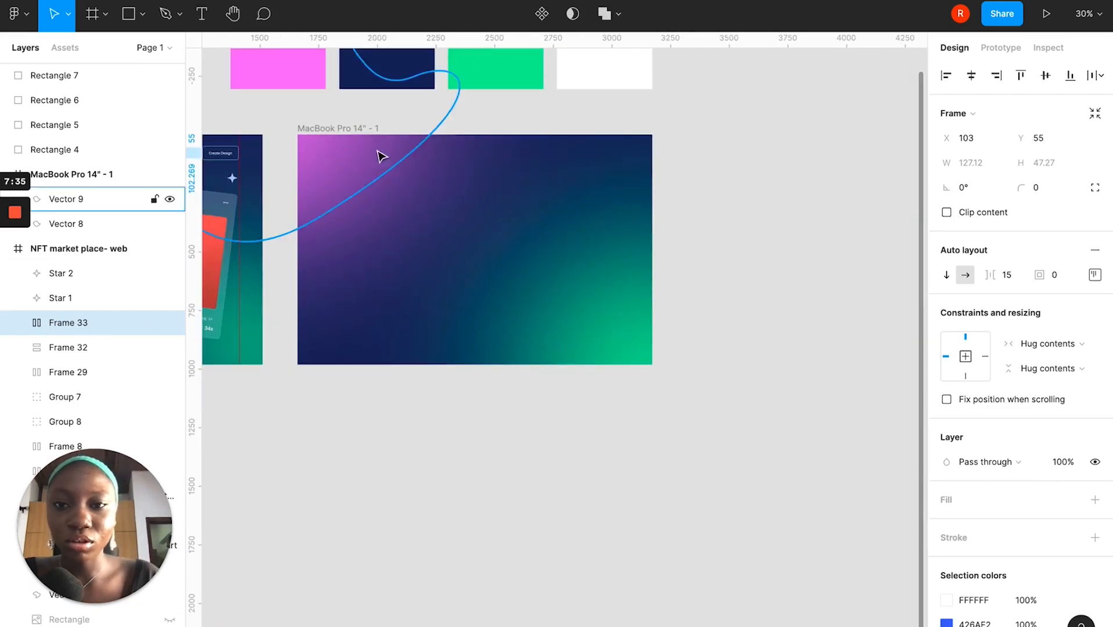
# Add the text "Artry" in Quicksand Bold 32 on the empty canvas below the MacBook Pro 14" frame.
pyautogui.click(398, 370)
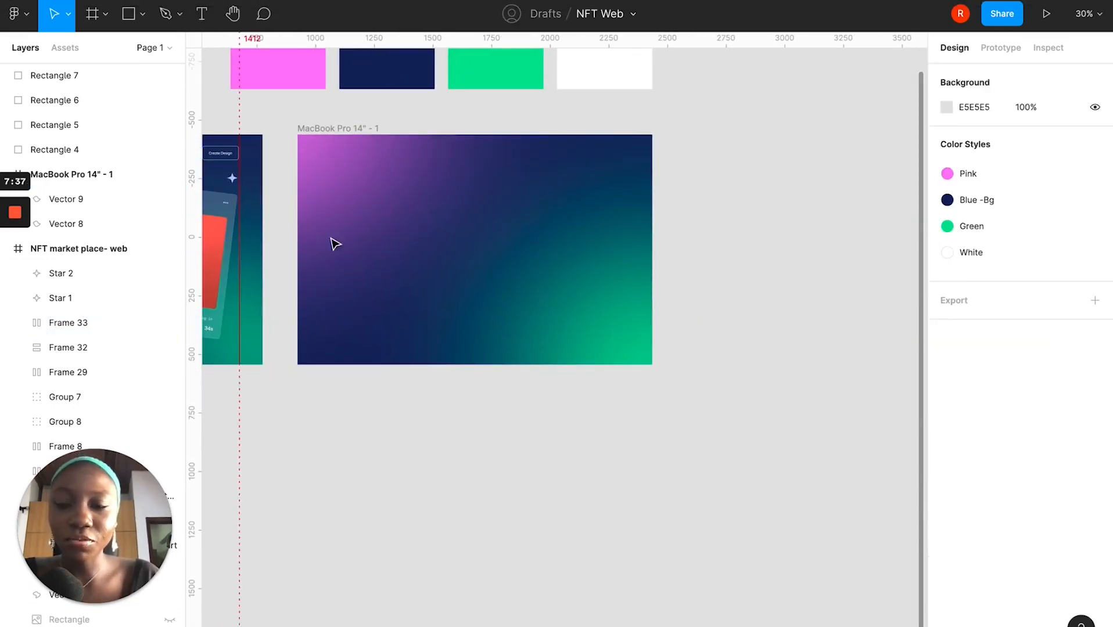
pyautogui.hscroll(-3, 305, 149)
pyautogui.scroll(1, 306, 149)
pyautogui.click(203, 15)
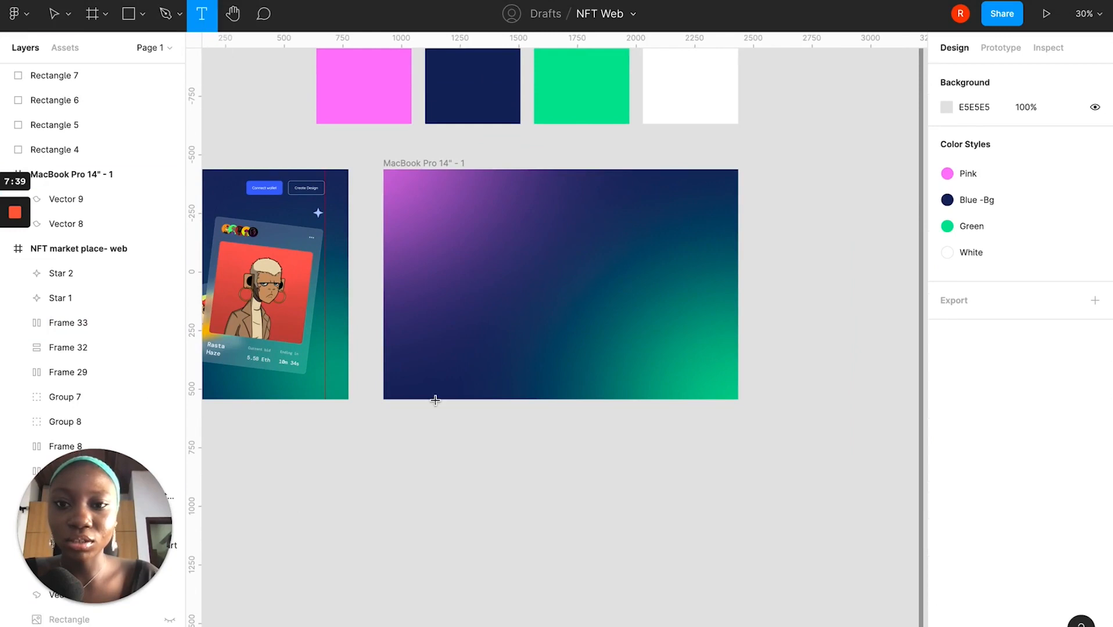
pyautogui.scroll(-2, 442, 455)
pyautogui.click(451, 417)
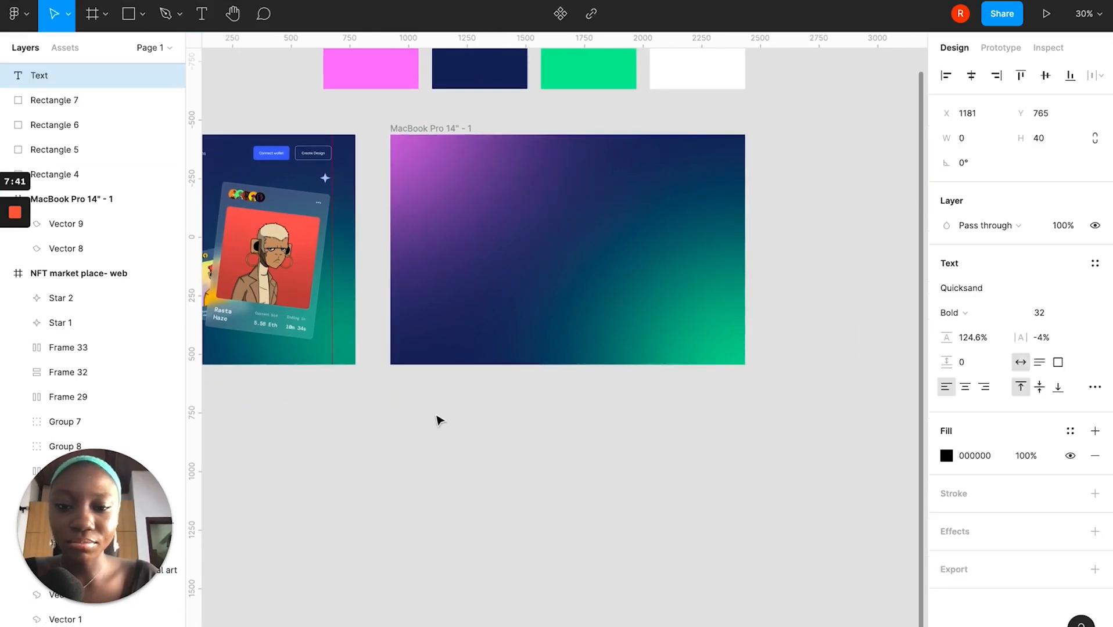
pyautogui.scroll(4, 430, 405)
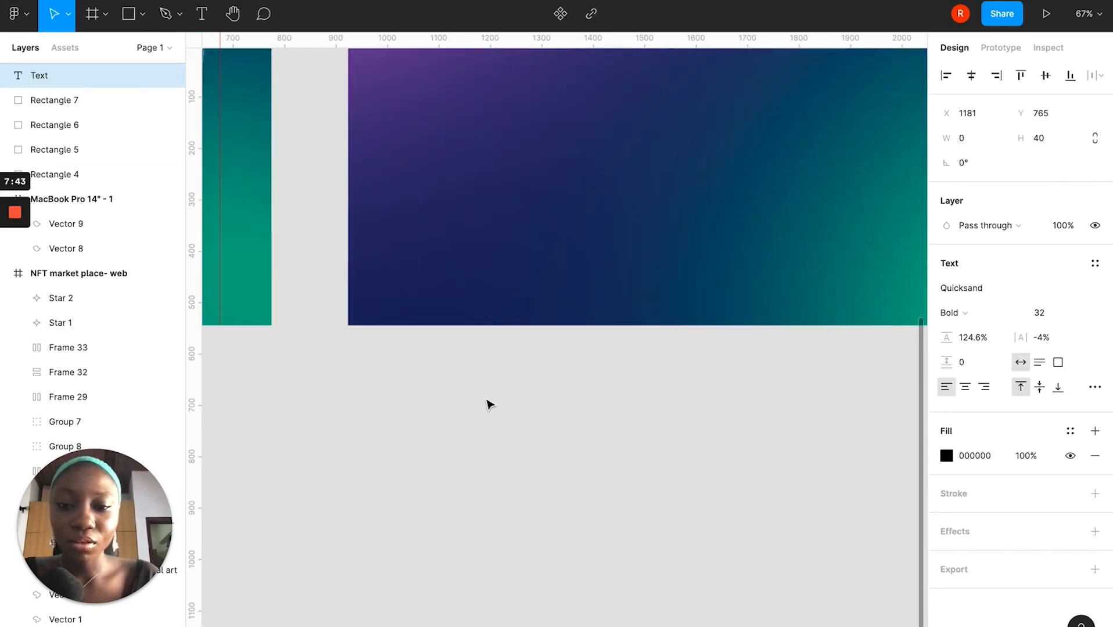
pyautogui.scroll(-3, 489, 405)
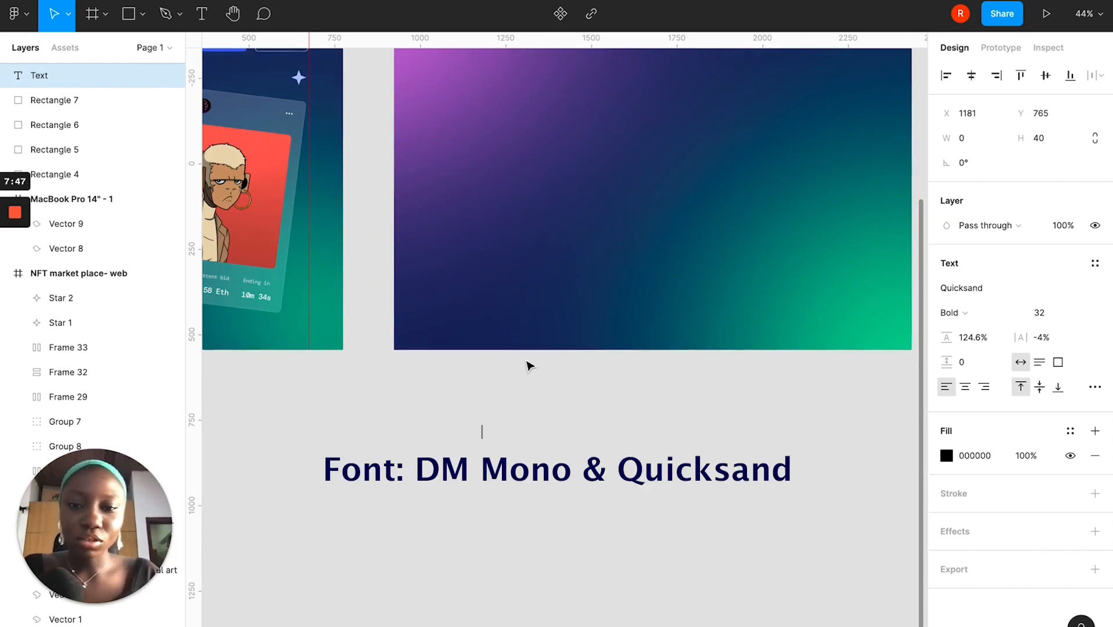
pyautogui.write('Artry')
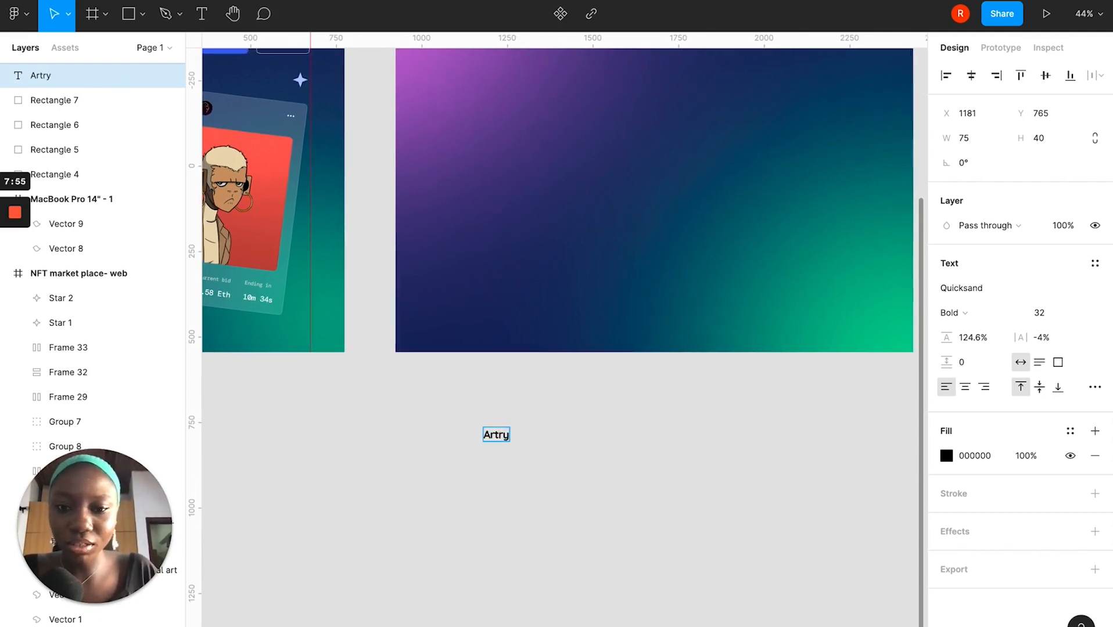
# Place a copy of the reference frame's Artry logo on the canvas below the MacBook Pro 14" frame, beside the Artry text.
pyautogui.scroll(-5, 650, 513)
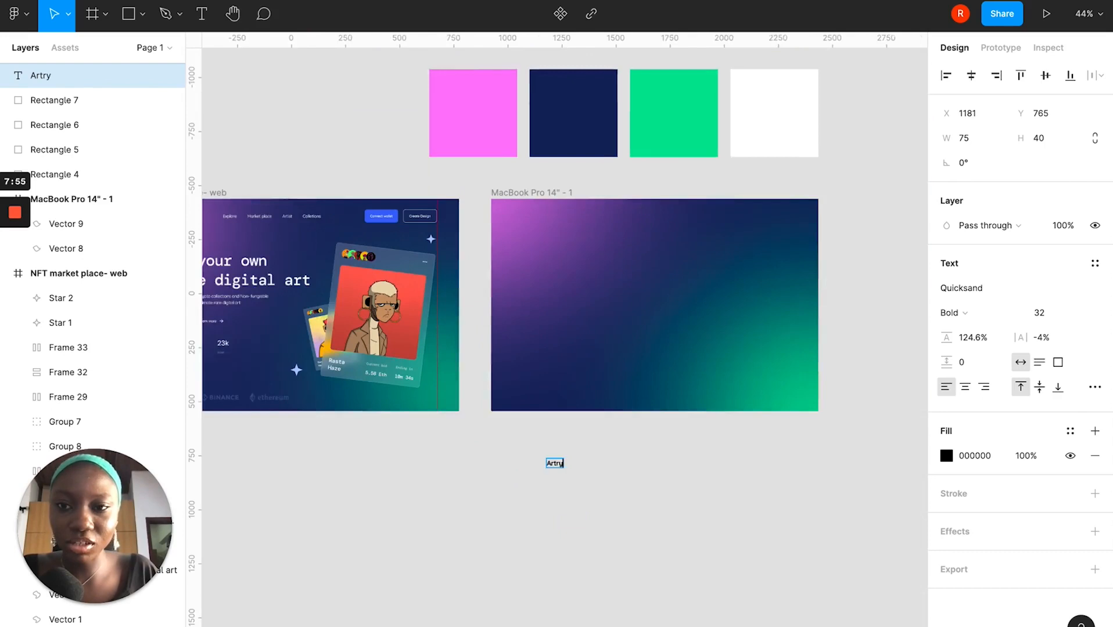
pyautogui.hscroll(-3, 651, 513)
pyautogui.click(523, 360)
pyautogui.scroll(5, 633, 417)
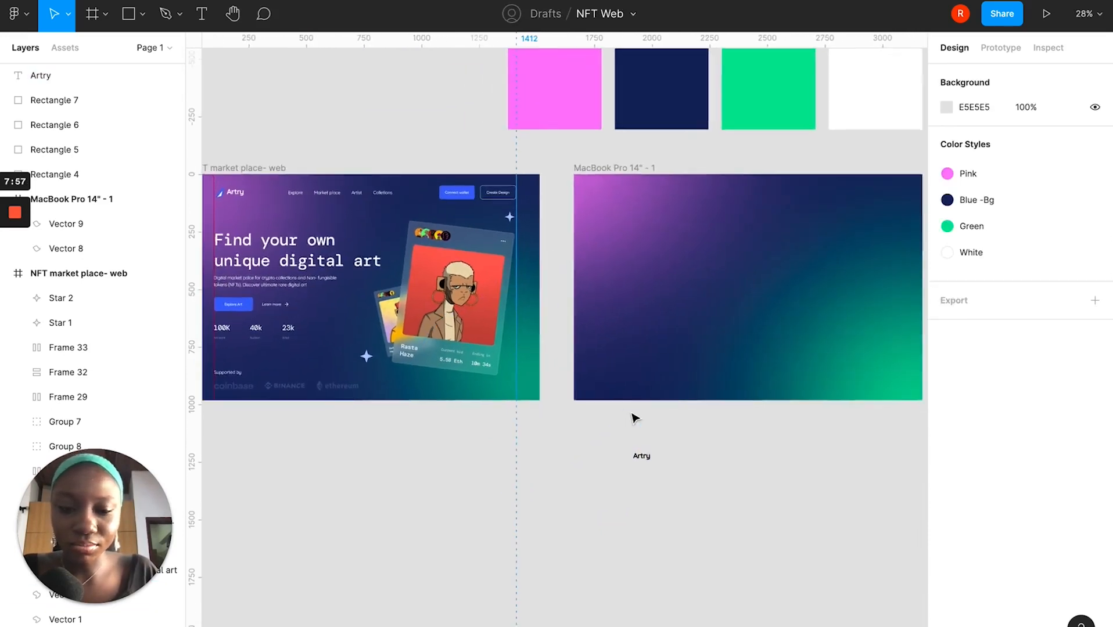
pyautogui.scroll(-3, 635, 418)
pyautogui.hscroll(2, 635, 418)
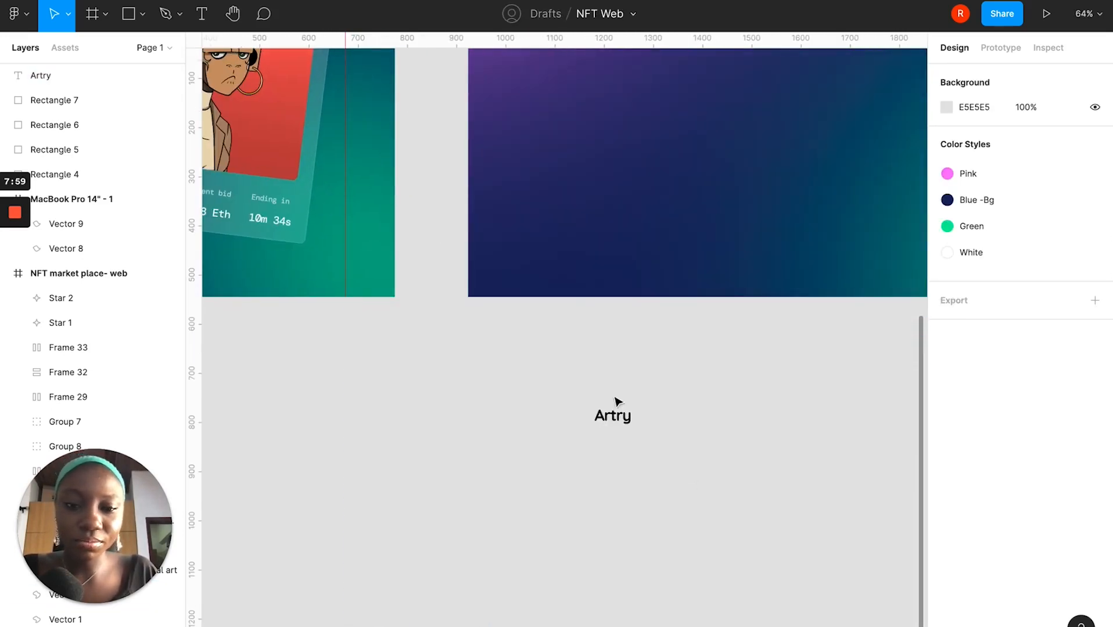
pyautogui.click(607, 421)
pyautogui.scroll(-6, 610, 423)
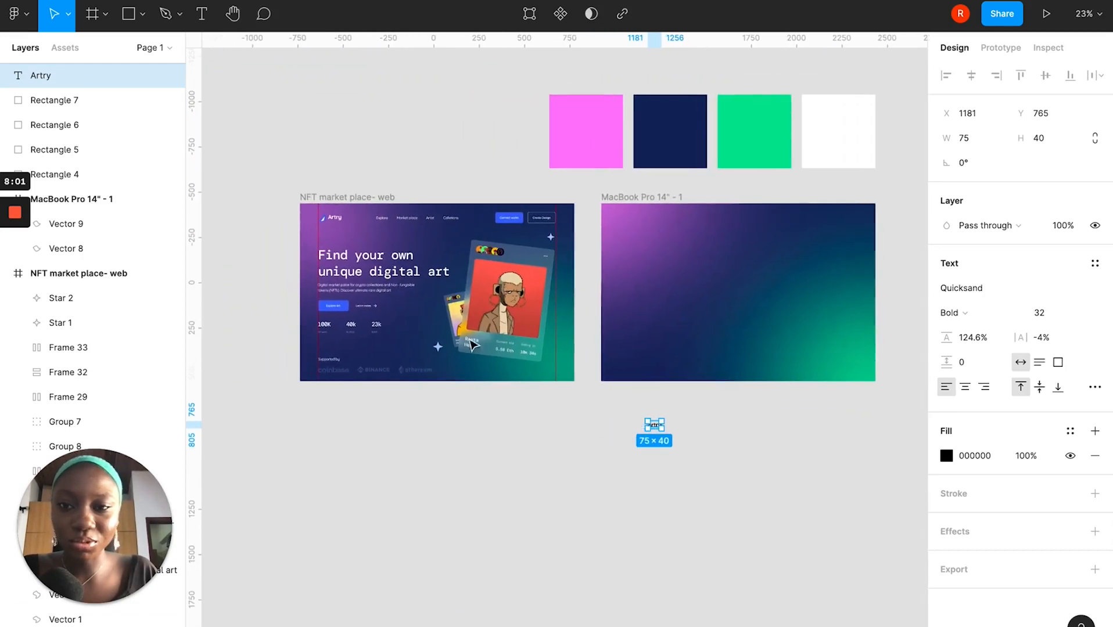
pyautogui.click(342, 224)
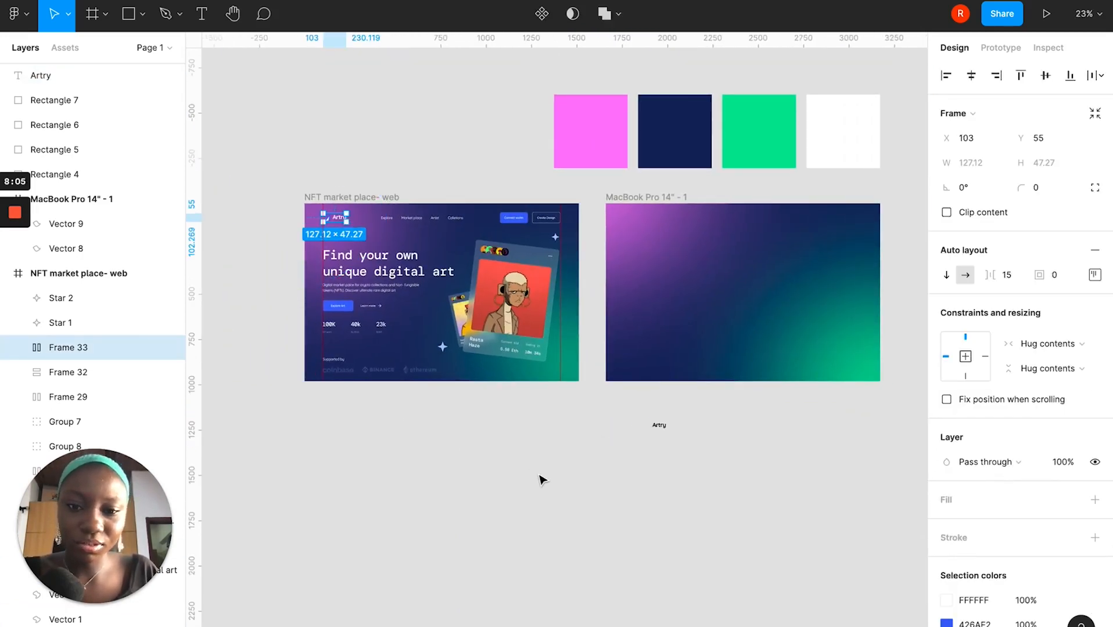
pyautogui.moveTo(345, 223); pyautogui.dragTo(744, 421)
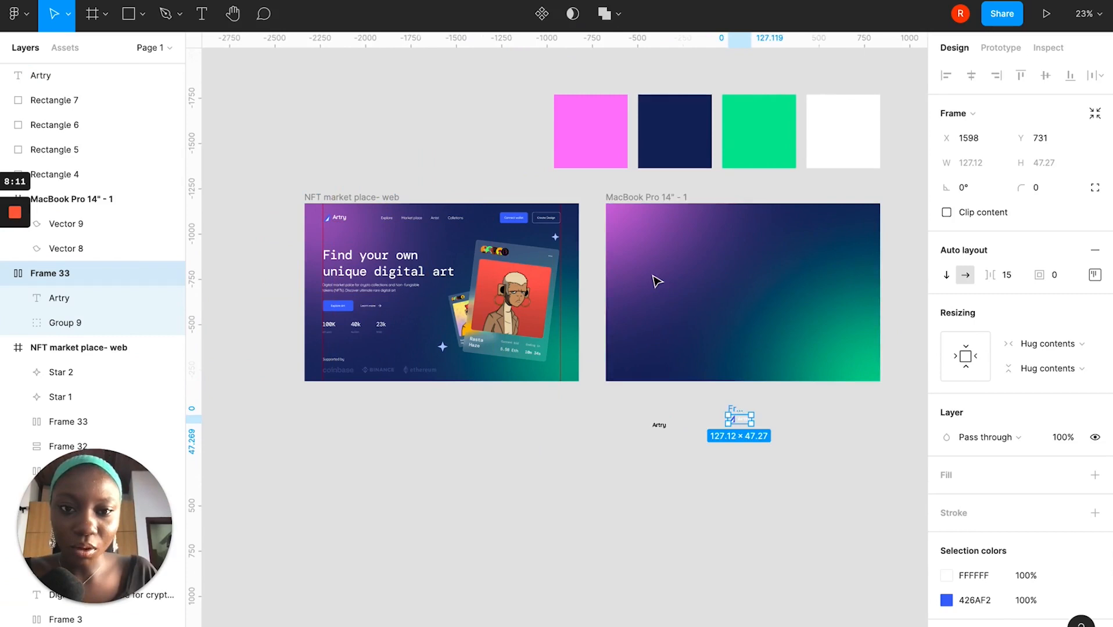
# Add two vertical guides to the MacBook Pro 14" frame, at about X 114 and X 1260.
pyautogui.scroll(5, 657, 282)
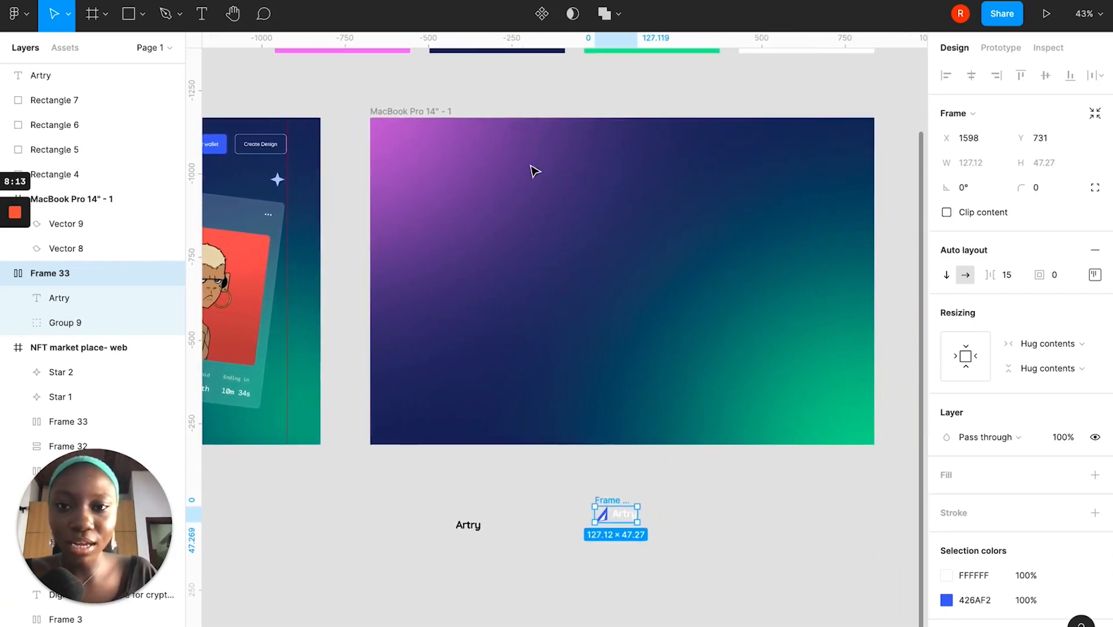
pyautogui.click(390, 111)
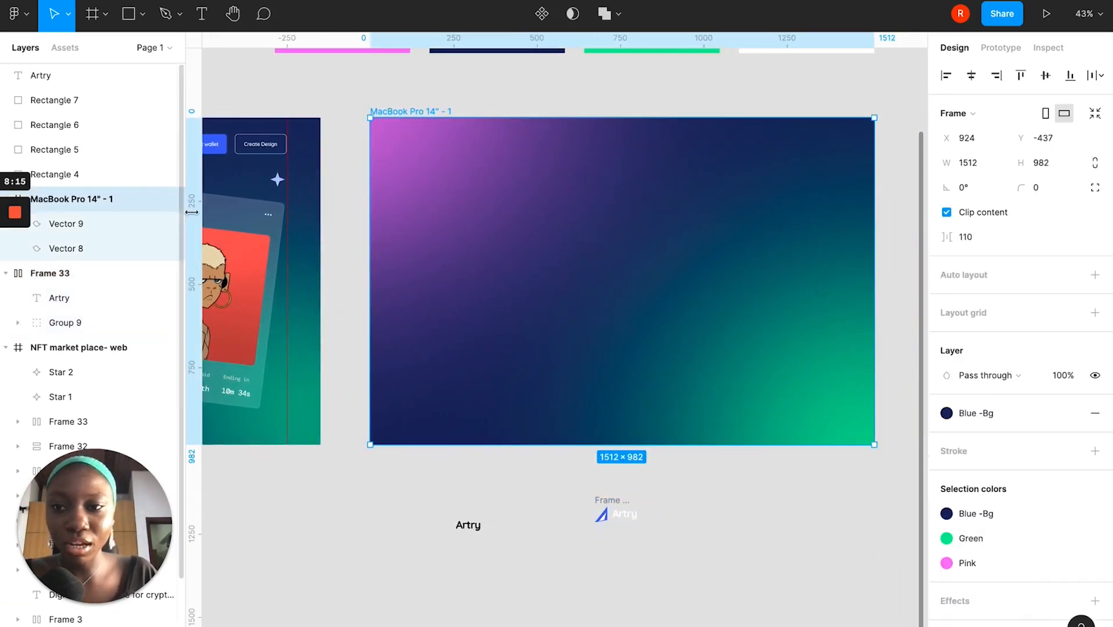
pyautogui.moveTo(192, 212); pyautogui.dragTo(409, 244)
pyautogui.scroll(1, 409, 245)
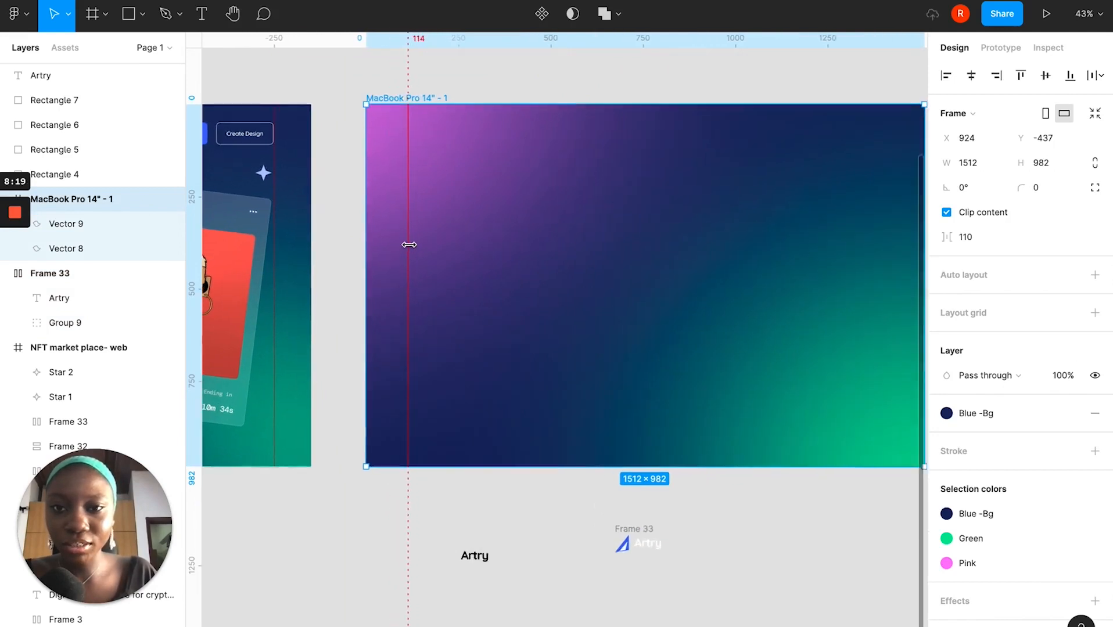
pyautogui.scroll(1, 409, 245)
pyautogui.moveTo(194, 210); pyautogui.dragTo(869, 296)
pyautogui.hscroll(2, 869, 297)
pyautogui.scroll(-2, 869, 296)
pyautogui.scroll(1, 872, 300)
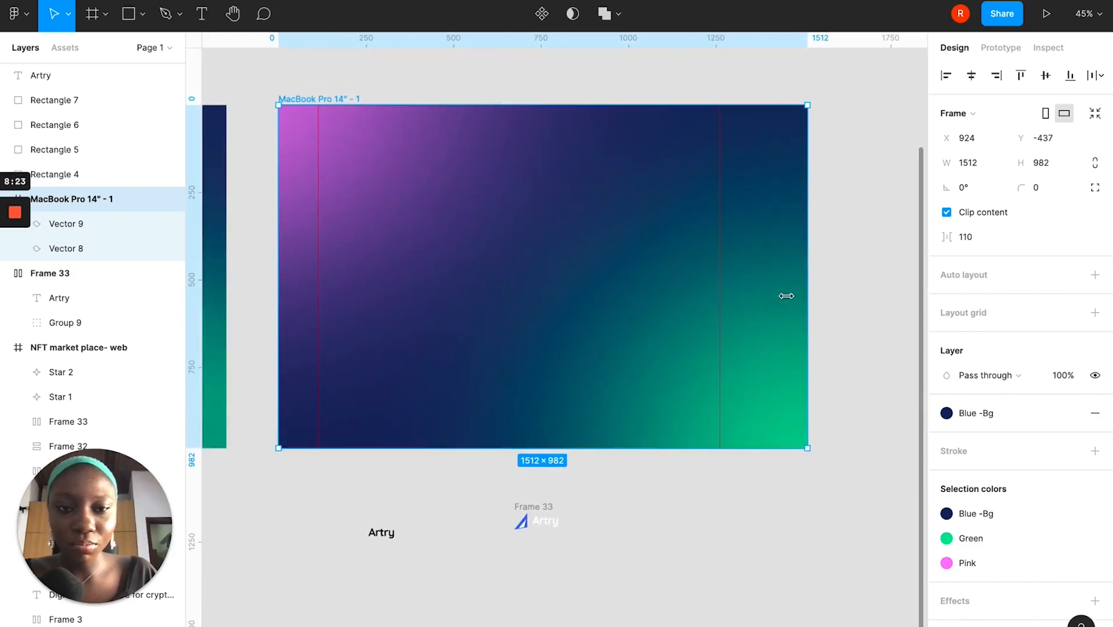
# Move the frame's two vertical guides outward to about X 100 and X 1410 as side margins.
pyautogui.moveTo(720, 241); pyautogui.dragTo(772, 250)
pyautogui.moveTo(315, 133); pyautogui.dragTo(315, 131)
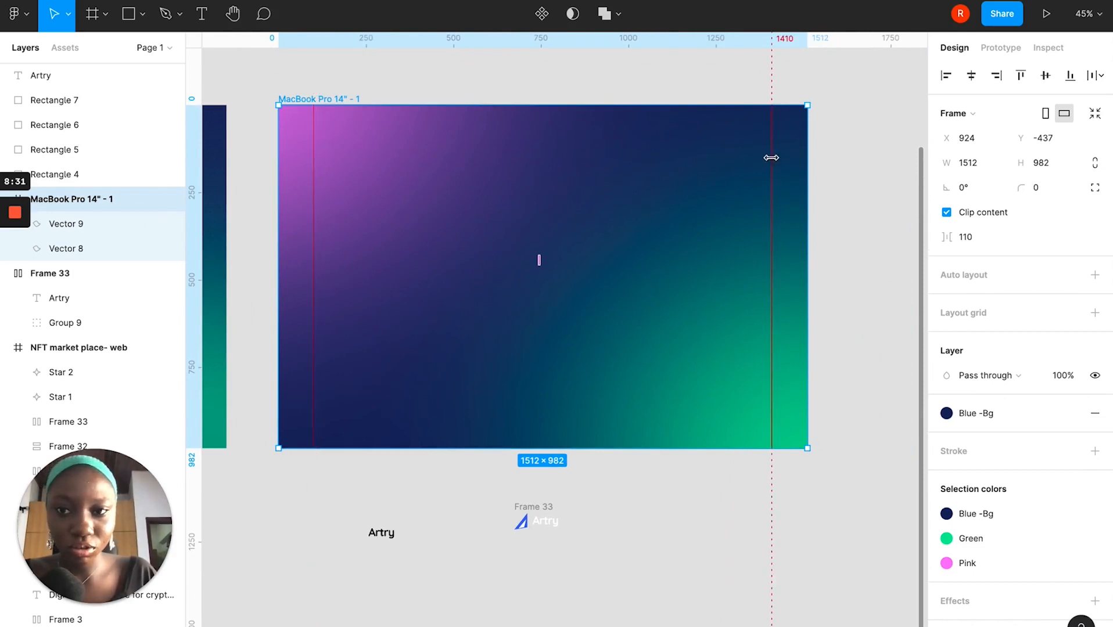
pyautogui.press('Escape')
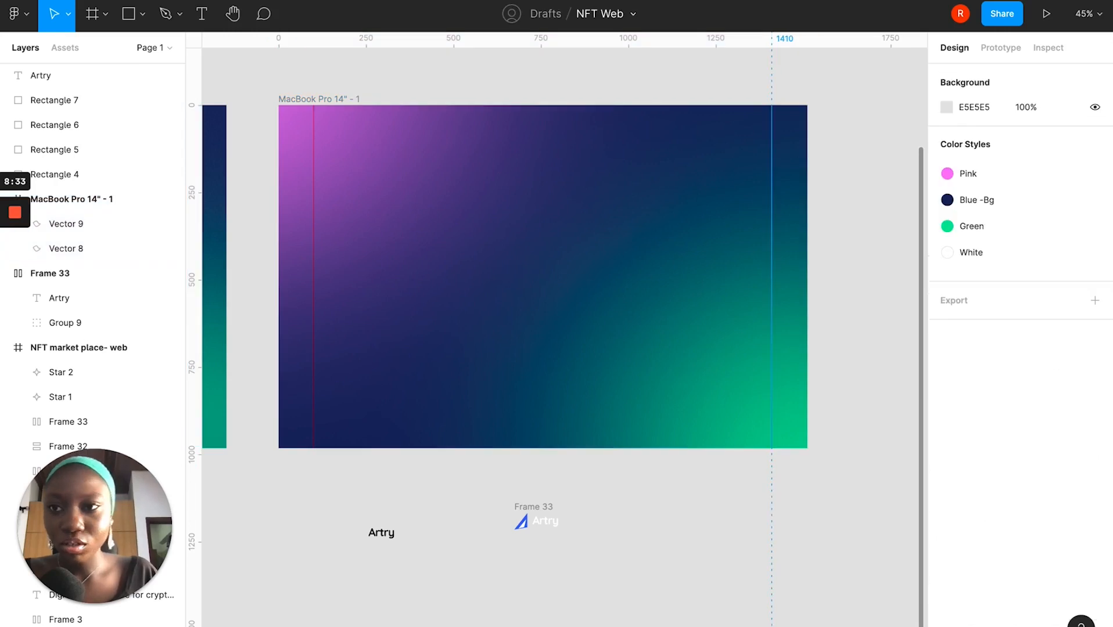
# Draw a rectangle near the top of the MacBook Pro 14" frame and stretch it across the full frame width, 1512 by 186.
pyautogui.click(129, 13)
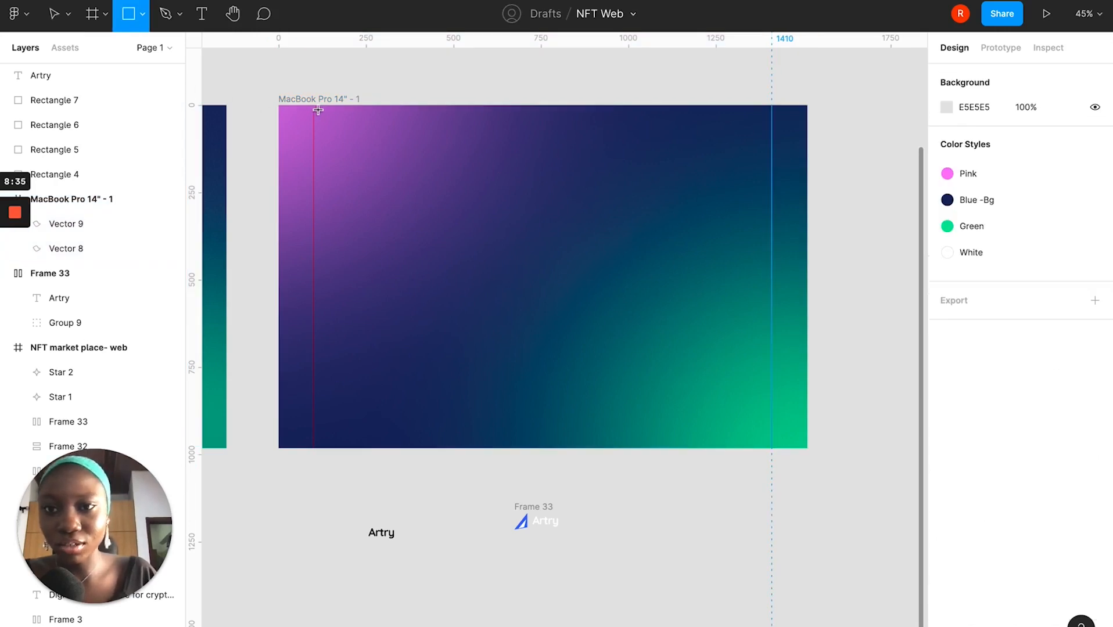
pyautogui.moveTo(551, 174); pyautogui.dragTo(313, 108)
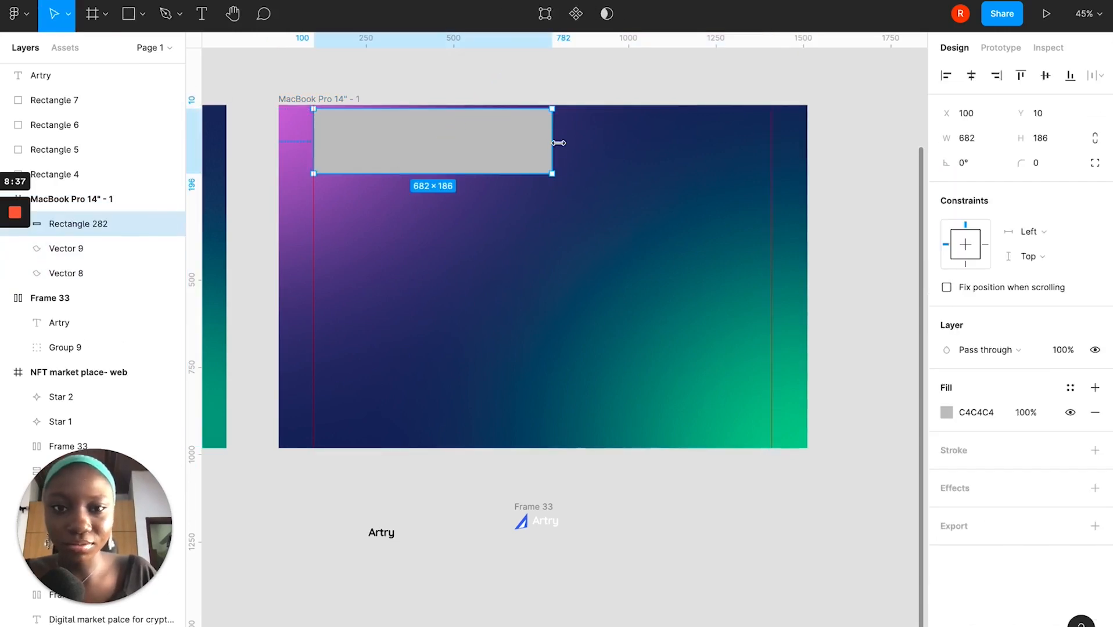
pyautogui.moveTo(569, 135); pyautogui.dragTo(806, 158)
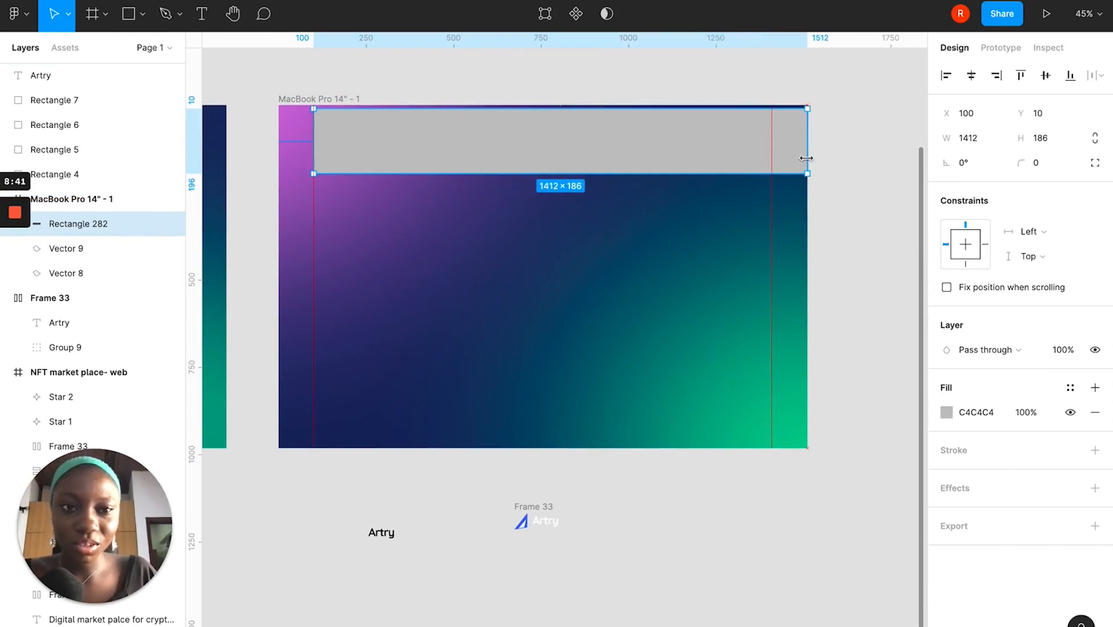
pyautogui.moveTo(314, 132); pyautogui.dragTo(281, 128)
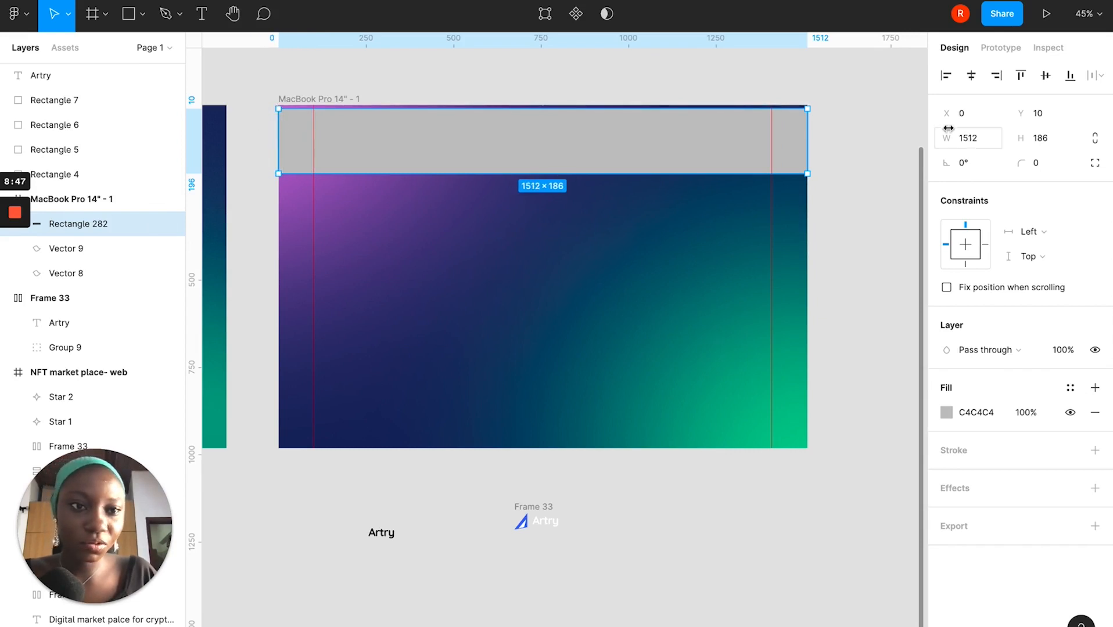
# Reduce the rectangle's width by 200 to 1312 and center it at the frame's upper edge, at X 100, Y 0.
pyautogui.click(979, 140)
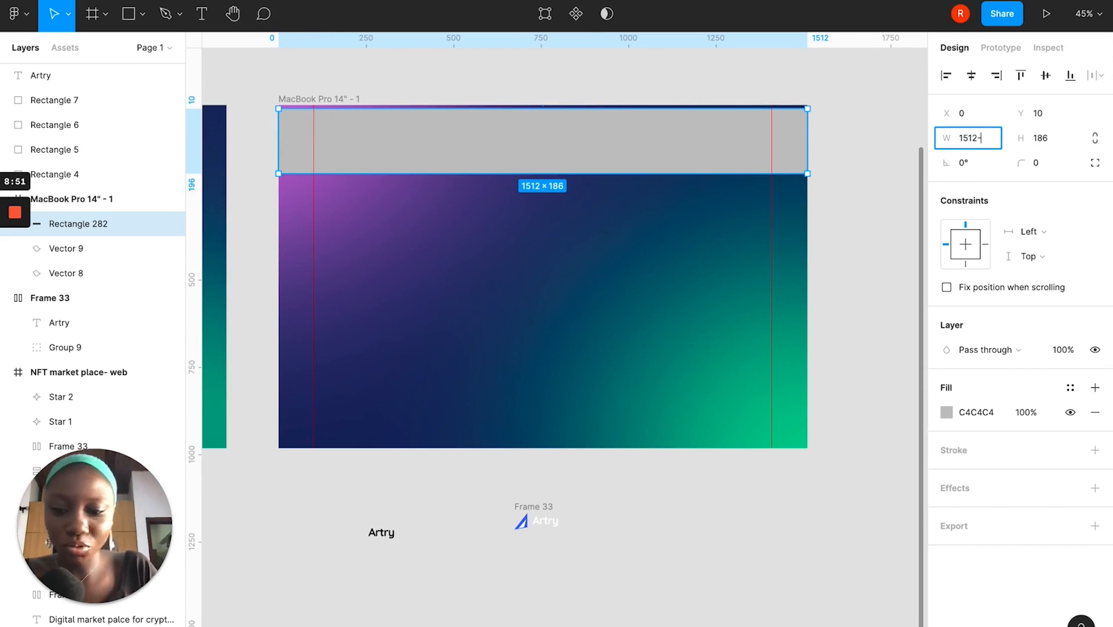
pyautogui.write('-200')
pyautogui.press('Return')
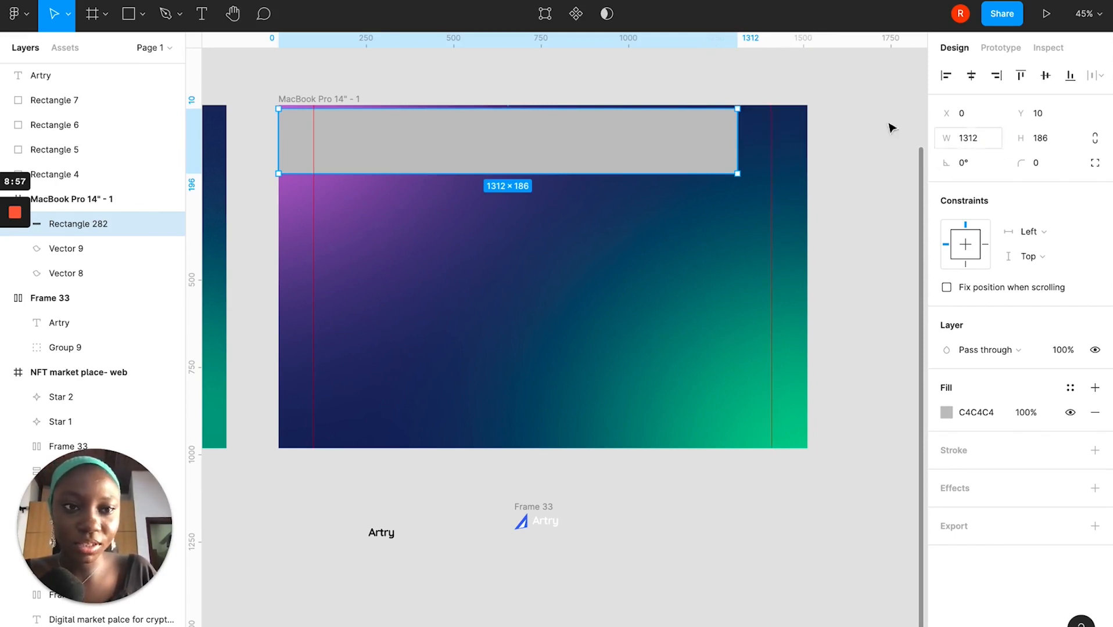
pyautogui.moveTo(581, 132); pyautogui.dragTo(610, 130)
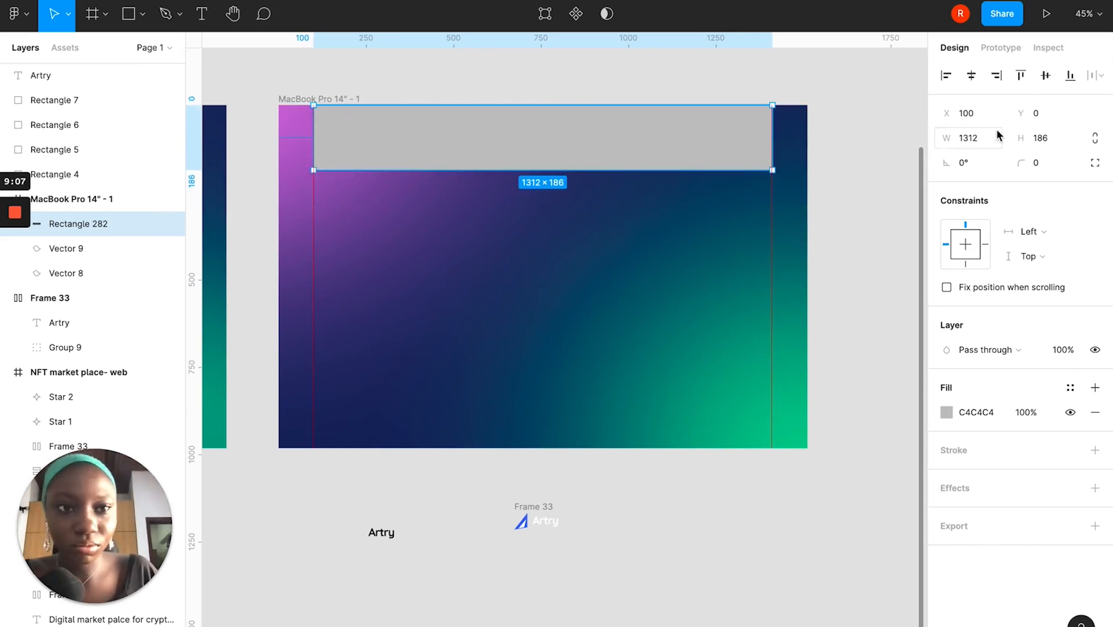
# Align the right margin guide with the rectangle's edge at X 1412 and move the rectangle out onto the canvas below the frame.
pyautogui.click(434, 256)
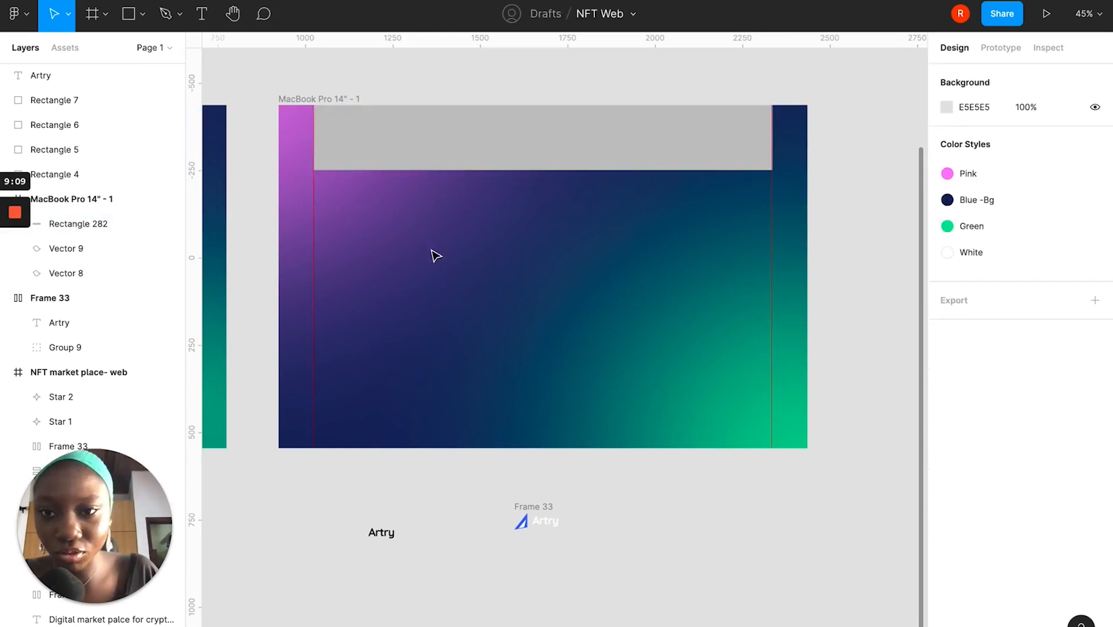
pyautogui.click(459, 152)
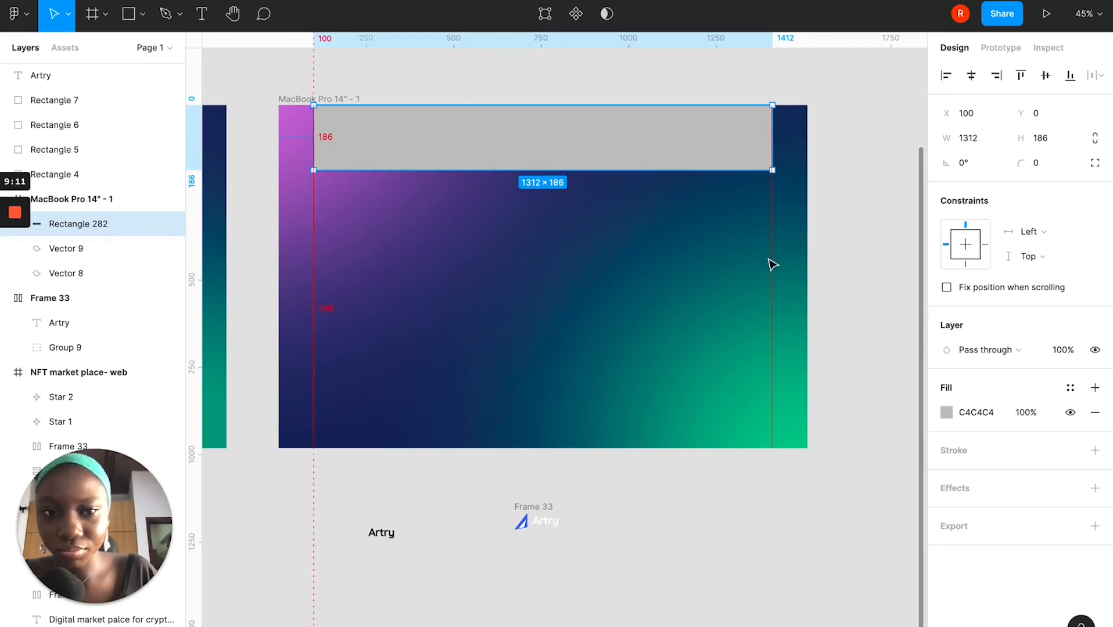
pyautogui.moveTo(780, 250); pyautogui.dragTo(773, 249)
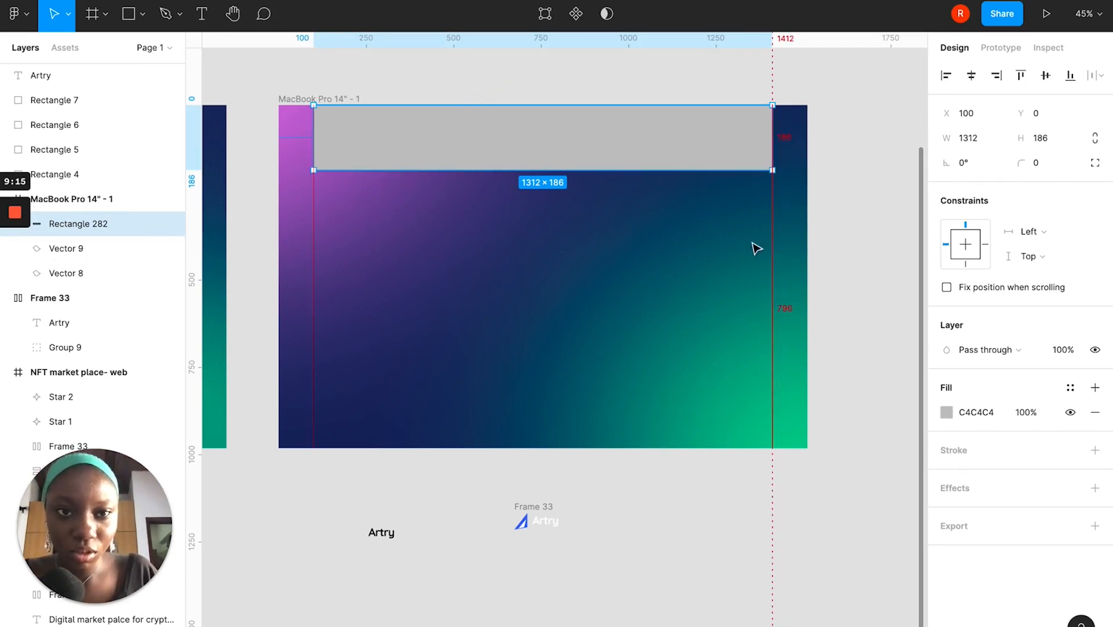
pyautogui.moveTo(711, 154); pyautogui.dragTo(803, 582)
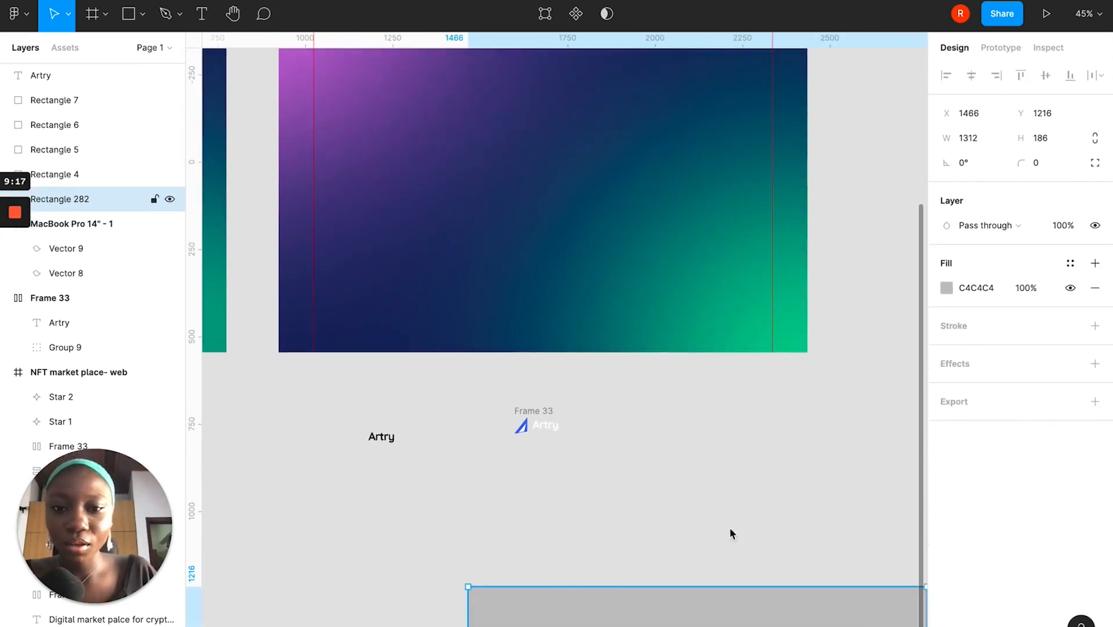
# Move the Artry logo copy into the MacBook Pro 14" frame against the left margin guide, at X 100, Y 63.
pyautogui.scroll(3, 598, 423)
pyautogui.moveTo(570, 499); pyautogui.dragTo(356, 141)
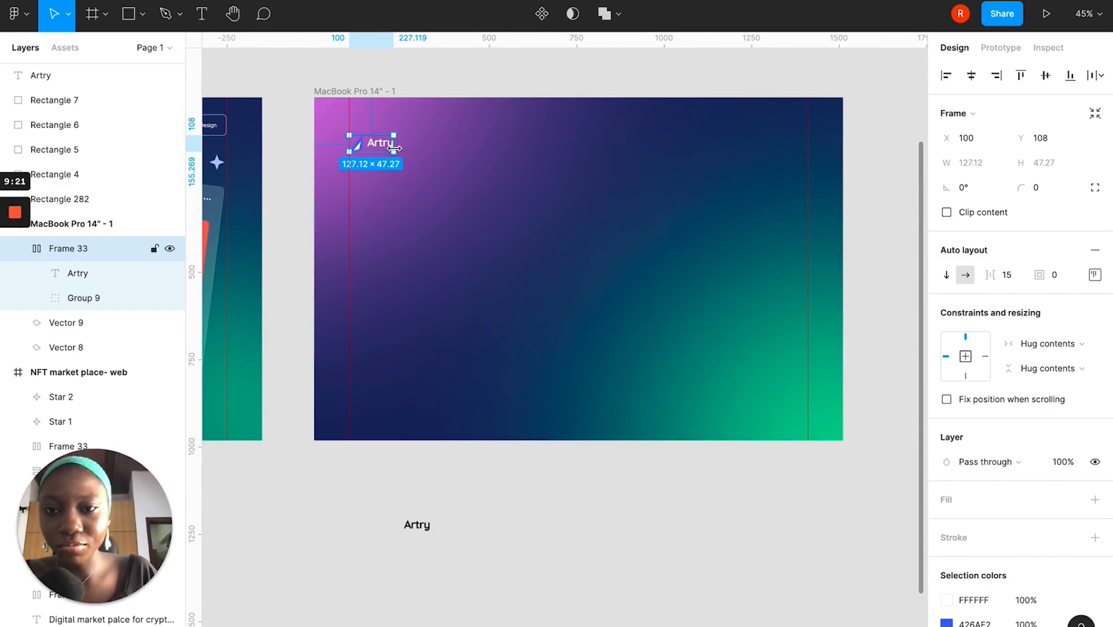
pyautogui.scroll(3, 394, 148)
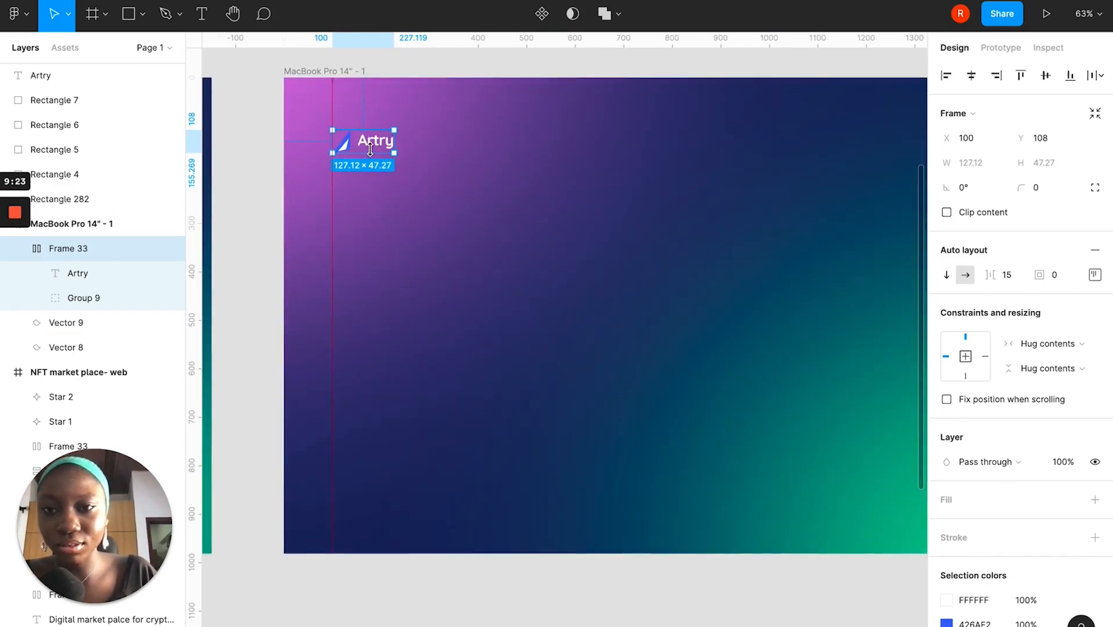
pyautogui.moveTo(377, 143); pyautogui.dragTo(378, 121)
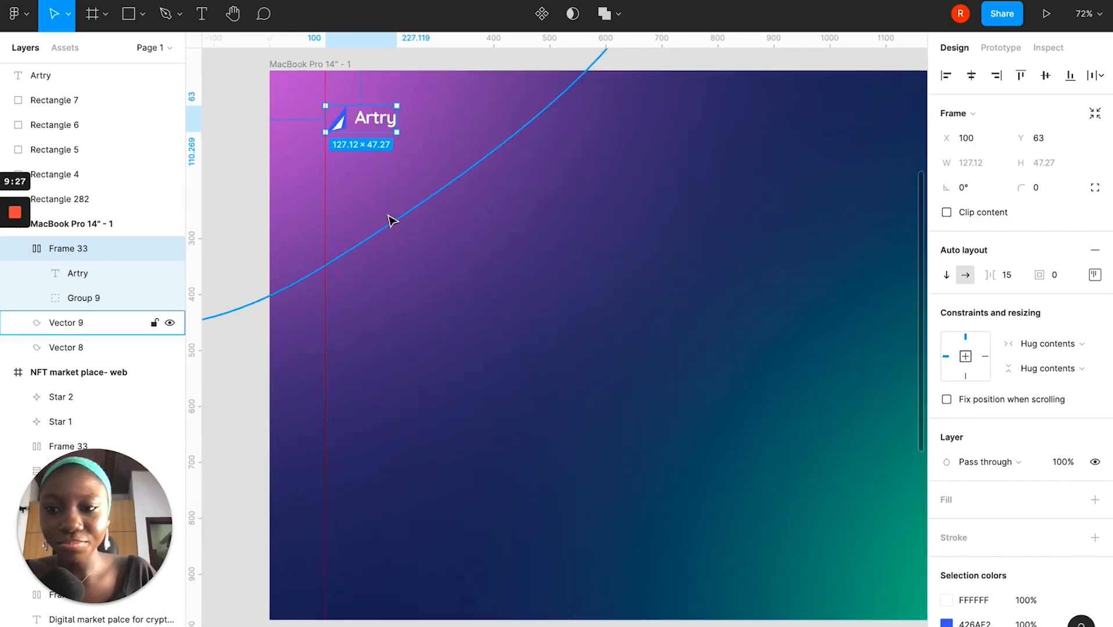
# Change the loose Artry text below the MacBook Pro 14" frame to read "Explore".
pyautogui.scroll(-2, 390, 219)
pyautogui.scroll(-3, 470, 209)
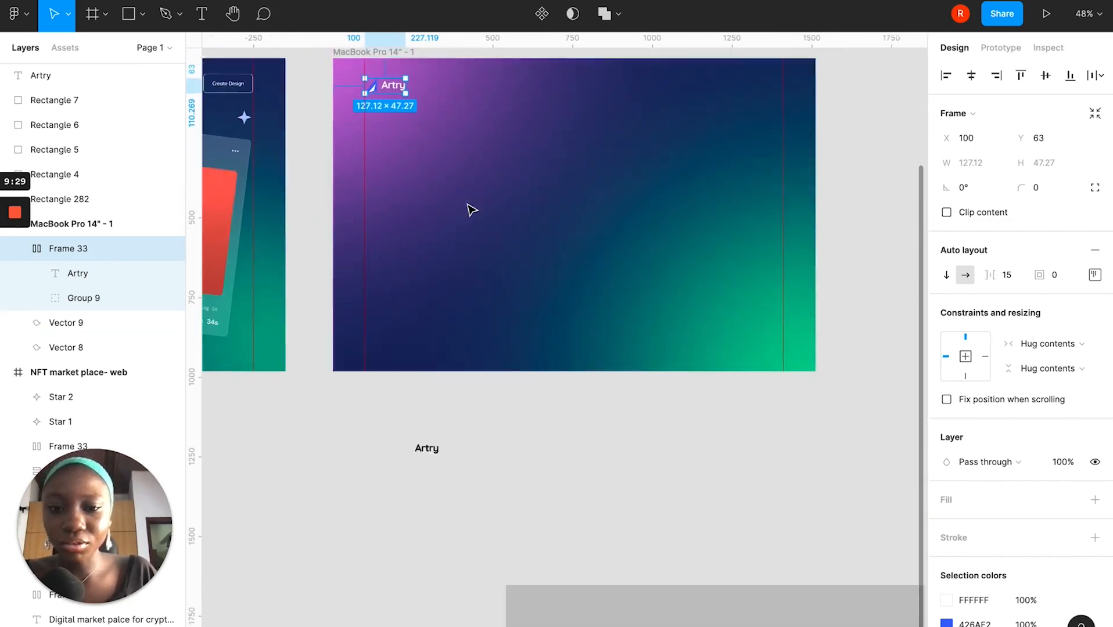
pyautogui.click(433, 436)
pyautogui.hscroll(-5, 435, 440)
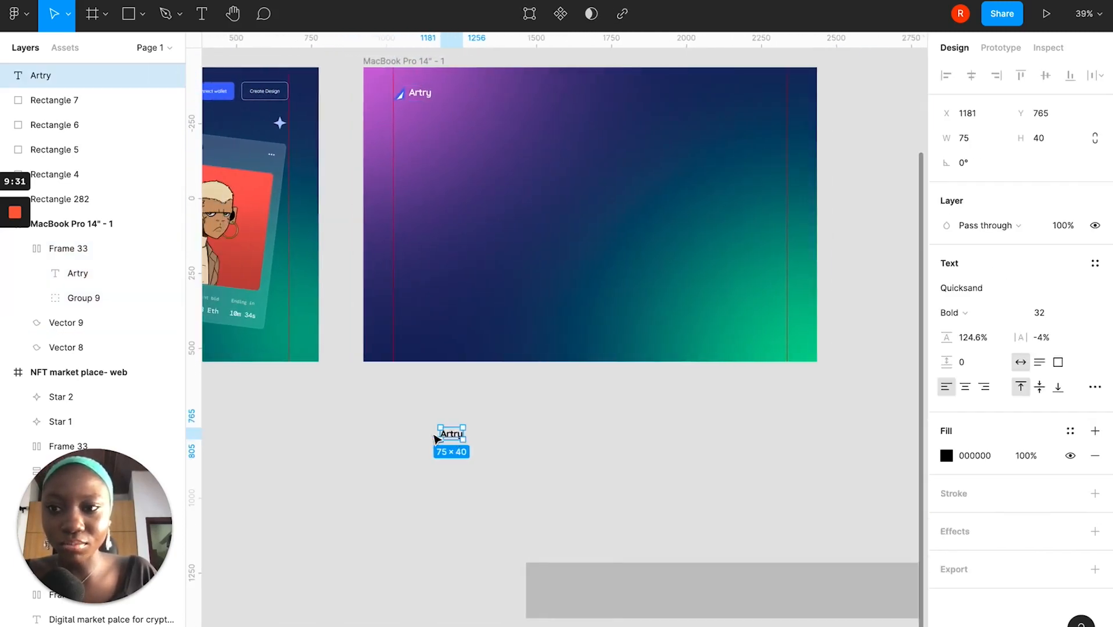
pyautogui.hscroll(-1, 409, 424)
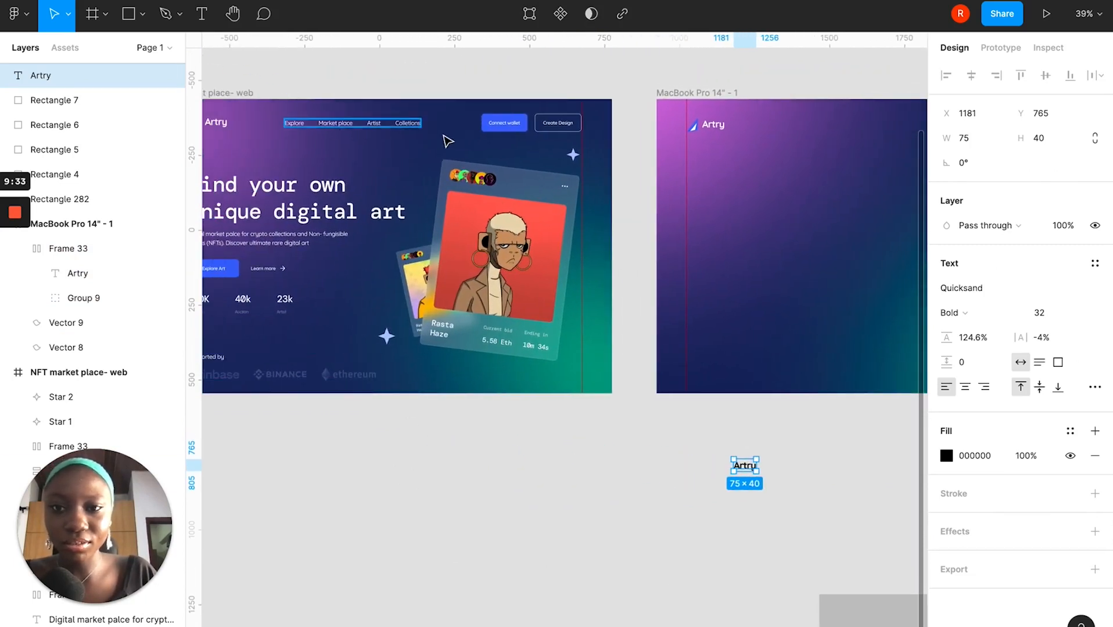
pyautogui.hscroll(2, 357, 136)
pyautogui.hscroll(2, 357, 136)
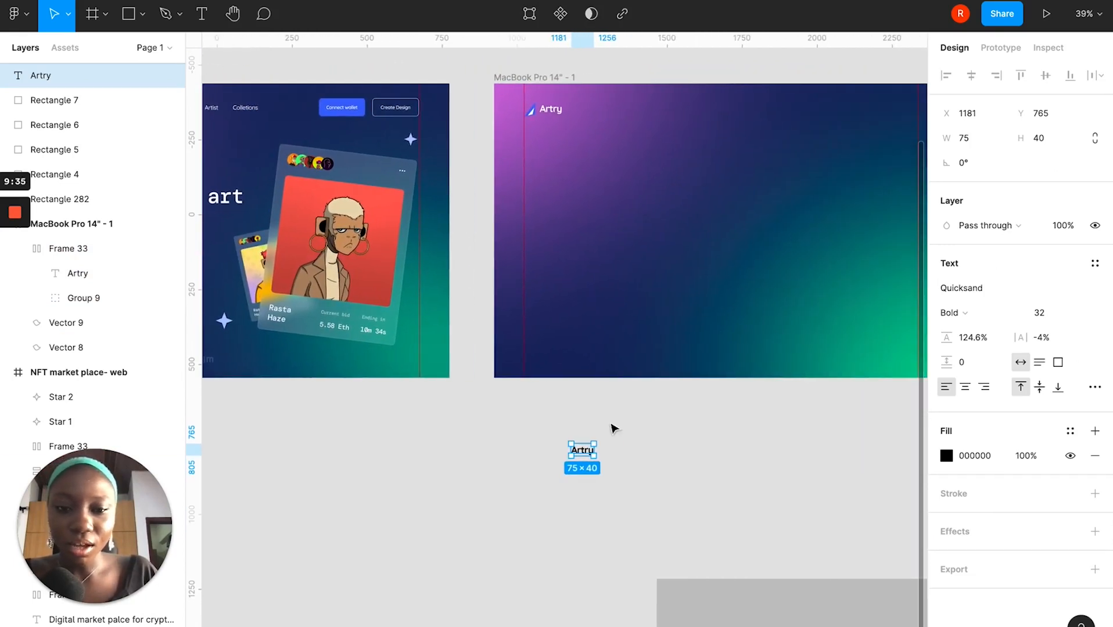
pyautogui.doubleClick(586, 447)
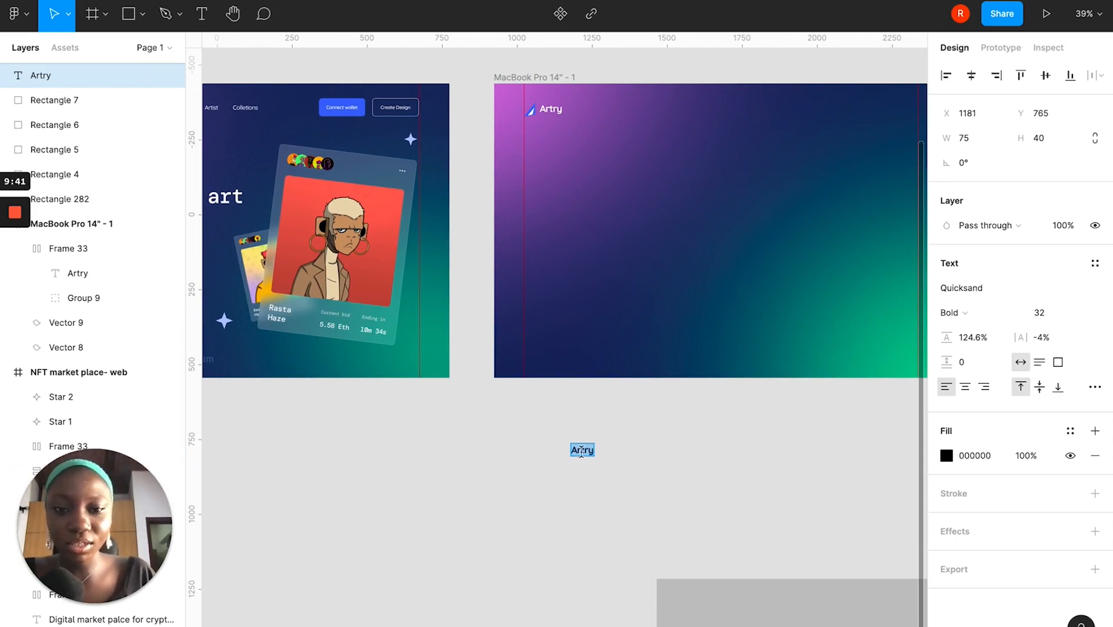
pyautogui.hscroll(-2, 641, 462)
pyautogui.scroll(-2, 640, 462)
pyautogui.scroll(3, 672, 432)
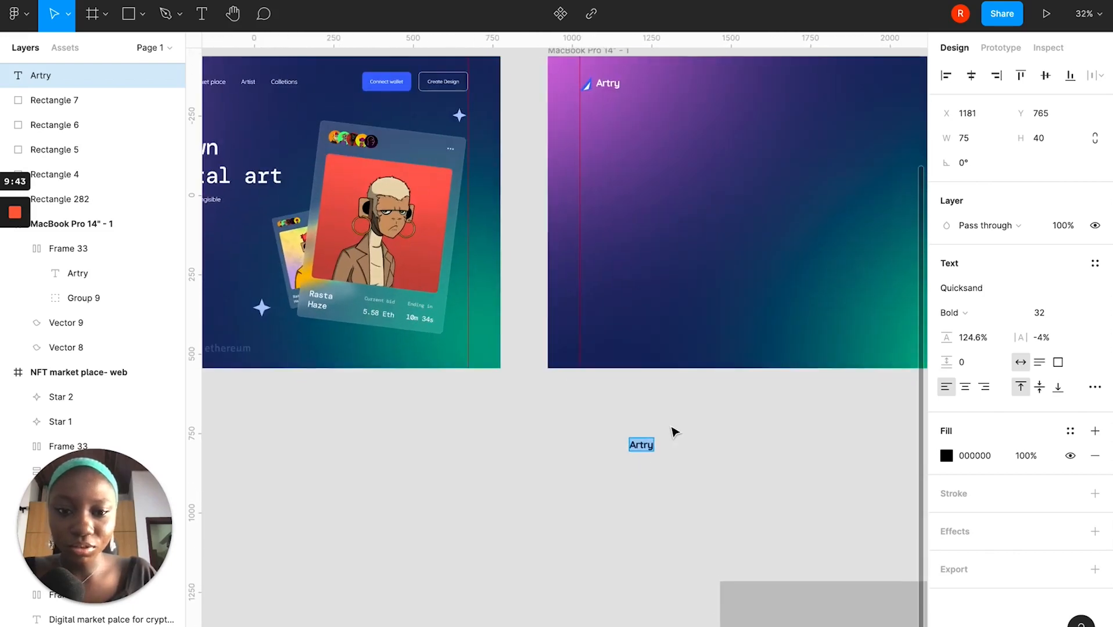
pyautogui.write('E')
pyautogui.write('xoloer')
pyautogui.press('BackSpace')
pyautogui.press('BackSpace')
pyautogui.press('BackSpace')
pyautogui.write('plore')
pyautogui.press('Escape')
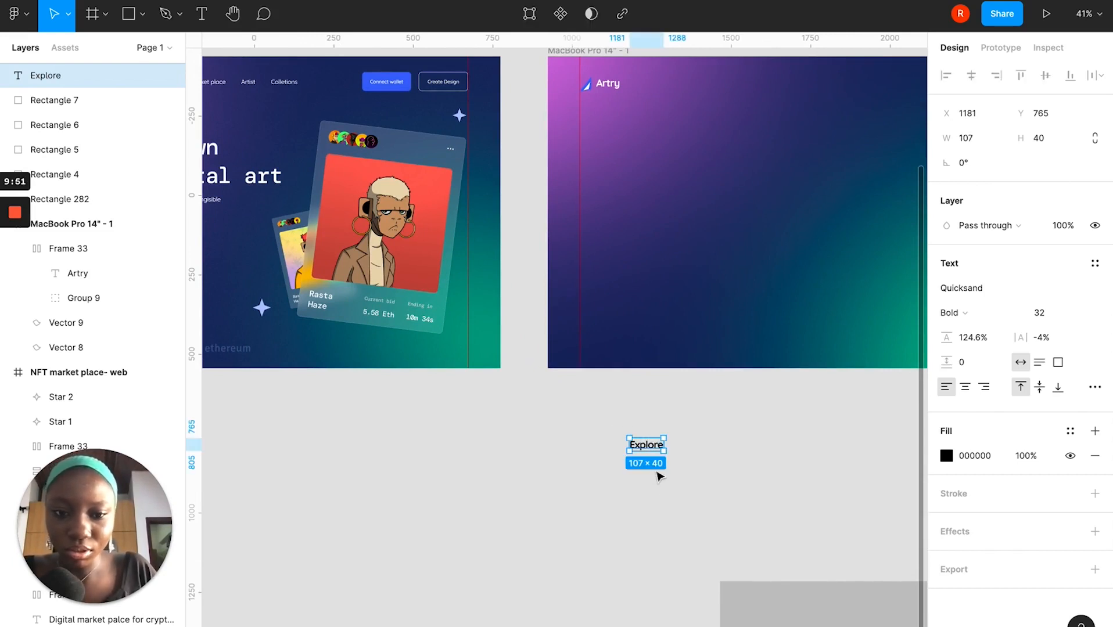
pyautogui.click(663, 470)
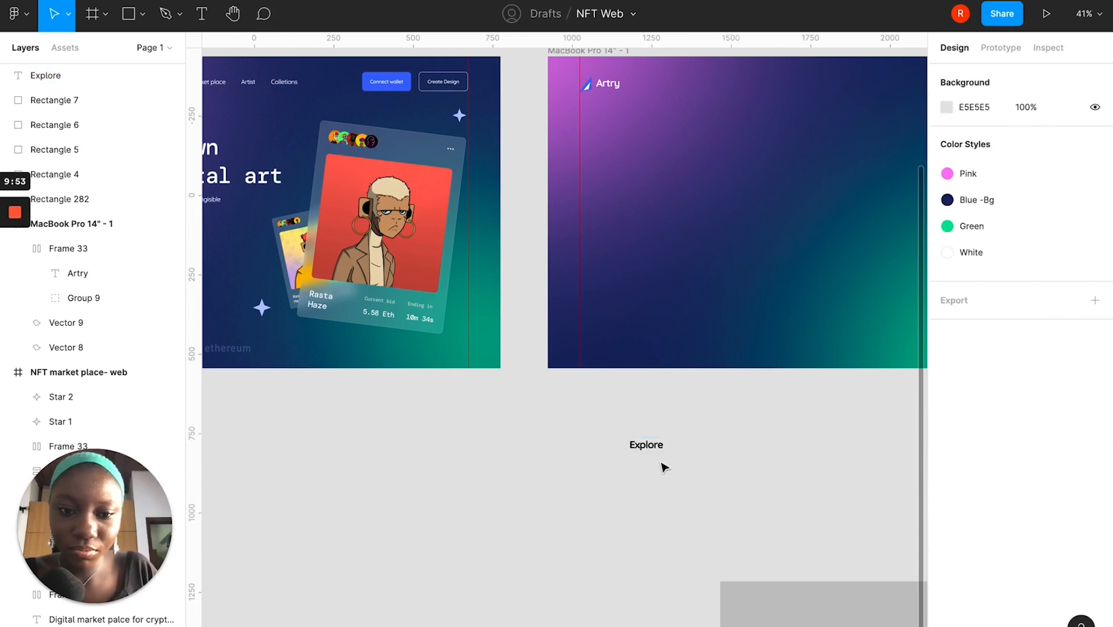
# Duplicate the Explore text beside the original at X 1315, Y 765, and change the copy to read "Marketplace".
pyautogui.click(652, 447)
pyautogui.moveTo(655, 450); pyautogui.dragTo(695, 448)
pyautogui.hscroll(-2, 695, 449)
pyautogui.scroll(-1, 719, 445)
pyautogui.hscroll(-1, 719, 445)
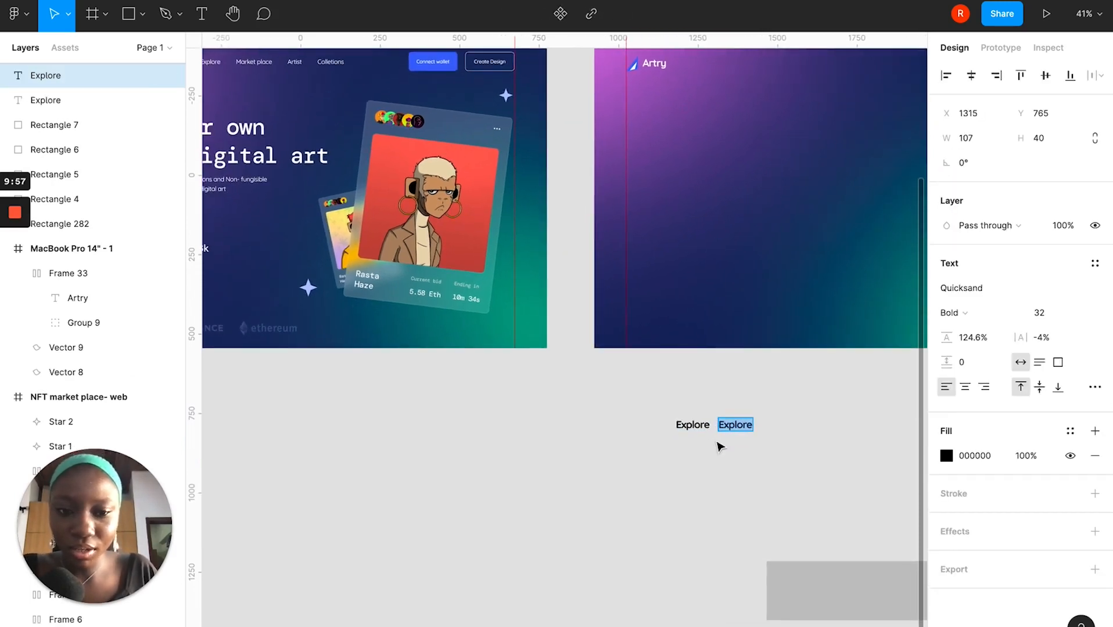
pyautogui.write('Ma')
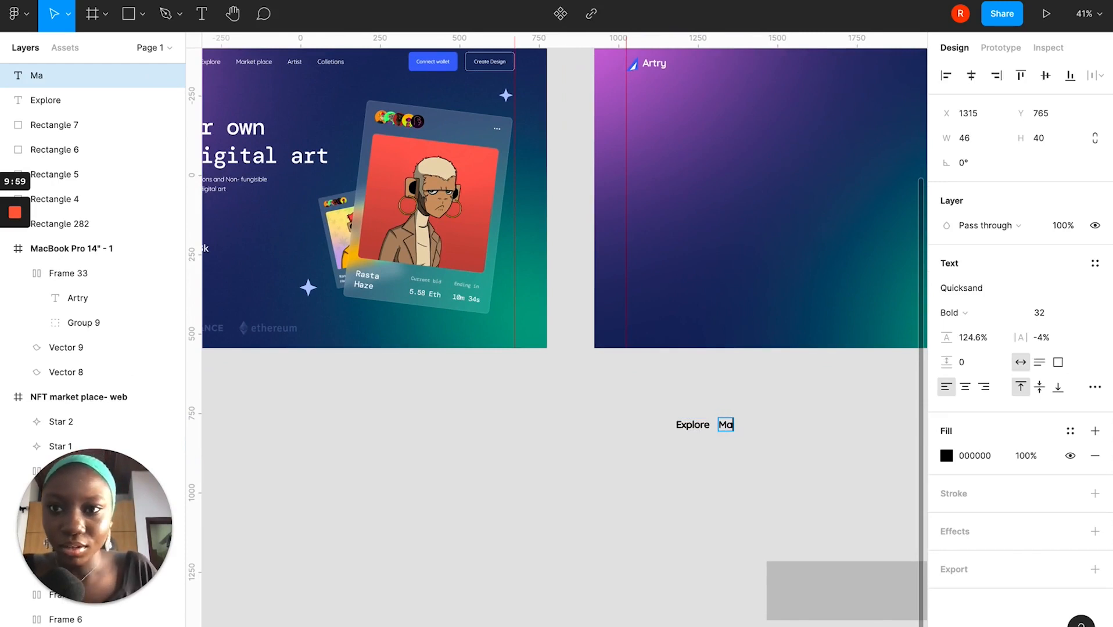
pyautogui.hscroll(-2, 746, 449)
pyautogui.hscroll(2, 747, 449)
pyautogui.scroll(-1, 746, 449)
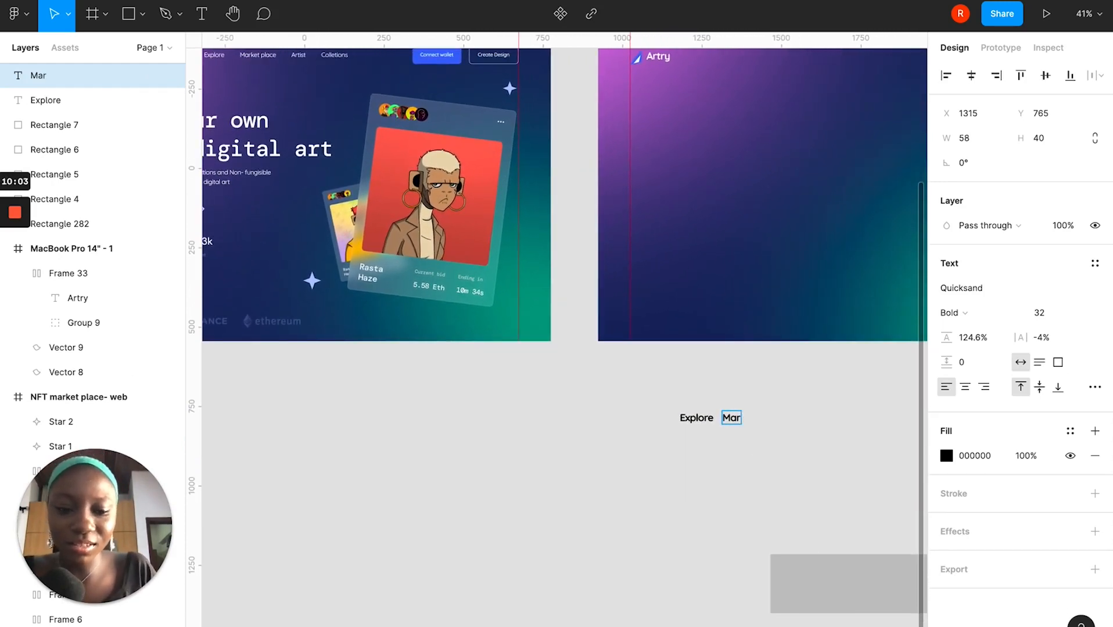
pyautogui.write('rkp')
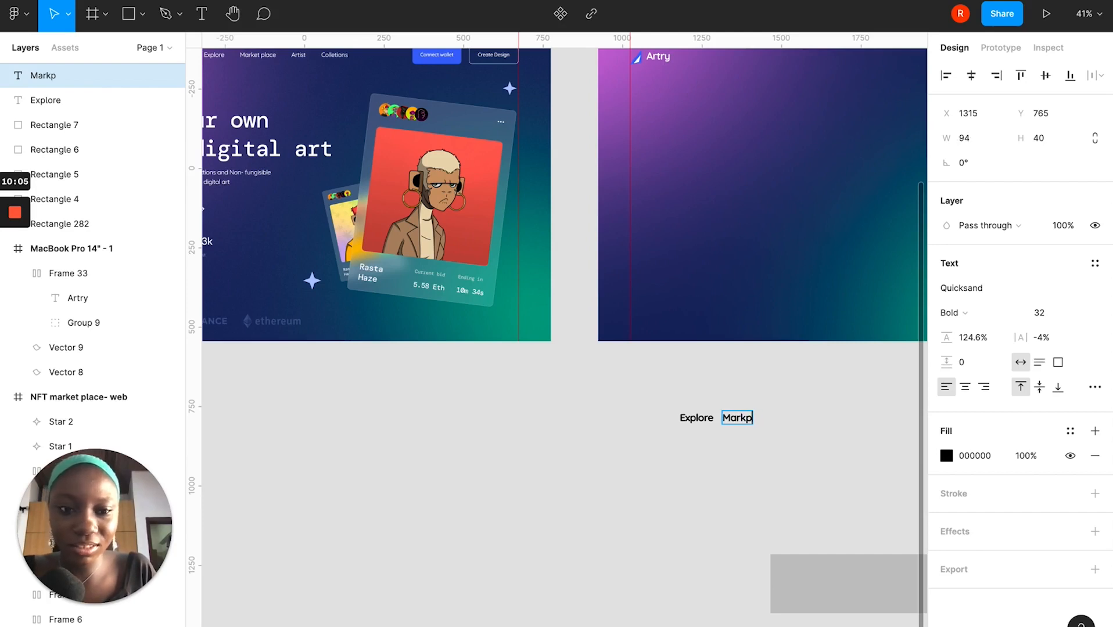
pyautogui.write('letplace')
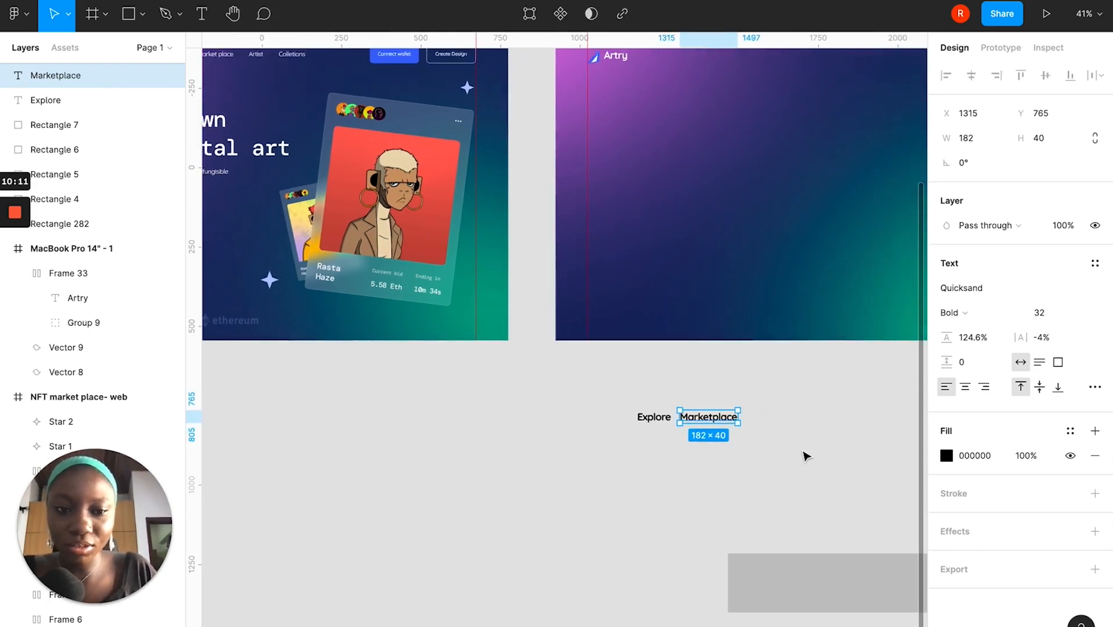
# Duplicate the Marketplace text beside the original at X 1524, Y 757, and change the copy to read "Artist".
pyautogui.hscroll(2, 806, 456)
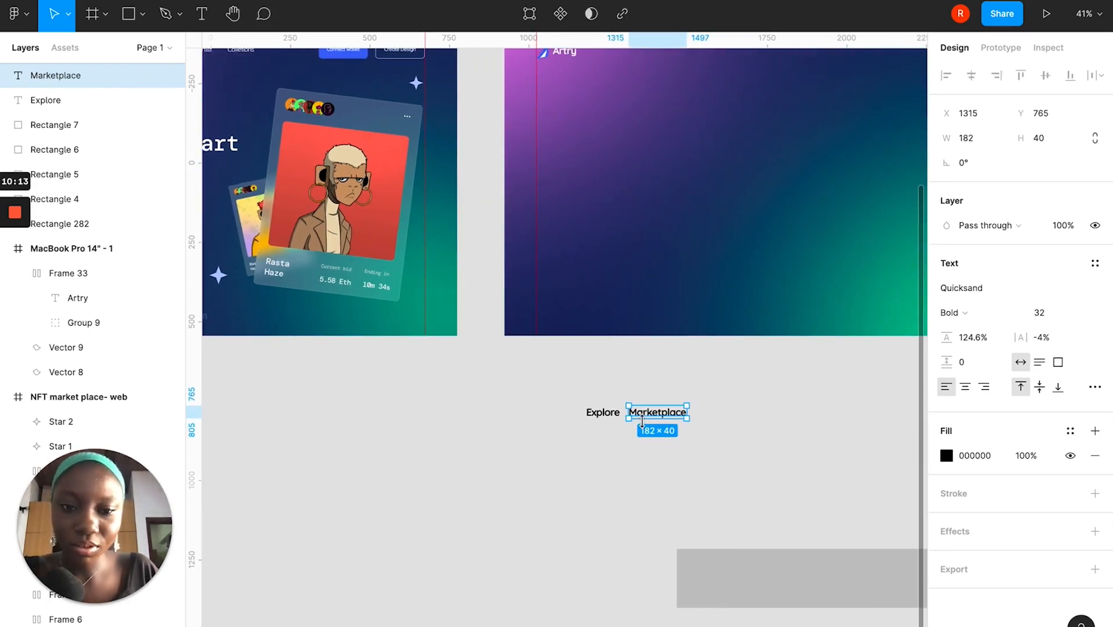
pyautogui.moveTo(652, 419); pyautogui.dragTo(719, 419)
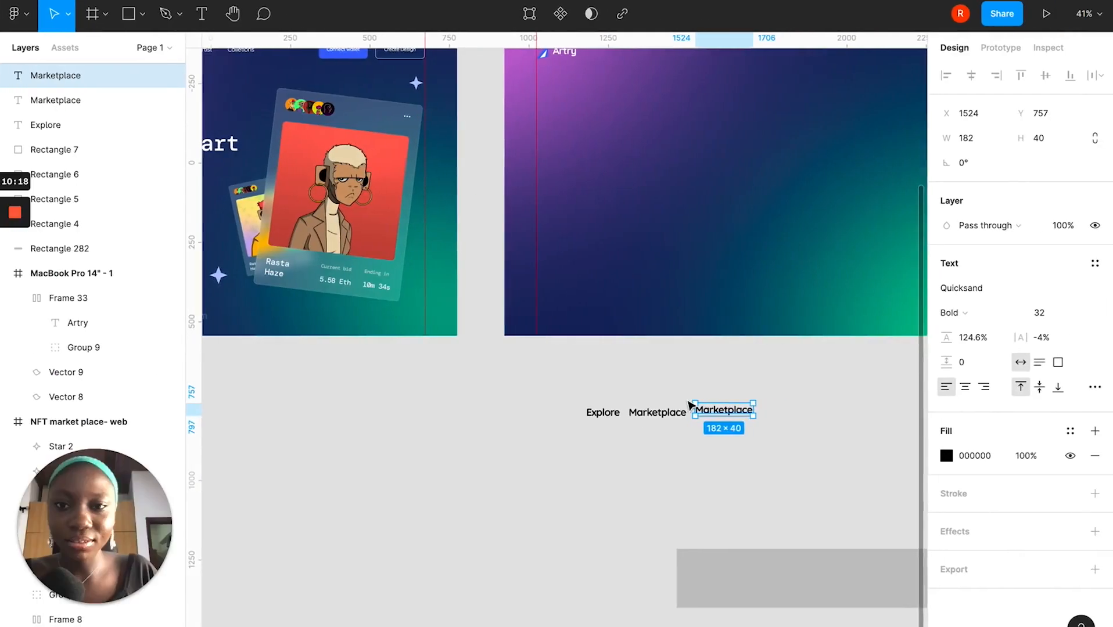
pyautogui.scroll(3, 688, 401)
pyautogui.scroll(-2, 688, 402)
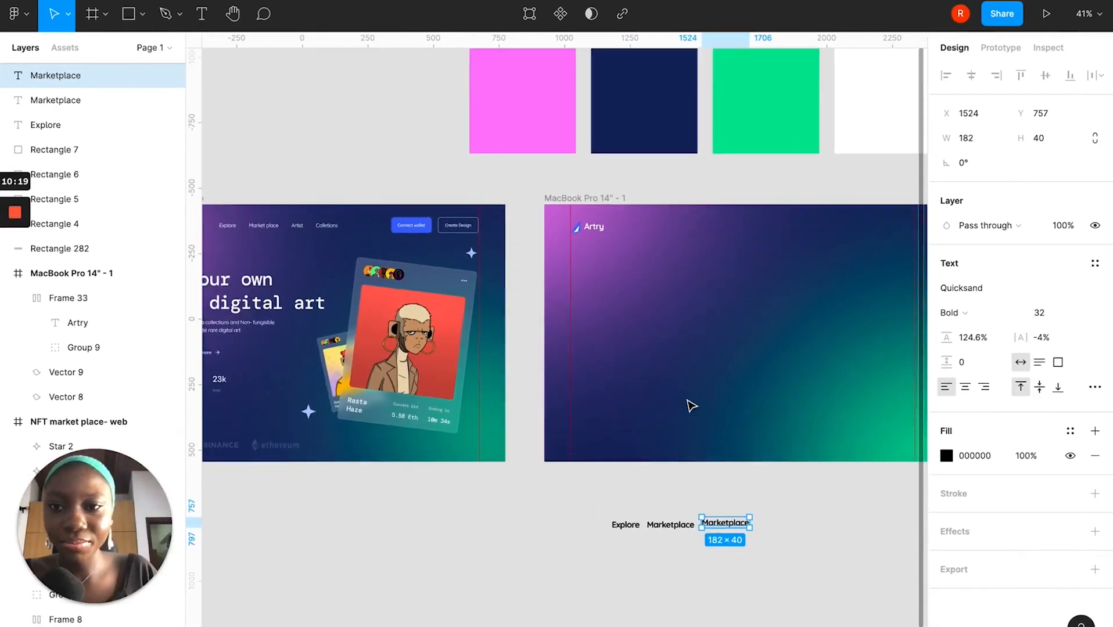
pyautogui.scroll(-1, 687, 401)
pyautogui.scroll(-2, 692, 405)
pyautogui.hscroll(2, 691, 405)
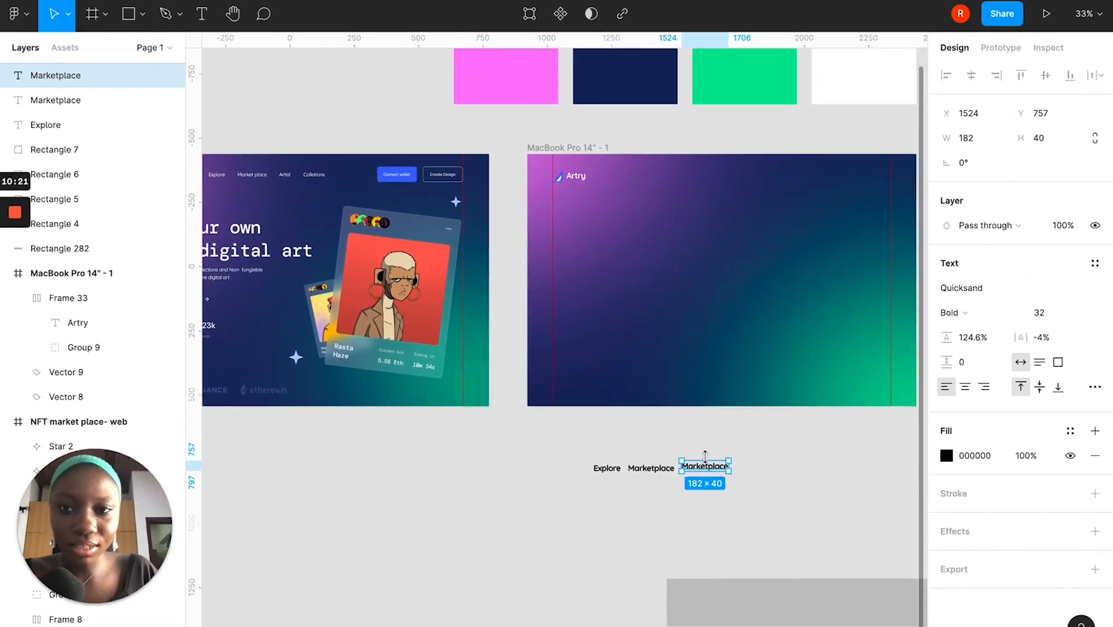
pyautogui.scroll(5, 683, 533)
pyautogui.doubleClick(712, 382)
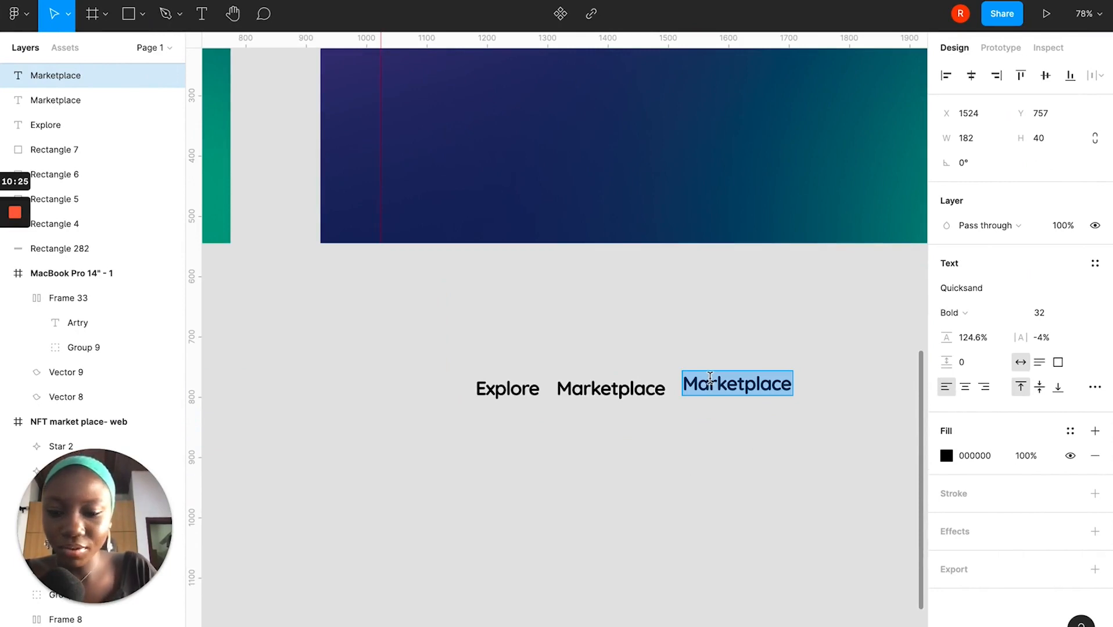
pyautogui.write('Artist')
pyautogui.press('Escape')
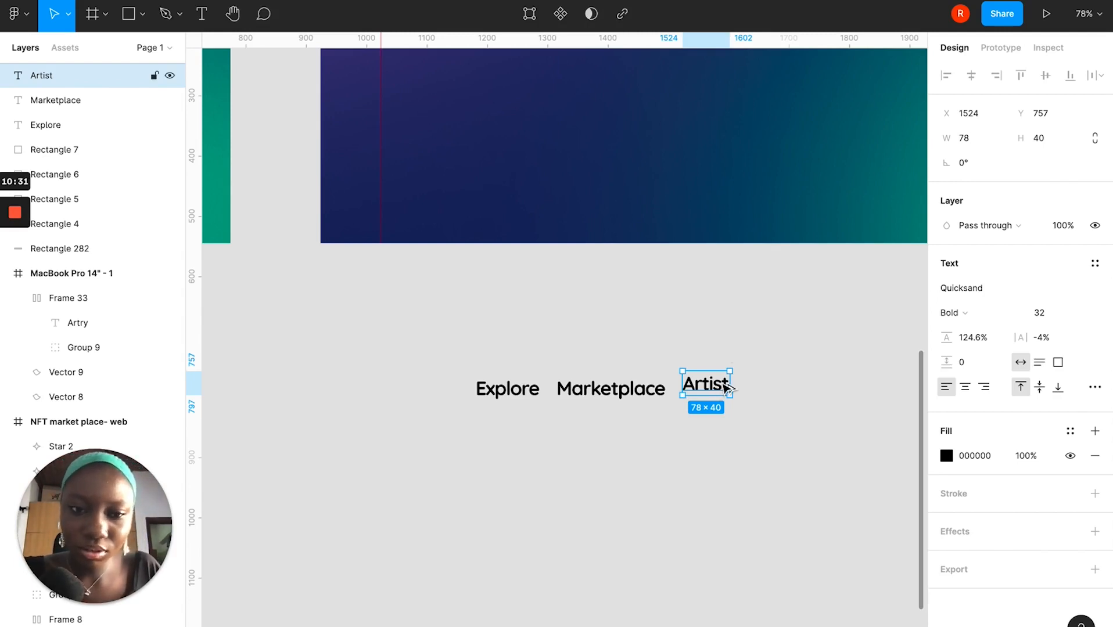
# Duplicate the Artist text beside the original at X 1641, Y 777, and change the copy to read "Collections".
pyautogui.moveTo(741, 388); pyautogui.dragTo(785, 398)
pyautogui.doubleClick(777, 399)
pyautogui.write('Collections')
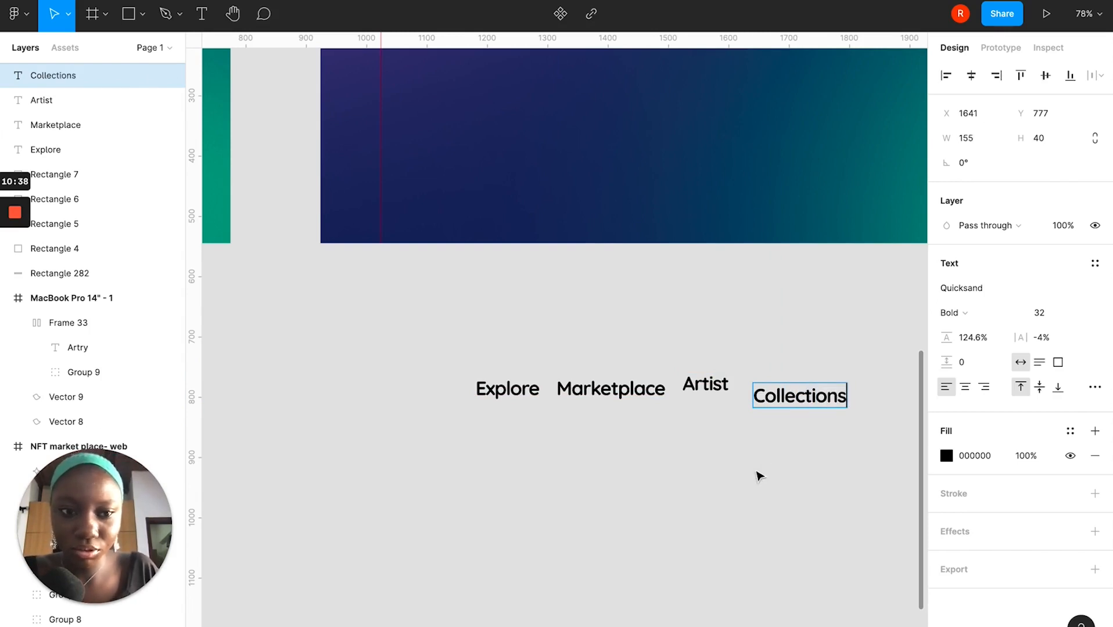
pyautogui.press('Escape')
# Set the four navigation texts to font size 20 and Medium weight.
pyautogui.moveTo(433, 330); pyautogui.dragTo(845, 412)
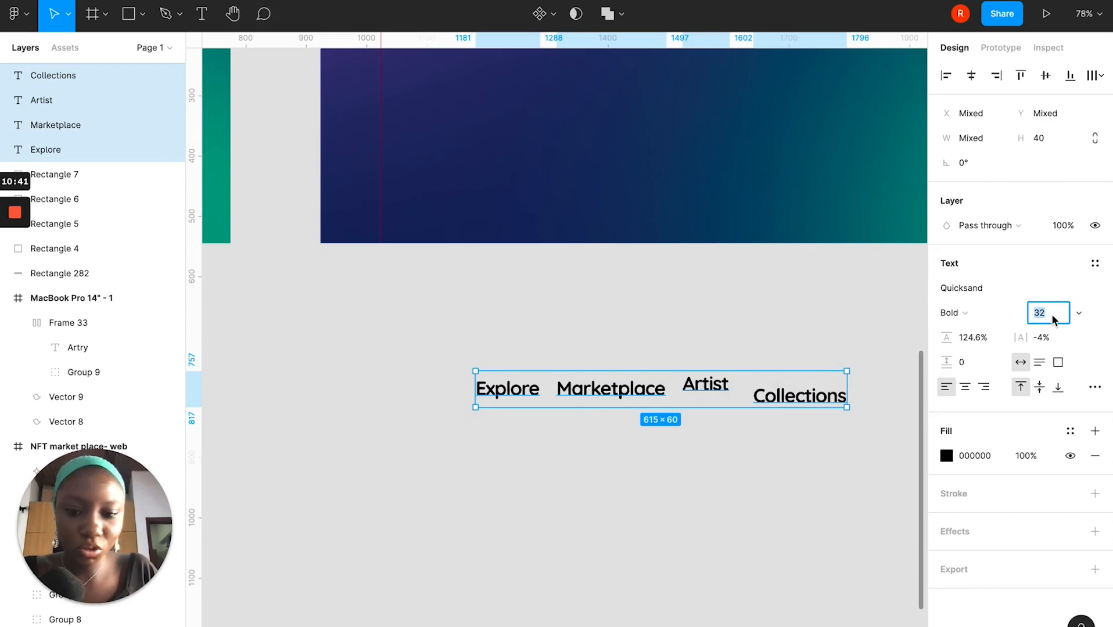
pyautogui.press('Return')
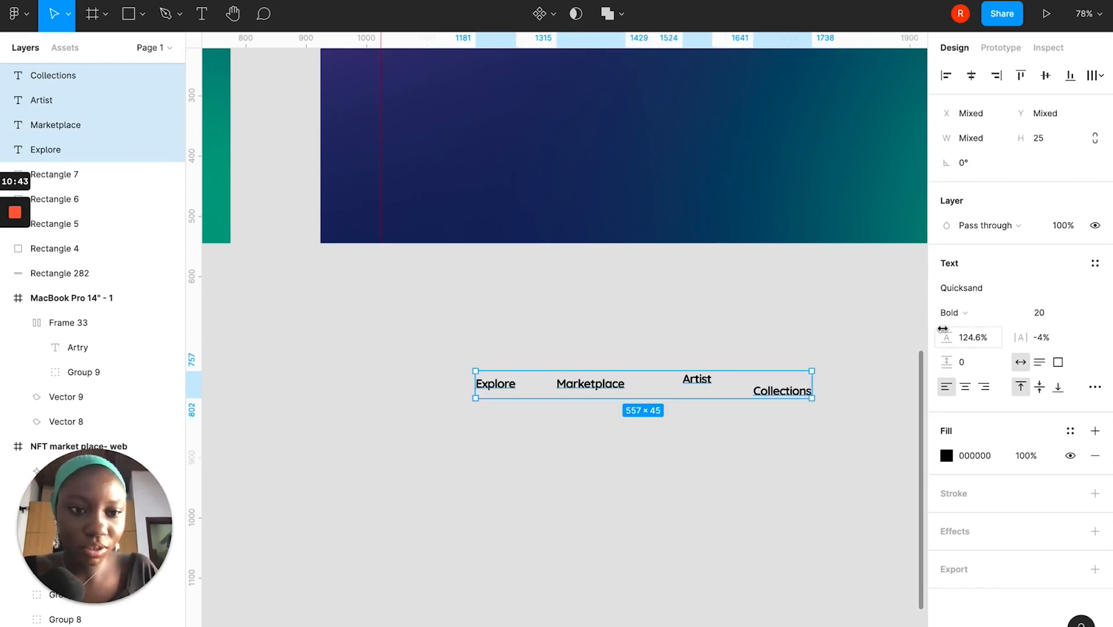
pyautogui.click(971, 313)
pyautogui.click(975, 276)
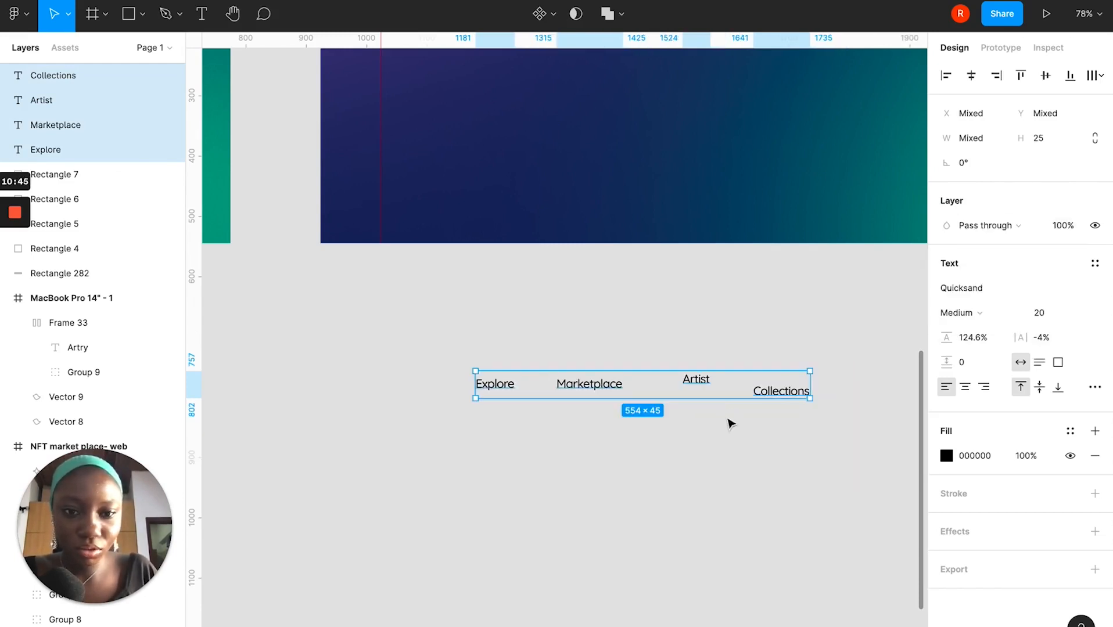
pyautogui.click(757, 427)
# Bring Artist and Collections closer to Marketplace, and even out the four navigation texts with aligned vertical centers and equal horizontal spacing.
pyautogui.moveTo(710, 386); pyautogui.dragTo(690, 392)
pyautogui.moveTo(777, 400); pyautogui.dragTo(755, 398)
pyautogui.moveTo(428, 365); pyautogui.dragTo(606, 379)
pyautogui.moveTo(840, 457); pyautogui.dragTo(837, 453)
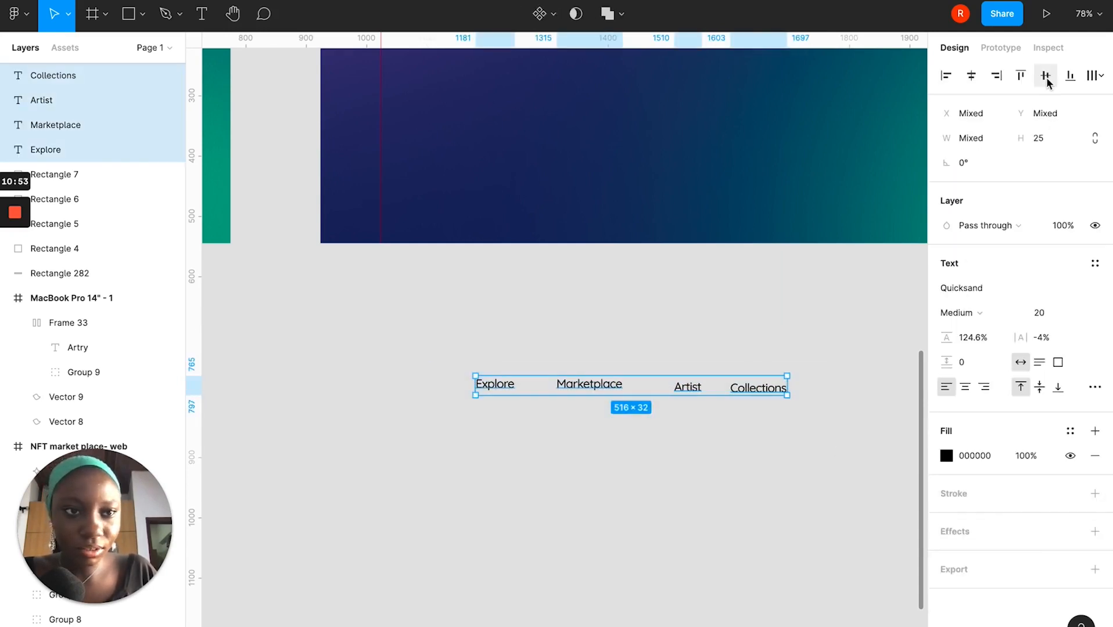
pyautogui.click(1045, 75)
pyautogui.click(1091, 77)
pyautogui.click(988, 107)
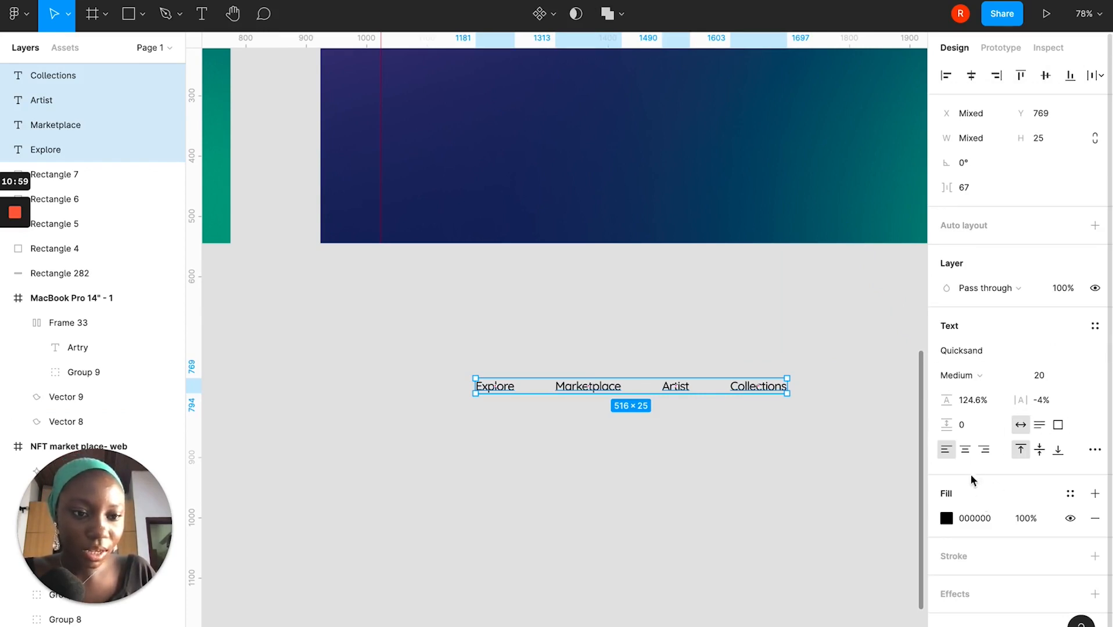
# Apply the White color style to the four navigation texts and wrap them in a horizontal auto layout.
pyautogui.click(1070, 493)
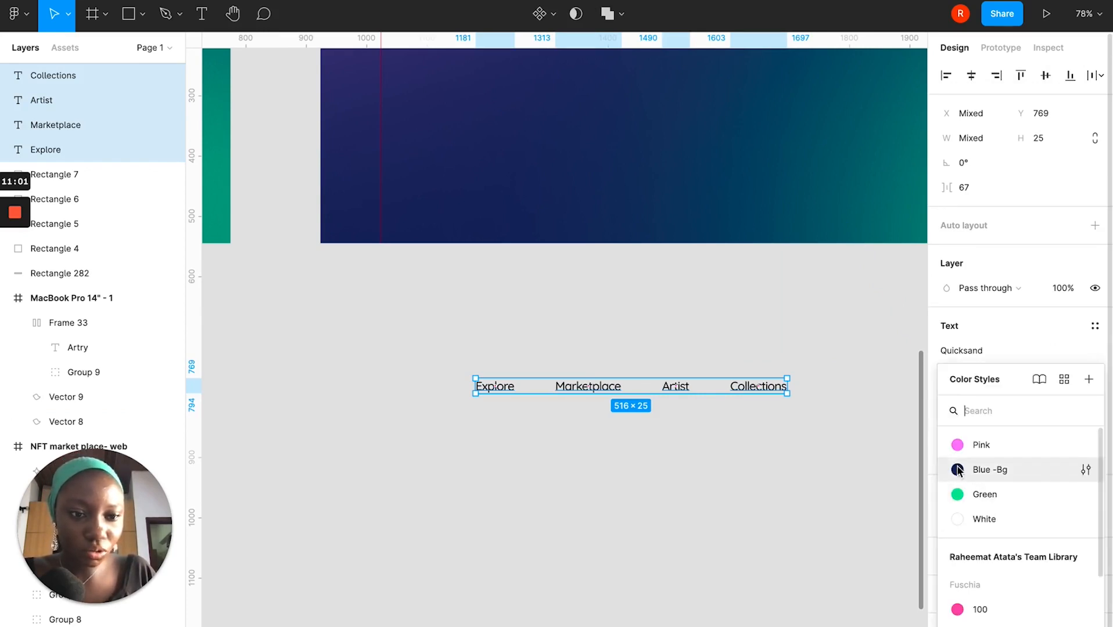
pyautogui.click(971, 522)
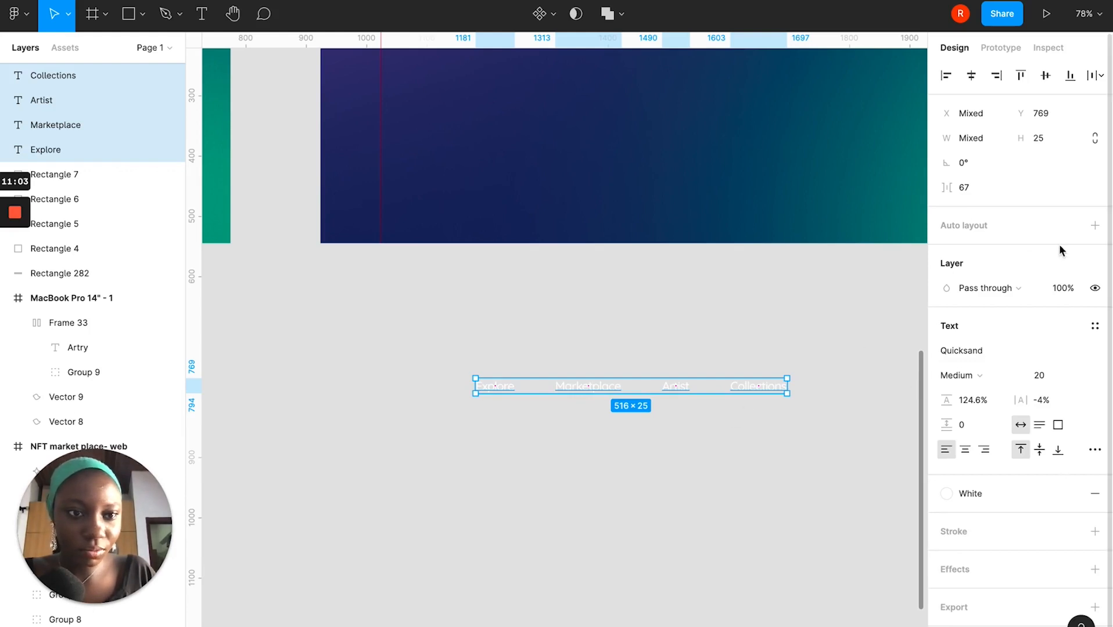
pyautogui.click(1094, 226)
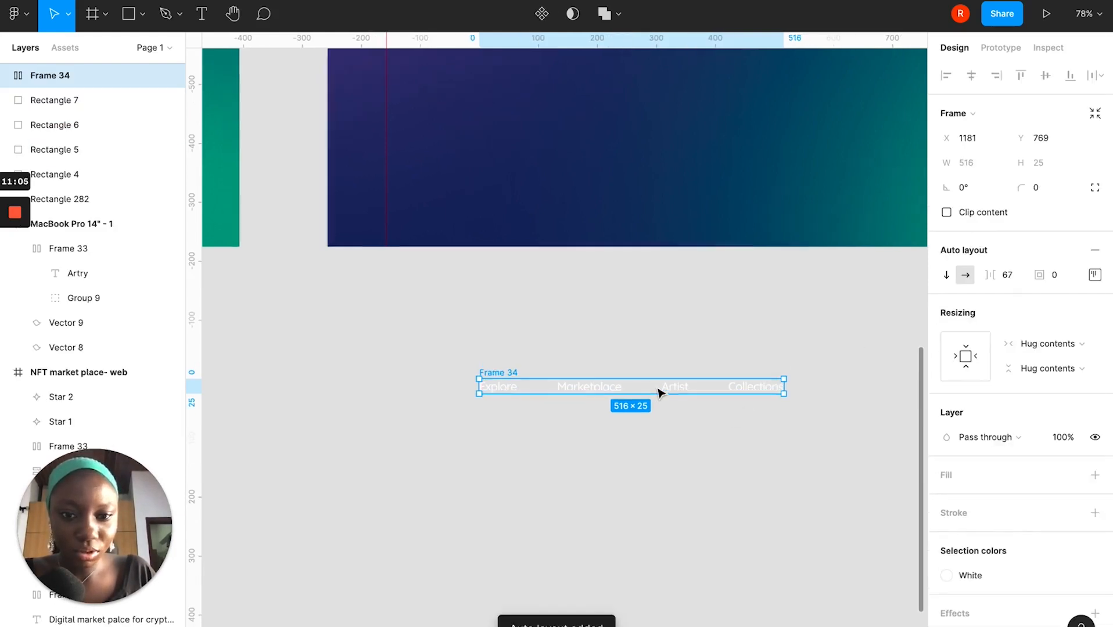
# Set the navigation auto layout's content alignment to the vertical middle at its left side.
pyautogui.scroll(-5, 661, 393)
pyautogui.click(1095, 275)
pyautogui.click(1027, 342)
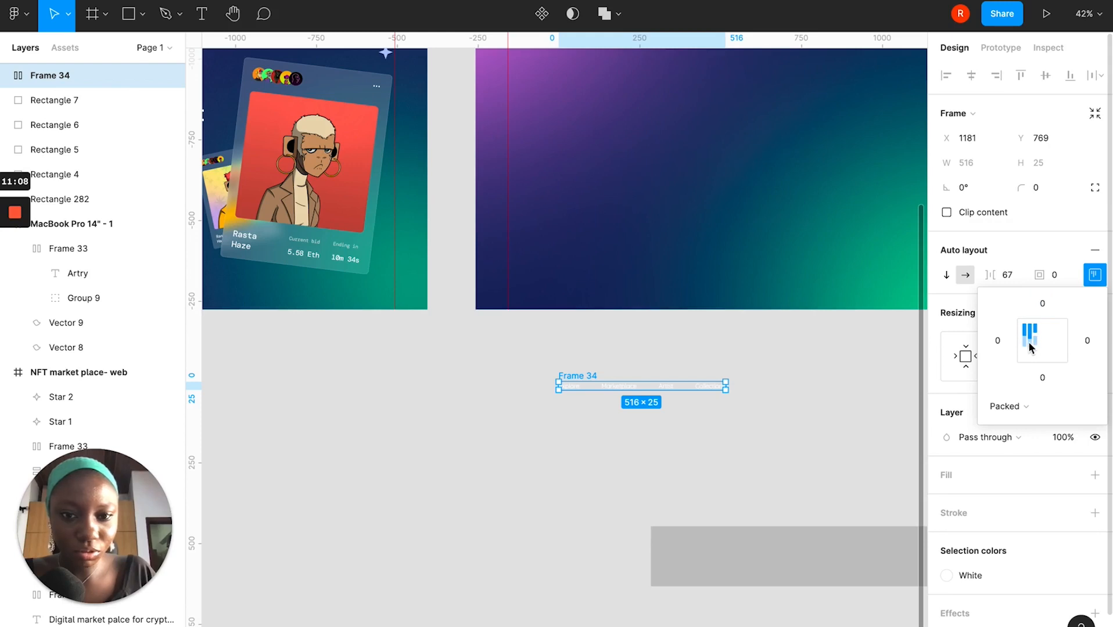
pyautogui.doubleClick(578, 377)
pyautogui.click(652, 432)
# Move the navigation row into the MacBook Pro 14" frame beside the logo, at X 515, Y 71.
pyautogui.click(583, 384)
pyautogui.moveTo(583, 384); pyautogui.dragTo(653, 174)
pyautogui.hscroll(-3, 620, 227)
pyautogui.scroll(2, 620, 226)
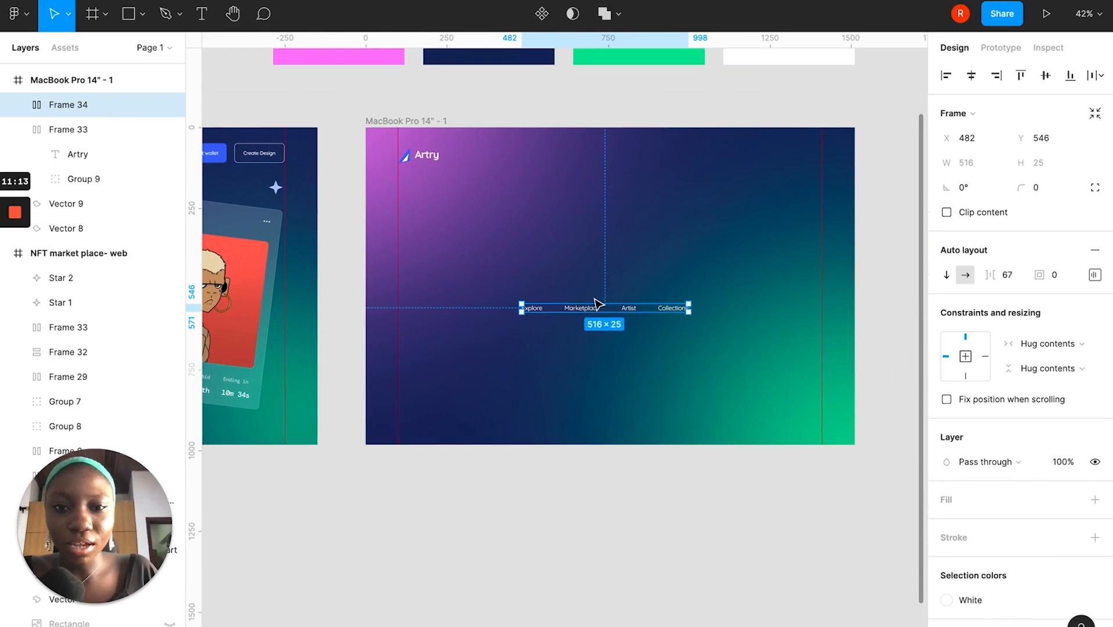
pyautogui.moveTo(593, 304); pyautogui.dragTo(608, 156)
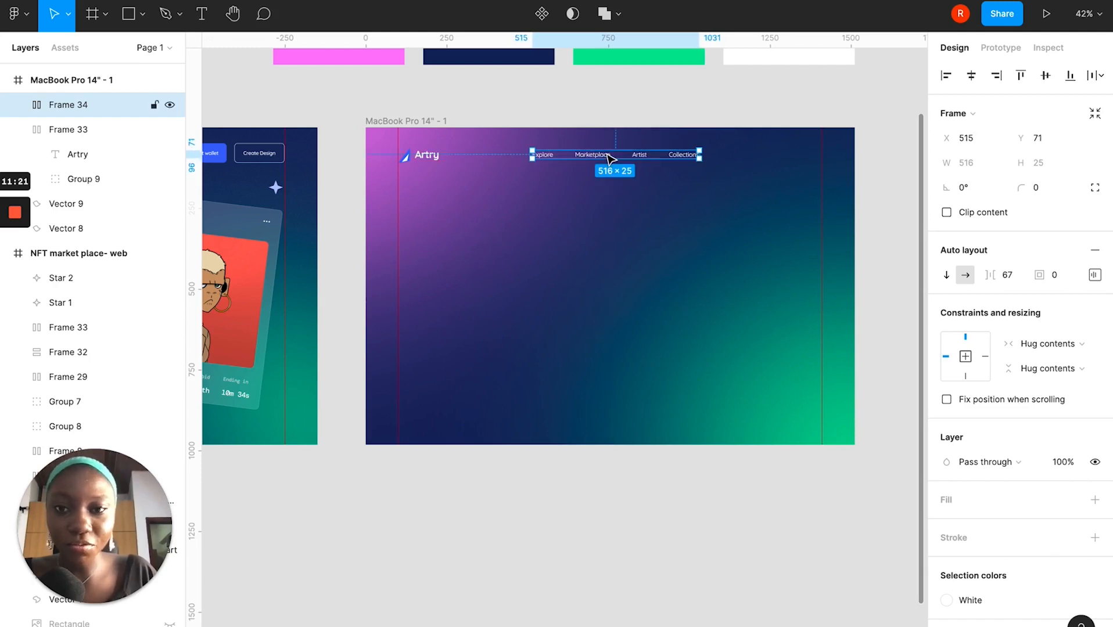
# Align the vertical centers of the Artry logo and the navigation row in the MacBook Pro 14" frame.
pyautogui.click(433, 157)
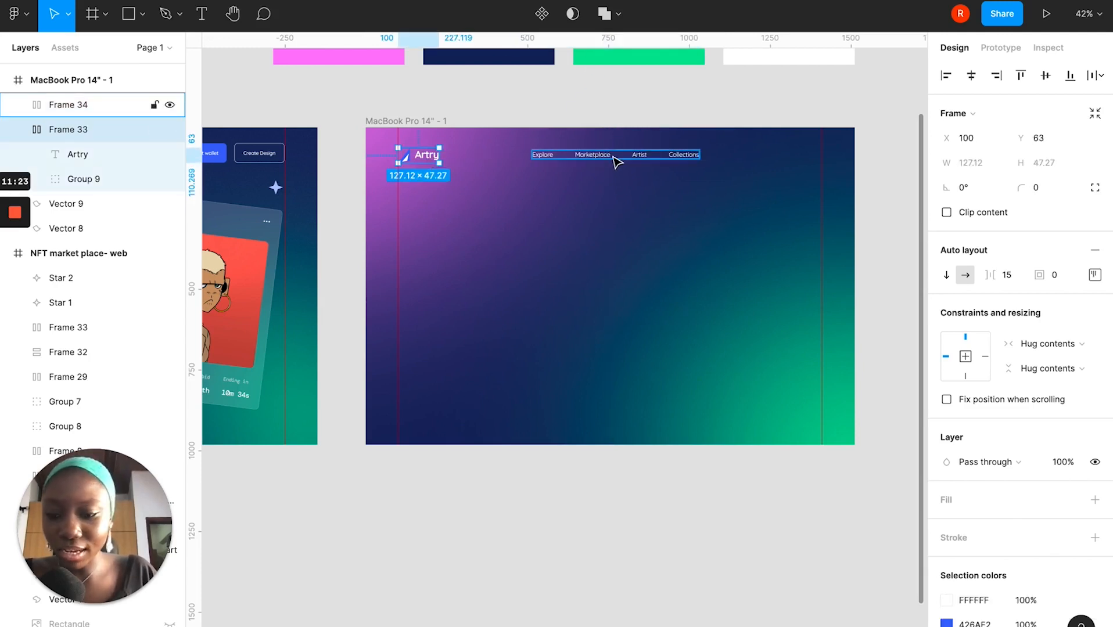
pyautogui.keyDown('shift'); pyautogui.click(616, 161); pyautogui.keyUp('shift')
pyautogui.click(1044, 75)
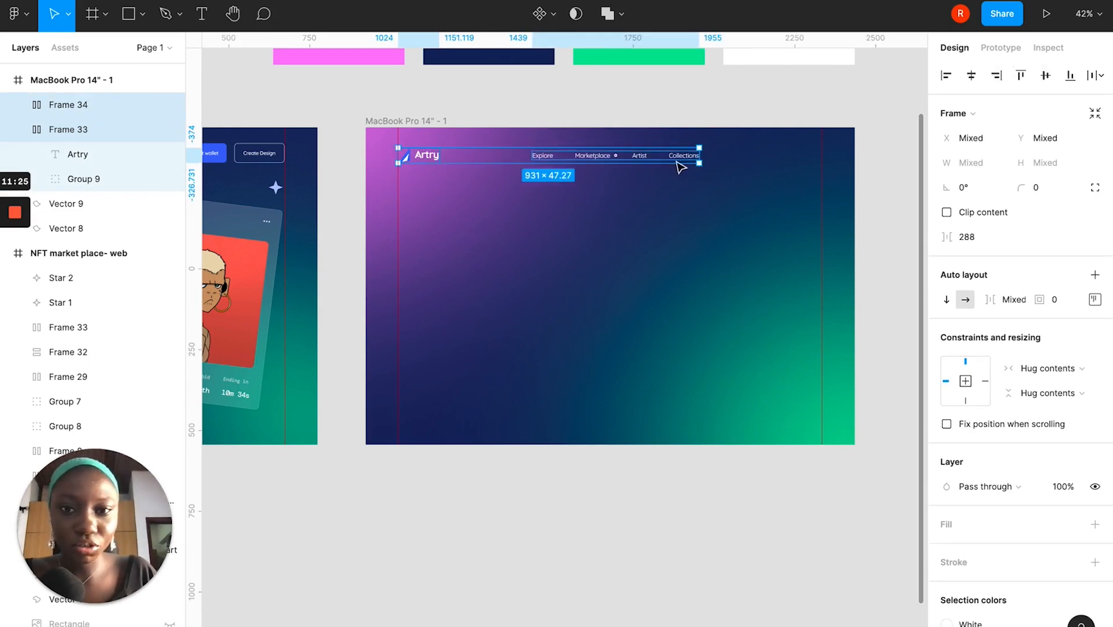
pyautogui.click(641, 157)
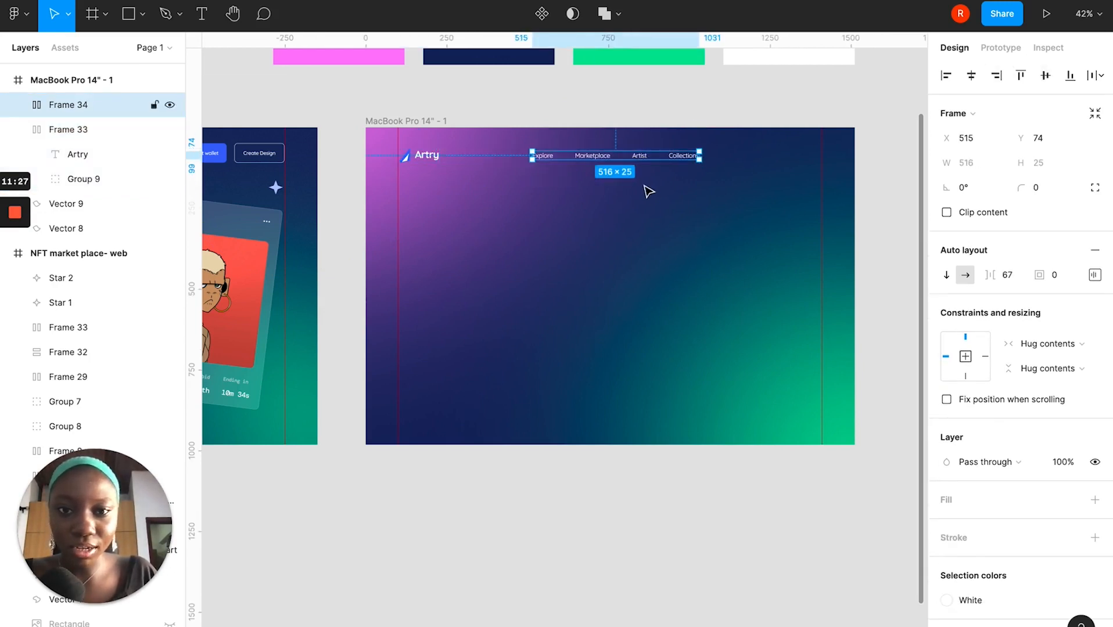
pyautogui.click(472, 172)
pyautogui.scroll(-5, 406, 197)
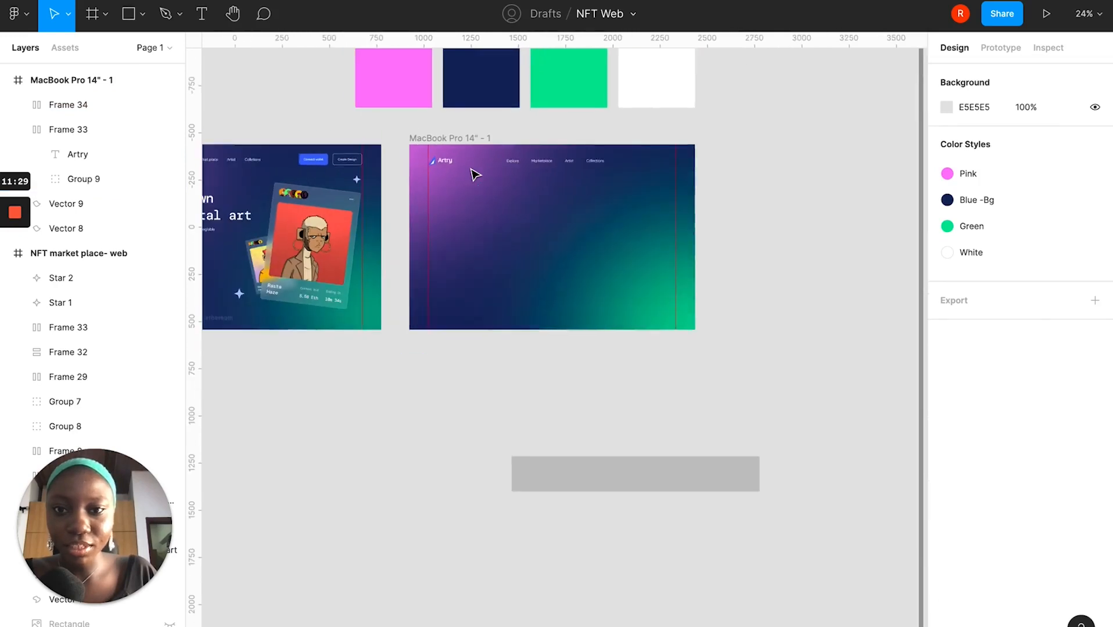
# Add the text "Connect to wallet" on the empty canvas below the MacBook Pro 14" frame.
pyautogui.scroll(5, 404, 114)
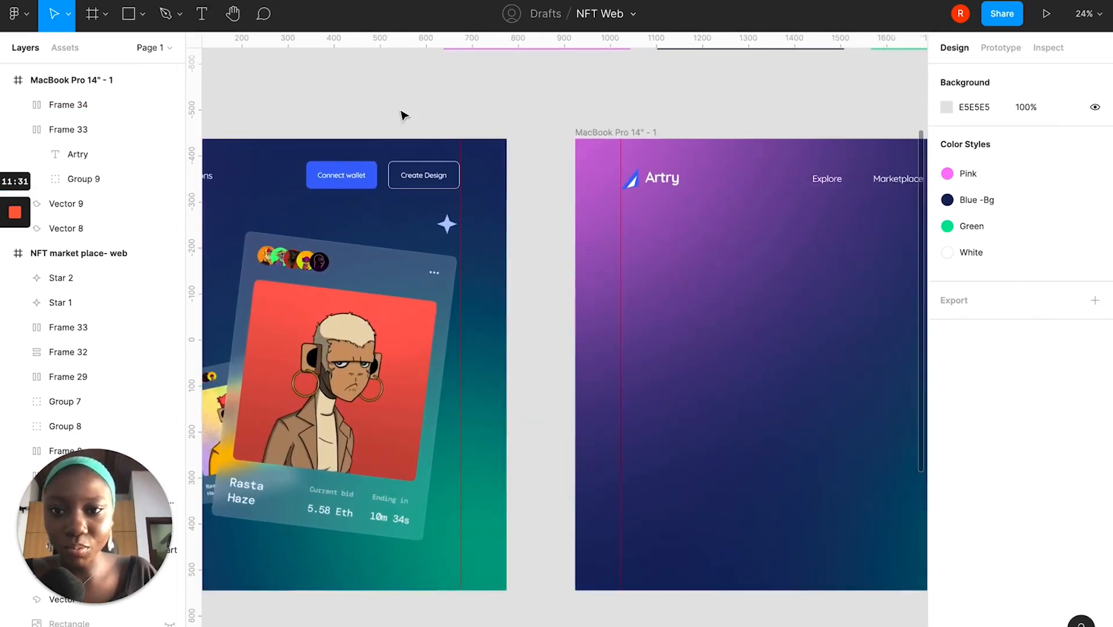
pyautogui.scroll(-3, 366, 197)
pyautogui.scroll(-4, 302, 146)
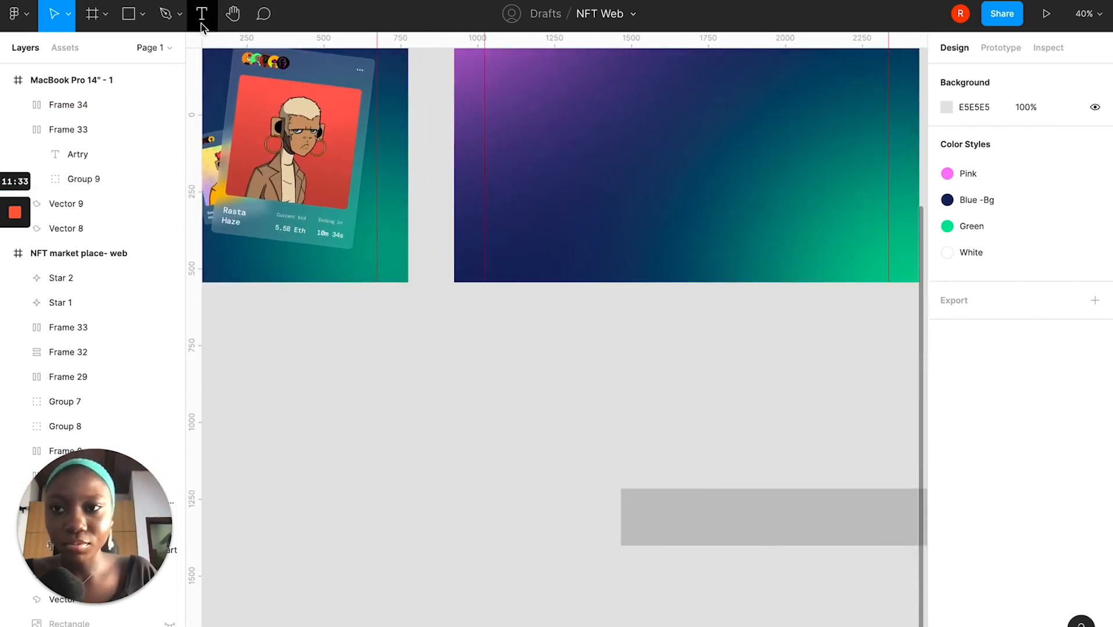
pyautogui.click(201, 14)
pyautogui.click(592, 436)
pyautogui.scroll(5, 593, 442)
pyautogui.scroll(-2, 595, 443)
pyautogui.scroll(-3, 581, 453)
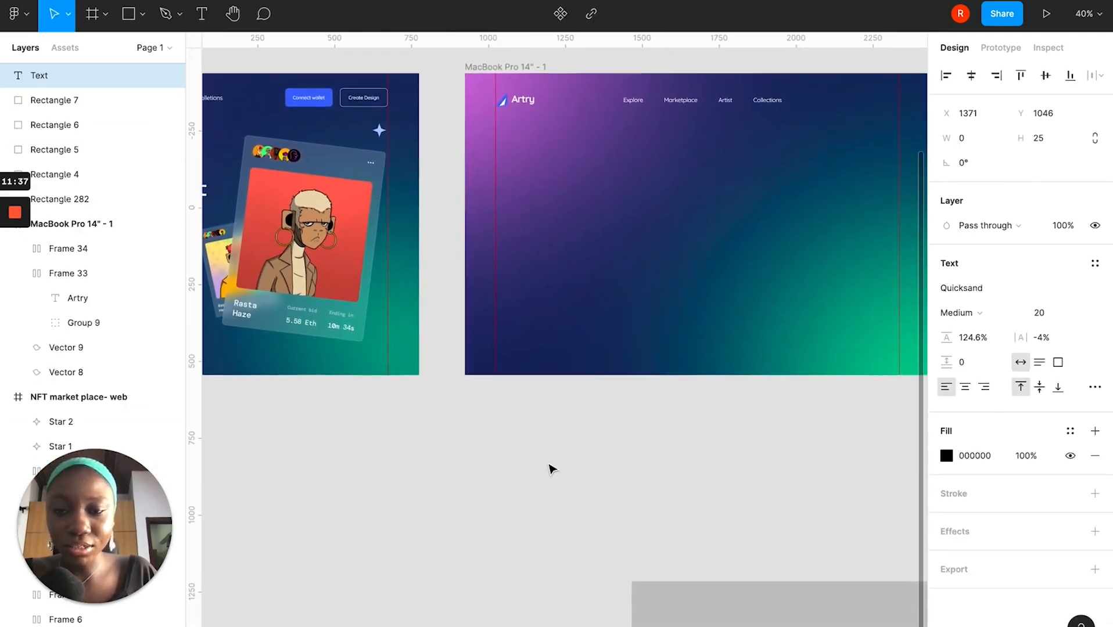
pyautogui.scroll(5, 612, 509)
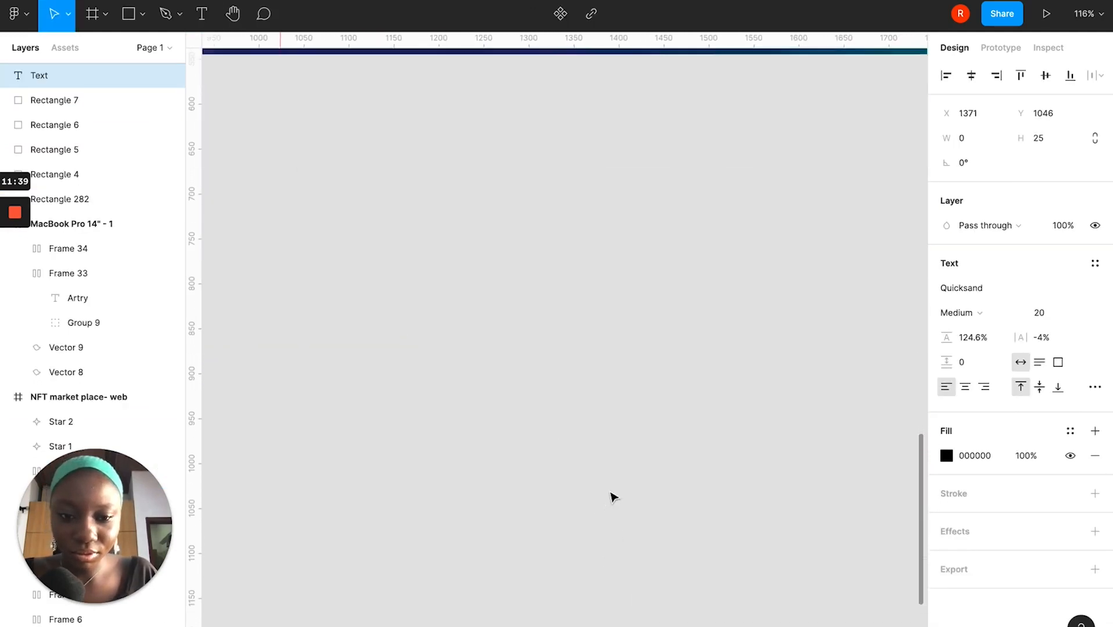
pyautogui.write('Coon')
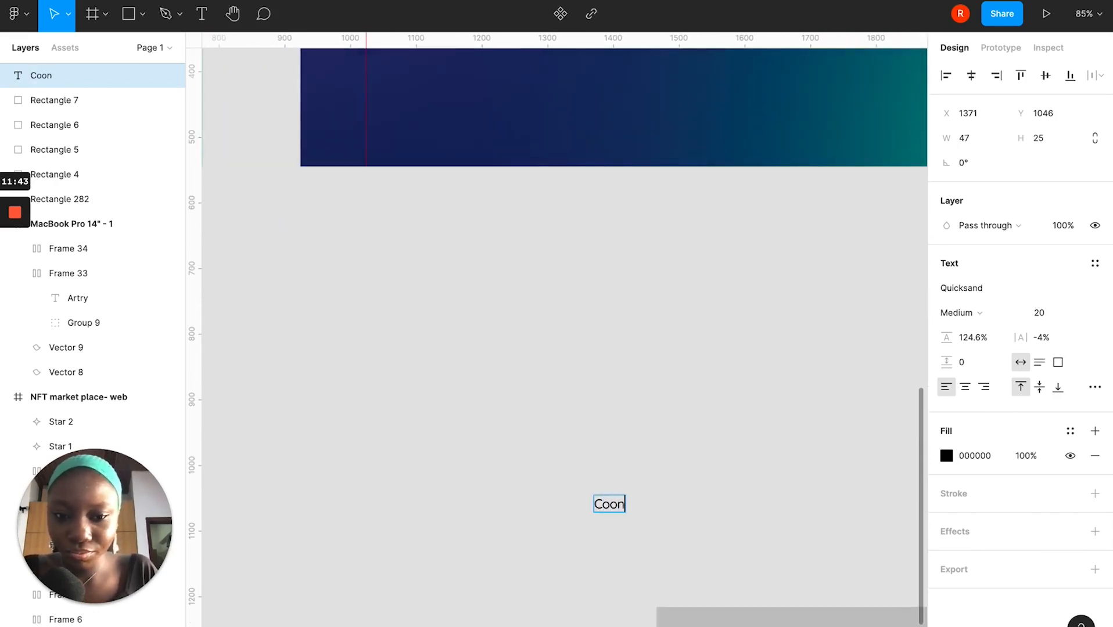
pyautogui.write('e')
pyautogui.press('BackSpace')
pyautogui.press('BackSpace')
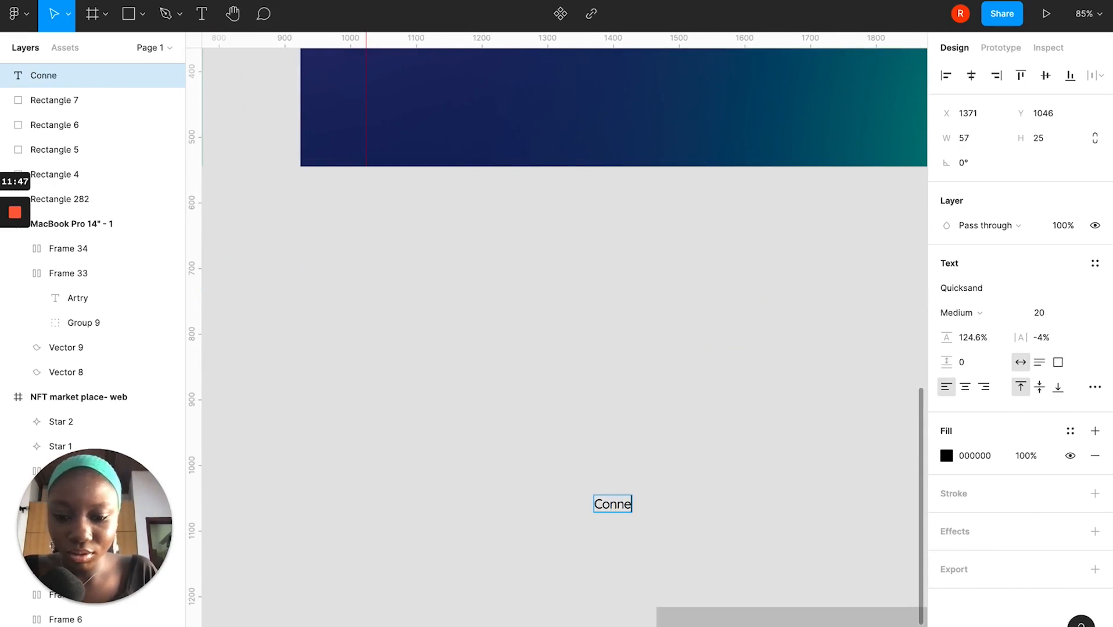
pyautogui.write('to ')
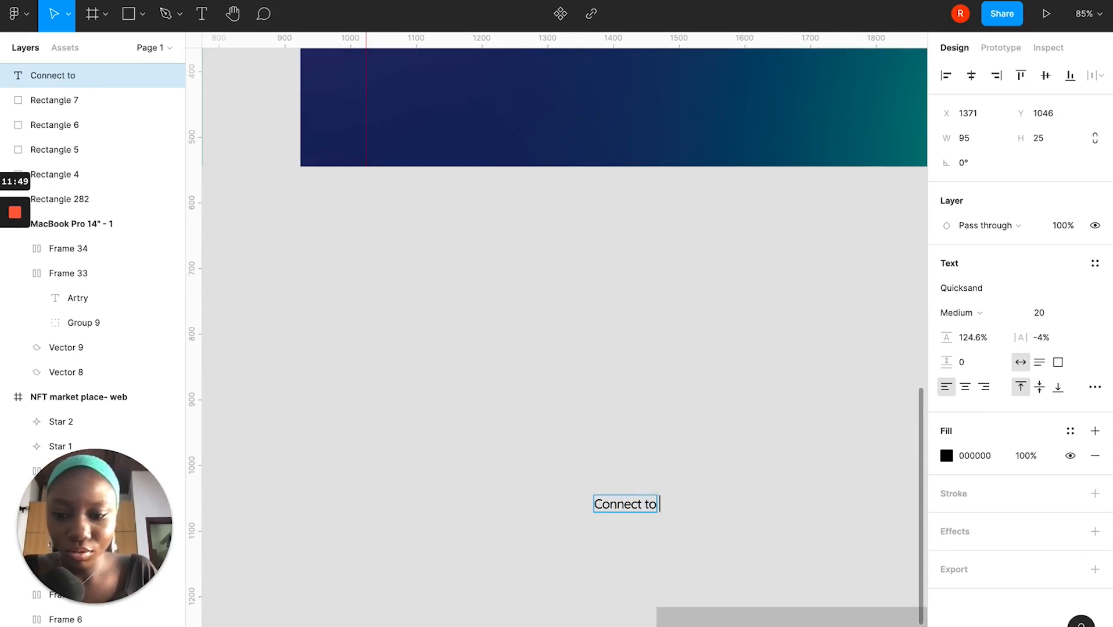
pyautogui.write('wallet')
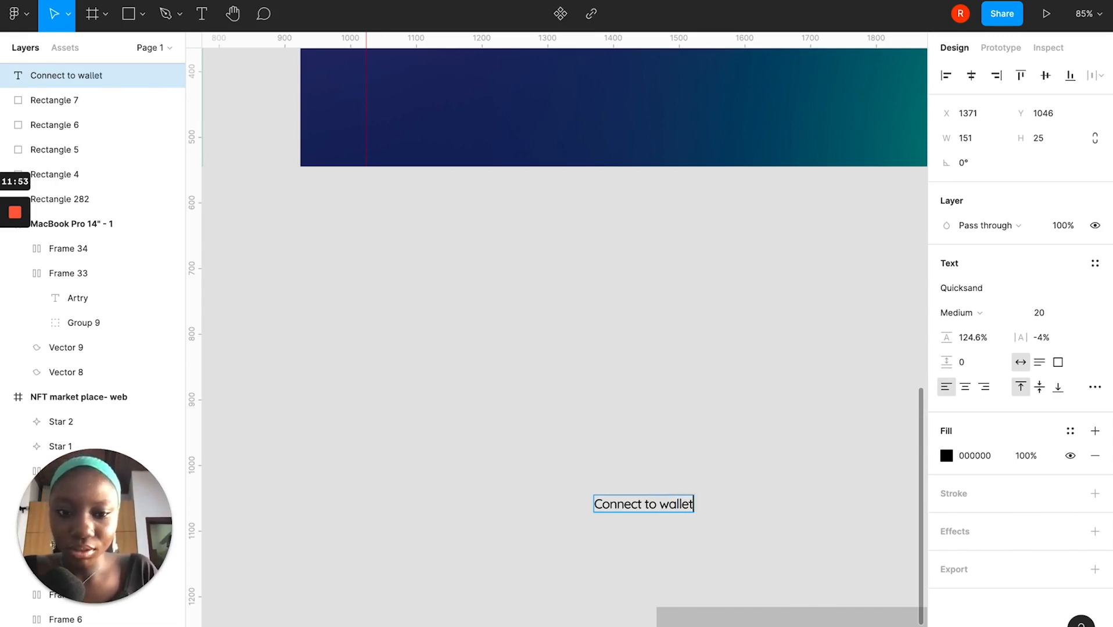
pyautogui.press('Escape')
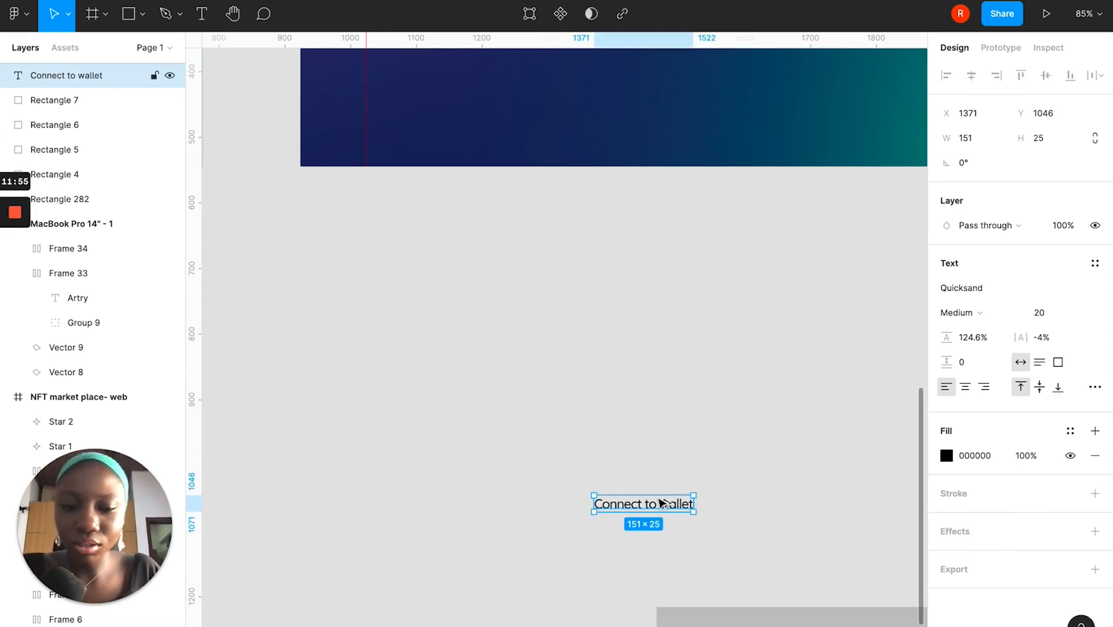
# Duplicate the "Connect to wallet" text just above the original and shorten the copy to "Connect wallet".
pyautogui.moveTo(662, 503); pyautogui.dragTo(701, 452)
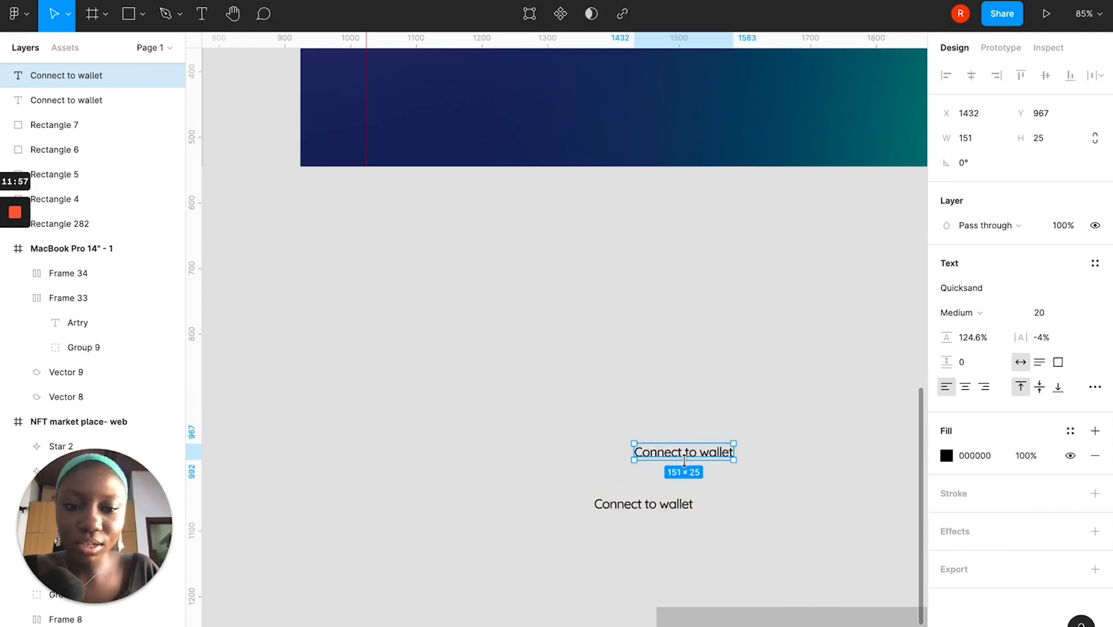
pyautogui.doubleClick(693, 462)
pyautogui.click(689, 453)
pyautogui.press('BackSpace')
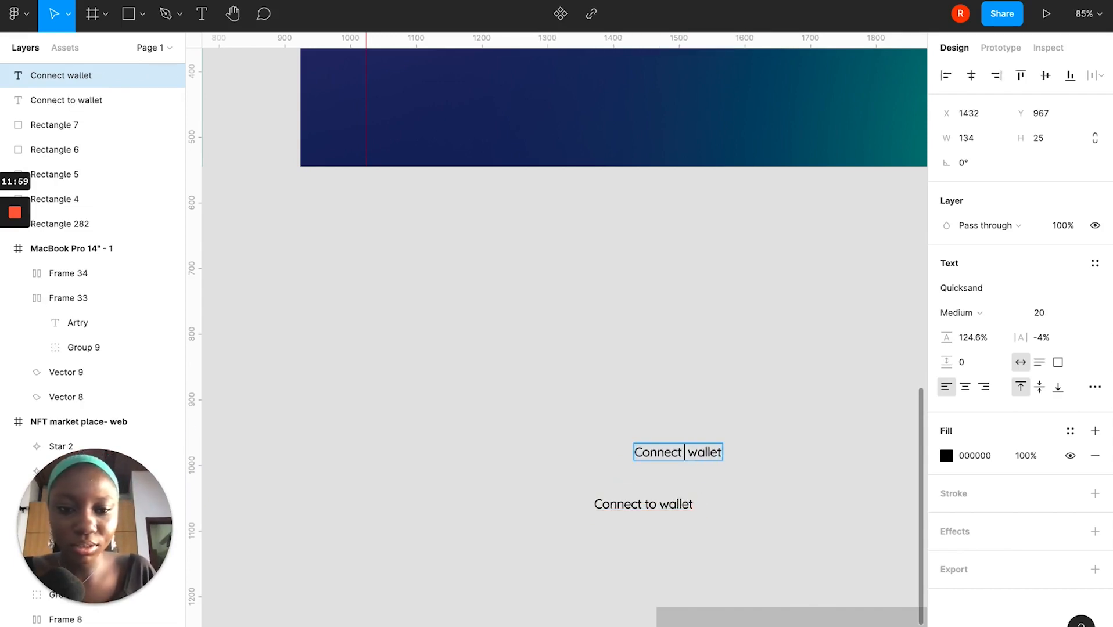
# Replace the wording of the original "Connect to wallet" text with "Create design".
pyautogui.doubleClick(639, 505)
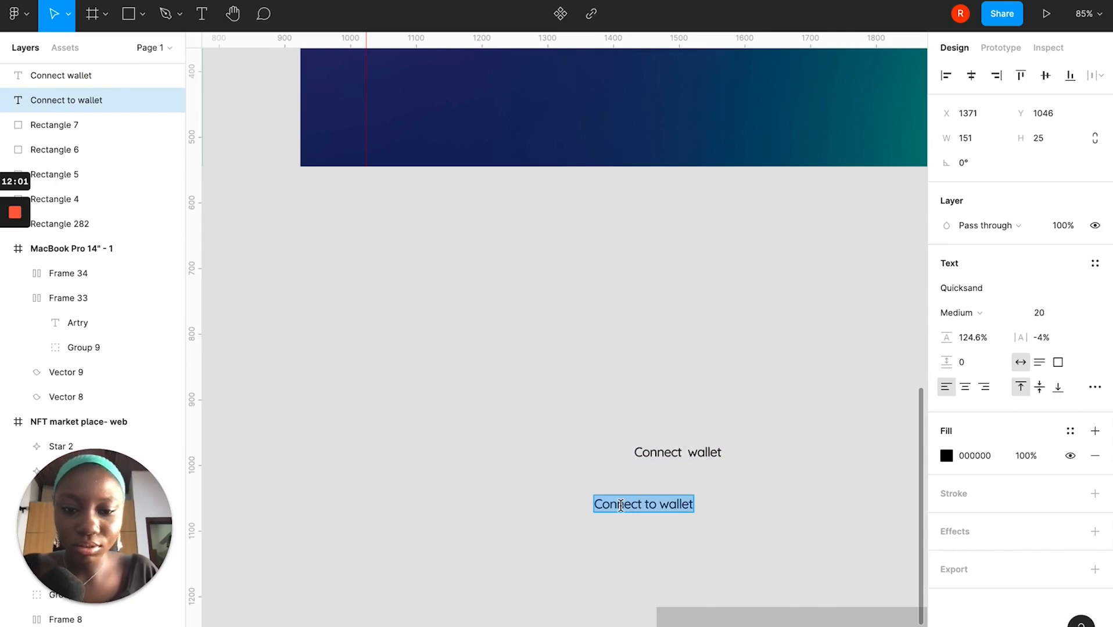
pyautogui.write('Create')
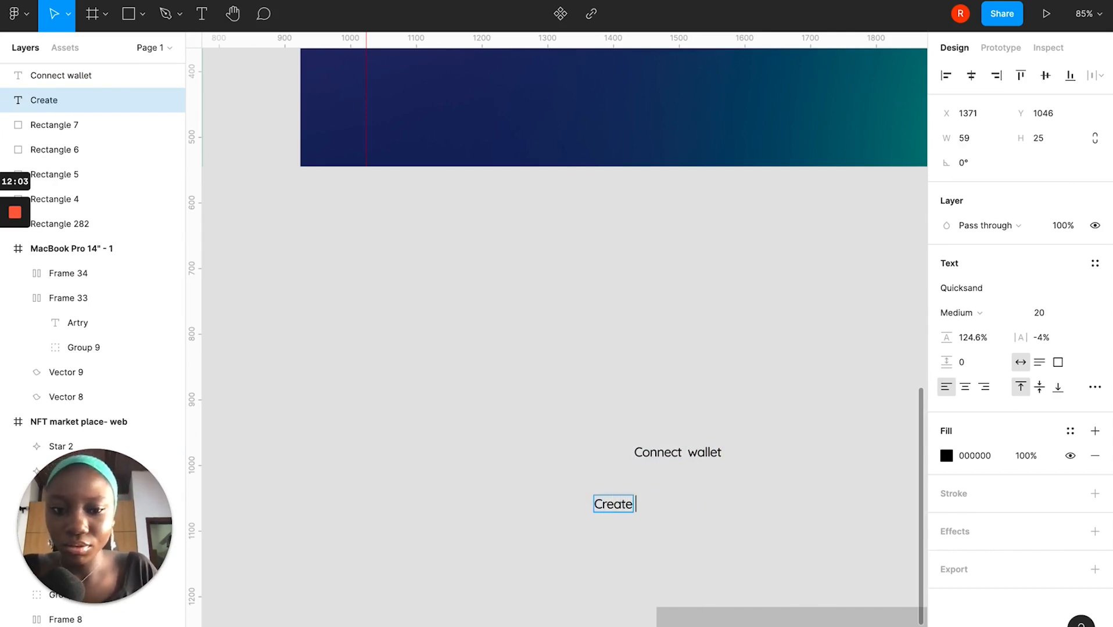
pyautogui.write(' design')
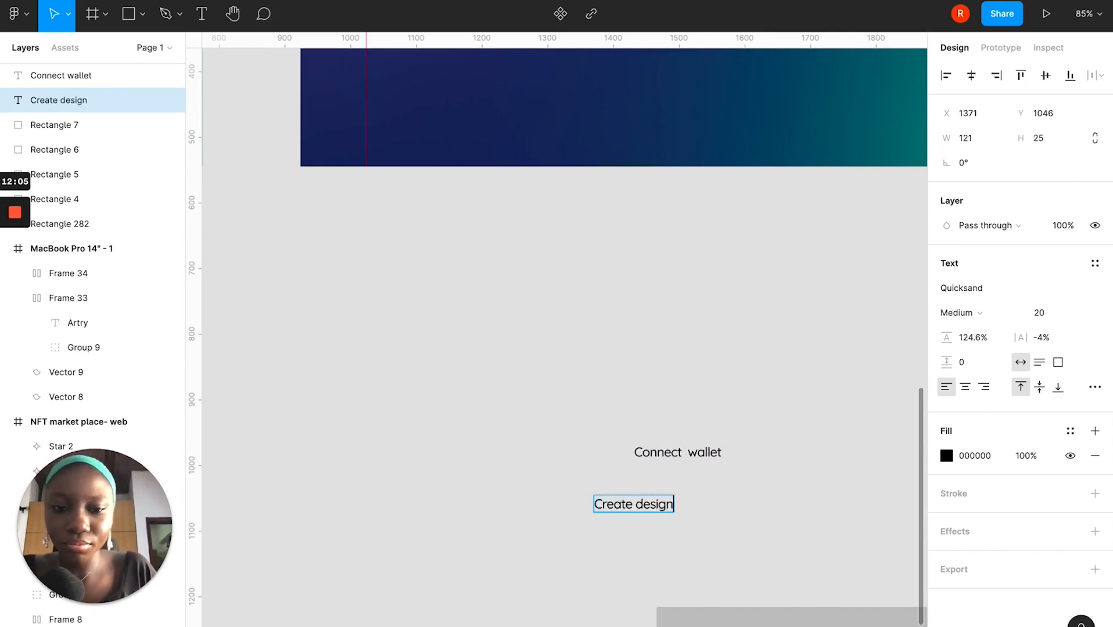
pyautogui.press('Escape')
# Move the "Connect wallet" text up to X 1371, Y 903, left-aligned with the "Create design" text.
pyautogui.click(679, 452)
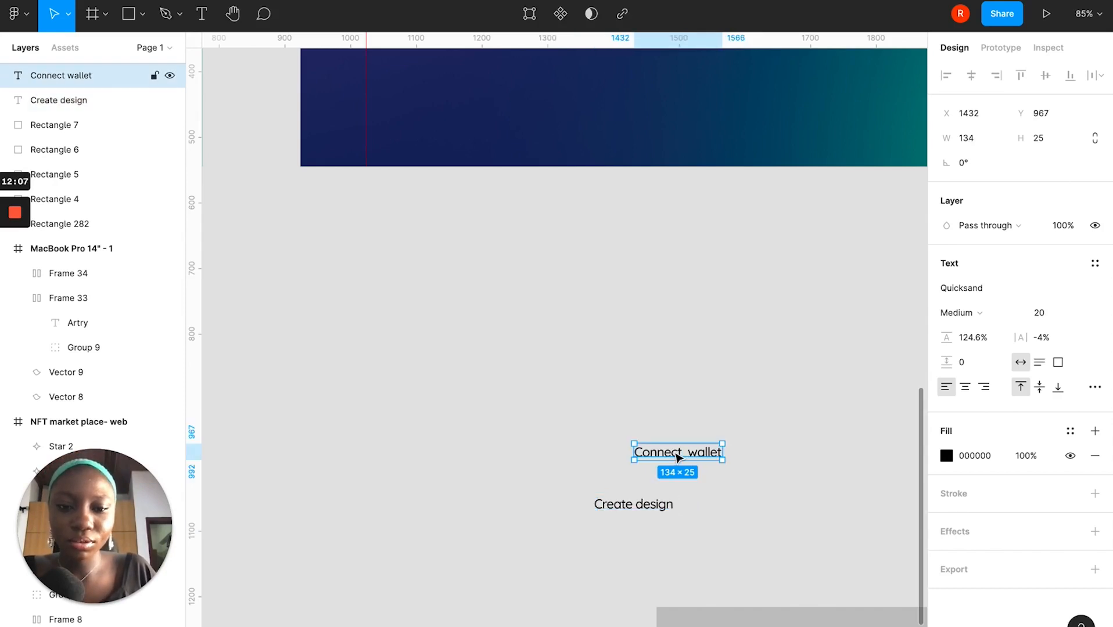
pyautogui.scroll(-5, 678, 458)
pyautogui.scroll(3, 677, 457)
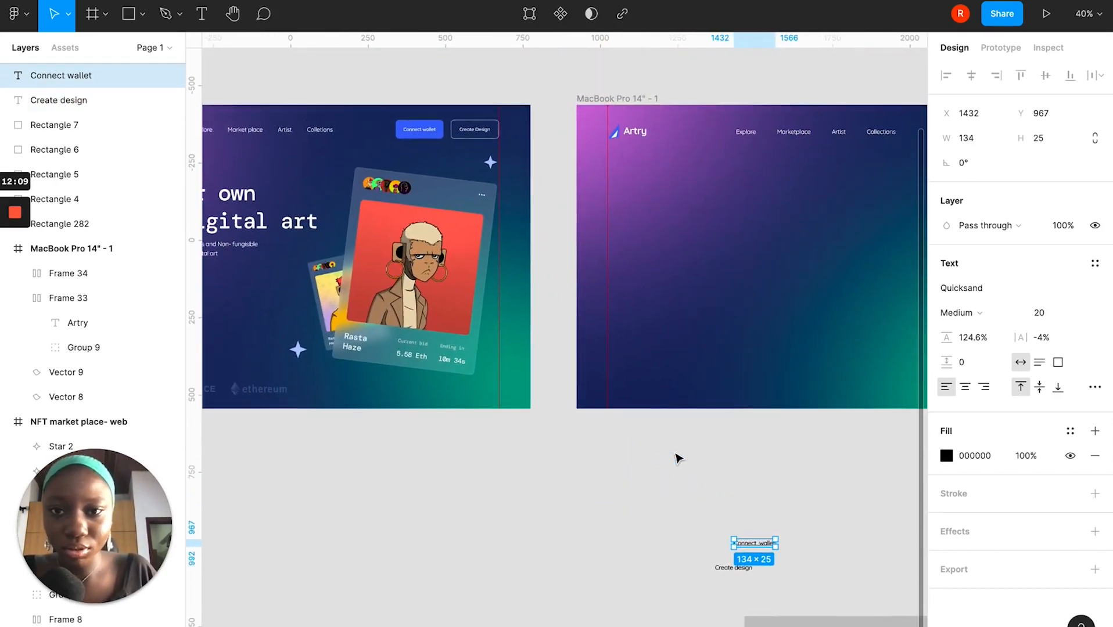
pyautogui.scroll(-4, 677, 458)
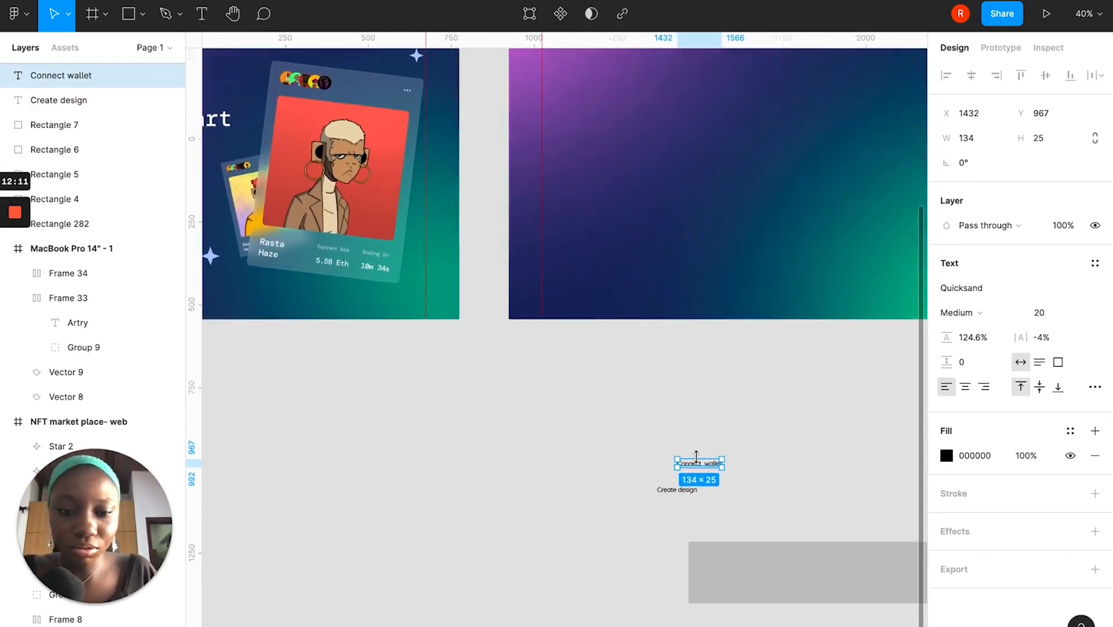
pyautogui.scroll(5, 696, 457)
pyautogui.moveTo(699, 472); pyautogui.dragTo(661, 438)
pyautogui.scroll(1, 661, 438)
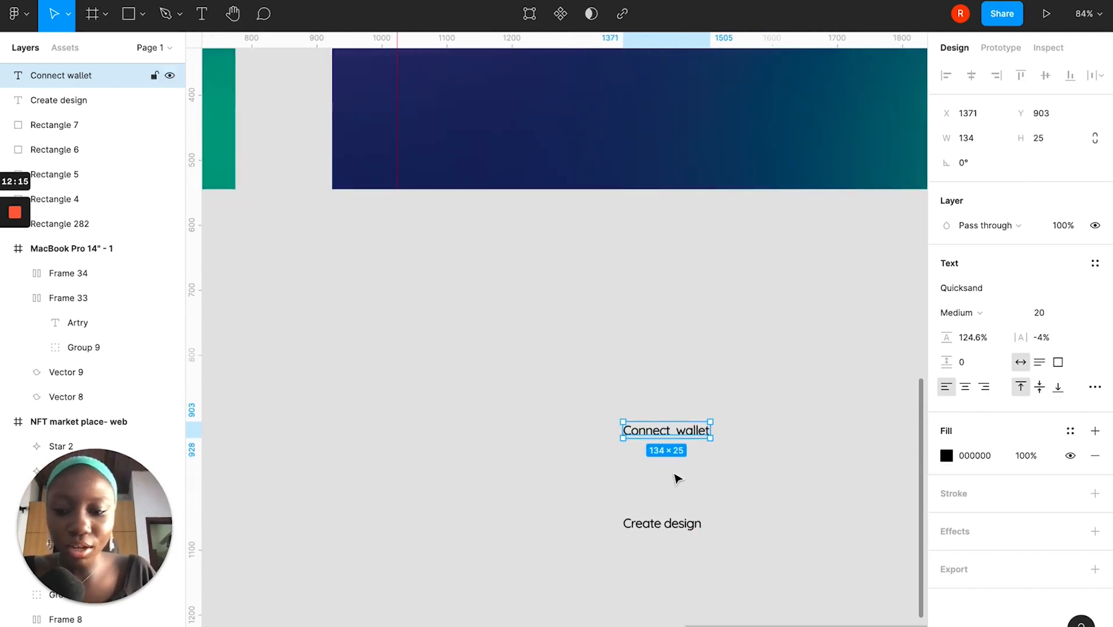
pyautogui.click(675, 477)
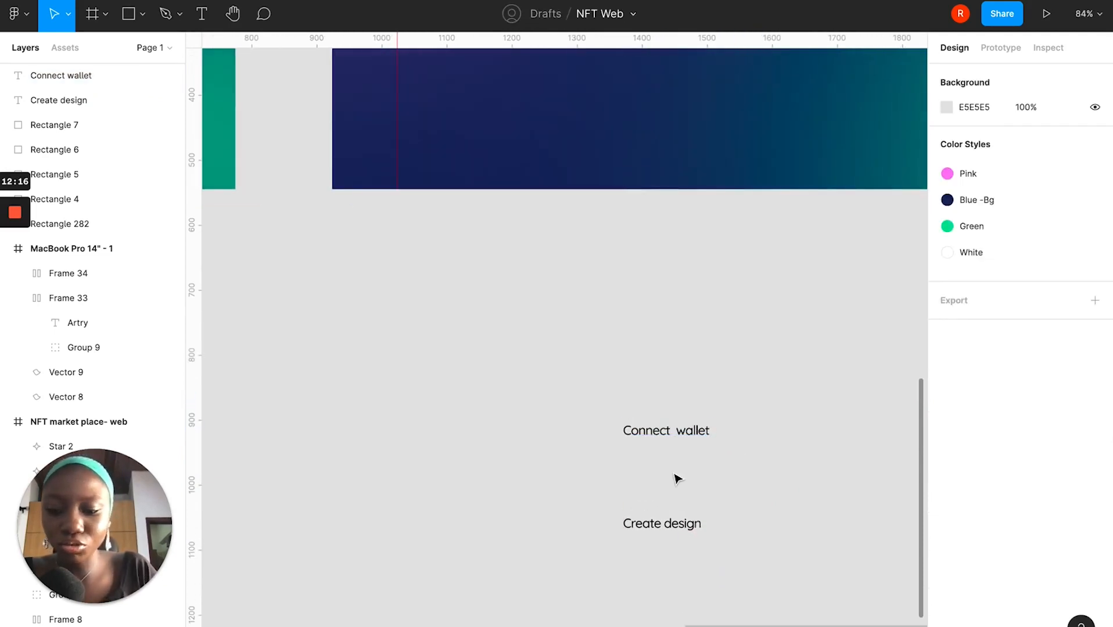
# Wrap the "Connect wallet" text in an auto layout frame and give the frame an FFFFFF fill.
pyautogui.click(672, 432)
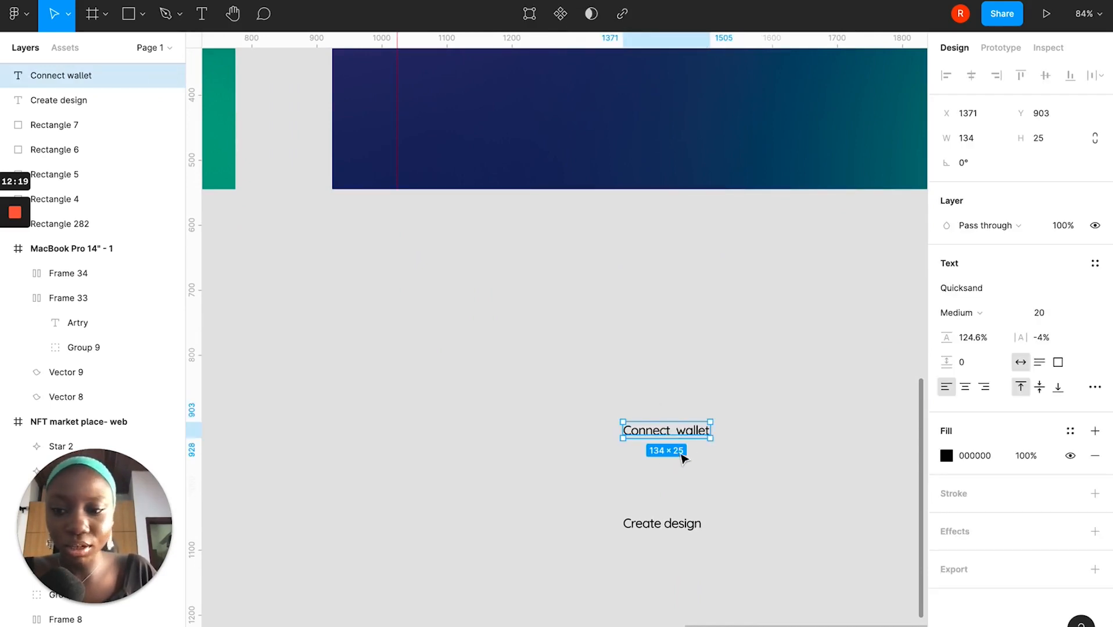
pyautogui.click(698, 457)
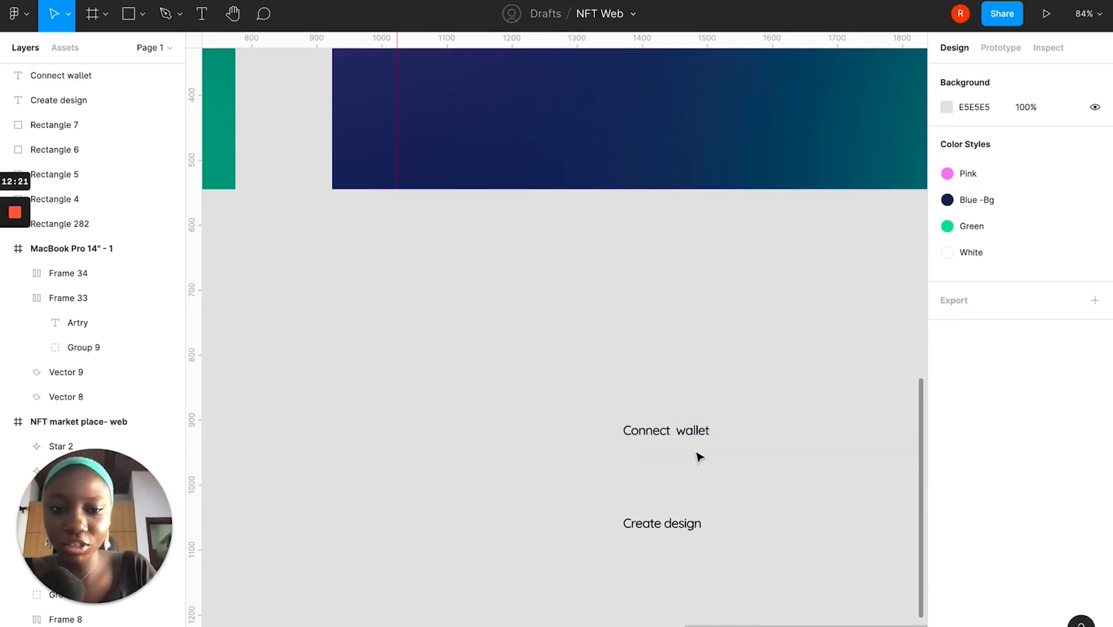
pyautogui.click(669, 436)
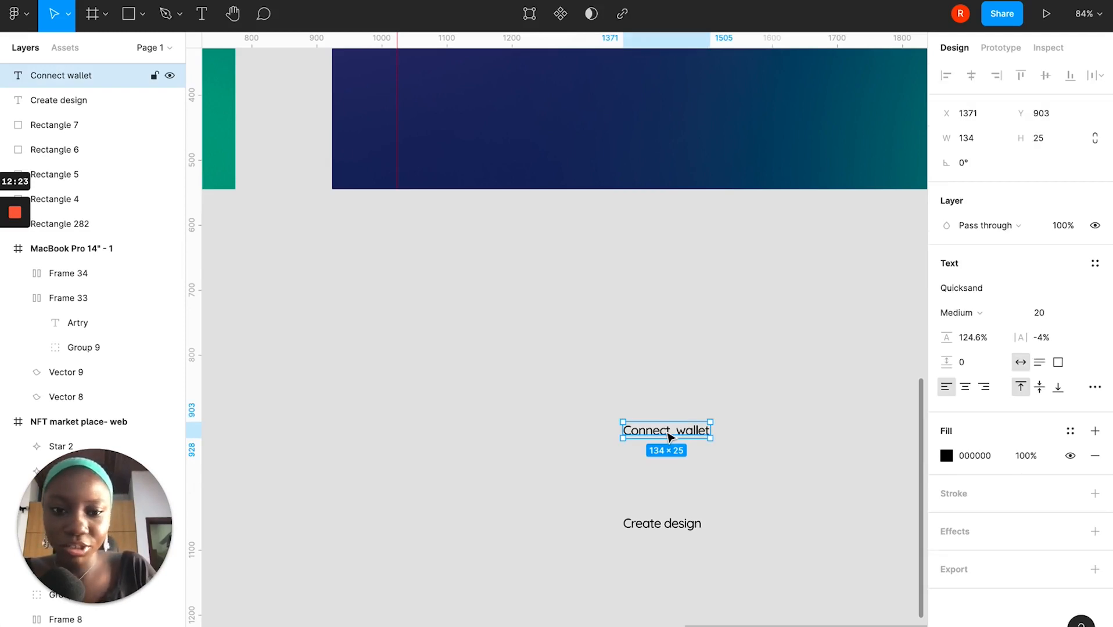
pyautogui.hotkey('shift', 'a')
pyautogui.scroll(3, 648, 407)
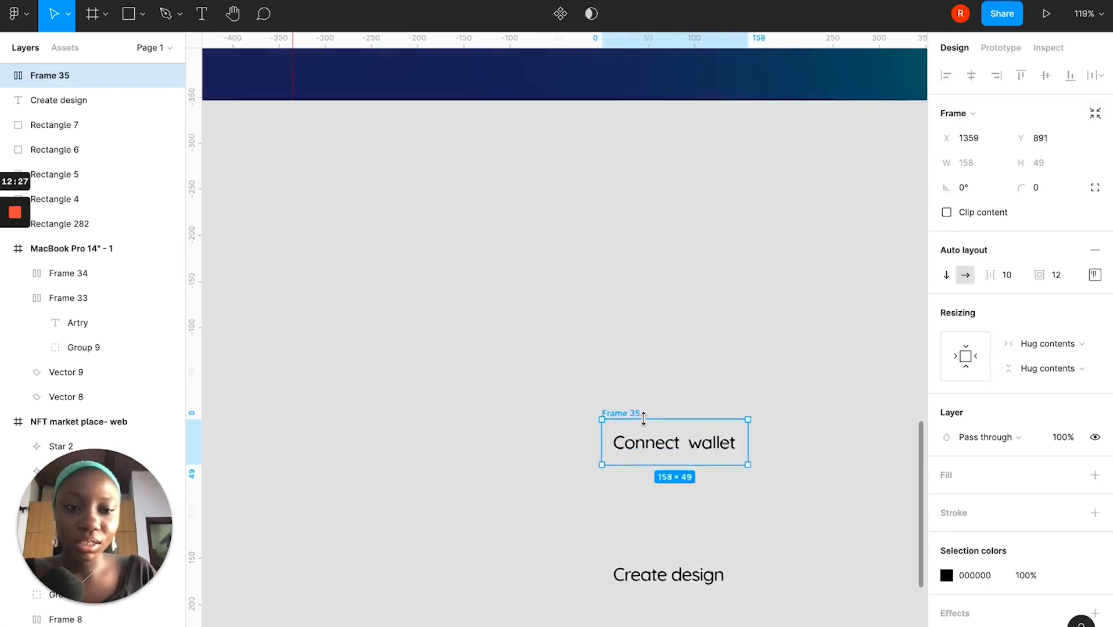
pyautogui.scroll(-3, 644, 418)
pyautogui.hscroll(3, 644, 419)
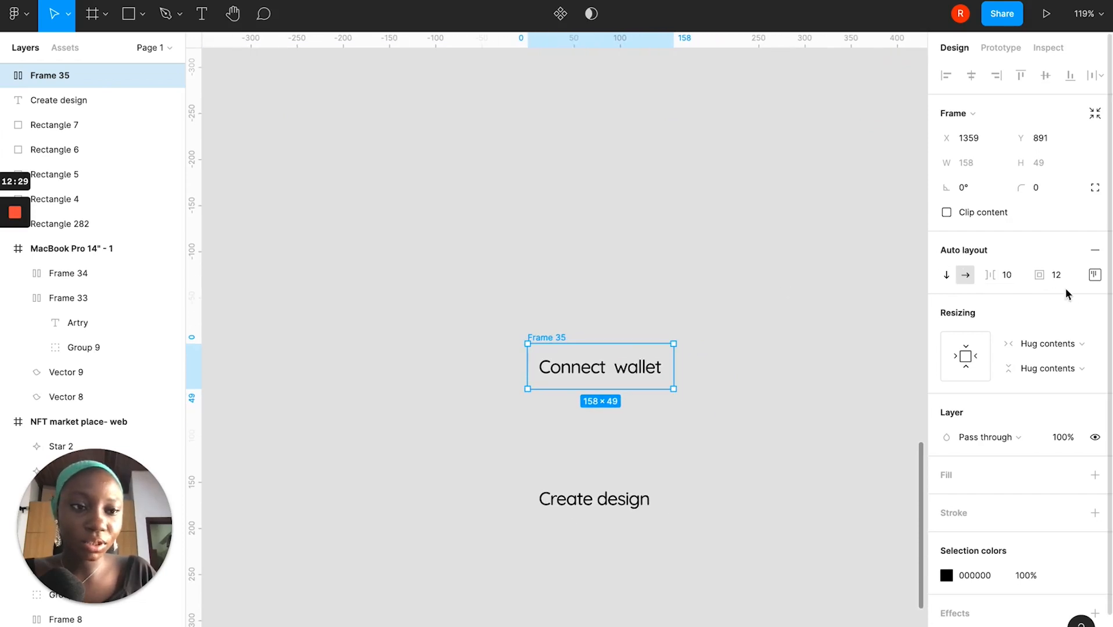
pyautogui.click(1095, 475)
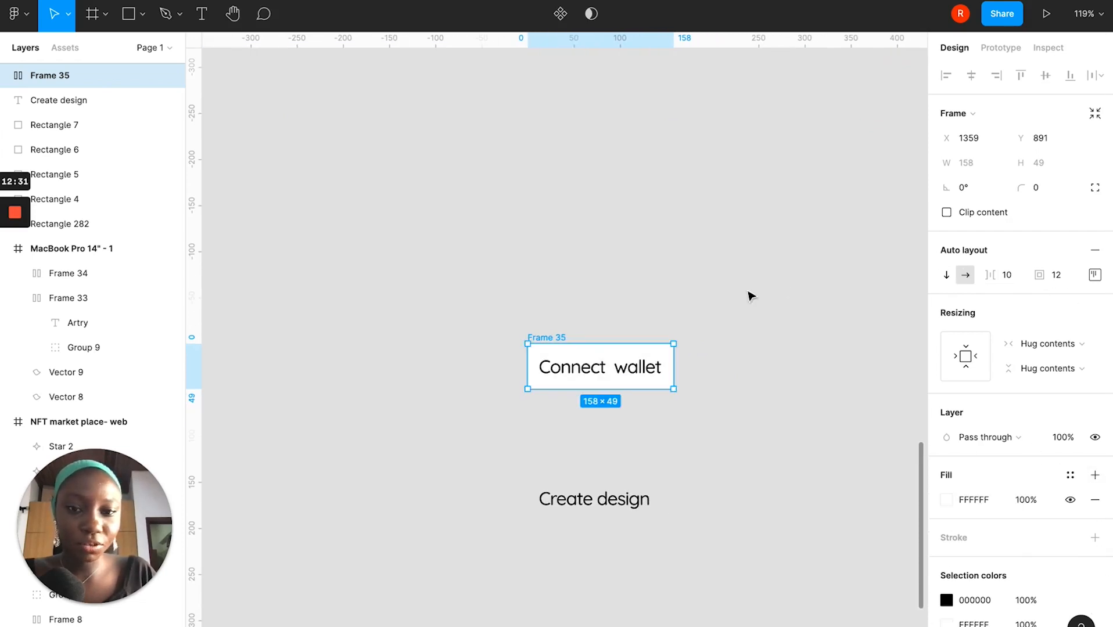
pyautogui.hscroll(1, 636, 325)
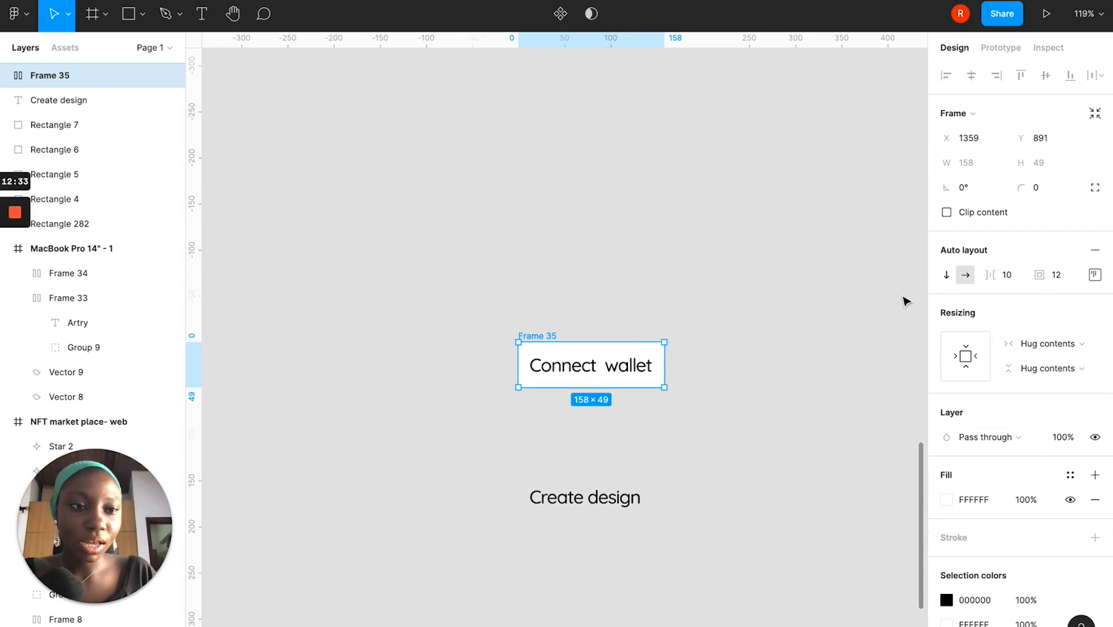
# Set the font size of the "Connect wallet" button label to 16.
pyautogui.click(614, 367)
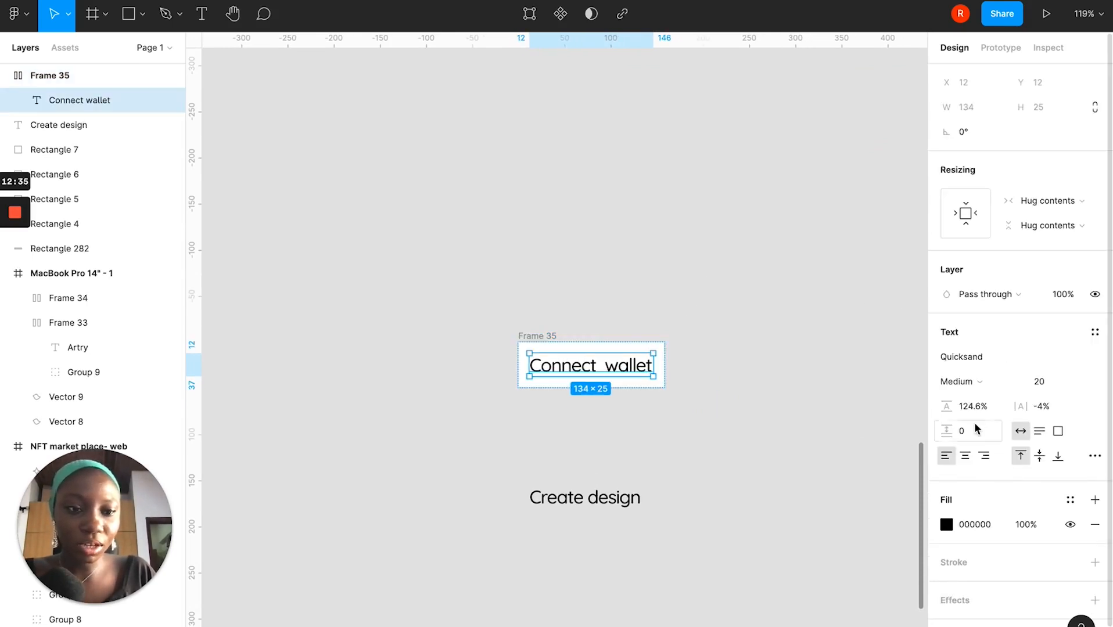
pyautogui.click(1043, 388)
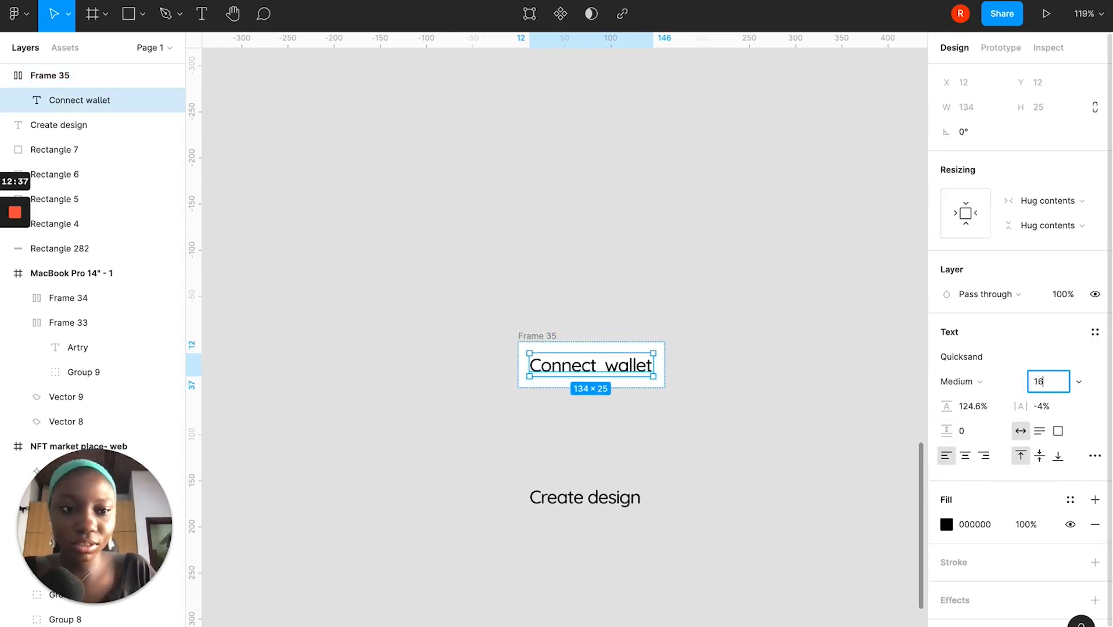
pyautogui.press('Return')
pyautogui.click(649, 398)
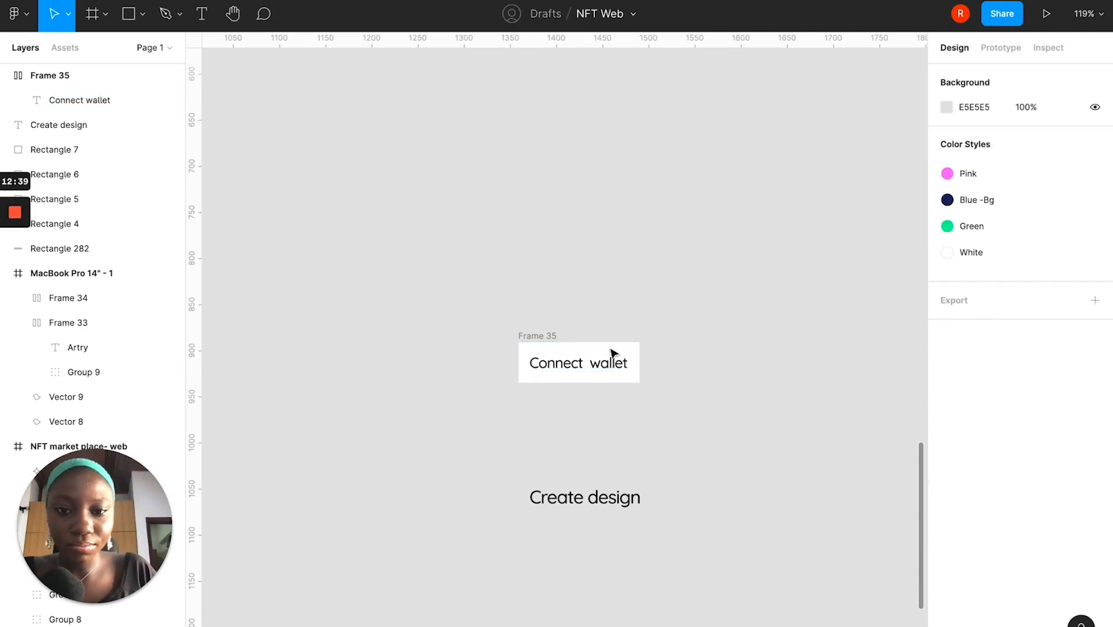
# Increase the auto layout padding of the "Connect wallet" button to 20.
pyautogui.click(541, 342)
pyautogui.moveTo(1040, 276); pyautogui.dragTo(1054, 283)
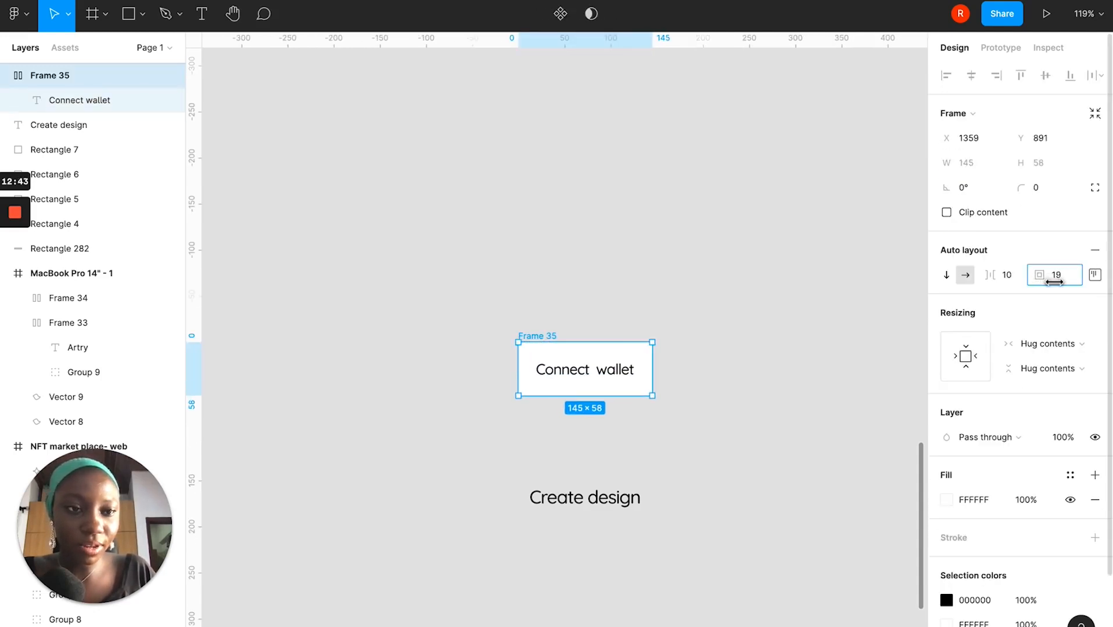
pyautogui.click(770, 385)
# Set the corner radius of the "Connect wallet" button frame to 10.
pyautogui.click(552, 335)
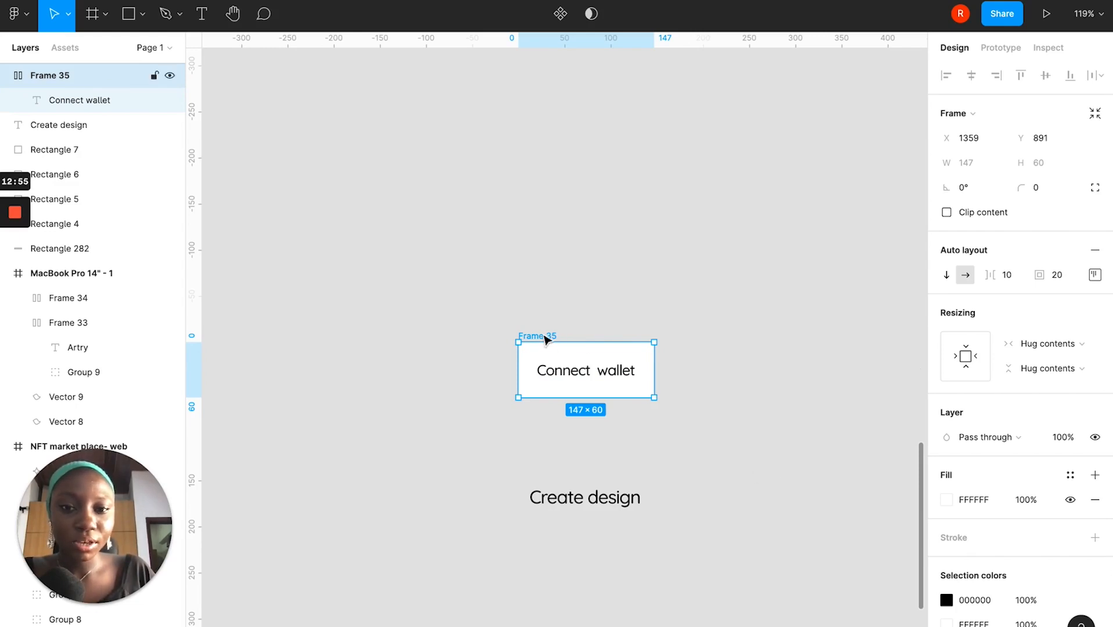
pyautogui.click(1039, 187)
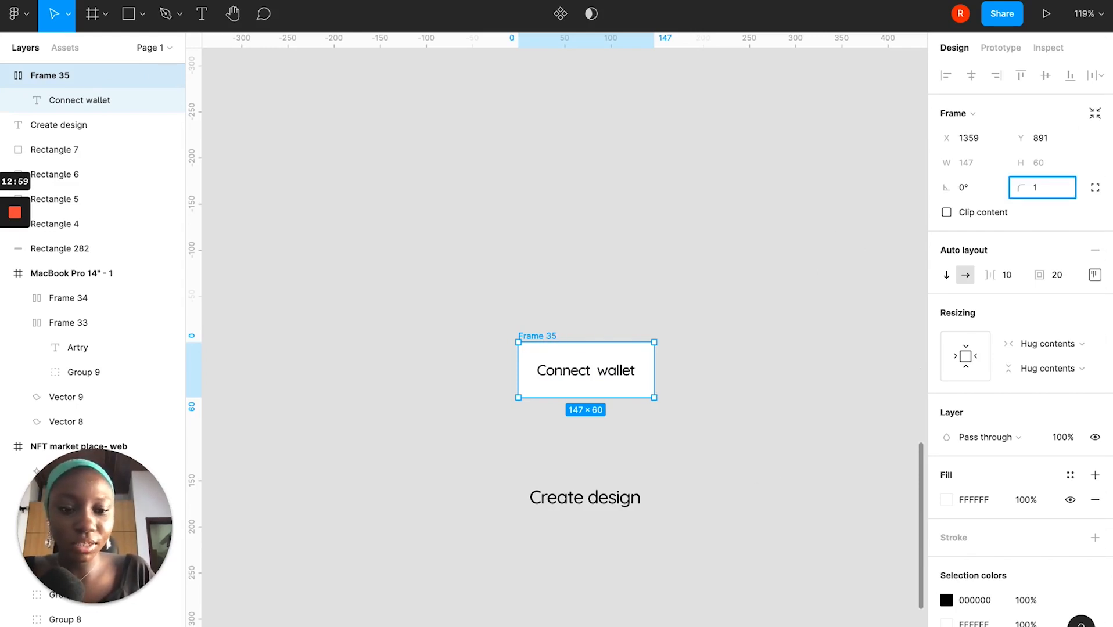
pyautogui.press('Return')
pyautogui.click(739, 387)
# Widen the "Connect wallet" button frame to 169 and center its label with the auto layout alignment.
pyautogui.click(543, 337)
pyautogui.moveTo(654, 360); pyautogui.dragTo(675, 365)
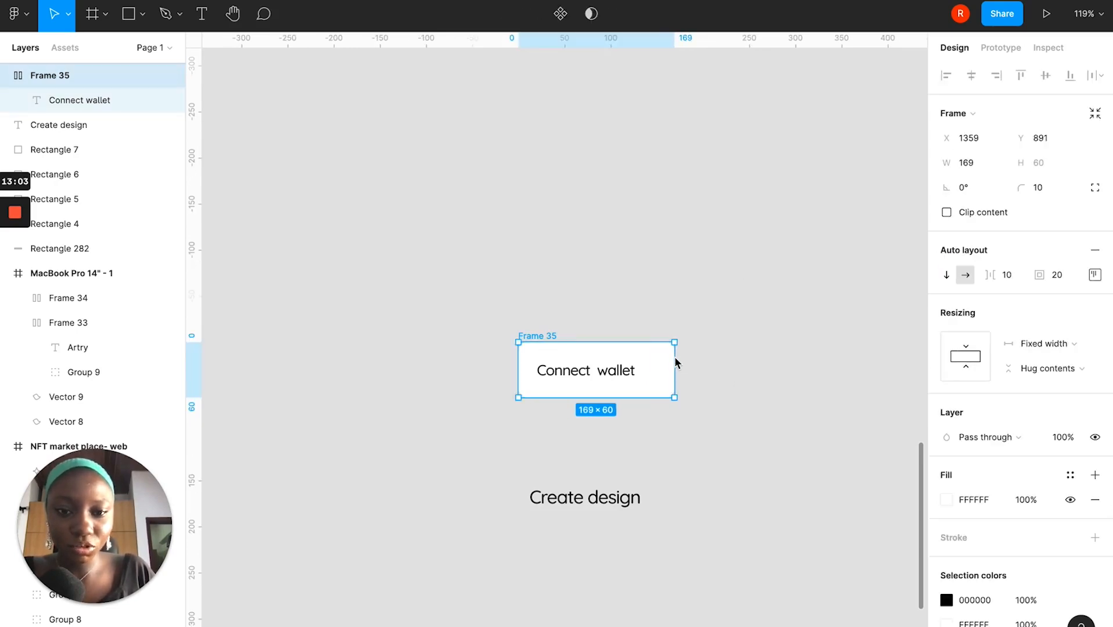
pyautogui.click(1094, 275)
pyautogui.click(1044, 343)
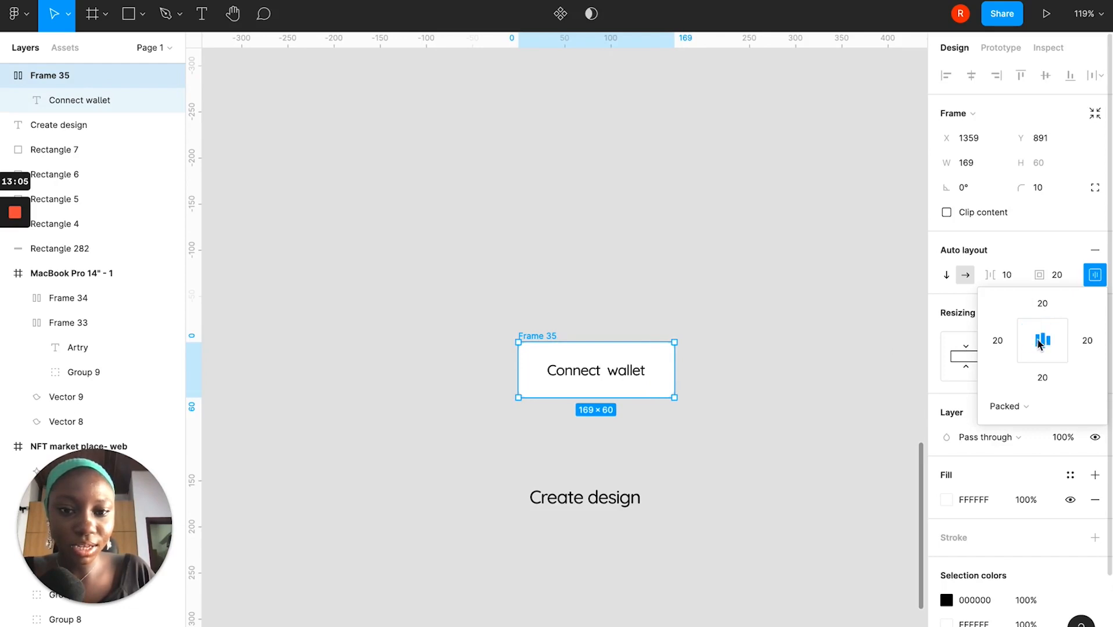
pyautogui.click(827, 372)
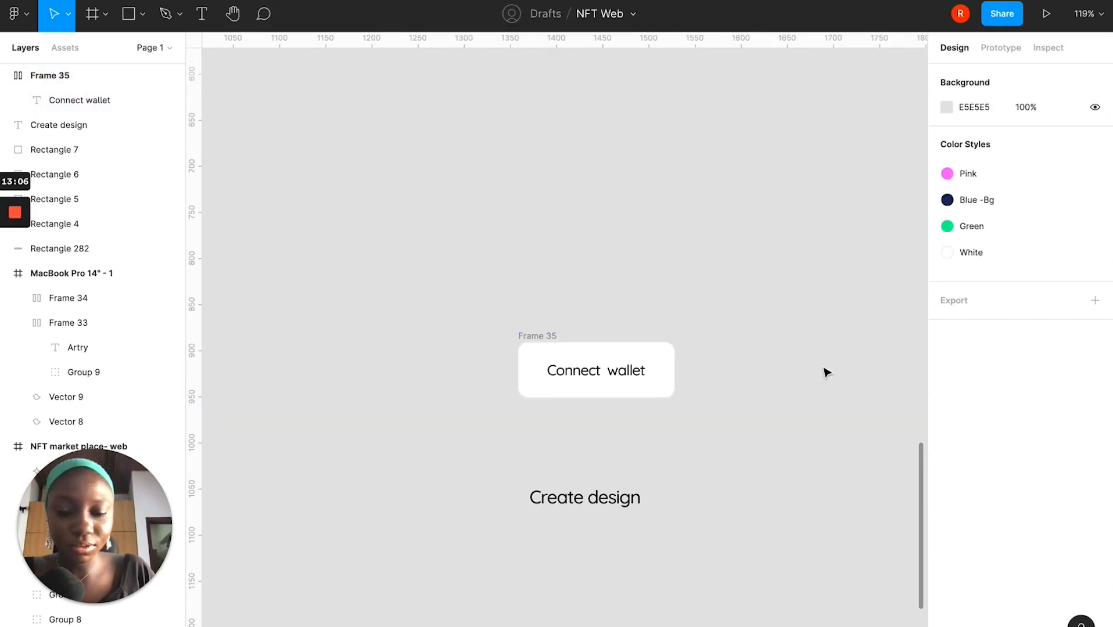
# Duplicate the pink color swatch to the empty spot beside it at the start of the palette row.
pyautogui.click(522, 342)
pyautogui.scroll(-3, 953, 552)
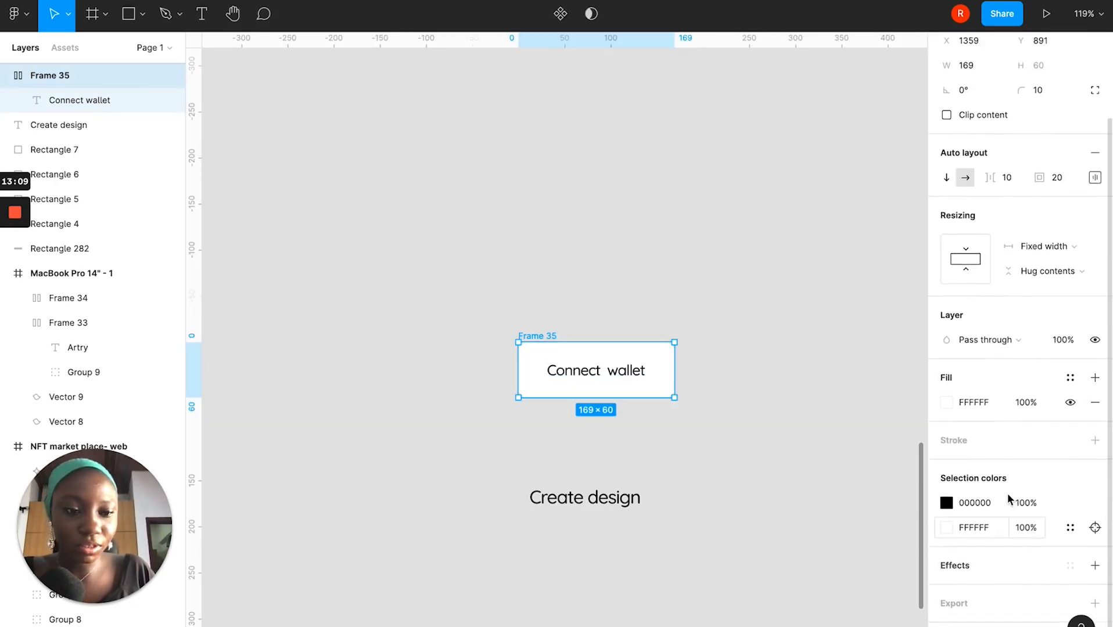
pyautogui.scroll(-10, 834, 399)
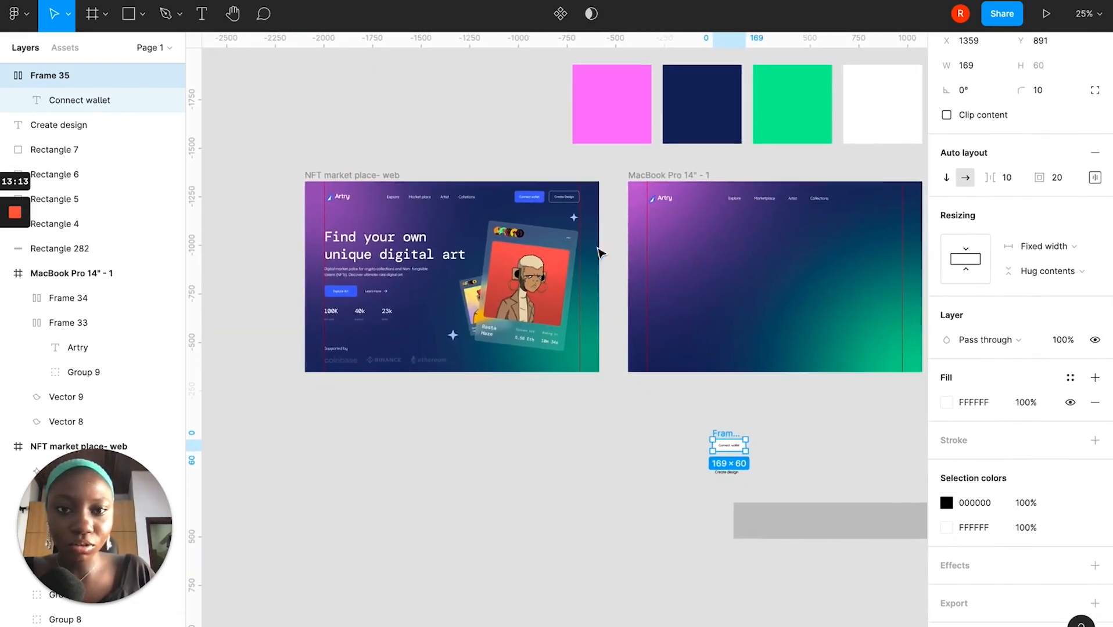
pyautogui.hscroll(3, 599, 248)
pyautogui.scroll(1, 599, 248)
pyautogui.click(422, 185)
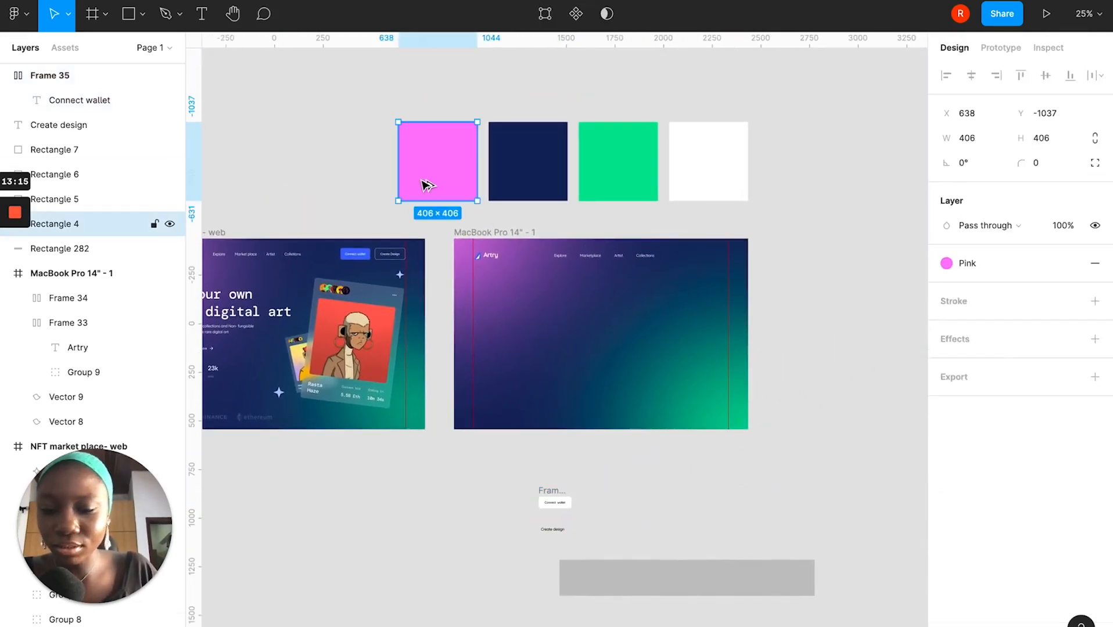
pyautogui.keyDown('alt'); pyautogui.moveTo(422, 185); pyautogui.dragTo(321, 181); pyautogui.keyUp('alt')
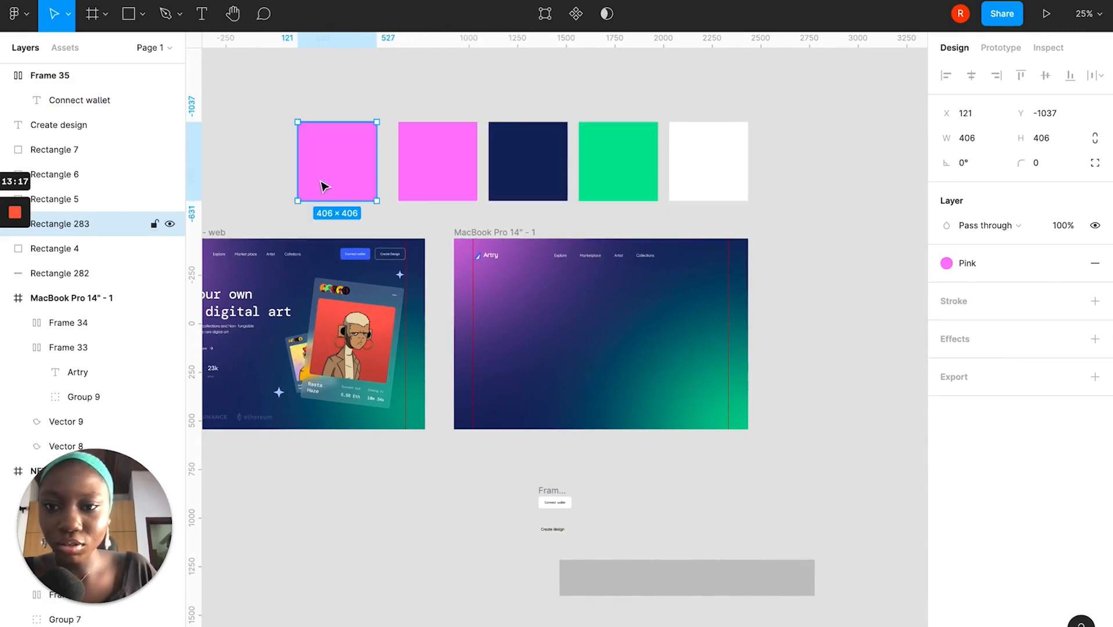
# Recolor the duplicated swatch with the blue of the reference "Connect wallet" button and save it as color style "Blue".
pyautogui.click(362, 253)
pyautogui.click(1070, 264)
pyautogui.click(1089, 291)
pyautogui.write('Blue')
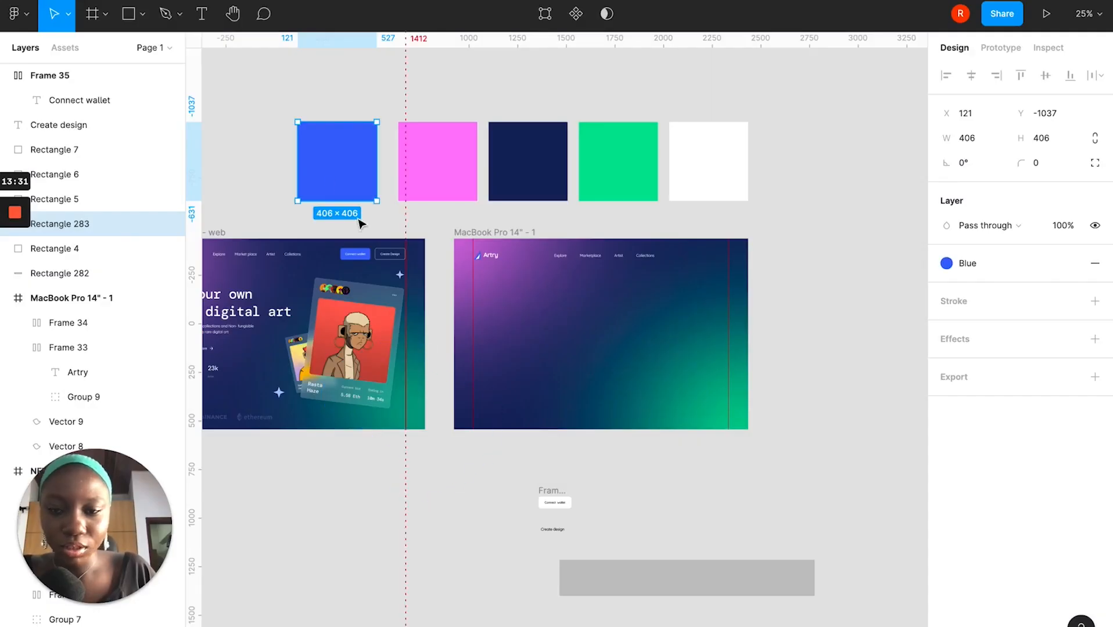
# Apply the Blue color style to the "Connect wallet" button fill and the White style to its label.
pyautogui.click(547, 495)
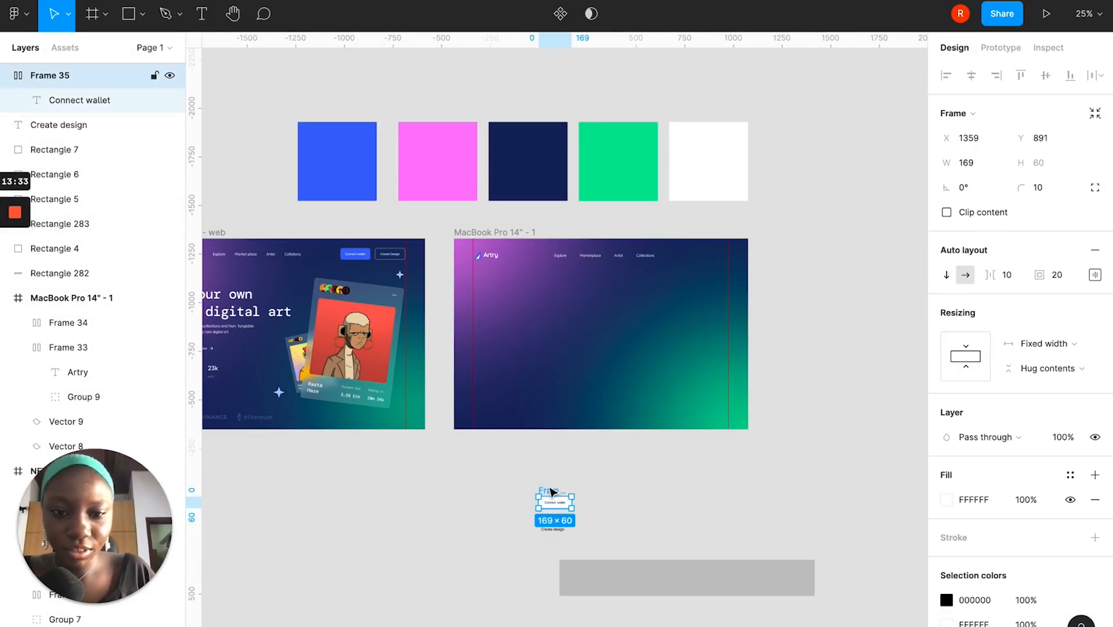
pyautogui.click(1071, 478)
pyautogui.click(961, 539)
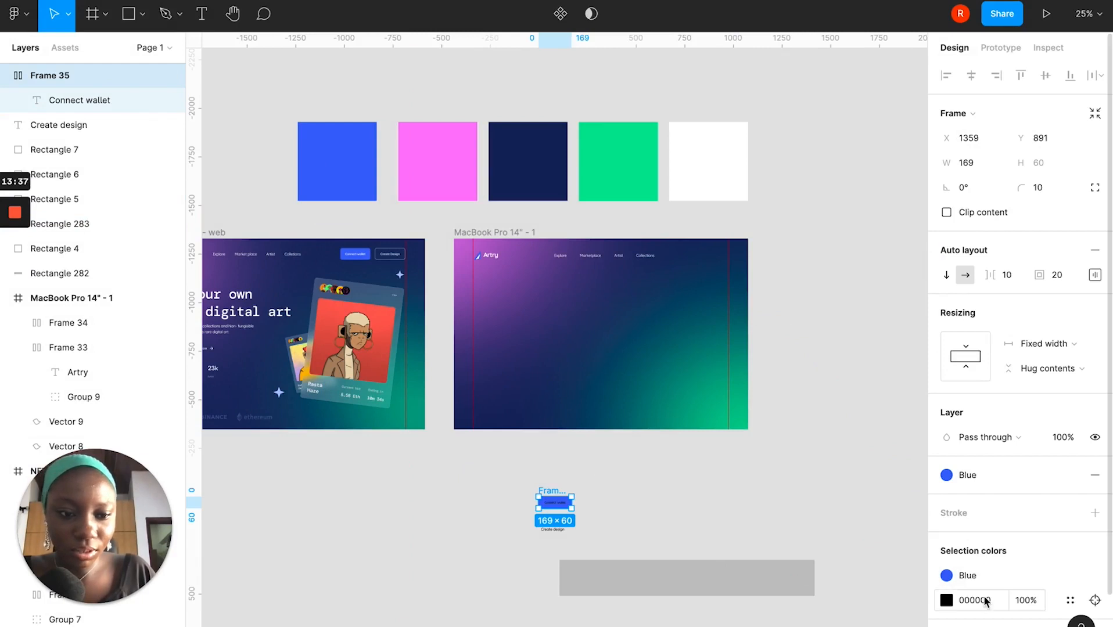
pyautogui.scroll(-3, 987, 581)
pyautogui.click(1071, 528)
pyautogui.click(825, 511)
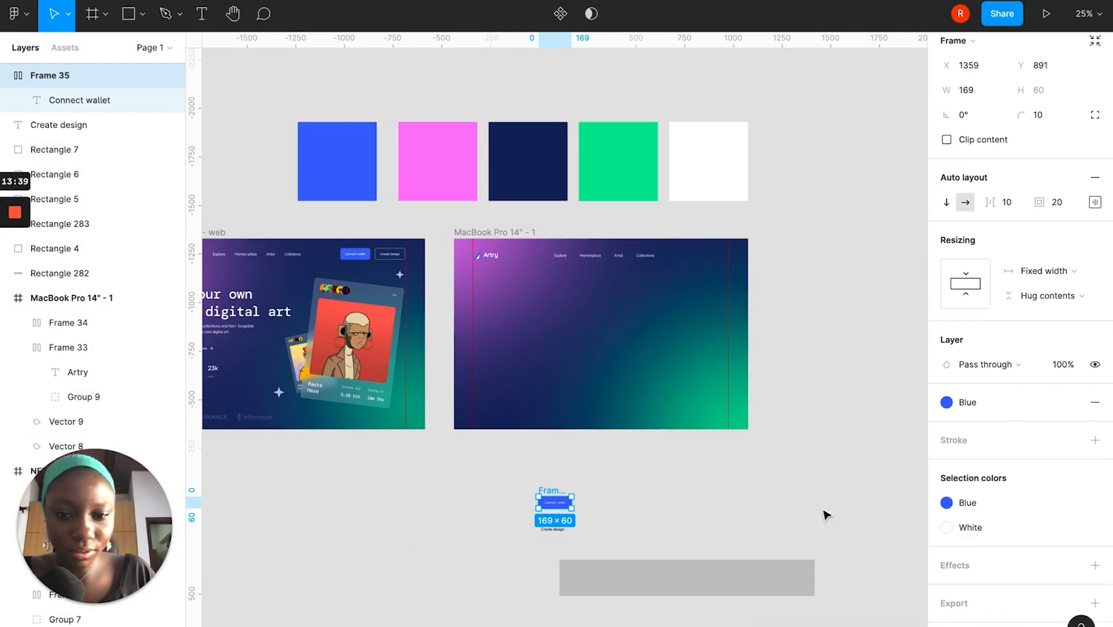
# Duplicate the "Connect wallet" button and rename both button frames "Button".
pyautogui.scroll(5, 550, 495)
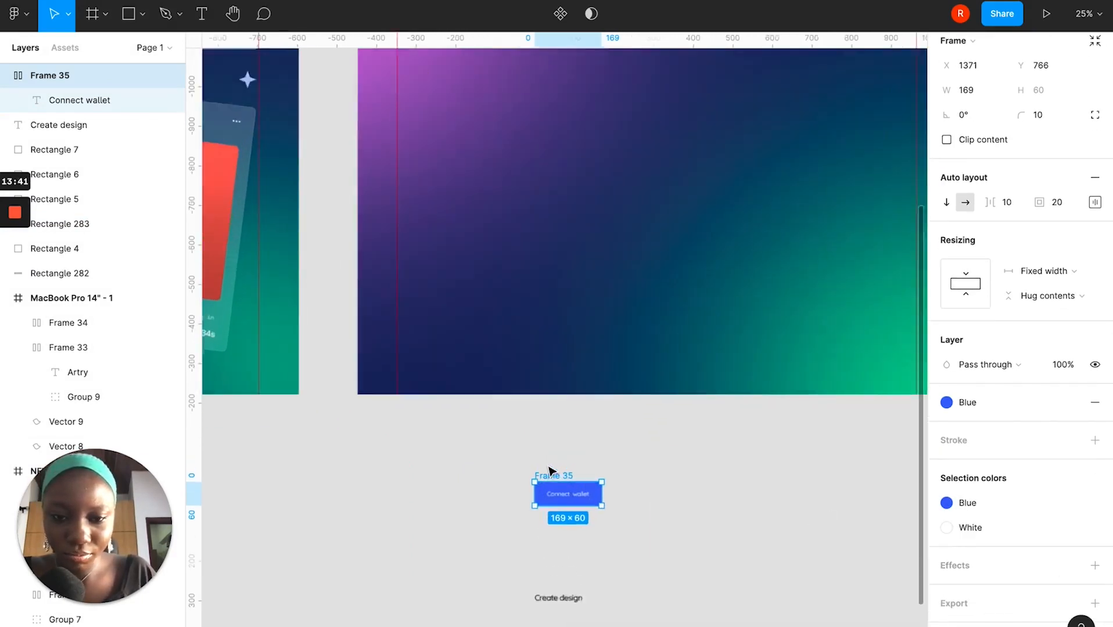
pyautogui.hotkey('ctrl', 'd')
pyautogui.doubleClick(557, 478)
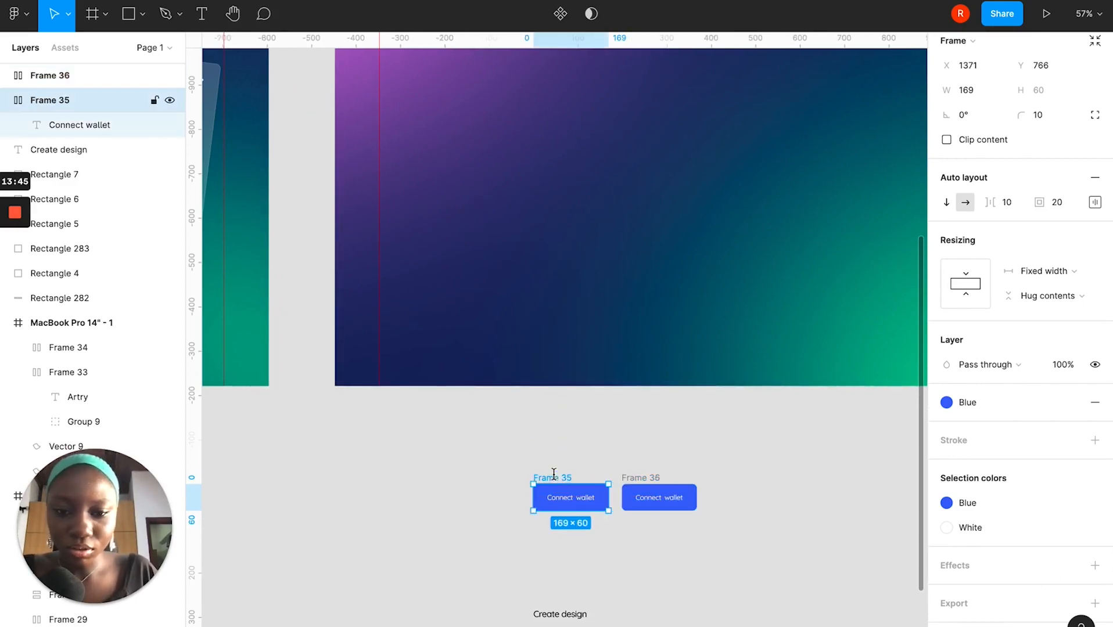
pyautogui.write('Button')
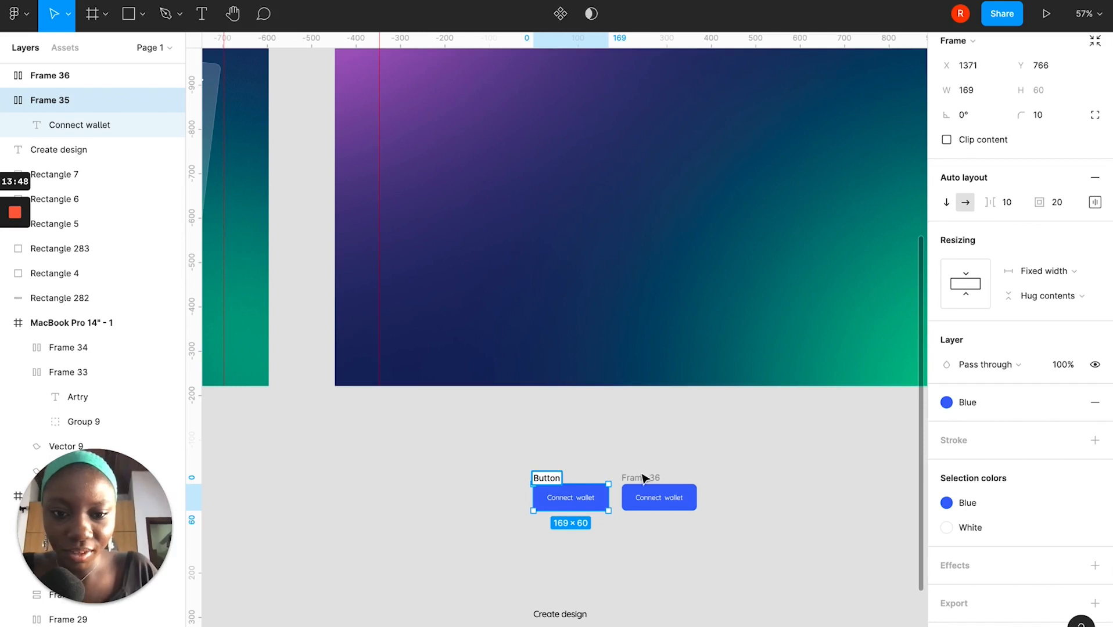
pyautogui.doubleClick(643, 478)
pyautogui.write('B')
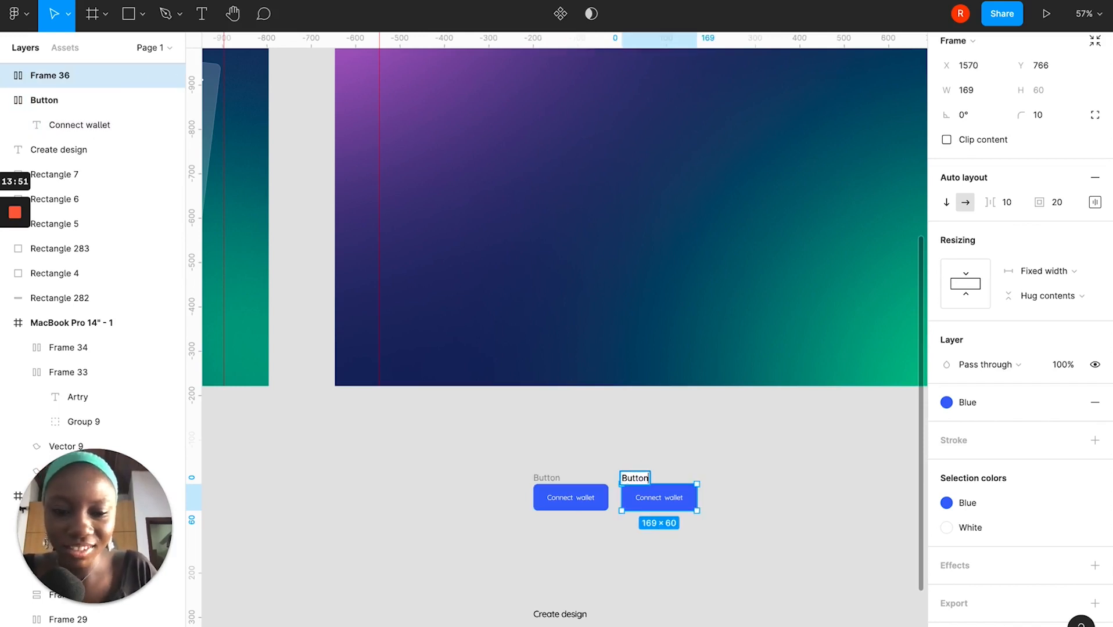
pyautogui.write('utton')
pyautogui.click(752, 511)
# Replace the duplicated button's label with "Create design".
pyautogui.scroll(5, 748, 505)
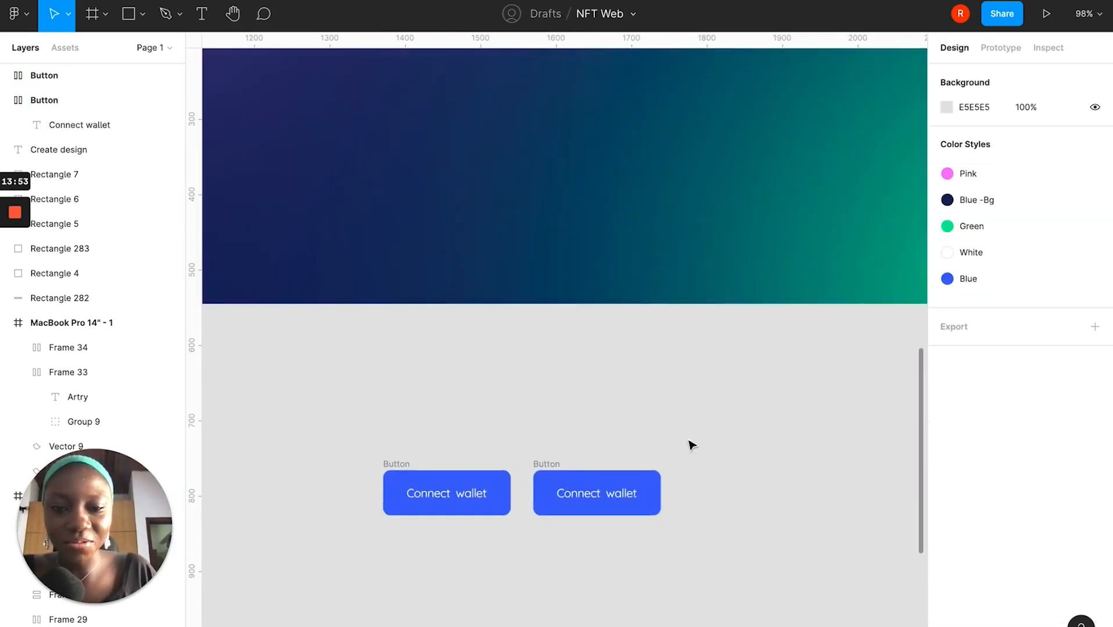
pyautogui.doubleClick(587, 494)
pyautogui.scroll(-5, 592, 524)
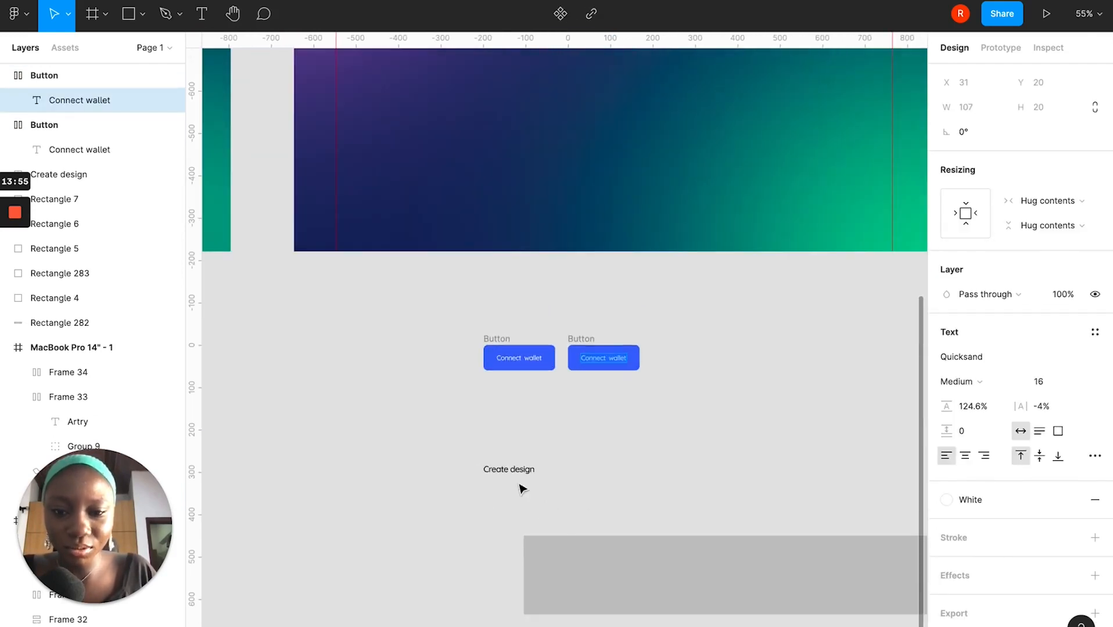
pyautogui.click(506, 469)
pyautogui.click(598, 355)
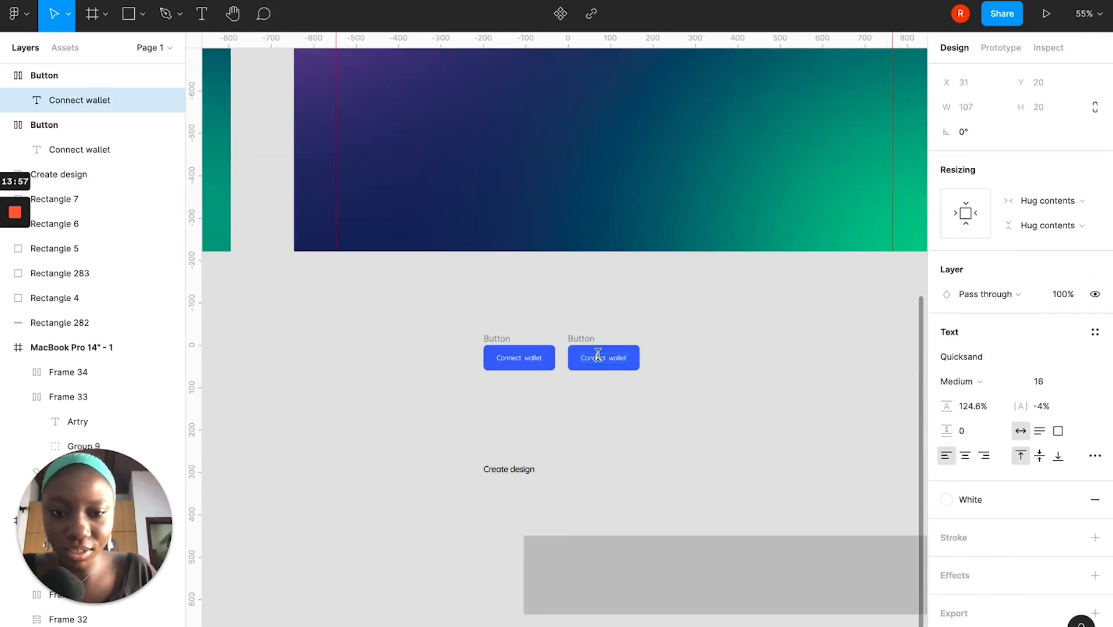
pyautogui.write('Create desig')
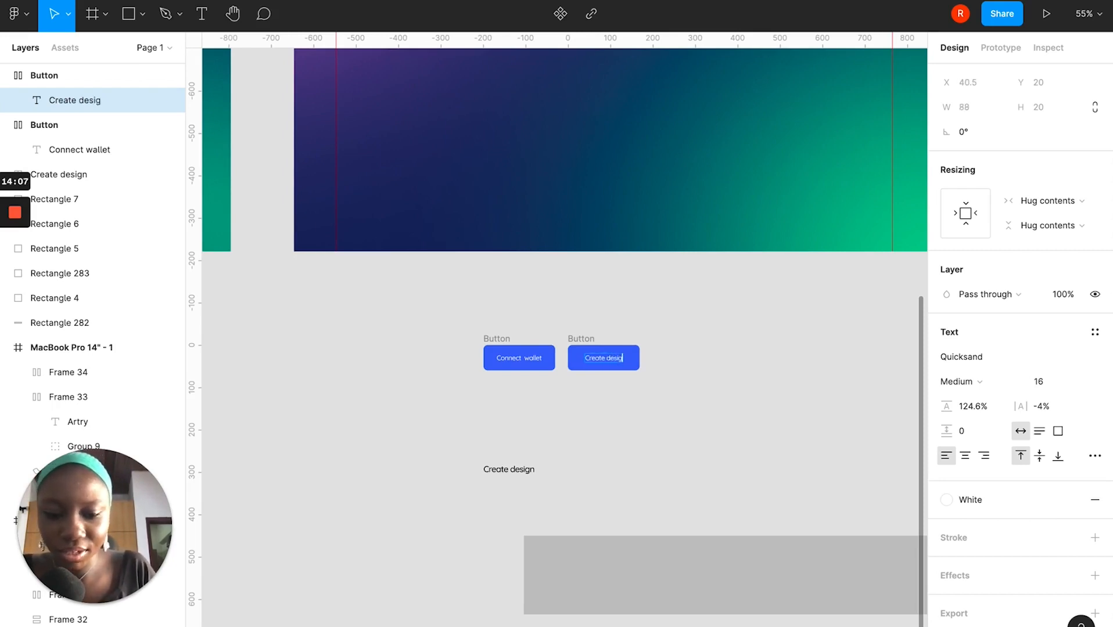
pyautogui.press('Escape')
pyautogui.scroll(5, 610, 412)
pyautogui.click(588, 270)
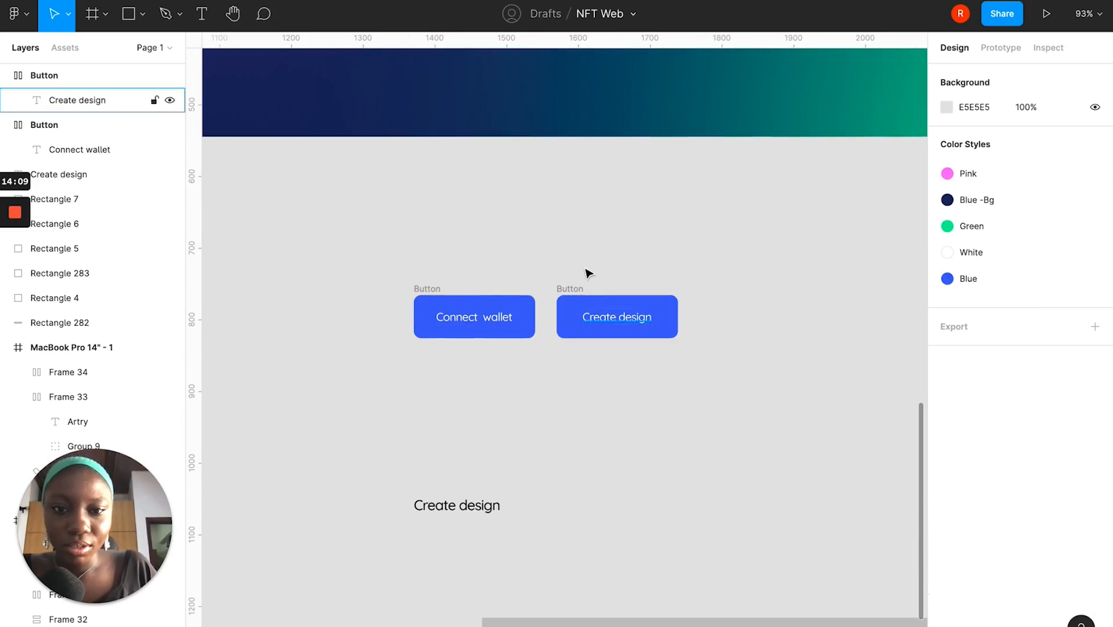
pyautogui.click(569, 293)
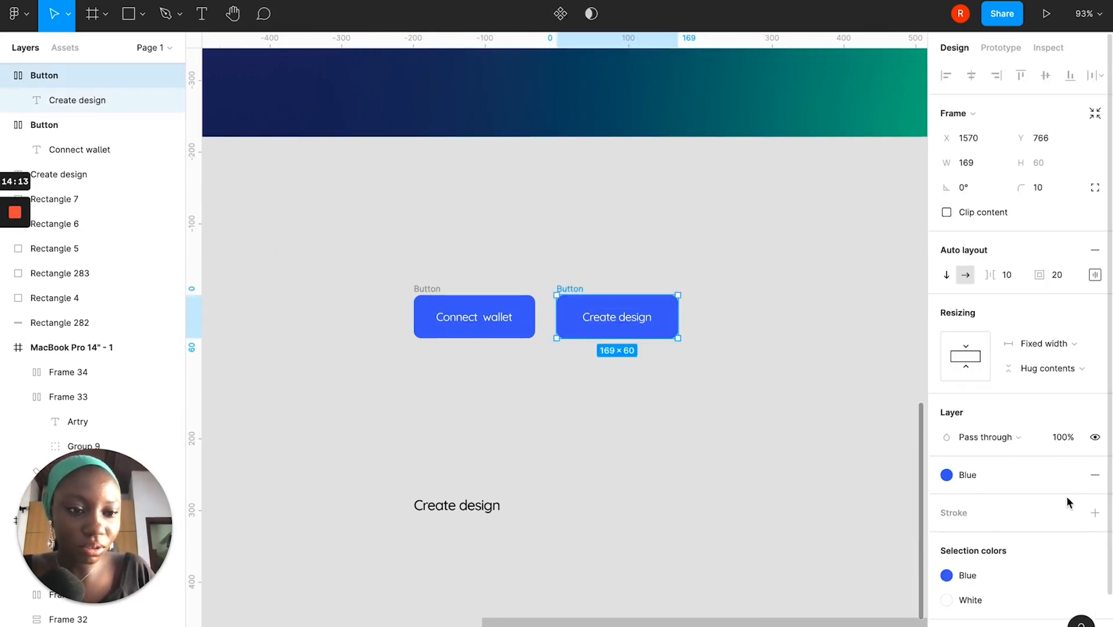
pyautogui.click(1094, 513)
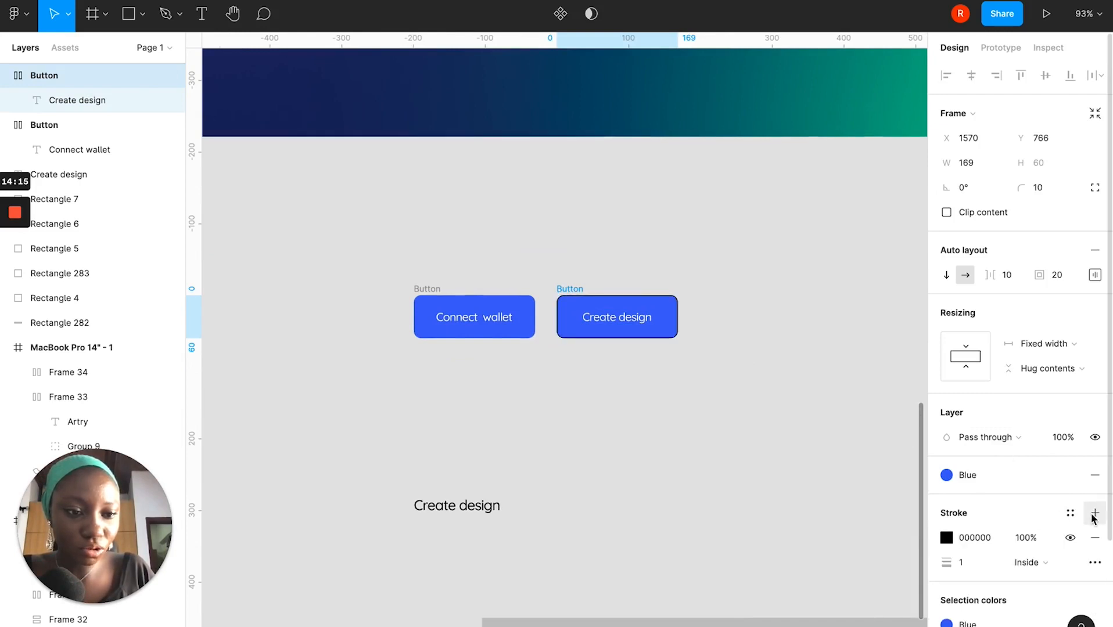
pyautogui.click(1069, 513)
pyautogui.click(962, 516)
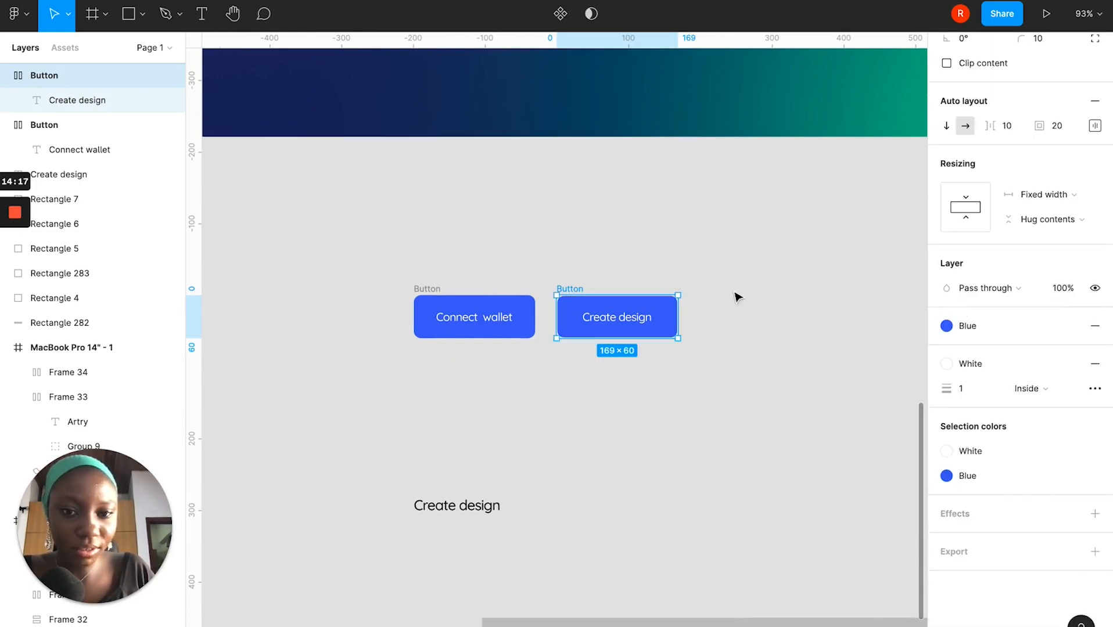
pyautogui.click(1095, 364)
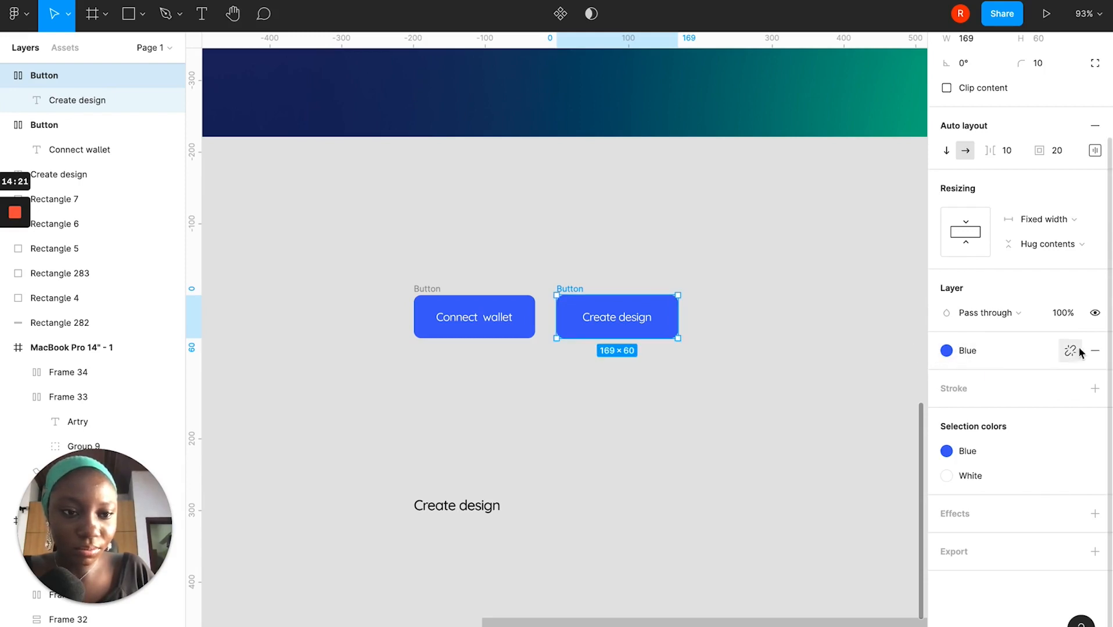
# Add a stroke in the White color style to the "Create design" button and remove its Blue fill.
pyautogui.click(1070, 388)
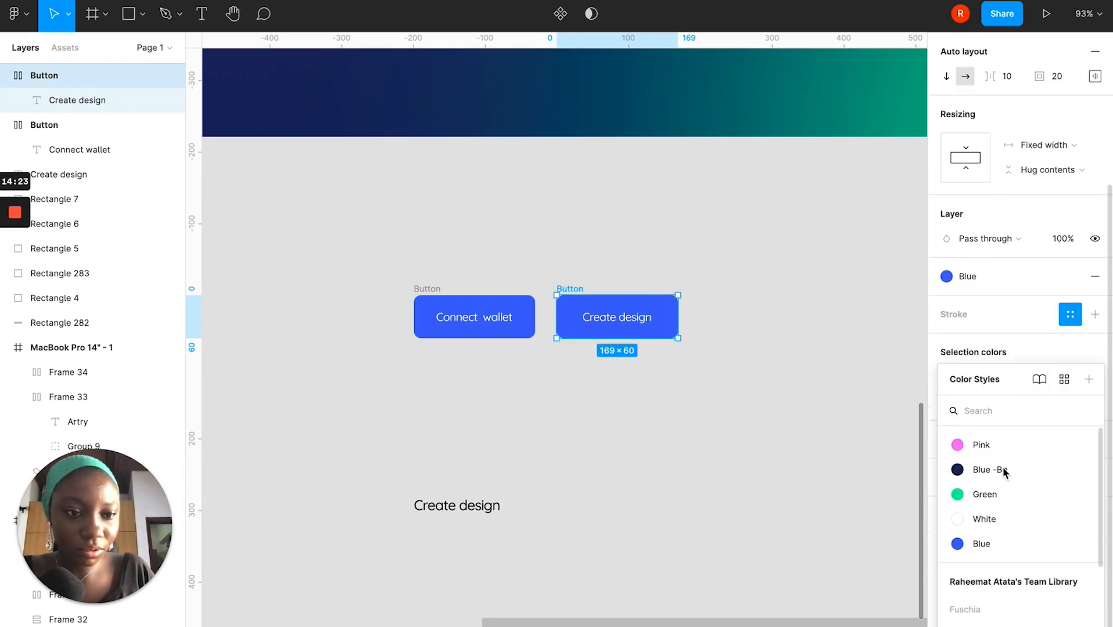
pyautogui.click(982, 519)
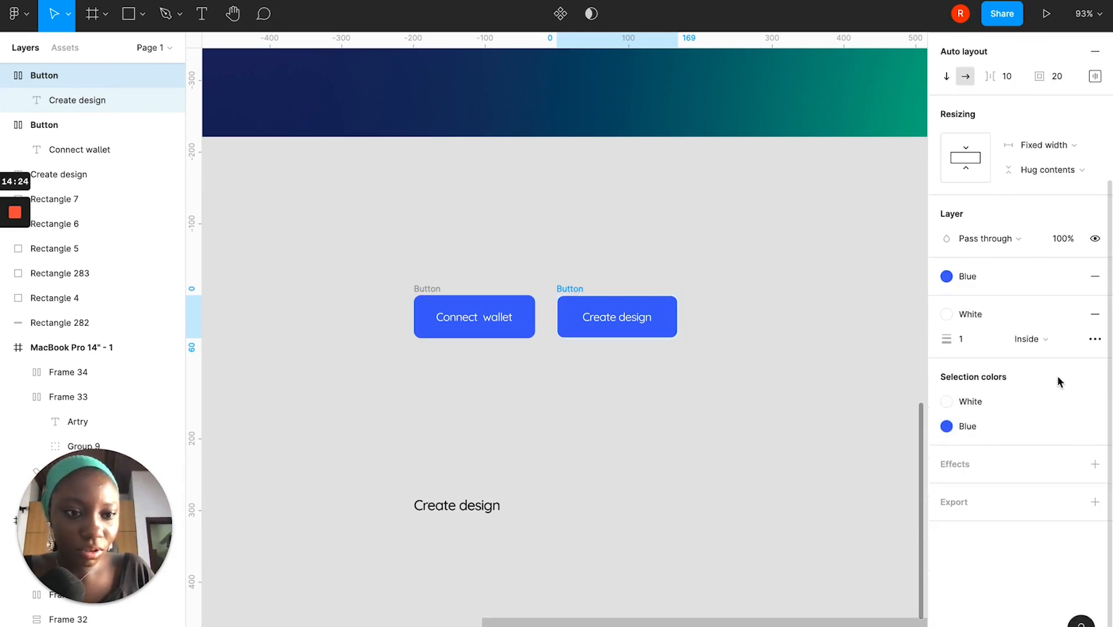
pyautogui.click(1094, 278)
pyautogui.click(718, 387)
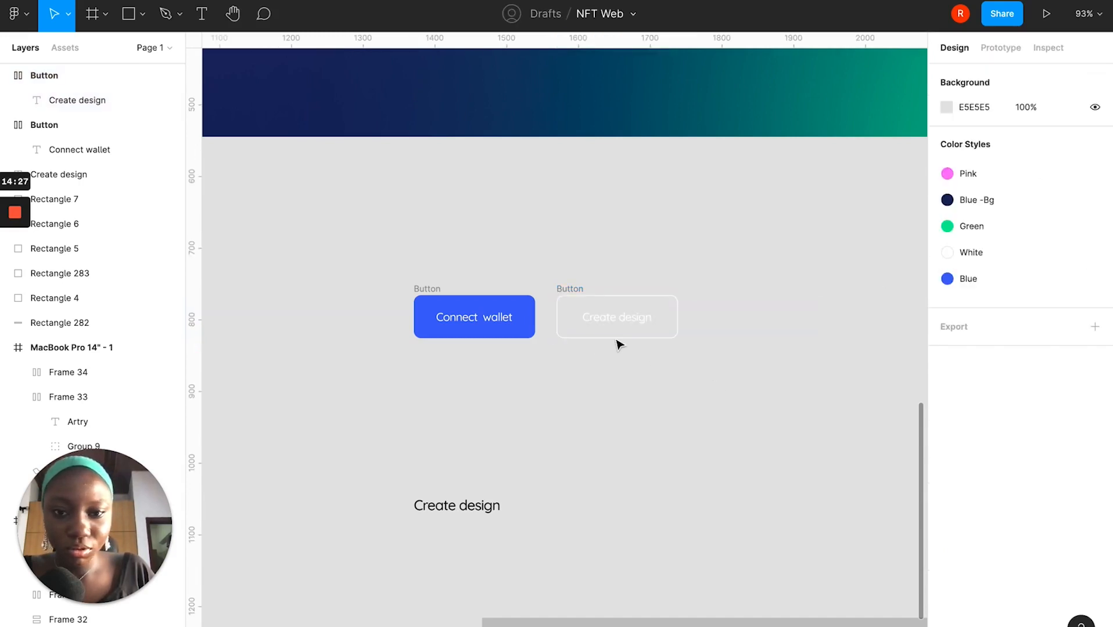
# Group both buttons in an auto layout and place it in the MacBook Pro 14" header against the outer margin guide.
pyautogui.scroll(-5, 620, 344)
pyautogui.moveTo(488, 287); pyautogui.dragTo(663, 370)
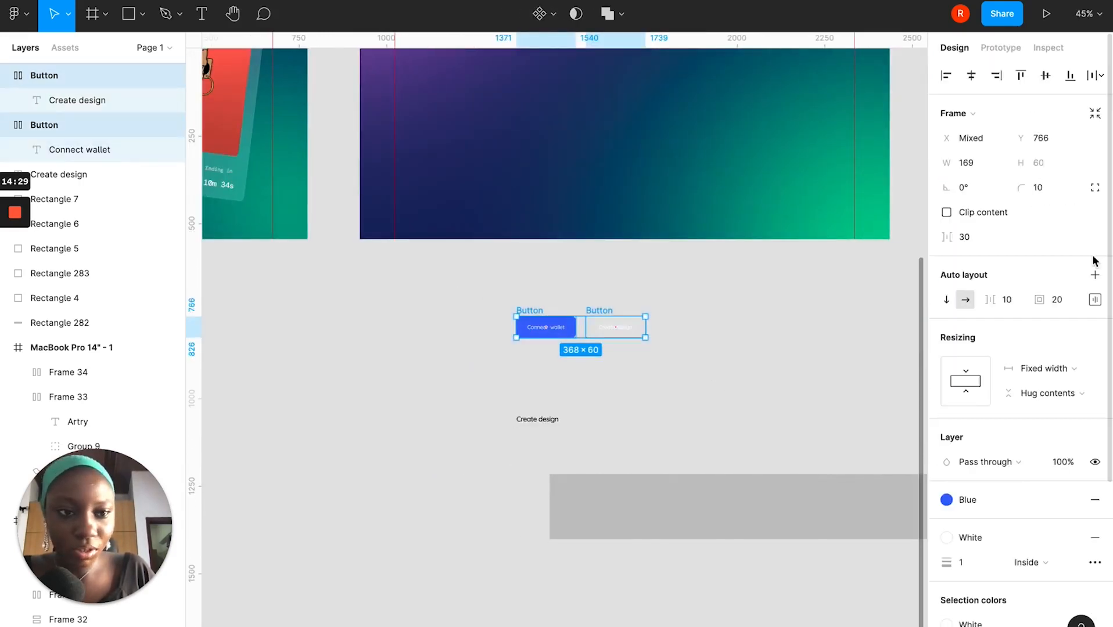
pyautogui.click(1094, 275)
pyautogui.scroll(-3, 709, 360)
pyautogui.moveTo(618, 328); pyautogui.dragTo(744, 106)
pyautogui.scroll(5, 743, 107)
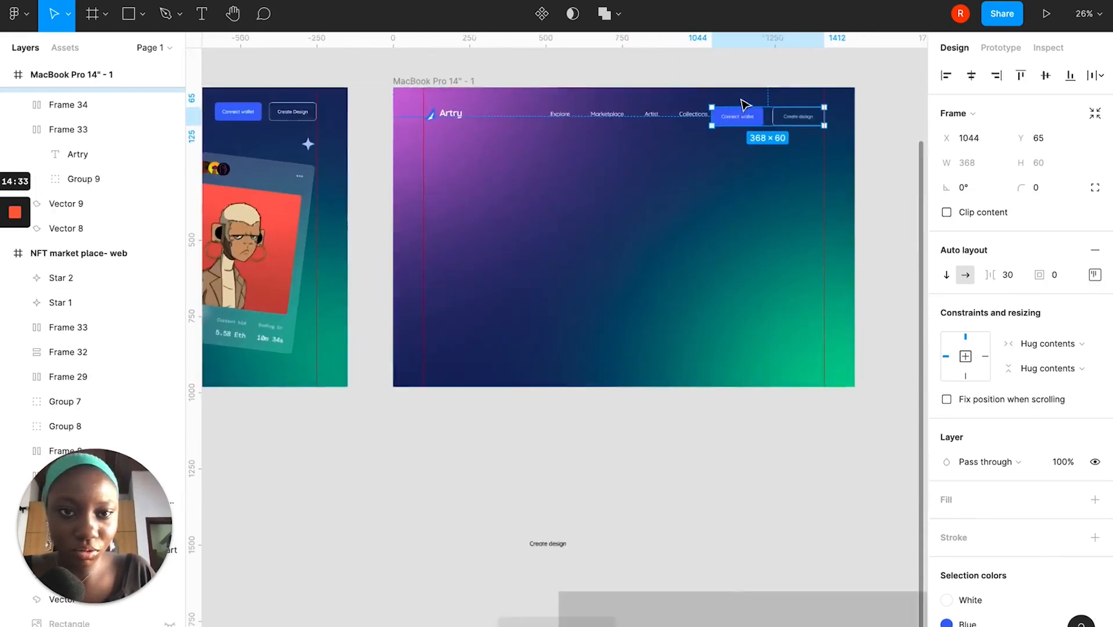
pyautogui.scroll(-4, 524, 154)
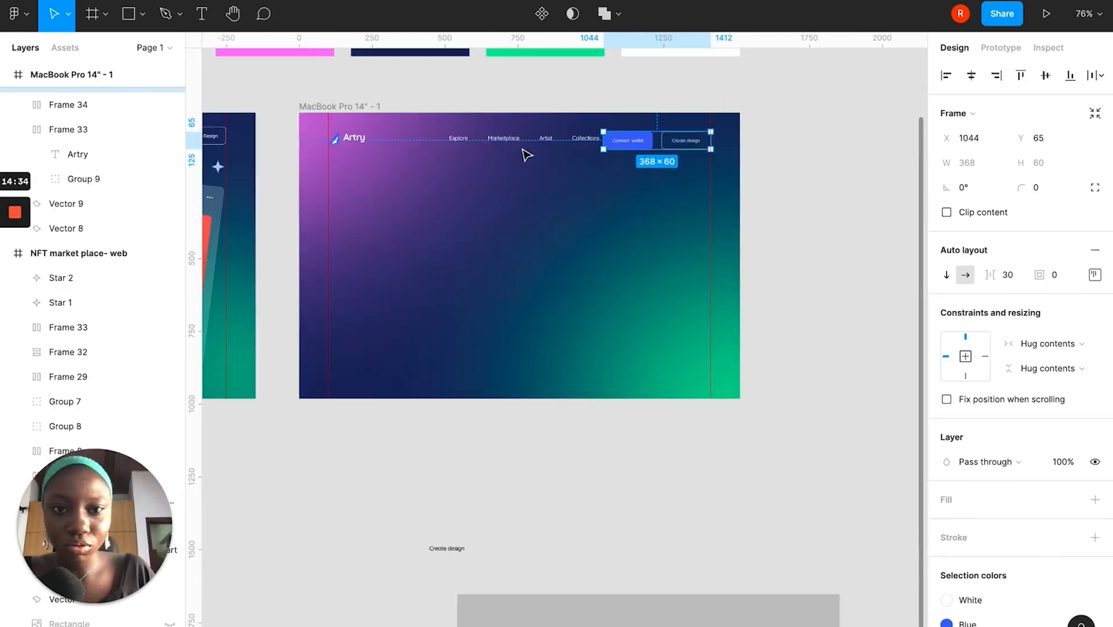
# Set the horizontal resizing of both header buttons to Fill container.
pyautogui.scroll(5, 645, 148)
pyautogui.click(645, 148)
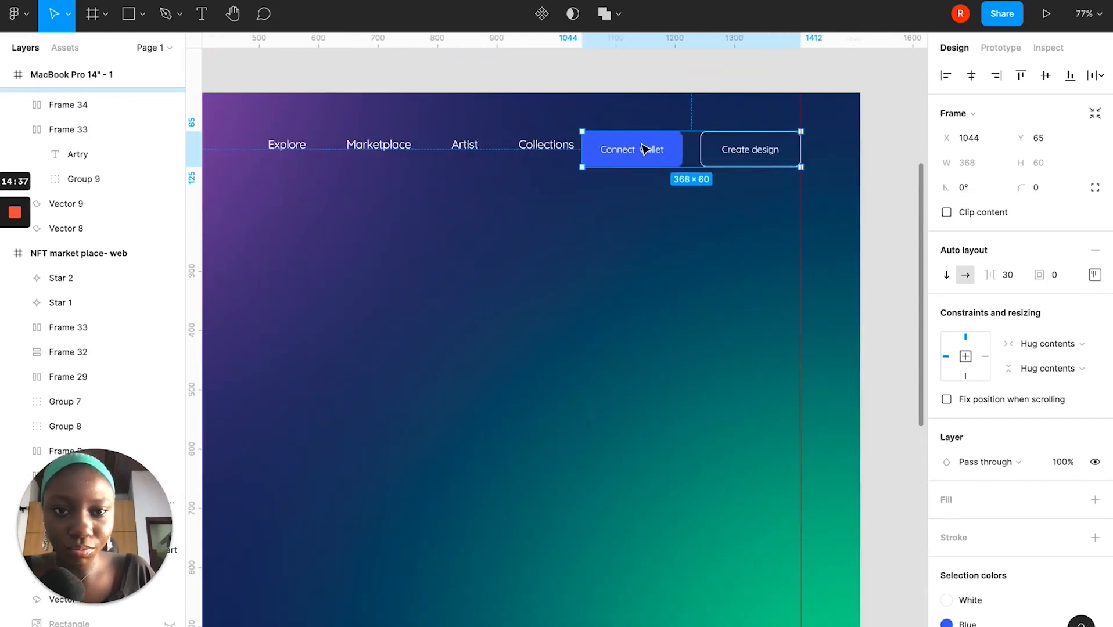
pyautogui.keyDown('shift'); pyautogui.click(711, 162); pyautogui.keyUp('shift')
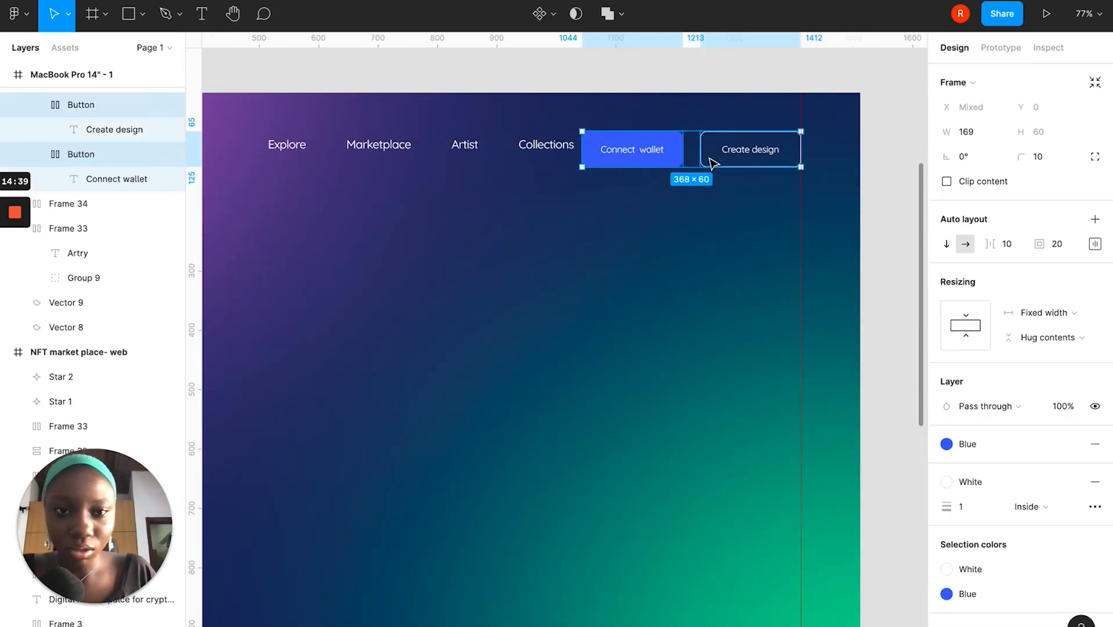
pyautogui.click(1072, 314)
pyautogui.click(1052, 350)
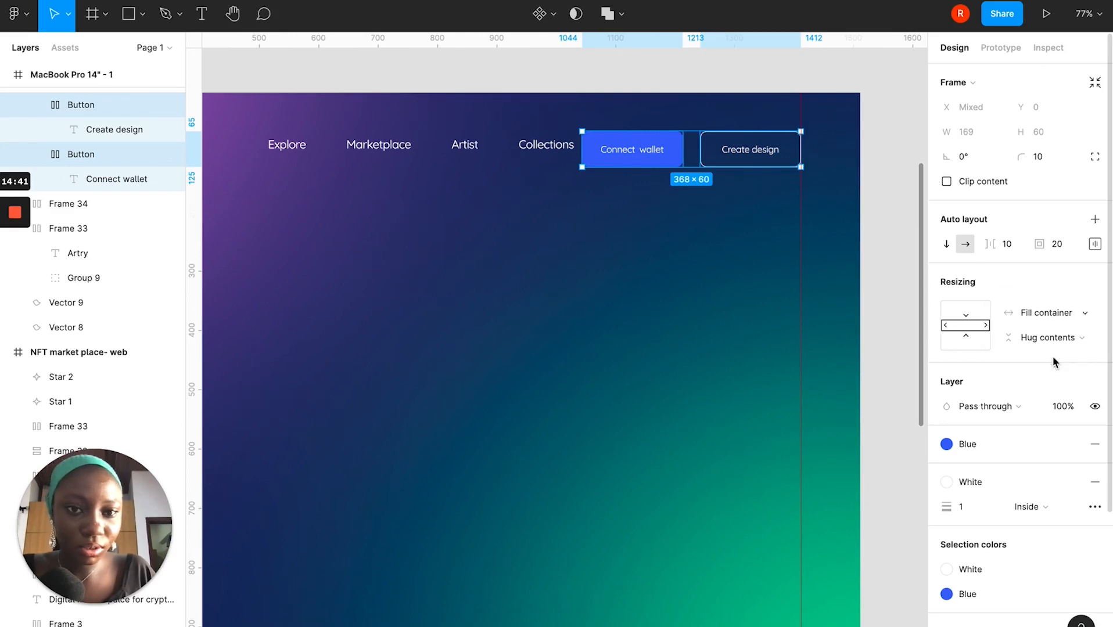
pyautogui.click(793, 250)
# Narrow the auto layout frame holding the header buttons to about 329 wide and raise it to Y 56.
pyautogui.click(625, 137)
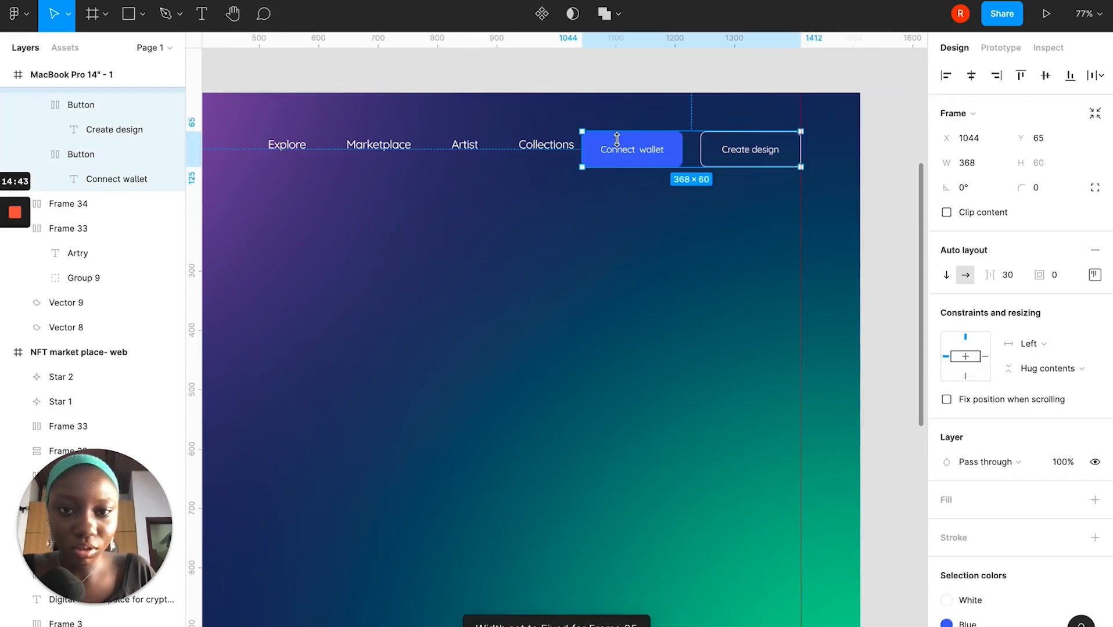
pyautogui.moveTo(586, 143); pyautogui.dragTo(609, 144)
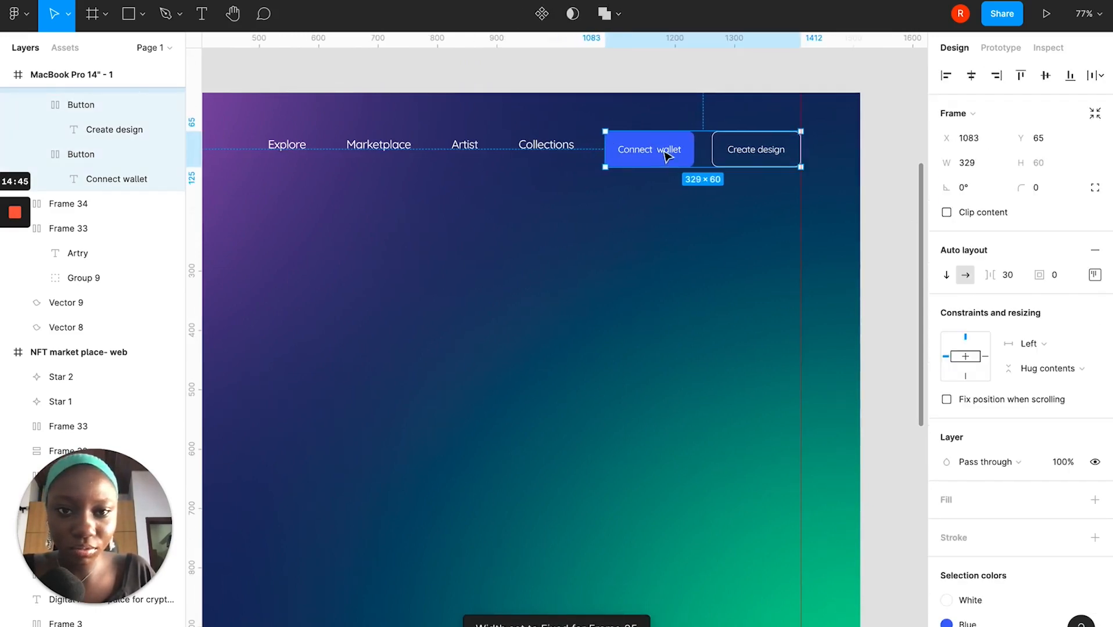
pyautogui.hscroll(-5, 604, 194)
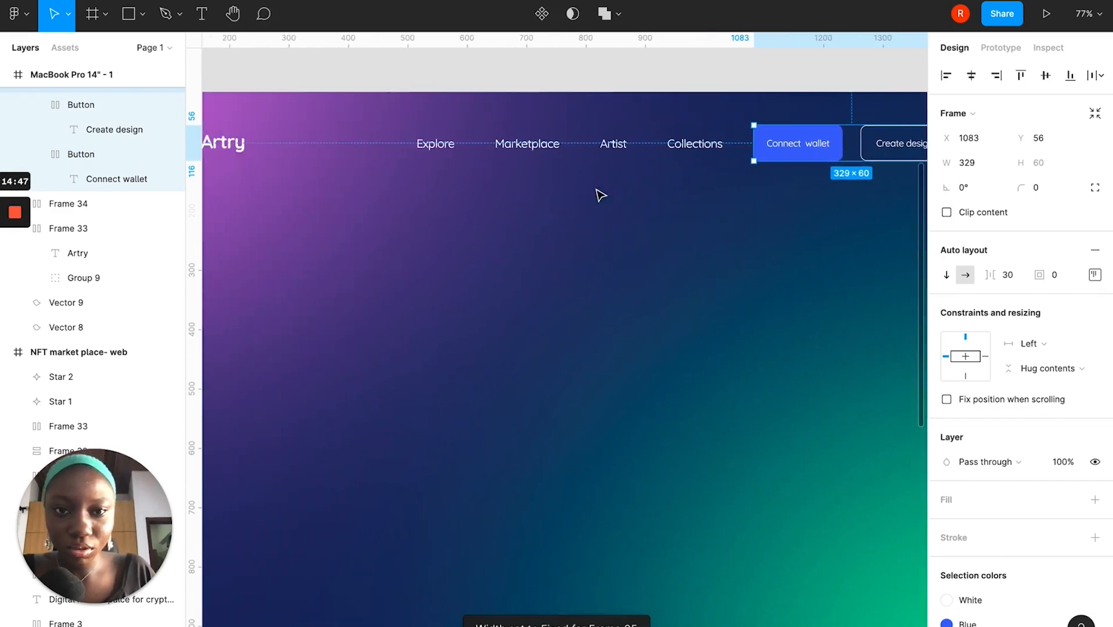
# Reduce the auto layout spacing between the Explore, Marketplace, Artist and Collections header links.
pyautogui.scroll(-3, 599, 194)
pyautogui.click(519, 157)
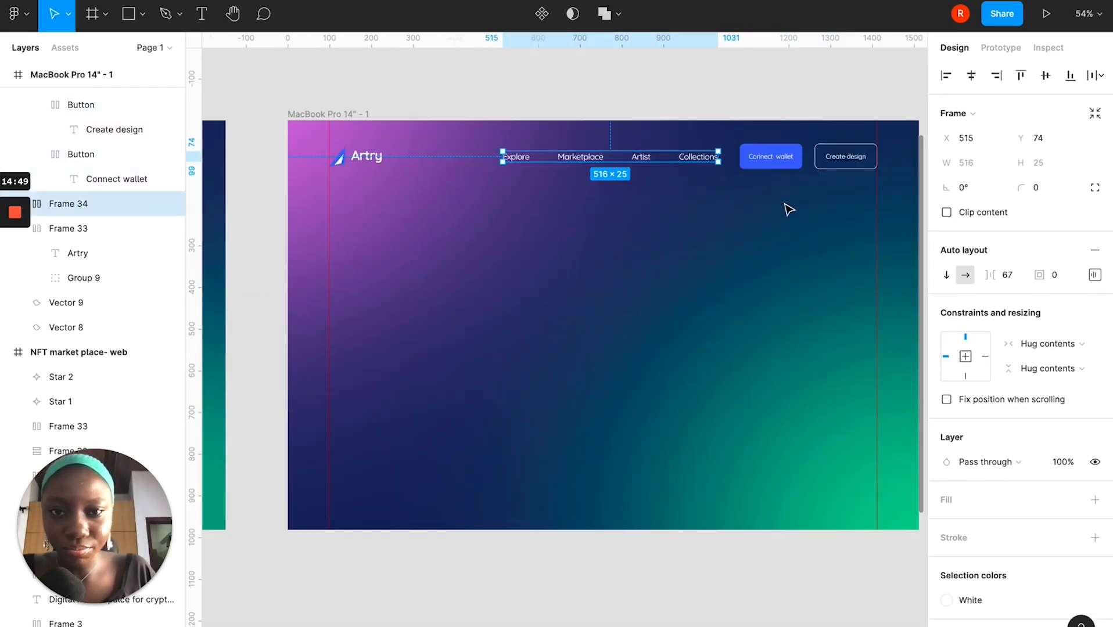
pyautogui.moveTo(987, 275); pyautogui.dragTo(959, 279)
pyautogui.click(770, 162)
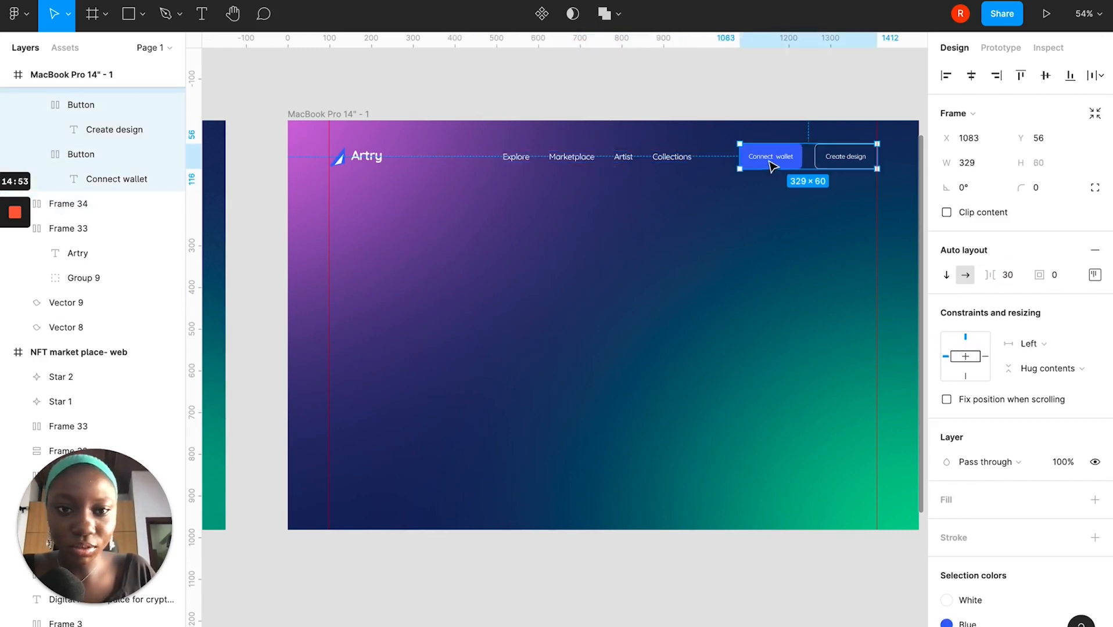
# Distribute the MacBook Pro 14" header's logo, navigation links and button group with equal horizontal spacing and align their vertical centres.
pyautogui.keyDown('shift'); pyautogui.click(677, 158); pyautogui.keyUp('shift')
pyautogui.keyDown('shift'); pyautogui.click(365, 161); pyautogui.keyUp('shift')
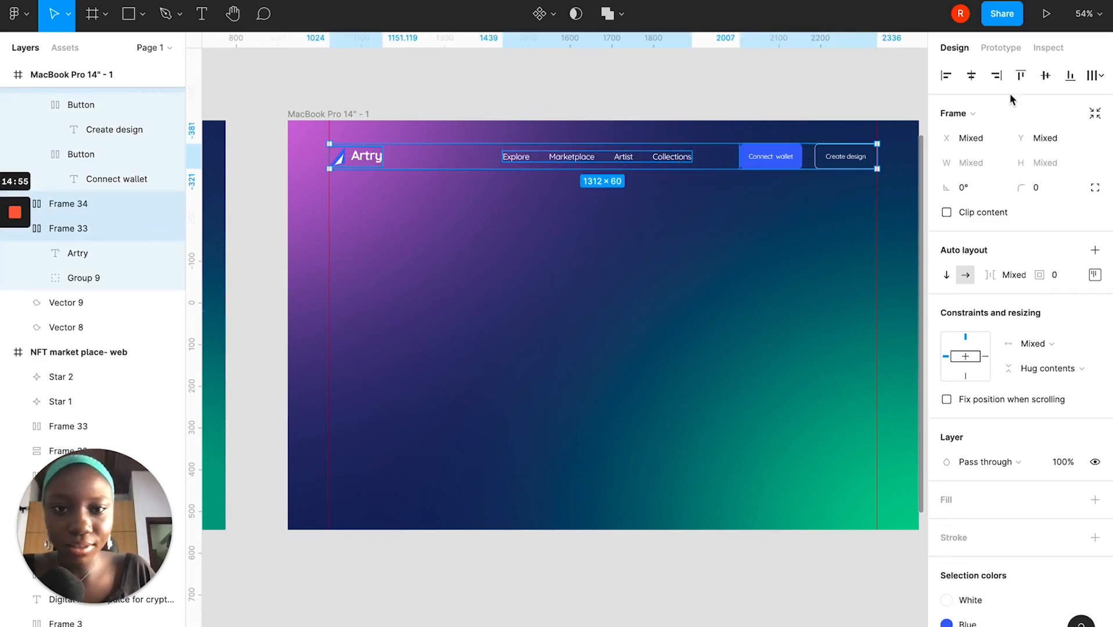
pyautogui.click(863, 158)
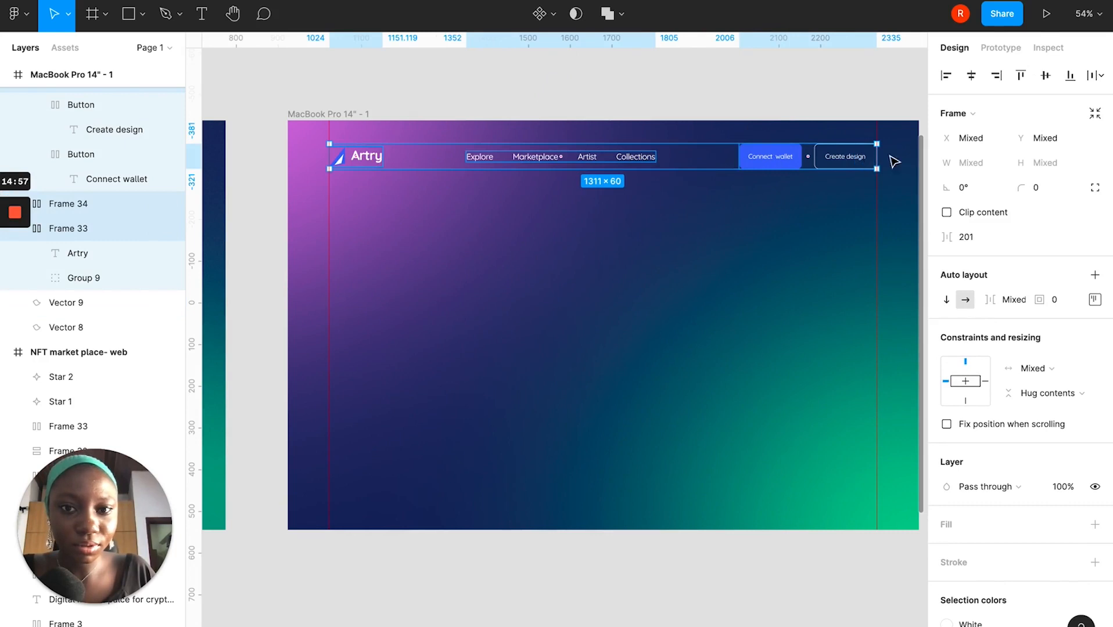
pyautogui.click(1043, 77)
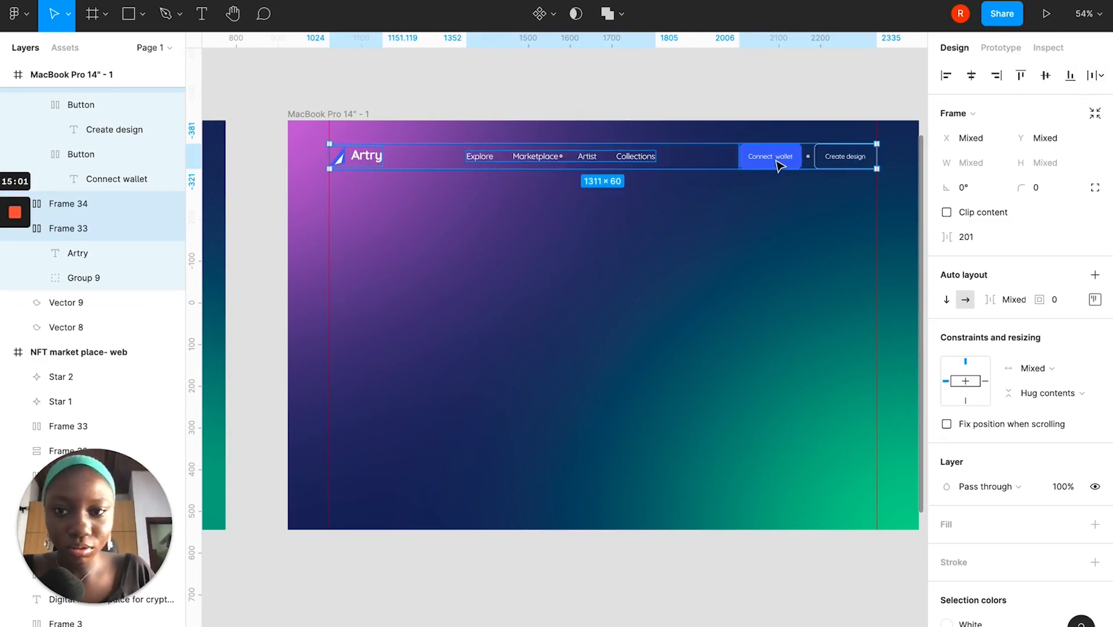
# Move the header row up to Y 45, wrap it in one horizontal auto layout and centre its items vertically.
pyautogui.moveTo(781, 163); pyautogui.dragTo(781, 153)
pyautogui.click(1095, 275)
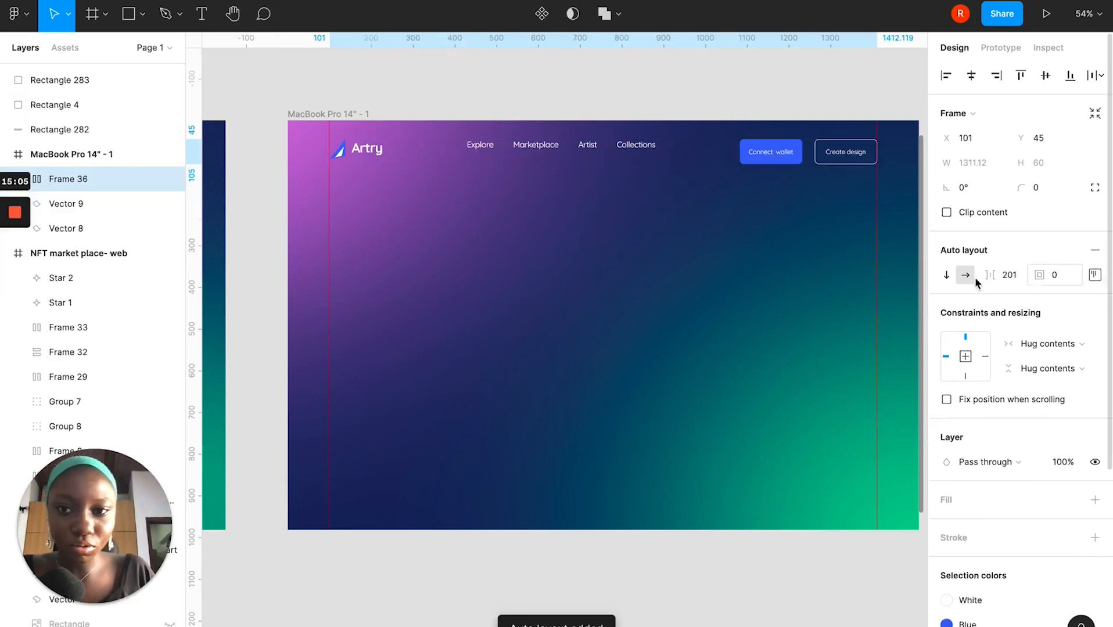
pyautogui.hscroll(3, 691, 329)
pyautogui.scroll(2, 691, 329)
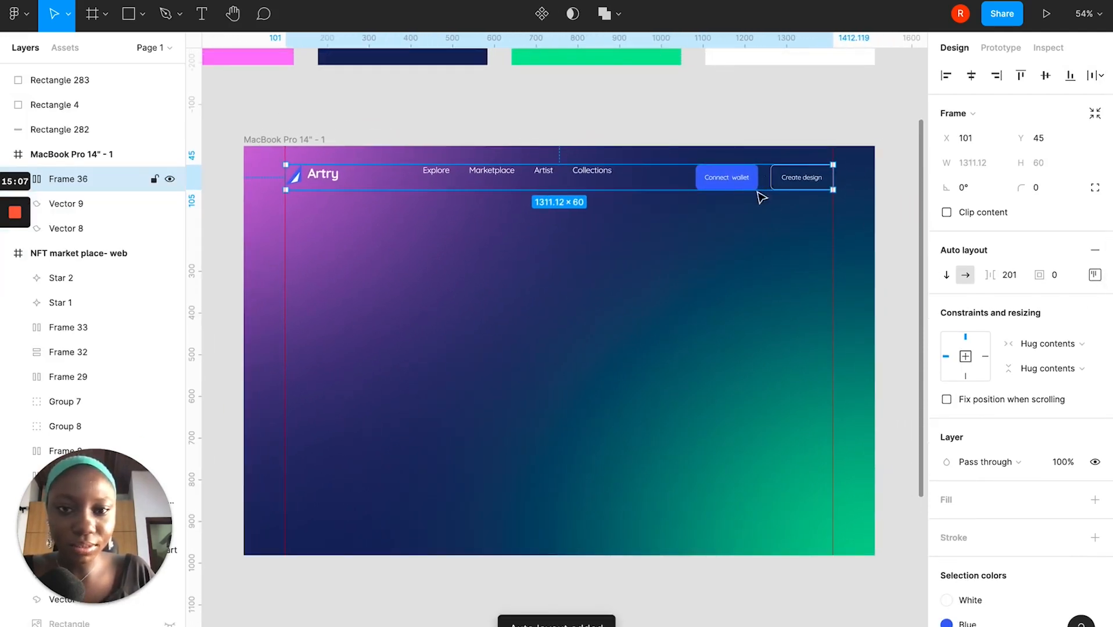
pyautogui.click(1095, 275)
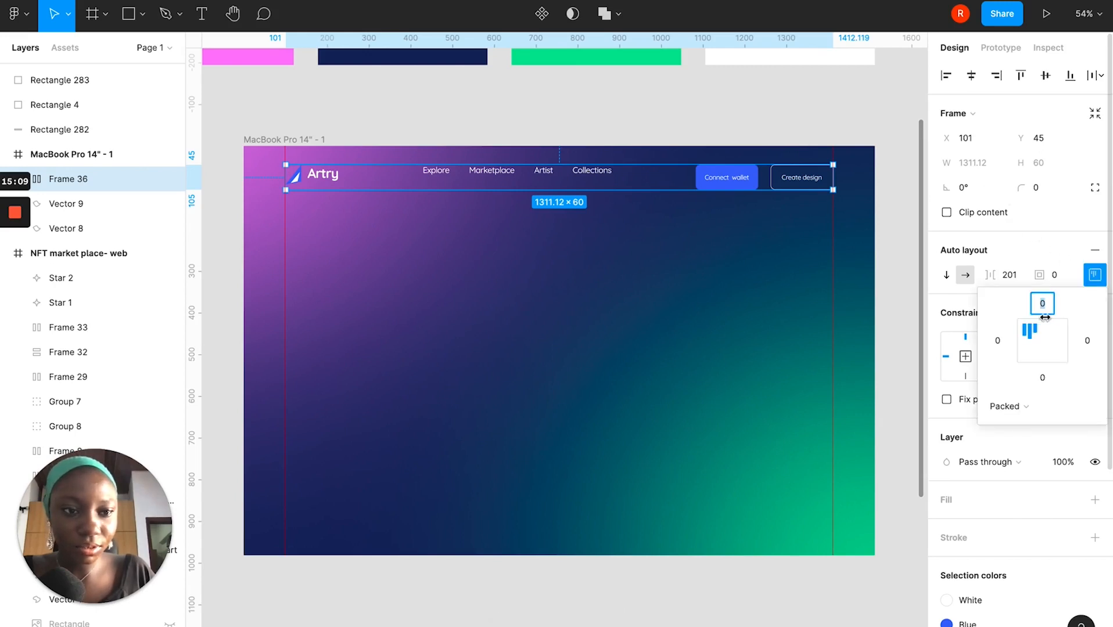
pyautogui.click(808, 348)
pyautogui.scroll(-5, 790, 313)
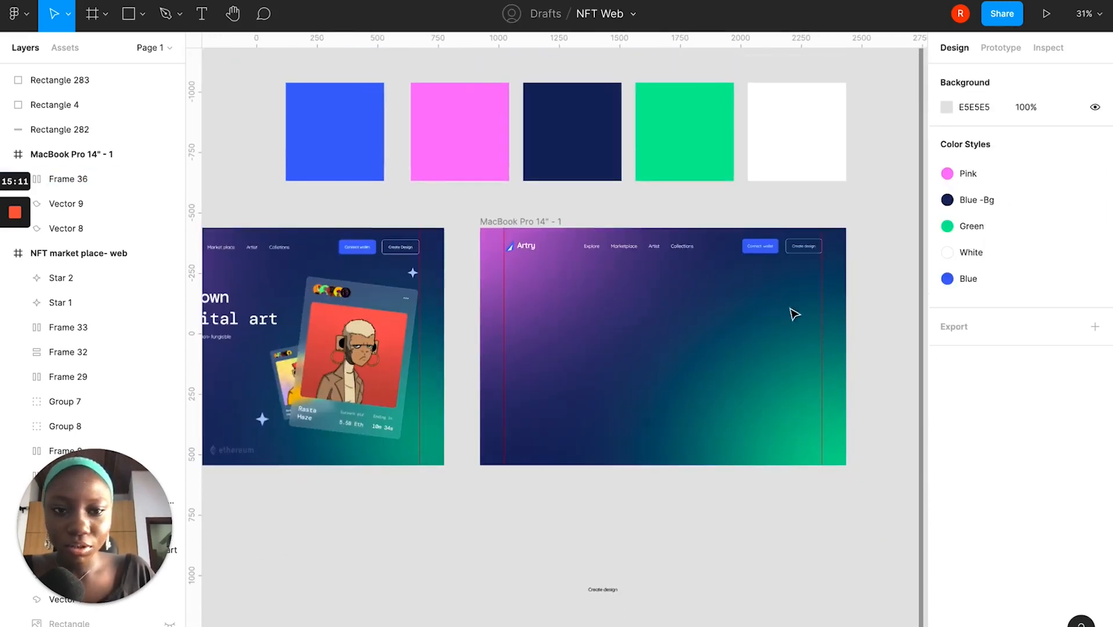
# Examine the text properties of the "Find your own unique digital art" headline in the NFT market place- web frame.
pyautogui.click(712, 259)
pyautogui.scroll(-2, 460, 347)
pyautogui.scroll(2, 459, 347)
pyautogui.scroll(3, 459, 348)
pyautogui.scroll(-2, 457, 347)
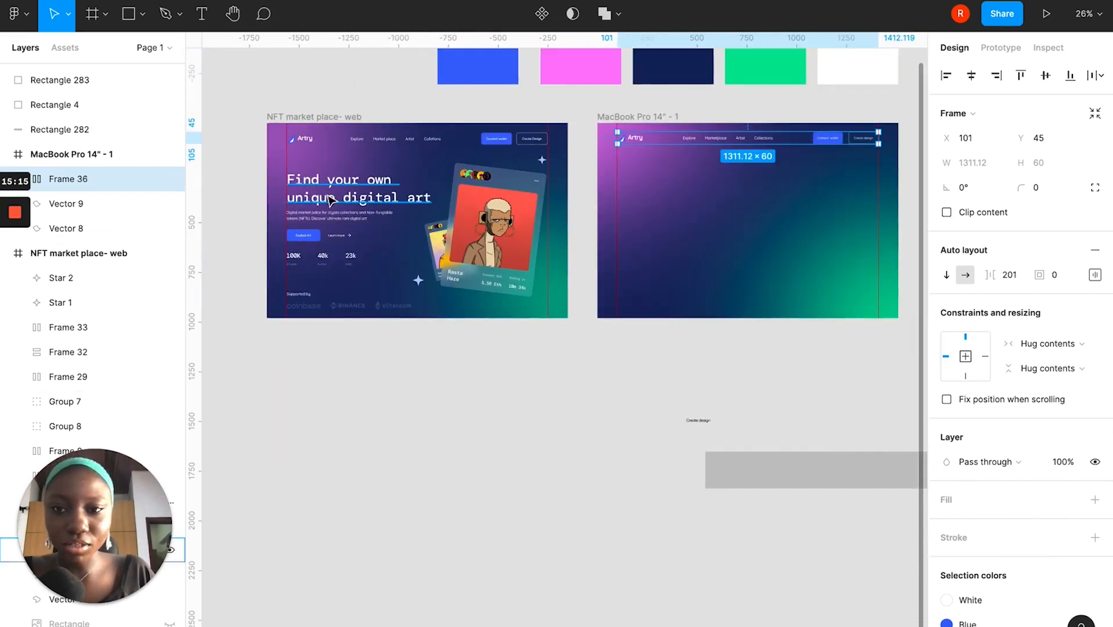
pyautogui.scroll(3, 332, 194)
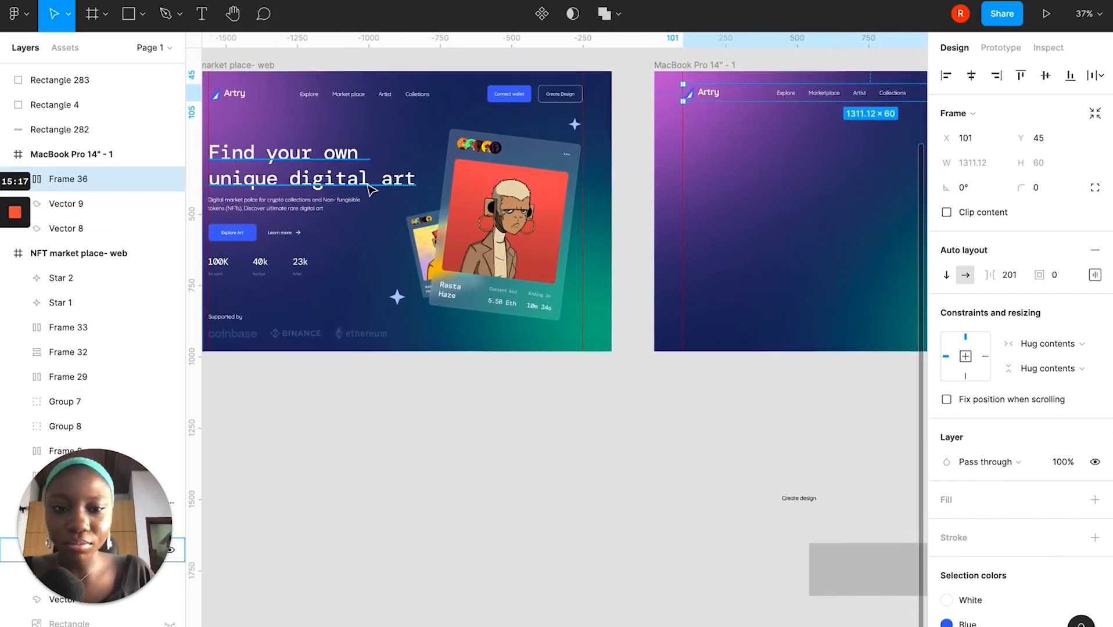
pyautogui.click(331, 184)
pyautogui.scroll(-3, 285, 175)
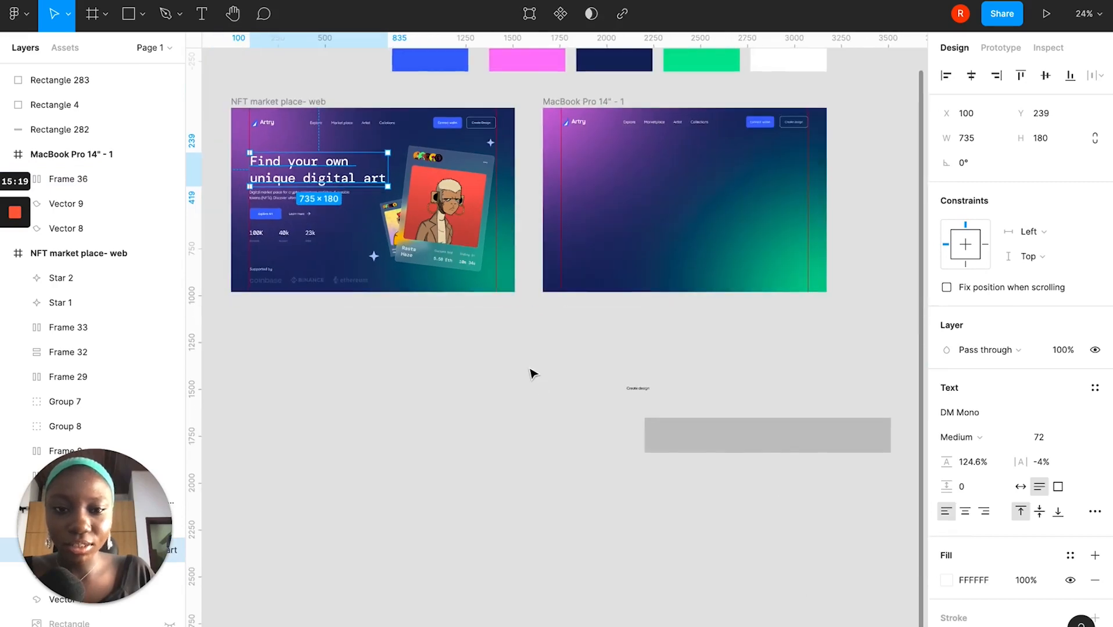
# Replace the wording of the loose "Create design" text below the frames with "Find your own unique digital art".
pyautogui.doubleClick(638, 388)
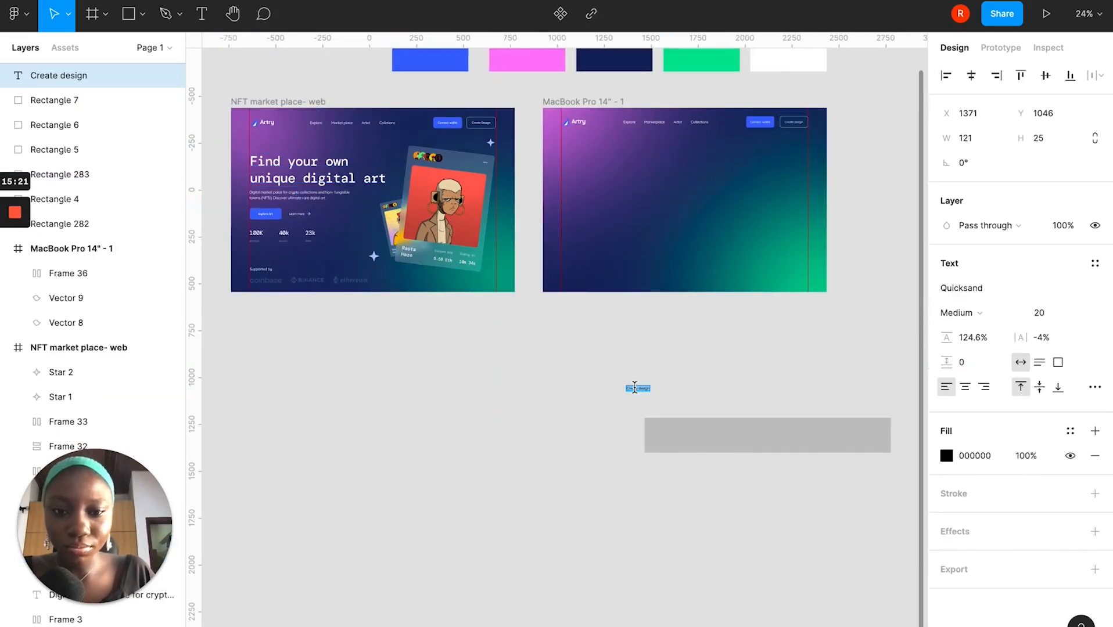
pyautogui.scroll(2, 636, 388)
pyautogui.scroll(2, 636, 389)
pyautogui.hscroll(-2, 639, 395)
pyautogui.scroll(-3, 638, 395)
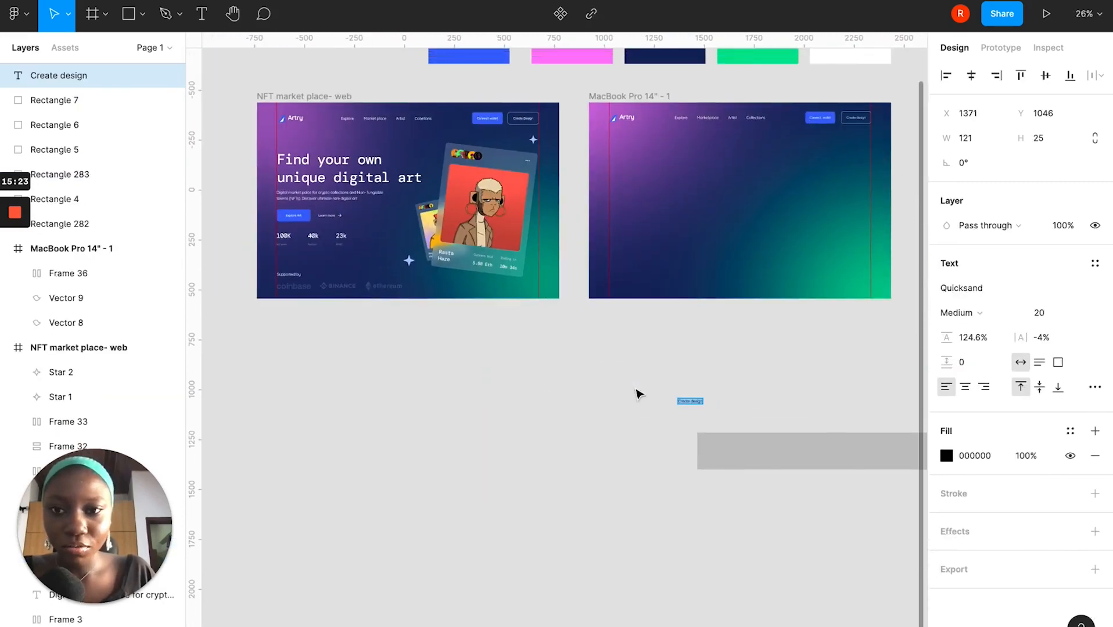
pyautogui.scroll(3, 639, 393)
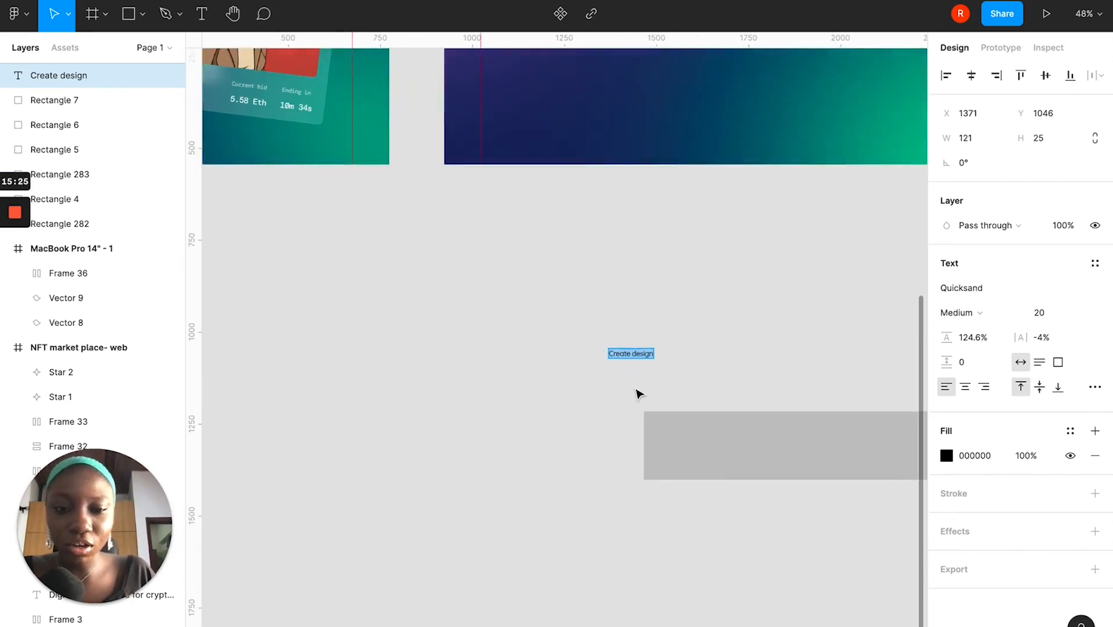
pyautogui.write('F')
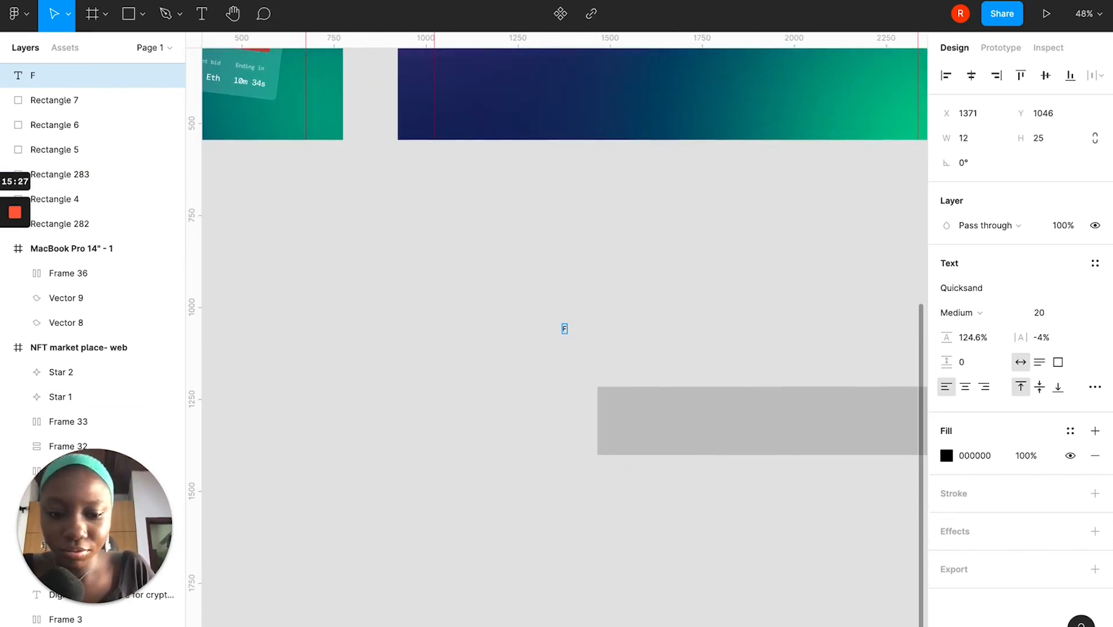
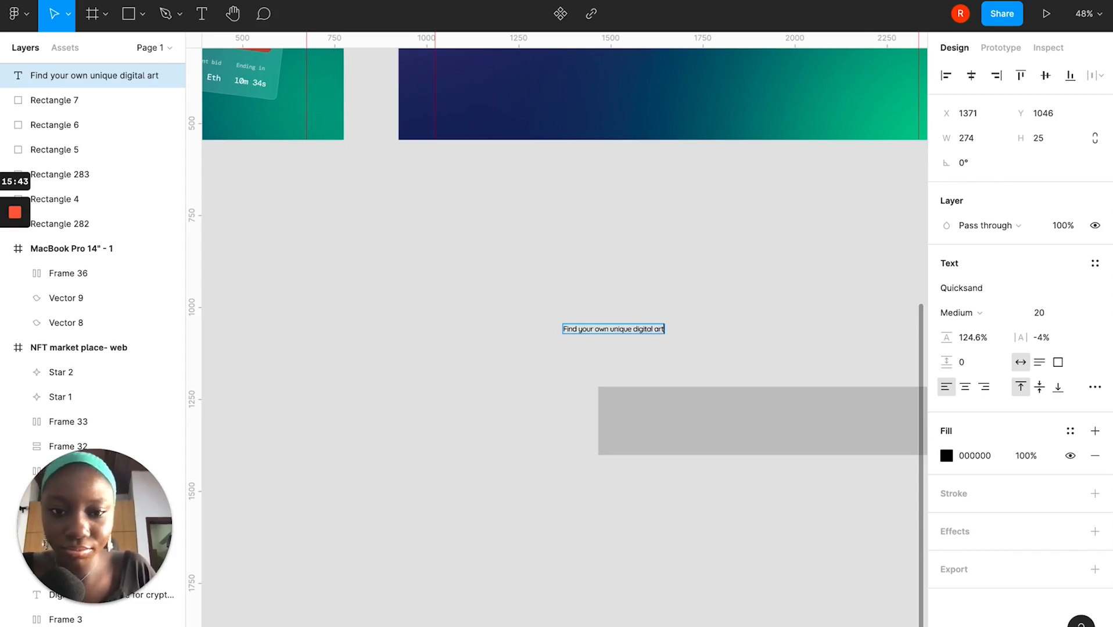
# Set the new headline's font to DM Mono and move the text to about X 1286, Y 922.
pyautogui.scroll(-5, 716, 382)
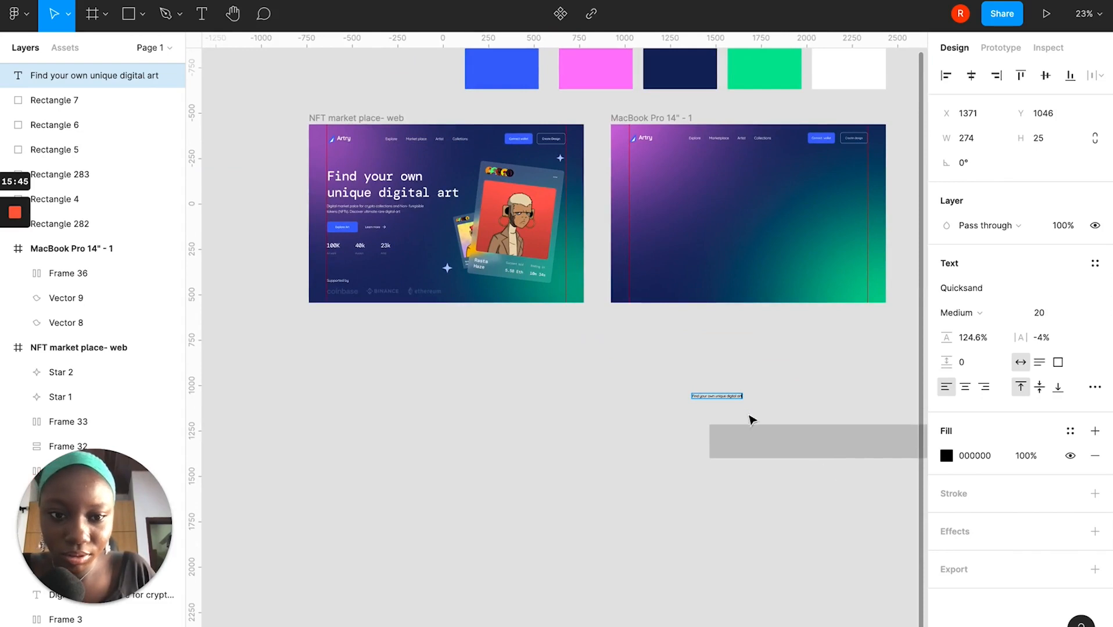
pyautogui.scroll(3, 744, 411)
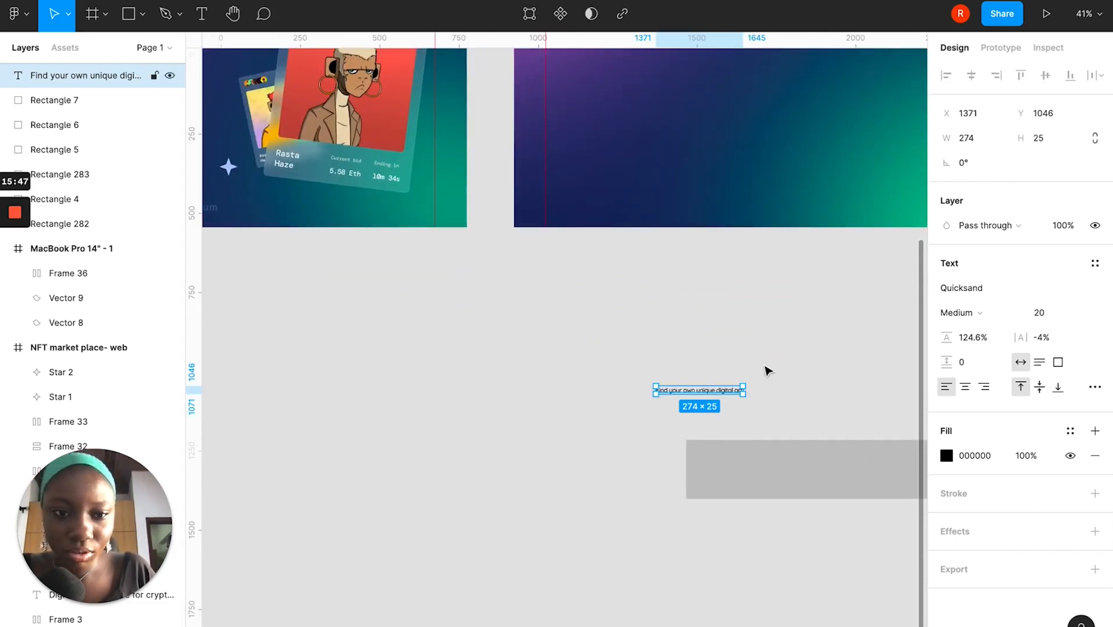
pyautogui.click(983, 284)
pyautogui.write('D')
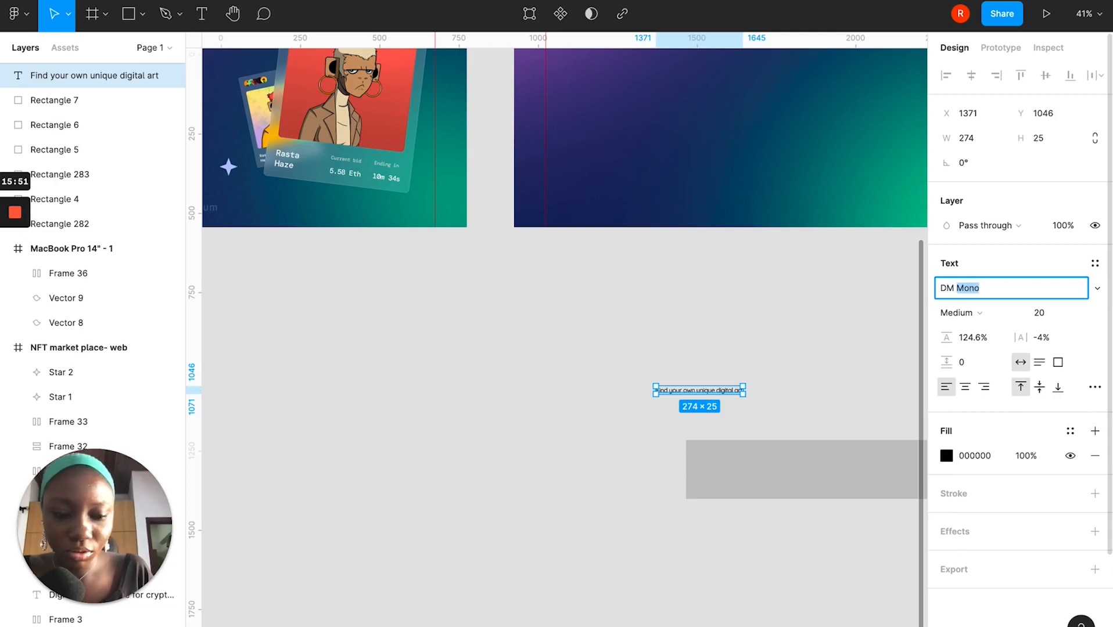
pyautogui.write('M')
pyautogui.press('Return')
pyautogui.moveTo(715, 397); pyautogui.dragTo(694, 368)
pyautogui.scroll(5, 694, 368)
pyautogui.scroll(-3, 716, 363)
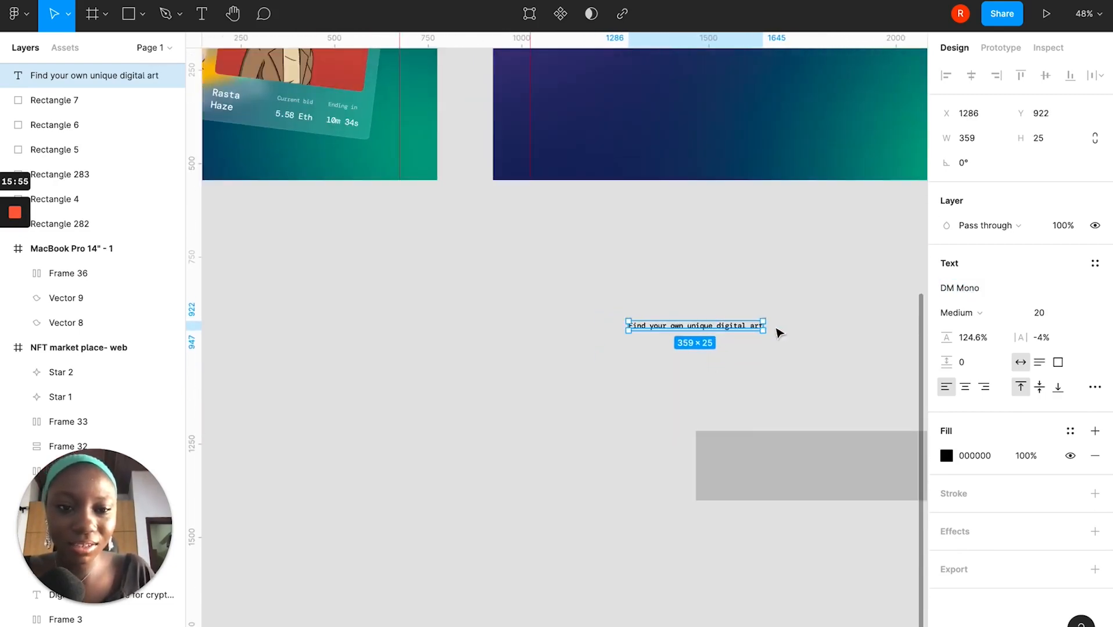
# Set the headline's font size to 72 and resize its text box to about 788 wide, wrapping onto two lines.
pyautogui.moveTo(765, 324); pyautogui.dragTo(720, 324)
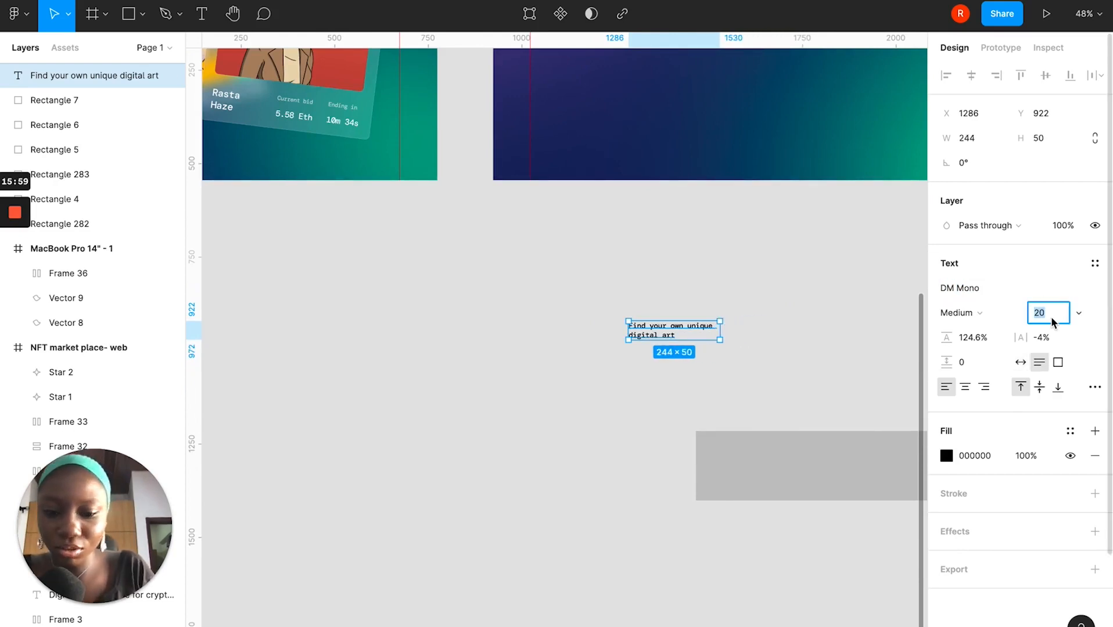
pyautogui.press('Return')
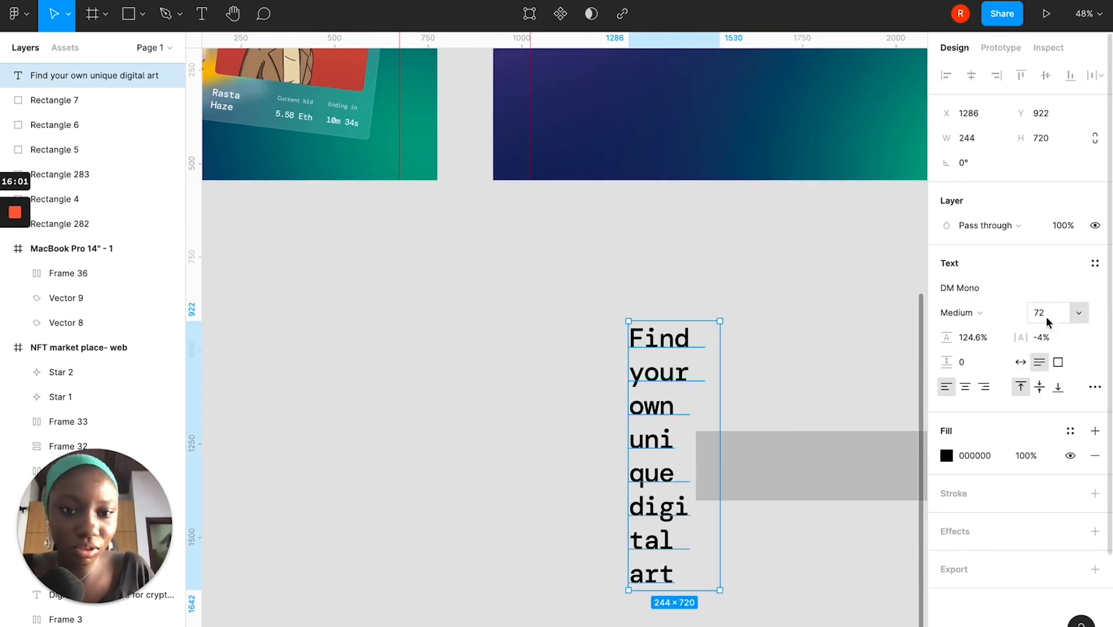
pyautogui.click(735, 374)
pyautogui.click(691, 361)
pyautogui.moveTo(720, 363); pyautogui.dragTo(812, 338)
pyautogui.click(833, 349)
pyautogui.click(811, 354)
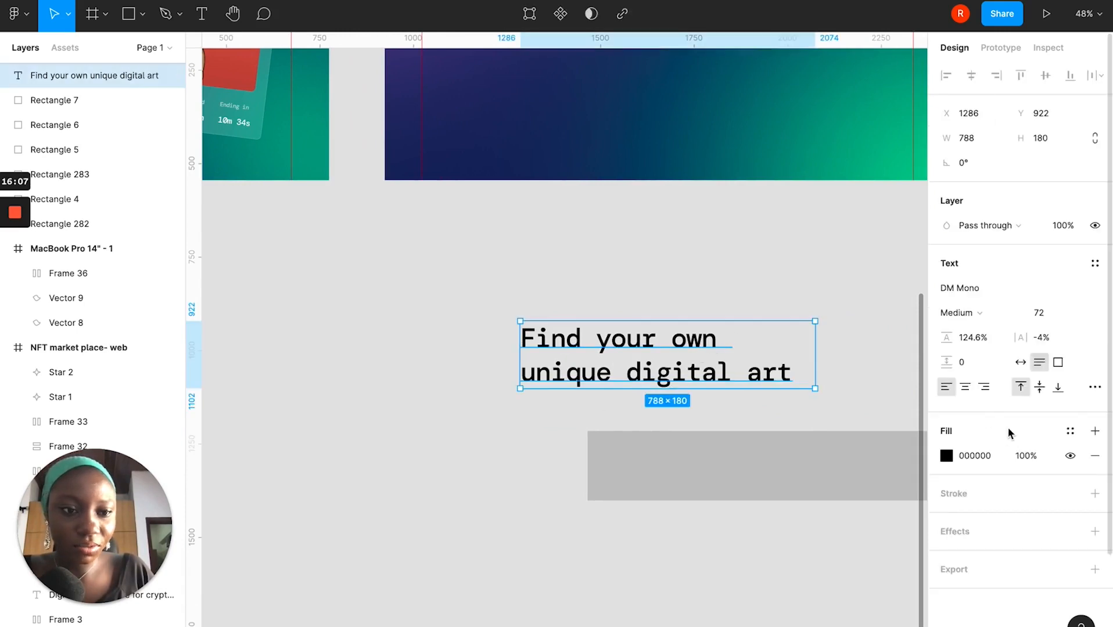
# Apply the White color style to the headline and place it in the MacBook Pro 14" frame at X 100, Y 251.
pyautogui.click(1070, 431)
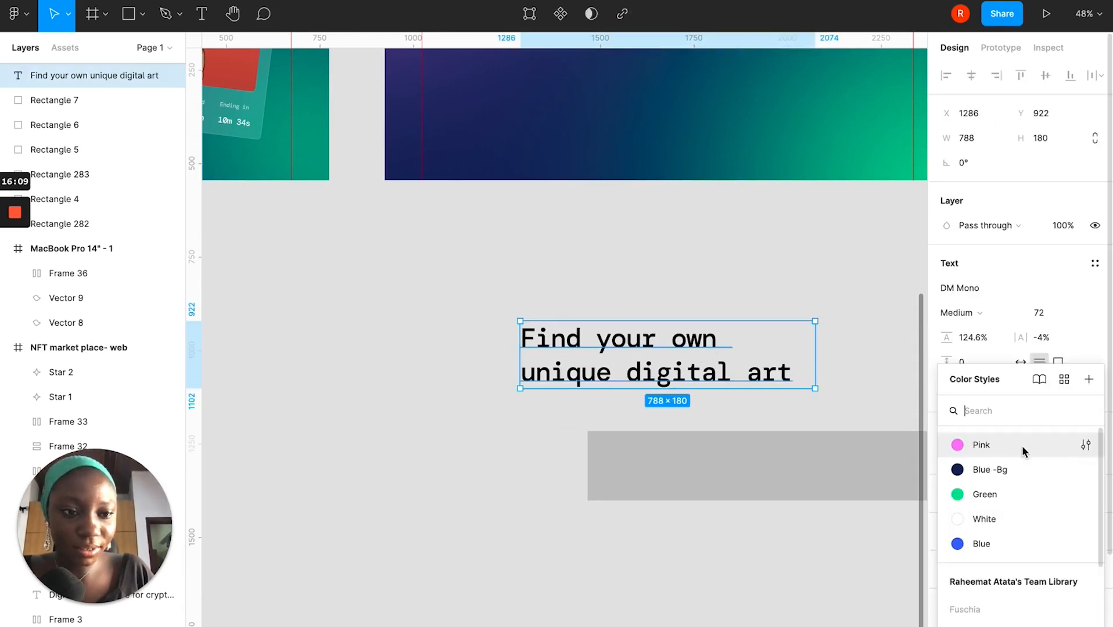
pyautogui.click(986, 519)
pyautogui.moveTo(714, 369); pyautogui.dragTo(649, 112)
pyautogui.scroll(4, 649, 112)
pyautogui.moveTo(608, 323); pyautogui.dragTo(576, 166)
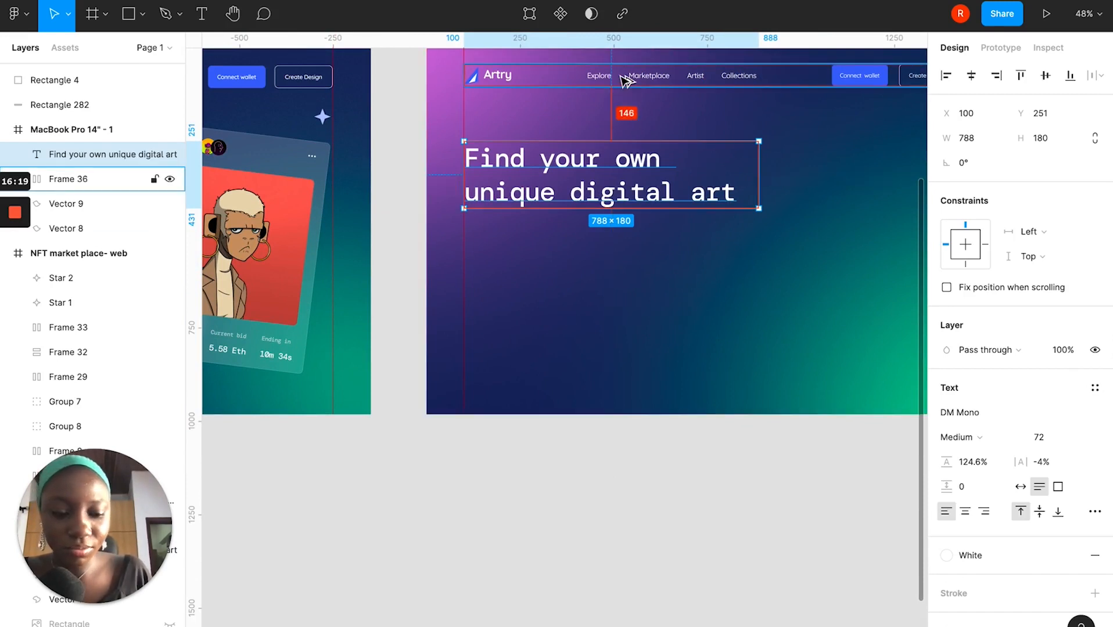
# Nudge the headline down to Y 255, 150 below the header row.
pyautogui.press('Down')
pyautogui.press('Down')
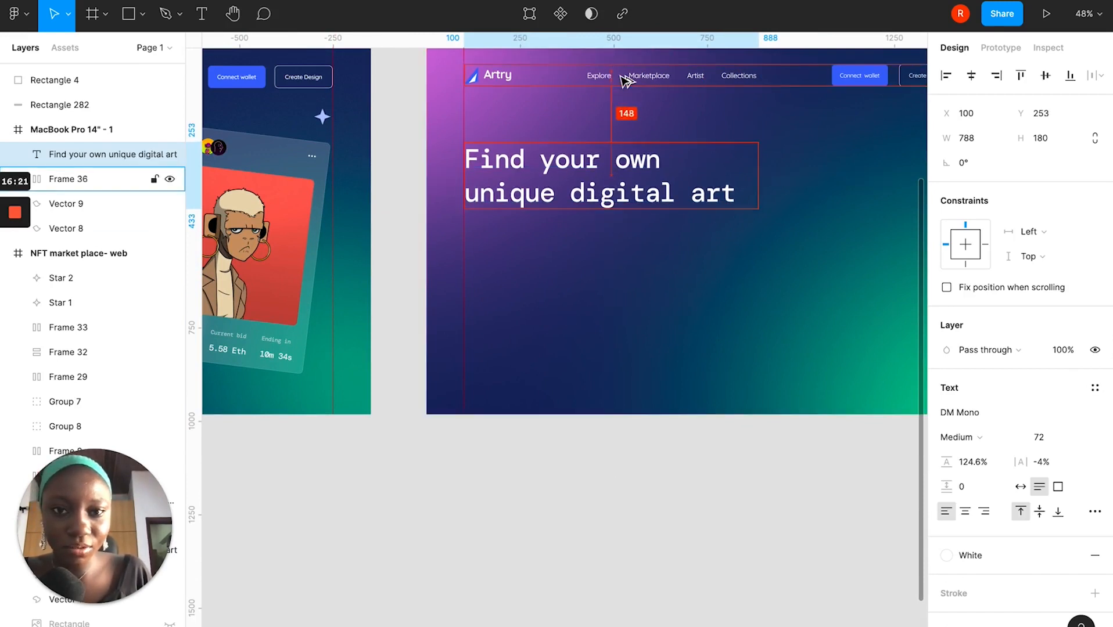
pyautogui.press('Down')
pyautogui.press('Down')
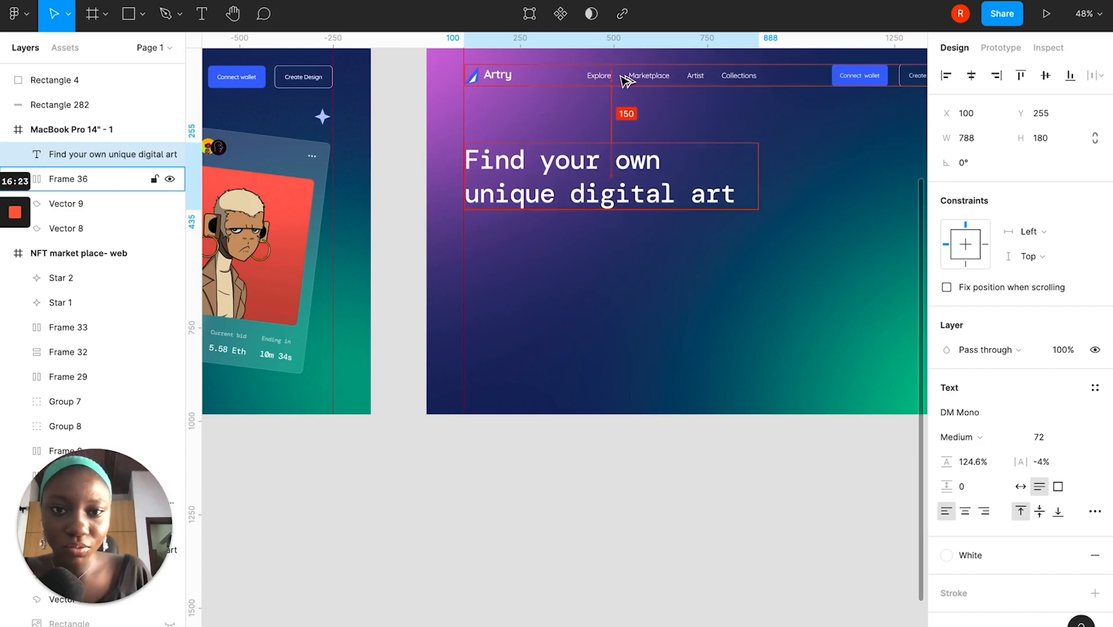
pyautogui.click(615, 256)
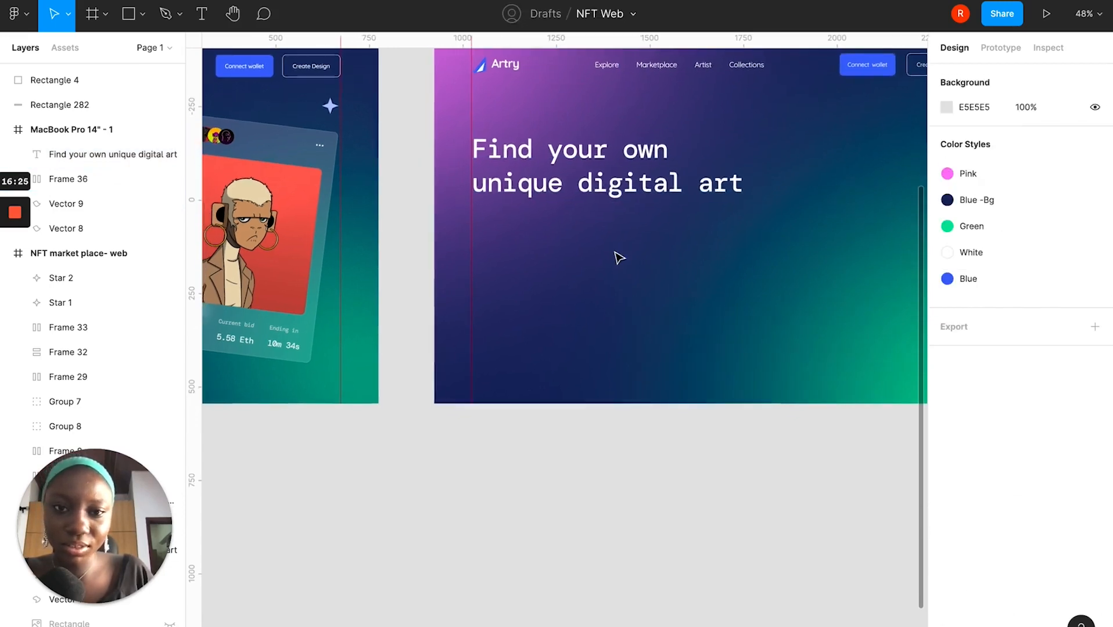
# Compare the headline with the reference frame and lower it to Y 264, 159 below the header row.
pyautogui.keyDown('ctrl'); pyautogui.scroll(-4, 616, 256); pyautogui.keyUp('ctrl')
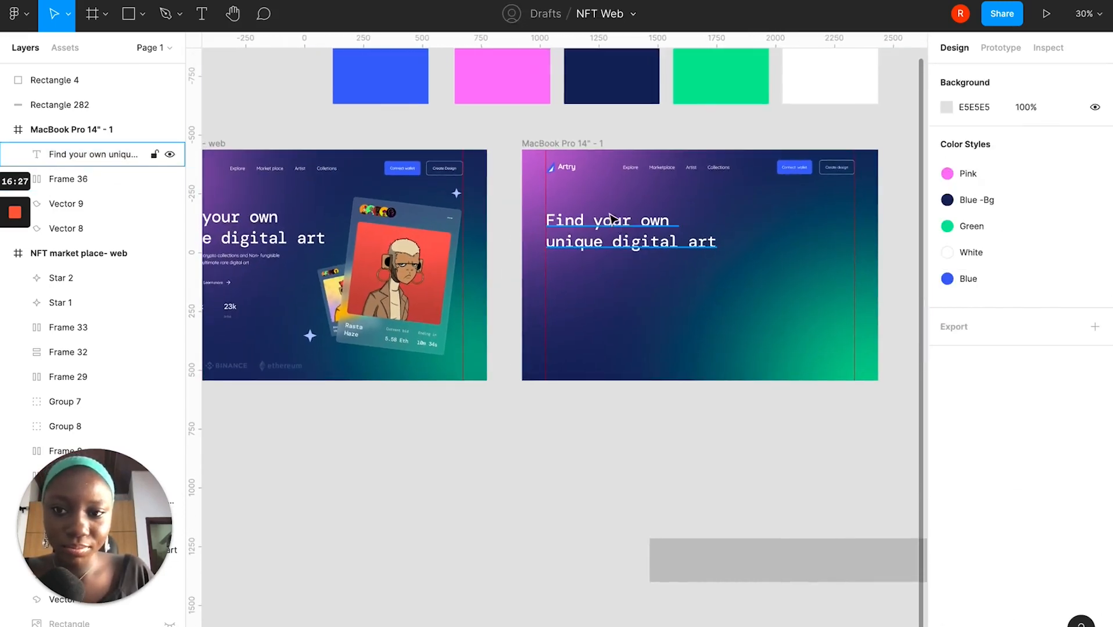
pyautogui.hscroll(-2, 611, 218)
pyautogui.click(676, 241)
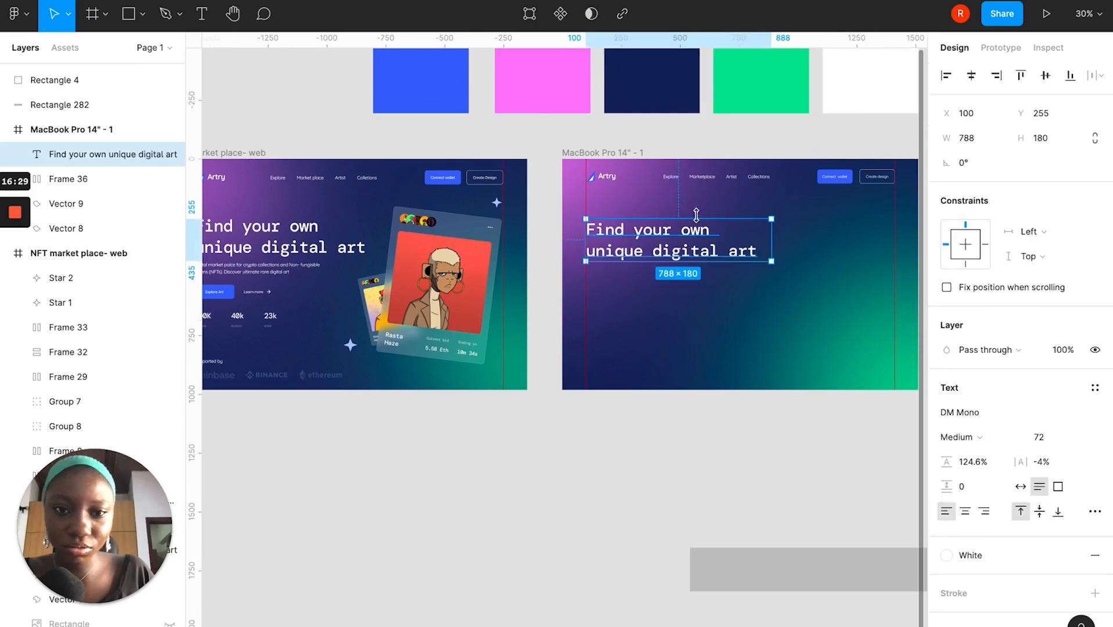
pyautogui.press('alt')
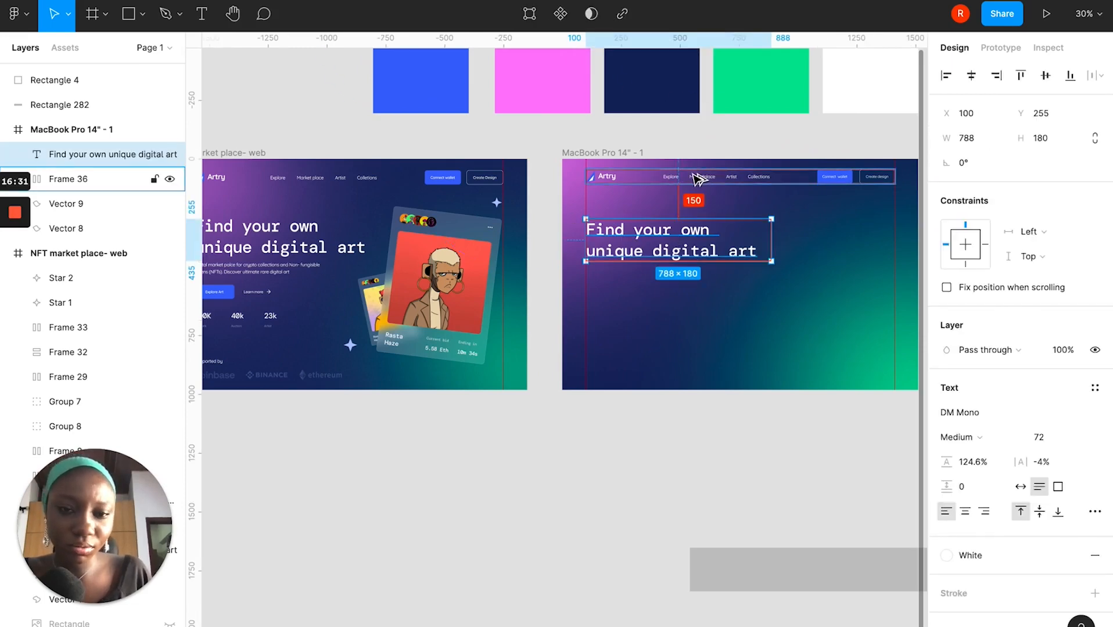
pyautogui.press('Down')
pyautogui.press('Down')
pyautogui.press('Down')
pyautogui.press('Down')
pyautogui.press('Down')
pyautogui.press('Down')
pyautogui.press('Down')
pyautogui.press('Down')
pyautogui.press('Down')
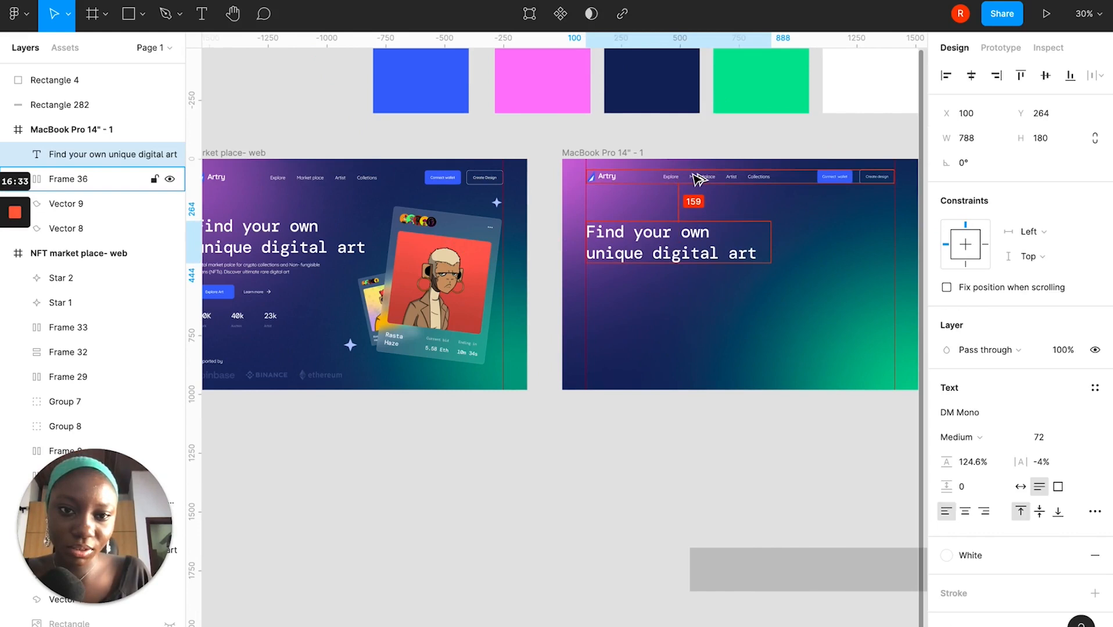
pyautogui.click(709, 310)
# Copy the description paragraph from the NFT market place- web frame to the canvas just below the MacBook Pro 14" frame, about X 973, Y 582.
pyautogui.scroll(-3, 711, 313)
pyautogui.hscroll(-3, 711, 313)
pyautogui.scroll(-2, 710, 313)
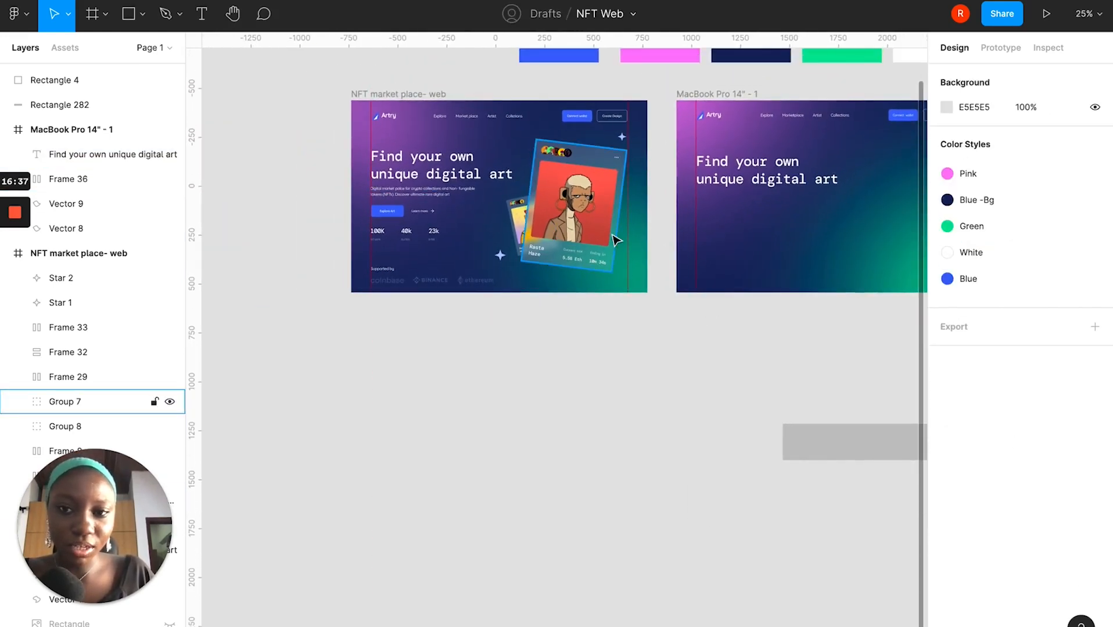
pyautogui.click(393, 195)
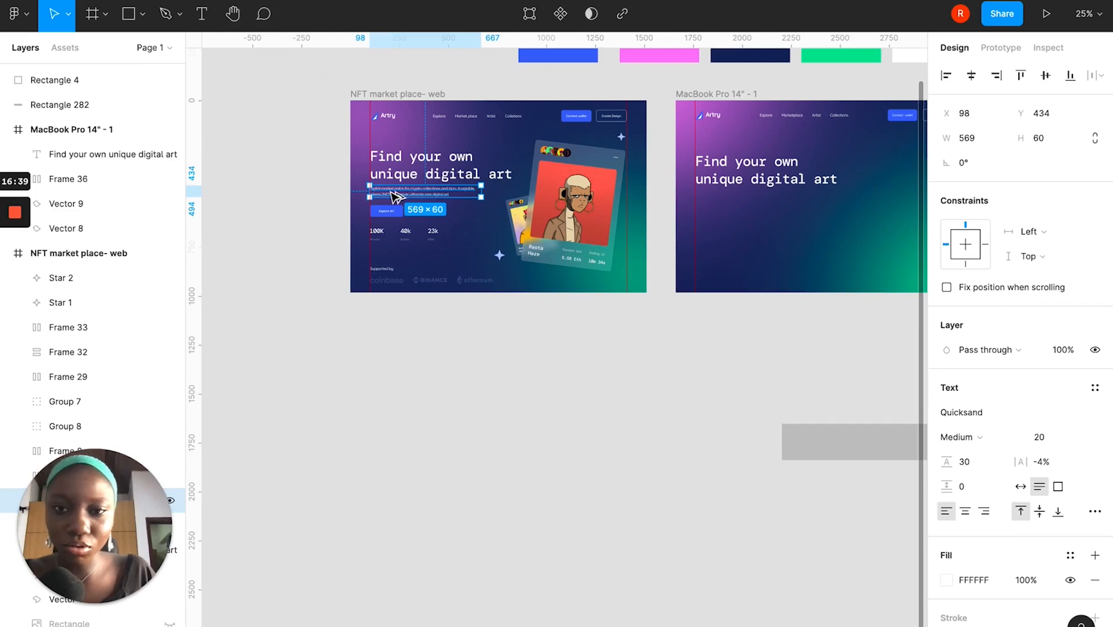
pyautogui.moveTo(393, 194); pyautogui.dragTo(708, 311)
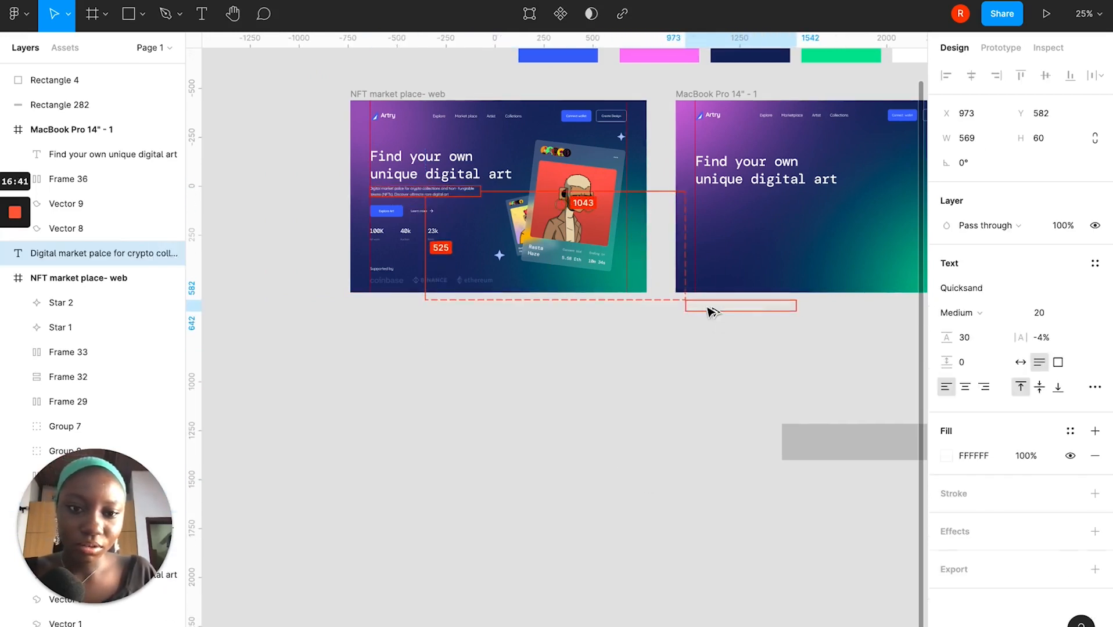
pyautogui.scroll(2, 708, 312)
pyautogui.scroll(5, 709, 312)
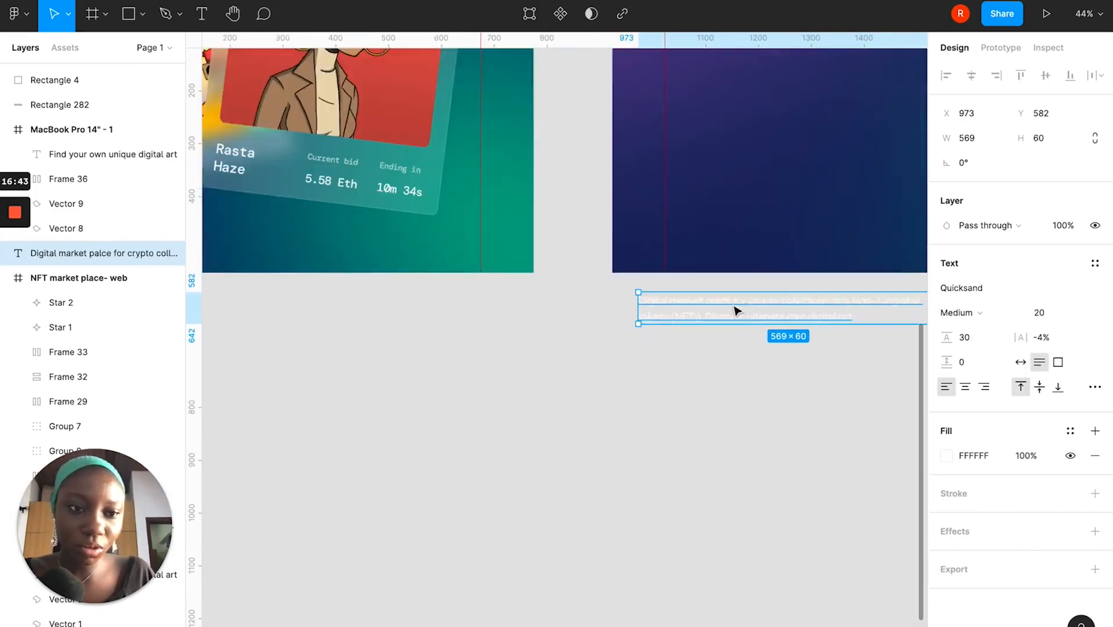
# Move the copied description paragraph to X 904, Y 658 on the canvas and examine its font, size, line height and letter spacing.
pyautogui.moveTo(730, 309); pyautogui.dragTo(687, 357)
pyautogui.hscroll(1, 685, 357)
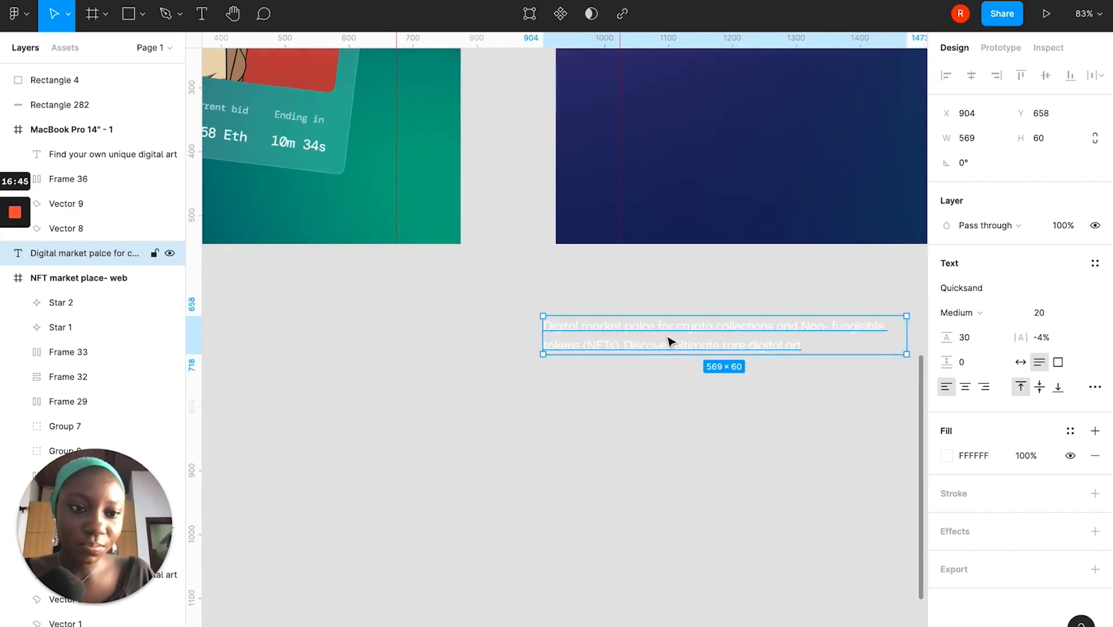
pyautogui.scroll(1, 663, 348)
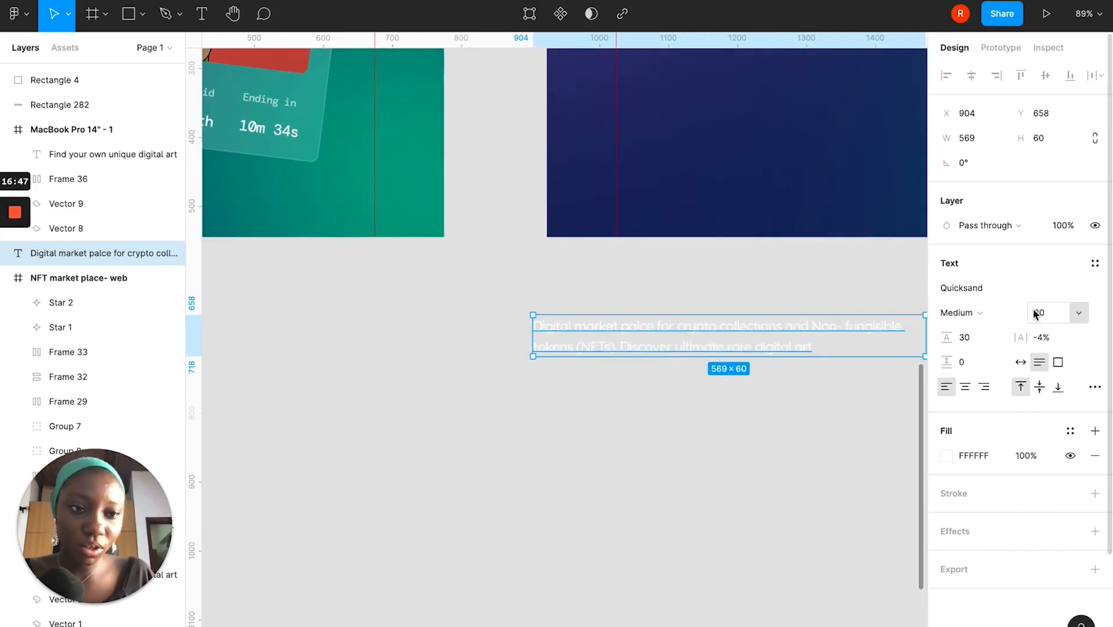
pyautogui.hscroll(1, 709, 332)
pyautogui.scroll(-1, 663, 326)
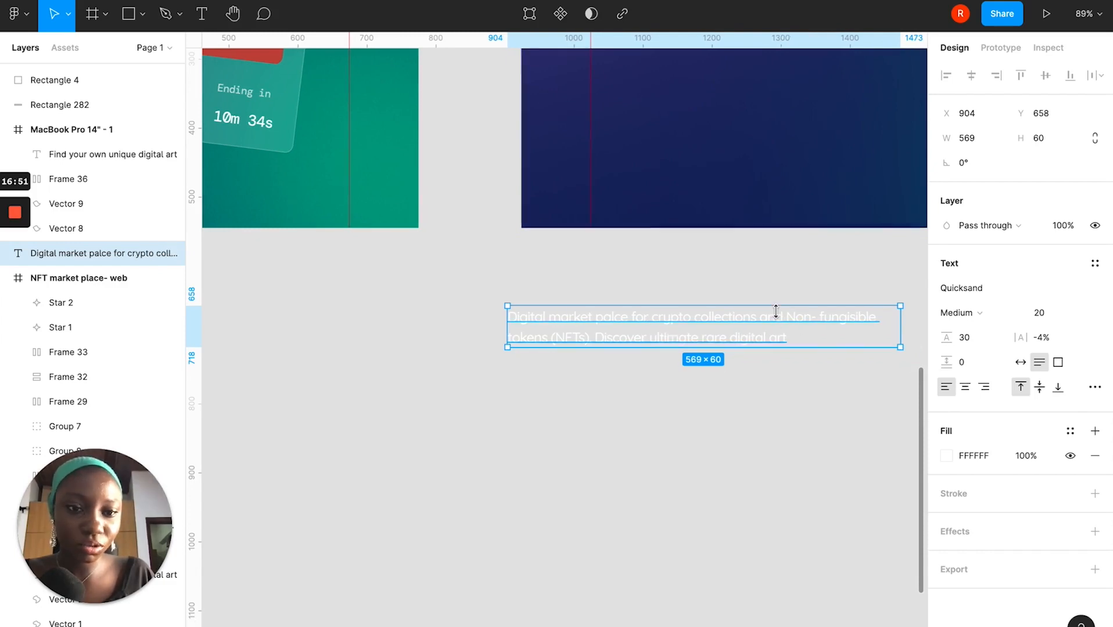
pyautogui.hscroll(2, 801, 320)
pyautogui.scroll(-1, 801, 319)
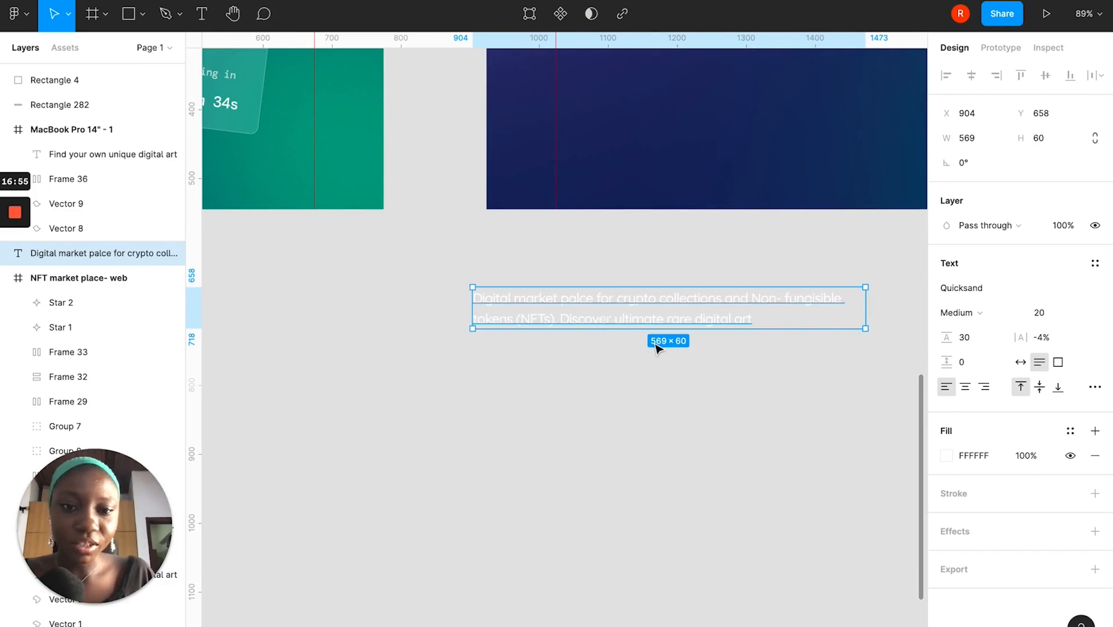
pyautogui.scroll(-5, 701, 321)
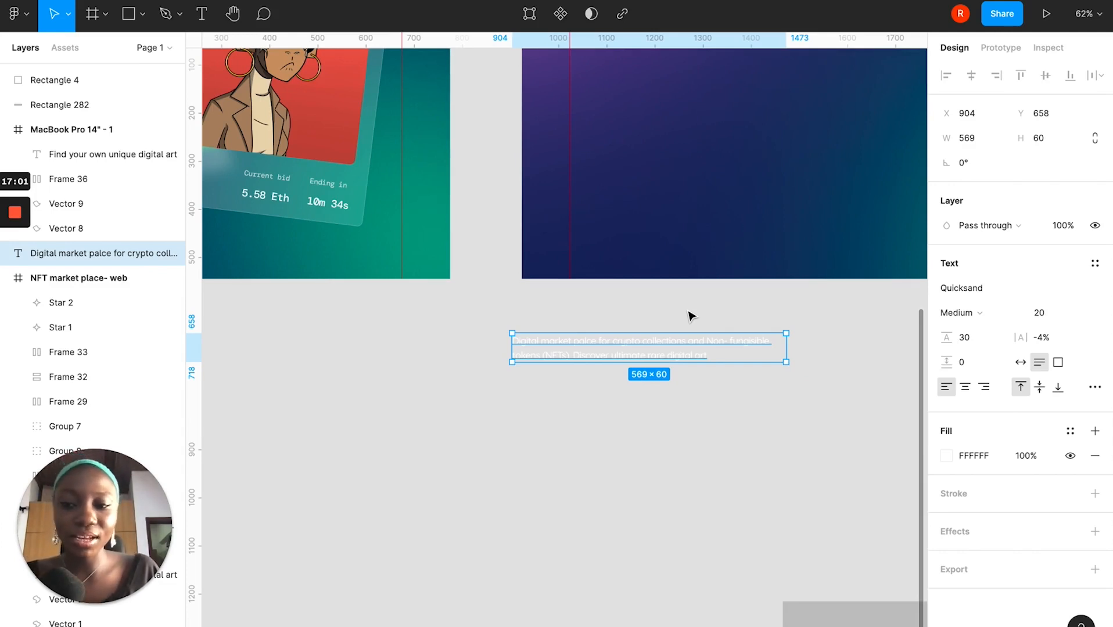
pyautogui.scroll(4, 691, 315)
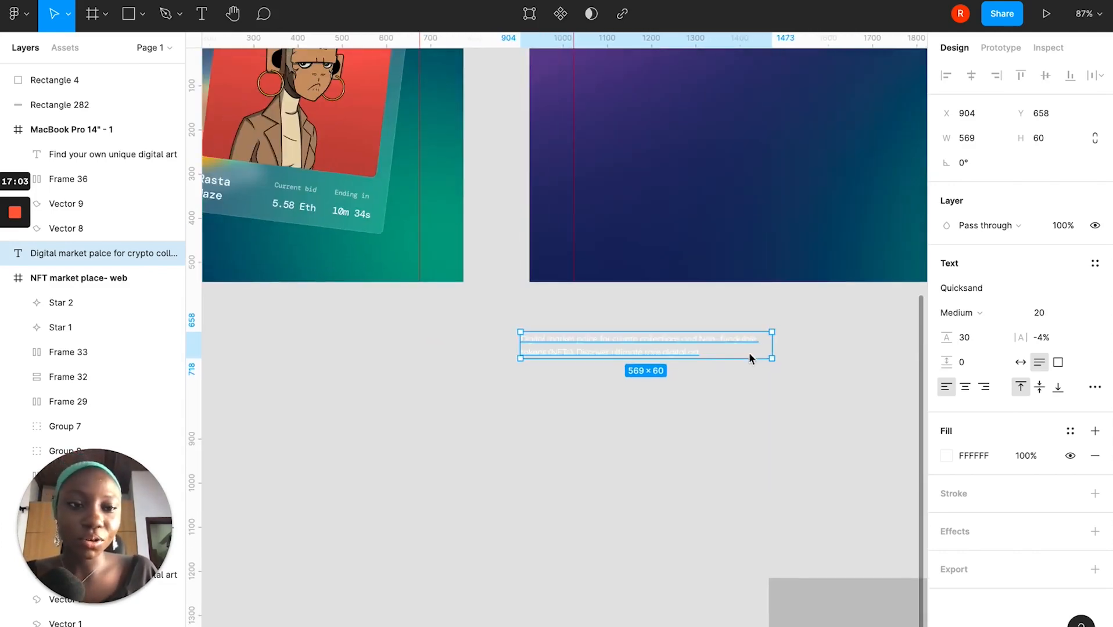
pyautogui.hscroll(3, 716, 344)
pyautogui.scroll(2, 716, 343)
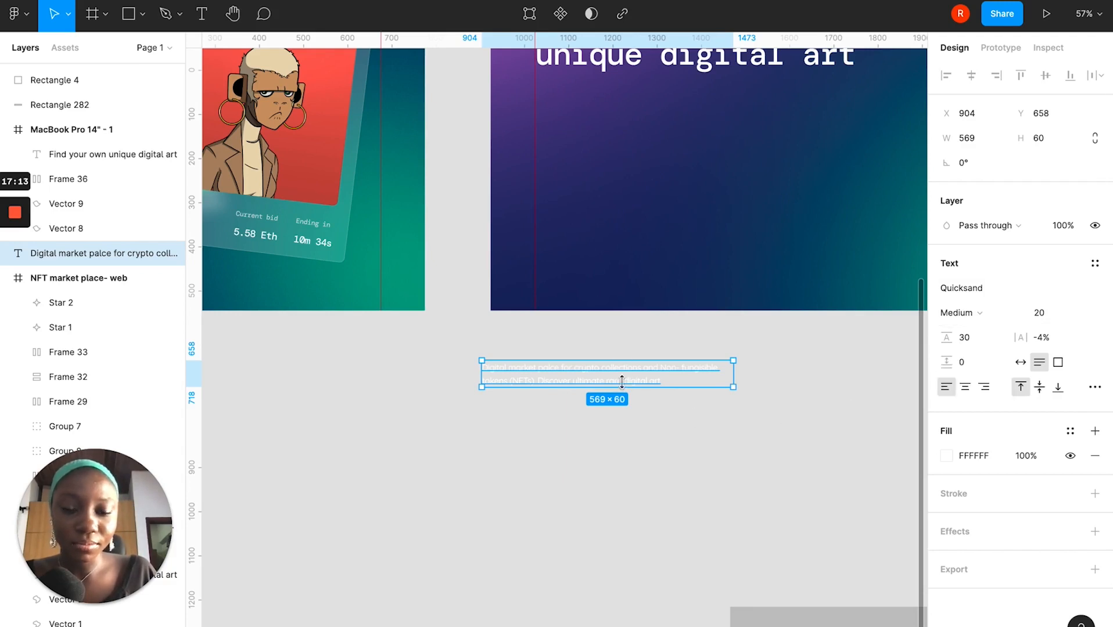
# Place the description paragraph in the MacBook Pro 14" frame beneath the headline, on the margin guide at X 100, Y 491.
pyautogui.moveTo(623, 381); pyautogui.dragTo(693, 243)
pyautogui.scroll(4, 689, 239)
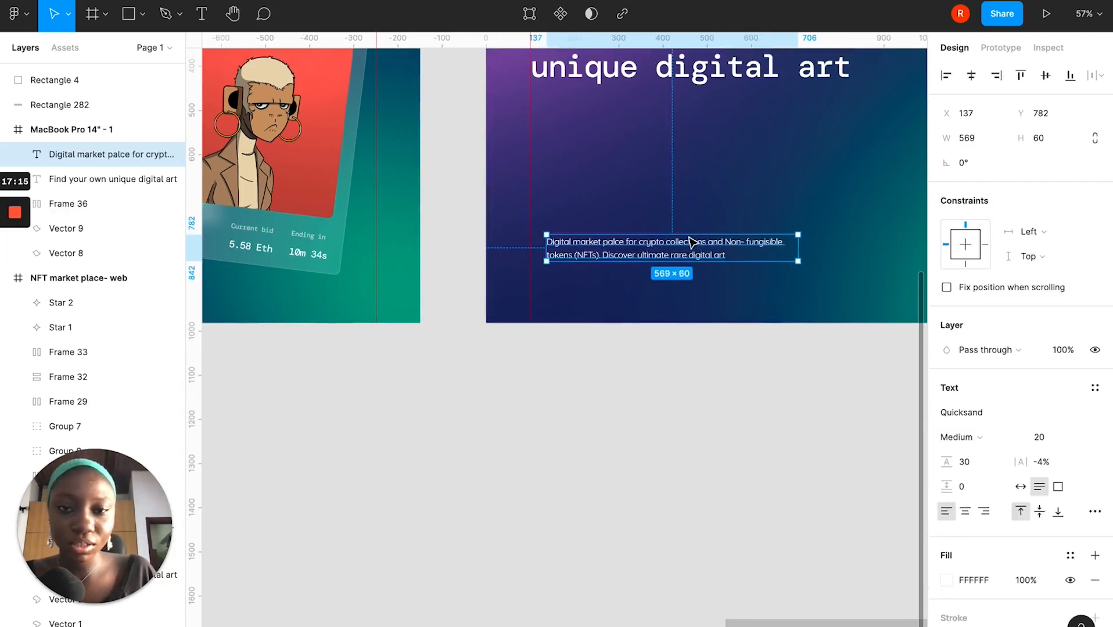
pyautogui.moveTo(633, 371); pyautogui.dragTo(616, 238)
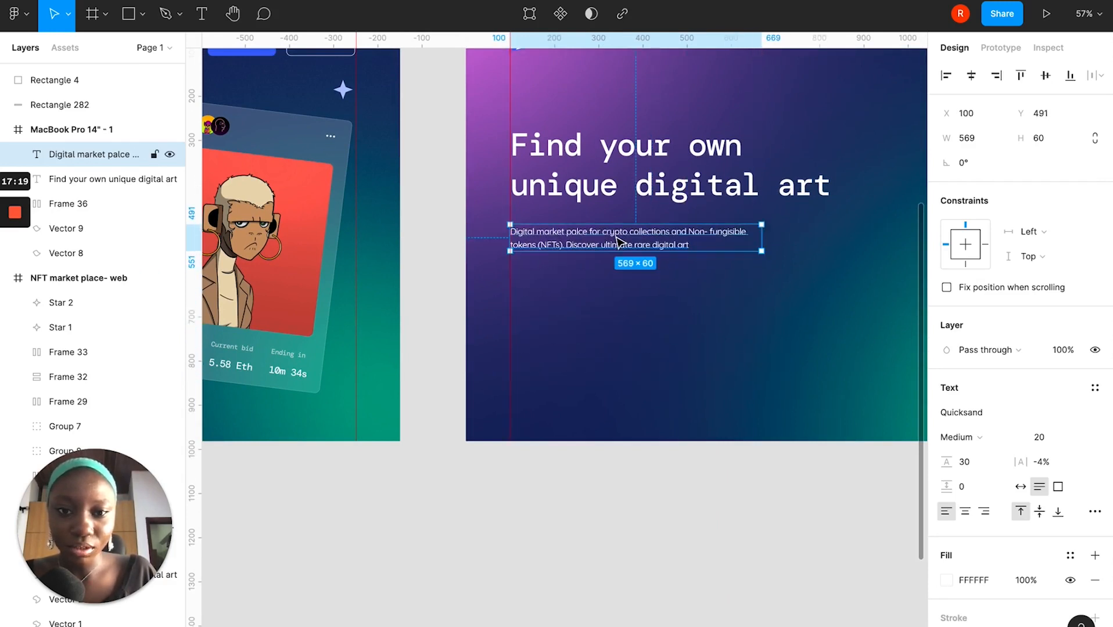
# Set the vertical spacing between the headline and the description to 32 and combine both in an auto layout.
pyautogui.keyDown('shift'); pyautogui.click(632, 181); pyautogui.keyUp('shift')
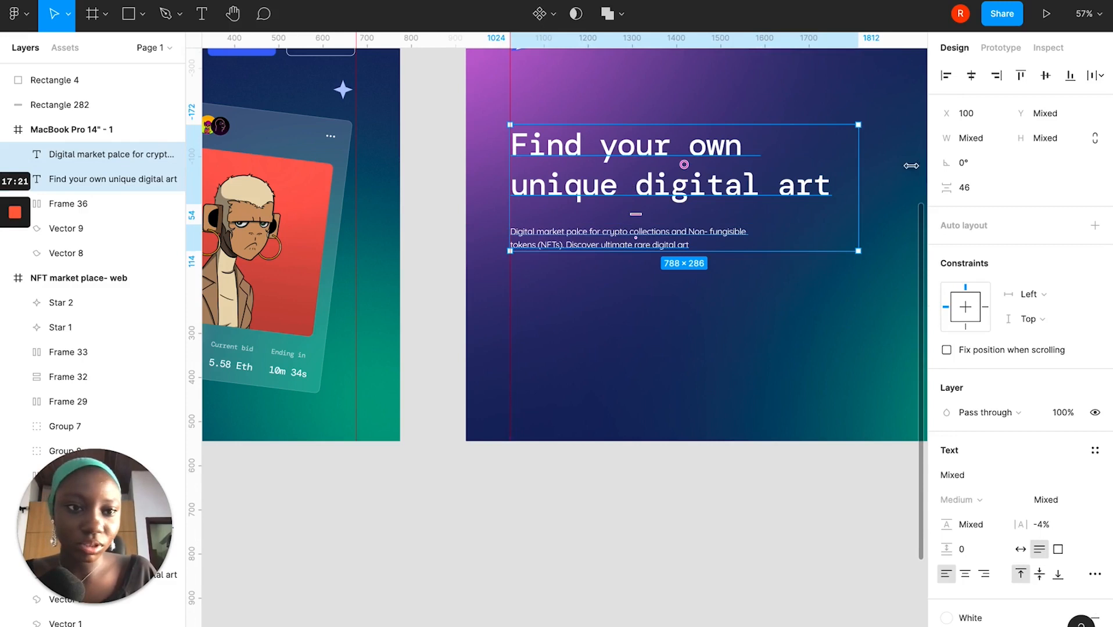
pyautogui.write('32')
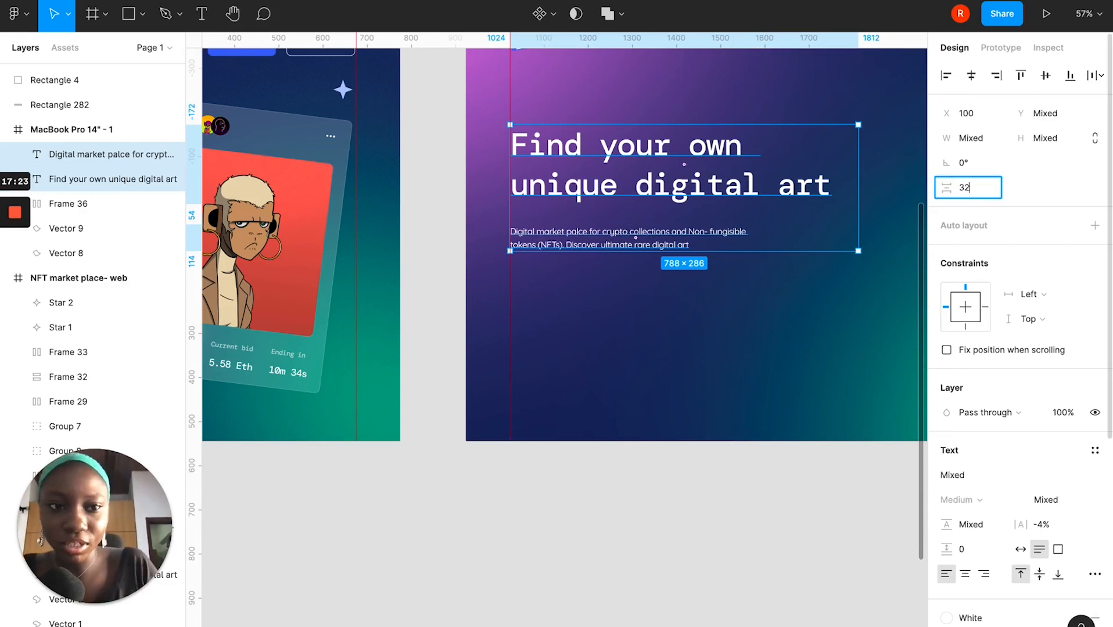
pyautogui.press('Return')
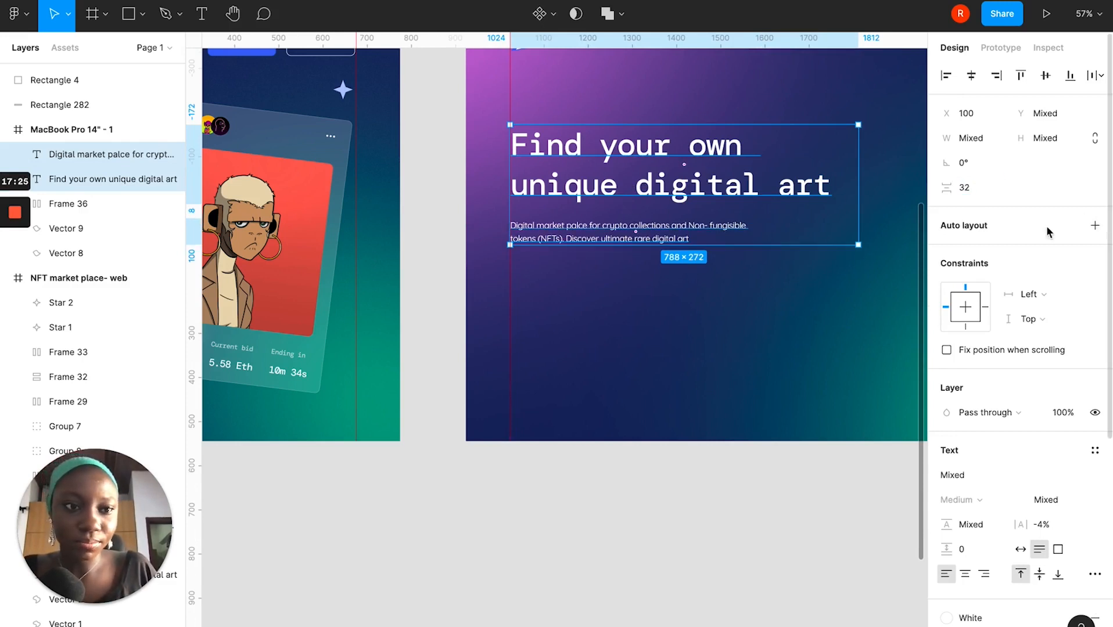
pyautogui.click(1094, 225)
# Copy the header's Connect wallet button to below the description, on the margin guide at X 100, with a width of 150.
pyautogui.scroll(-5, 803, 301)
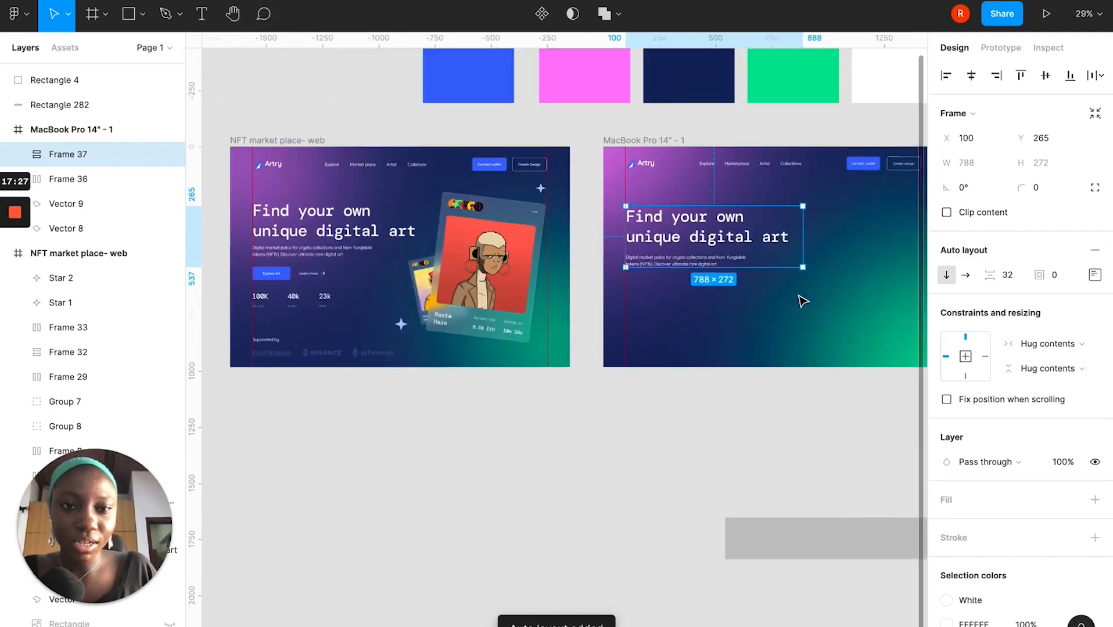
pyautogui.hscroll(-1, 803, 300)
pyautogui.hscroll(3, 687, 234)
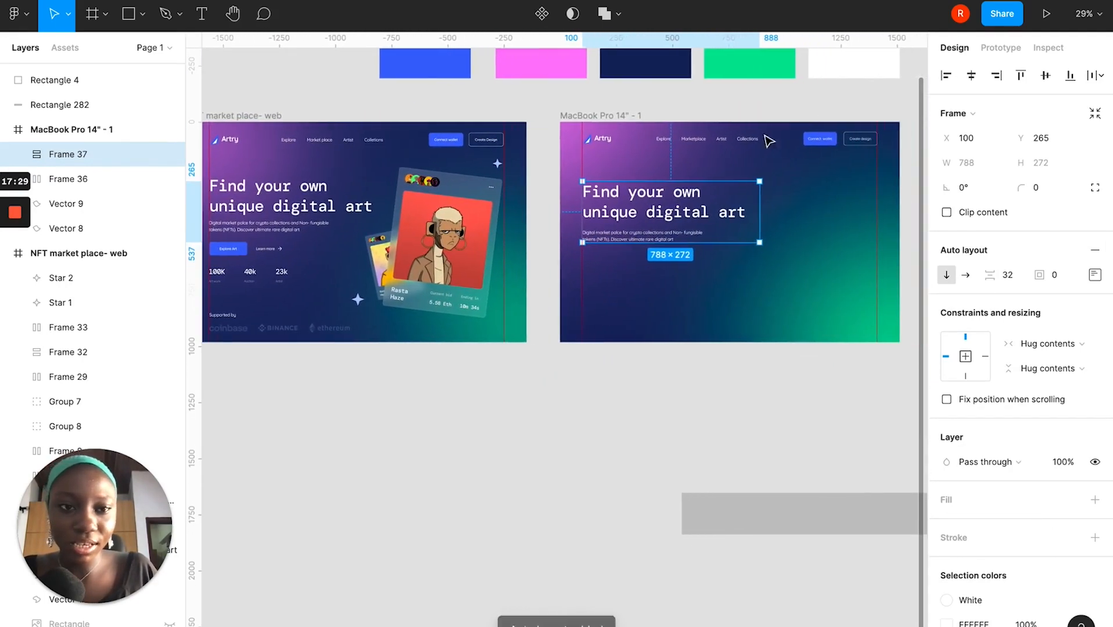
pyautogui.click(819, 141)
pyautogui.doubleClick(819, 141)
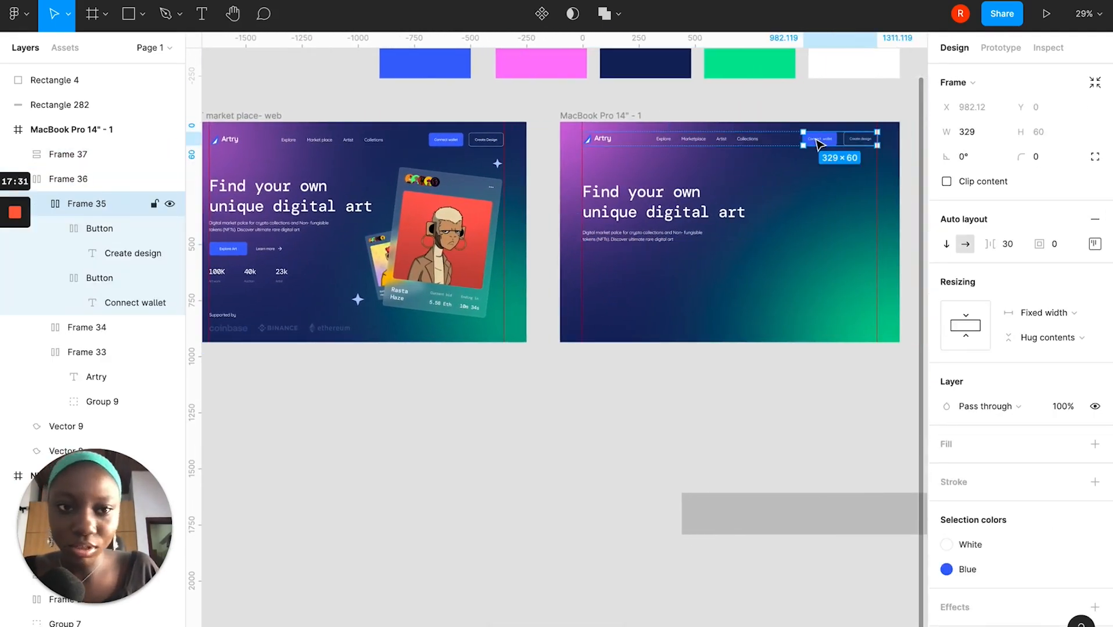
pyautogui.doubleClick(819, 141)
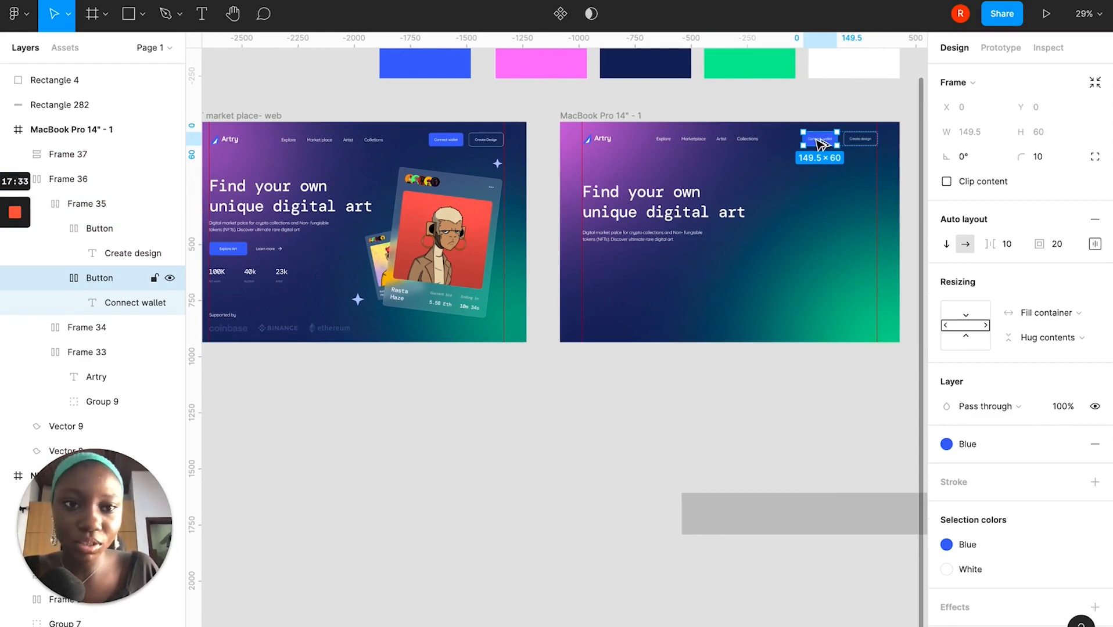
pyautogui.moveTo(821, 144); pyautogui.dragTo(632, 274)
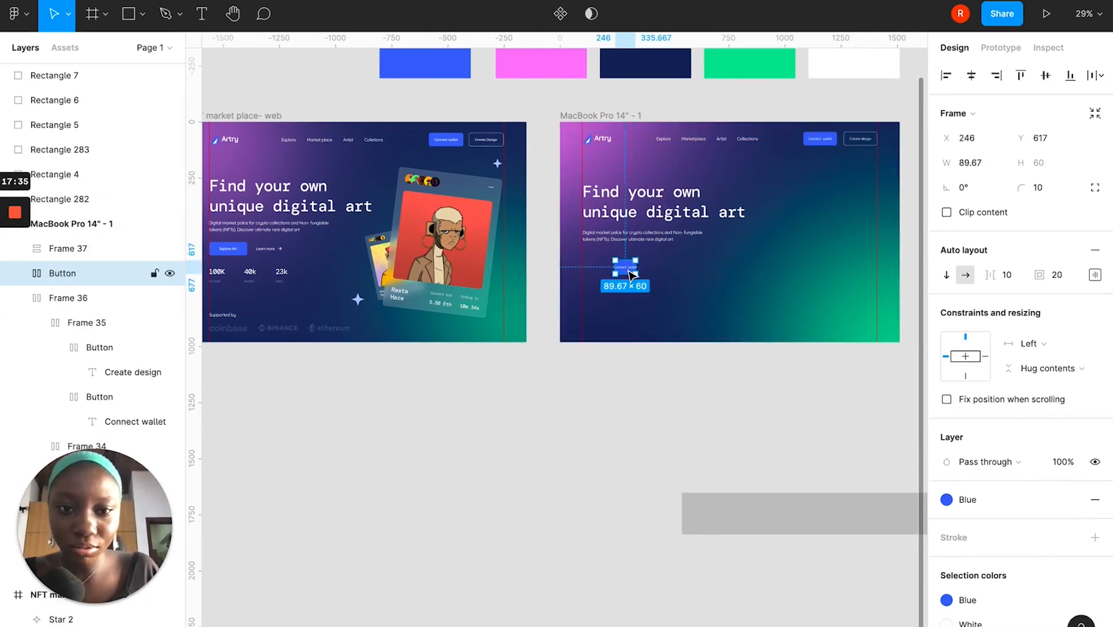
pyautogui.hotkey('ctrl', 'z')
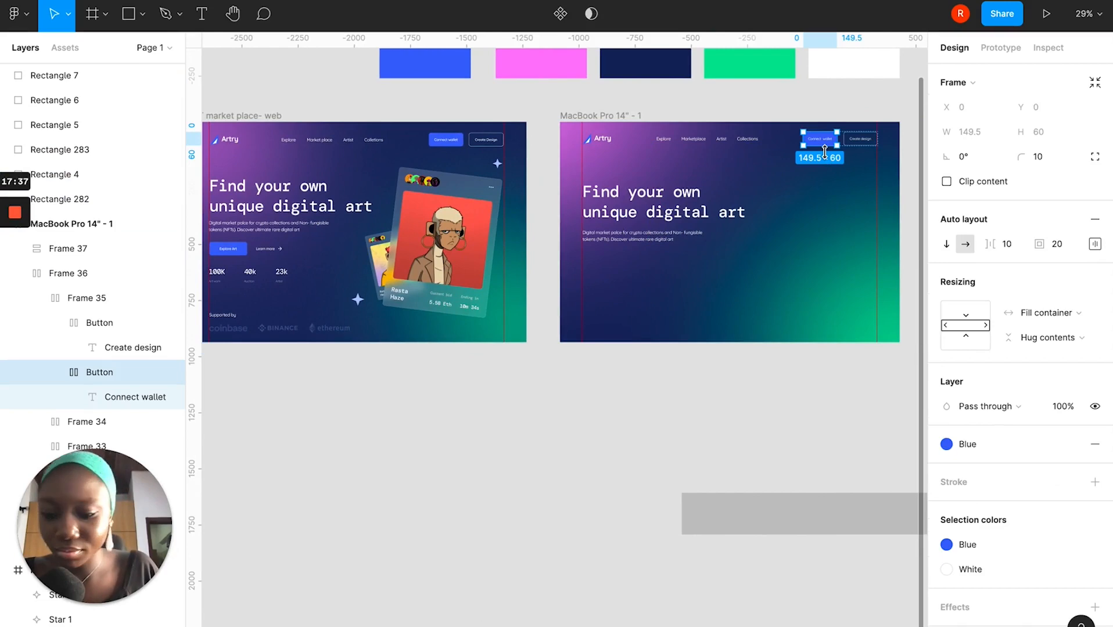
pyautogui.moveTo(827, 146); pyautogui.dragTo(746, 314)
pyautogui.scroll(10, 782, 198)
pyautogui.scroll(-1, 748, 315)
pyautogui.scroll(-3, 749, 315)
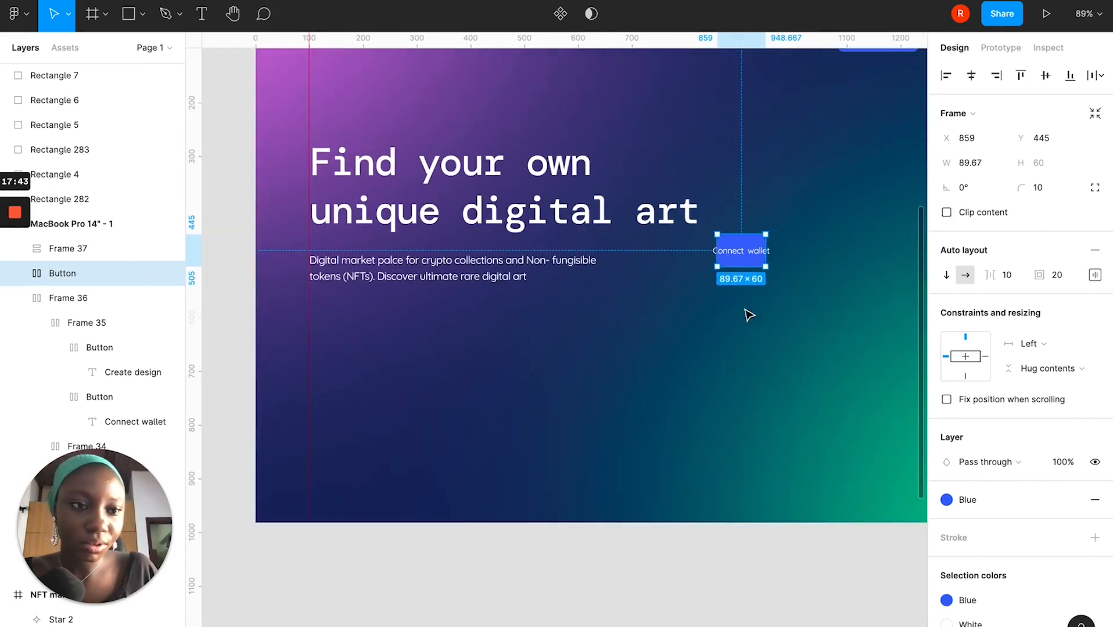
pyautogui.moveTo(765, 242); pyautogui.dragTo(346, 342)
# Change the copied button's label to "Explore Art" and raise the button to Y 586.
pyautogui.doubleClick(346, 343)
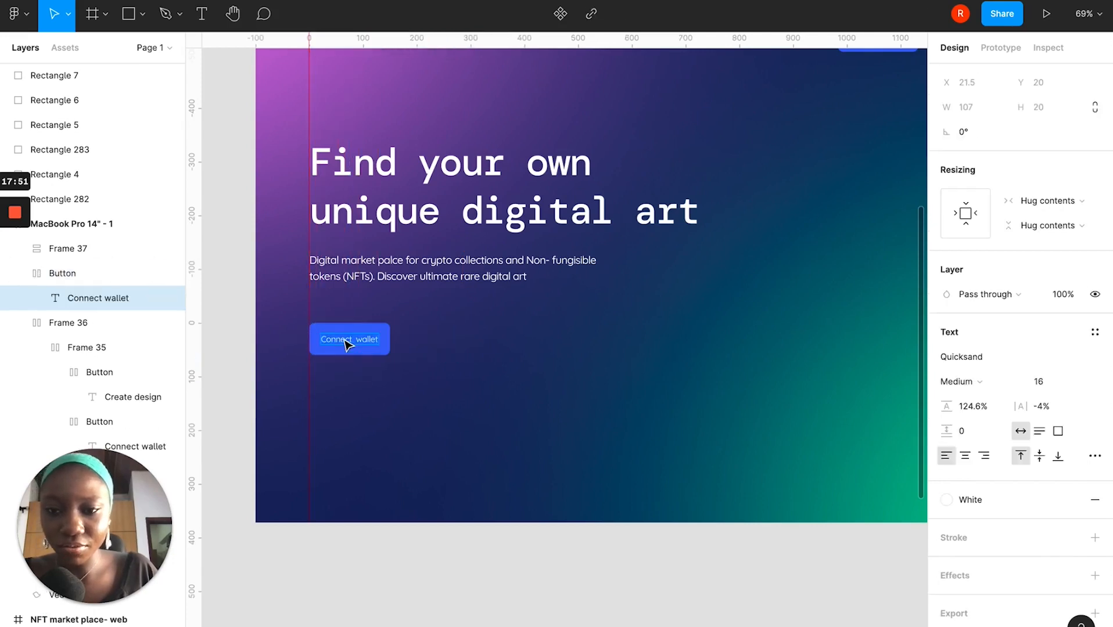
pyautogui.write('E')
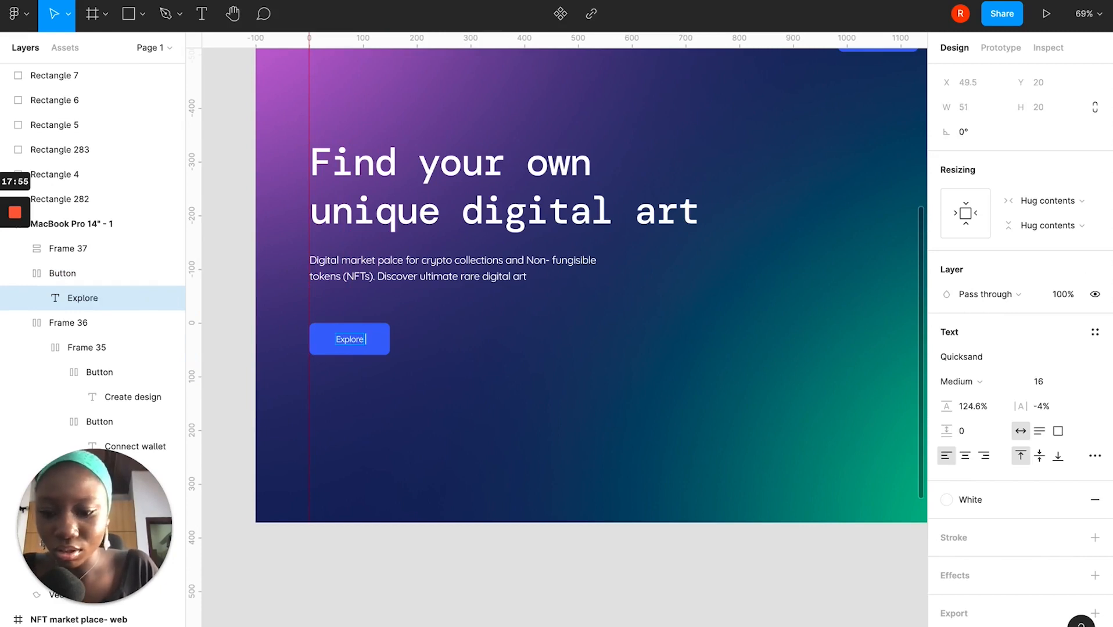
pyautogui.write('A')
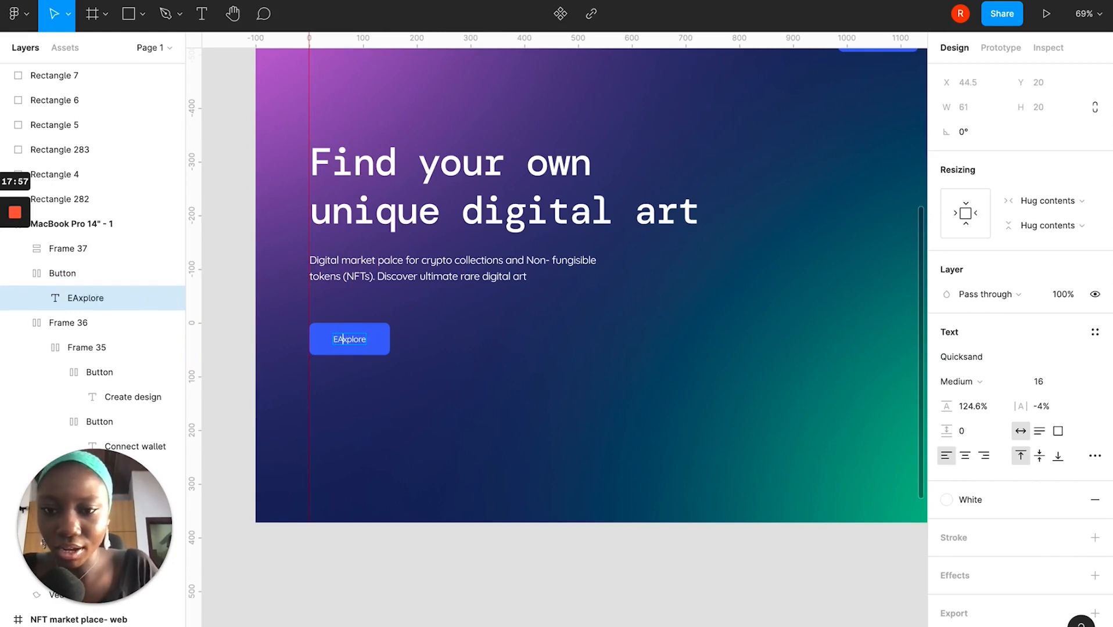
pyautogui.press('BackSpace')
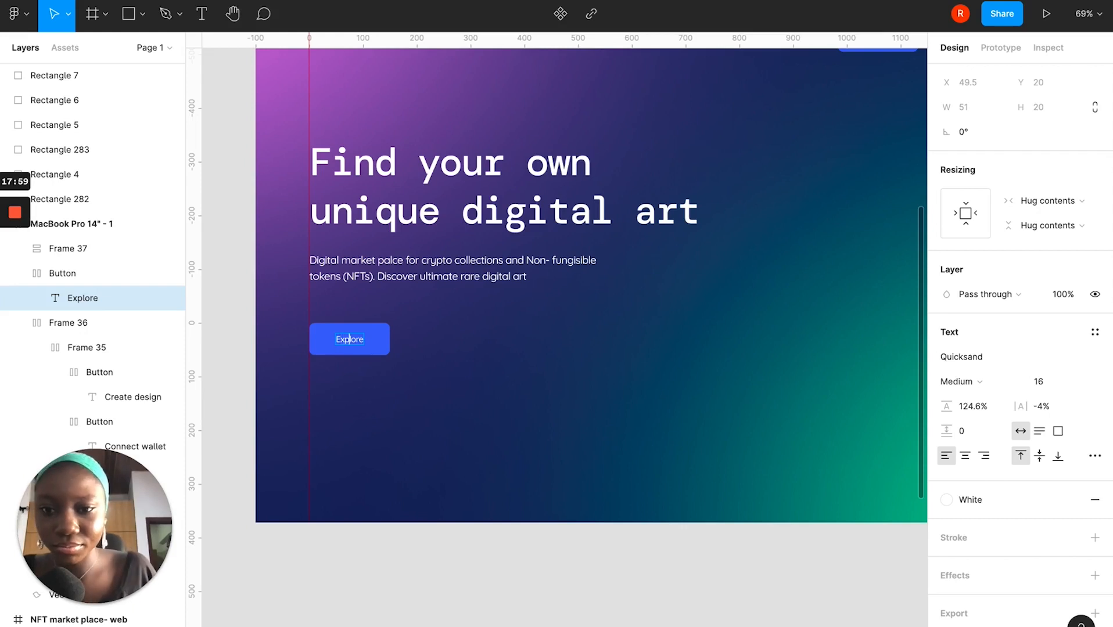
pyautogui.write('\\')
pyautogui.press('BackSpace')
pyautogui.press('BackSpace')
pyautogui.write('Art')
pyautogui.press('Escape')
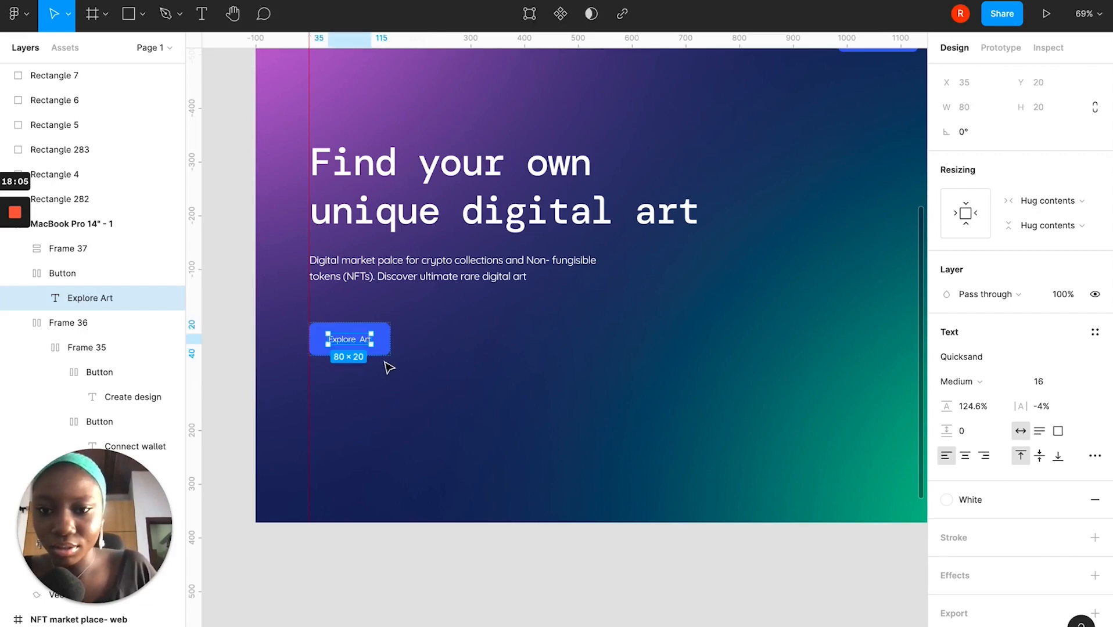
pyautogui.click(422, 375)
pyautogui.click(368, 329)
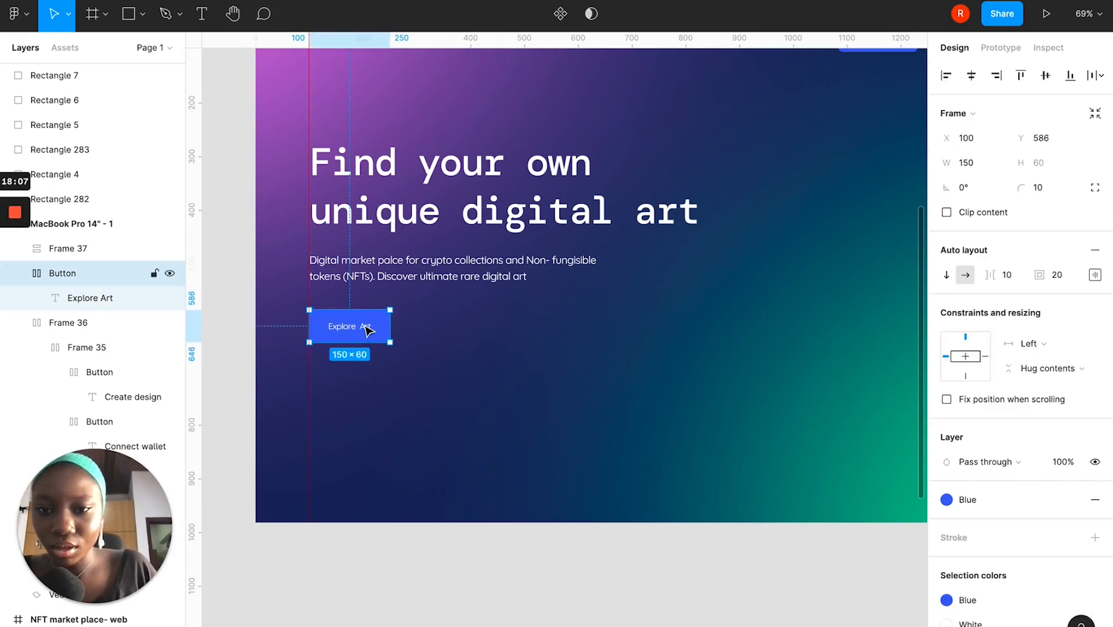
# Add the text "Learn more" beside the Explore Art button at X 320, Y 615, using the reference frame as a guide.
pyautogui.hscroll(-15, 372, 220)
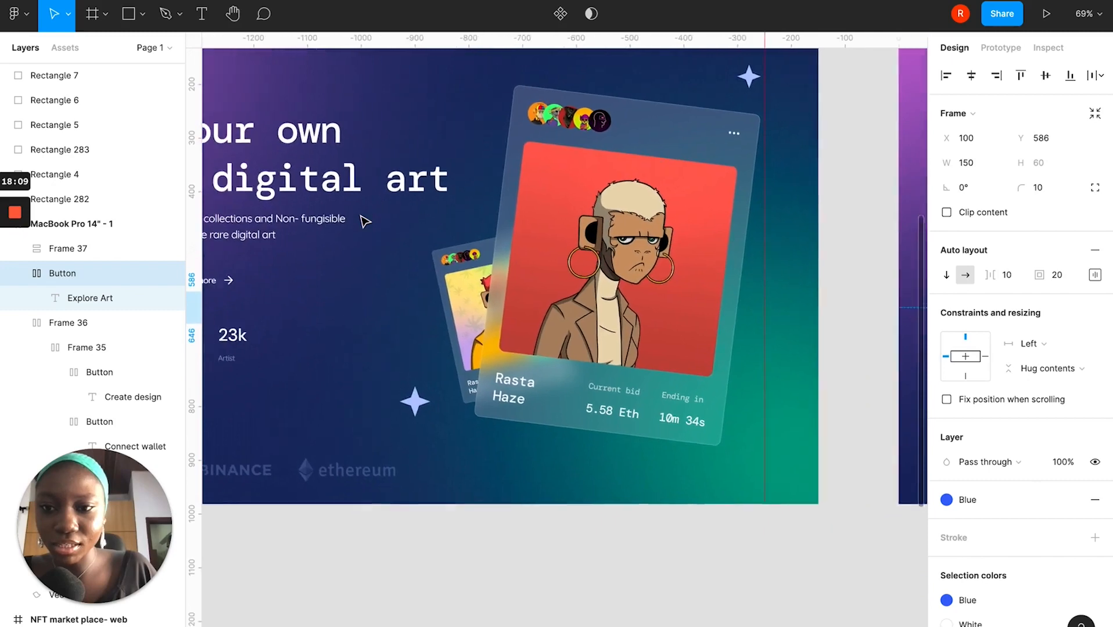
pyautogui.hscroll(15, 361, 219)
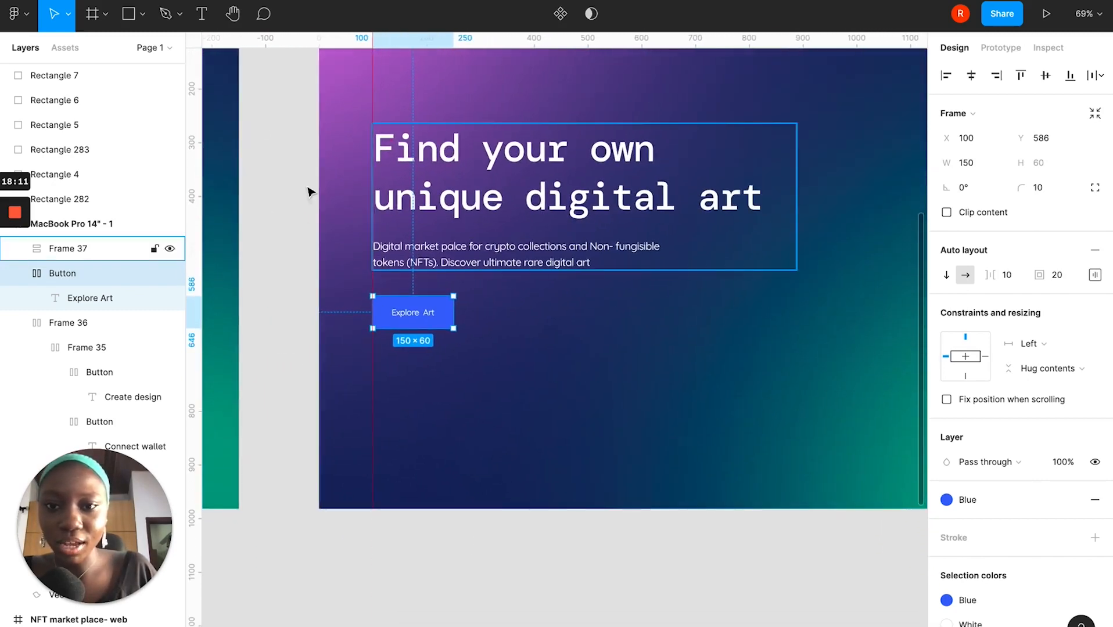
pyautogui.click(203, 14)
pyautogui.click(491, 314)
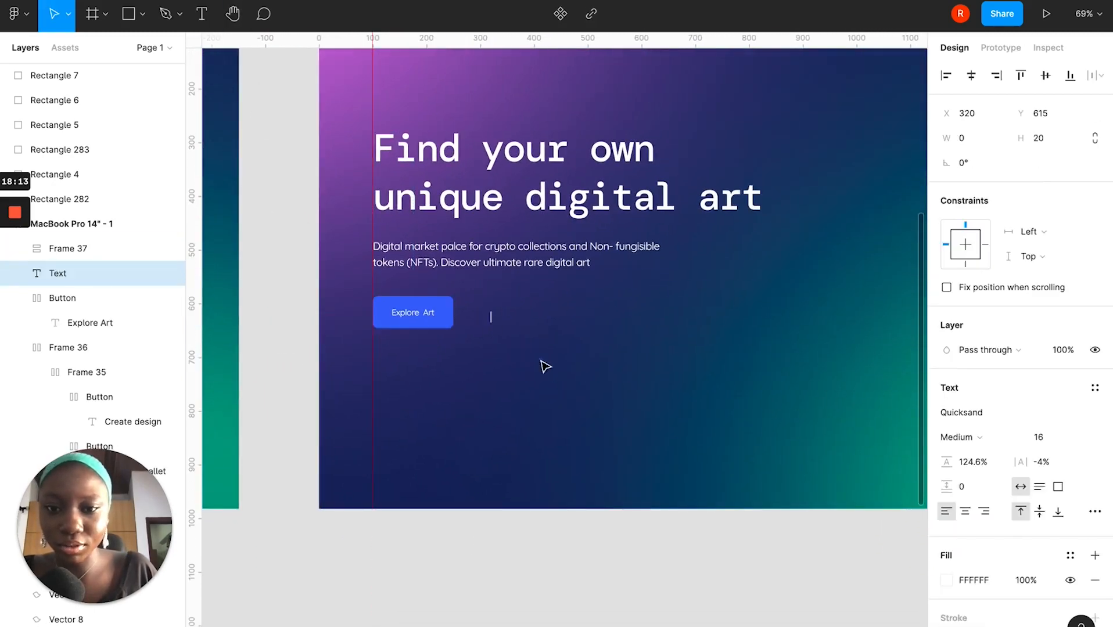
pyautogui.write('Learn m')
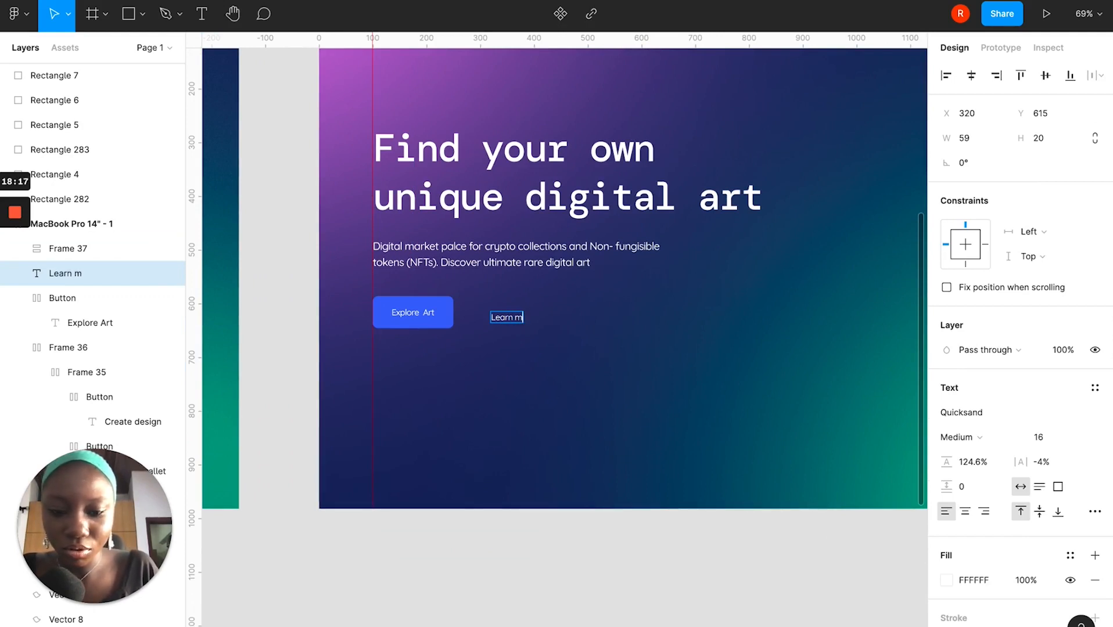
pyautogui.press('Escape')
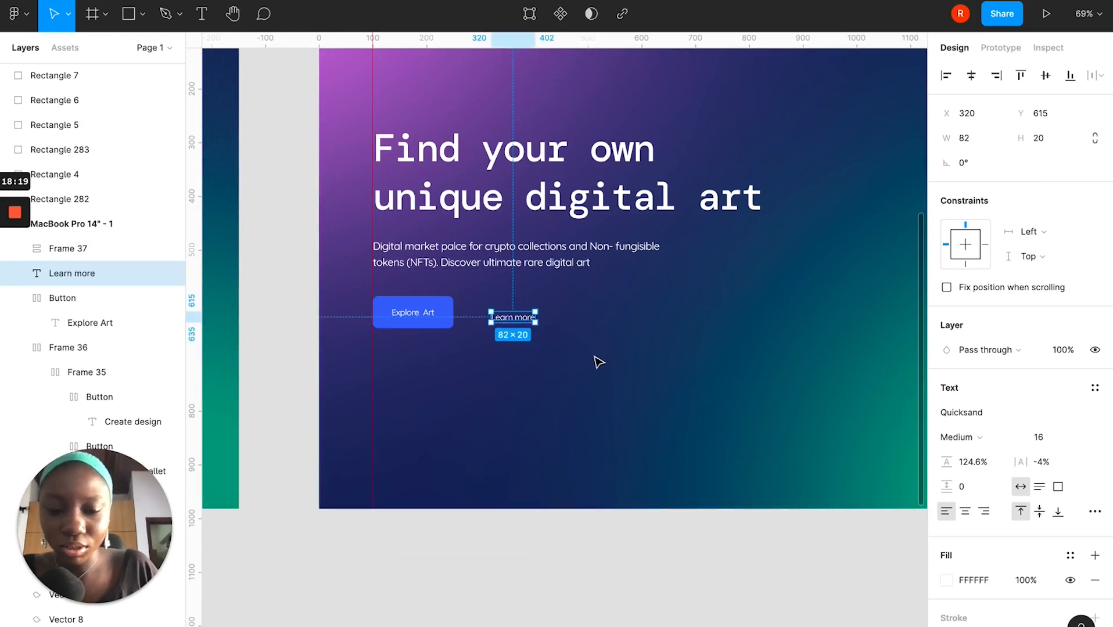
# Open the Feather Icons plugin for the MacBook Pro 14" frame.
pyautogui.rightClick(599, 362)
pyautogui.moveTo(654, 540)
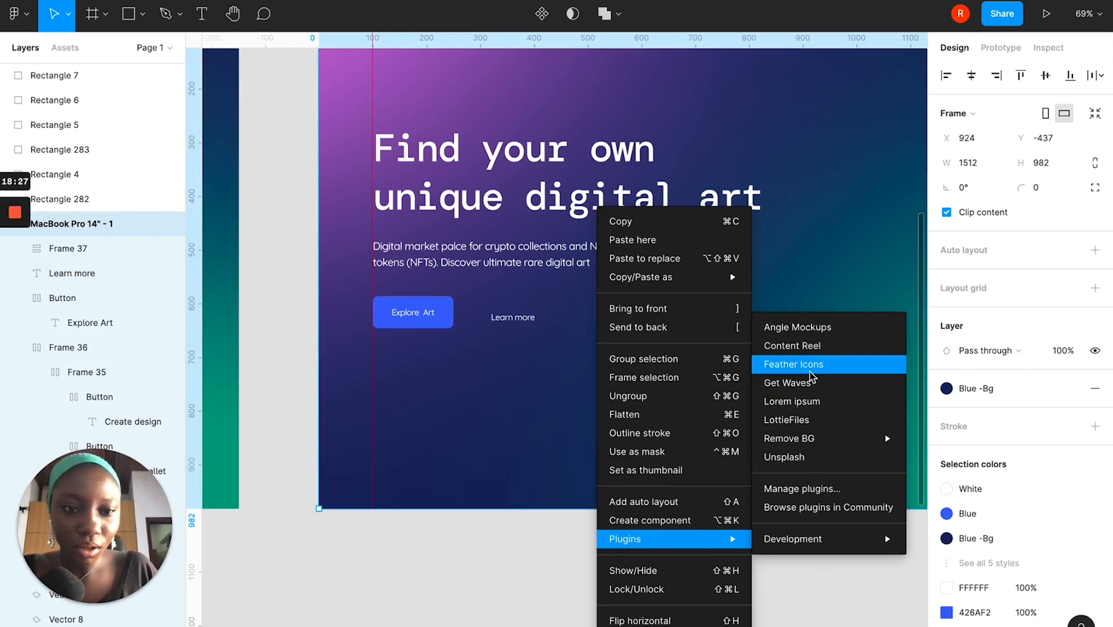
pyautogui.click(810, 365)
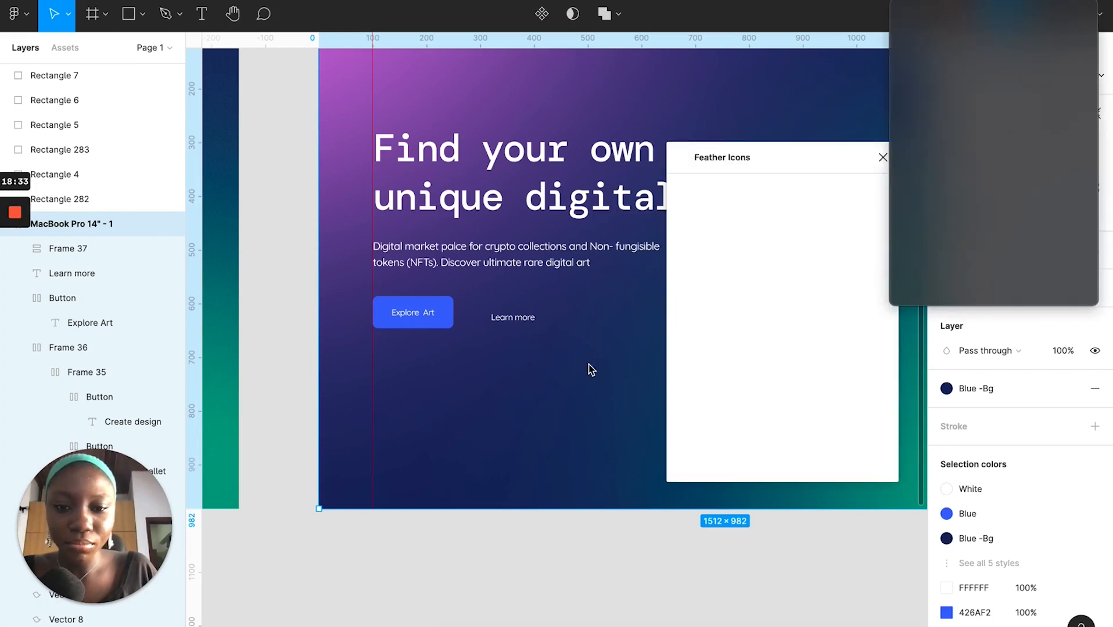
pyautogui.click(14, 274)
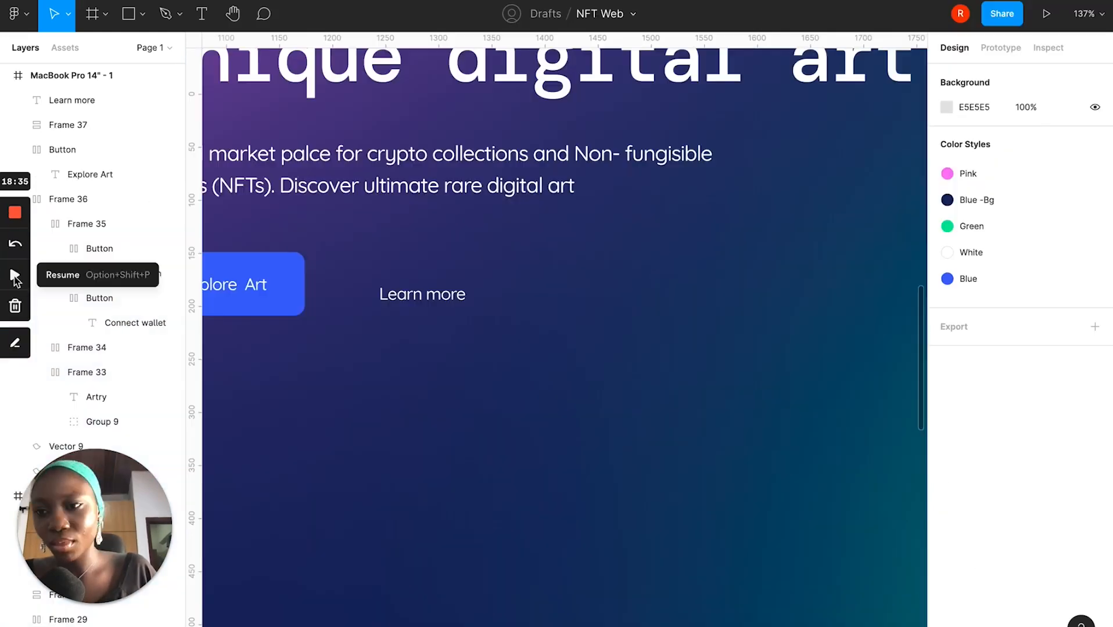
pyautogui.click(14, 275)
# Insert the right-arrow icon into the design using the Feather Icons plugin and close the plugin.
pyautogui.rightClick(504, 300)
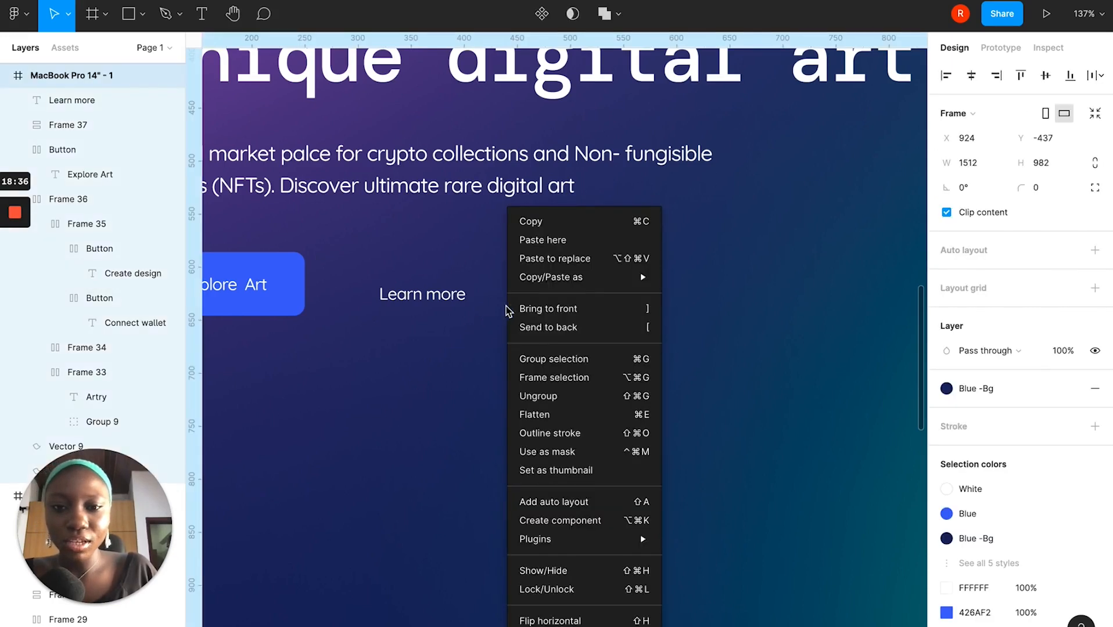
pyautogui.moveTo(600, 542)
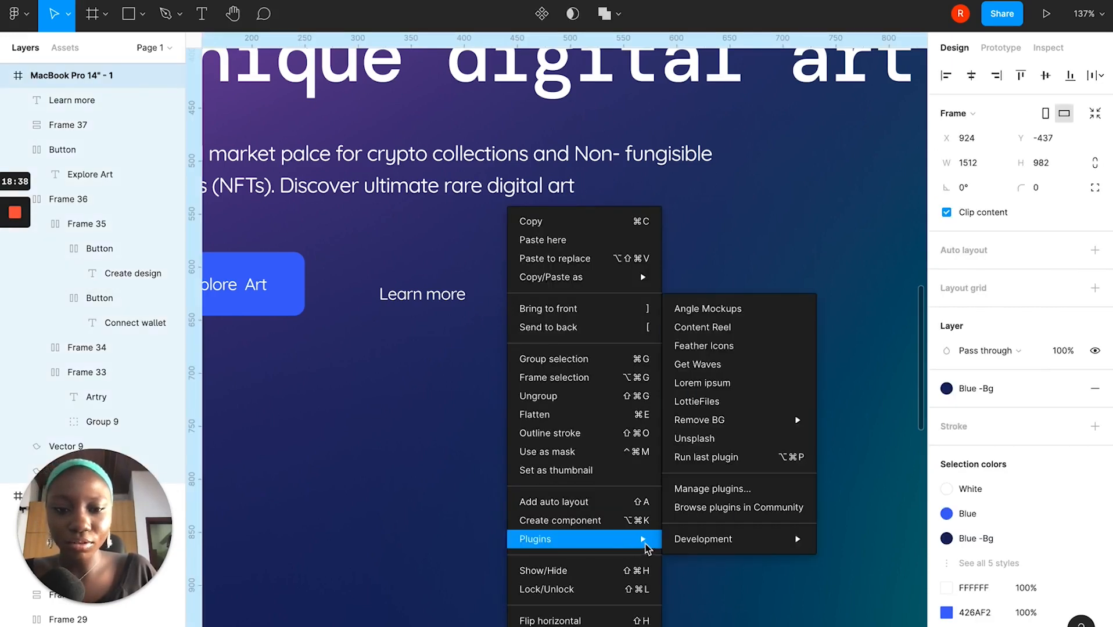
pyautogui.click(722, 347)
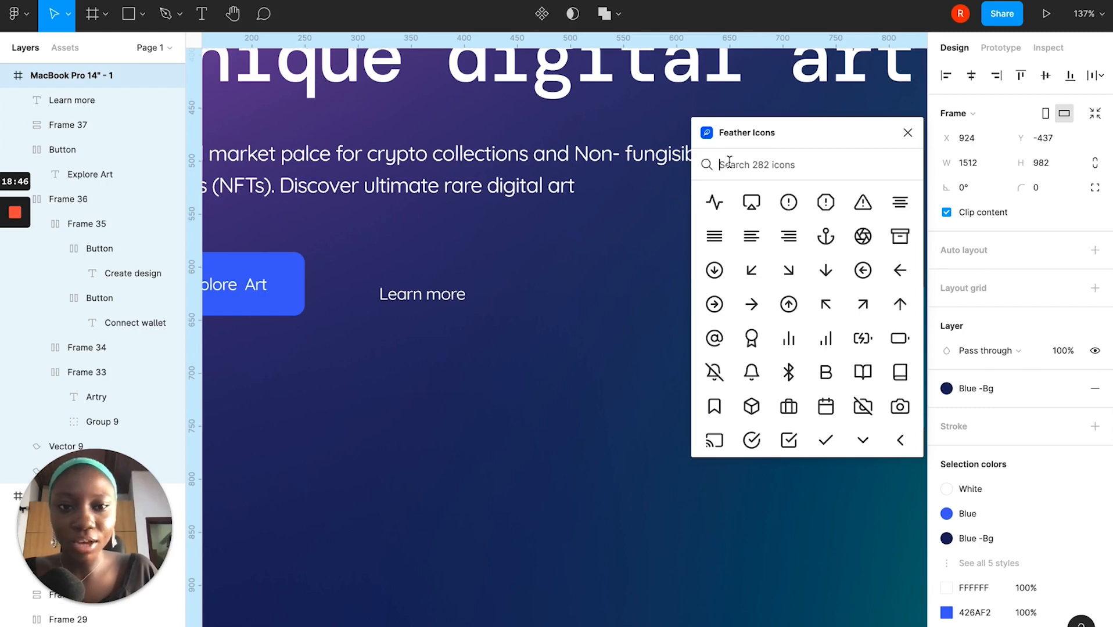
pyautogui.click(751, 304)
pyautogui.click(907, 133)
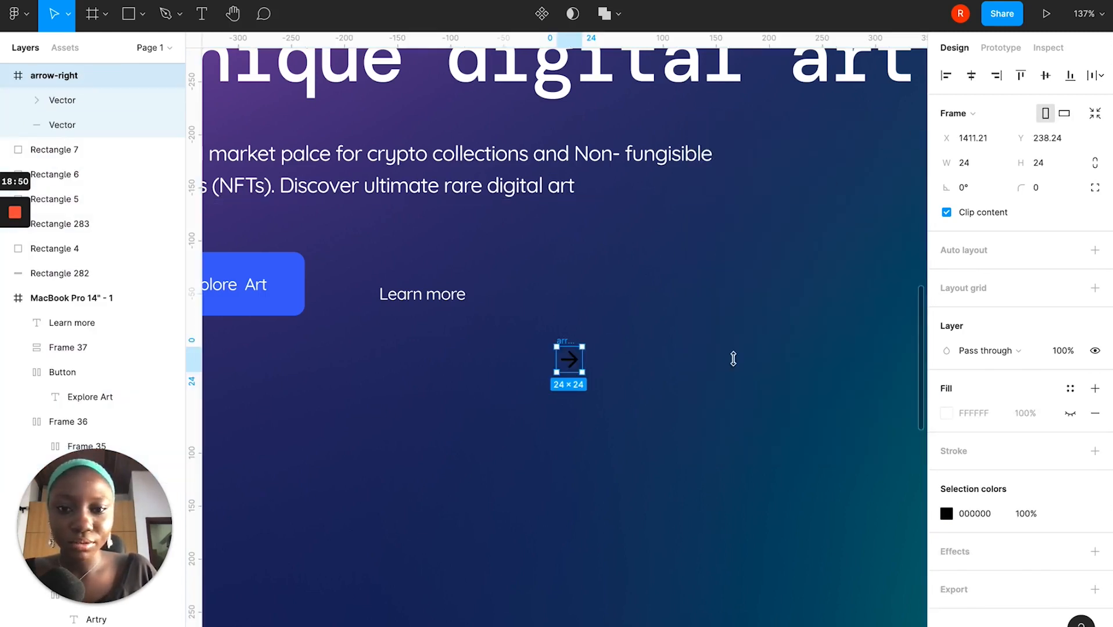
# Recolor the arrow icon with the White color style and place it just after the "Learn more" text.
pyautogui.click(1070, 514)
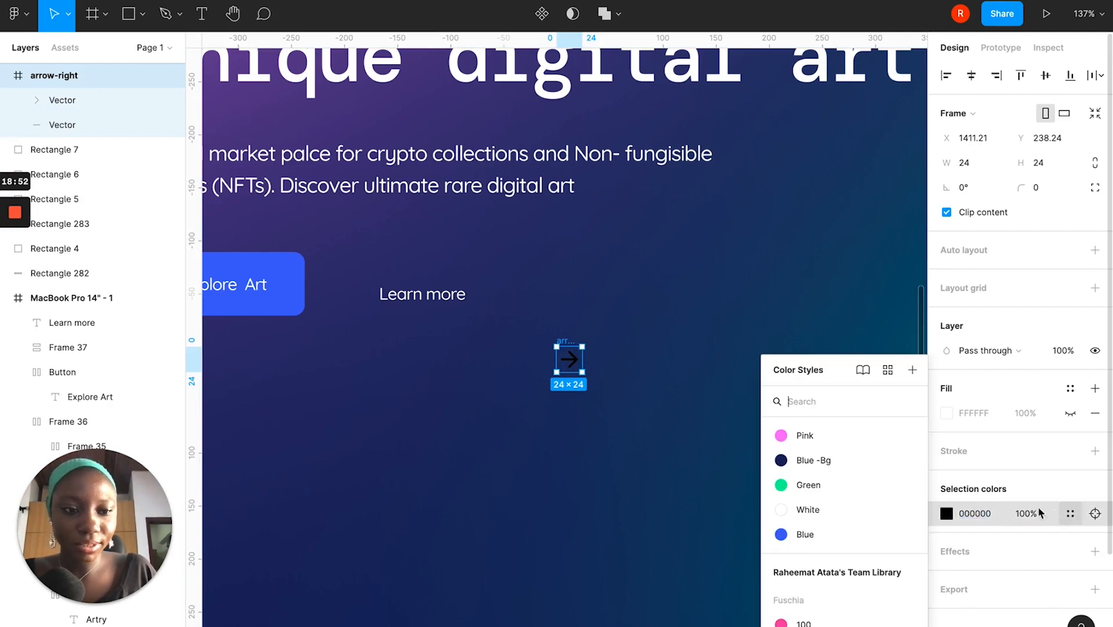
pyautogui.click(832, 511)
pyautogui.moveTo(572, 344); pyautogui.dragTo(490, 280)
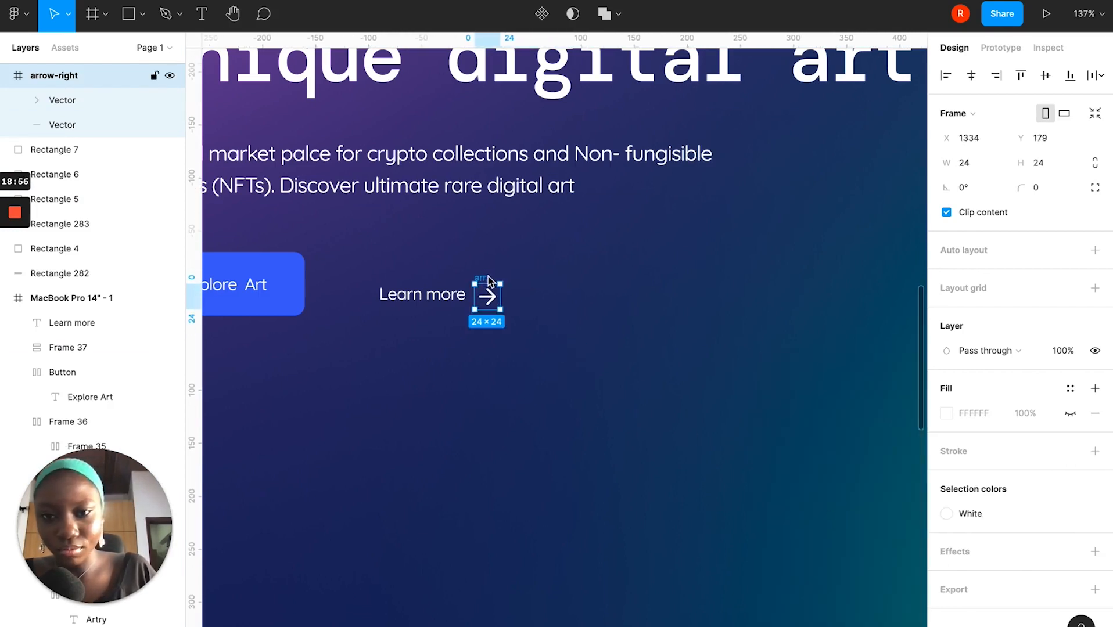
pyautogui.click(381, 267)
pyautogui.scroll(-5, 379, 266)
pyautogui.click(429, 272)
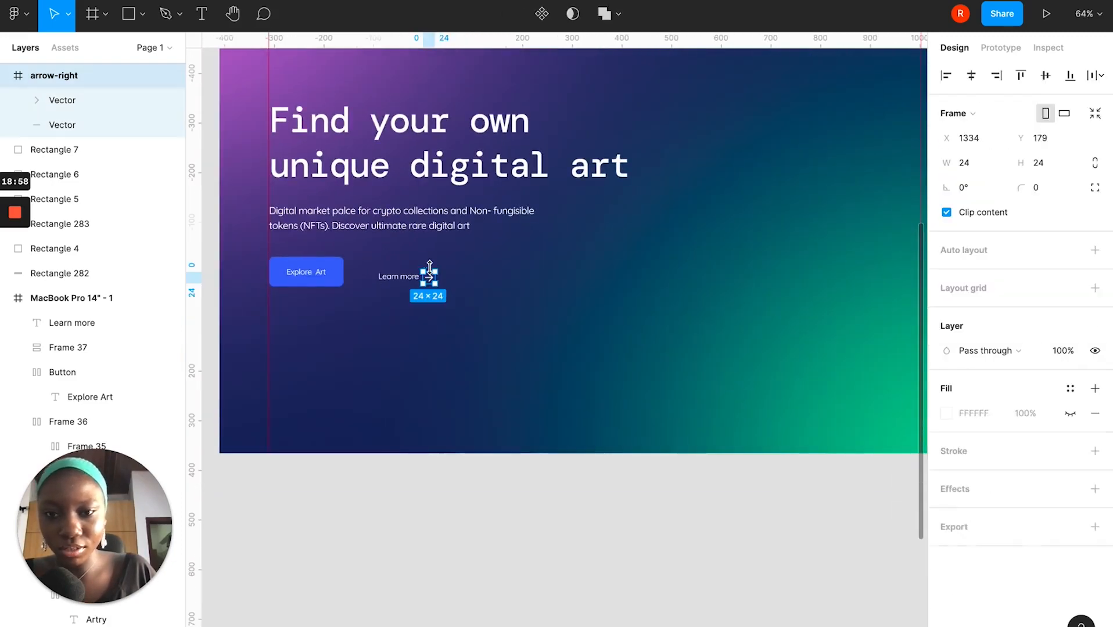
pyautogui.moveTo(429, 267)
pyautogui.mouseDown()
pyautogui.moveTo(432, 473)
pyautogui.moveTo(456, 264)
pyautogui.moveTo(430, 280)
pyautogui.mouseUp()
pyautogui.doubleClick(433, 285)
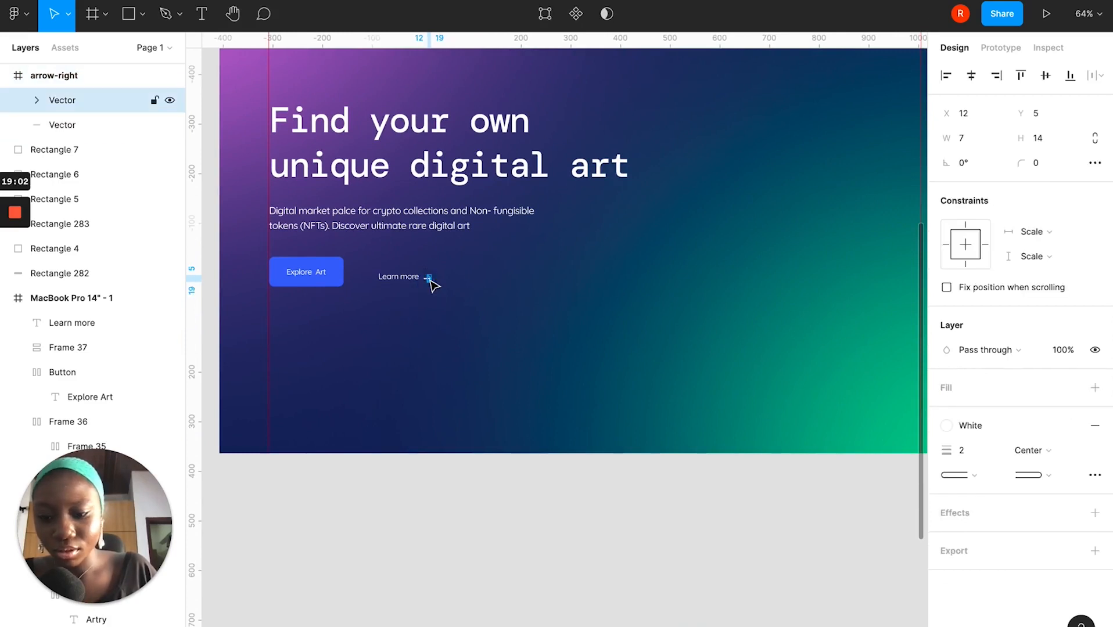
pyautogui.press('Delete')
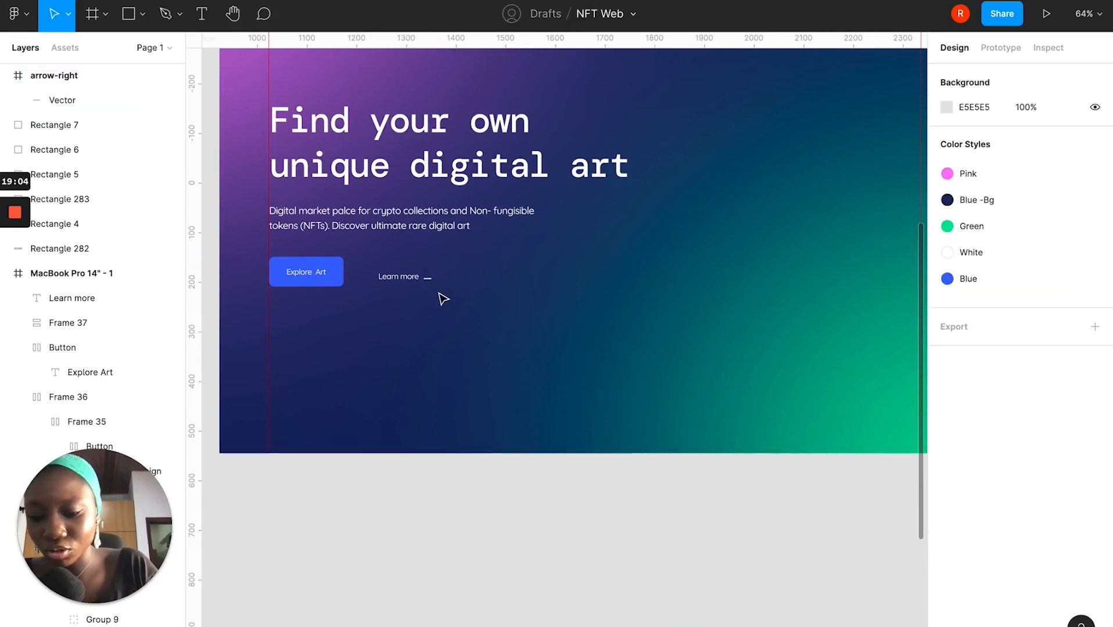
pyautogui.hotkey('ctrl', 'z')
pyautogui.click(473, 309)
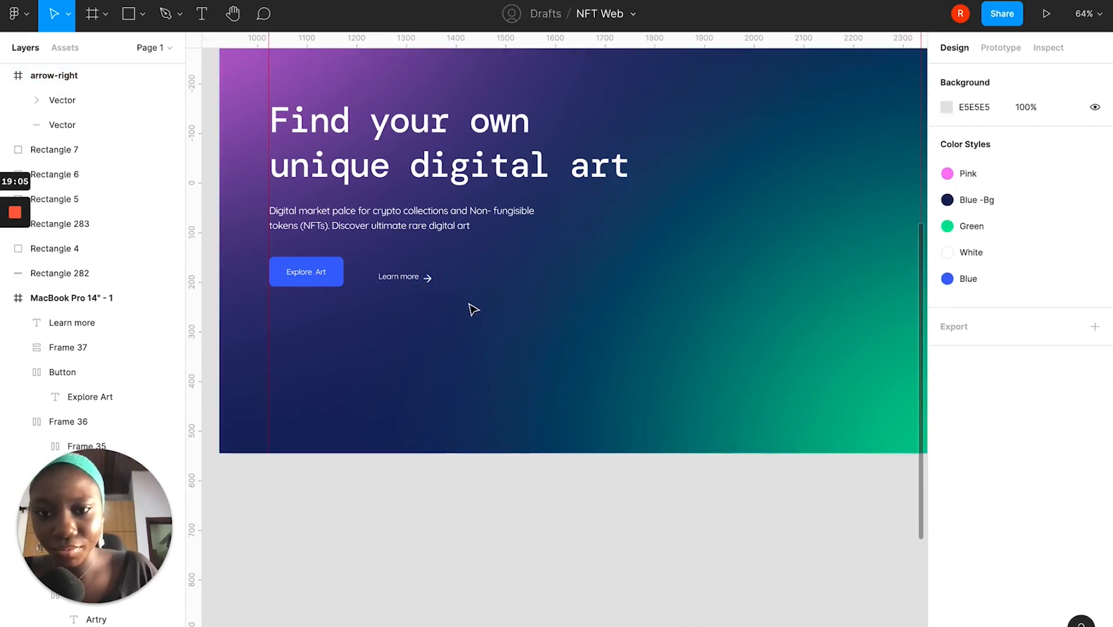
# Cut the arrow icon and paste it inside the MacBook Pro 14" - 1 frame, beside the "Learn more" text.
pyautogui.click(428, 276)
pyautogui.press('Delete')
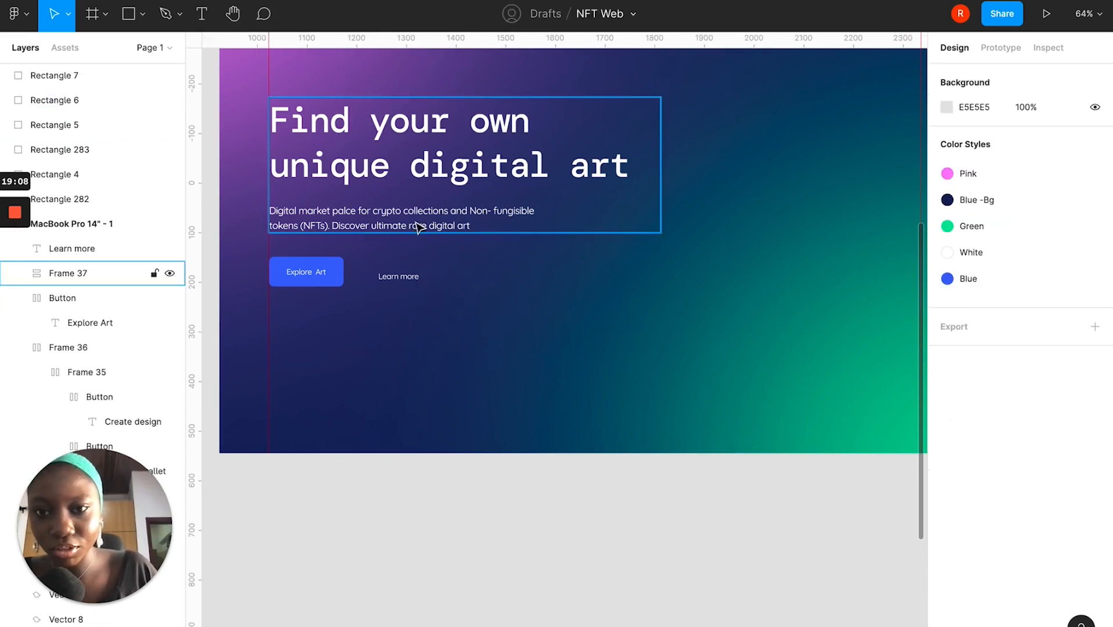
pyautogui.click(407, 280)
pyautogui.hotkey('ctrl', 'v')
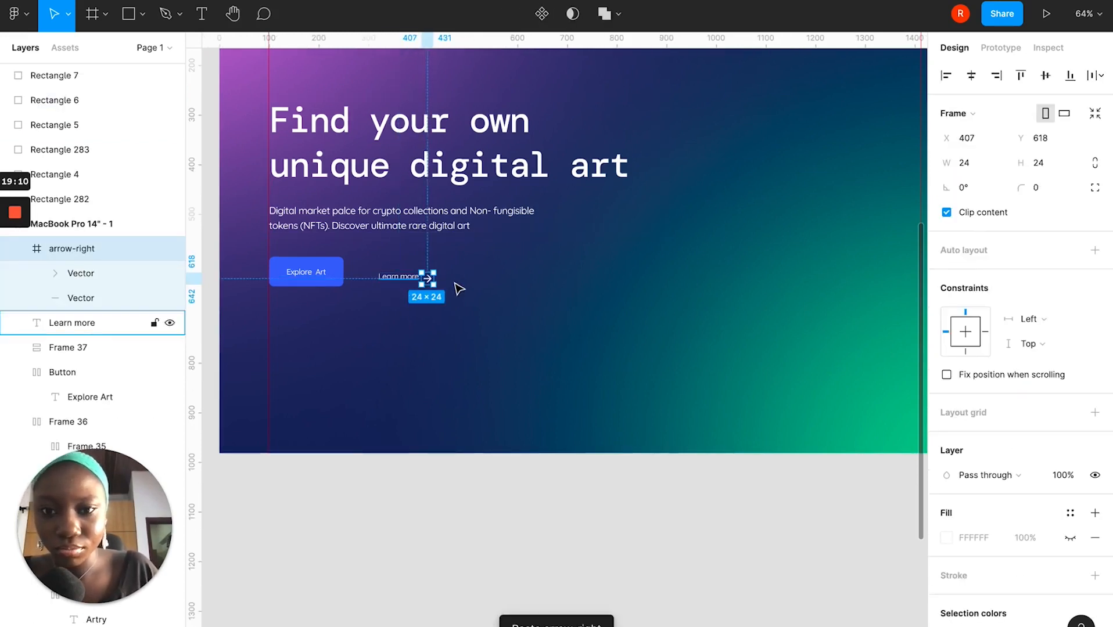
# Combine the "Learn more" text and arrow icon in a horizontal auto layout with centered alignment.
pyautogui.scroll(5, 453, 281)
pyautogui.click(337, 271)
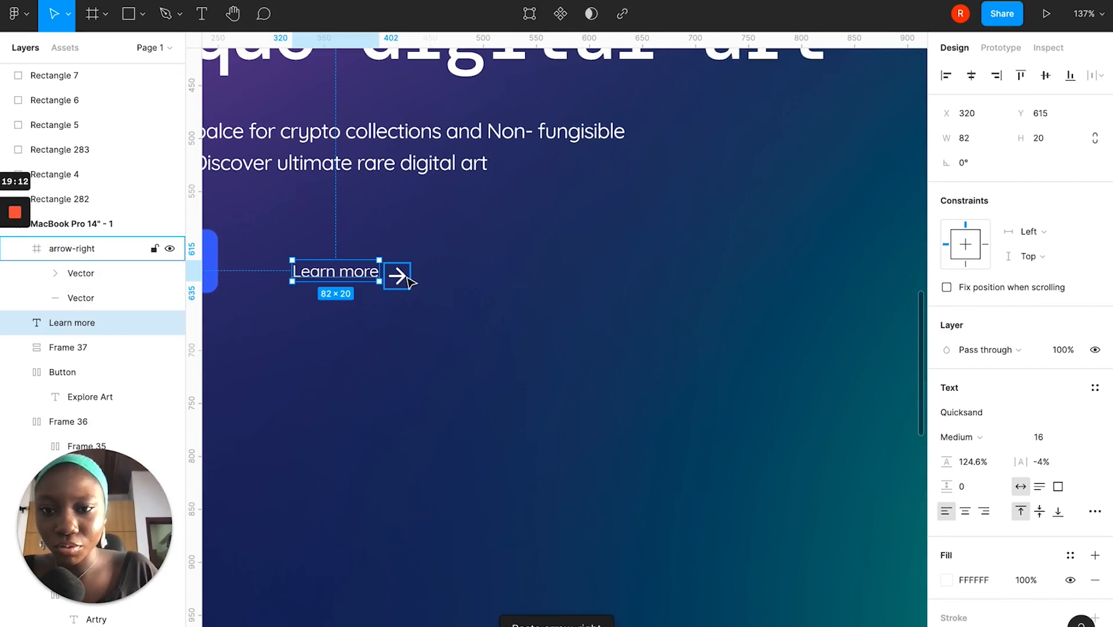
pyautogui.keyDown('shift'); pyautogui.click(410, 283); pyautogui.keyUp('shift')
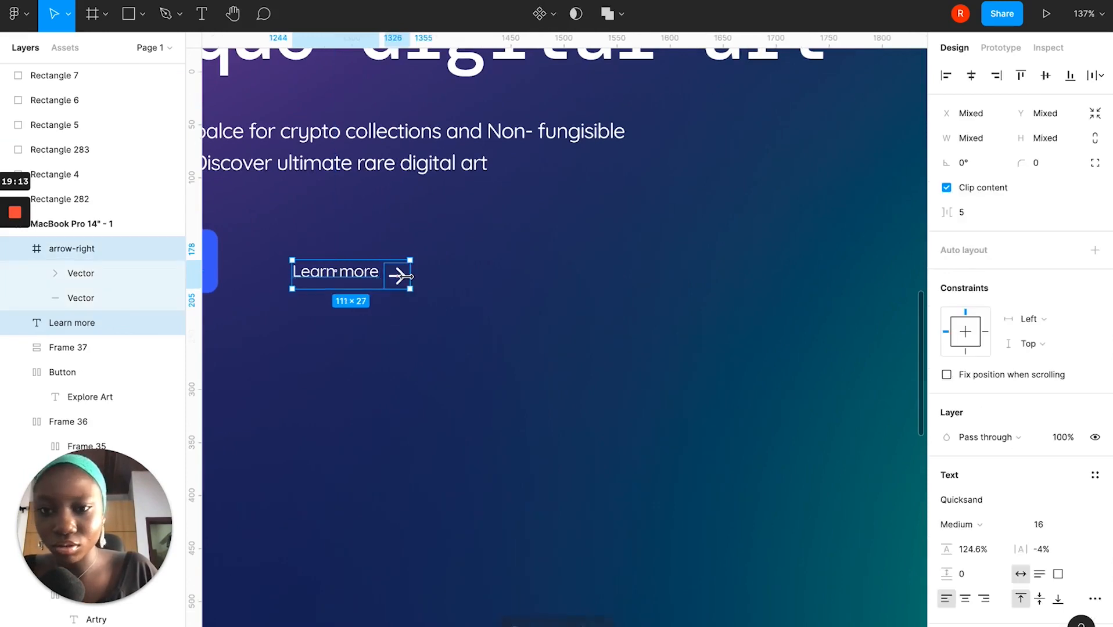
pyautogui.click(1096, 253)
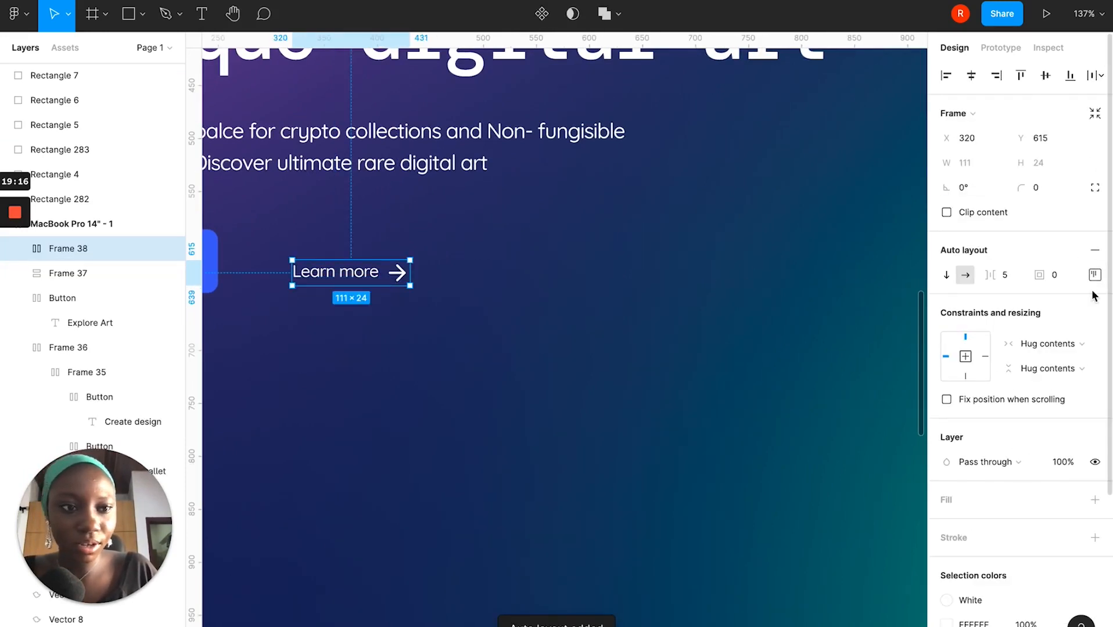
pyautogui.click(1094, 275)
pyautogui.click(1042, 341)
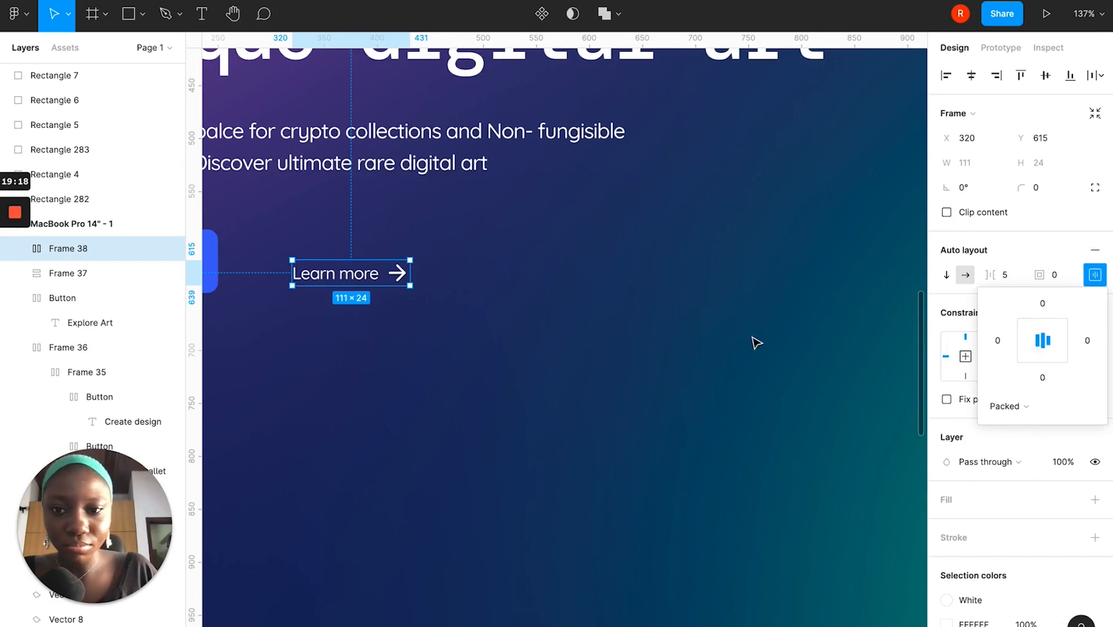
pyautogui.click(585, 363)
# Move the "Learn more" link closer to the Explore Art button and align their vertical centers.
pyautogui.click(405, 276)
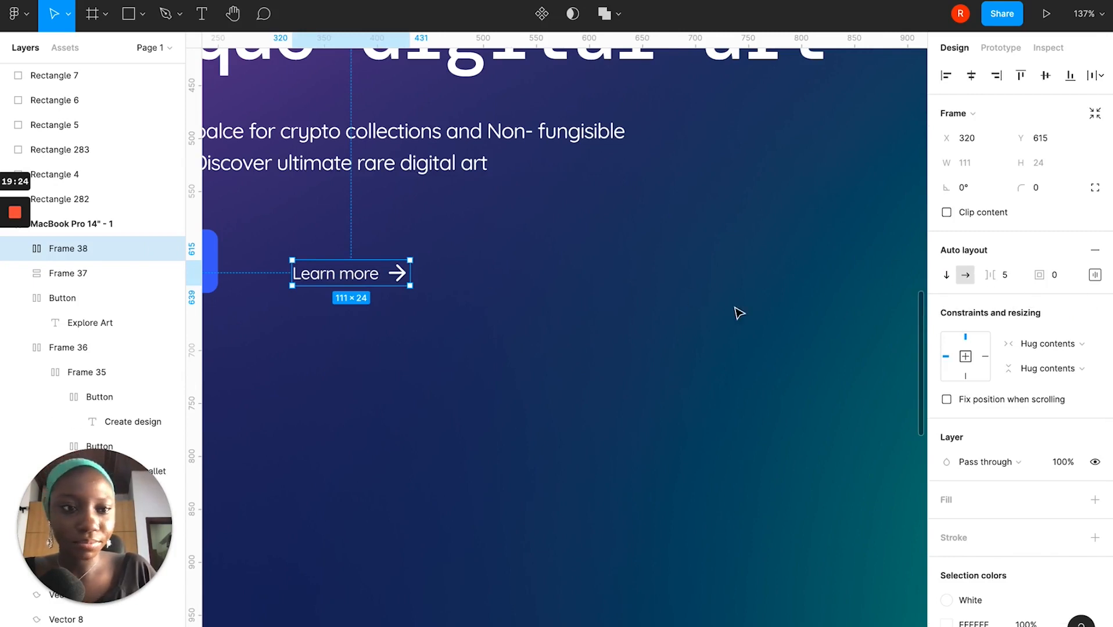
pyautogui.hscroll(-3, 395, 281)
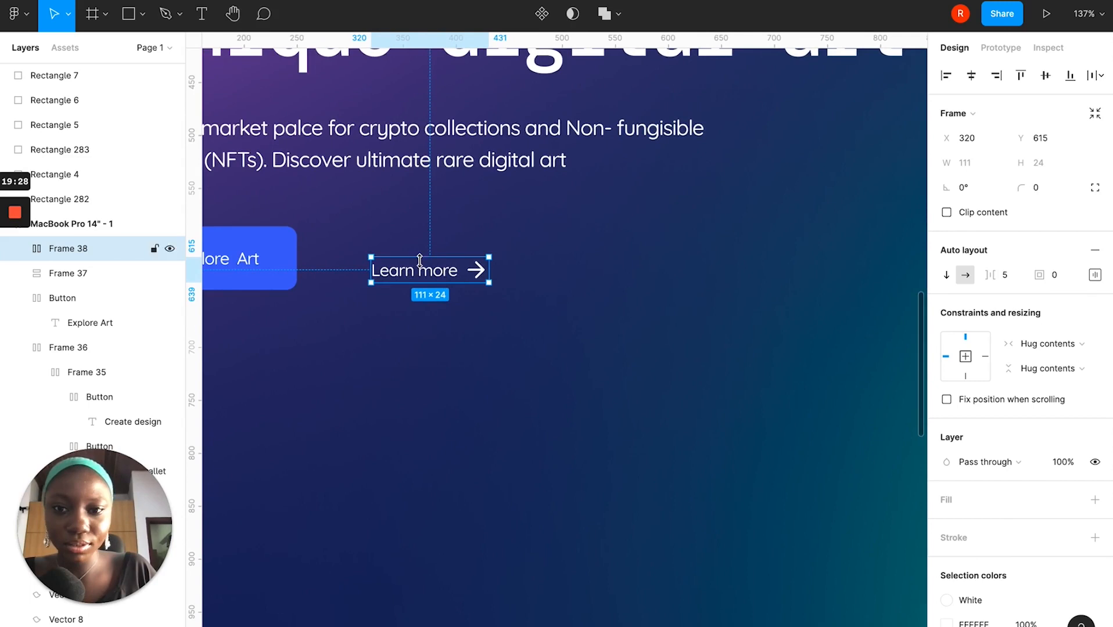
pyautogui.moveTo(432, 276); pyautogui.dragTo(416, 258)
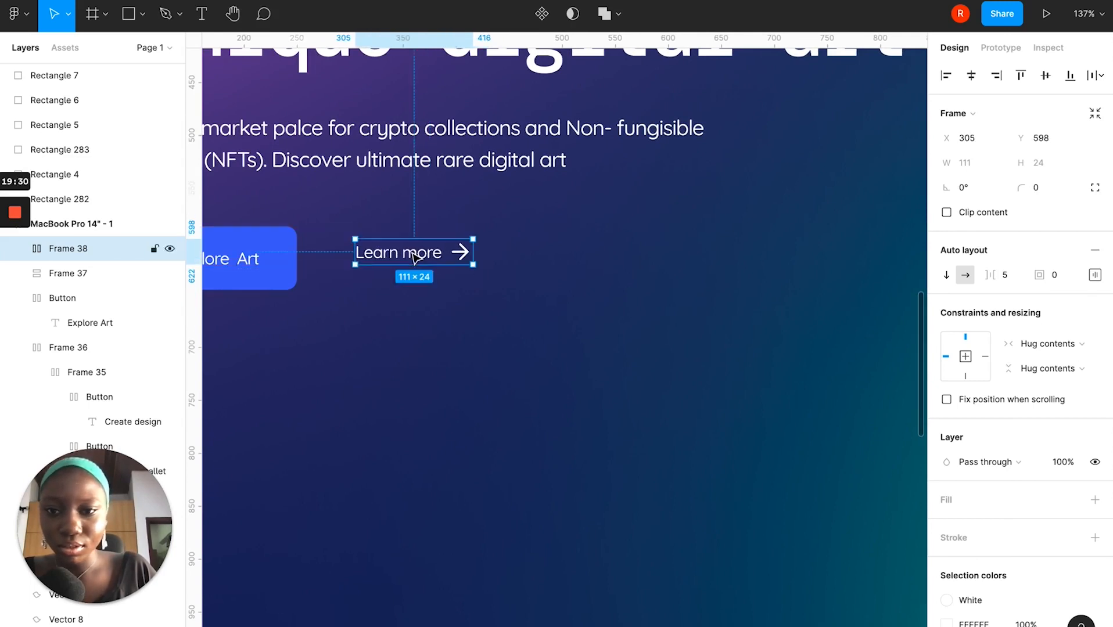
pyautogui.click(249, 265)
pyautogui.keyDown('shift'); pyautogui.click(406, 249); pyautogui.keyUp('shift')
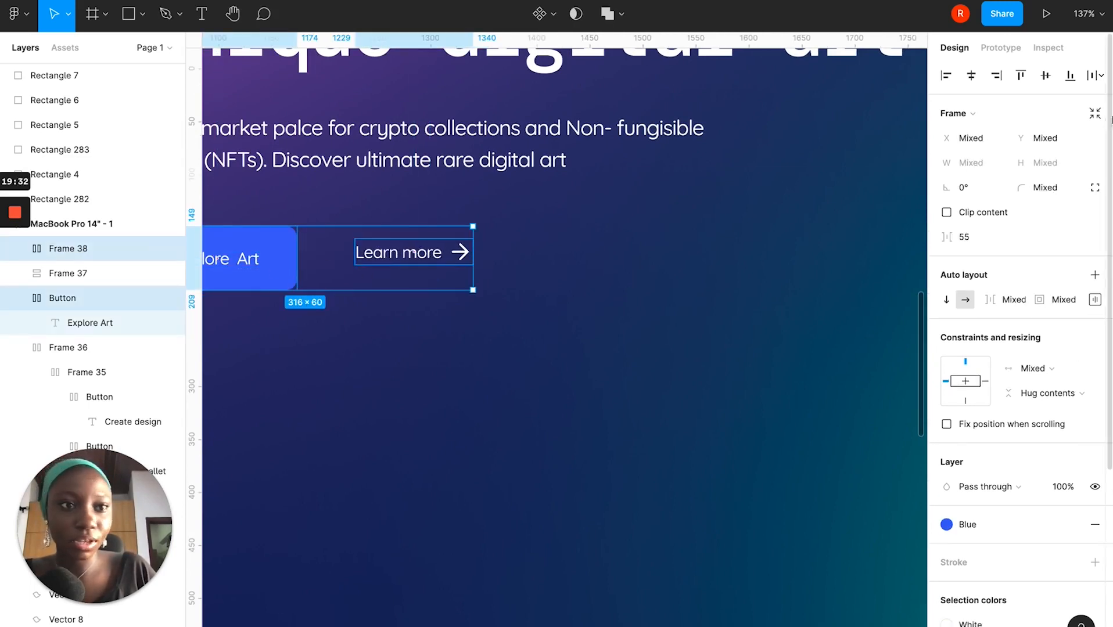
pyautogui.click(1052, 77)
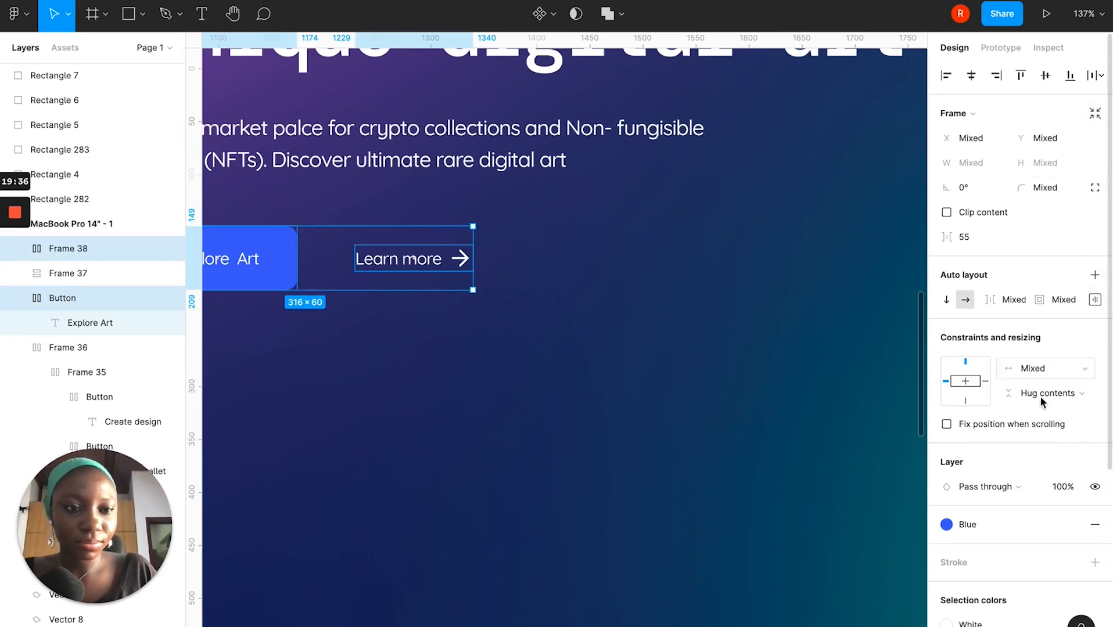
# Wrap the Explore Art button and "Learn more" link in a horizontal auto layout aligned left and vertically centered.
pyautogui.click(1100, 280)
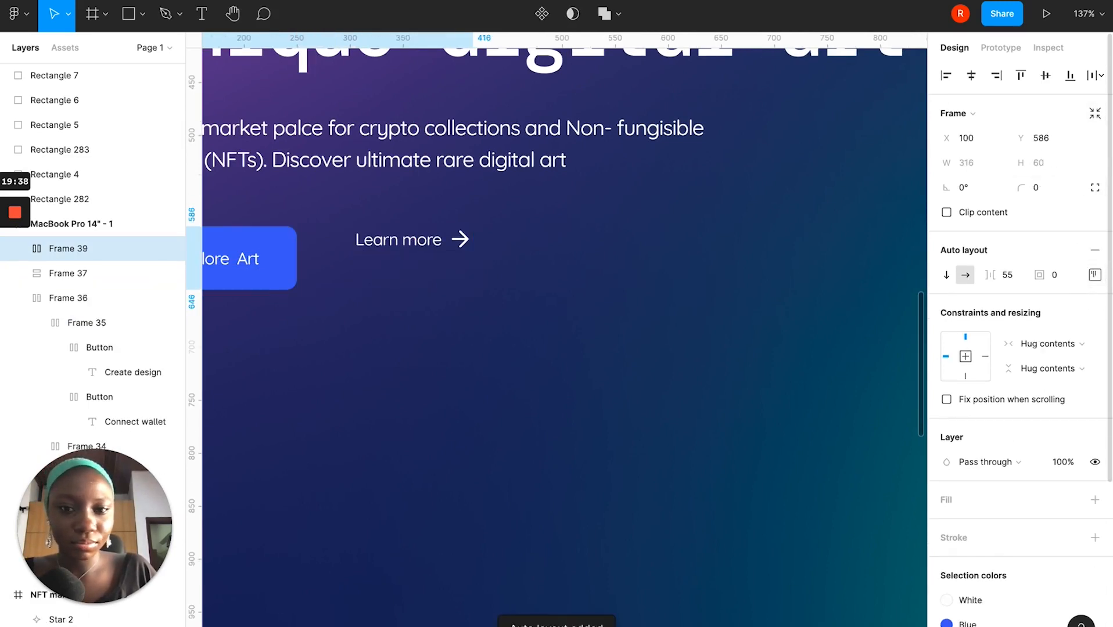
pyautogui.click(1098, 277)
pyautogui.click(1029, 341)
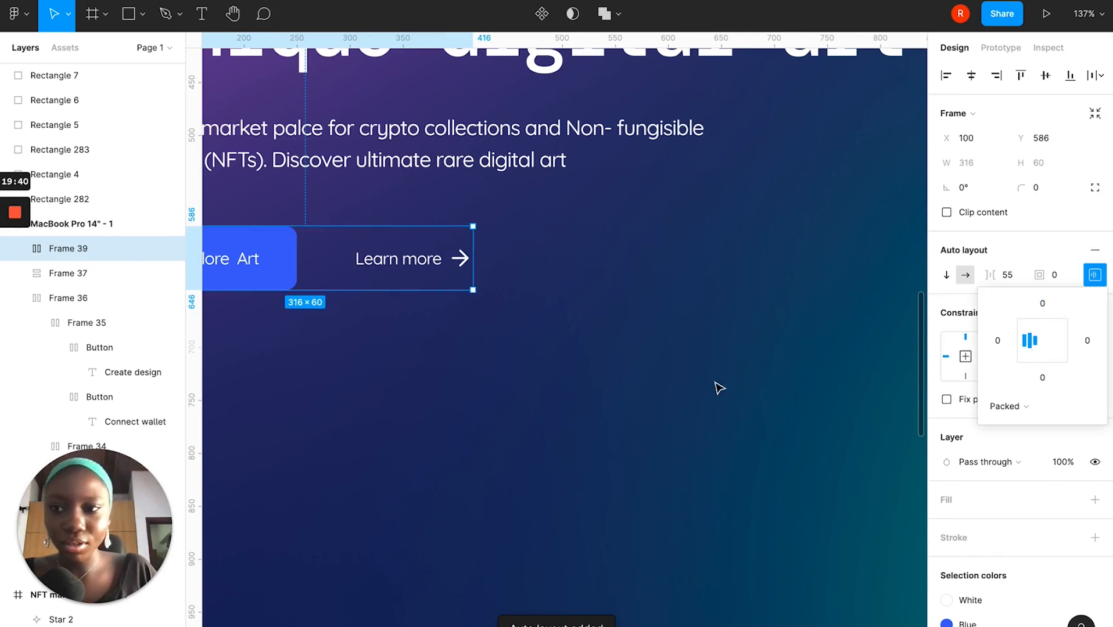
# Move the button row into the hero text's auto layout frame, placing it below the description paragraph.
pyautogui.scroll(-5, 641, 383)
pyautogui.hscroll(-5, 642, 383)
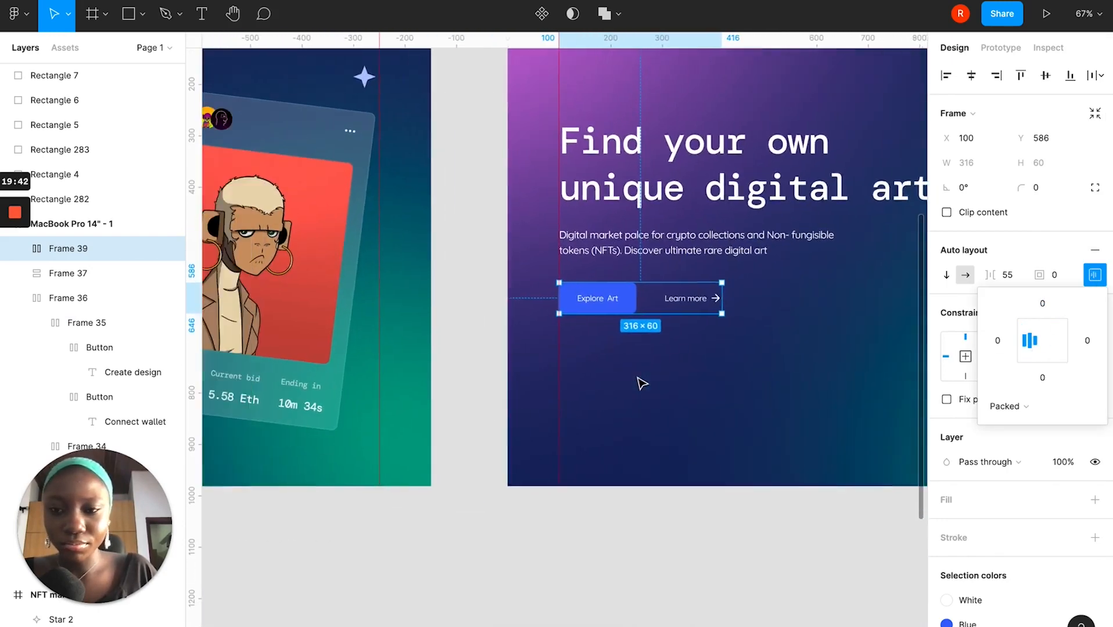
pyautogui.scroll(-6, 641, 383)
pyautogui.hscroll(6, 642, 383)
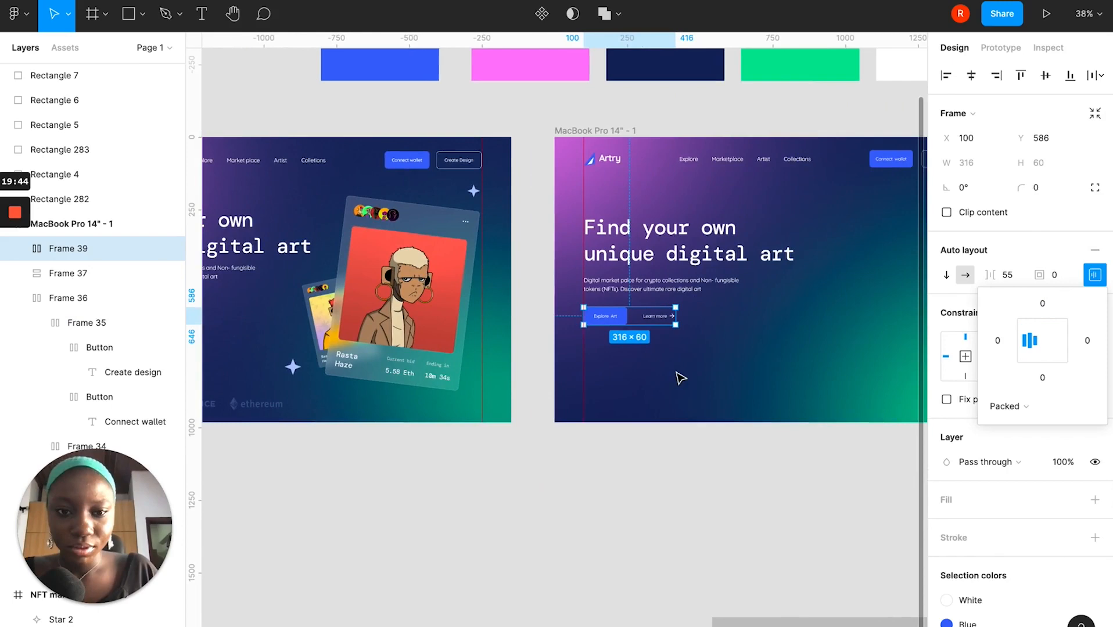
pyautogui.scroll(4, 678, 378)
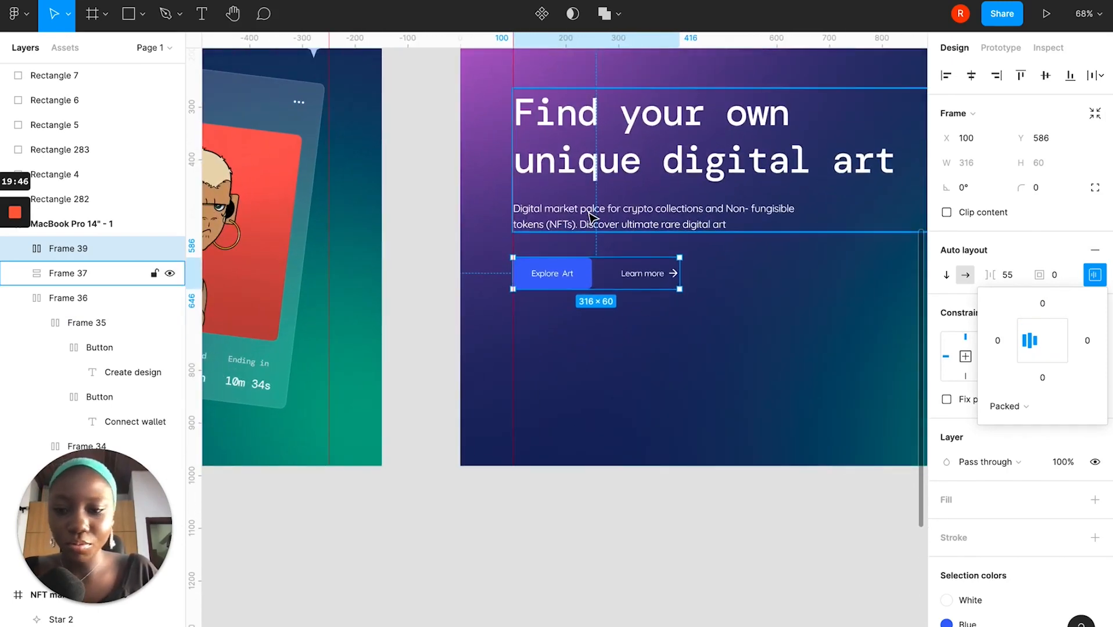
pyautogui.hscroll(3, 587, 220)
pyautogui.click(584, 209)
pyautogui.moveTo(529, 261); pyautogui.dragTo(532, 206)
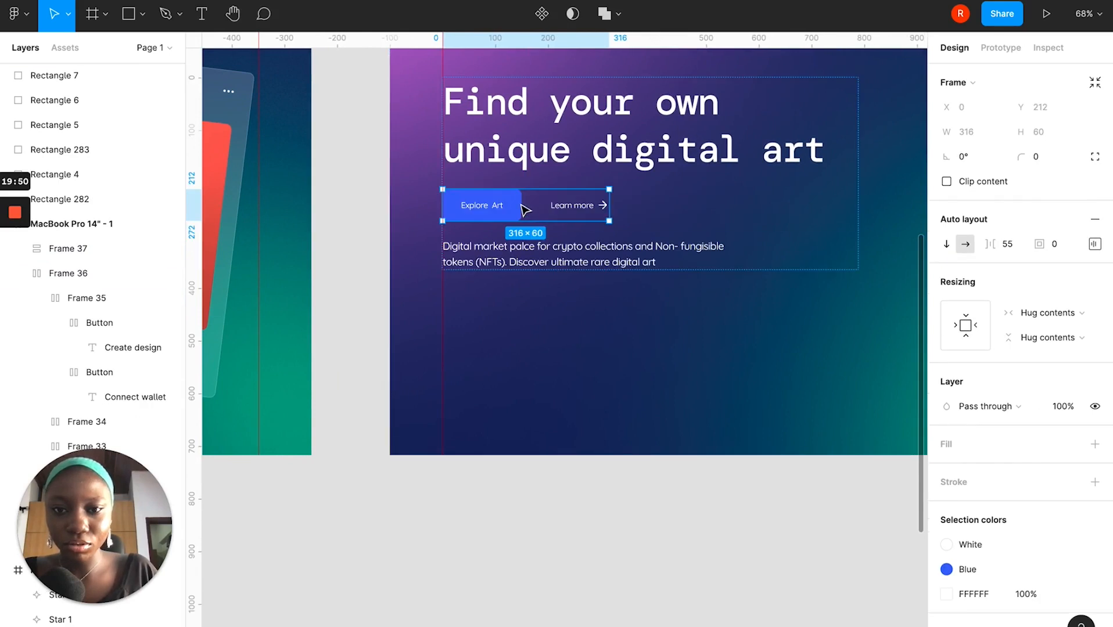
pyautogui.press('Down')
pyautogui.click(553, 359)
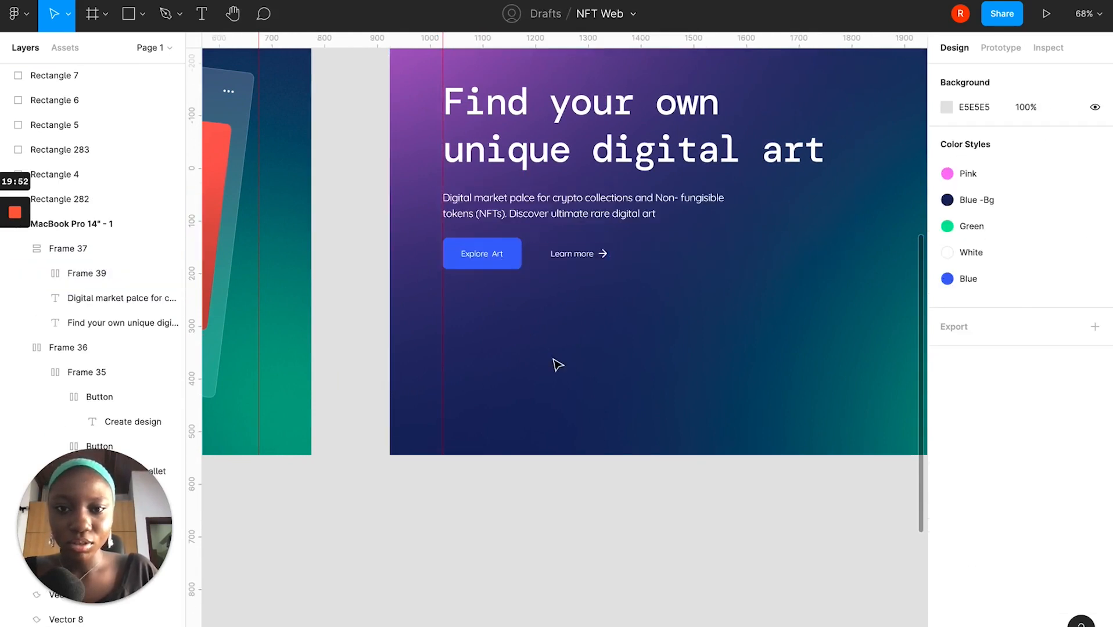
# Review the assembled hero text block and examine the statistics and "Supported by" sections in the neighboring reference design.
pyautogui.scroll(-5, 557, 365)
pyautogui.click(584, 261)
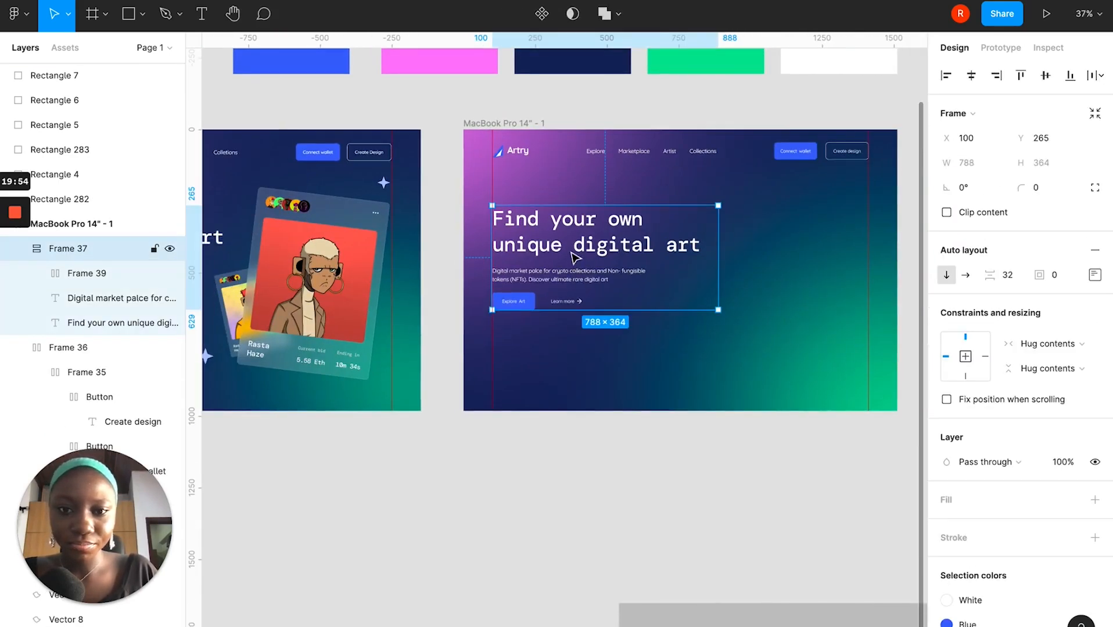
pyautogui.click(603, 398)
pyautogui.hscroll(3, 686, 268)
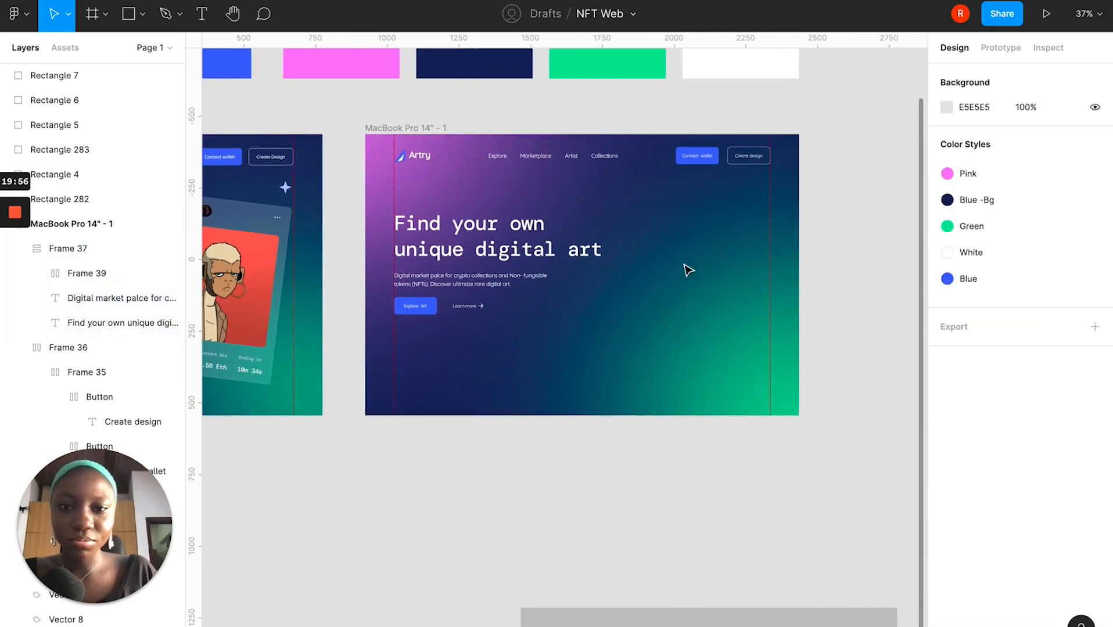
pyautogui.scroll(-3, 687, 269)
pyautogui.scroll(-2, 688, 270)
pyautogui.scroll(2, 688, 269)
pyautogui.scroll(2, 699, 251)
pyautogui.hscroll(-4, 702, 250)
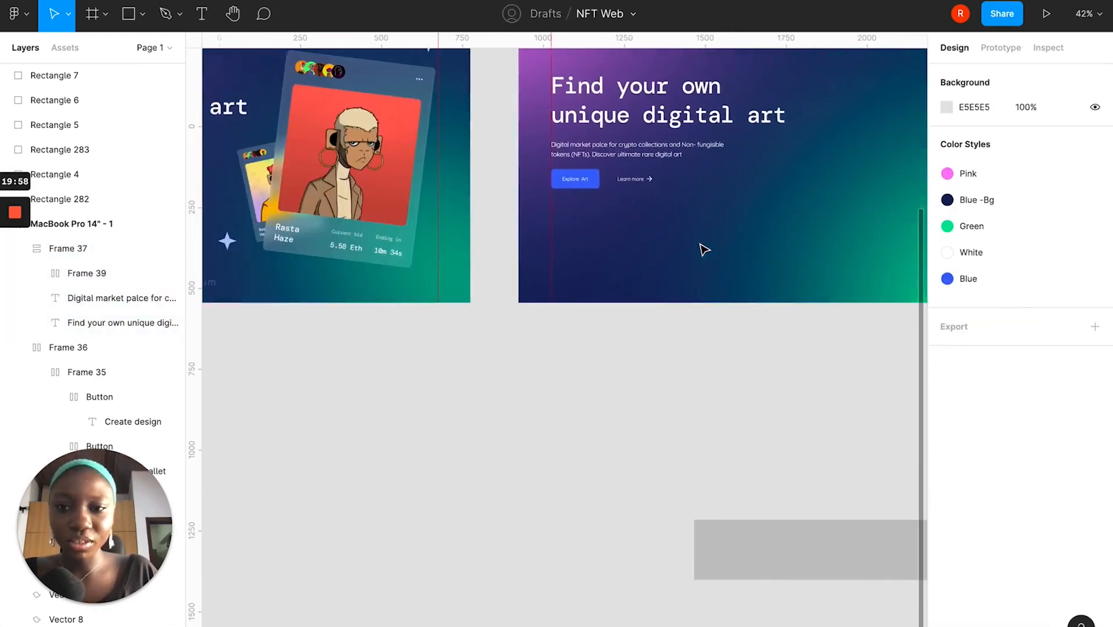
pyautogui.scroll(-2, 703, 250)
pyautogui.hscroll(2, 704, 250)
pyautogui.hscroll(-4, 703, 250)
pyautogui.scroll(-2, 703, 250)
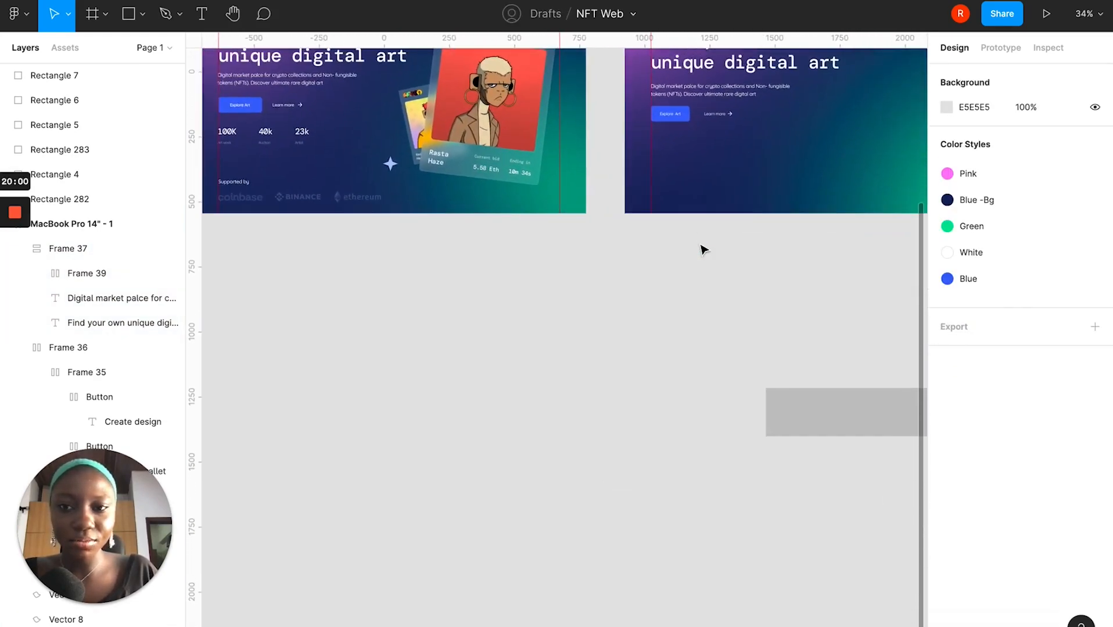
pyautogui.scroll(5, 256, 134)
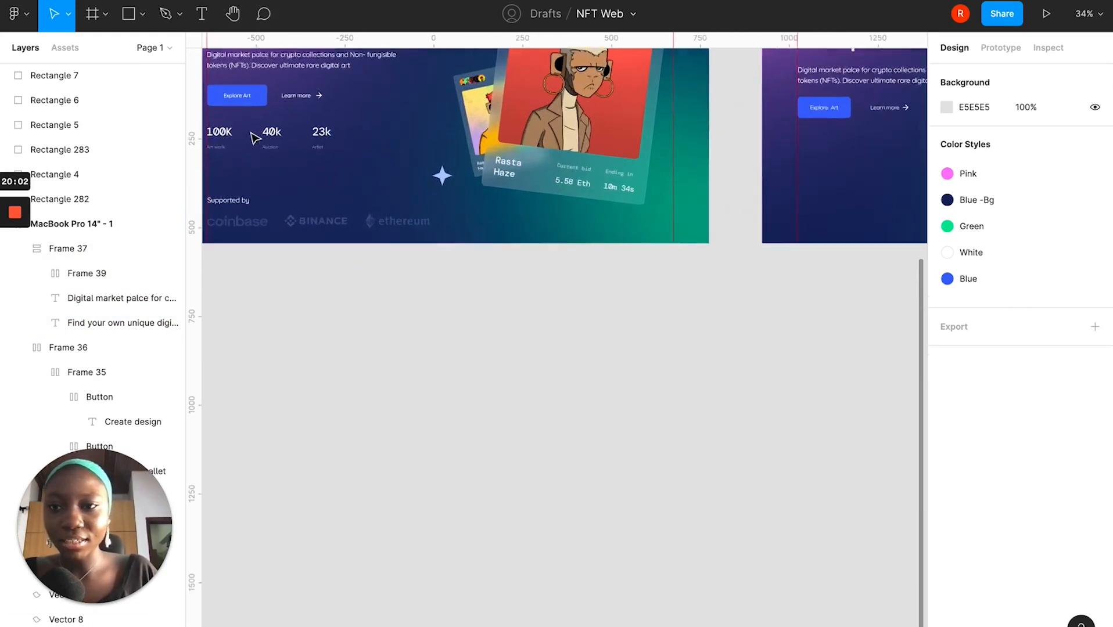
pyautogui.hscroll(-3, 256, 138)
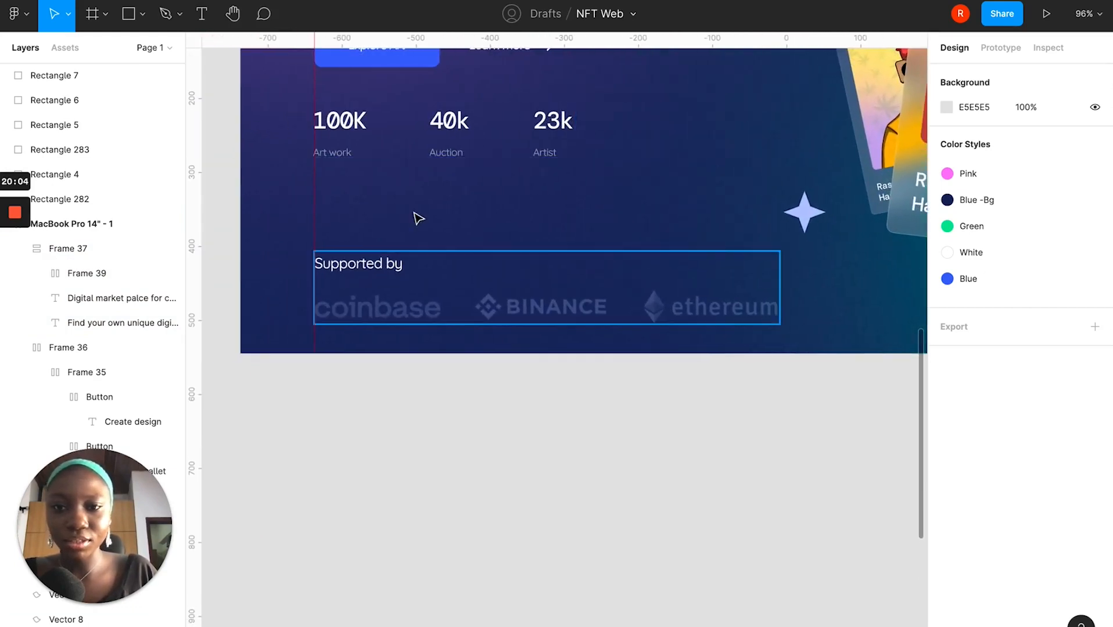
# Examine the reference design's statistics row and "Supported by" section, comparing their spacing and text styling.
pyautogui.scroll(1, 417, 218)
pyautogui.hscroll(1, 418, 219)
pyautogui.scroll(-2, 418, 218)
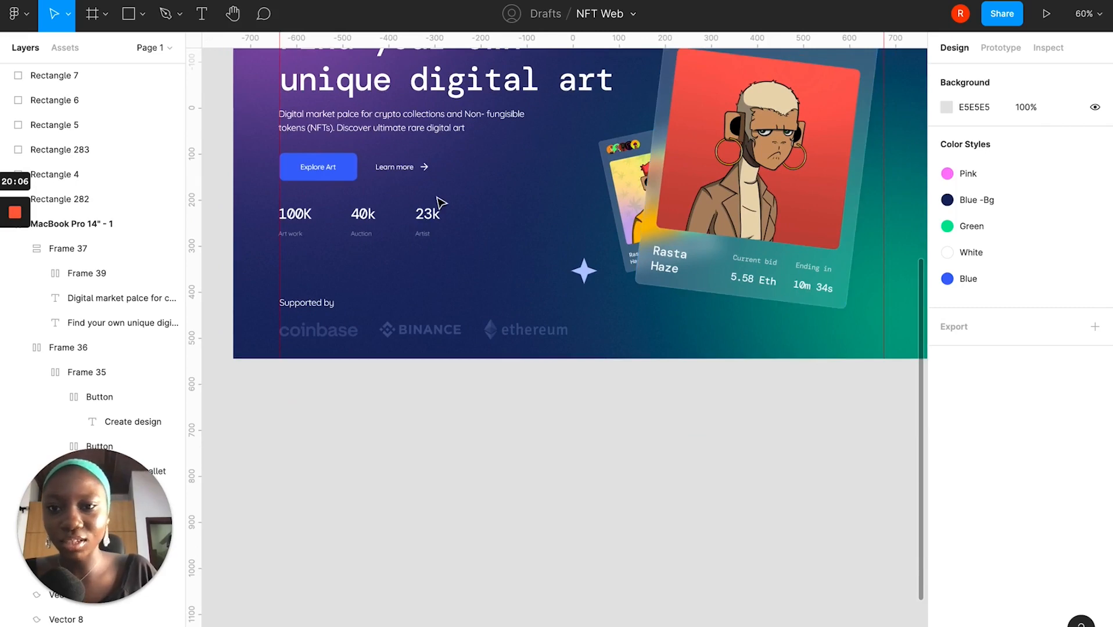
pyautogui.scroll(-1, 348, 220)
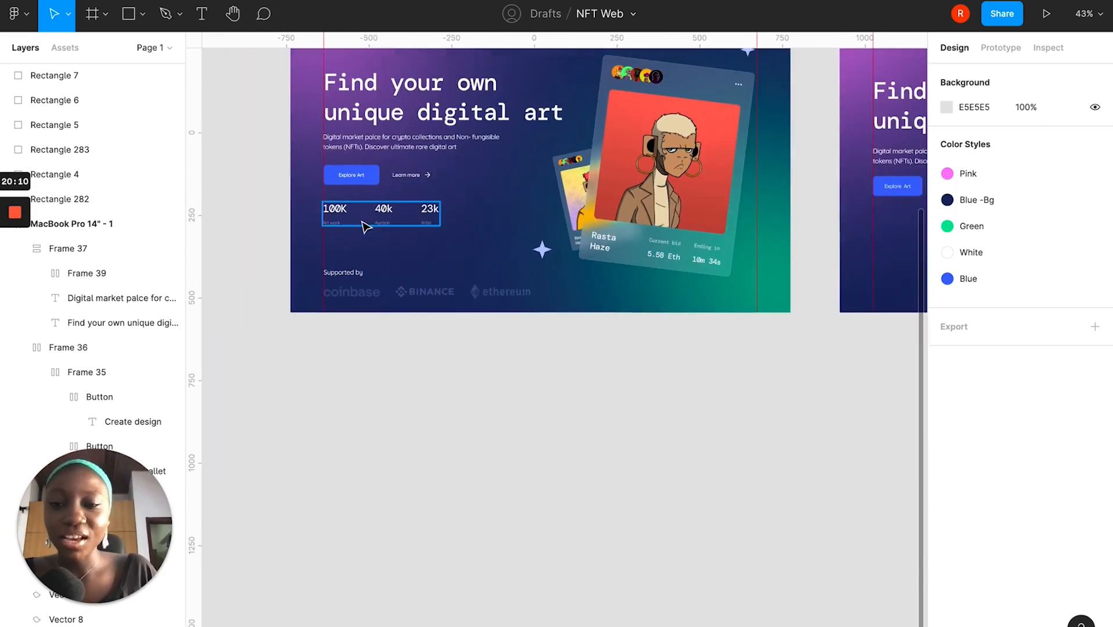
pyautogui.scroll(-3, 371, 224)
pyautogui.scroll(5, 349, 305)
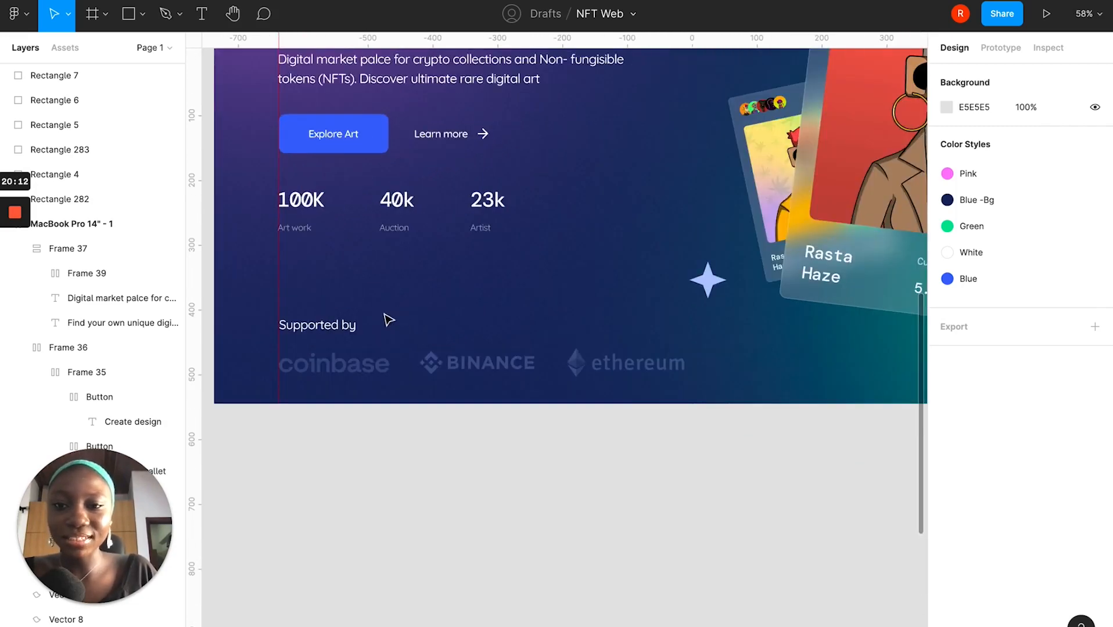
pyautogui.scroll(-5, 341, 318)
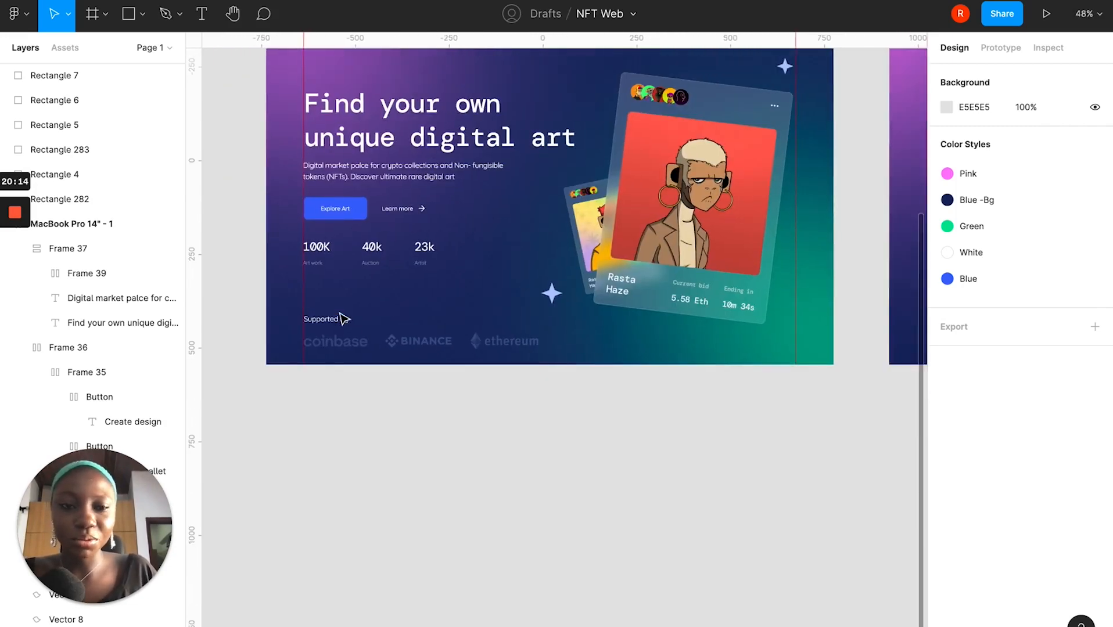
# Add a text layer reading "100k" below the Explore Art button in the MacBook Pro 14" frame.
pyautogui.hscroll(5, 344, 319)
pyautogui.hscroll(2, 343, 319)
pyautogui.hscroll(3, 614, 241)
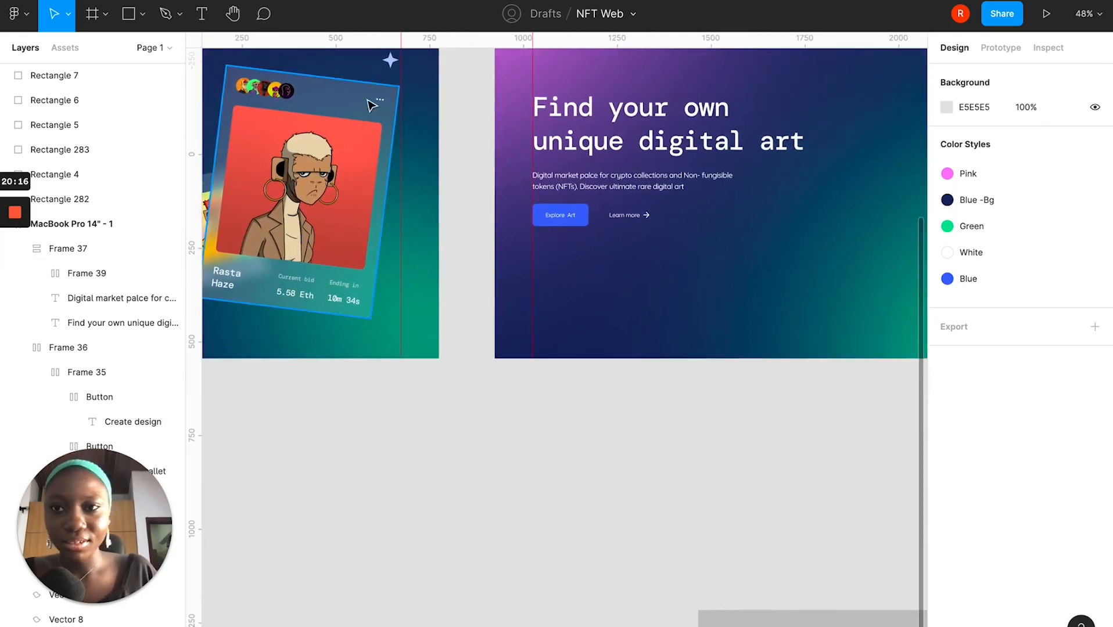
pyautogui.click(201, 14)
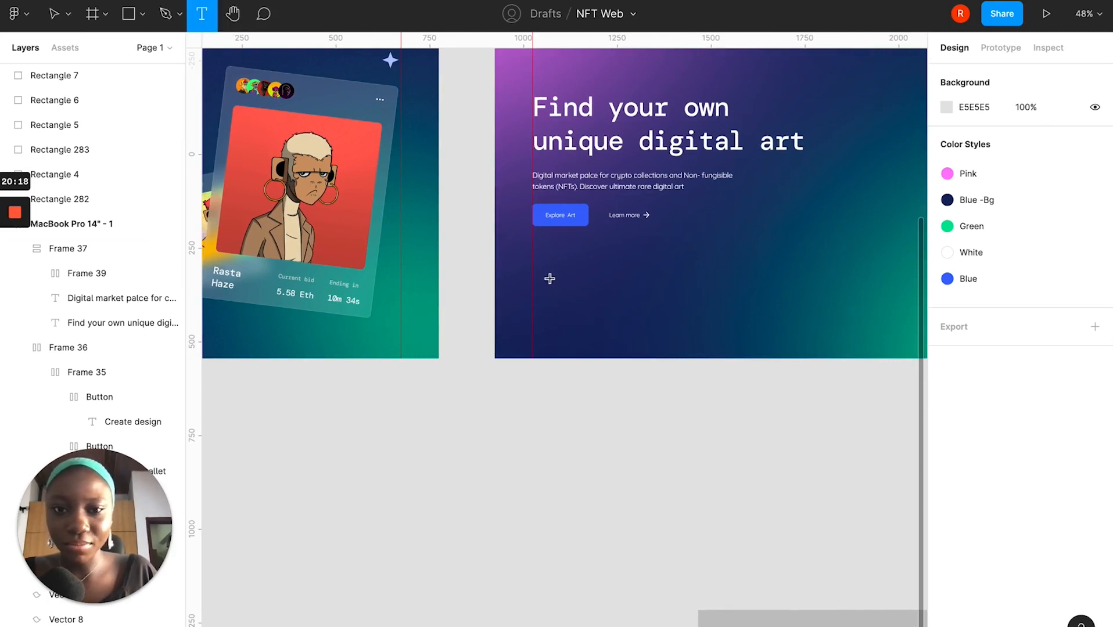
pyautogui.click(572, 282)
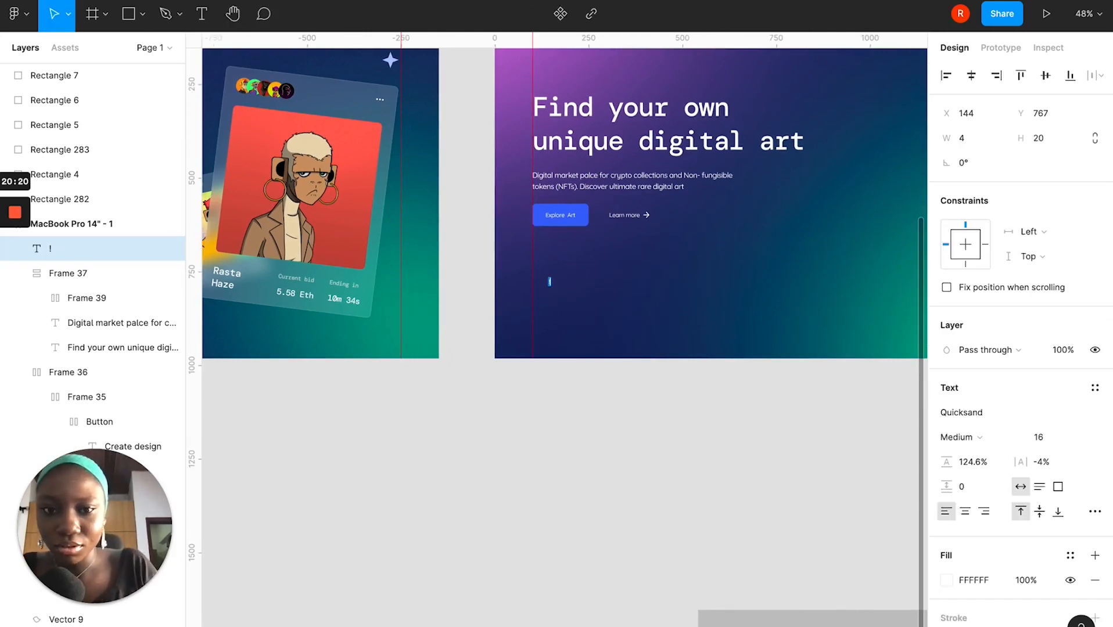
pyautogui.write('!')
pyautogui.press('BackSpace')
pyautogui.write('2')
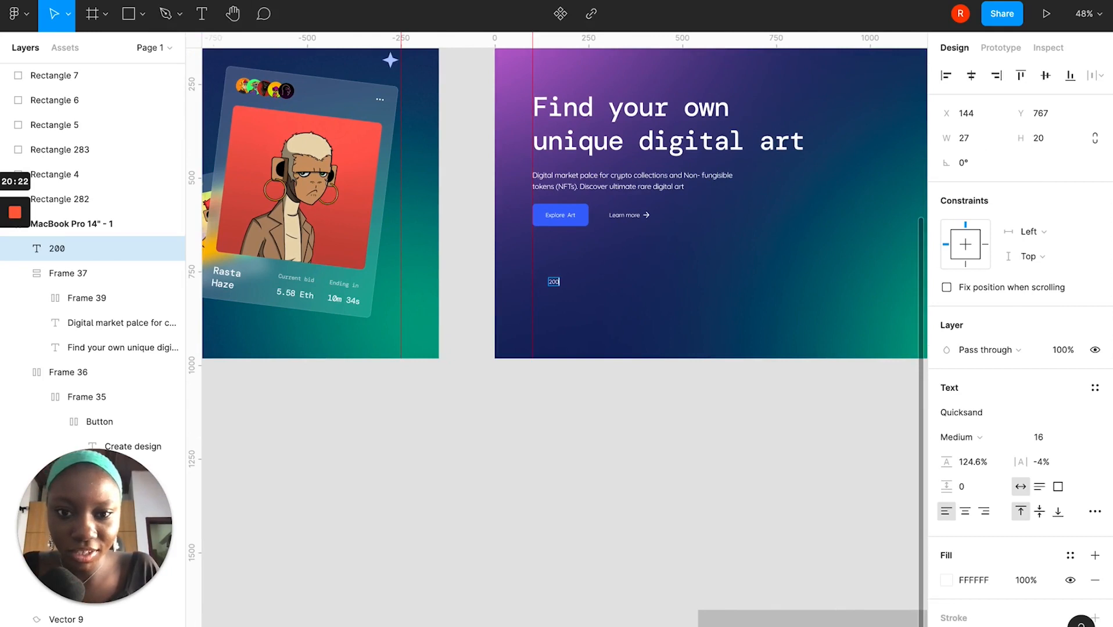
pyautogui.press('BackSpace')
pyautogui.write('100k')
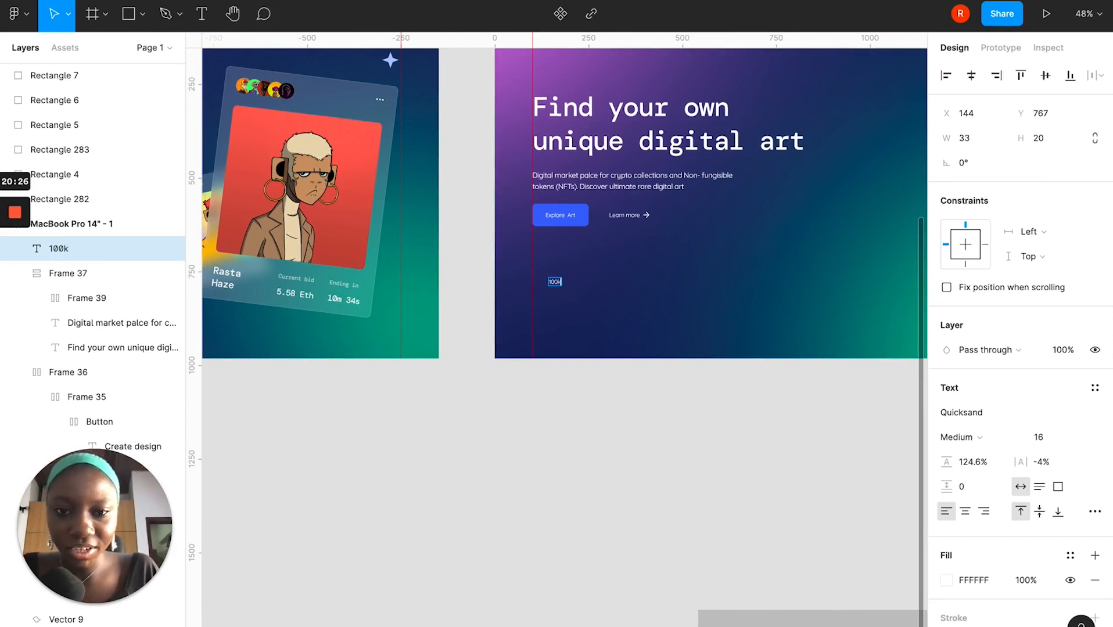
pyautogui.press('Escape')
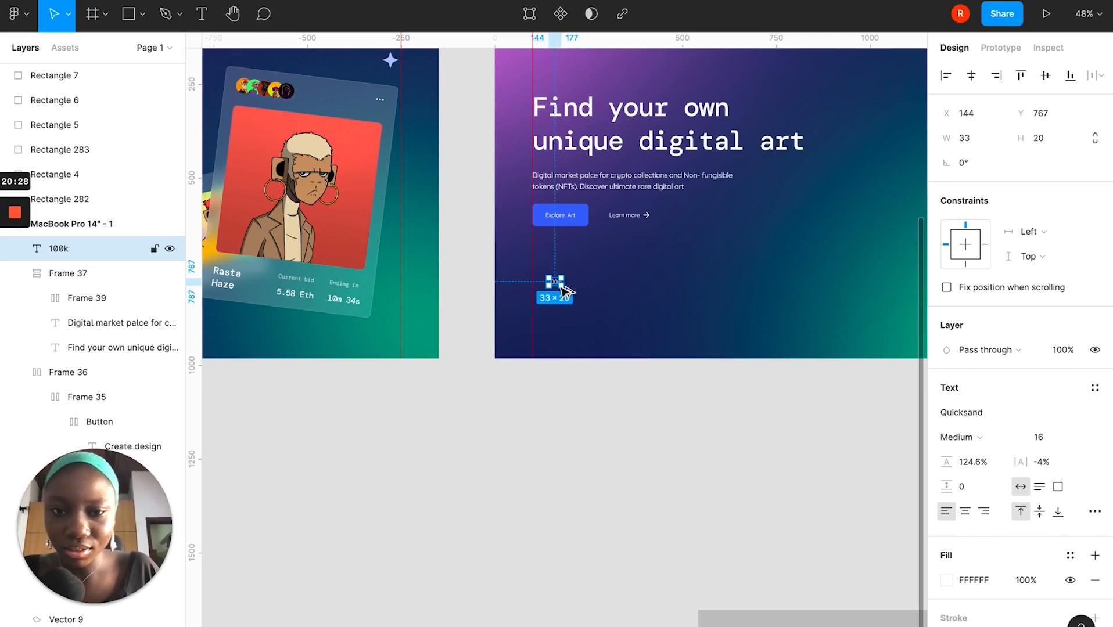
# Duplicate the "100k" text twice to its right, forming a row of three figures like the reference.
pyautogui.moveTo(563, 291); pyautogui.dragTo(617, 291)
pyautogui.hscroll(-8, 617, 290)
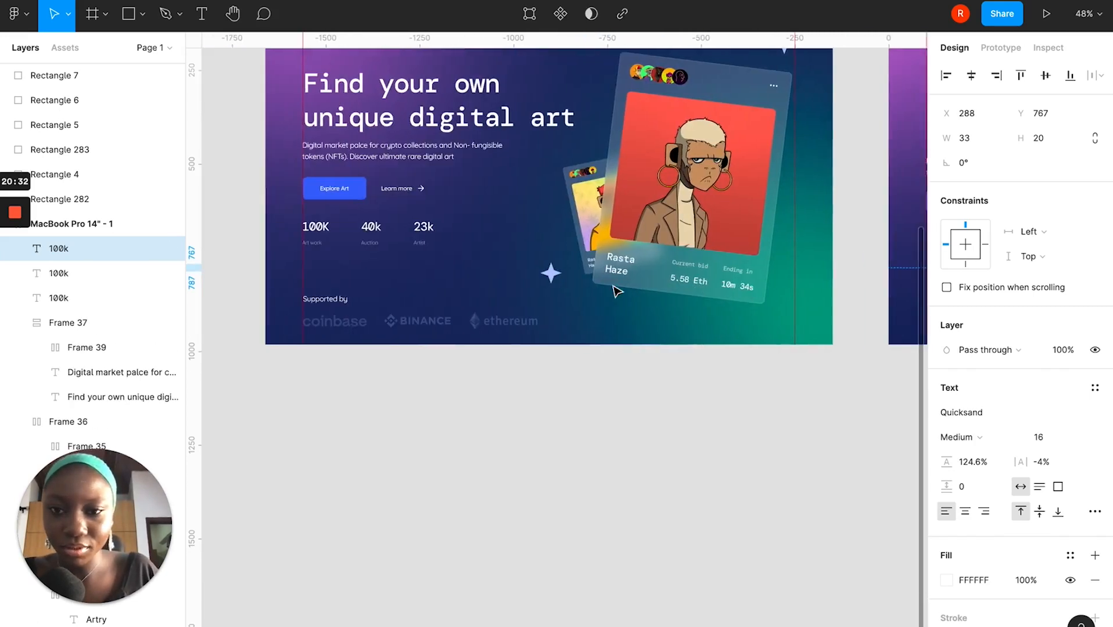
pyautogui.hscroll(2, 617, 291)
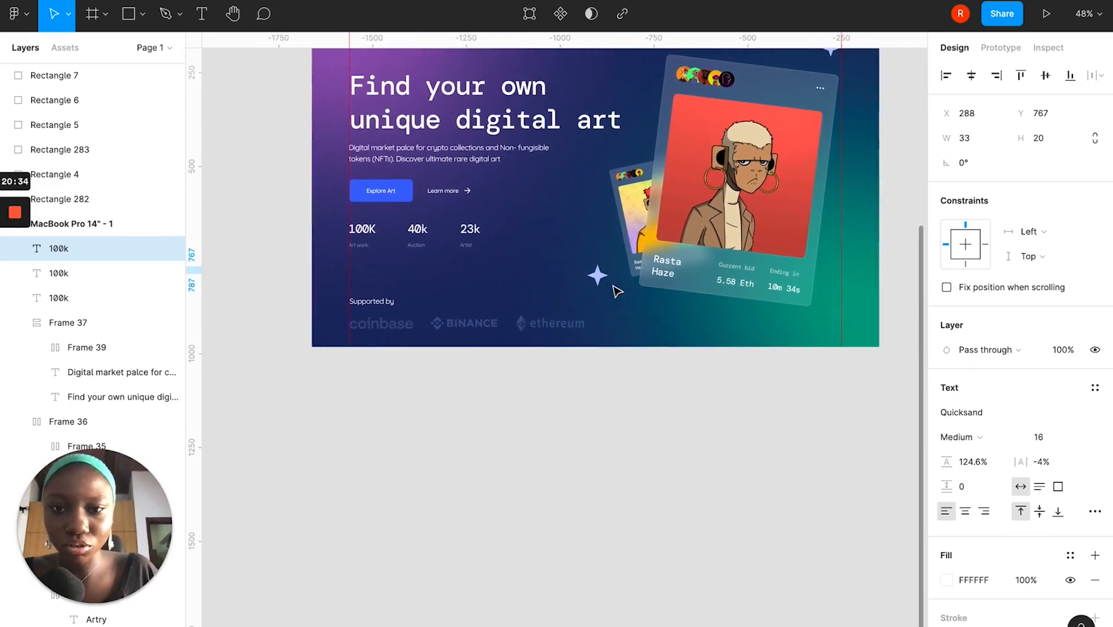
pyautogui.hscroll(2, 617, 291)
pyautogui.hscroll(4, 616, 291)
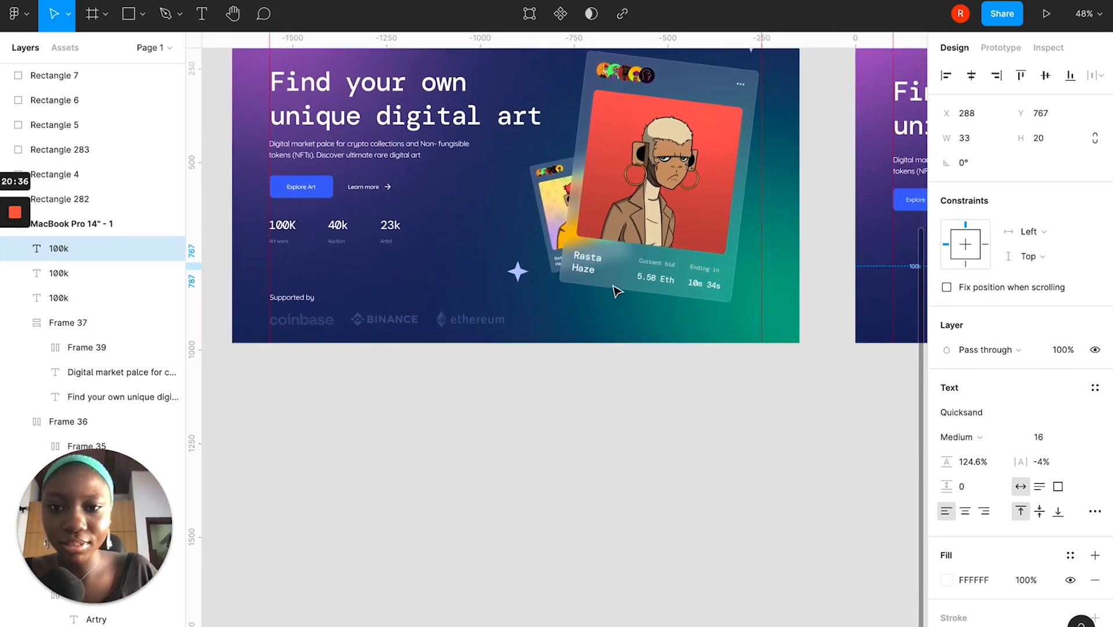
pyautogui.hscroll(10, 617, 290)
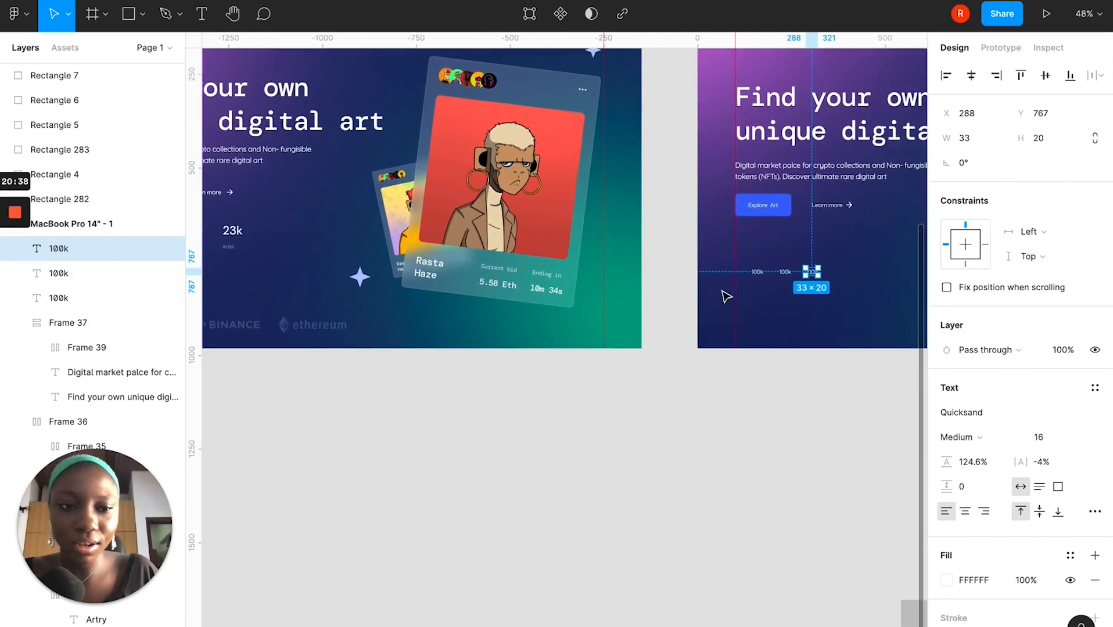
# Change the middle figure's text to "40k" and the third figure's text to "23k".
pyautogui.hscroll(3, 726, 290)
pyautogui.scroll(5, 739, 276)
pyautogui.click(733, 268)
pyautogui.doubleClick(732, 269)
pyautogui.write('40')
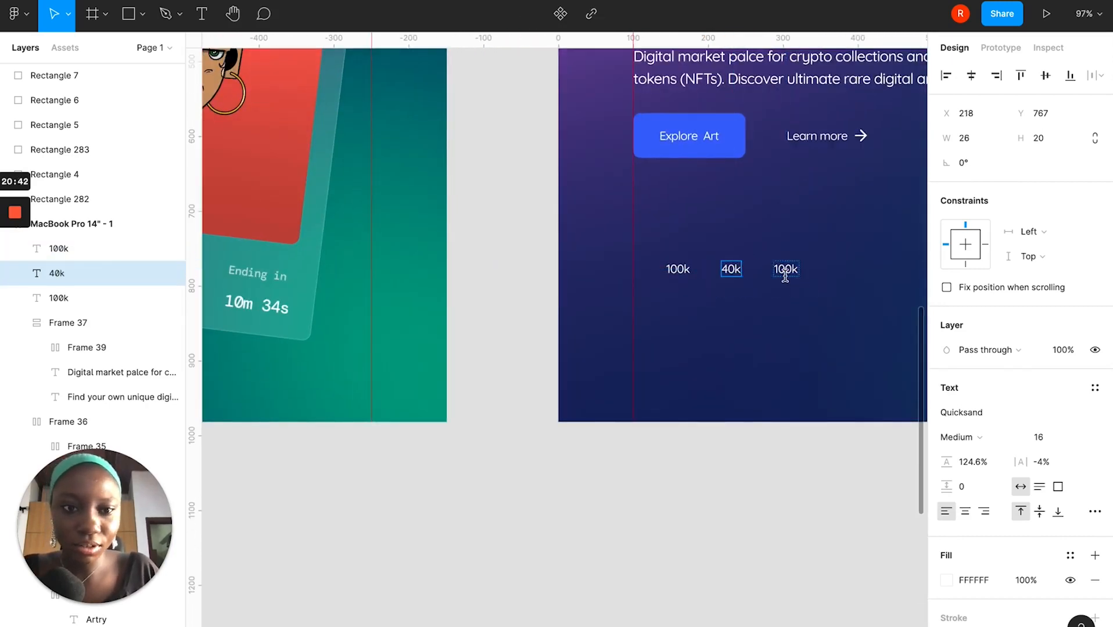
pyautogui.doubleClick(785, 273)
pyautogui.write('23k')
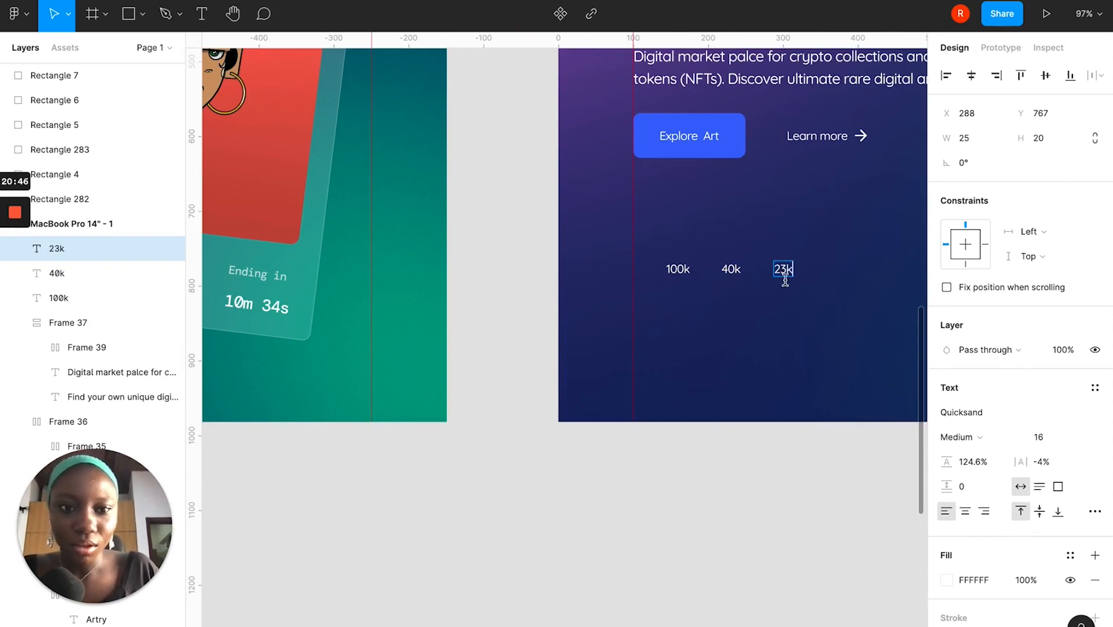
pyautogui.press('Escape')
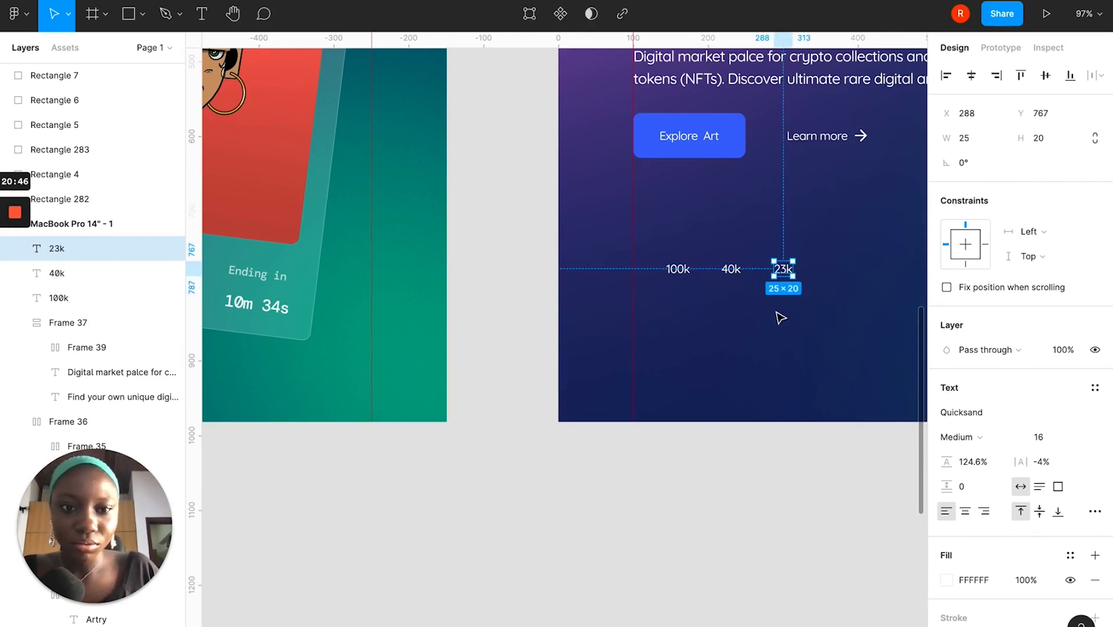
# Set the font of the three statistic figures to DM Mono.
pyautogui.moveTo(655, 250); pyautogui.dragTo(802, 309)
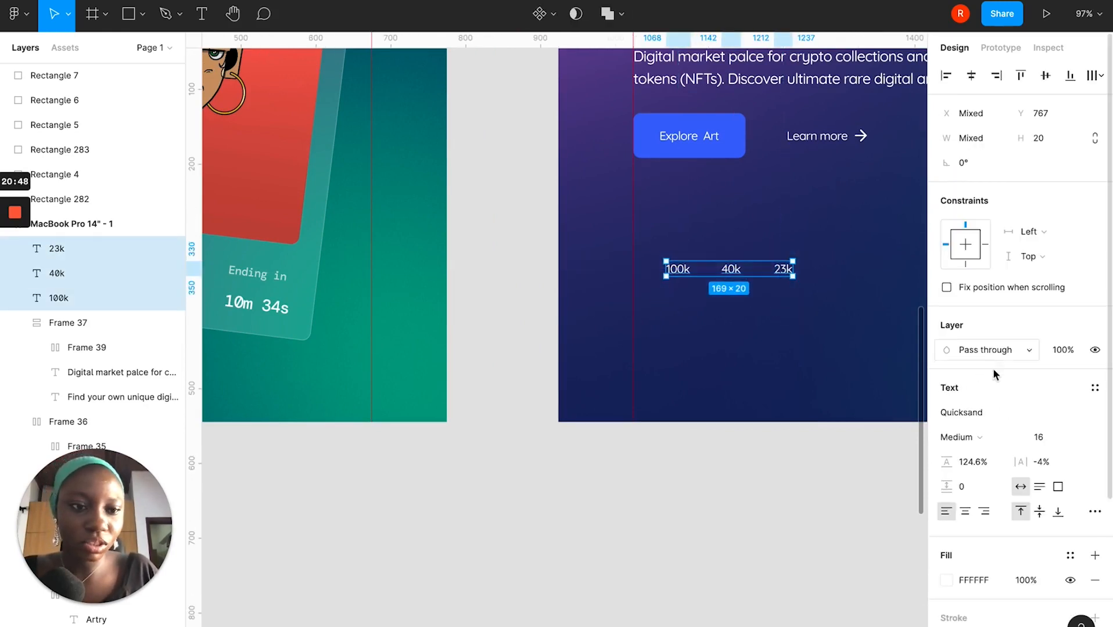
pyautogui.click(970, 413)
pyautogui.write('DM Mono')
pyautogui.press('Return')
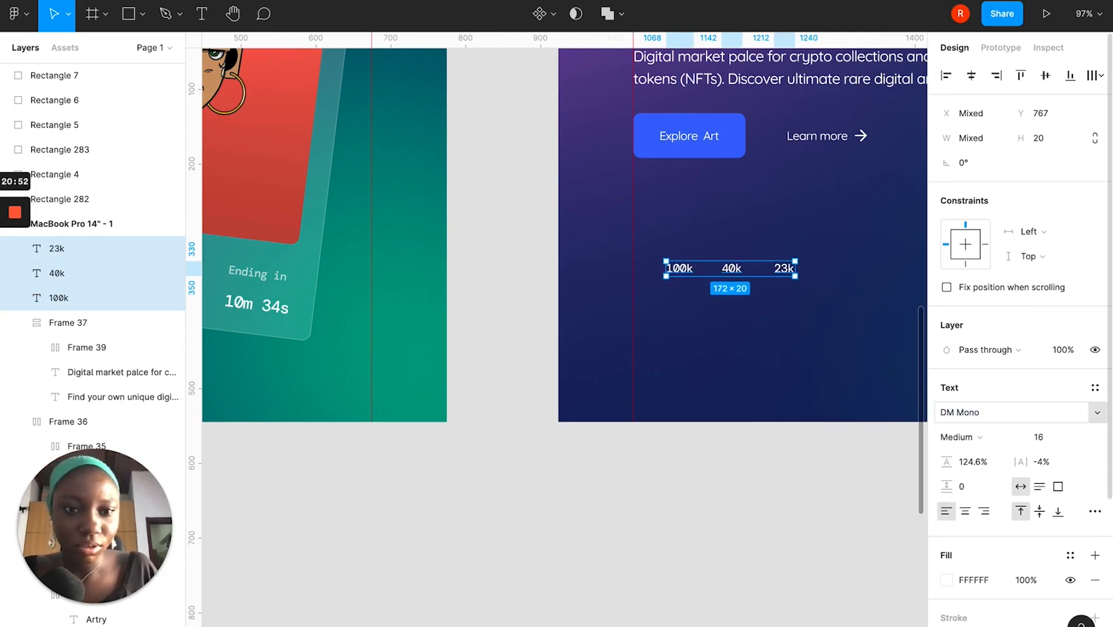
pyautogui.click(726, 382)
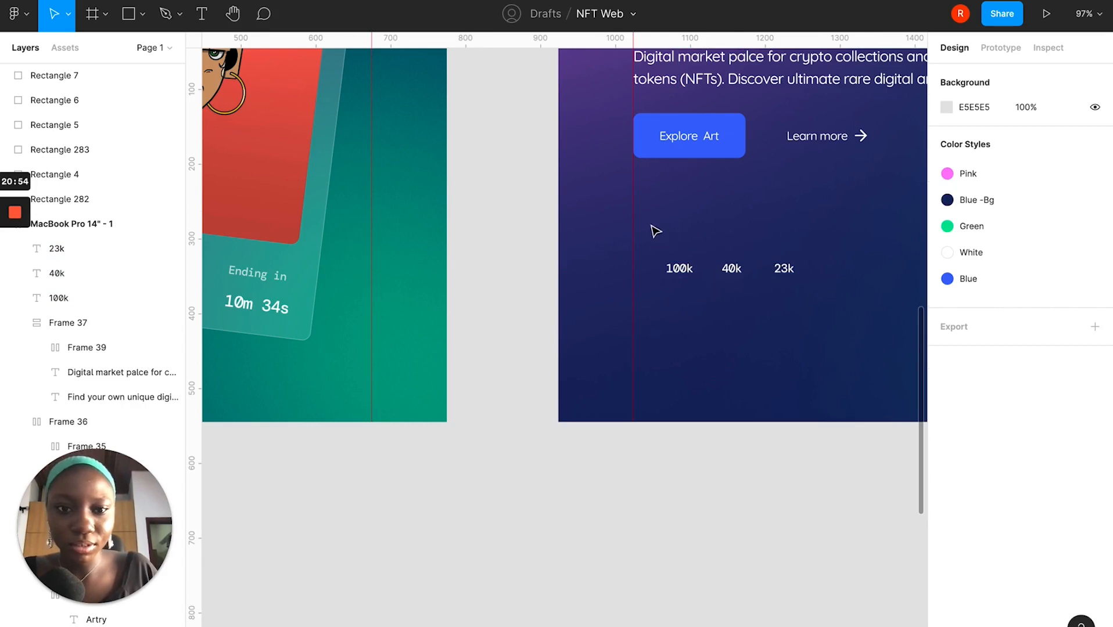
# Set the font size of the 100k, 40k and 23k figures to 32.
pyautogui.click(678, 268)
pyautogui.keyDown('shift'); pyautogui.click(731, 269); pyautogui.keyUp('shift')
pyautogui.keyDown('shift'); pyautogui.click(786, 269); pyautogui.keyUp('shift')
pyautogui.click(1040, 438)
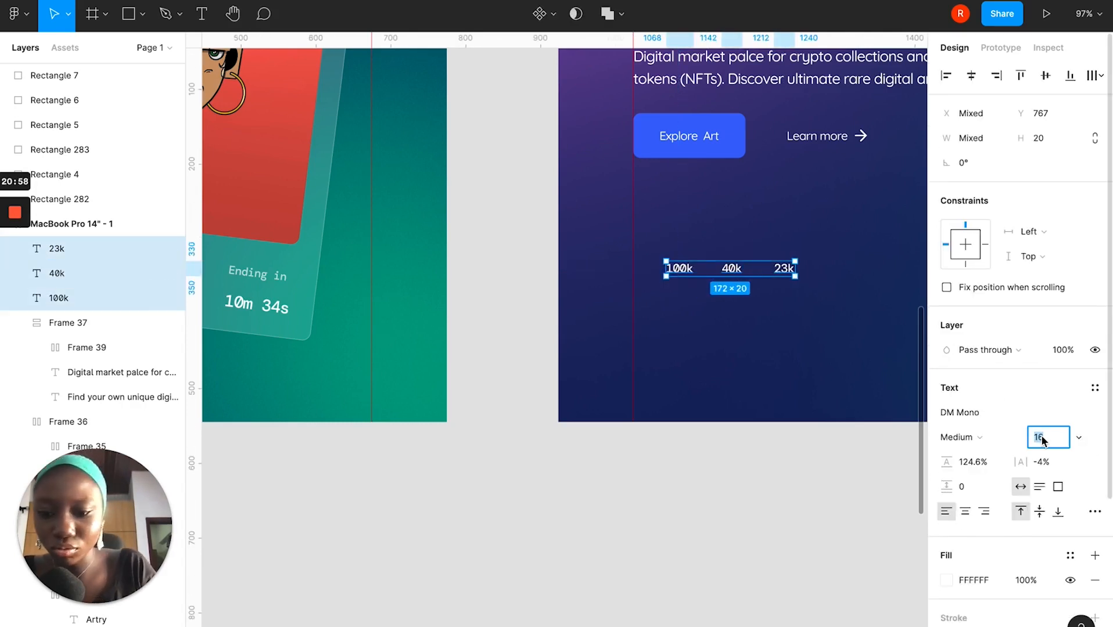
pyautogui.press('Return')
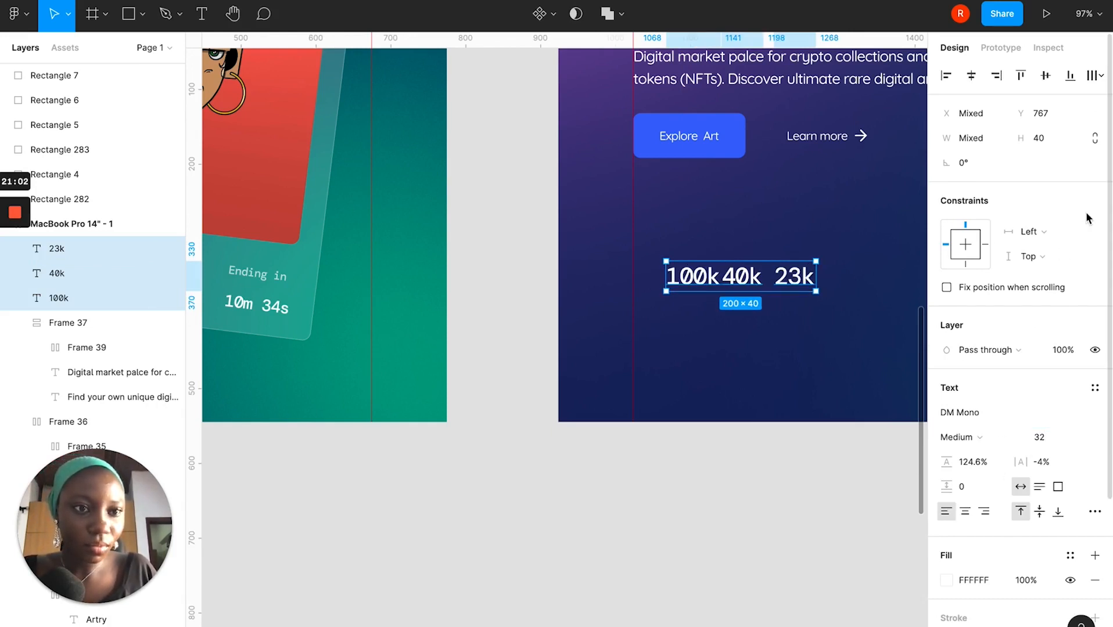
# Distribute the three statistic figures so the horizontal gaps between them are equal.
pyautogui.click(1104, 81)
pyautogui.click(952, 105)
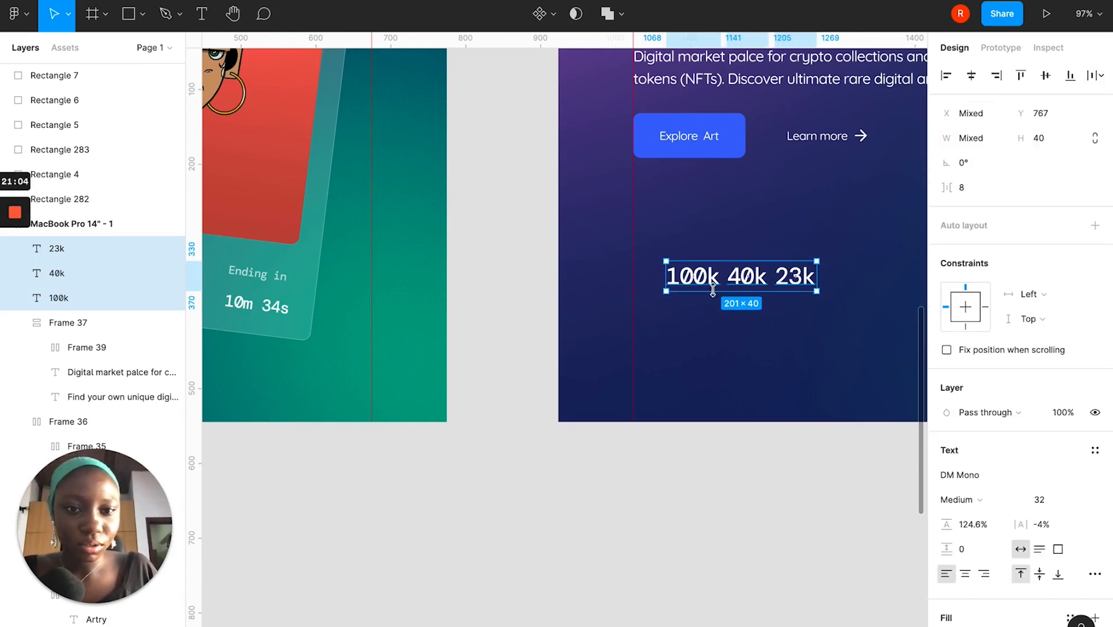
pyautogui.click(736, 313)
# Duplicate the "100k" figure below itself and change the copy's text to "Art".
pyautogui.click(700, 284)
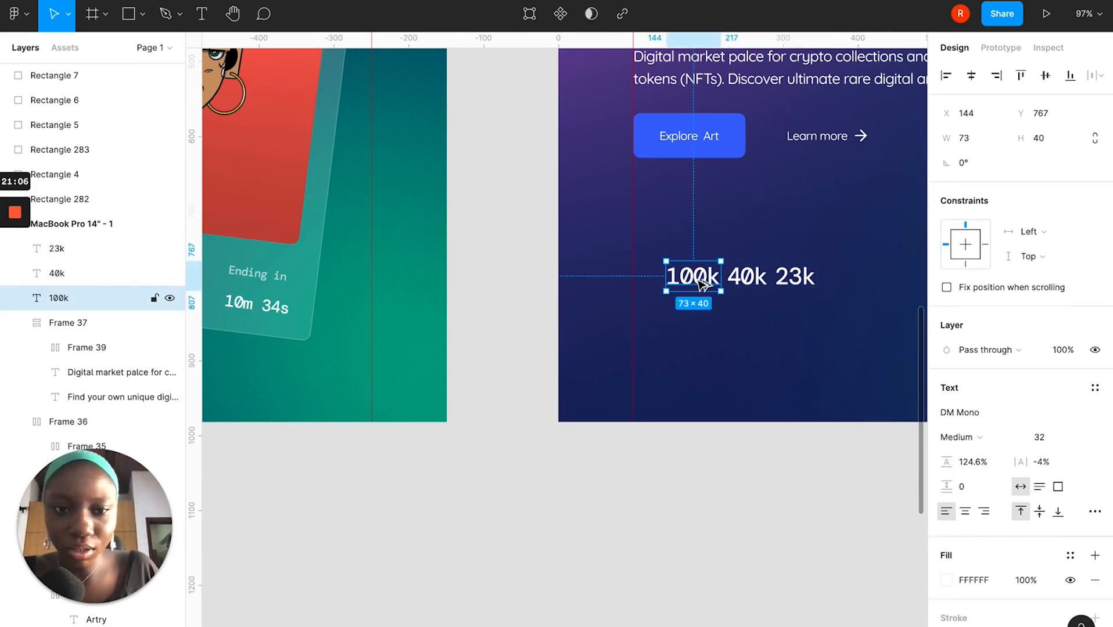
pyautogui.keyDown('alt'); pyautogui.moveTo(699, 287); pyautogui.dragTo(693, 343); pyautogui.keyUp('alt')
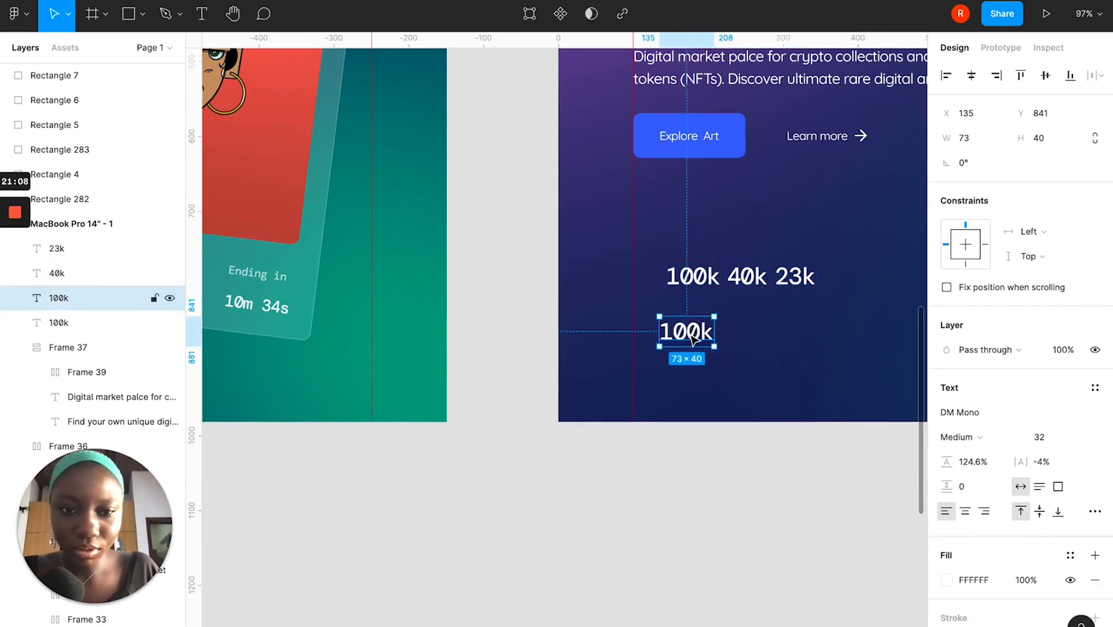
pyautogui.doubleClick(692, 334)
pyautogui.write('Art')
pyautogui.press('Escape')
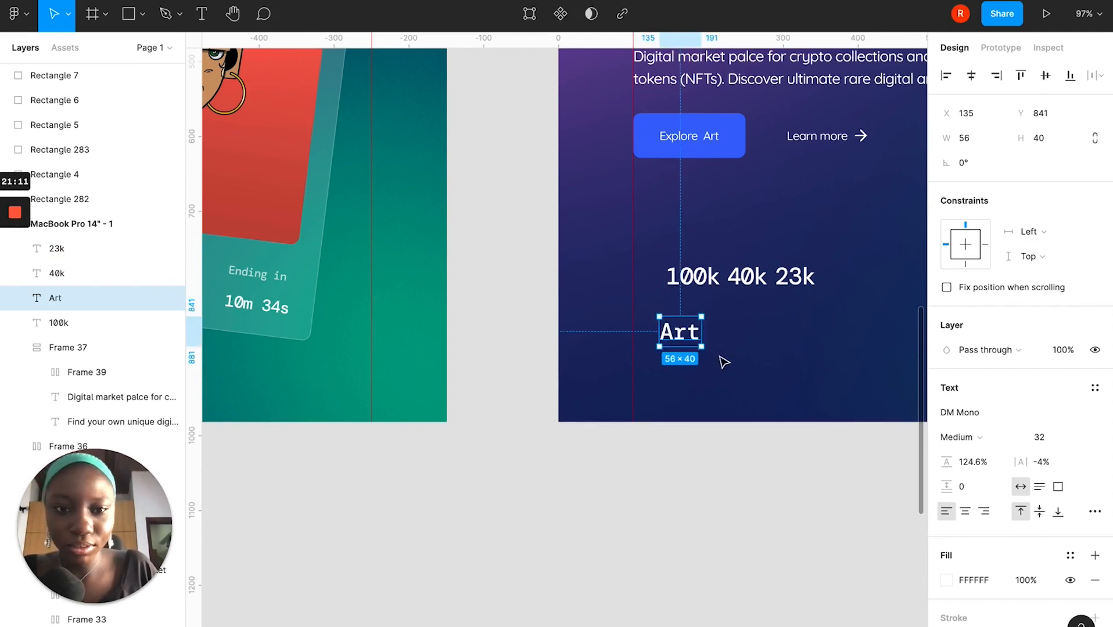
# Bring the "Art" label to the front of the MacBook Pro 14" frame's layer order.
pyautogui.rightClick(693, 336)
pyautogui.click(692, 342)
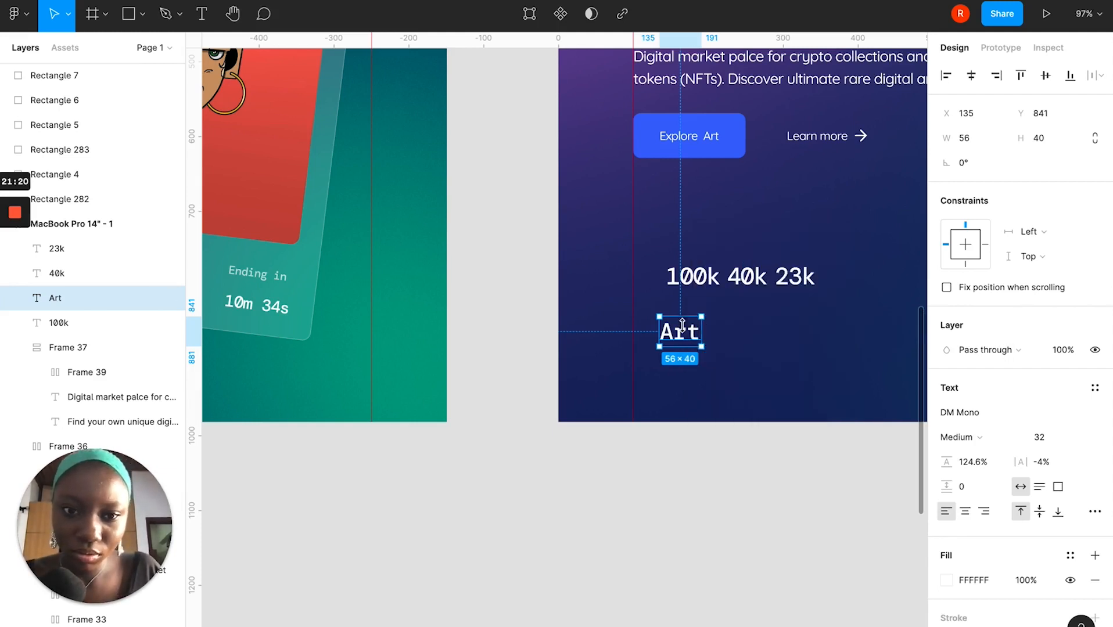
pyautogui.rightClick(695, 340)
pyautogui.click(738, 345)
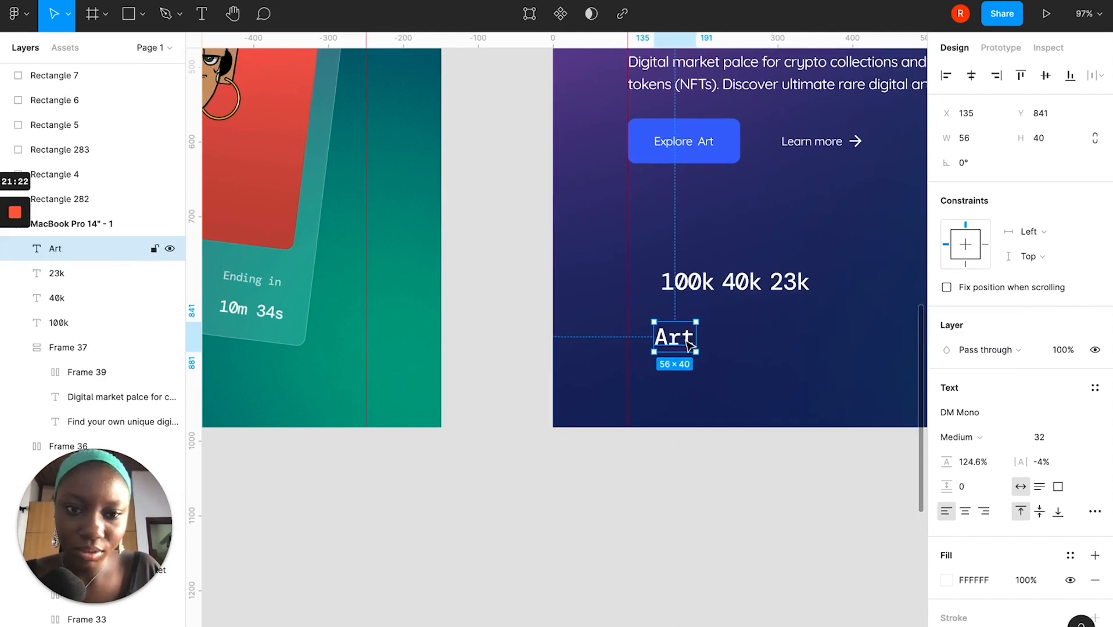
pyautogui.rightClick(681, 344)
pyautogui.click(723, 345)
# Duplicate the "Art" label to its right and change the copy's text to "Auction".
pyautogui.moveTo(672, 347); pyautogui.dragTo(730, 352)
pyautogui.doubleClick(729, 350)
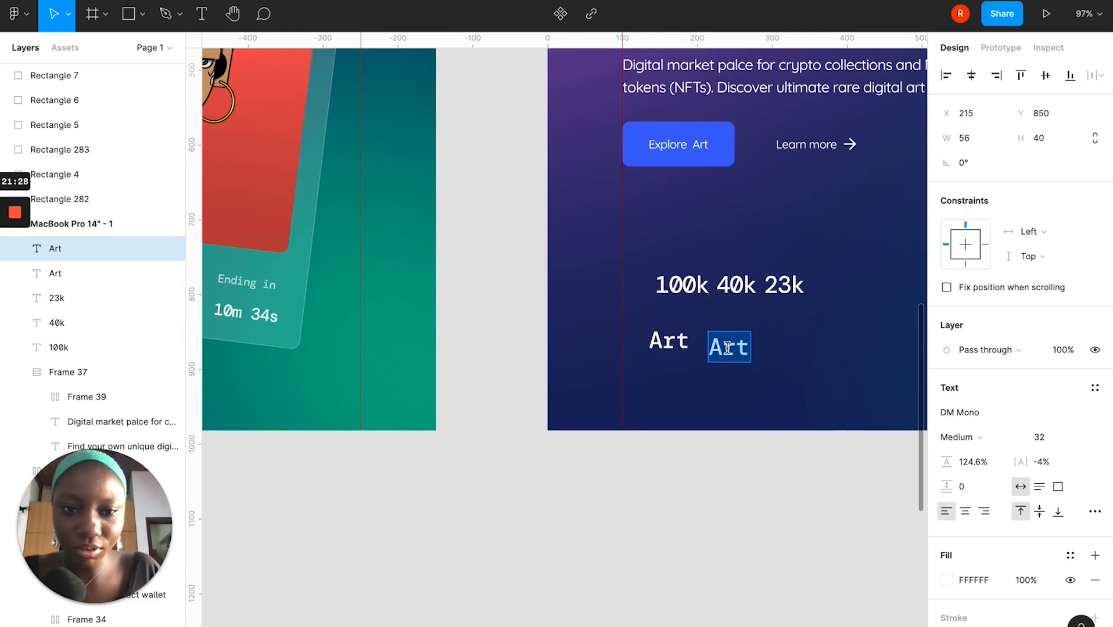
pyautogui.write('Au')
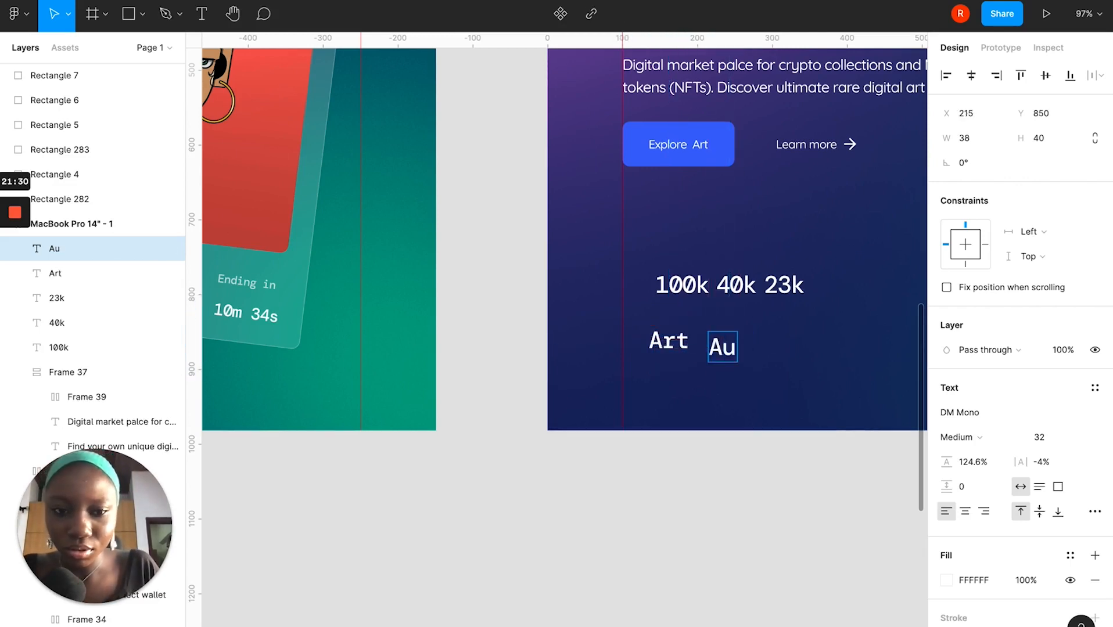
pyautogui.write('ction')
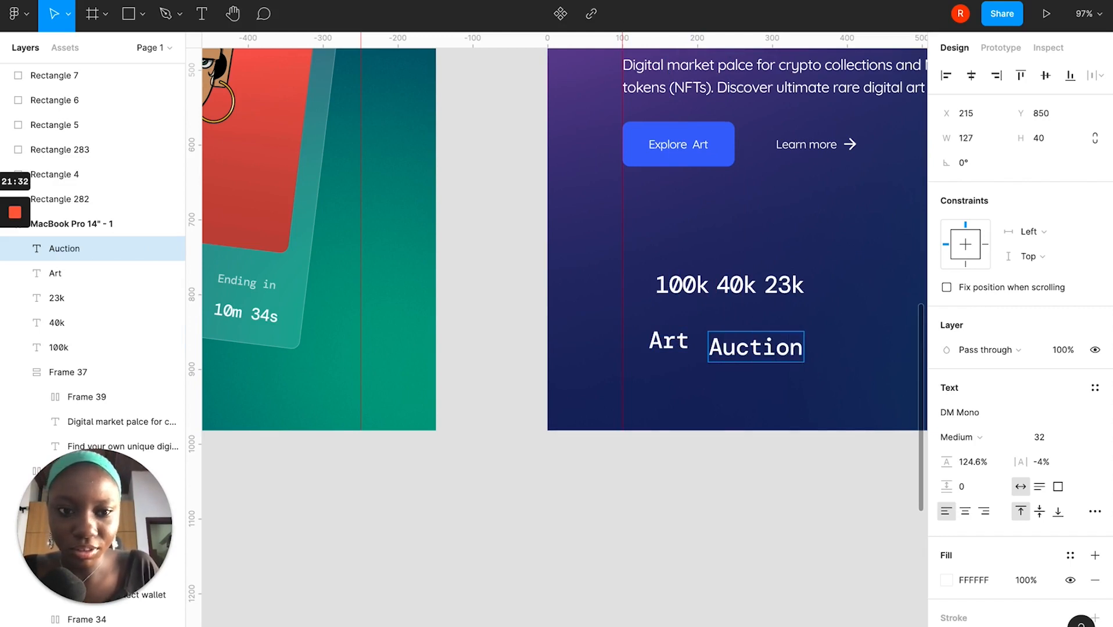
pyautogui.press('Escape')
# Duplicate the "Auction" label to its right and change the copy's text to "Artist".
pyautogui.moveTo(769, 358); pyautogui.dragTo(865, 357)
pyautogui.doubleClick(868, 350)
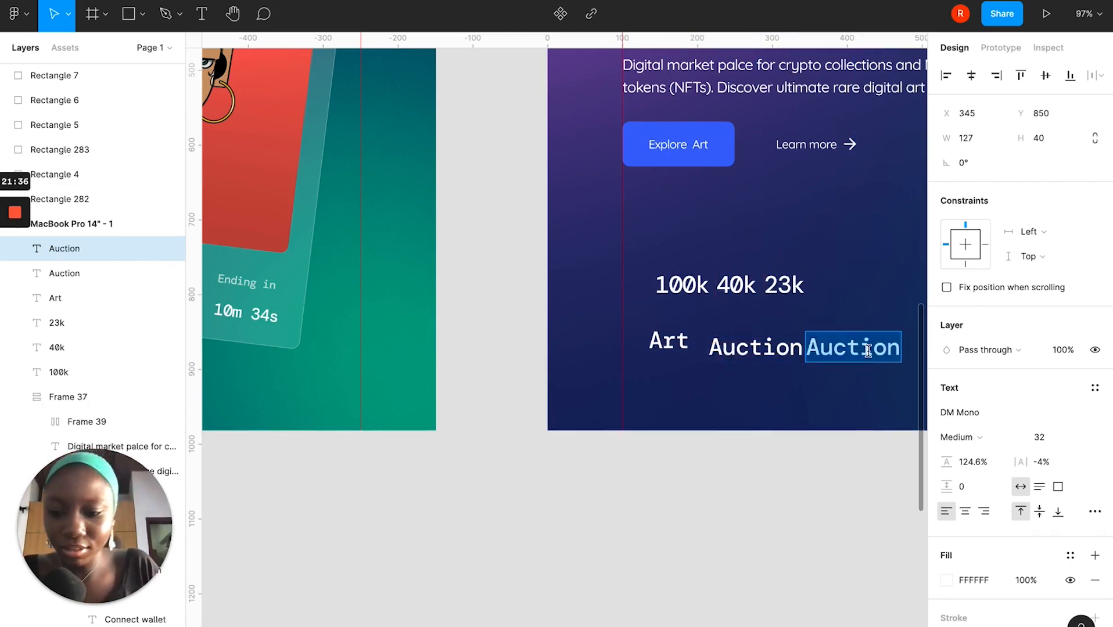
pyautogui.write('Artis')
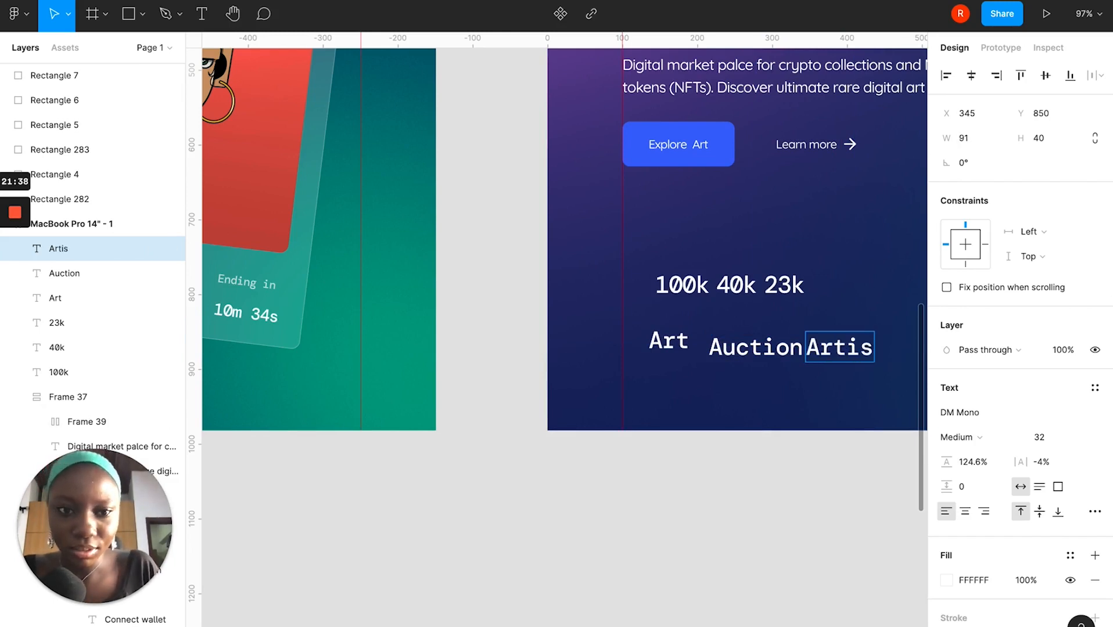
pyautogui.write('t')
pyautogui.press('Escape')
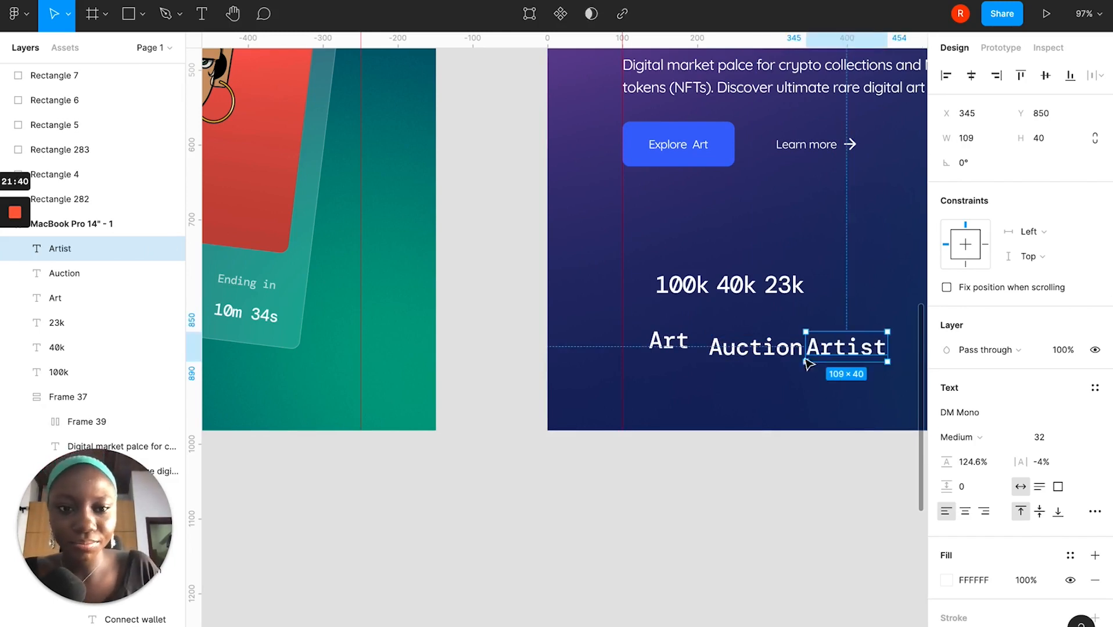
# Move the "Auction" and "Artist" labels onto the "Art" label's line at Y 841, placing them at X 194 and X 337.
pyautogui.click(758, 348)
pyautogui.moveTo(758, 349); pyautogui.dragTo(745, 342)
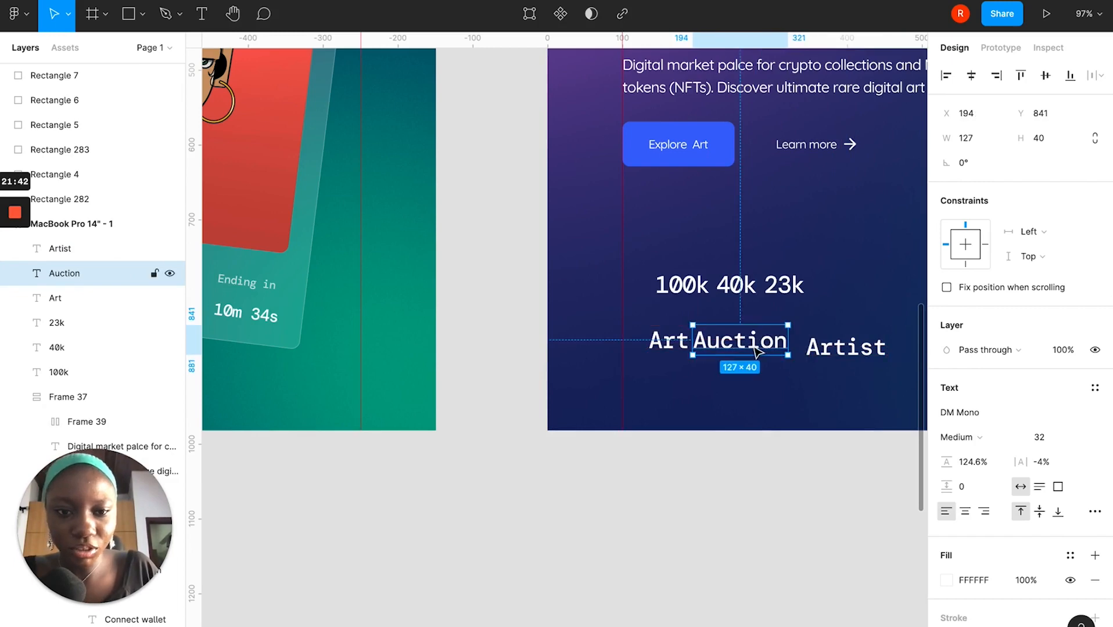
pyautogui.click(830, 348)
pyautogui.moveTo(831, 348); pyautogui.dragTo(827, 343)
pyautogui.scroll(-5, 828, 347)
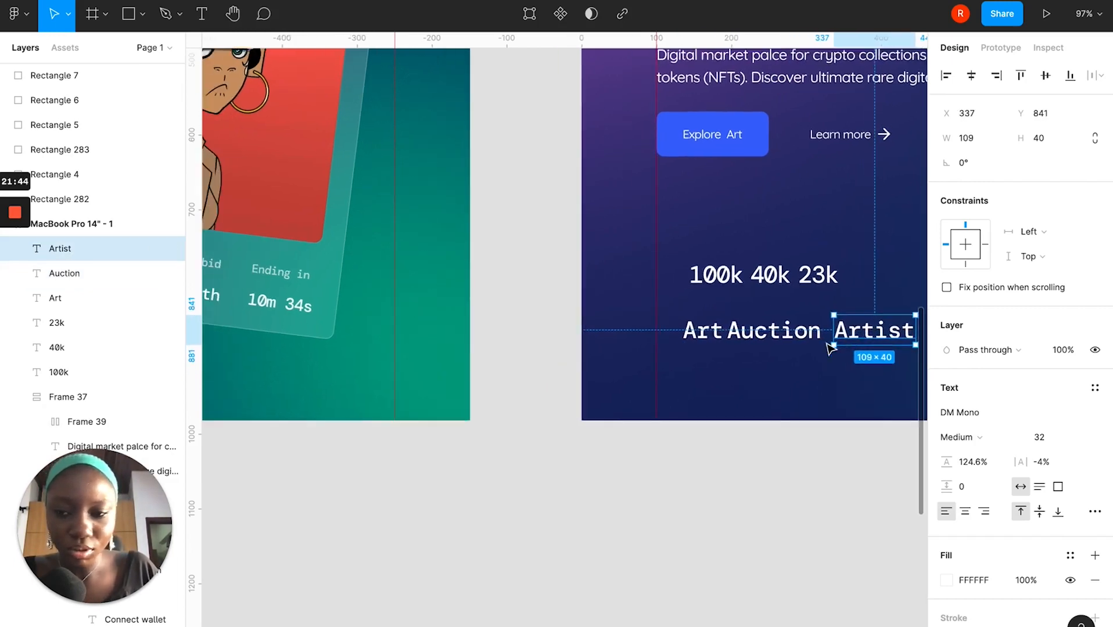
# Change the "Art", "Auction" and "Artist" labels to the Quicksand font at size 16.
pyautogui.hscroll(5, 639, 329)
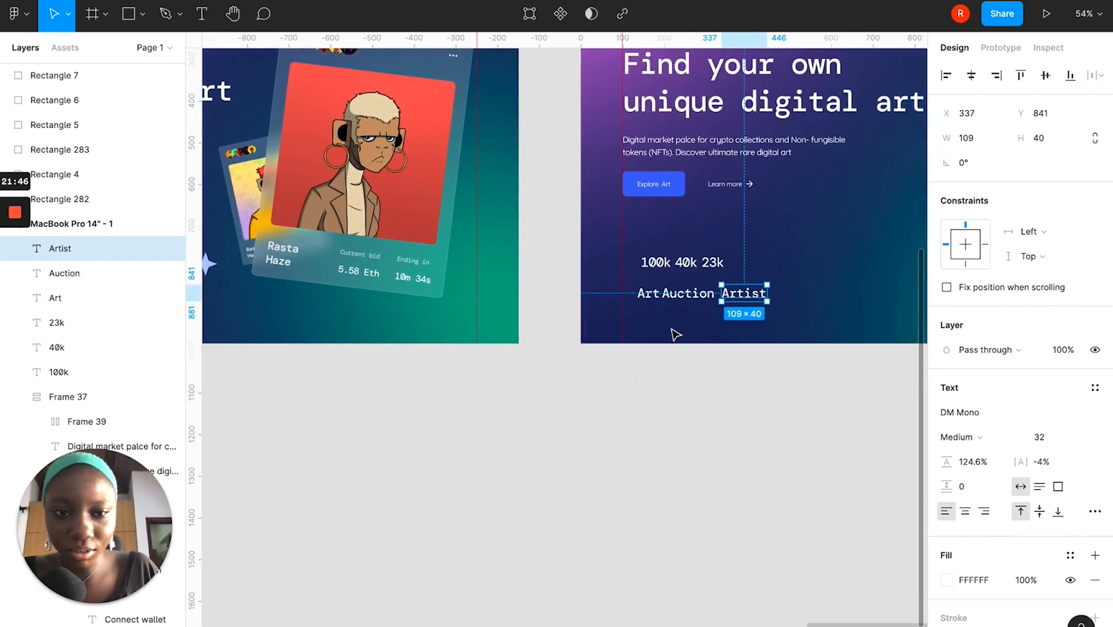
pyautogui.click(650, 293)
pyautogui.keyDown('shift'); pyautogui.click(691, 295); pyautogui.keyUp('shift')
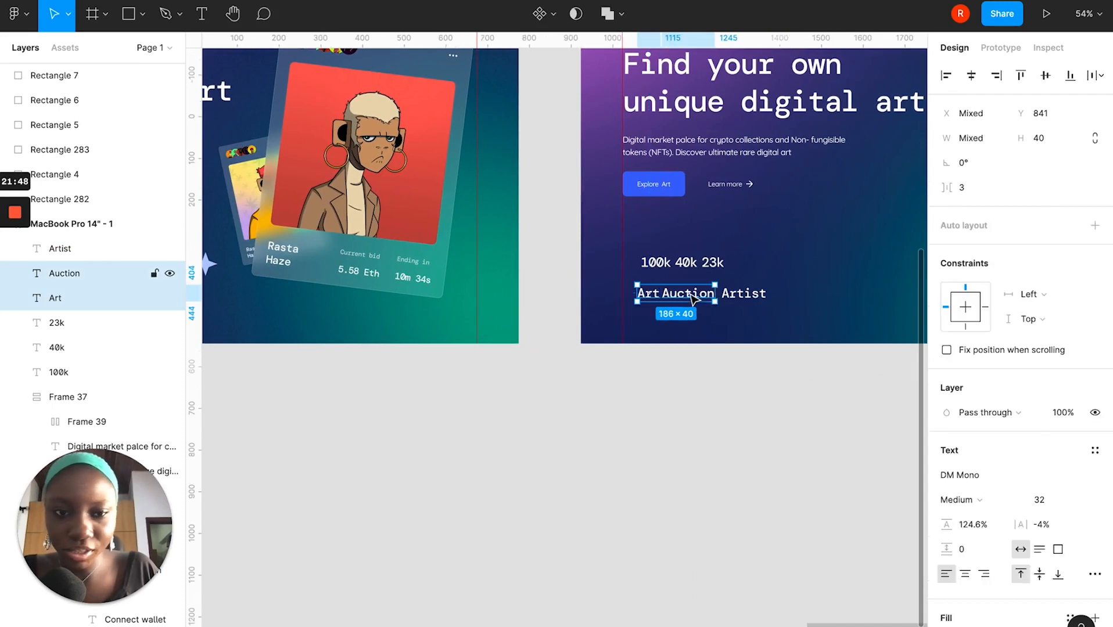
pyautogui.keyDown('shift'); pyautogui.click(740, 294); pyautogui.keyUp('shift')
pyautogui.click(969, 410)
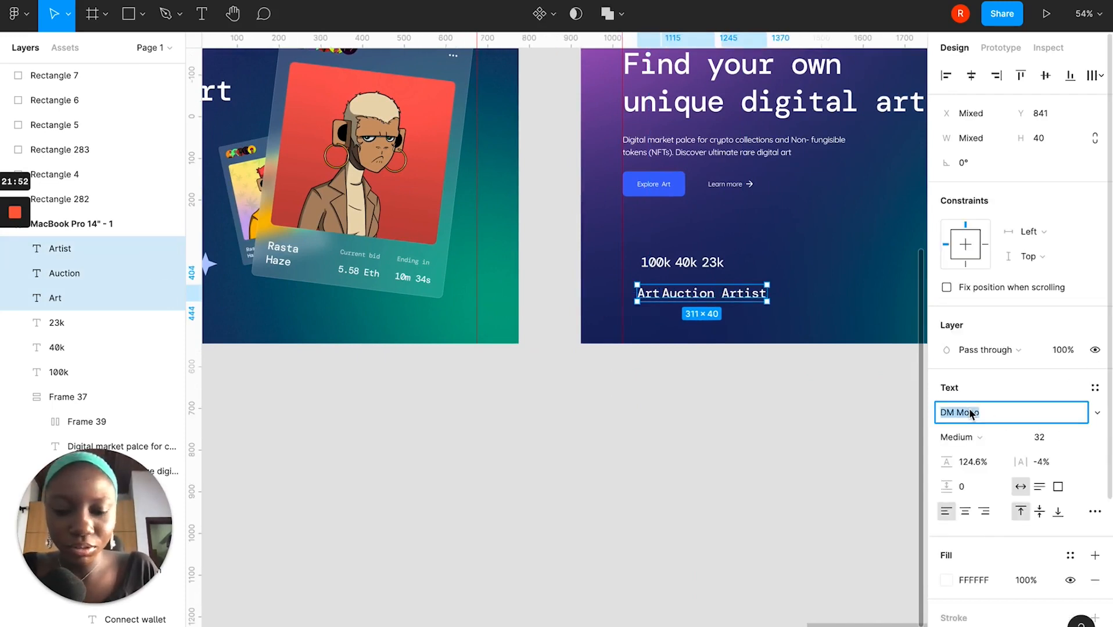
pyautogui.write('Quicksand')
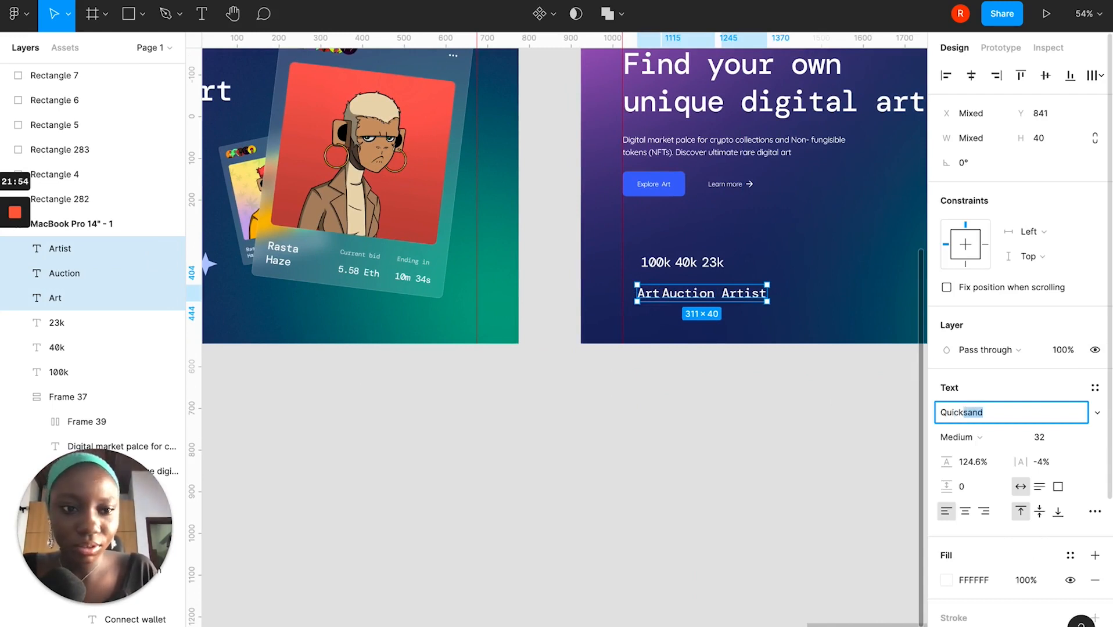
pyautogui.press('Return')
pyautogui.click(1045, 439)
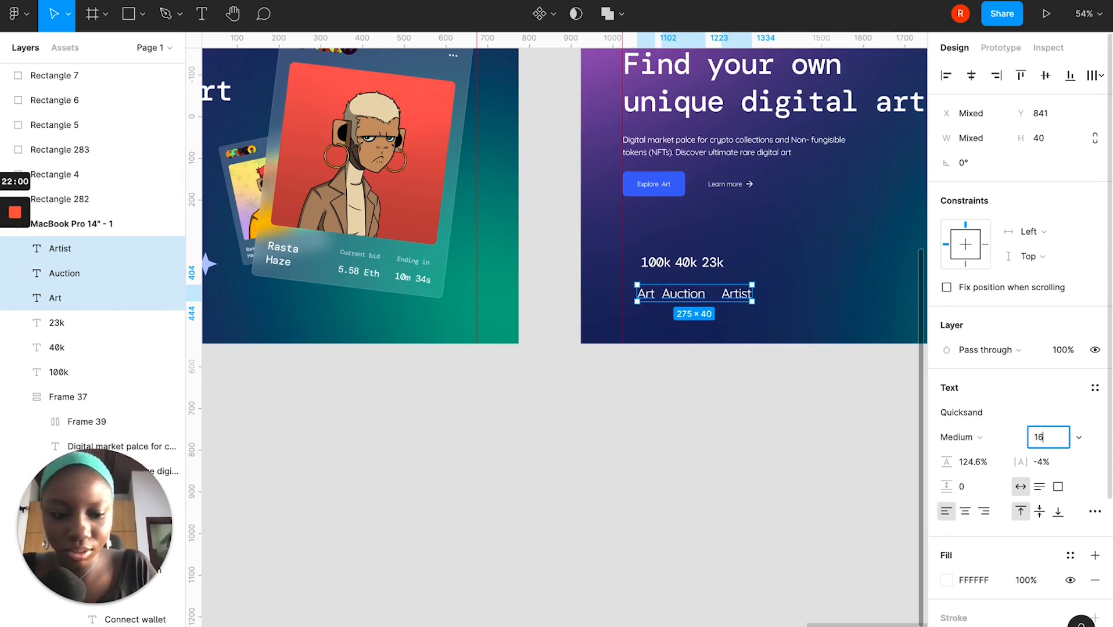
pyautogui.press('Return')
pyautogui.click(703, 472)
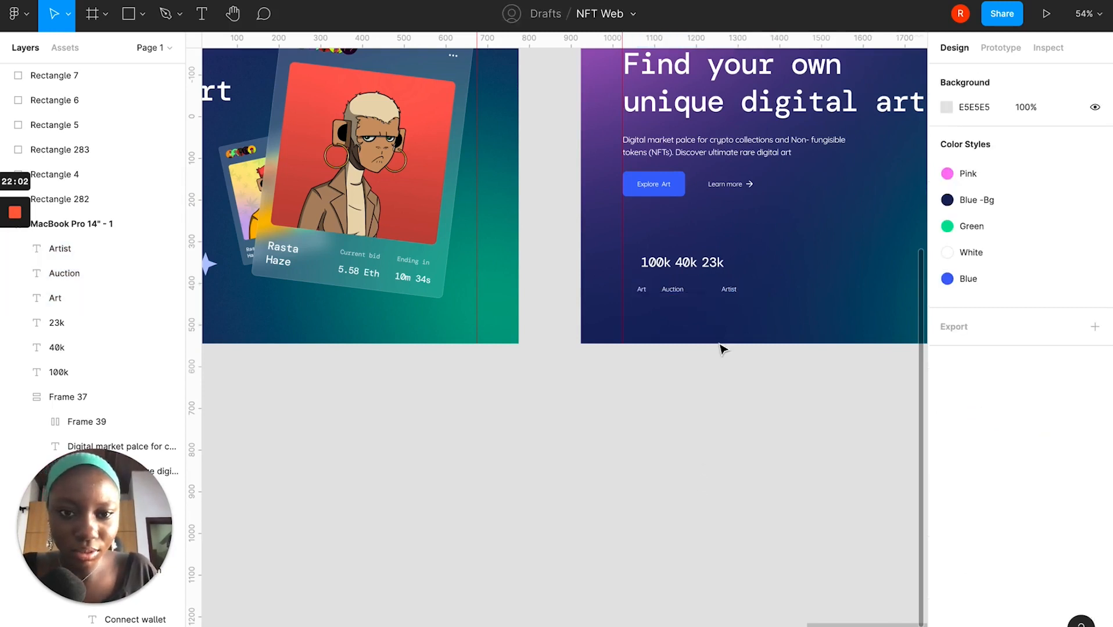
# Set the font size of the "Art", "Auction" and "Artist" labels to 20.
pyautogui.scroll(5, 720, 349)
pyautogui.click(602, 261)
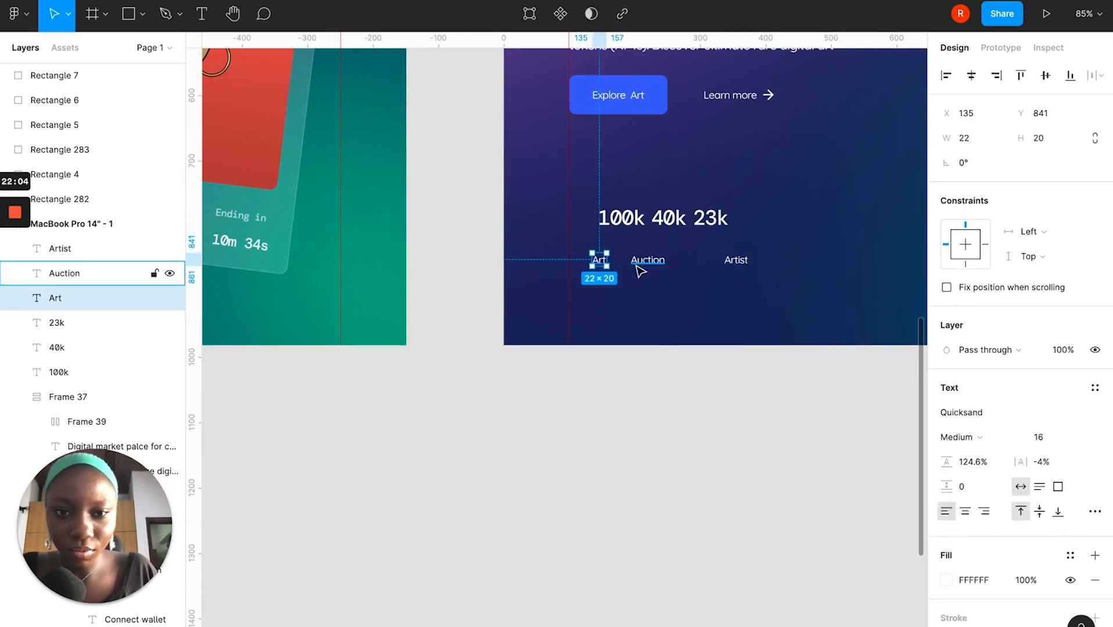
pyautogui.keyDown('shift'); pyautogui.click(638, 262); pyautogui.keyUp('shift')
pyautogui.keyDown('shift'); pyautogui.click(736, 262); pyautogui.keyUp('shift')
pyautogui.click(1055, 440)
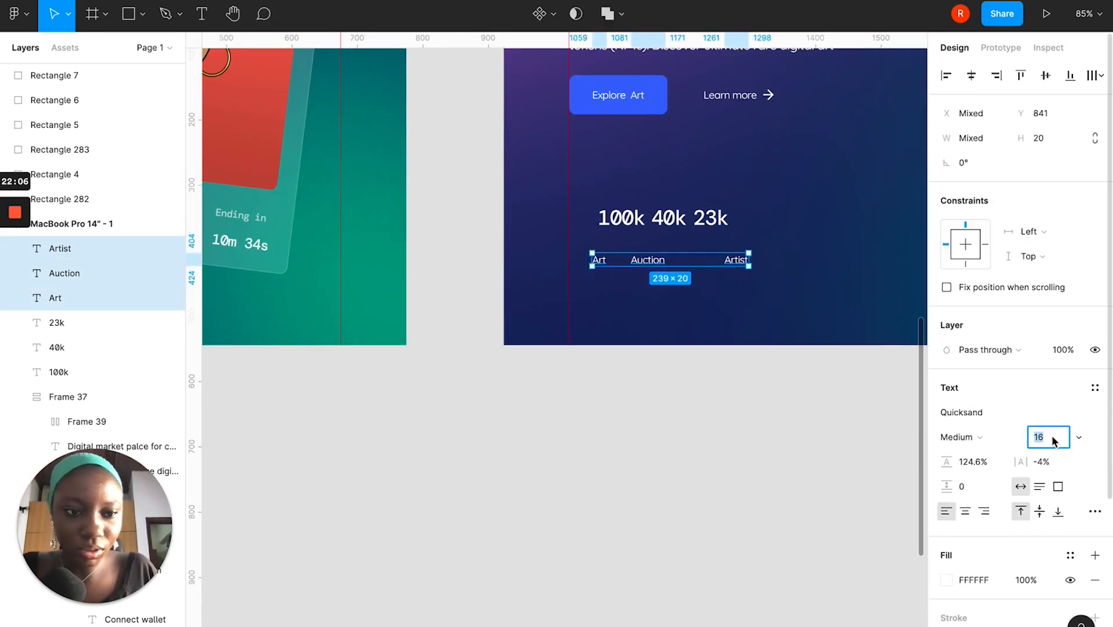
pyautogui.write('20')
pyautogui.press('Return')
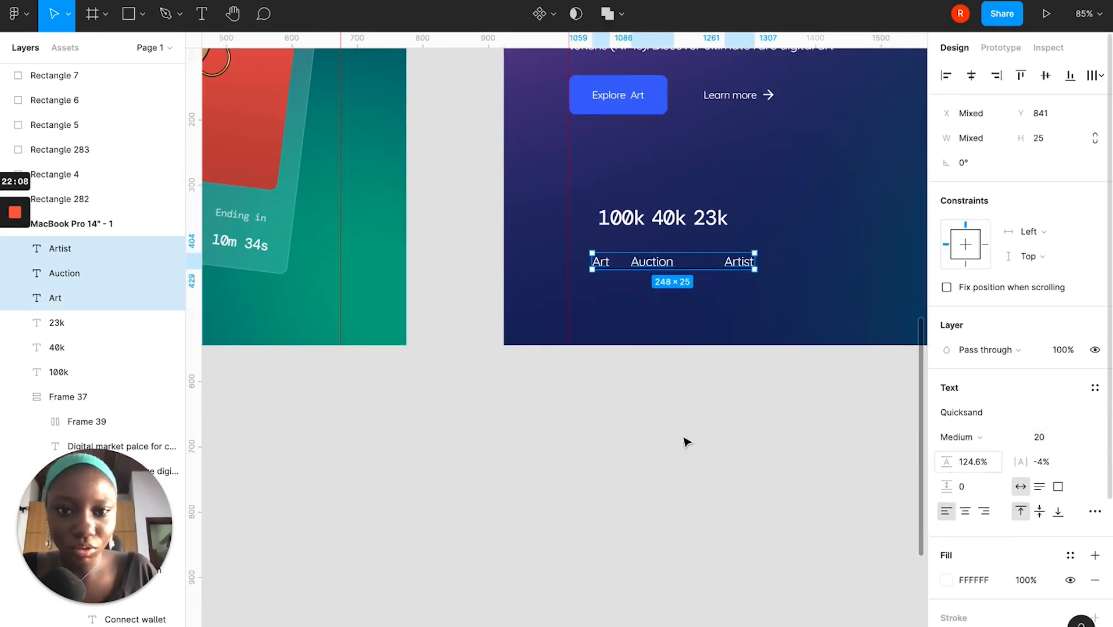
pyautogui.click(694, 446)
# Move the "100k" figure onto the frame's left margin guide at X 100, Y 758, and compare with the reference design's statistics row.
pyautogui.click(619, 225)
pyautogui.moveTo(619, 224); pyautogui.dragTo(591, 219)
pyautogui.hscroll(-1, 591, 220)
pyautogui.scroll(-5, 592, 222)
pyautogui.hscroll(-4, 592, 221)
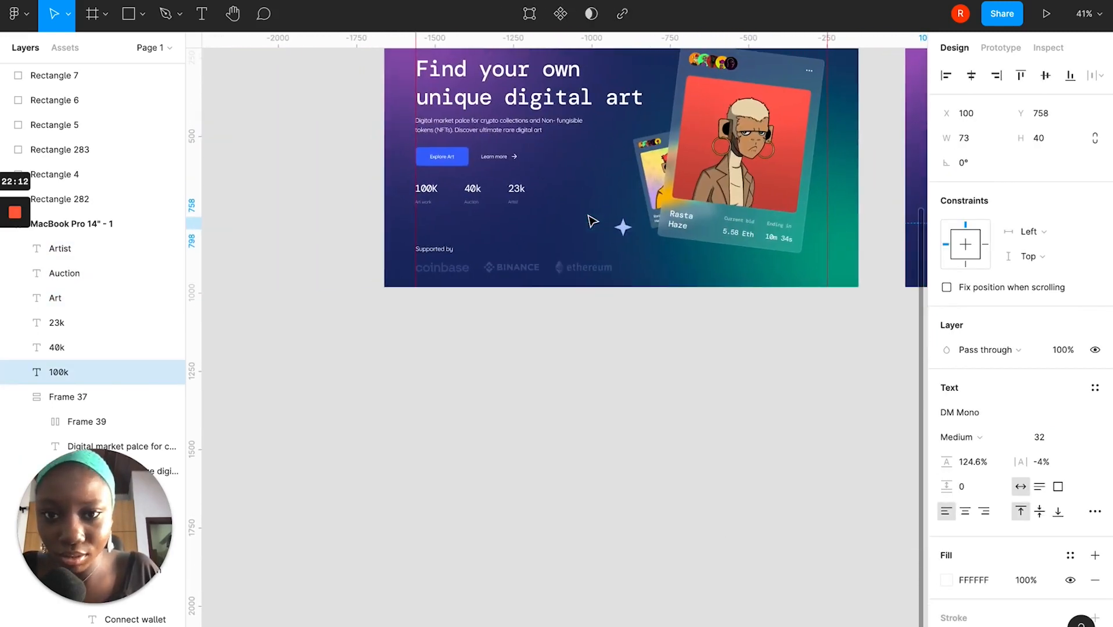
pyautogui.hscroll(5, 712, 251)
pyautogui.scroll(4, 772, 226)
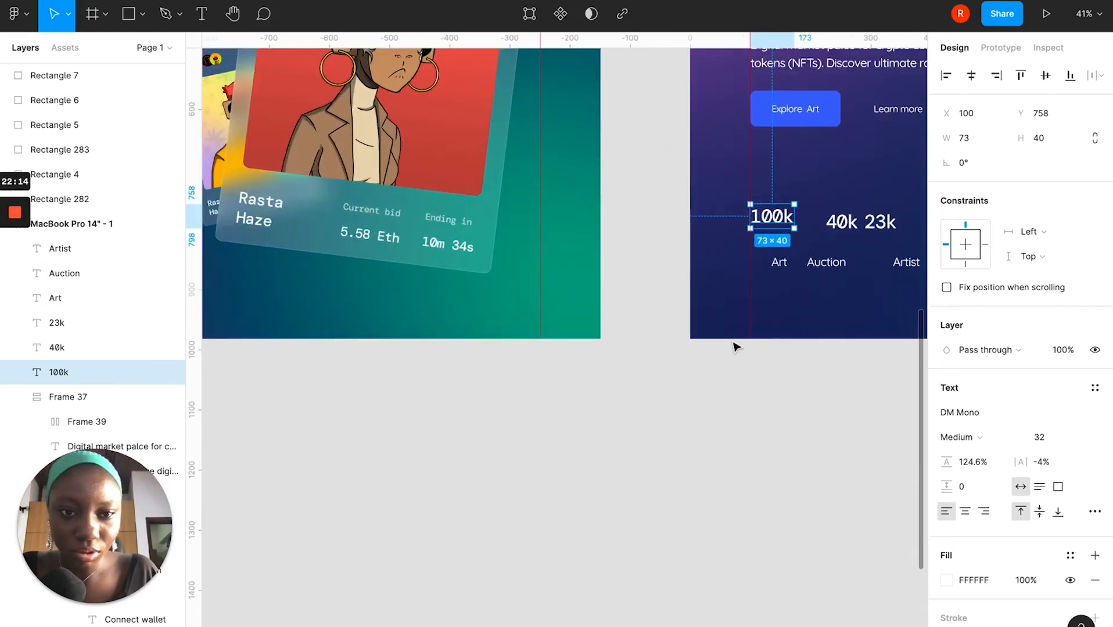
# Change the "Art" label's text to "Art Work" and move it onto the left margin guide at X 100.
pyautogui.click(778, 264)
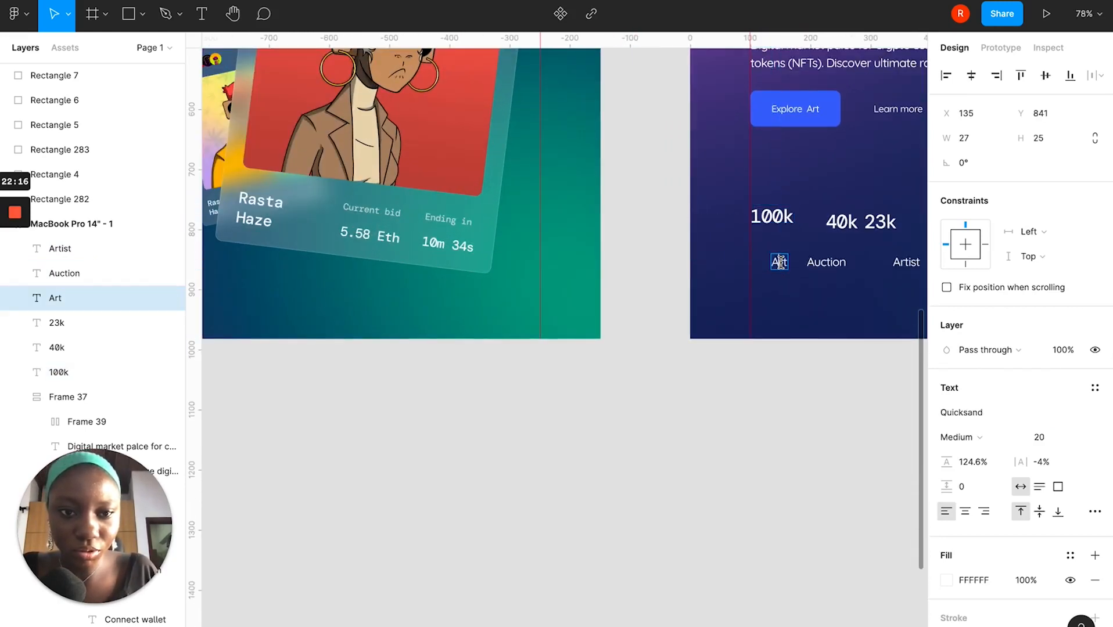
pyautogui.write('W')
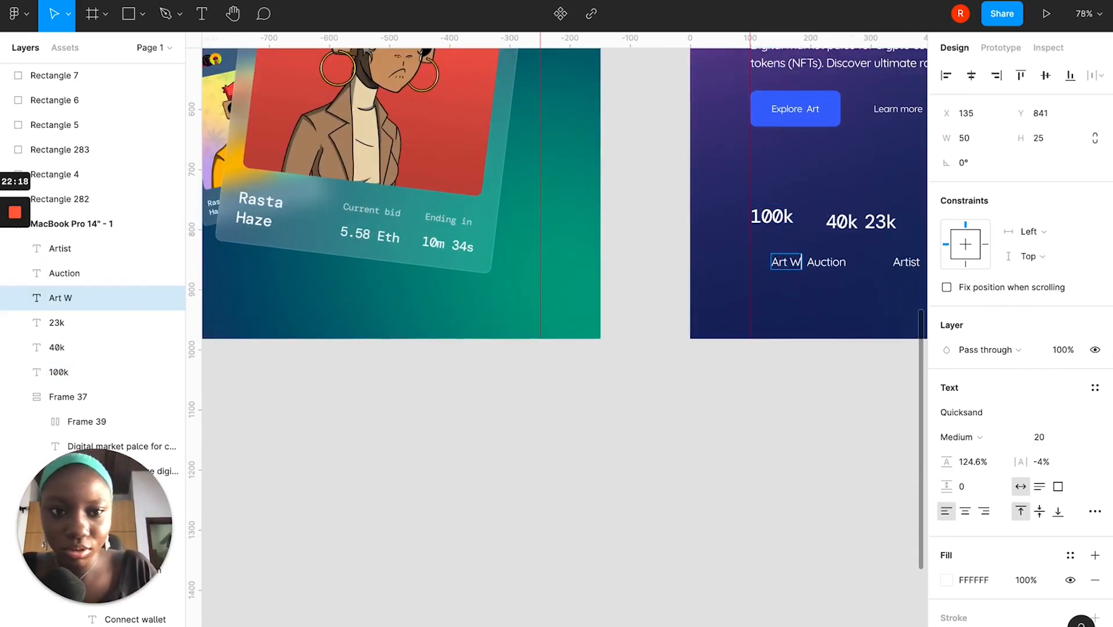
pyautogui.write('ork')
pyautogui.press('Escape')
pyautogui.moveTo(797, 265); pyautogui.dragTo(777, 265)
# Combine the "100k" figure and the "Art Work" label into a vertical auto layout frame.
pyautogui.click(773, 219)
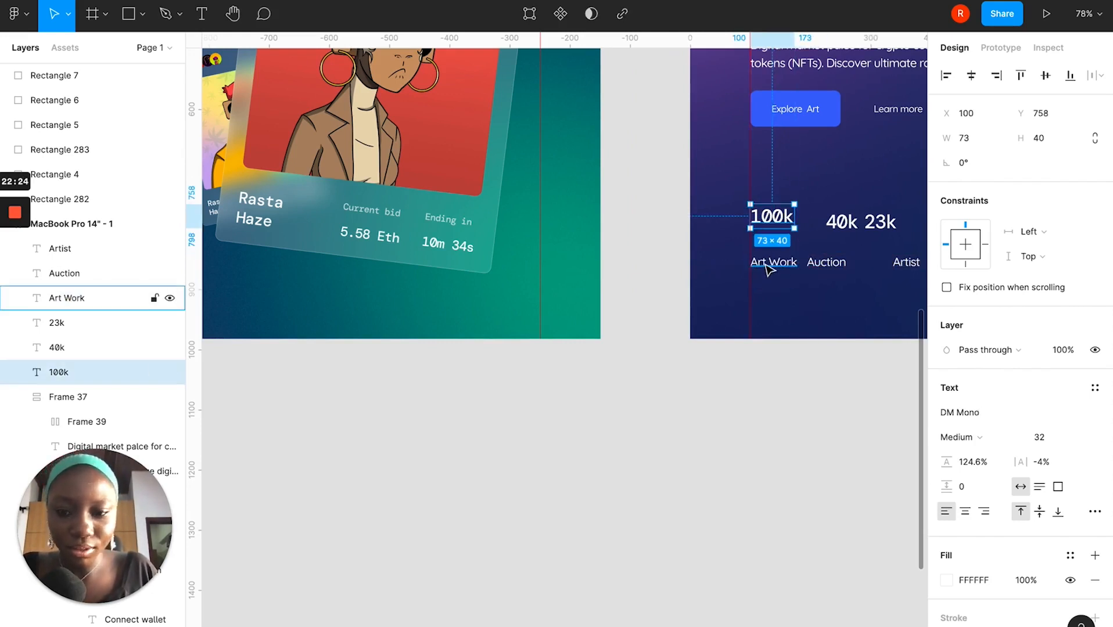
pyautogui.keyDown('shift'); pyautogui.click(764, 264); pyautogui.keyUp('shift')
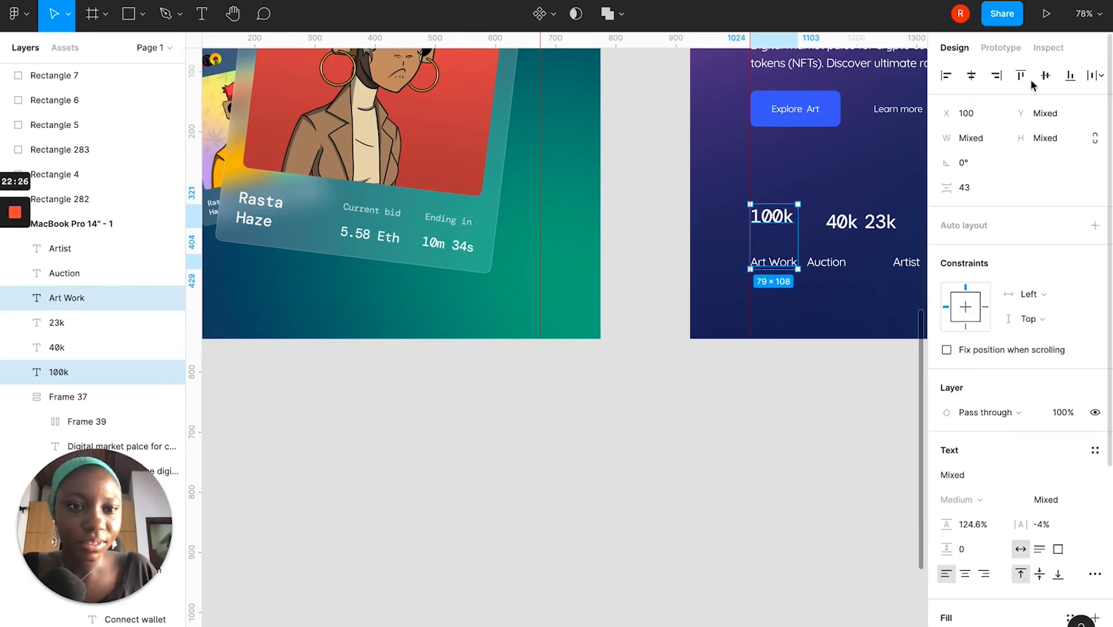
pyautogui.click(1100, 229)
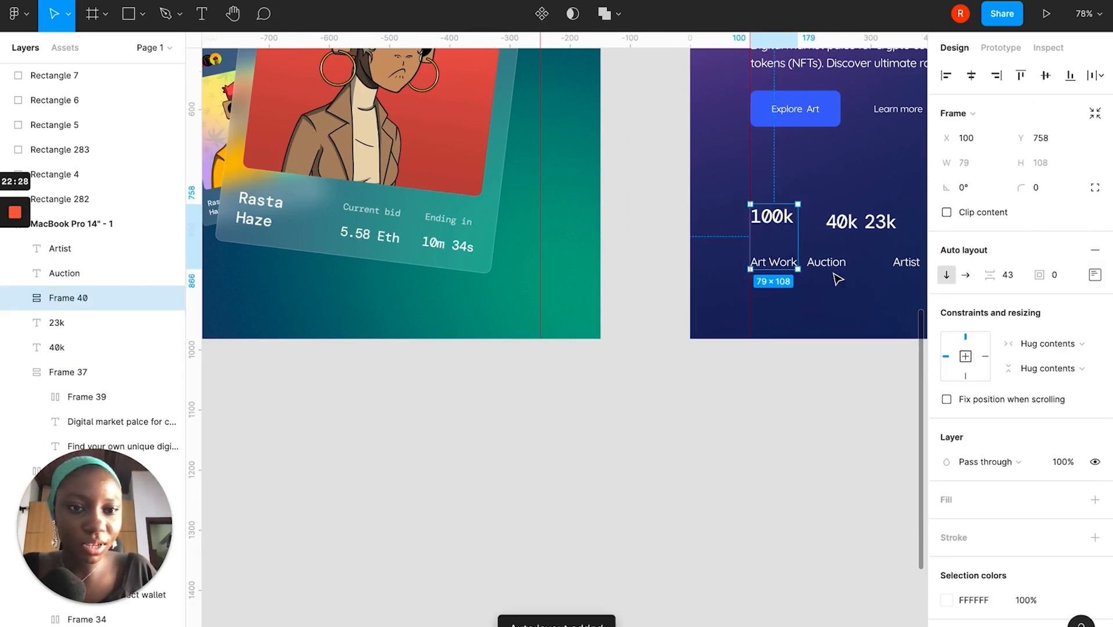
# Left-align the "40k" figure with the "Auction" label and combine both into an auto layout frame.
pyautogui.click(827, 262)
pyautogui.keyDown('shift'); pyautogui.click(840, 222); pyautogui.keyUp('shift')
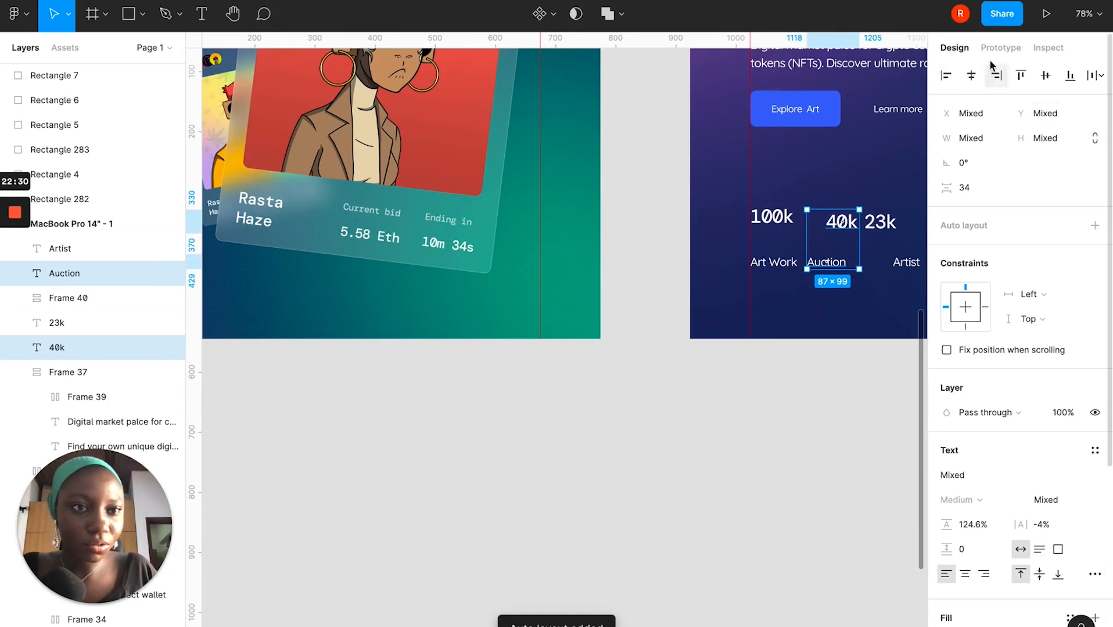
pyautogui.click(945, 75)
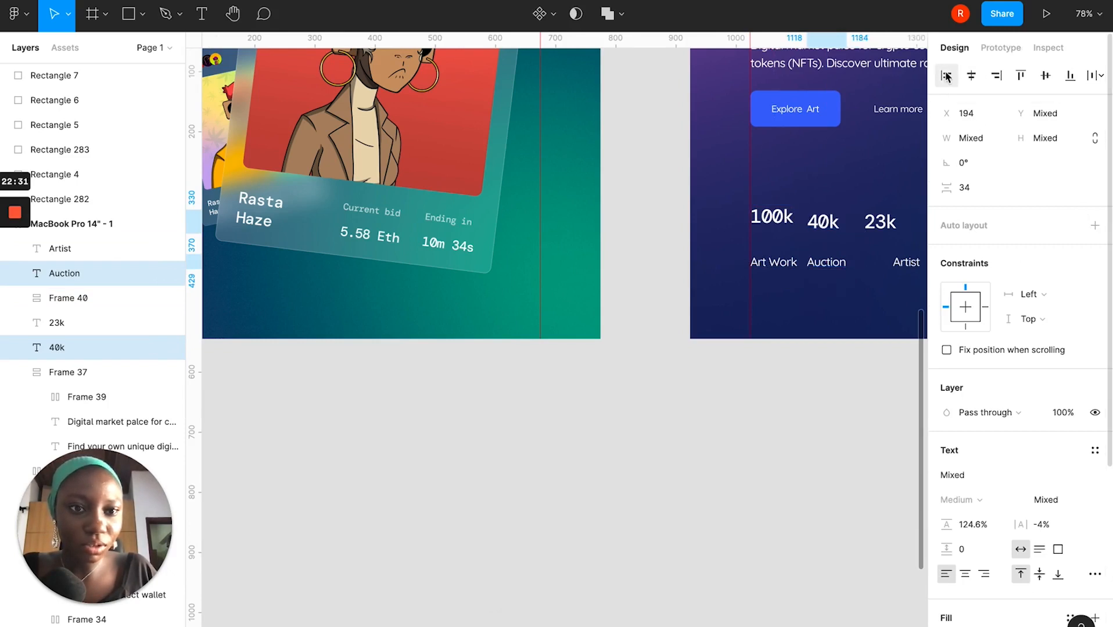
pyautogui.click(1099, 229)
# Combine the "23k" figure and the "Artist" label into a vertical auto layout frame.
pyautogui.click(906, 262)
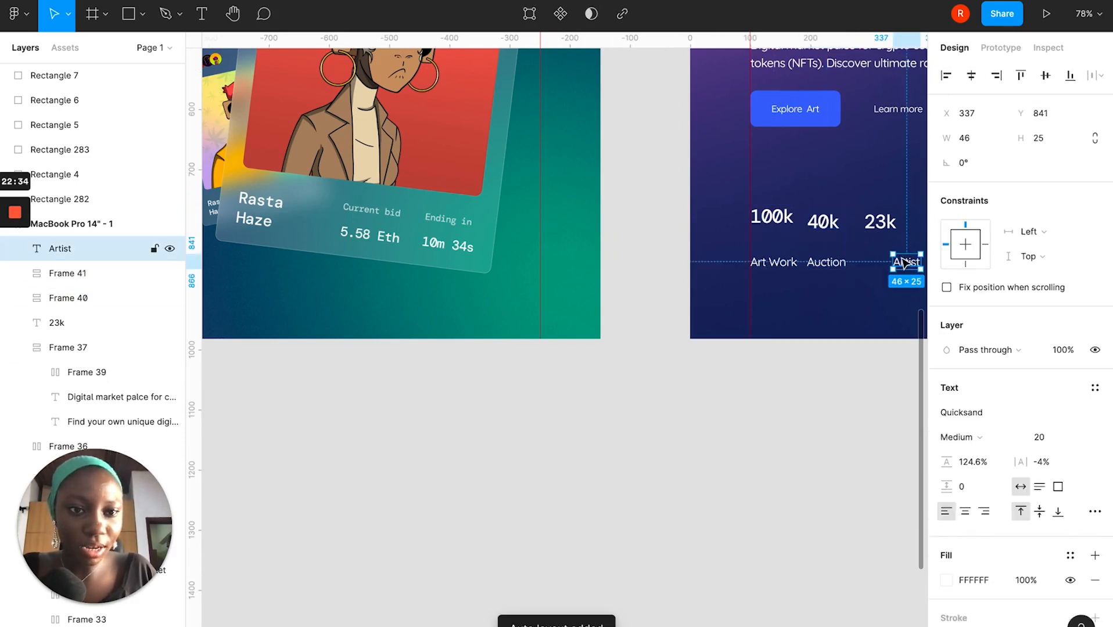
pyautogui.keyDown('shift'); pyautogui.click(875, 228); pyautogui.keyUp('shift')
pyautogui.click(1095, 227)
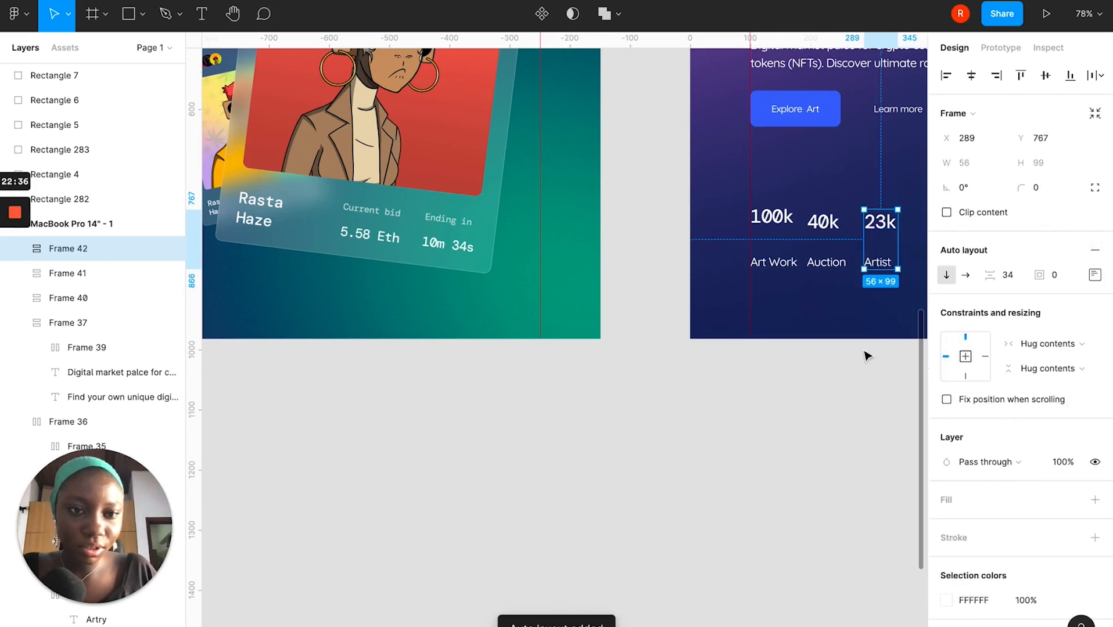
# Set the auto layout spacing between figure and label to 24 in all three statistic frames.
pyautogui.click(784, 232)
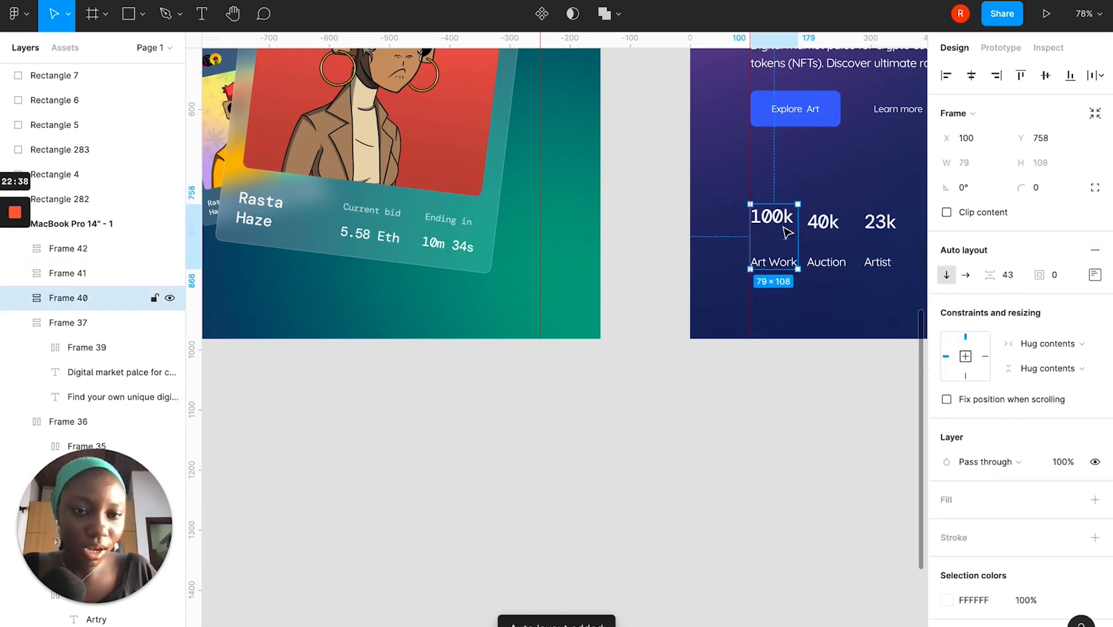
pyautogui.click(1010, 276)
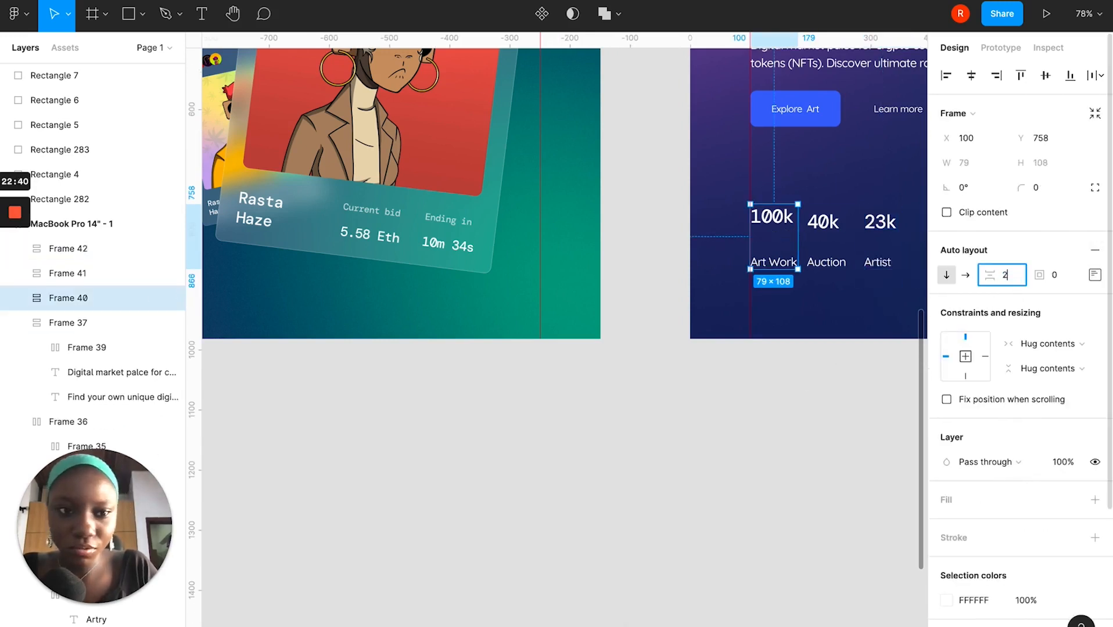
pyautogui.press('Return')
pyautogui.click(837, 225)
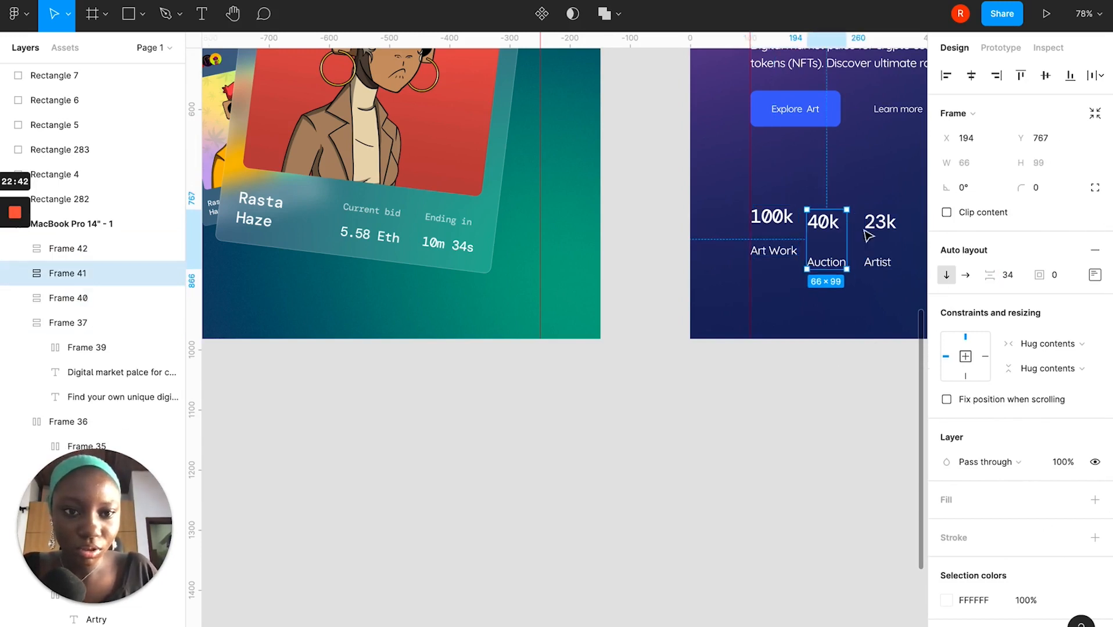
pyautogui.keyDown('shift'); pyautogui.click(878, 235); pyautogui.keyUp('shift')
pyautogui.click(1009, 301)
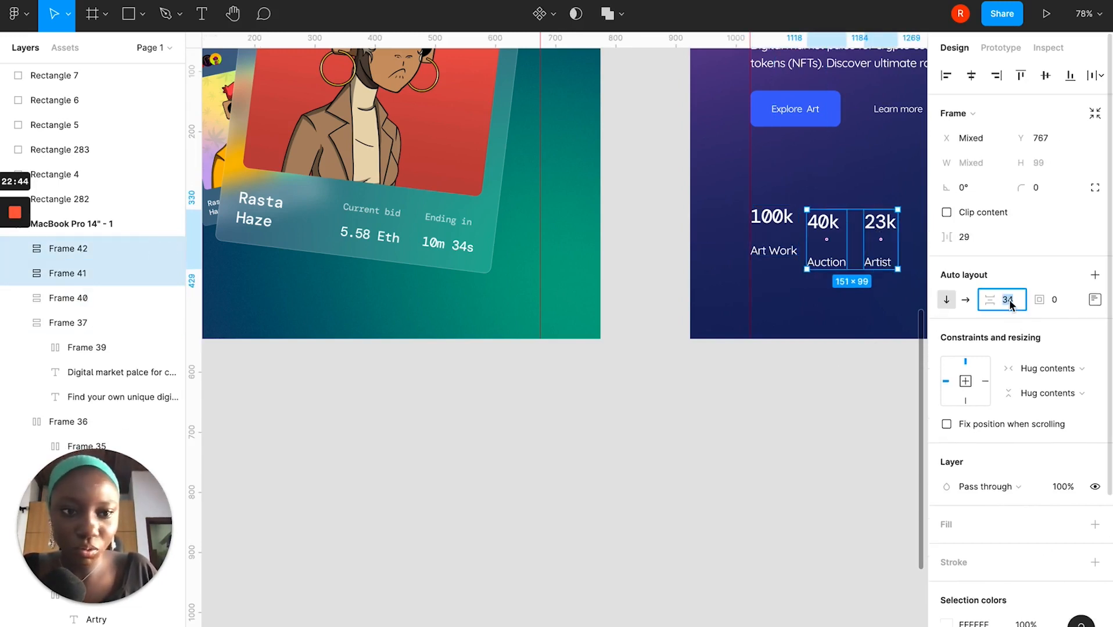
pyautogui.press('Return')
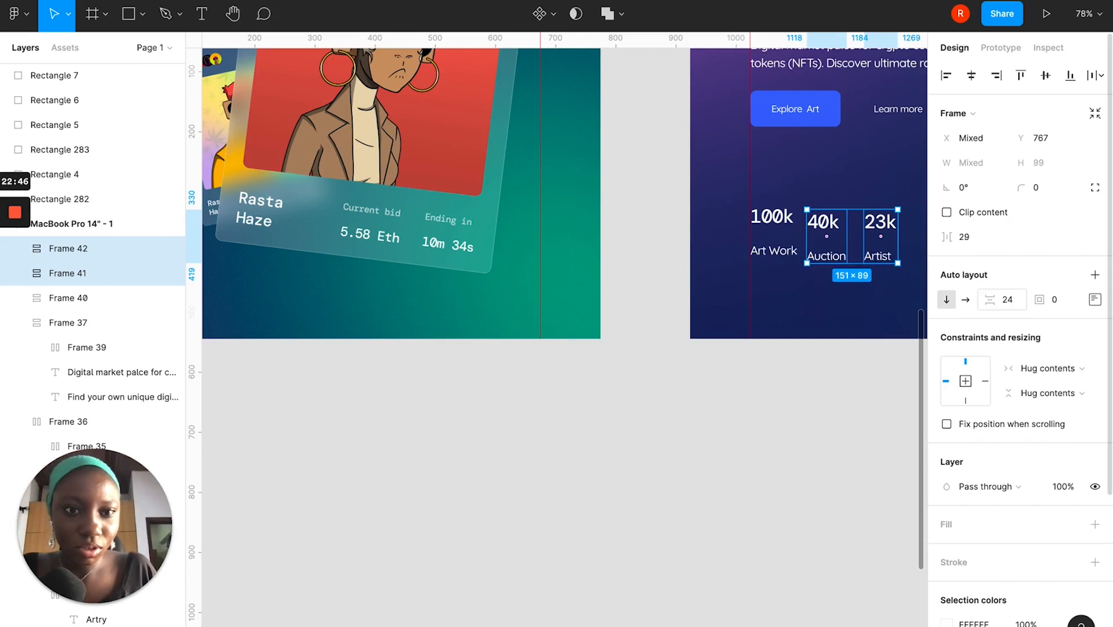
# Align the three statistic frames by their vertical centers and set the horizontal spacing between them to 48.
pyautogui.keyDown('shift'); pyautogui.click(769, 215); pyautogui.keyUp('shift')
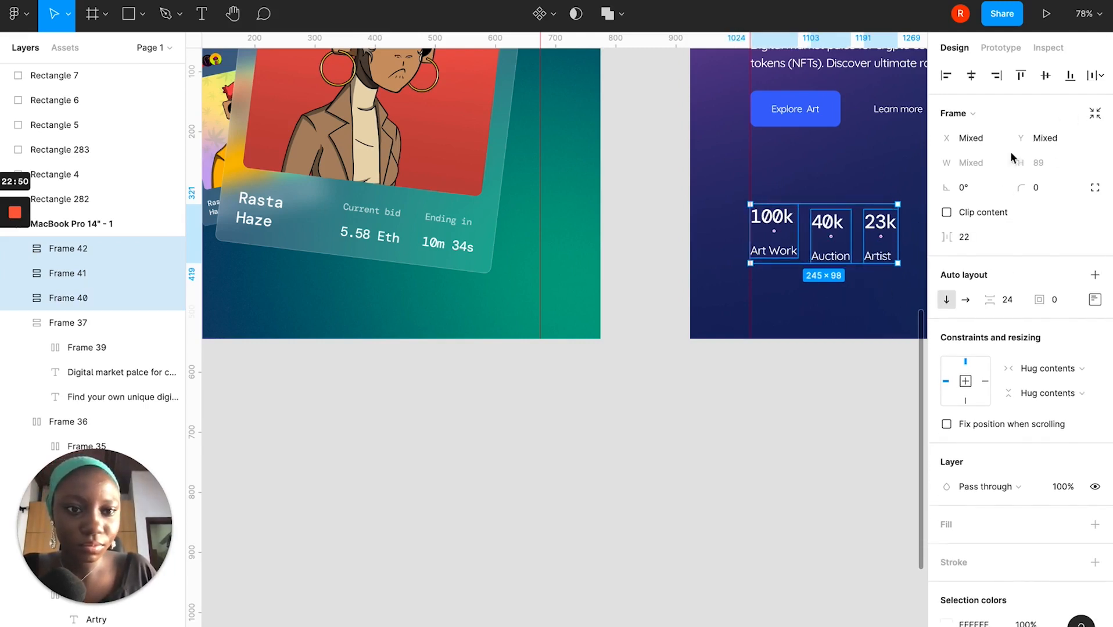
pyautogui.click(1046, 75)
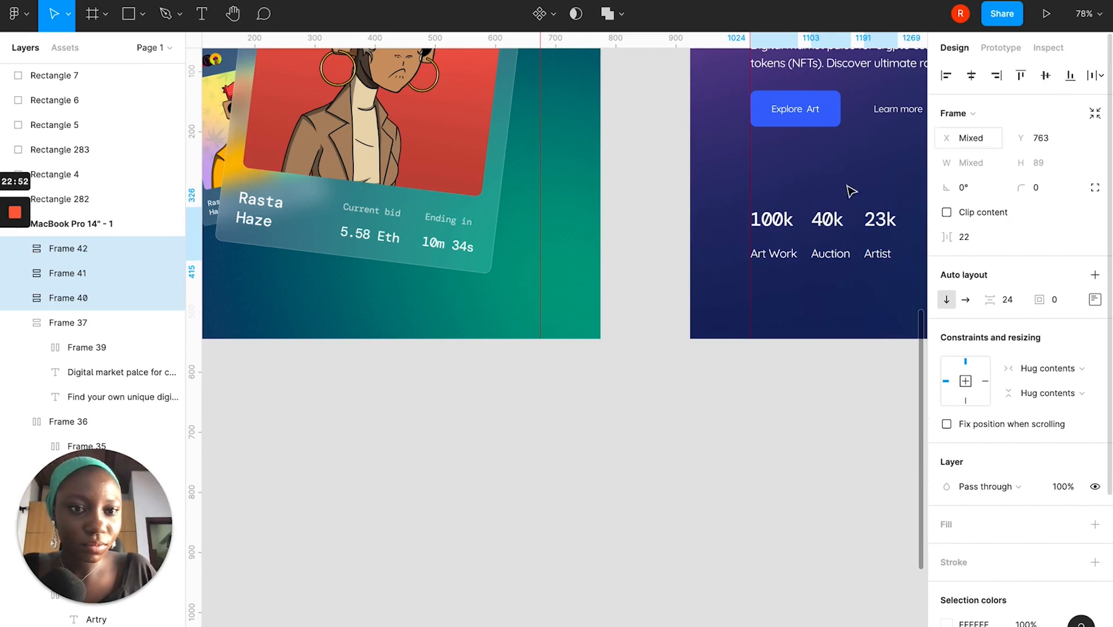
pyautogui.moveTo(956, 237); pyautogui.dragTo(949, 237)
pyautogui.click(966, 243)
pyautogui.write('49')
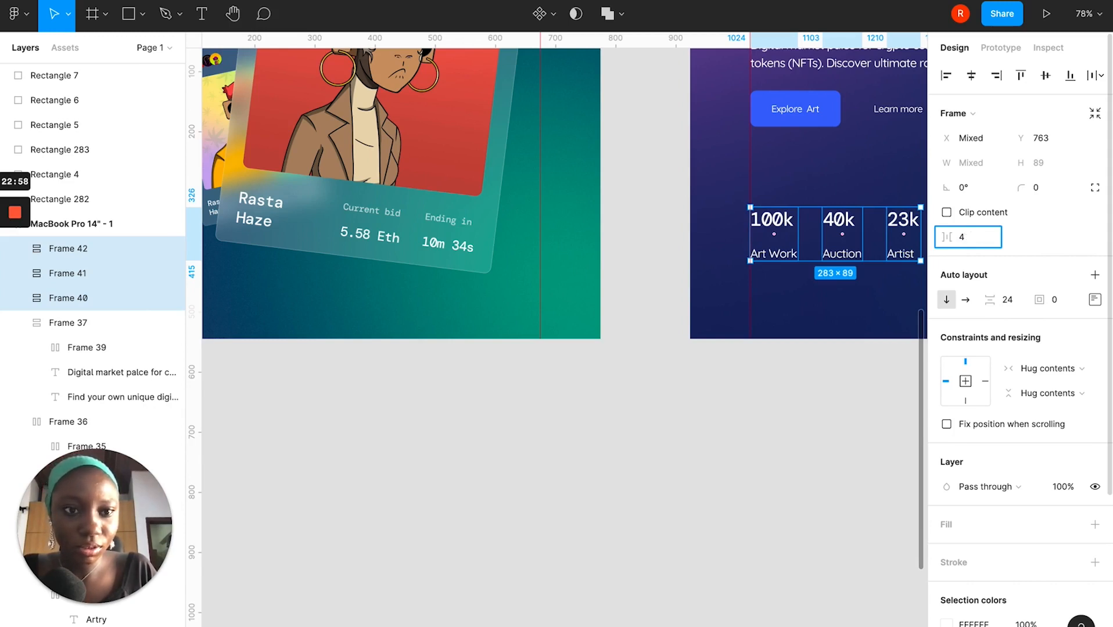
pyautogui.press('Return')
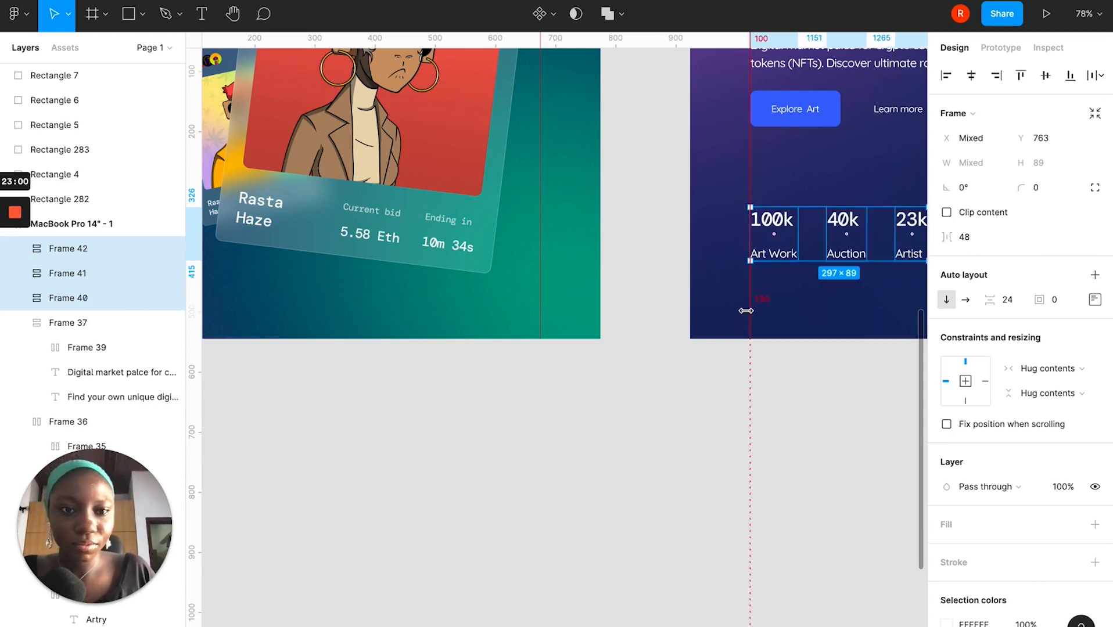
pyautogui.click(747, 311)
# Set the white fill of the "Art Work", "Auction" and "Artist" labels to 50% opacity.
pyautogui.hscroll(3, 747, 318)
pyautogui.click(672, 256)
pyautogui.click(666, 250)
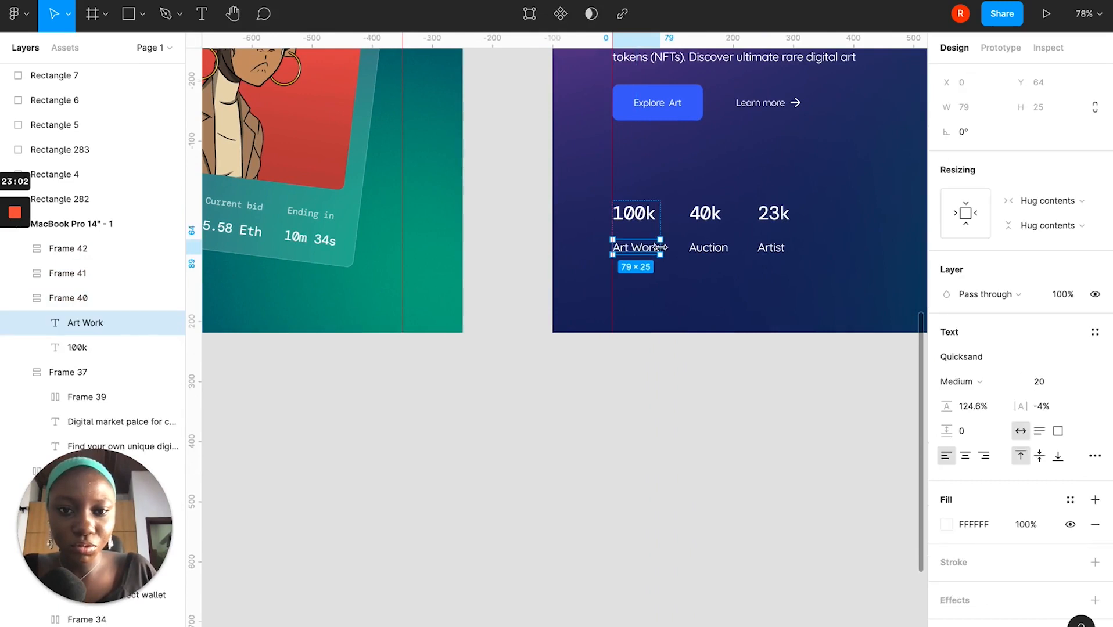
pyautogui.keyDown('shift'); pyautogui.click(708, 255); pyautogui.keyUp('shift')
pyautogui.keyDown('shift'); pyautogui.click(707, 255); pyautogui.keyUp('shift')
pyautogui.keyDown('shift'); pyautogui.click(778, 248); pyautogui.keyUp('shift')
pyautogui.keyDown('shift'); pyautogui.click(778, 249); pyautogui.keyUp('shift')
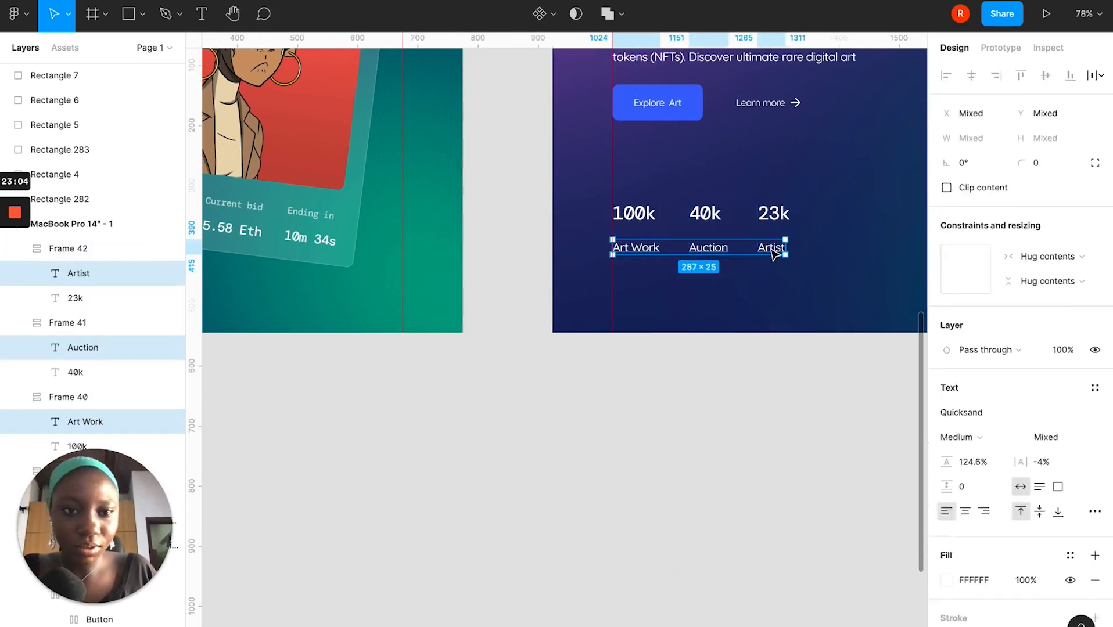
pyautogui.scroll(-1, 959, 487)
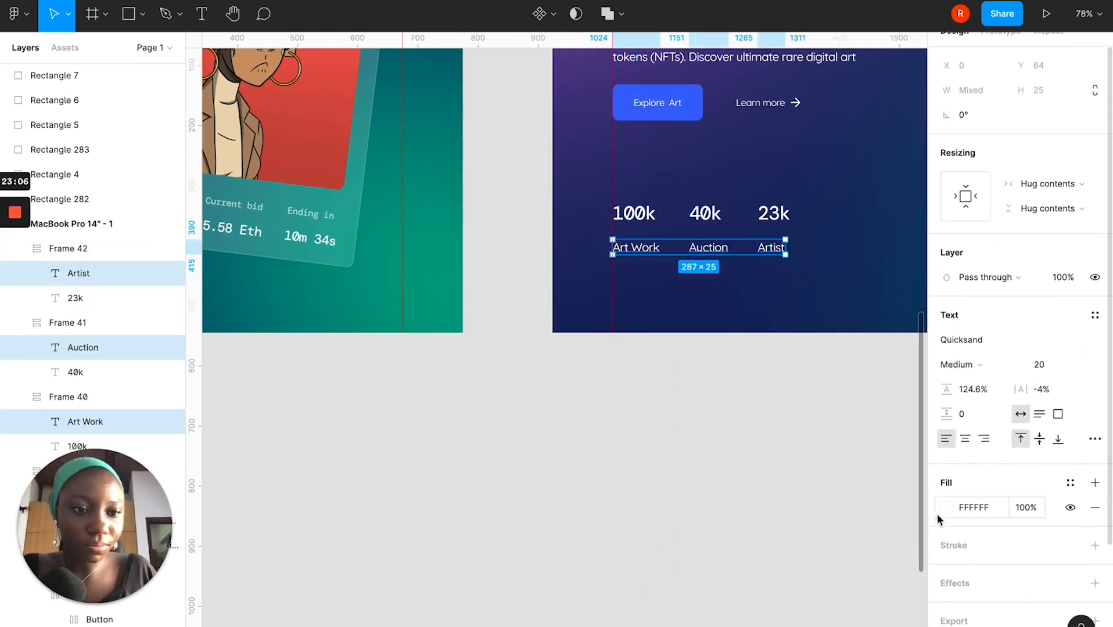
pyautogui.click(944, 505)
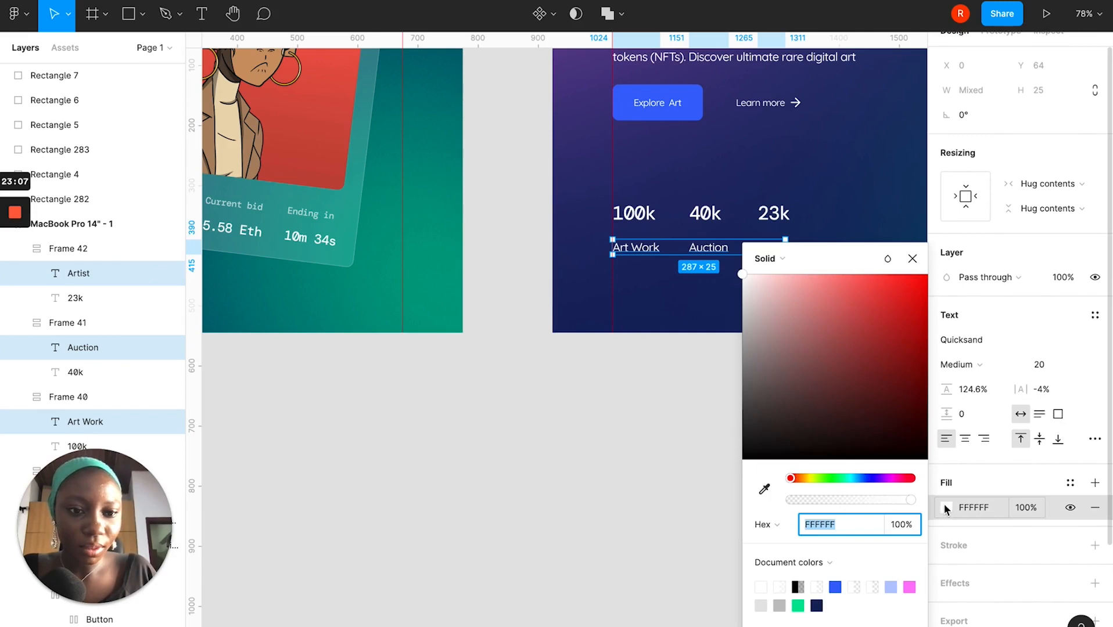
pyautogui.click(904, 525)
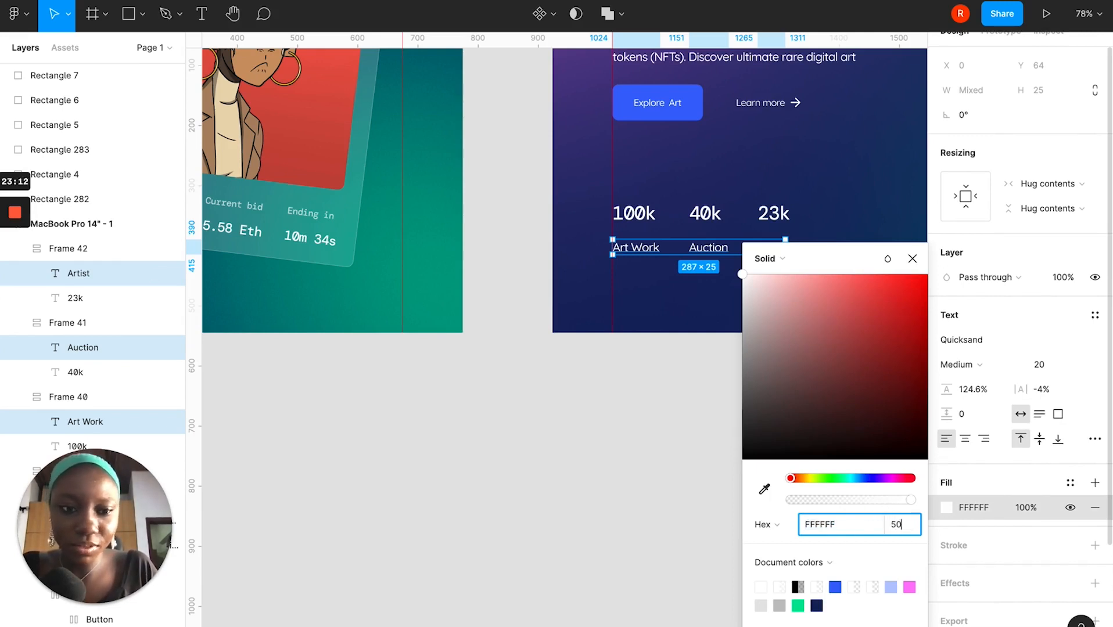
pyautogui.write('50')
pyautogui.press('Return')
pyautogui.click(660, 447)
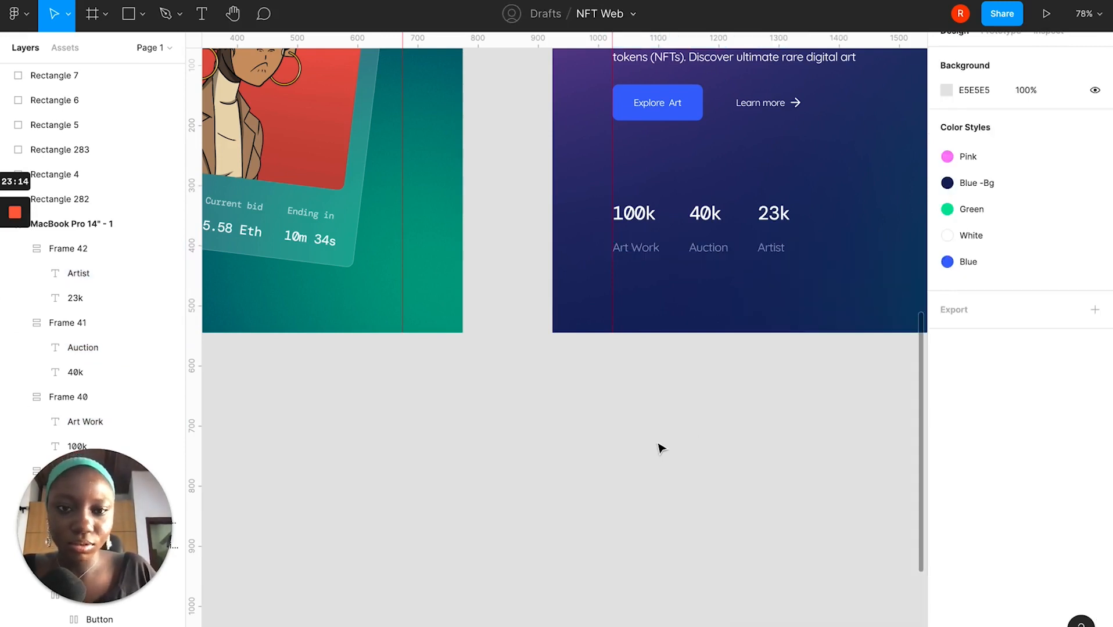
# Move the three statistic frames up together to Y 701, closer to the Explore Art button.
pyautogui.click(638, 228)
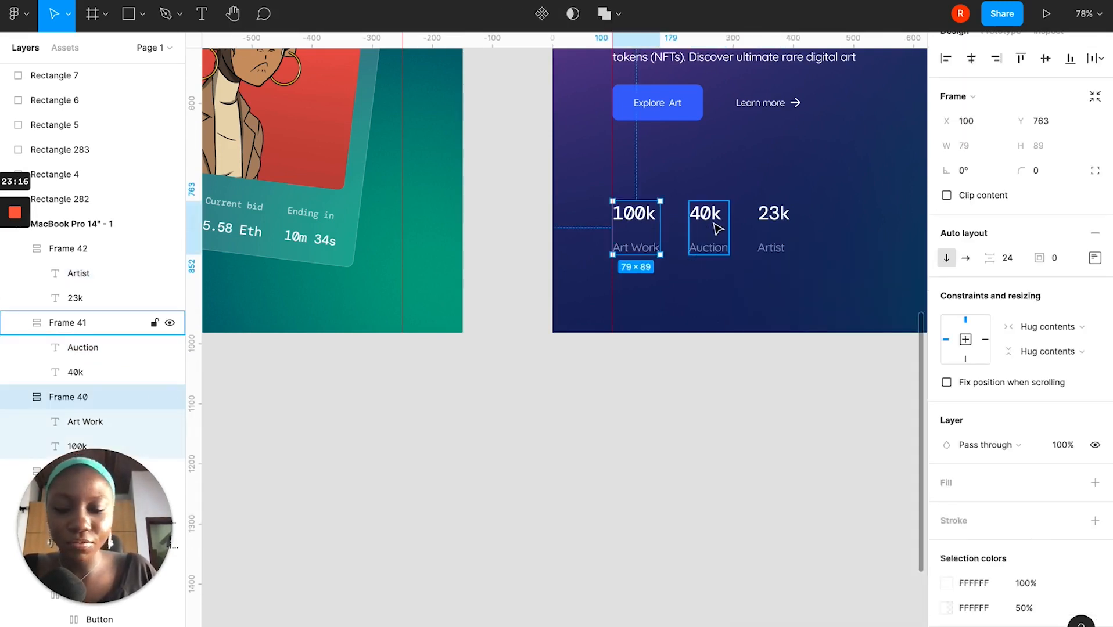
pyautogui.keyDown('shift'); pyautogui.click(715, 228); pyautogui.keyUp('shift')
pyautogui.keyDown('shift'); pyautogui.click(774, 226); pyautogui.keyUp('shift')
pyautogui.moveTo(736, 231); pyautogui.dragTo(735, 195)
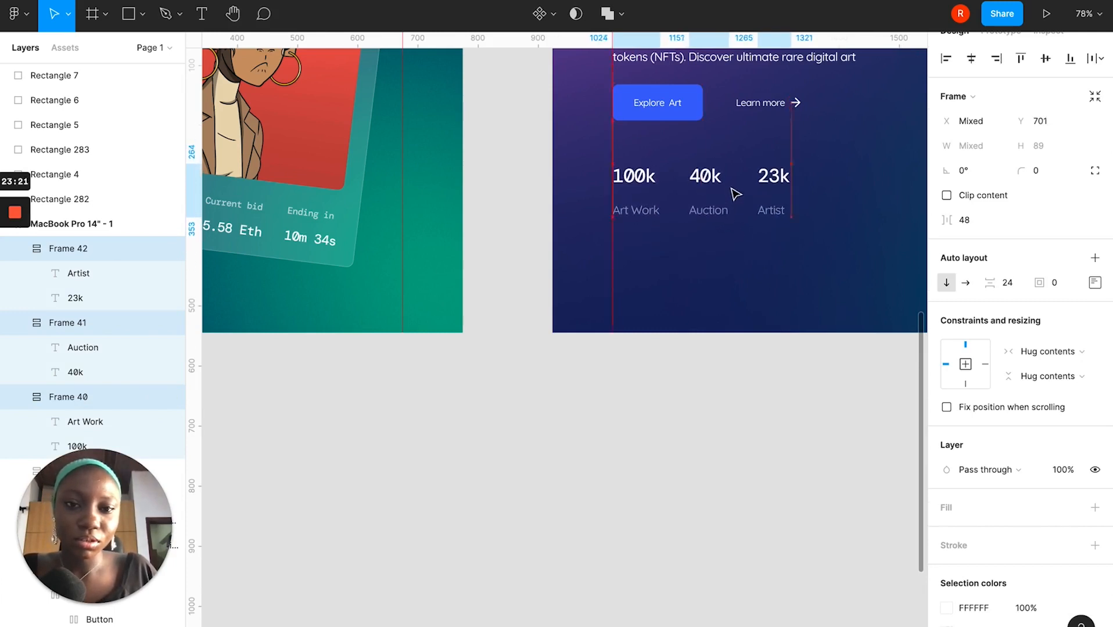
# Check the text settings of the "100k", "40k" and "23k" figures.
pyautogui.doubleClick(645, 182)
pyautogui.click(704, 177)
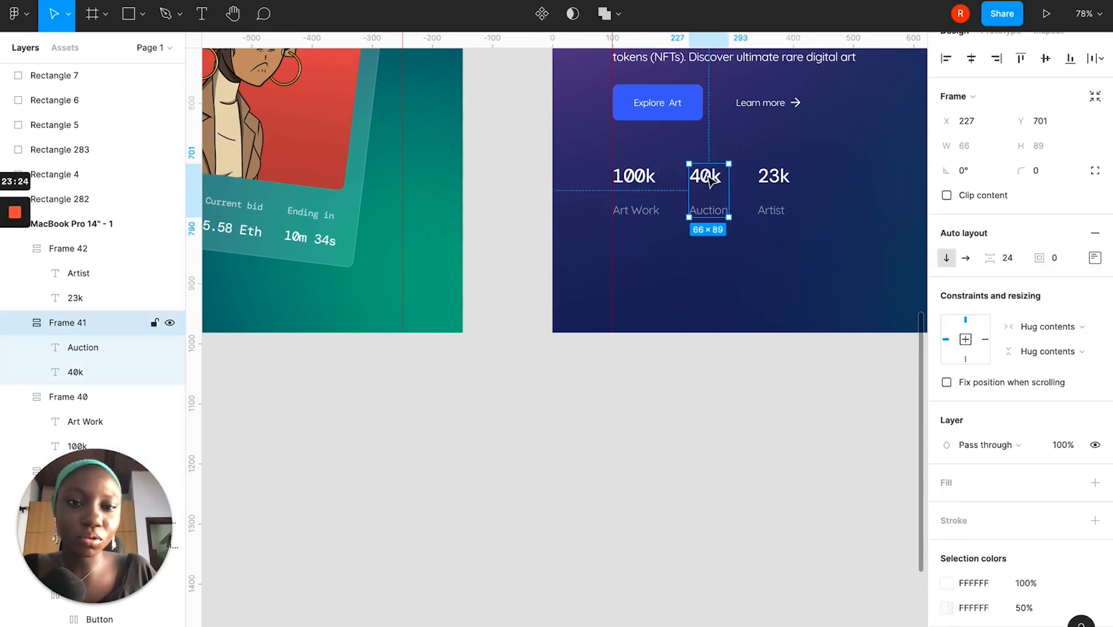
pyautogui.click(705, 177)
pyautogui.click(772, 179)
pyautogui.click(773, 179)
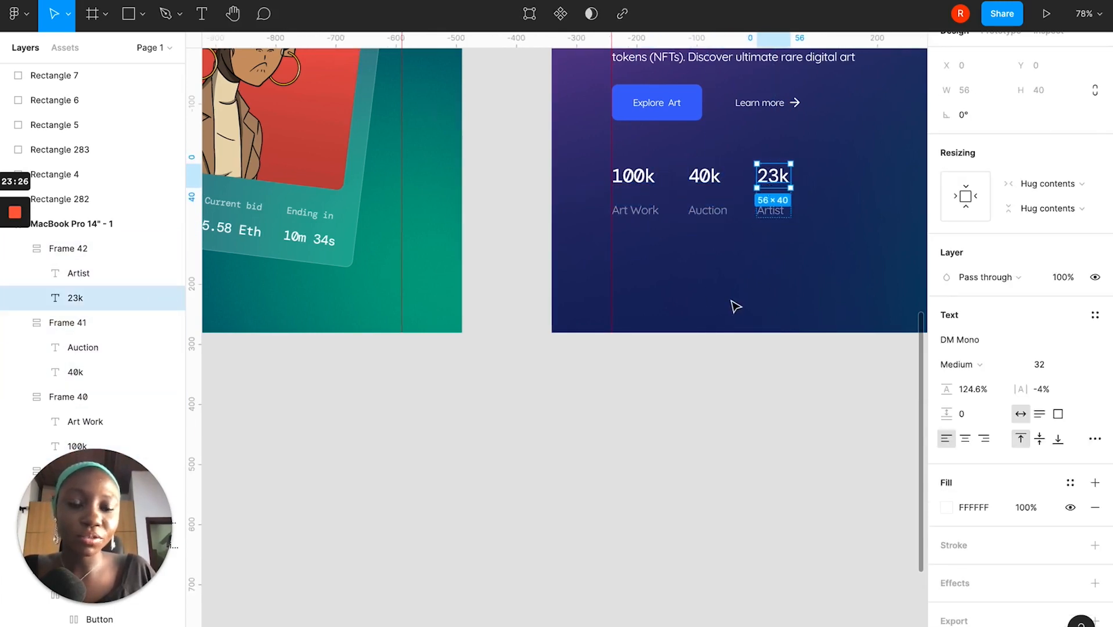
pyautogui.scroll(2, 772, 261)
pyautogui.scroll(2, 825, 204)
pyautogui.scroll(-5, 821, 204)
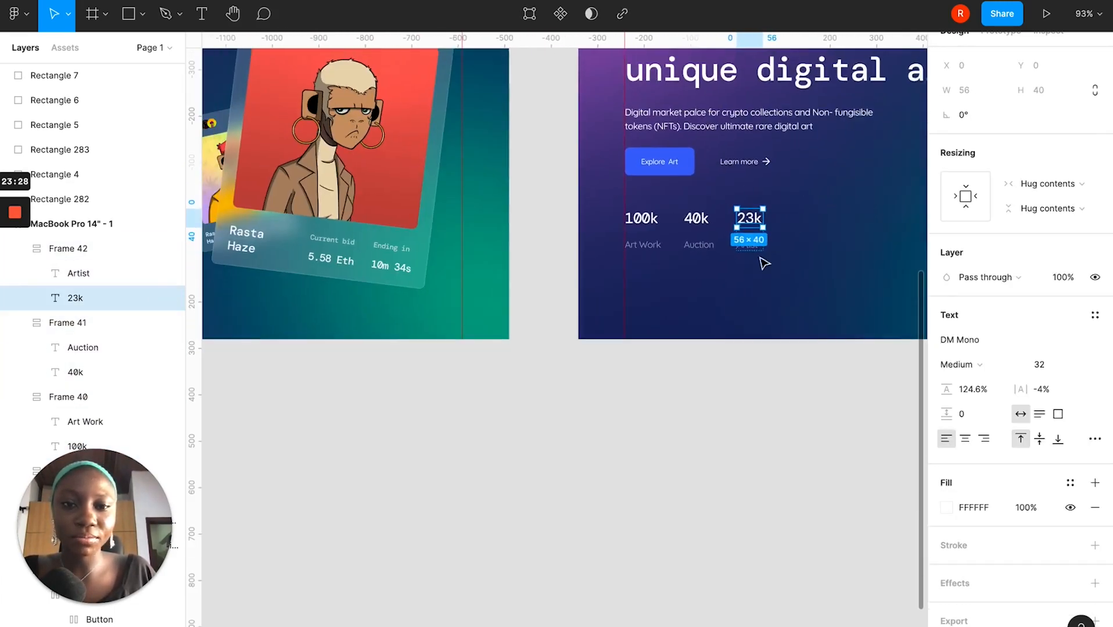
pyautogui.click(735, 310)
# Set the auto layout spacing between figure and label to 20 in all three statistic frames.
pyautogui.scroll(2, 735, 311)
pyautogui.click(668, 244)
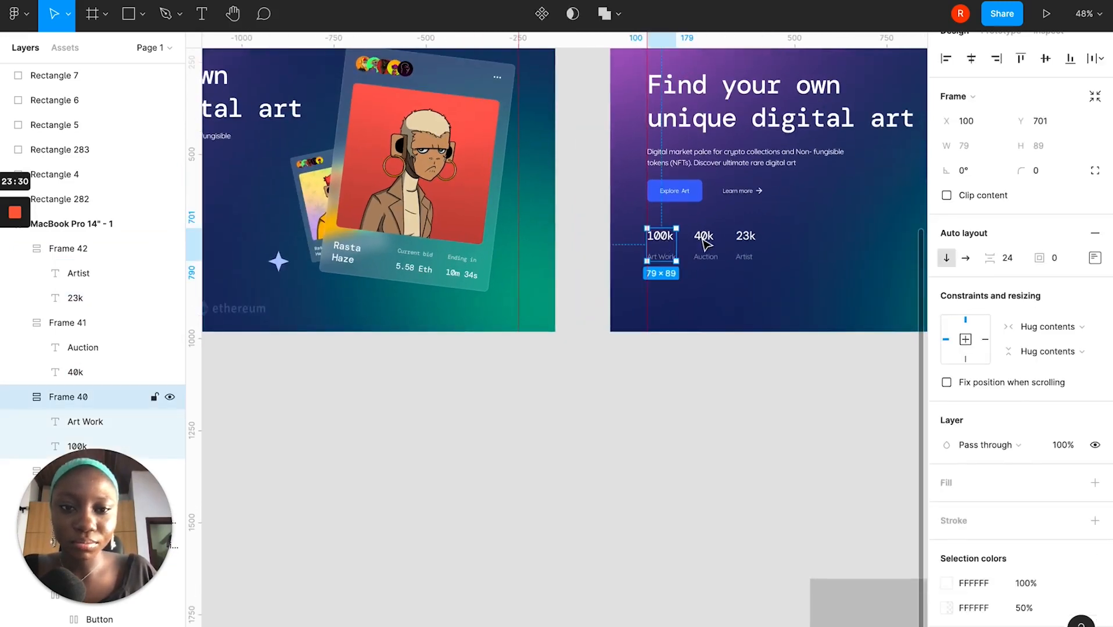
pyautogui.keyDown('shift'); pyautogui.click(704, 241); pyautogui.keyUp('shift')
pyautogui.keyDown('shift'); pyautogui.click(746, 241); pyautogui.keyUp('shift')
pyautogui.click(1011, 283)
pyautogui.write('20')
pyautogui.press('Return')
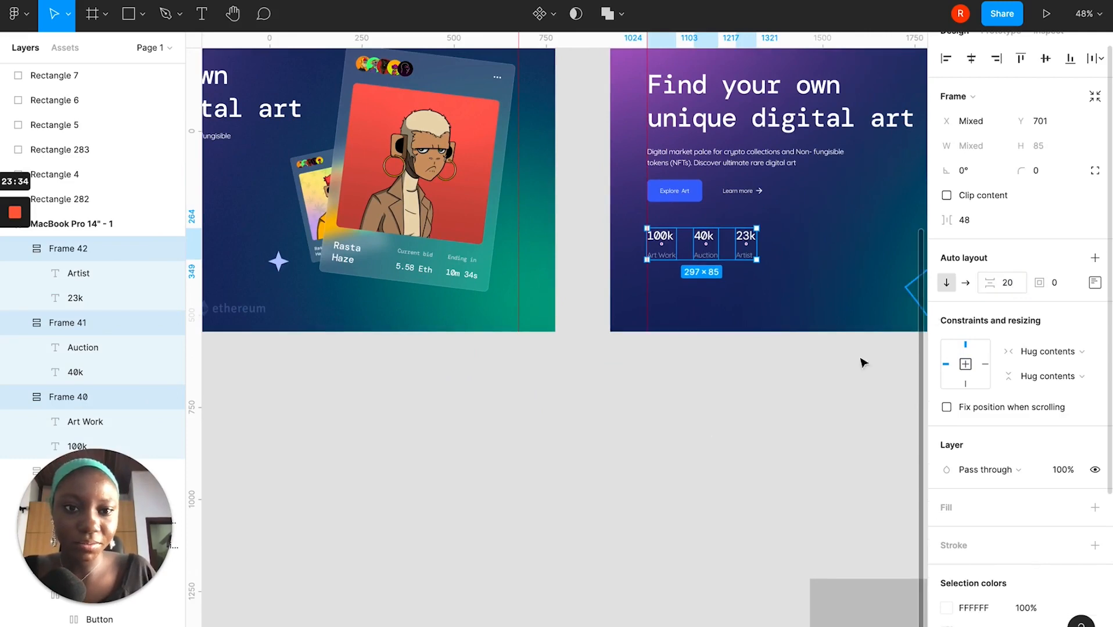
pyautogui.click(708, 444)
# Combine the three statistic frames into one horizontal auto layout frame.
pyautogui.scroll(3, 708, 444)
pyautogui.hscroll(1, 708, 444)
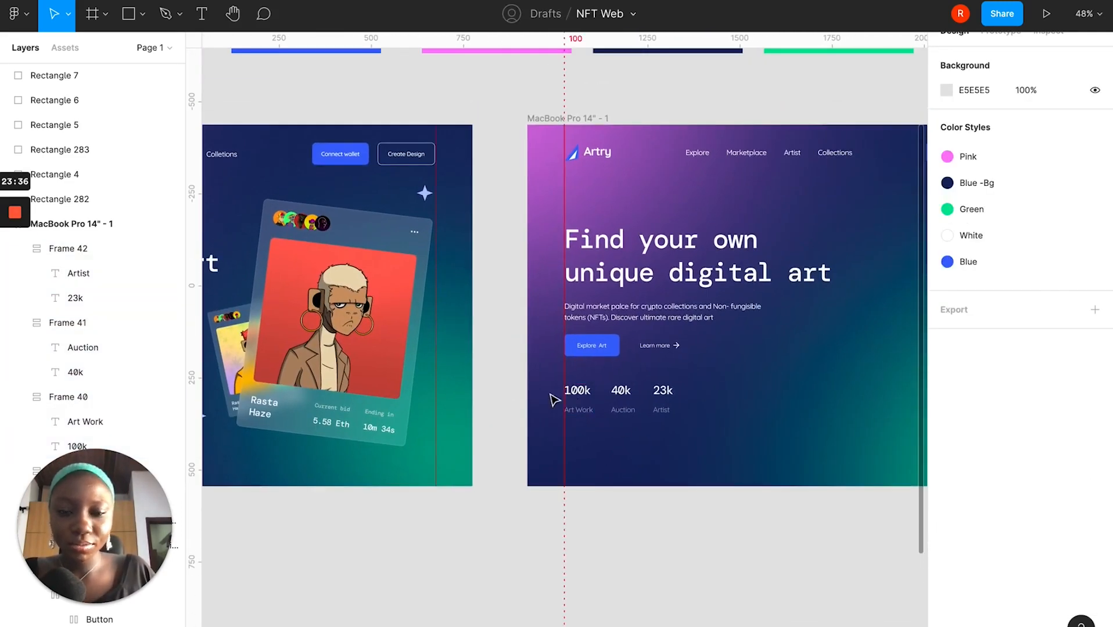
pyautogui.click(568, 399)
pyautogui.keyDown('shift'); pyautogui.click(621, 398); pyautogui.keyUp('shift')
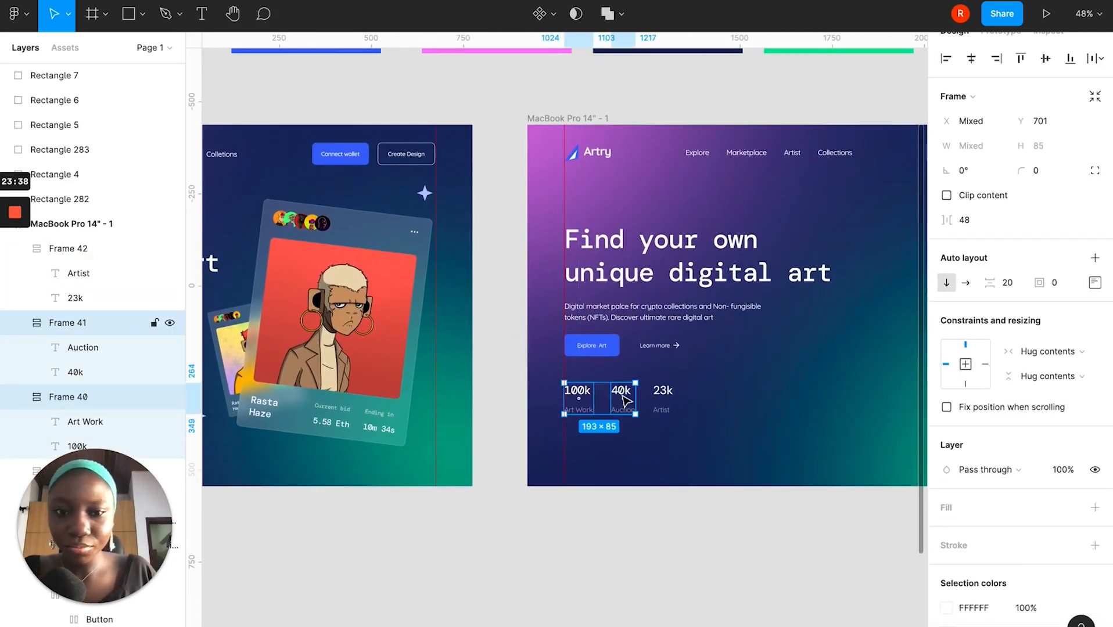
pyautogui.keyDown('shift'); pyautogui.click(663, 399); pyautogui.keyUp('shift')
pyautogui.click(1095, 260)
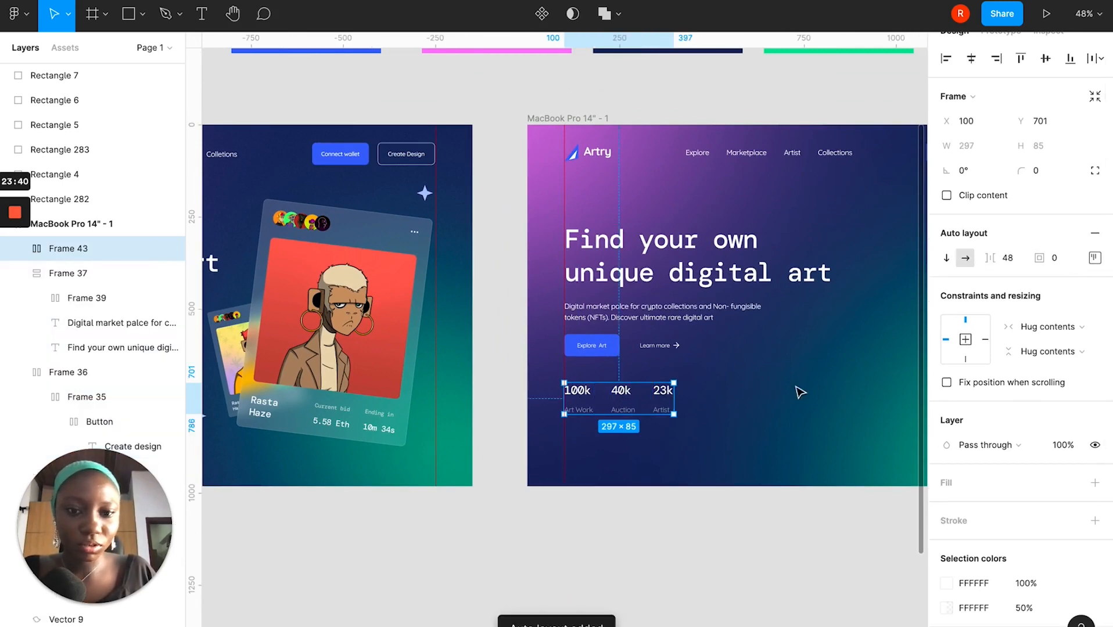
# Duplicate the "Auction" label below the statistics row and change the copy's text to "Supported by:".
pyautogui.hscroll(-10, 649, 402)
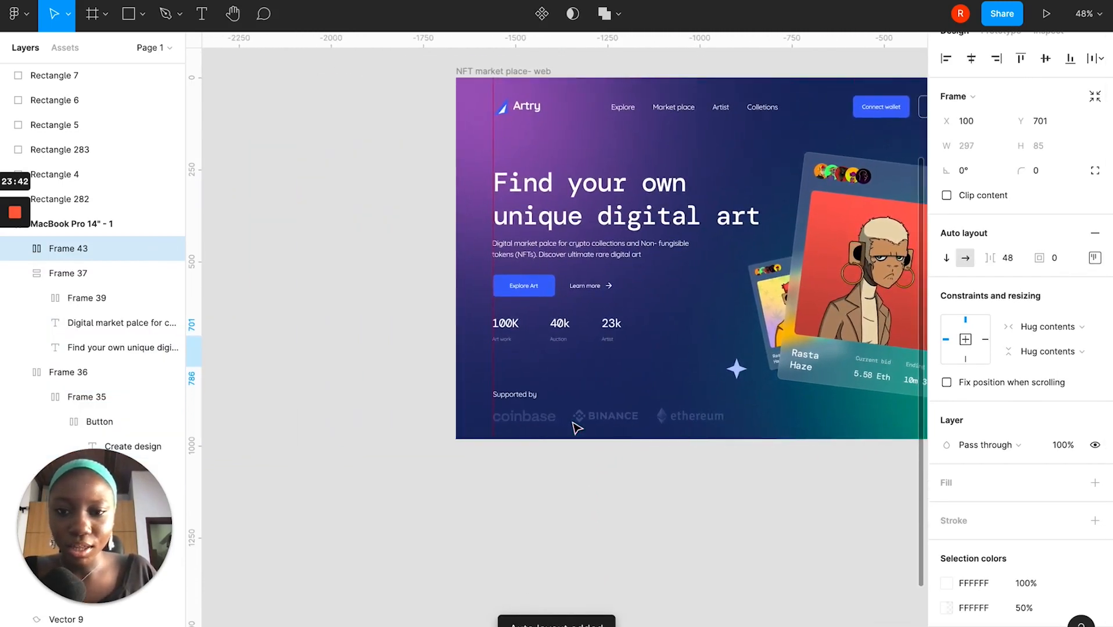
pyautogui.hscroll(10, 567, 406)
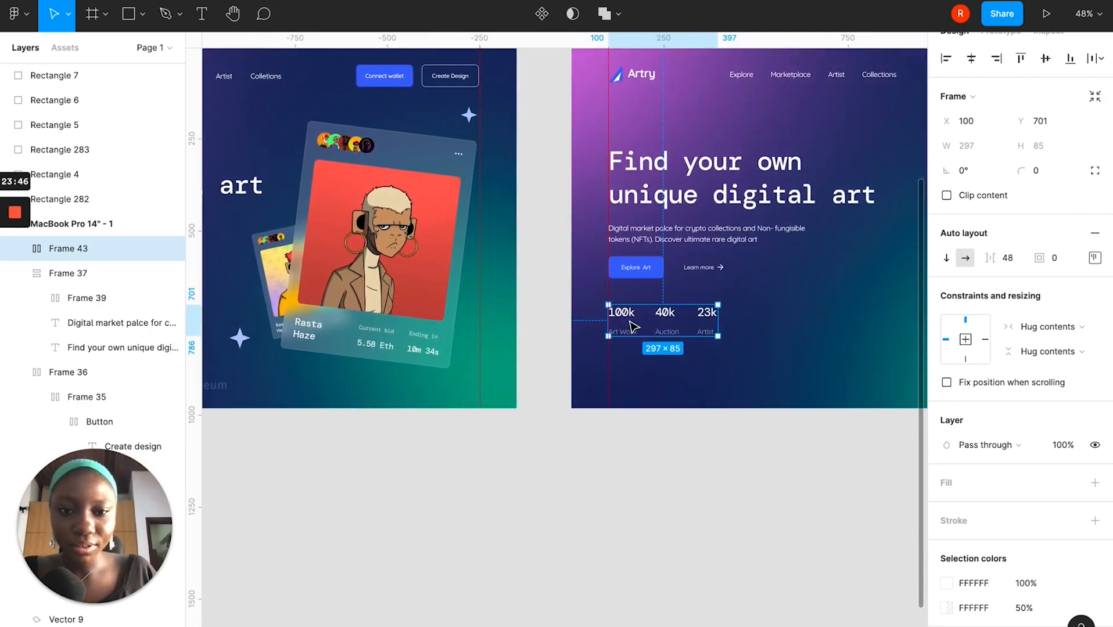
pyautogui.doubleClick(633, 326)
pyautogui.doubleClick(629, 320)
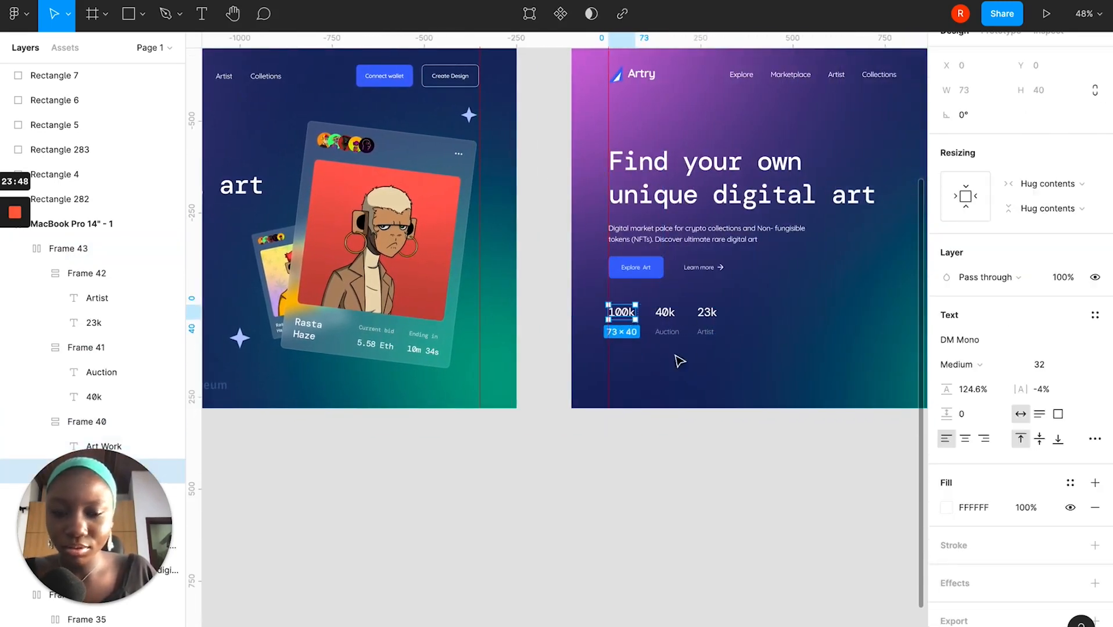
pyautogui.click(668, 330)
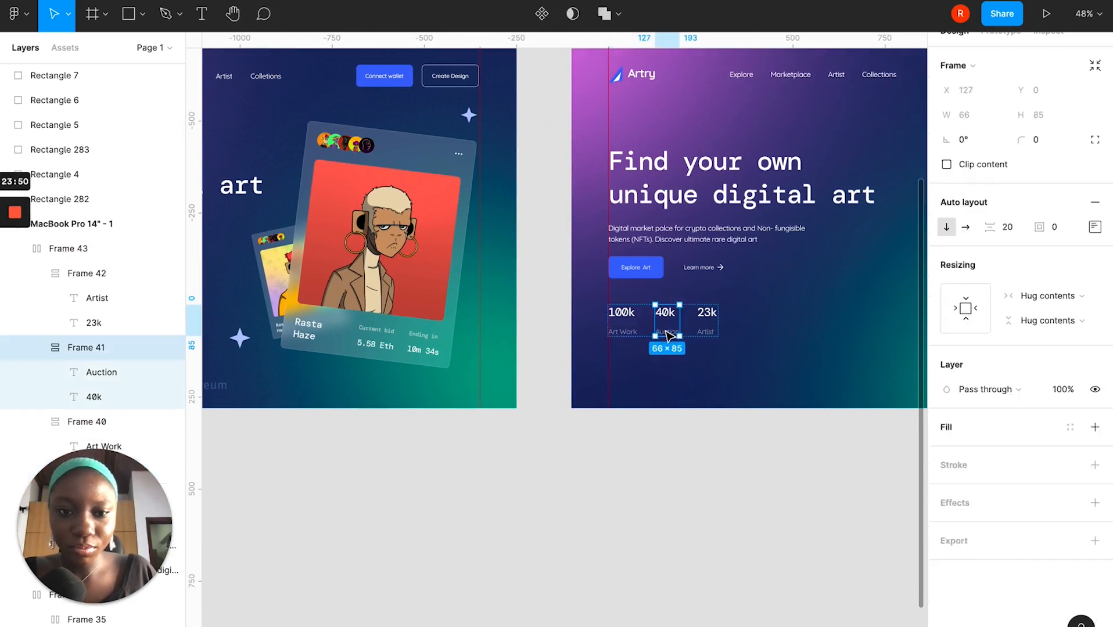
pyautogui.moveTo(666, 330); pyautogui.dragTo(642, 377)
pyautogui.doubleClick(640, 377)
pyautogui.write('Supported by:')
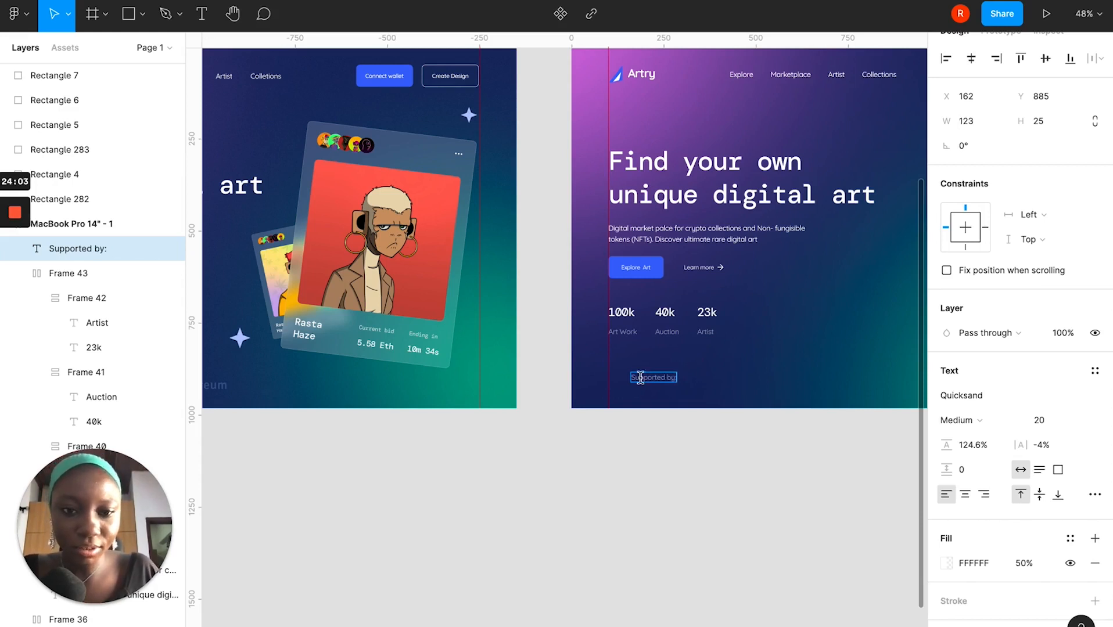
pyautogui.press('Escape')
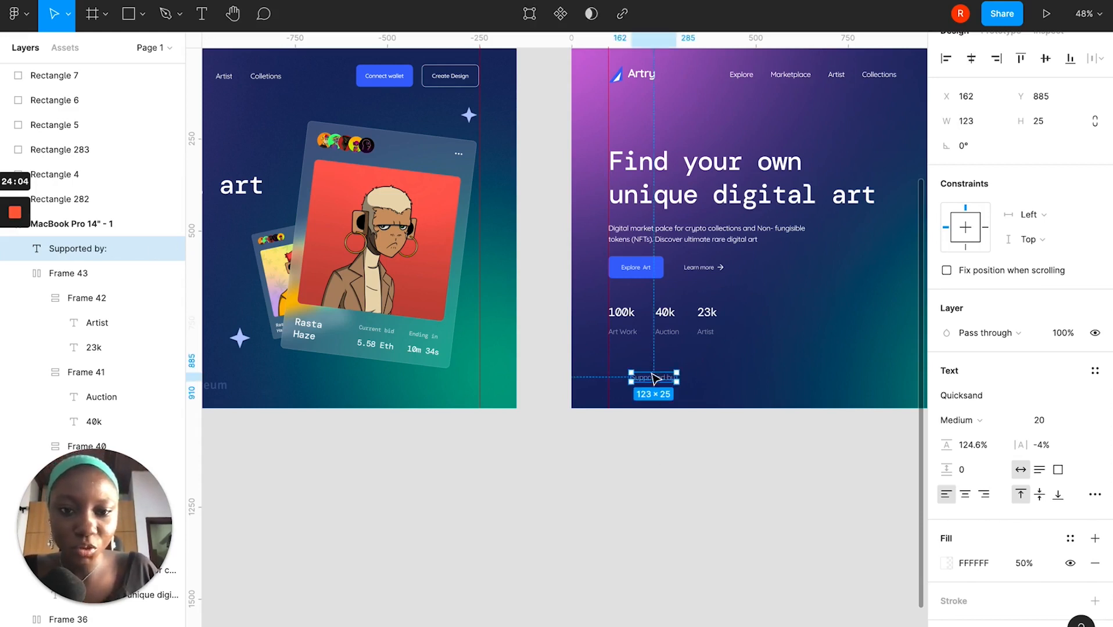
# Set the "Supported by:" text's fill opacity to 100% and move it near the left margin guide at X 101, Y 875.
pyautogui.click(947, 563)
pyautogui.moveTo(854, 501); pyautogui.dragTo(929, 506)
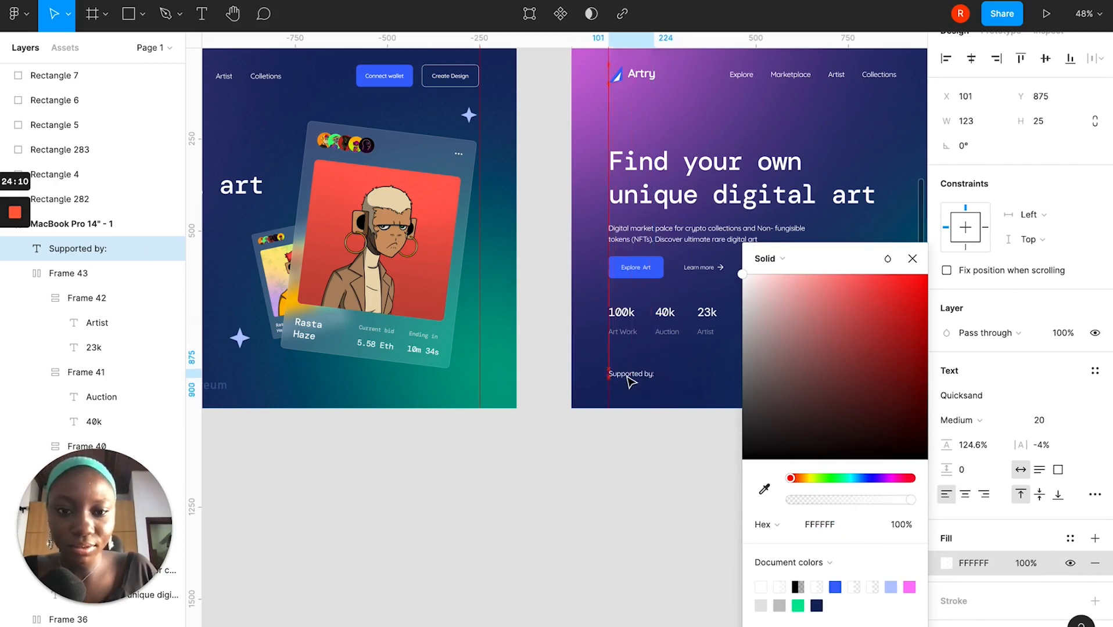
pyautogui.click(639, 446)
pyautogui.hscroll(3, 639, 446)
pyautogui.scroll(1, 638, 446)
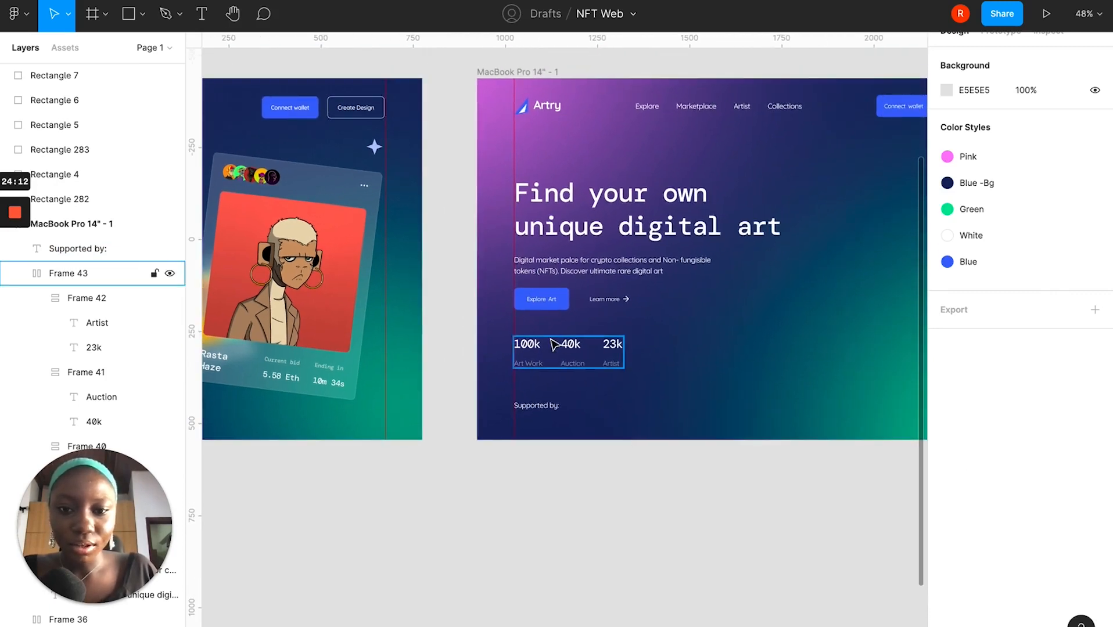
# Shift the headline block up slightly, the statistics row to X 101, Y 665, and the "Supported by:" text to X 100, Y 846.
pyautogui.click(566, 357)
pyautogui.click(560, 250)
pyautogui.moveTo(563, 226); pyautogui.dragTo(563, 215)
pyautogui.moveTo(532, 359); pyautogui.dragTo(532, 347)
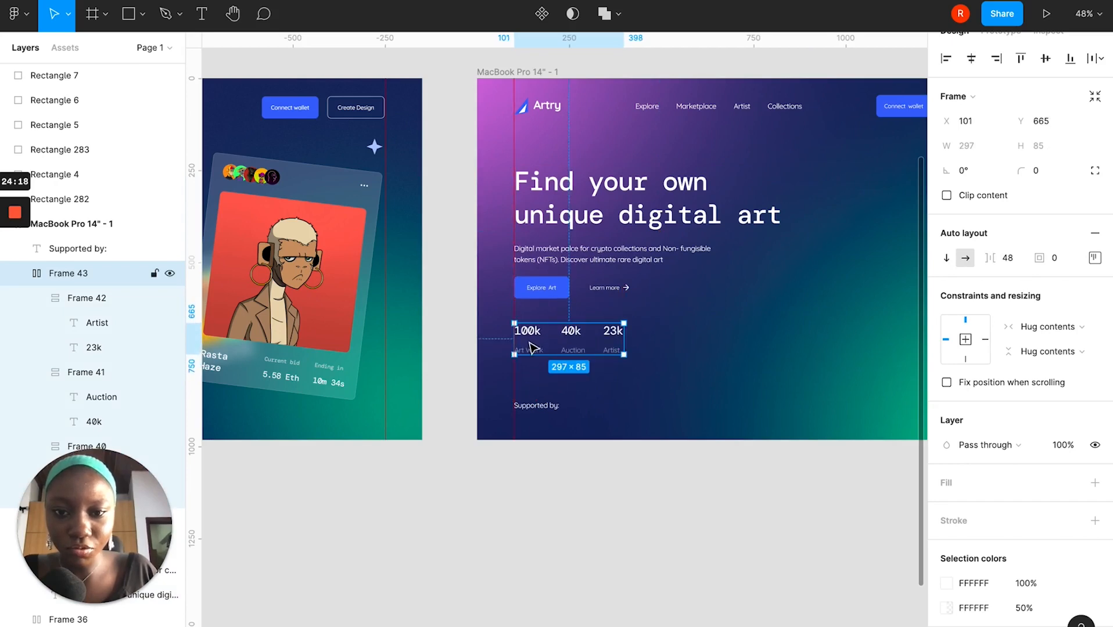
pyautogui.moveTo(539, 407); pyautogui.dragTo(537, 399)
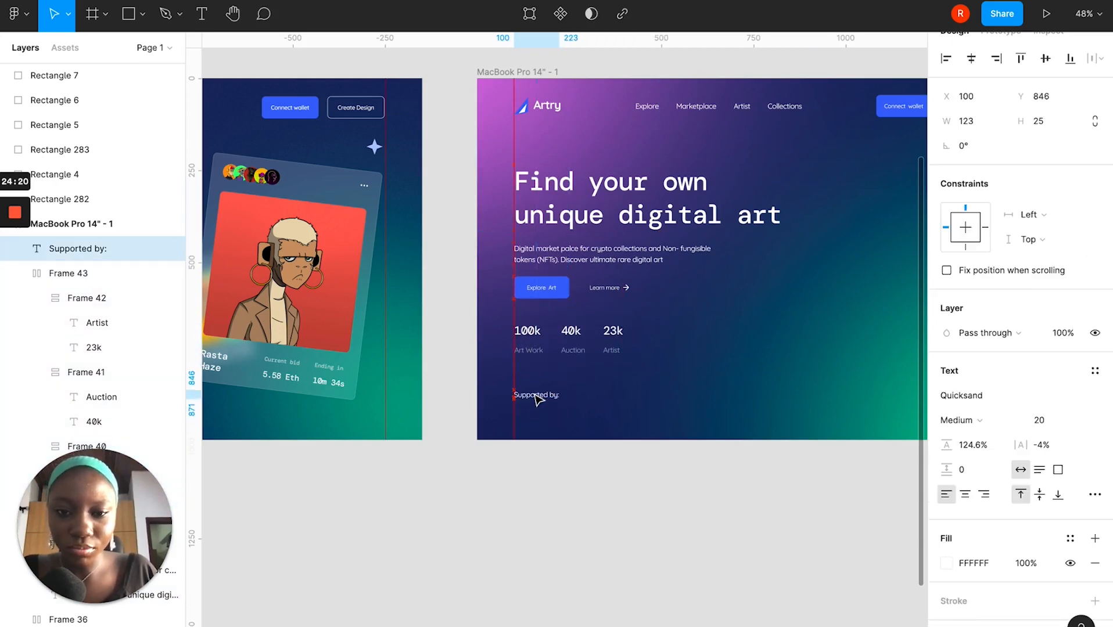
# Examine the supporter logos in the reference design, then switch to Chrome and search Google Images for "Coinbase logo" in a new tab.
pyautogui.hscroll(-10, 702, 335)
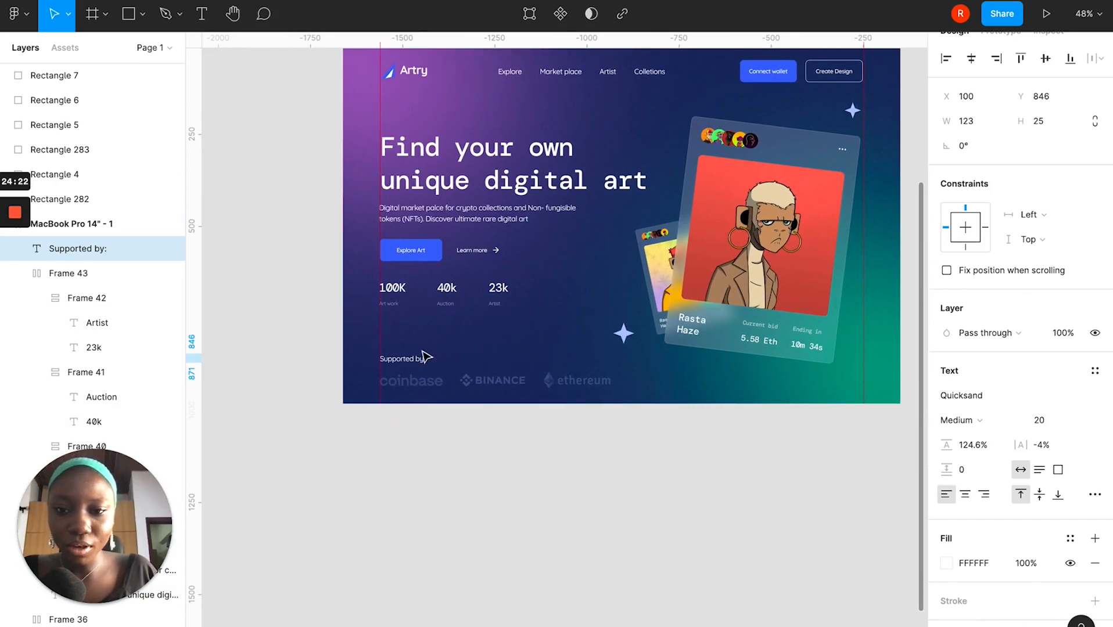
pyautogui.scroll(5, 415, 375)
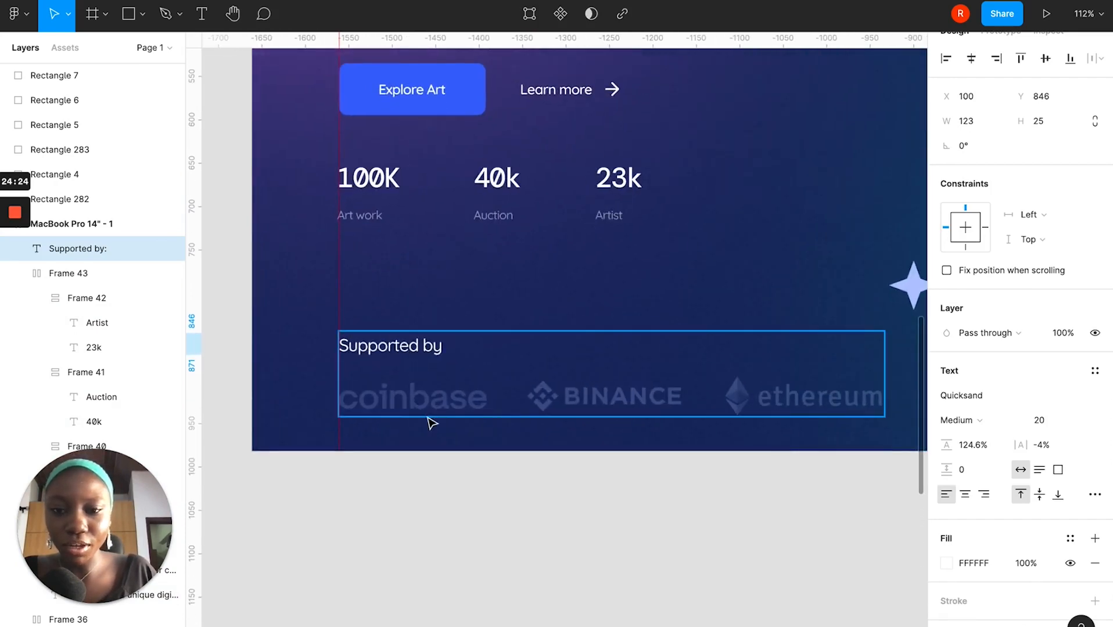
pyautogui.scroll(-3, 431, 423)
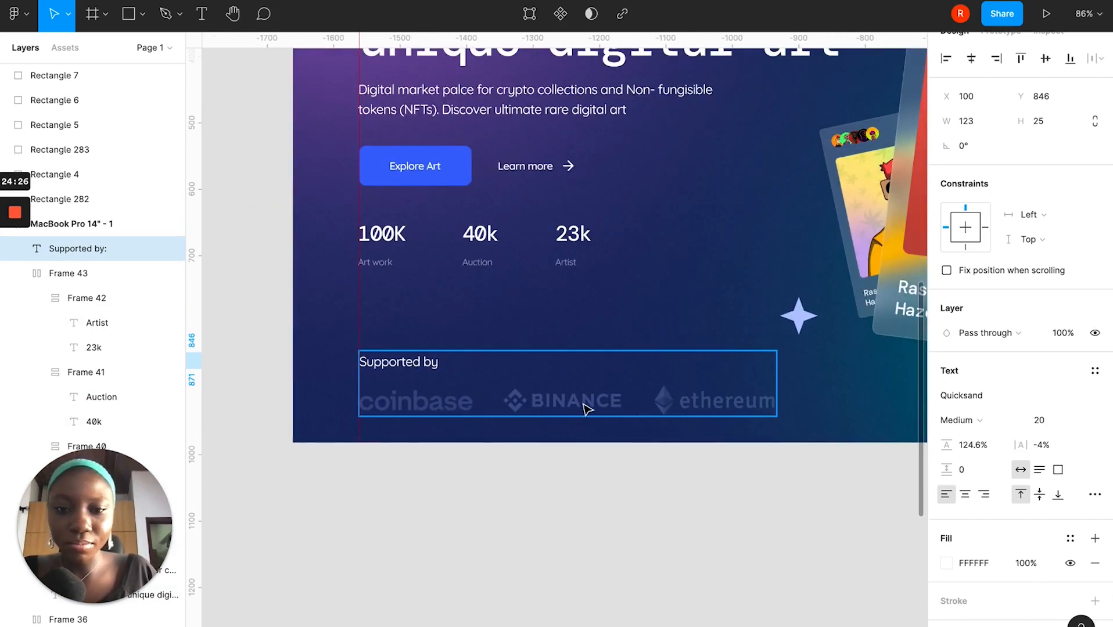
pyautogui.scroll(-1, 586, 409)
pyautogui.click(687, 378)
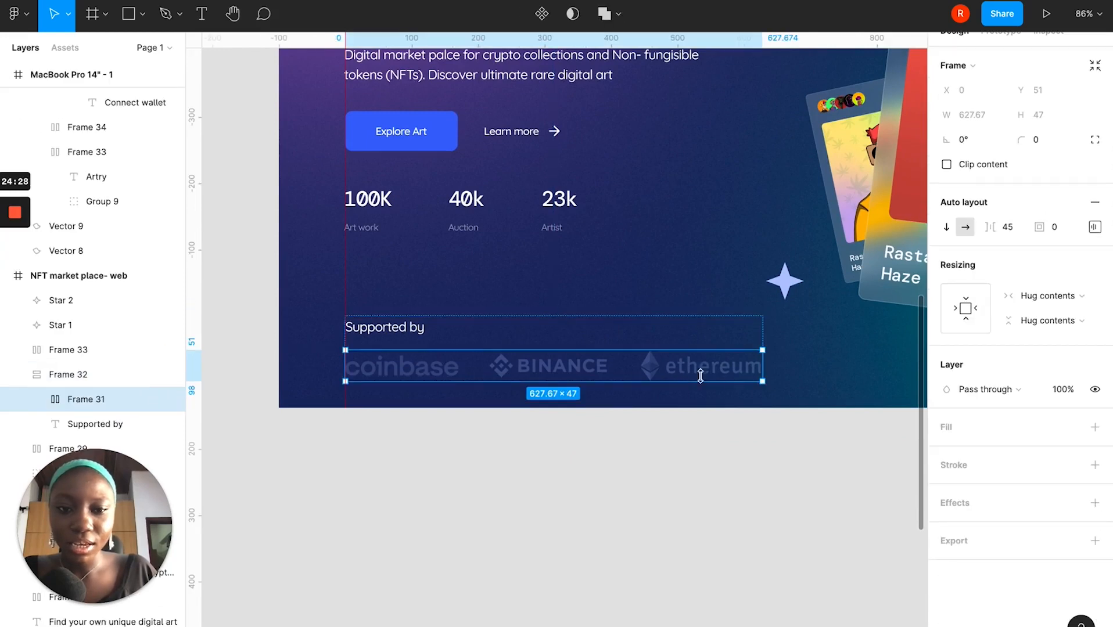
pyautogui.scroll(-1, 601, 401)
pyautogui.hotkey('ctrl', 'Right')
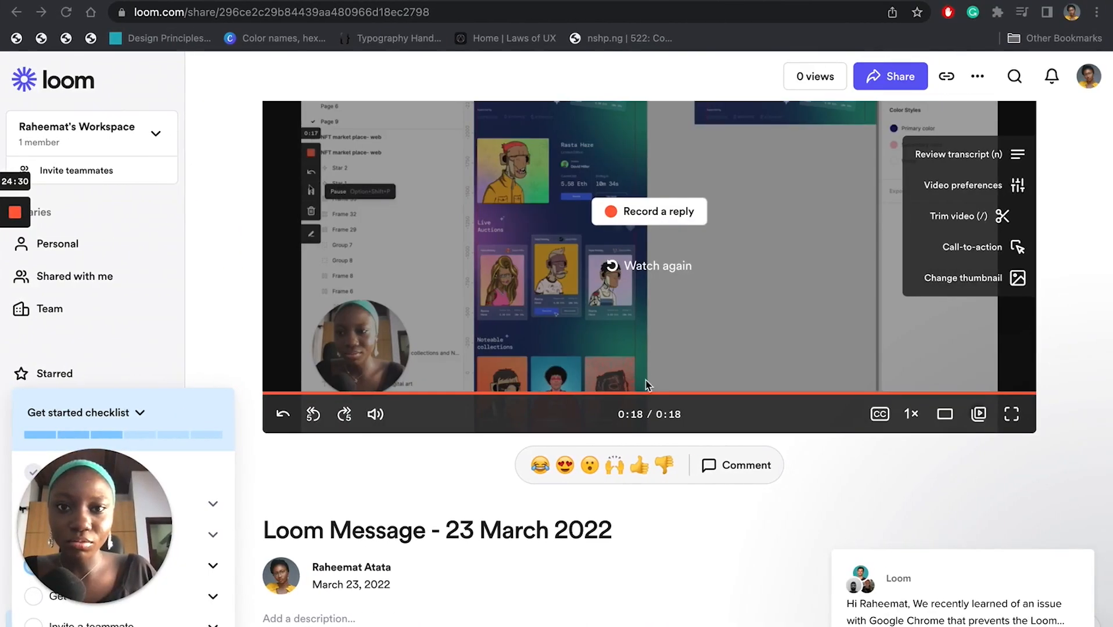
pyautogui.press('super+t')
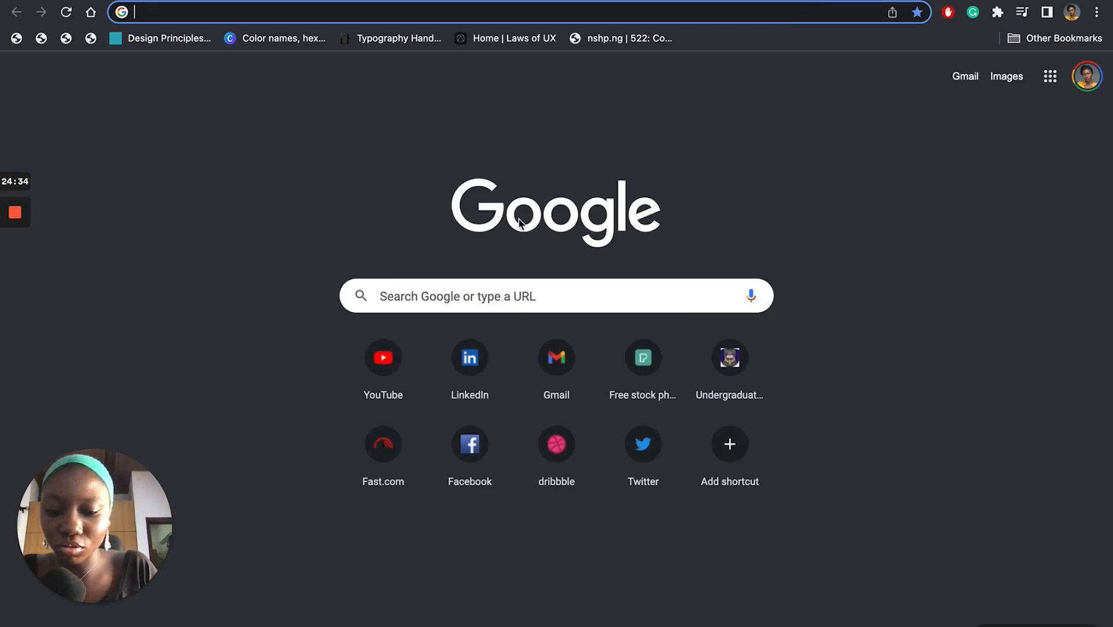
pyautogui.write('Coin')
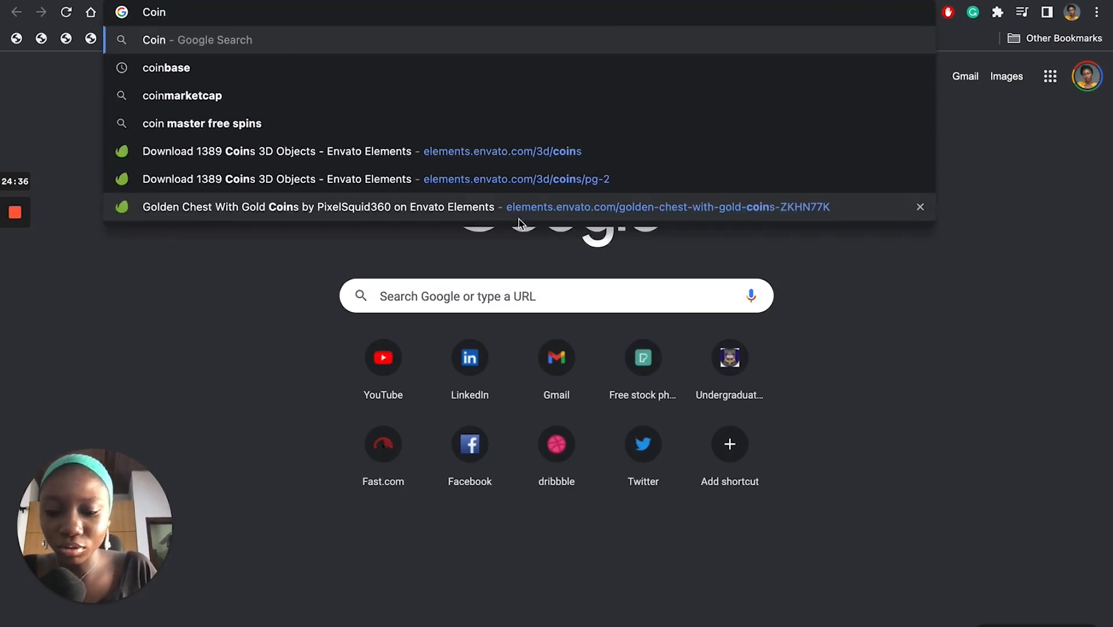
pyautogui.write('base')
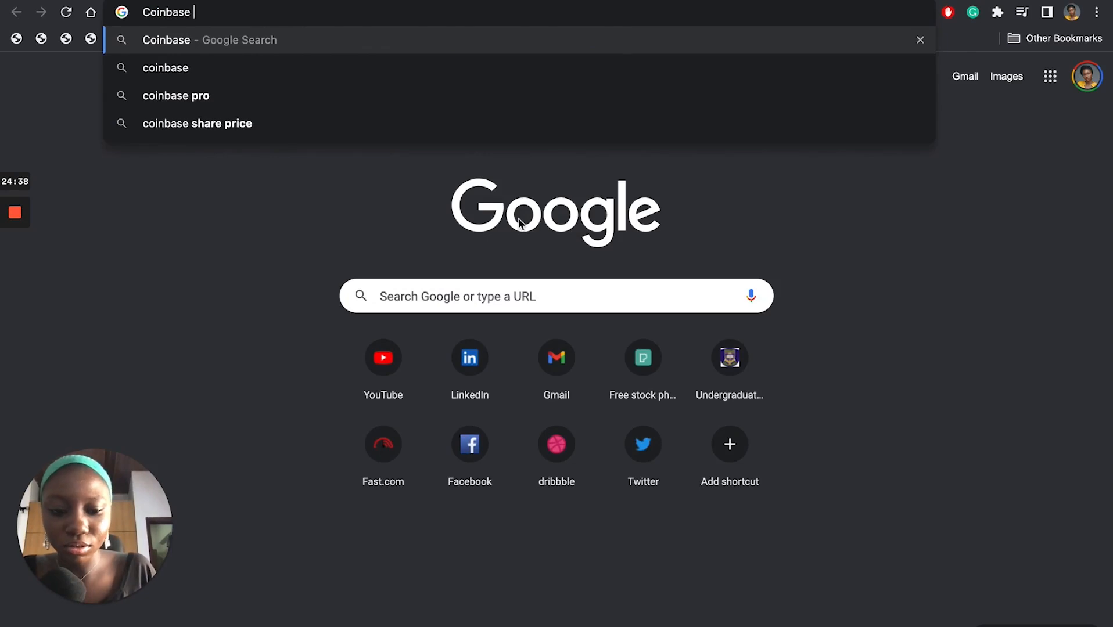
pyautogui.write(' logo')
pyautogui.press('Return')
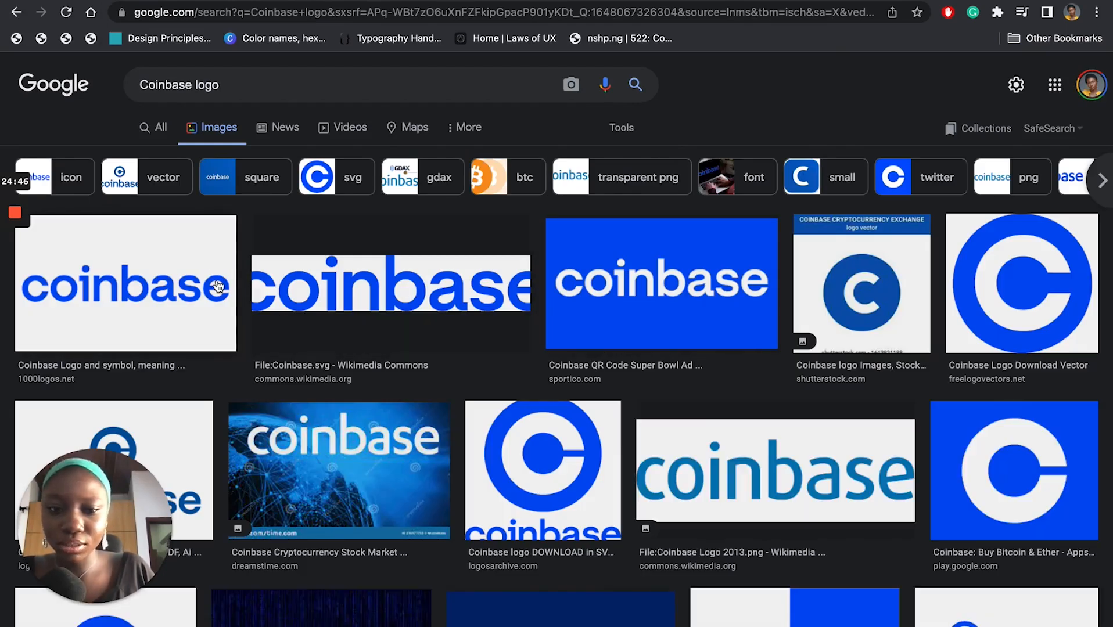
# Copy the blue Coinbase wordmark image from 1000 Logos, switch to Figma, and paste it onto the empty canvas.
pyautogui.click(144, 293)
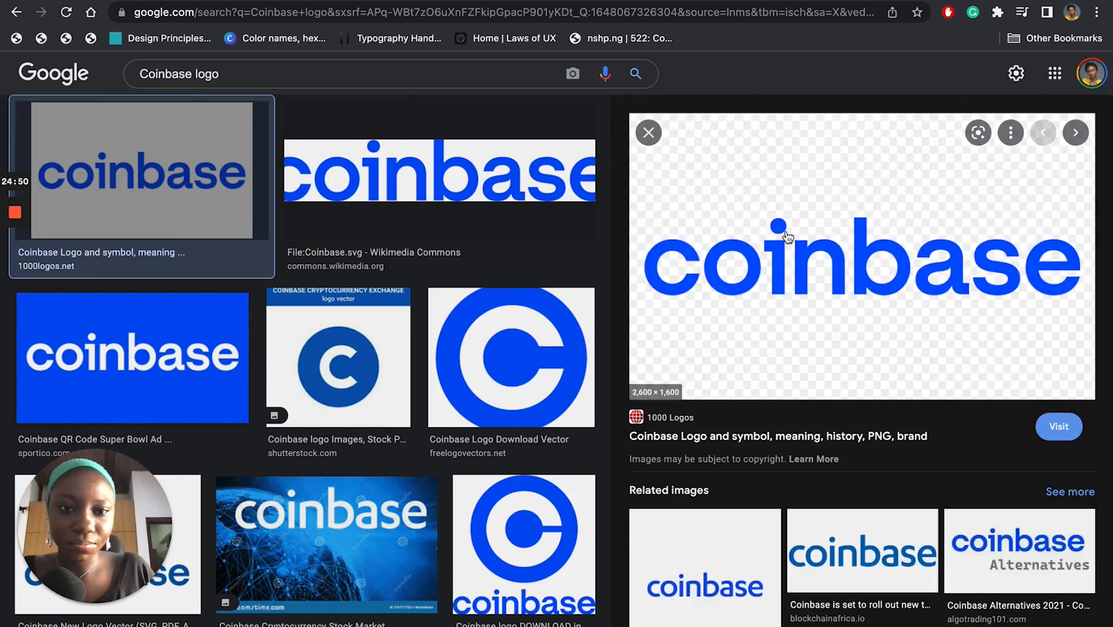
pyautogui.rightClick(787, 236)
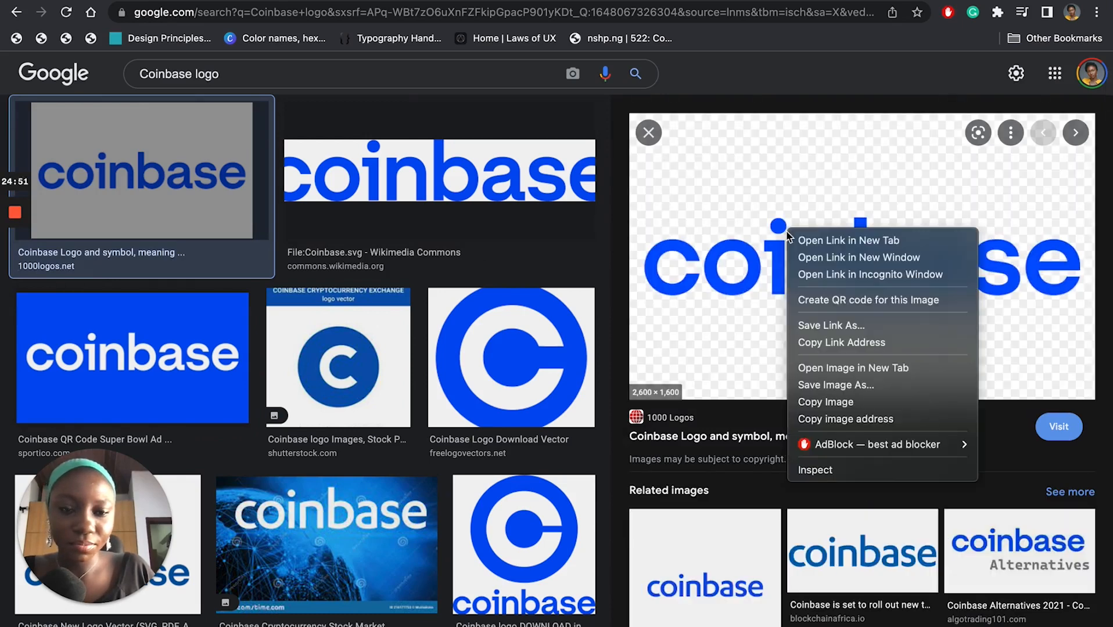
pyautogui.click(838, 403)
pyautogui.hotkey('ctrl', 'Up')
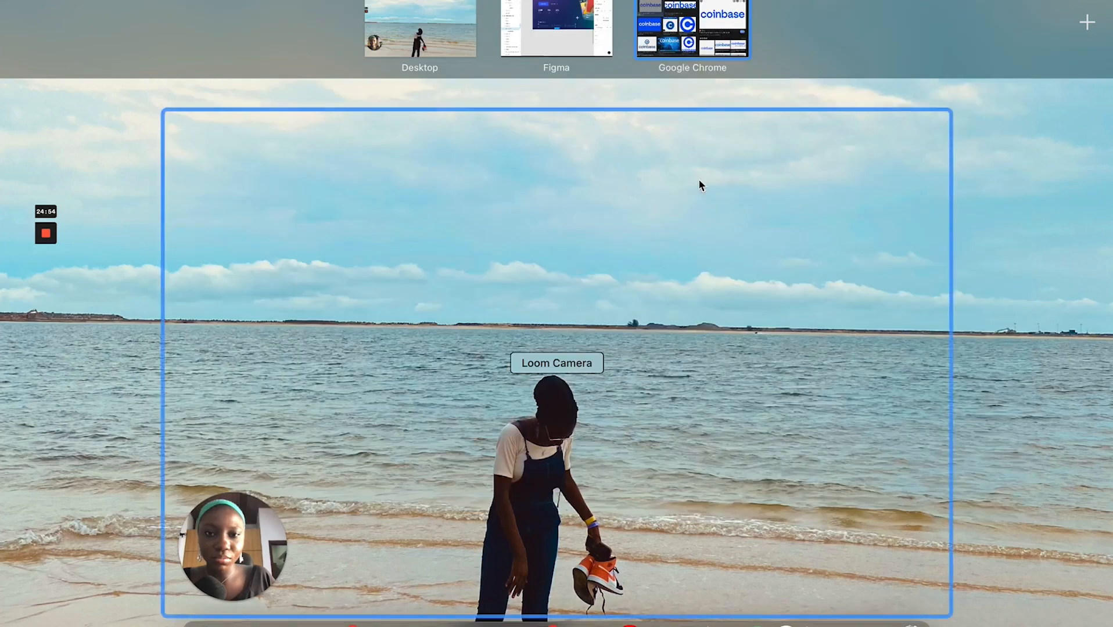
pyautogui.click(556, 29)
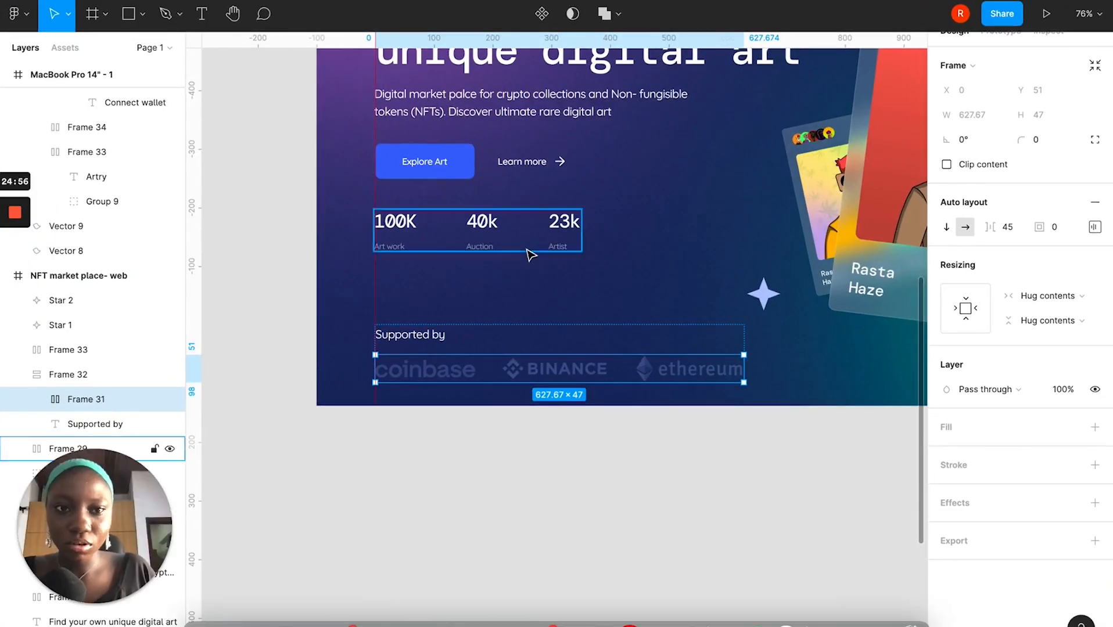
pyautogui.scroll(-8, 530, 255)
pyautogui.click(463, 436)
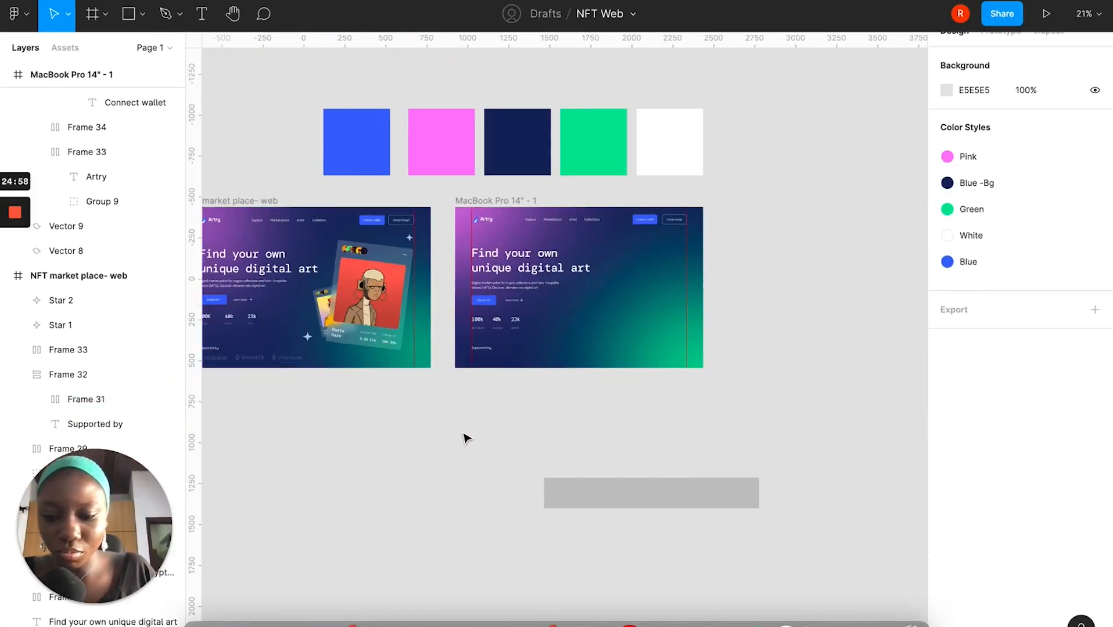
pyautogui.press('super+v')
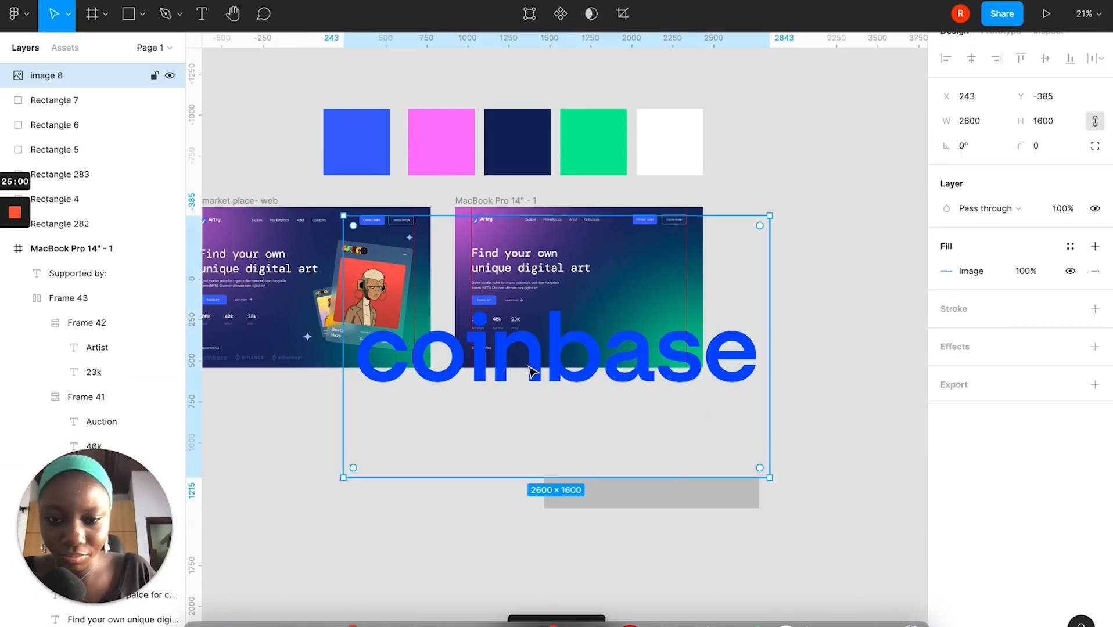
# Move the Coinbase logo below the two design frames and crop the empty space above and below it to a height of 580.
pyautogui.moveTo(535, 420); pyautogui.dragTo(375, 499)
pyautogui.scroll(-5, 375, 498)
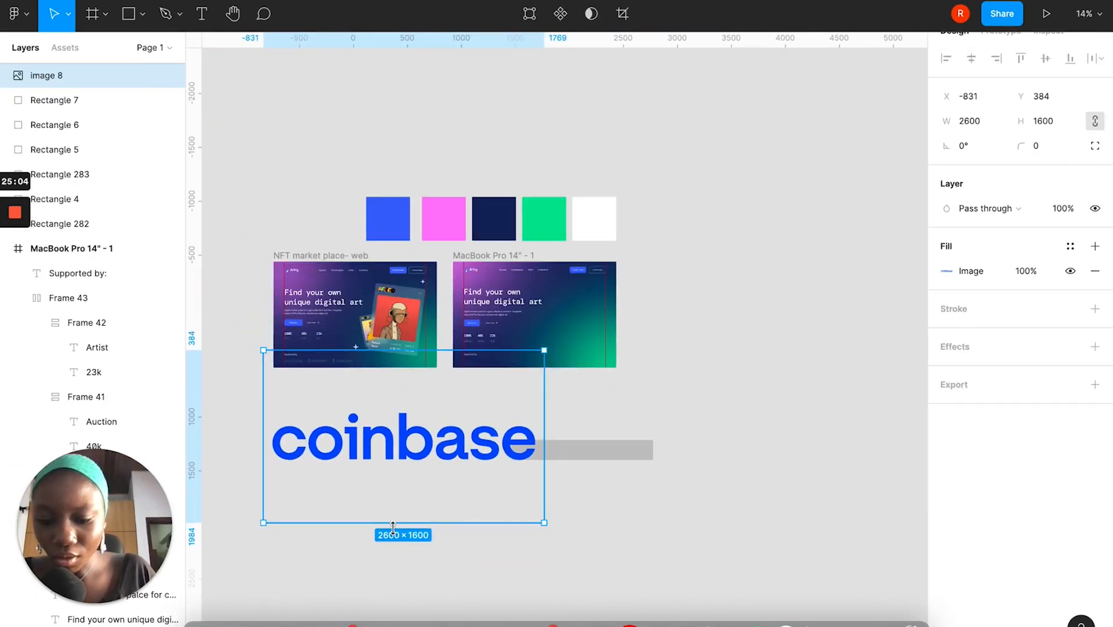
pyautogui.moveTo(392, 528); pyautogui.dragTo(401, 473)
pyautogui.moveTo(417, 354); pyautogui.dragTo(415, 419)
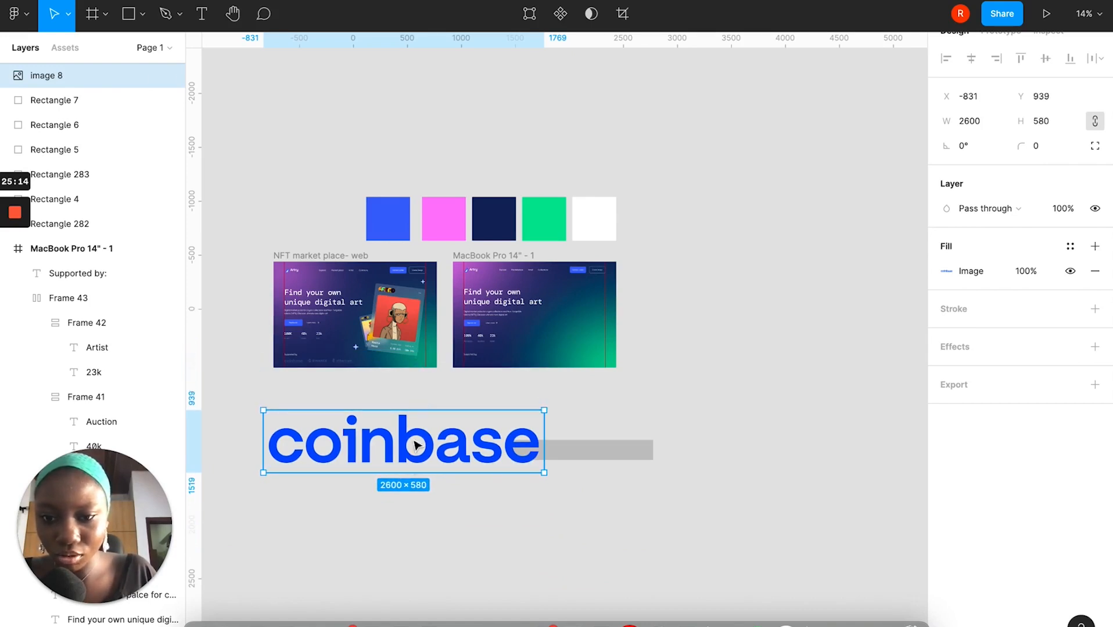
# Crop the Coinbase logo to a height of 523, then scale it down to 365 × 73.42 just below the frames.
pyautogui.moveTo(409, 472); pyautogui.dragTo(419, 423)
pyautogui.click(424, 480)
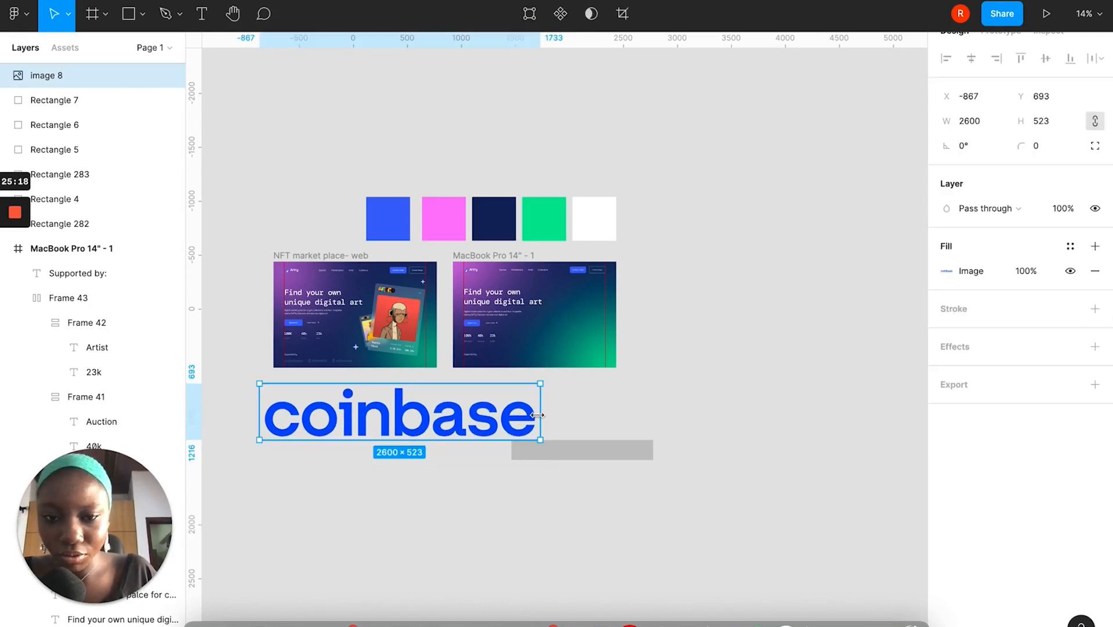
pyautogui.moveTo(540, 415); pyautogui.dragTo(461, 395)
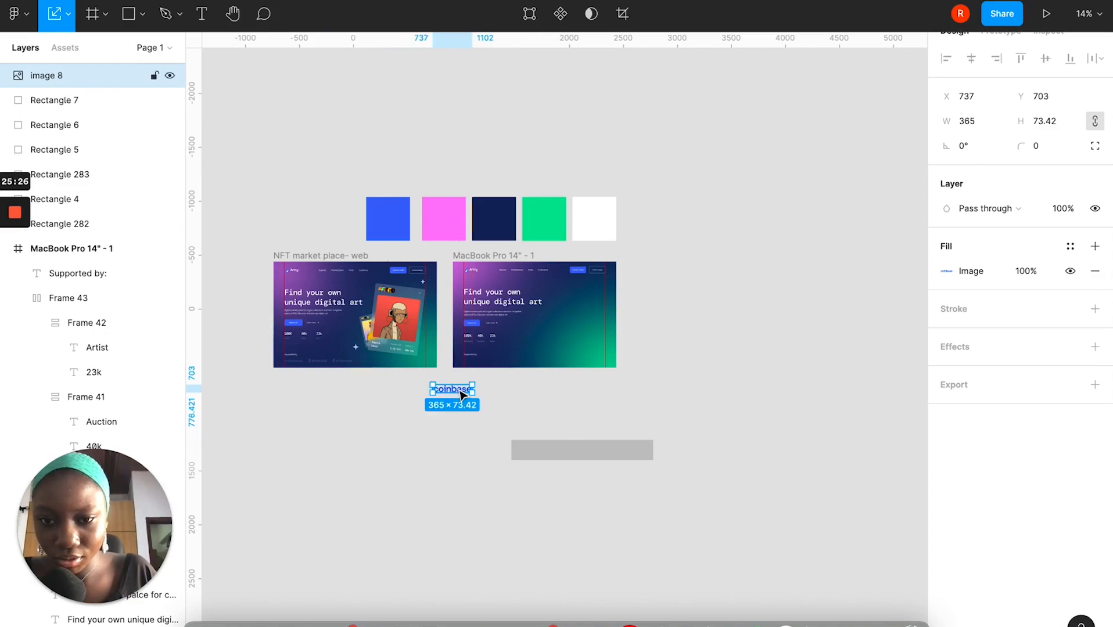
pyautogui.scroll(5, 460, 394)
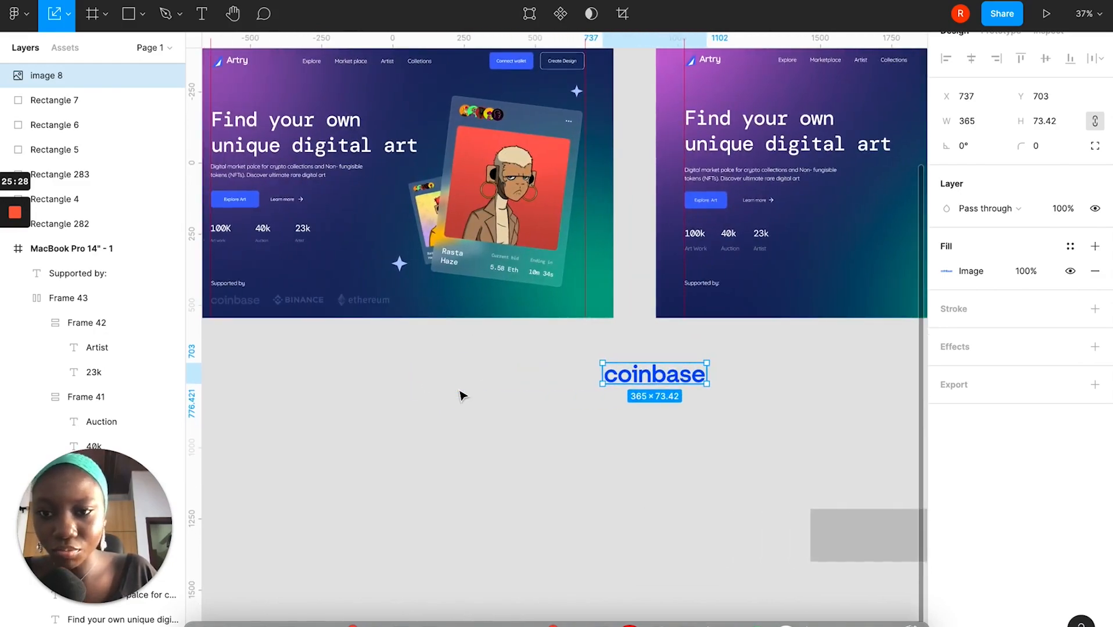
# Switch to Chrome and search Google Images for "binance logo".
pyautogui.hotkey('ctrl', 'Left')
pyautogui.hotkey('ctrl', 'Up')
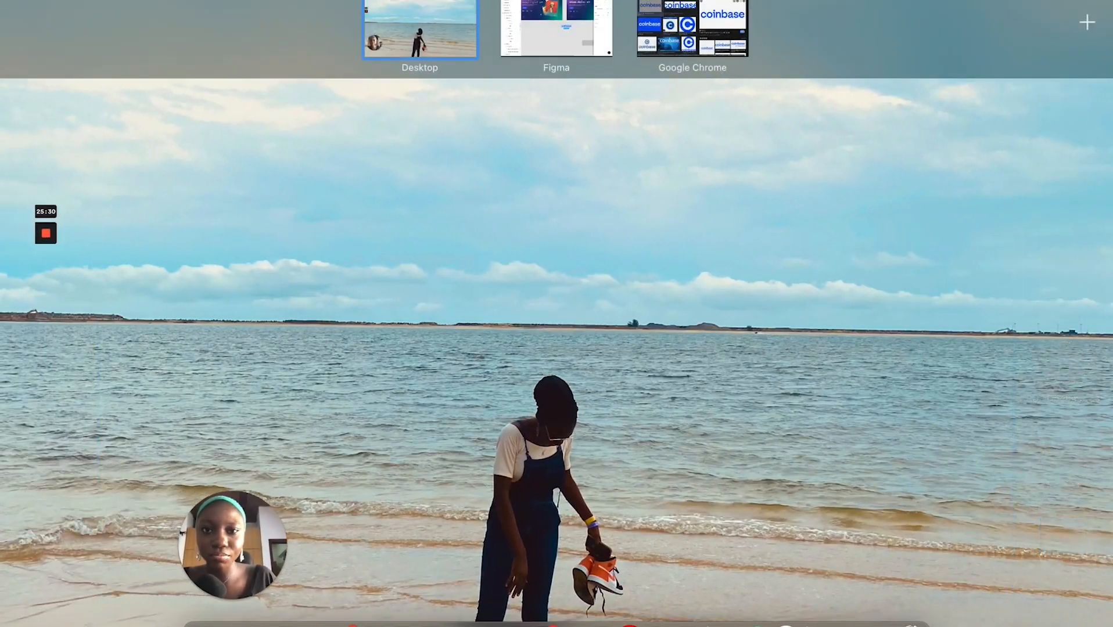
pyautogui.click(687, 16)
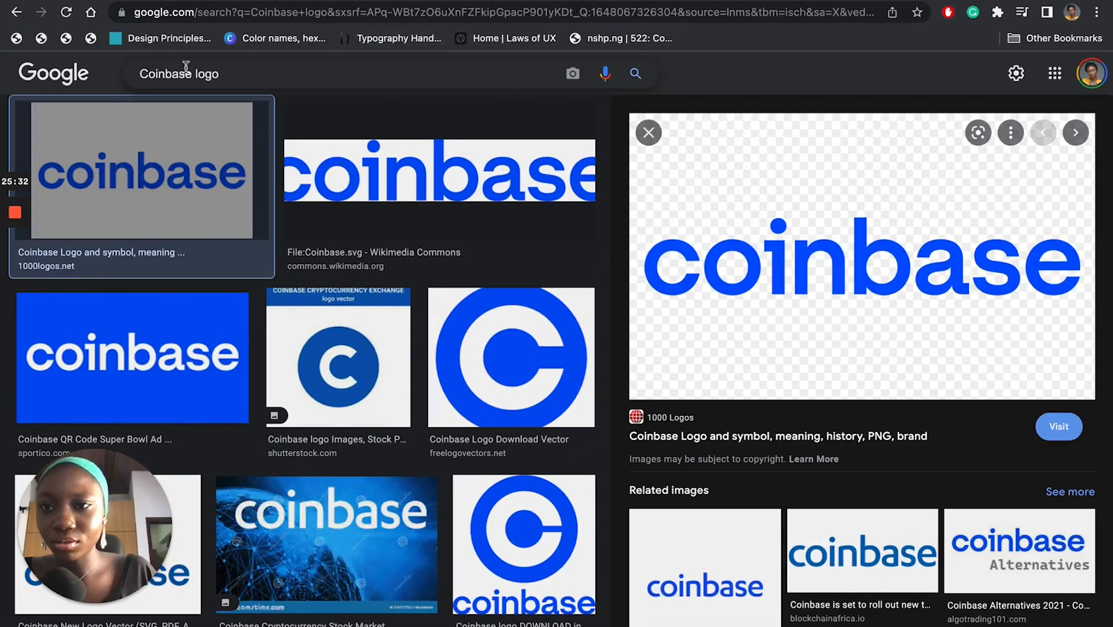
pyautogui.doubleClick(176, 74)
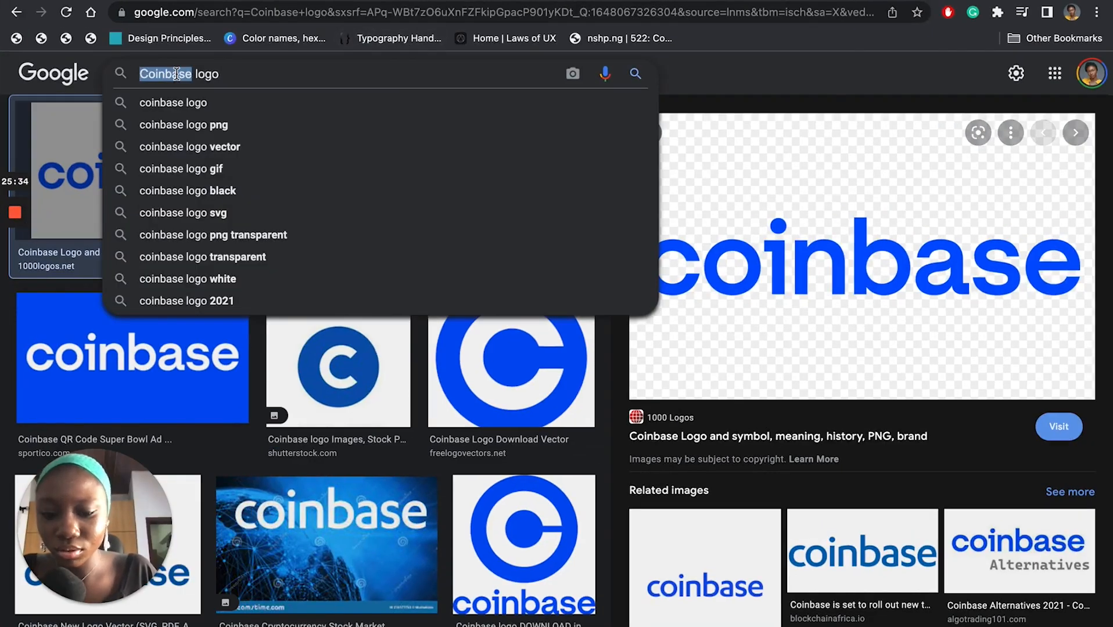
pyautogui.write('Bi')
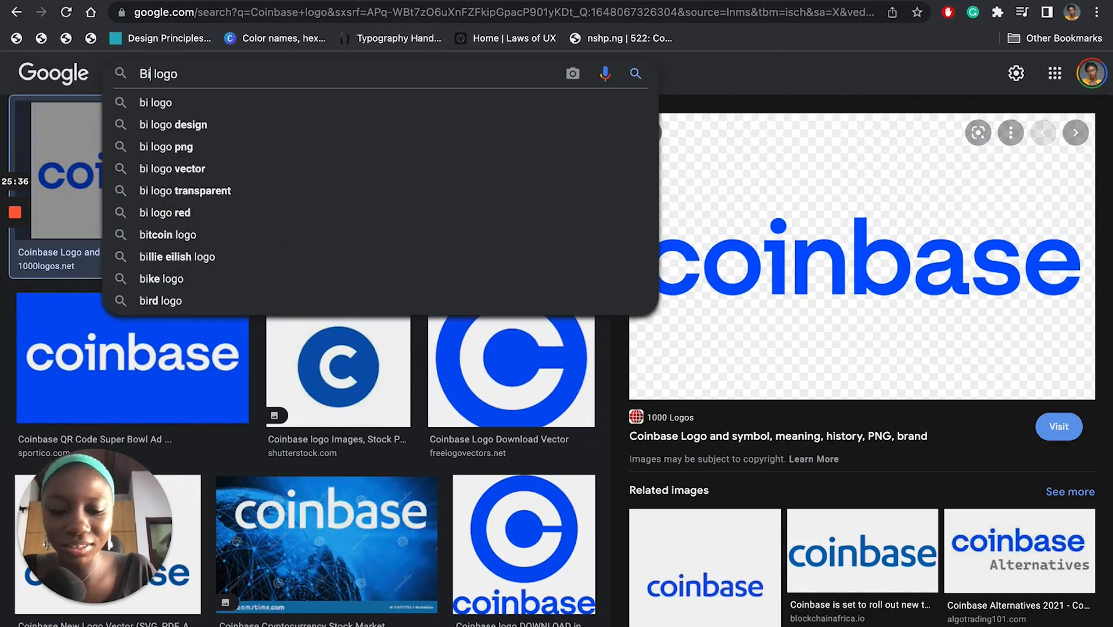
pyautogui.write('nace')
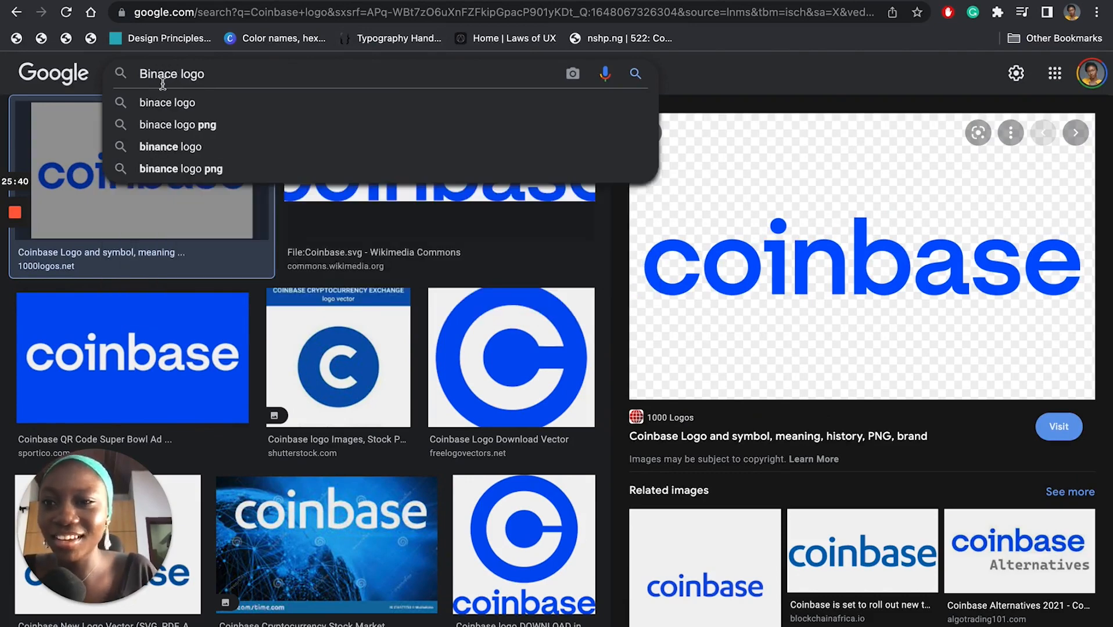
pyautogui.click(174, 149)
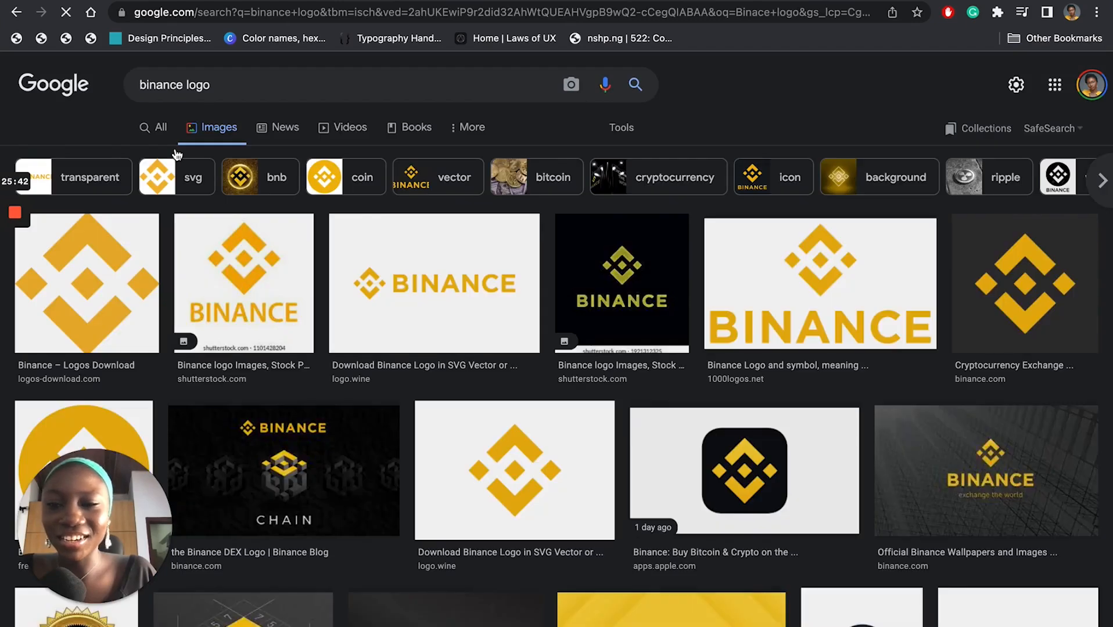
# Copy the horizontal Binance logo image from Logo.wine, switch to Figma, and paste it onto the empty canvas.
pyautogui.click(437, 283)
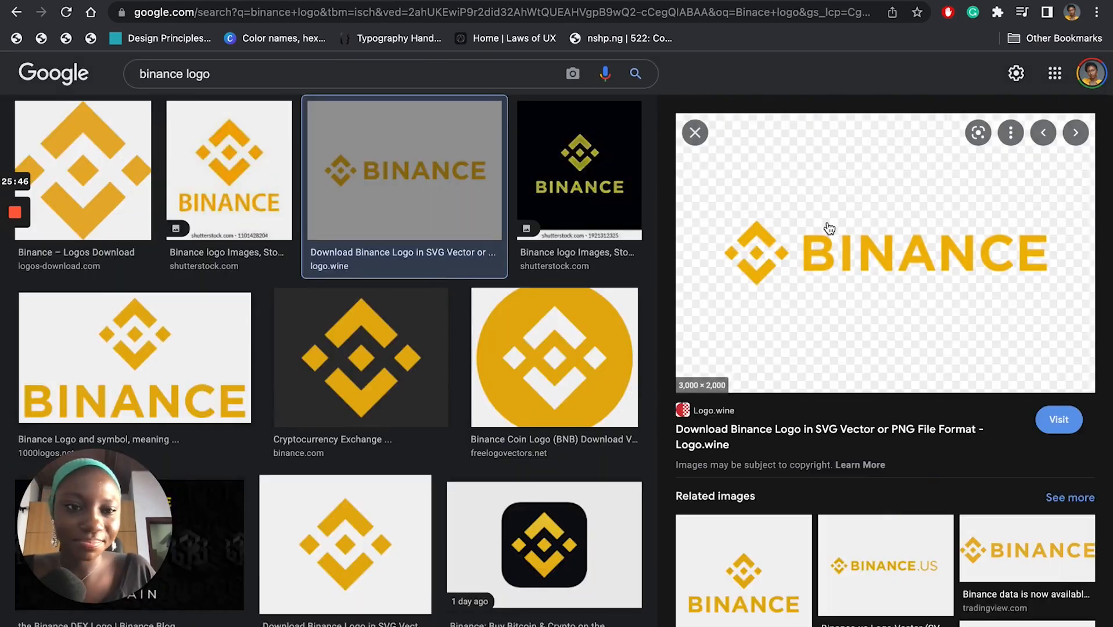
pyautogui.rightClick(828, 224)
pyautogui.click(861, 392)
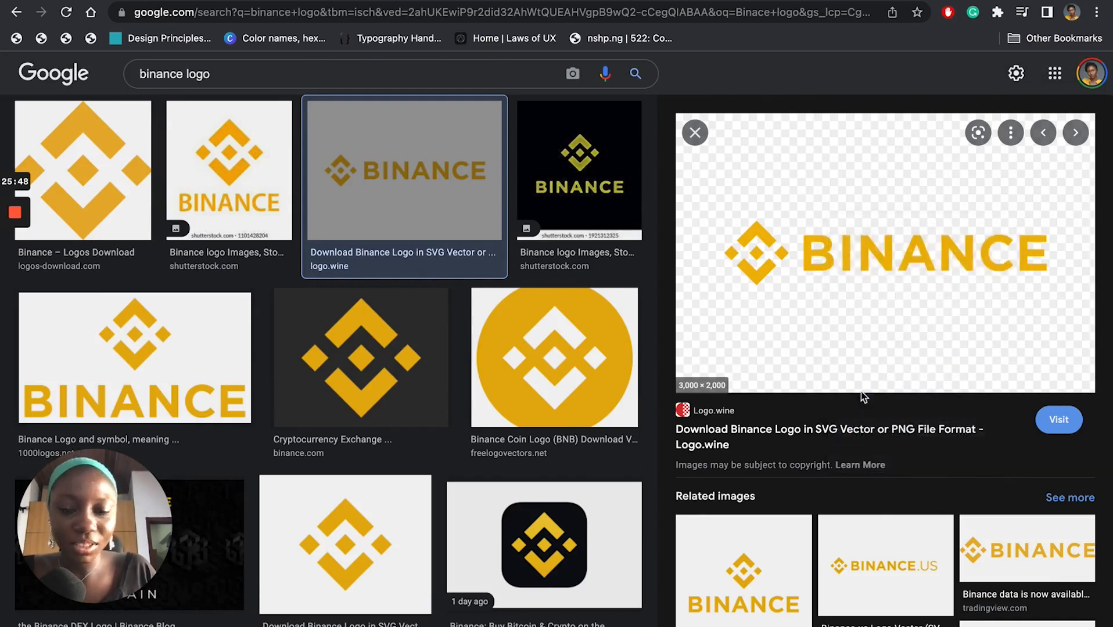
pyautogui.hotkey('ctrl', 'Up')
pyautogui.click(559, 53)
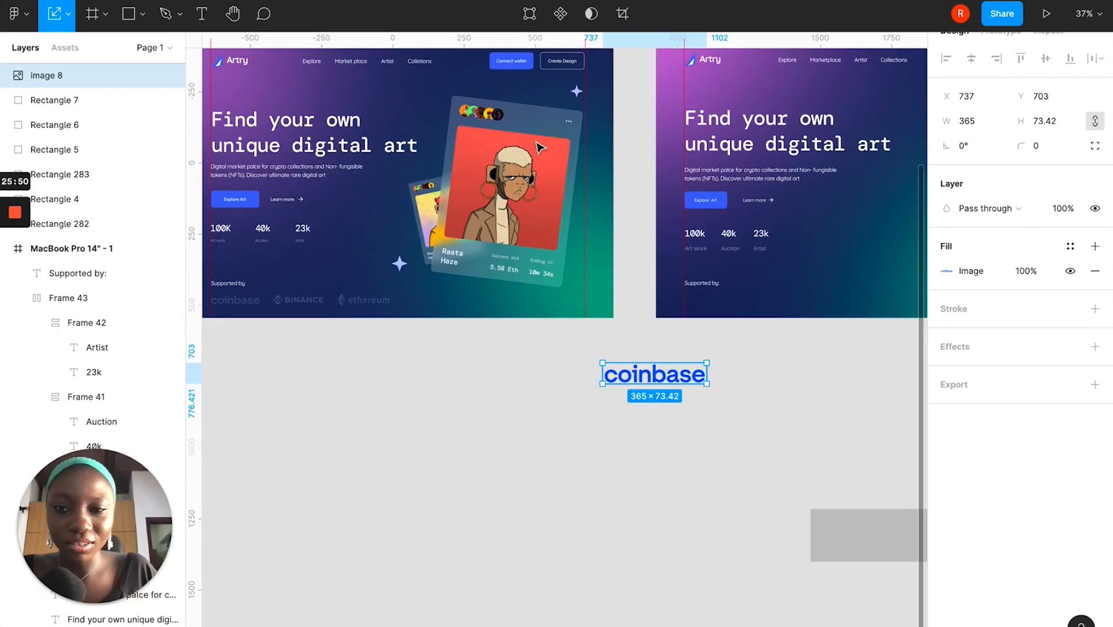
pyautogui.scroll(-4, 656, 267)
pyautogui.hscroll(5, 660, 273)
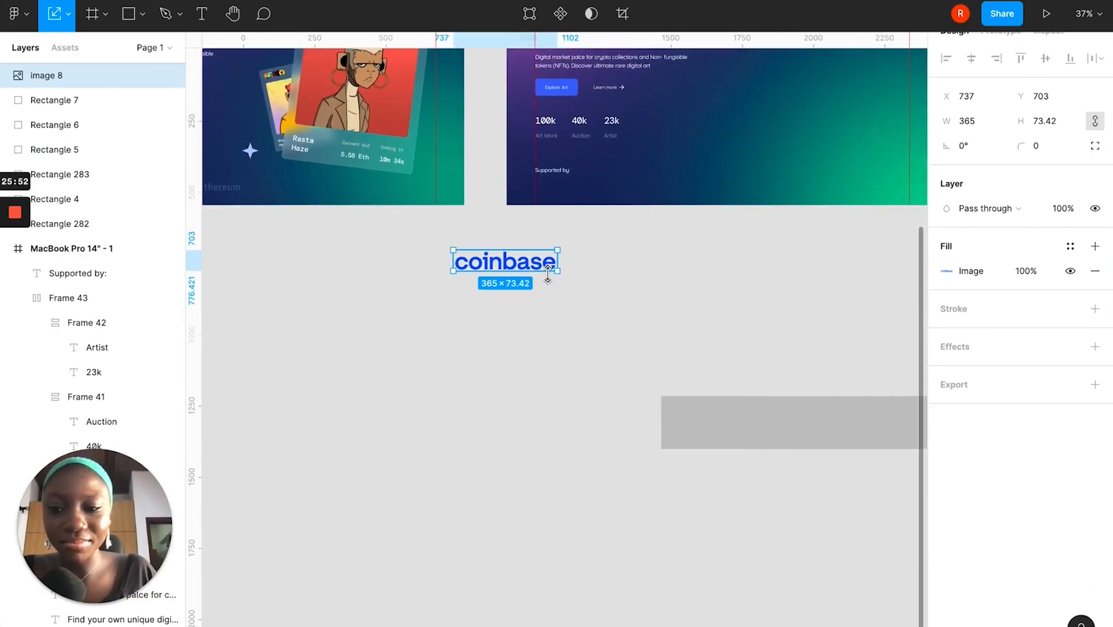
pyautogui.click(609, 276)
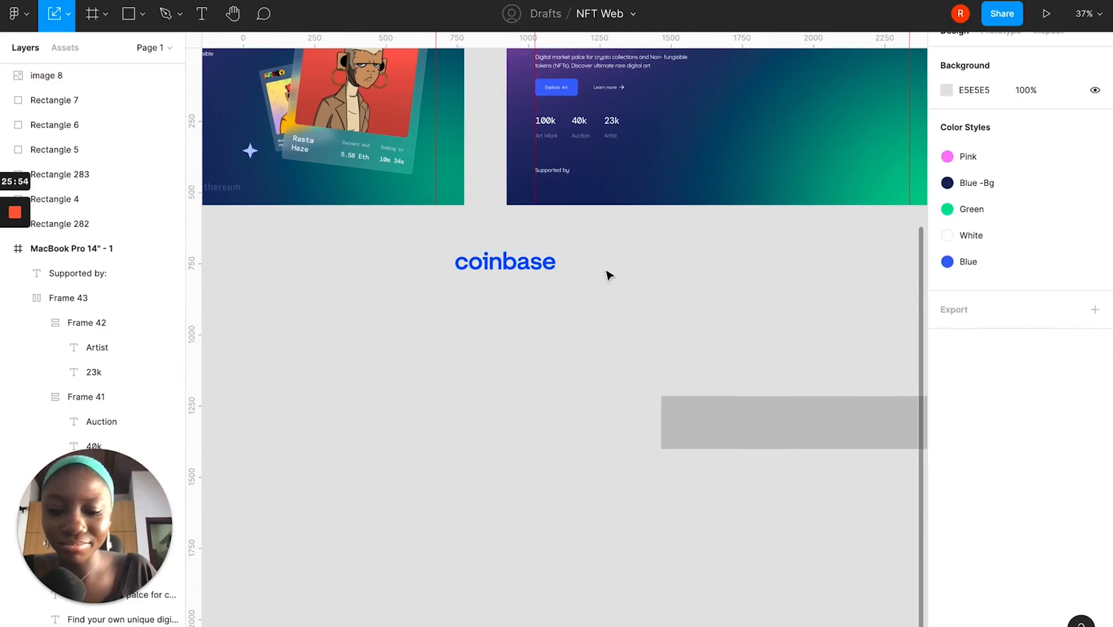
pyautogui.press('super+v')
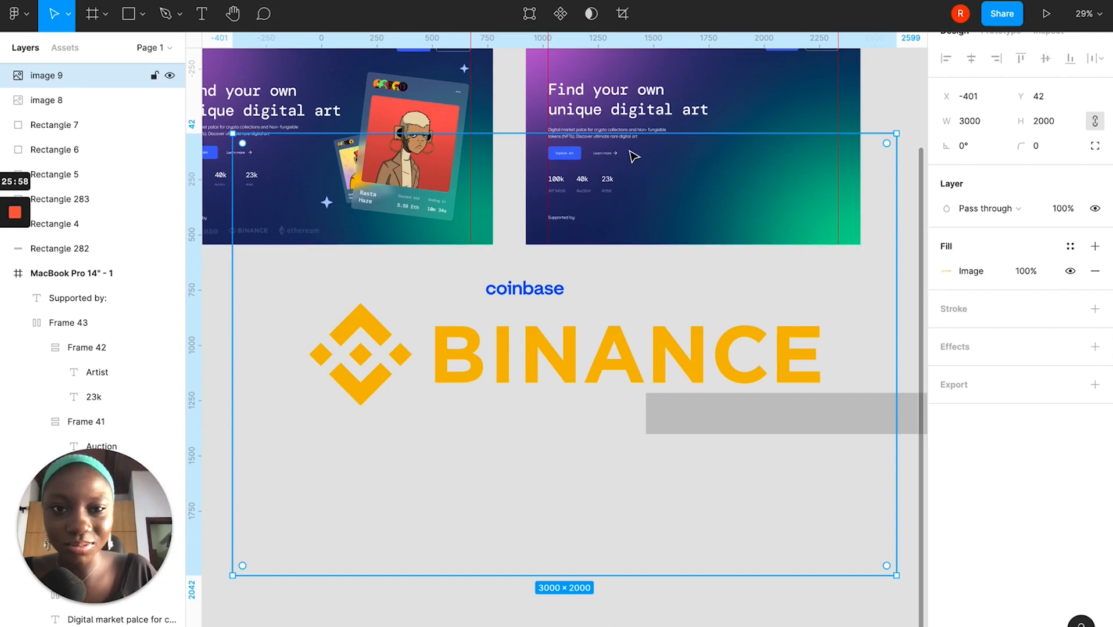
# Crop the empty space above and below the Binance logo to a height of 479 and scale the logo down to 593 × 94.68.
pyautogui.moveTo(635, 134); pyautogui.dragTo(650, 300)
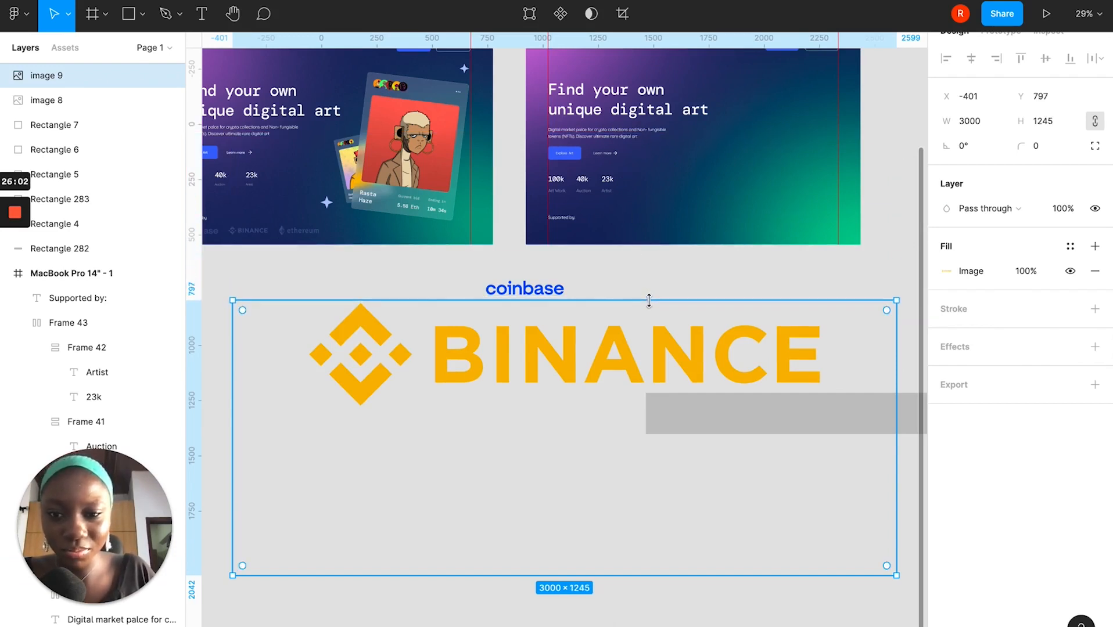
pyautogui.moveTo(581, 576); pyautogui.dragTo(606, 405)
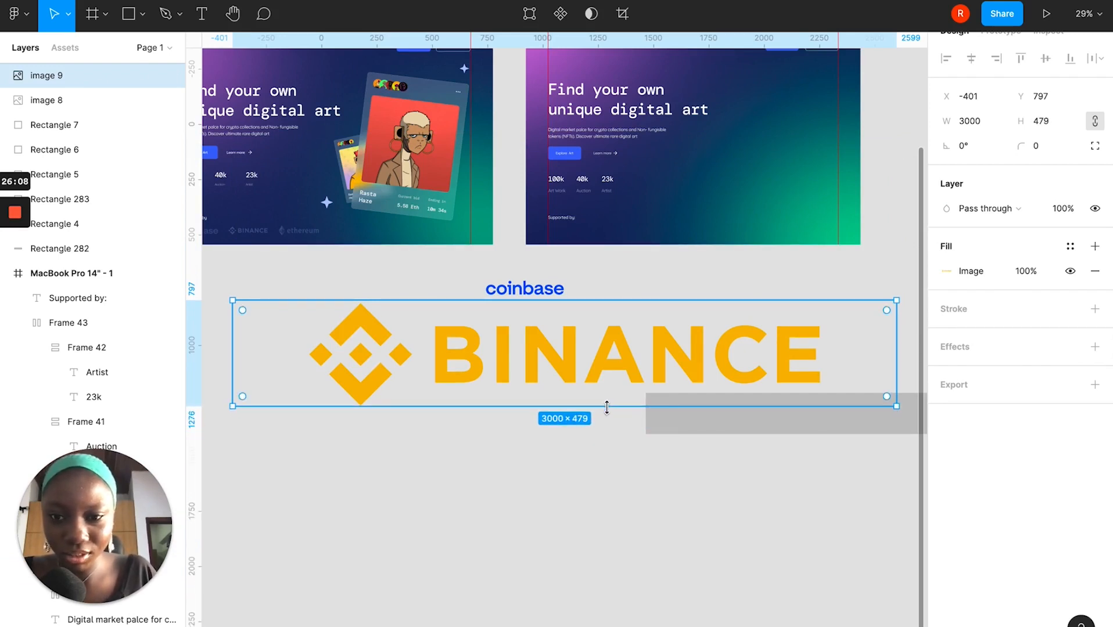
pyautogui.click(621, 503)
pyautogui.click(607, 397)
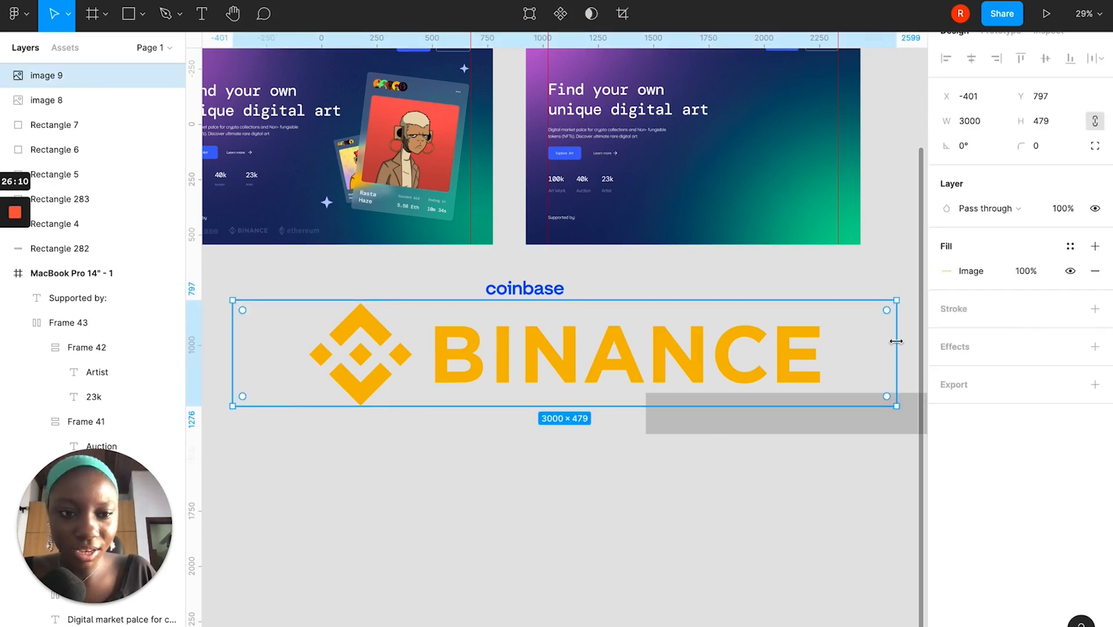
pyautogui.moveTo(896, 341); pyautogui.dragTo(344, 359)
pyautogui.scroll(5, 299, 347)
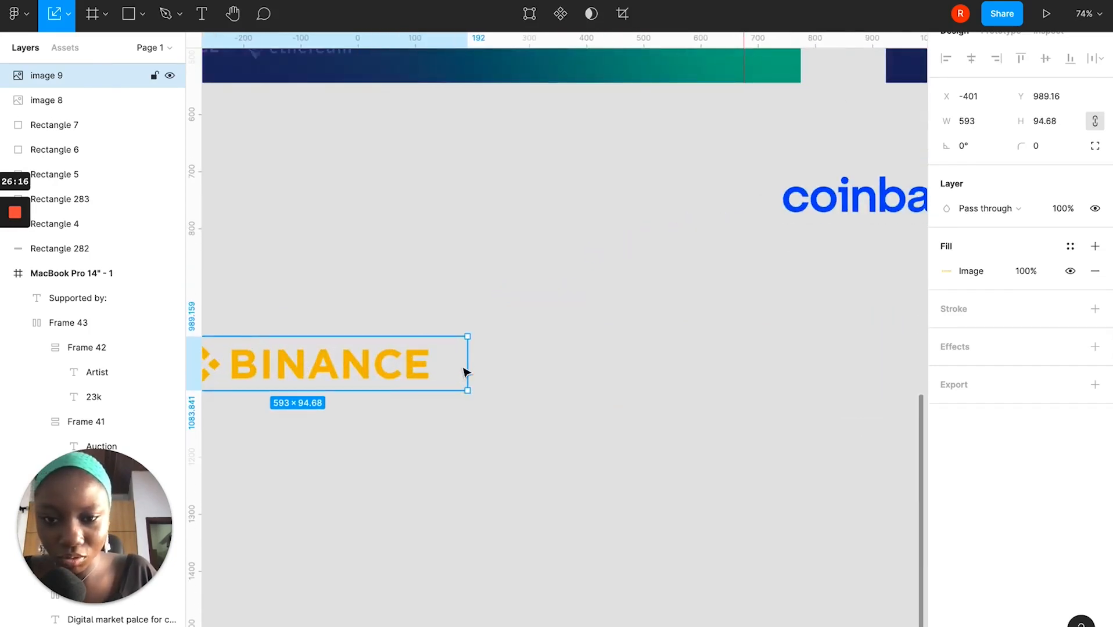
# Trim the empty space at both ends of the Binance logo, cropping the right end to a width of 528, and move it toward the Coinbase logo.
pyautogui.moveTo(464, 363); pyautogui.dragTo(430, 363)
pyautogui.hscroll(-5, 406, 362)
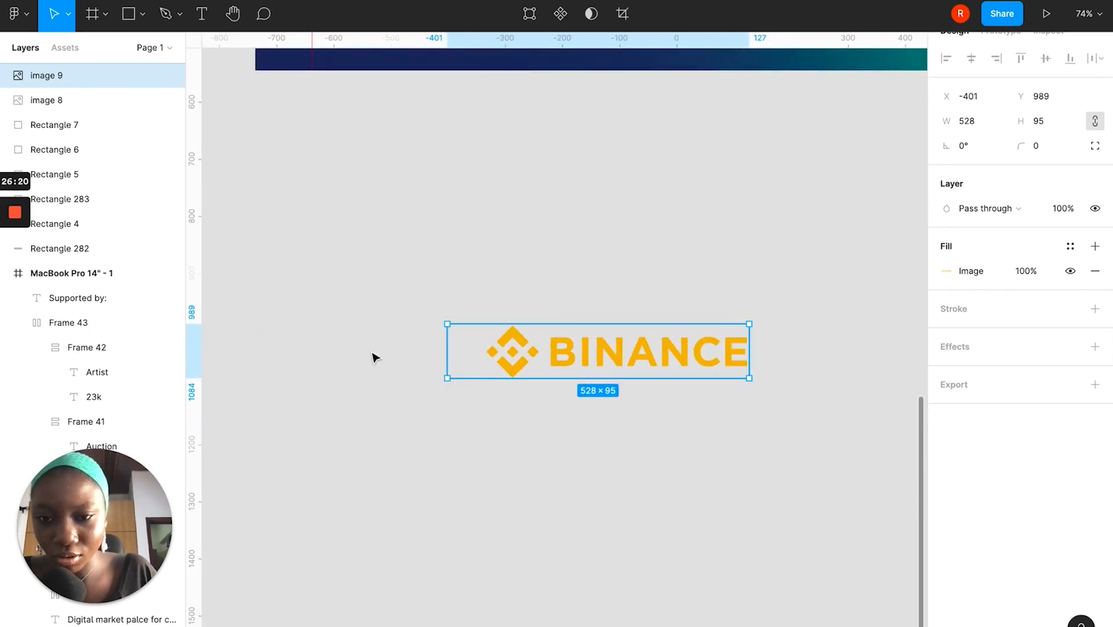
pyautogui.moveTo(463, 348); pyautogui.dragTo(483, 345)
pyautogui.scroll(-5, 483, 344)
pyautogui.moveTo(556, 358); pyautogui.dragTo(794, 257)
# Switch to Chrome and search Google Images for "ethereum logo transparent".
pyautogui.hotkey('ctrl', 'Left')
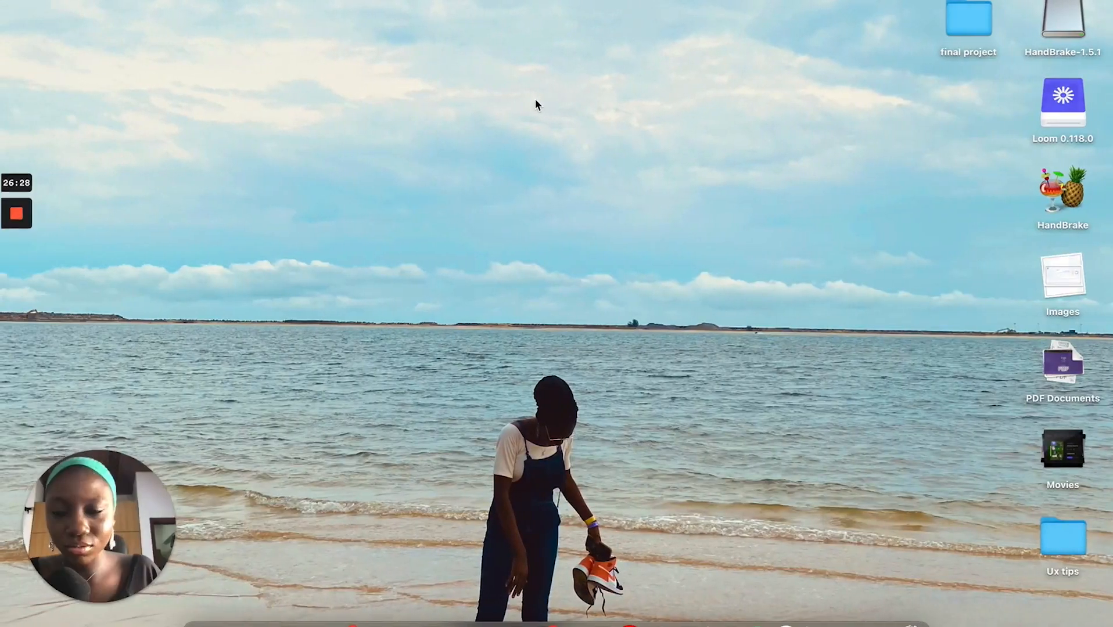
pyautogui.hotkey('ctrl', 'Up')
pyautogui.click(686, 26)
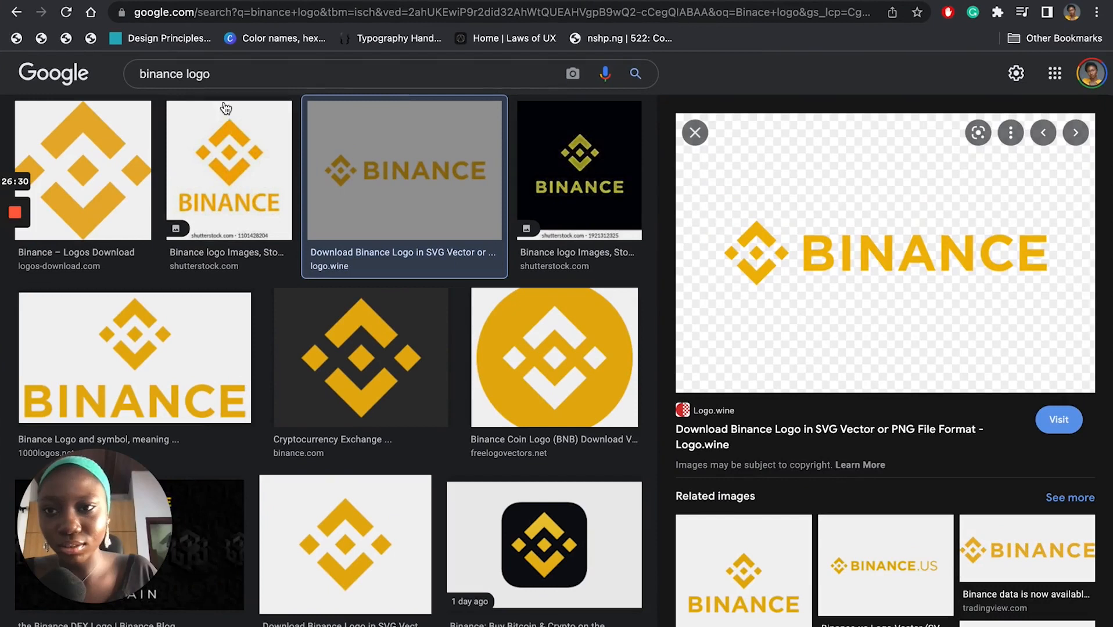
pyautogui.doubleClick(162, 74)
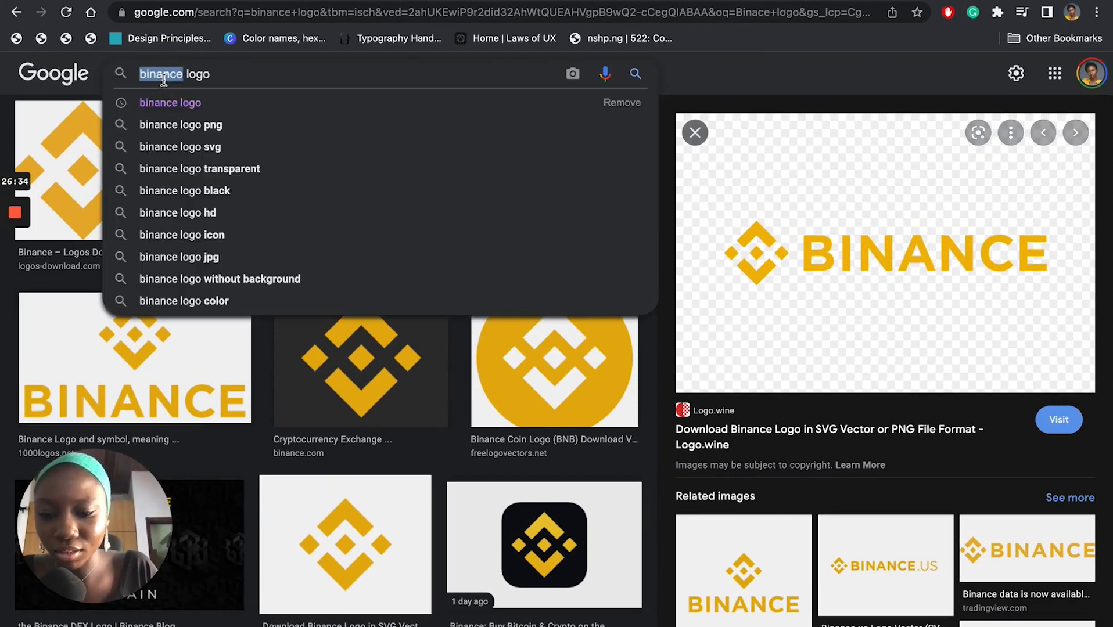
pyautogui.write('ether')
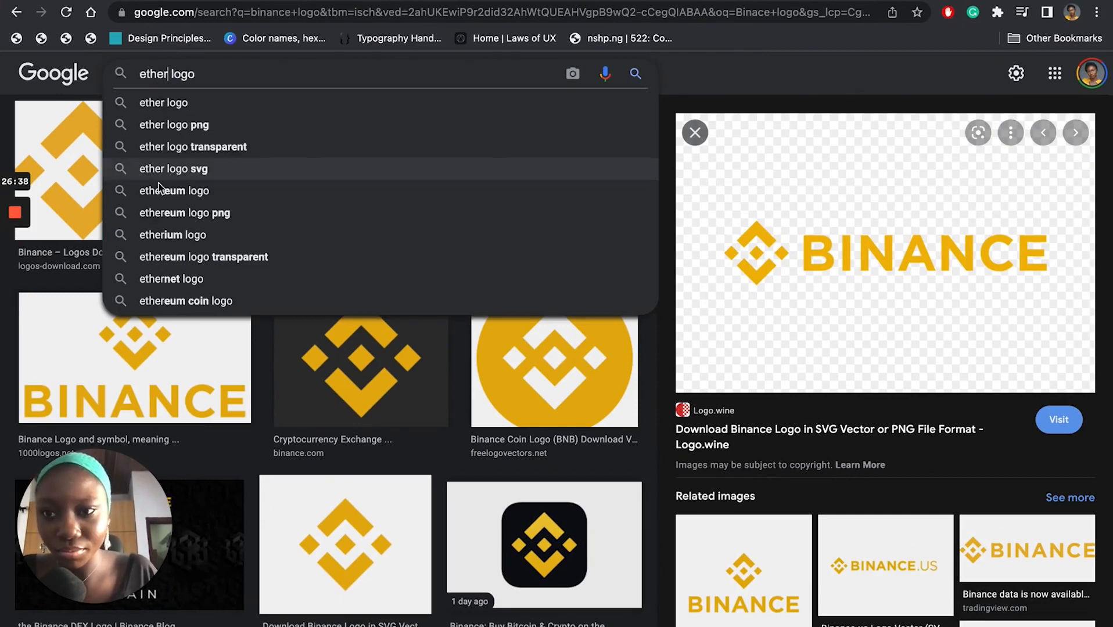
pyautogui.click(179, 263)
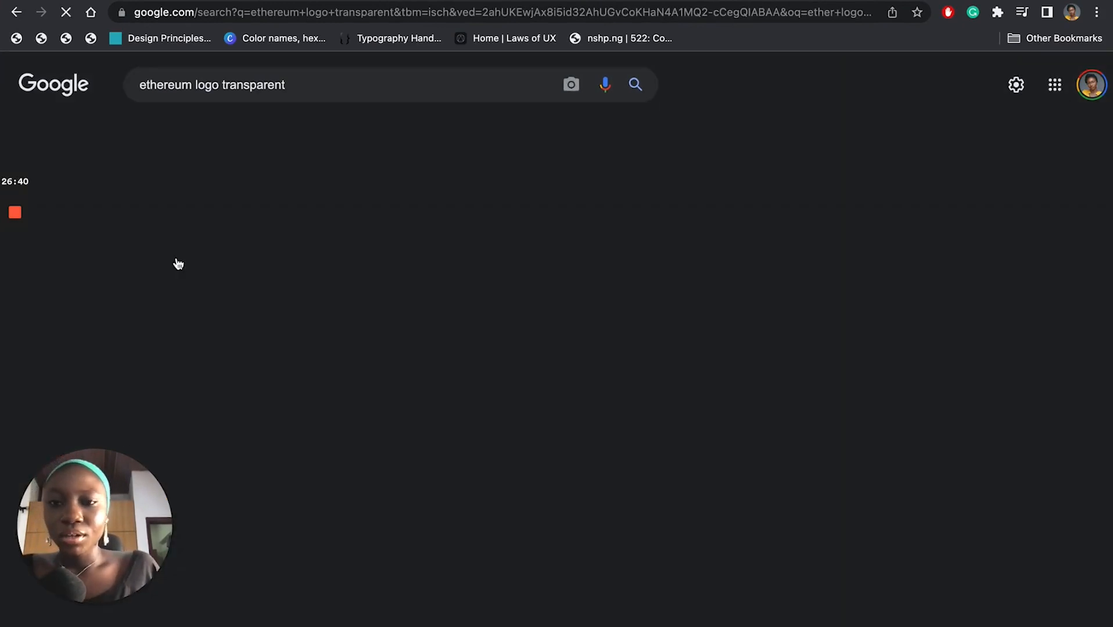
# Find the long horizontal Ethereum logo from StickPNG in the image results and copy the image.
pyautogui.scroll(-1, 549, 315)
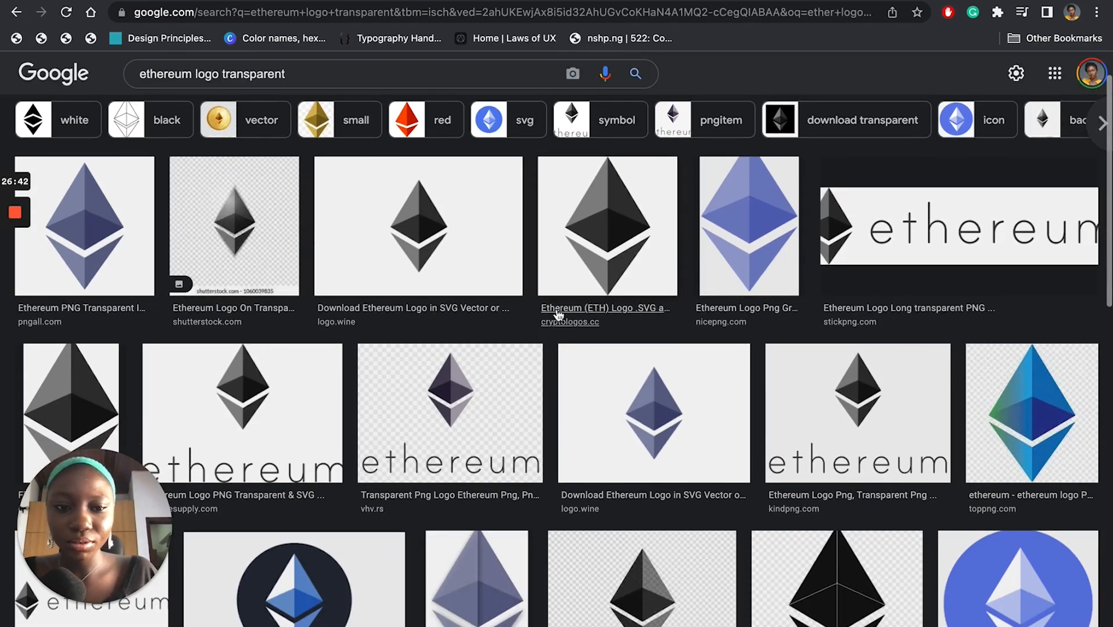
pyautogui.scroll(-4, 581, 325)
pyautogui.scroll(1, 724, 349)
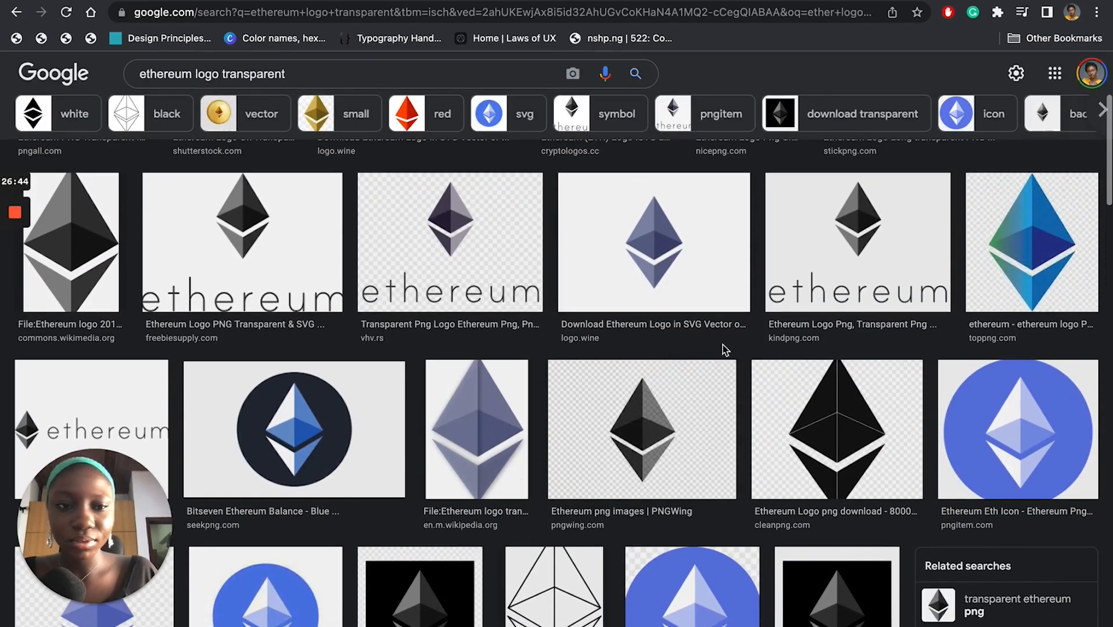
pyautogui.scroll(2, 889, 308)
pyautogui.click(929, 206)
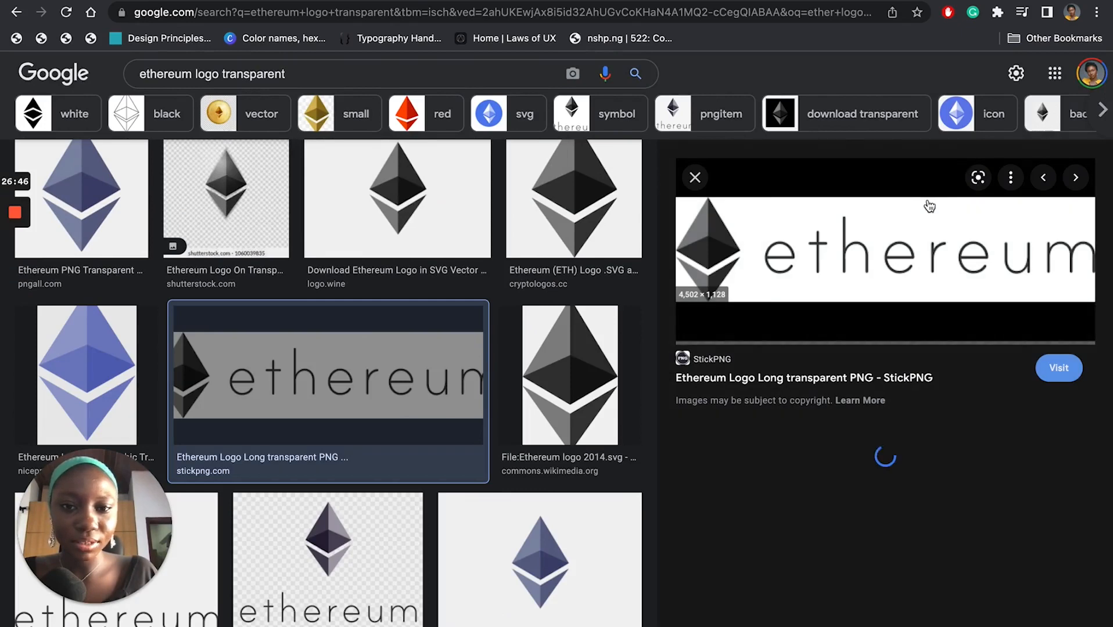
pyautogui.rightClick(876, 228)
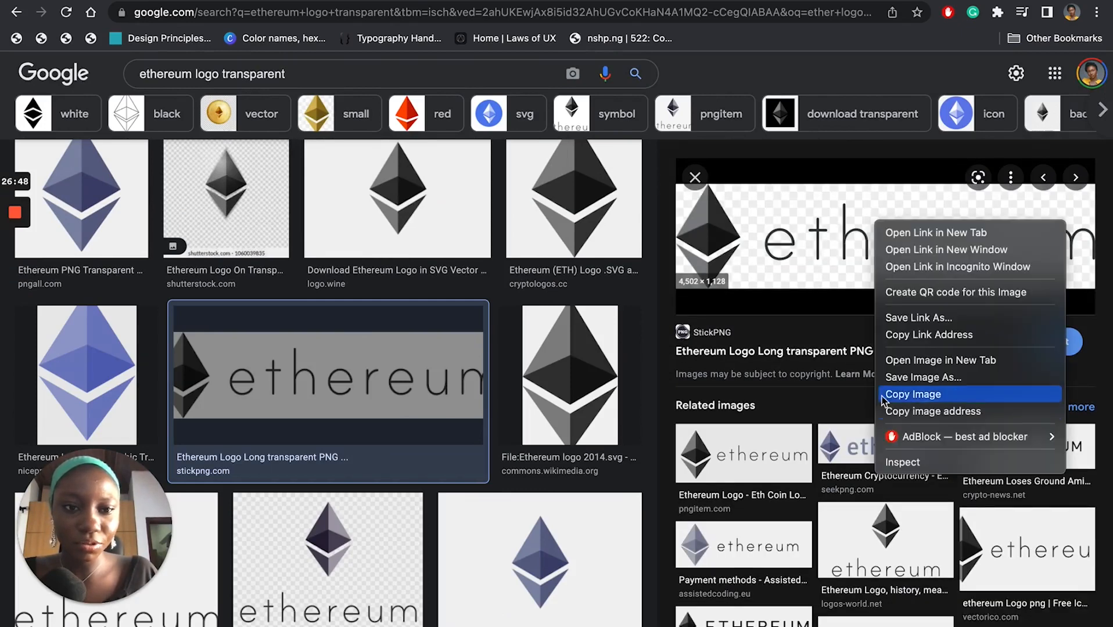
pyautogui.click(911, 395)
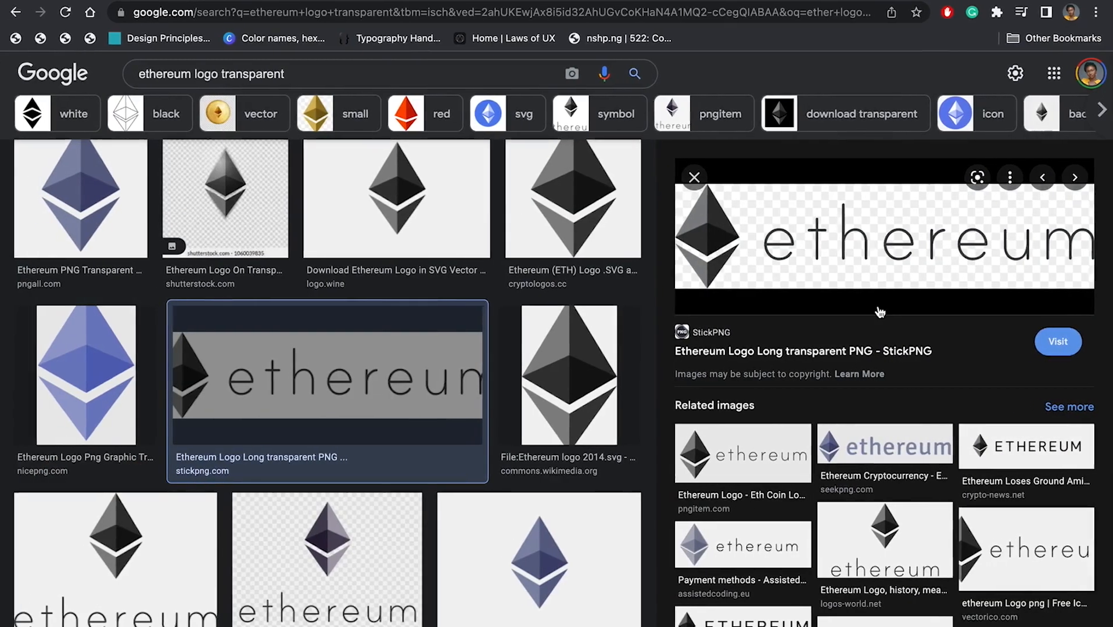
# Switch to Figma and paste the Ethereum logo onto the empty canvas below the frames.
pyautogui.hotkey('ctrl', 'Up')
pyautogui.click(559, 41)
pyautogui.click(519, 304)
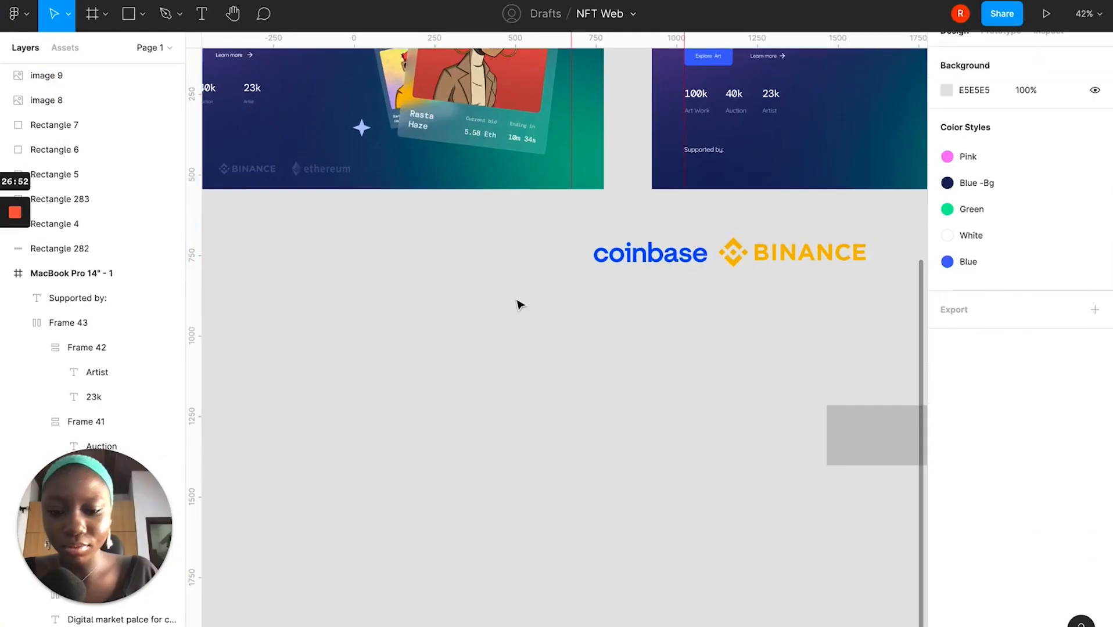
pyautogui.press('super+v')
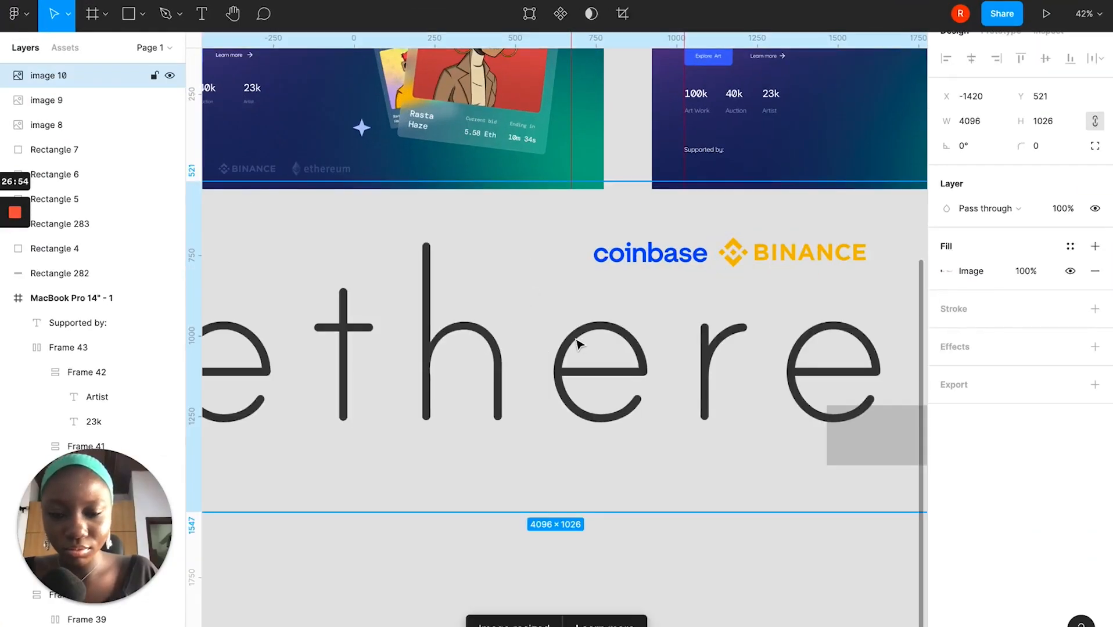
# Scale the Ethereum logo down to about 394 × 99 and place it just after the Binance logo.
pyautogui.hotkey('shift', '1')
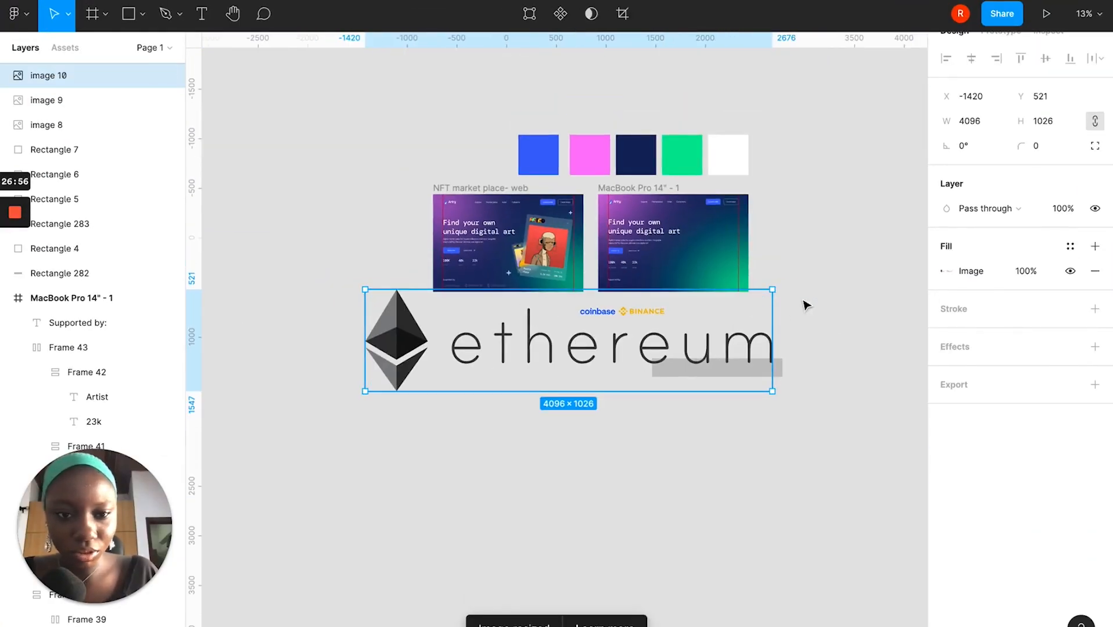
pyautogui.moveTo(771, 317); pyautogui.dragTo(713, 318)
pyautogui.scroll(5, 714, 316)
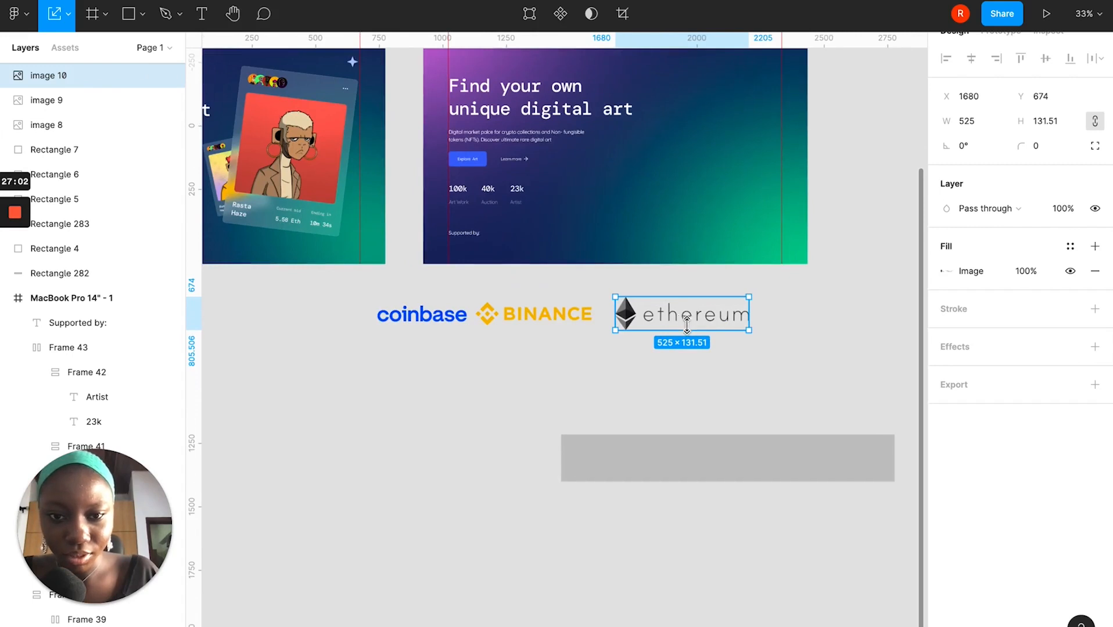
pyautogui.moveTo(750, 314); pyautogui.dragTo(654, 325)
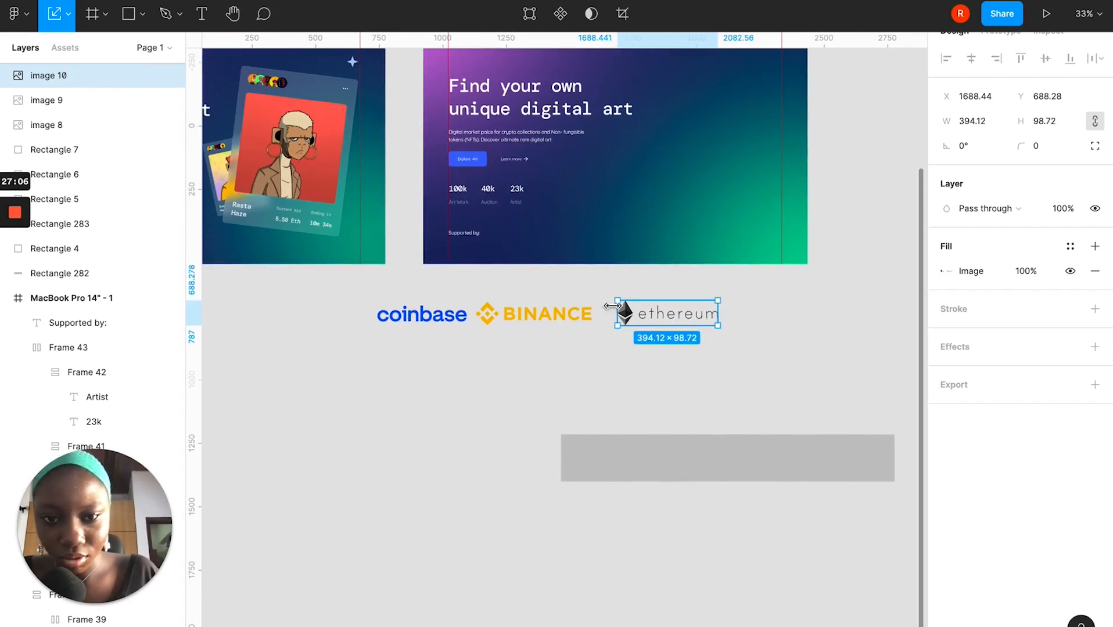
pyautogui.click(564, 321)
pyautogui.moveTo(685, 314); pyautogui.dragTo(642, 315)
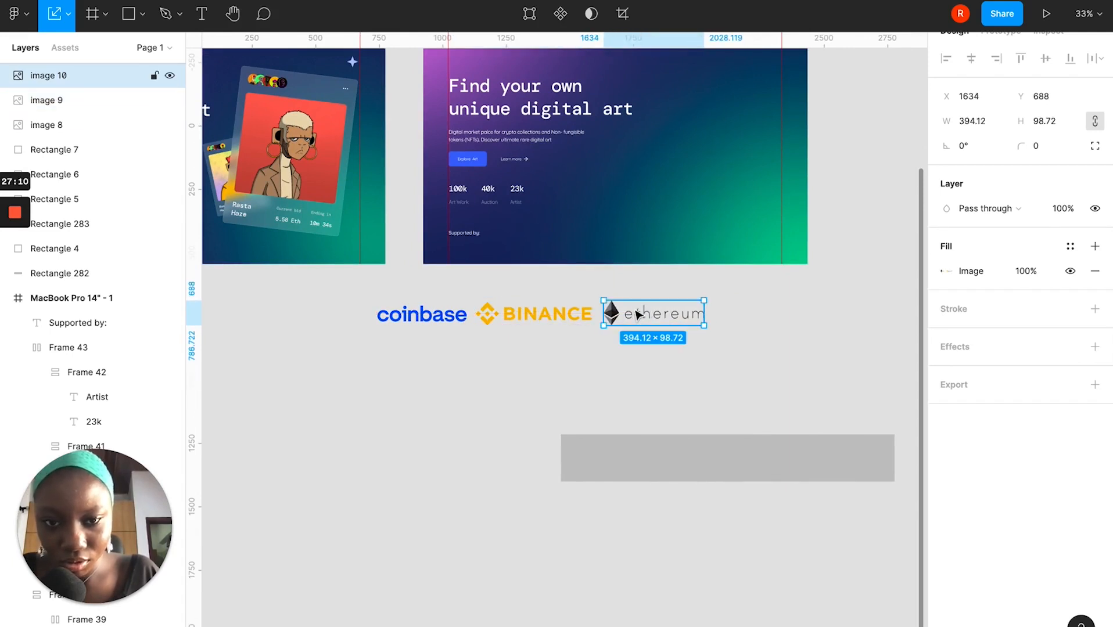
# Align the Coinbase, Binance and Ethereum logos on their vertical centers and scale them together to 812 × 62.09.
pyautogui.click(575, 316)
pyautogui.keyDown('shift'); pyautogui.click(433, 321); pyautogui.keyUp('shift')
pyautogui.keyDown('shift'); pyautogui.click(615, 308); pyautogui.keyUp('shift')
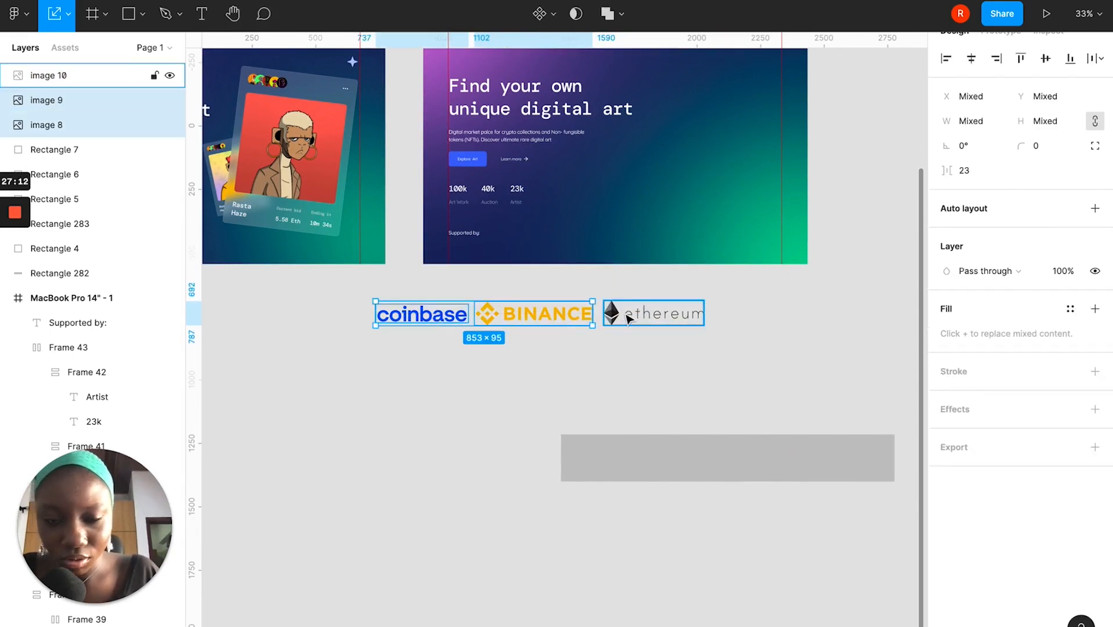
pyautogui.click(1045, 59)
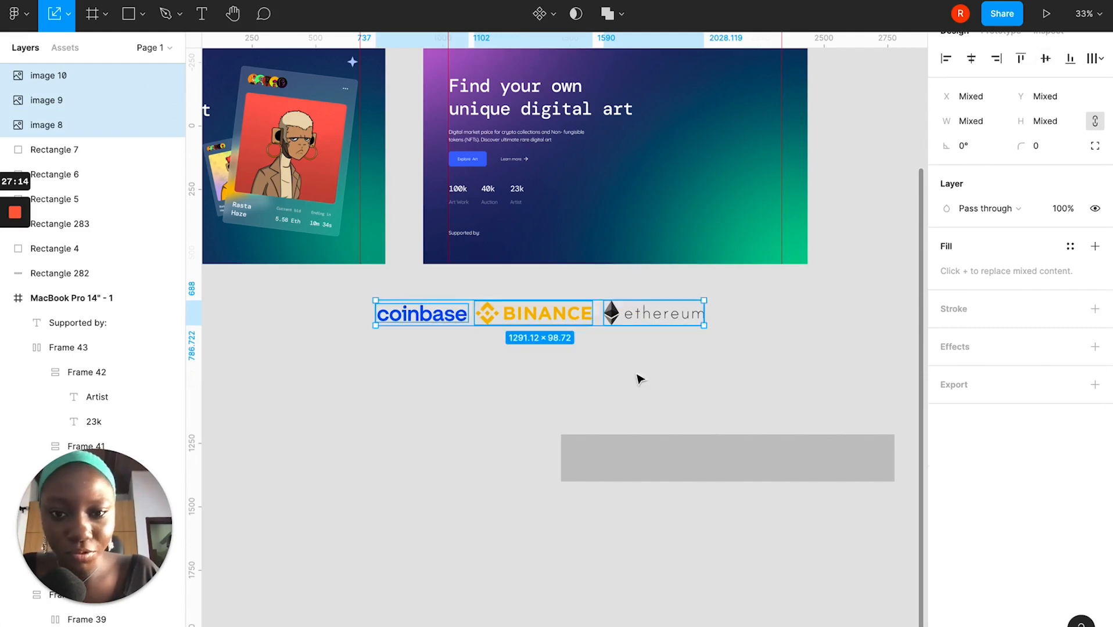
pyautogui.moveTo(707, 312); pyautogui.dragTo(599, 342)
pyautogui.scroll(5, 540, 346)
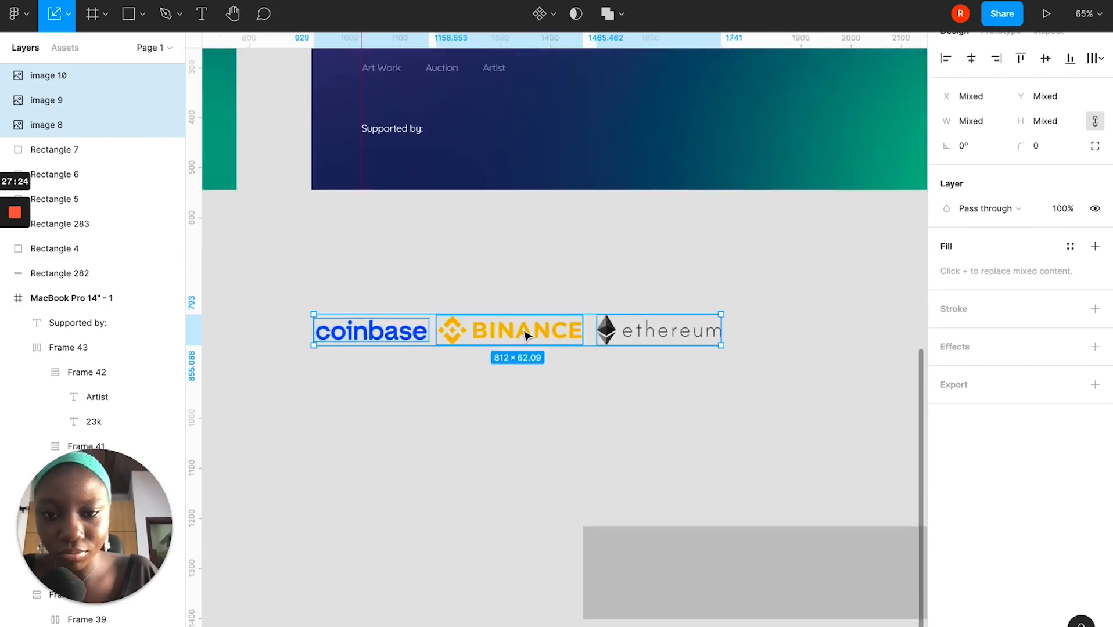
# Scale the Binance logo alone down to about 240 × 49, keeping its proportions.
pyautogui.click(563, 340)
pyautogui.moveTo(580, 335); pyautogui.dragTo(564, 335)
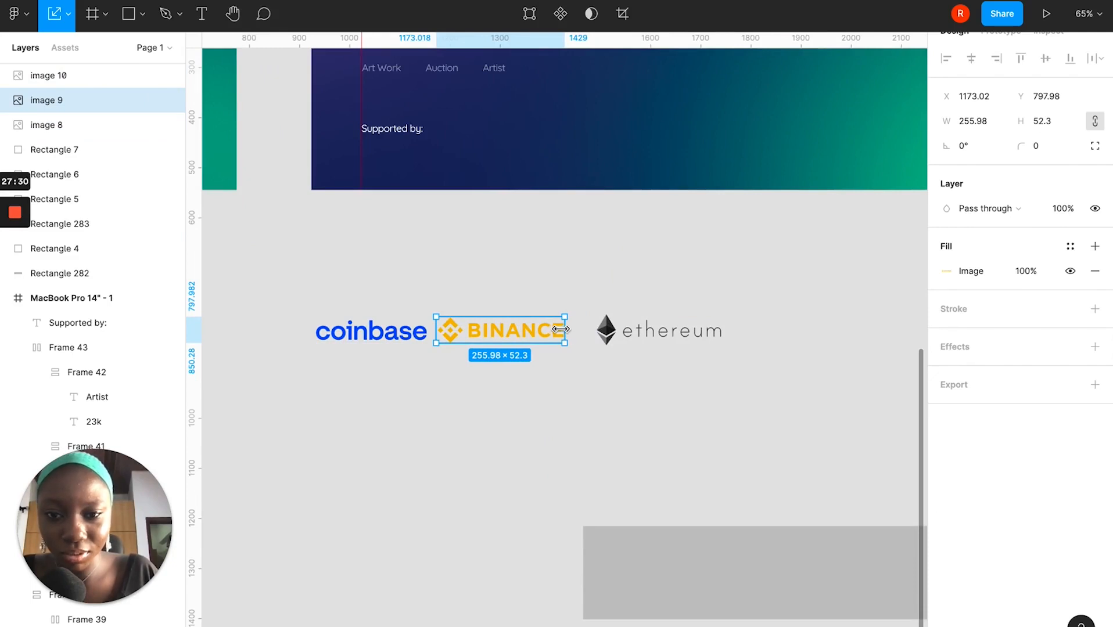
pyautogui.moveTo(559, 331); pyautogui.dragTo(556, 330)
pyautogui.click(588, 337)
# Space the three logos evenly in their row with Tidy up.
pyautogui.click(621, 329)
pyautogui.keyDown('shift'); pyautogui.click(553, 336); pyautogui.keyUp('shift')
pyautogui.keyDown('shift'); pyautogui.click(402, 333); pyautogui.keyUp('shift')
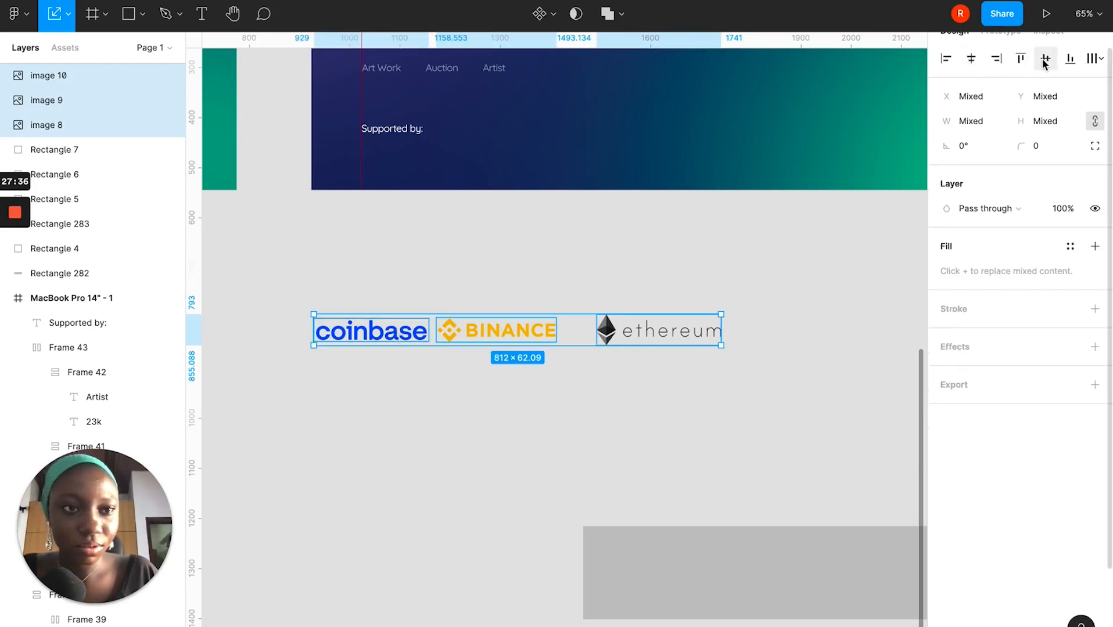
pyautogui.click(1092, 62)
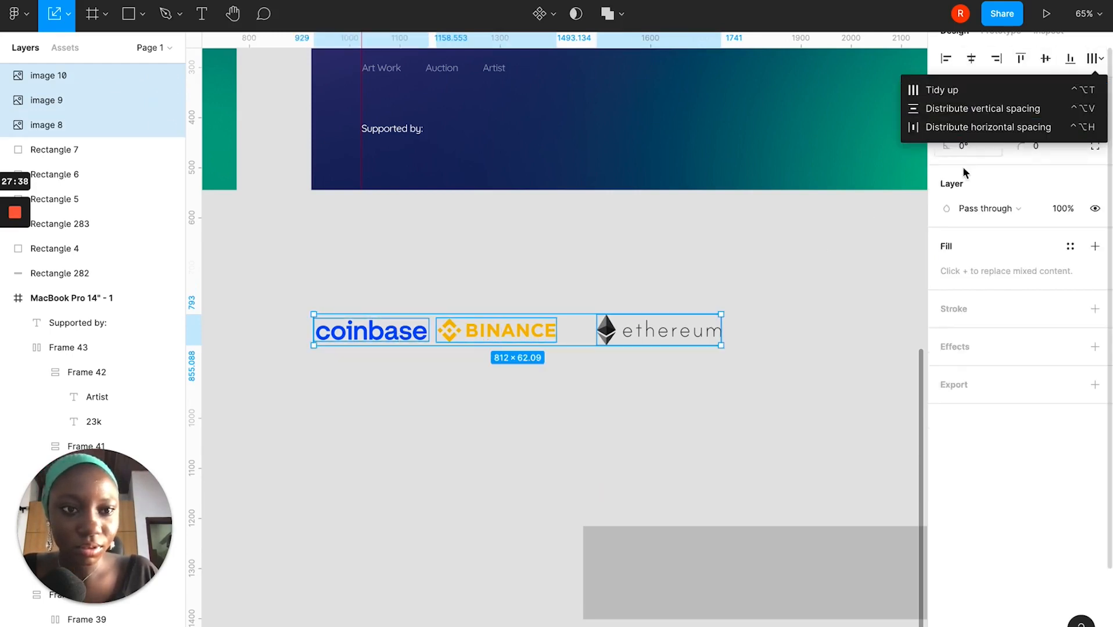
pyautogui.click(925, 90)
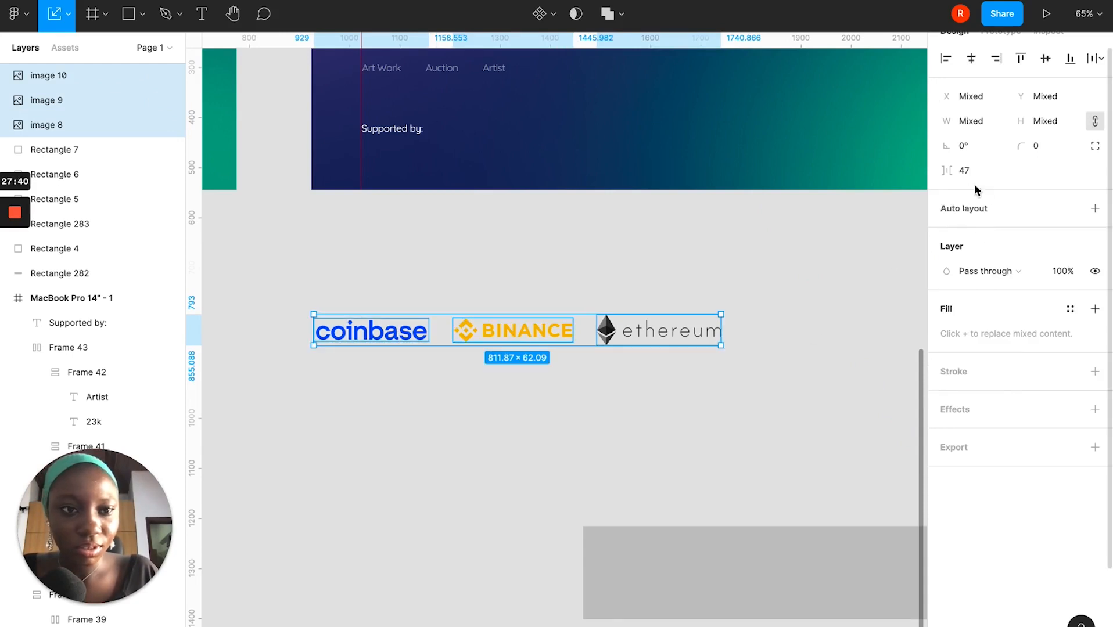
# Put the three logos into a horizontal auto layout frame and align its contents left and vertically centered.
pyautogui.click(1095, 209)
pyautogui.click(1095, 257)
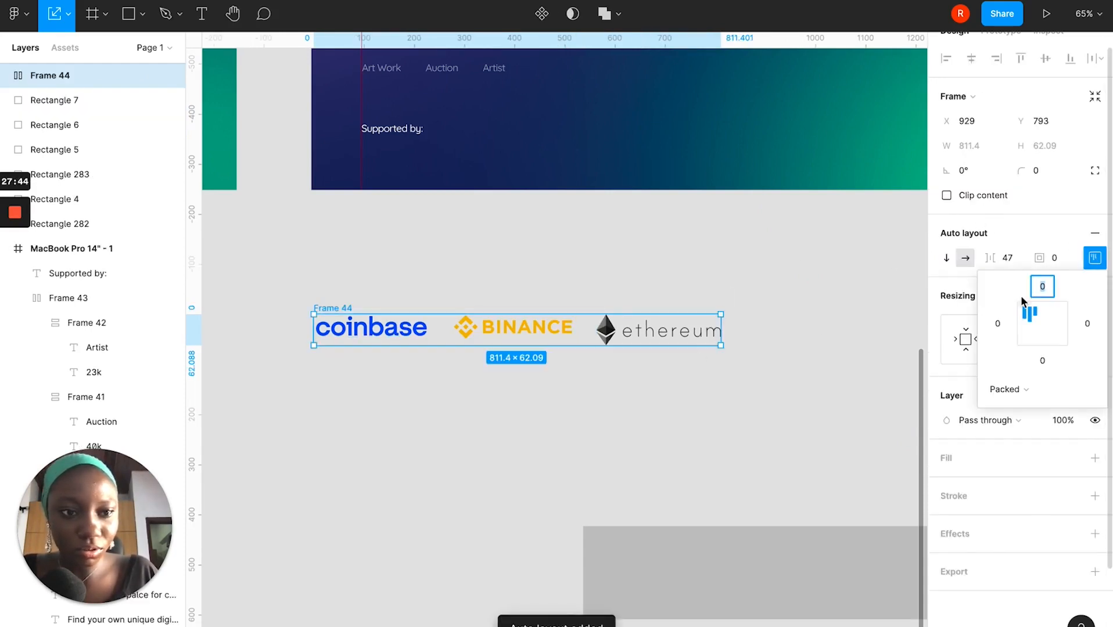
pyautogui.click(1029, 323)
pyautogui.click(726, 375)
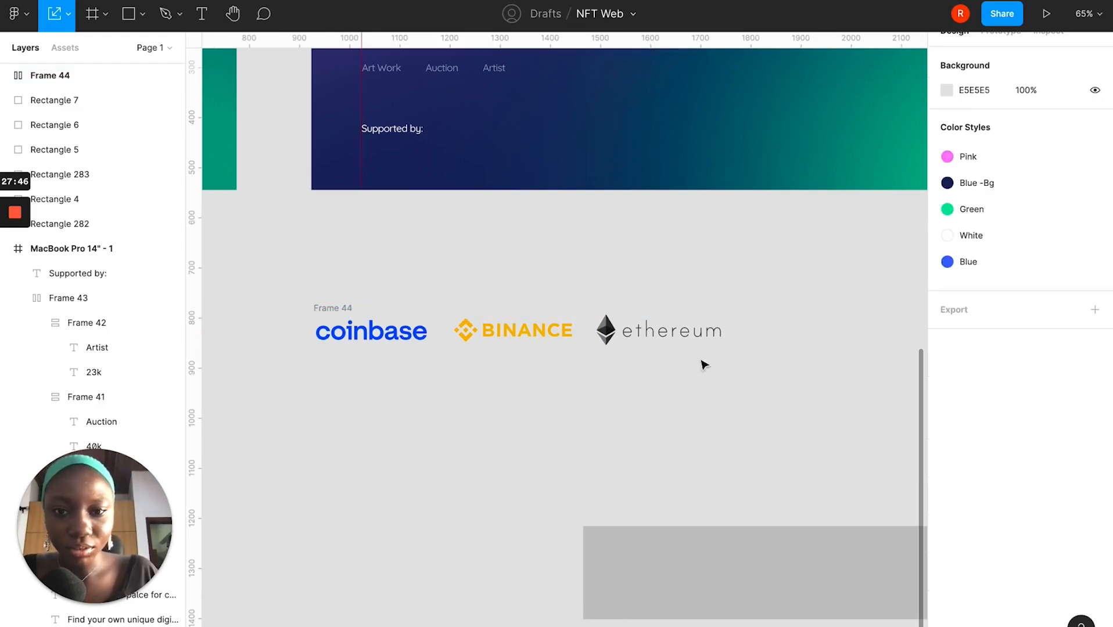
# Set the blend mode of the Coinbase logo inside the logo frame to Luminosity.
pyautogui.click(557, 330)
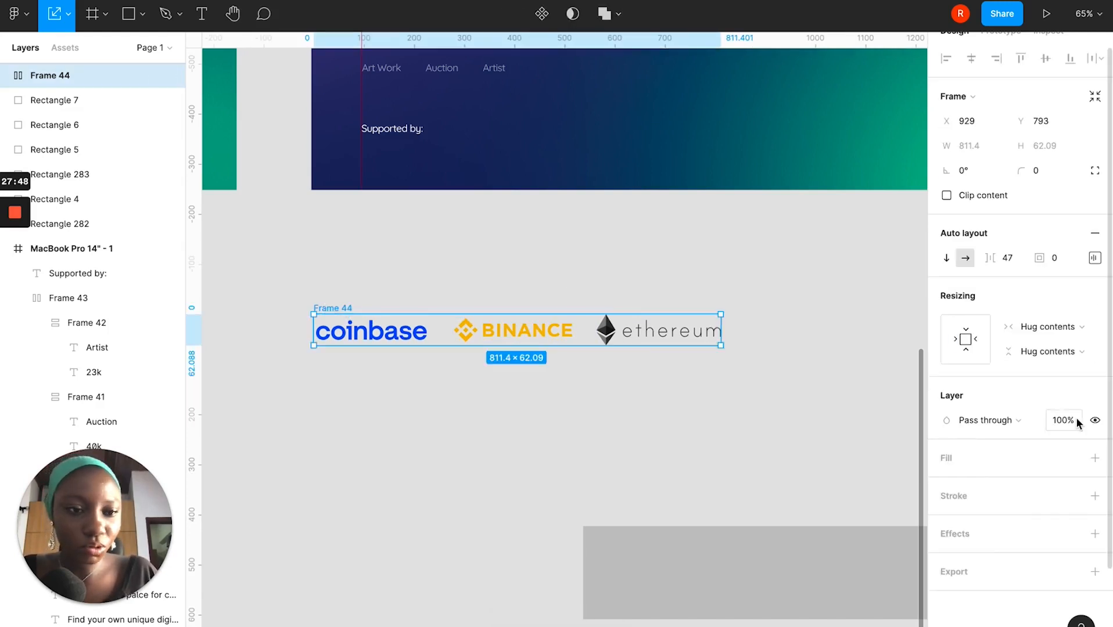
pyautogui.click(1028, 421)
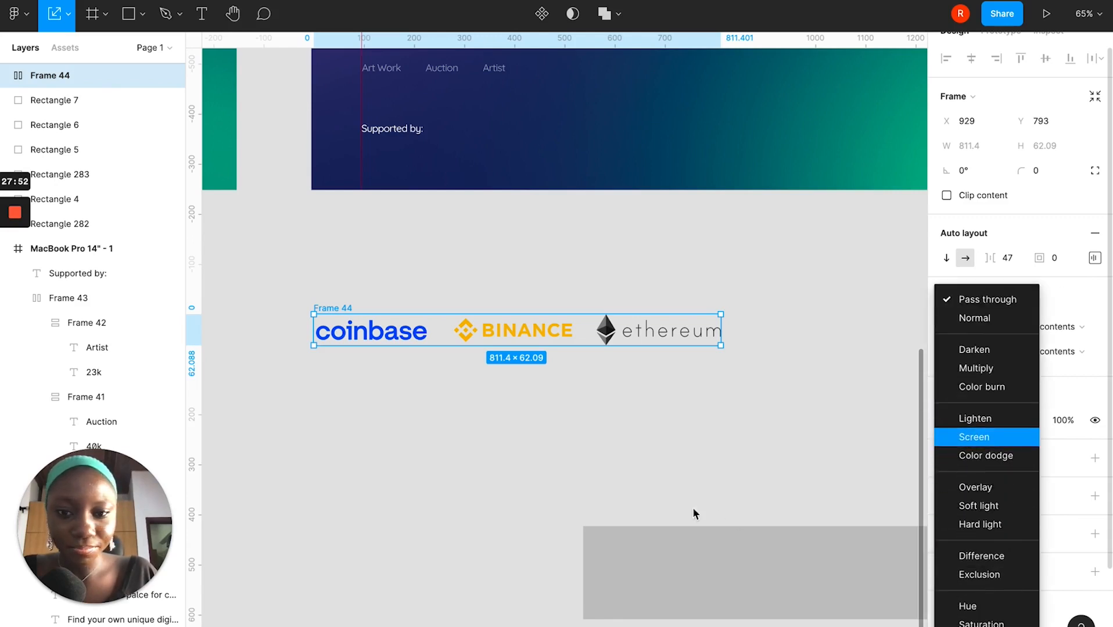
pyautogui.doubleClick(388, 338)
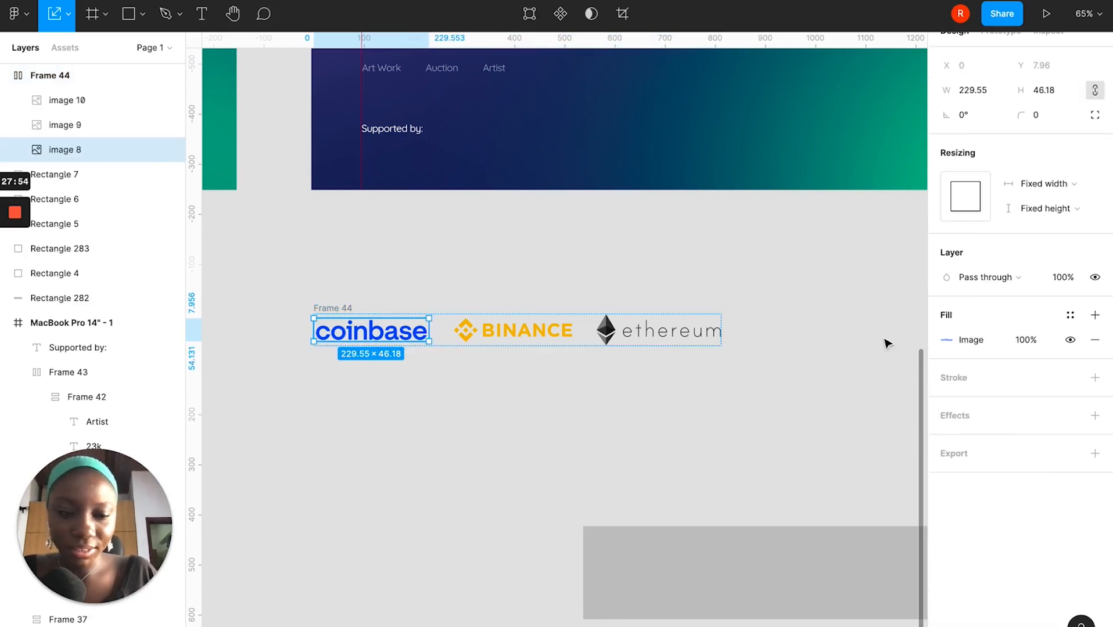
pyautogui.click(1018, 279)
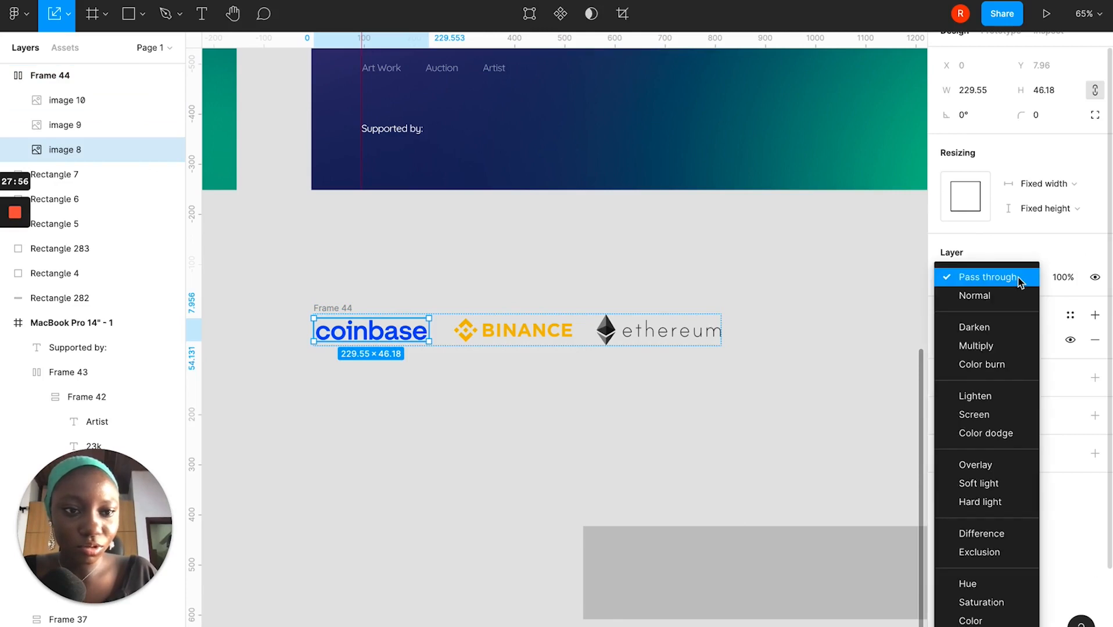
pyautogui.click(835, 321)
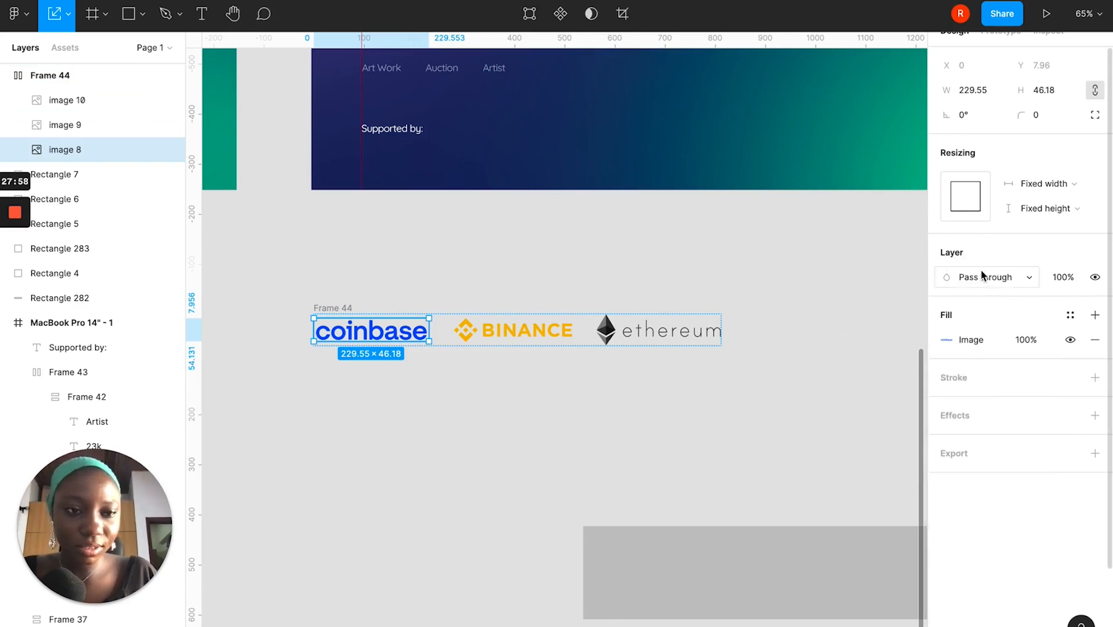
pyautogui.click(1018, 279)
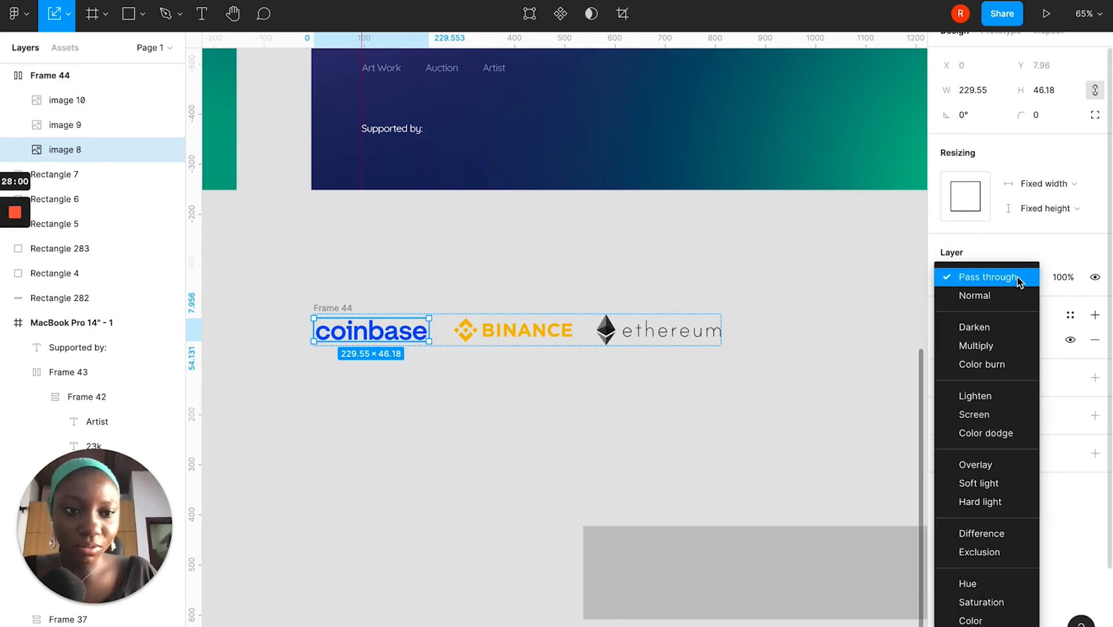
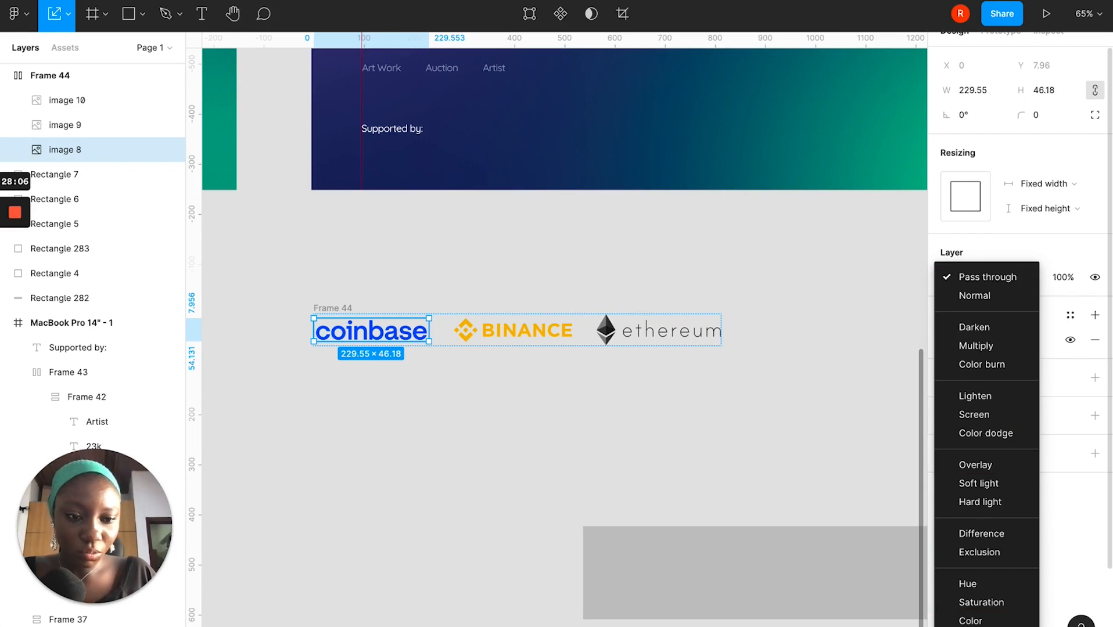
pyautogui.click(980, 626)
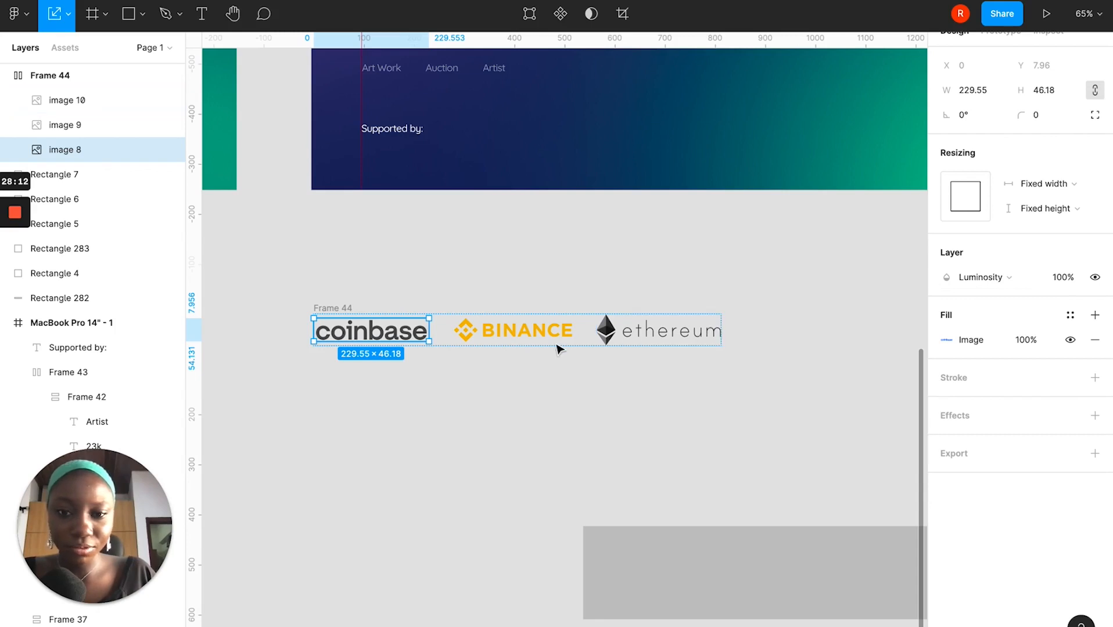
# Set the Binance logo's blend mode to Luminosity.
pyautogui.click(523, 331)
pyautogui.click(987, 277)
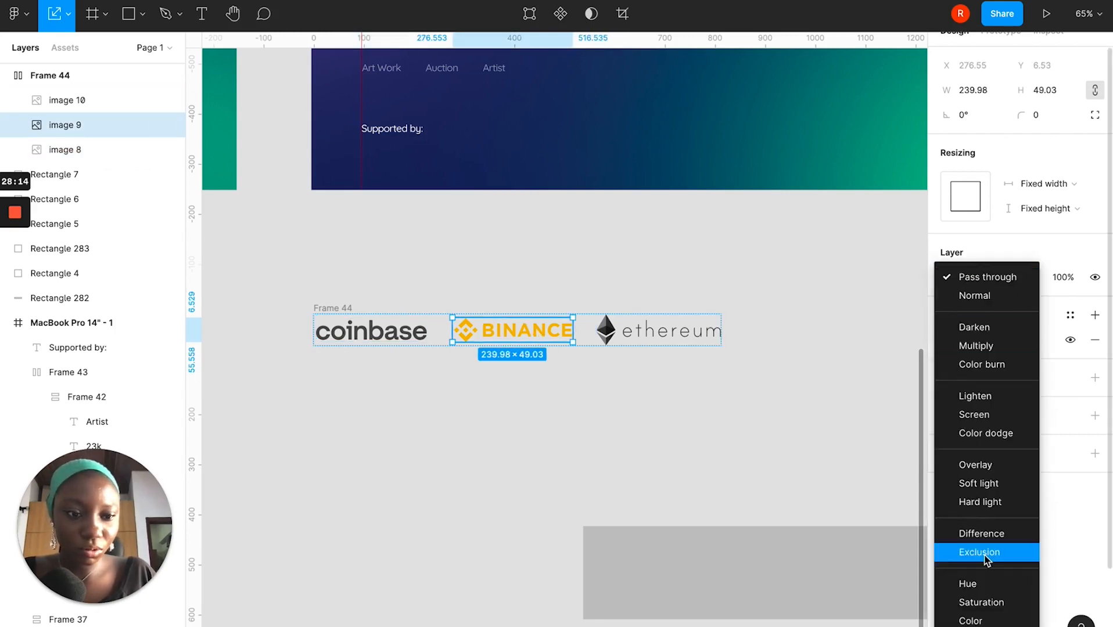
pyautogui.click(979, 626)
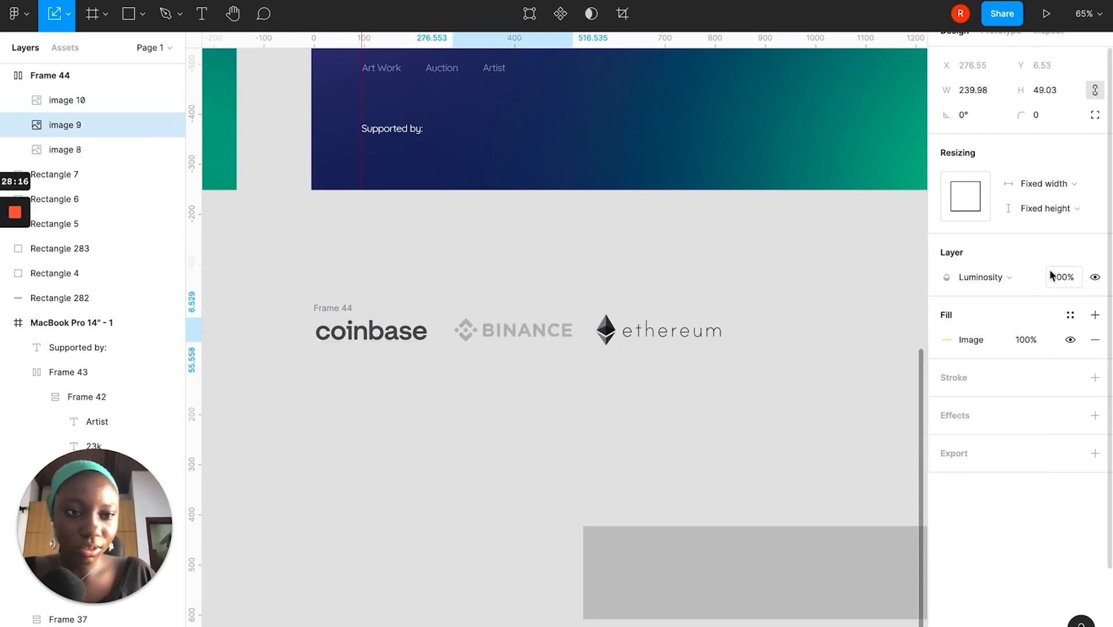
# Set the Ethereum logo's blend mode to Luminosity.
pyautogui.click(633, 330)
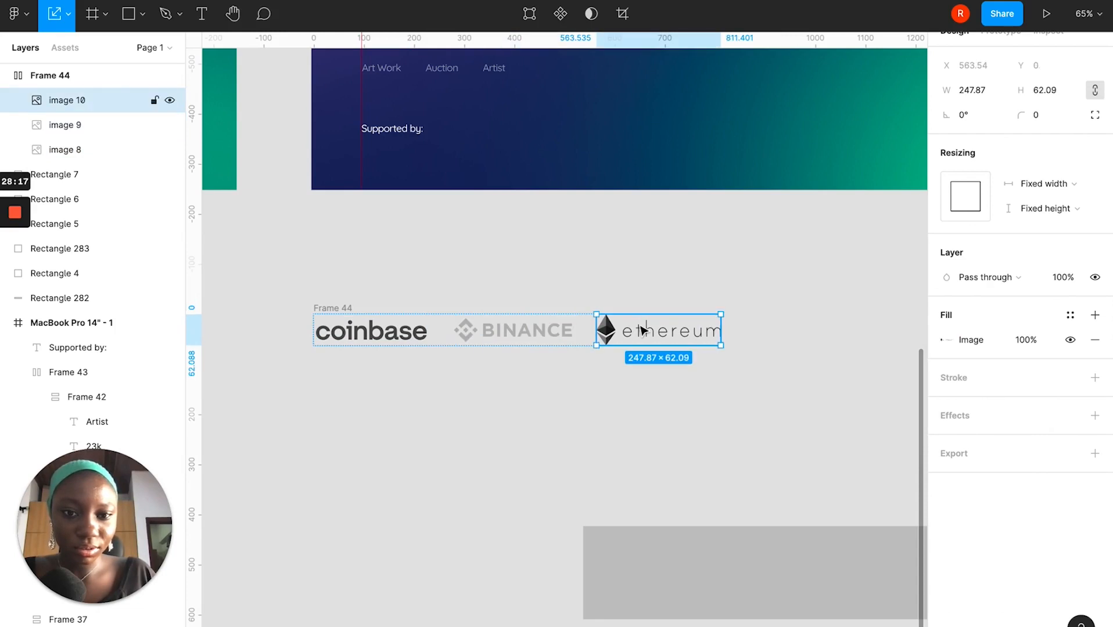
pyautogui.click(1016, 278)
pyautogui.click(980, 626)
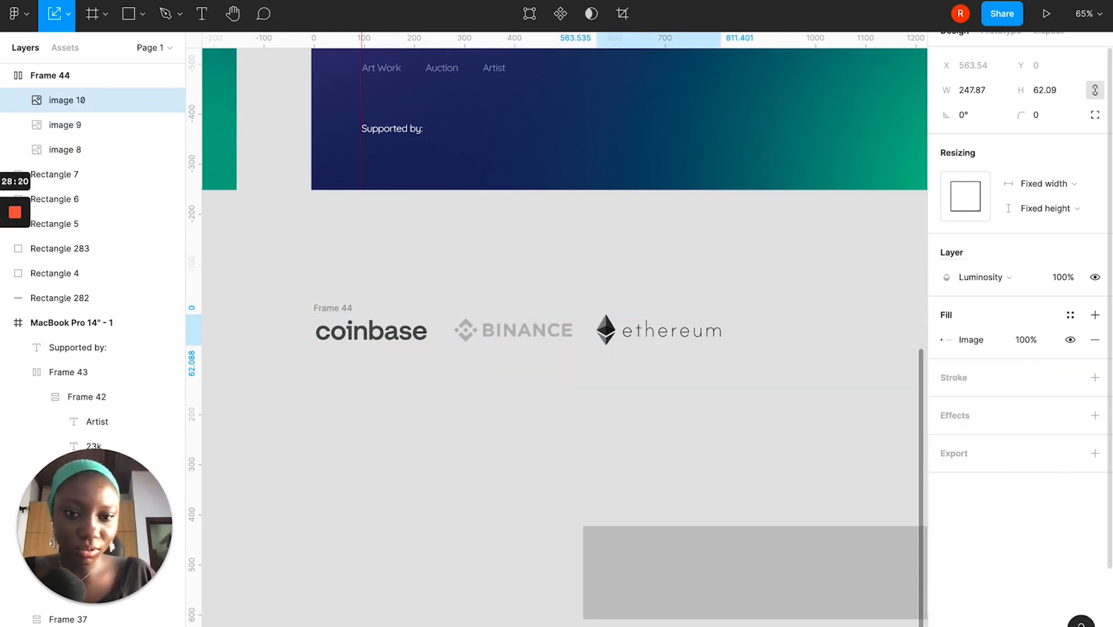
# Try layer opacities of 60%, 40% and 20% on the Coinbase logo.
pyautogui.click(388, 336)
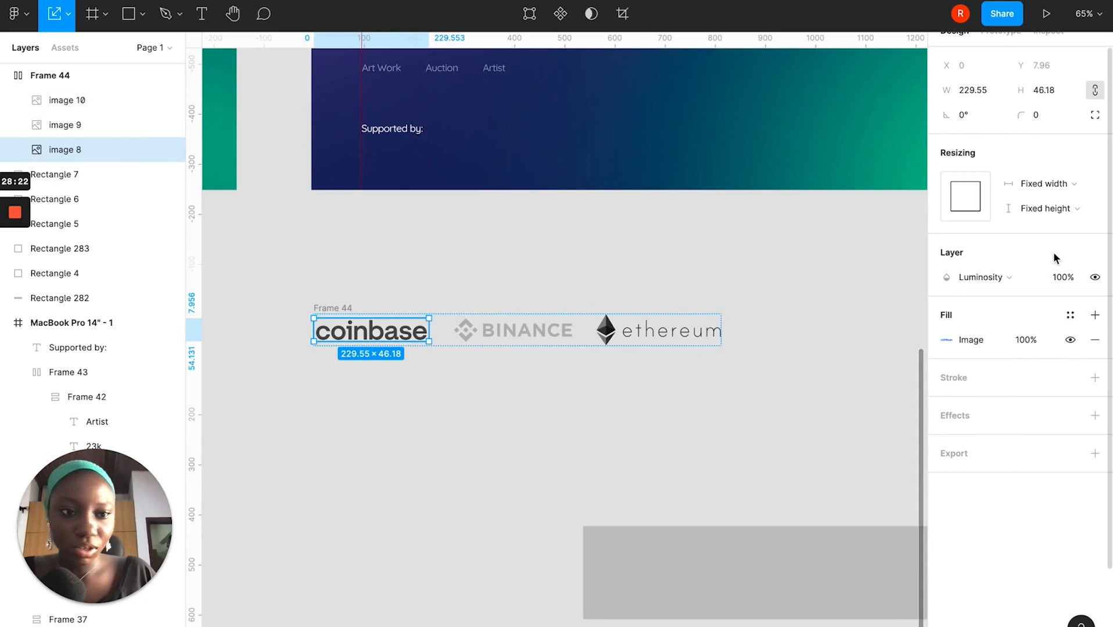
pyautogui.click(1061, 278)
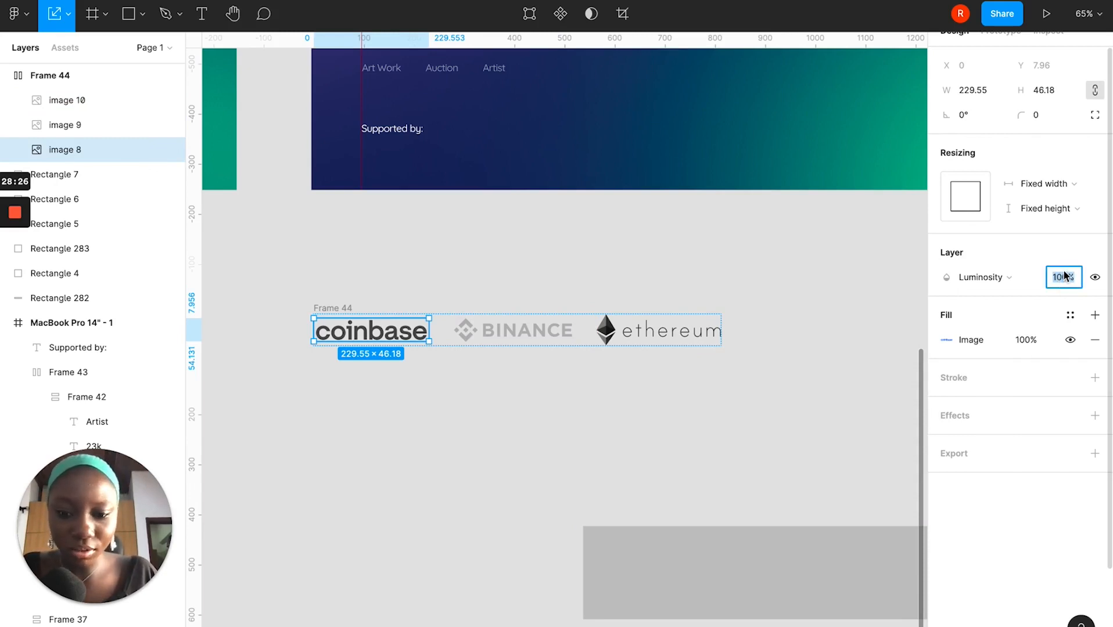
pyautogui.write('60')
pyautogui.press('Return')
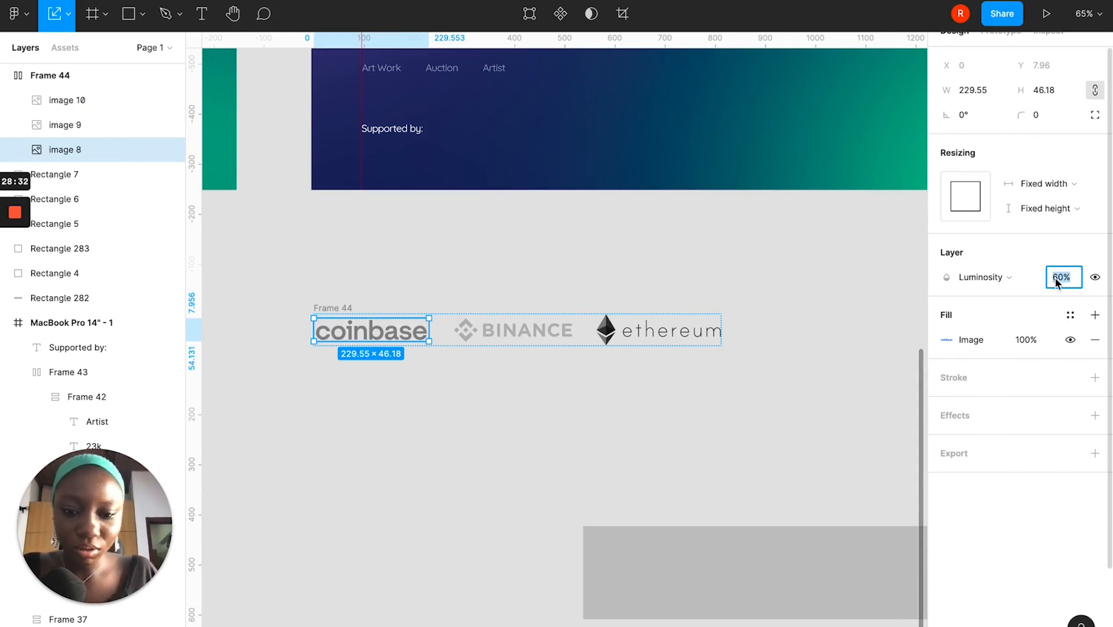
pyautogui.write('40')
pyautogui.press('Return')
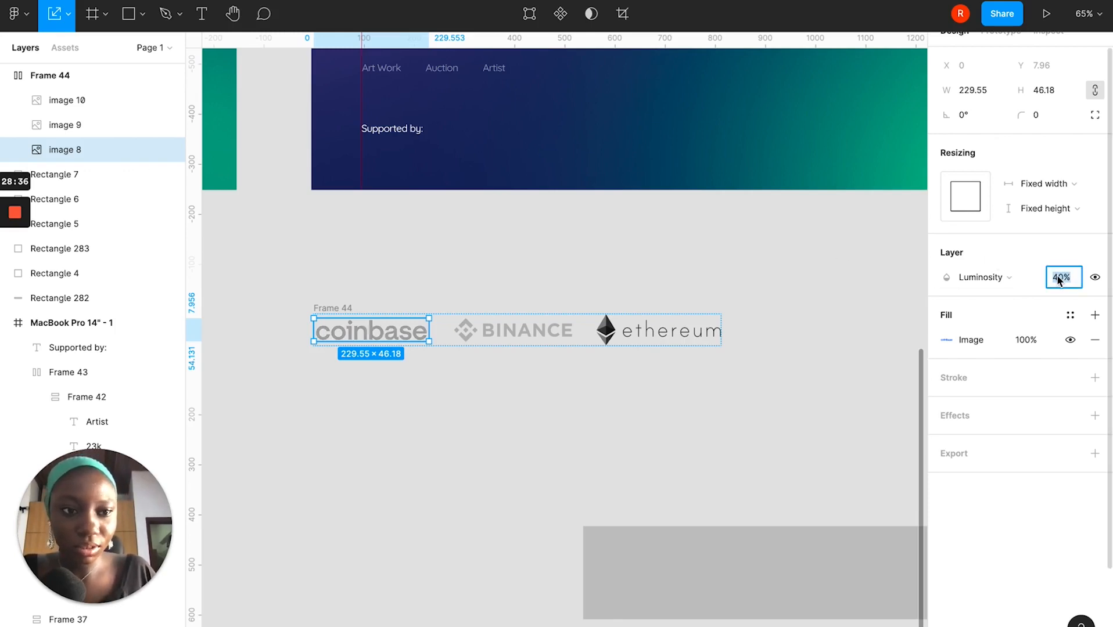
pyautogui.write('20')
pyautogui.press('Return')
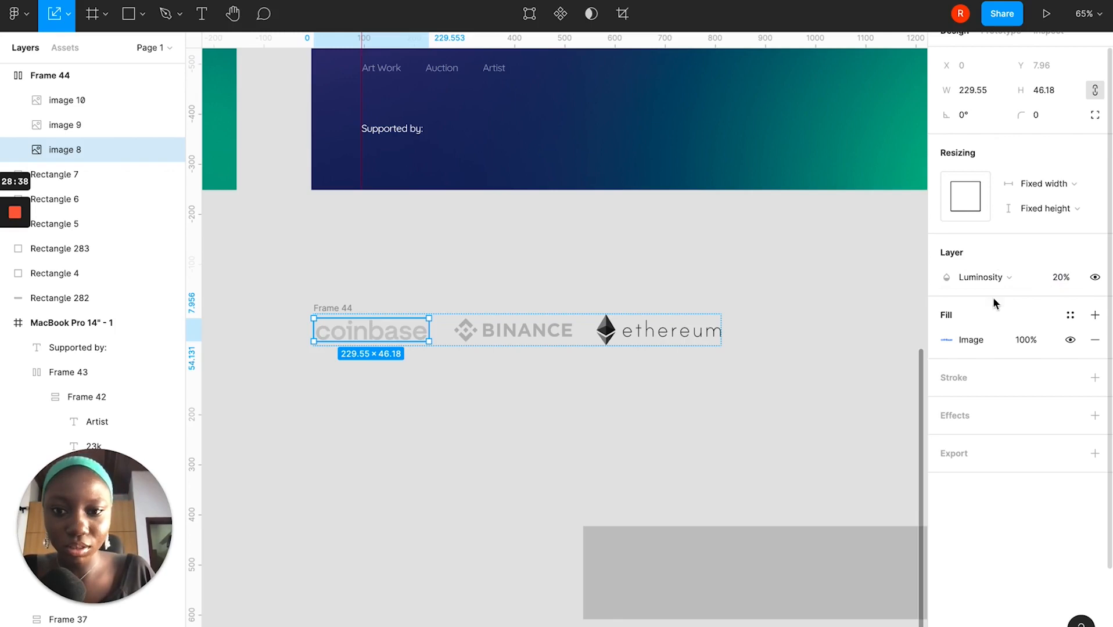
# Try layer opacities of 20% and 40% on the Ethereum logo.
pyautogui.click(677, 332)
pyautogui.click(1060, 281)
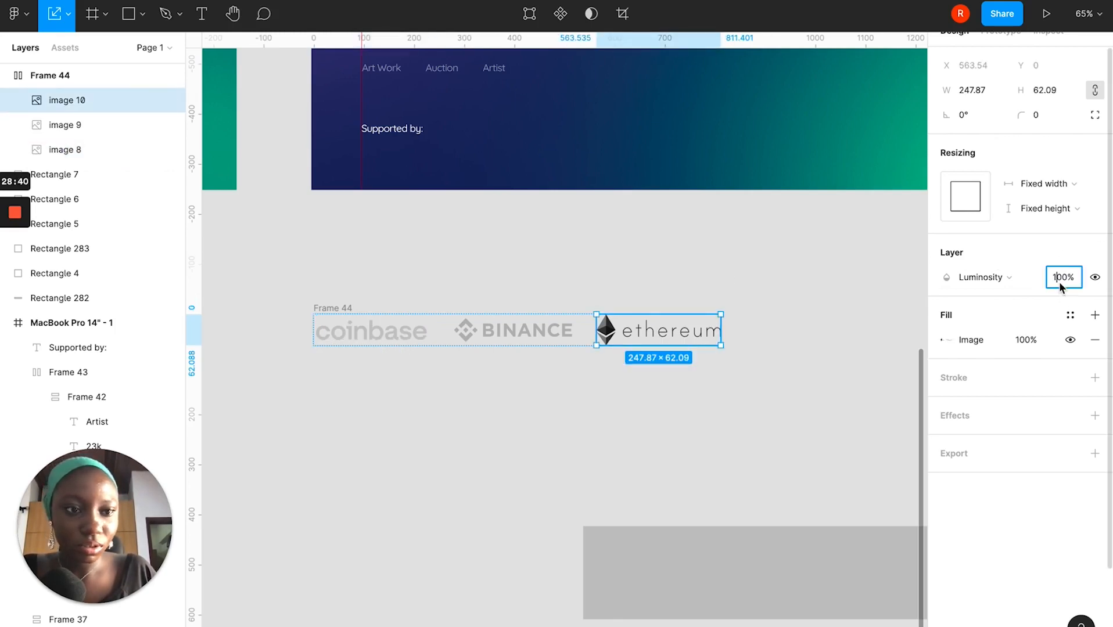
pyautogui.write('20')
pyautogui.press('Return')
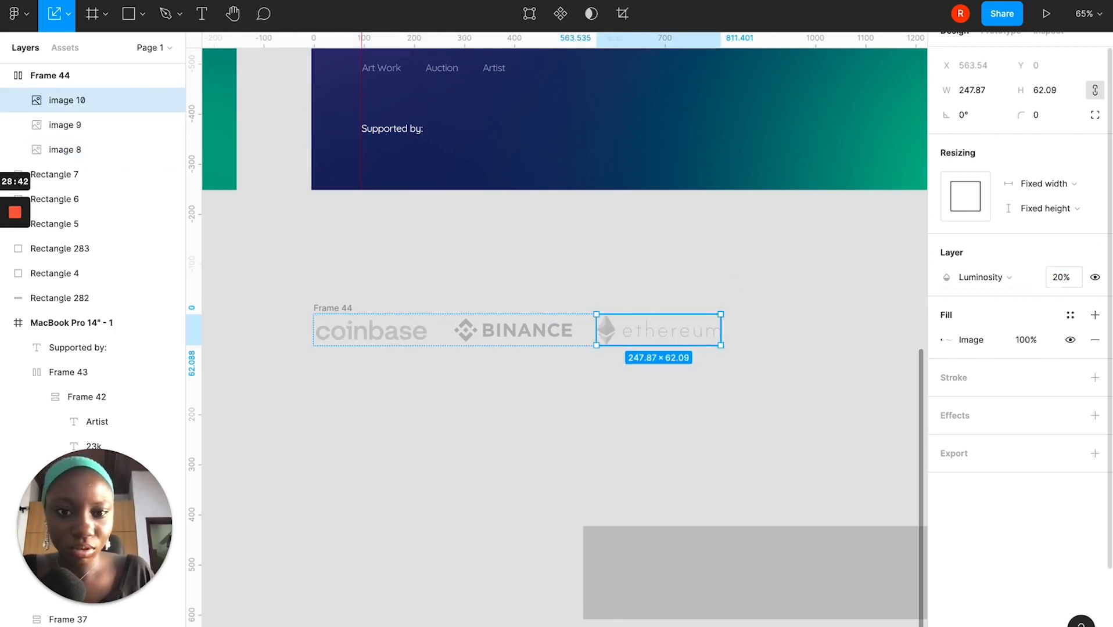
pyautogui.click(1058, 281)
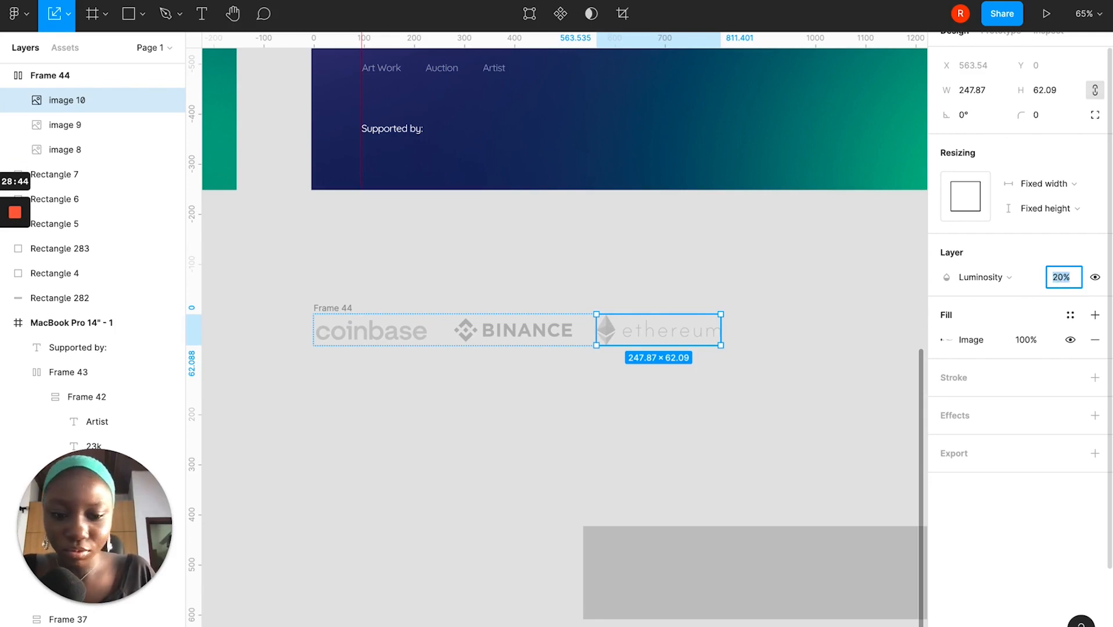
pyautogui.press('Return')
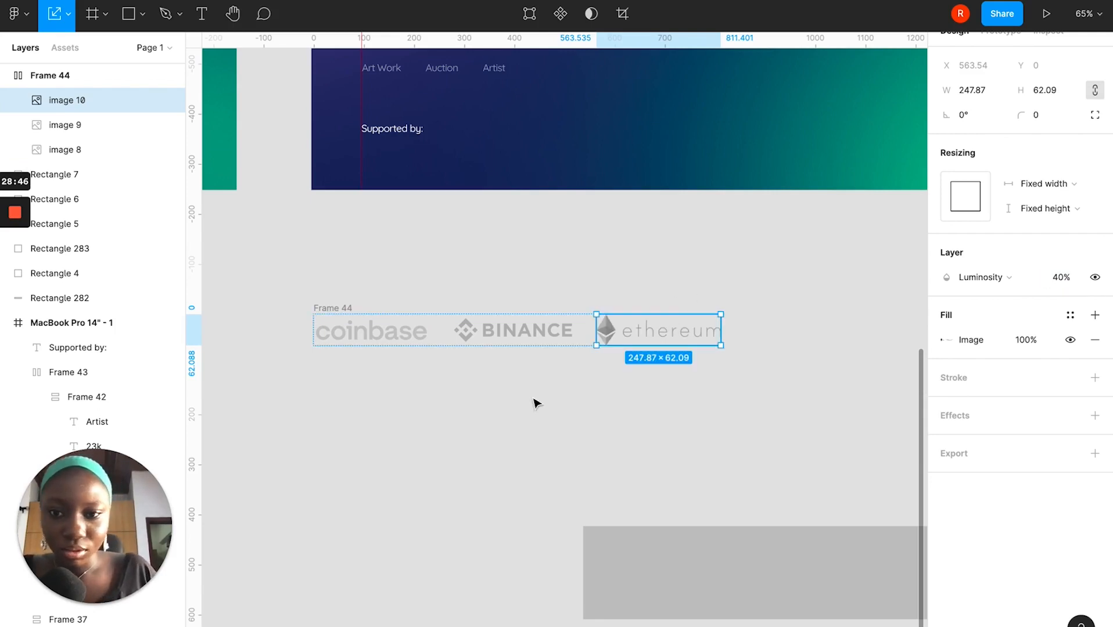
# Move the logo row into the MacBook Pro 14" frame, left-aligned beneath the "Supported by:" text at X 101, Y 898.
pyautogui.click(536, 403)
pyautogui.moveTo(330, 322); pyautogui.dragTo(412, 174)
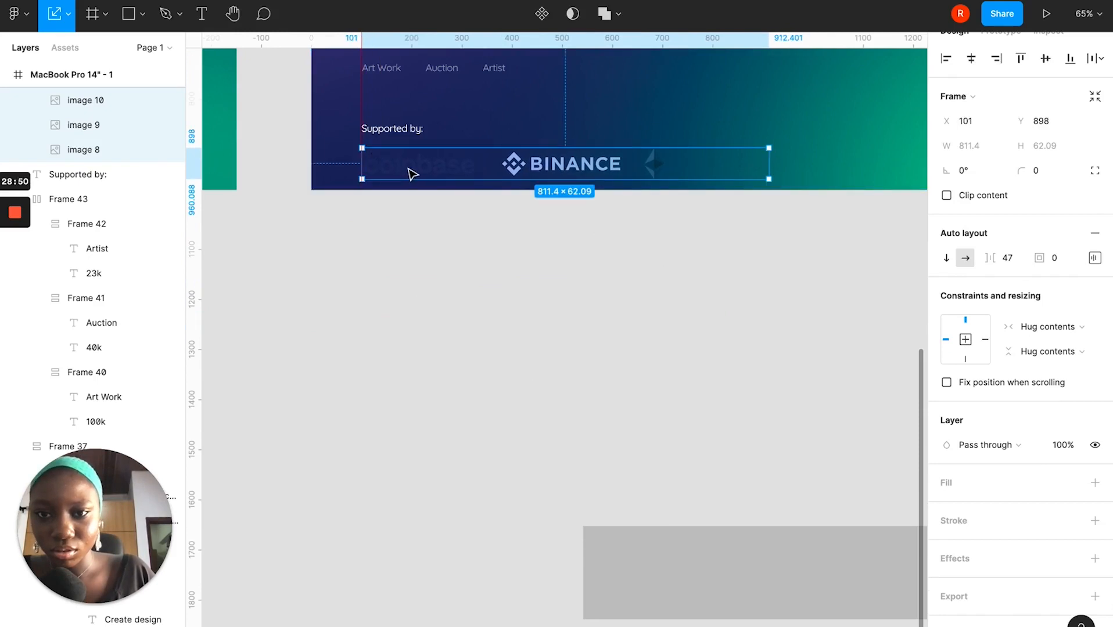
# Try a layer opacity of 50% on the Coinbase logo inside the hero section.
pyautogui.click(411, 172)
pyautogui.click(1062, 281)
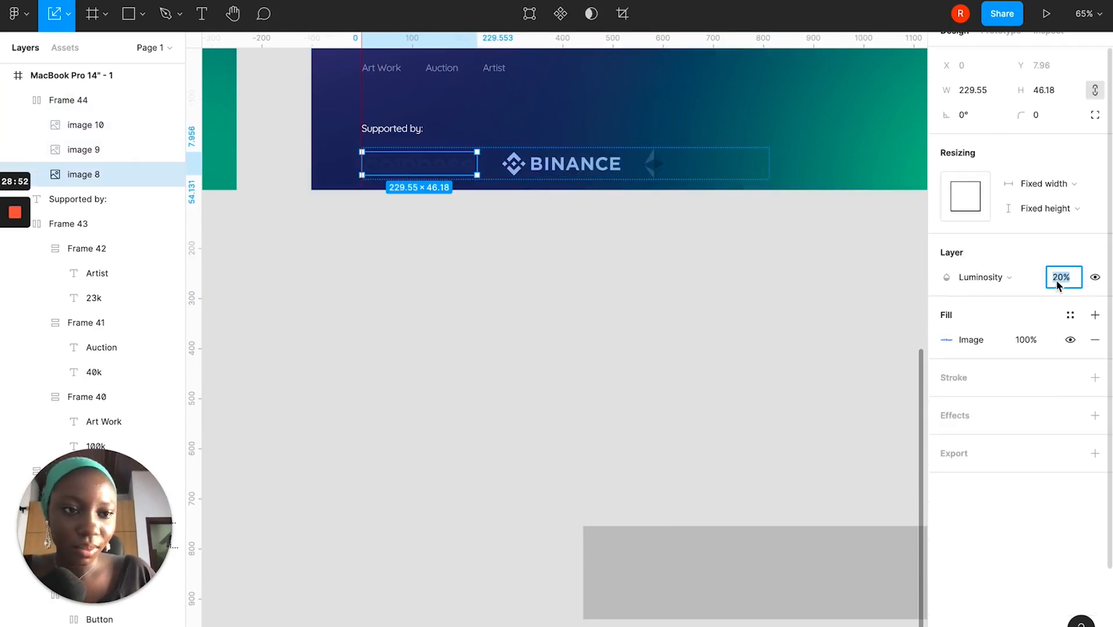
pyautogui.click(575, 152)
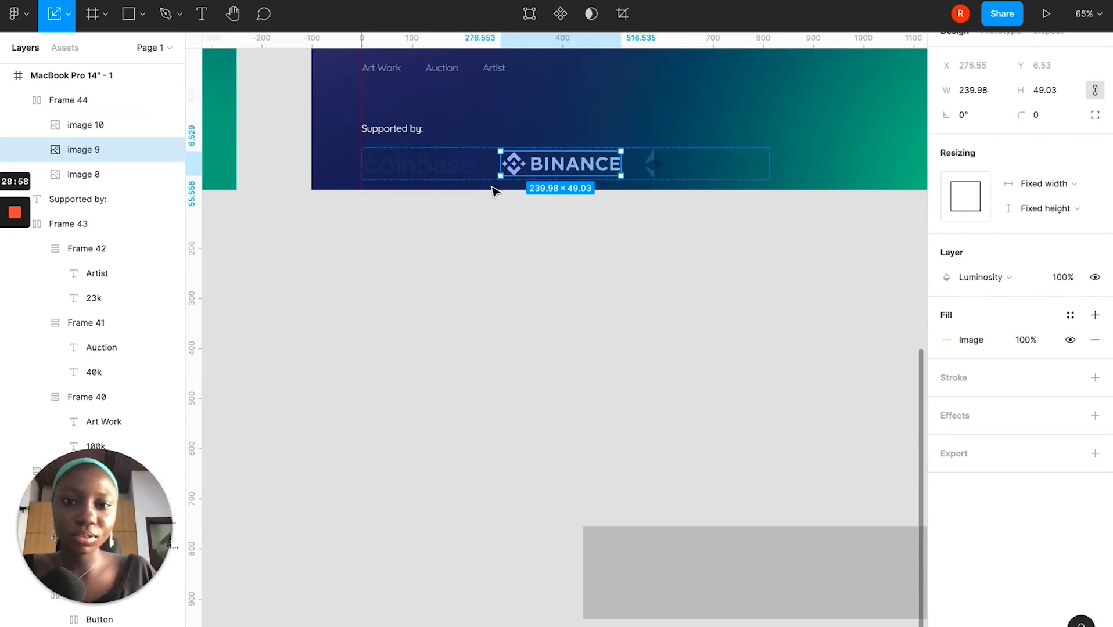
pyautogui.click(397, 159)
pyautogui.click(1060, 278)
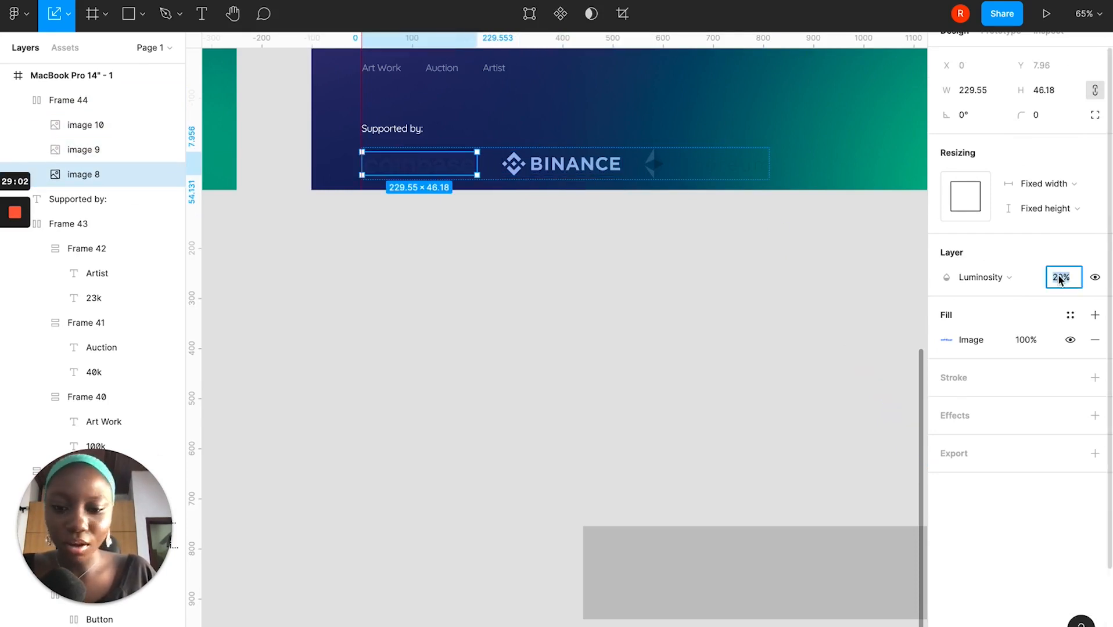
pyautogui.write('50')
pyautogui.press('Return')
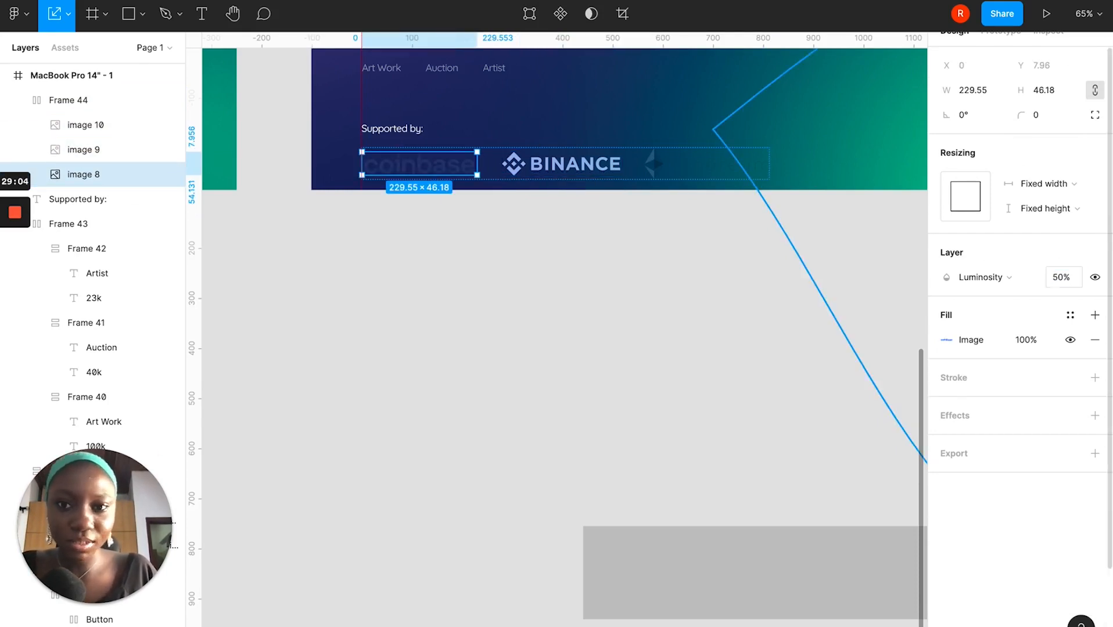
# Raise the Coinbase logo's layer opacity to 80%.
pyautogui.click(1059, 280)
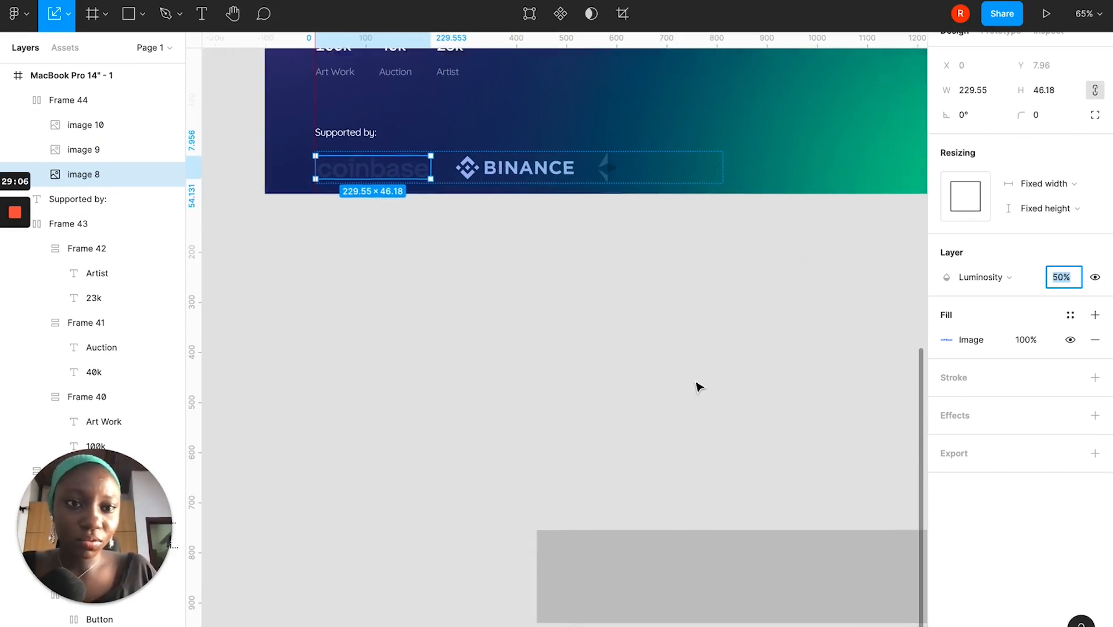
pyautogui.keyDown('ctrl'); pyautogui.scroll(-4, 698, 388); pyautogui.keyUp('ctrl')
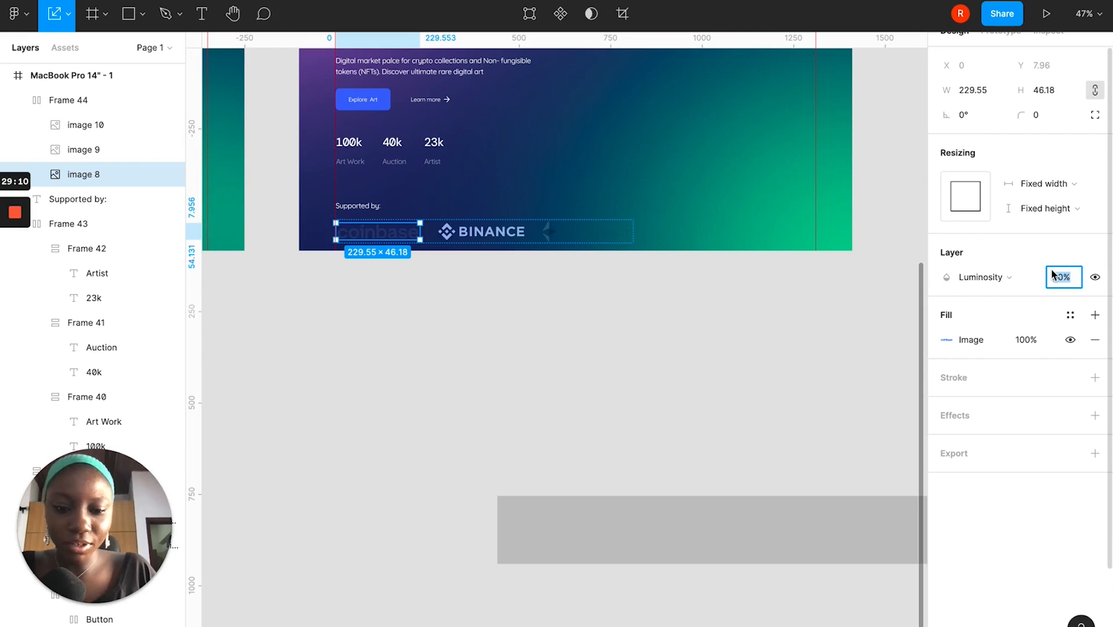
pyautogui.write('80')
pyautogui.press('Return')
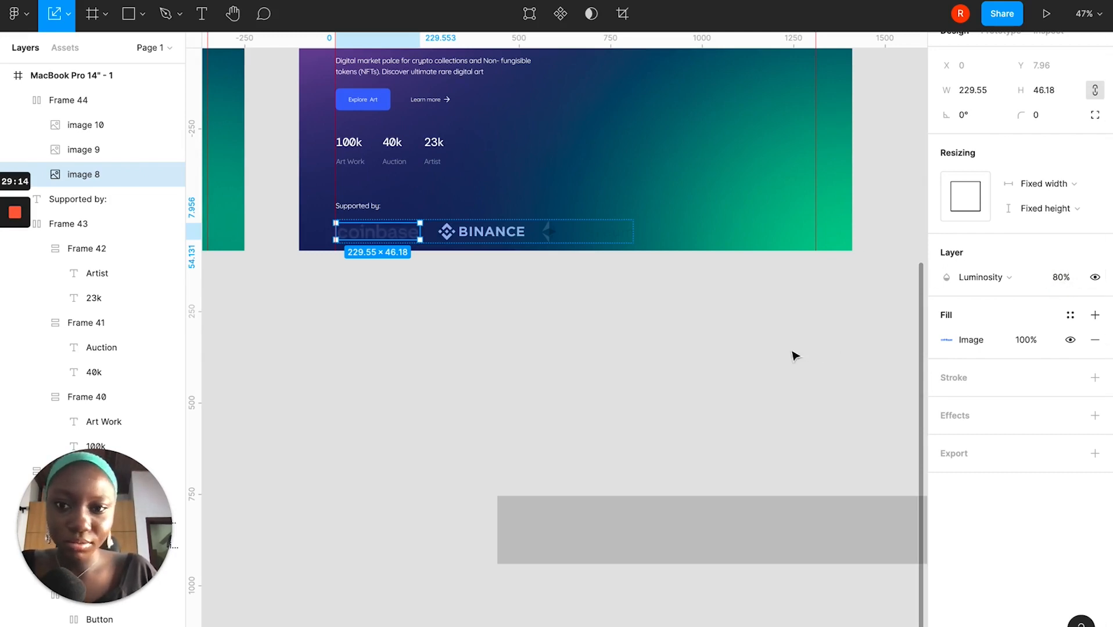
pyautogui.click(673, 332)
# Lower the Binance logo's layer opacity, trying 70% and 50% before settling on 40%.
pyautogui.click(383, 235)
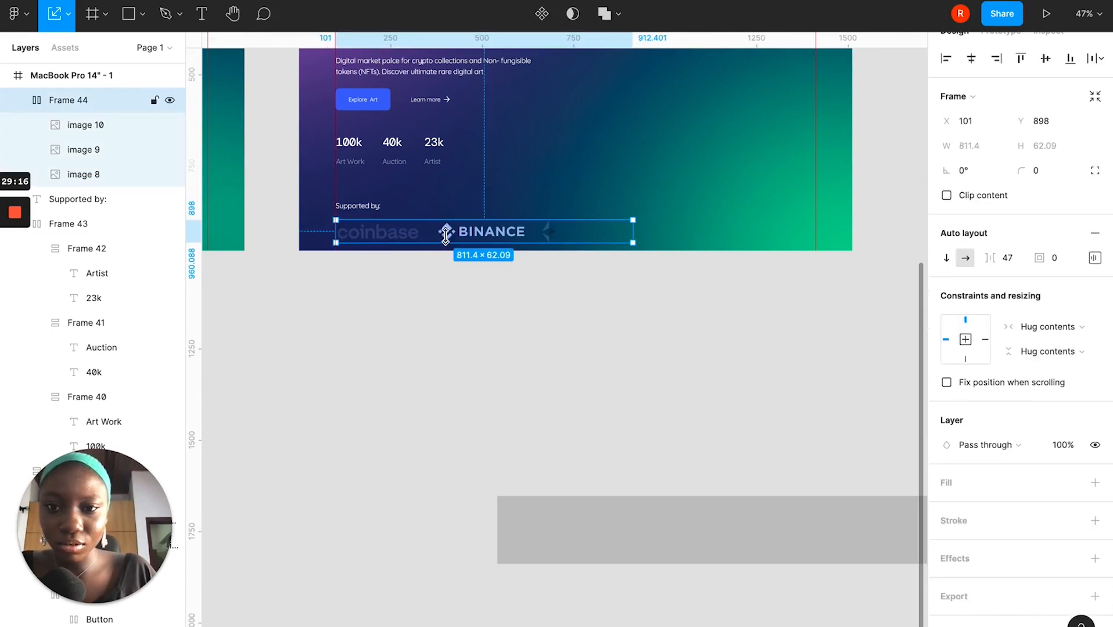
pyautogui.doubleClick(459, 233)
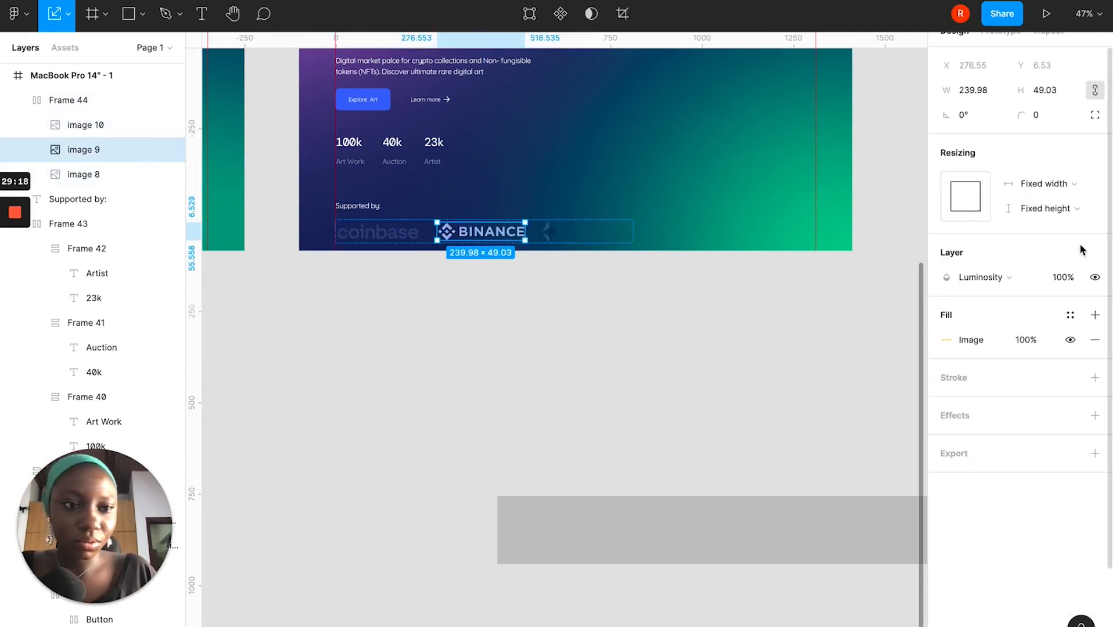
pyautogui.click(1063, 278)
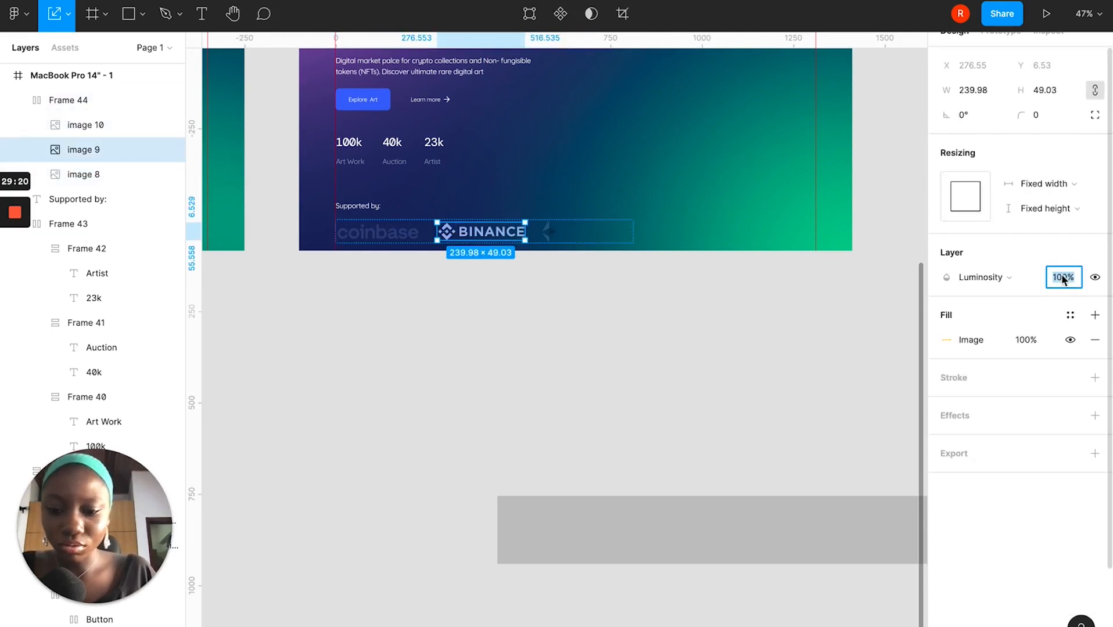
pyautogui.write('70')
pyautogui.press('Return')
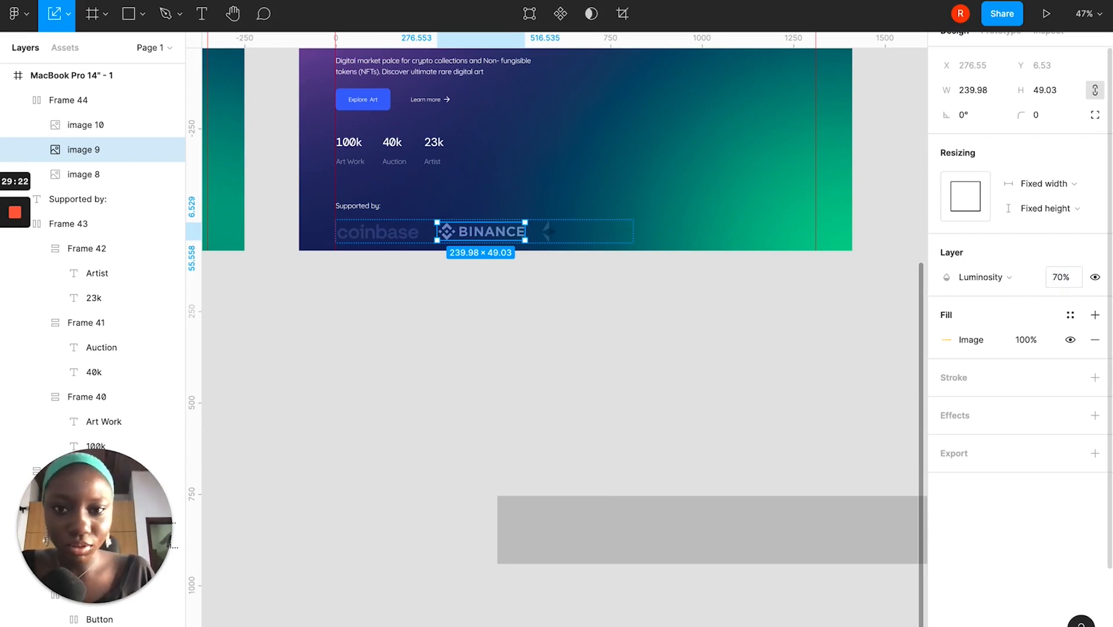
pyautogui.click(1066, 279)
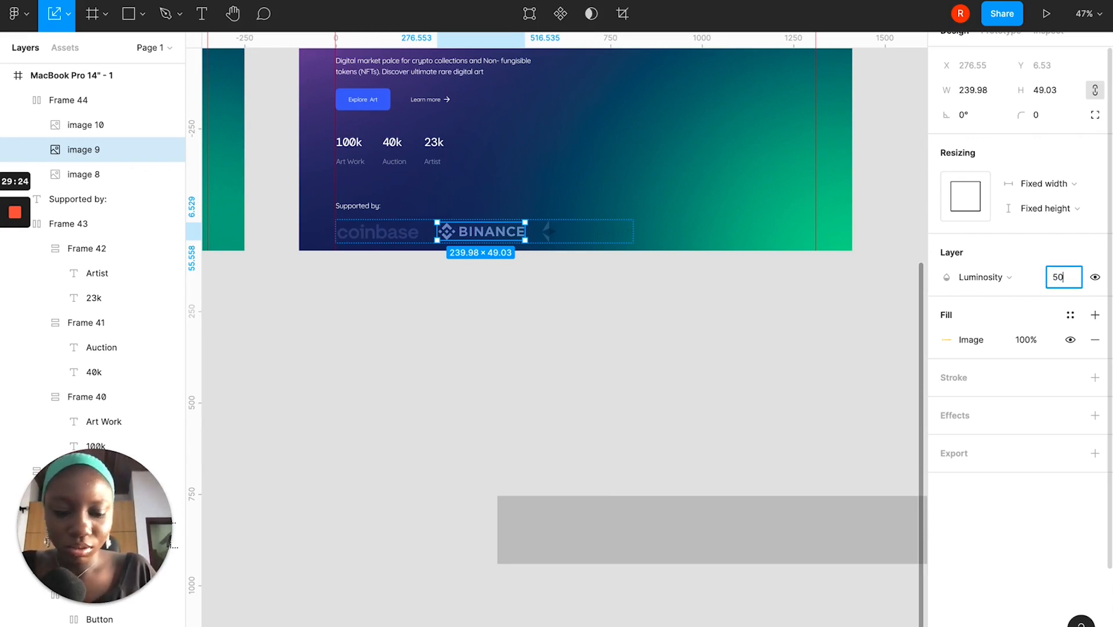
pyautogui.press('Return')
pyautogui.click(1066, 278)
pyautogui.write('40')
pyautogui.press('Return')
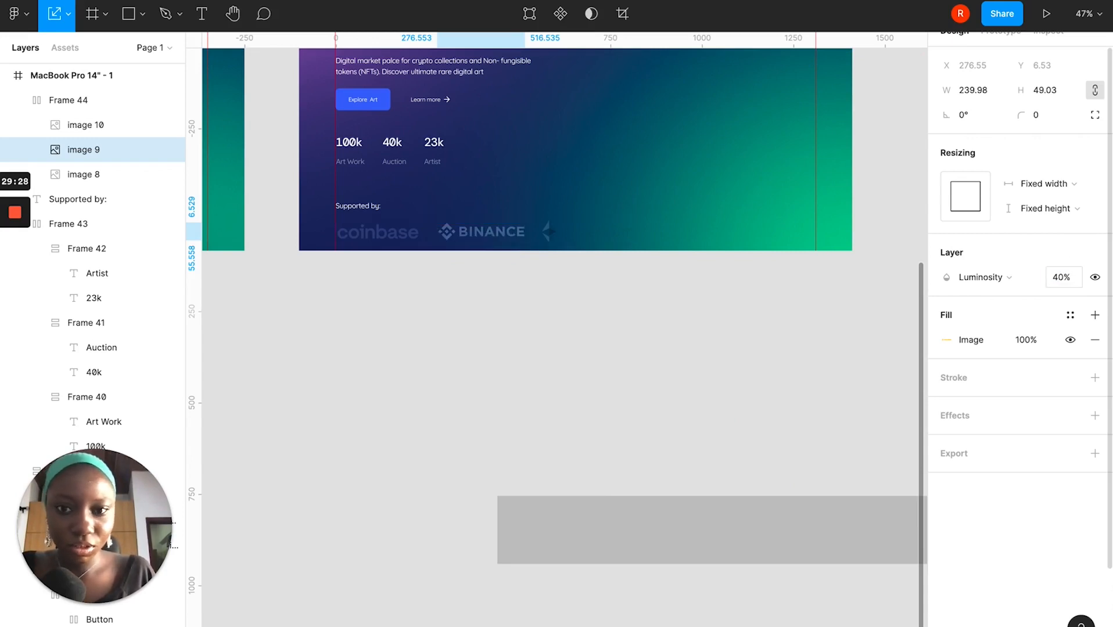
# Try a layer opacity of 70% on the Ethereum logo in the hero section.
pyautogui.click(583, 222)
pyautogui.click(1061, 279)
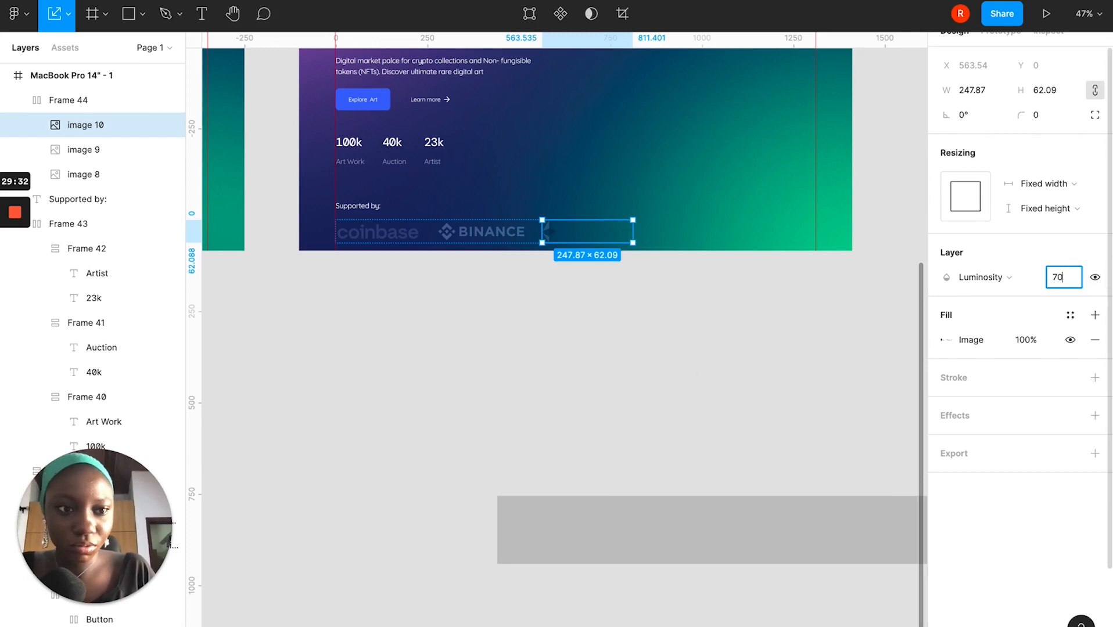
pyautogui.press('Return')
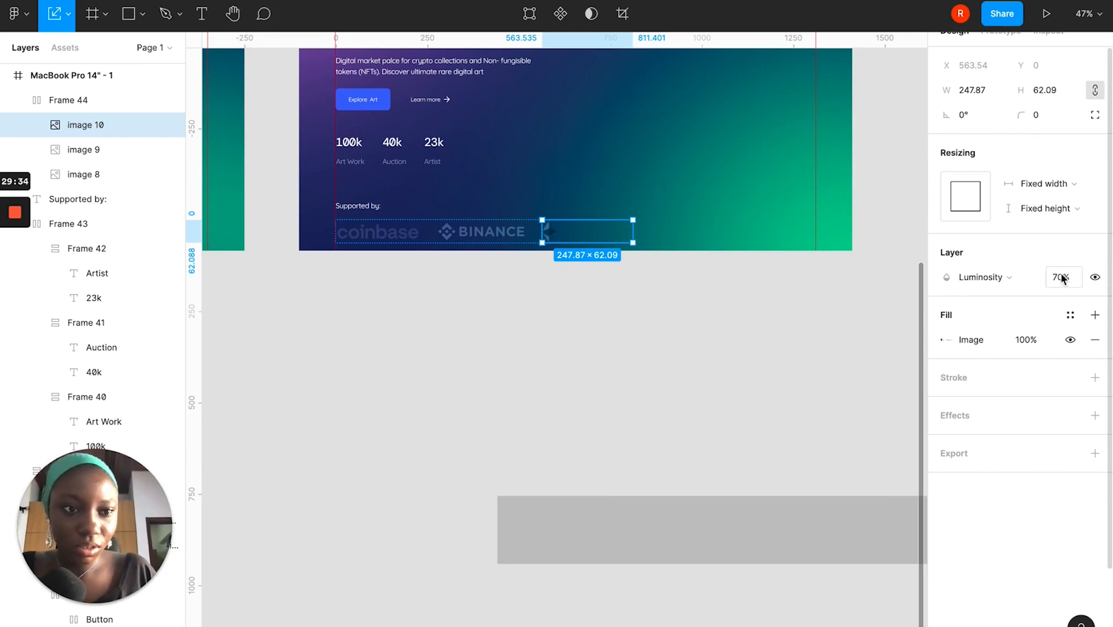
# Try the Pass through blend mode on the Ethereum logo and switch it back to Luminosity.
pyautogui.click(1009, 283)
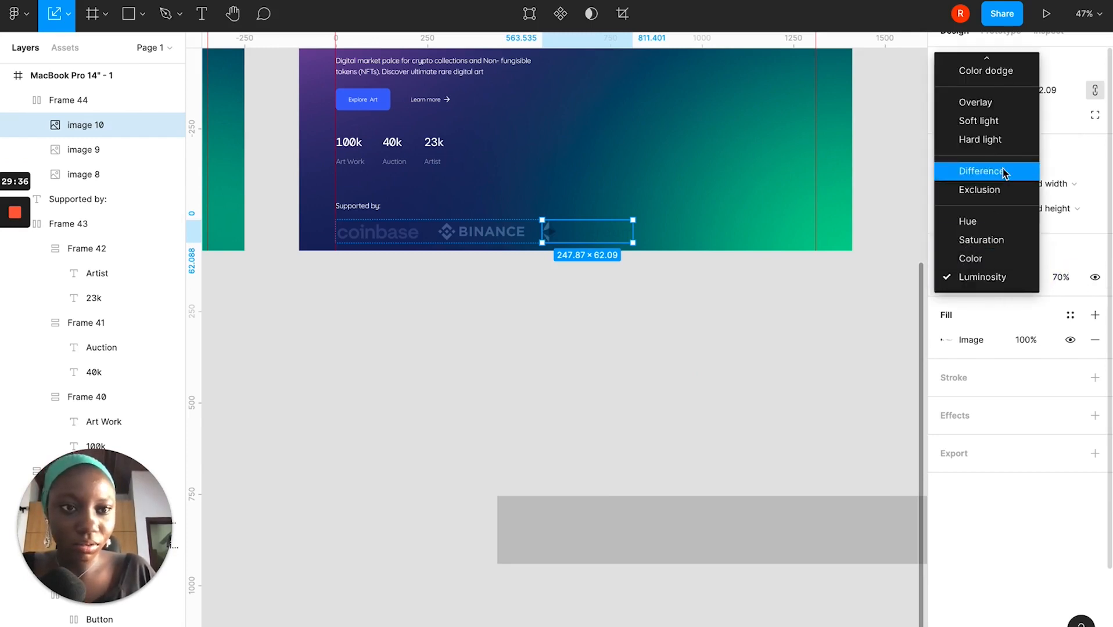
pyautogui.scroll(3, 999, 172)
pyautogui.click(974, 69)
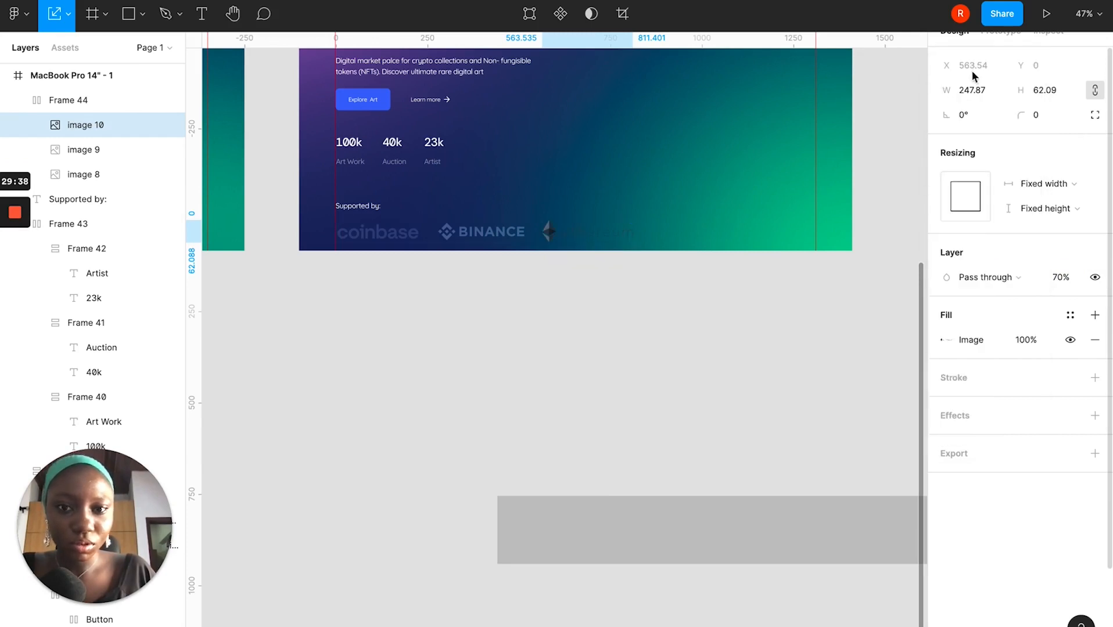
pyautogui.click(1000, 278)
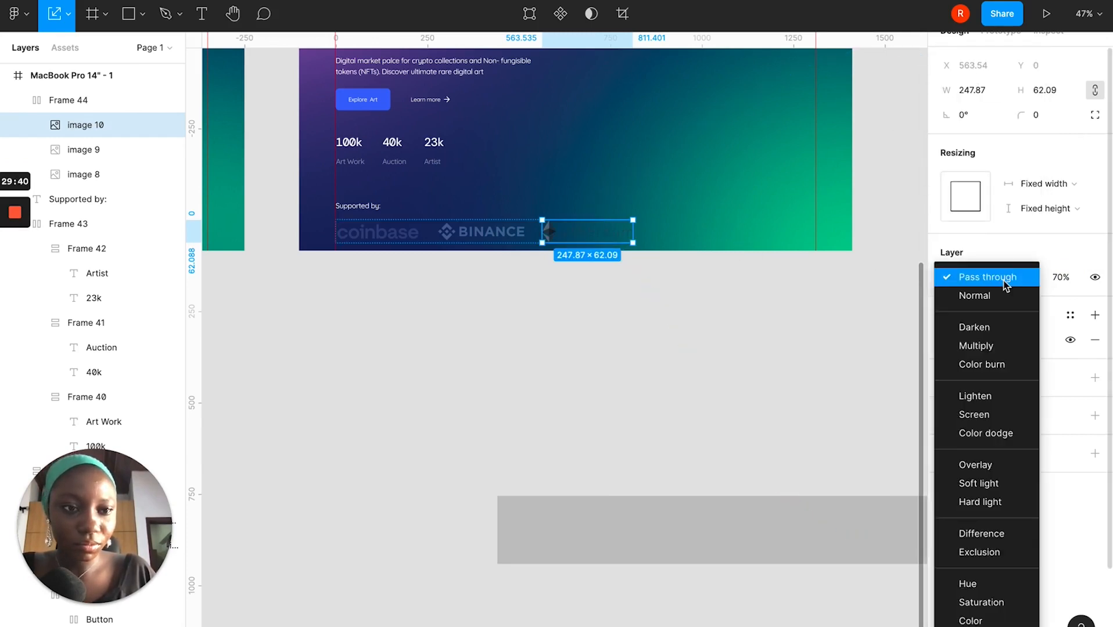
pyautogui.click(982, 622)
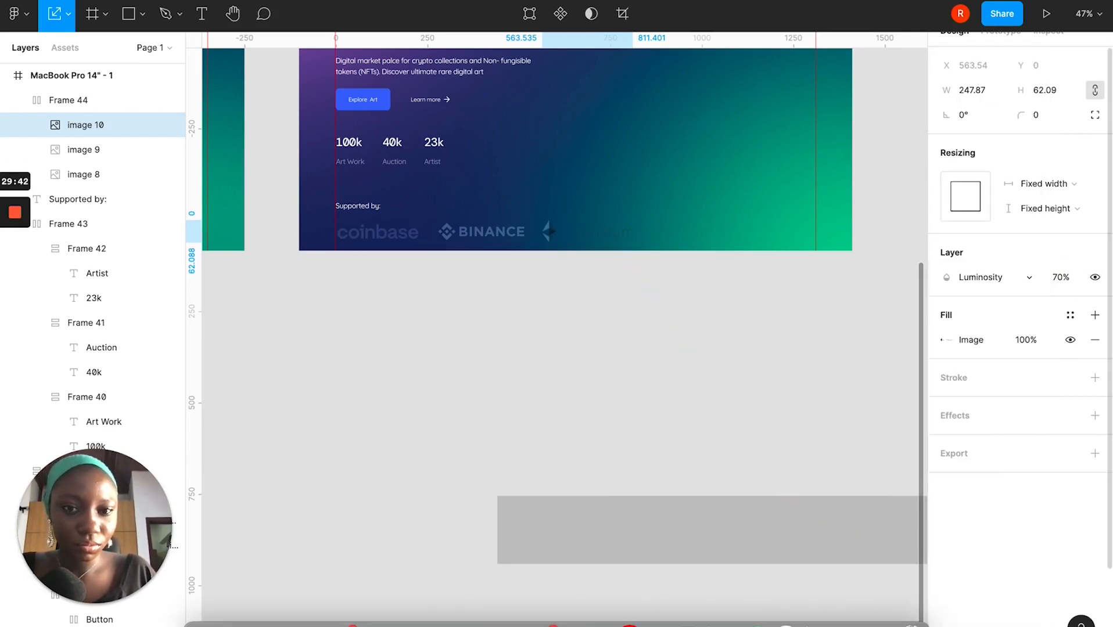
# Set the Ethereum logo's layer opacity to 100% and clear the selection.
pyautogui.click(1063, 280)
pyautogui.write('100')
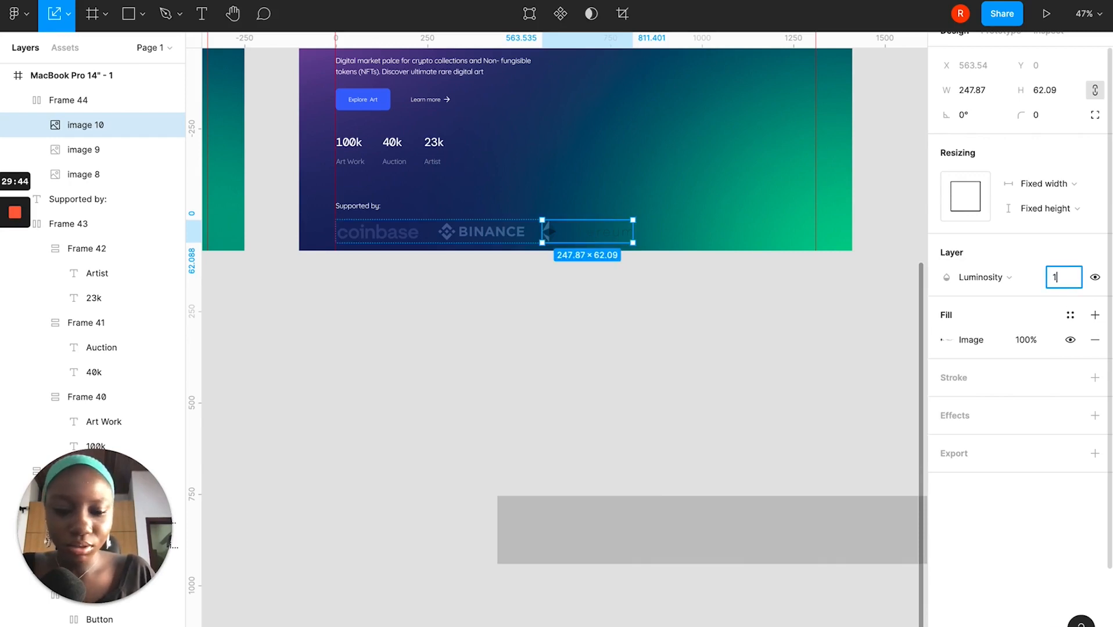
pyautogui.press('Return')
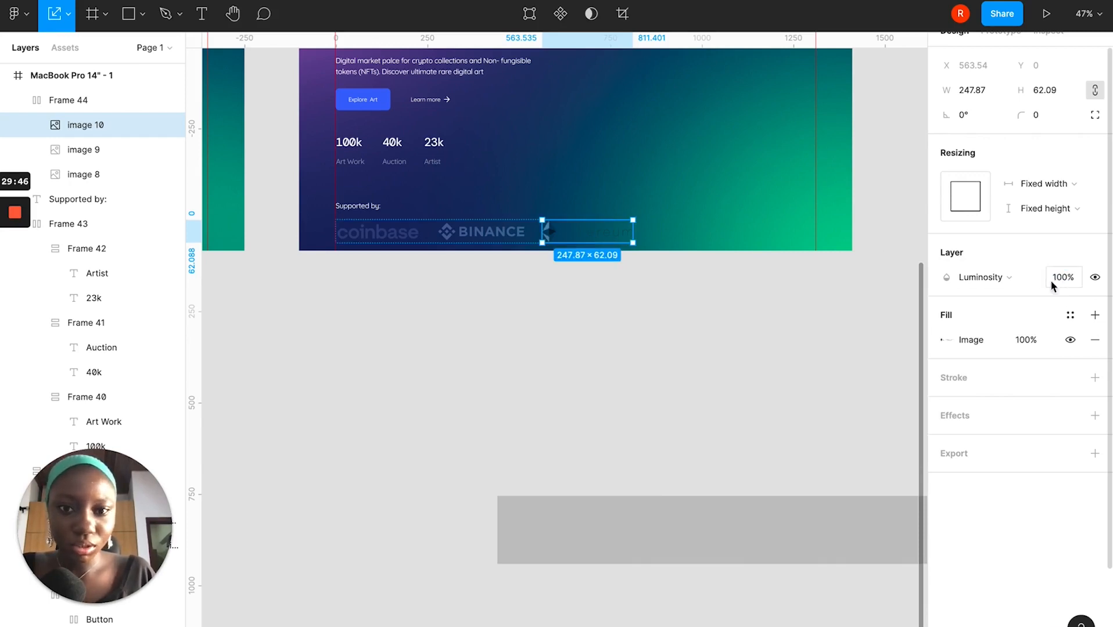
pyautogui.click(644, 300)
# Inspect the layer and fill settings of the Ethereum logo in the finished NFT market place- web frame.
pyautogui.scroll(-5, 643, 301)
pyautogui.hscroll(-4, 643, 300)
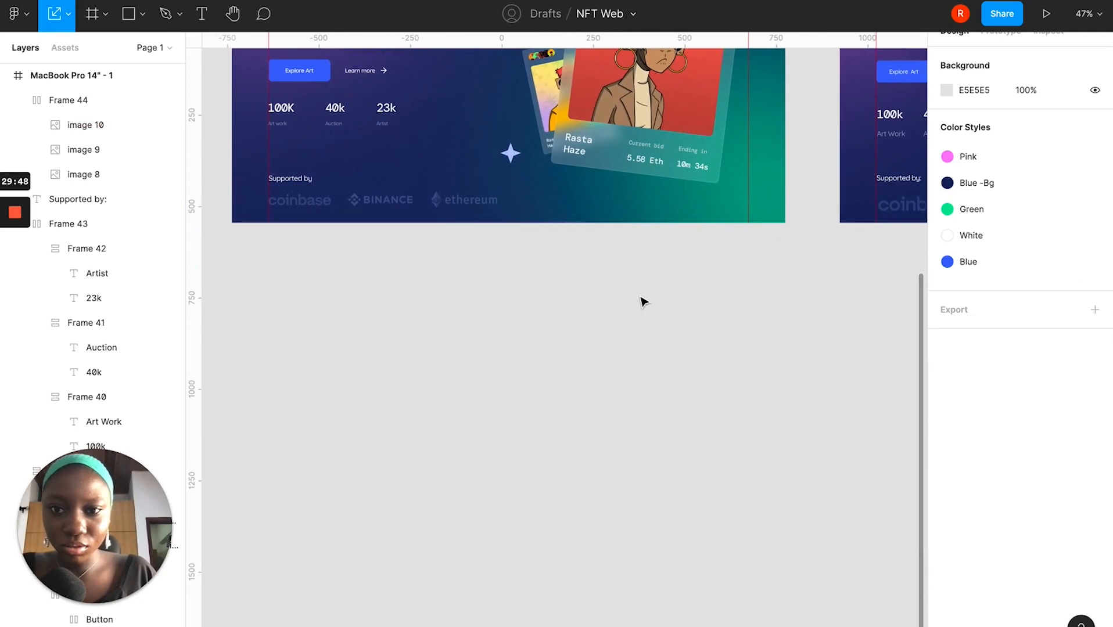
pyautogui.click(463, 205)
pyautogui.doubleClick(475, 202)
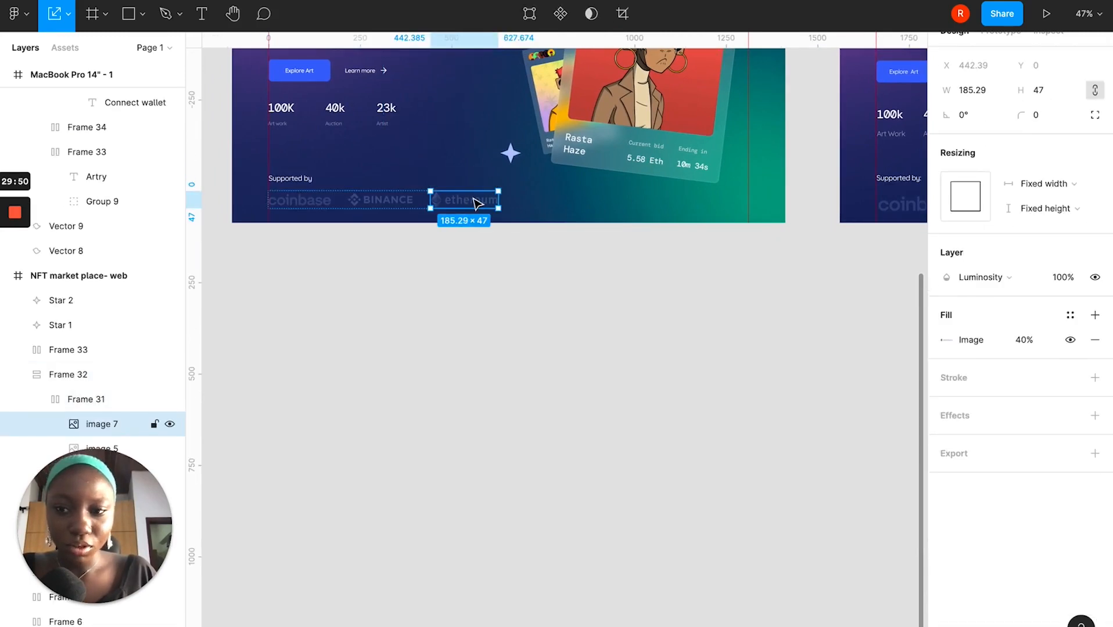
# Replace the Ethereum logo in the MacBook Pro frame's supporter row with the muted copy from the reference design.
pyautogui.moveTo(480, 203); pyautogui.dragTo(864, 330)
pyautogui.hscroll(5, 864, 331)
pyautogui.click(871, 169)
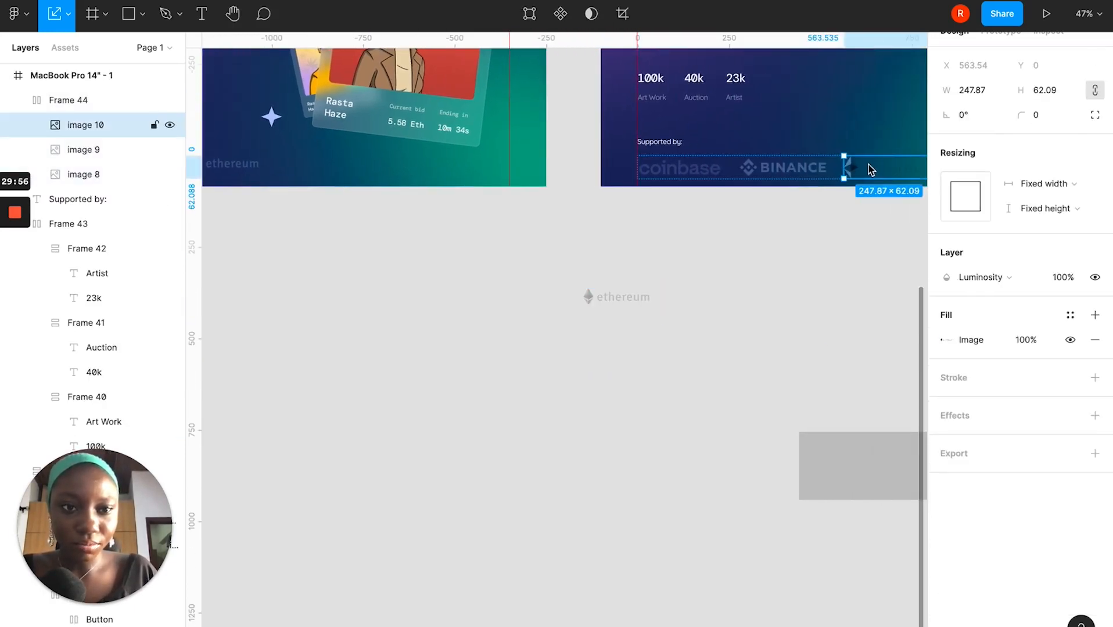
pyautogui.press('Delete')
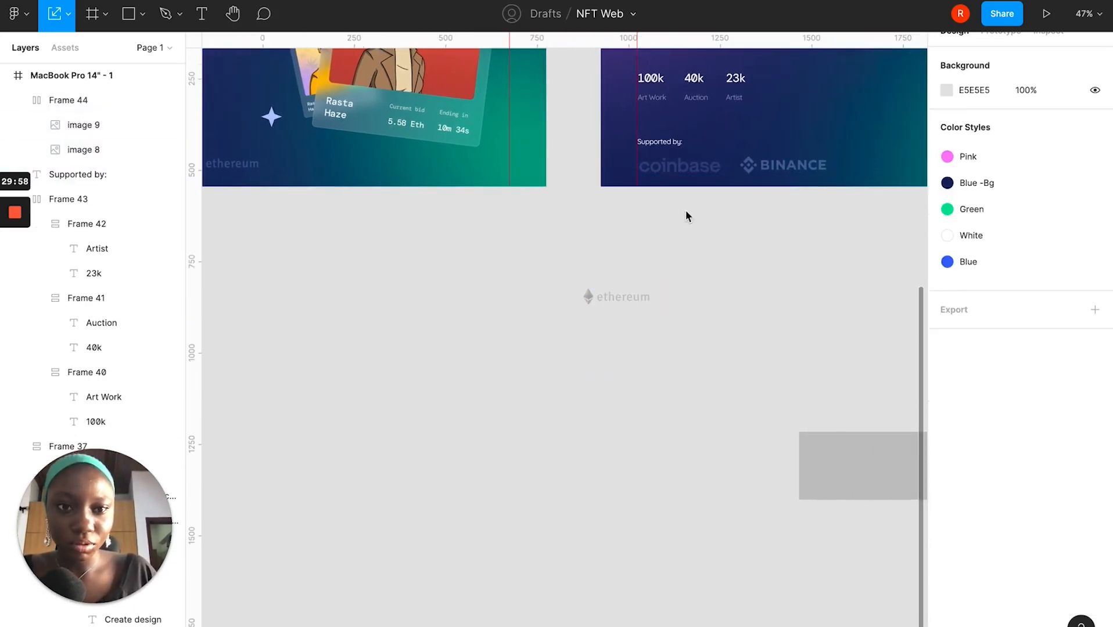
pyautogui.click(777, 176)
pyautogui.moveTo(615, 307); pyautogui.dragTo(801, 172)
pyautogui.click(795, 238)
# Tighten the spacing of the supporter logo row and scale the row down to about 568 px wide.
pyautogui.scroll(2, 795, 239)
pyautogui.hscroll(2, 795, 238)
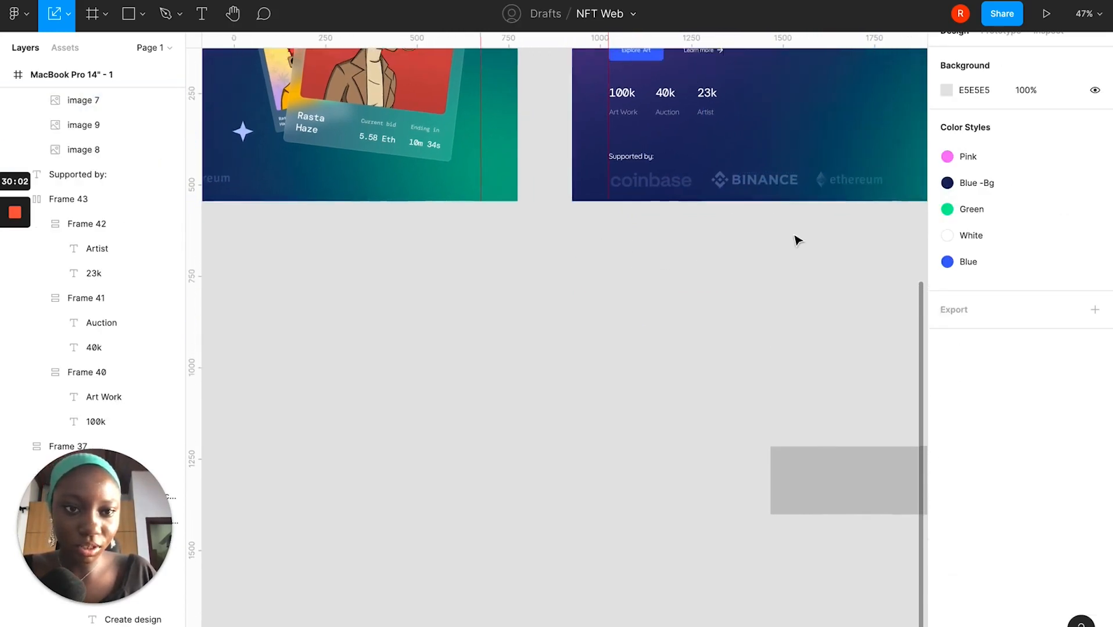
pyautogui.click(799, 217)
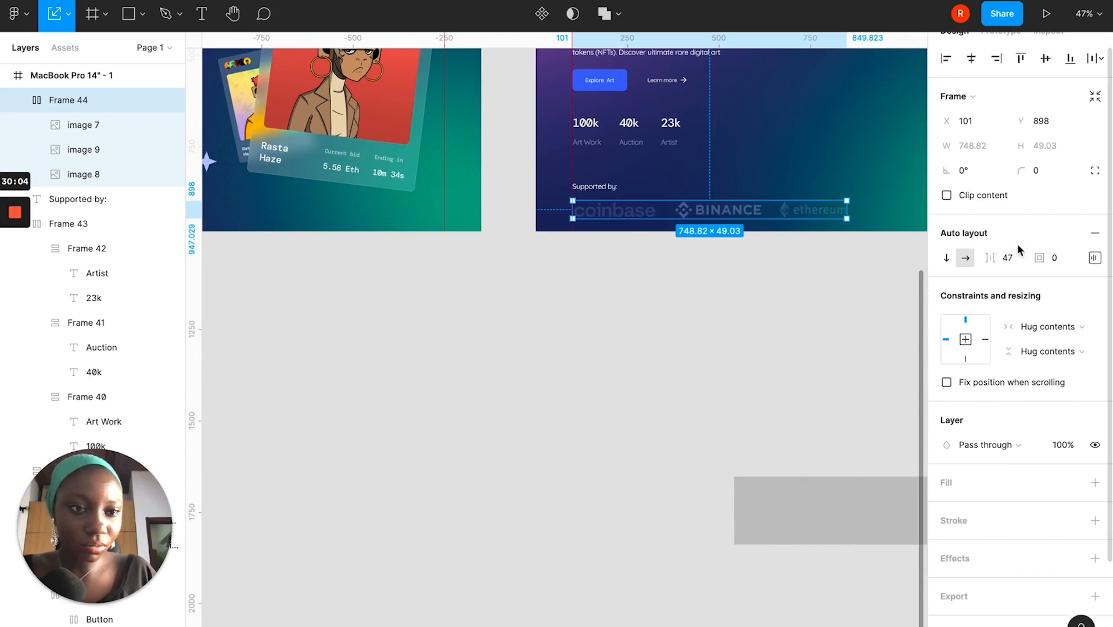
pyautogui.moveTo(989, 257); pyautogui.dragTo(954, 263)
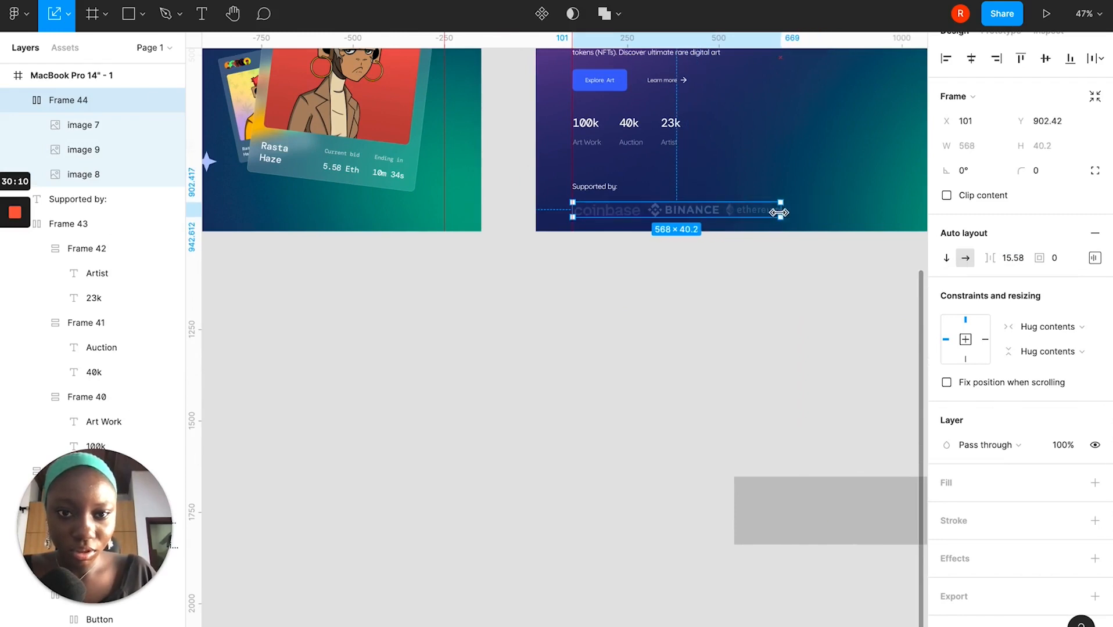
pyautogui.click(775, 279)
pyautogui.hscroll(3, 776, 279)
pyautogui.scroll(1, 775, 279)
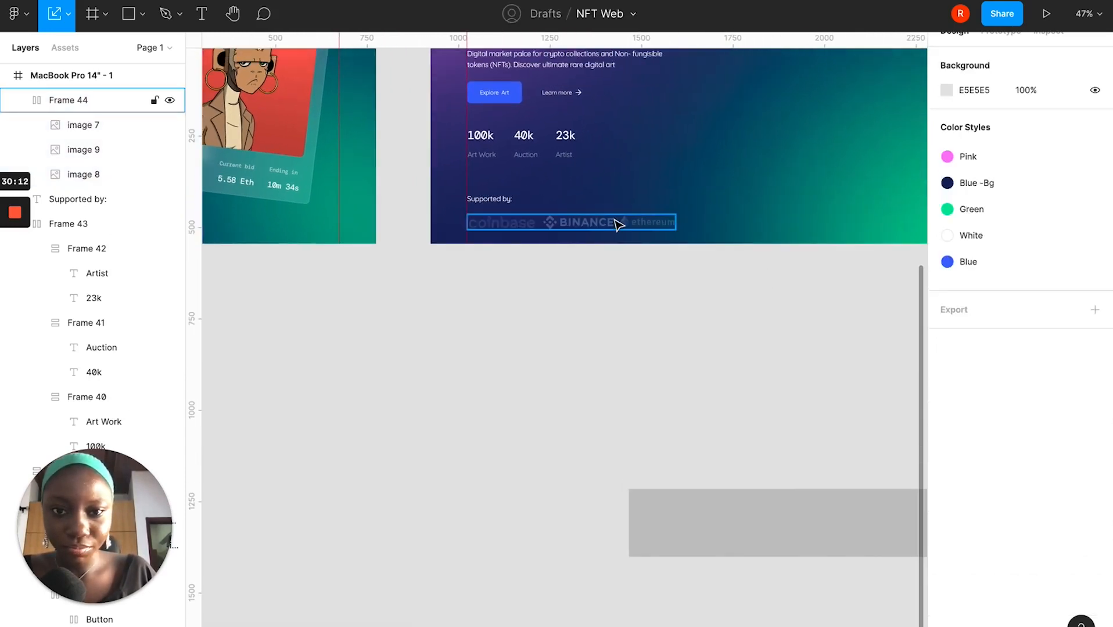
# Scale the Ethereum logo in the supporter row up slightly, widening the row to about 584 px.
pyautogui.click(612, 224)
pyautogui.click(611, 226)
pyautogui.click(632, 230)
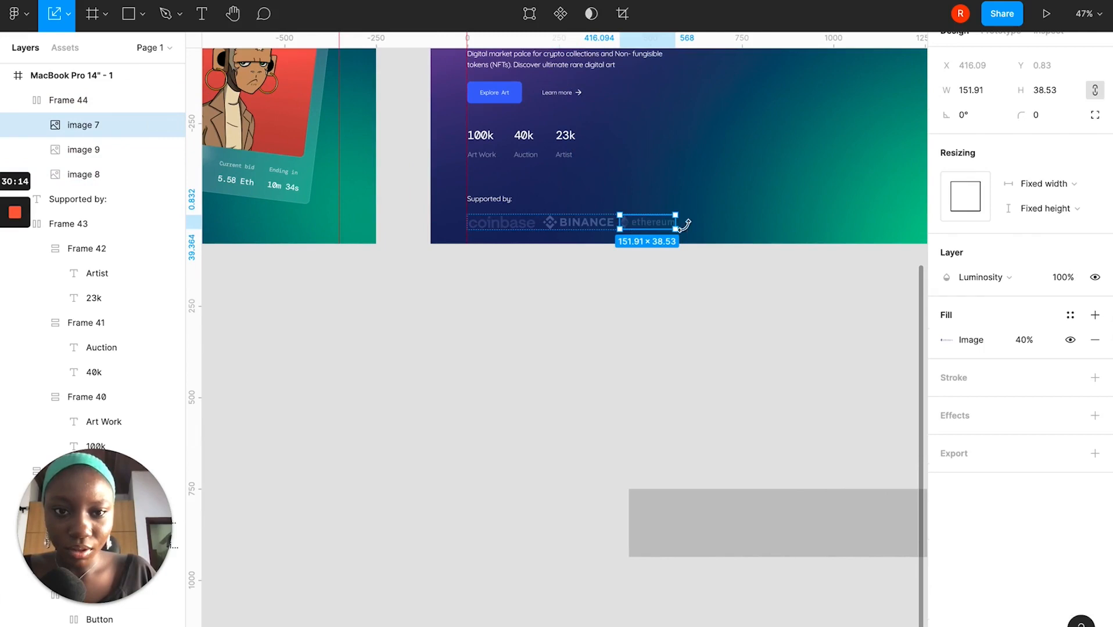
pyautogui.moveTo(681, 225); pyautogui.dragTo(687, 226)
pyautogui.click(667, 304)
pyautogui.scroll(-1, 667, 307)
# Set the auto layout spacing between the supporter logos to 25.
pyautogui.click(586, 216)
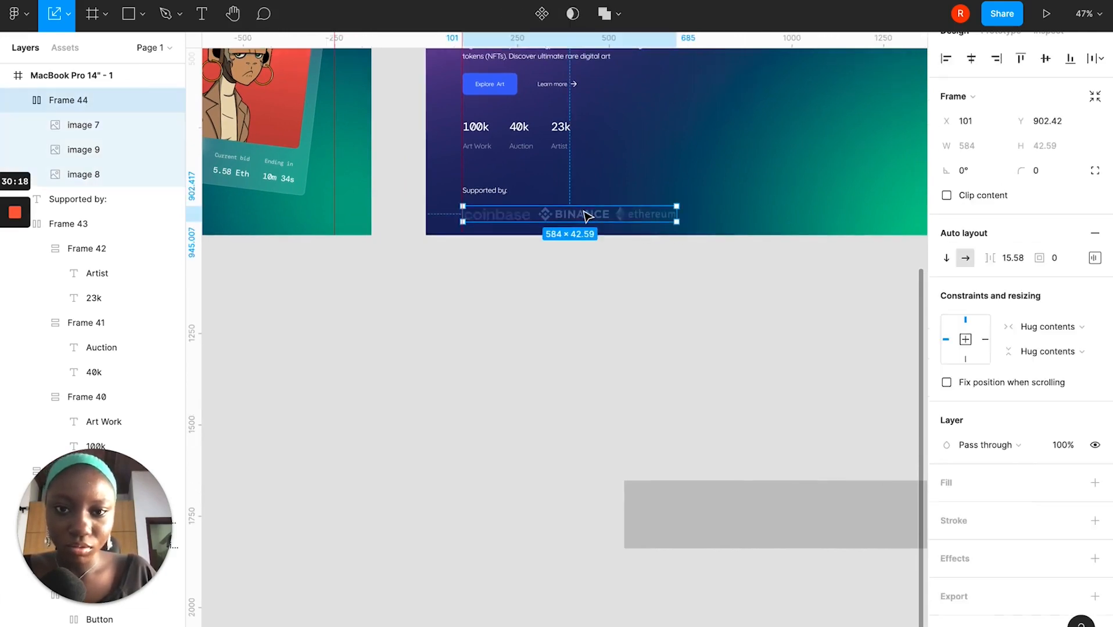
pyautogui.moveTo(989, 259); pyautogui.dragTo(1000, 260)
pyautogui.click(706, 337)
pyautogui.scroll(4, 708, 342)
pyautogui.hscroll(5, 707, 342)
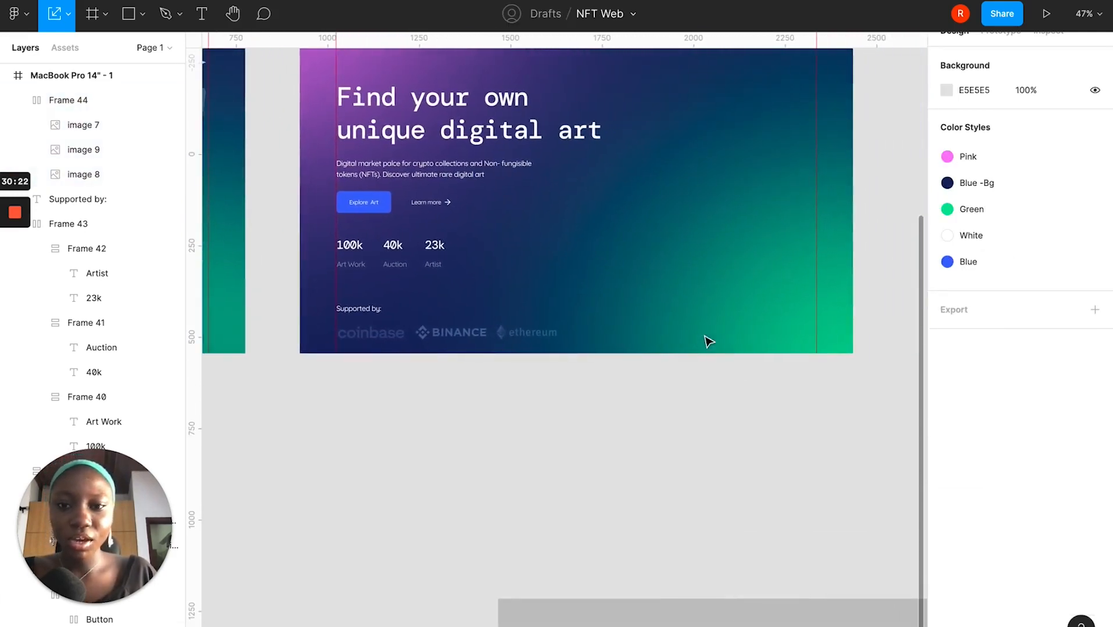
pyautogui.scroll(2, 510, 340)
# Compare the supporter logo row with the reference design and examine the reference's tilted NFT card.
pyautogui.click(509, 339)
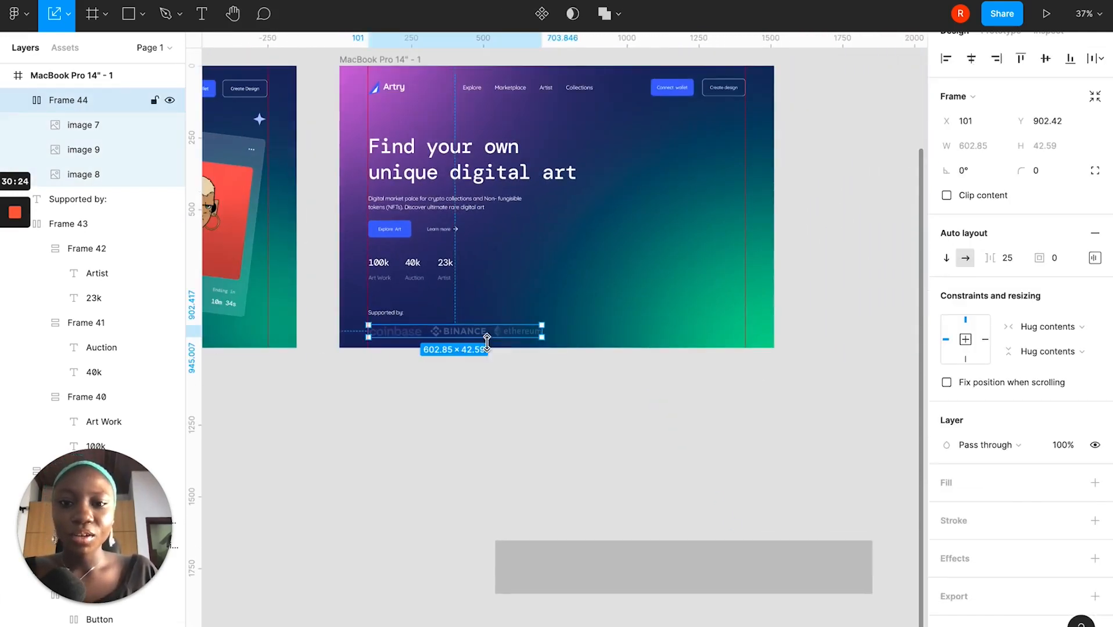
pyautogui.hscroll(4, 492, 348)
pyautogui.scroll(-2, 355, 360)
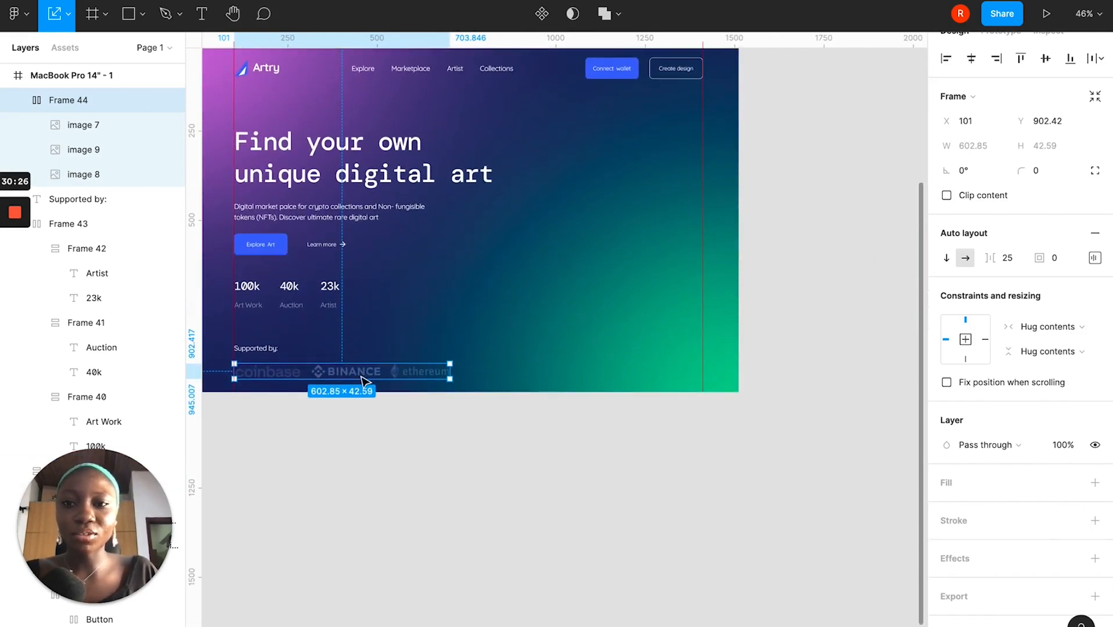
pyautogui.scroll(-2, 365, 382)
pyautogui.hscroll(-4, 364, 381)
pyautogui.scroll(-2, 363, 381)
pyautogui.scroll(-3, 465, 201)
pyautogui.scroll(2, 467, 201)
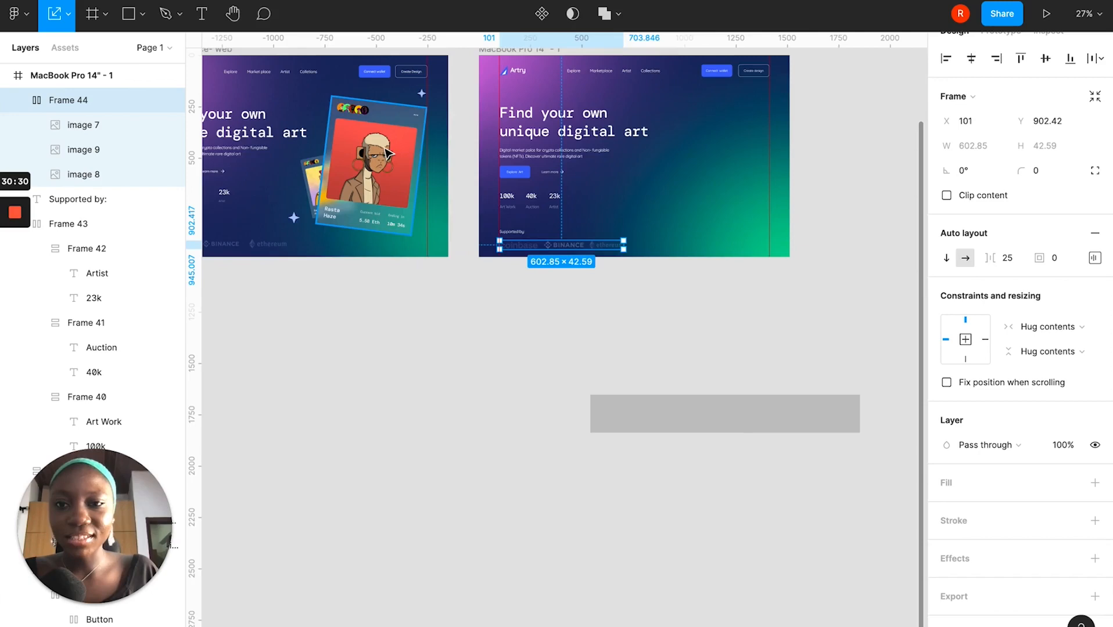
pyautogui.scroll(3, 388, 153)
pyautogui.scroll(-1, 403, 241)
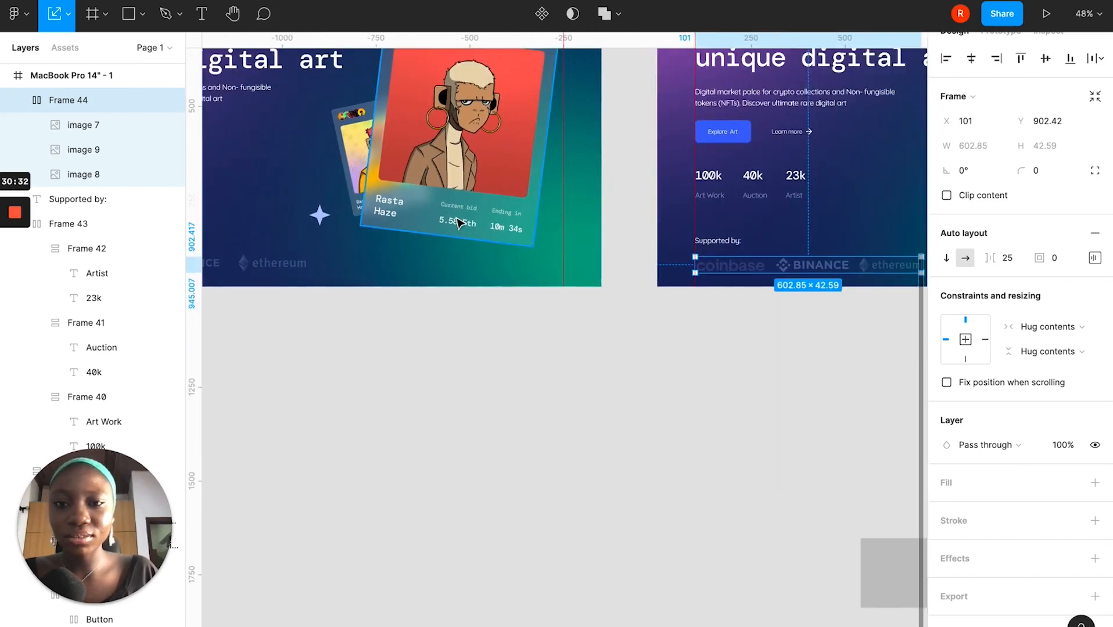
pyautogui.scroll(-3, 455, 218)
pyautogui.hscroll(2, 494, 221)
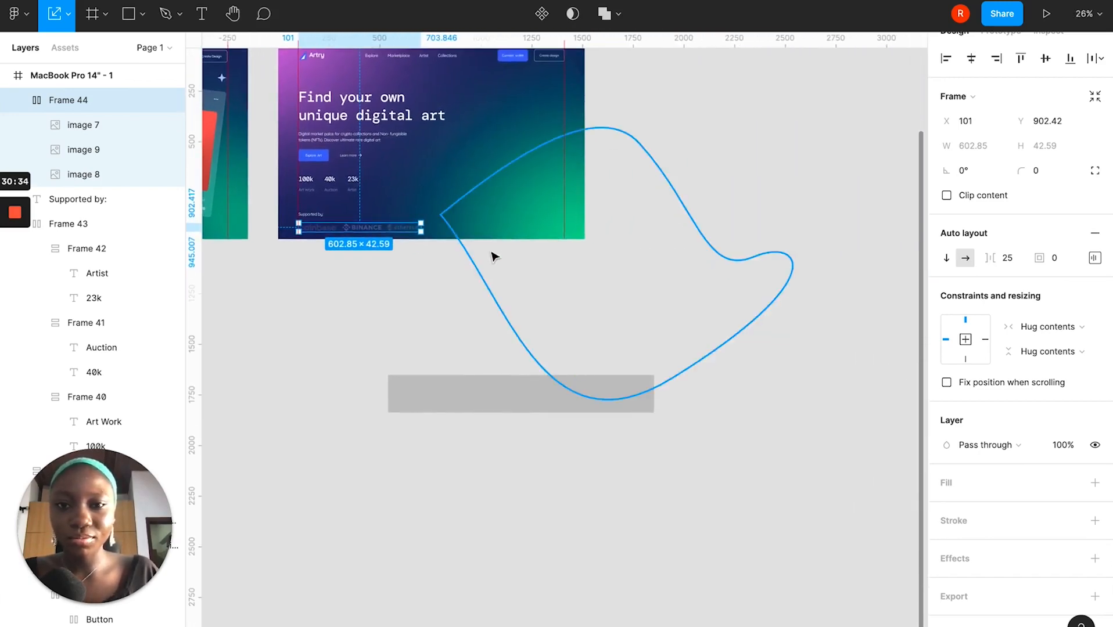
# Lock the background shapes Vector 8 and Vector 9 in the MacBook Pro frame.
pyautogui.click(494, 257)
pyautogui.moveTo(530, 205); pyautogui.dragTo(537, 211)
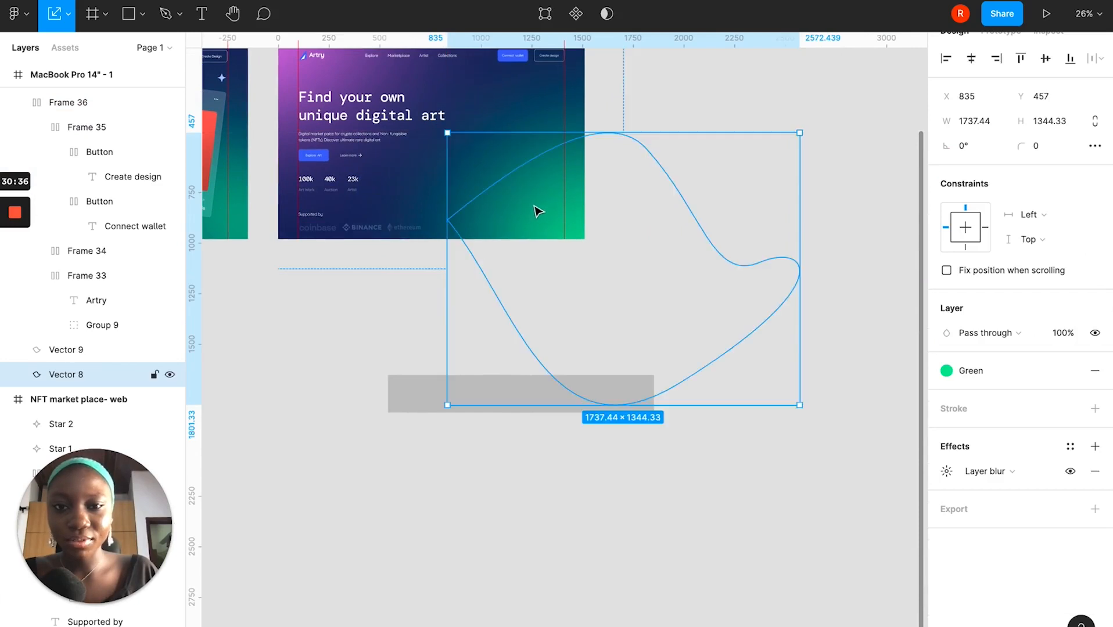
pyautogui.click(402, 348)
pyautogui.click(516, 205)
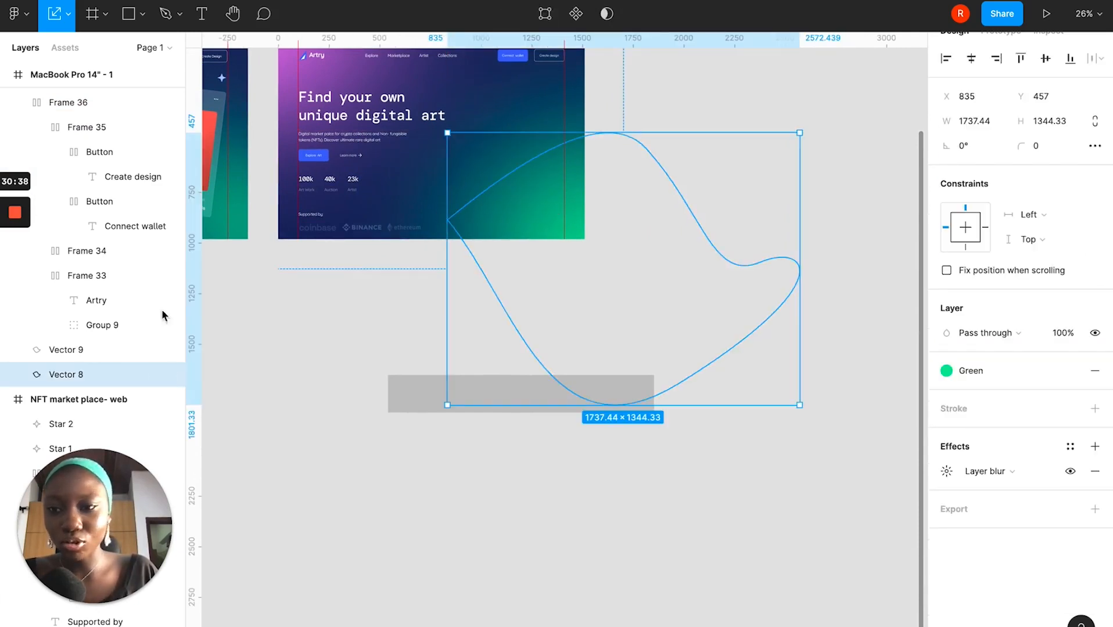
pyautogui.click(154, 375)
pyautogui.click(155, 350)
pyautogui.click(269, 440)
# Draw a portrait rectangle about 642 × 852 px on the canvas beside the MacBook Pro frame.
pyautogui.hscroll(-5, 474, 336)
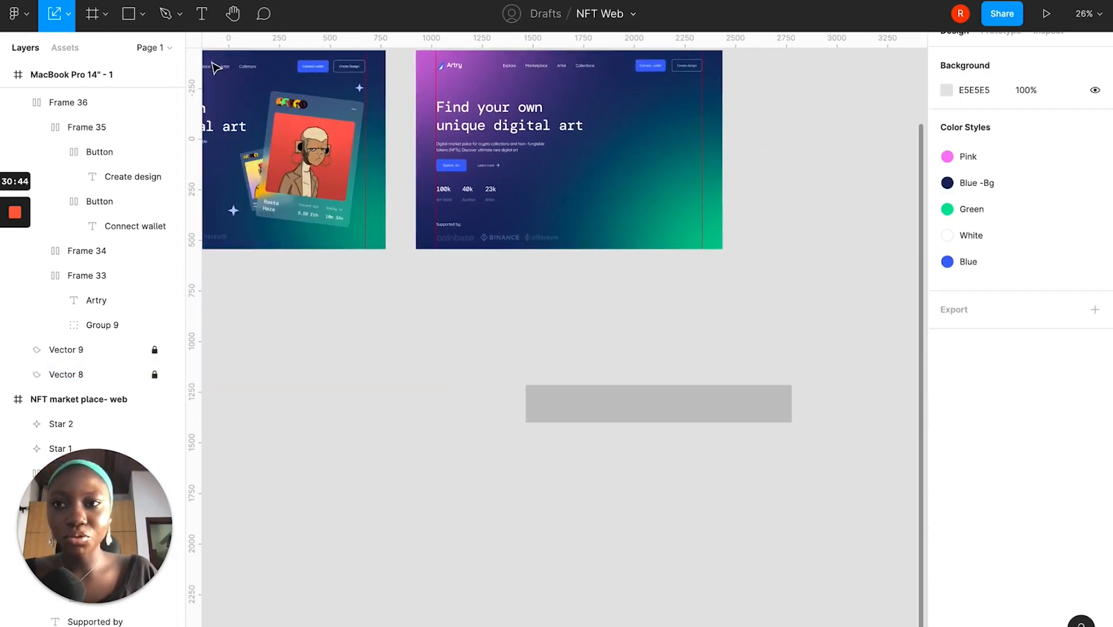
pyautogui.click(129, 15)
pyautogui.hscroll(7, 559, 319)
pyautogui.scroll(2, 560, 319)
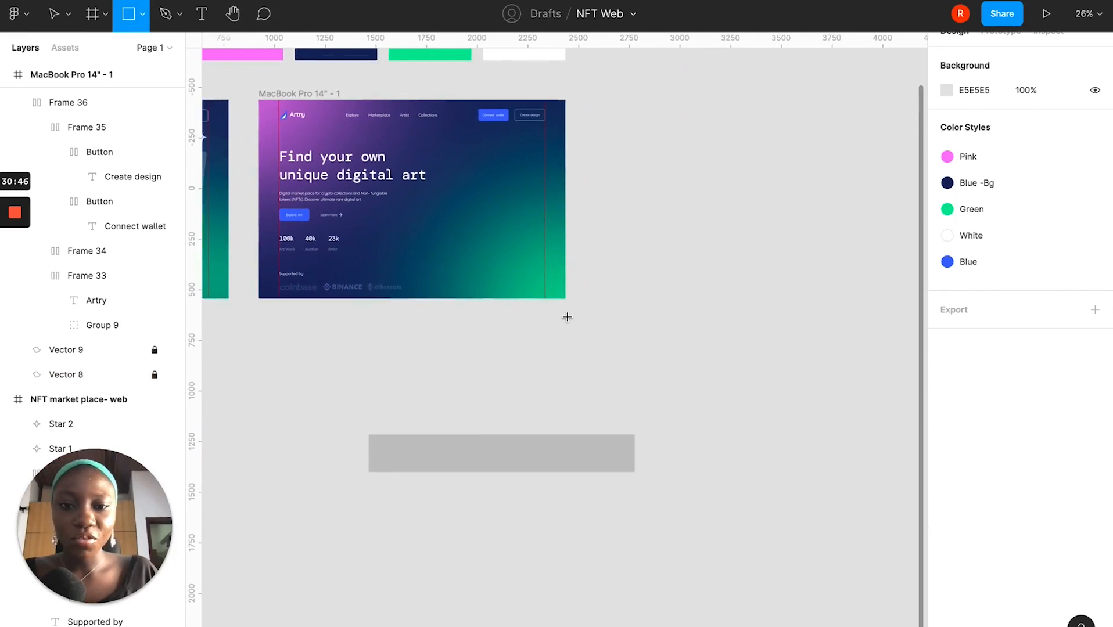
pyautogui.moveTo(593, 152)
pyautogui.mouseDown()
pyautogui.moveTo(718, 284)
pyautogui.moveTo(723, 348)
pyautogui.moveTo(721, 325)
pyautogui.mouseUp()
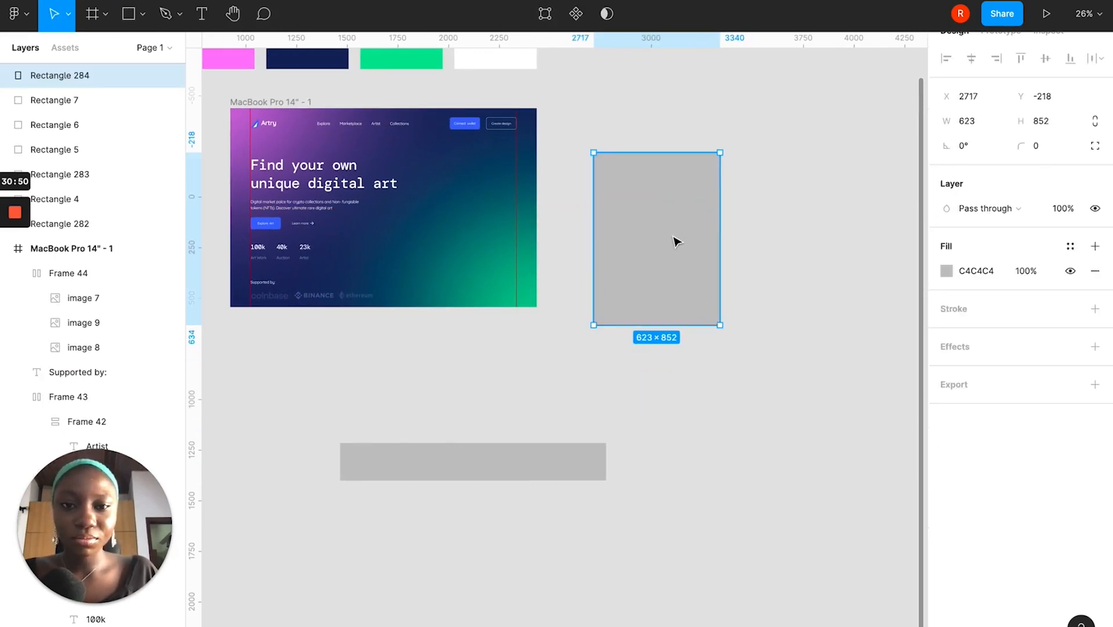
pyautogui.moveTo(673, 241); pyautogui.dragTo(673, 219)
pyautogui.scroll(5, 674, 217)
pyautogui.moveTo(749, 186); pyautogui.dragTo(754, 186)
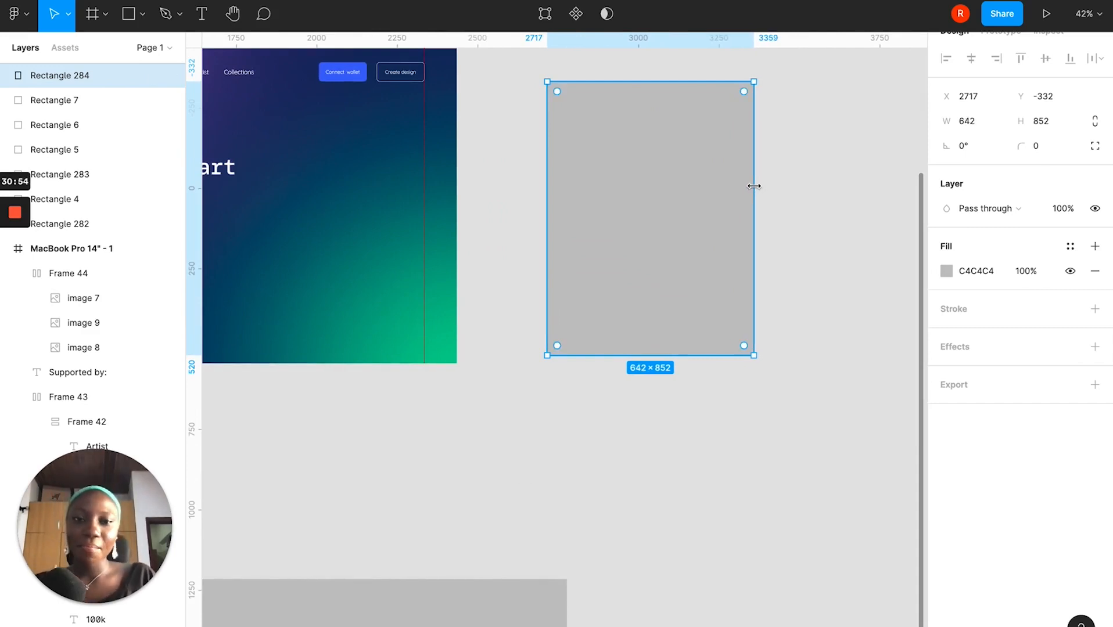
# Check the portrait image's size in the reference NFT card and set the new rectangle to 400 × 400.
pyautogui.scroll(-5, 718, 206)
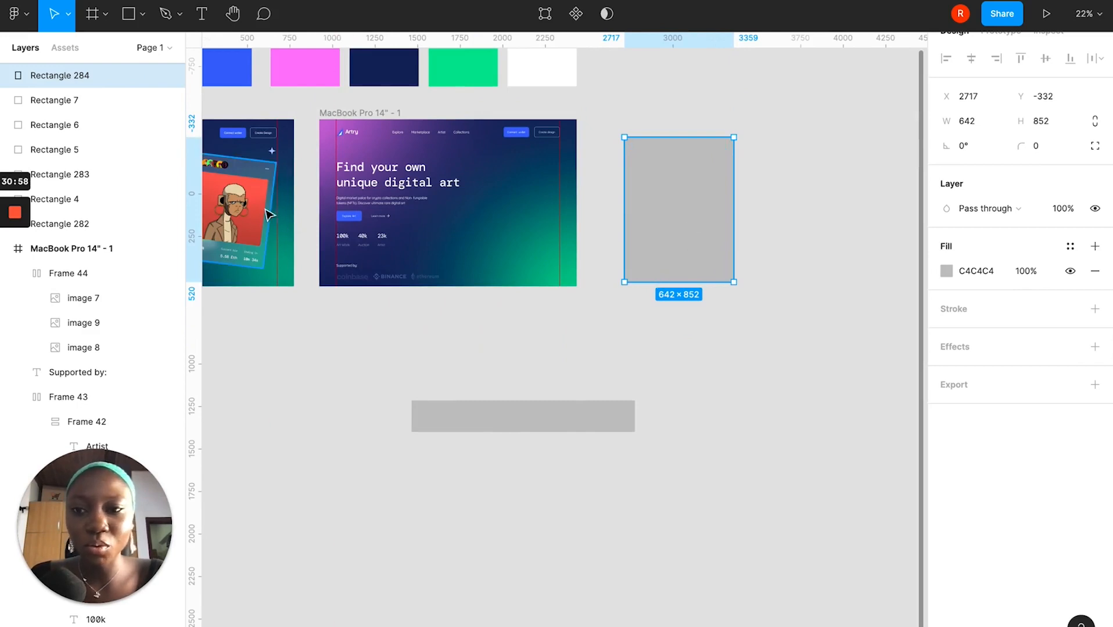
pyautogui.hscroll(-2, 276, 216)
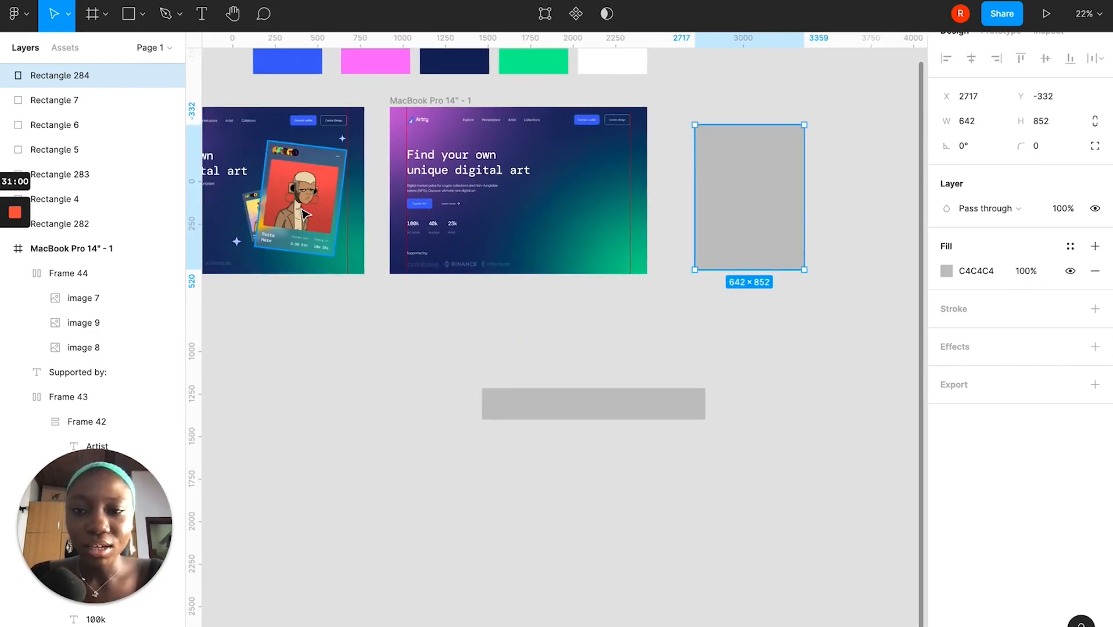
pyautogui.click(316, 189)
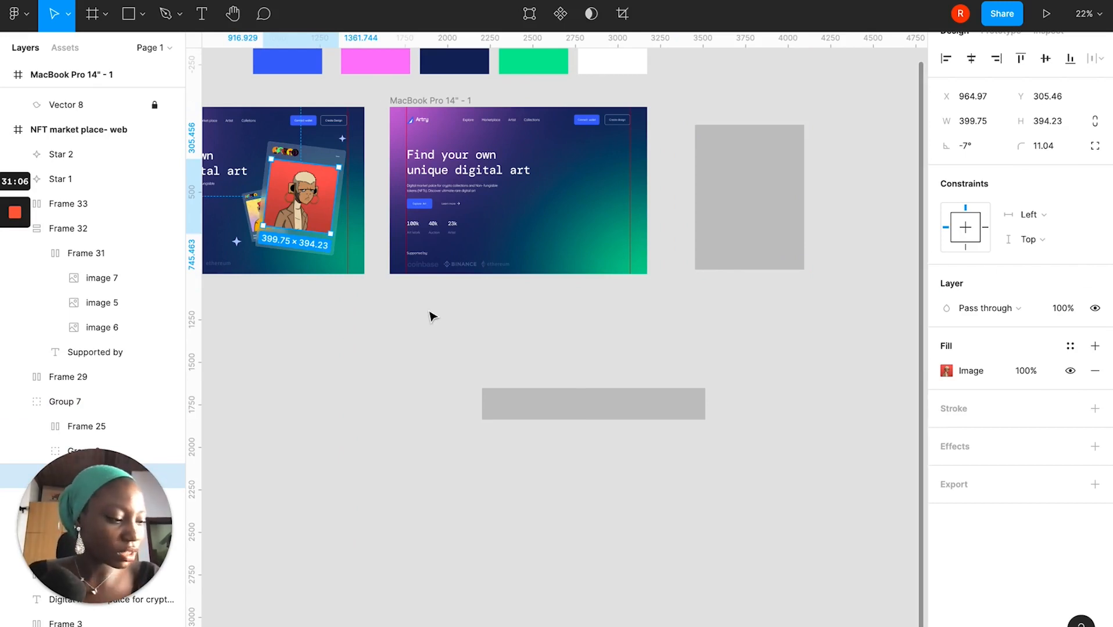
pyautogui.click(747, 235)
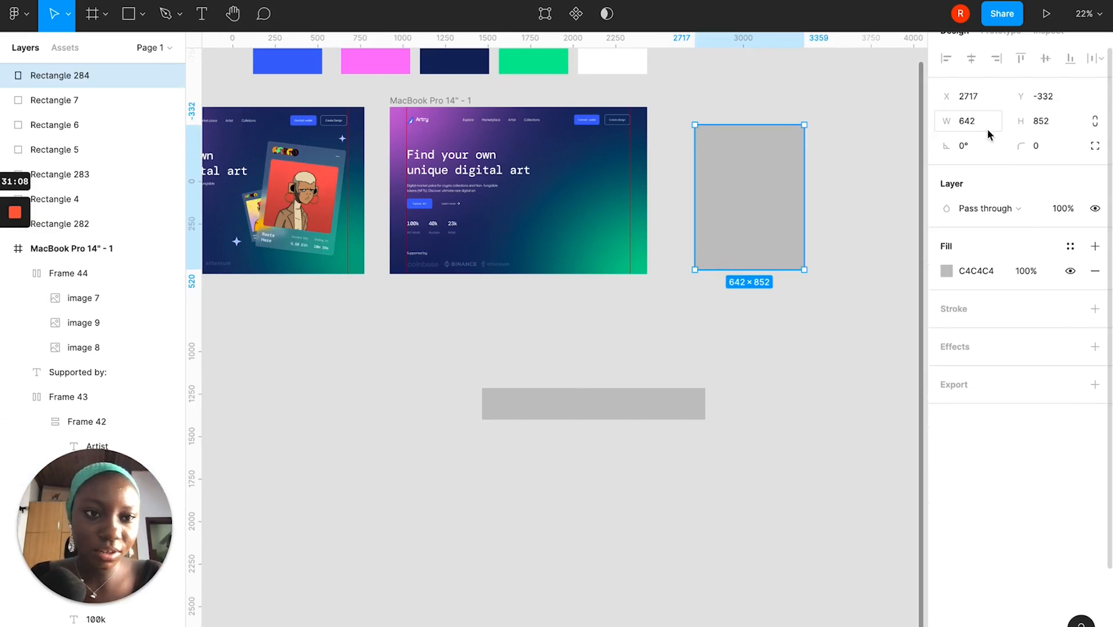
pyautogui.write('400')
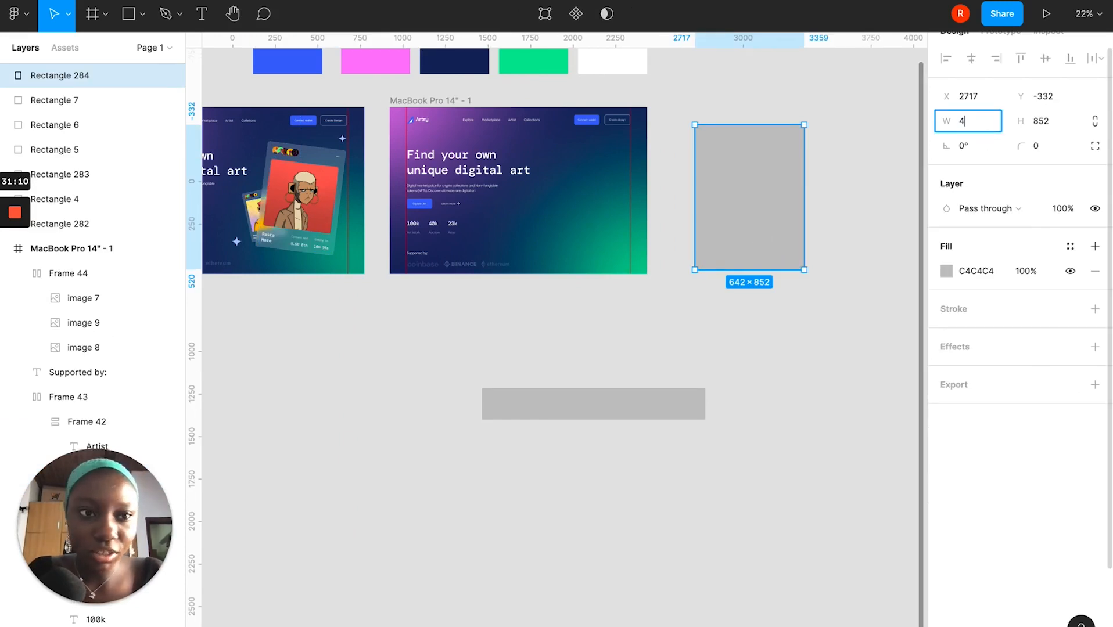
pyautogui.click(1056, 115)
pyautogui.write('400')
pyautogui.press('Return')
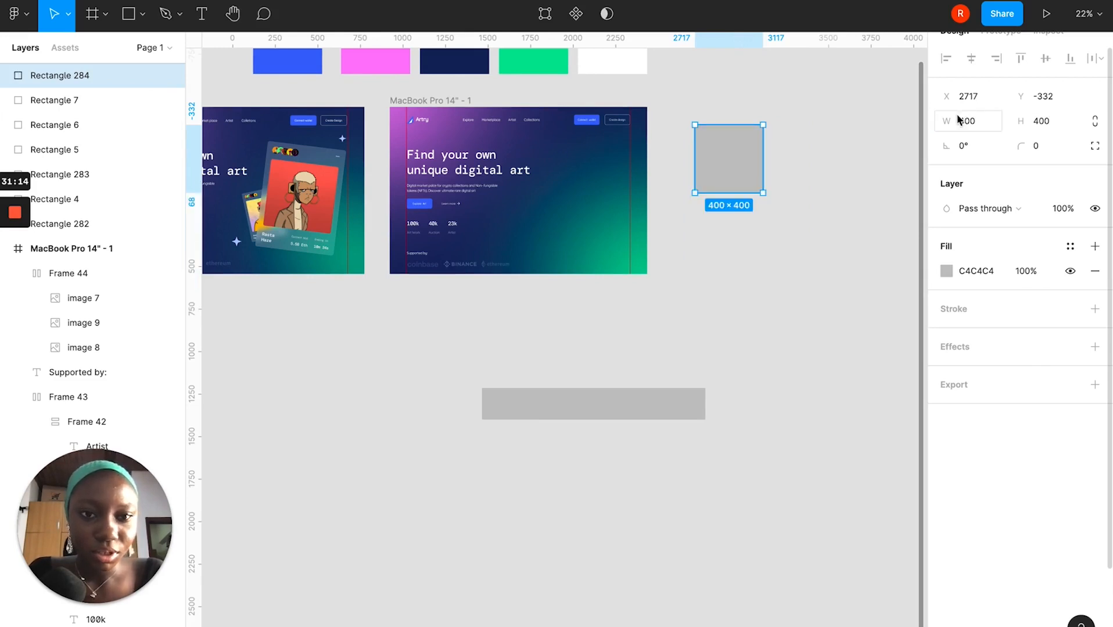
pyautogui.scroll(3, 726, 175)
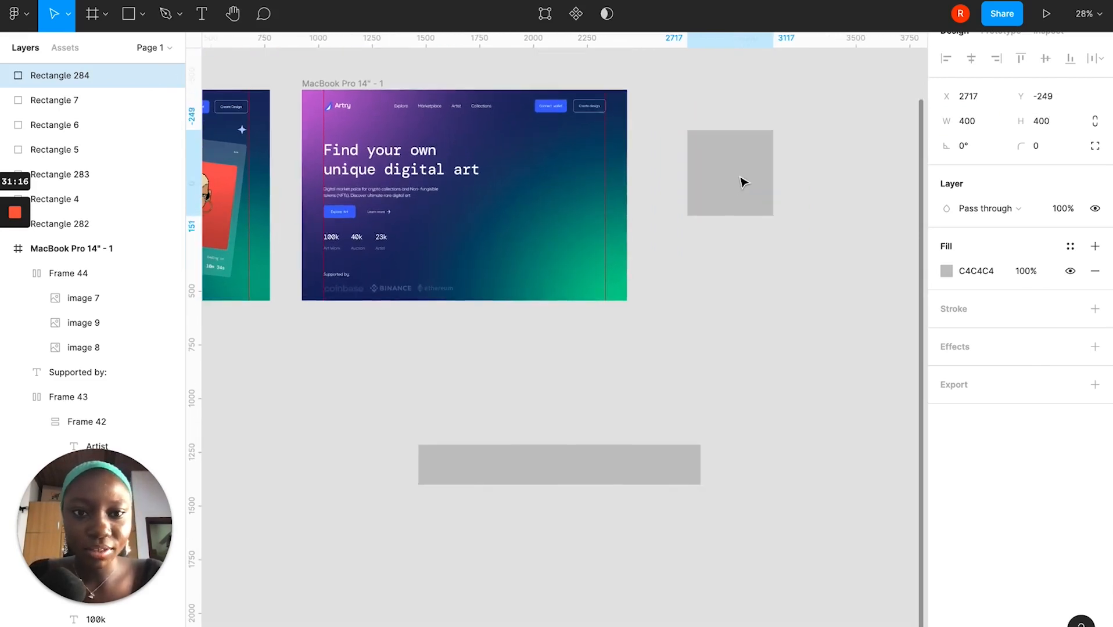
pyautogui.scroll(3, 743, 174)
pyautogui.scroll(-2, 726, 186)
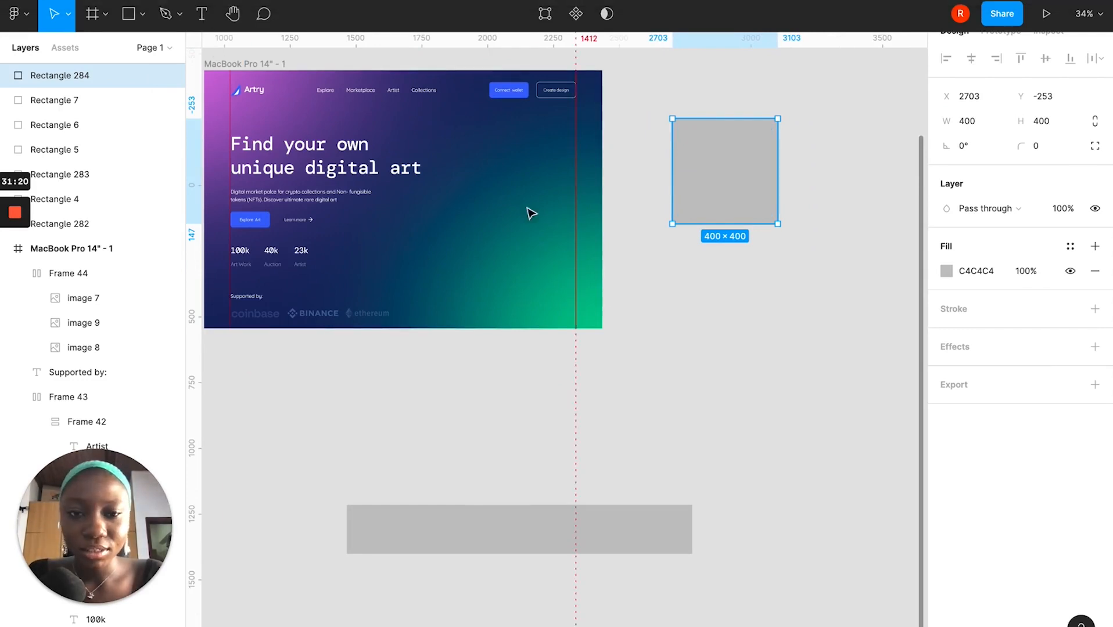
# Add the text "Rasta Hase" below the 400 × 400 rectangle as the NFT card's title.
pyautogui.hscroll(-5, 522, 206)
pyautogui.scroll(-2, 523, 207)
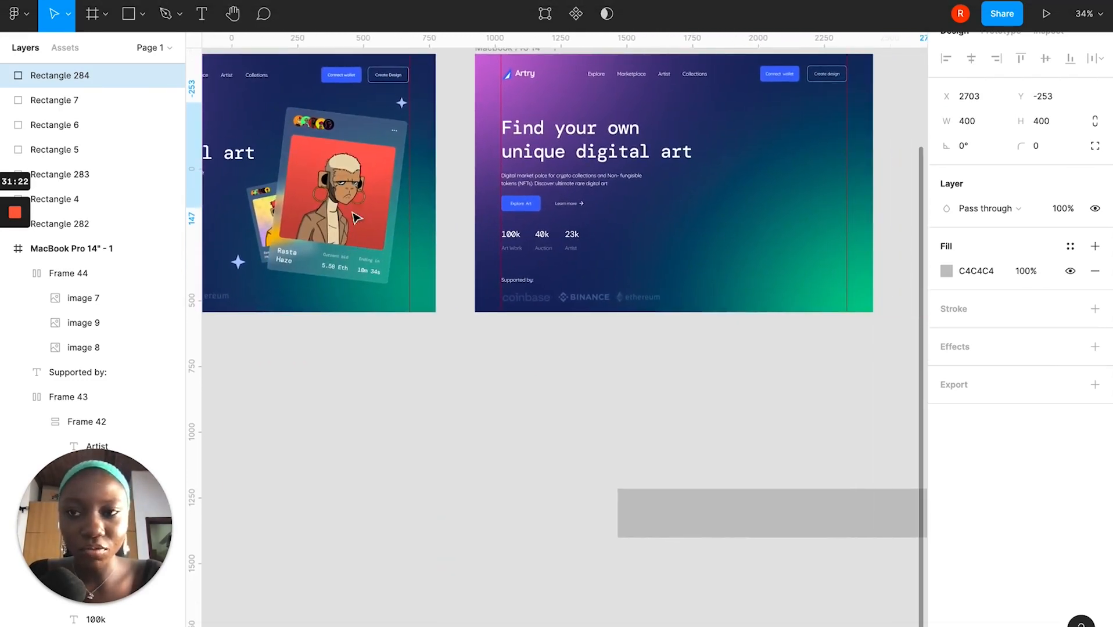
pyautogui.click(203, 13)
pyautogui.hscroll(3, 529, 265)
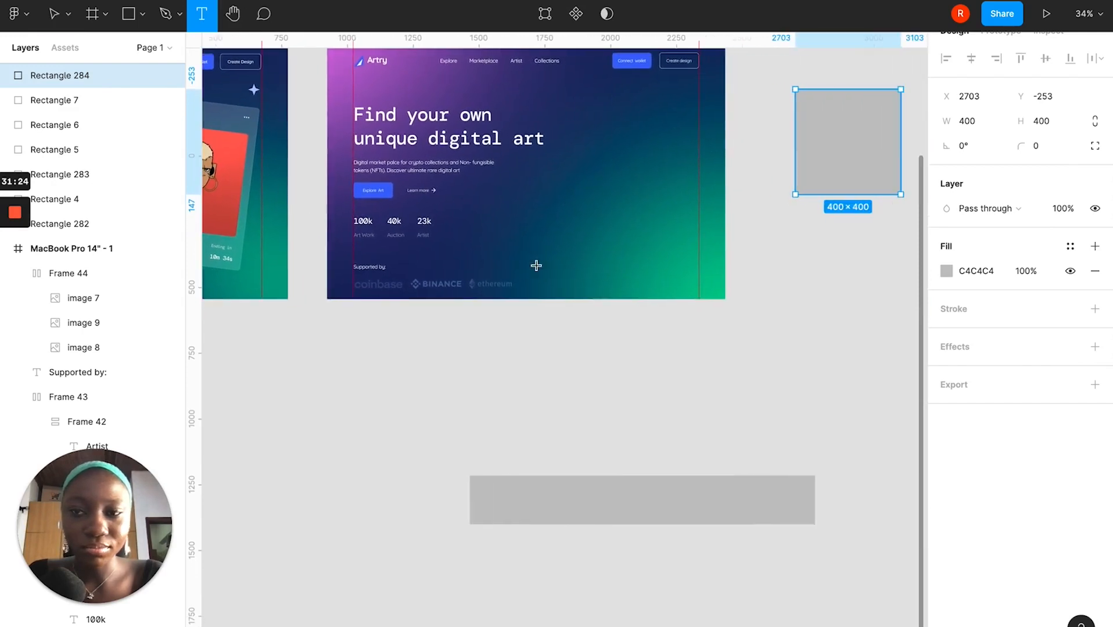
pyautogui.click(777, 218)
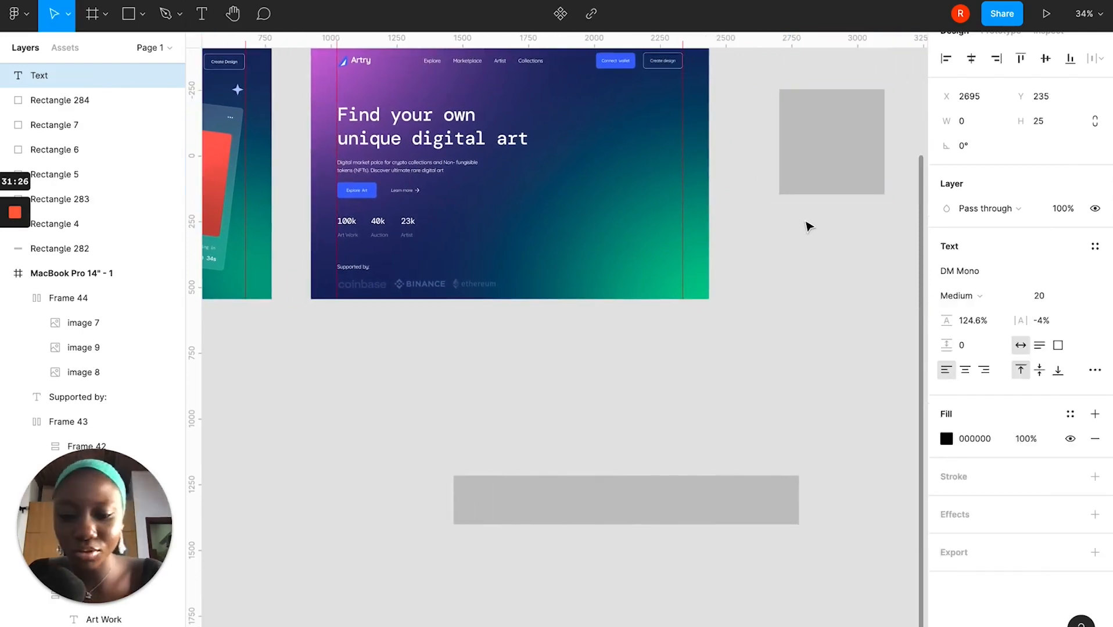
pyautogui.hscroll(-5, 809, 226)
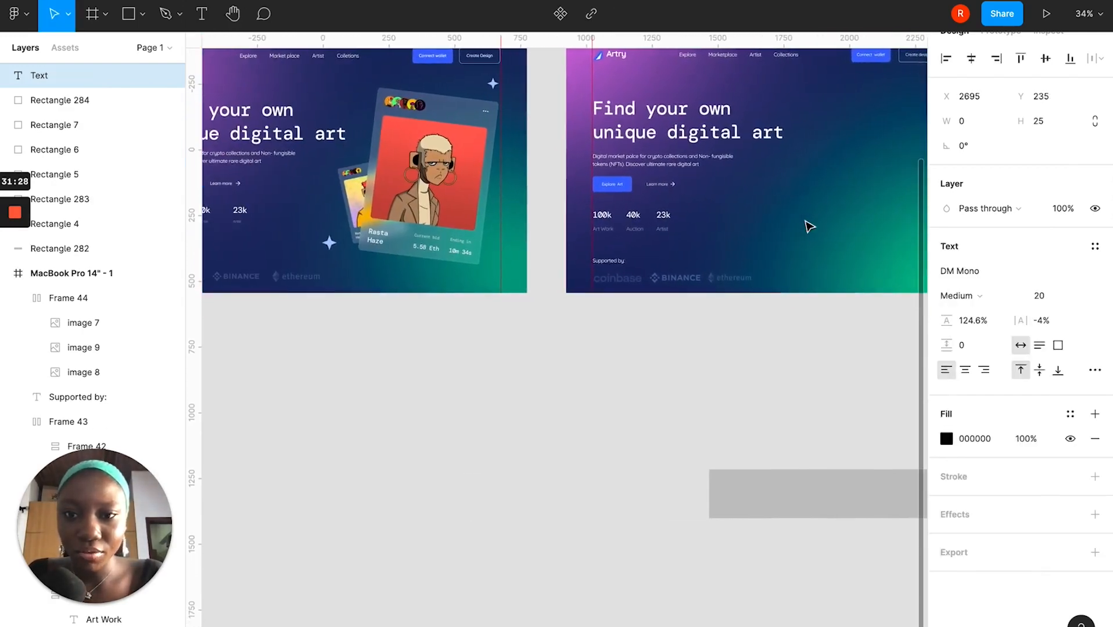
pyautogui.hscroll(8, 809, 226)
pyautogui.write('Ras')
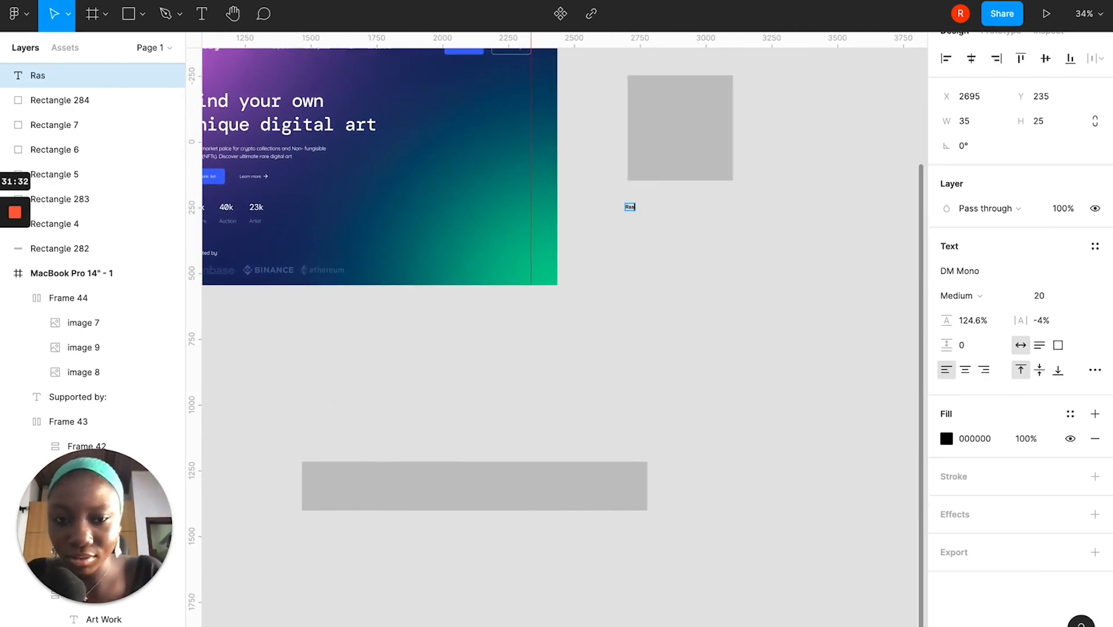
pyautogui.write('ta Hase')
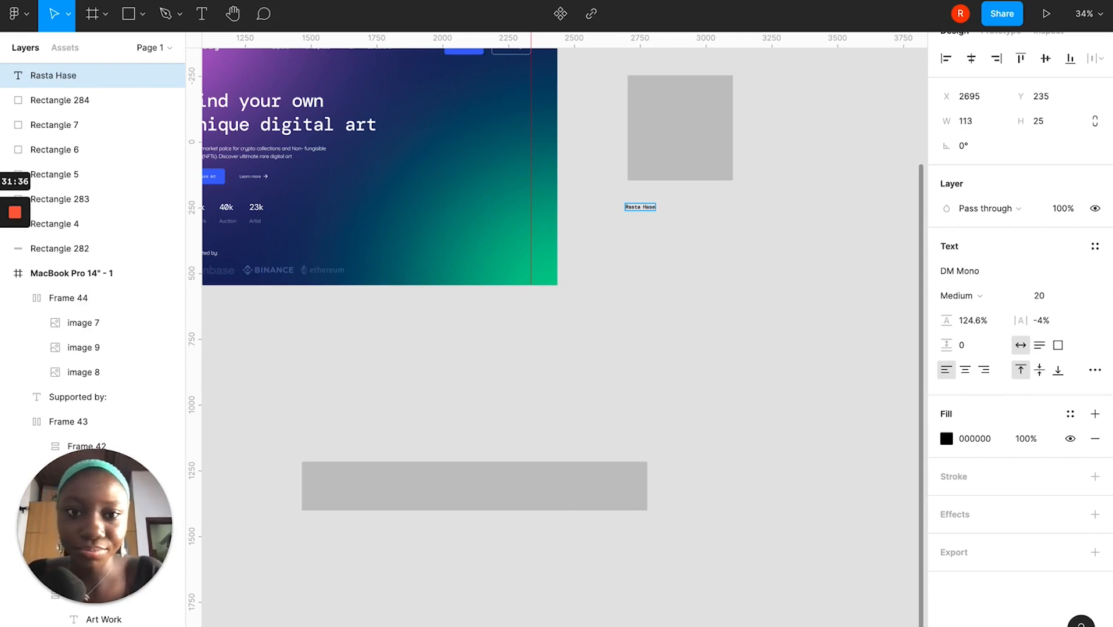
pyautogui.press('Escape')
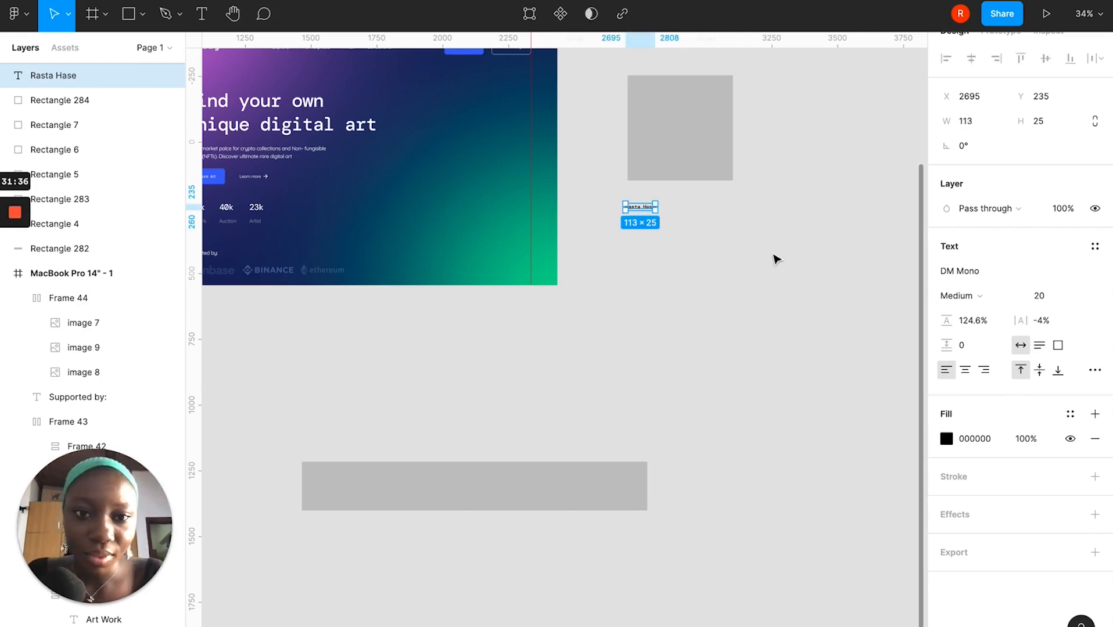
# Set the Rasta Hase title's font size to 24 and place it on two lines just below the grey square's left edge.
pyautogui.click(1039, 296)
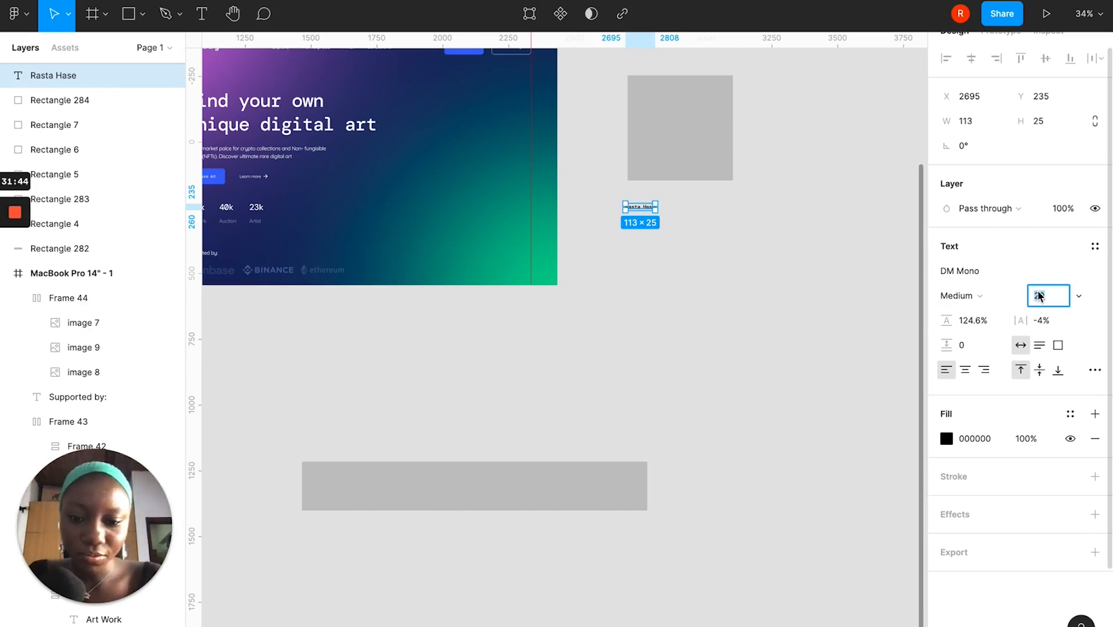
pyautogui.write('24')
pyautogui.scroll(5, 628, 276)
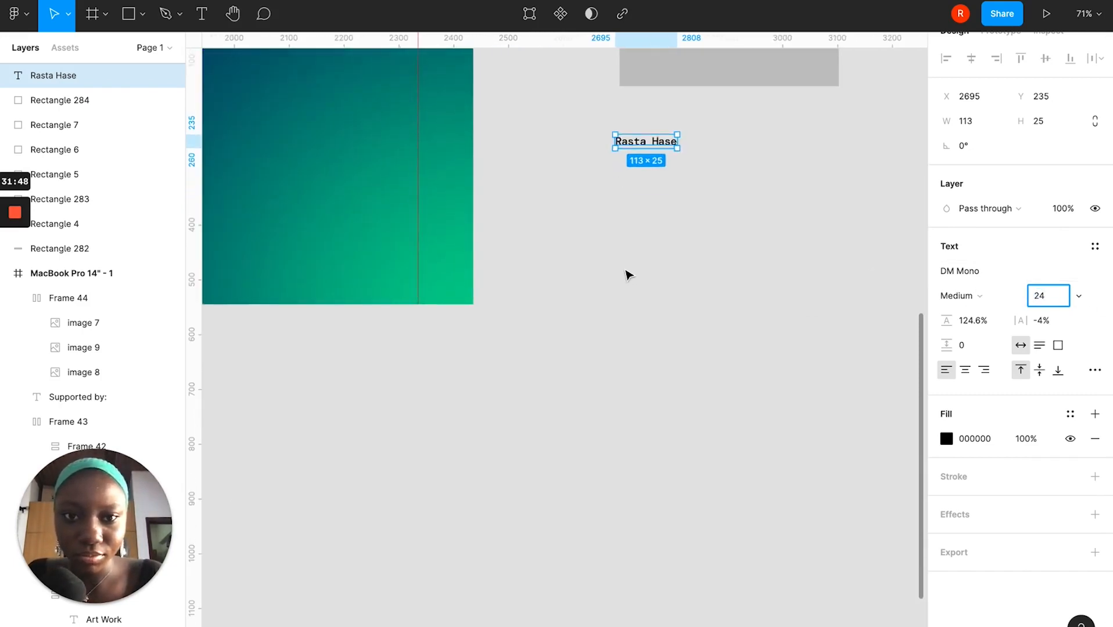
pyautogui.scroll(3, 617, 302)
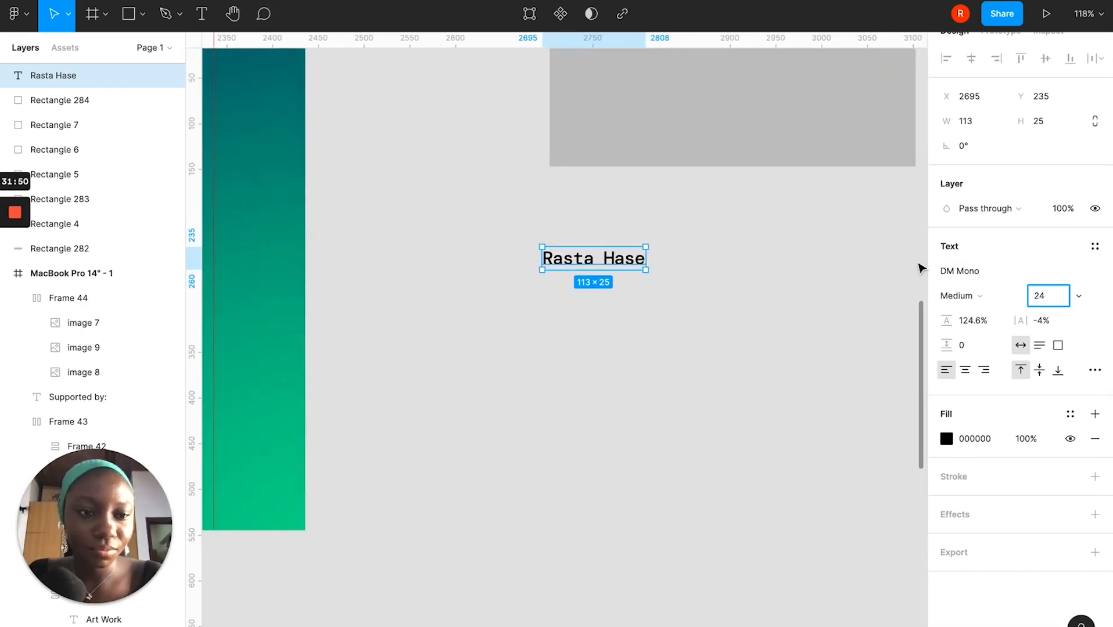
pyautogui.press('Return')
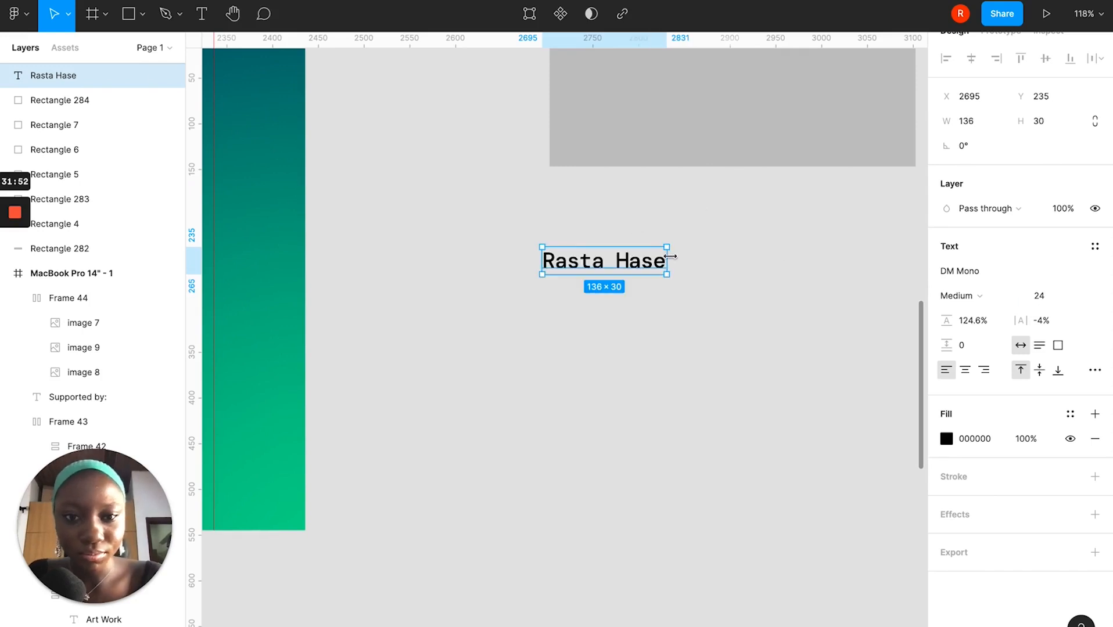
pyautogui.moveTo(666, 260); pyautogui.dragTo(660, 259)
pyautogui.moveTo(584, 273); pyautogui.dragTo(584, 202)
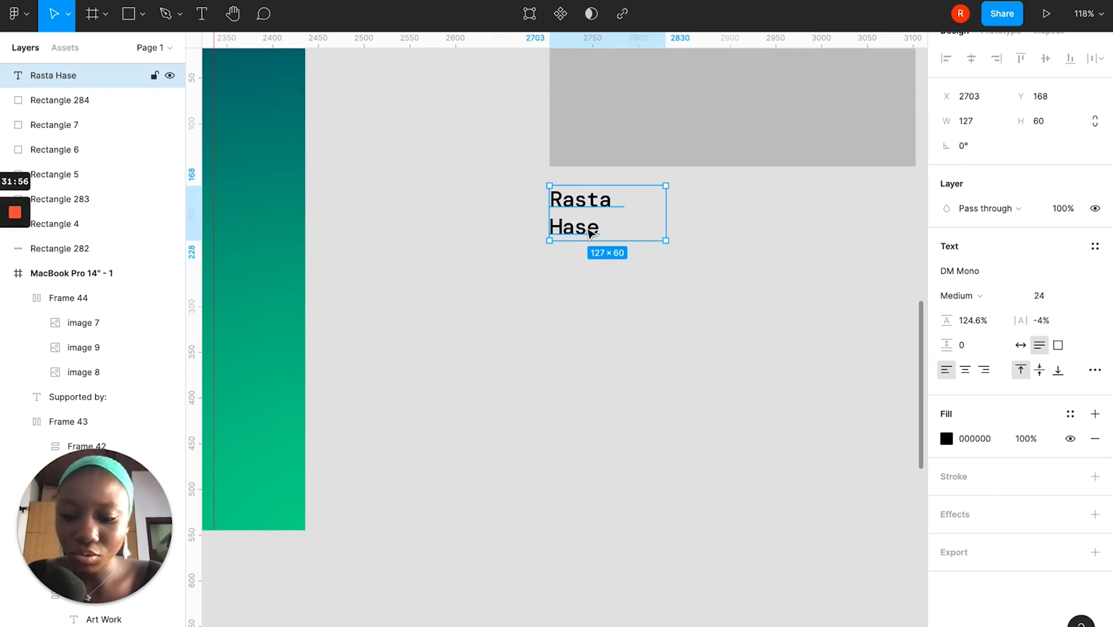
# Duplicate the Rasta Hase title beside the original under the square, and check the bid labels in the reference NFT card.
pyautogui.moveTo(590, 231); pyautogui.dragTo(750, 230)
pyautogui.hscroll(-1, 748, 227)
pyautogui.scroll(-5, 748, 227)
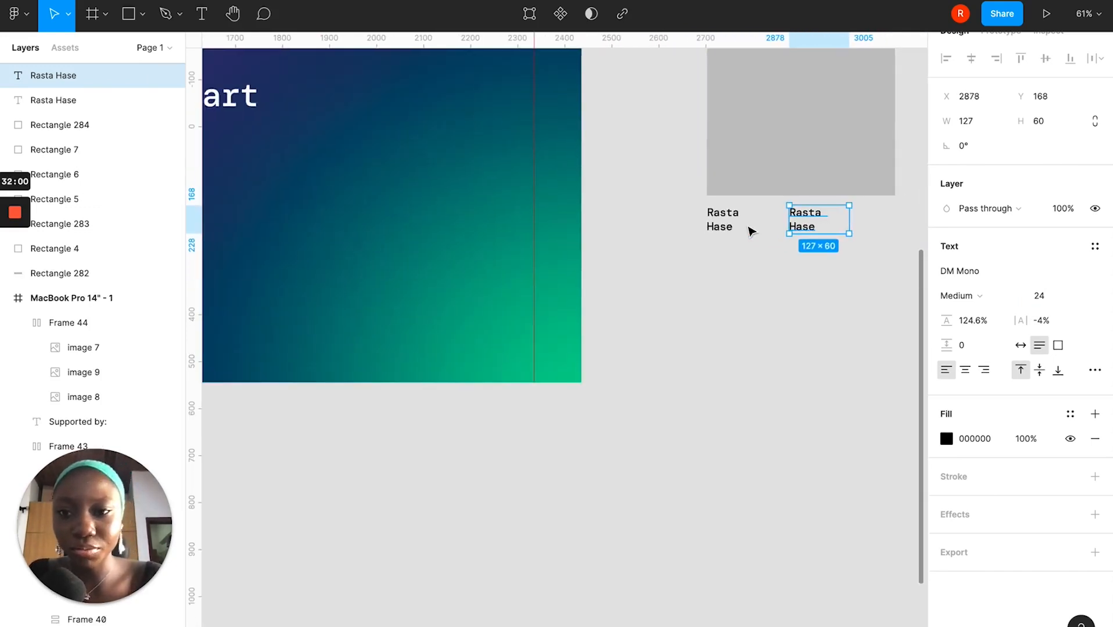
pyautogui.hscroll(-10, 748, 226)
pyautogui.hscroll(2, 697, 239)
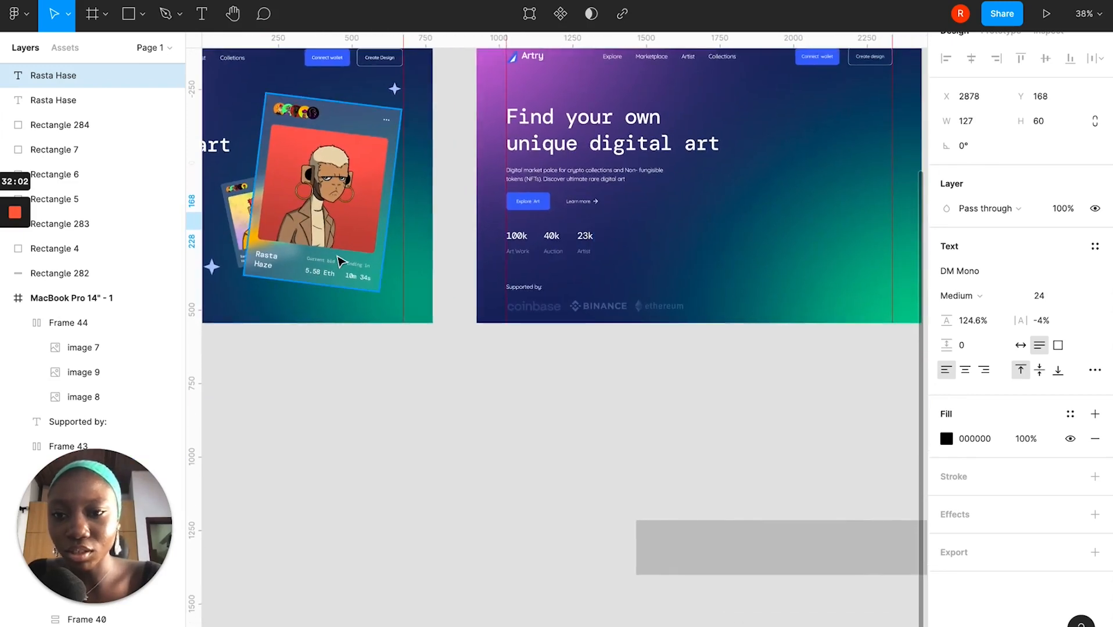
pyautogui.scroll(5, 334, 262)
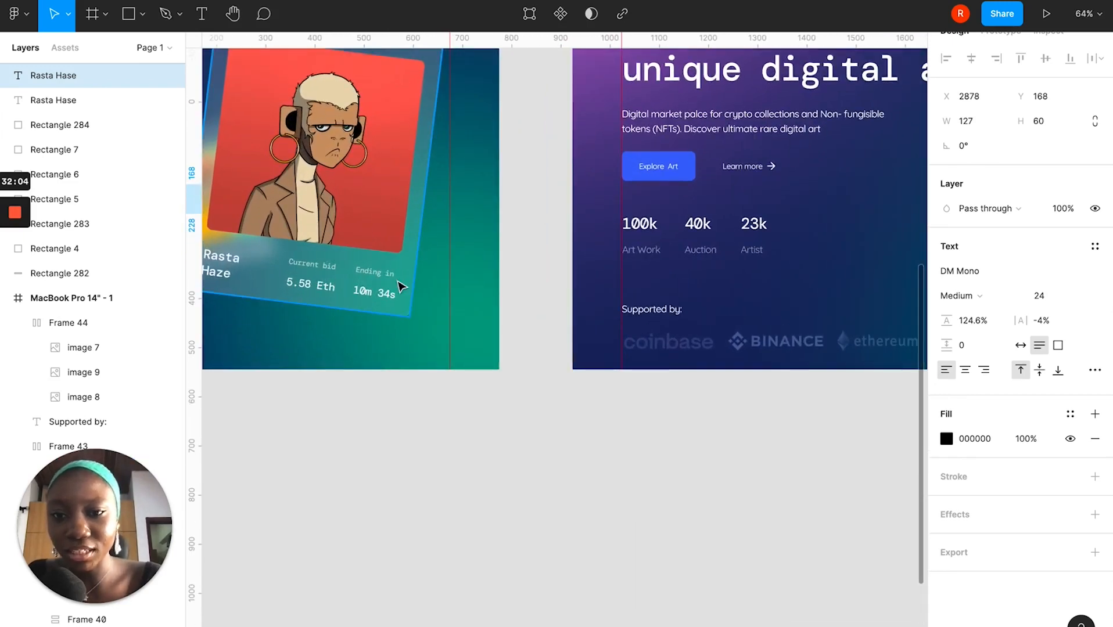
pyautogui.scroll(-5, 400, 286)
pyautogui.hscroll(5, 422, 290)
pyautogui.scroll(2, 616, 330)
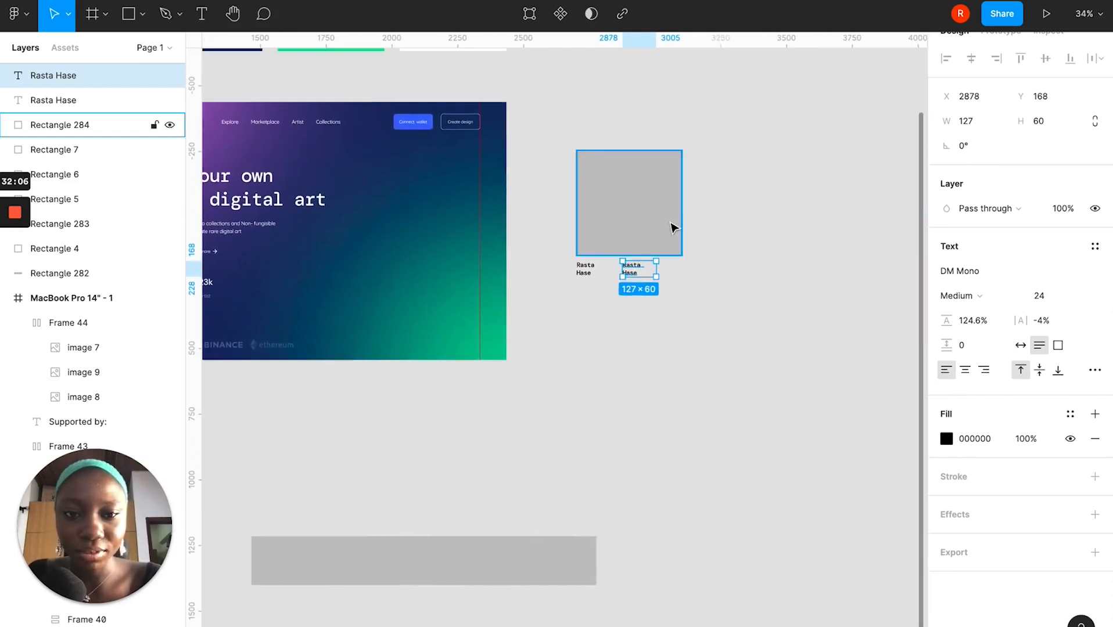
# Replace the duplicated title's text with "Current bid".
pyautogui.scroll(2, 672, 227)
pyautogui.doubleClick(617, 287)
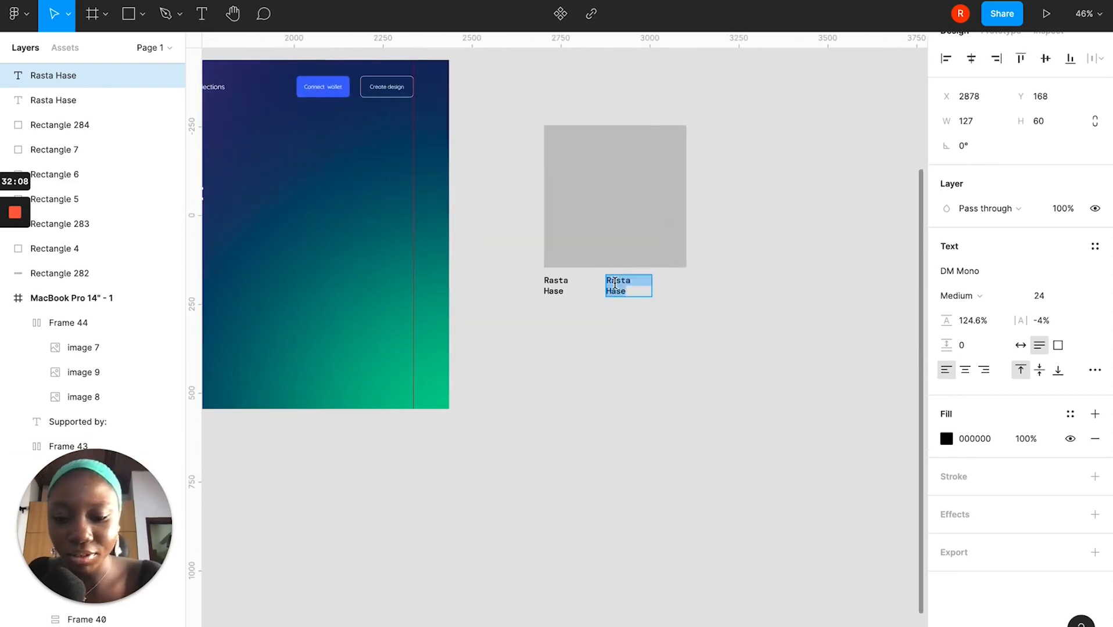
pyautogui.write('Current')
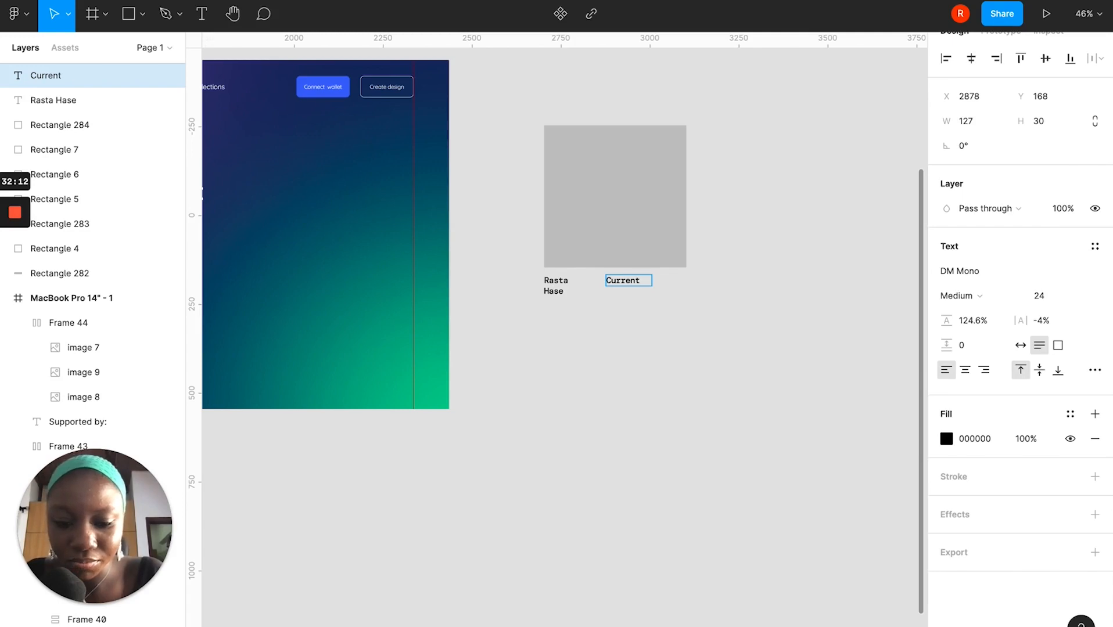
pyautogui.write(' bid')
pyautogui.press('Escape')
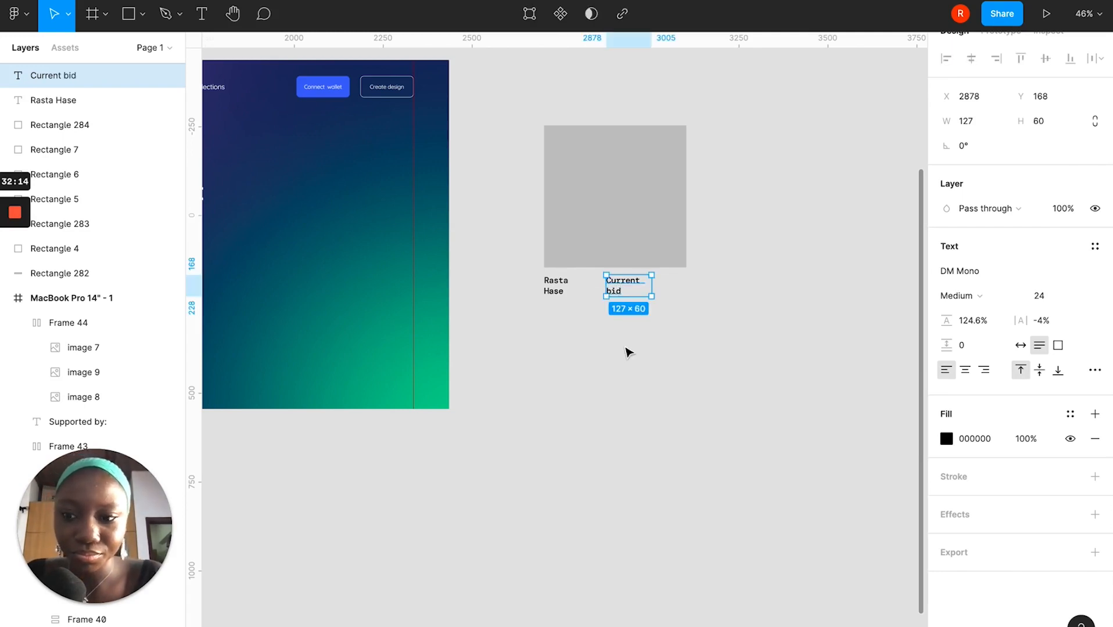
# Widen the Current bid text to fit one line, and duplicate it below with the text "Ending in".
pyautogui.moveTo(651, 295); pyautogui.dragTo(648, 331)
pyautogui.doubleClick(646, 327)
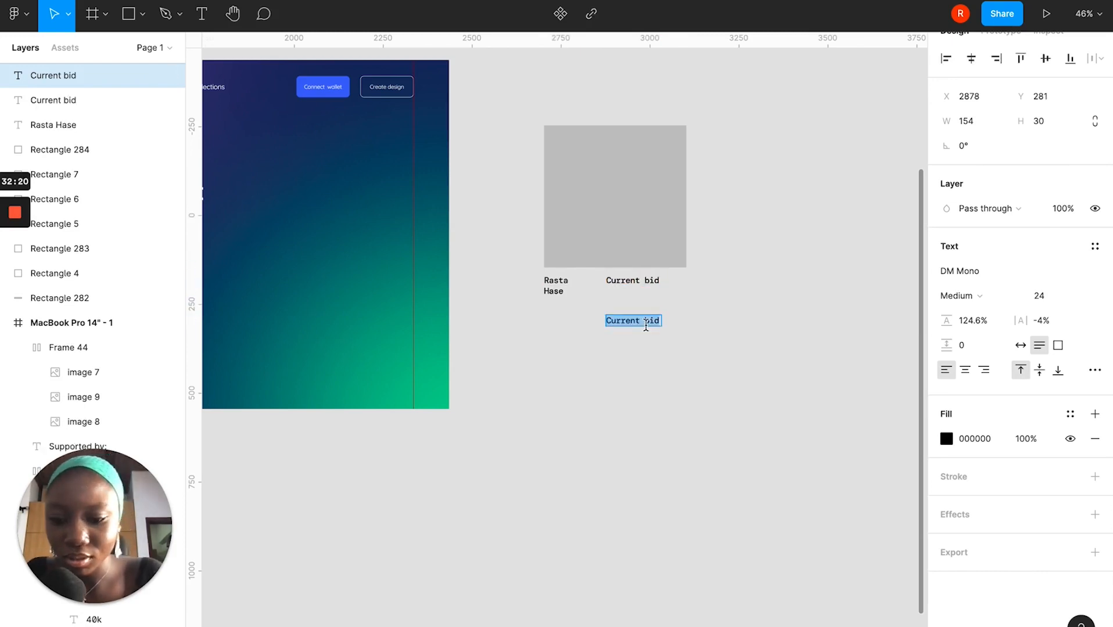
pyautogui.write('Ending i')
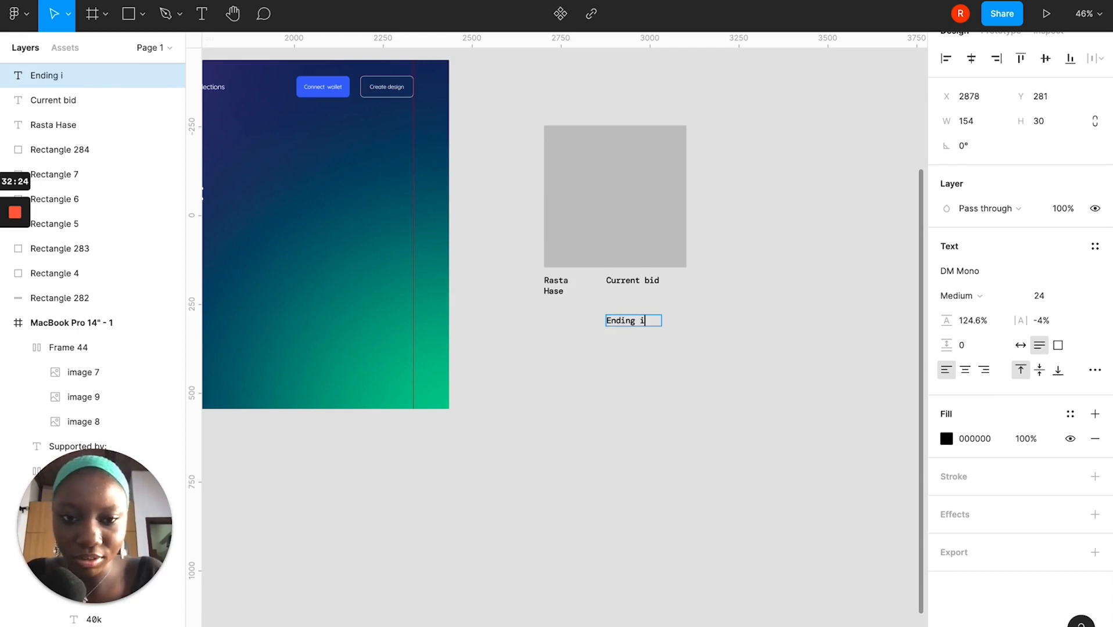
pyautogui.press('Escape')
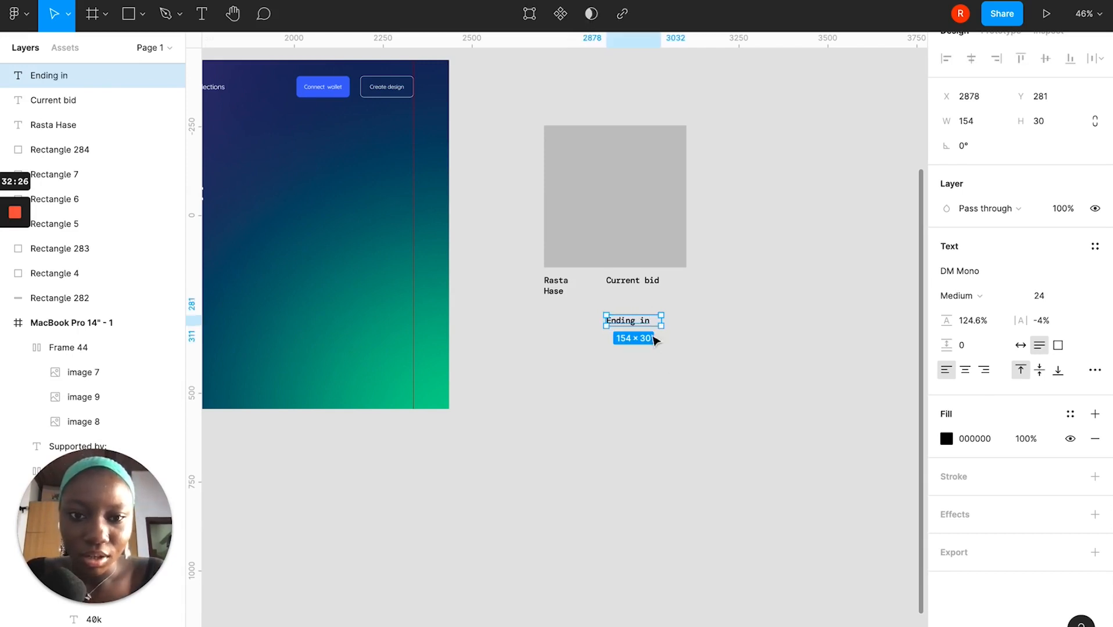
# Set the Current bid label's font size to 16, then narrow it to 104 px and move it closer to the title.
pyautogui.click(631, 287)
pyautogui.click(1039, 297)
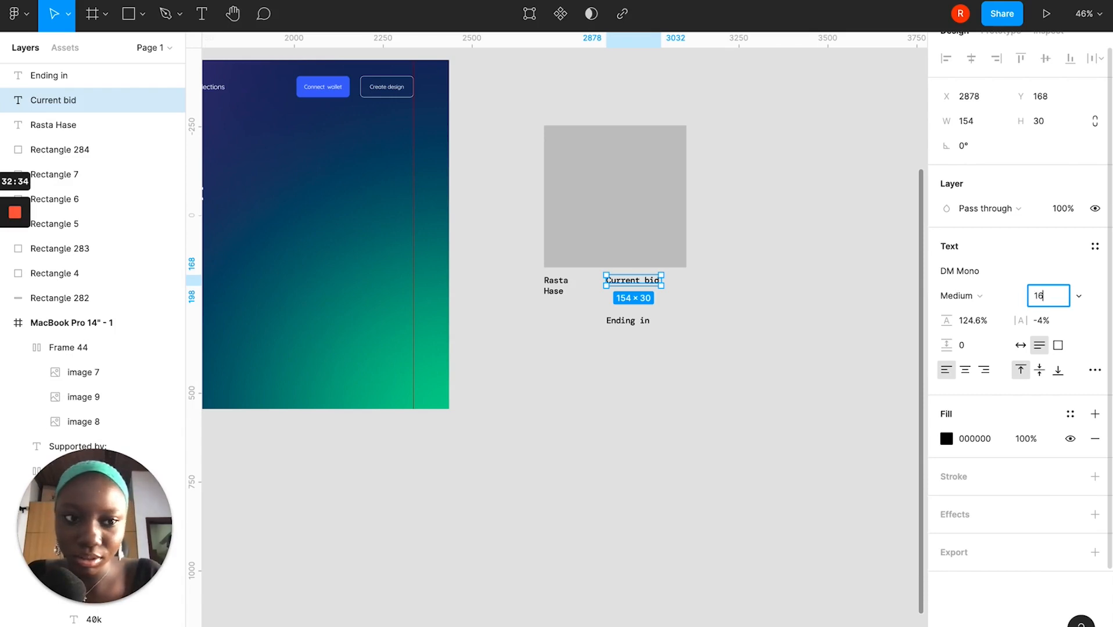
pyautogui.press('Return')
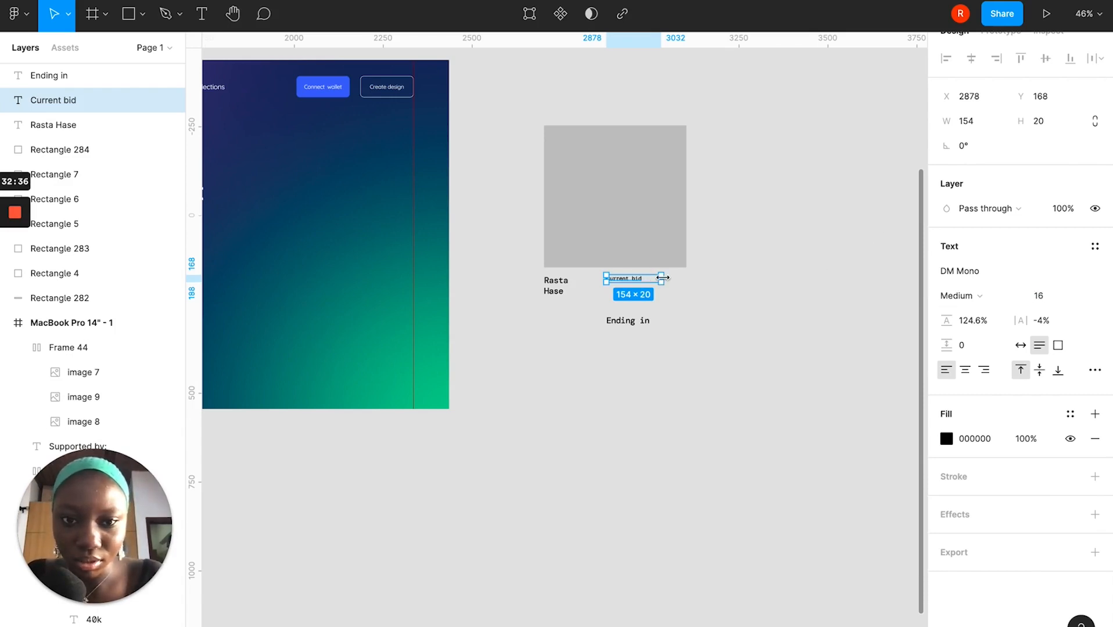
pyautogui.moveTo(658, 278); pyautogui.dragTo(621, 287)
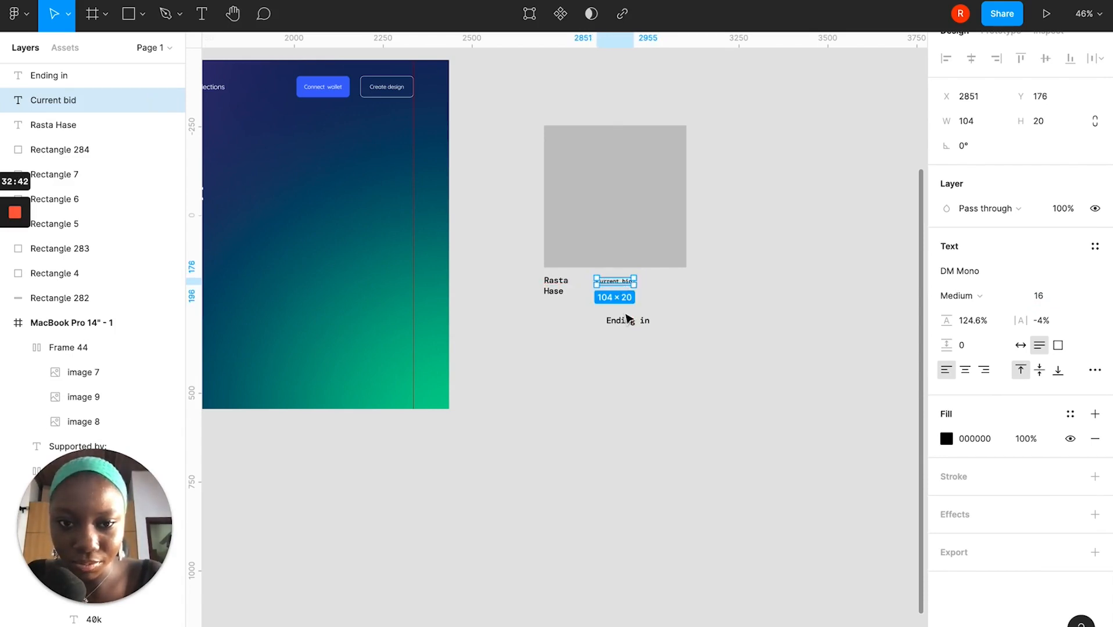
# Set the Ending in label's font size to 16, narrow it to 93 px and place it level with Current bid on its right.
pyautogui.click(632, 321)
pyautogui.click(1043, 297)
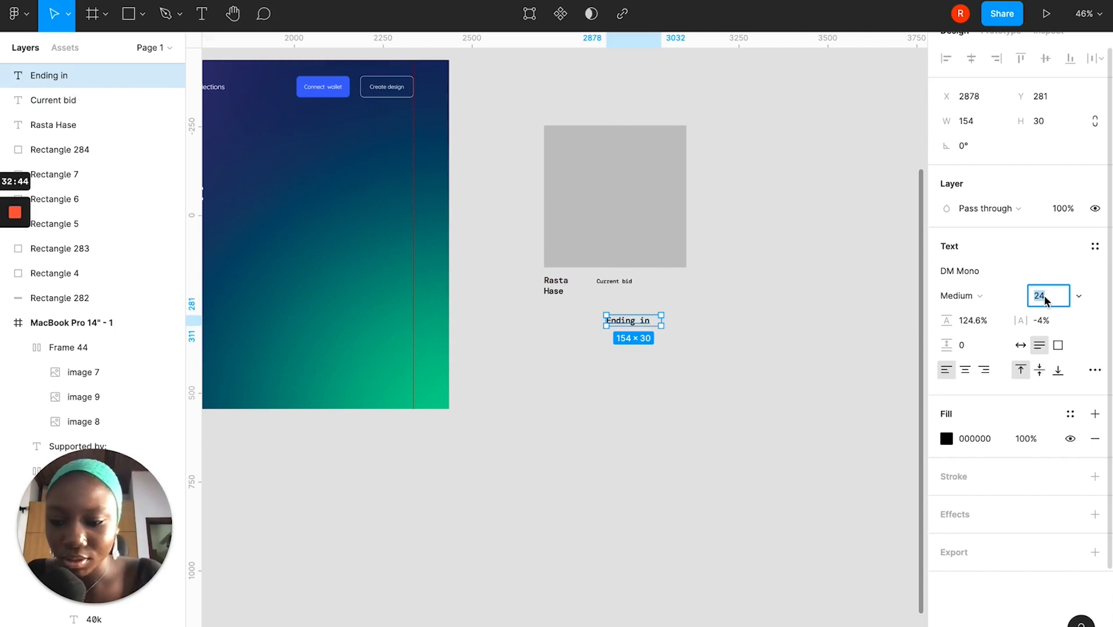
pyautogui.write('16')
pyautogui.press('Return')
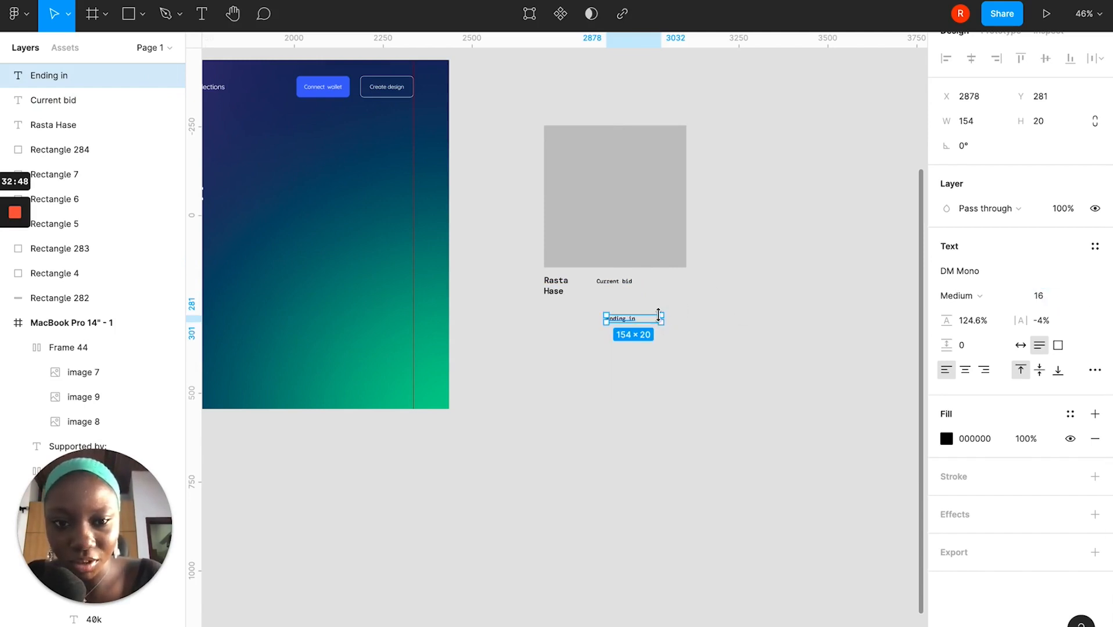
pyautogui.moveTo(665, 318); pyautogui.dragTo(662, 291)
# Shift the Ending in and Current bid labels to the right, spacing them further apart beneath the square.
pyautogui.scroll(5, 658, 291)
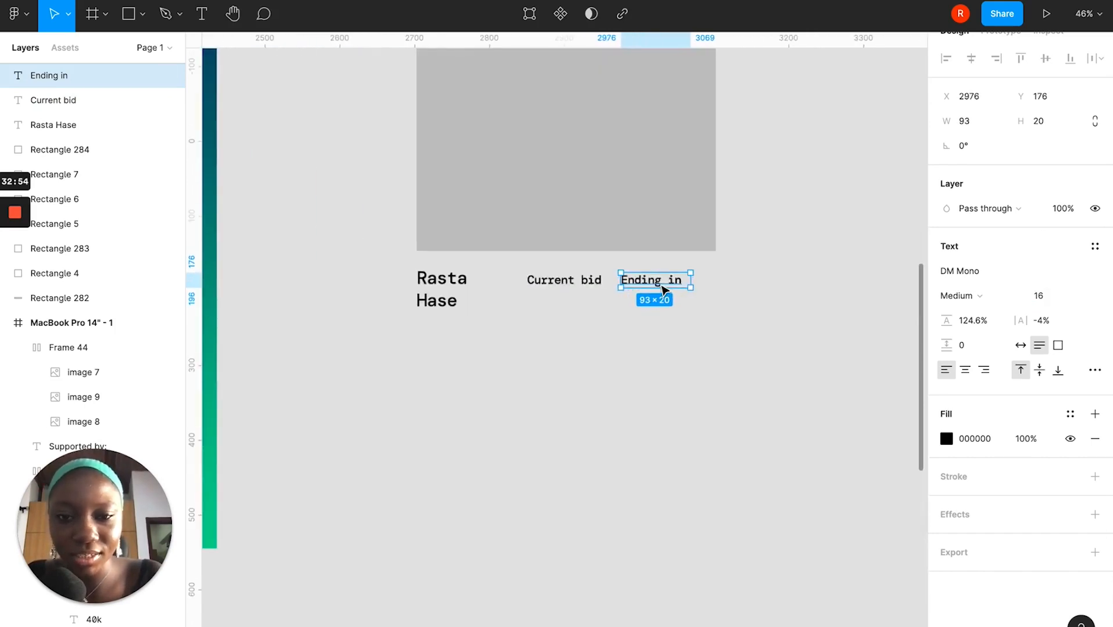
pyautogui.click(600, 290)
pyautogui.moveTo(598, 288); pyautogui.dragTo(601, 287)
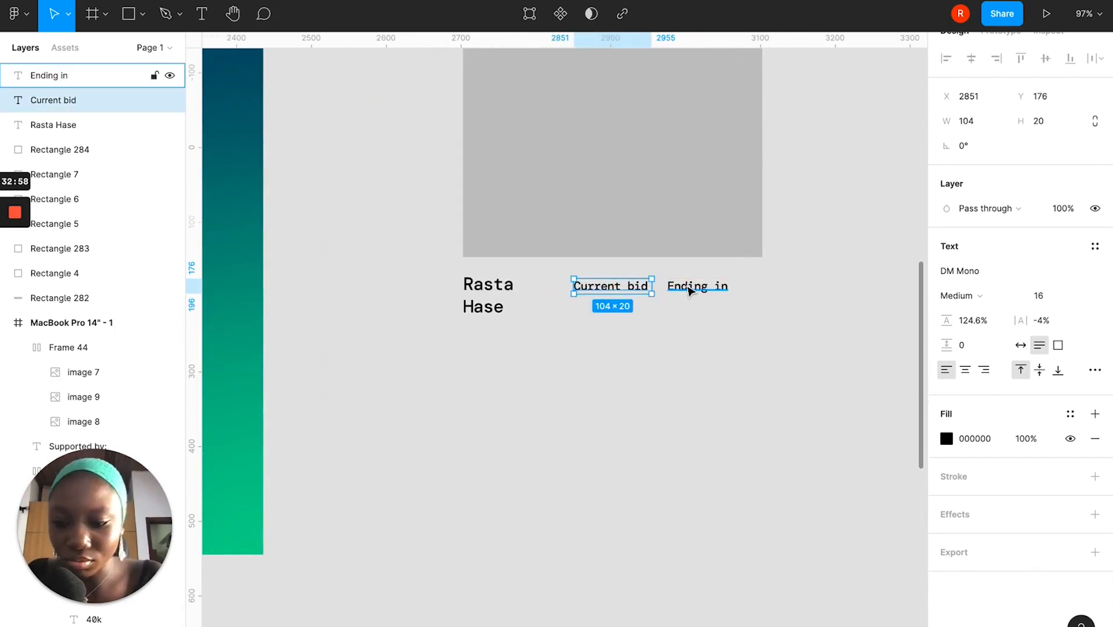
pyautogui.keyDown('shift'); pyautogui.click(689, 287); pyautogui.keyUp('shift')
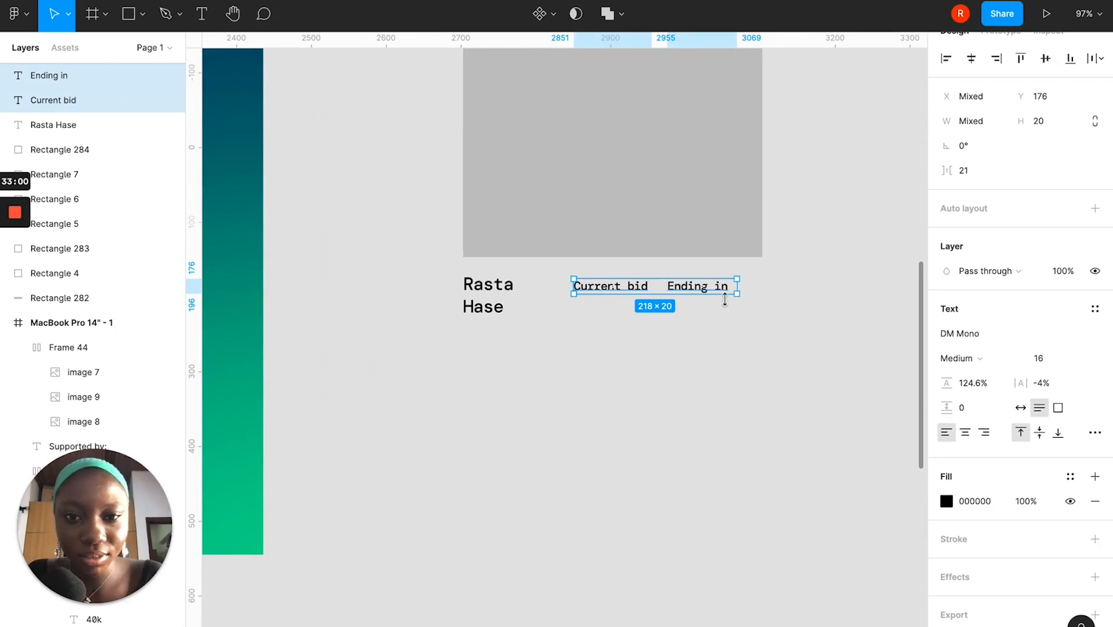
pyautogui.click(753, 313)
pyautogui.moveTo(700, 288); pyautogui.dragTo(726, 288)
pyautogui.moveTo(618, 295); pyautogui.dragTo(628, 294)
pyautogui.click(633, 350)
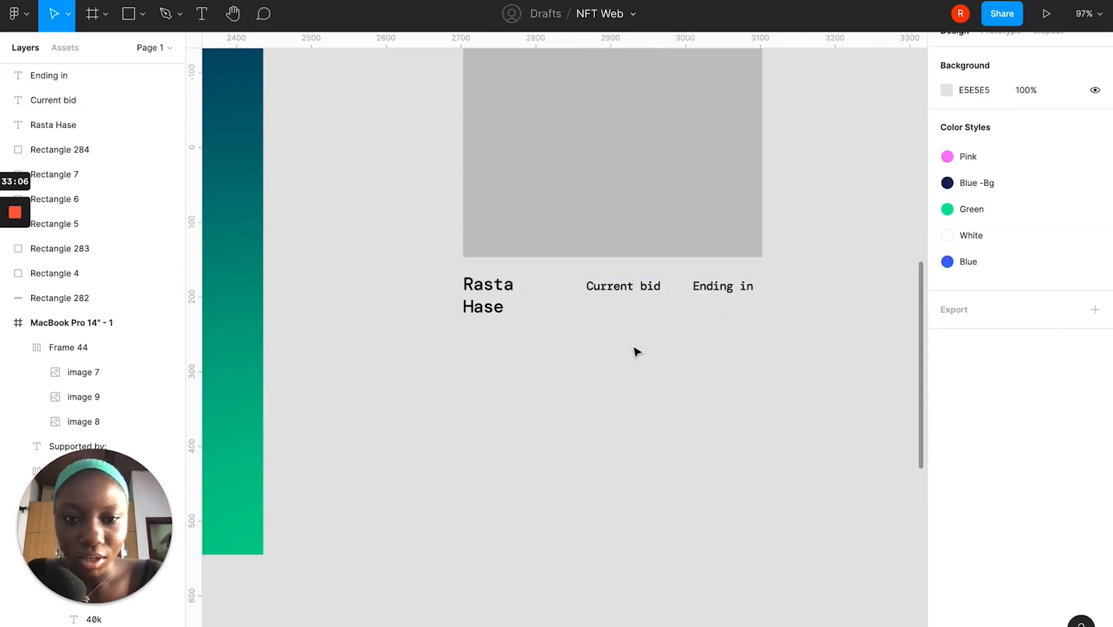
# Duplicate the Rasta Hase title below the row of labels, and check the bid value in the reference NFT card.
pyautogui.scroll(-1, 616, 314)
pyautogui.click(477, 284)
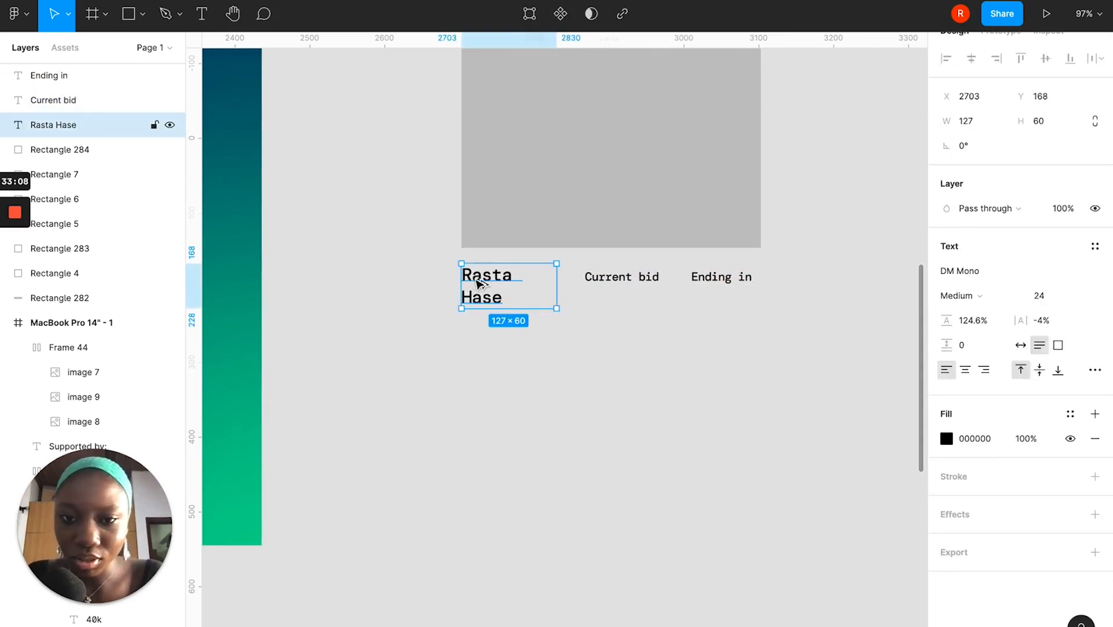
pyautogui.moveTo(477, 284); pyautogui.dragTo(553, 371)
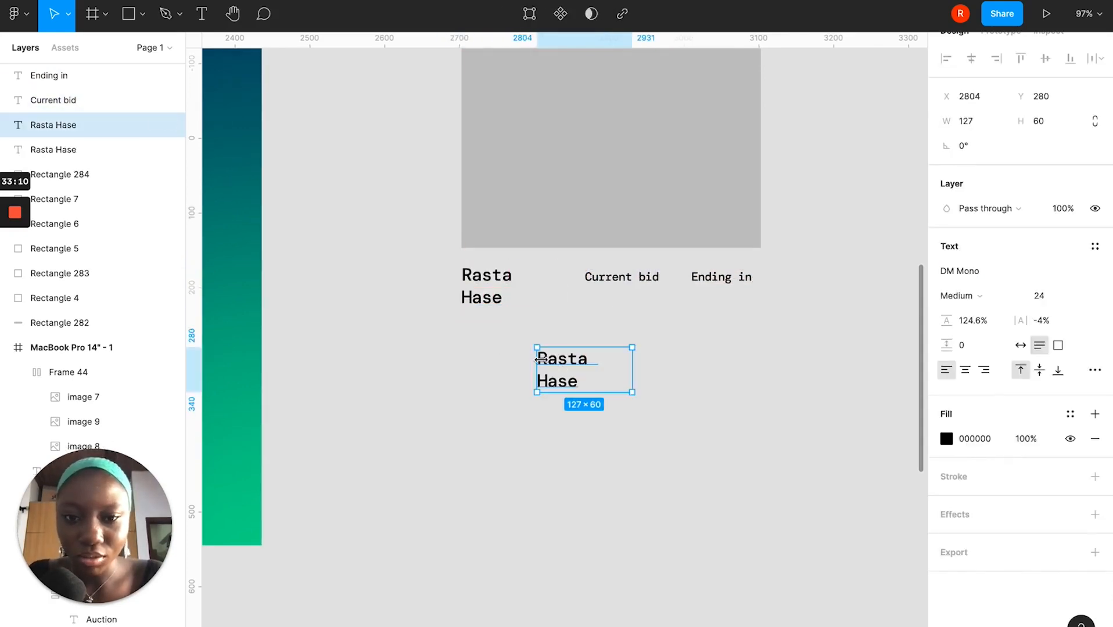
pyautogui.hscroll(-3, 546, 366)
pyautogui.scroll(-10, 546, 366)
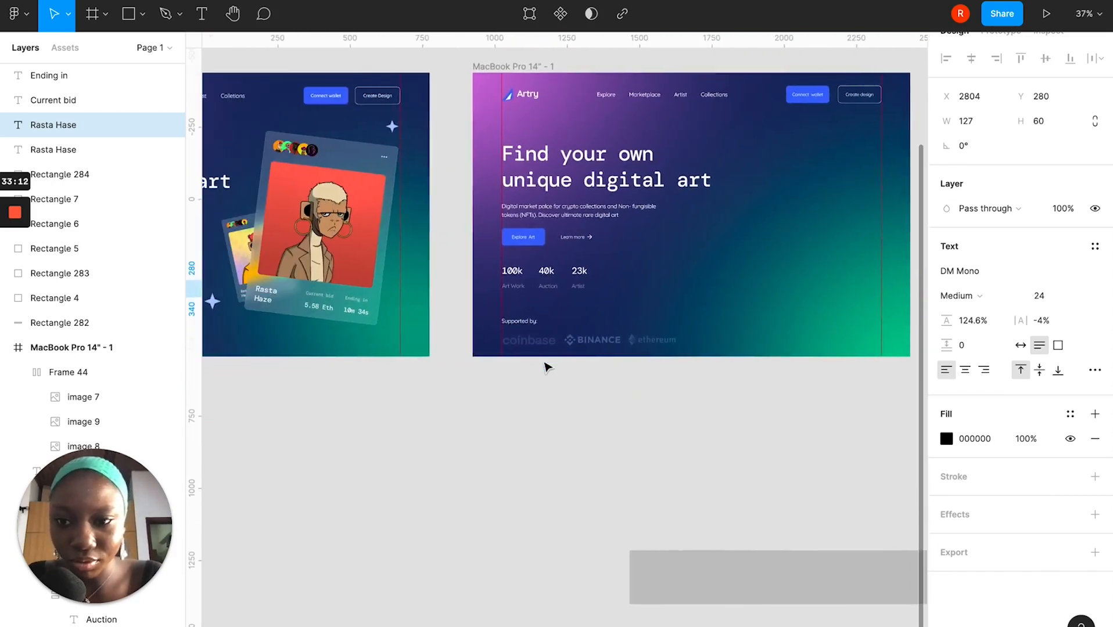
pyautogui.hscroll(5, 546, 366)
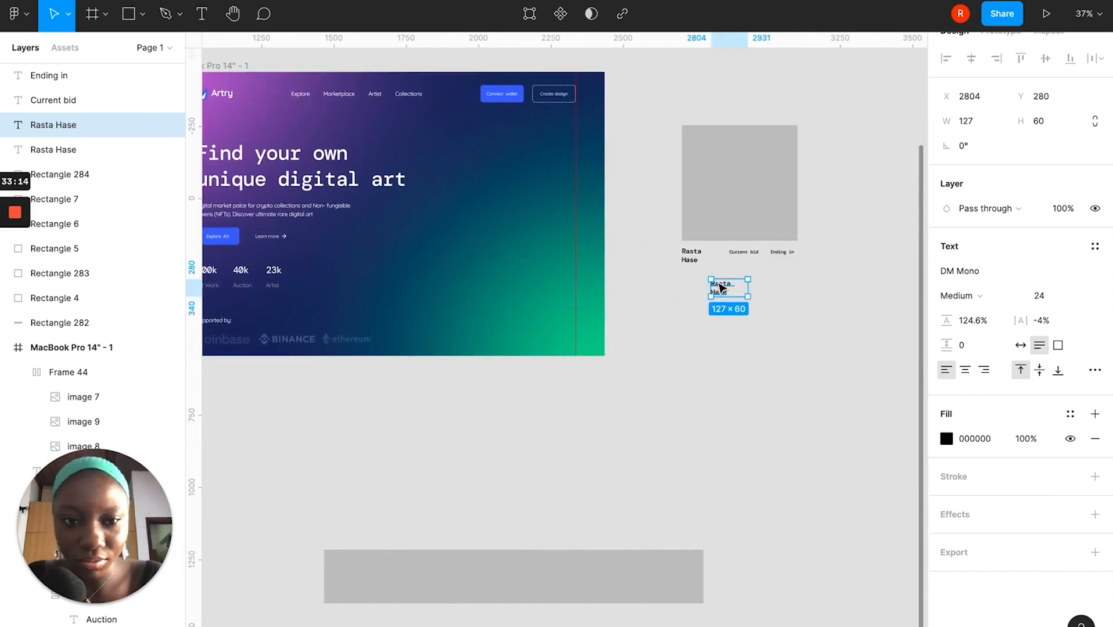
# Replace the lower title copy's text with "5.58 Eth", matching the reference card.
pyautogui.doubleClick(718, 282)
pyautogui.write('%')
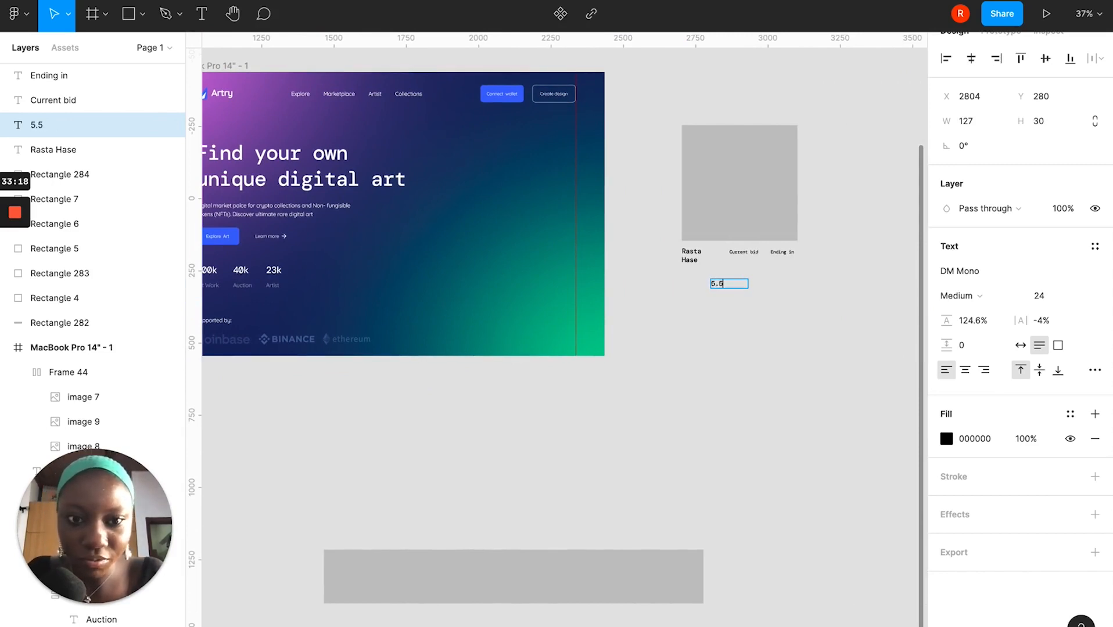
pyautogui.hscroll(-4, 558, 326)
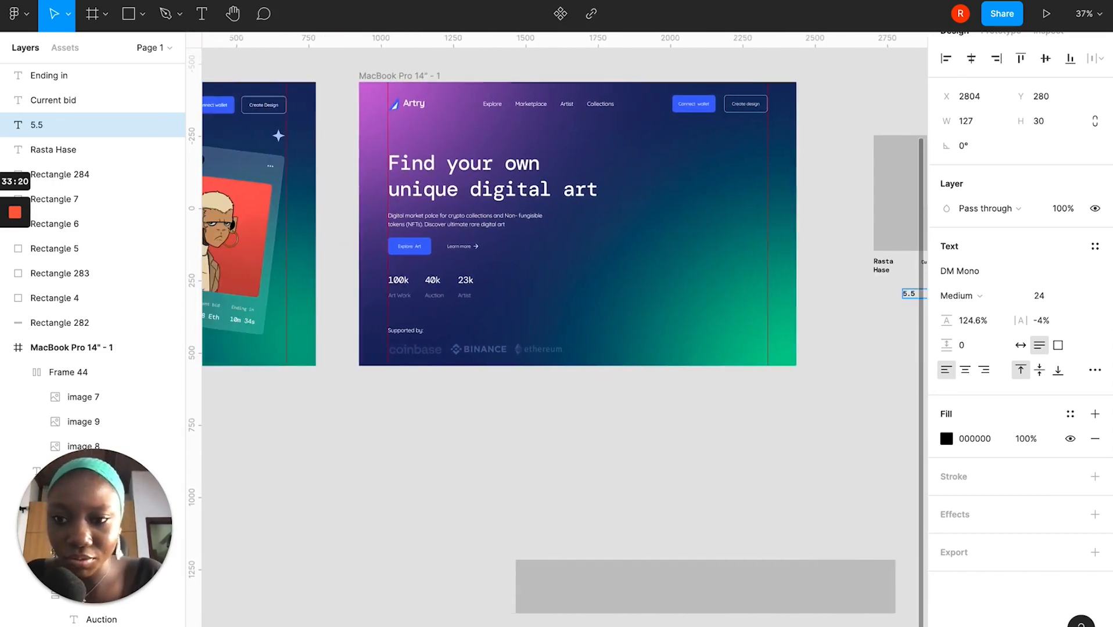
pyautogui.hscroll(5, 563, 326)
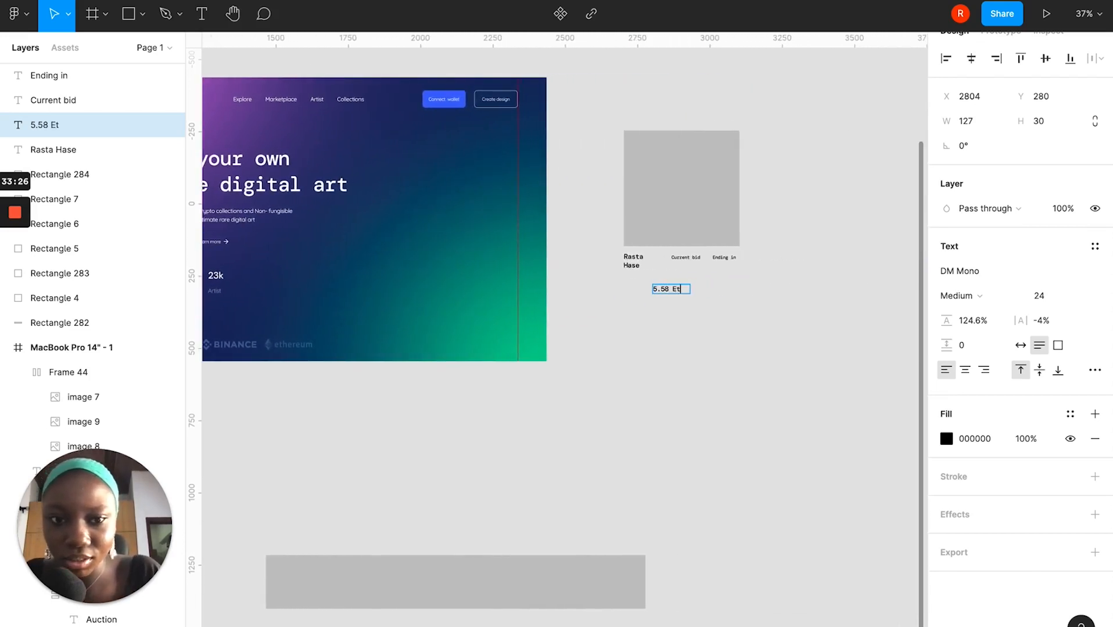
pyautogui.hscroll(-4, 563, 325)
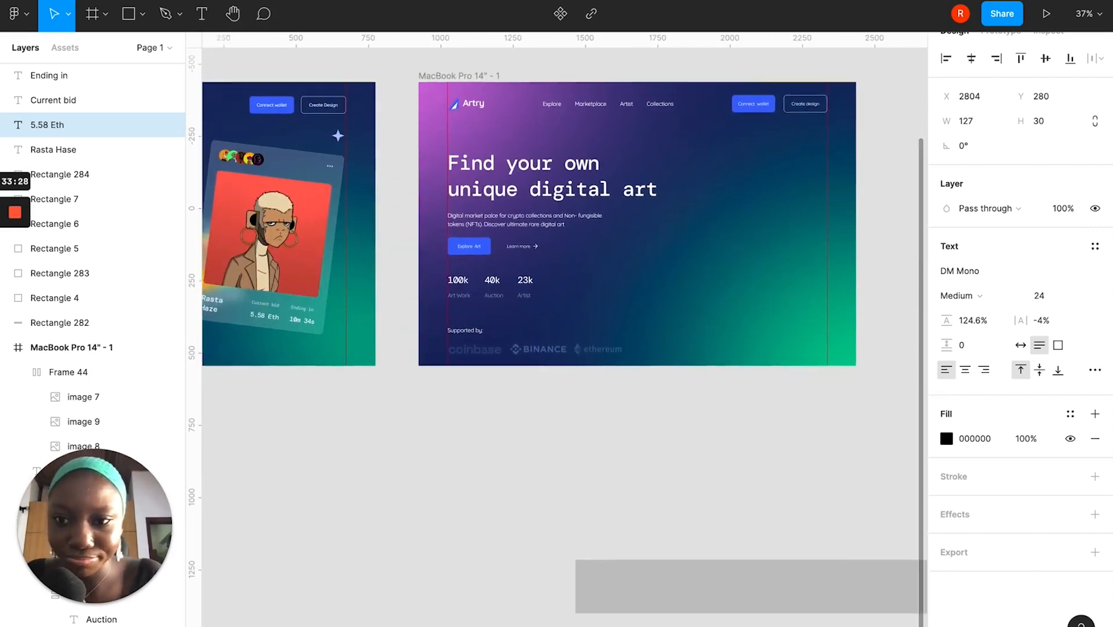
pyautogui.click(825, 268)
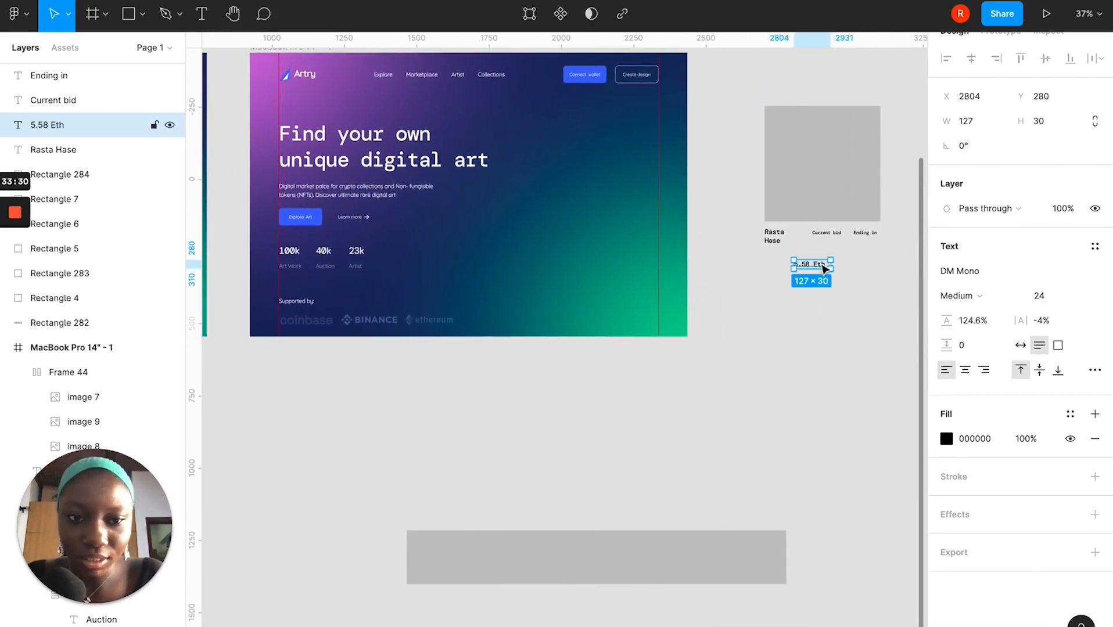
# Duplicate the 5.58 Eth text below and to its right, and check the ending time in the reference NFT card.
pyautogui.moveTo(814, 273); pyautogui.dragTo(842, 306)
pyautogui.hscroll(-5, 841, 307)
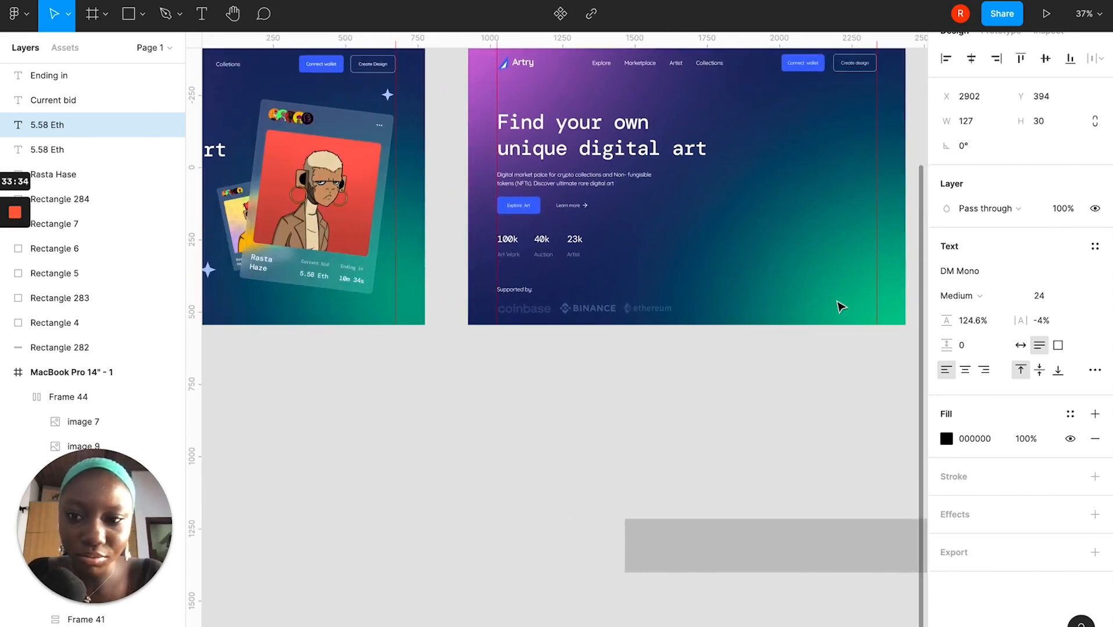
pyautogui.hscroll(5, 841, 307)
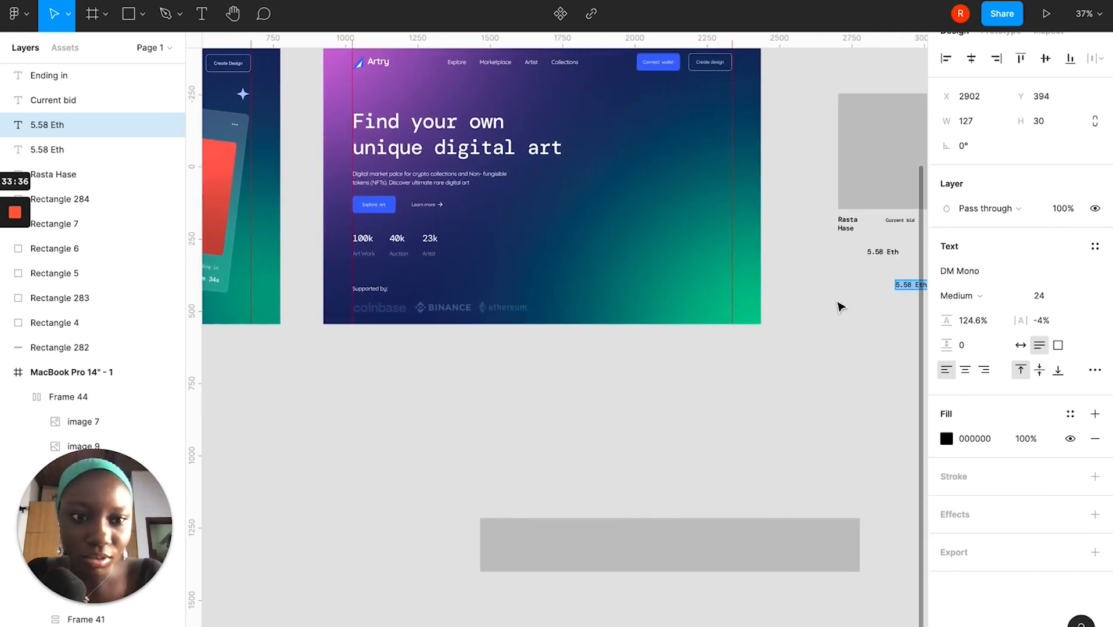
# Replace the lower 5.58 Eth copy's text with "10m 34s", matching the reference card.
pyautogui.hscroll(3, 840, 306)
pyautogui.press('Return')
pyautogui.write('10M')
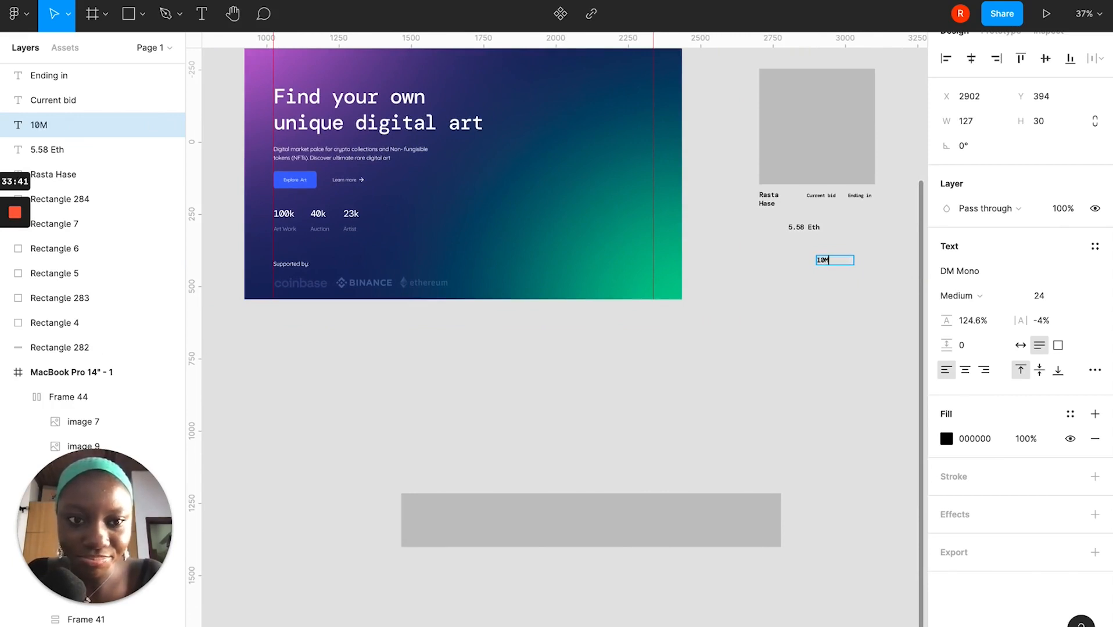
pyautogui.hscroll(-1, 558, 308)
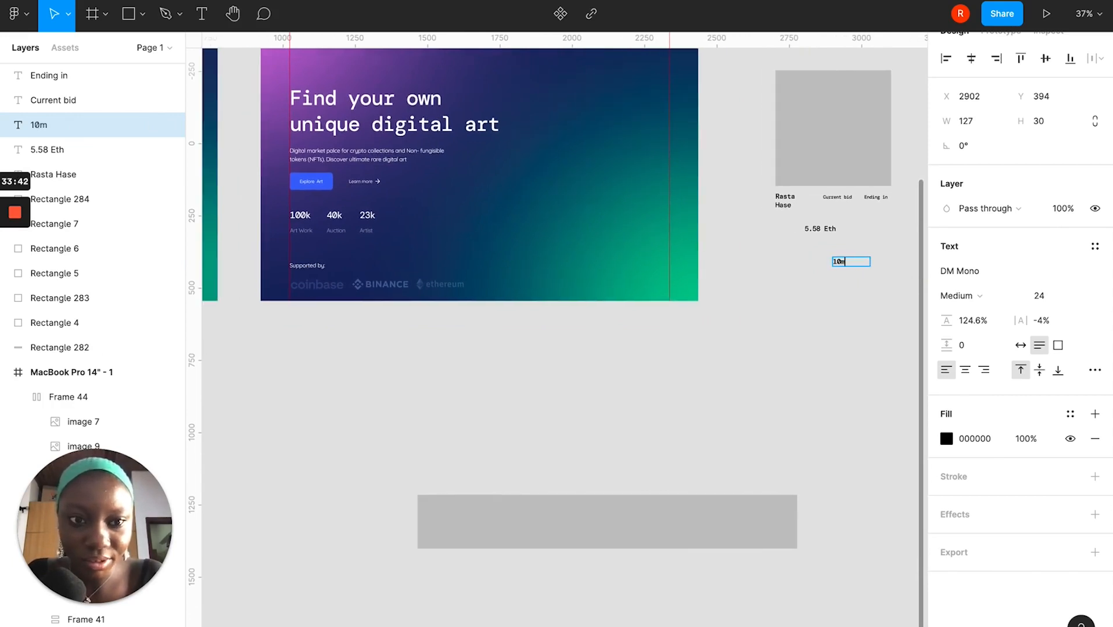
pyautogui.hscroll(-4, 558, 325)
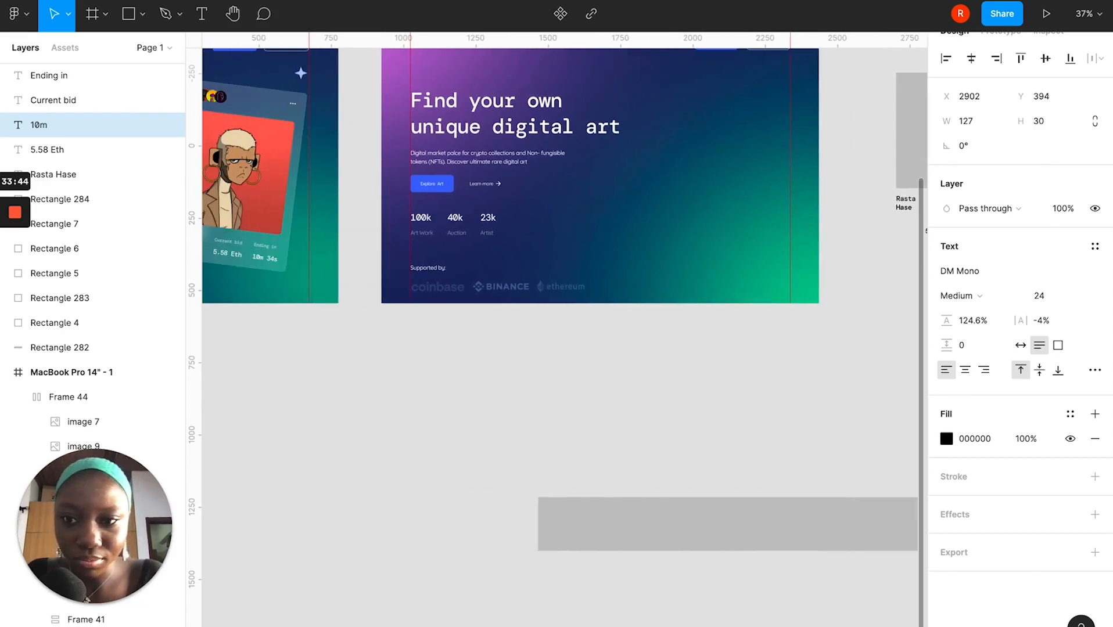
pyautogui.hscroll(7, 558, 307)
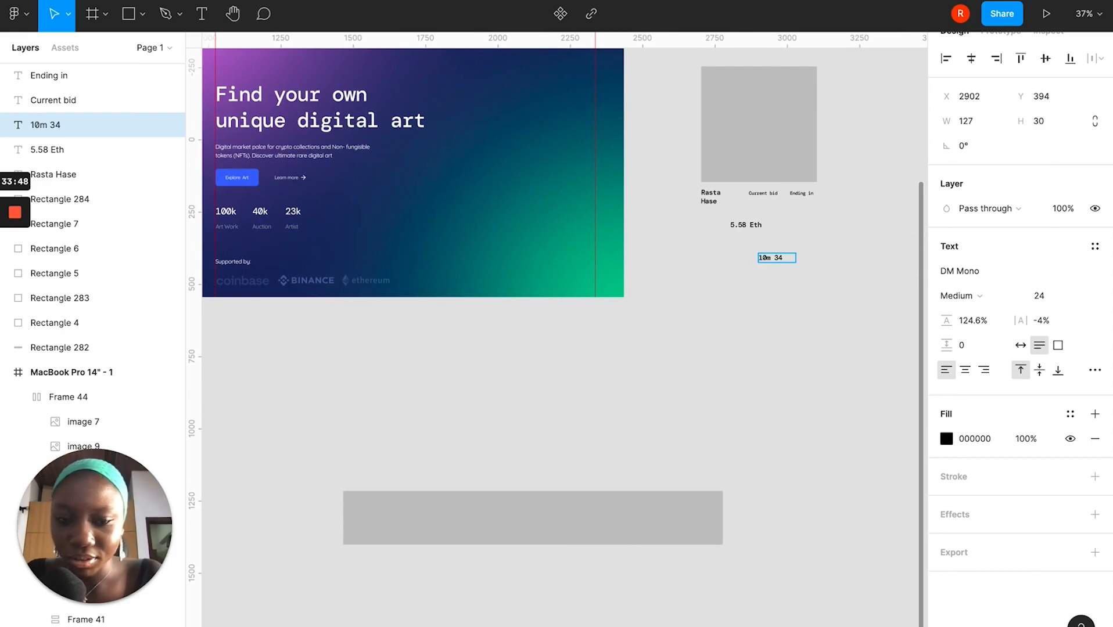
pyautogui.press('Escape')
# Move the 10m 34s text beneath the Ending in label and the 5.58 Eth text beneath the Current bid label.
pyautogui.scroll(5, 813, 252)
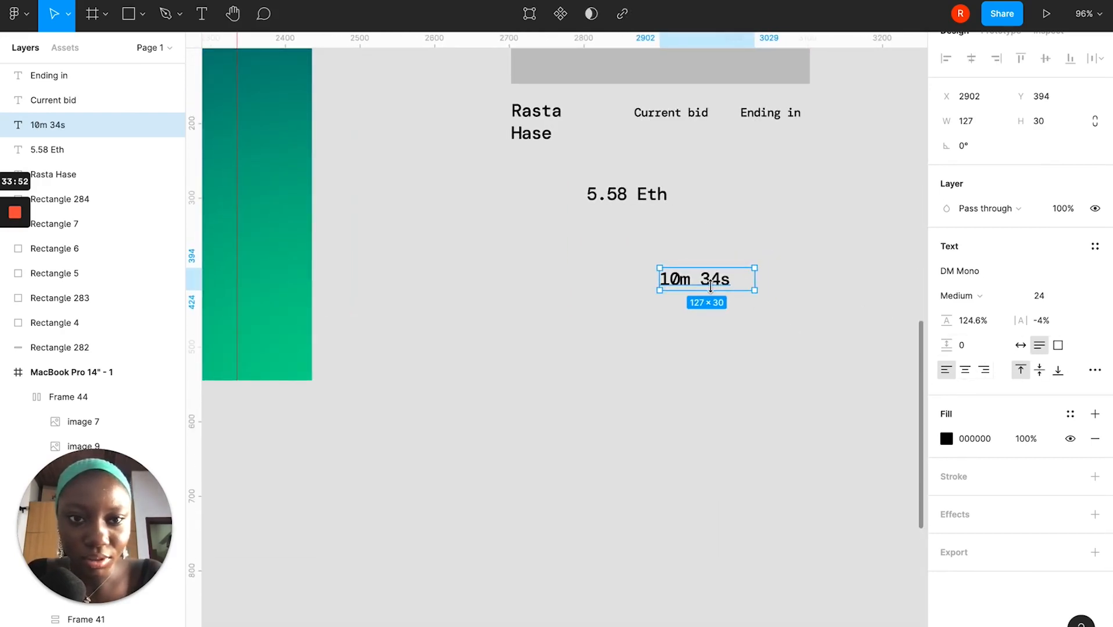
pyautogui.moveTo(711, 283); pyautogui.dragTo(793, 162)
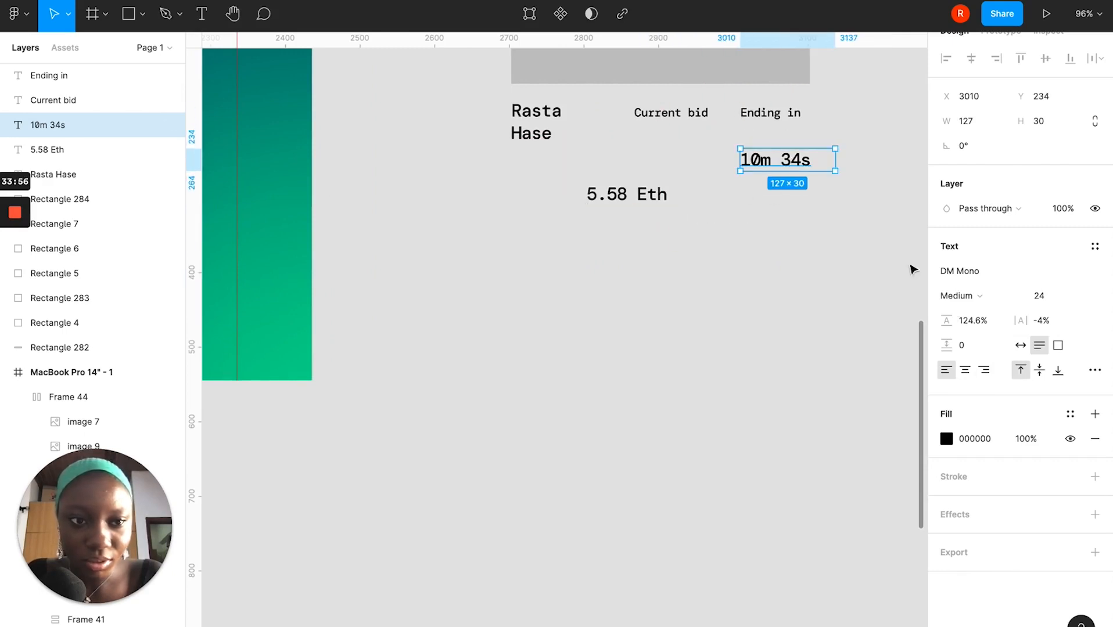
pyautogui.moveTo(615, 207); pyautogui.dragTo(650, 157)
# Set the font size of the 10m 34s and 5.58 Eth texts to 20.
pyautogui.doubleClick(765, 167)
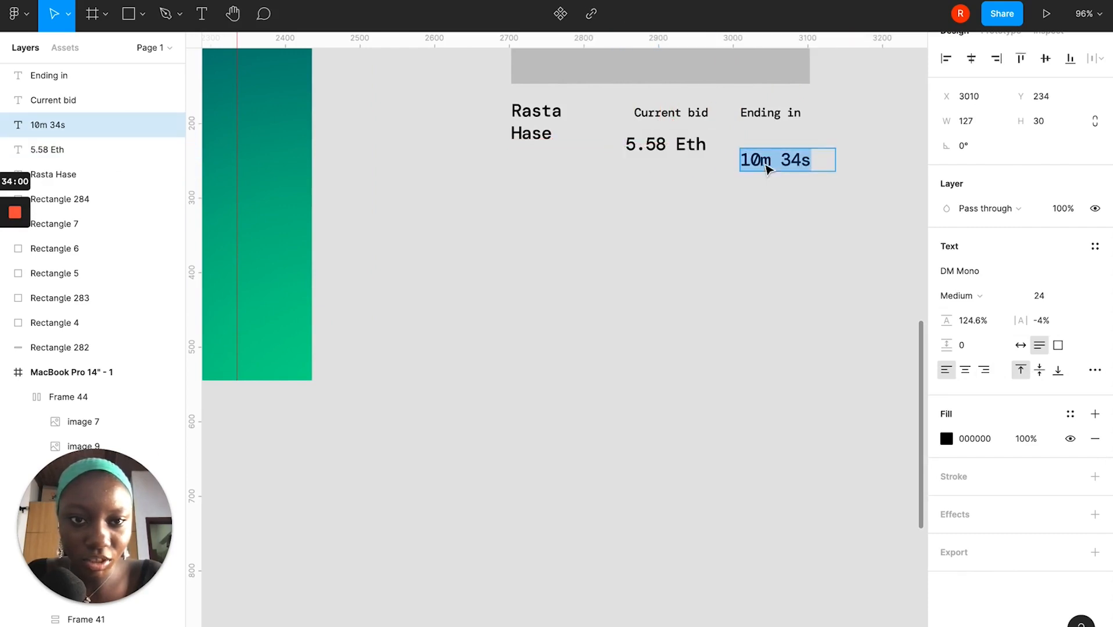
pyautogui.press('Escape')
pyautogui.click(1048, 297)
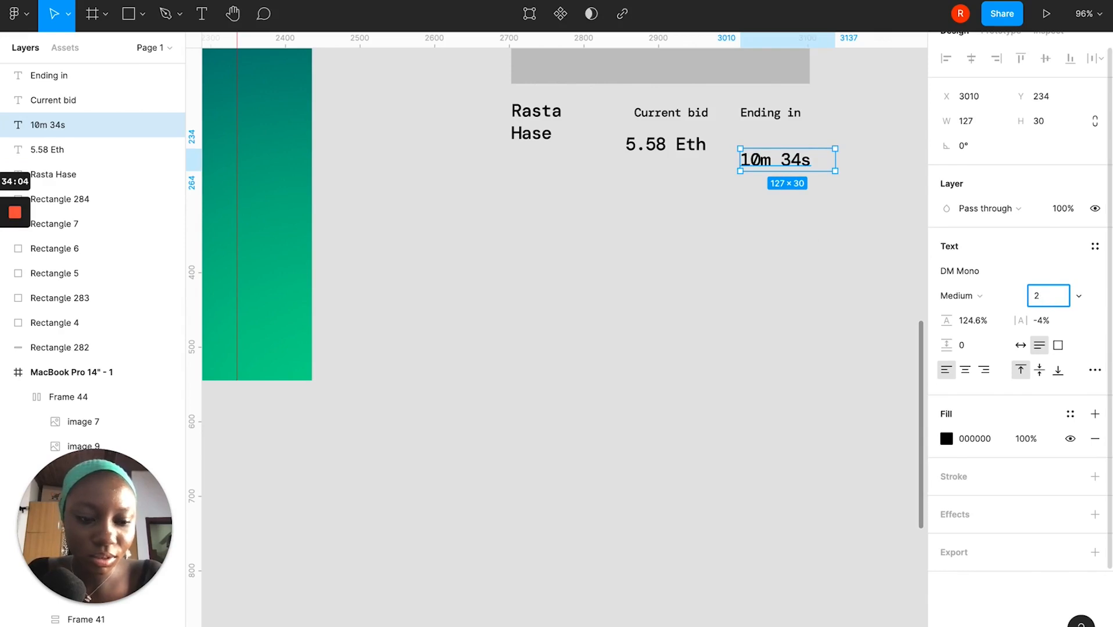
pyautogui.write('20')
pyautogui.press('Return')
pyautogui.click(677, 140)
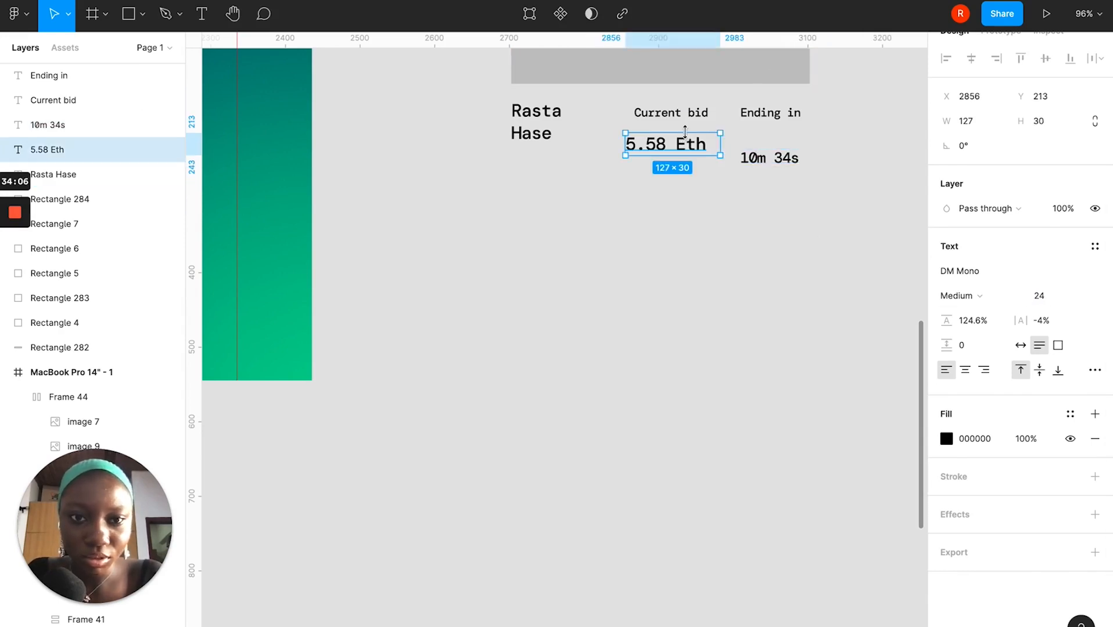
pyautogui.click(1042, 293)
pyautogui.write('20')
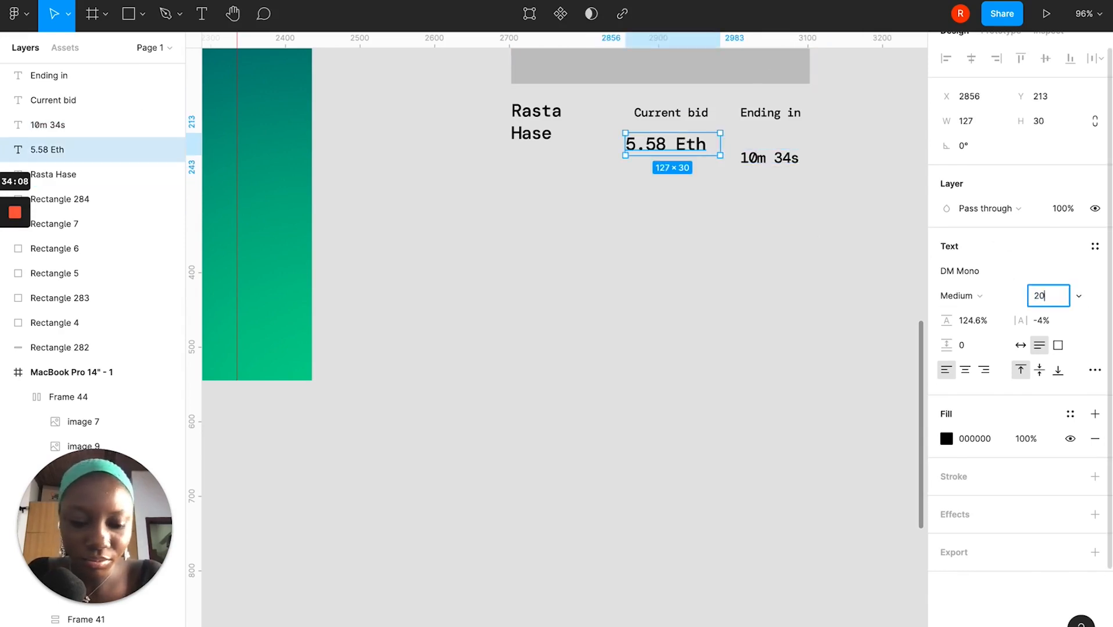
pyautogui.press('Return')
# Line up the 10m 34s and 5.58 Eth values under their labels, and lower the Rasta Hase title slightly.
pyautogui.moveTo(784, 158); pyautogui.dragTo(768, 150)
pyautogui.moveTo(654, 152); pyautogui.dragTo(668, 150)
pyautogui.click(521, 118)
pyautogui.moveTo(527, 116); pyautogui.dragTo(532, 127)
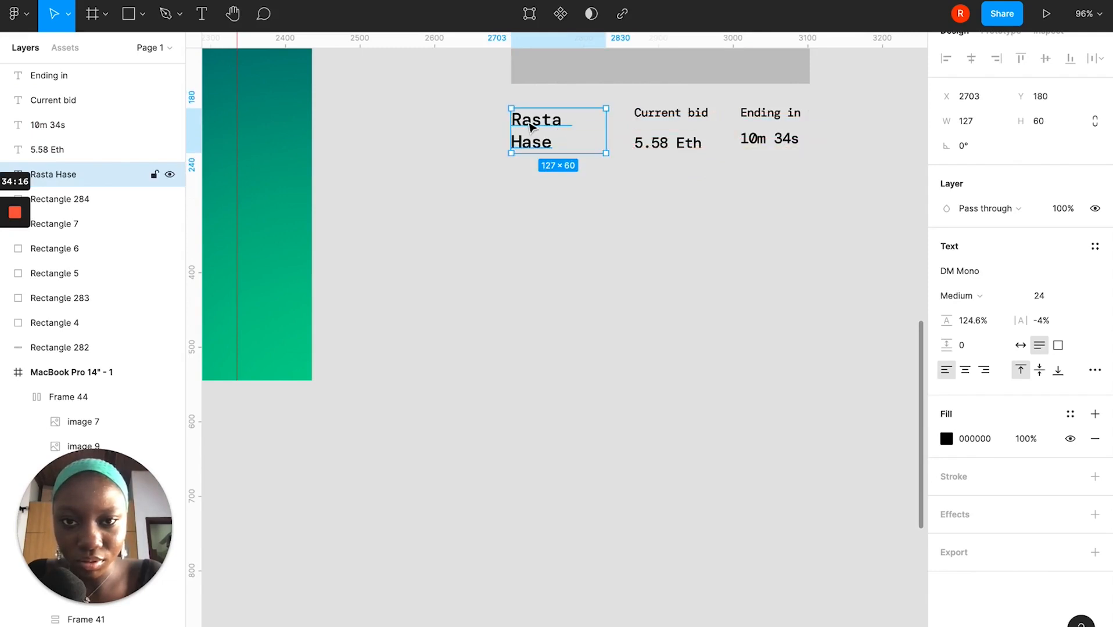
# Add auto layout to Current bid with 5.58 Eth, and separately to Ending in with 10m 34s.
pyautogui.click(677, 115)
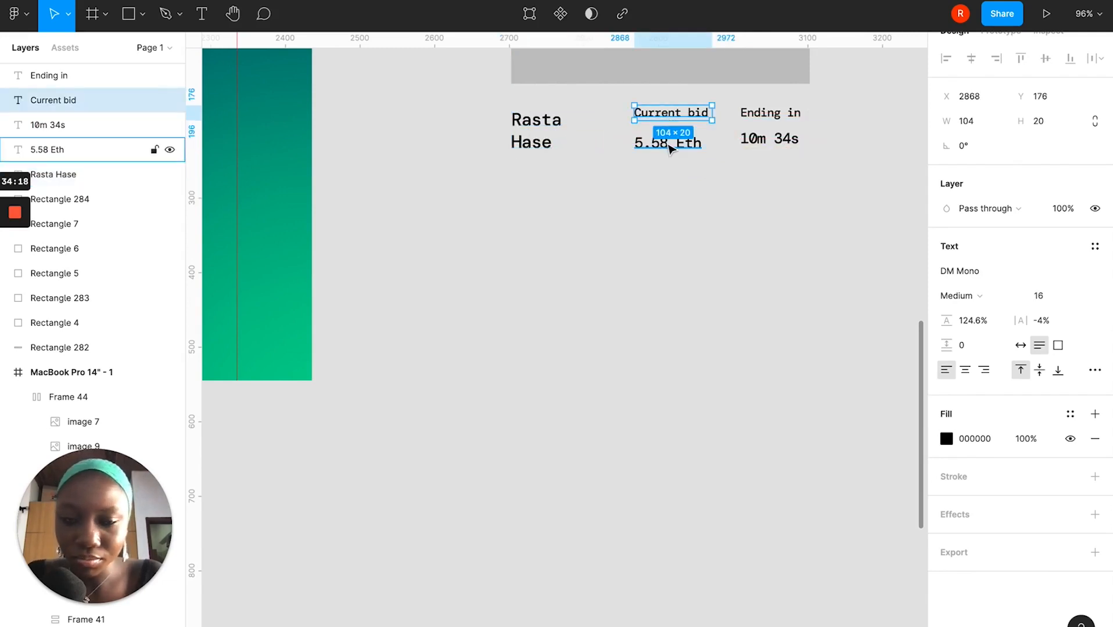
pyautogui.keyDown('shift'); pyautogui.click(670, 145); pyautogui.keyUp('shift')
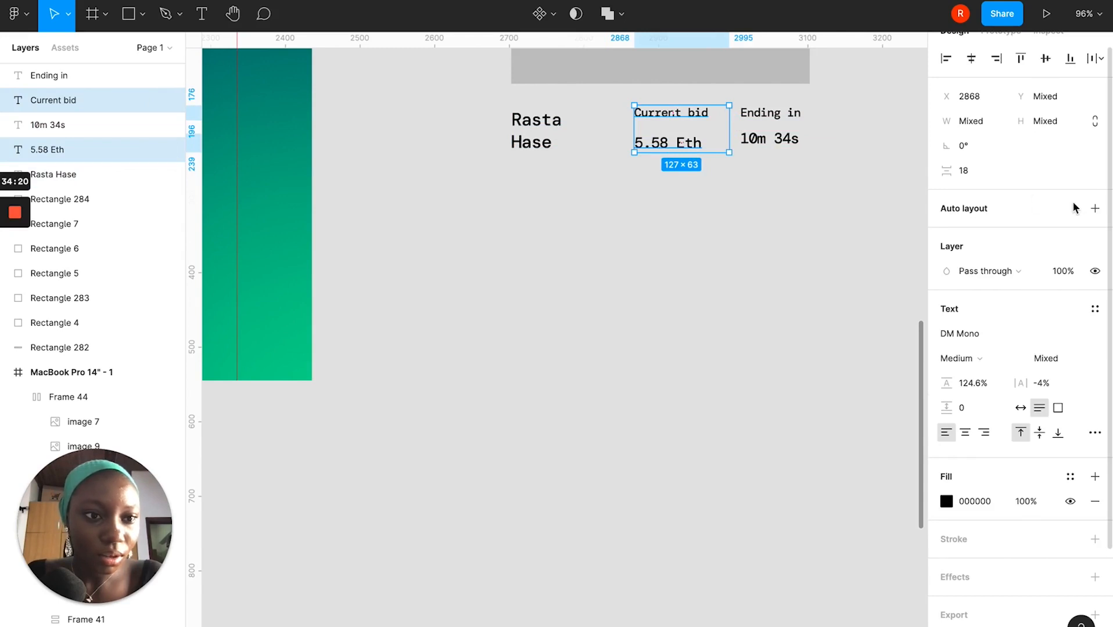
pyautogui.click(1094, 209)
pyautogui.click(769, 119)
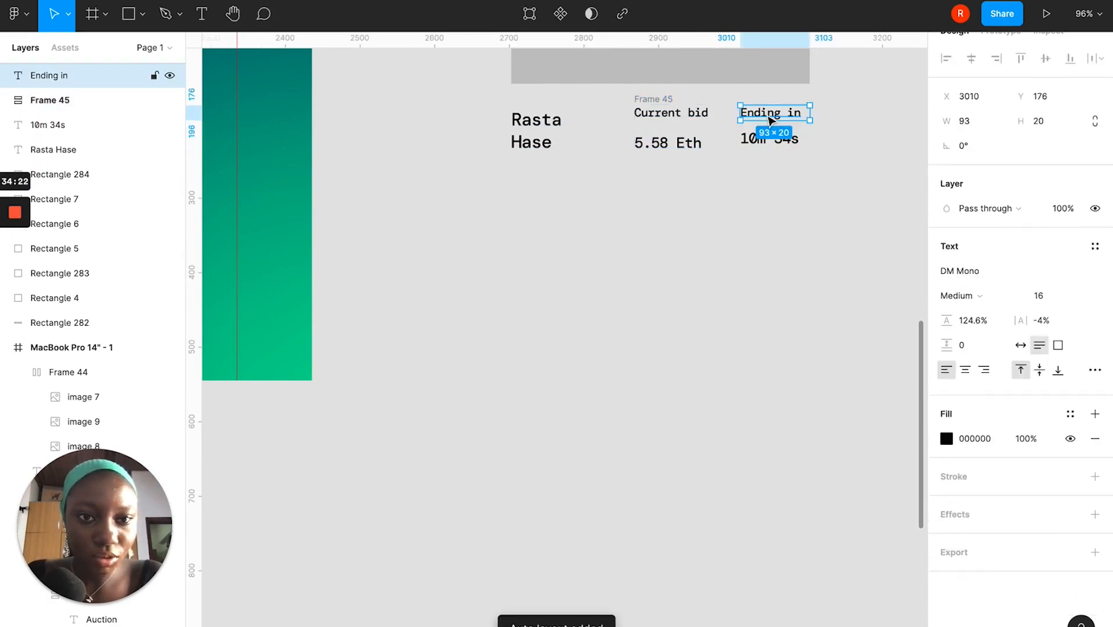
pyautogui.keyDown('shift'); pyautogui.click(758, 143); pyautogui.keyUp('shift')
pyautogui.click(1095, 209)
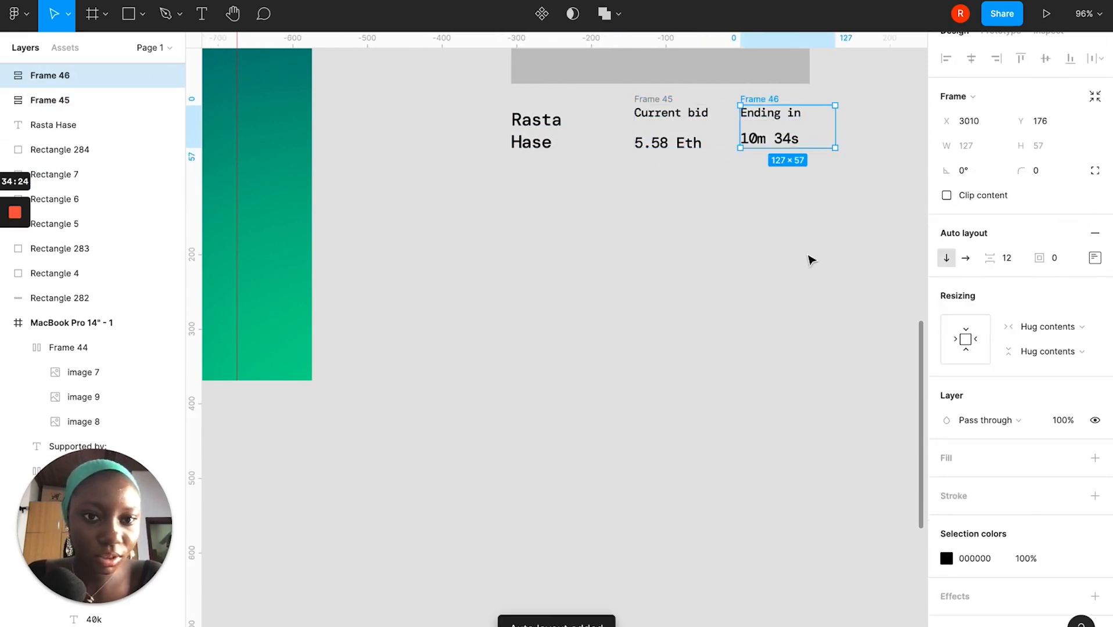
# Set the auto layout item spacing to 15 in the Current bid frame and 14 in the Ending in frame.
pyautogui.click(716, 171)
pyautogui.doubleClick(658, 124)
pyautogui.click(544, 122)
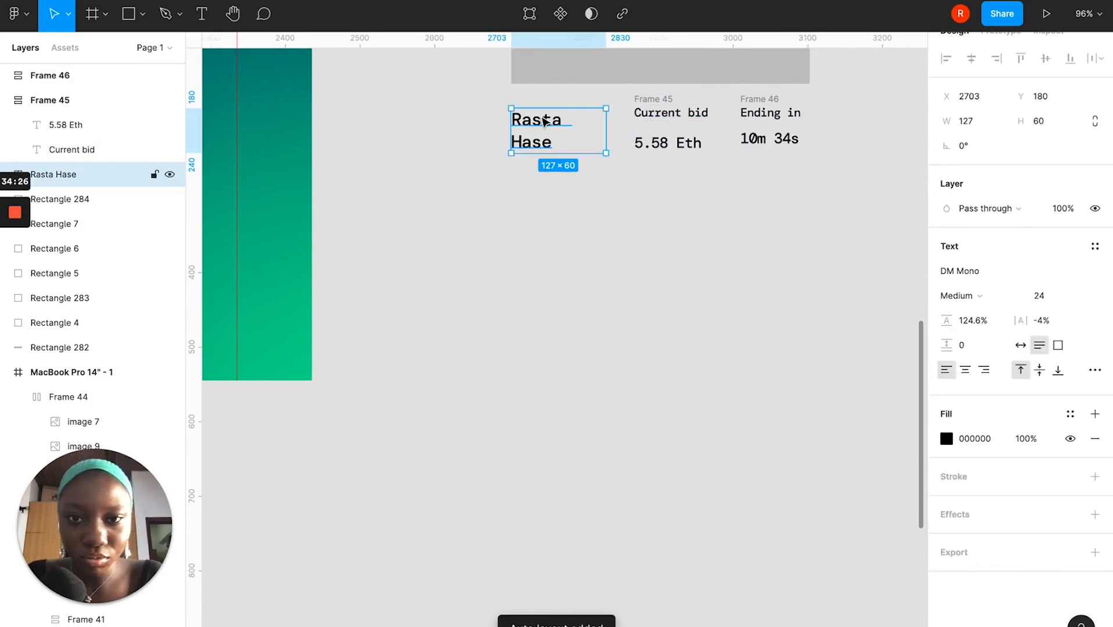
pyautogui.click(675, 122)
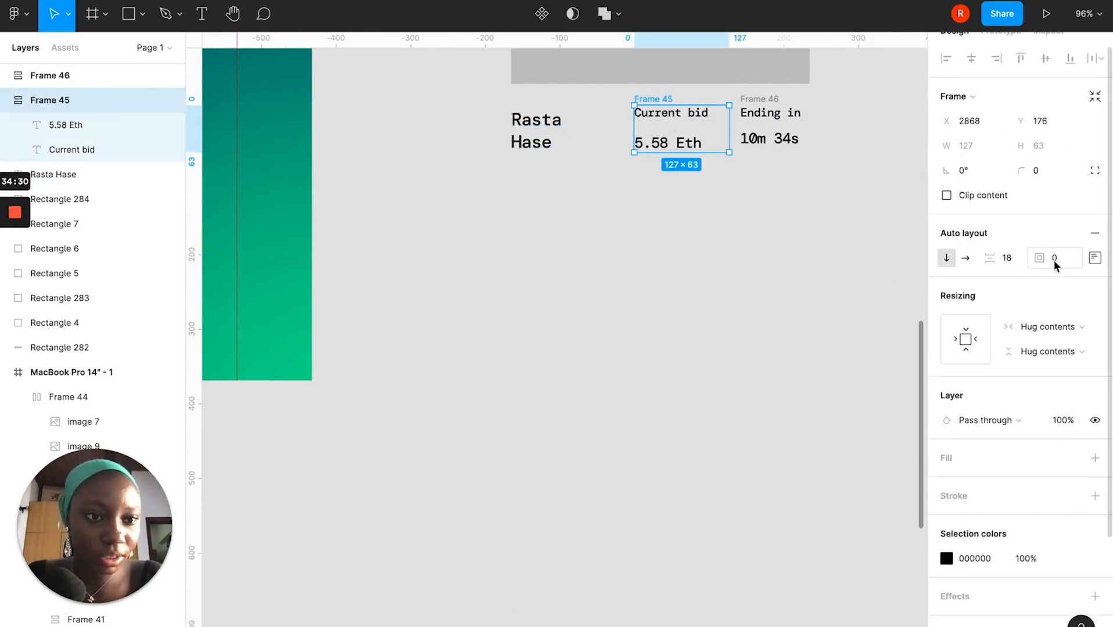
pyautogui.moveTo(990, 257); pyautogui.dragTo(984, 257)
pyautogui.click(769, 109)
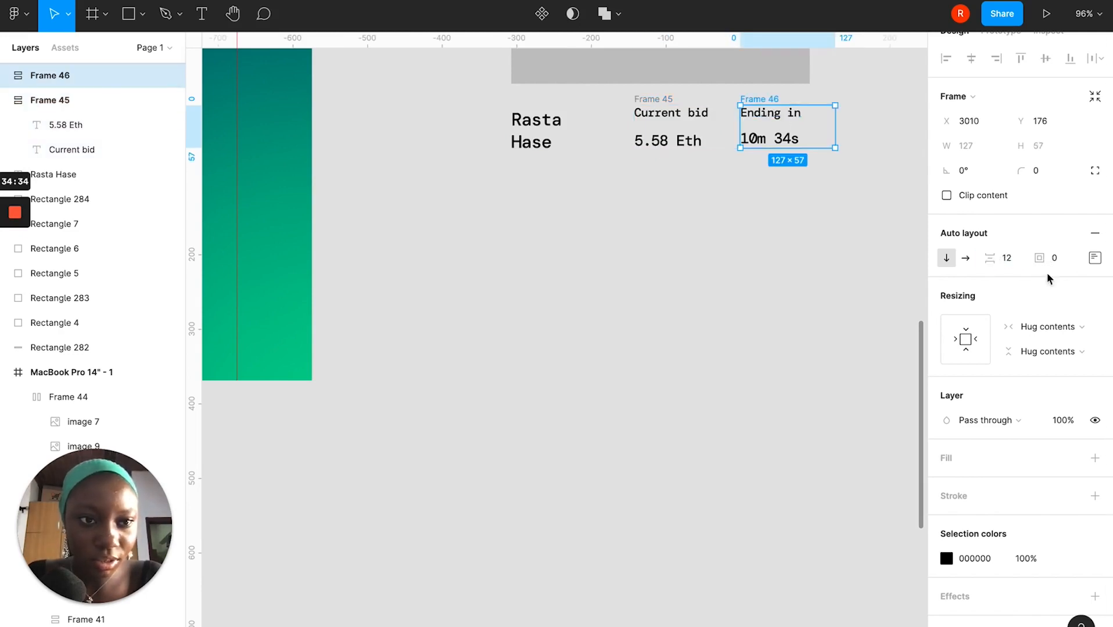
pyautogui.moveTo(989, 259); pyautogui.dragTo(994, 261)
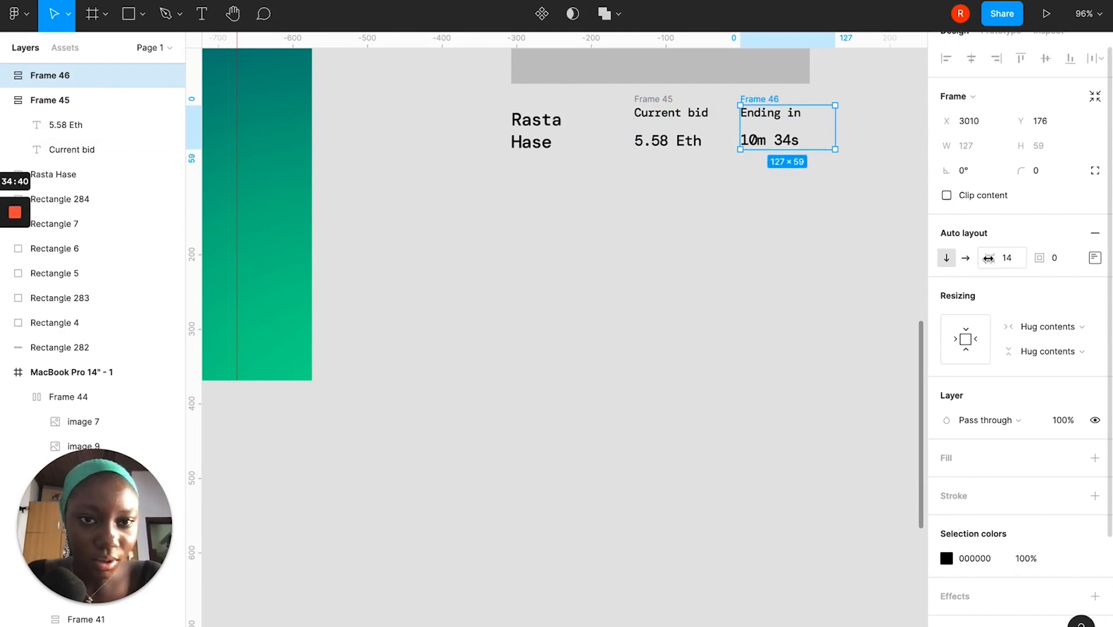
# Set the Ending in, 10m 34s and 5.58 Eth texts to auto width so their boxes fit the content.
pyautogui.click(660, 102)
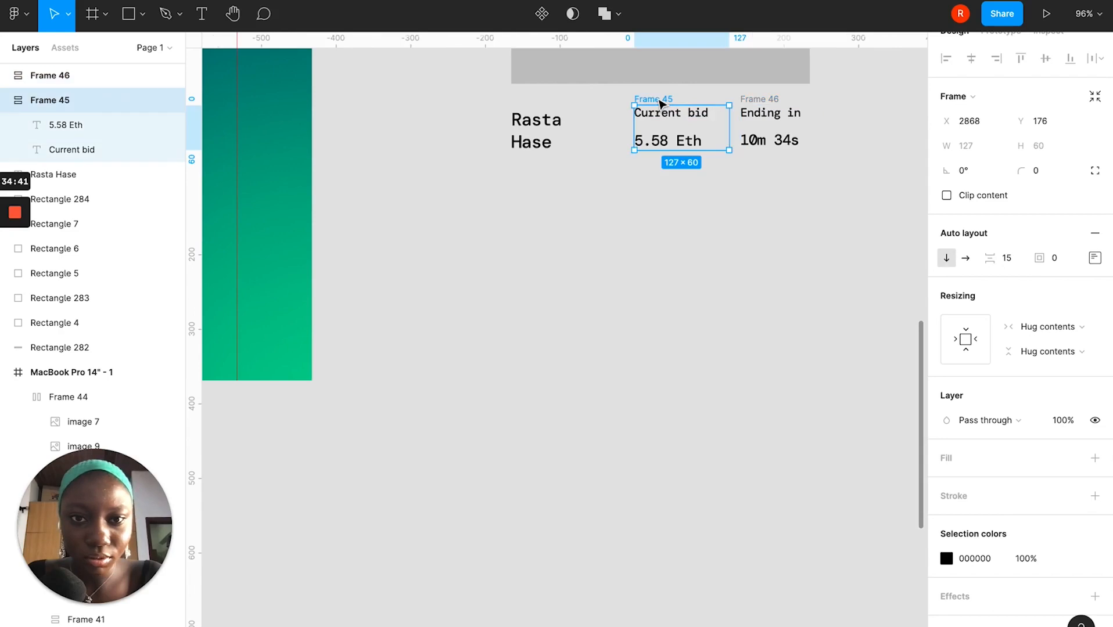
pyautogui.keyDown('shift'); pyautogui.click(772, 103); pyautogui.keyUp('shift')
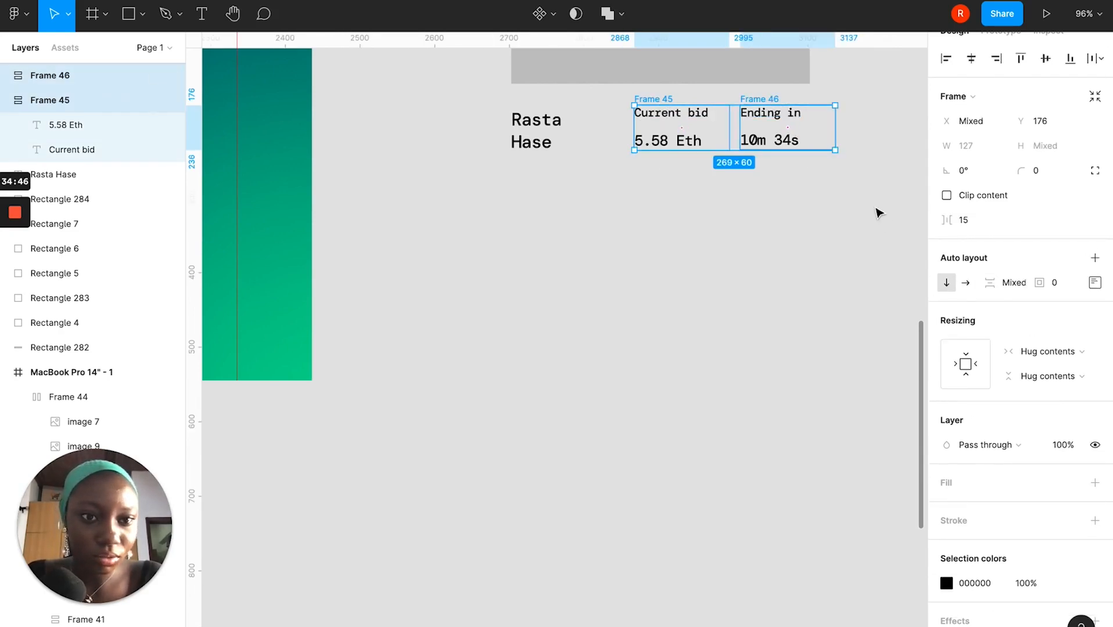
pyautogui.doubleClick(762, 115)
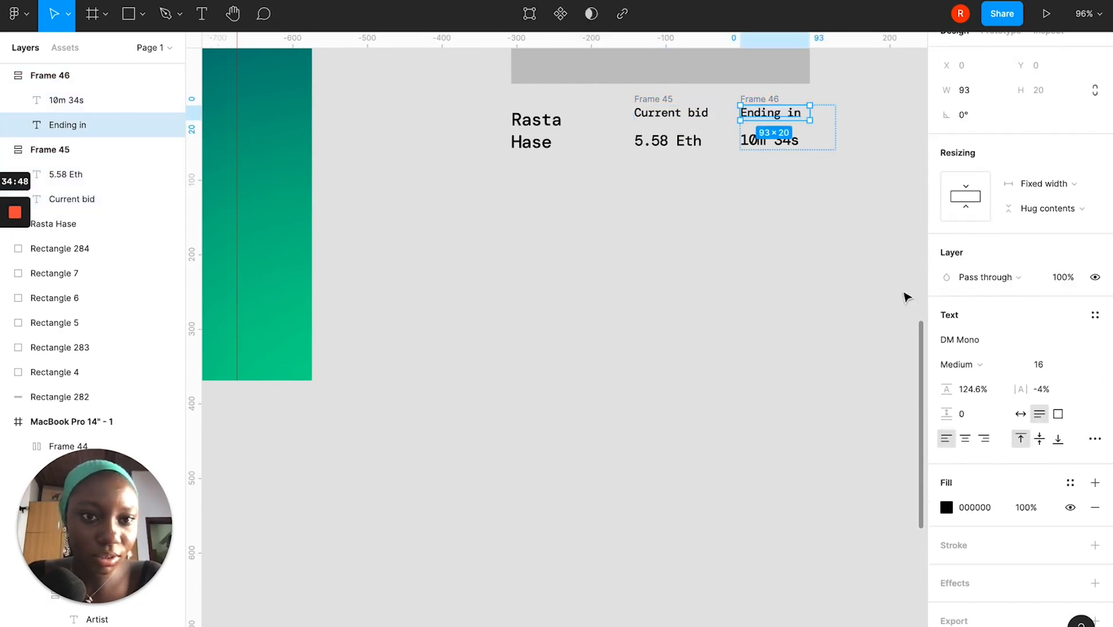
pyautogui.click(1021, 413)
pyautogui.click(780, 144)
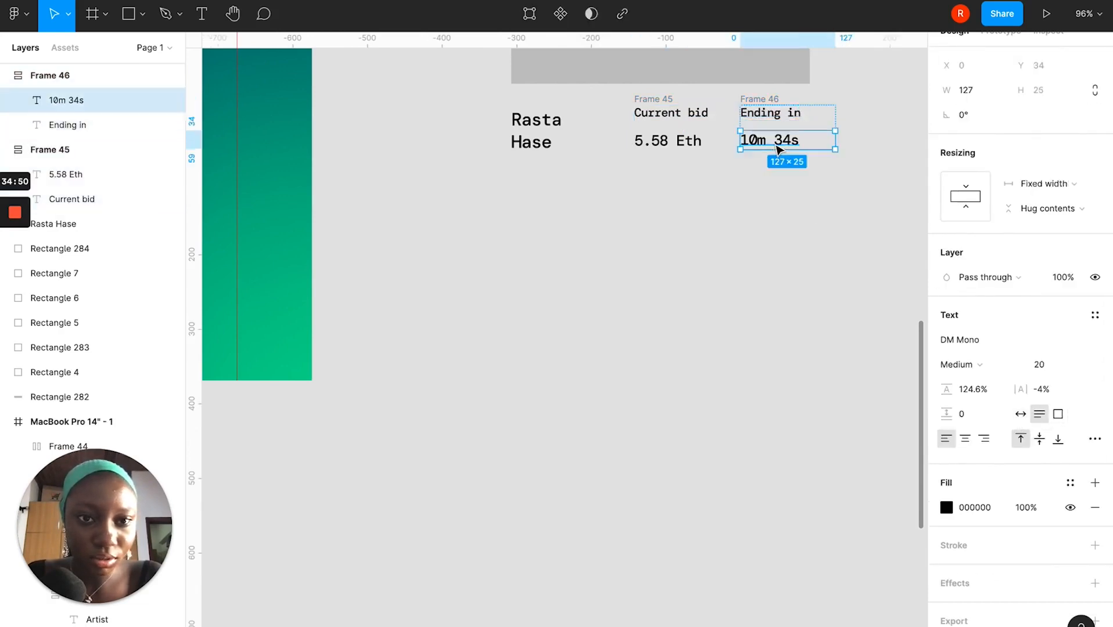
pyautogui.click(1021, 414)
pyautogui.click(641, 168)
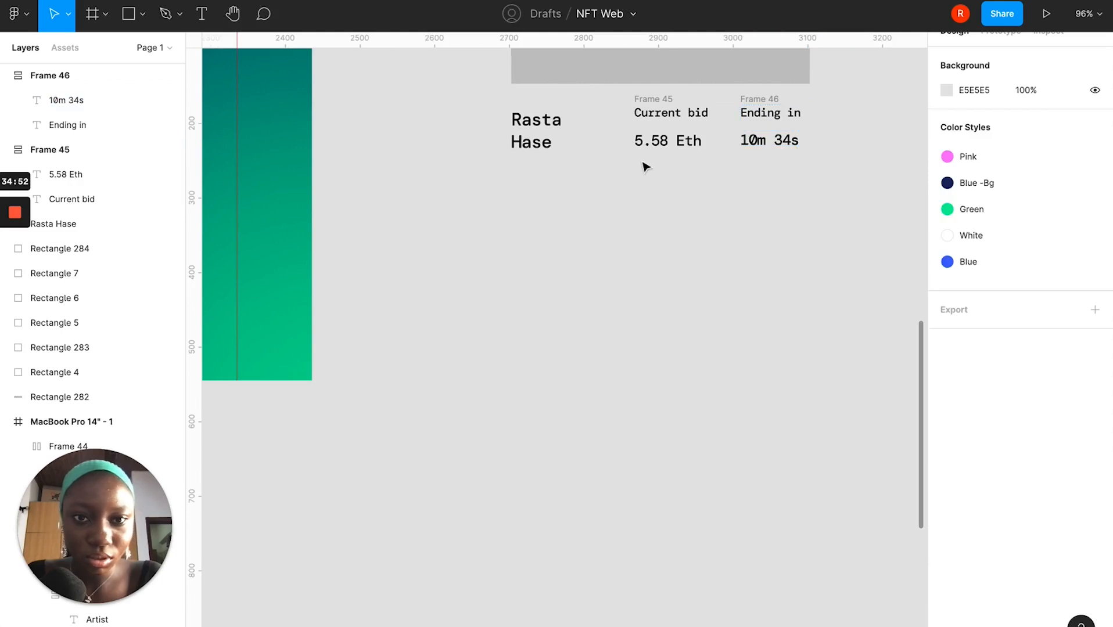
pyautogui.doubleClick(667, 113)
pyautogui.click(695, 142)
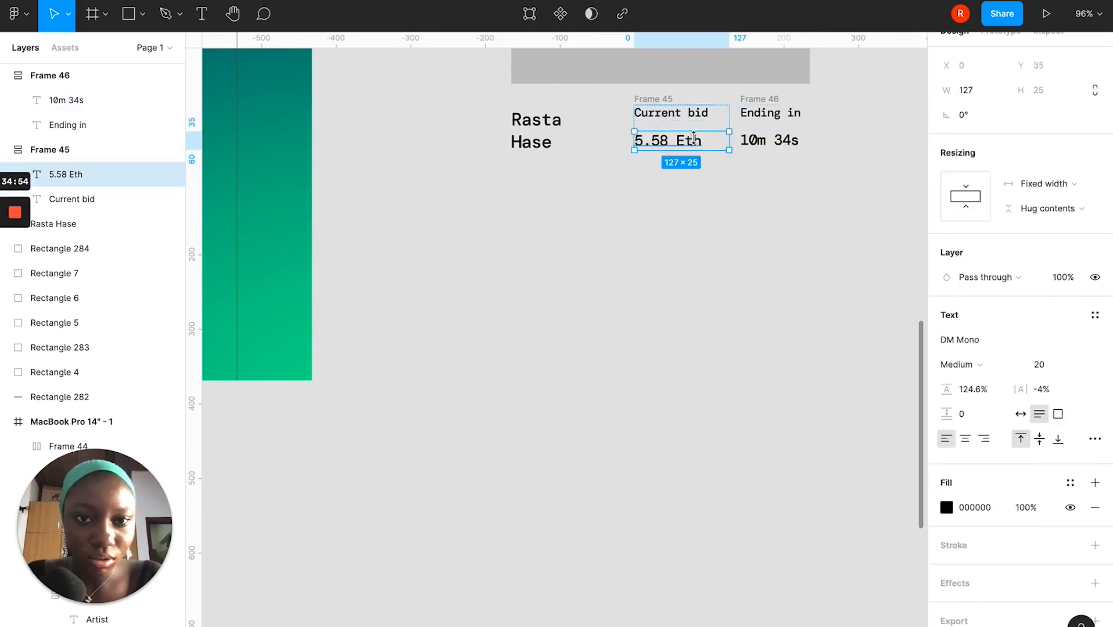
pyautogui.click(1021, 414)
pyautogui.click(596, 94)
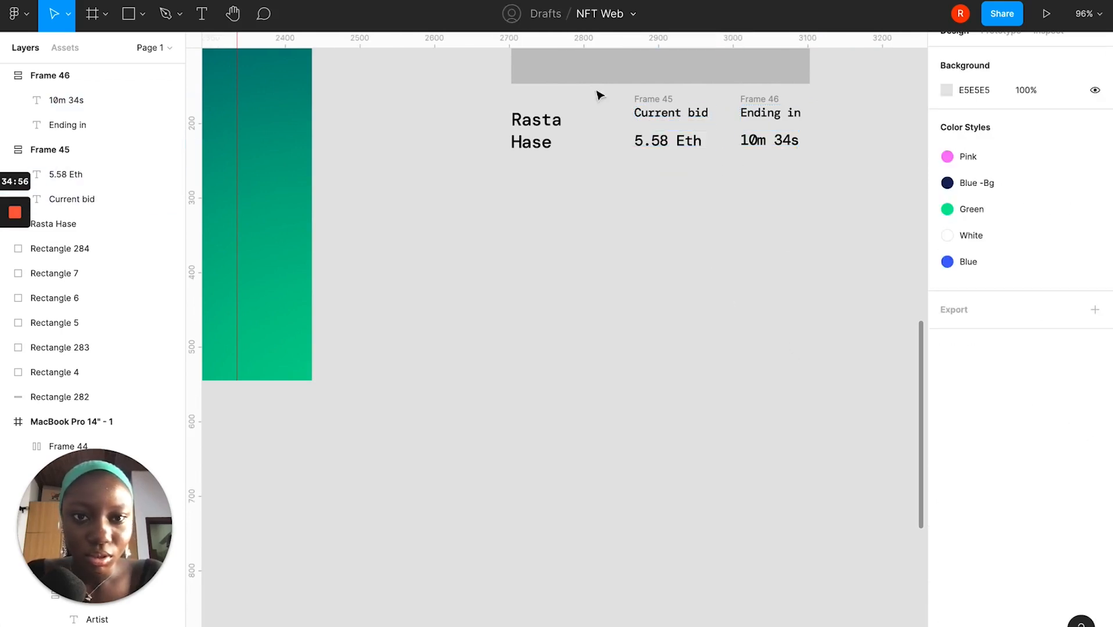
# Align the Rasta Hase title and the Current bid and Ending in frames by their vertical centers.
pyautogui.click(516, 111)
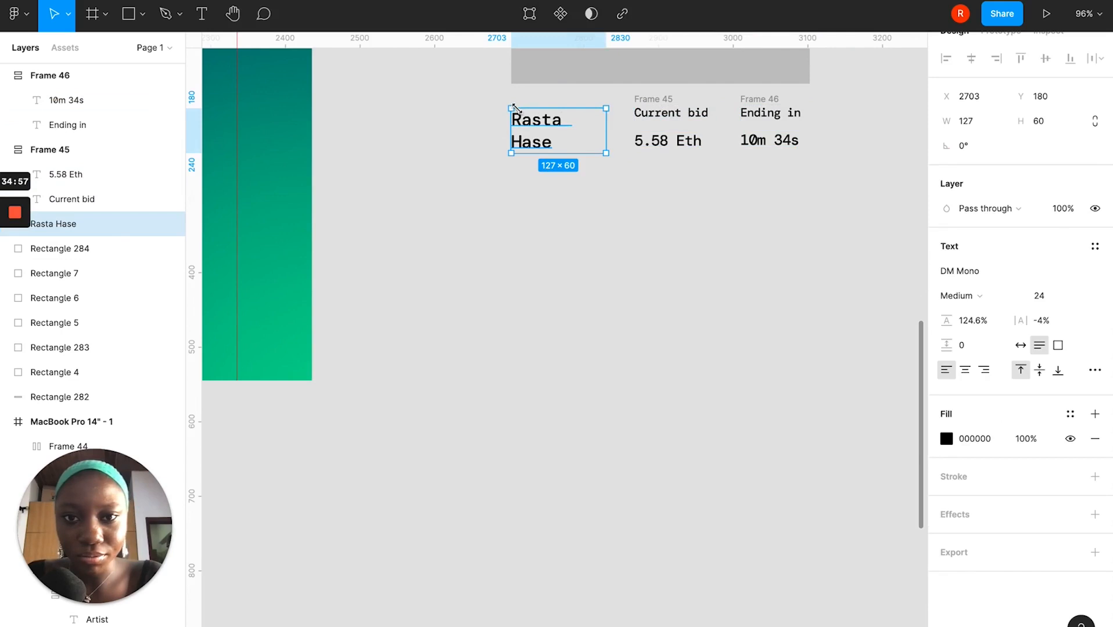
pyautogui.keyDown('shift'); pyautogui.click(653, 100); pyautogui.keyUp('shift')
pyautogui.keyDown('shift'); pyautogui.click(758, 100); pyautogui.keyUp('shift')
pyautogui.click(1045, 58)
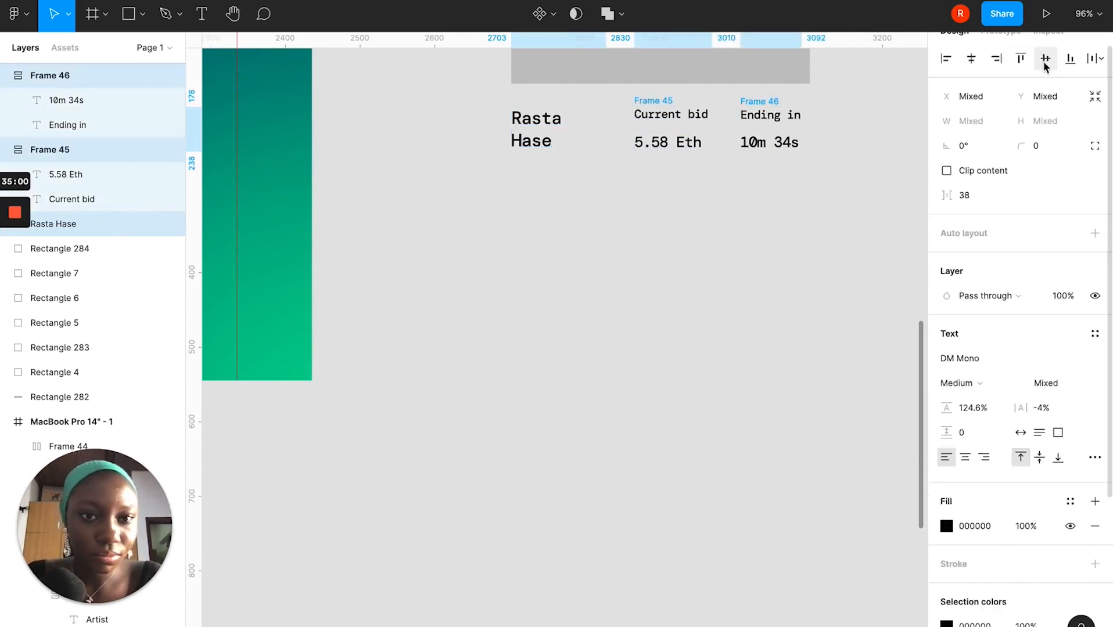
# Space the title and the two bid frames 46 px apart, and move the row slightly up toward the grey square.
pyautogui.moveTo(951, 201); pyautogui.dragTo(962, 199)
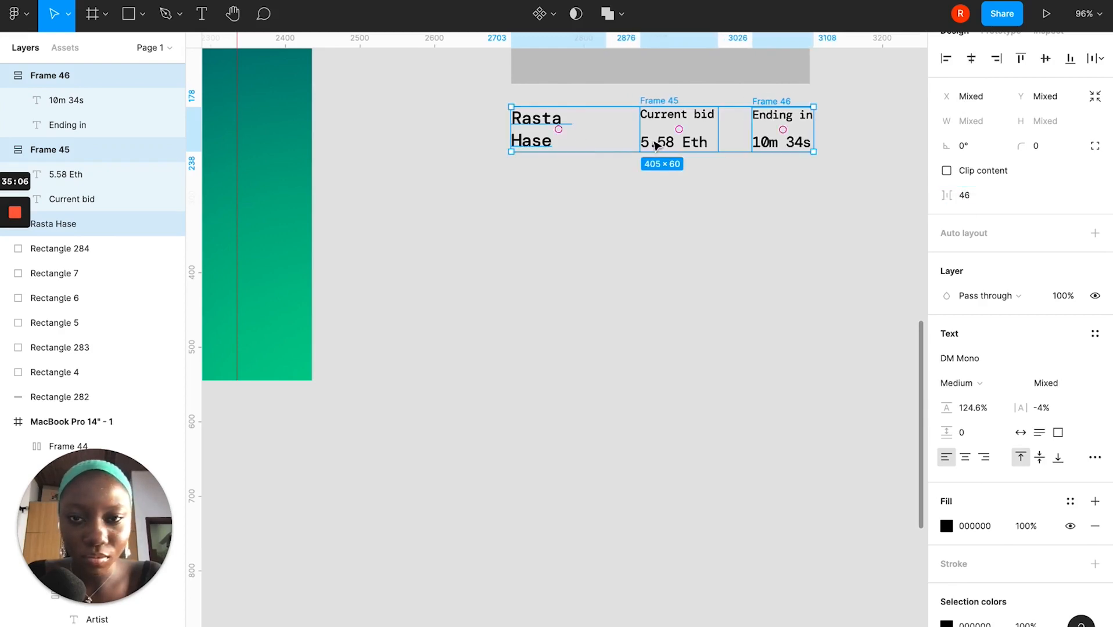
pyautogui.moveTo(656, 144); pyautogui.dragTo(658, 139)
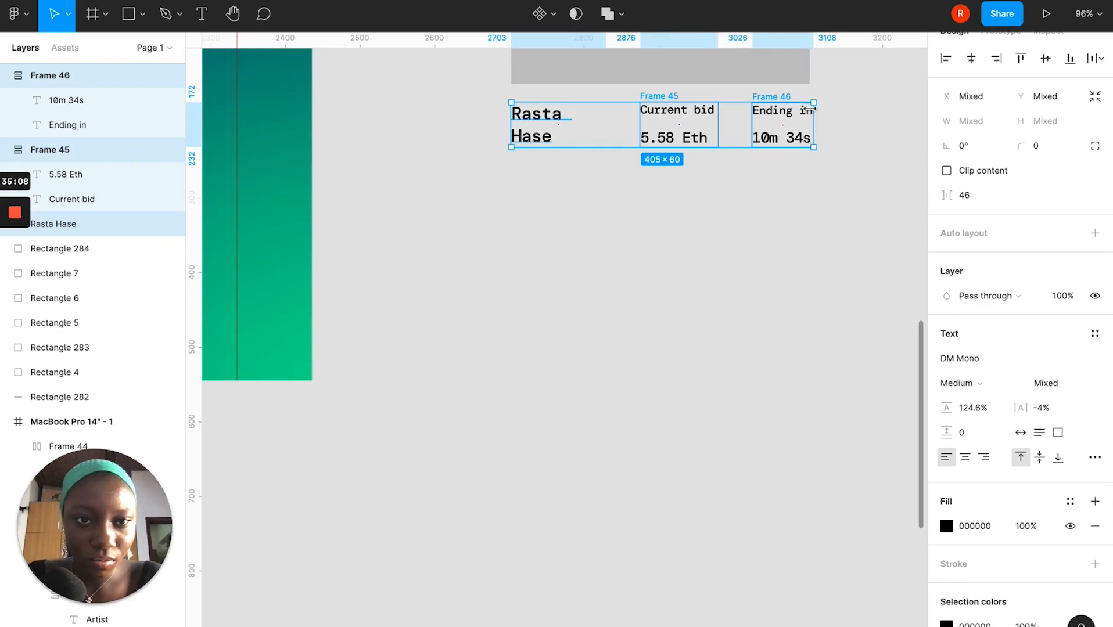
pyautogui.moveTo(946, 198); pyautogui.dragTo(947, 197)
# Compare the new card's text row beneath the grey square with the reference NFT card's layout.
pyautogui.hscroll(-3, 758, 277)
pyautogui.scroll(-4, 758, 277)
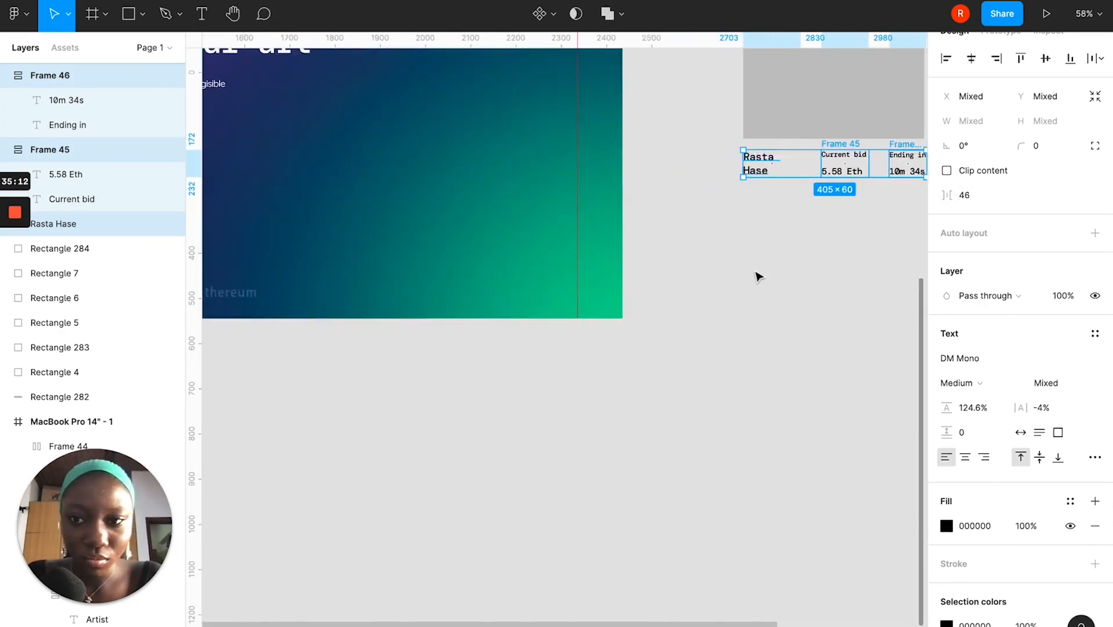
pyautogui.scroll(-5, 759, 277)
pyautogui.scroll(3, 757, 277)
pyautogui.scroll(-4, 757, 277)
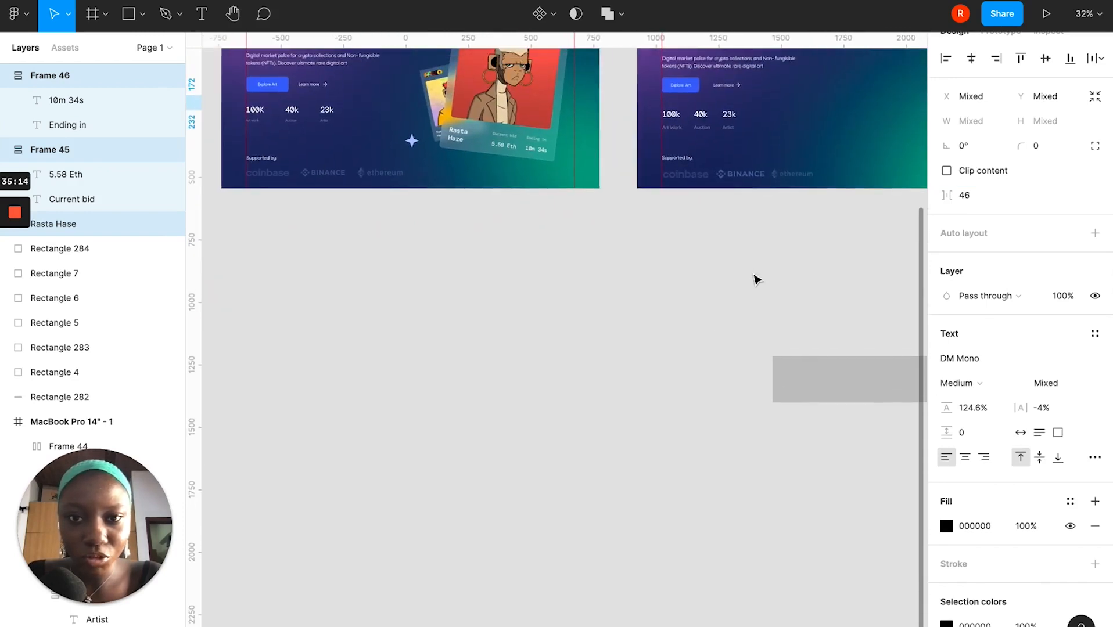
pyautogui.hscroll(6, 758, 280)
pyautogui.hscroll(-2, 757, 279)
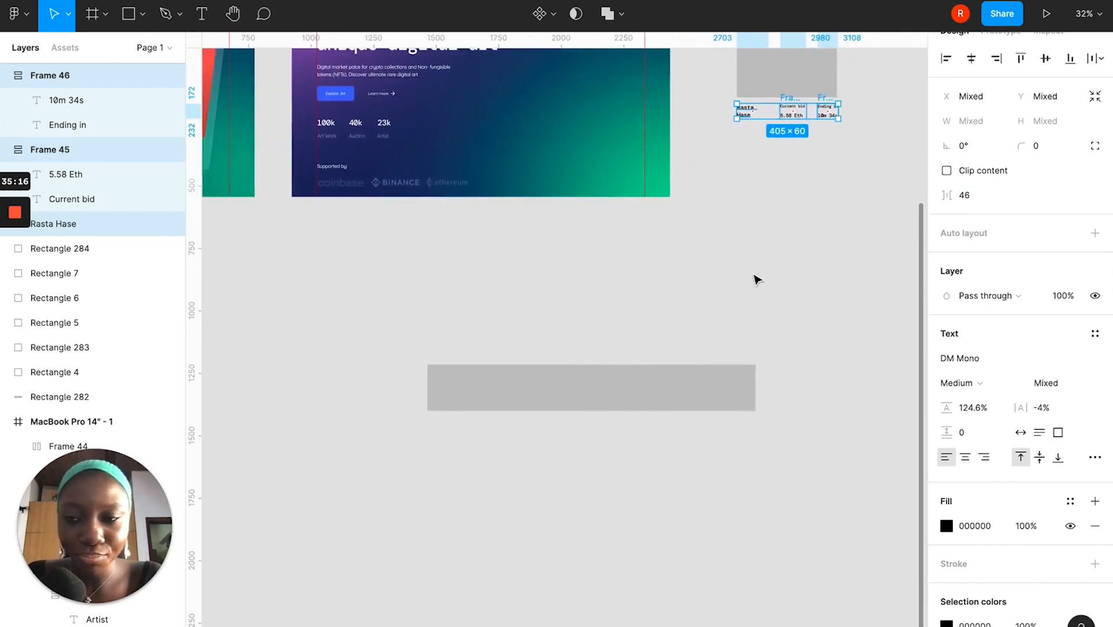
pyautogui.hscroll(-2, 755, 279)
pyautogui.scroll(-1, 755, 278)
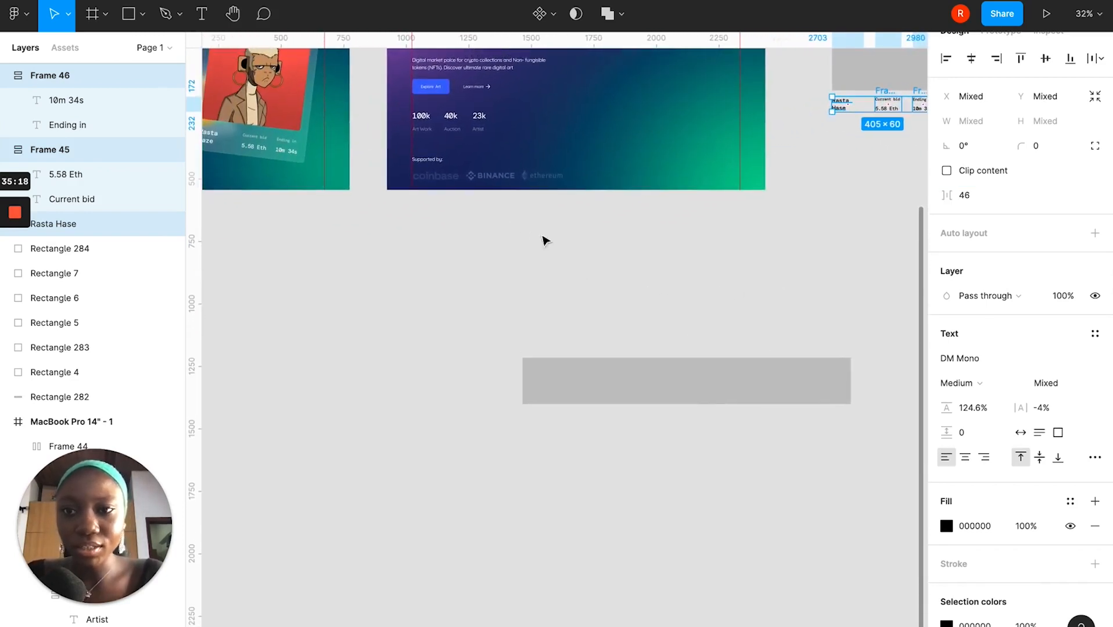
pyautogui.hscroll(-2, 556, 241)
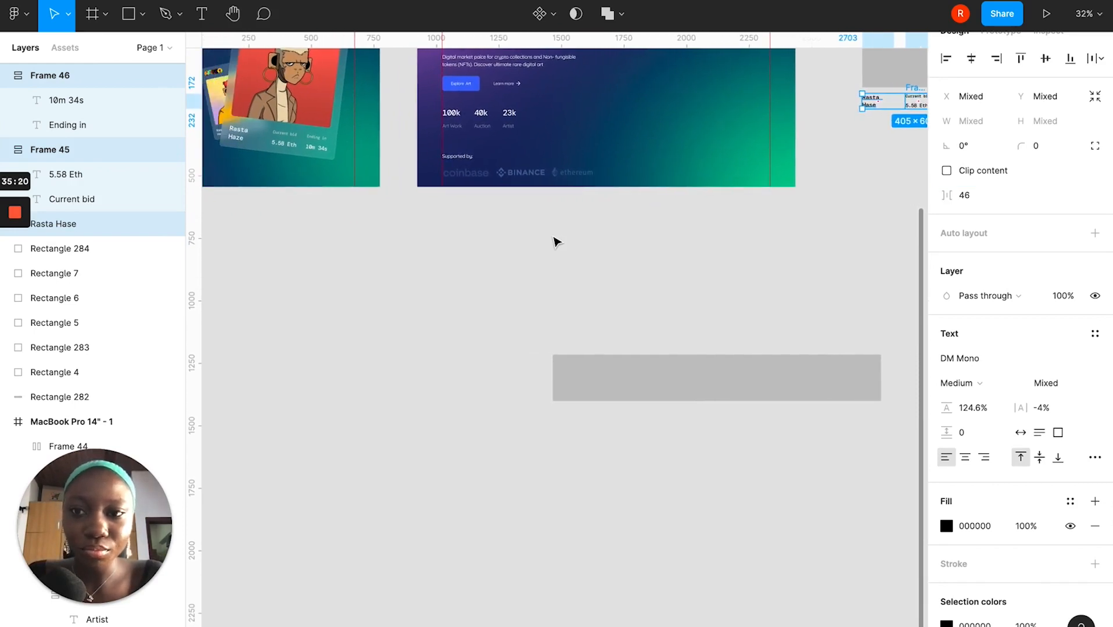
pyautogui.hscroll(8, 556, 241)
pyautogui.scroll(2, 726, 134)
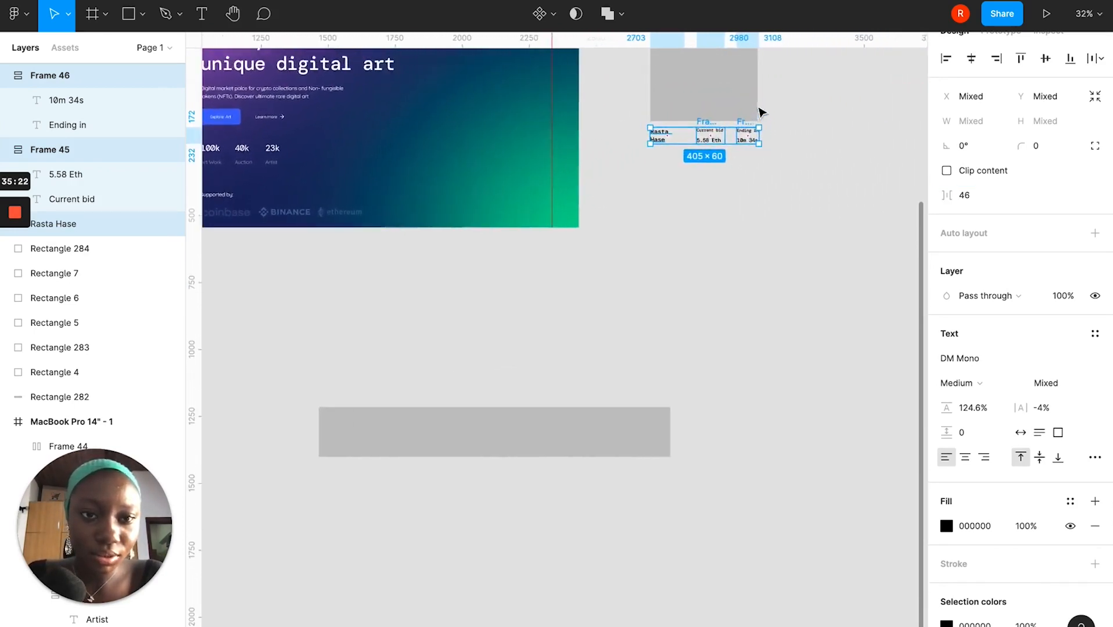
# Move the Rasta Hase, Current bid and Ending in blocks together up to about Y 166, closer to the grey image rectangle.
pyautogui.scroll(3, 762, 112)
pyautogui.scroll(5, 789, 149)
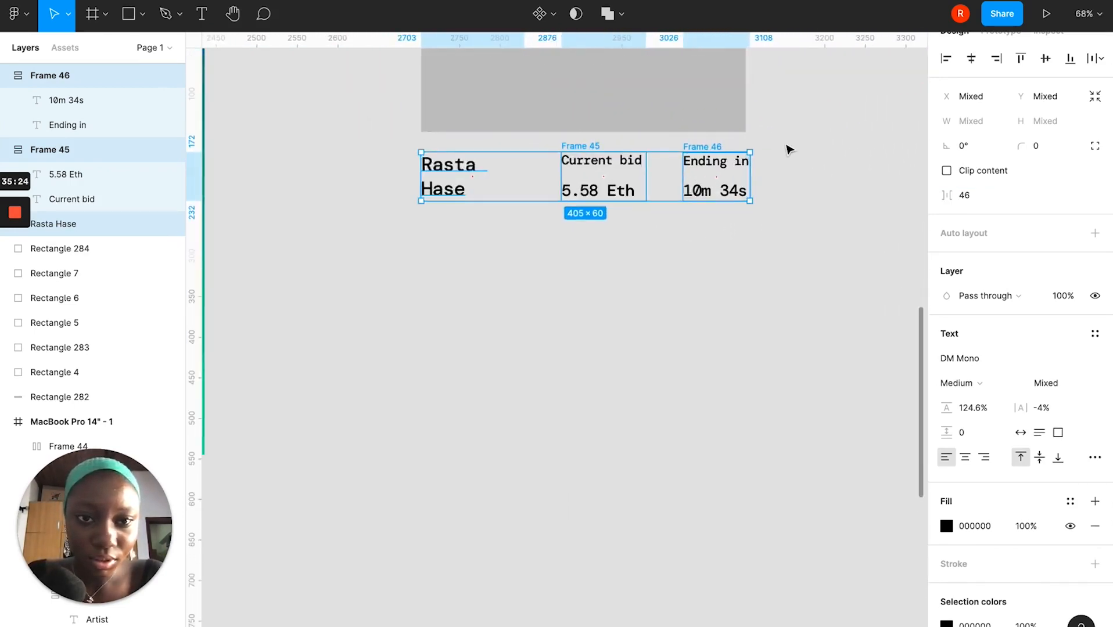
pyautogui.click(693, 112)
pyautogui.click(433, 164)
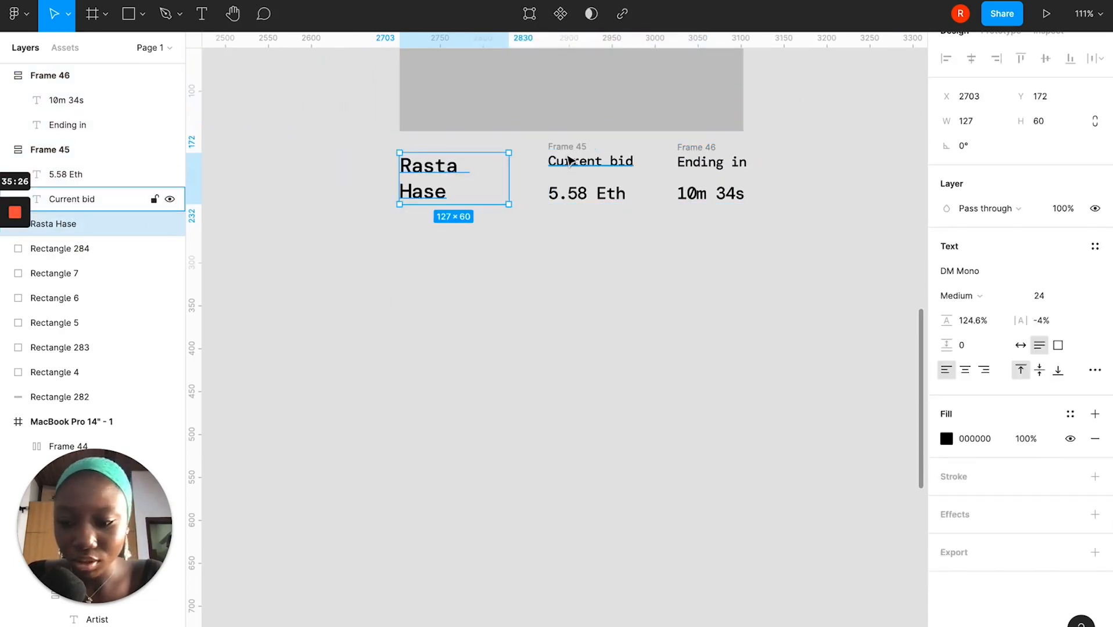
pyautogui.keyDown('shift'); pyautogui.click(592, 153); pyautogui.keyUp('shift')
pyautogui.keyDown('shift'); pyautogui.click(706, 155); pyautogui.keyUp('shift')
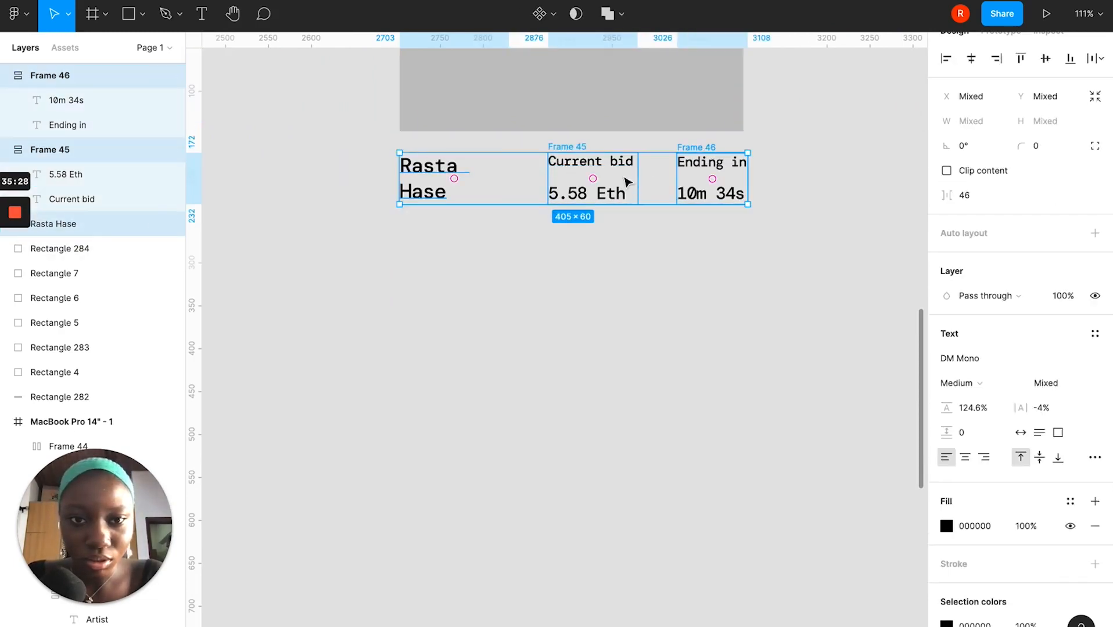
pyautogui.moveTo(603, 179); pyautogui.dragTo(616, 175)
# Place vertical ruler guides along the left and right edges of the grey image rectangle.
pyautogui.moveTo(194, 221); pyautogui.dragTo(402, 217)
pyautogui.click(227, 230)
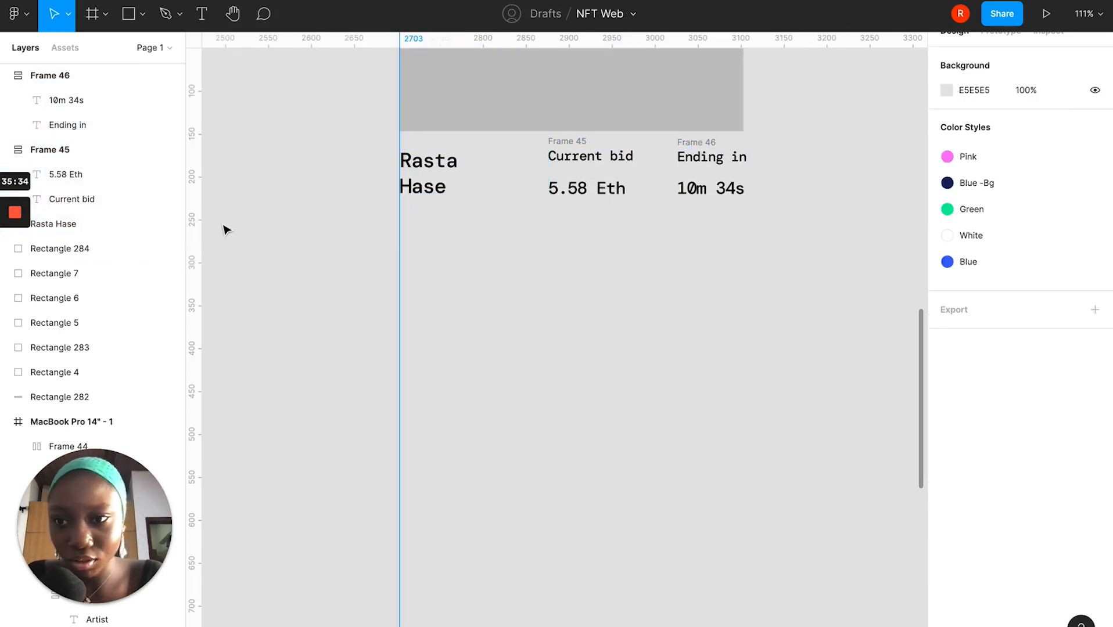
pyautogui.moveTo(188, 221); pyautogui.dragTo(741, 217)
# Move the Current bid and Ending in frames together about 5 px left to meet the right guide.
pyautogui.click(693, 184)
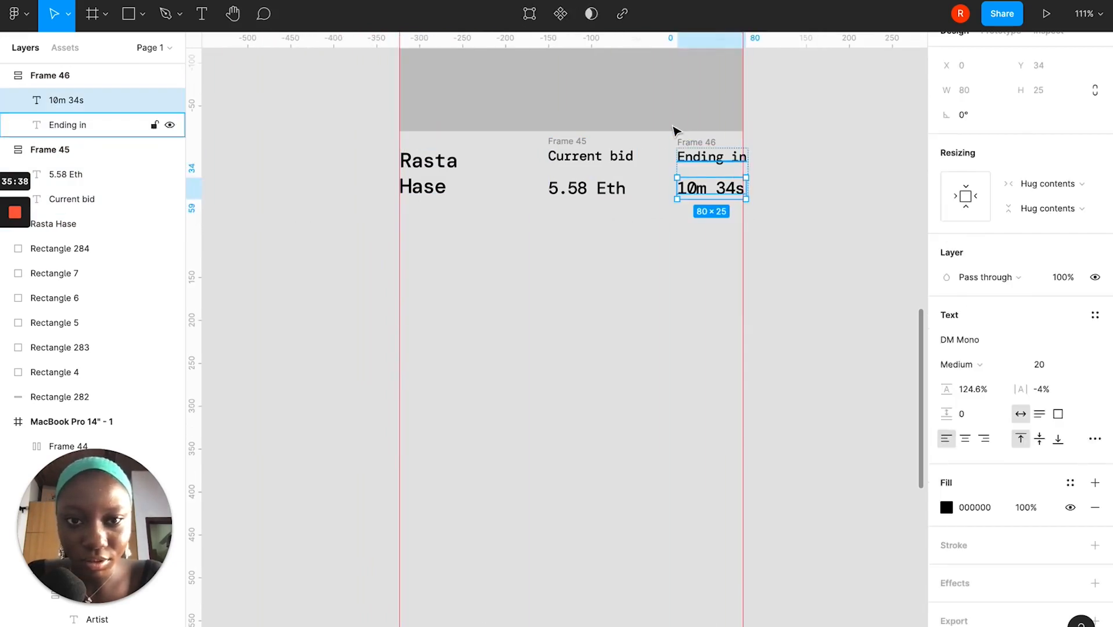
pyautogui.click(695, 157)
pyautogui.click(683, 142)
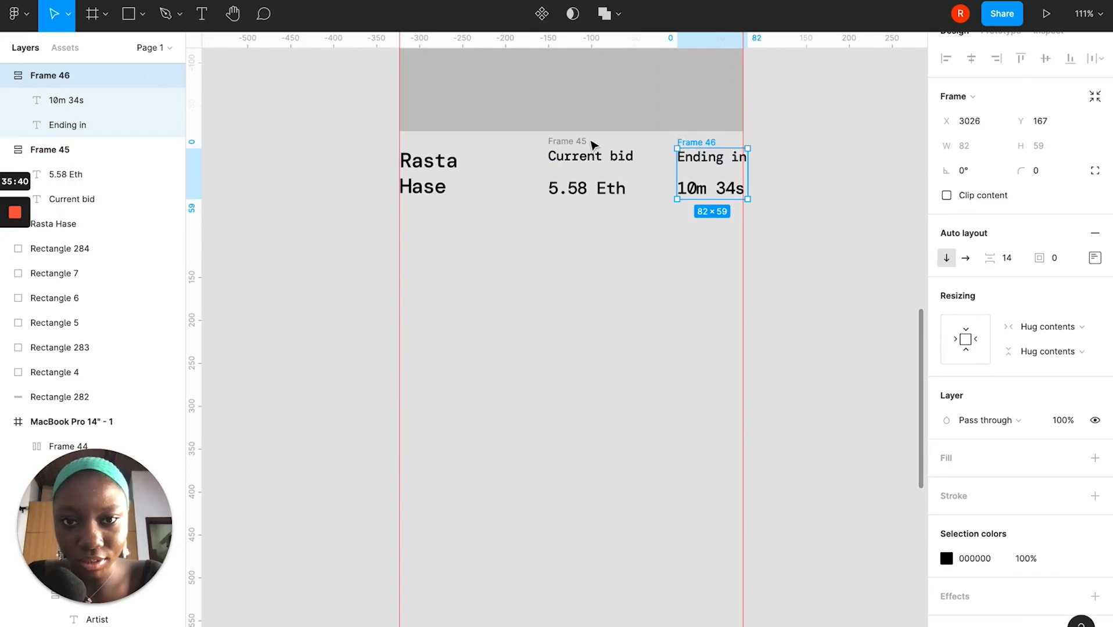
pyautogui.keyDown('shift'); pyautogui.click(563, 142); pyautogui.keyUp('shift')
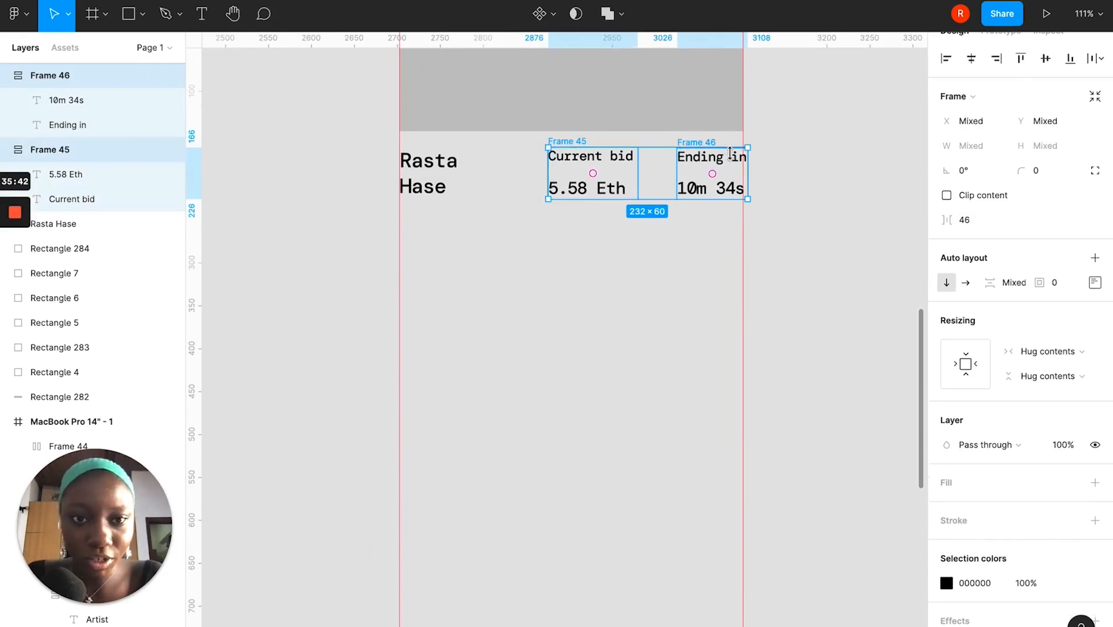
pyautogui.moveTo(733, 166); pyautogui.dragTo(726, 165)
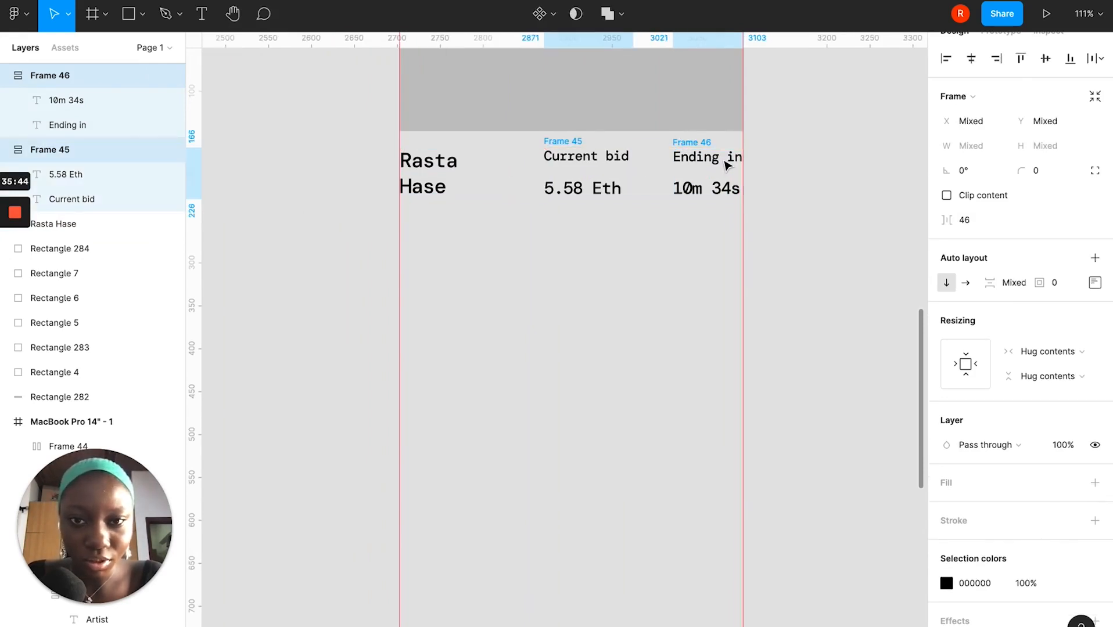
pyautogui.click(601, 348)
# Distribute the Rasta Hase, Current bid and Ending in blocks horizontally and set the spacing between them to 43.
pyautogui.click(415, 148)
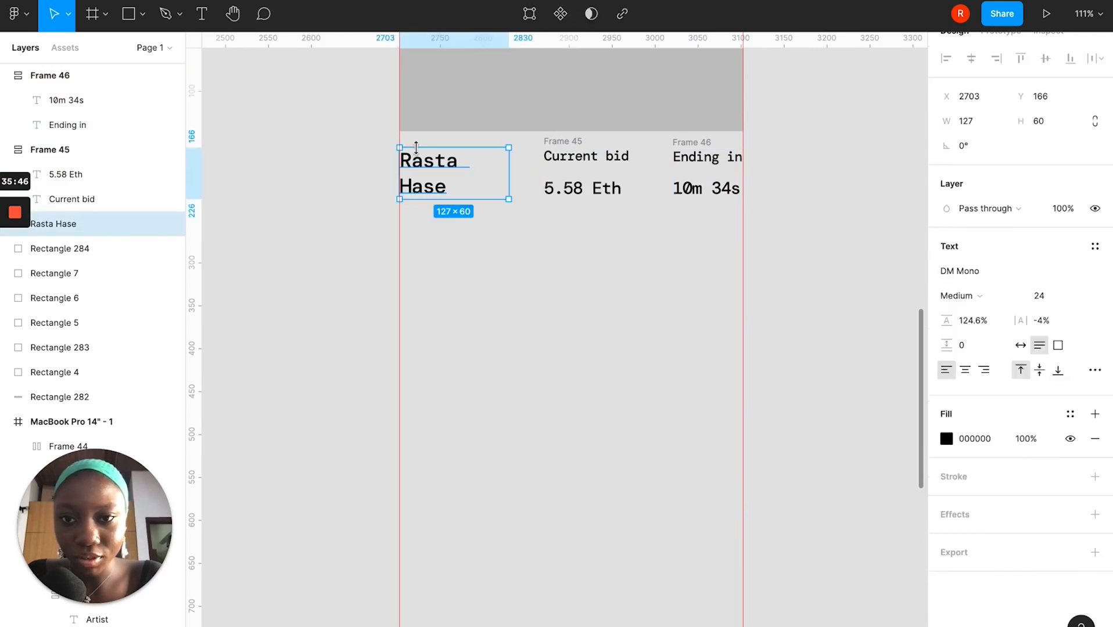
pyautogui.keyDown('shift'); pyautogui.click(557, 149); pyautogui.keyUp('shift')
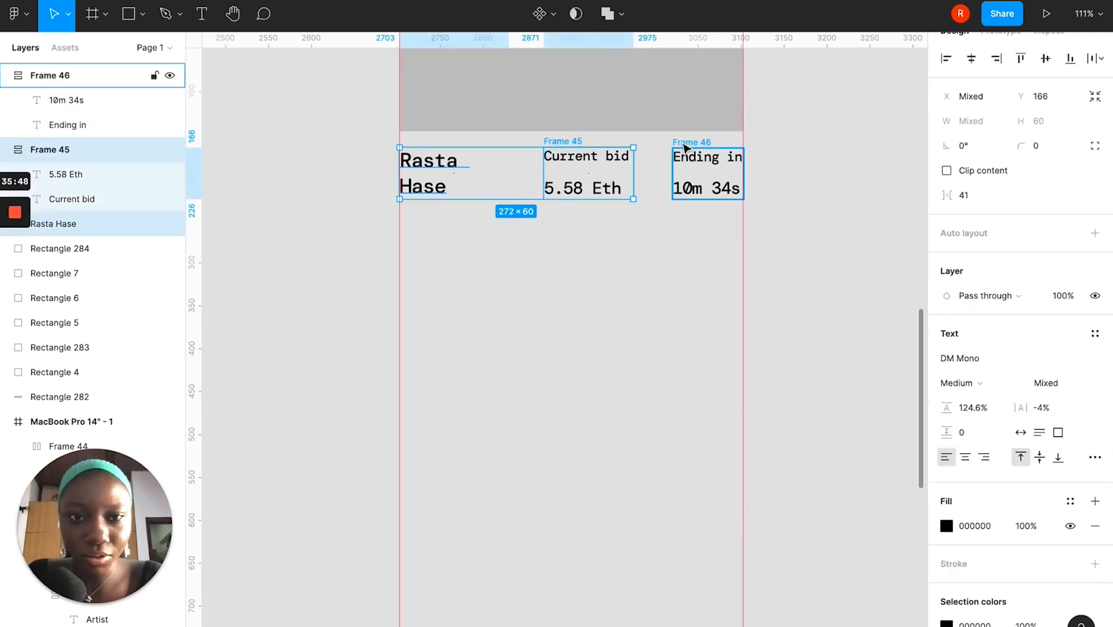
pyautogui.keyDown('shift'); pyautogui.click(665, 156); pyautogui.keyUp('shift')
pyautogui.click(1096, 58)
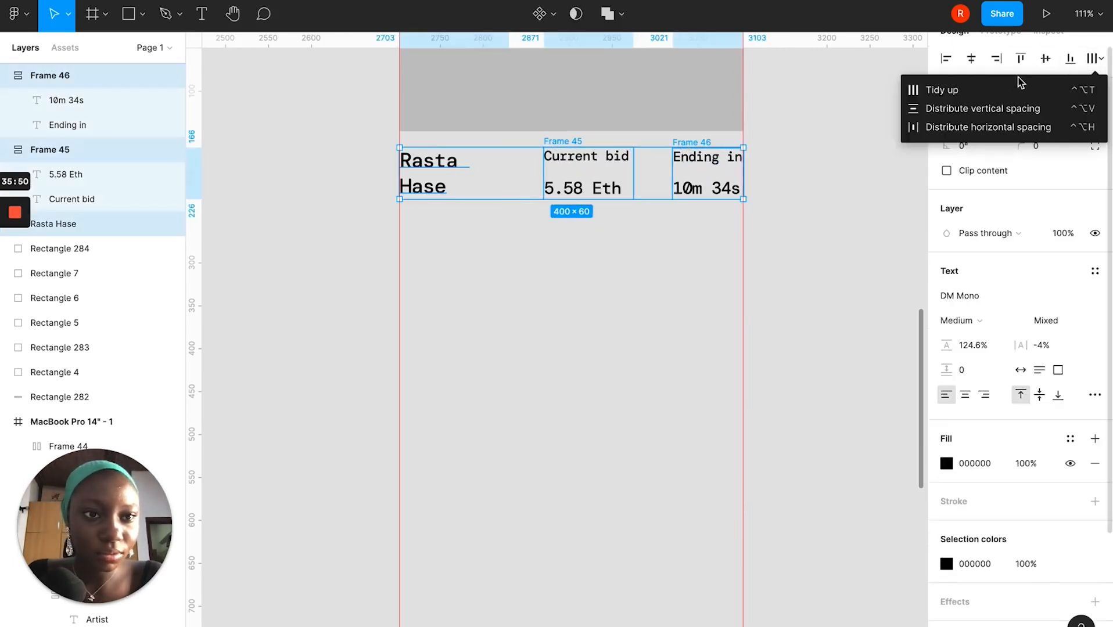
pyautogui.click(1004, 123)
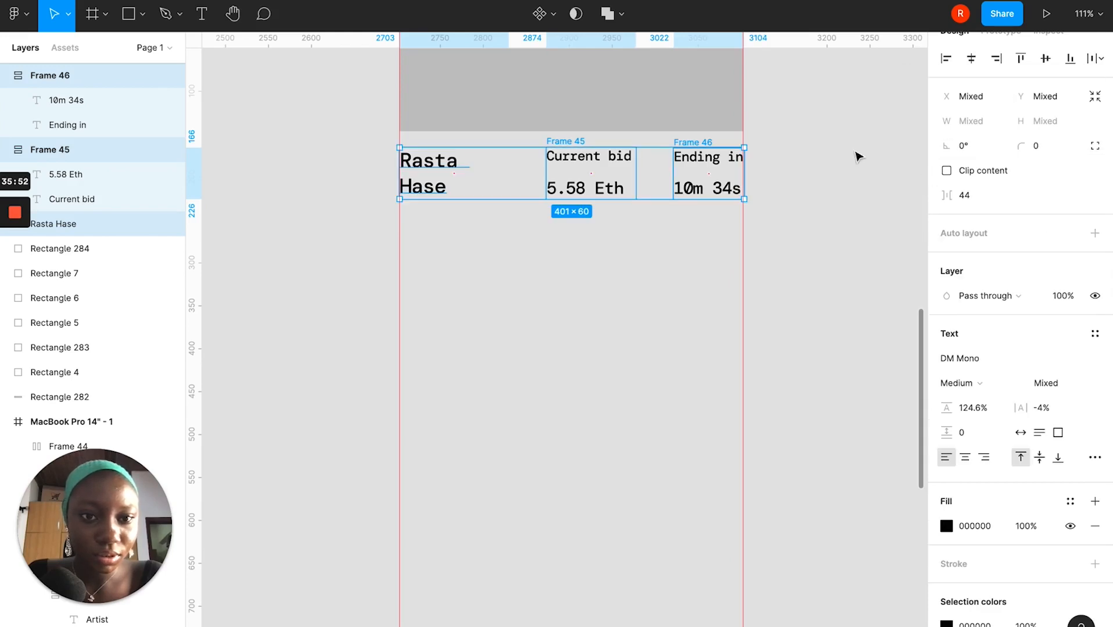
pyautogui.moveTo(950, 198); pyautogui.dragTo(945, 199)
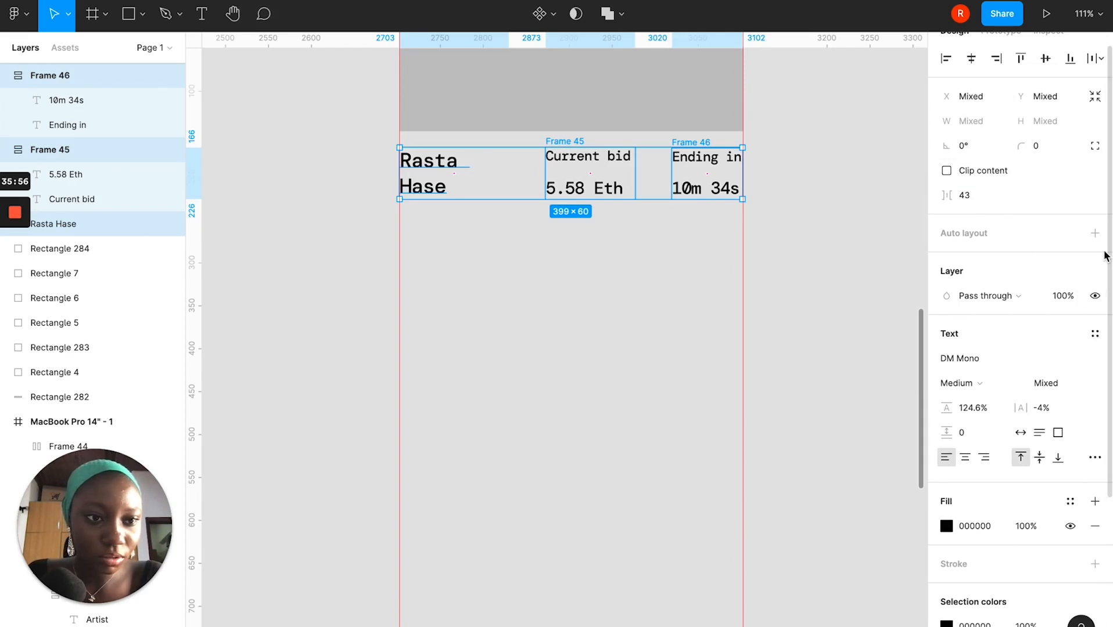
# Combine the three caption blocks under the grey rectangle into one horizontal auto layout frame.
pyautogui.click(1096, 234)
pyautogui.click(797, 285)
pyautogui.scroll(-5, 798, 287)
pyautogui.scroll(2, 743, 283)
pyautogui.click(634, 251)
# Check the reference card, place a 100 × 100 circle just above the grey rectangle, and lock its proportions.
pyautogui.scroll(-2, 633, 251)
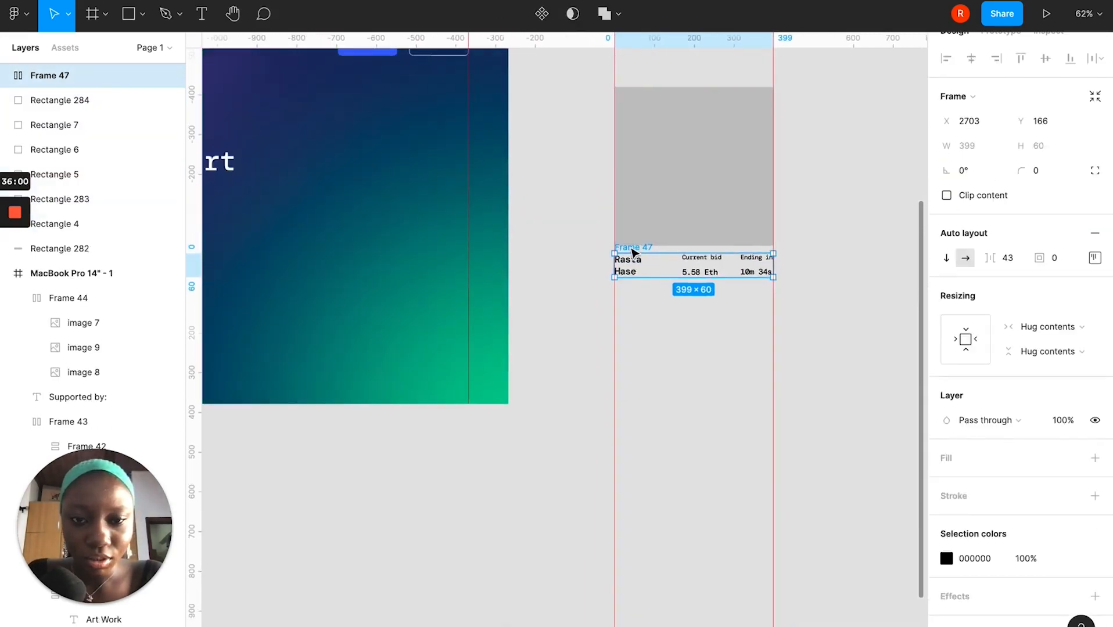
pyautogui.scroll(3, 666, 109)
pyautogui.hscroll(-10, 658, 115)
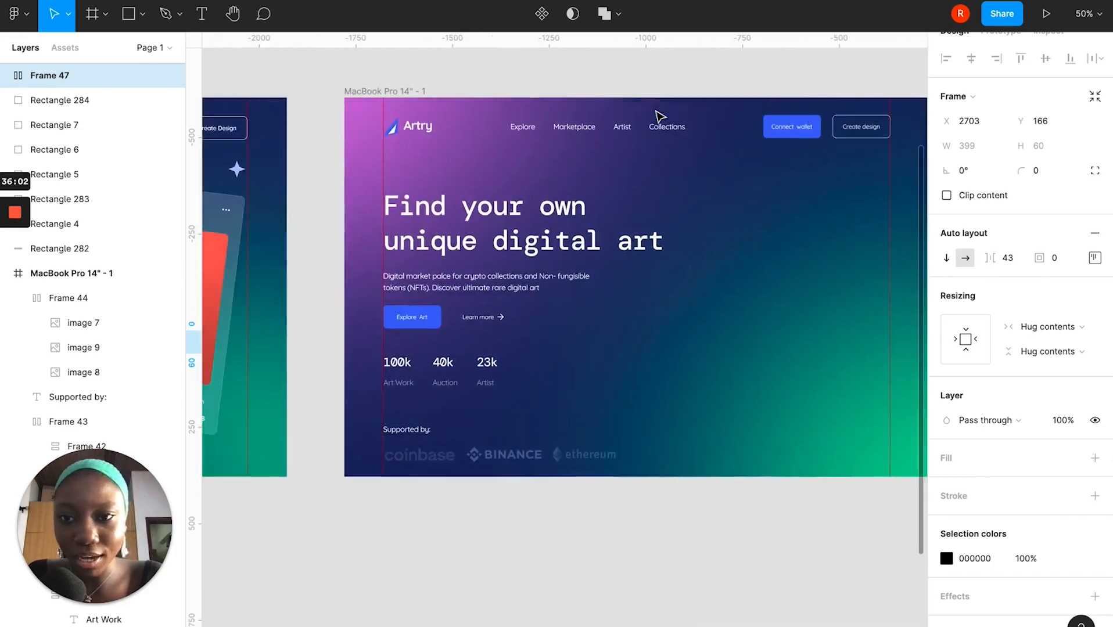
pyautogui.hscroll(-5, 658, 114)
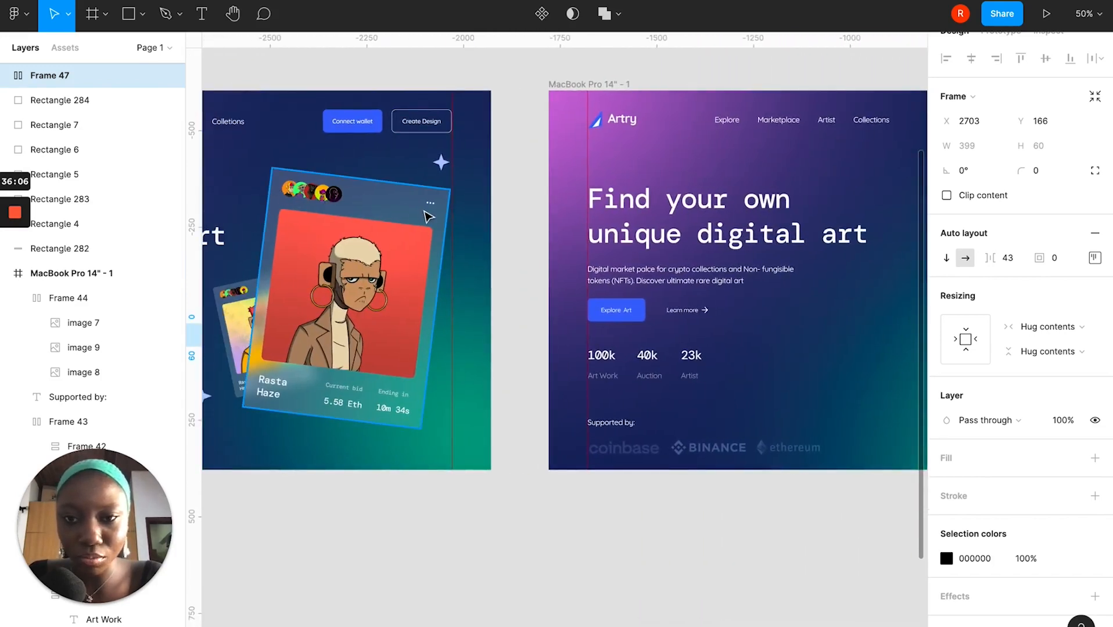
pyautogui.hscroll(15, 428, 216)
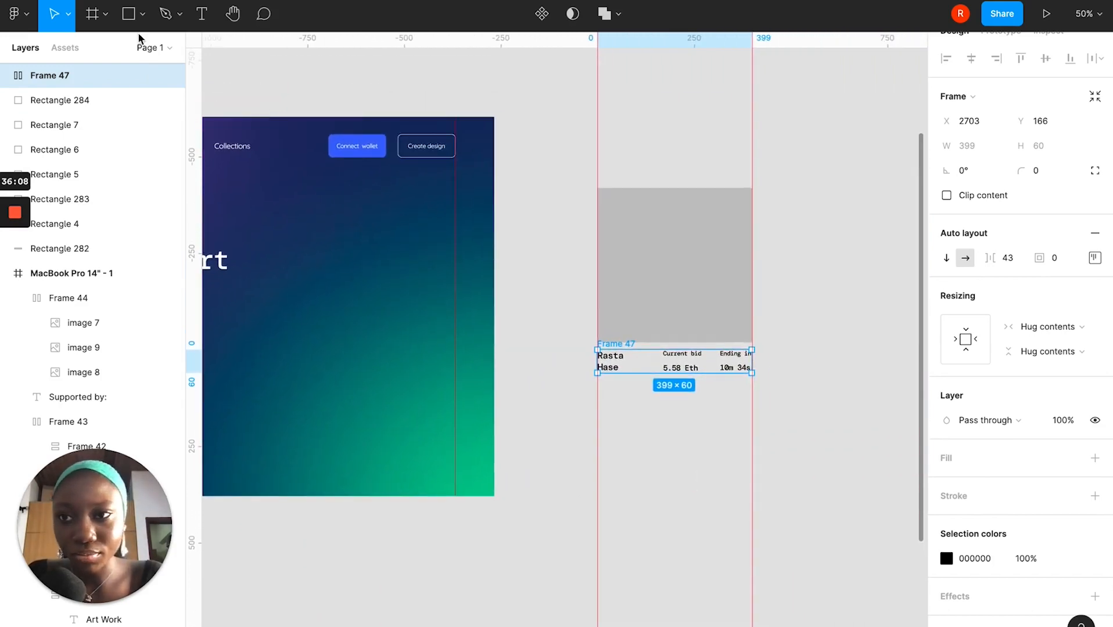
pyautogui.click(143, 13)
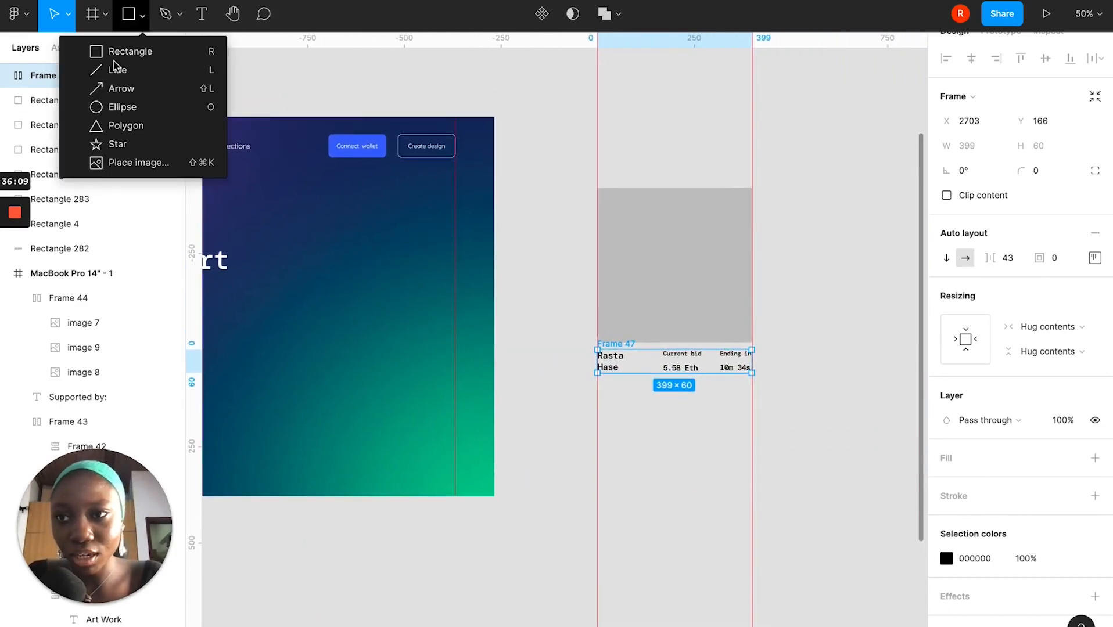
pyautogui.click(130, 108)
pyautogui.click(638, 173)
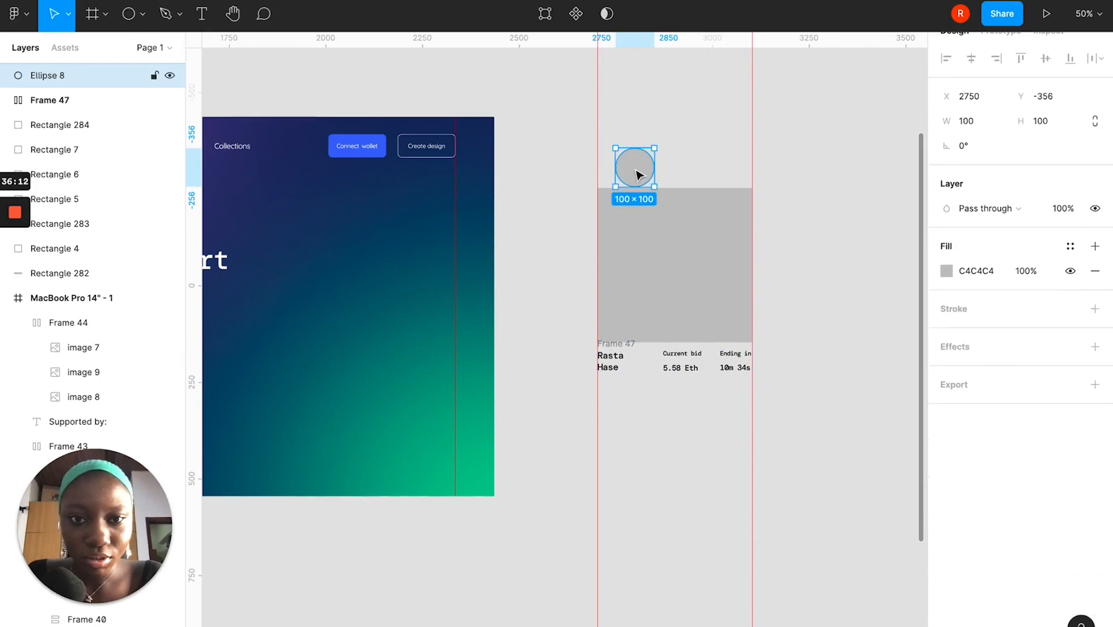
pyautogui.click(1095, 120)
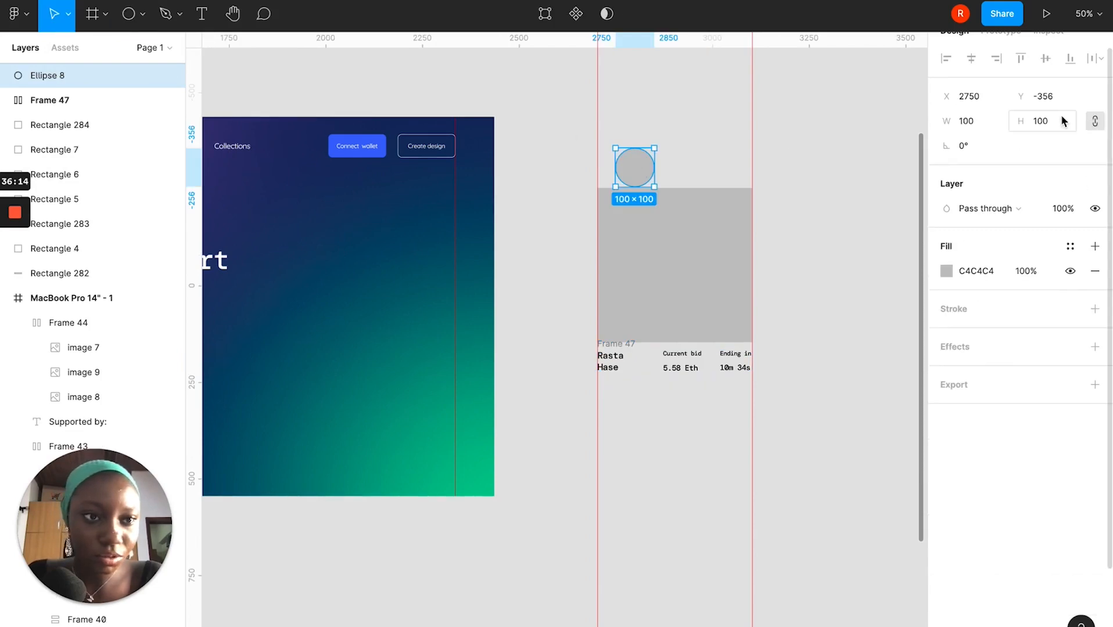
# Try the circle at a height of 20 and at a height of 40.
pyautogui.click(1052, 128)
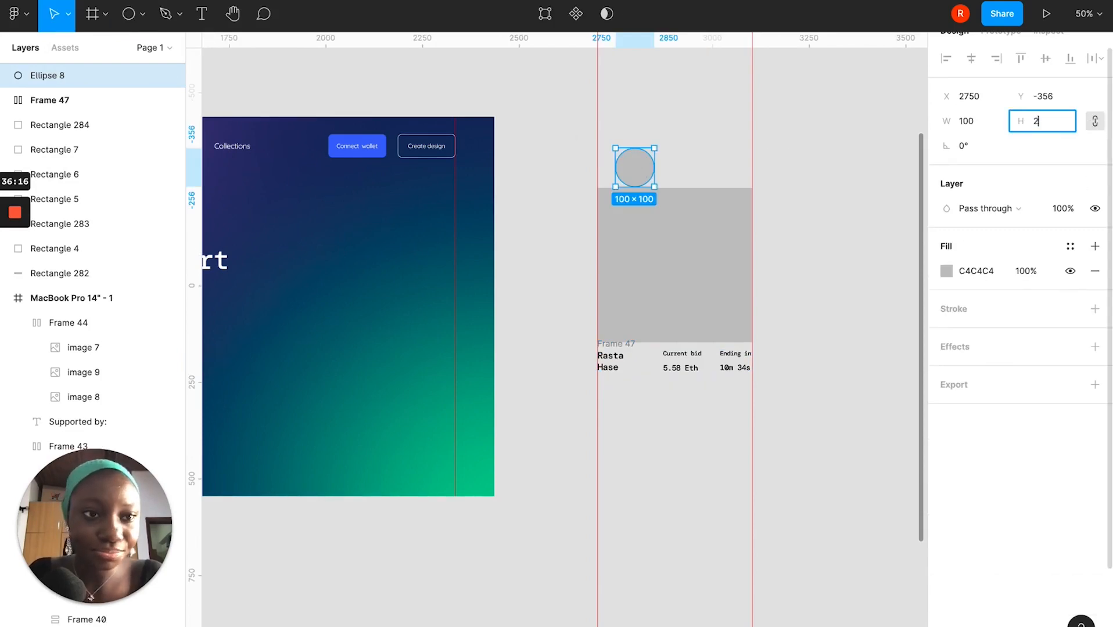
pyautogui.press('Return')
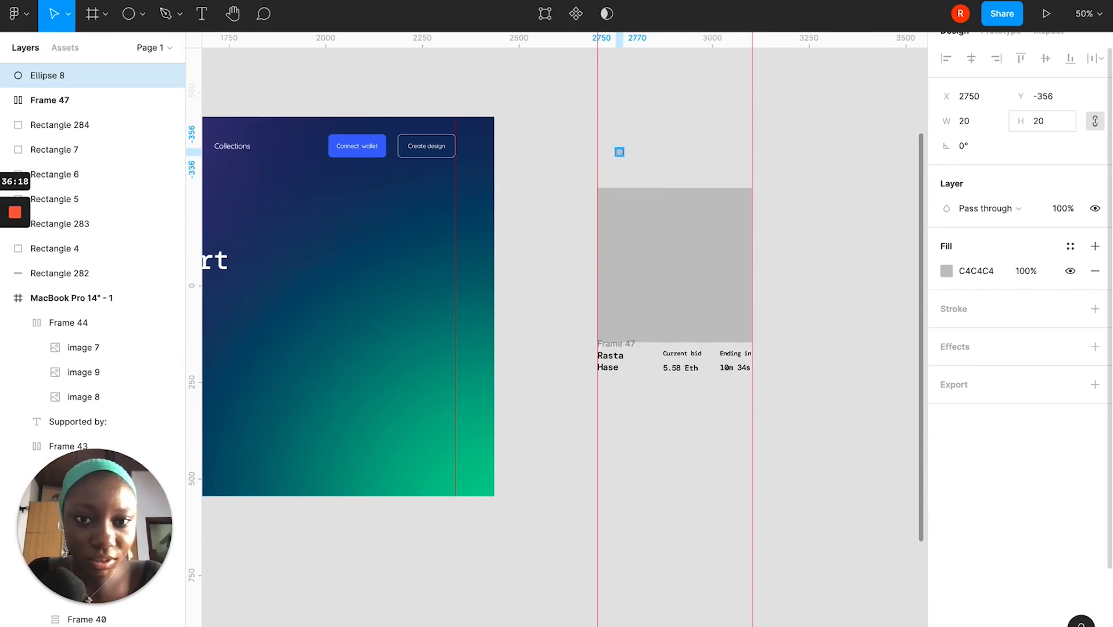
pyautogui.click(1048, 127)
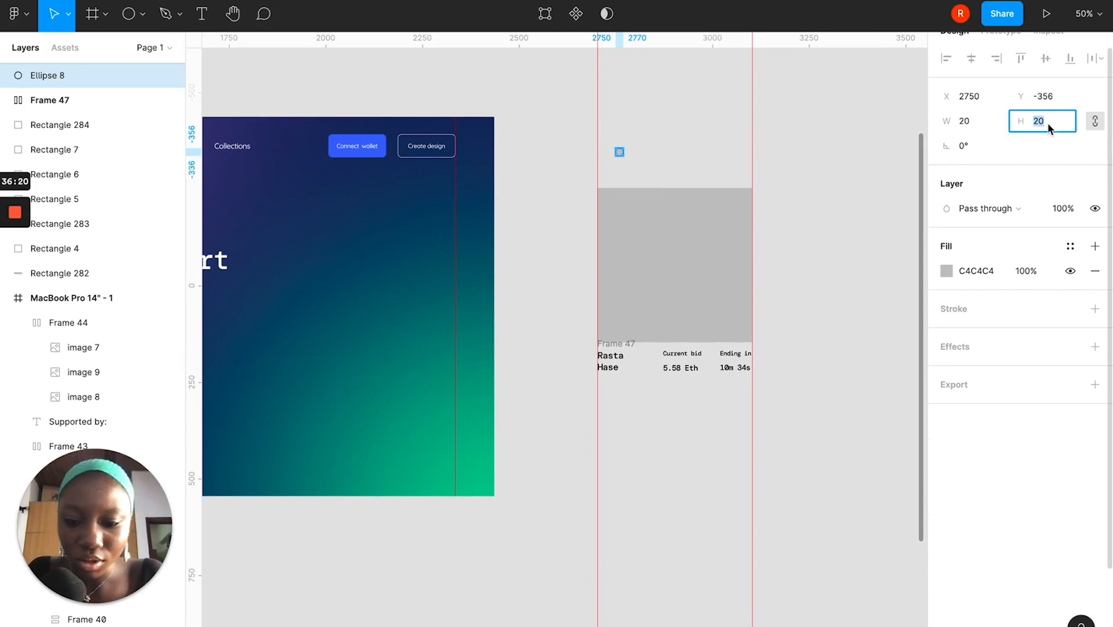
pyautogui.press('Return')
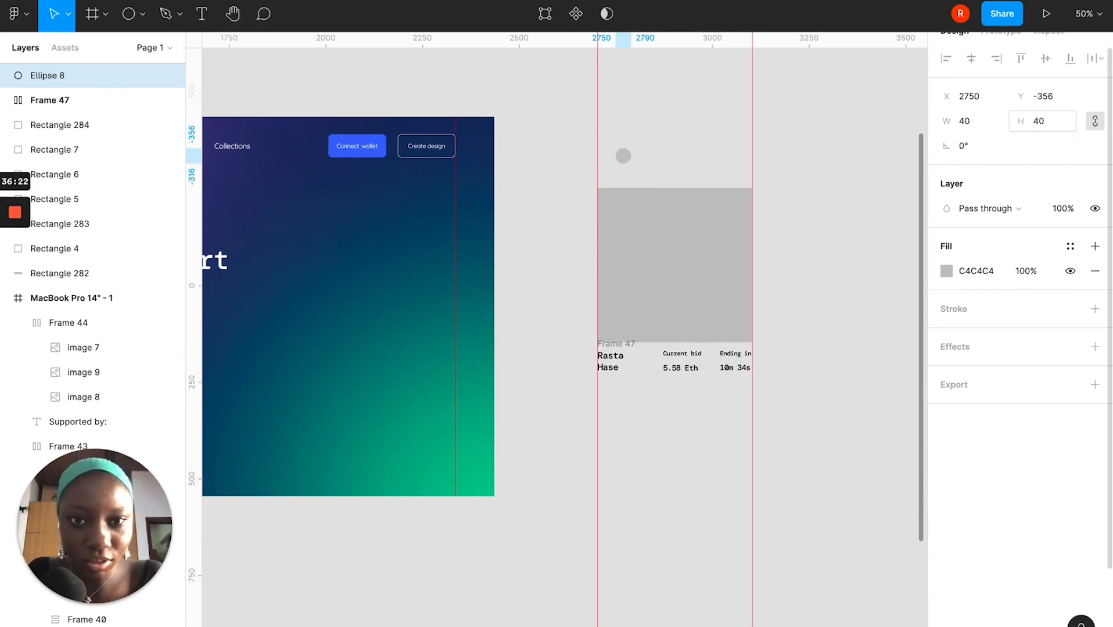
# Set the height of the proportion-locked circle to 50.
pyautogui.click(1047, 122)
pyautogui.write('5')
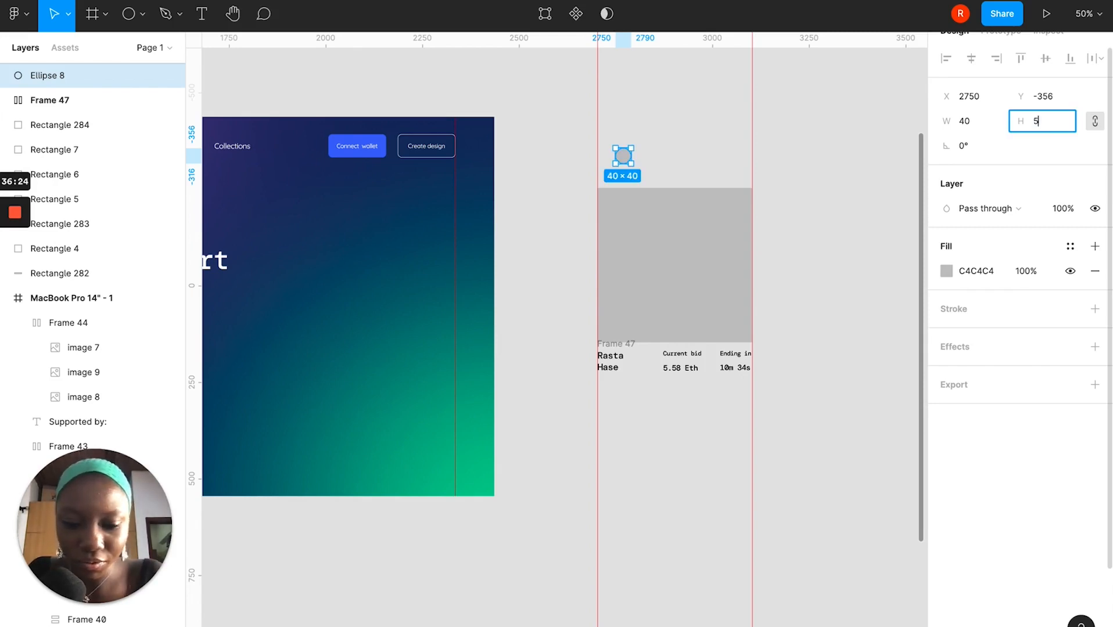
pyautogui.write('0')
pyautogui.press('Return')
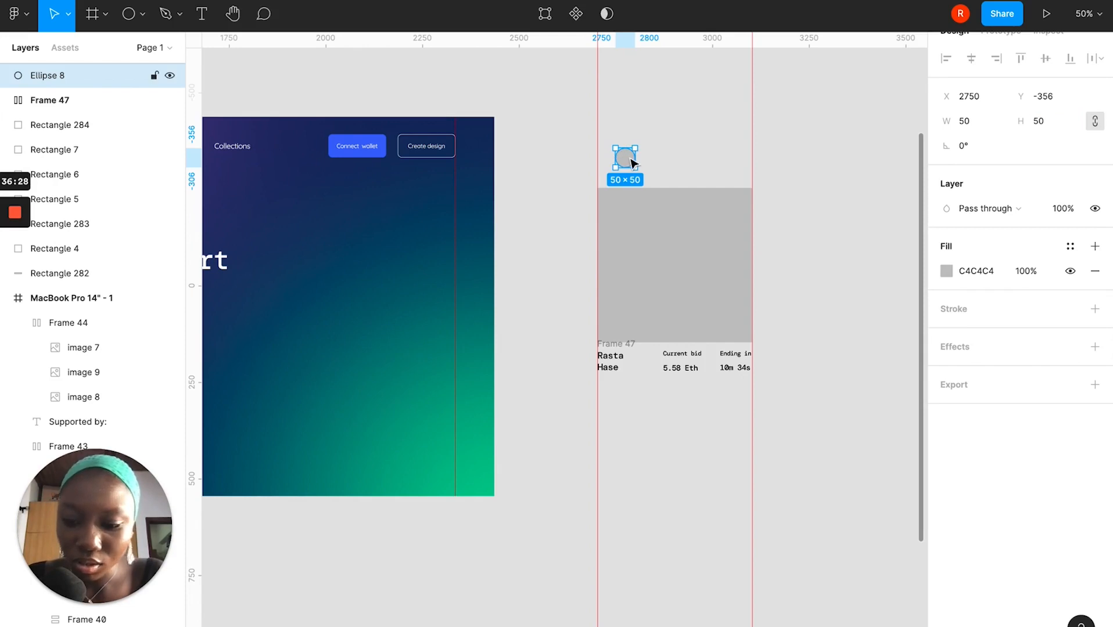
# Duplicate the circle 25 px to its right as a second, overlapping avatar placeholder at X 2775.
pyautogui.keyDown('alt'); pyautogui.moveTo(630, 158); pyautogui.dragTo(640, 158); pyautogui.keyUp('alt')
pyautogui.rightClick(642, 164)
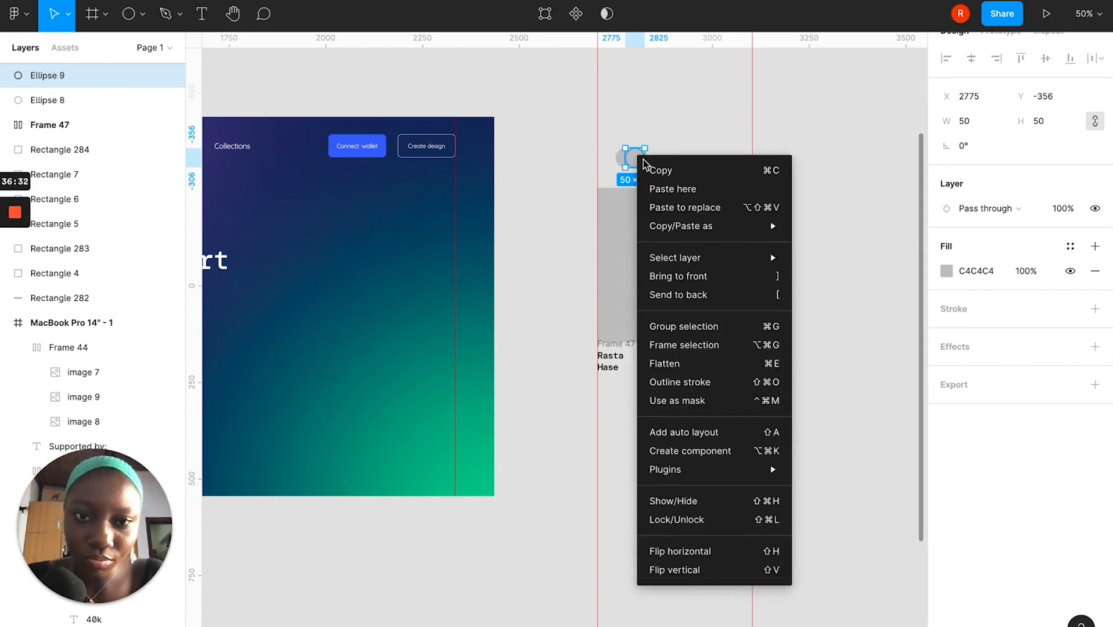
pyautogui.click(634, 162)
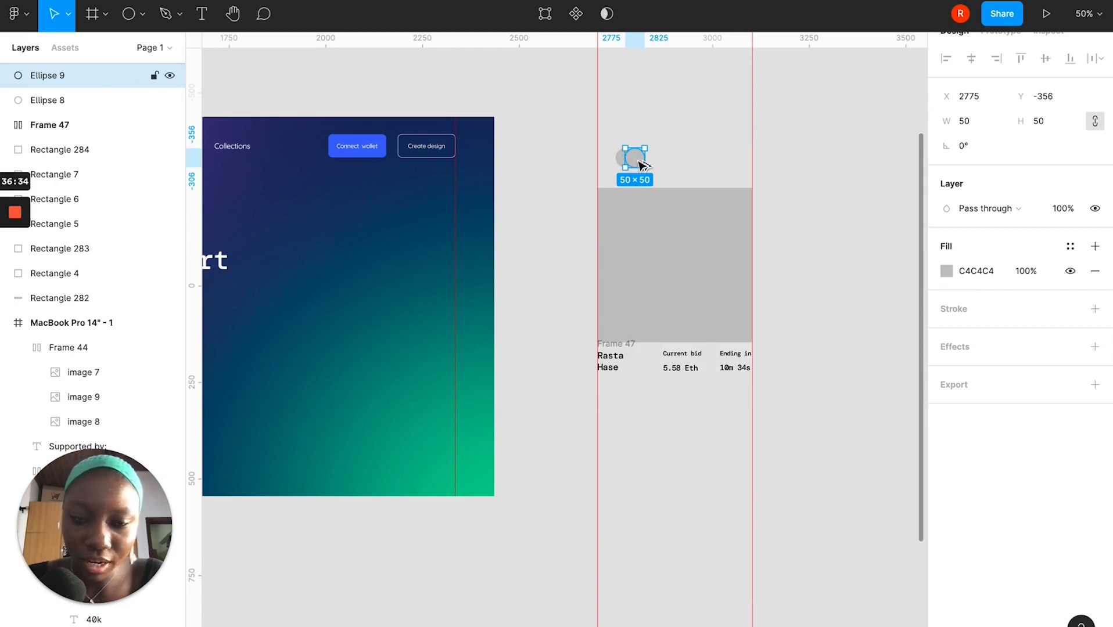
pyautogui.rightClick(642, 163)
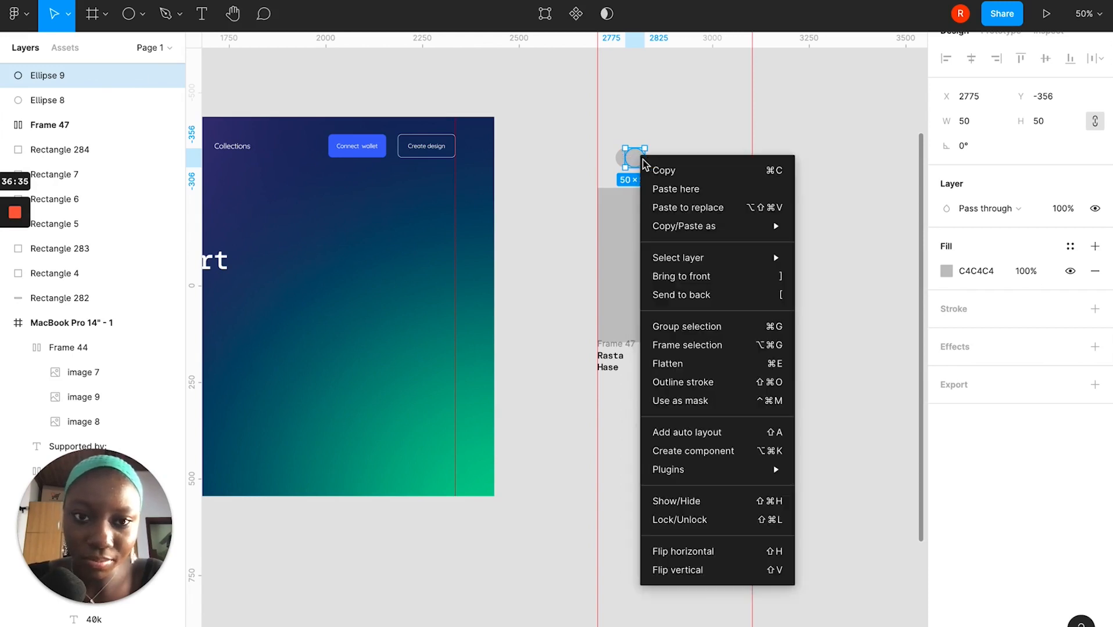
pyautogui.click(681, 150)
pyautogui.scroll(5, 628, 153)
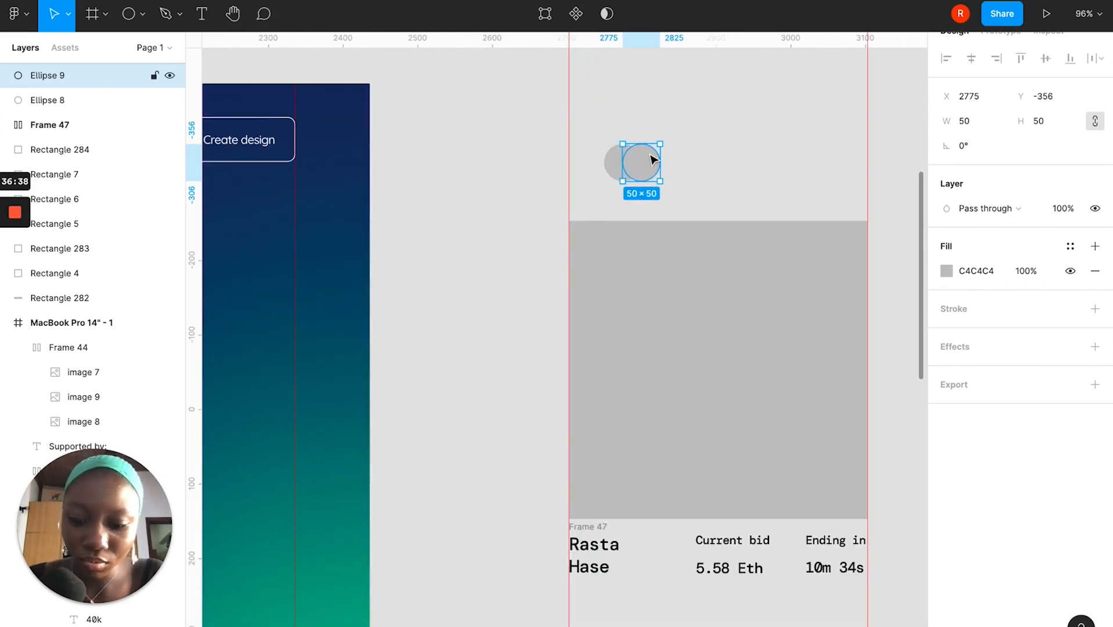
# Duplicate the second circle to its right as a third overlapping circle at X 2807.
pyautogui.moveTo(653, 169); pyautogui.dragTo(671, 156)
pyautogui.rightClick(671, 153)
pyautogui.click(672, 156)
pyautogui.rightClick(675, 156)
pyautogui.click(668, 156)
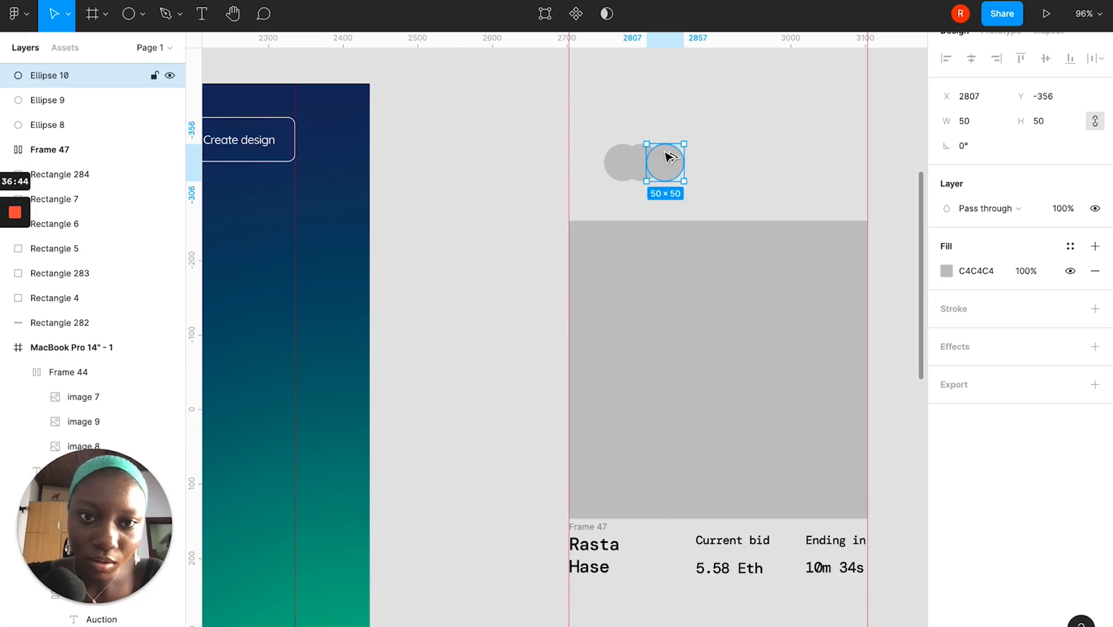
# Duplicate the third circle to its right as a fourth overlapping circle at X 2845.
pyautogui.moveTo(665, 151); pyautogui.dragTo(697, 158)
pyautogui.rightClick(696, 158)
pyautogui.click(698, 159)
pyautogui.rightClick(698, 158)
pyautogui.click(716, 137)
# Duplicate the fourth circle to its right as a fifth overlapping circle at about X 2878.
pyautogui.scroll(-4, 672, 185)
pyautogui.hscroll(2, 672, 184)
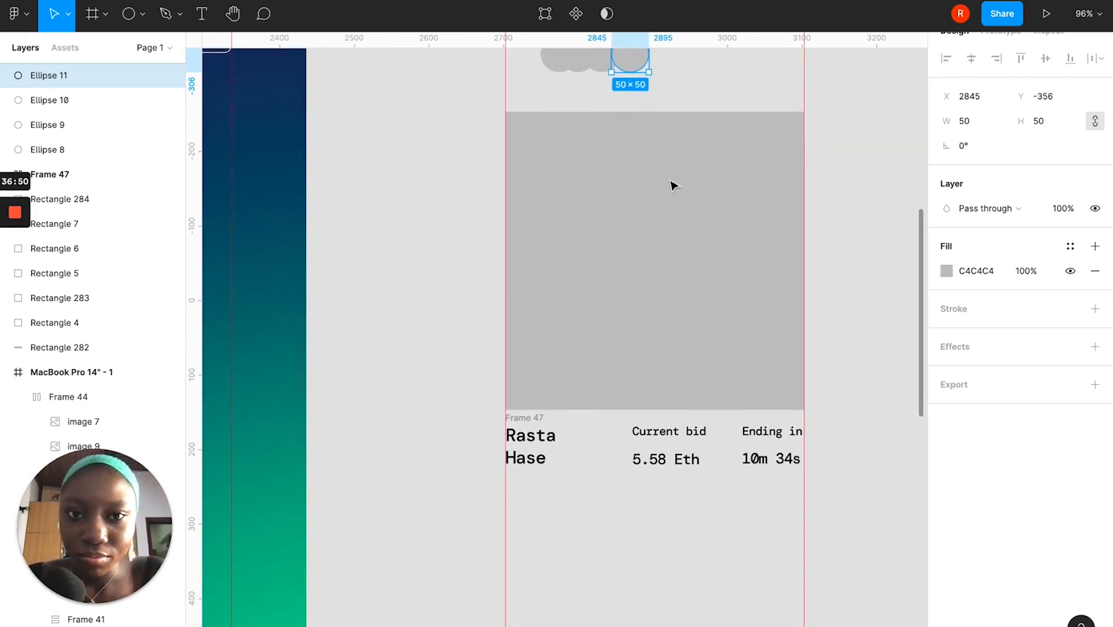
pyautogui.moveTo(643, 61); pyautogui.dragTo(665, 67)
# Select all five circles and align them on their vertical centers.
pyautogui.scroll(3, 666, 68)
pyautogui.moveTo(735, 171); pyautogui.dragTo(553, 108)
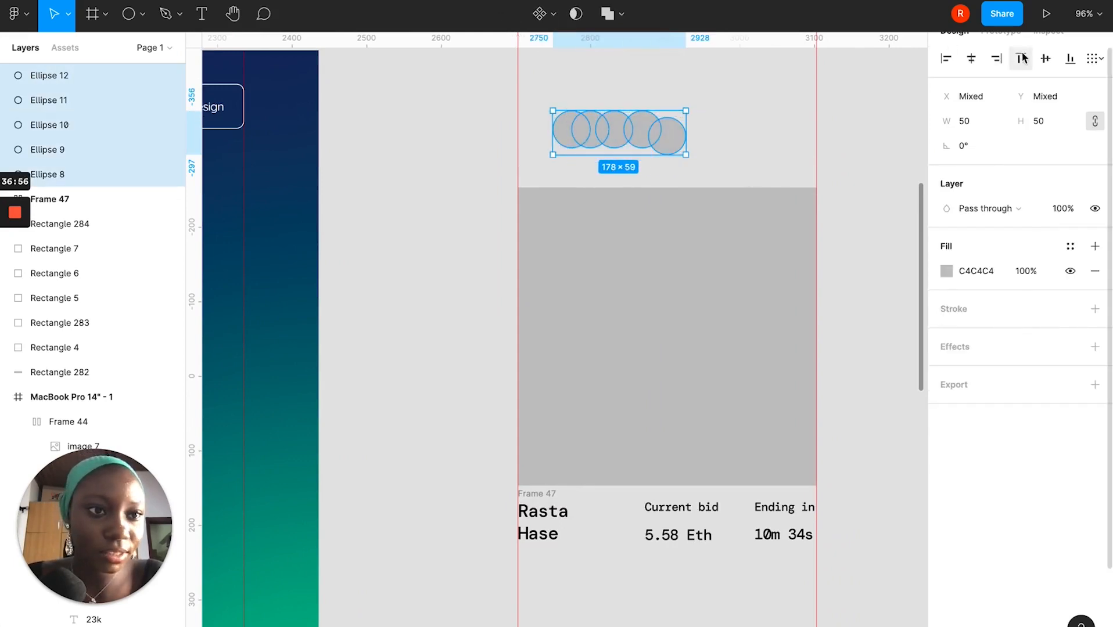
pyautogui.click(1045, 58)
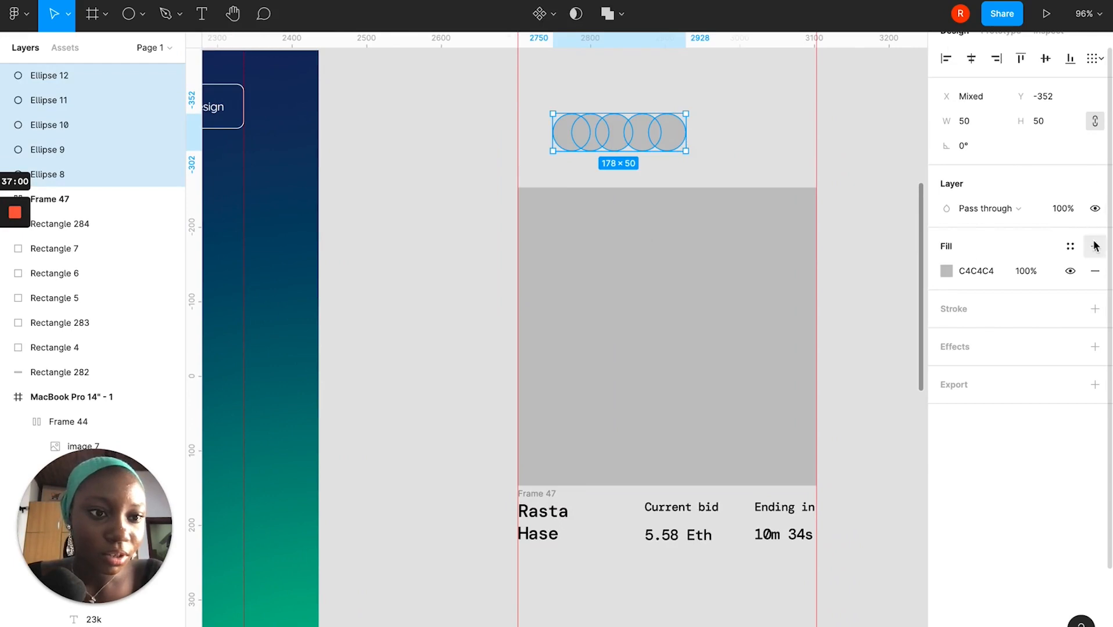
# Spread the five circles apart along their row and distribute them horizontally with 0 spacing between them.
pyautogui.click(739, 150)
pyautogui.moveTo(554, 129); pyautogui.dragTo(587, 129)
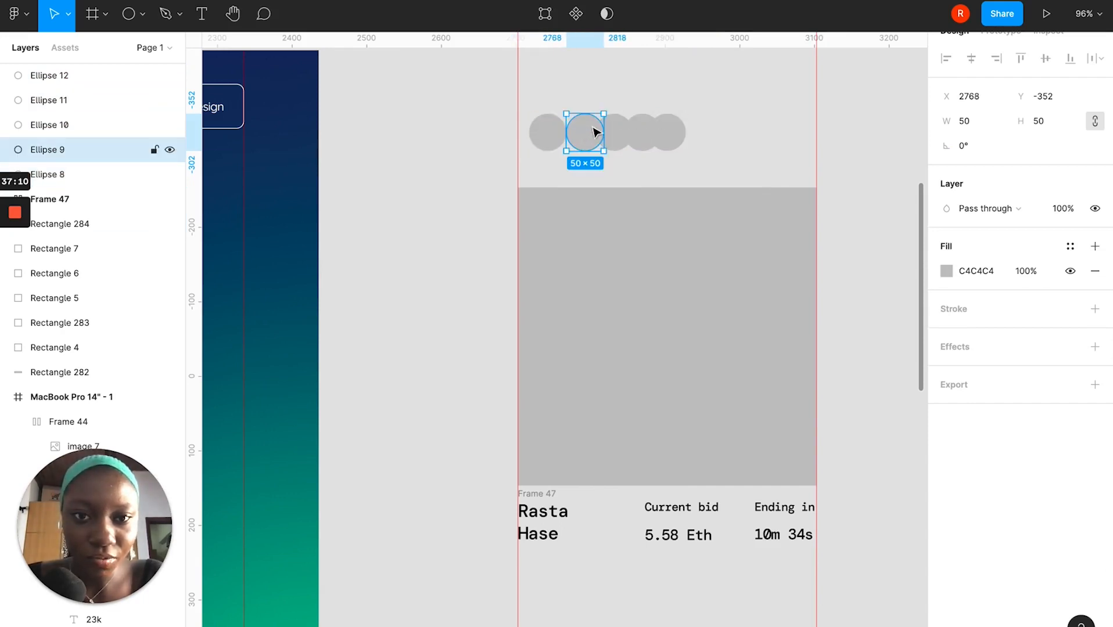
pyautogui.moveTo(680, 137); pyautogui.dragTo(613, 138)
pyautogui.click(796, 164)
pyautogui.moveTo(827, 158); pyautogui.dragTo(545, 118)
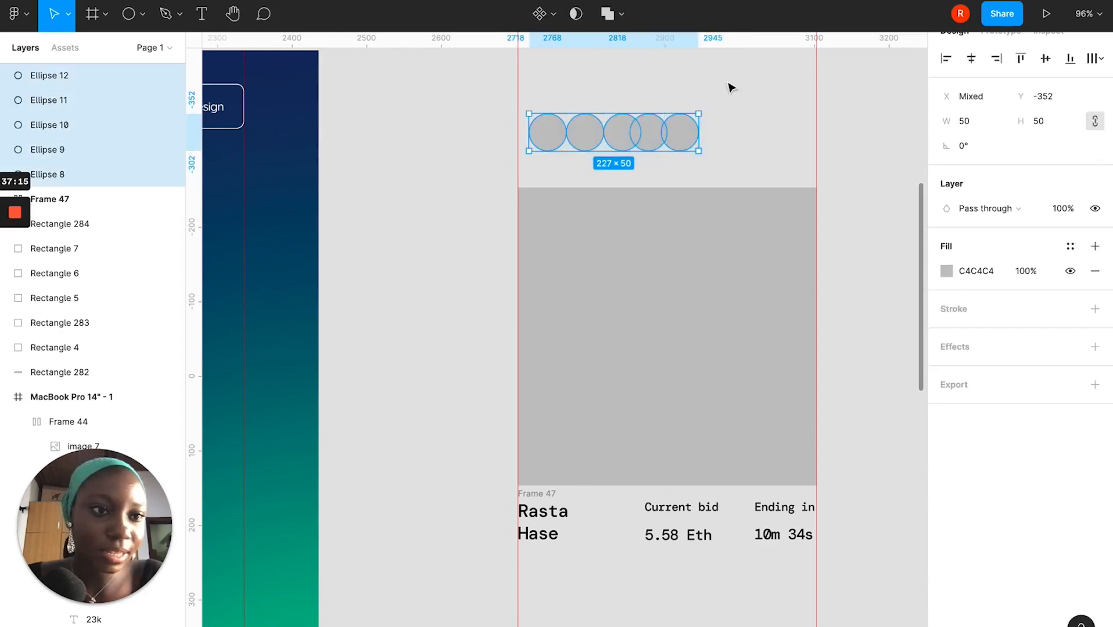
pyautogui.click(1095, 58)
pyautogui.click(981, 90)
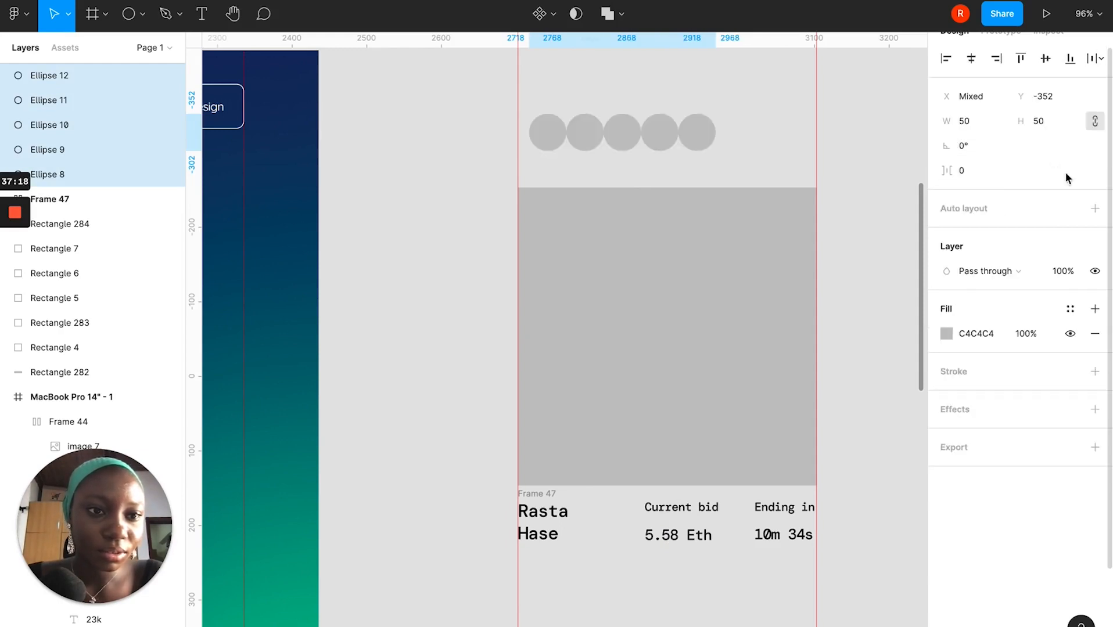
# Apply a horizontal auto layout to the five circles and set its spacing mode to Space between.
pyautogui.click(1095, 208)
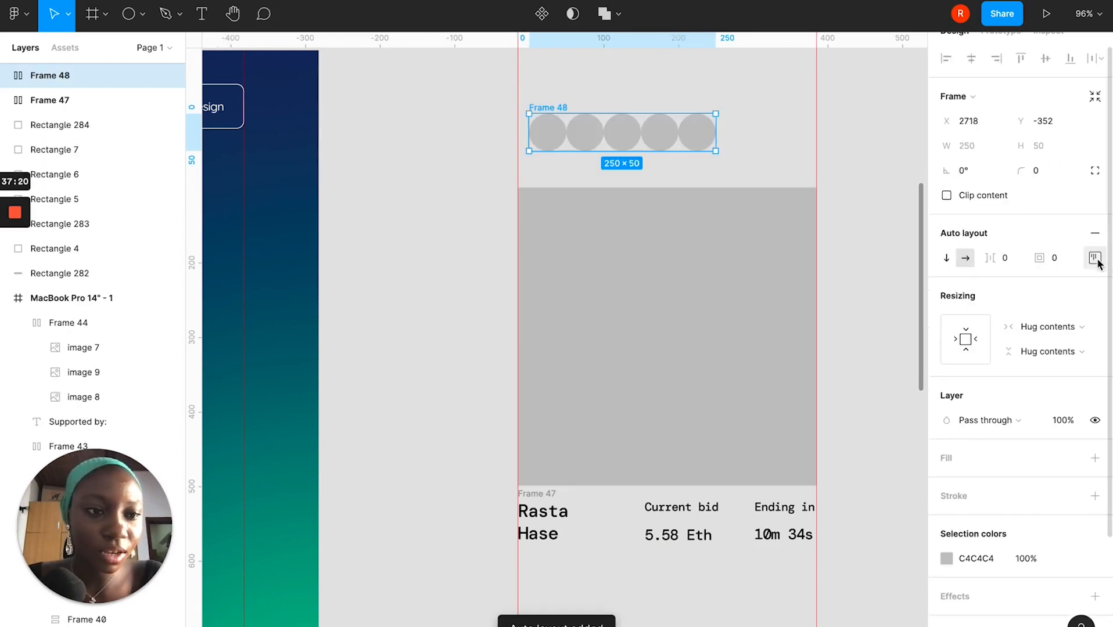
pyautogui.click(1095, 257)
pyautogui.click(1010, 388)
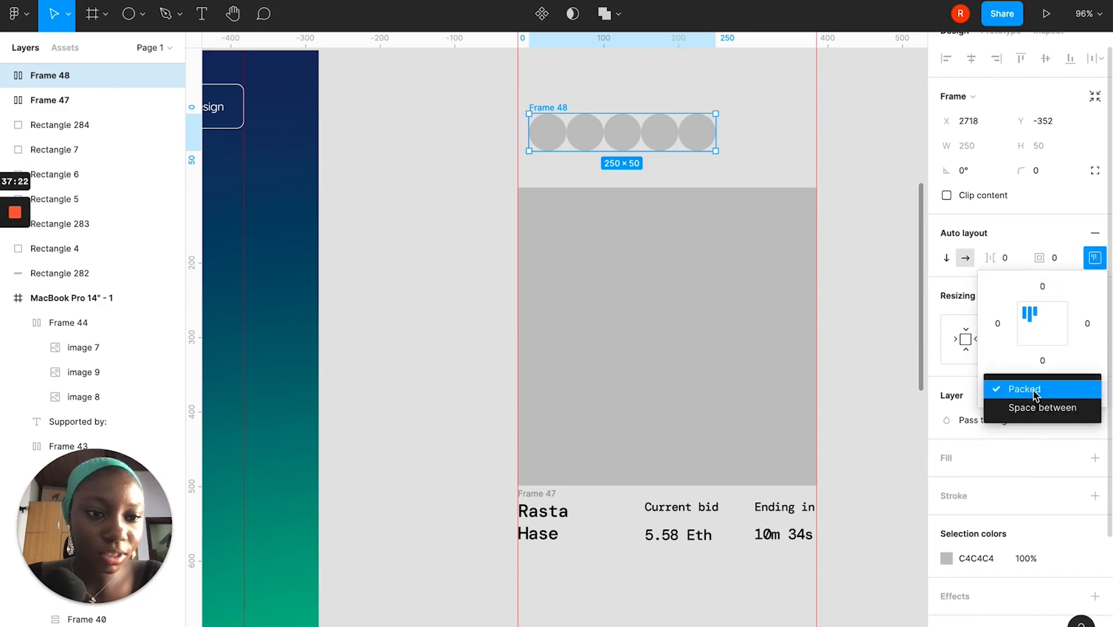
pyautogui.click(1041, 406)
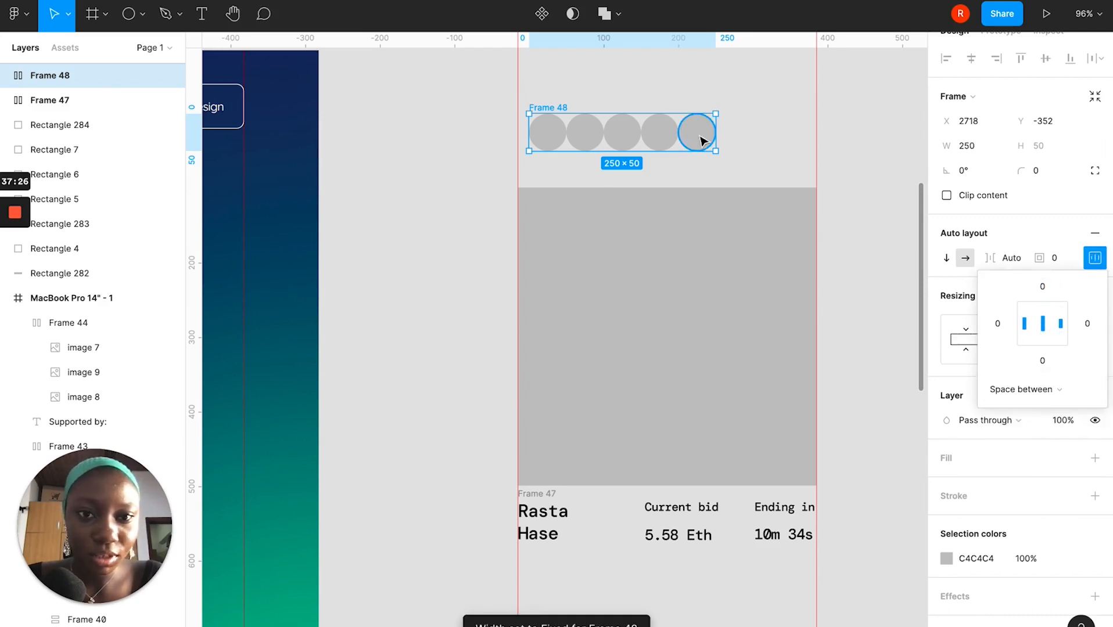
# Narrow the circle frame to 150 wide so the circles overlap, and place it above the image at X 2703, Y -348.
pyautogui.moveTo(717, 132); pyautogui.dragTo(602, 118)
pyautogui.click(680, 134)
pyautogui.hscroll(-3, 668, 134)
# Run the Feather Icons plugin, search for "mo" and insert the more-horizontal icon.
pyautogui.rightClick(722, 97)
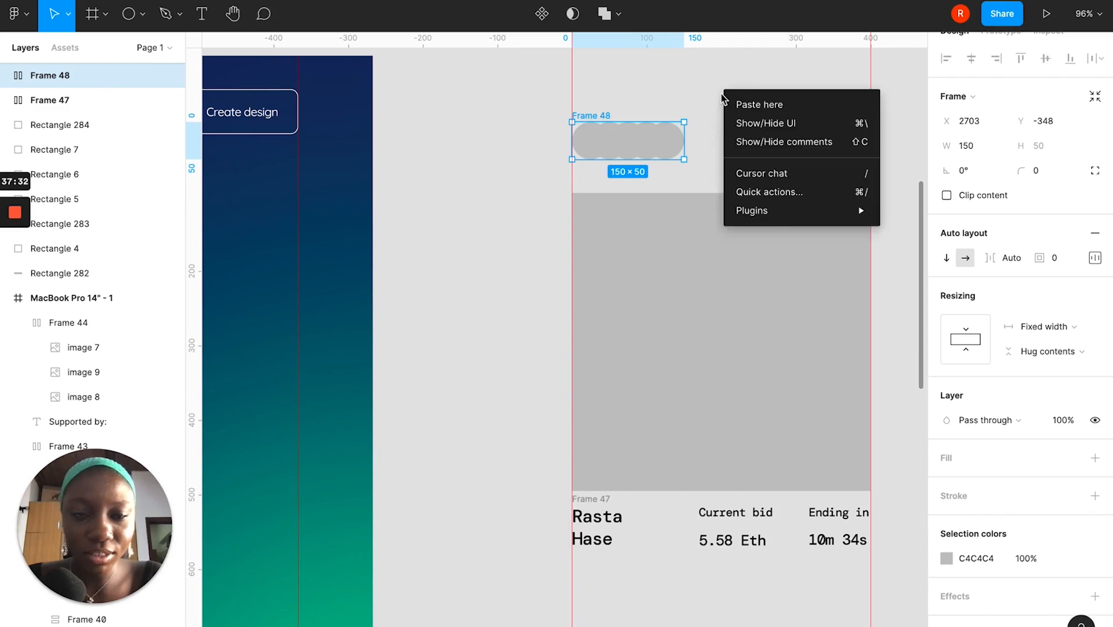
pyautogui.moveTo(779, 218)
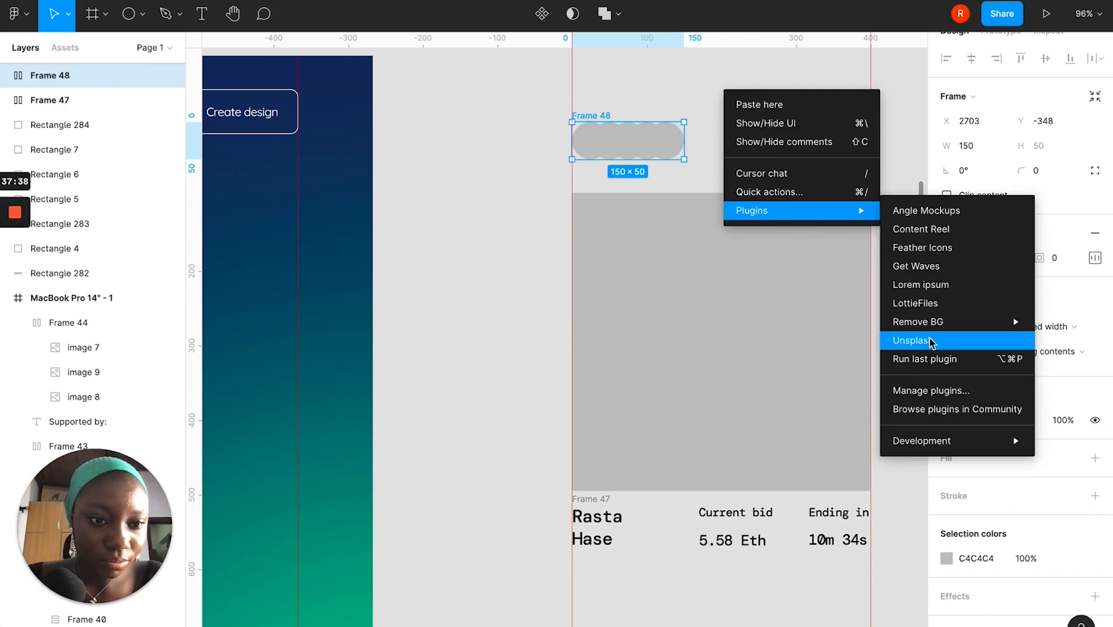
pyautogui.click(930, 250)
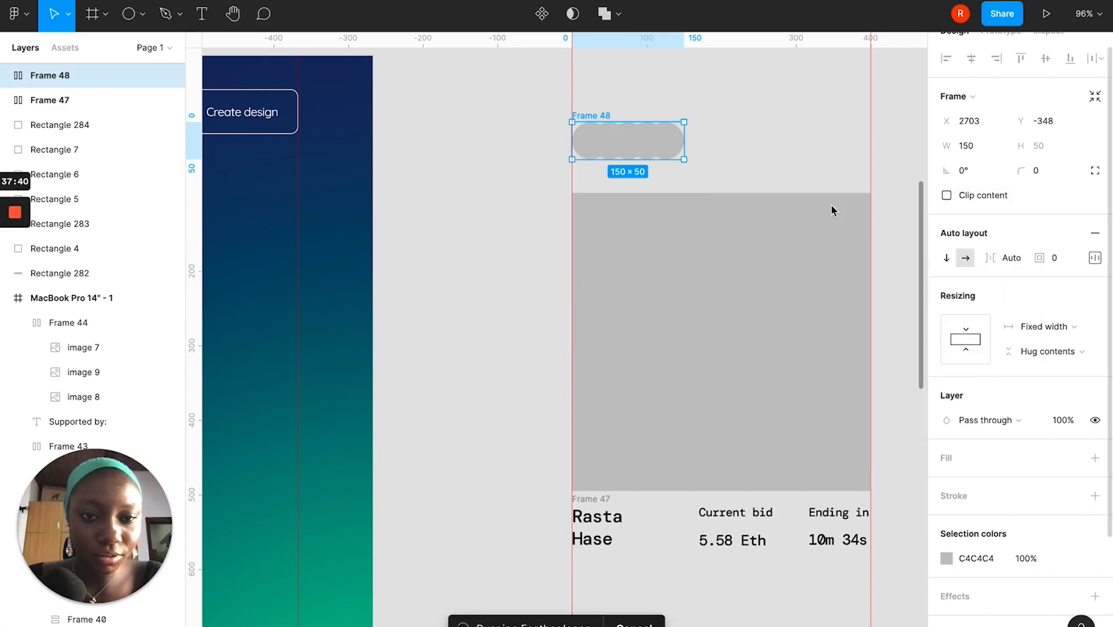
pyautogui.write('moew')
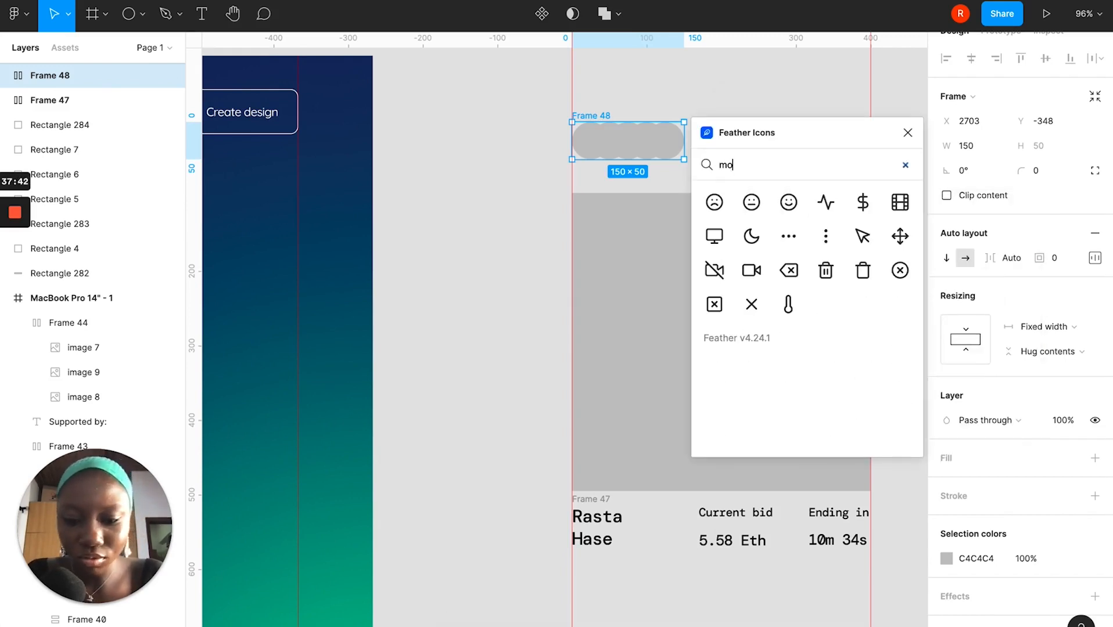
pyautogui.press('BackSpace')
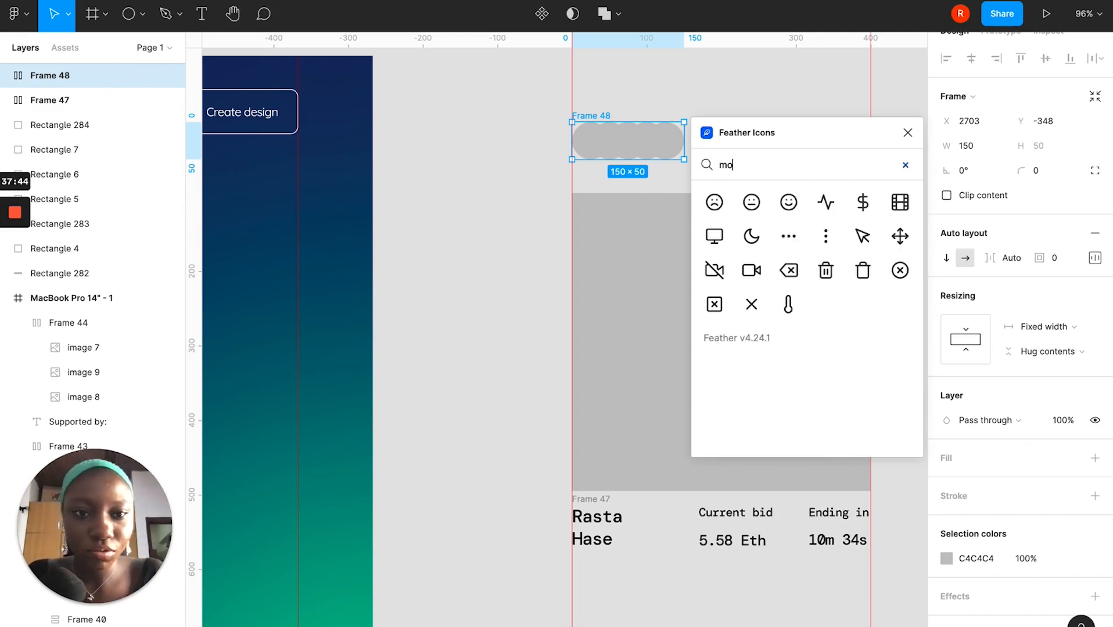
pyautogui.click(796, 236)
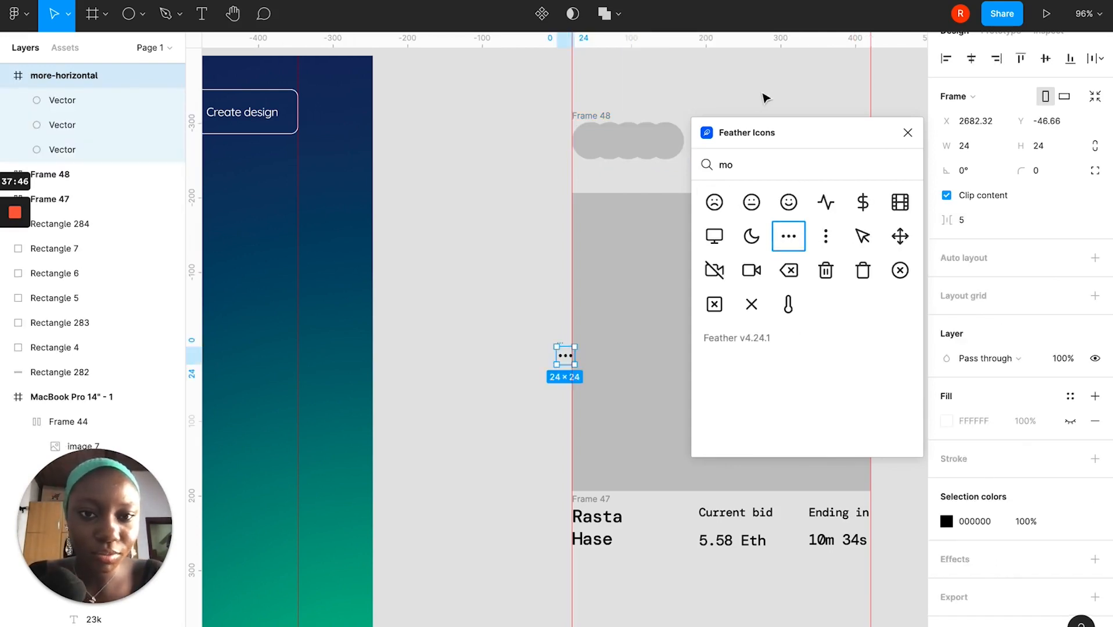
# Place the more-horizontal icon level with the circles, flush with the image's right edge, and close the plugin.
pyautogui.click(768, 95)
pyautogui.moveTo(563, 350); pyautogui.dragTo(868, 154)
pyautogui.click(908, 132)
# Combine the circle row and the more-horizontal icon in a horizontal auto layout with vertically centered items.
pyautogui.click(633, 123)
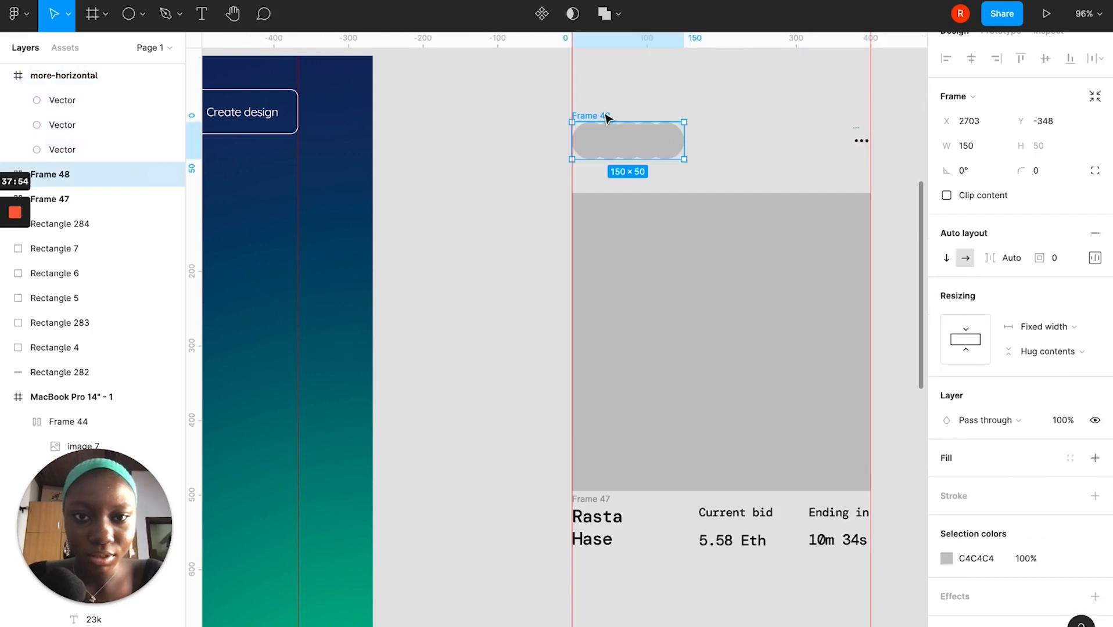
pyautogui.keyDown('shift'); pyautogui.click(859, 136); pyautogui.keyUp('shift')
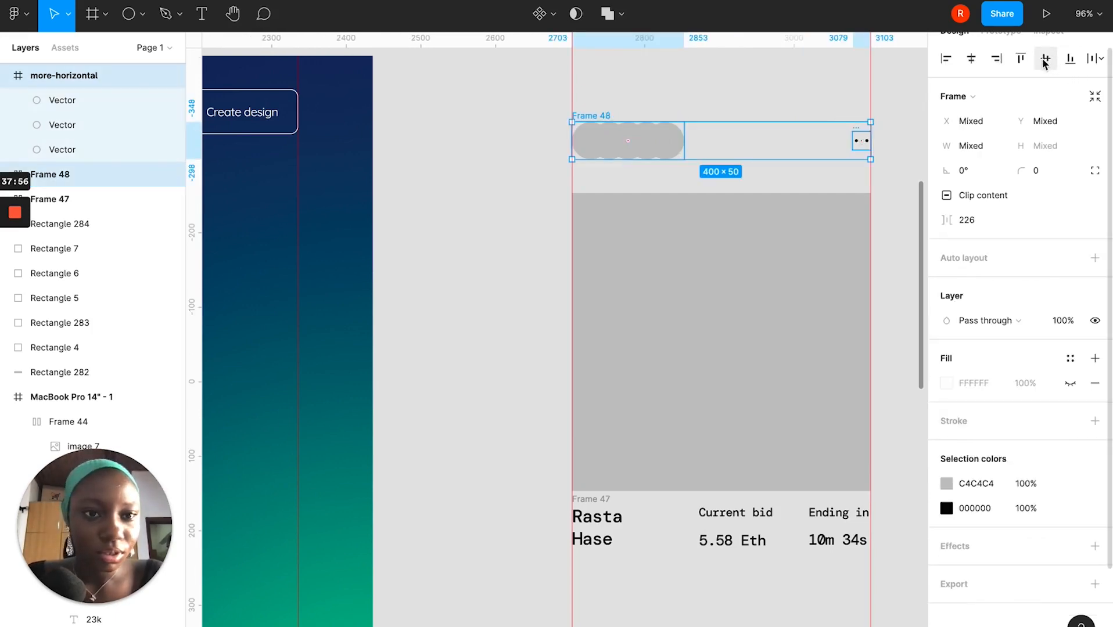
pyautogui.click(1094, 259)
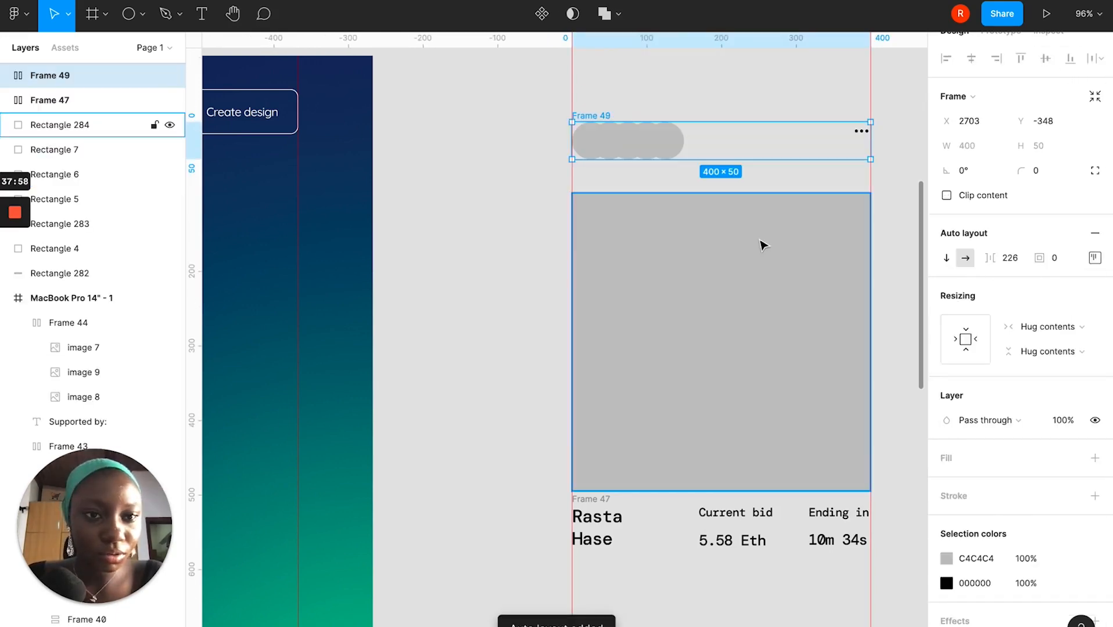
pyautogui.click(1094, 259)
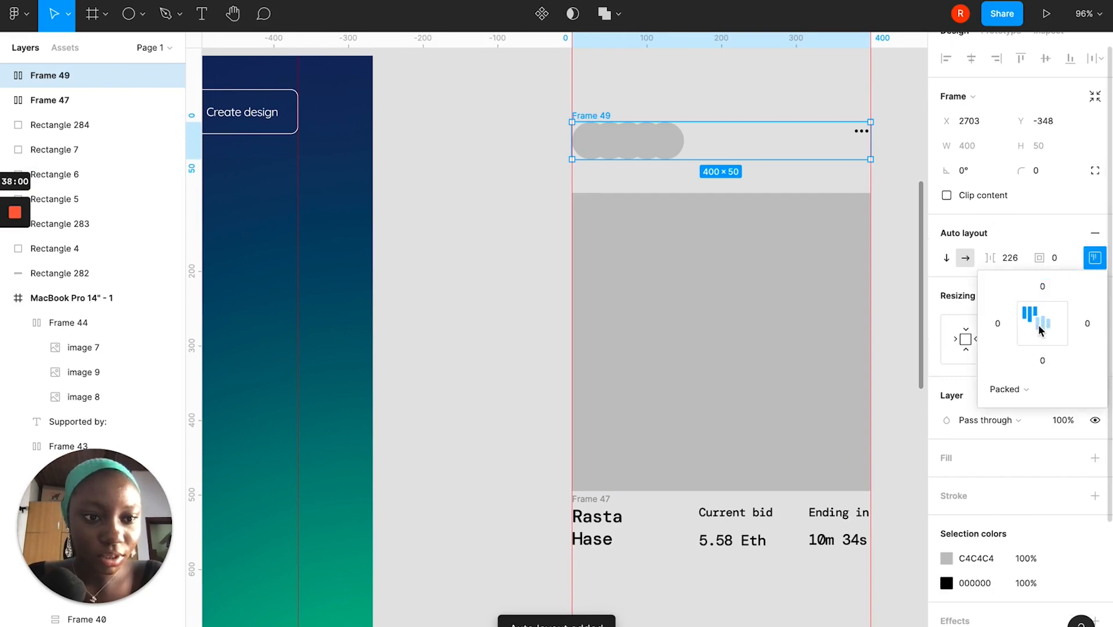
pyautogui.click(740, 249)
pyautogui.click(599, 117)
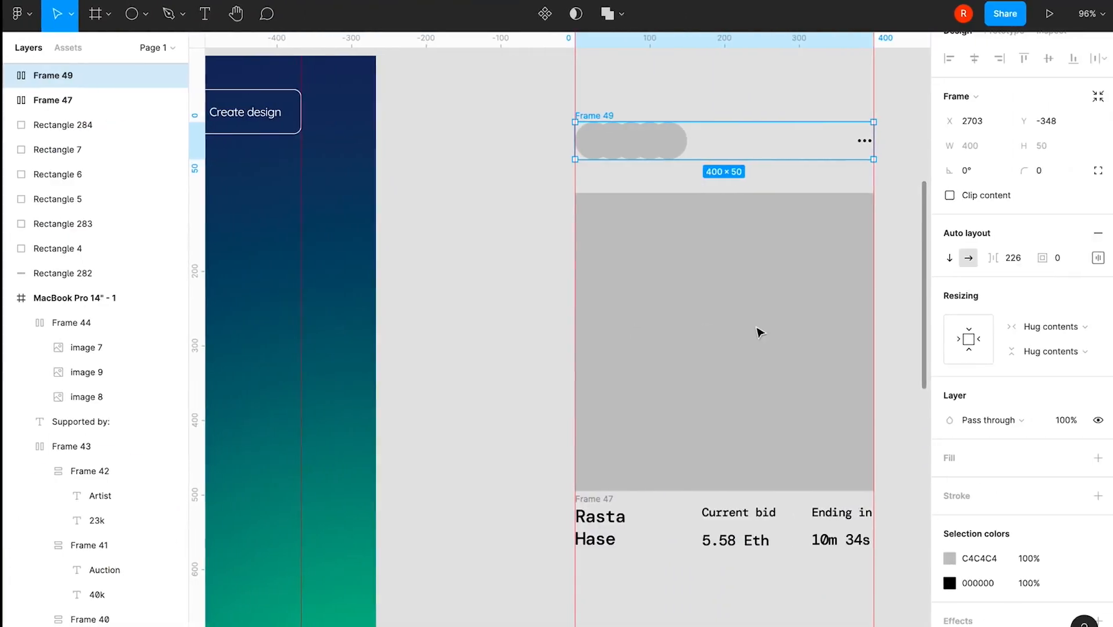
# Change the fill type of the 400 × 400 placeholder rectangle to Image.
pyautogui.click(747, 332)
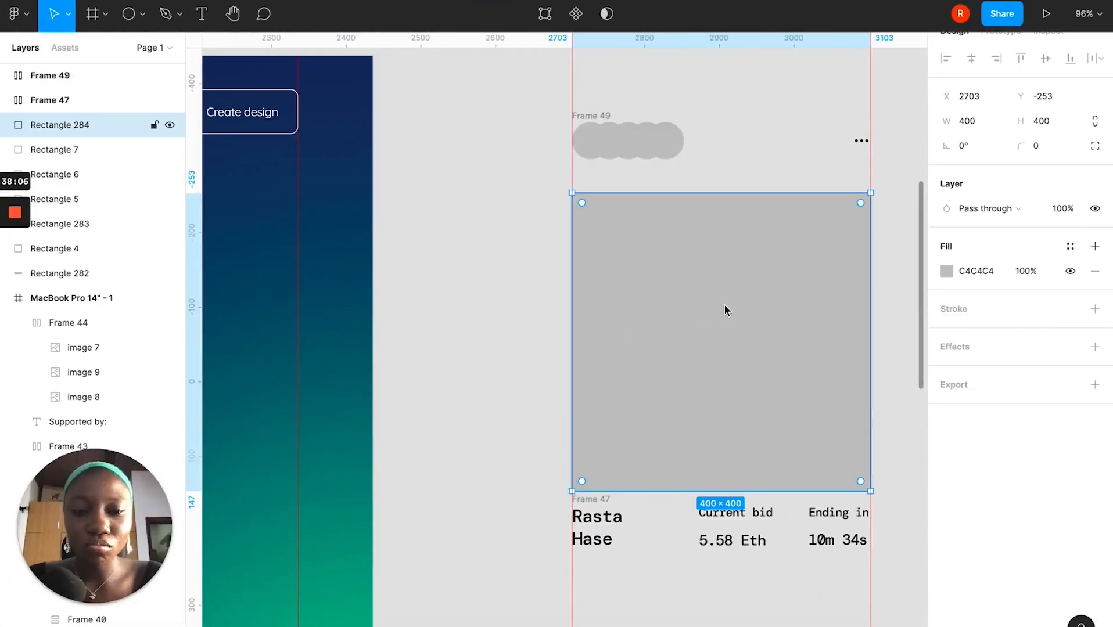
pyautogui.rightClick(724, 305)
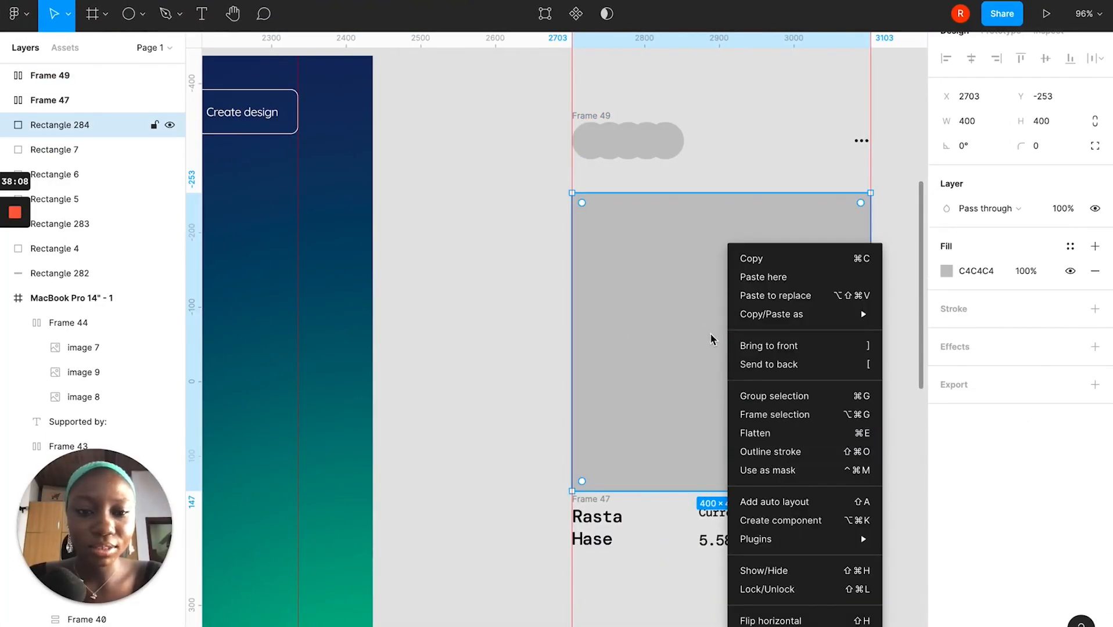
pyautogui.click(630, 334)
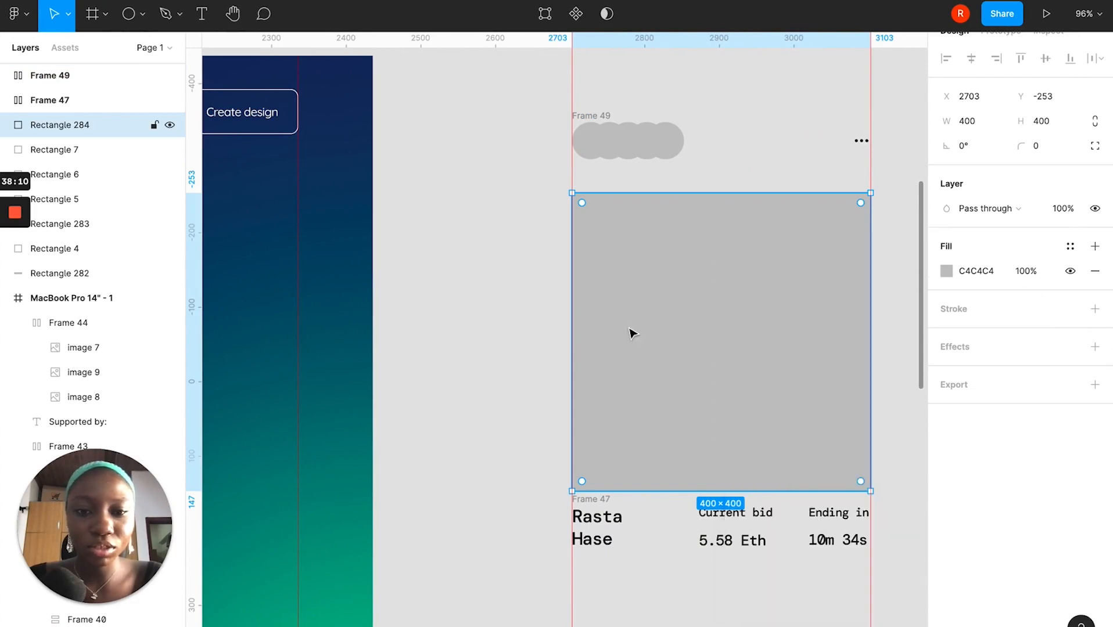
pyautogui.rightClick(690, 334)
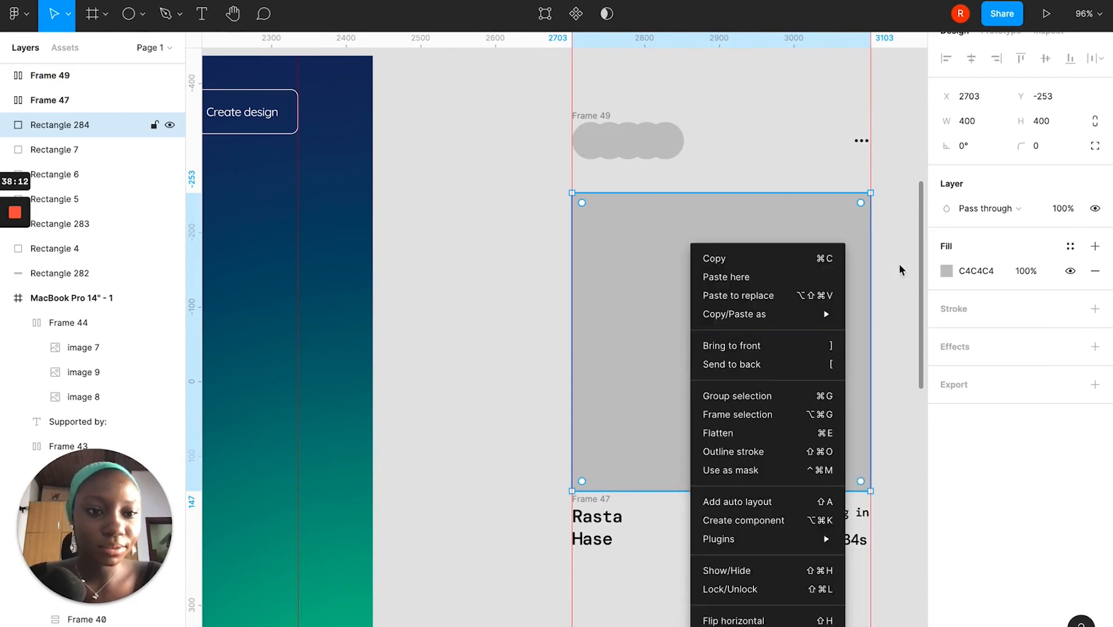
pyautogui.click(948, 269)
pyautogui.click(948, 269)
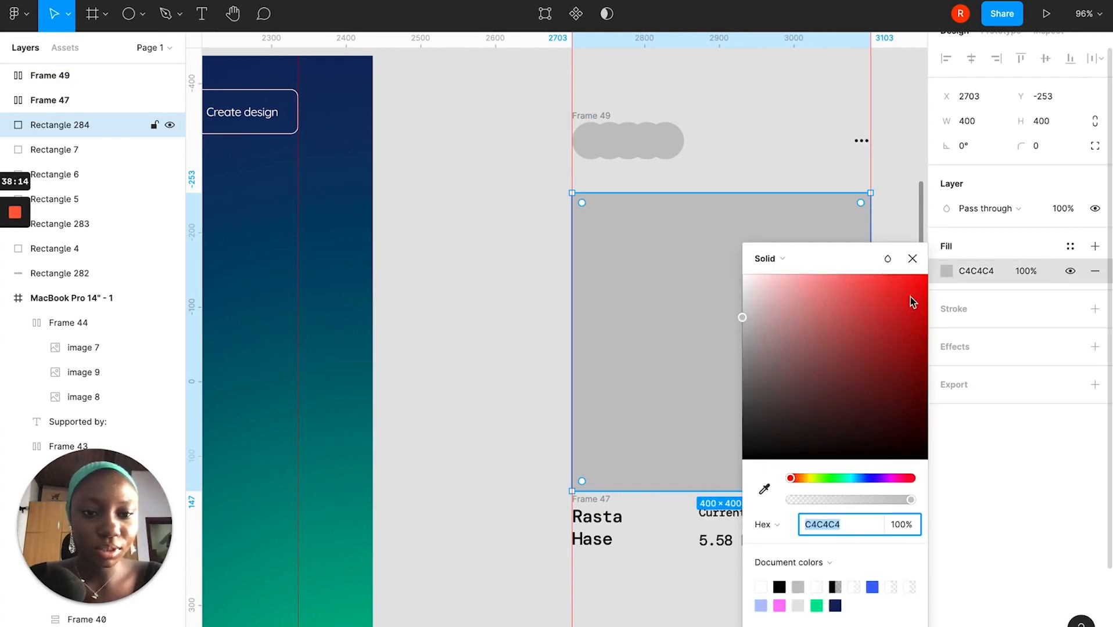
pyautogui.click(765, 258)
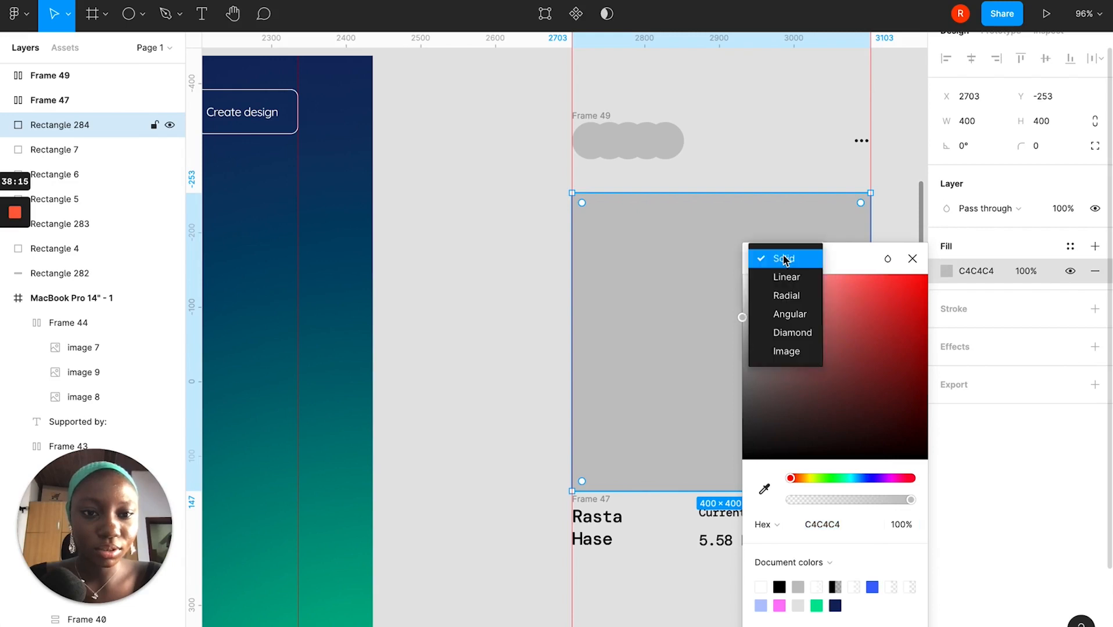
pyautogui.click(783, 352)
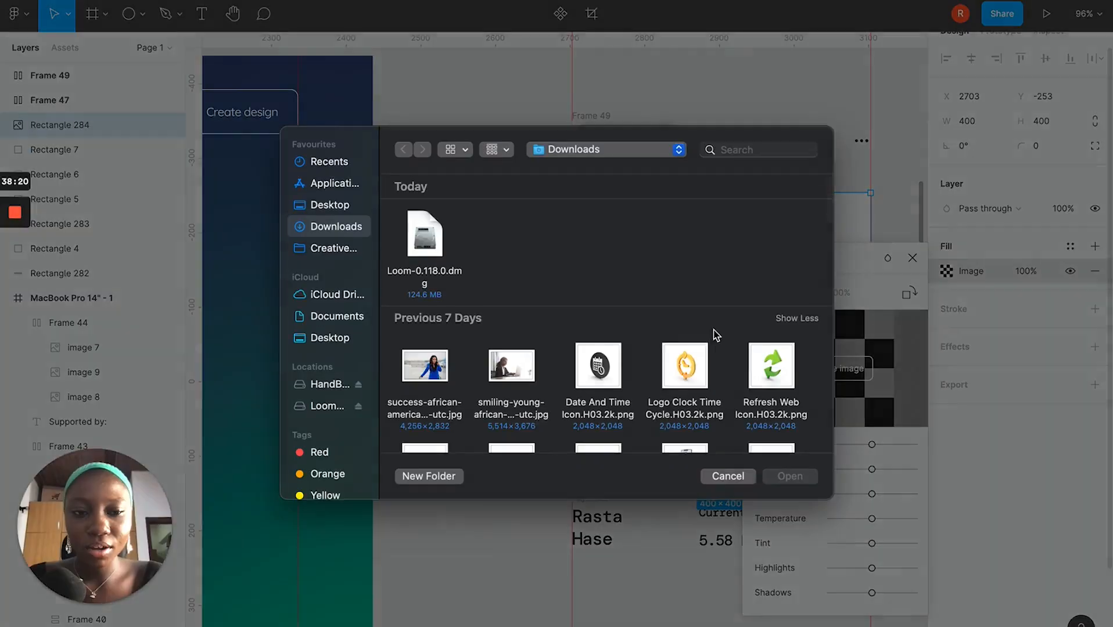
# Load IMG_2353.JPG from the Downloads folder's Previous 30 Days files as the placeholder's image fill and close the fill settings.
pyautogui.scroll(-3, 553, 322)
pyautogui.scroll(-10, 557, 327)
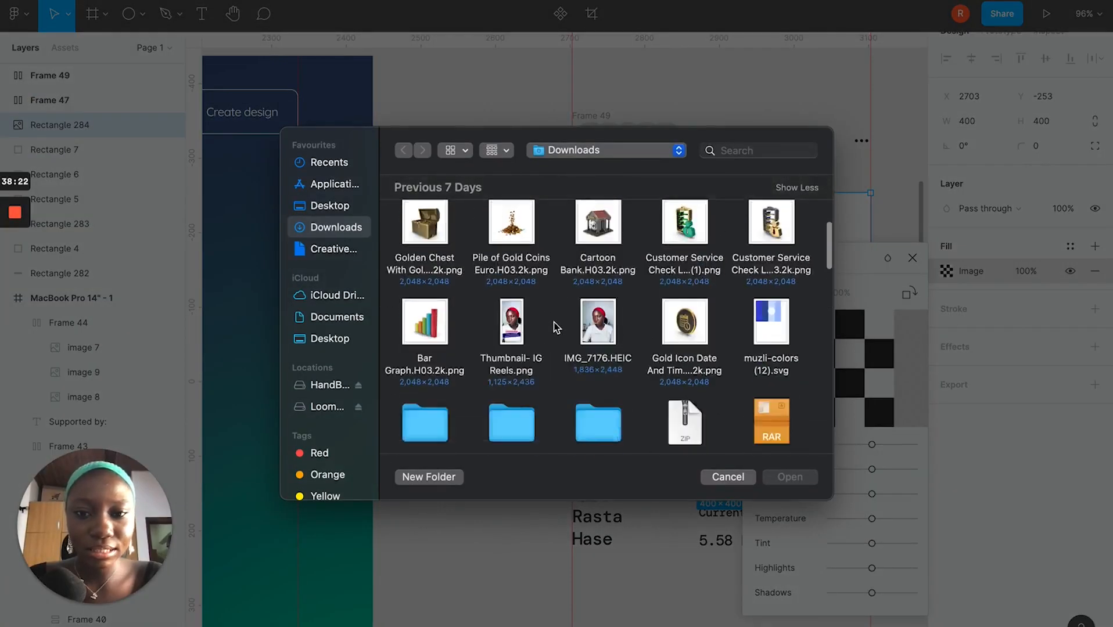
pyautogui.scroll(-8, 553, 327)
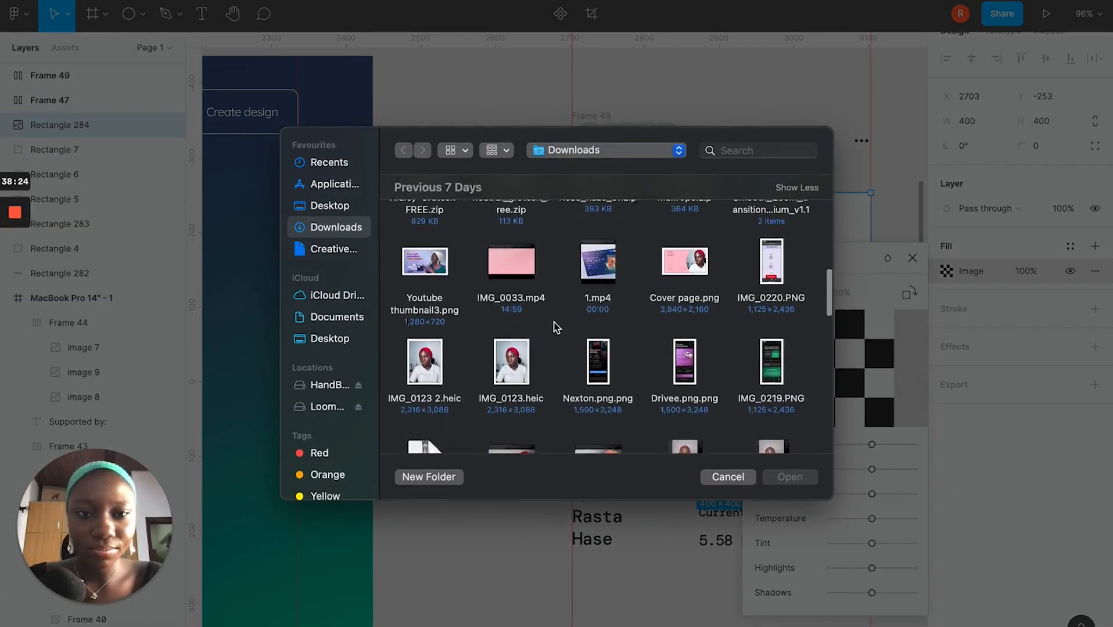
pyautogui.scroll(-8, 554, 328)
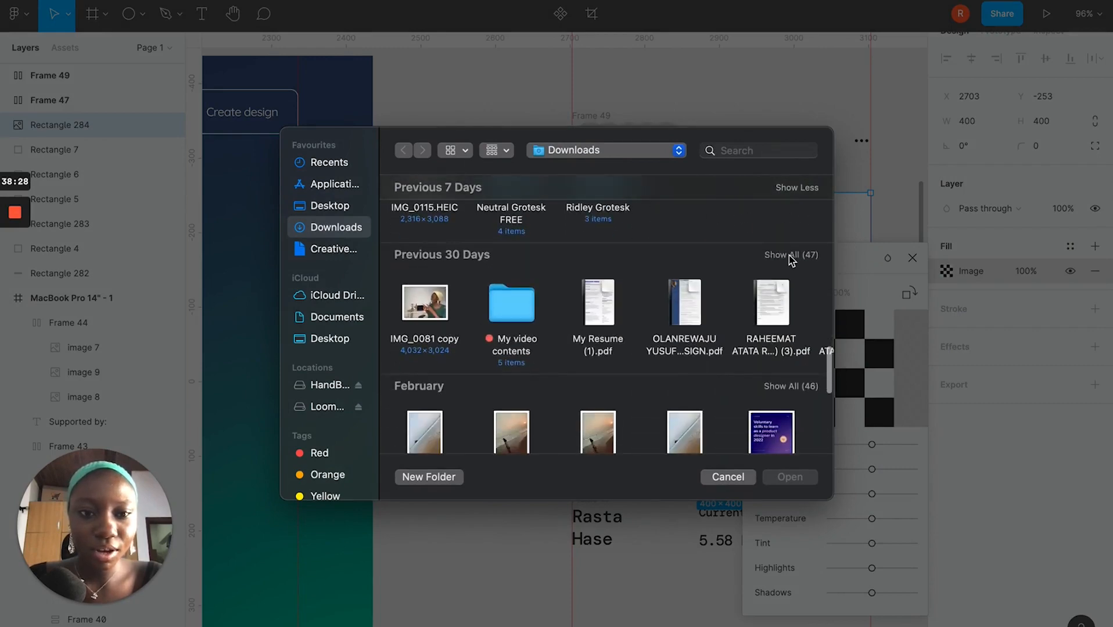
pyautogui.click(790, 256)
pyautogui.scroll(-5, 697, 325)
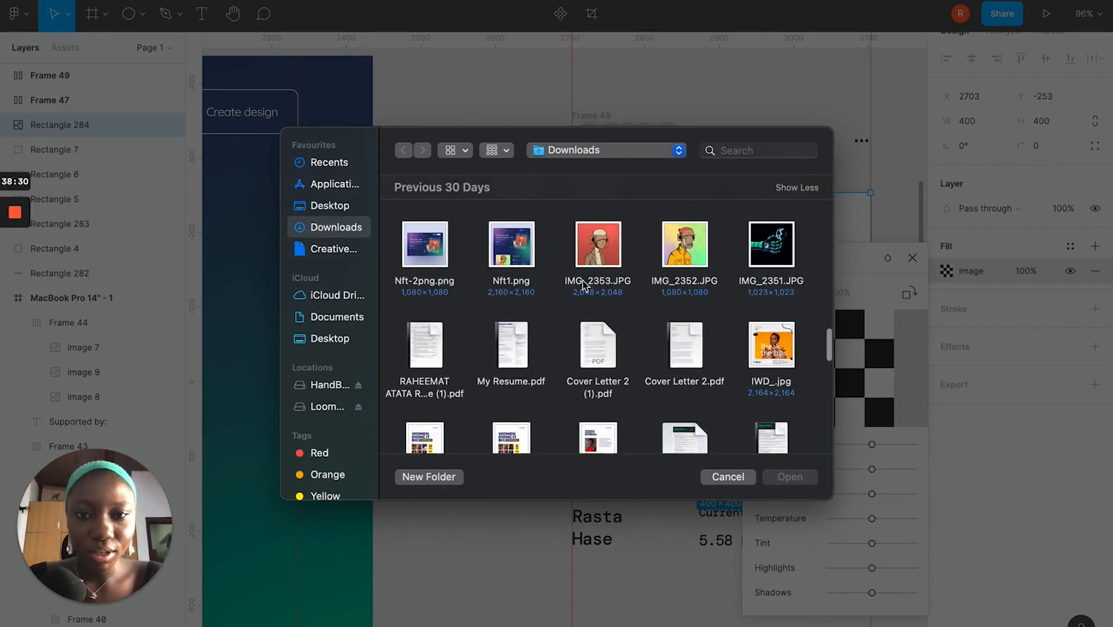
pyautogui.click(601, 257)
pyautogui.click(790, 477)
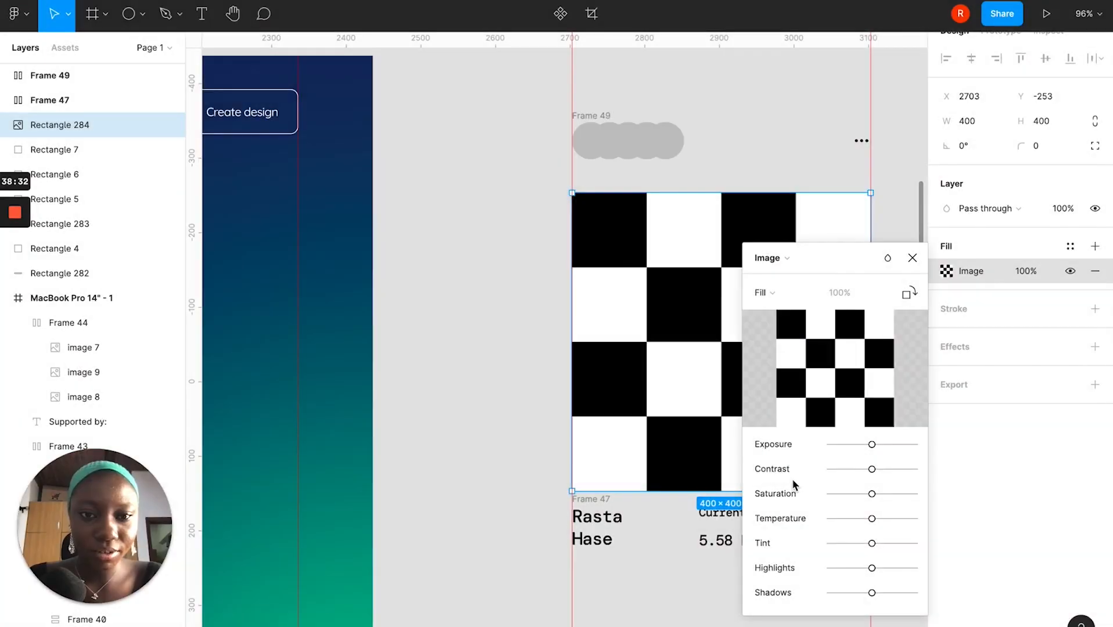
pyautogui.click(912, 259)
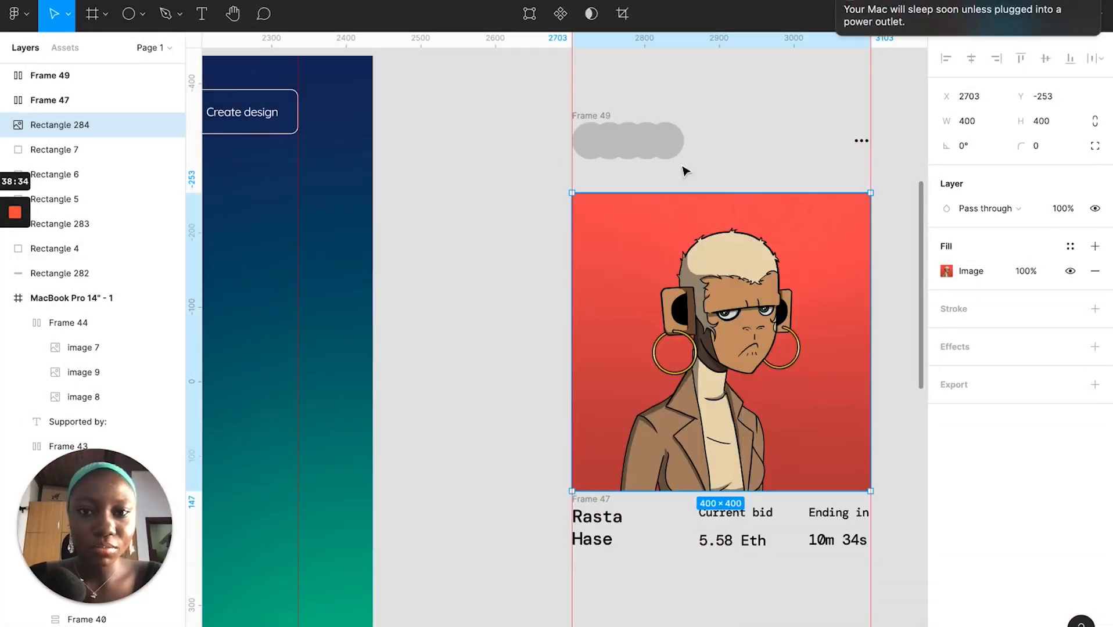
# Select the leftmost 50 × 50 circle inside the overlapping avatar row.
pyautogui.click(615, 139)
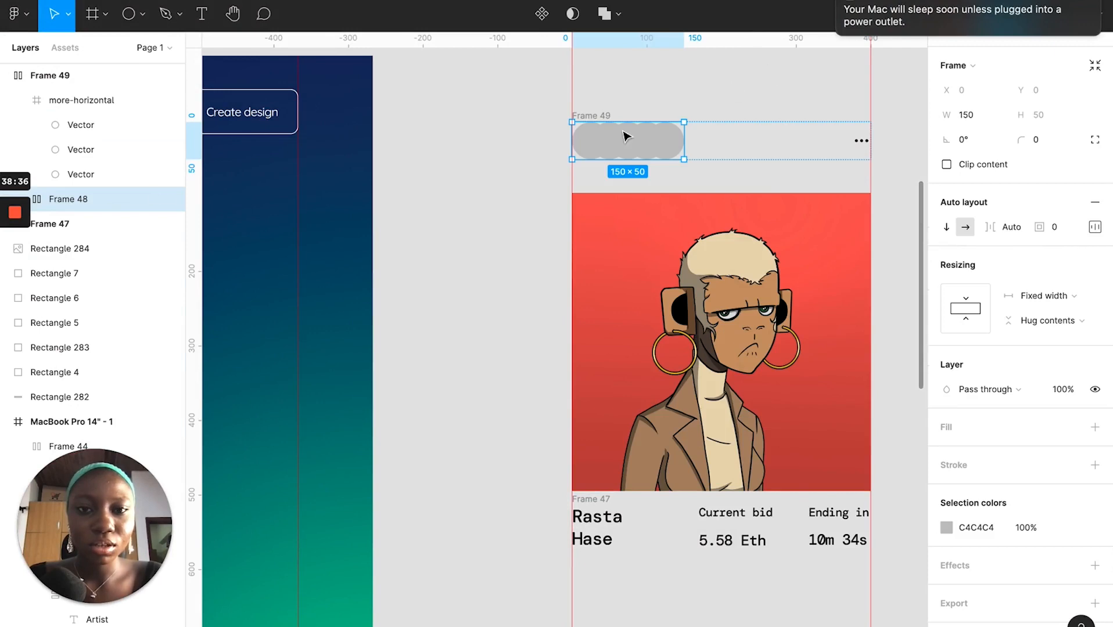
pyautogui.moveTo(16, 273)
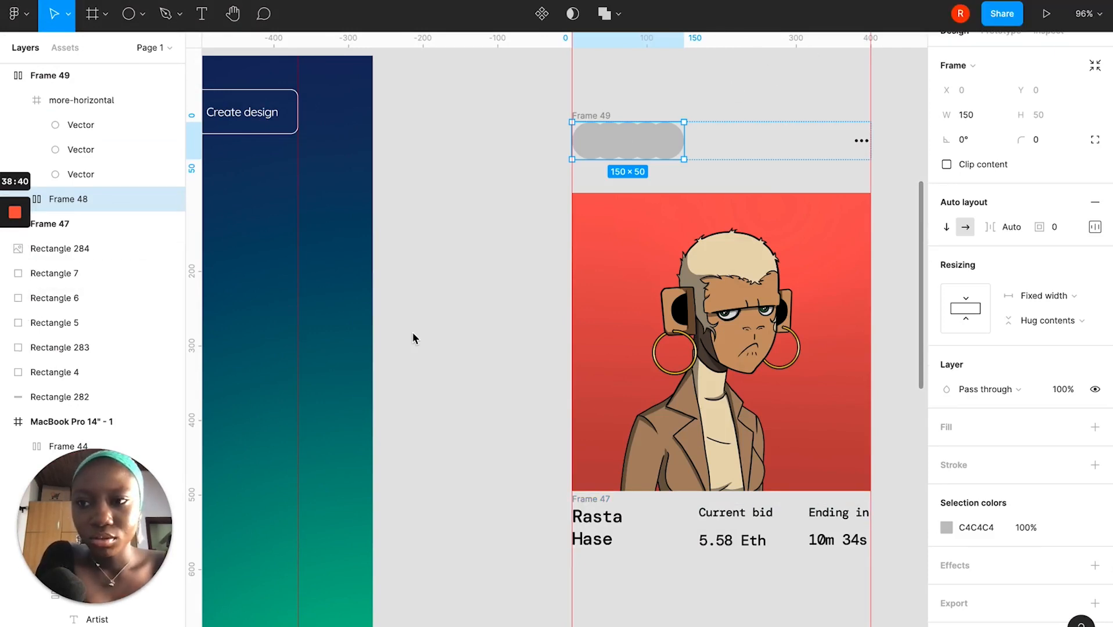
pyautogui.doubleClick(590, 145)
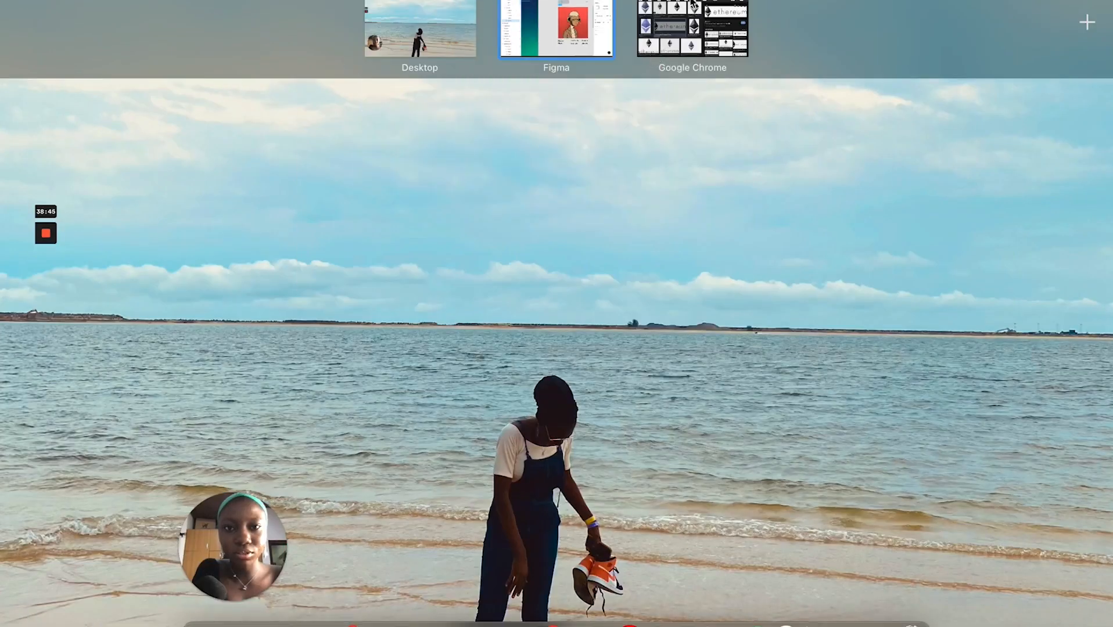
# Switch to Google Chrome and search Google Images for "nft avatar".
pyautogui.click(692, 4)
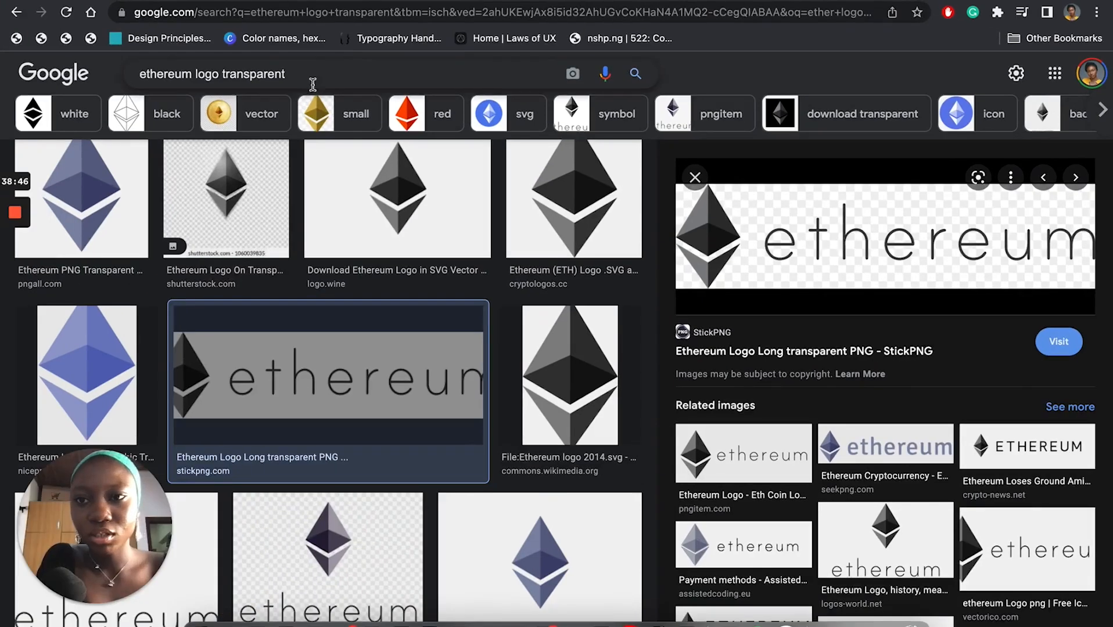
pyautogui.moveTo(297, 74); pyautogui.dragTo(127, 76)
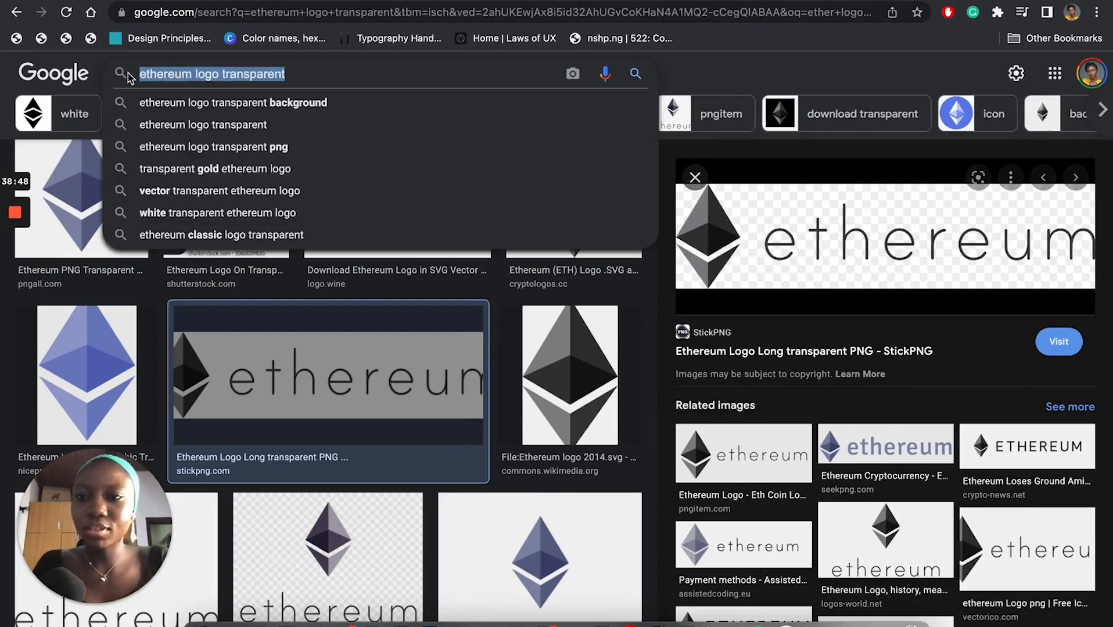
pyautogui.write('NFT ')
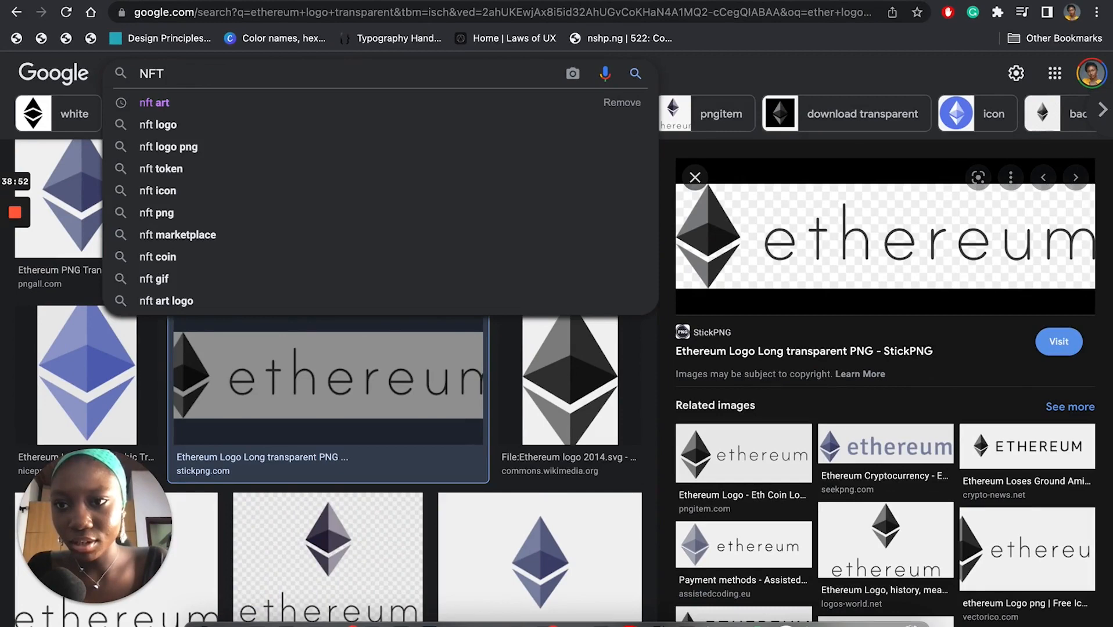
pyautogui.write('ava')
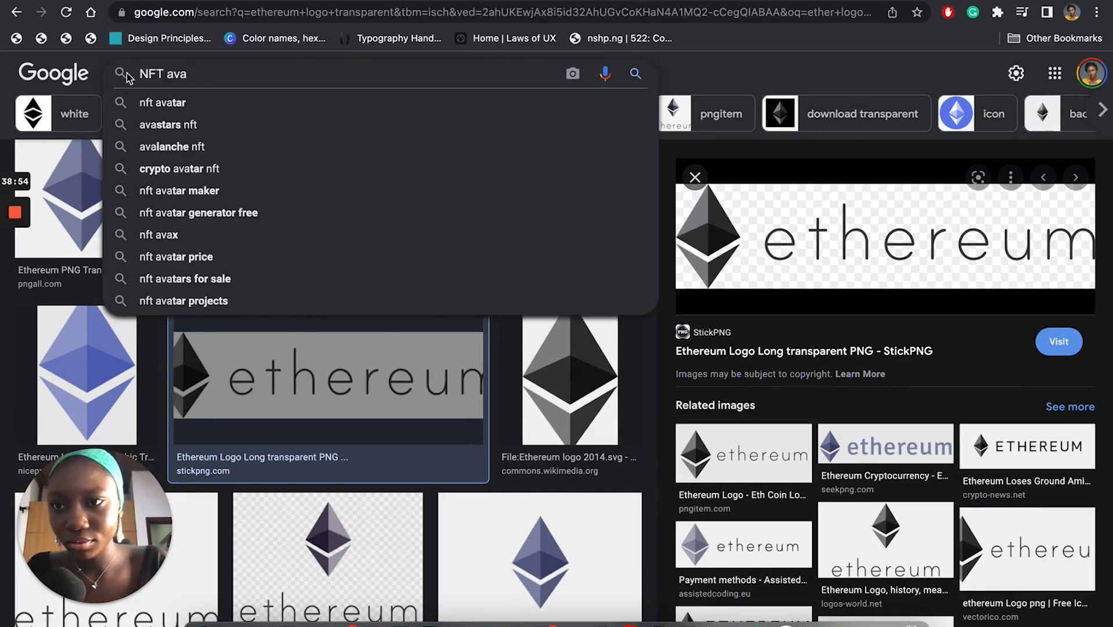
pyautogui.click(148, 95)
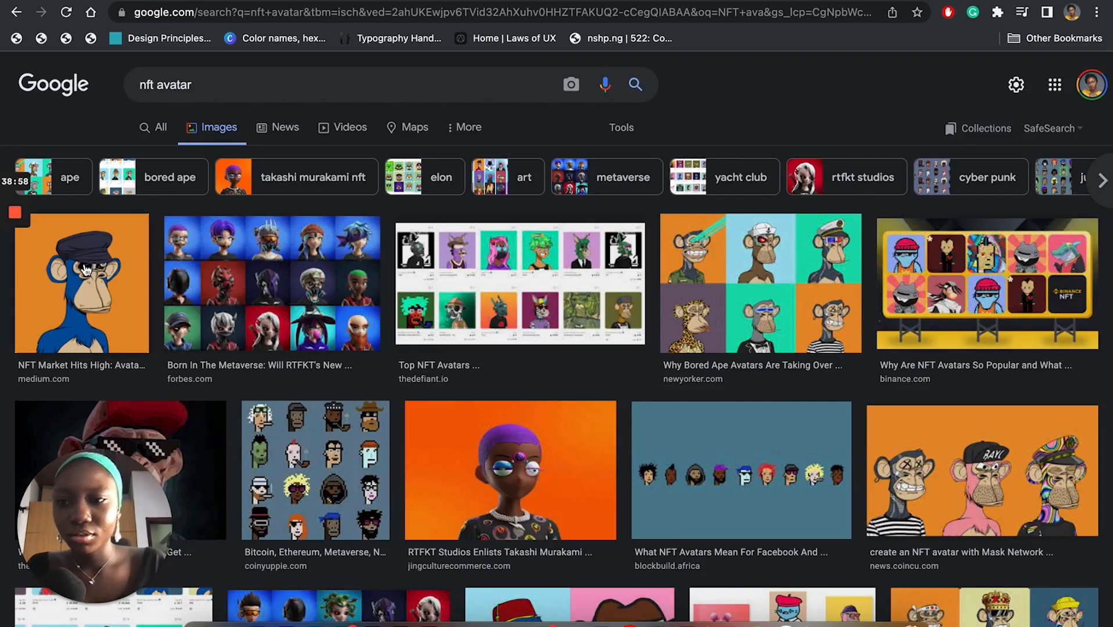
# Copy the Medium result's blue ape image on orange and paste it as the image fill of the leftmost circle in Figma.
pyautogui.click(85, 269)
pyautogui.rightClick(893, 231)
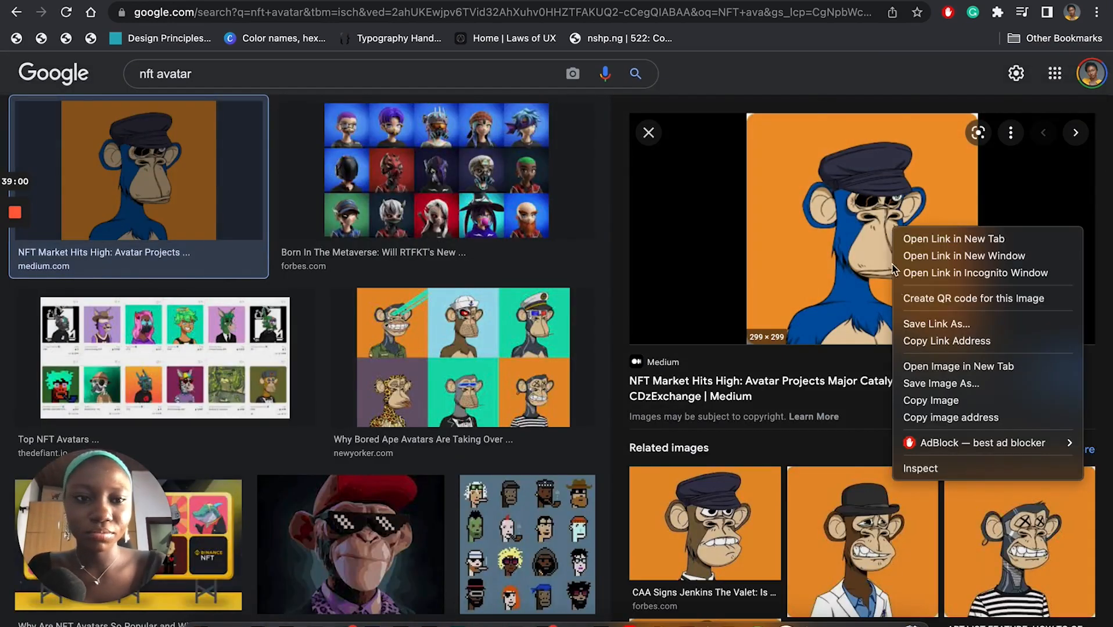
pyautogui.click(922, 402)
pyautogui.hotkey('ctrl', 'Up')
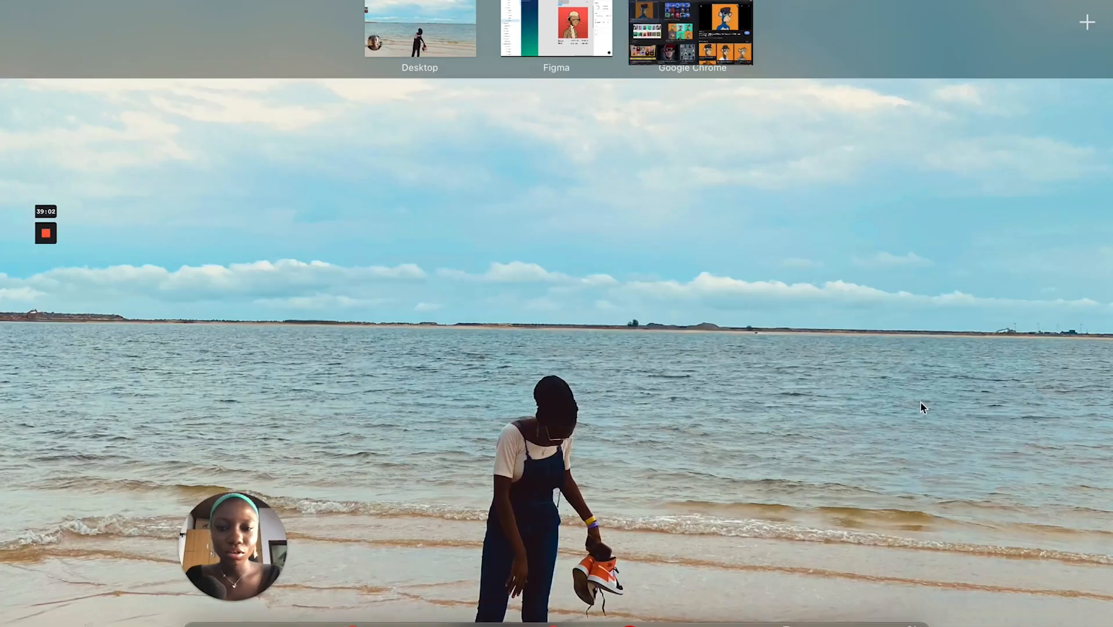
pyautogui.click(571, 7)
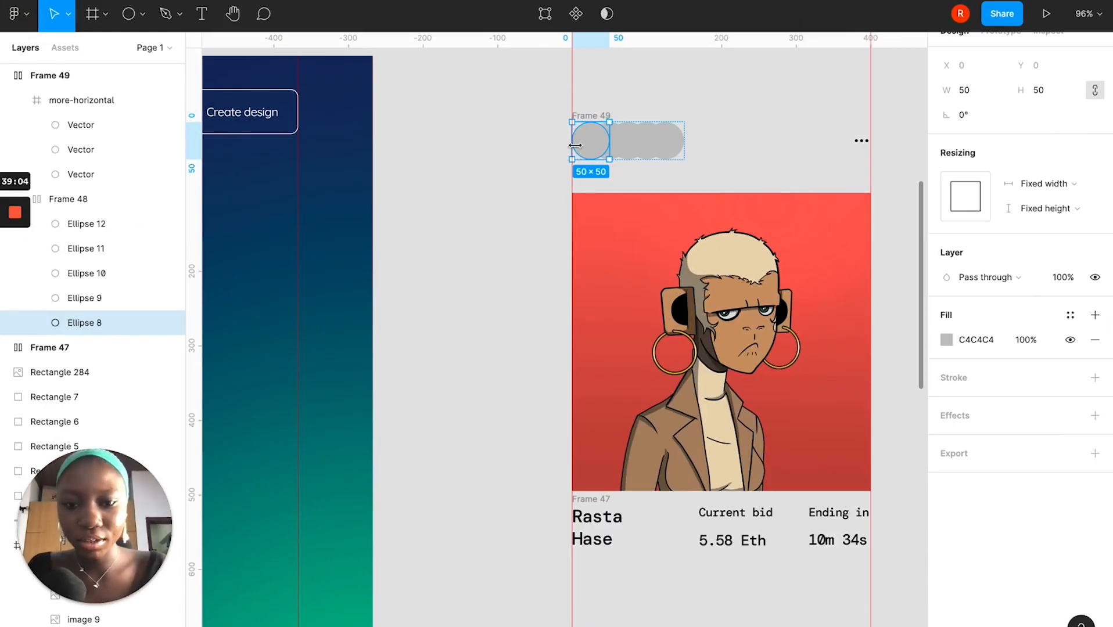
pyautogui.press('super+v')
# Switch back to Chrome and copy the Artificial Avatar NFT Collection image showing the red beret character from NFT's Street.
pyautogui.hotkey('ctrl', 'Right')
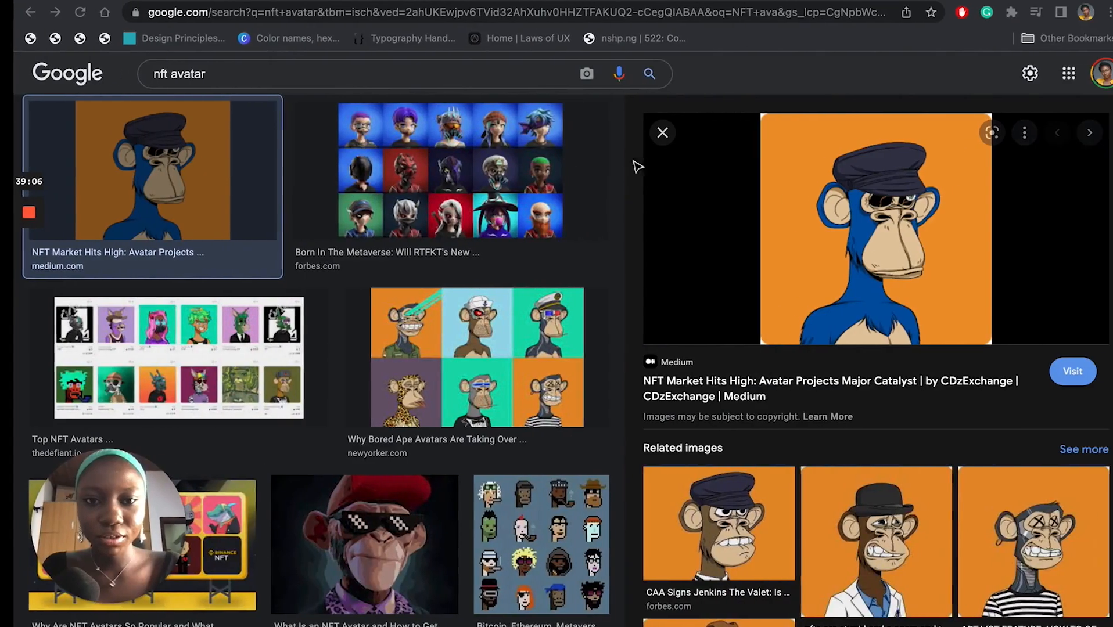
pyautogui.scroll(-9, 418, 319)
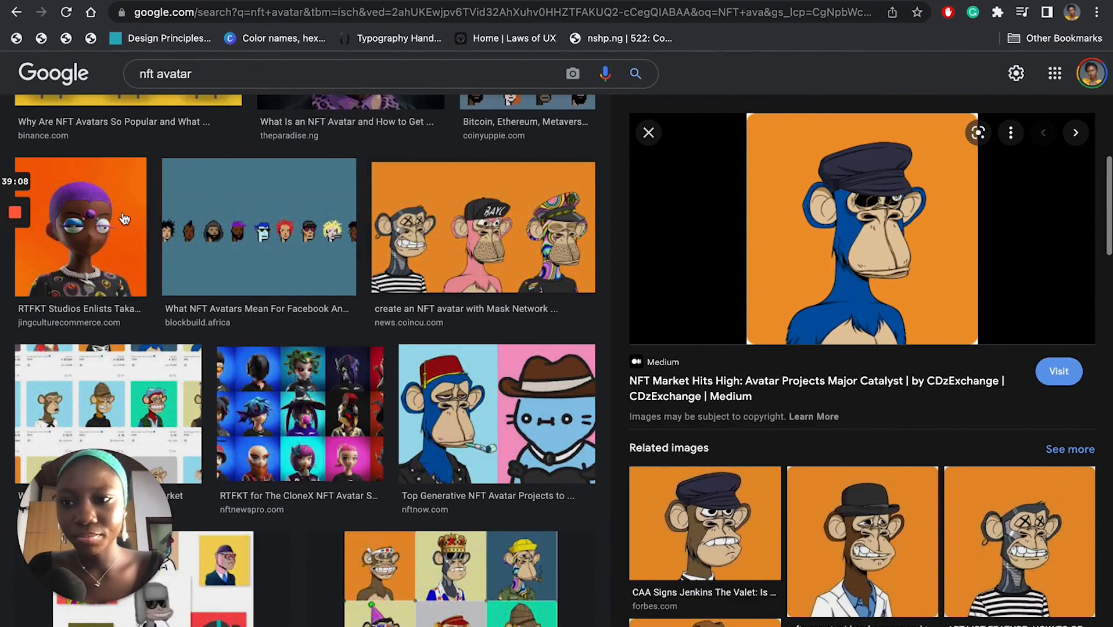
pyautogui.scroll(-10, 581, 285)
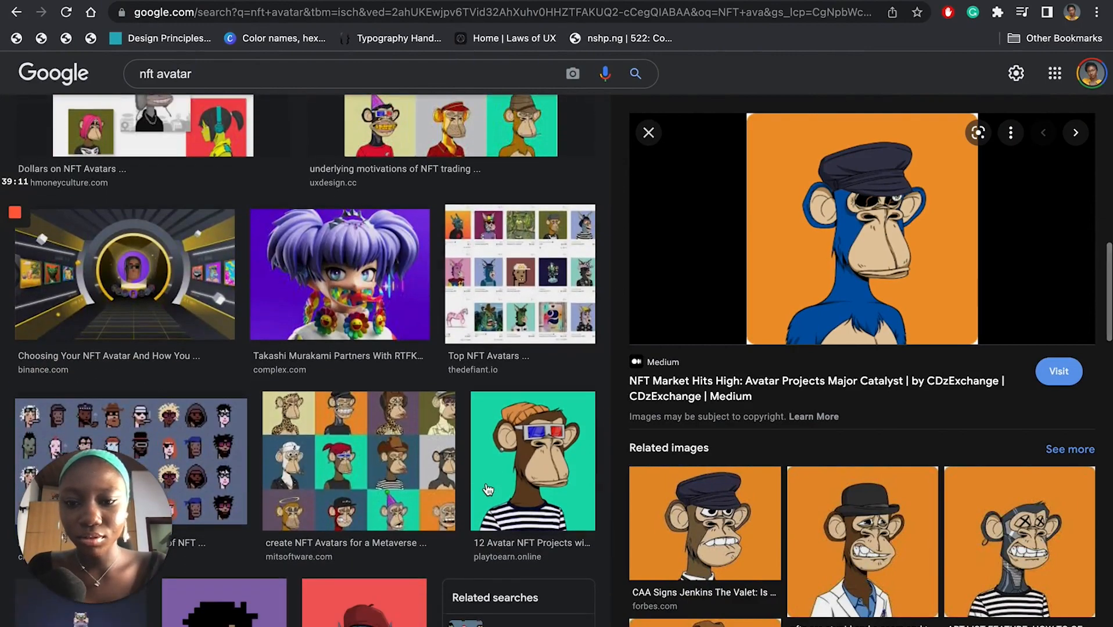
pyautogui.scroll(-3, 488, 490)
pyautogui.click(364, 514)
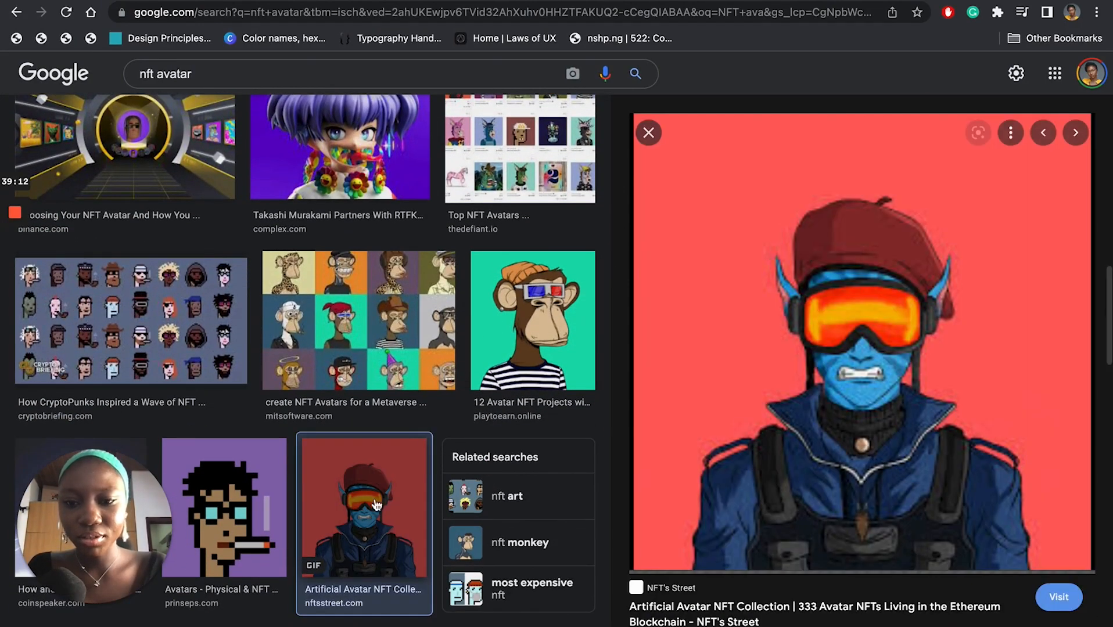
pyautogui.rightClick(801, 302)
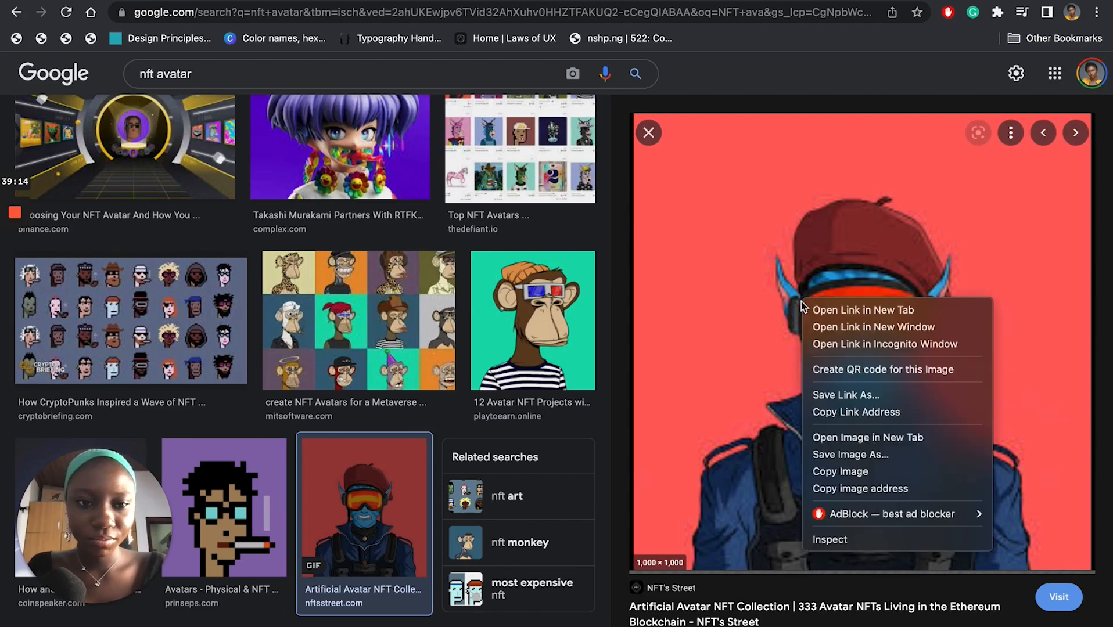
pyautogui.click(848, 471)
# Switch to Figma and paste the copied beret avatar as the image fill of the second circle.
pyautogui.hotkey('ctrl', 'Up')
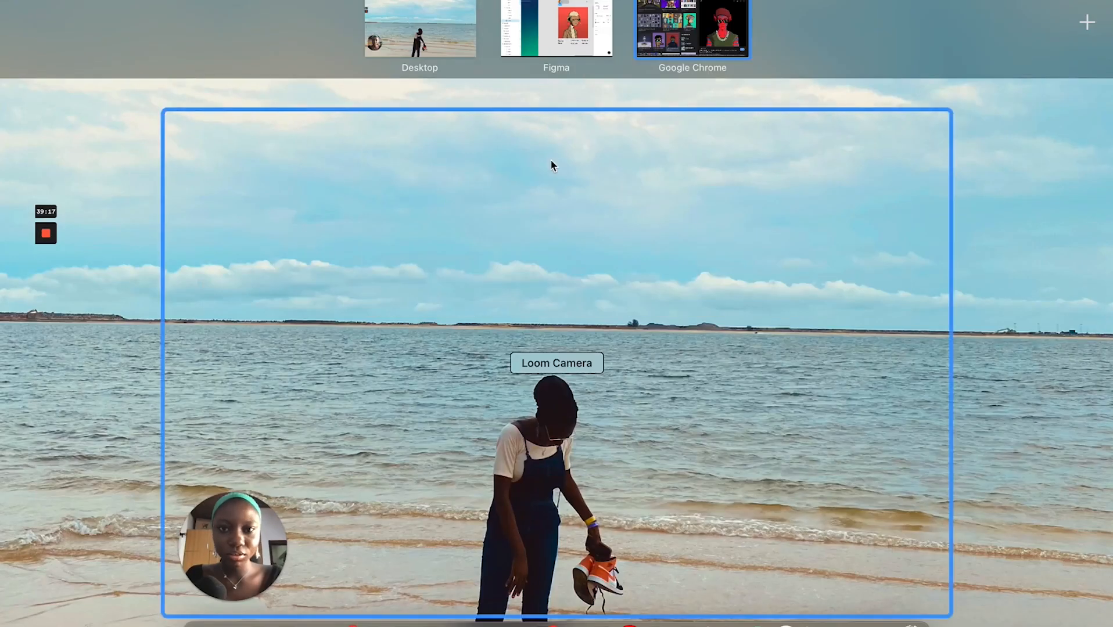
pyautogui.click(548, 12)
pyautogui.click(605, 145)
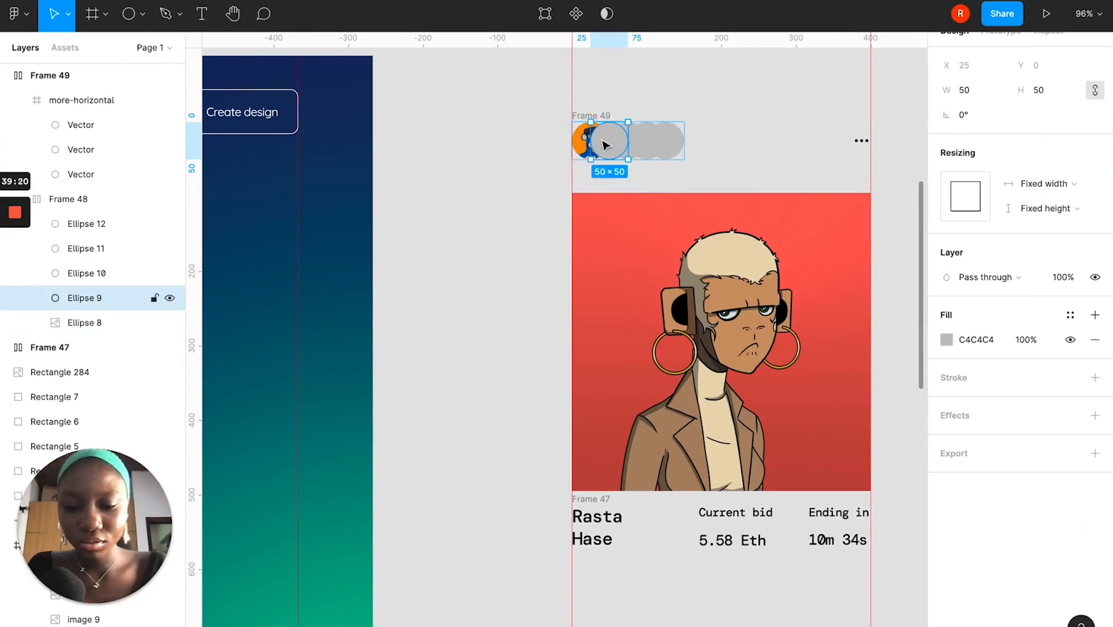
pyautogui.press('super+v')
# Switch to Chrome and copy the Forbes result's image of the pink-haired green ape from the nft avatar results.
pyautogui.hotkey('ctrl', 'Right')
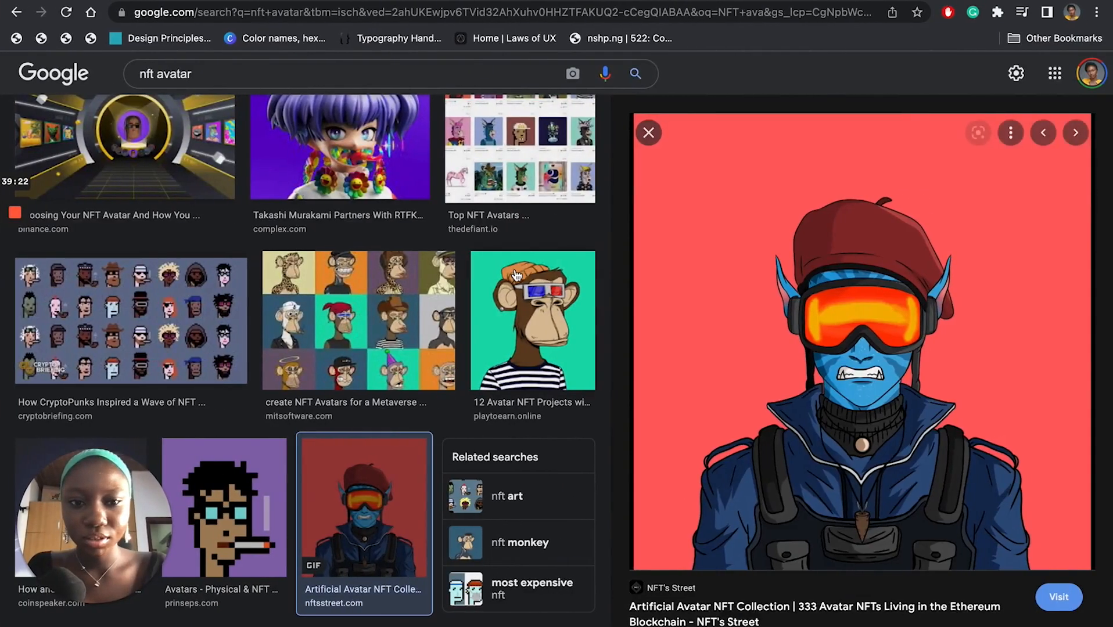
pyautogui.scroll(-10, 432, 372)
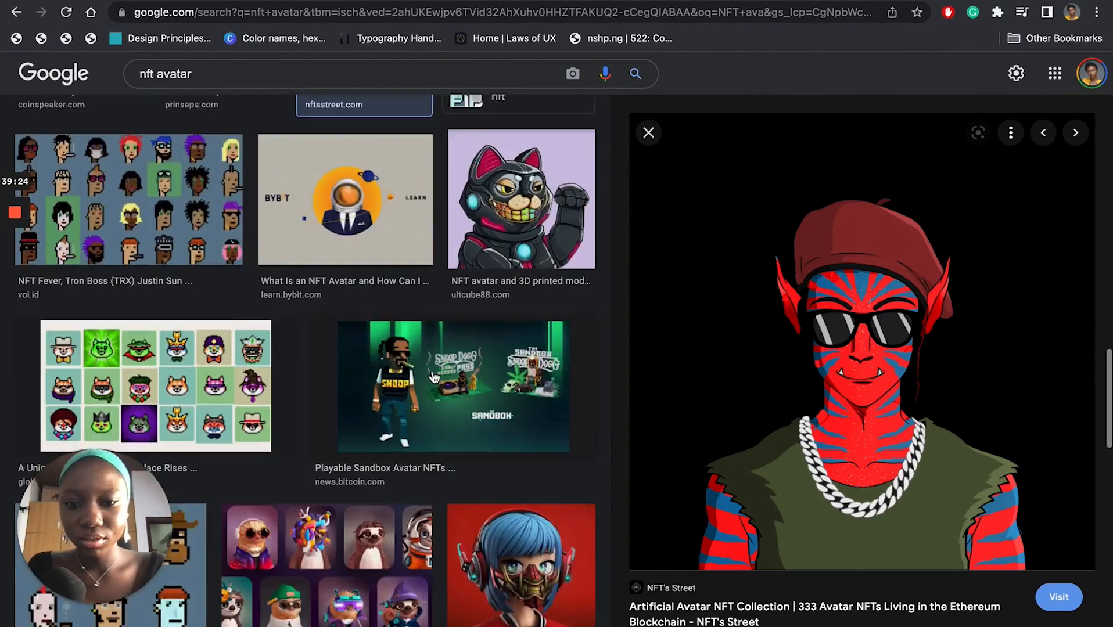
pyautogui.scroll(-7, 433, 372)
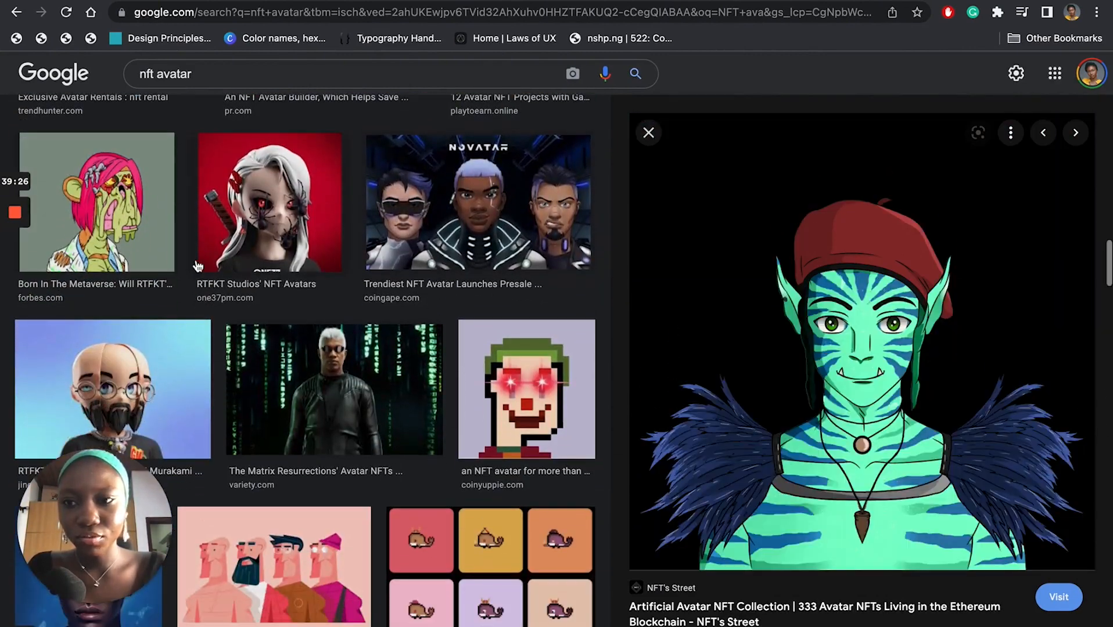
pyautogui.click(98, 220)
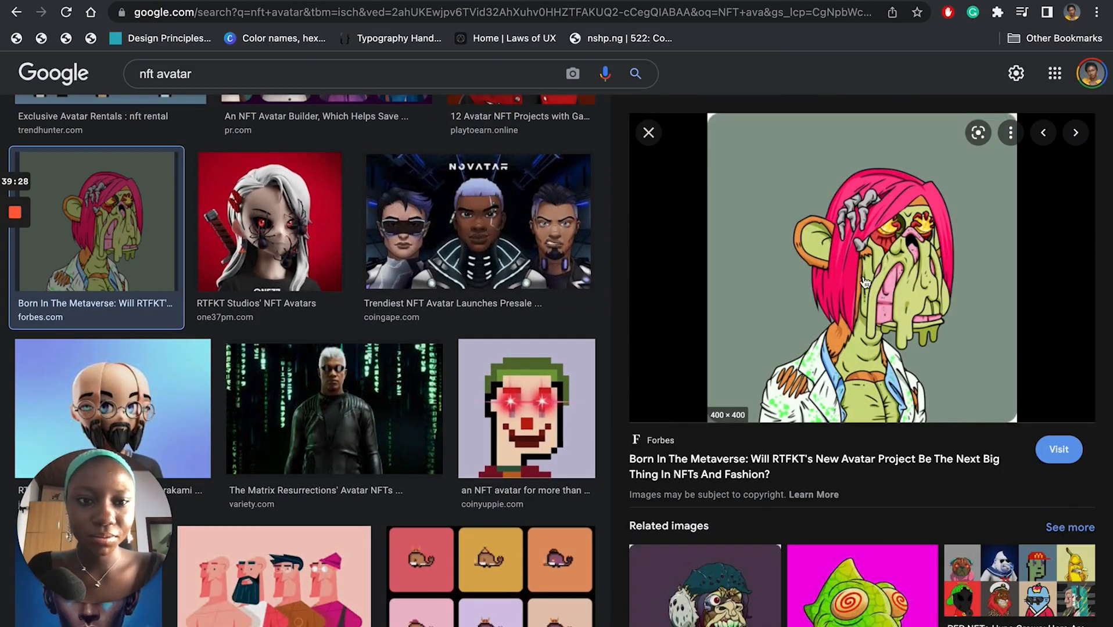
pyautogui.rightClick(879, 277)
pyautogui.click(932, 448)
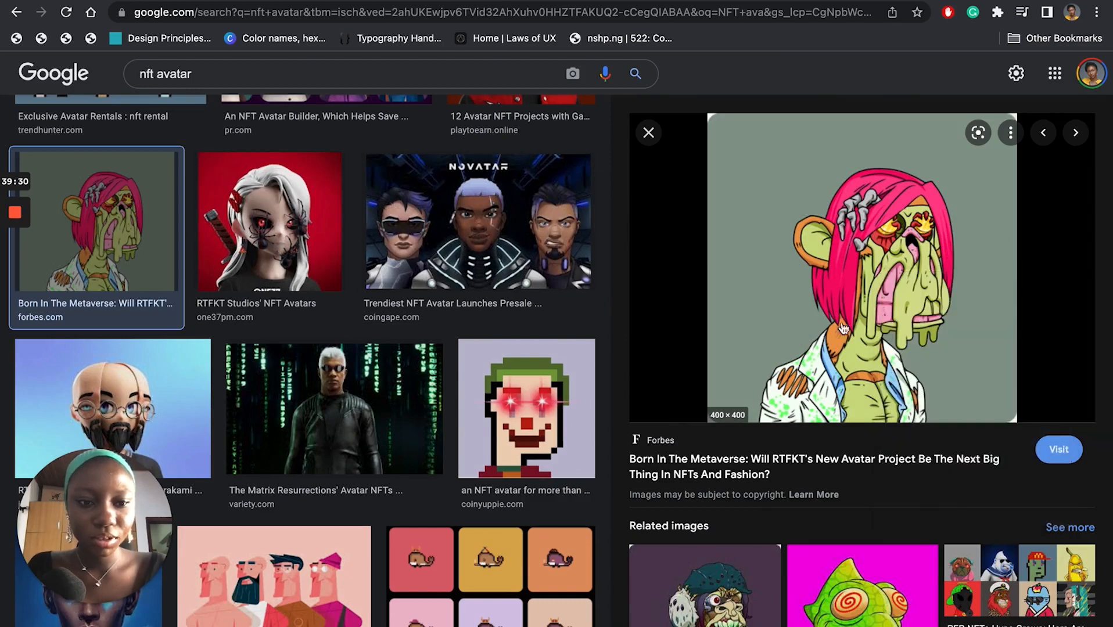
# Switch to Figma and paste the copied pink-haired ape as the image fill of the third circle.
pyautogui.hotkey('ctrl', 'Left')
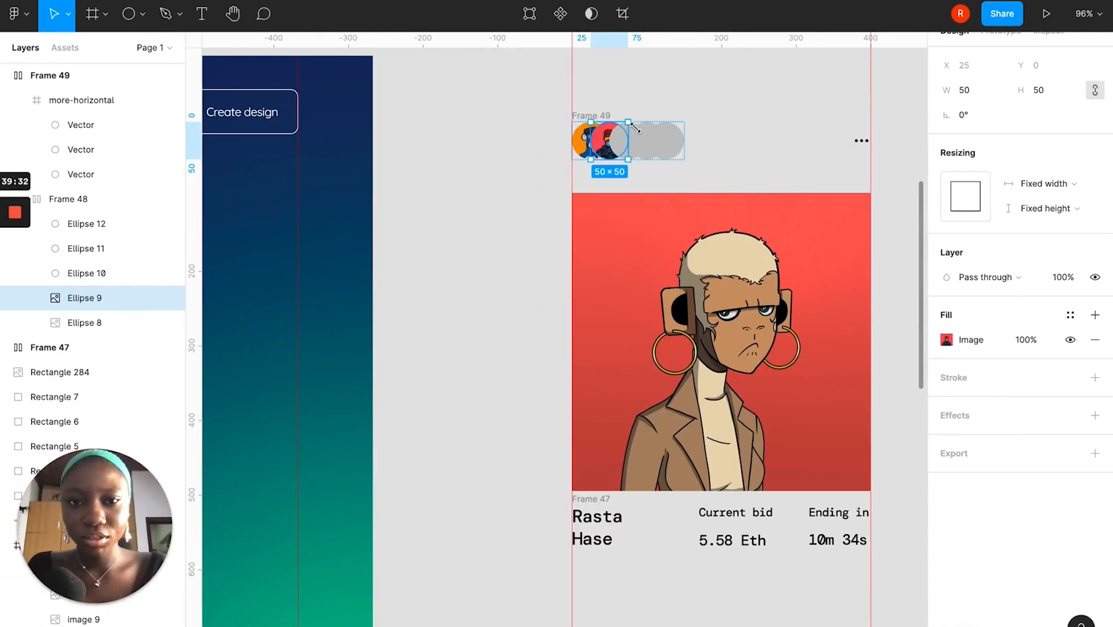
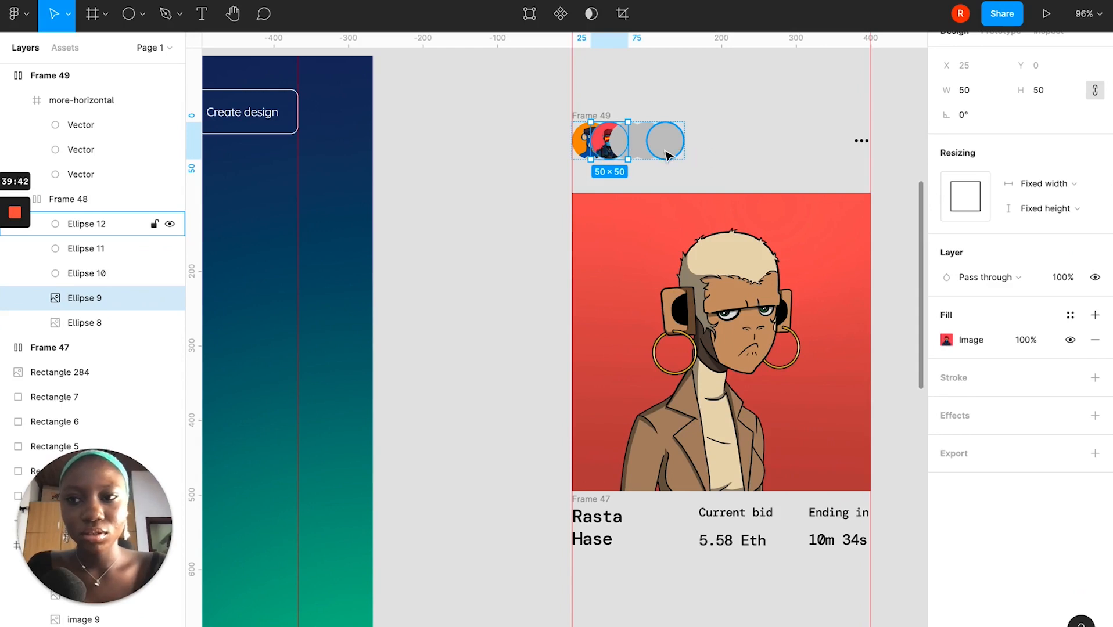
pyautogui.click(623, 181)
pyautogui.click(632, 92)
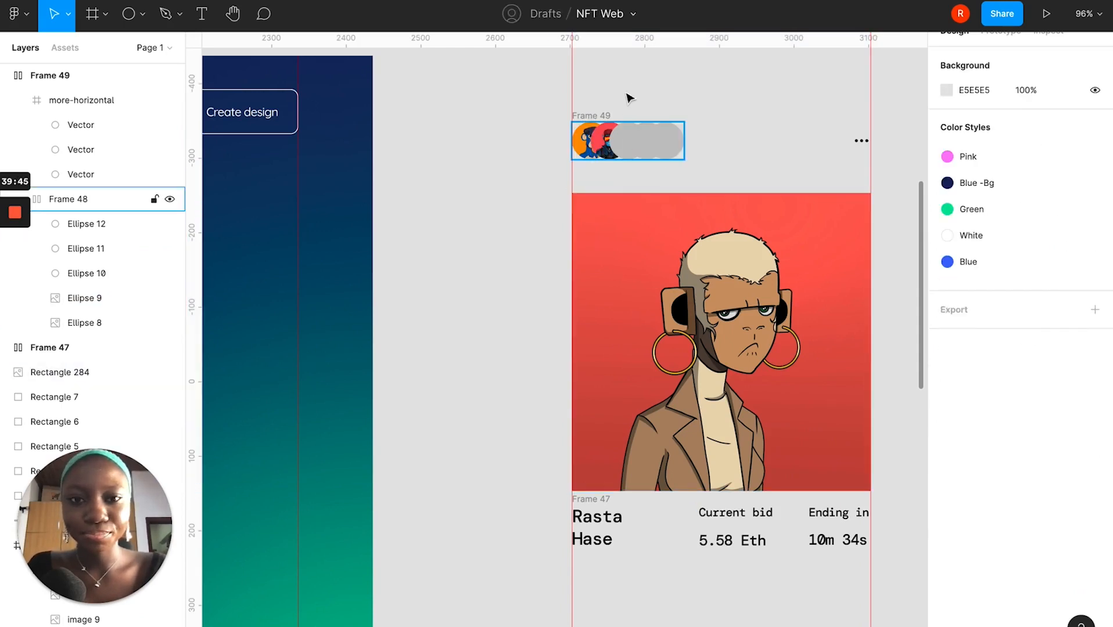
pyautogui.doubleClick(626, 140)
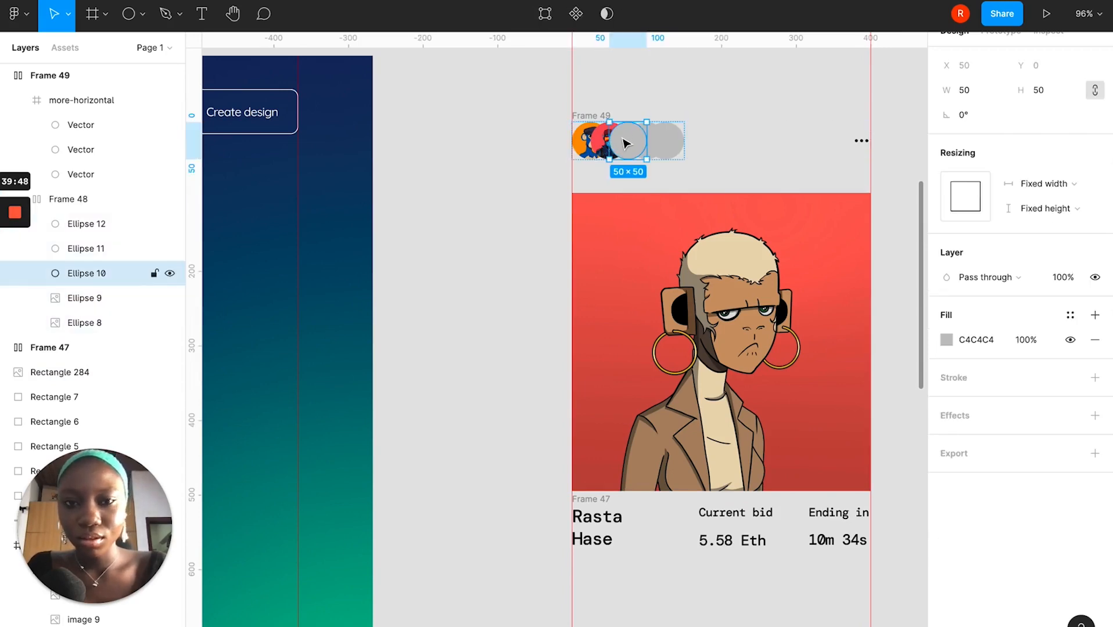
pyautogui.press('super+v')
# Switch to Chrome and copy the green chameleon image on magenta from the related images.
pyautogui.hotkey('ctrl', 'Up')
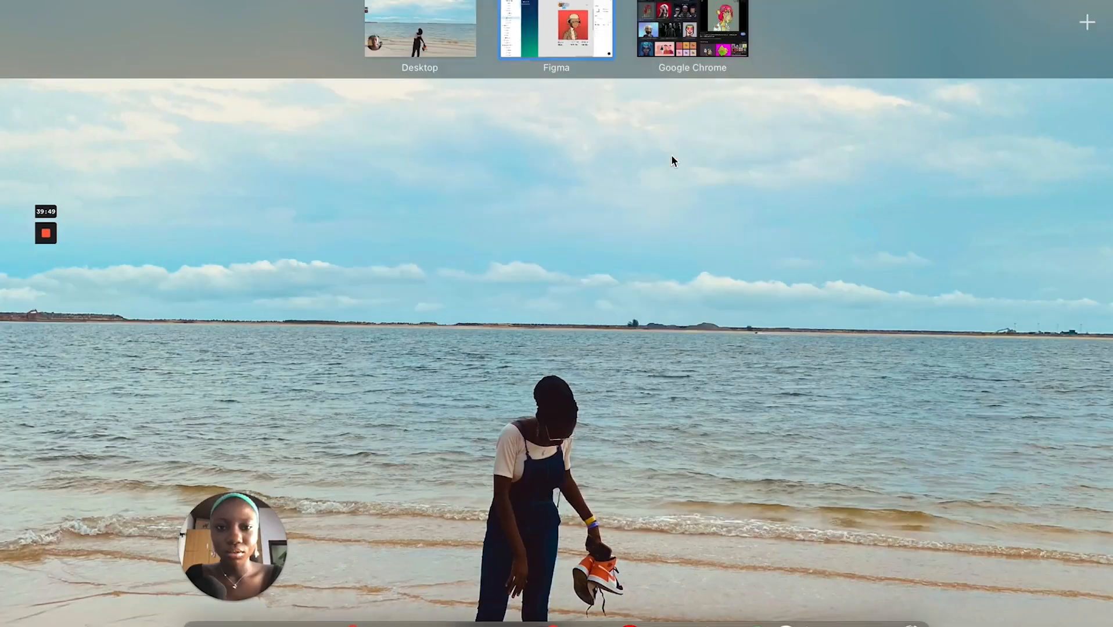
pyautogui.click(641, 38)
pyautogui.scroll(-6, 395, 381)
pyautogui.scroll(-20, 395, 381)
pyautogui.scroll(-5, 273, 360)
pyautogui.scroll(-2, 801, 604)
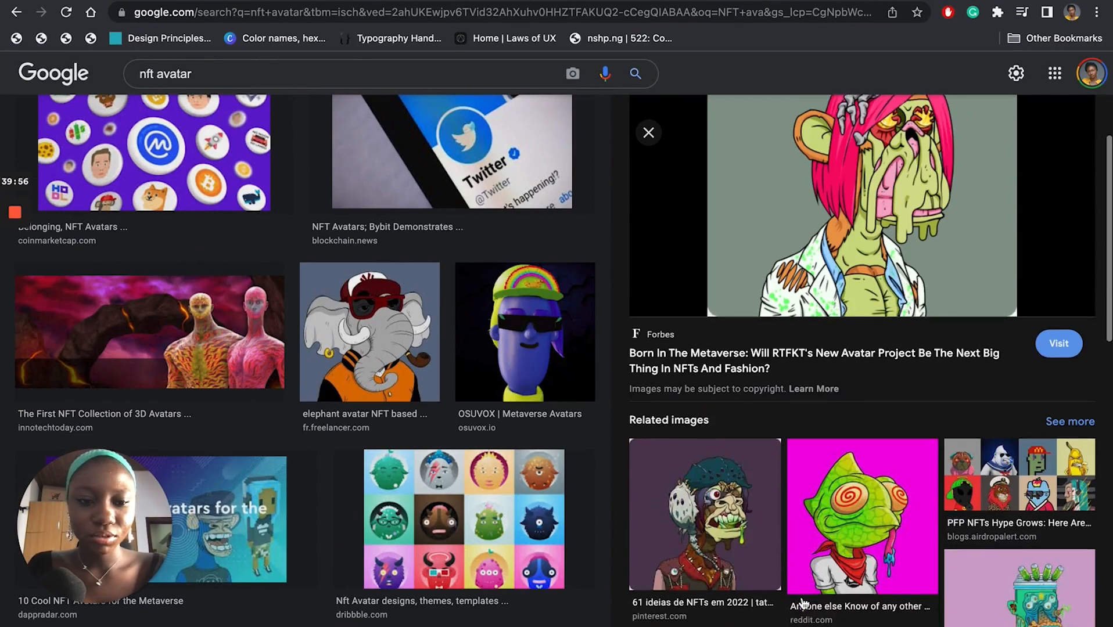
pyautogui.click(801, 604)
pyautogui.rightClick(812, 267)
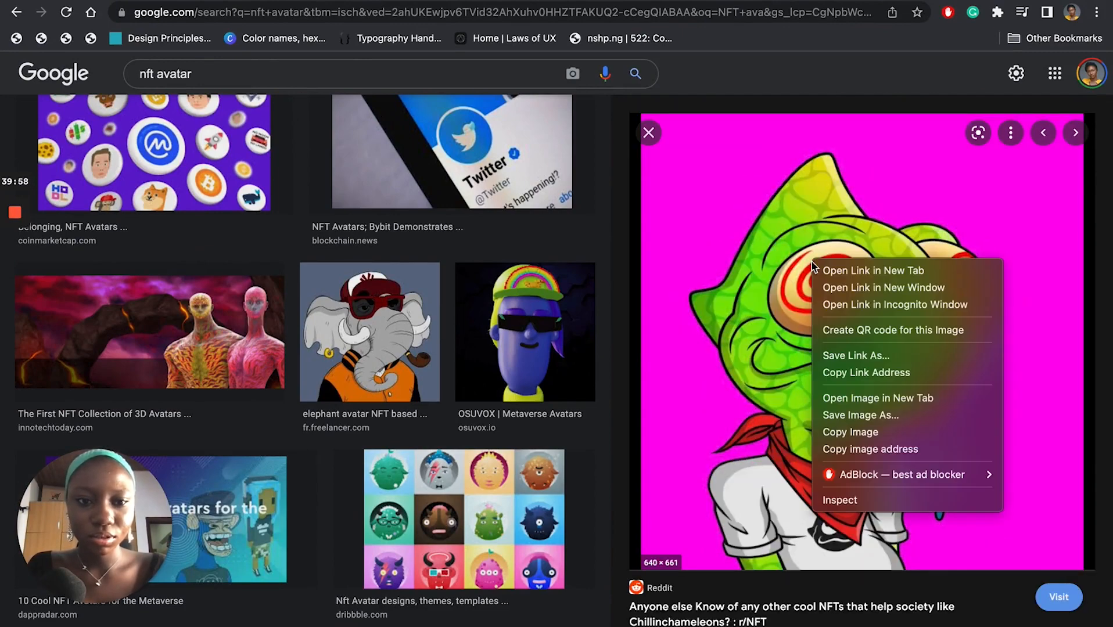
pyautogui.click(844, 436)
# Switch to Figma and paste the copied chameleon as the image fill of the fourth circle.
pyautogui.hotkey('ctrl', 'Up')
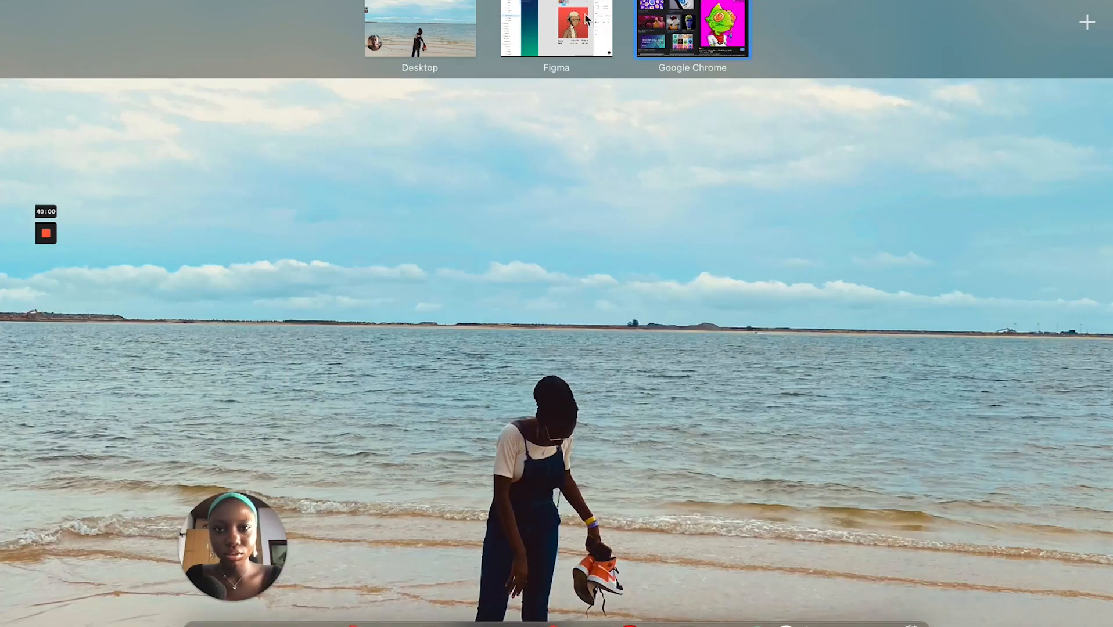
pyautogui.click(563, 32)
pyautogui.click(677, 139)
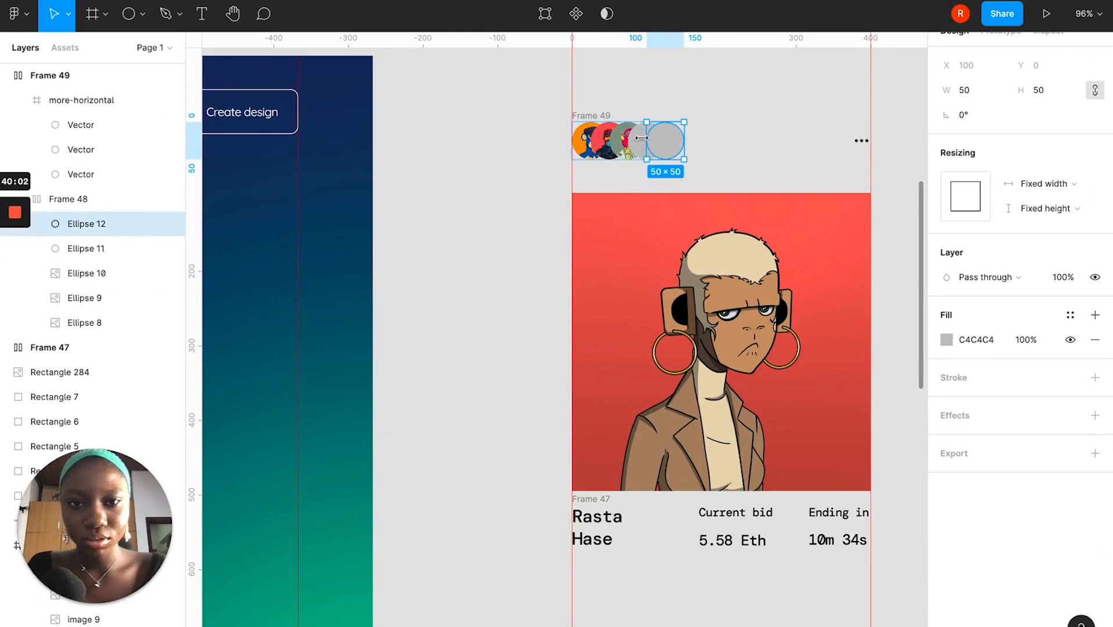
pyautogui.click(633, 140)
pyautogui.hotkey('ctrl', 'v')
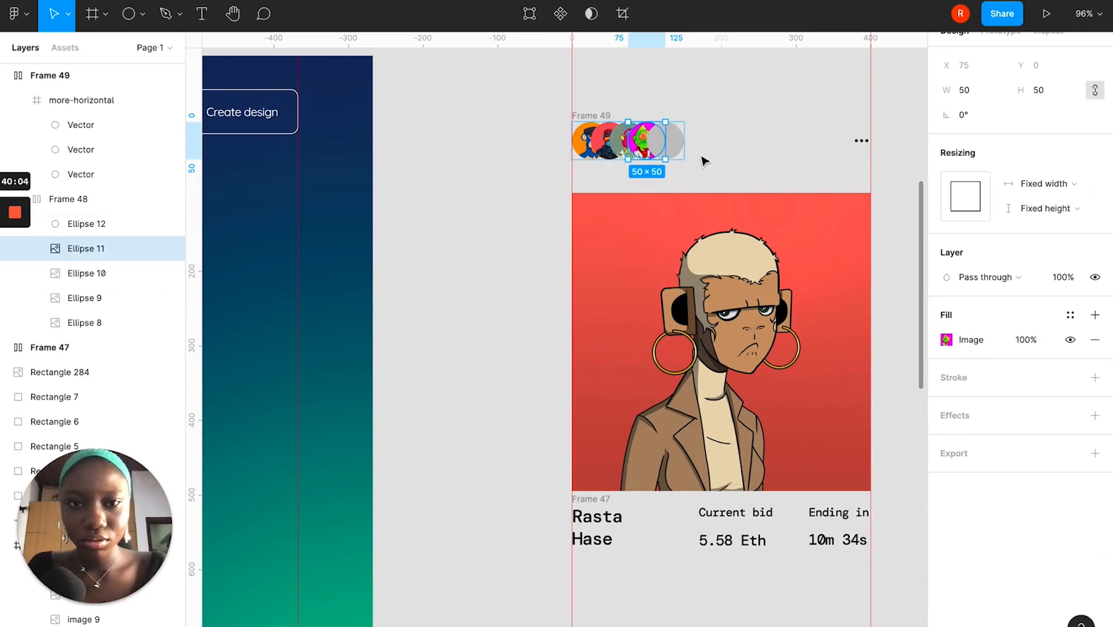
# Switch to Chrome and copy the Cool Bunnies image of the blue bunny on red from the related images.
pyautogui.click(93, 224)
pyautogui.hotkey('ctrl', 'Up')
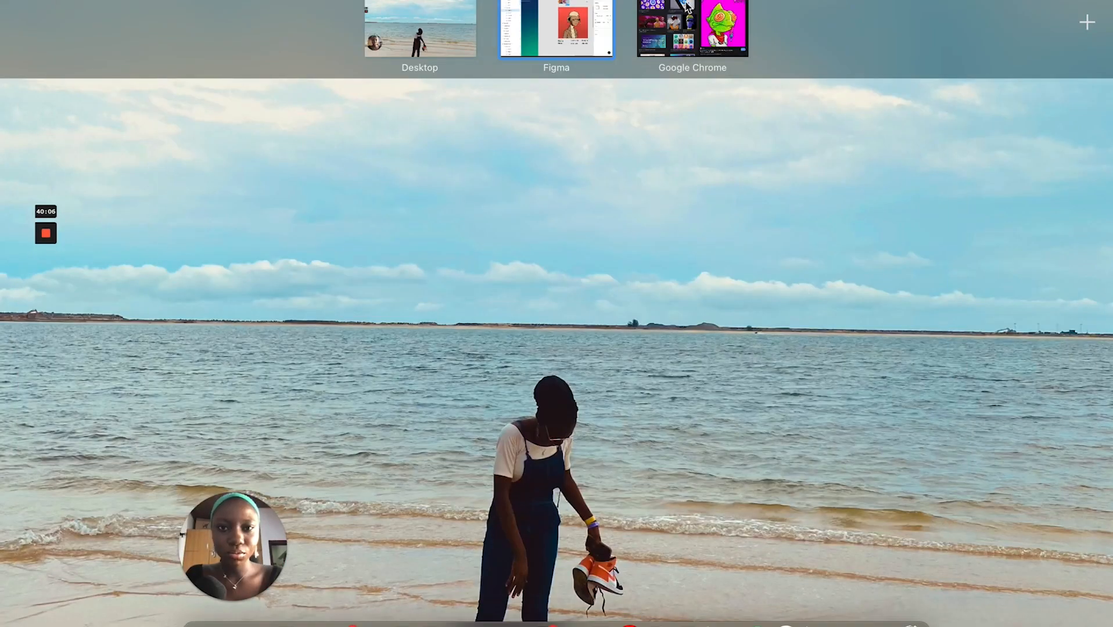
pyautogui.click(670, 24)
pyautogui.scroll(-5, 891, 372)
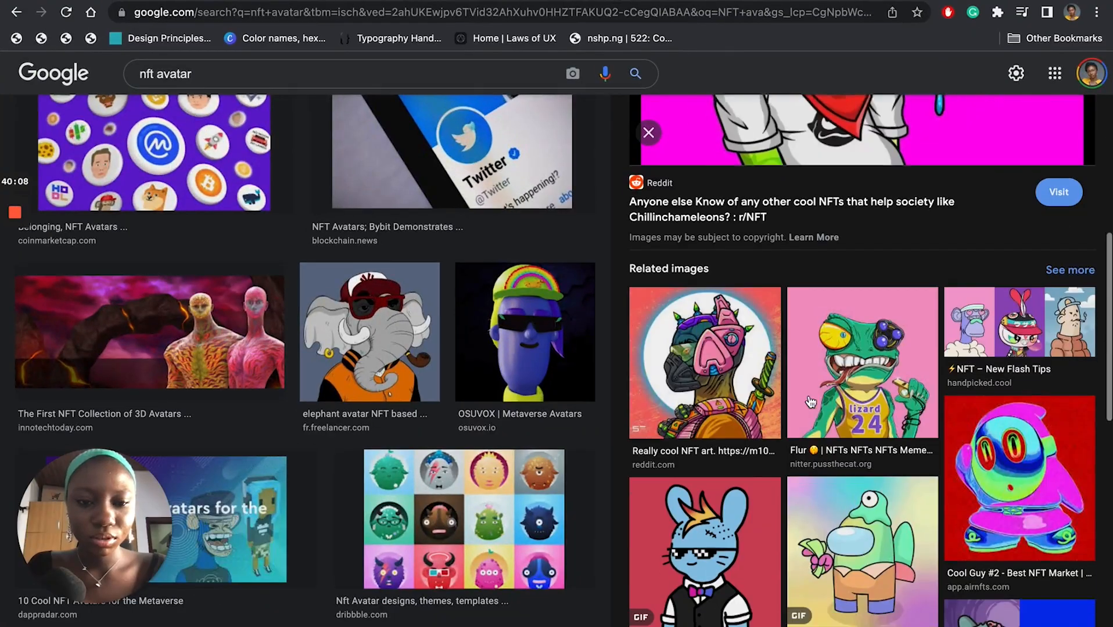
pyautogui.click(725, 528)
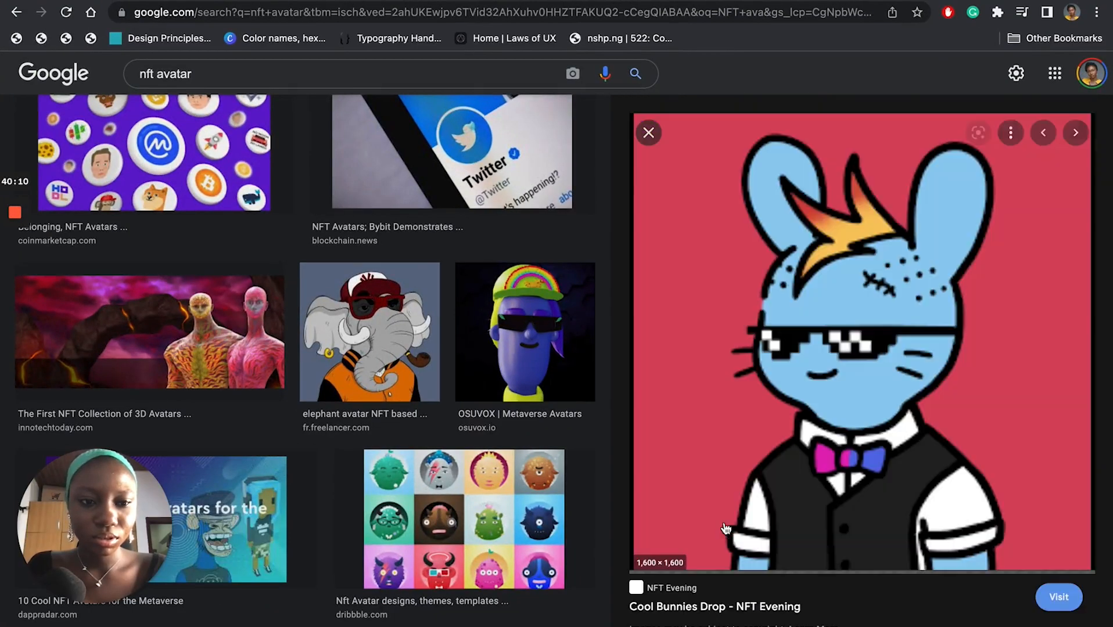
pyautogui.rightClick(796, 299)
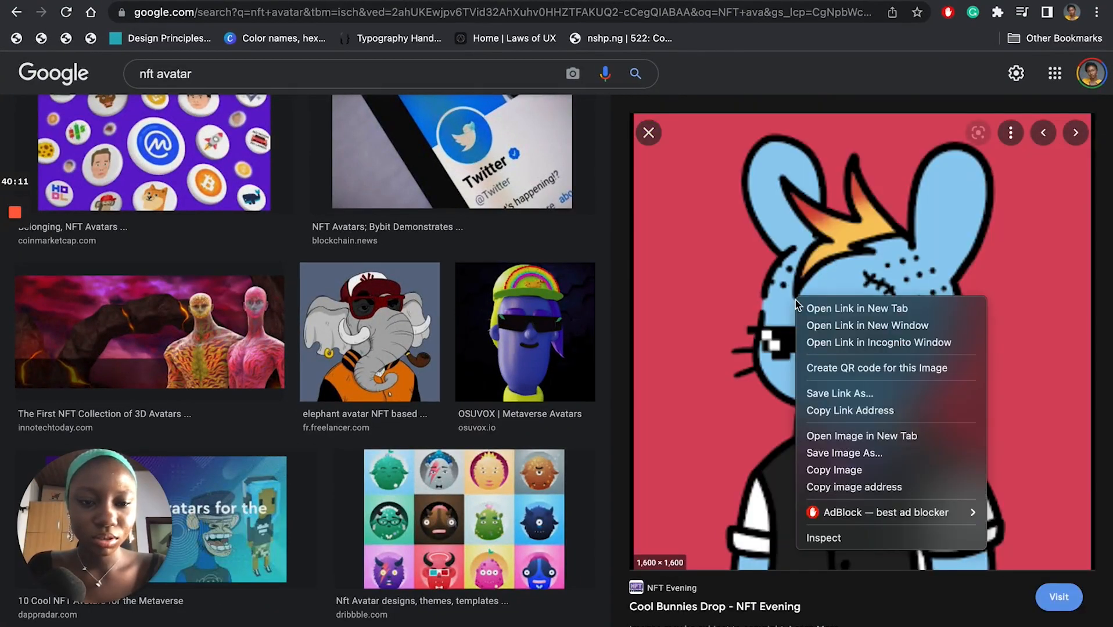
pyautogui.click(835, 469)
# Switch to Figma and paste the copied blue bunny as the image fill of the fifth circle.
pyautogui.hotkey('ctrl', 'Up')
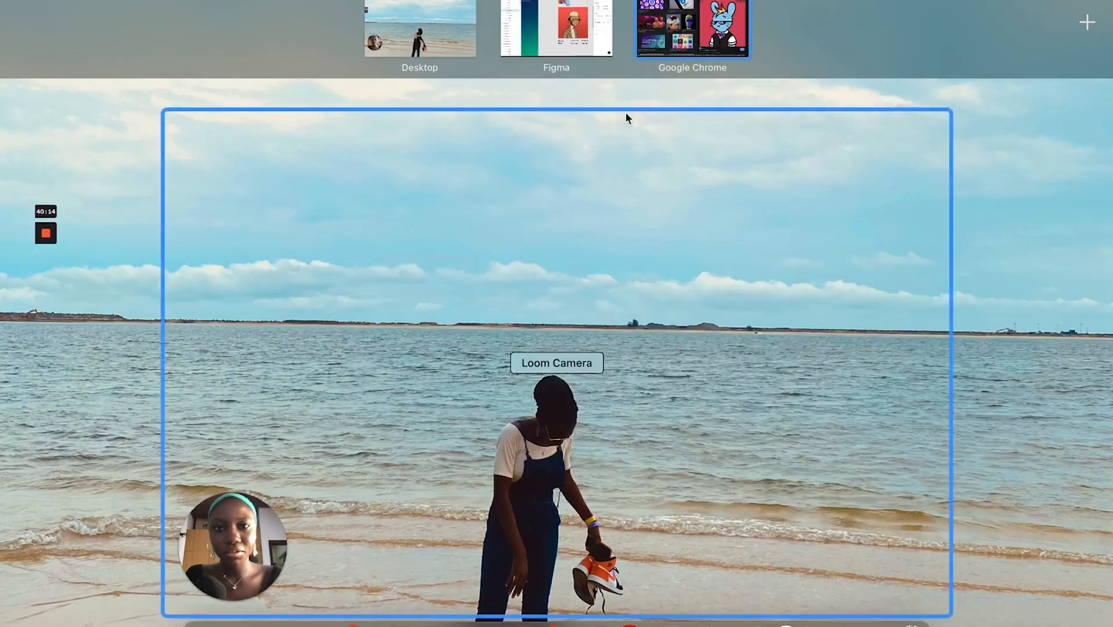
pyautogui.click(586, 40)
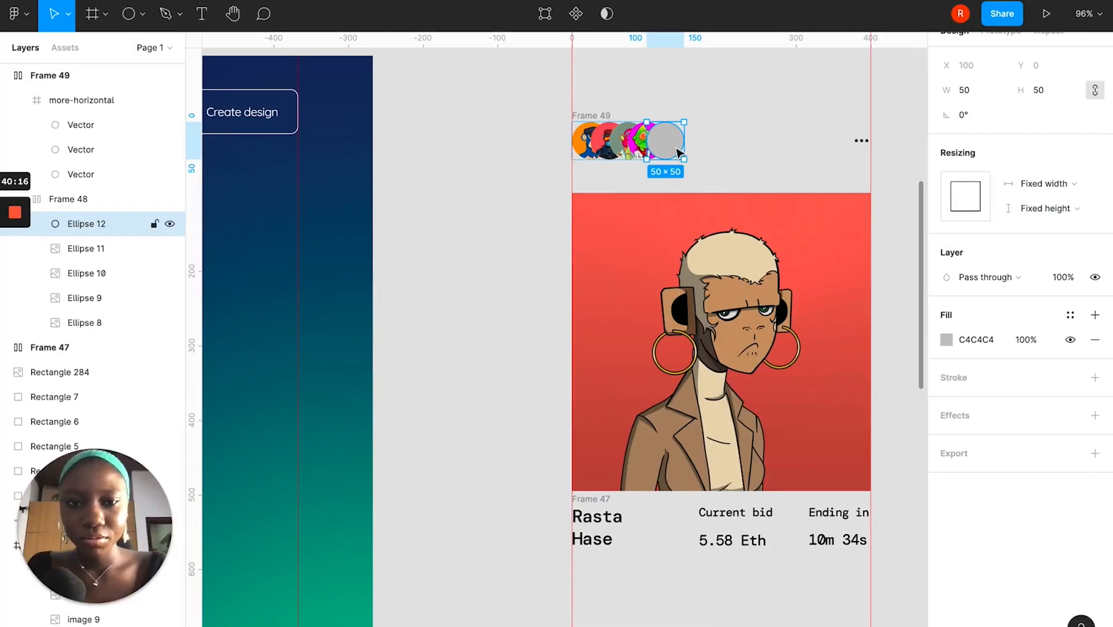
pyautogui.hotkey('ctrl', 'v')
pyautogui.click(753, 168)
pyautogui.scroll(-3, 737, 137)
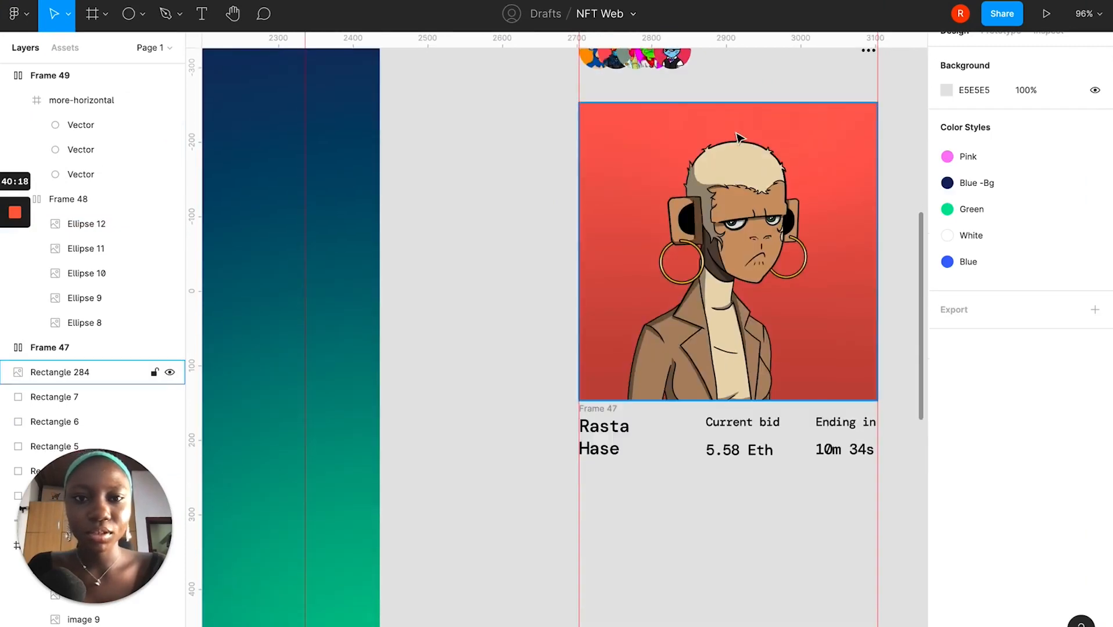
# Move the NFT image up so the gap between it and the avatar row is 32, keeping their left edges aligned.
pyautogui.scroll(3, 737, 138)
pyautogui.scroll(-5, 738, 138)
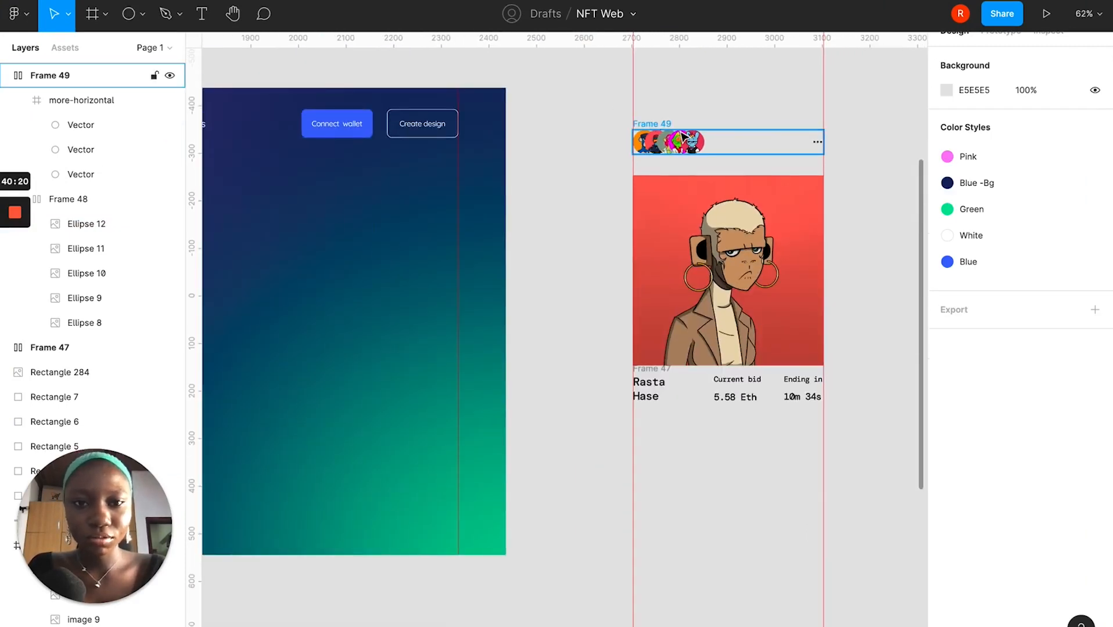
pyautogui.click(679, 127)
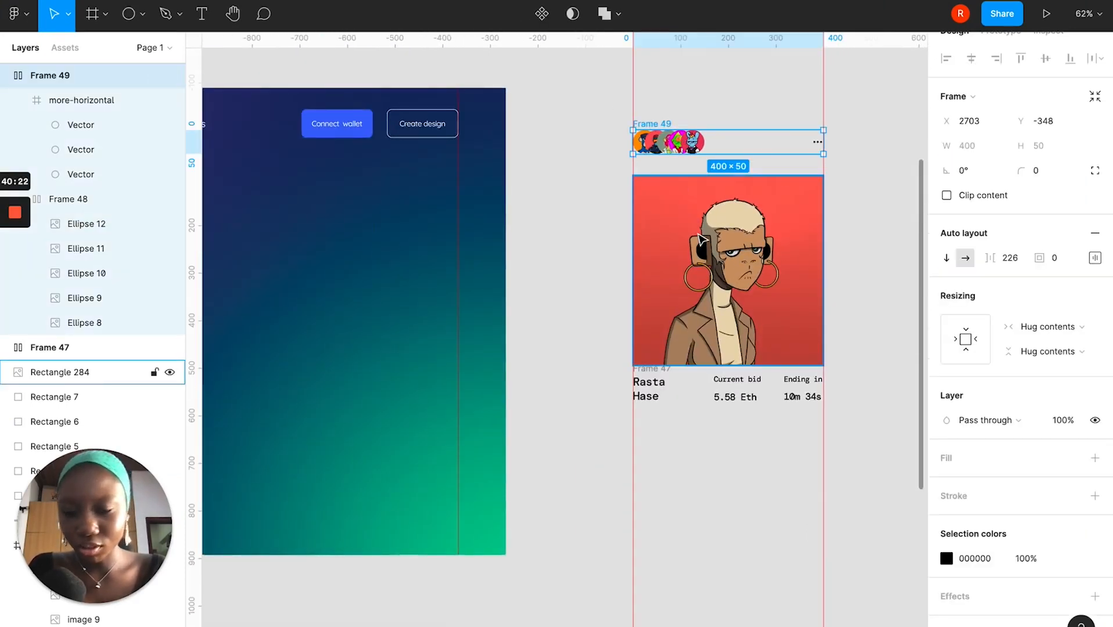
pyautogui.keyDown('shift'); pyautogui.click(649, 364); pyautogui.keyUp('shift')
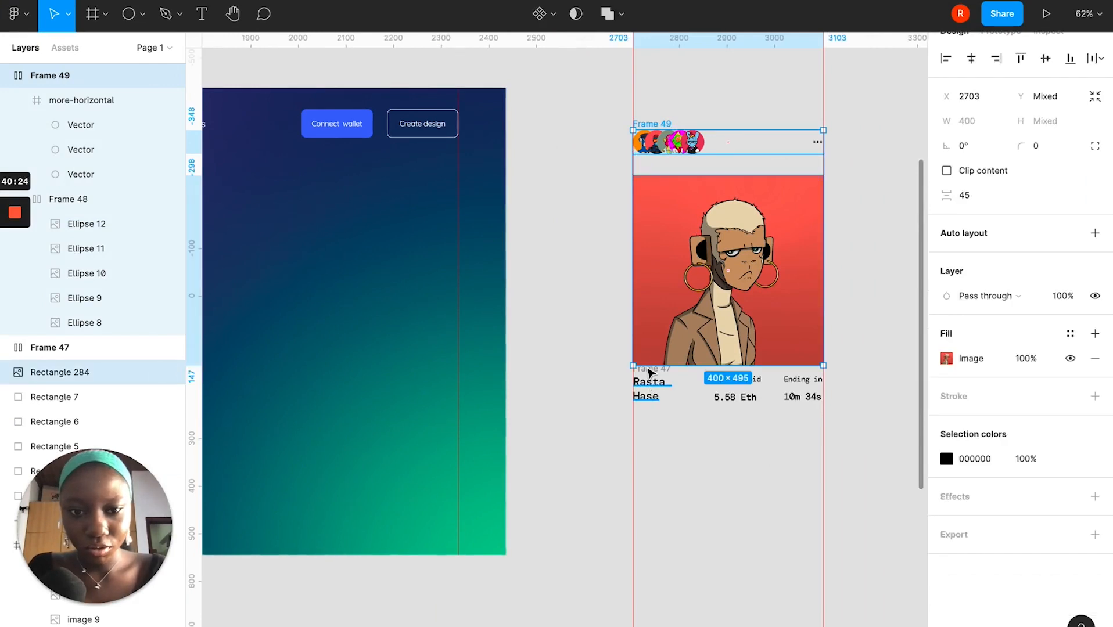
pyautogui.scroll(3, 683, 439)
pyautogui.hscroll(1, 683, 439)
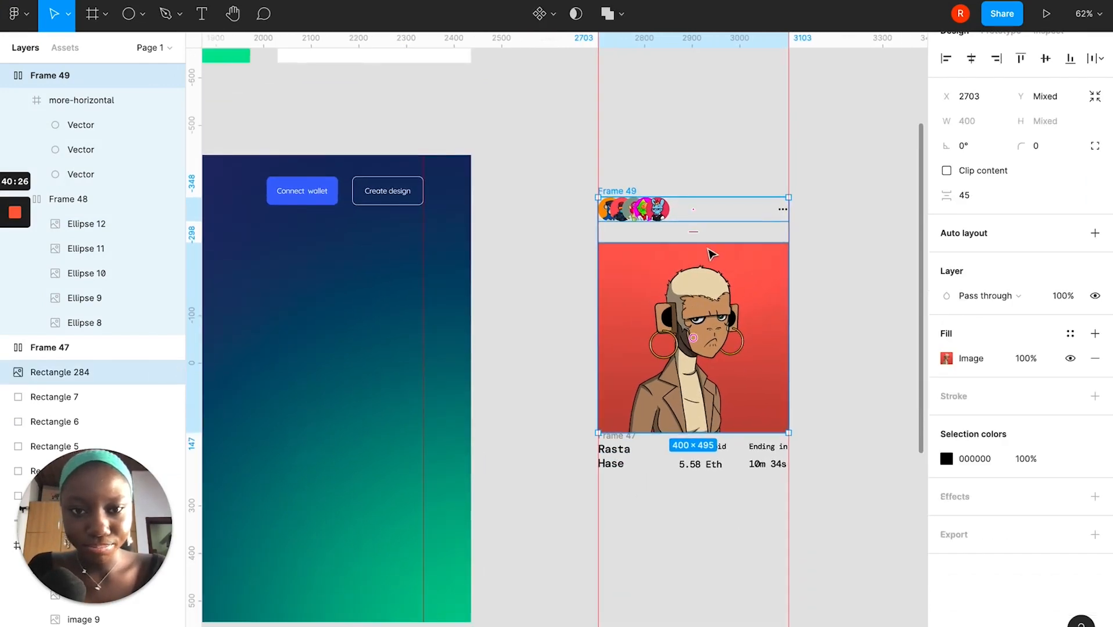
pyautogui.click(692, 335)
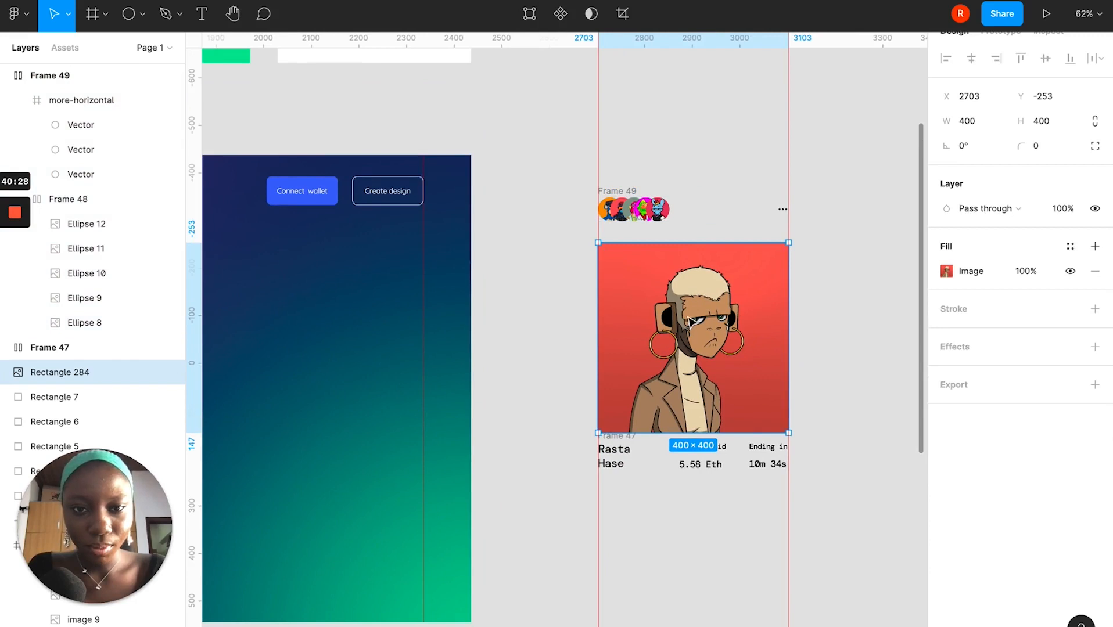
pyautogui.moveTo(680, 308); pyautogui.dragTo(680, 286)
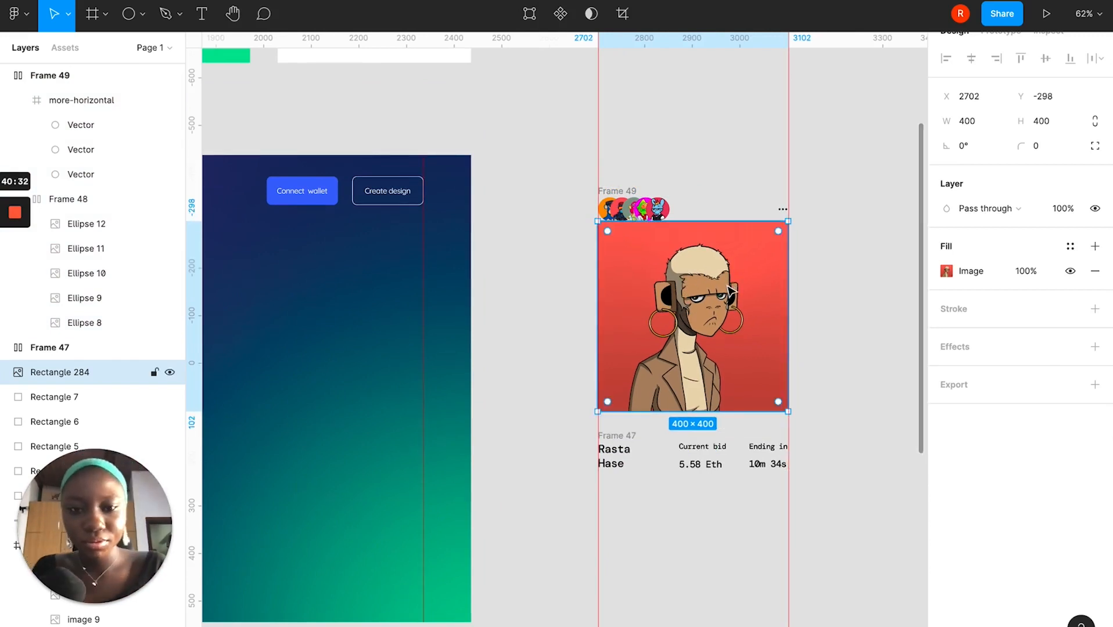
pyautogui.moveTo(730, 296); pyautogui.dragTo(726, 297)
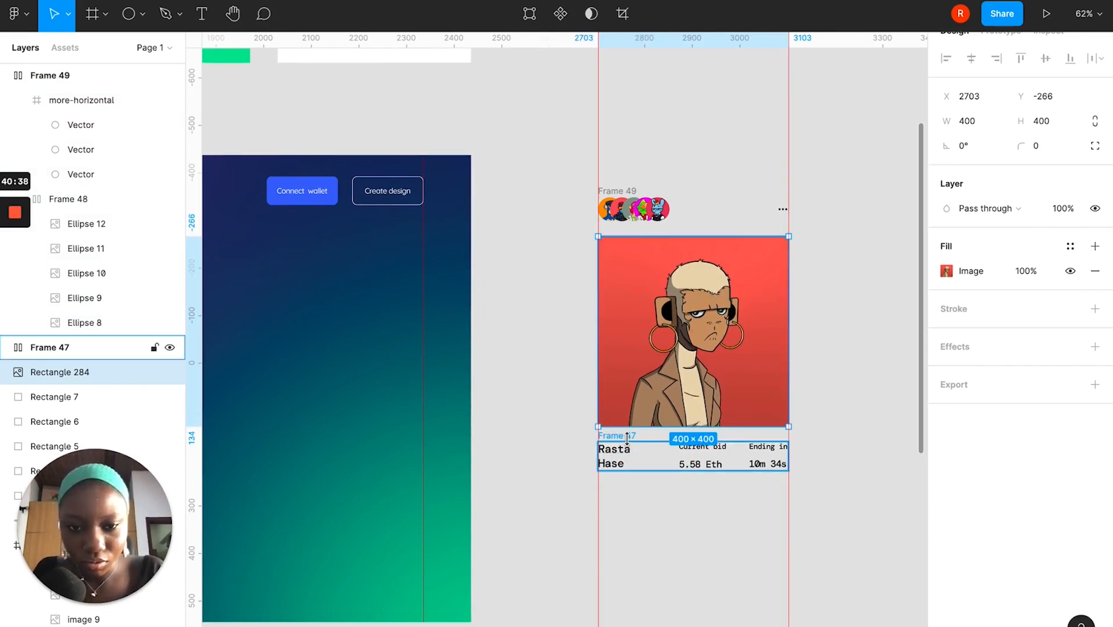
# Combine the avatar row, NFT image and bid details row into one vertical auto layout frame.
pyautogui.click(627, 440)
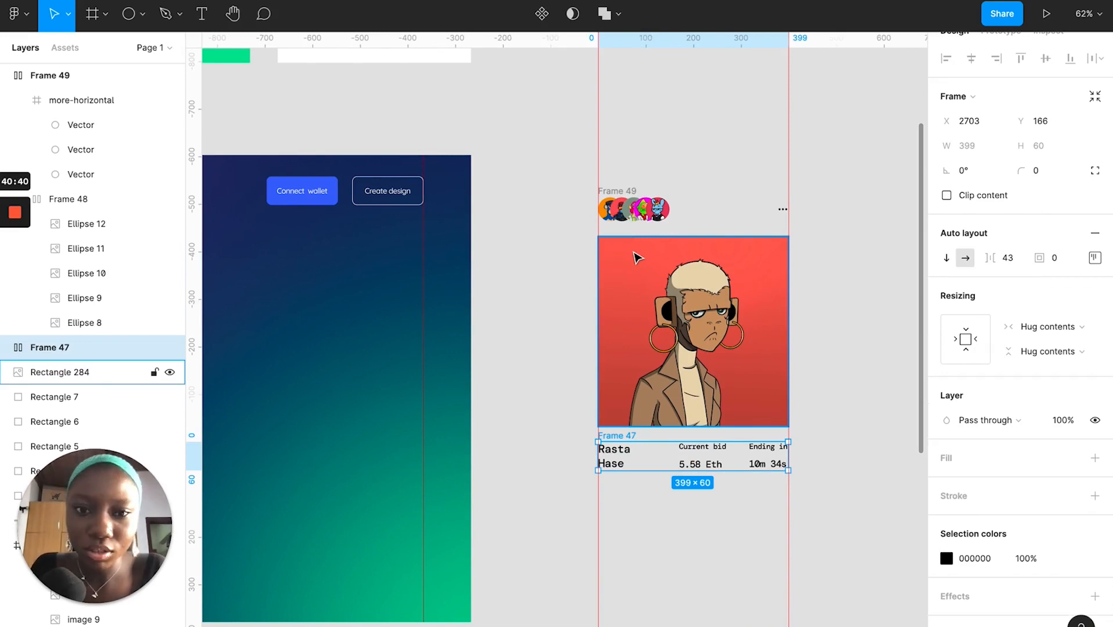
pyautogui.keyDown('shift'); pyautogui.click(637, 258); pyautogui.keyUp('shift')
pyautogui.keyDown('shift'); pyautogui.click(623, 193); pyautogui.keyUp('shift')
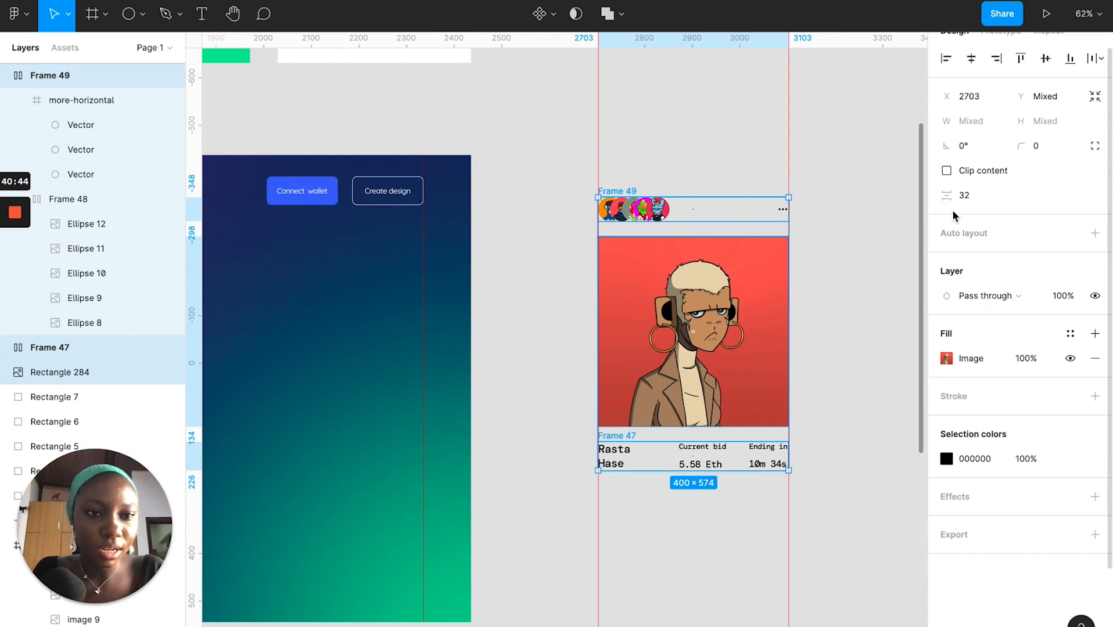
pyautogui.click(1094, 235)
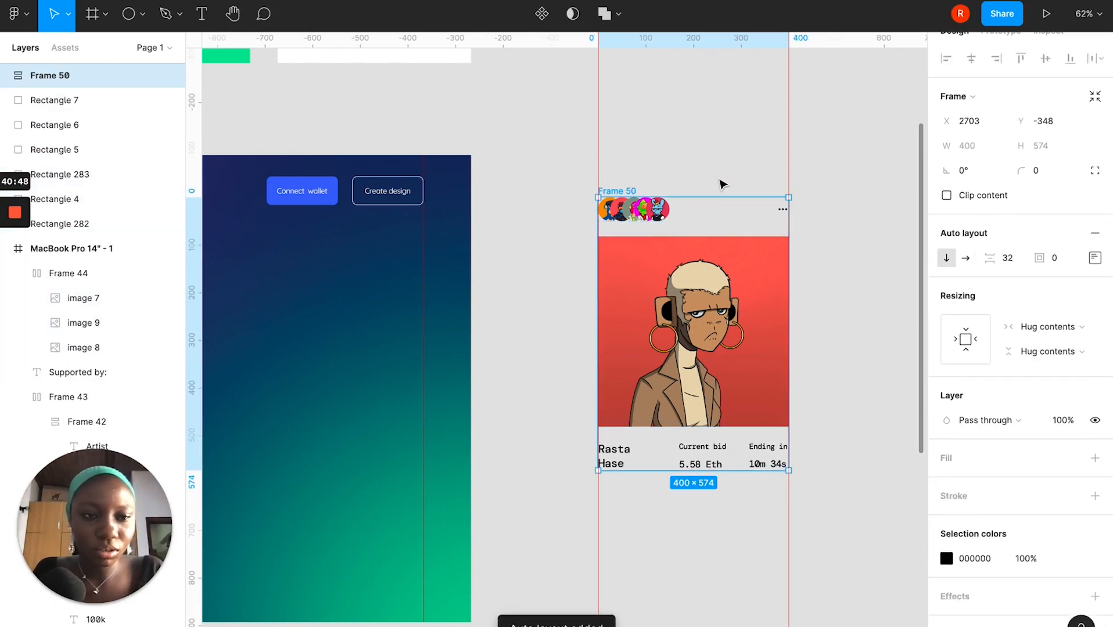
# Set the new auto layout frame's left and right padding to 32.
pyautogui.scroll(3, 720, 185)
pyautogui.click(1094, 258)
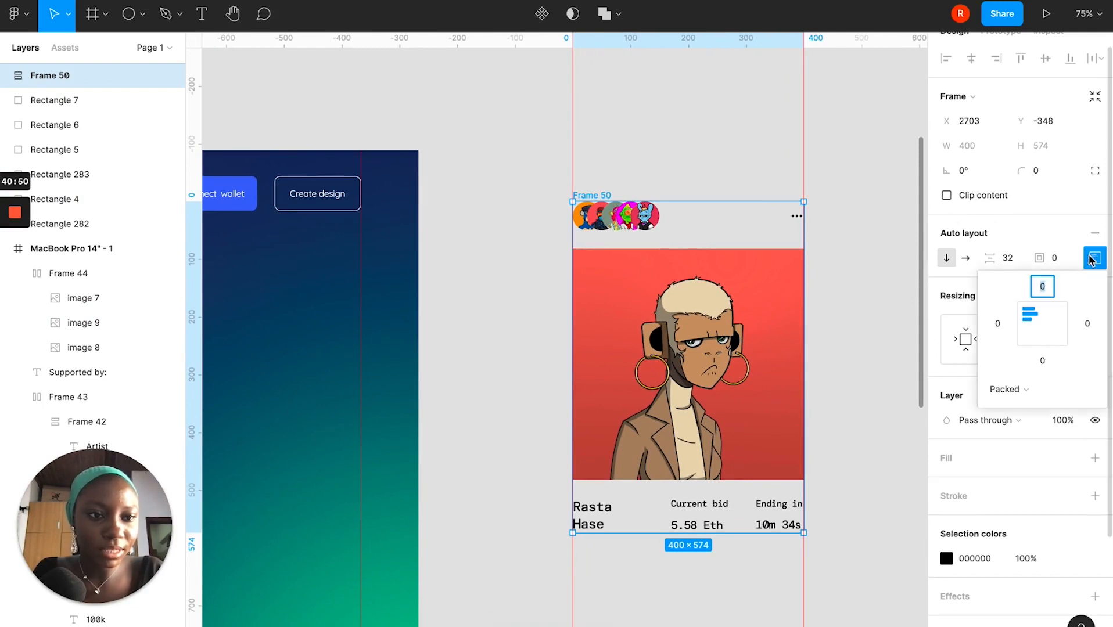
pyautogui.click(1000, 324)
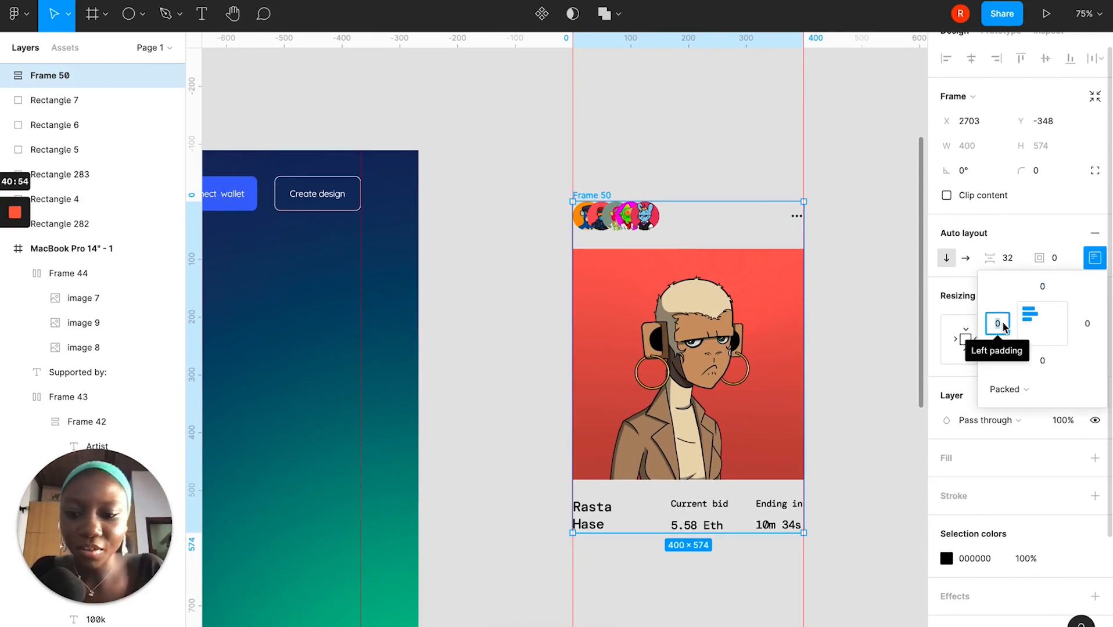
pyautogui.write('32')
pyautogui.click(1087, 324)
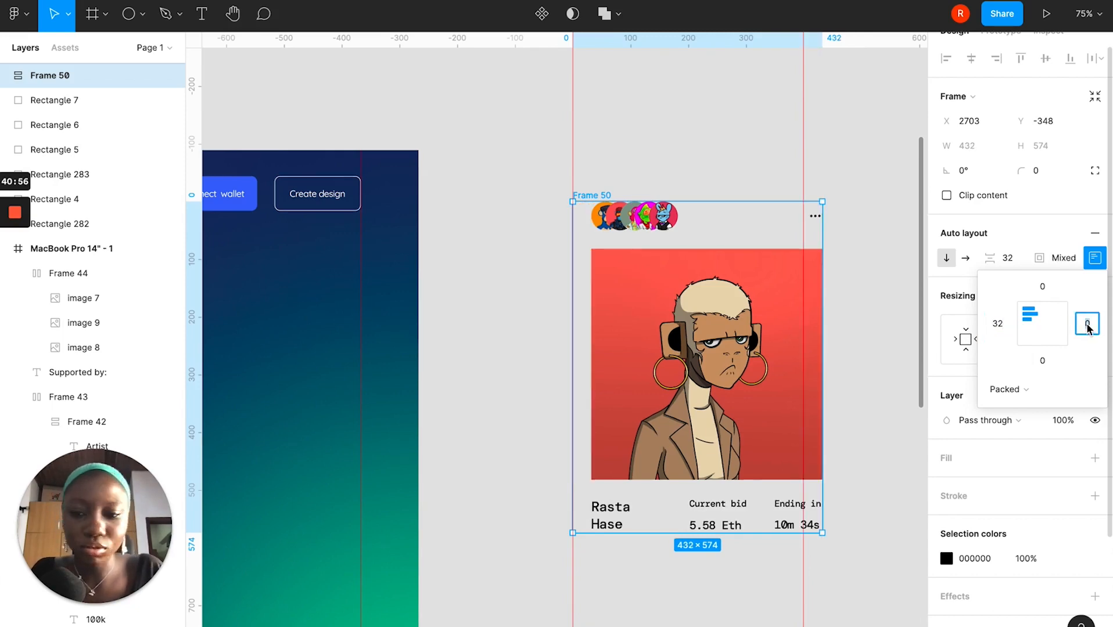
pyautogui.write('32')
pyautogui.press('Return')
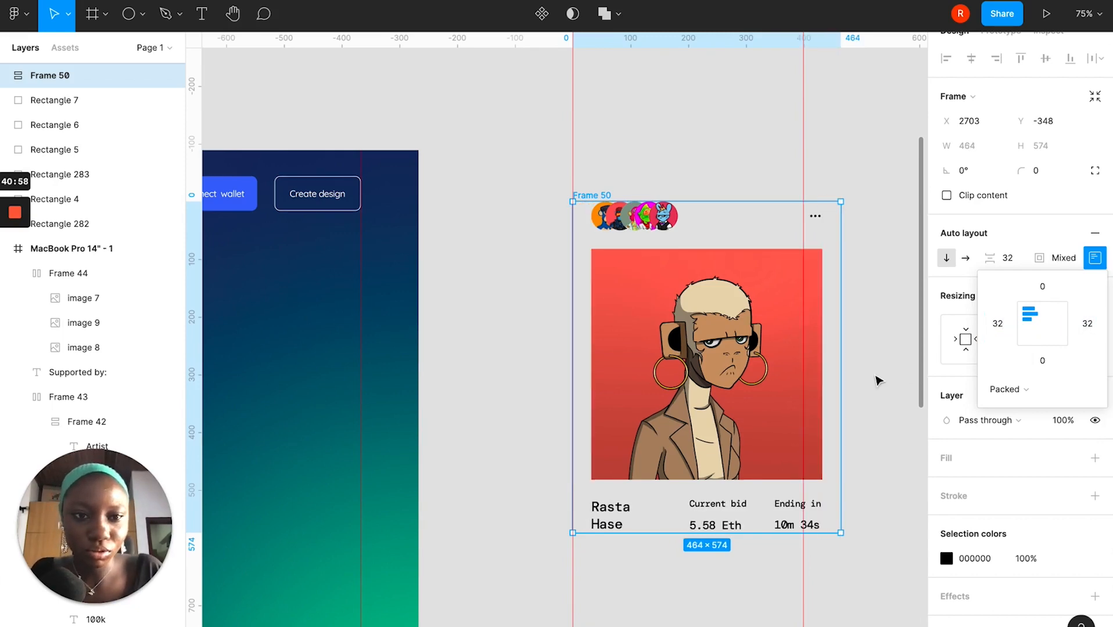
# Round the corners of the NFT image with a radius of 10.
pyautogui.scroll(-5, 874, 380)
pyautogui.scroll(4, 863, 495)
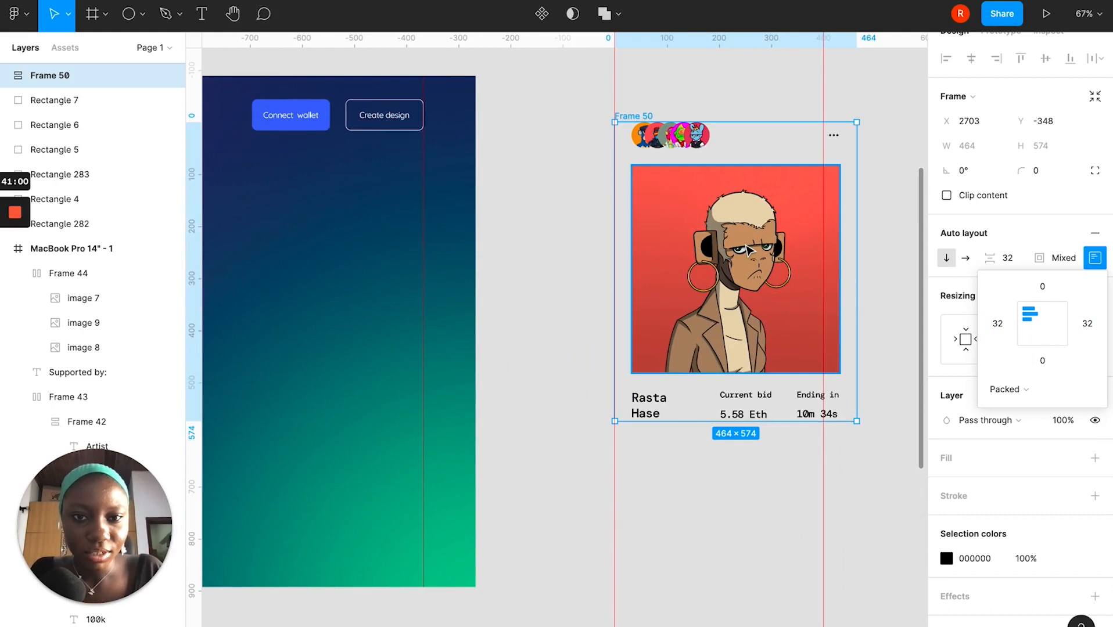
pyautogui.click(773, 213)
pyautogui.click(1046, 116)
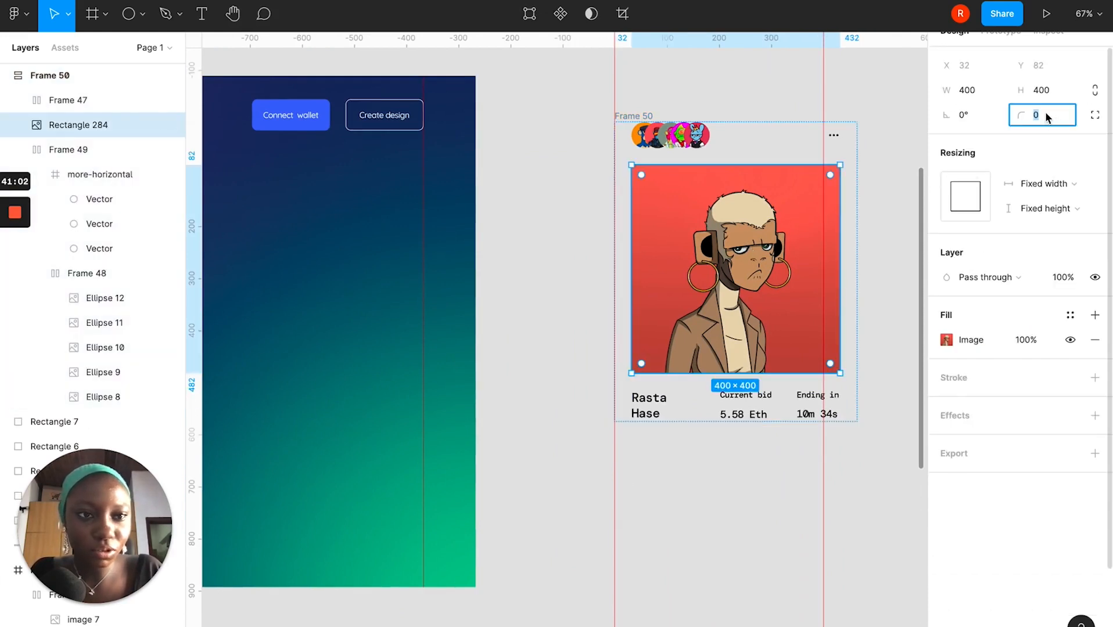
pyautogui.press('Return')
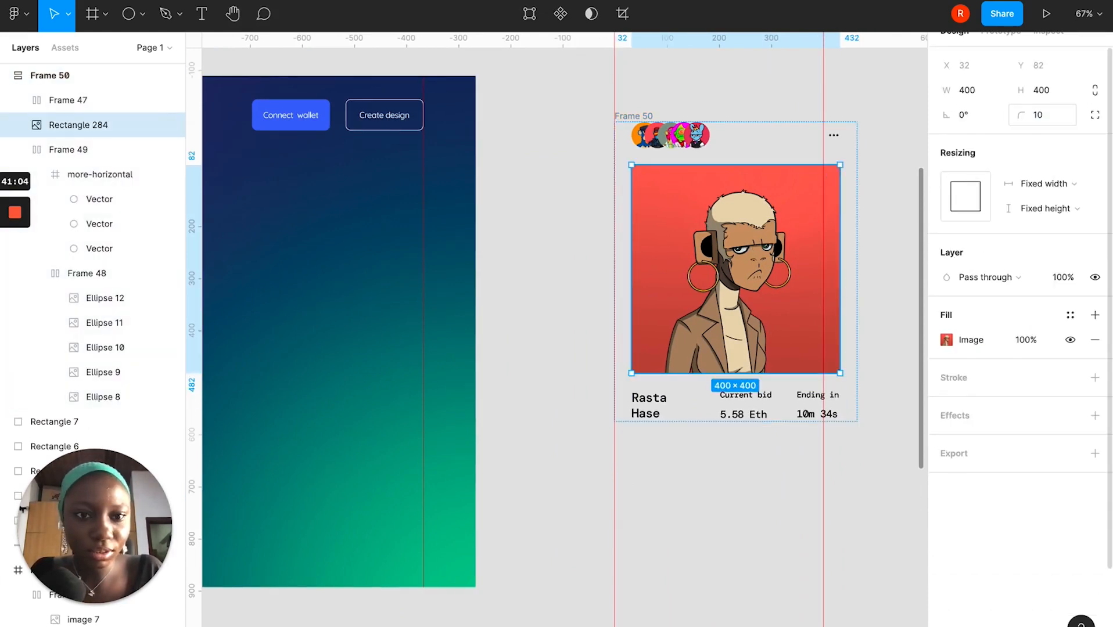
pyautogui.click(680, 532)
# Rename the auto layout frame around the NFT image as Card.
pyautogui.scroll(-2, 691, 511)
pyautogui.scroll(3, 697, 488)
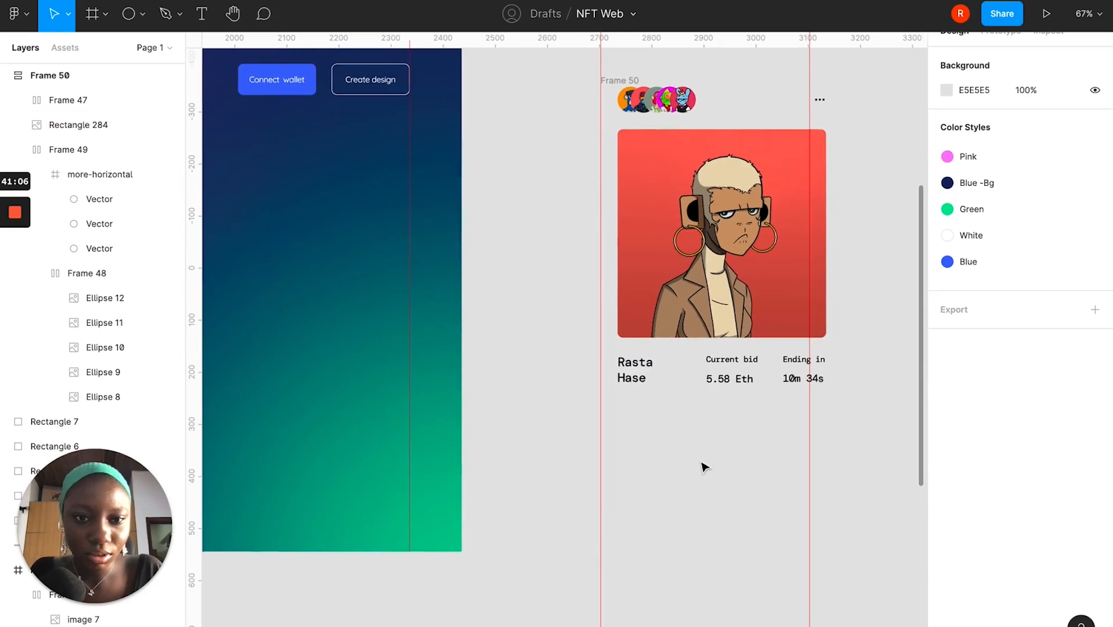
pyautogui.click(598, 143)
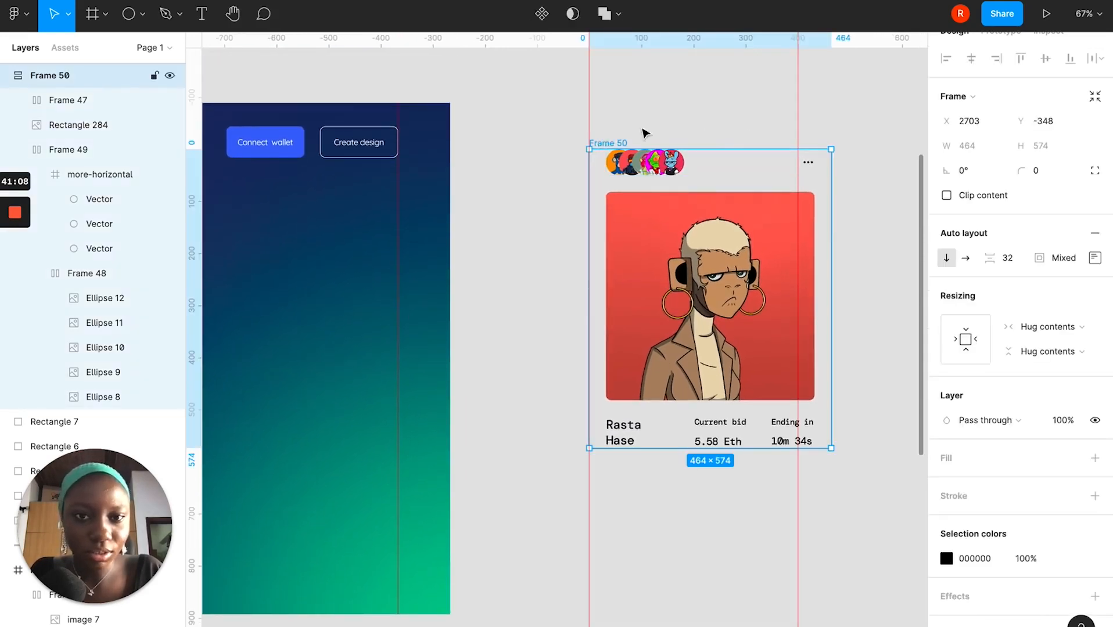
pyautogui.doubleClick(607, 143)
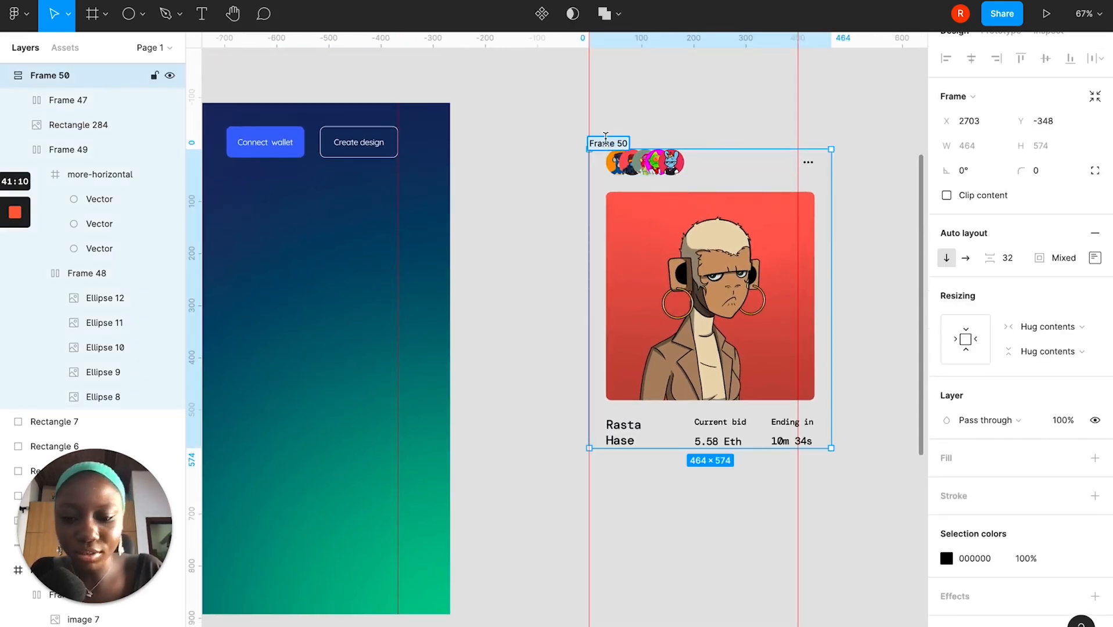
pyautogui.write('Card')
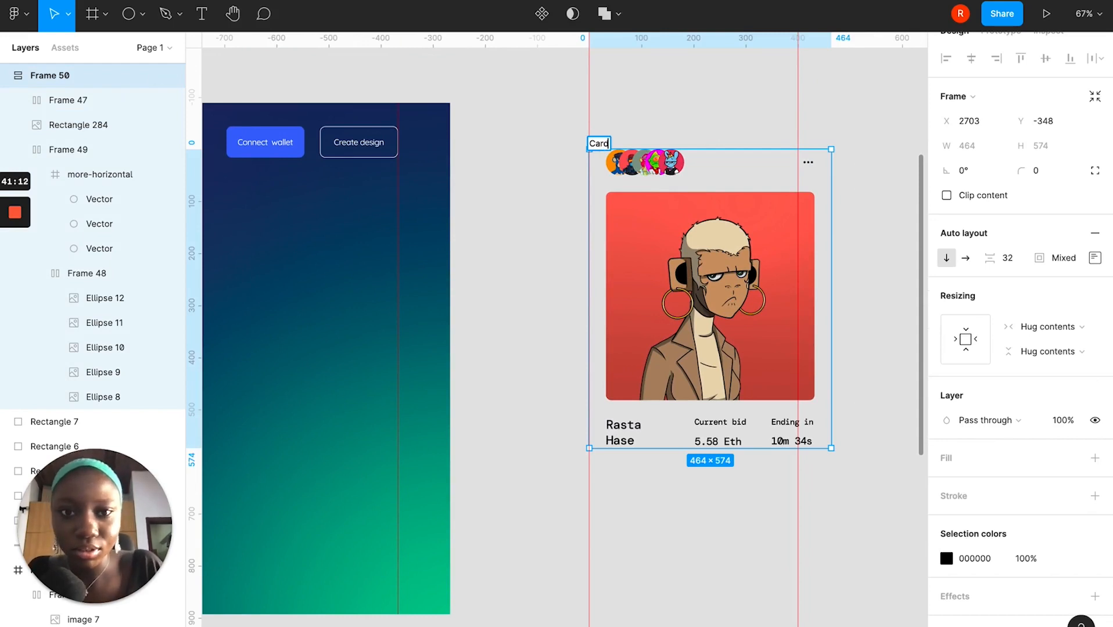
pyautogui.press('Return')
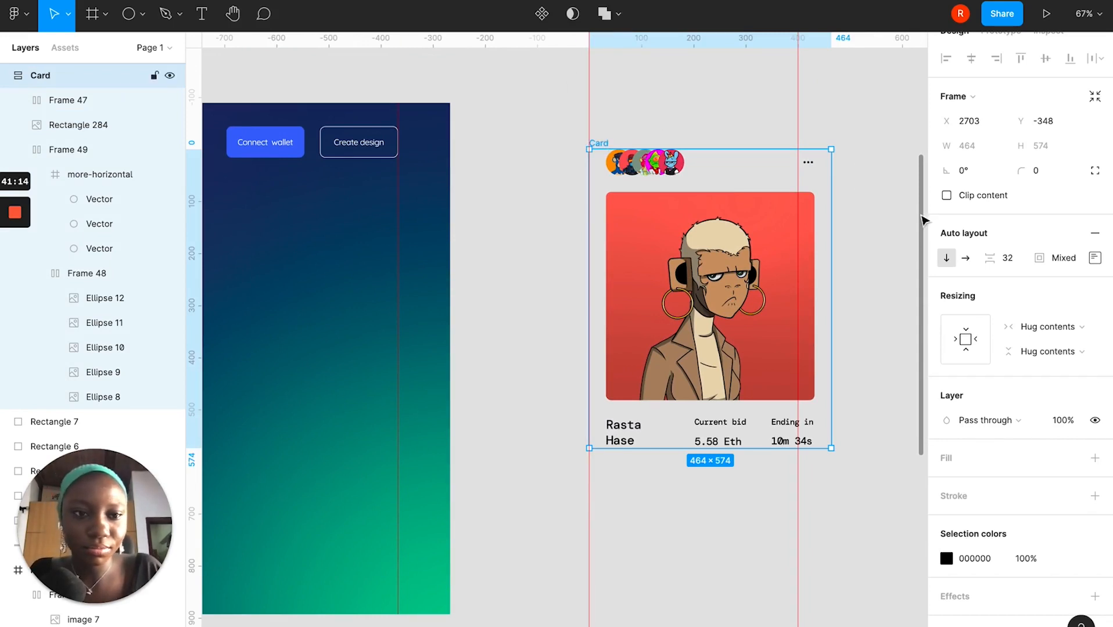
# Add a solid white FFFFFF fill to the Card frame.
pyautogui.click(1094, 459)
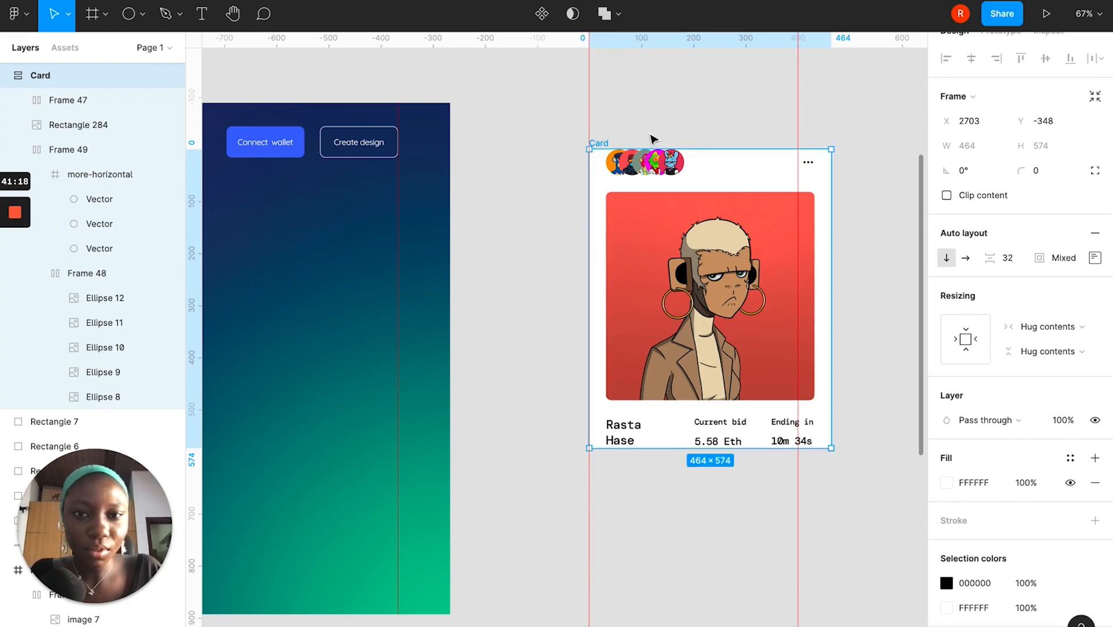
pyautogui.press('Escape')
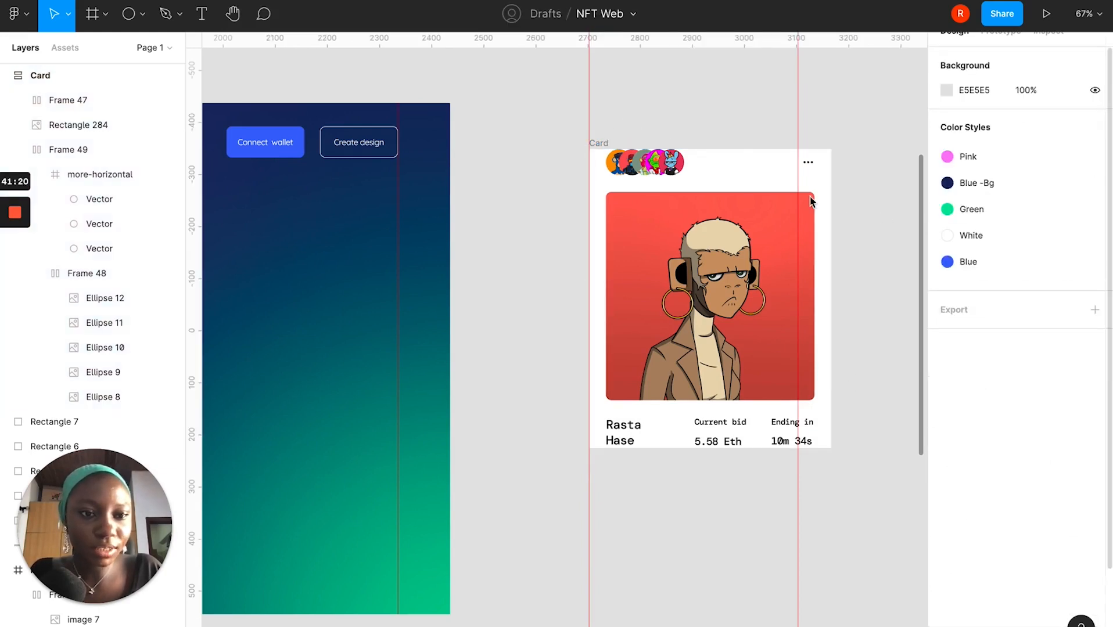
pyautogui.press('Return')
# Set the Card frame's top and bottom padding to 32.
pyautogui.click(603, 144)
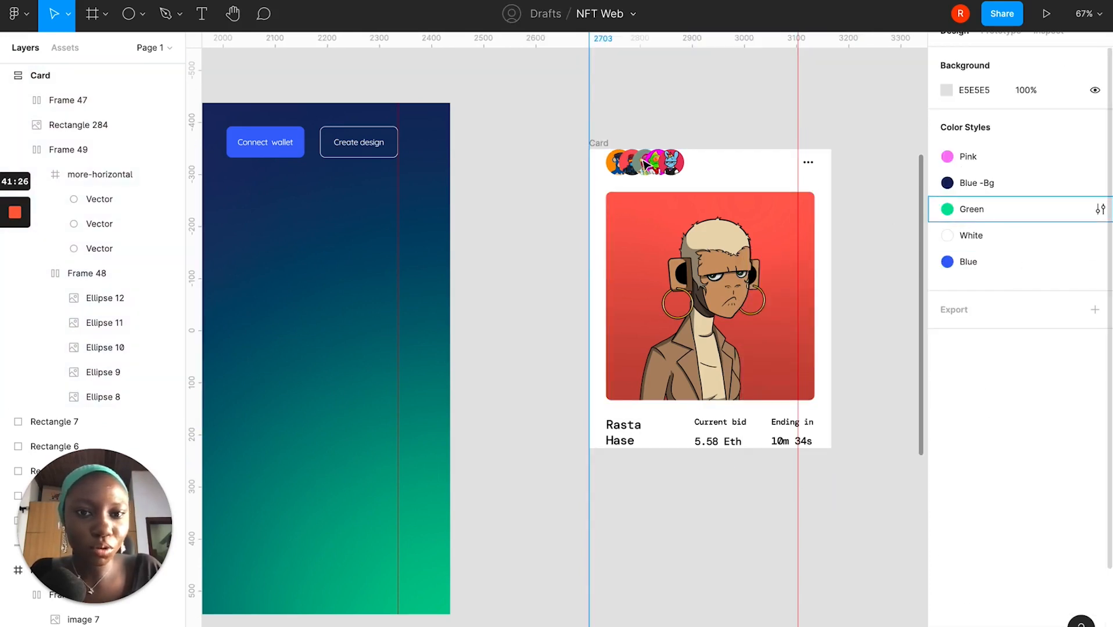
pyautogui.click(601, 143)
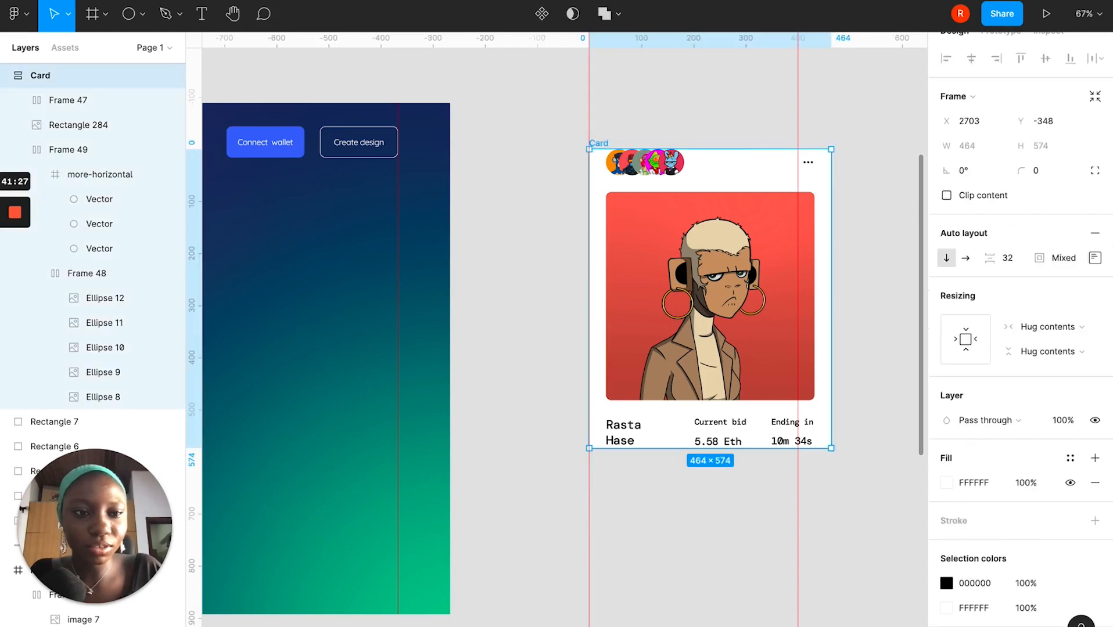
pyautogui.click(1094, 259)
pyautogui.write('32')
pyautogui.click(1042, 360)
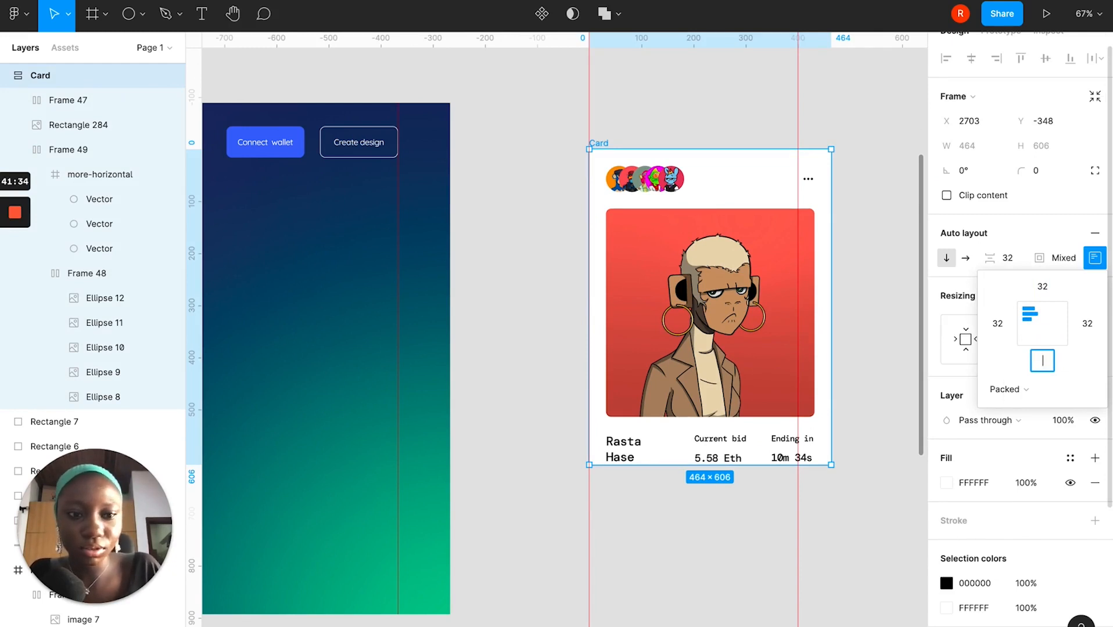
pyautogui.write('32')
pyautogui.press('Return')
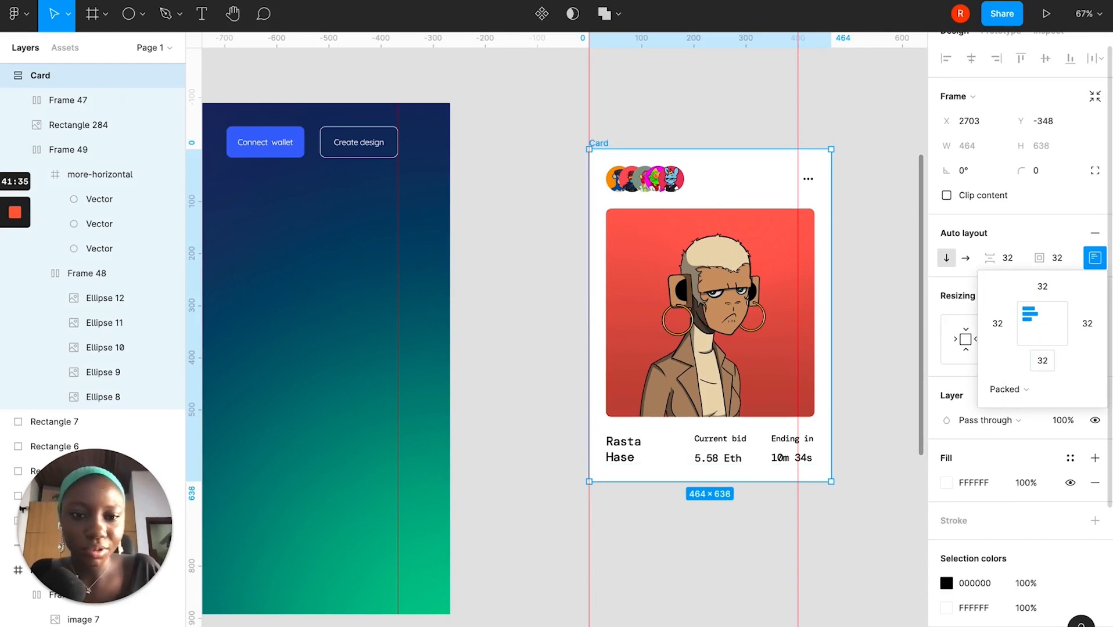
# Round the corners of the Card frame with a radius of 20.
pyautogui.click(847, 315)
pyautogui.scroll(-3, 850, 314)
pyautogui.click(658, 182)
pyautogui.click(665, 185)
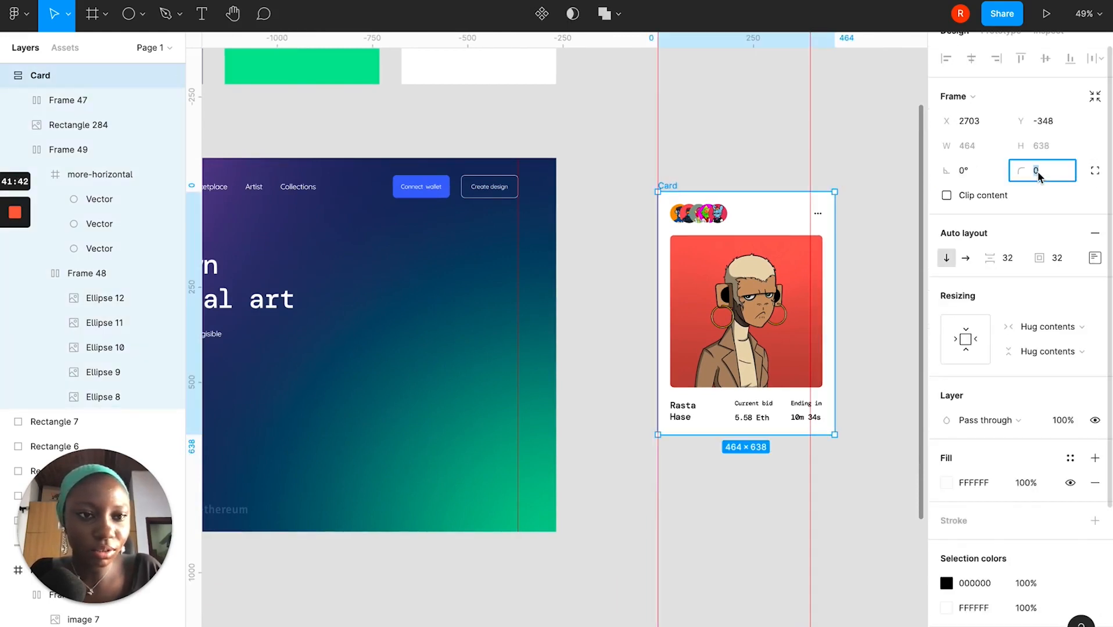
pyautogui.write('32')
pyautogui.press('BackSpace')
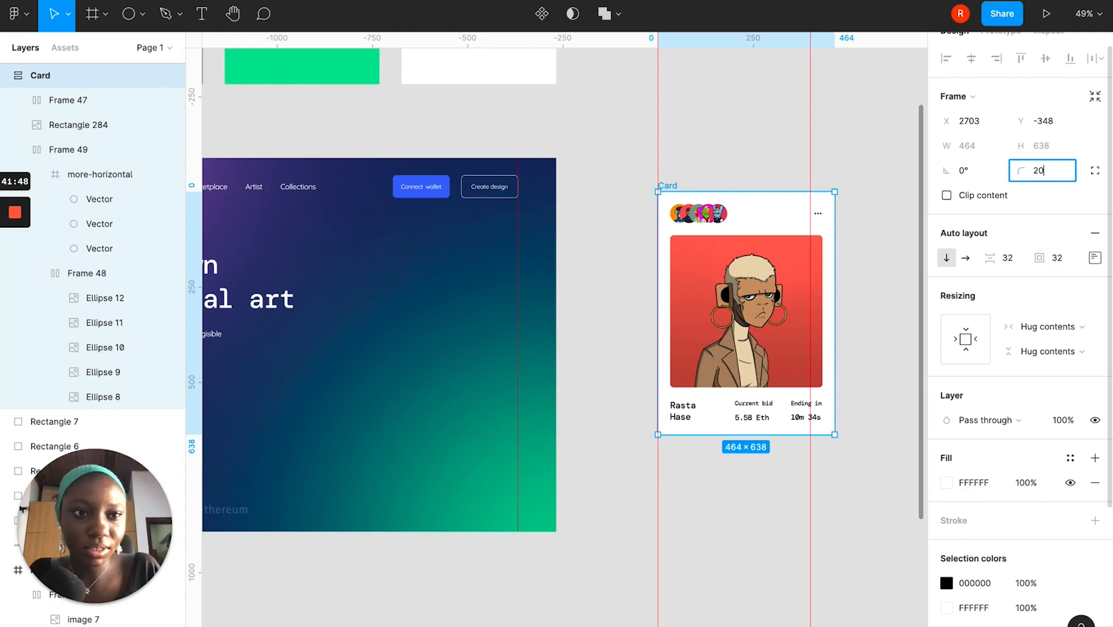
pyautogui.press('Return')
pyautogui.click(879, 273)
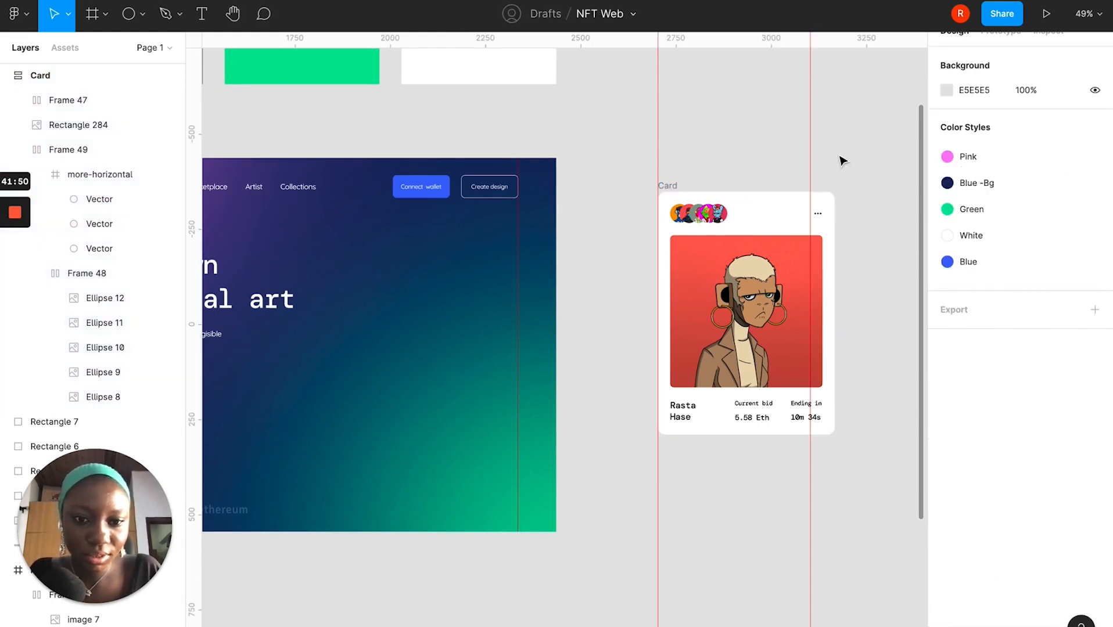
# Add a Background blur effect with a blur of 32 to the Card frame.
pyautogui.click(666, 186)
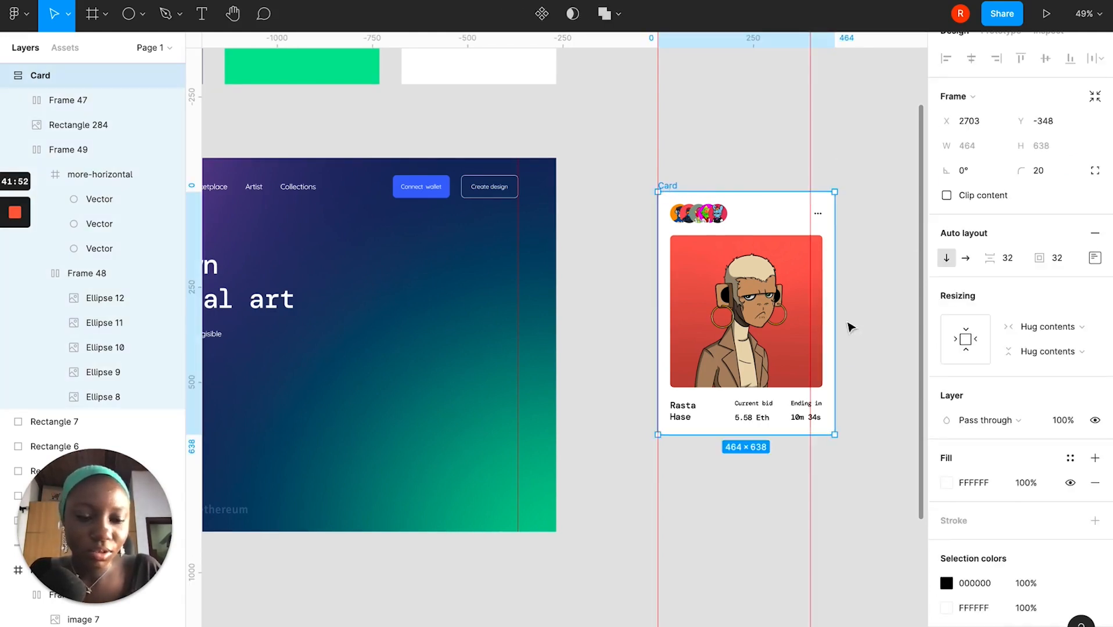
pyautogui.scroll(-5, 999, 505)
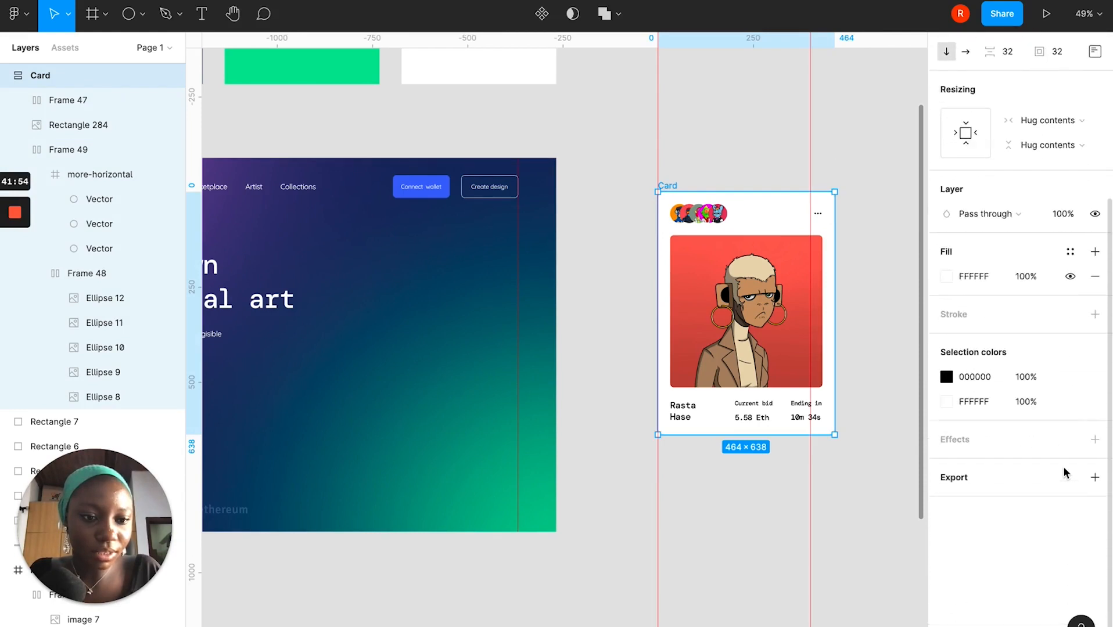
pyautogui.click(1093, 441)
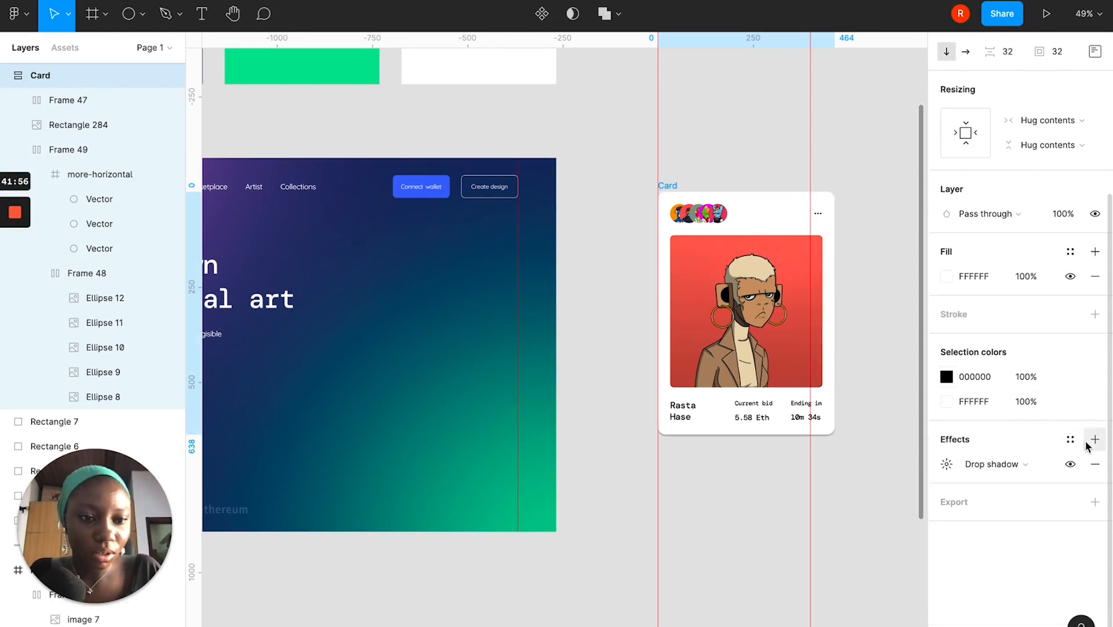
pyautogui.click(985, 466)
pyautogui.click(1006, 500)
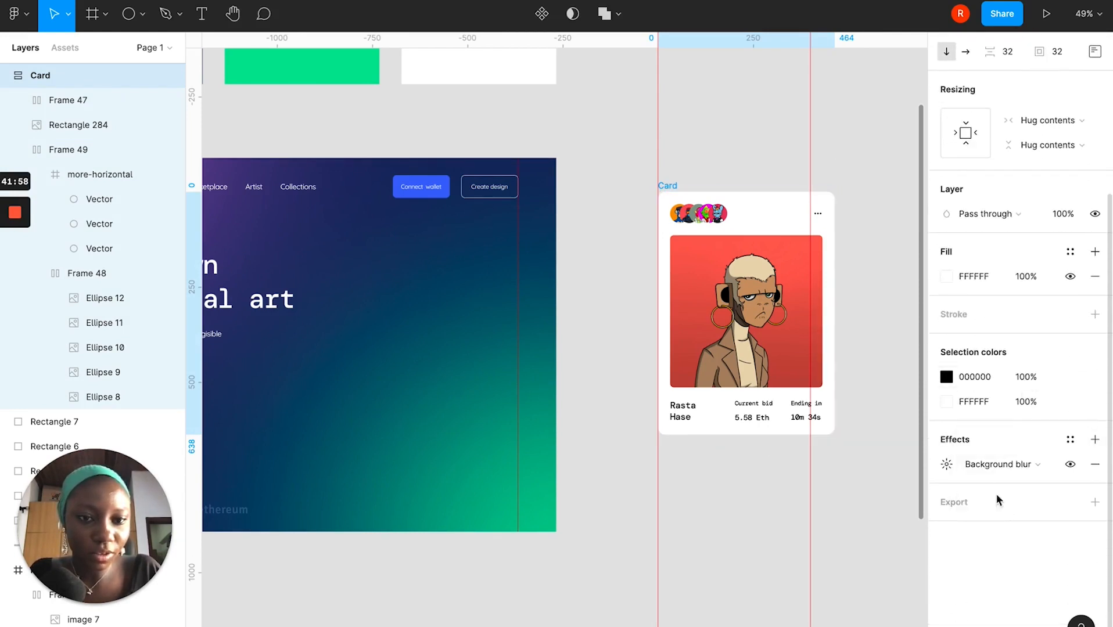
pyautogui.click(945, 463)
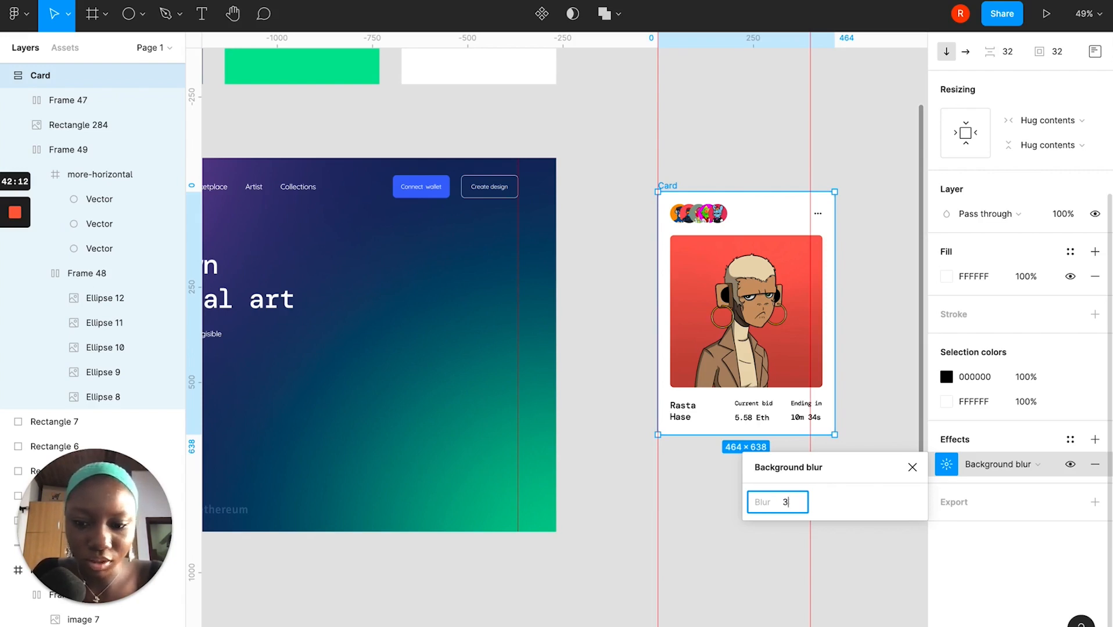
pyautogui.press('Return')
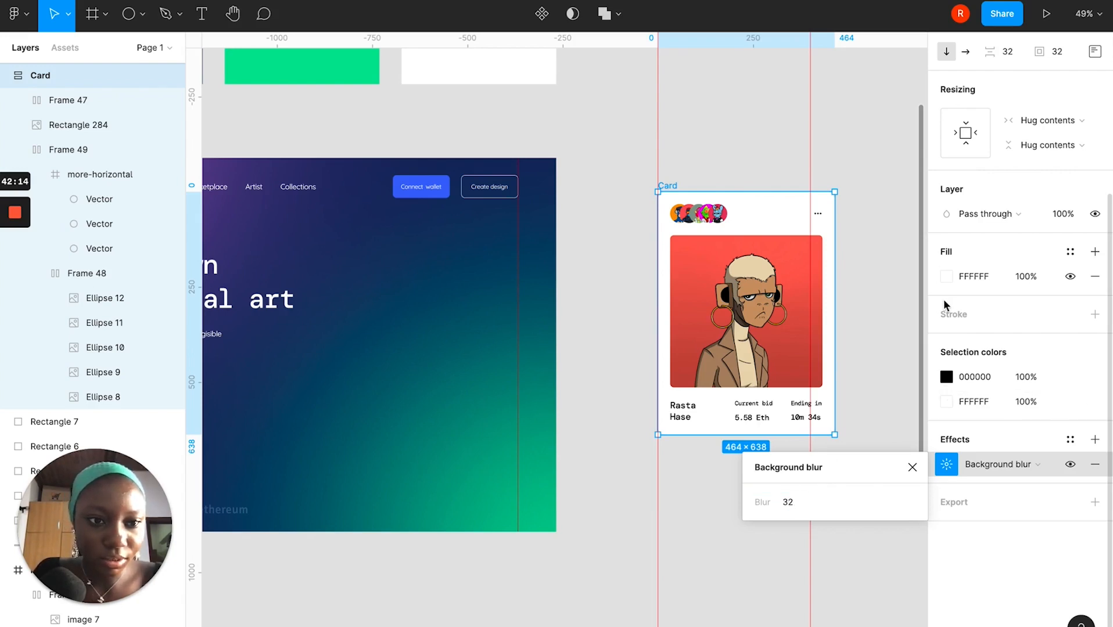
# Lower the opacity of the Card frame's white fill to 38%.
pyautogui.click(946, 278)
pyautogui.moveTo(847, 492)
pyautogui.mouseDown()
pyautogui.moveTo(820, 493)
pyautogui.moveTo(839, 494)
pyautogui.mouseUp()
pyautogui.click(694, 506)
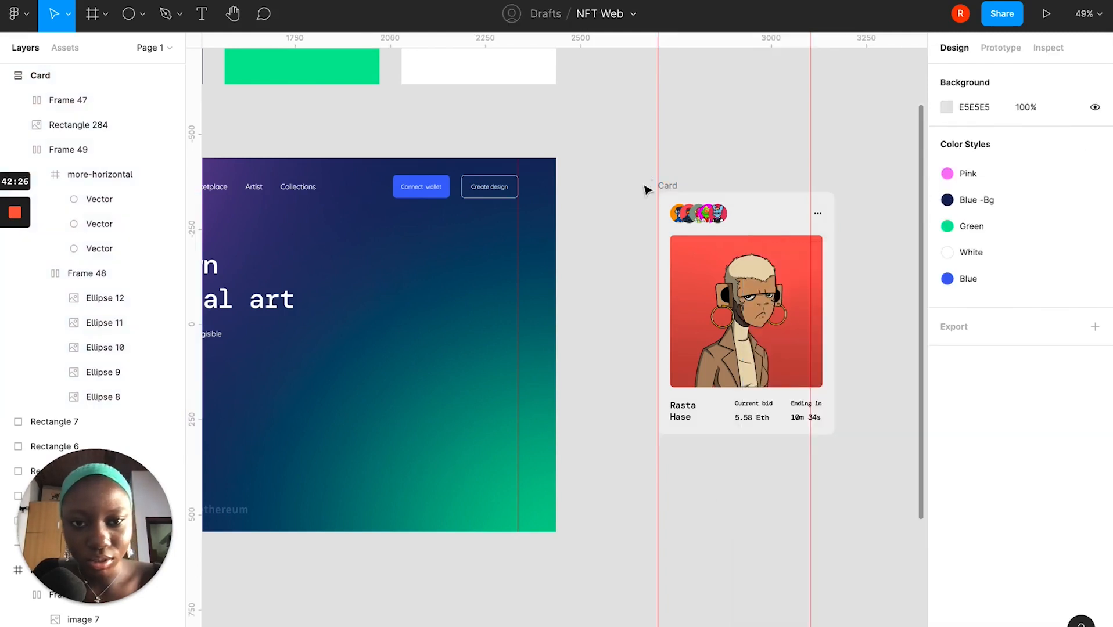
# Move the Card into the MacBook Pro 14" - 1 frame, beside the headline, at about X 961, Y 187.
pyautogui.moveTo(669, 187); pyautogui.dragTo(435, 245)
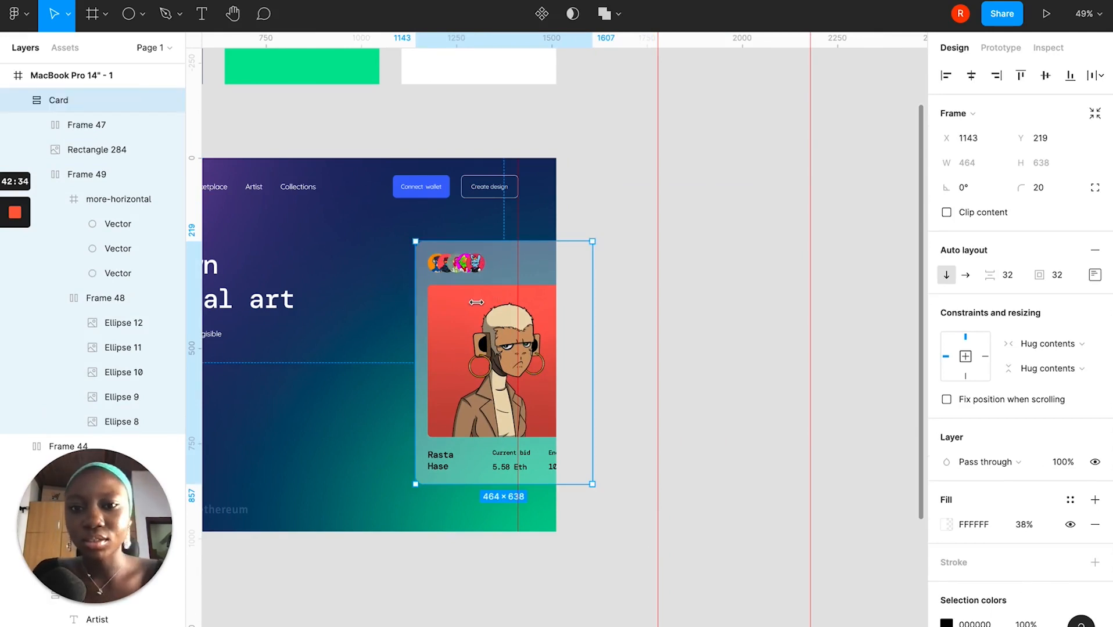
pyautogui.moveTo(469, 323); pyautogui.dragTo(426, 315)
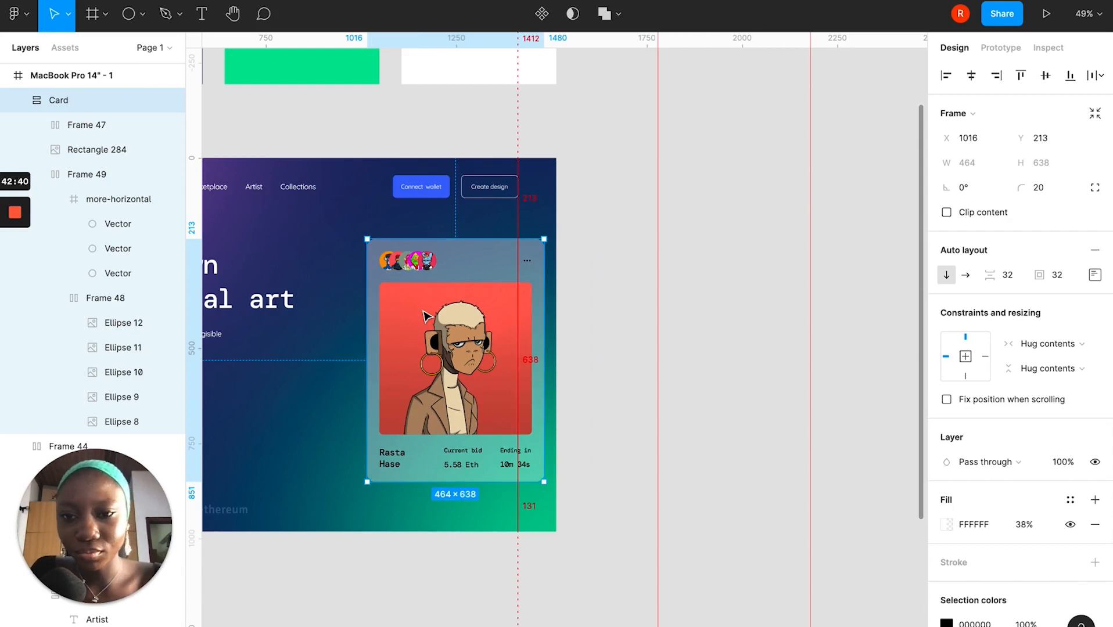
pyautogui.hotkey('ctrl', 'z')
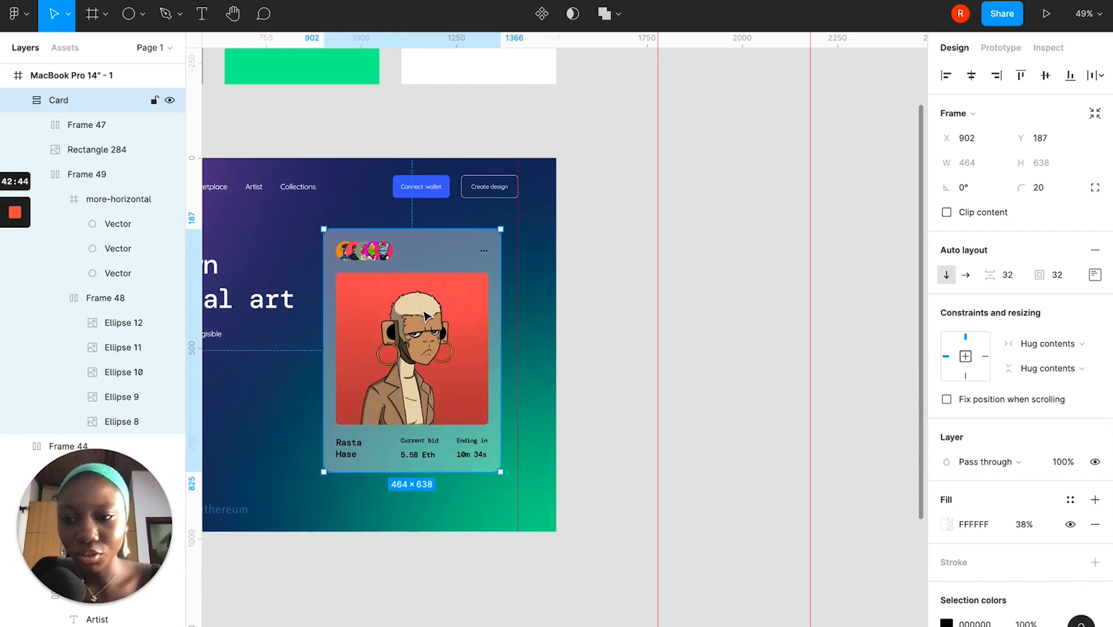
pyautogui.moveTo(434, 317)
pyautogui.mouseDown()
pyautogui.moveTo(453, 318)
pyautogui.moveTo(442, 320)
pyautogui.mouseUp()
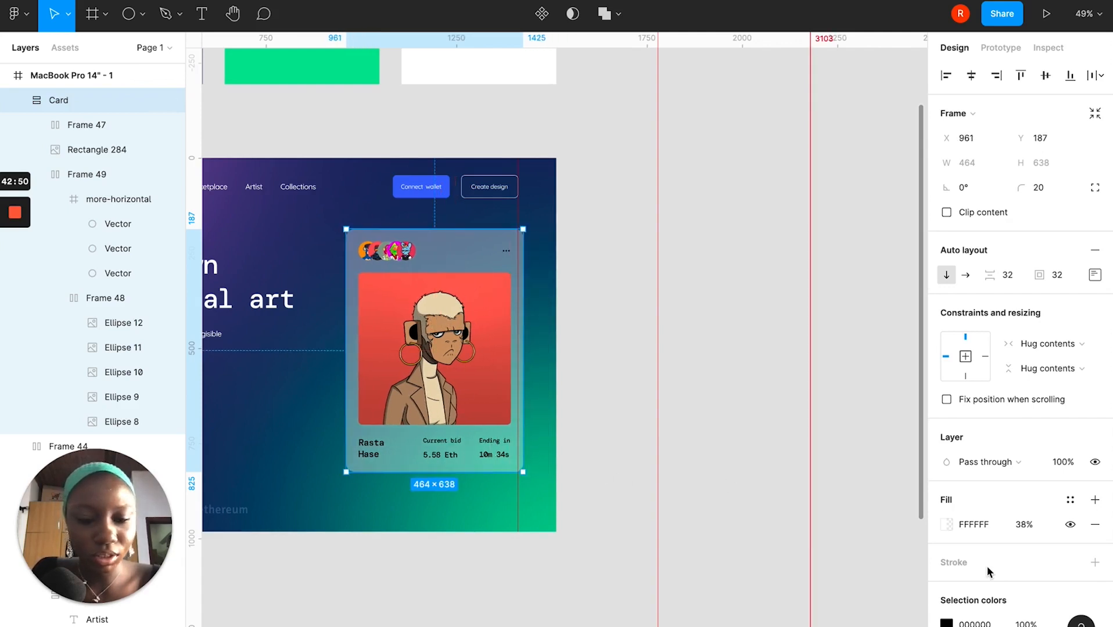
# Change the Card's black 000000 content colour to white FFFFFF.
pyautogui.scroll(-3, 987, 567)
pyautogui.click(974, 499)
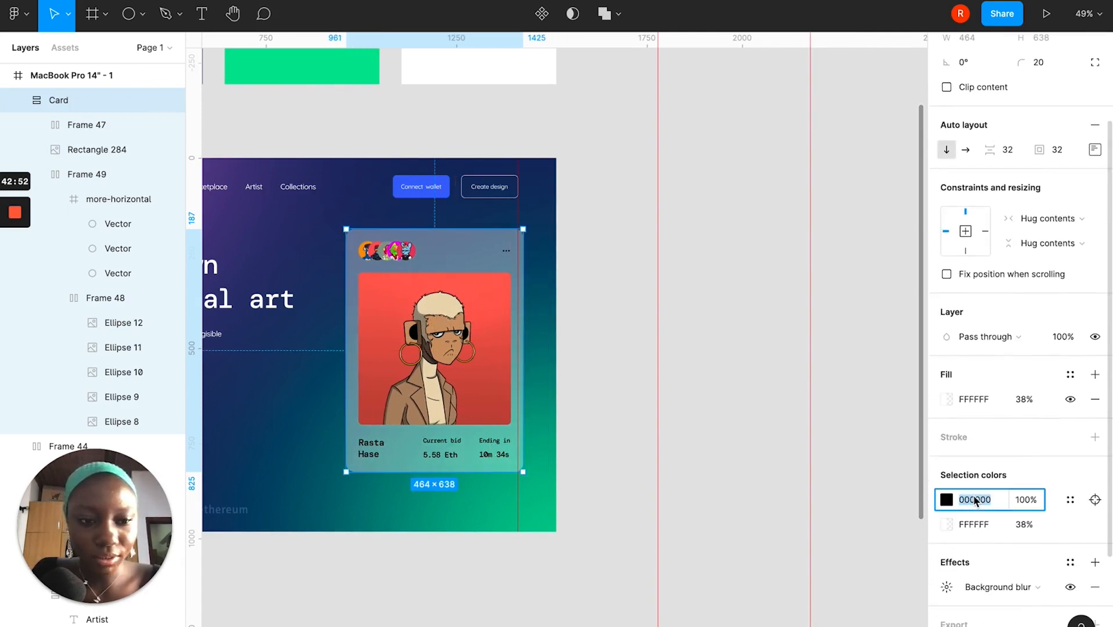
pyautogui.write('ff')
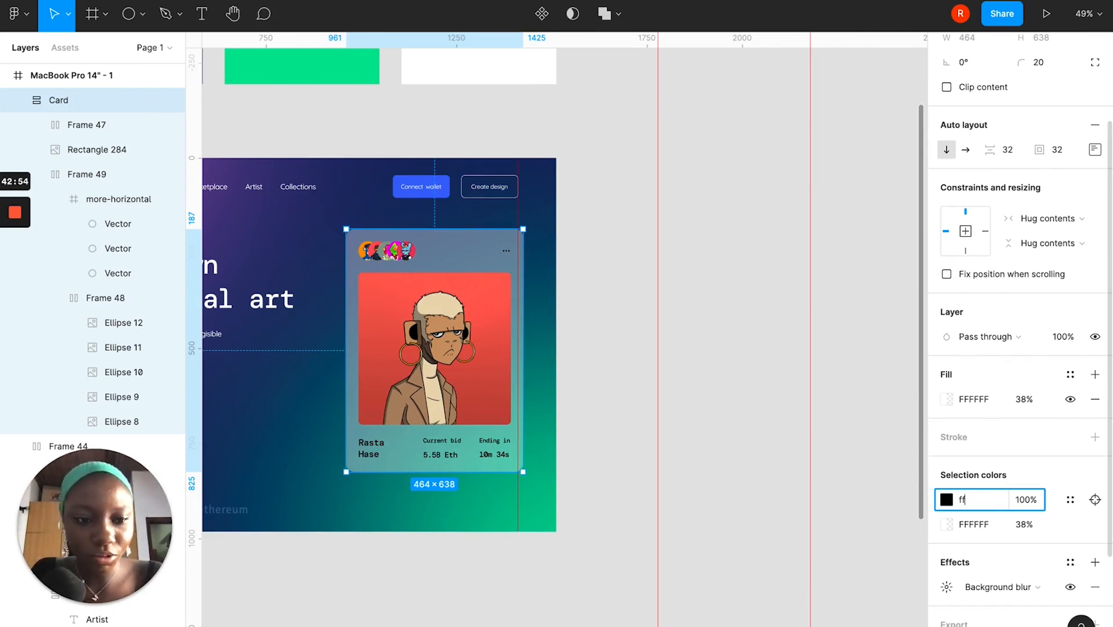
pyautogui.press('Return')
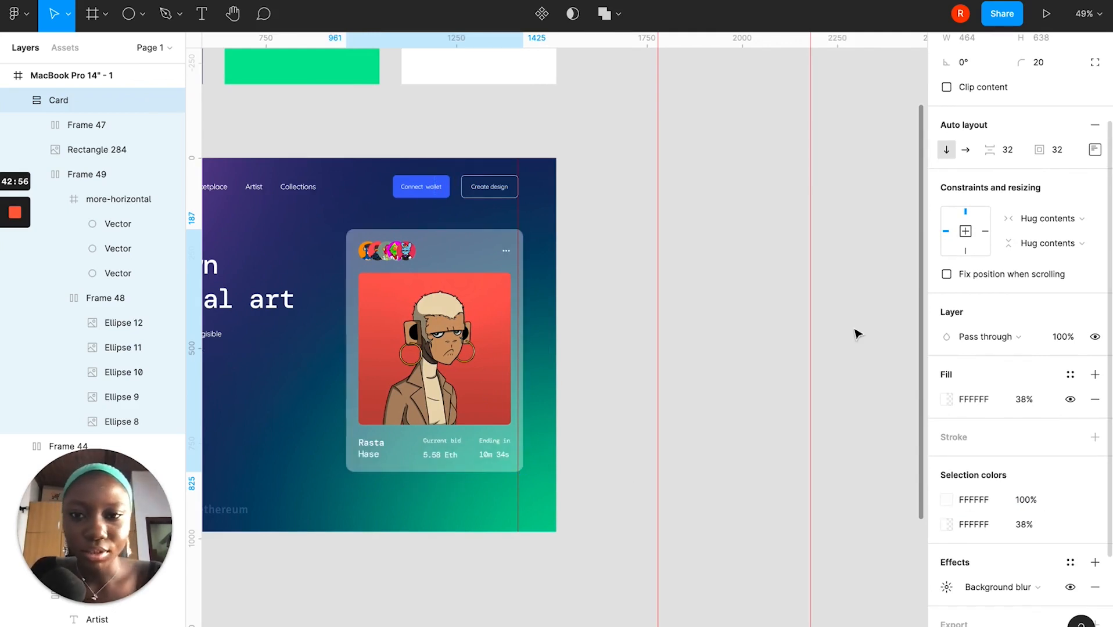
# Try rotating the Card by 7° to match the tilted card in the reference design.
pyautogui.hscroll(-3, 639, 336)
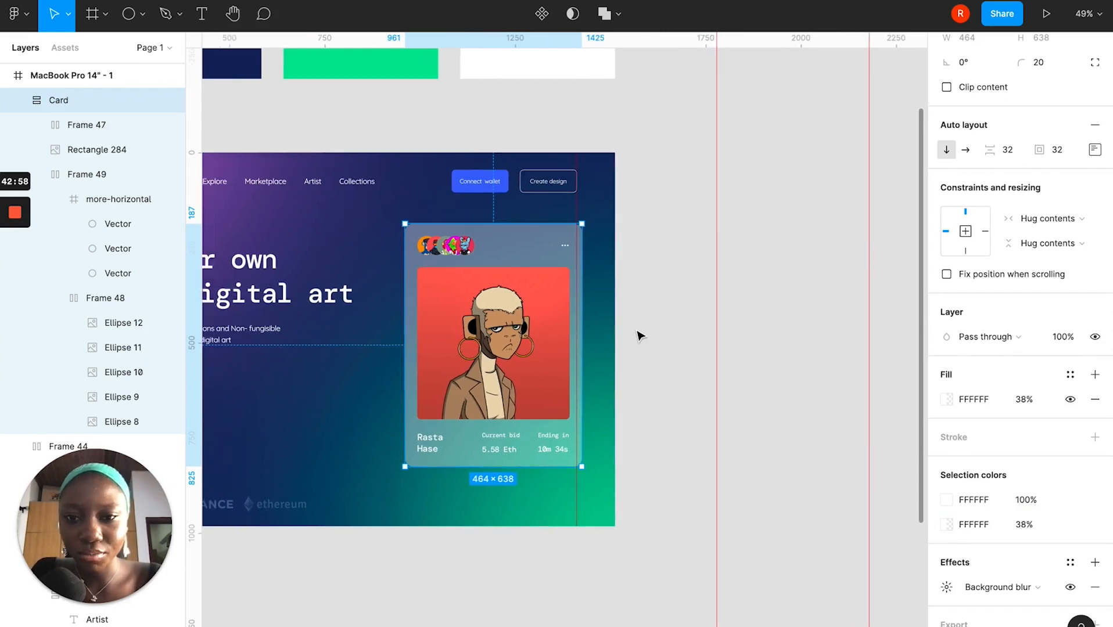
pyautogui.scroll(-6, 639, 336)
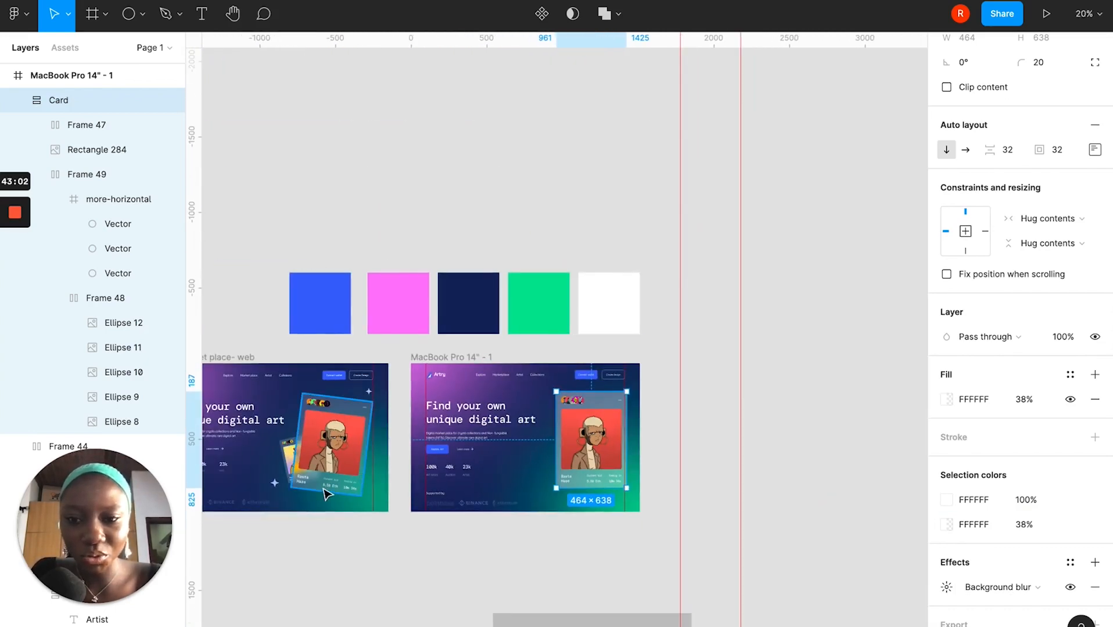
pyautogui.scroll(2, 576, 412)
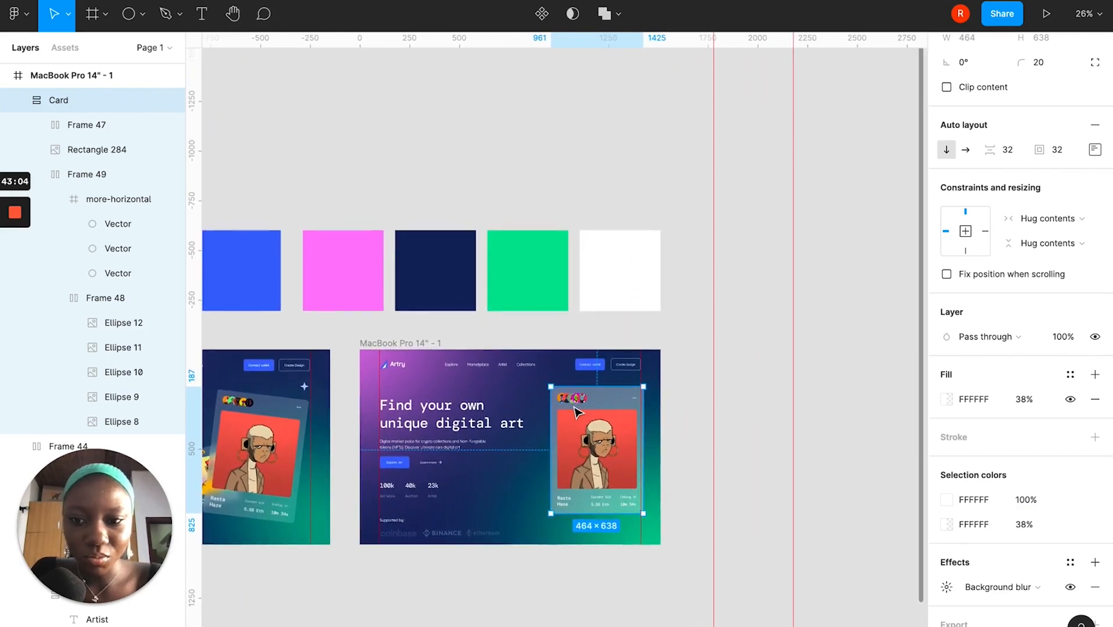
pyautogui.scroll(1, 577, 413)
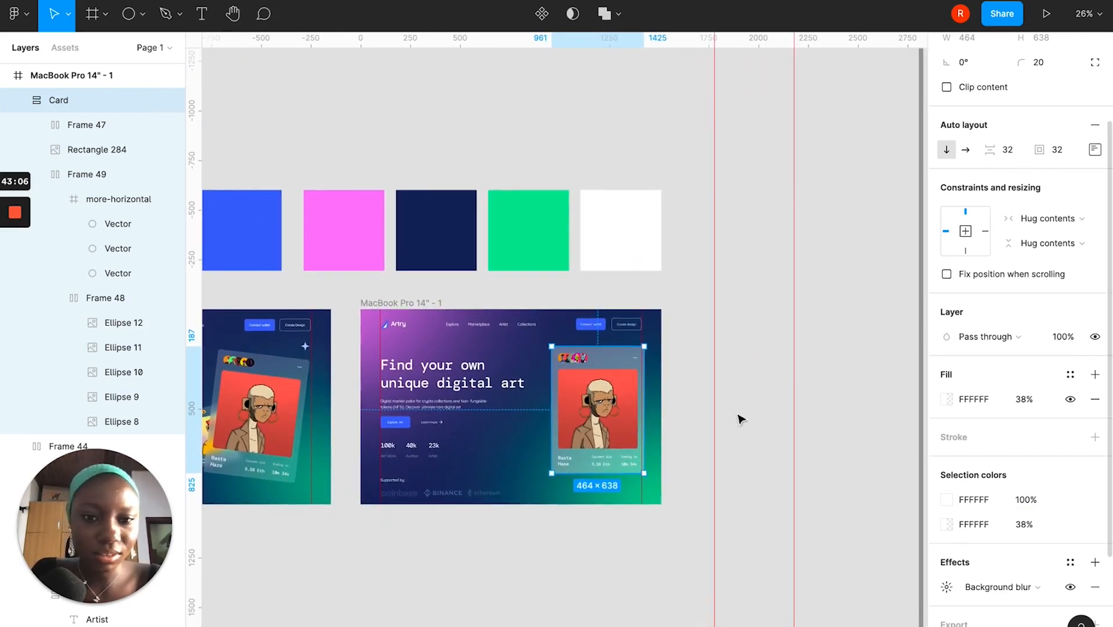
pyautogui.scroll(4, 1003, 212)
pyautogui.click(967, 190)
pyautogui.write('7')
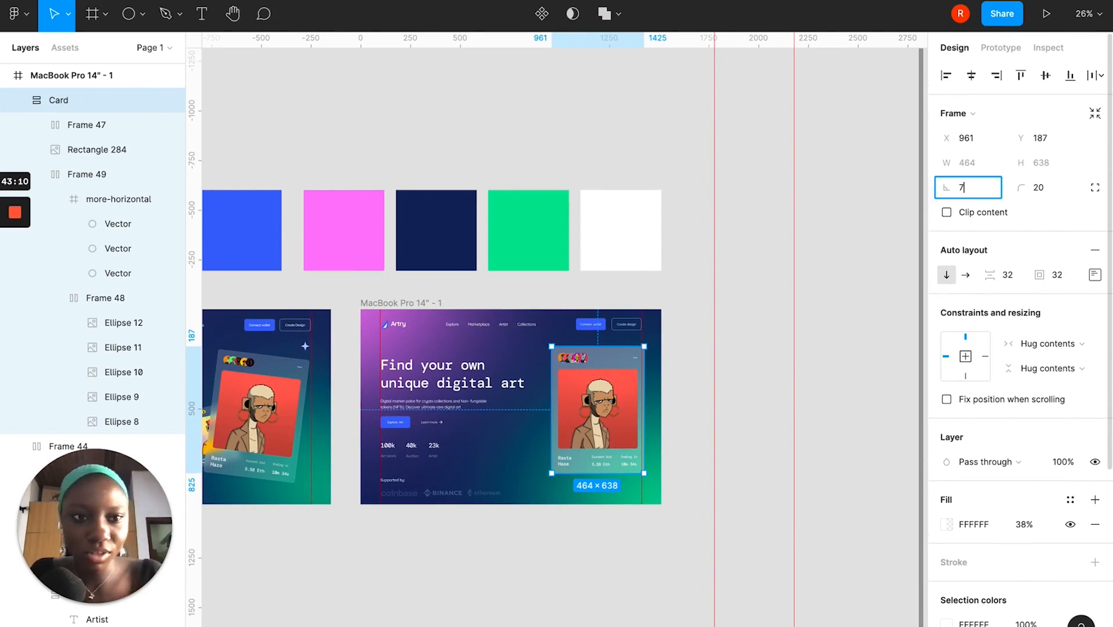
pyautogui.press('Return')
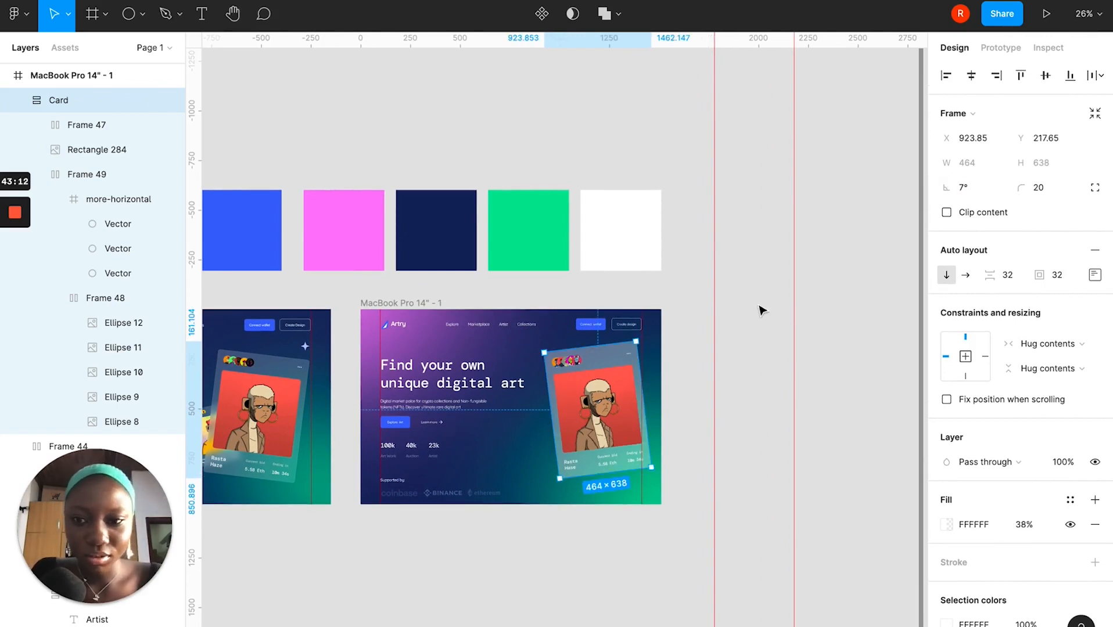
# Set the Card's rotation to -7°.
pyautogui.click(963, 188)
pyautogui.write('-')
pyautogui.press('Return')
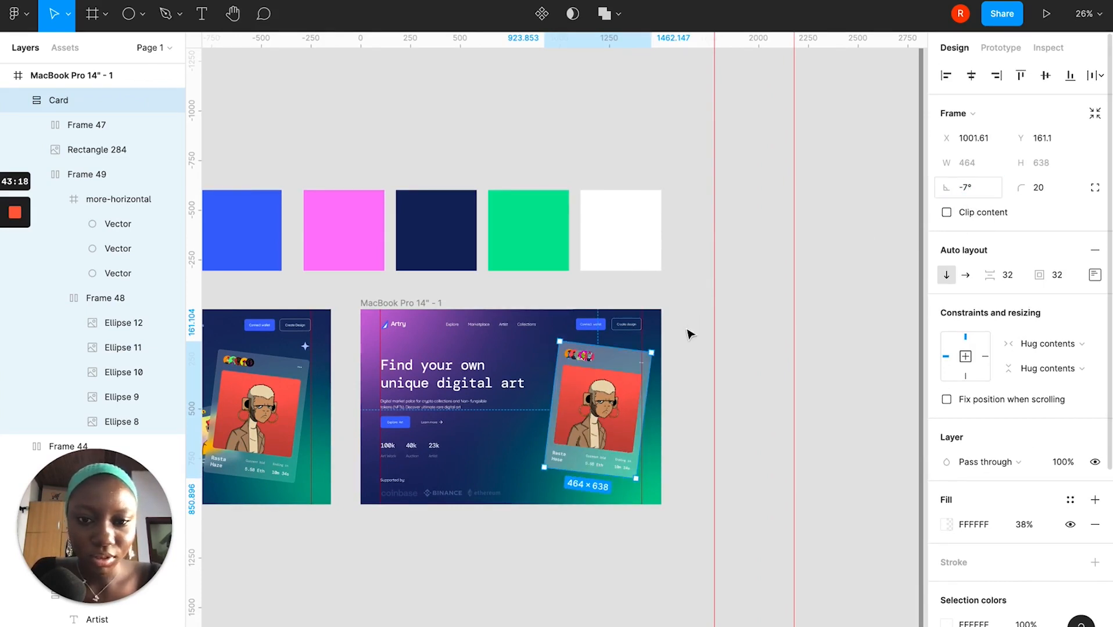
# Duplicate the tilted Card and place the copy on the empty canvas below the MacBook Pro 14" - 1 frame.
pyautogui.scroll(-5, 653, 382)
pyautogui.hscroll(-2, 654, 383)
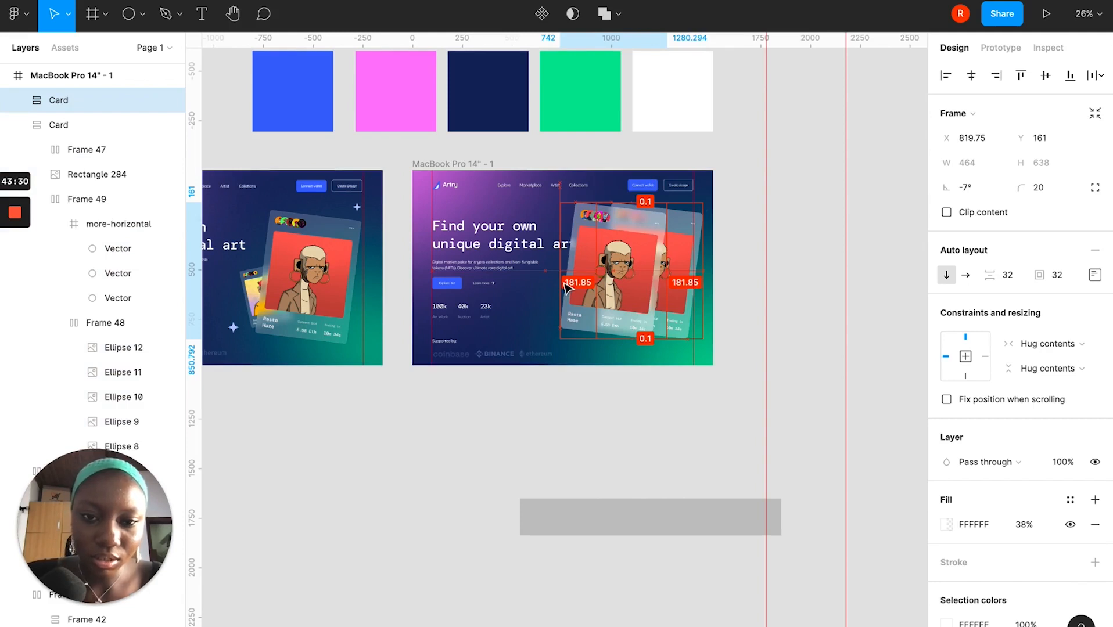
pyautogui.moveTo(564, 283); pyautogui.dragTo(564, 283)
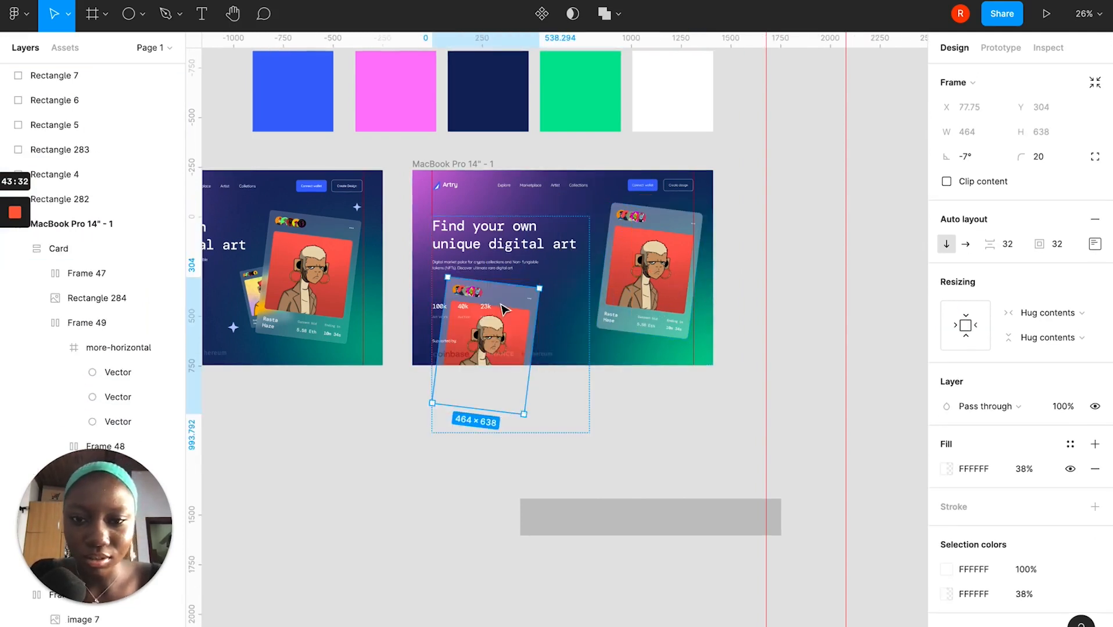
pyautogui.moveTo(502, 305); pyautogui.dragTo(632, 408)
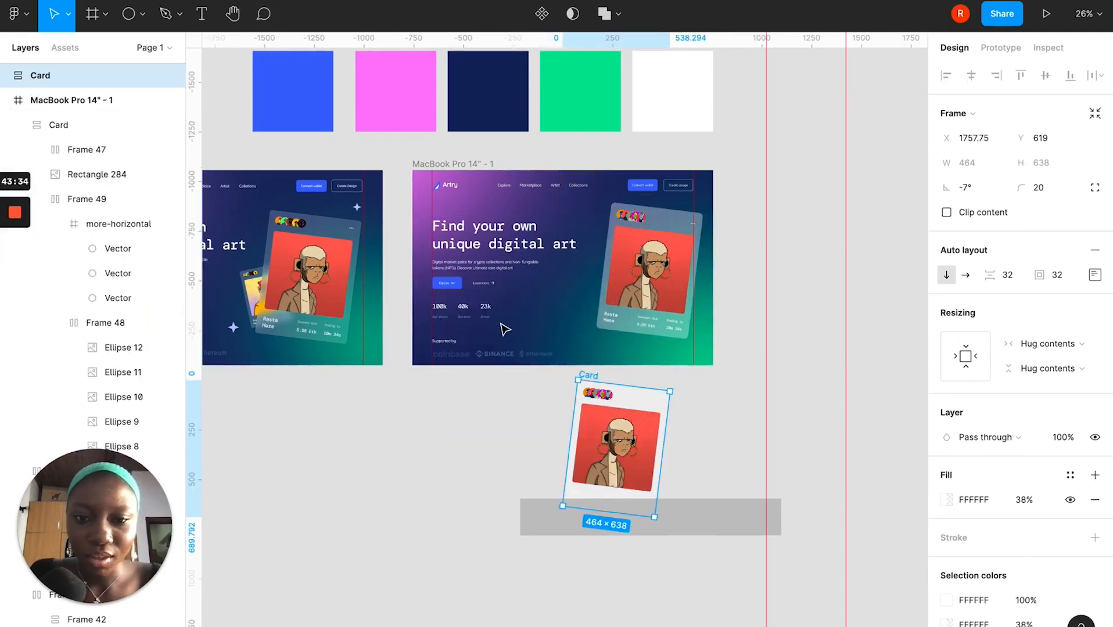
# Set the duplicate card's rotation to 15°.
pyautogui.click(969, 188)
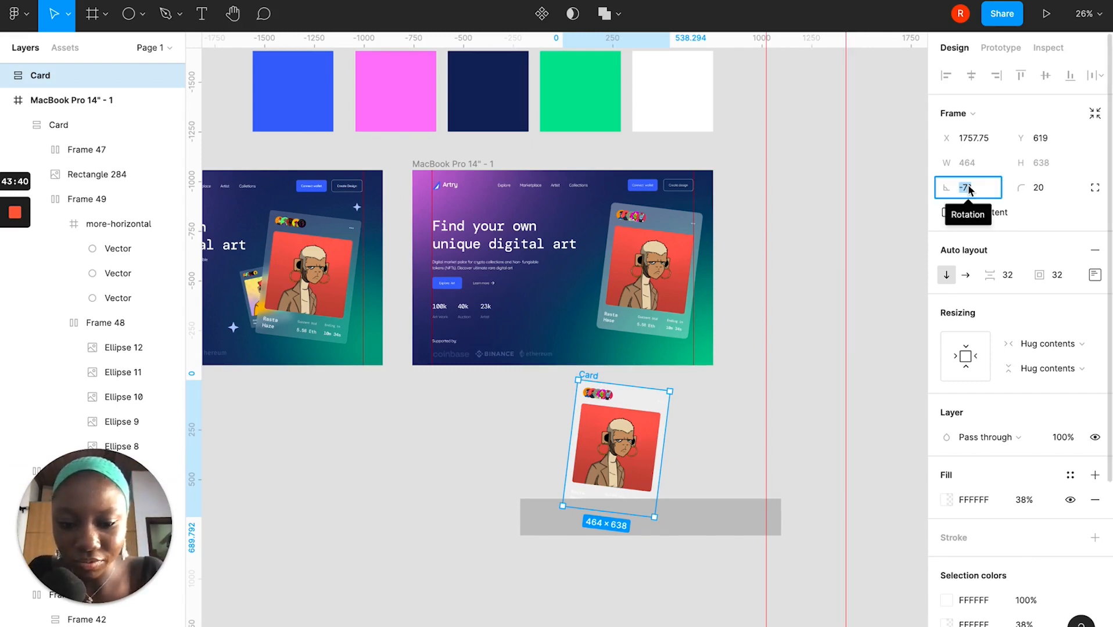
pyautogui.write('15')
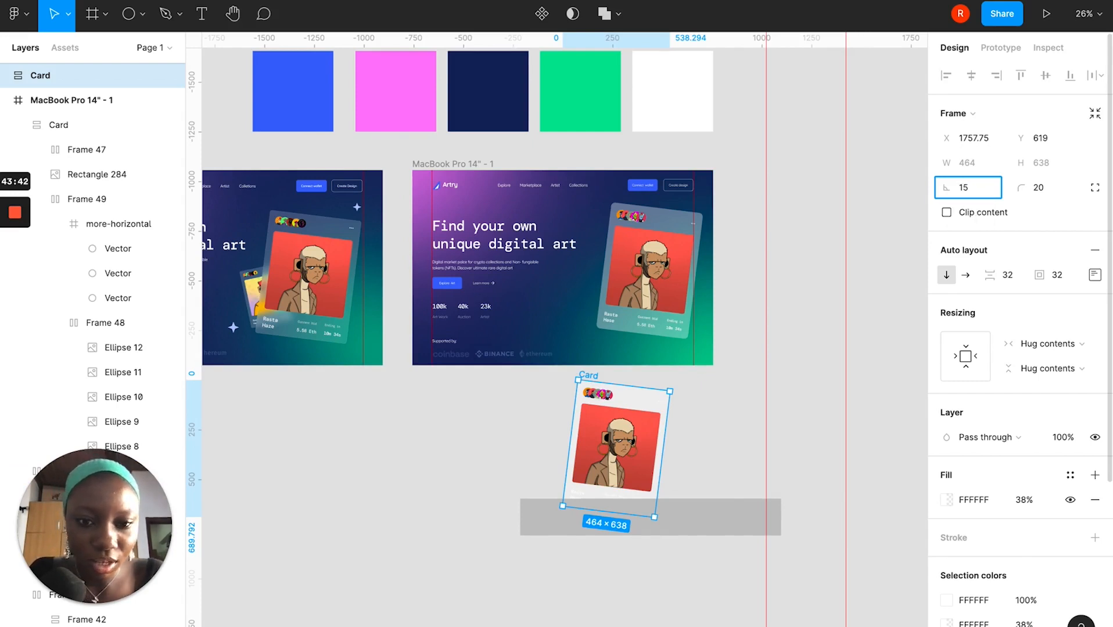
pyautogui.press('Return')
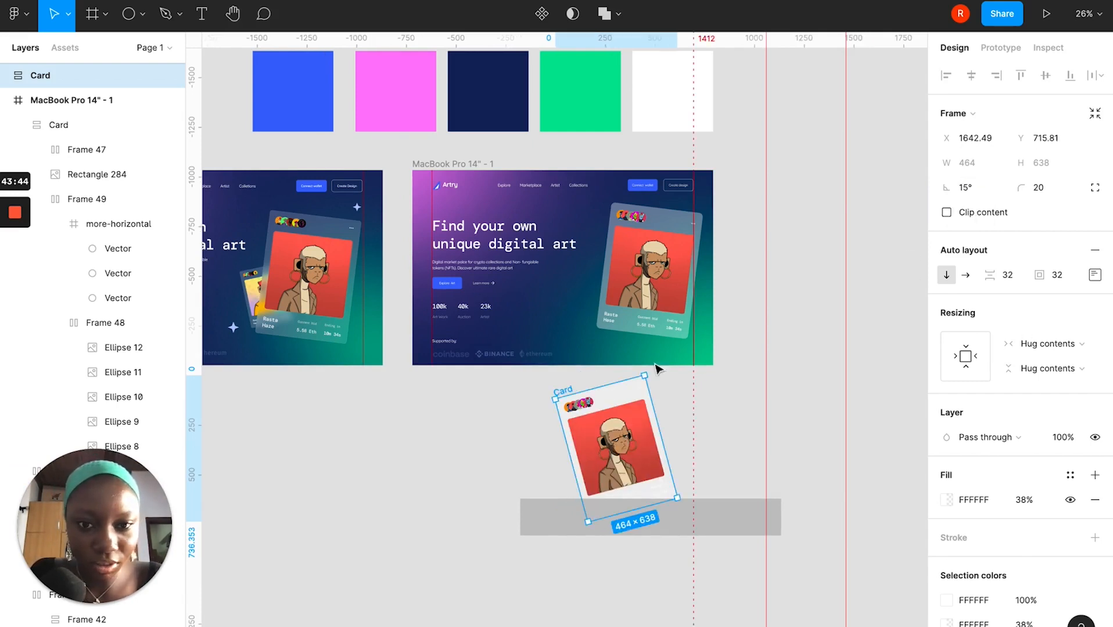
# Scale the duplicate card down to about 139 × 190 beside the original in the page frame and set its rotation to 7°.
pyautogui.press('k')
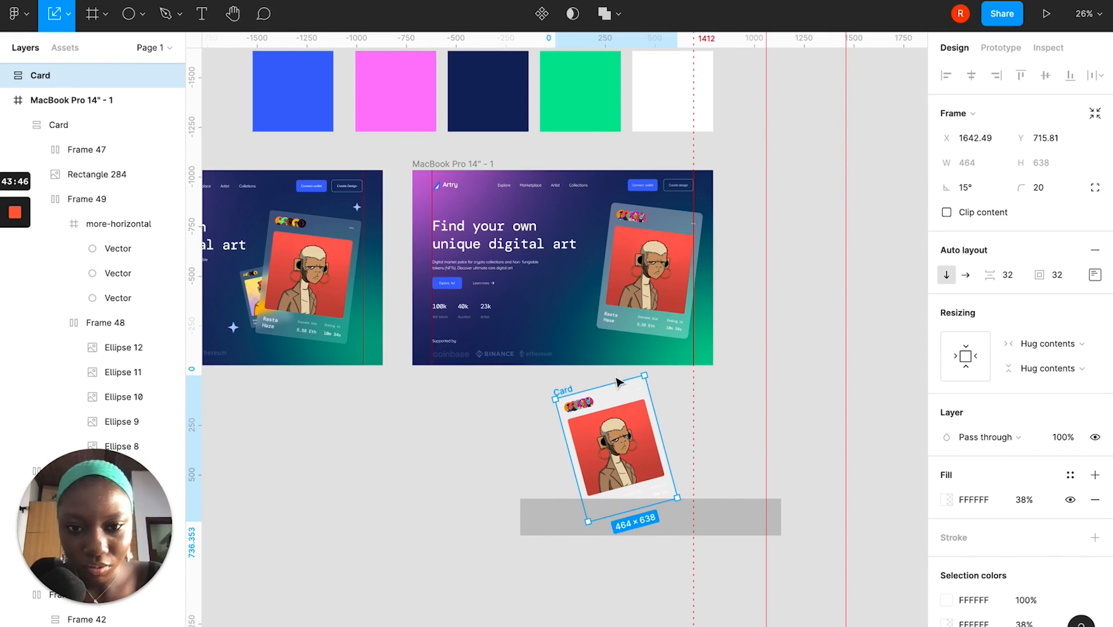
pyautogui.moveTo(617, 383); pyautogui.dragTo(600, 297)
pyautogui.click(967, 188)
pyautogui.write('7')
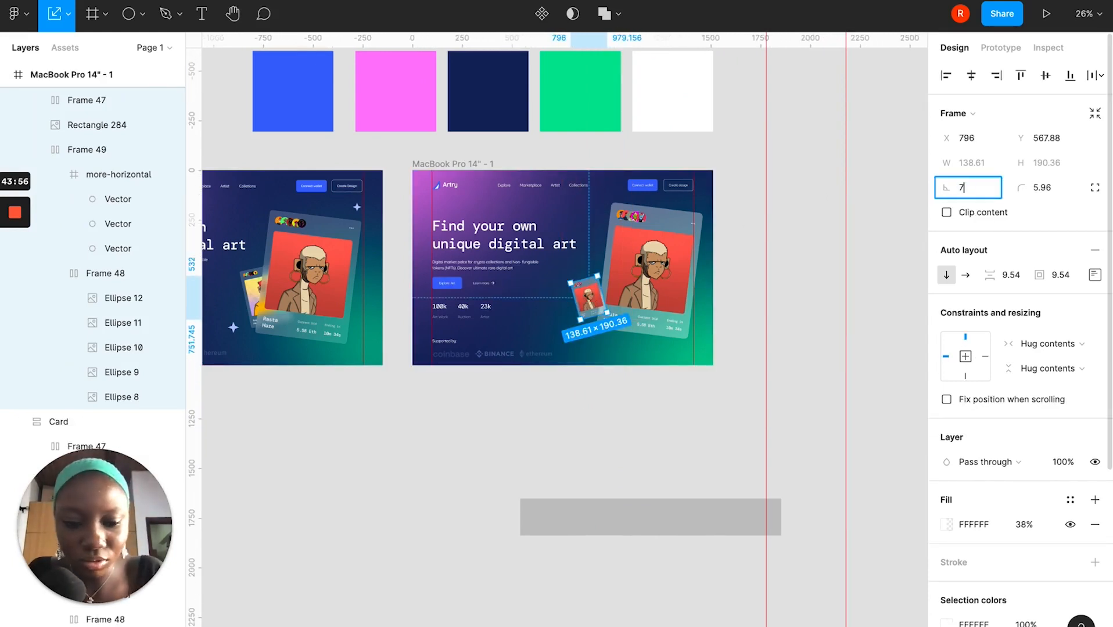
pyautogui.press('Return')
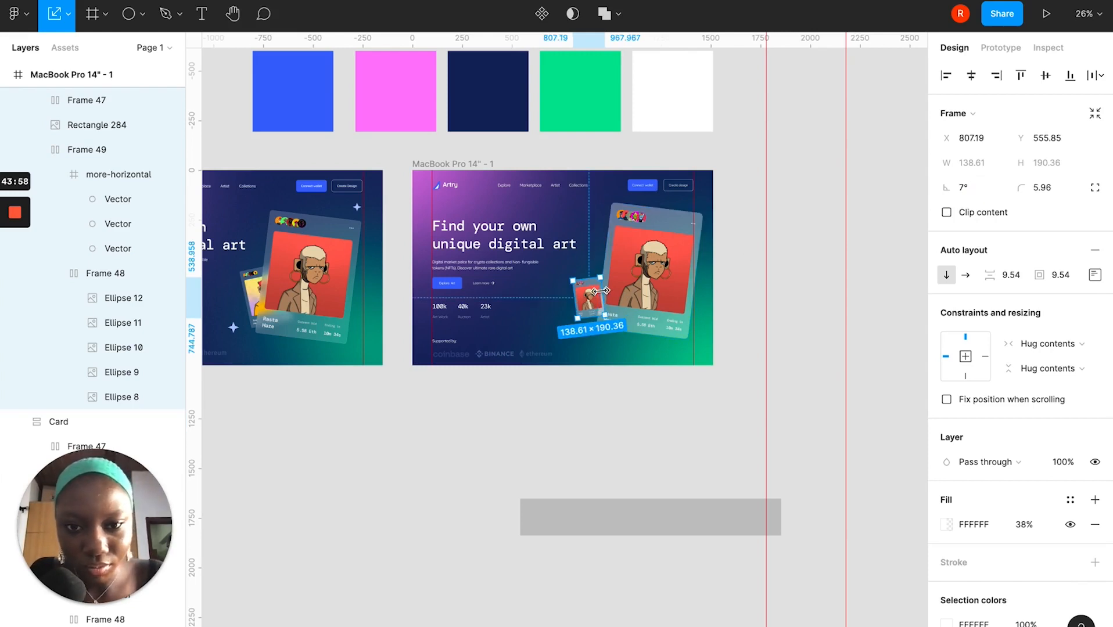
# Scale the duplicate card up to about 272 × 375 beside the original Card in the page frame.
pyautogui.moveTo(607, 291)
pyautogui.mouseDown()
pyautogui.moveTo(629, 296)
pyautogui.moveTo(612, 297)
pyautogui.mouseUp()
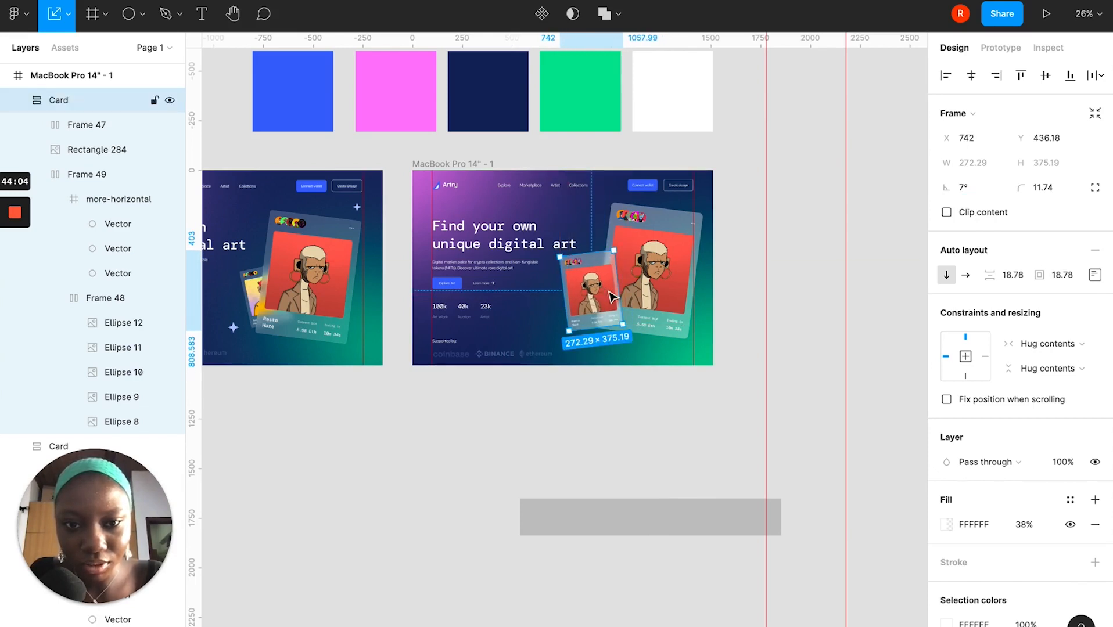
pyautogui.rightClick(608, 290)
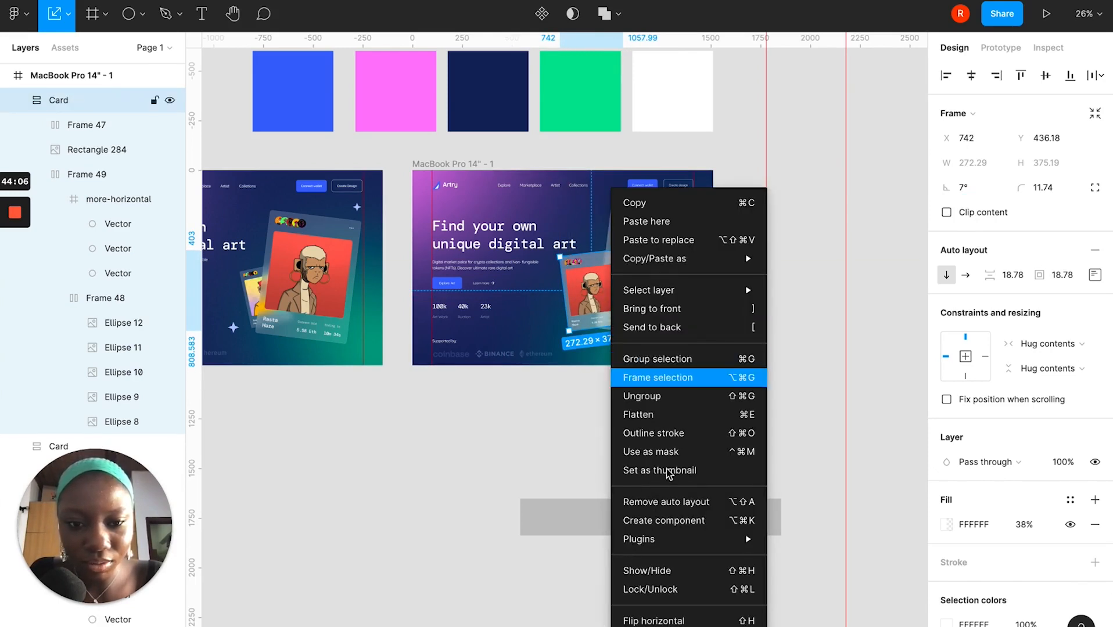
pyautogui.click(582, 378)
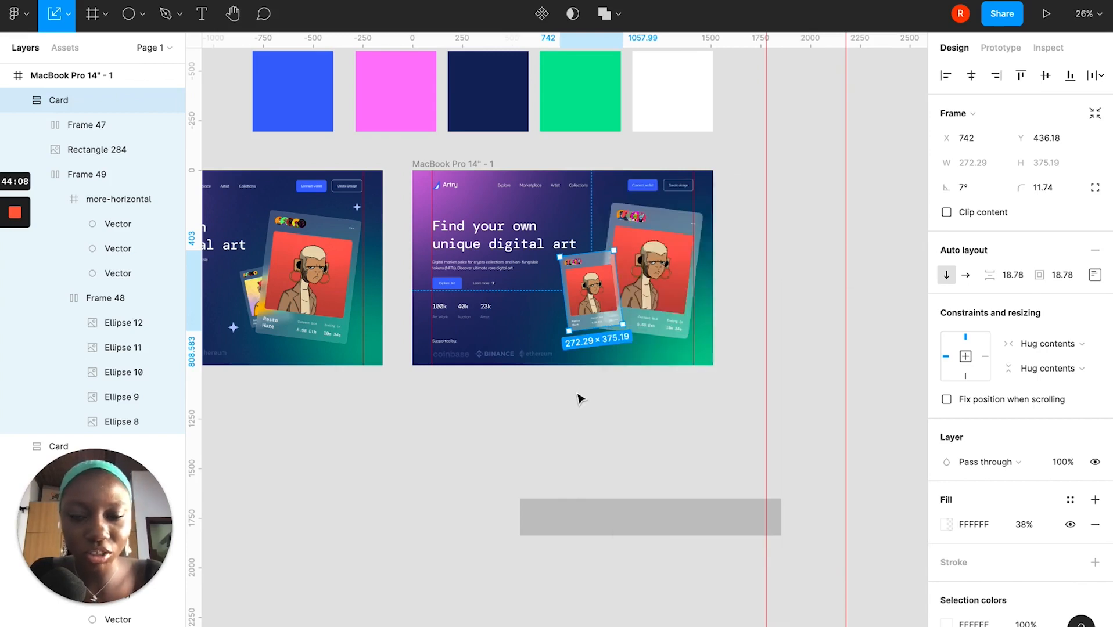
# Replace the image fill of Rectangle 284 in the smaller card with IMG_2352.JPG from the Downloads folder.
pyautogui.doubleClick(588, 295)
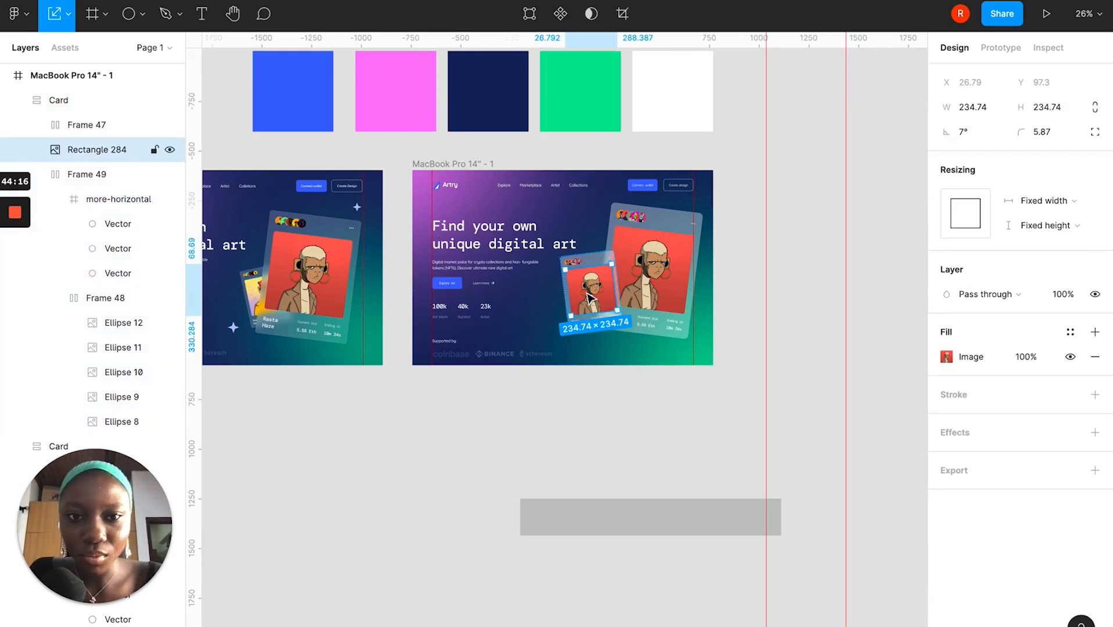
pyautogui.click(945, 357)
pyautogui.moveTo(831, 397)
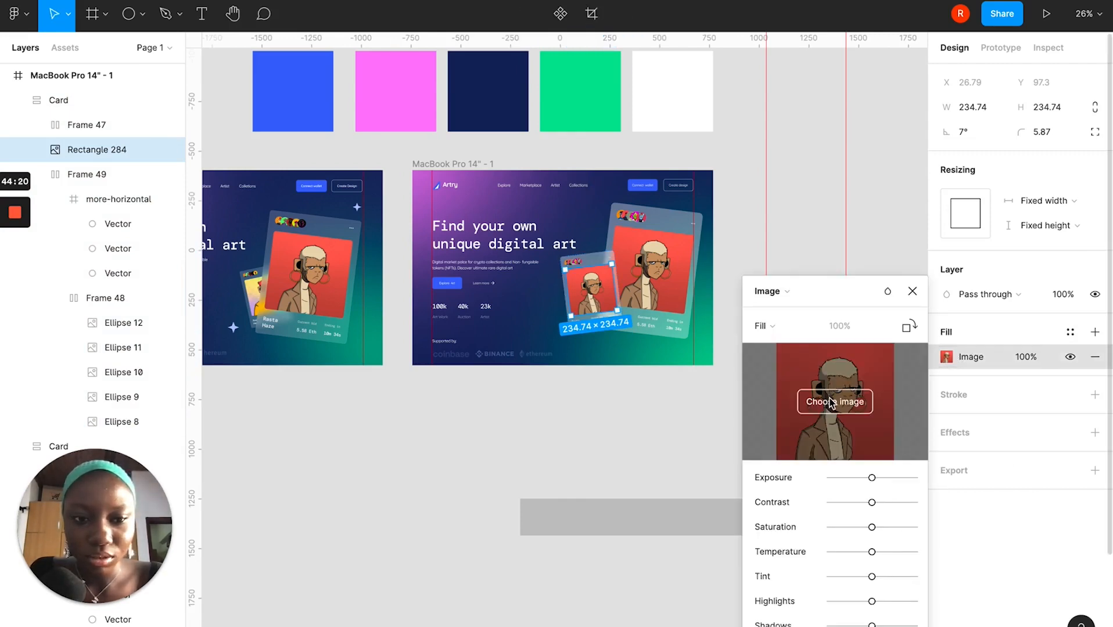
pyautogui.click(831, 402)
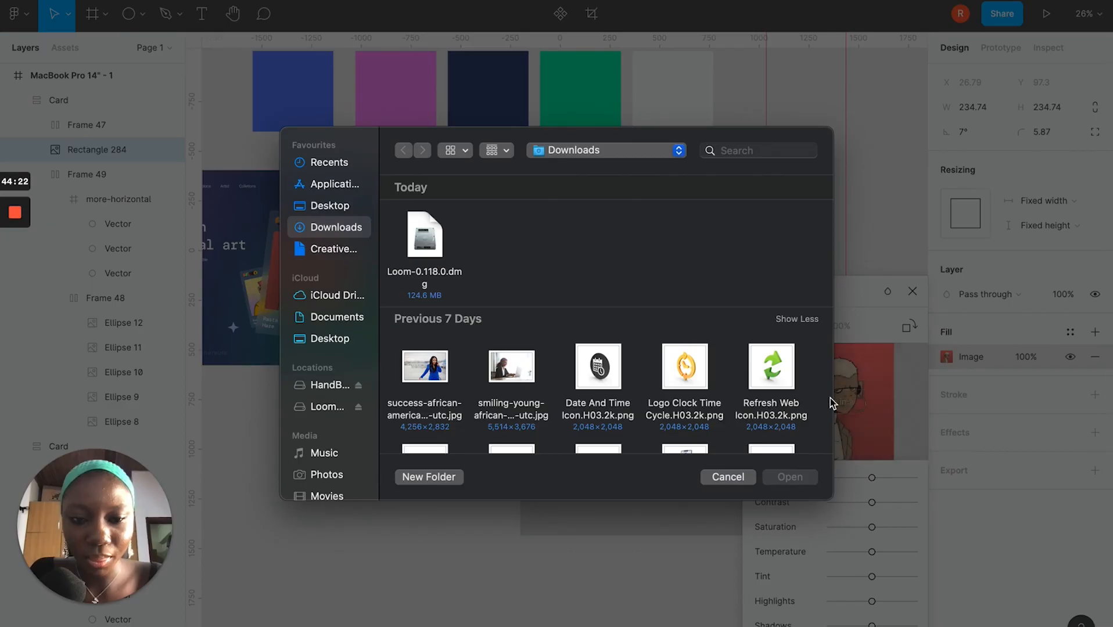
pyautogui.scroll(-2, 650, 374)
pyautogui.scroll(-10, 650, 375)
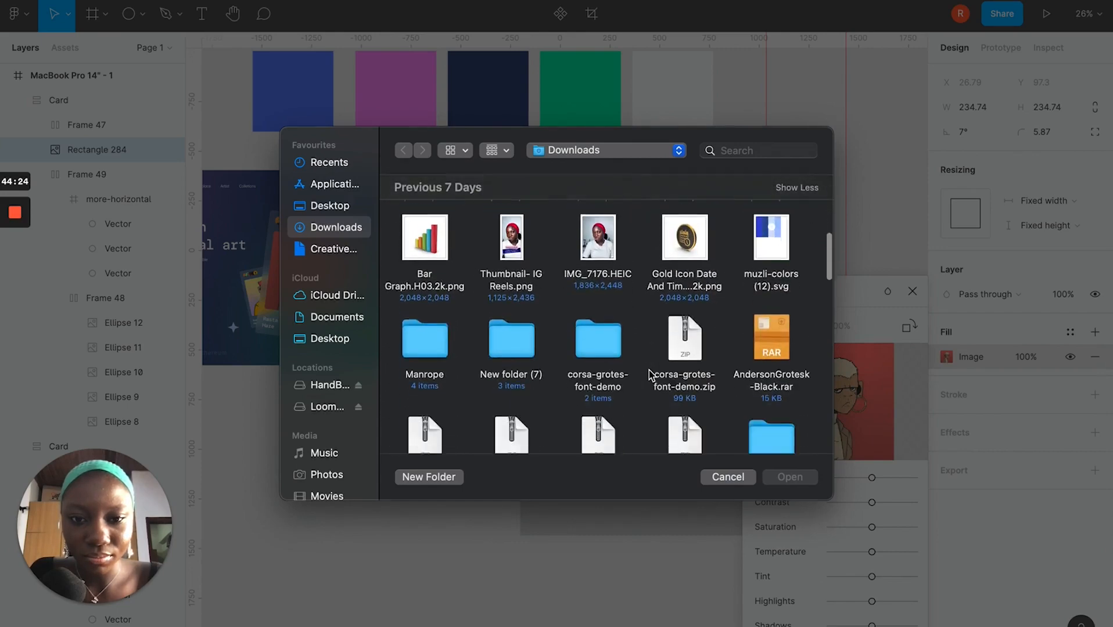
pyautogui.scroll(-10, 650, 377)
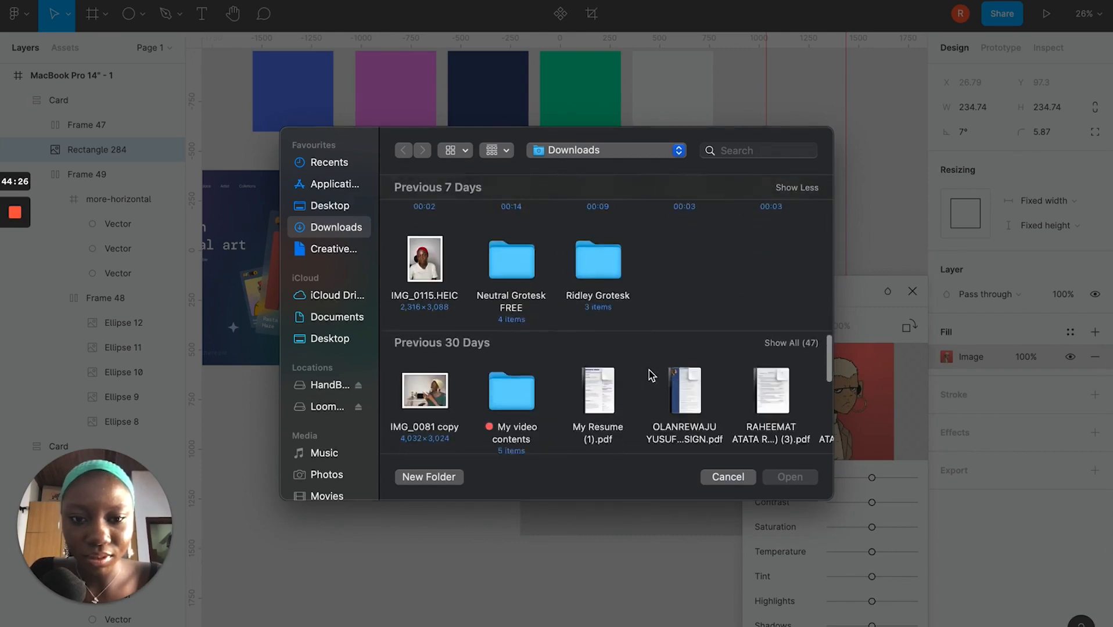
pyautogui.click(791, 313)
pyautogui.scroll(-10, 662, 359)
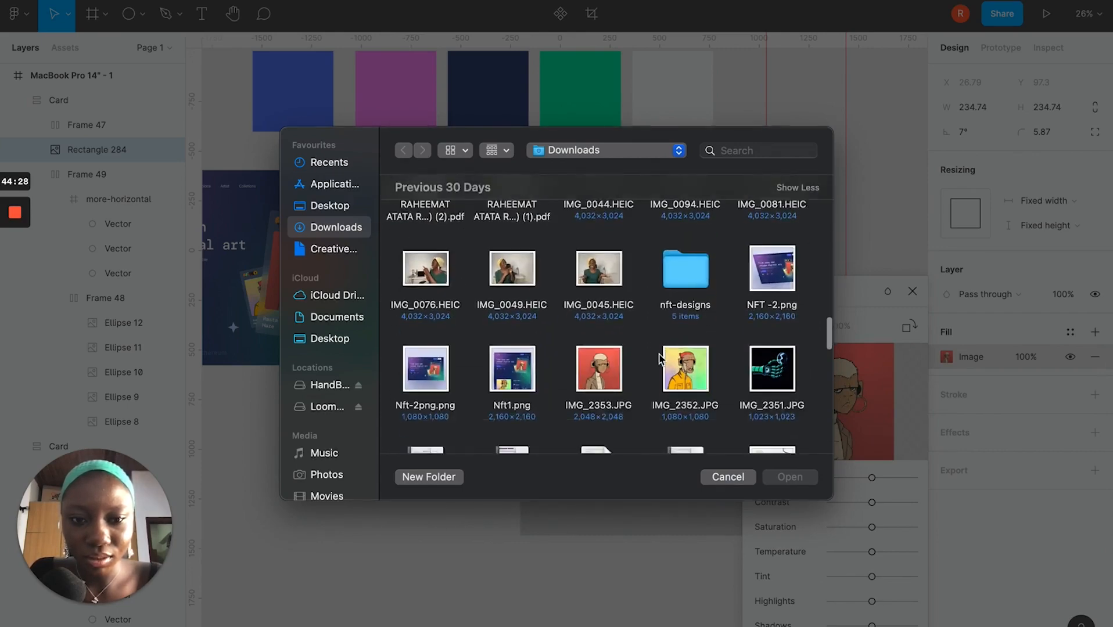
pyautogui.click(695, 247)
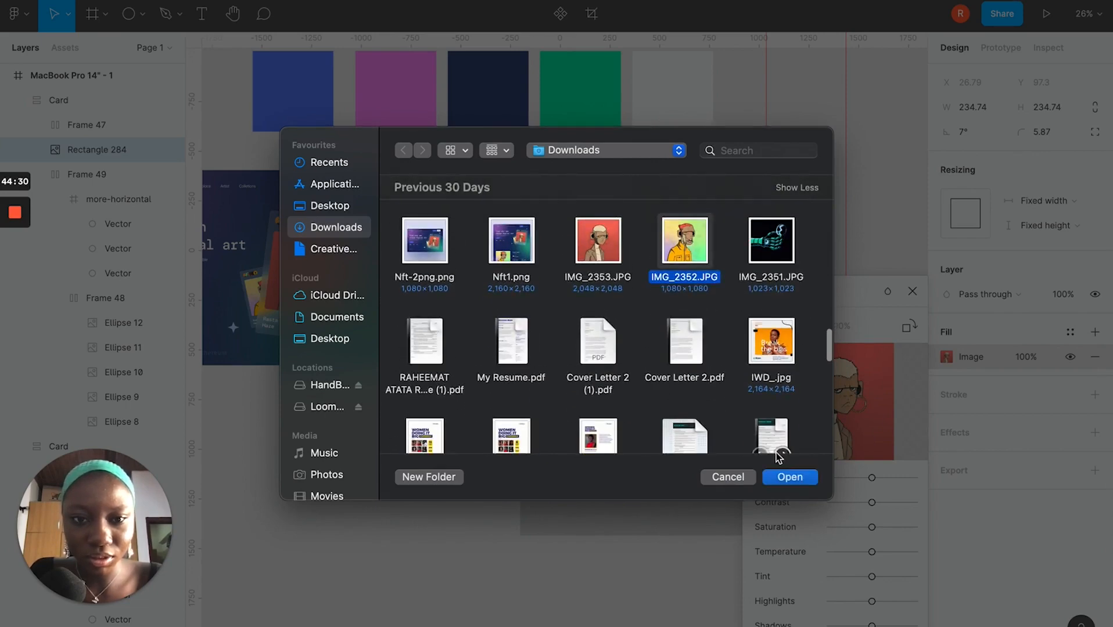
pyautogui.click(783, 482)
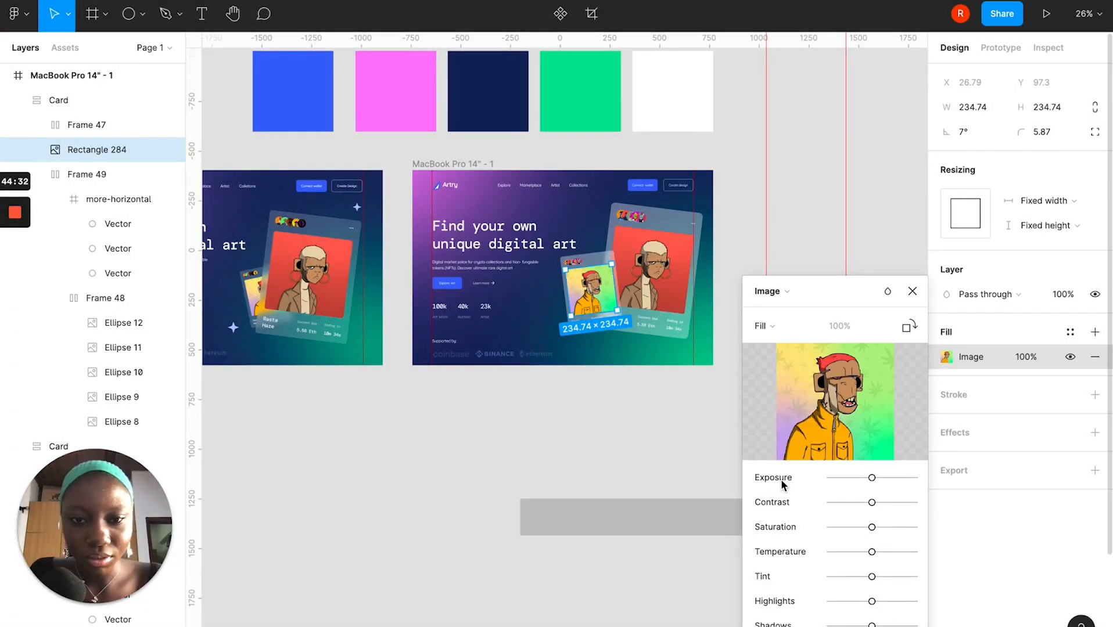
pyautogui.click(912, 293)
# Send the smaller card to the back of the page frame's layers.
pyautogui.click(623, 361)
pyautogui.click(594, 285)
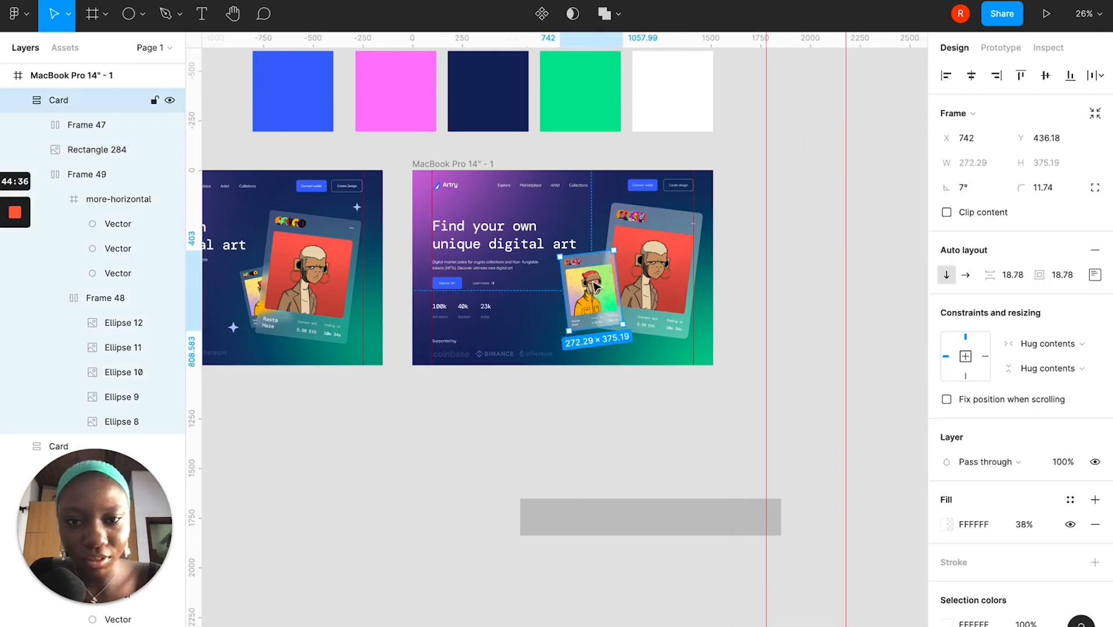
pyautogui.rightClick(593, 286)
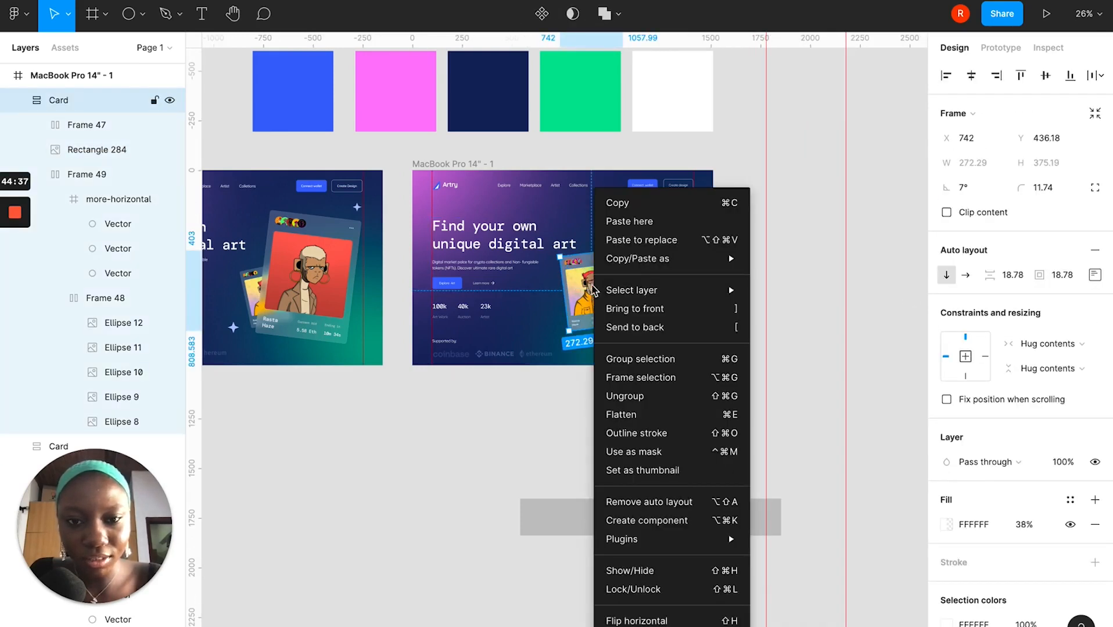
pyautogui.click(649, 327)
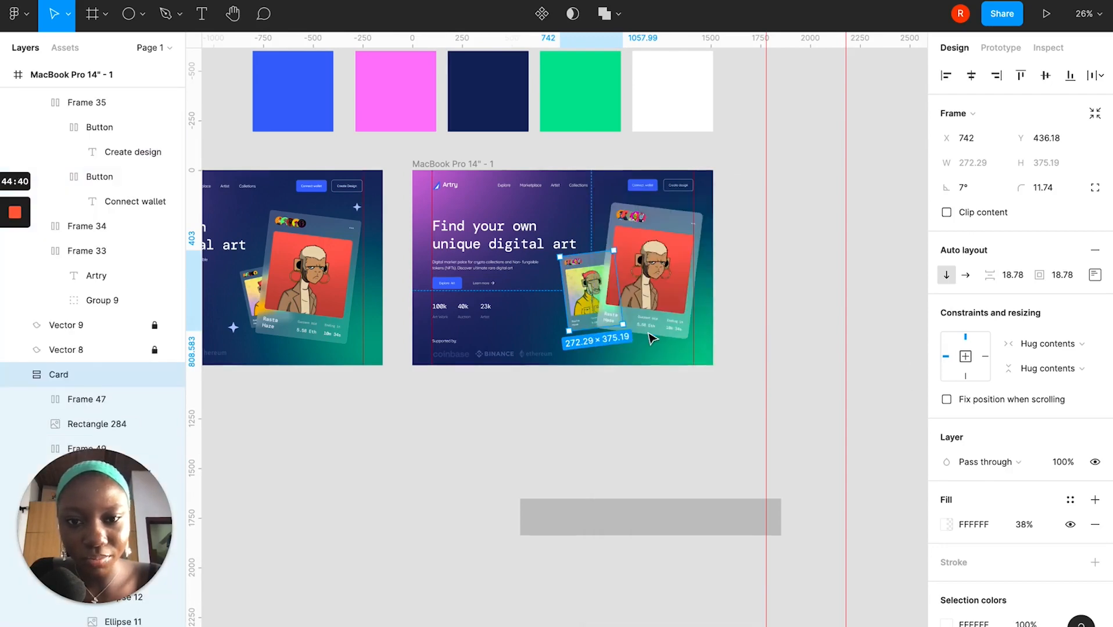
# Shift the smaller card horizontally toward the larger card to X 766 and leave it selected.
pyautogui.scroll(5, 594, 299)
pyautogui.moveTo(591, 296); pyautogui.dragTo(597, 298)
pyautogui.click(588, 411)
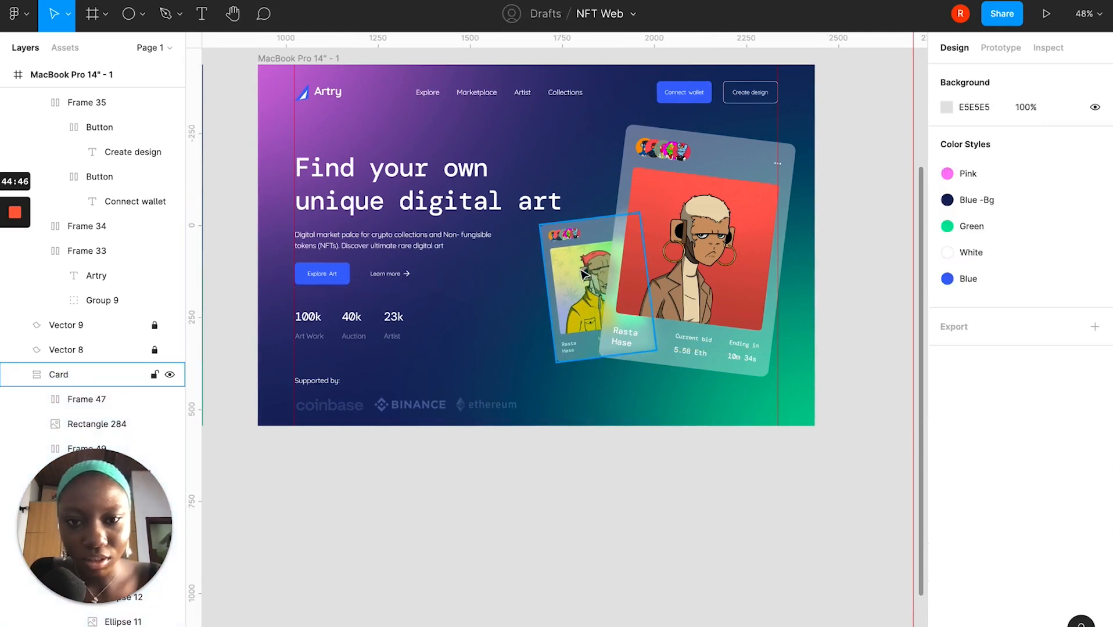
pyautogui.rightClick(581, 271)
pyautogui.press('Escape')
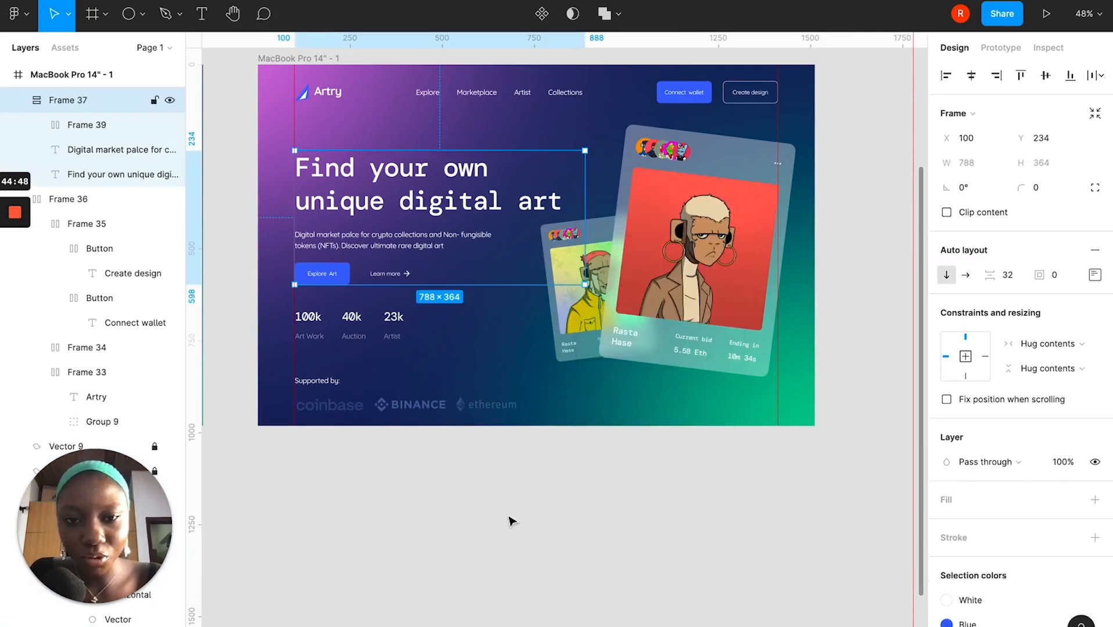
pyautogui.click(537, 478)
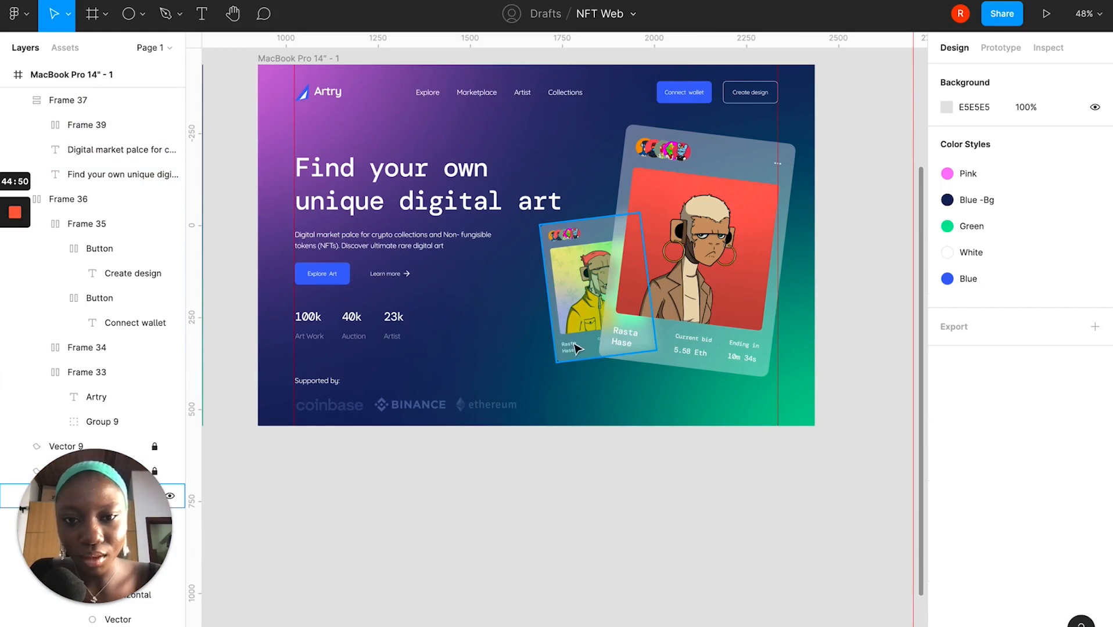
pyautogui.click(579, 350)
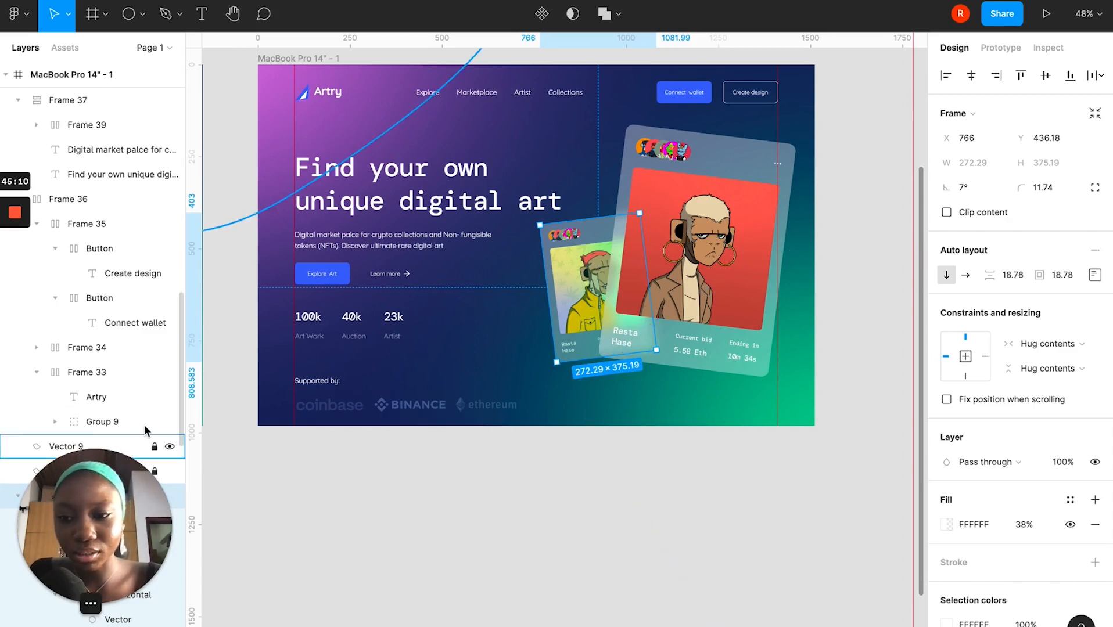
pyautogui.scroll(-3, 100, 355)
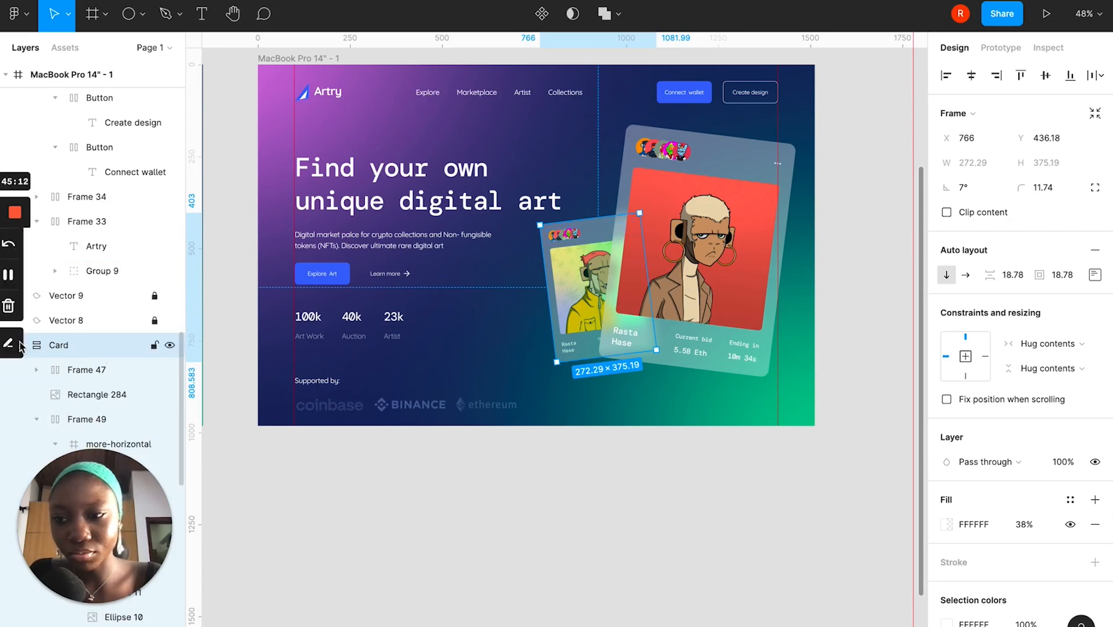
pyautogui.click(13, 342)
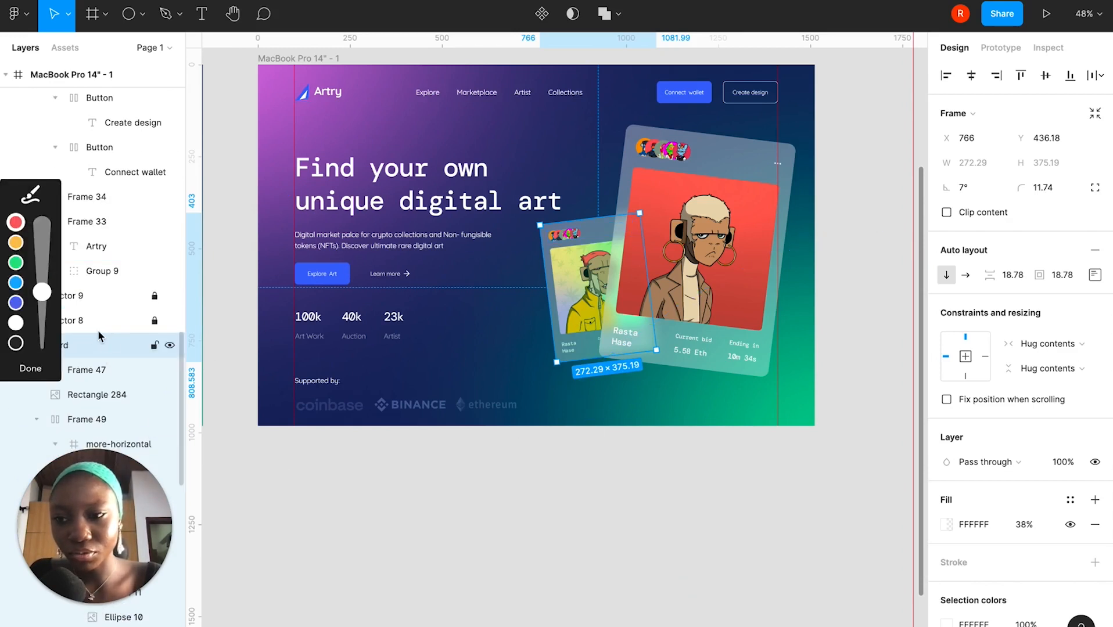
pyautogui.click(99, 259)
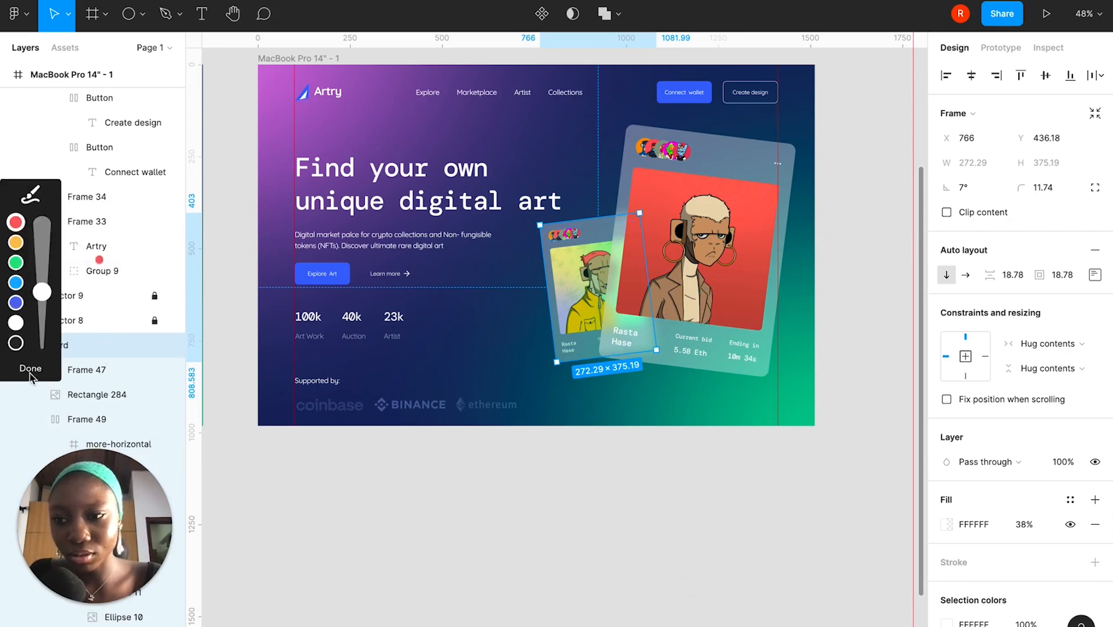
pyautogui.click(30, 369)
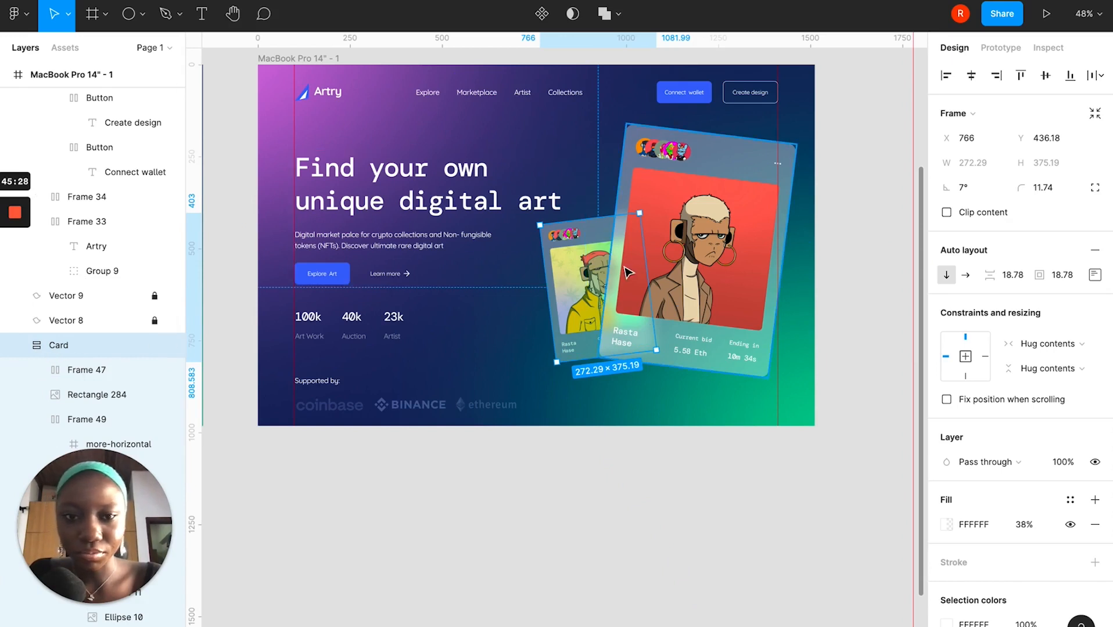
# Bring the smaller card to the front and reorder it directly beneath the larger Card in the layer stack.
pyautogui.rightClick(586, 245)
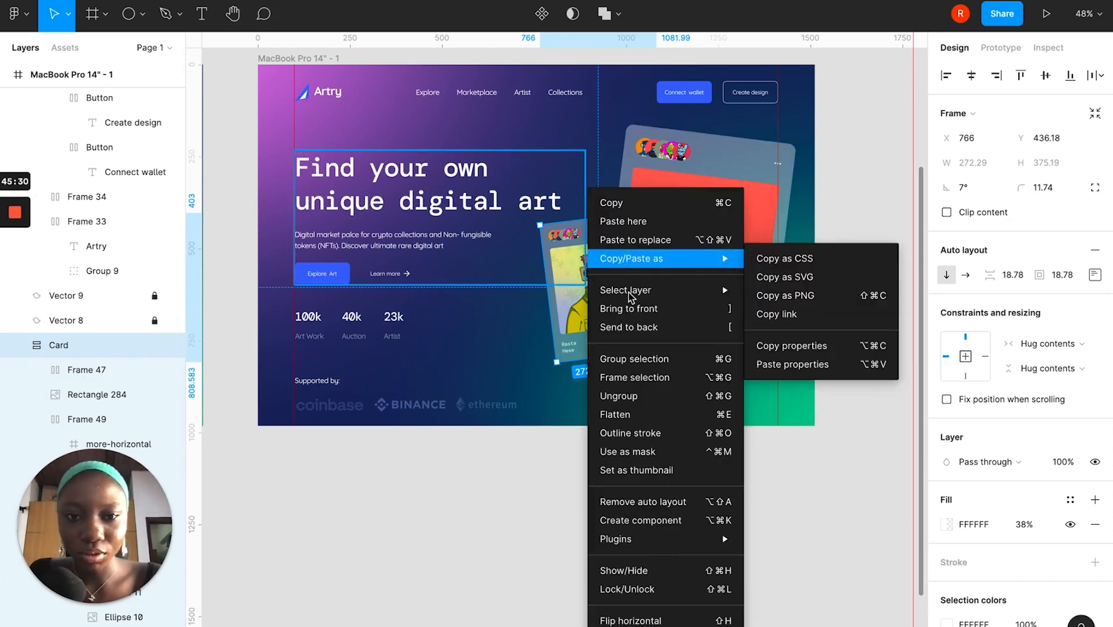
pyautogui.click(639, 314)
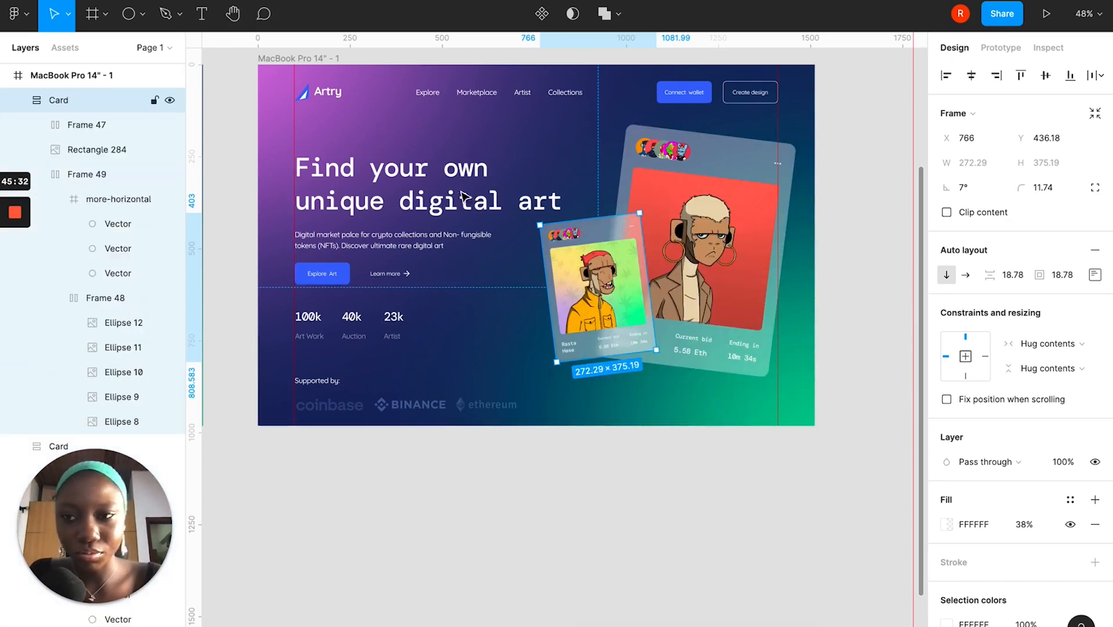
pyautogui.click(21, 101)
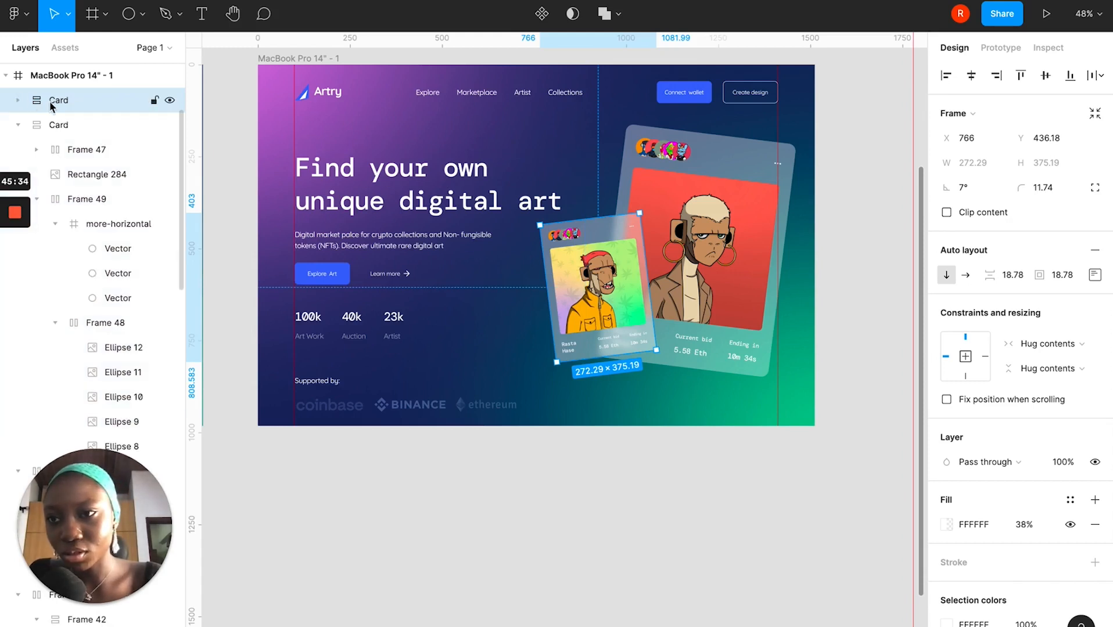
pyautogui.click(18, 125)
pyautogui.moveTo(62, 109); pyautogui.dragTo(66, 142)
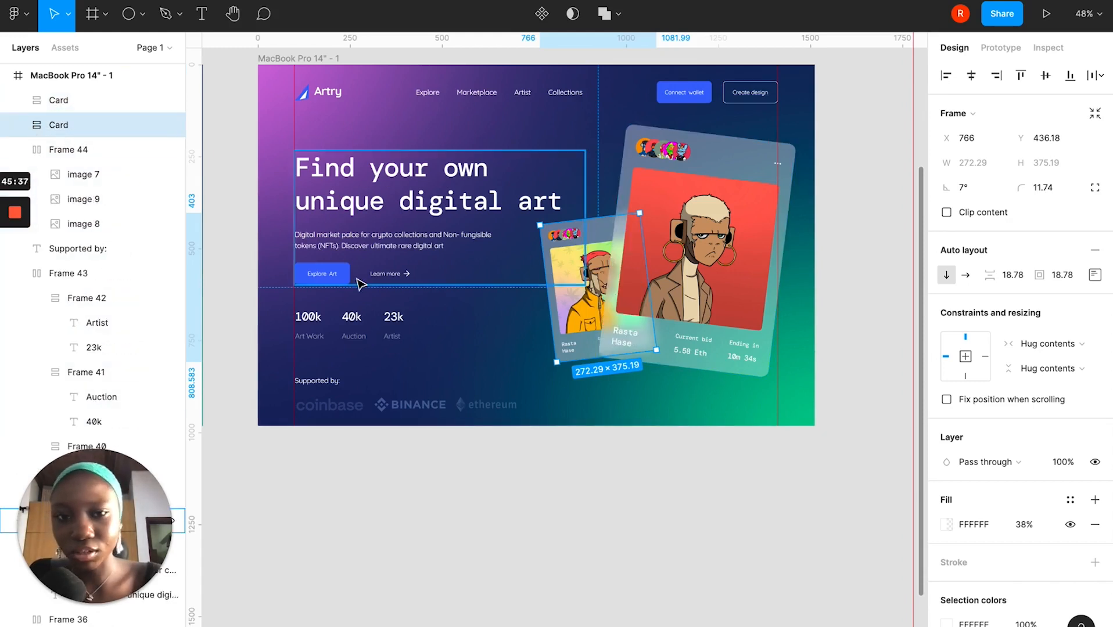
# Move the smaller card further under the larger card to X 785 and deselect it.
pyautogui.click(609, 452)
pyautogui.click(584, 293)
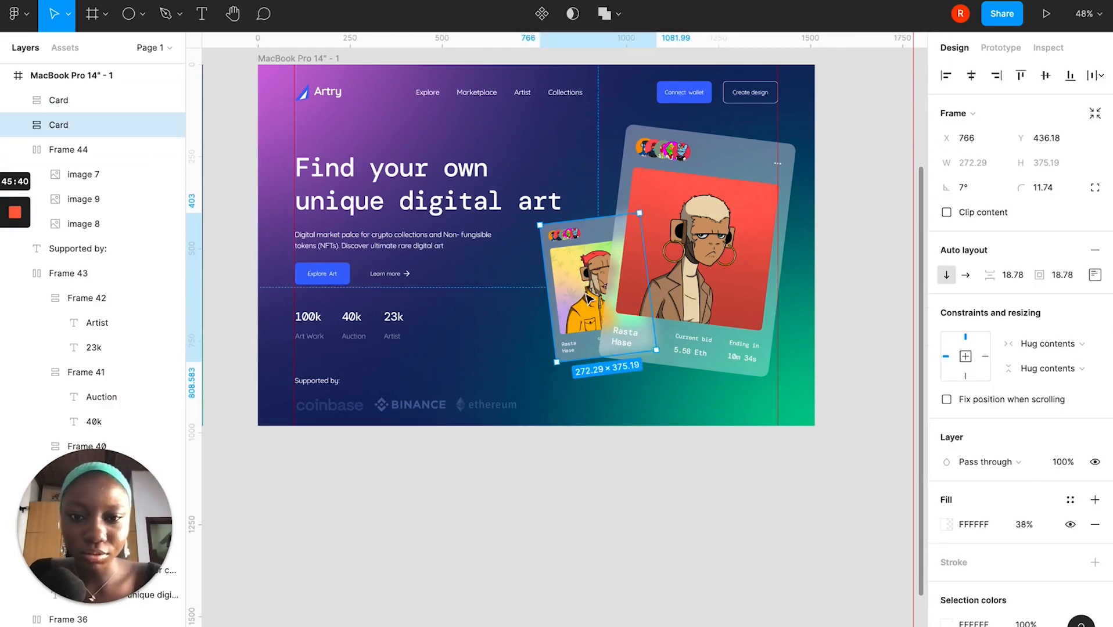
pyautogui.moveTo(586, 290); pyautogui.dragTo(589, 293)
pyautogui.click(681, 568)
pyautogui.scroll(-3, 681, 568)
pyautogui.scroll(-2, 681, 568)
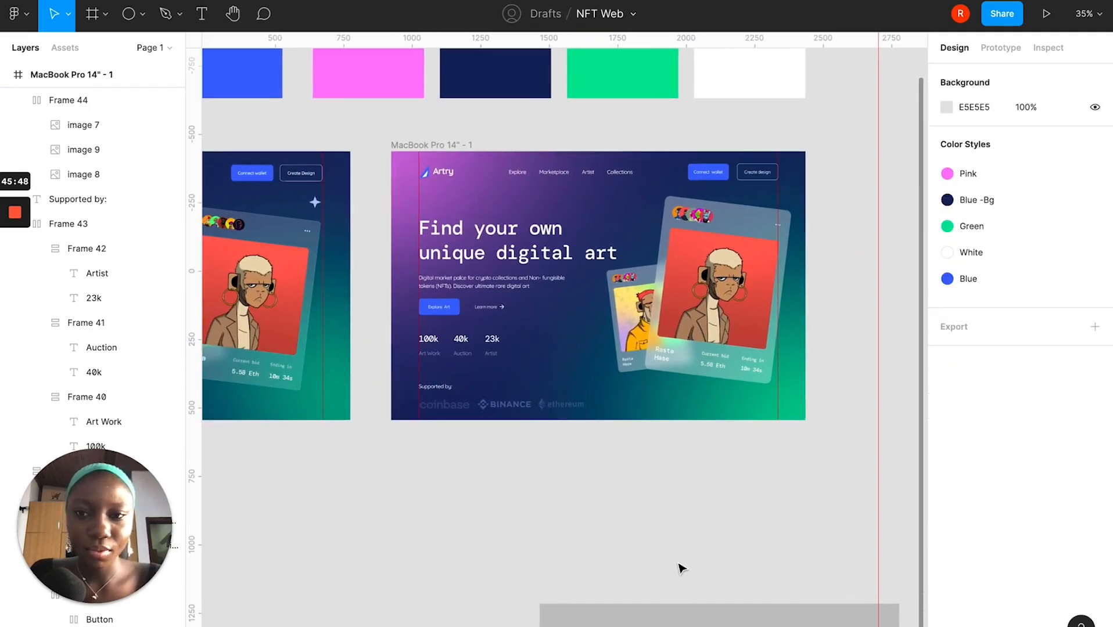
pyautogui.scroll(-3, 682, 568)
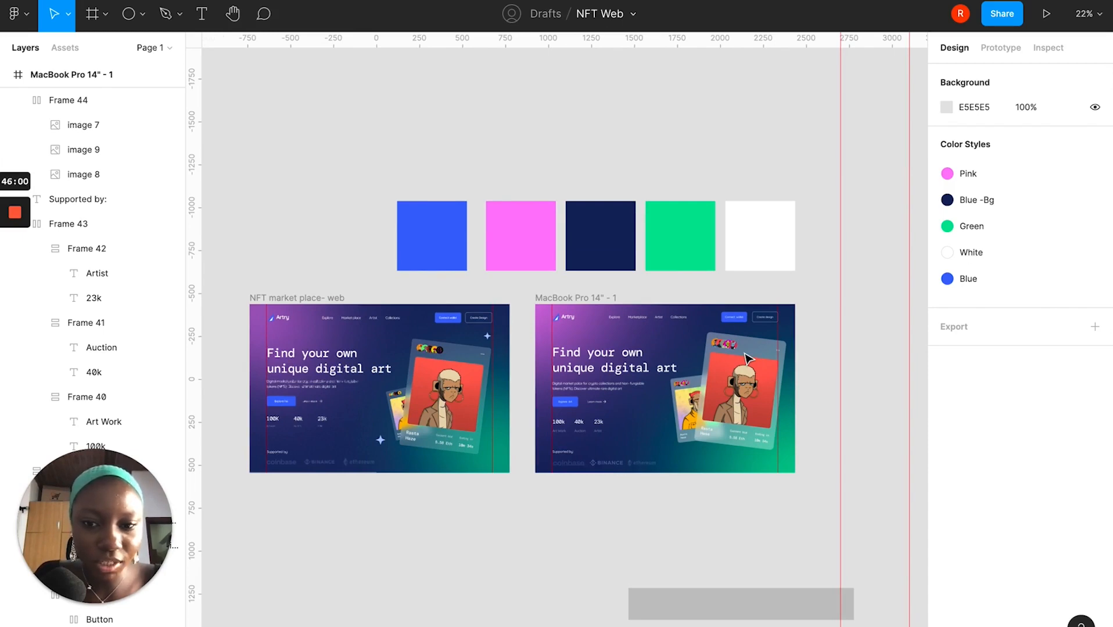
# Scale the larger Card down proportionally to about 419 × 576 in the MacBook Pro 14" - 1 frame.
pyautogui.click(747, 358)
pyautogui.scroll(15, 732, 436)
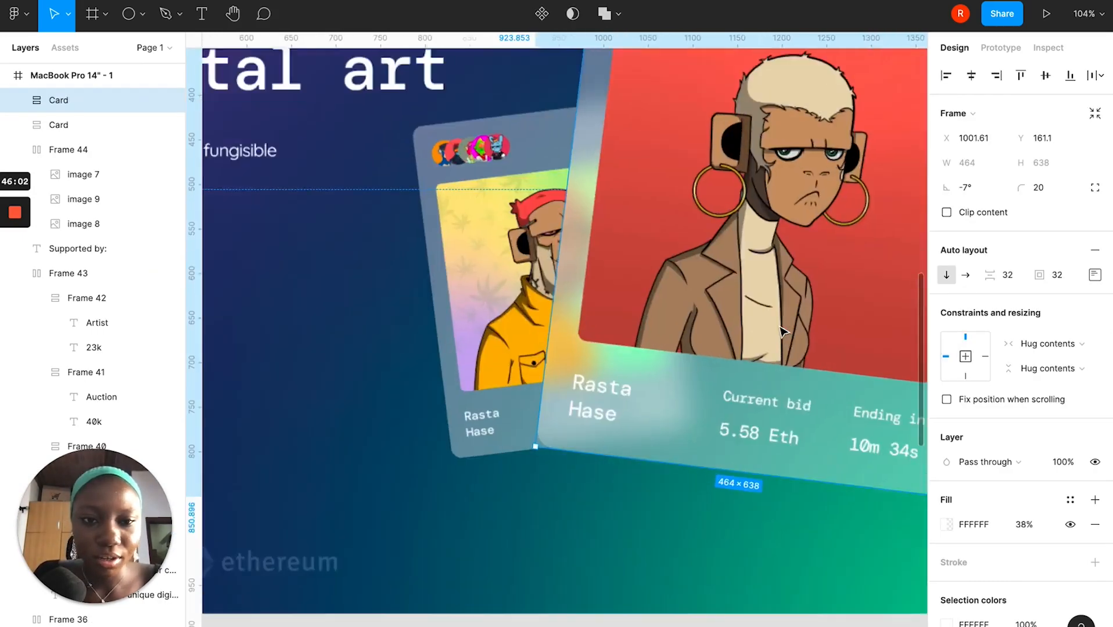
pyautogui.scroll(-7, 773, 259)
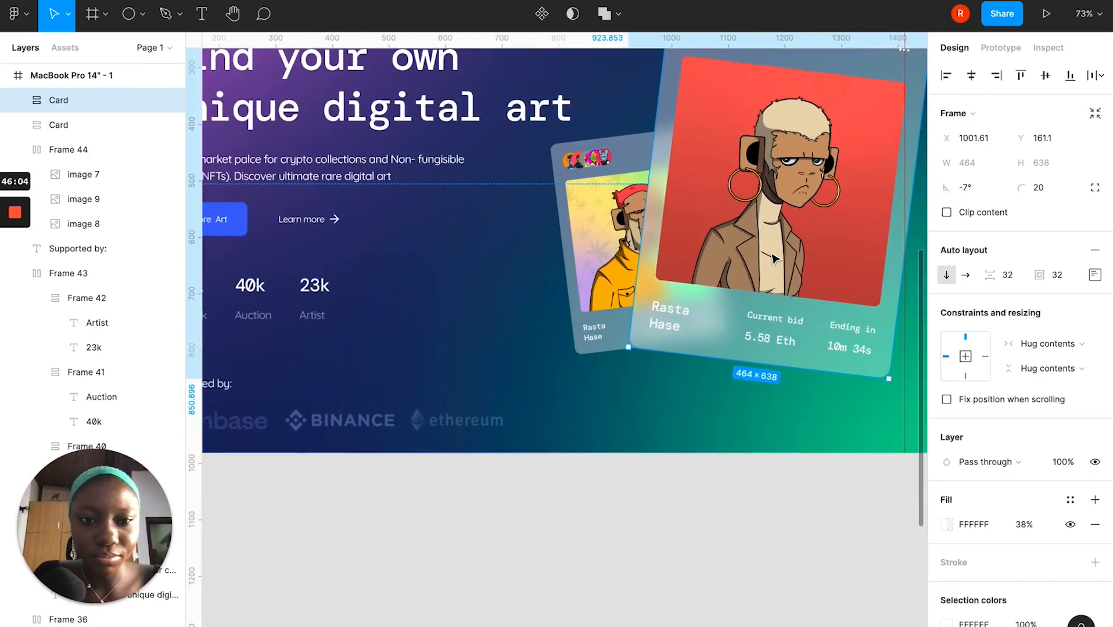
pyautogui.scroll(-3, 773, 259)
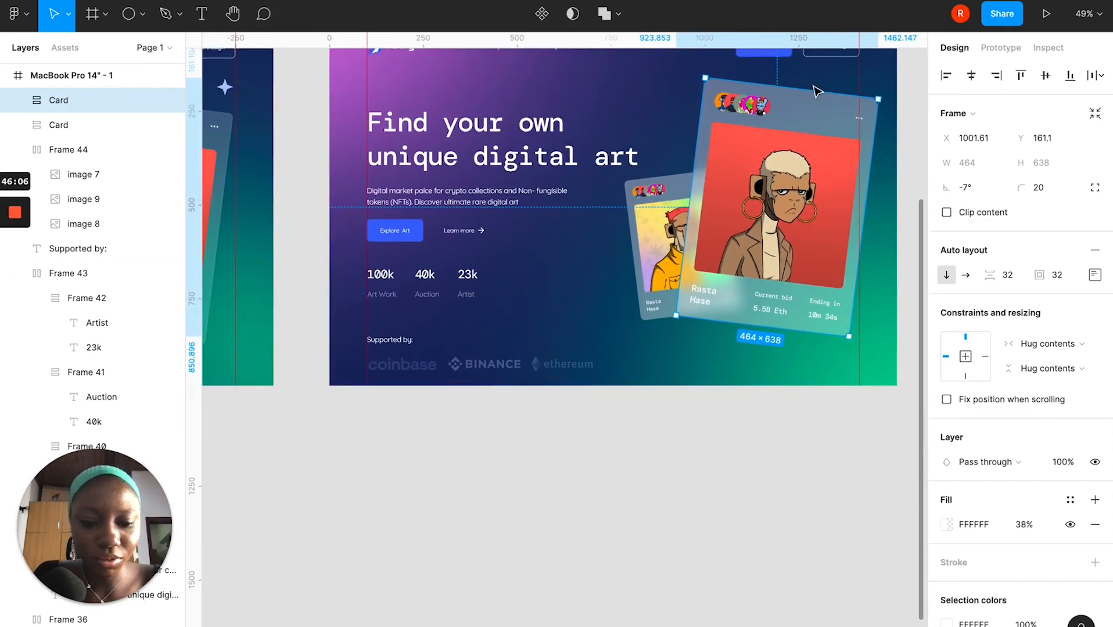
pyautogui.press('k')
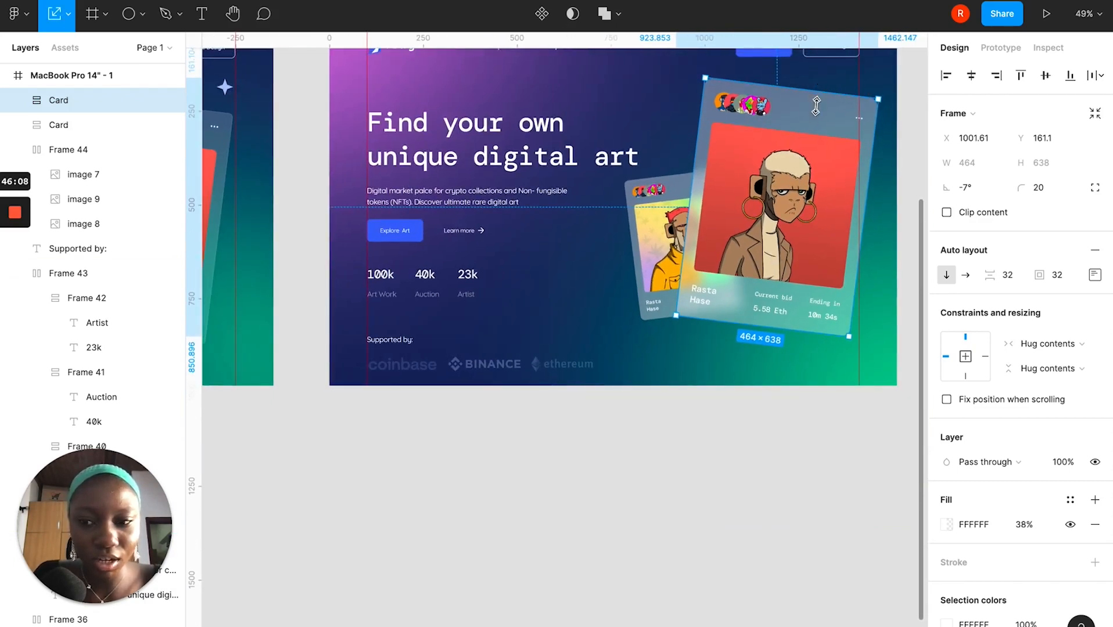
pyautogui.moveTo(814, 111); pyautogui.dragTo(816, 115)
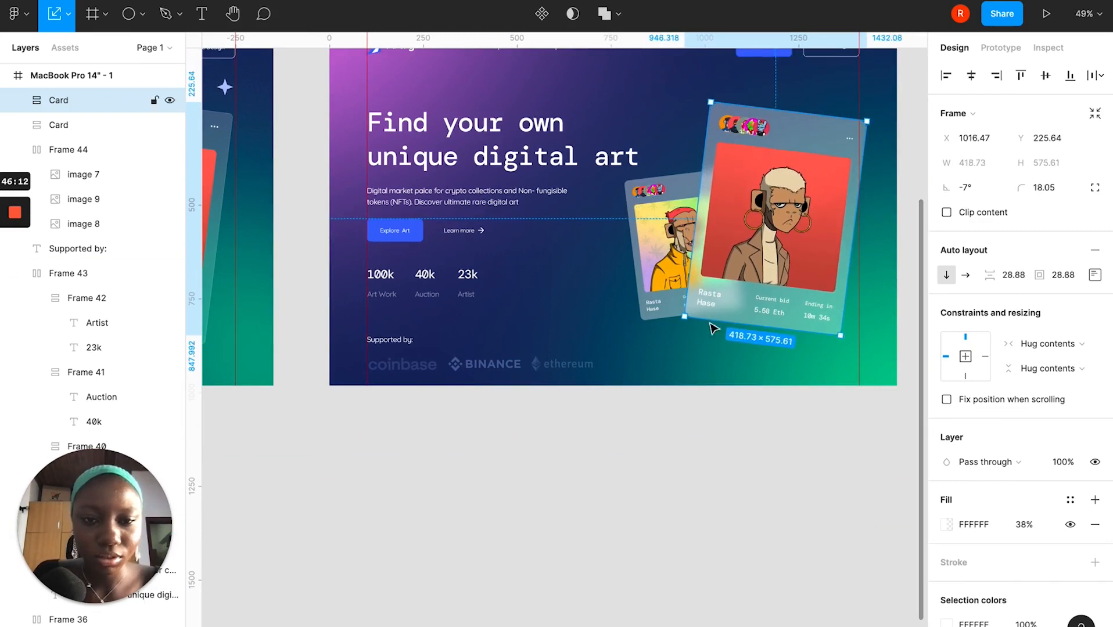
# Scale the smaller card down proportionally to about 245 × 337 and place it at about X 838, Y 487 under the larger card.
pyautogui.click(668, 251)
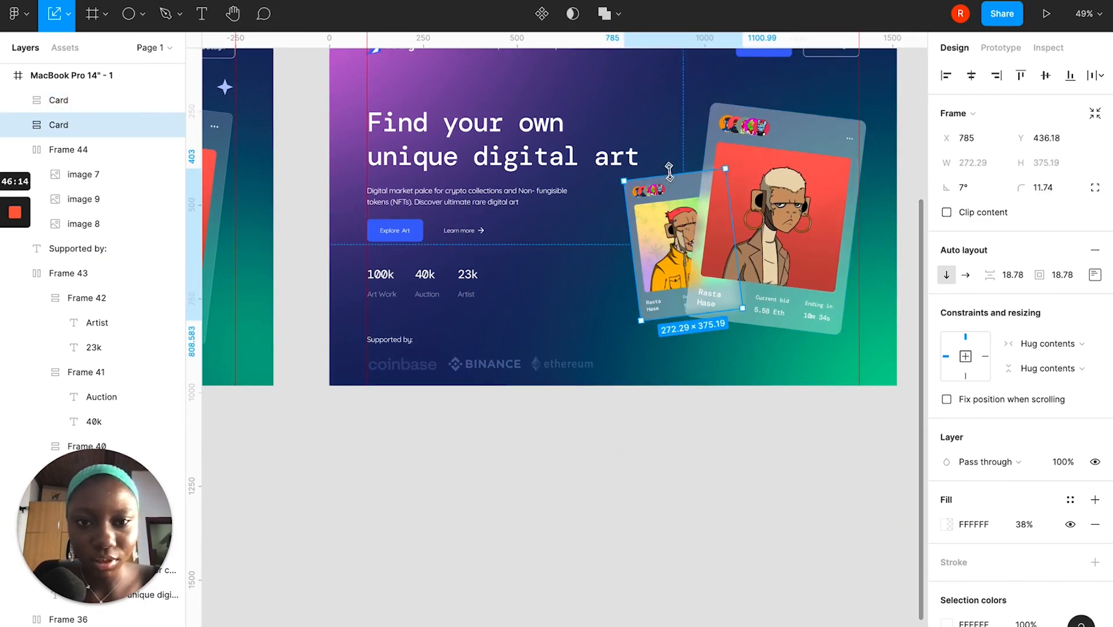
pyautogui.moveTo(673, 176); pyautogui.dragTo(683, 199)
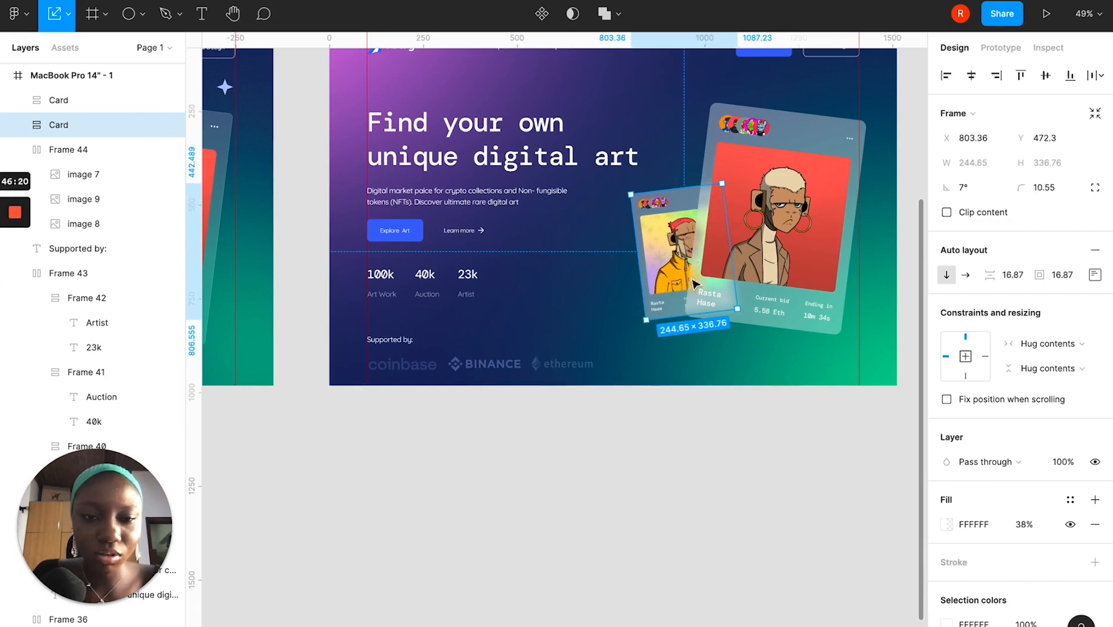
pyautogui.scroll(1, 736, 391)
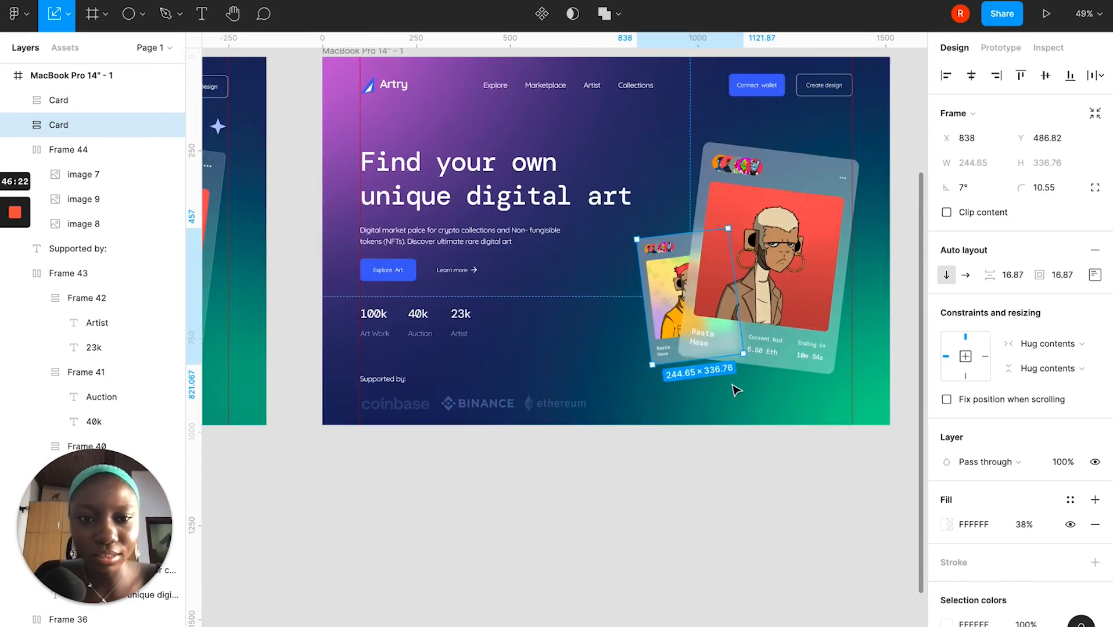
pyautogui.scroll(1, 800, 396)
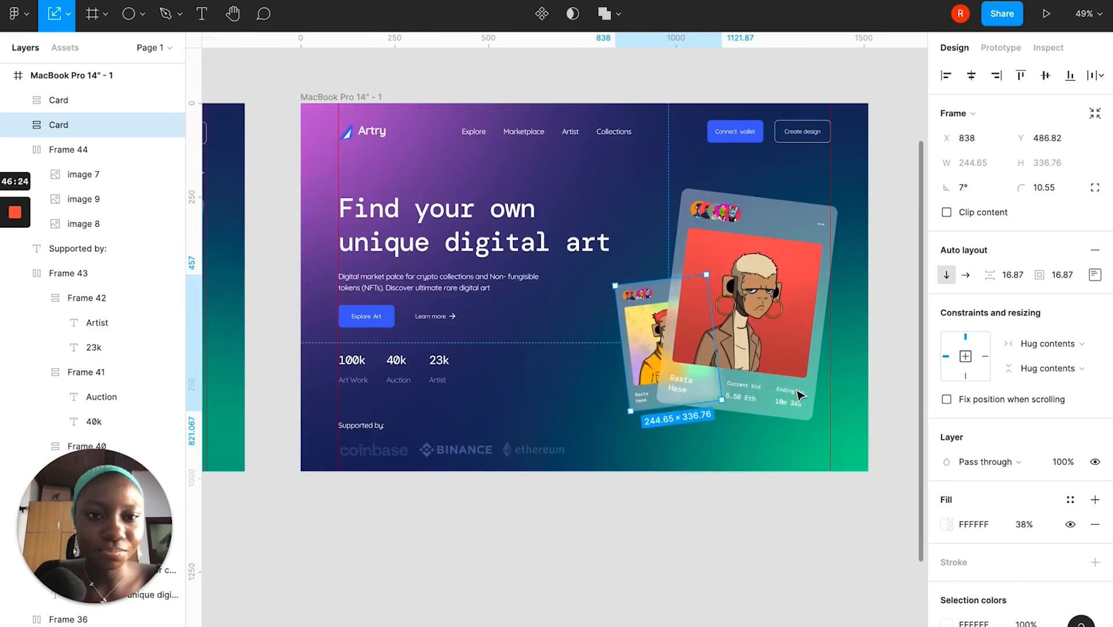
# Select the small star near the larger card in the NFT market place- web reference frame to examine its shape settings.
pyautogui.scroll(-5, 813, 311)
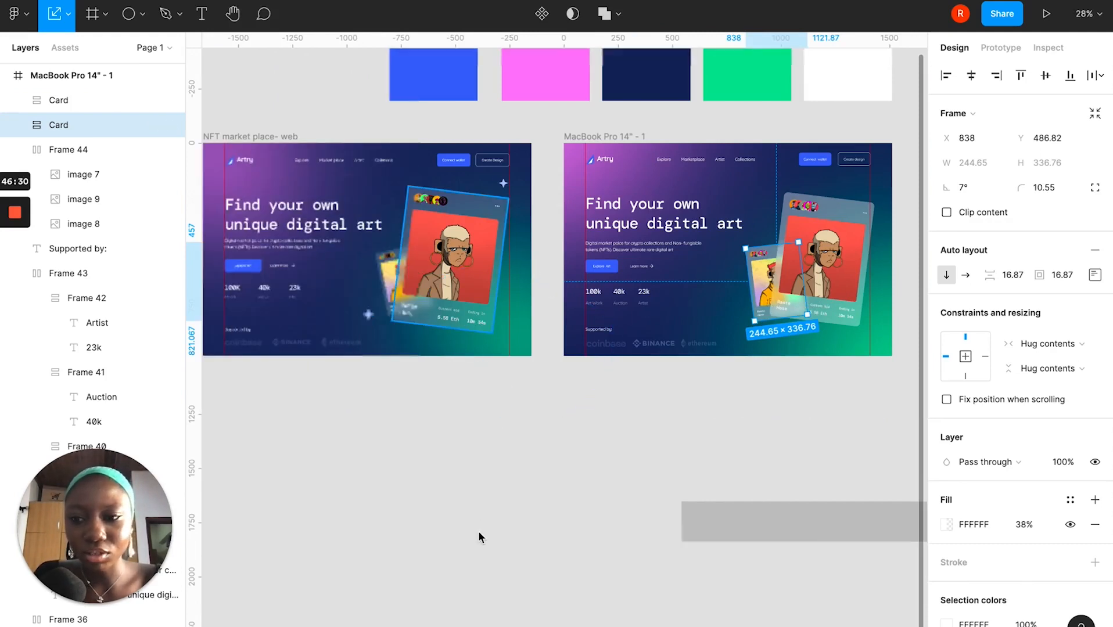
pyautogui.hscroll(3, 478, 532)
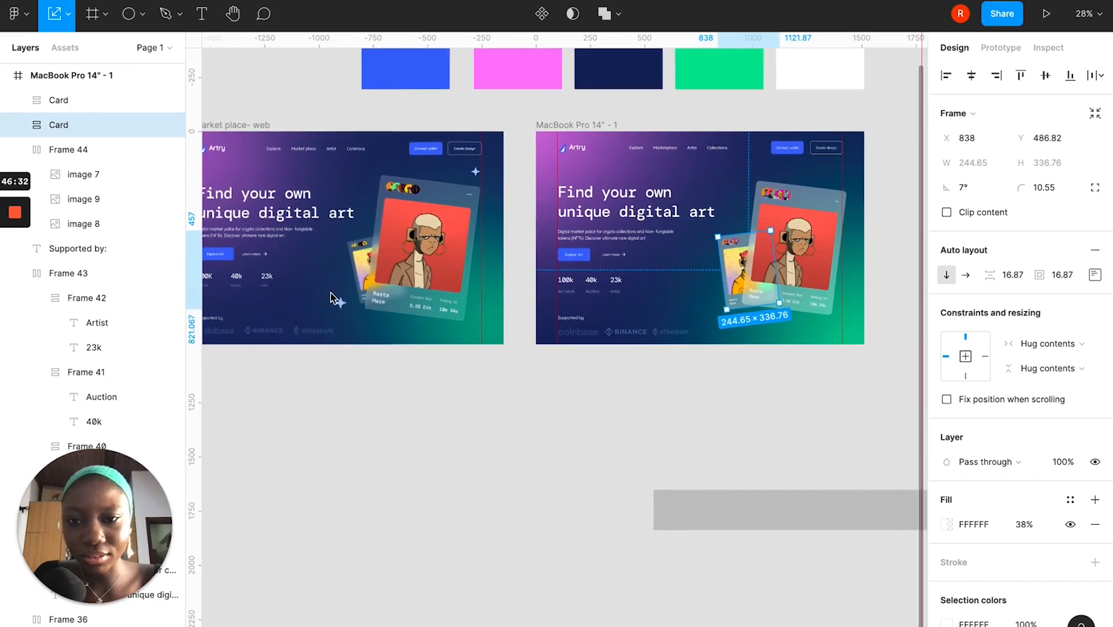
pyautogui.click(478, 173)
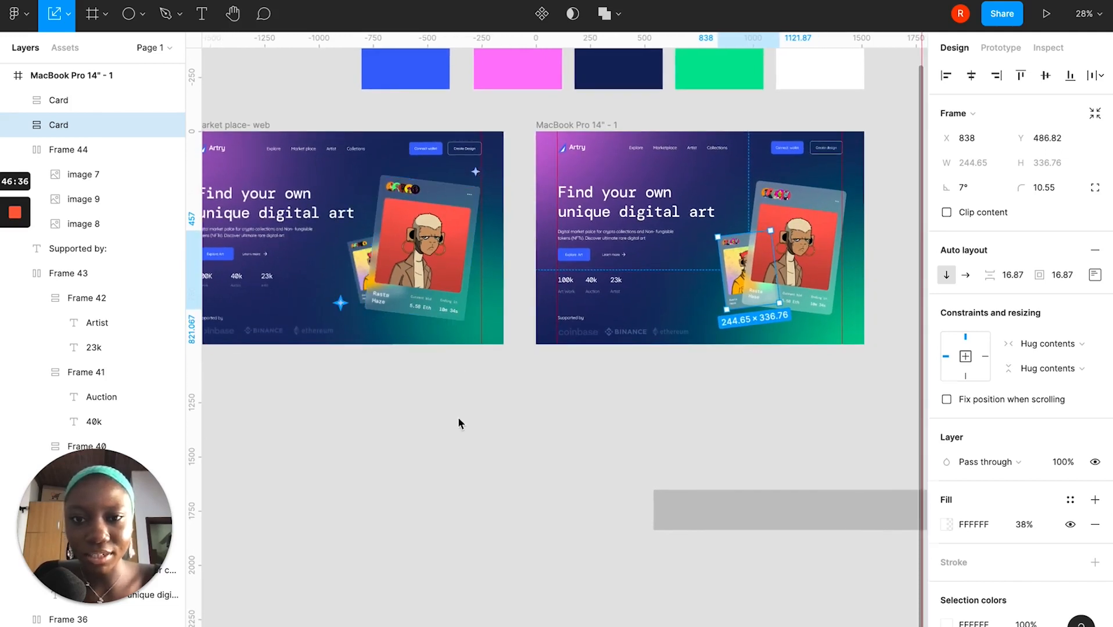
pyautogui.hscroll(5, 435, 518)
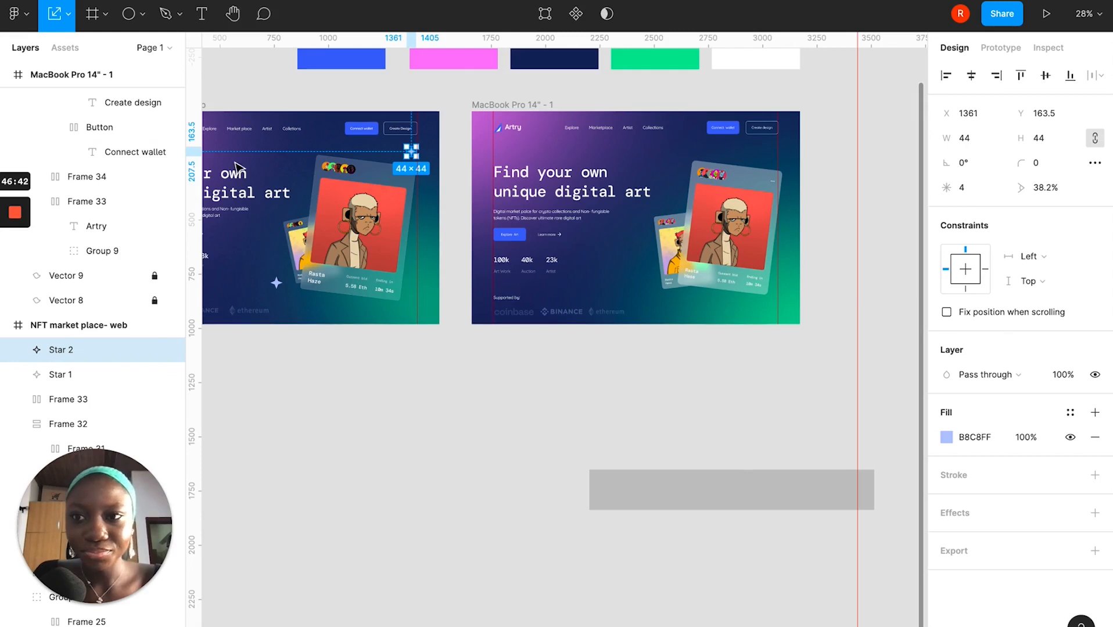
# Add a 100 × 100 star on the empty canvas below the MacBook Pro 14" - 1 frame and set its point count to 4.
pyautogui.click(144, 16)
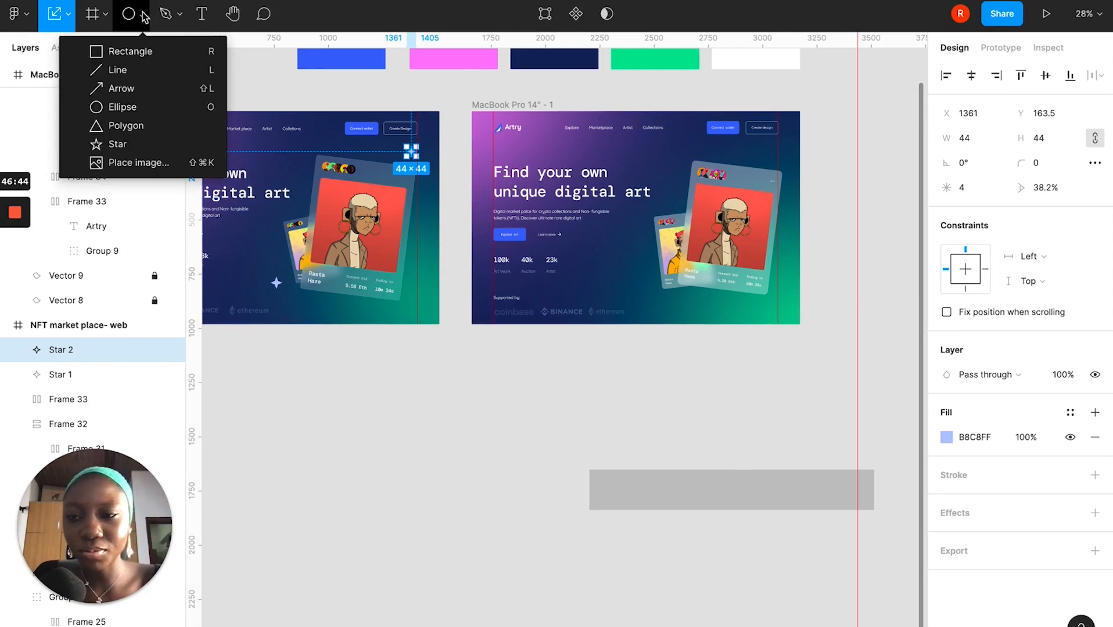
pyautogui.click(120, 145)
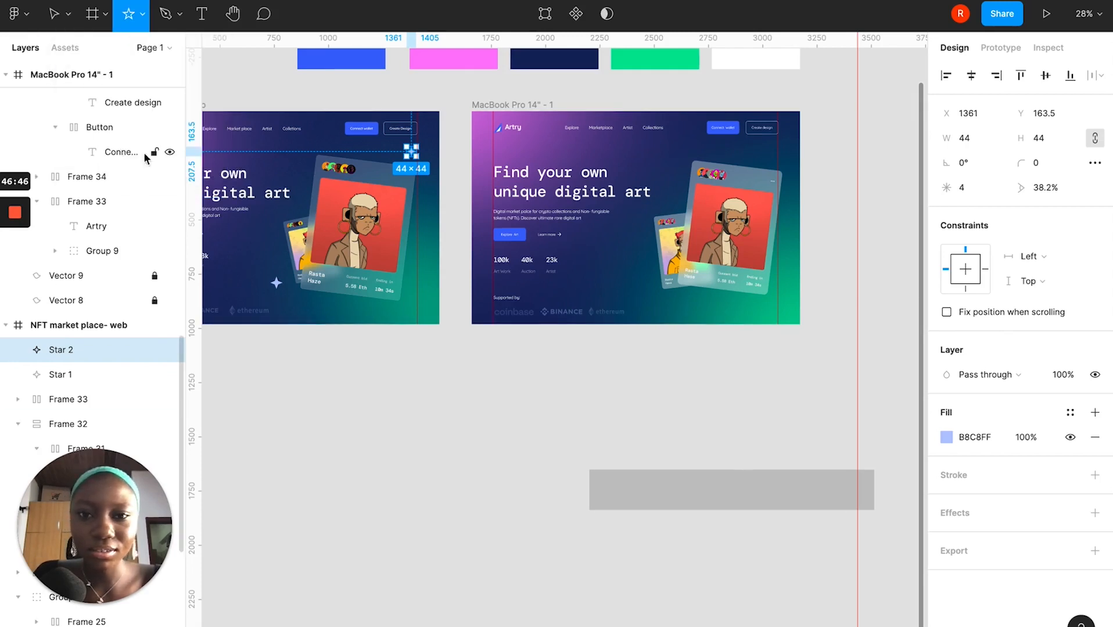
pyautogui.click(554, 377)
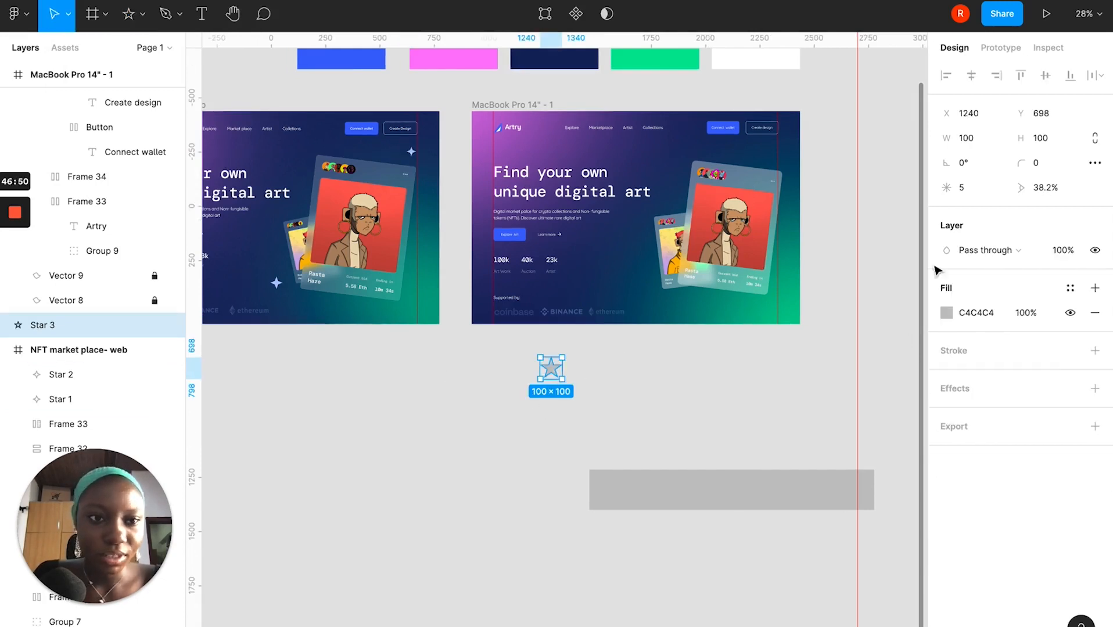
pyautogui.click(948, 187)
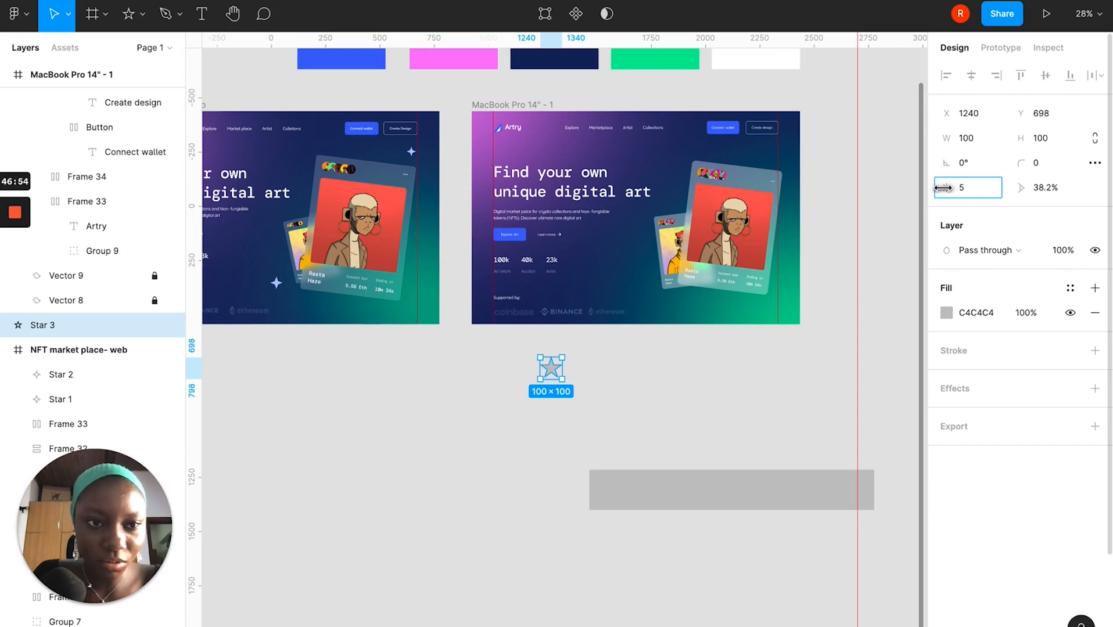
pyautogui.moveTo(943, 188)
pyautogui.mouseDown()
pyautogui.moveTo(957, 189)
pyautogui.moveTo(930, 189)
pyautogui.mouseUp()
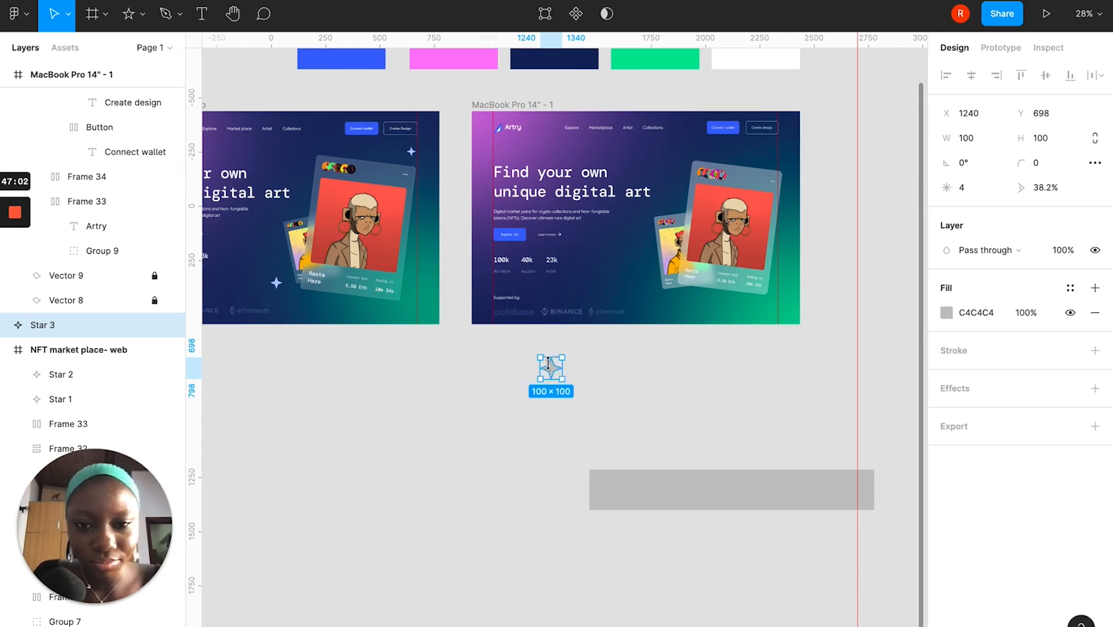
# Move the star into the MacBook Pro 14" - 1 frame at about X 550, Y 764 and fill it with light blue B8C8FF.
pyautogui.moveTo(550, 370); pyautogui.dragTo(600, 290)
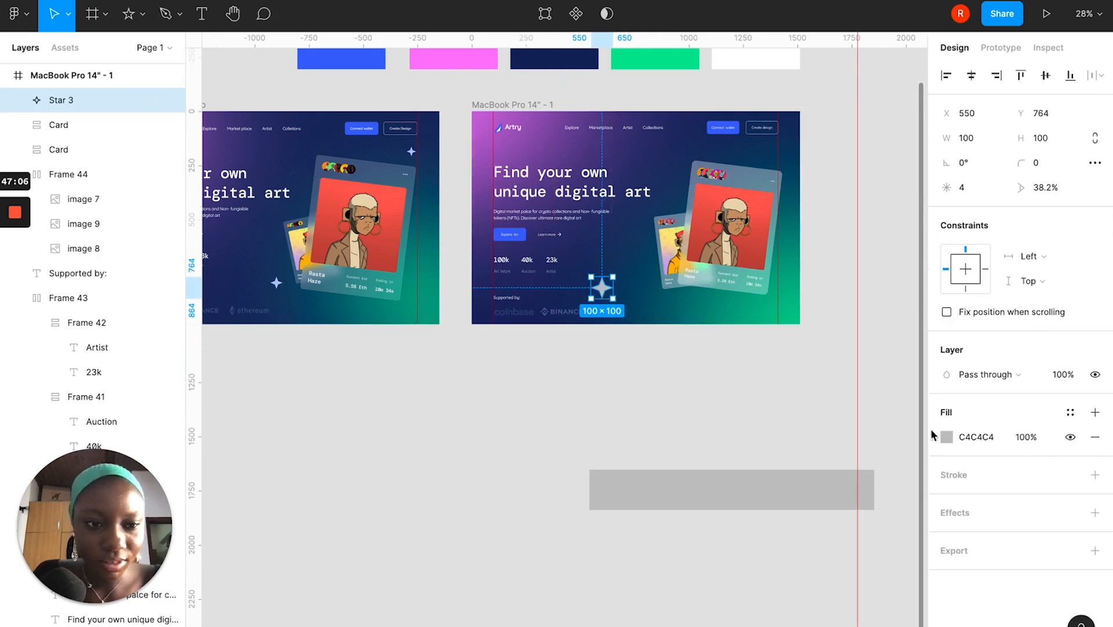
pyautogui.click(945, 440)
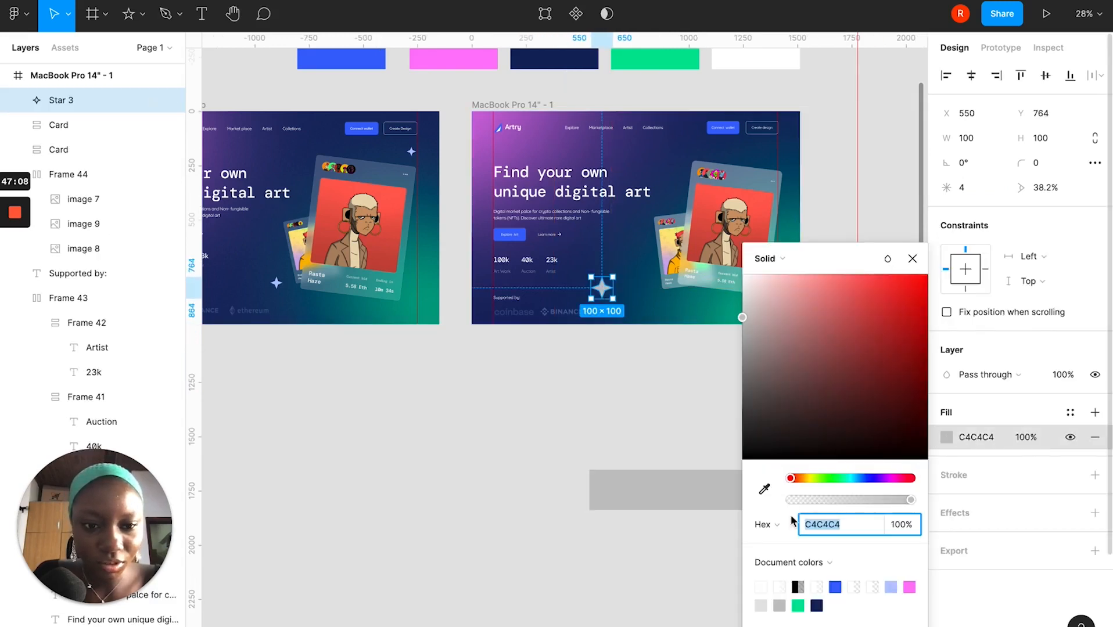
pyautogui.click(891, 588)
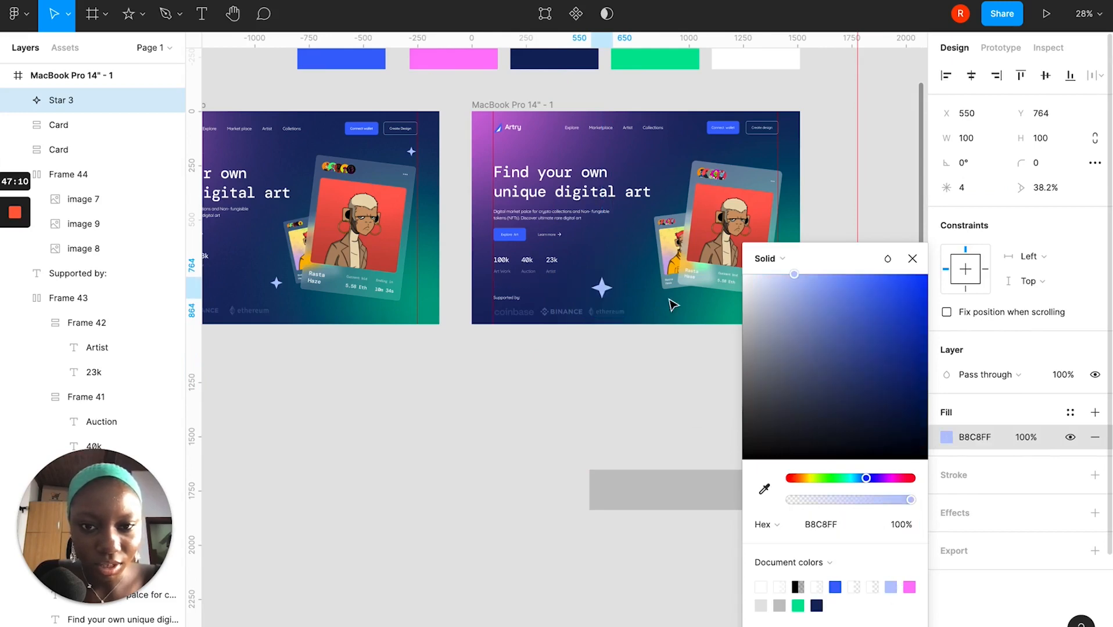
# Scale the light blue star down proportionally to about 83 × 83 and close its colour settings.
pyautogui.scroll(5, 609, 284)
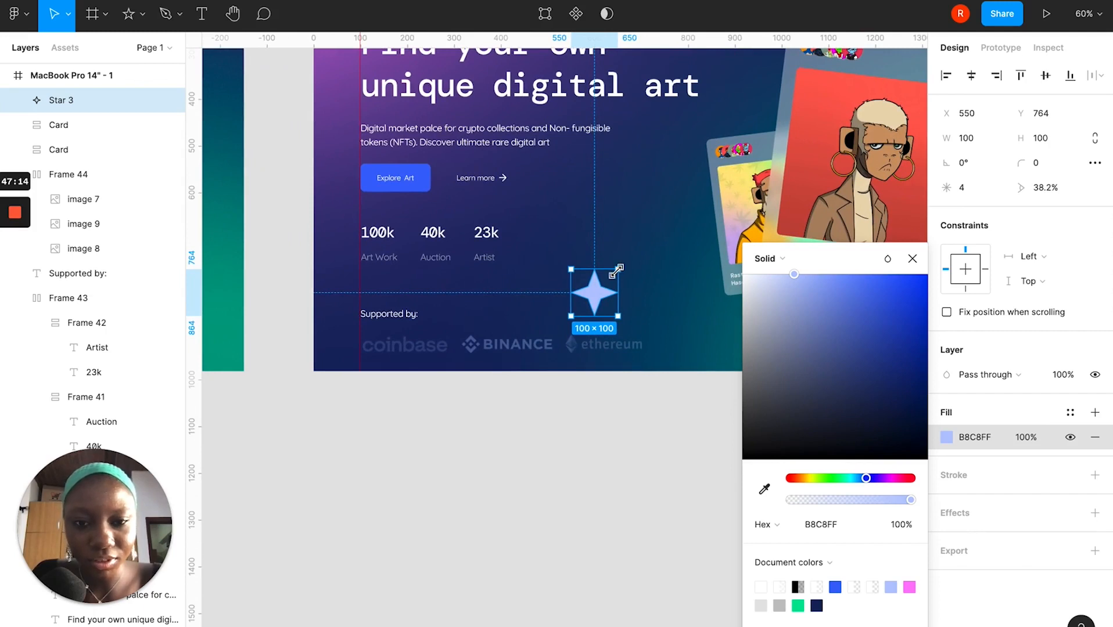
pyautogui.moveTo(614, 274); pyautogui.dragTo(610, 286)
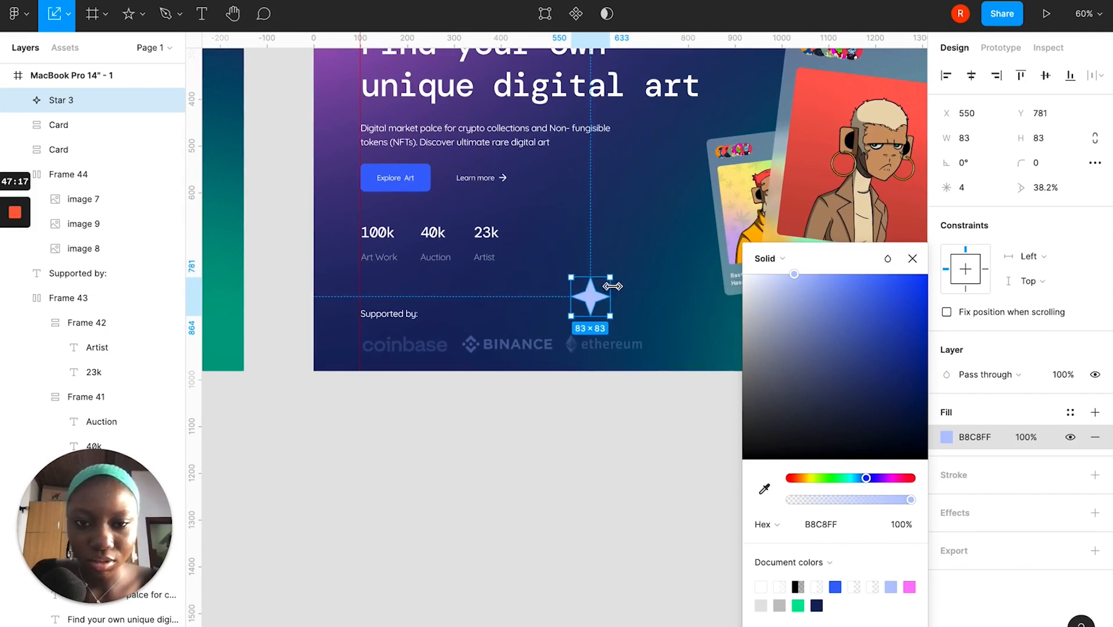
pyautogui.click(912, 258)
# Duplicate the star and place the copy below the Create design button at about X 1352, Y 131.
pyautogui.scroll(-6, 592, 297)
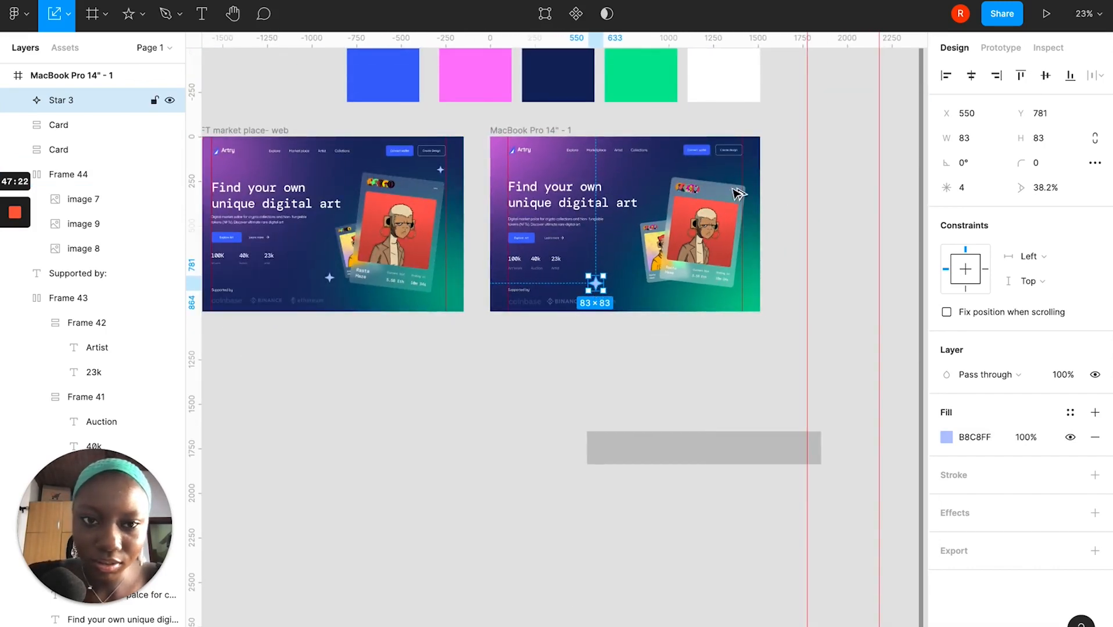
pyautogui.moveTo(739, 169); pyautogui.dragTo(743, 168)
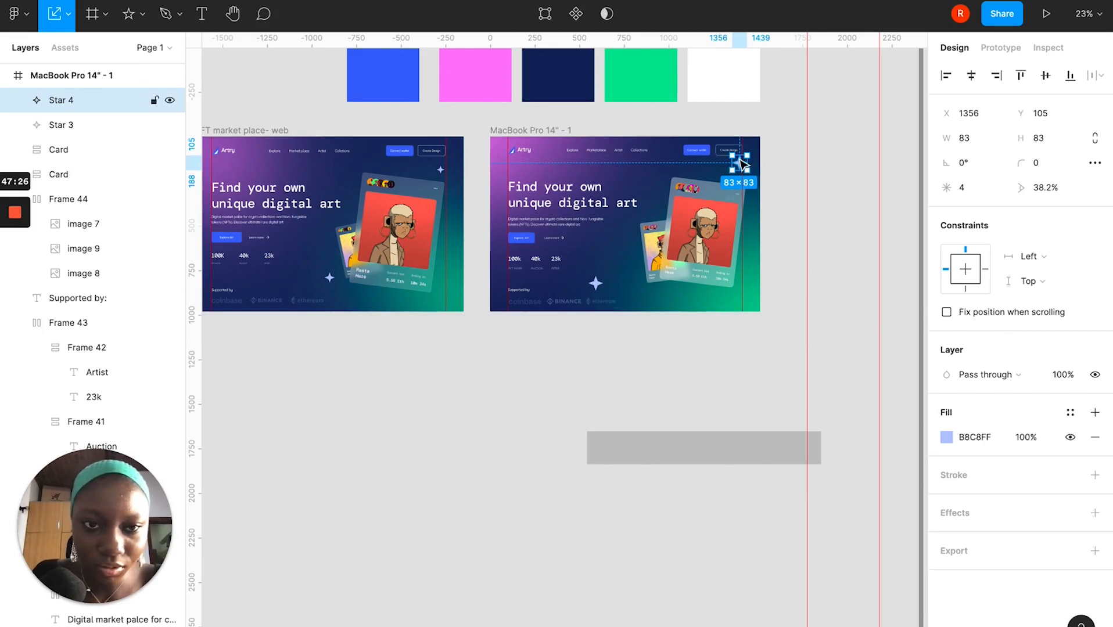
pyautogui.scroll(5, 740, 165)
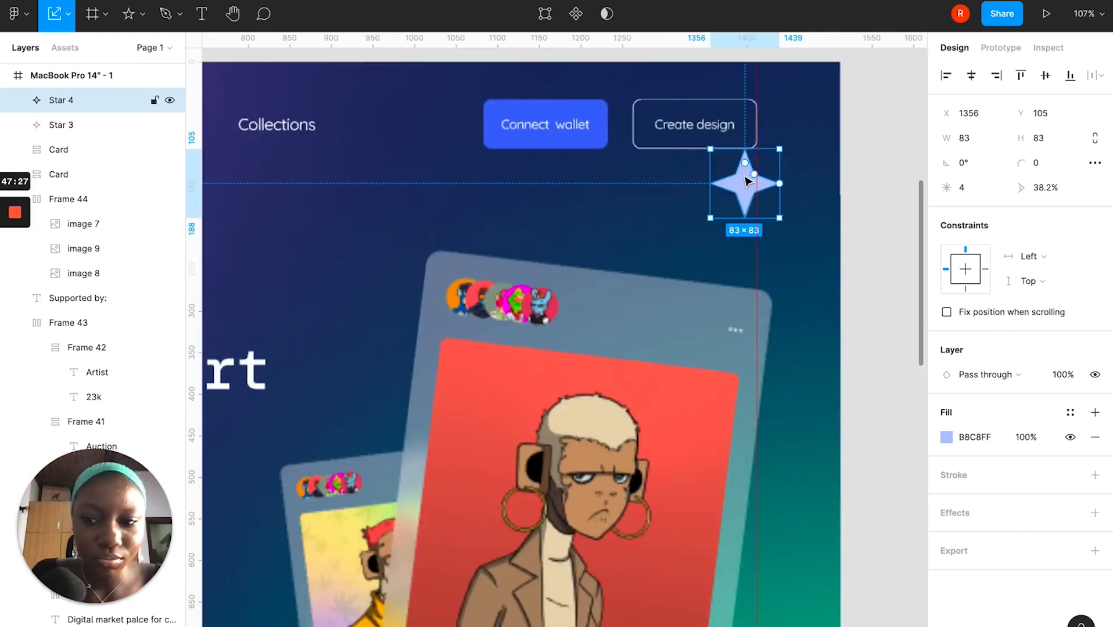
pyautogui.moveTo(746, 203); pyautogui.dragTo(743, 202)
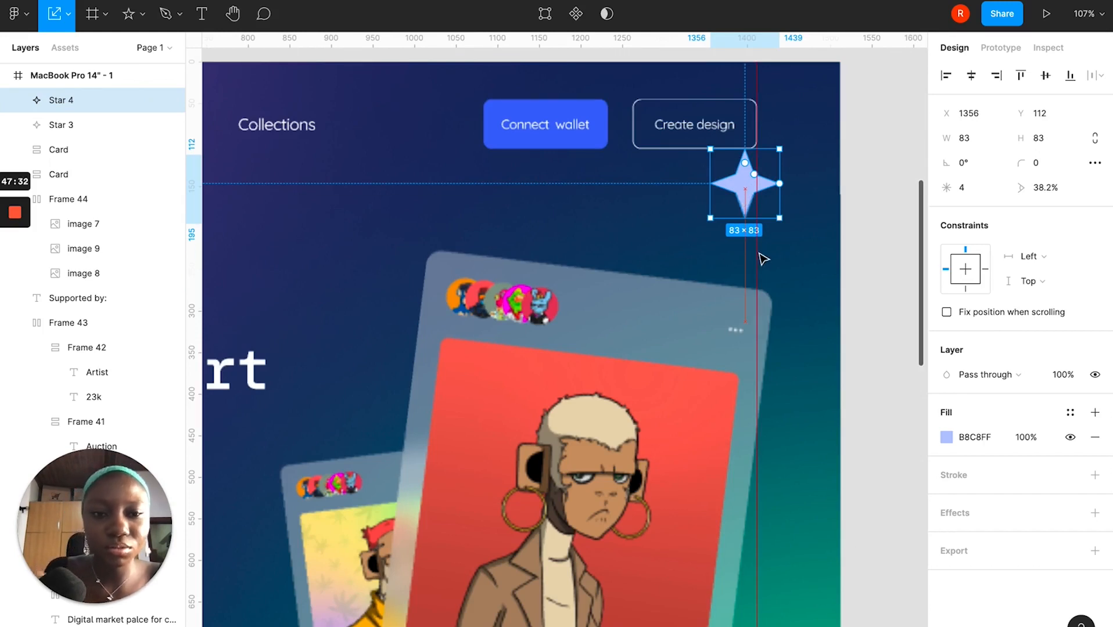
pyautogui.scroll(-2, 760, 254)
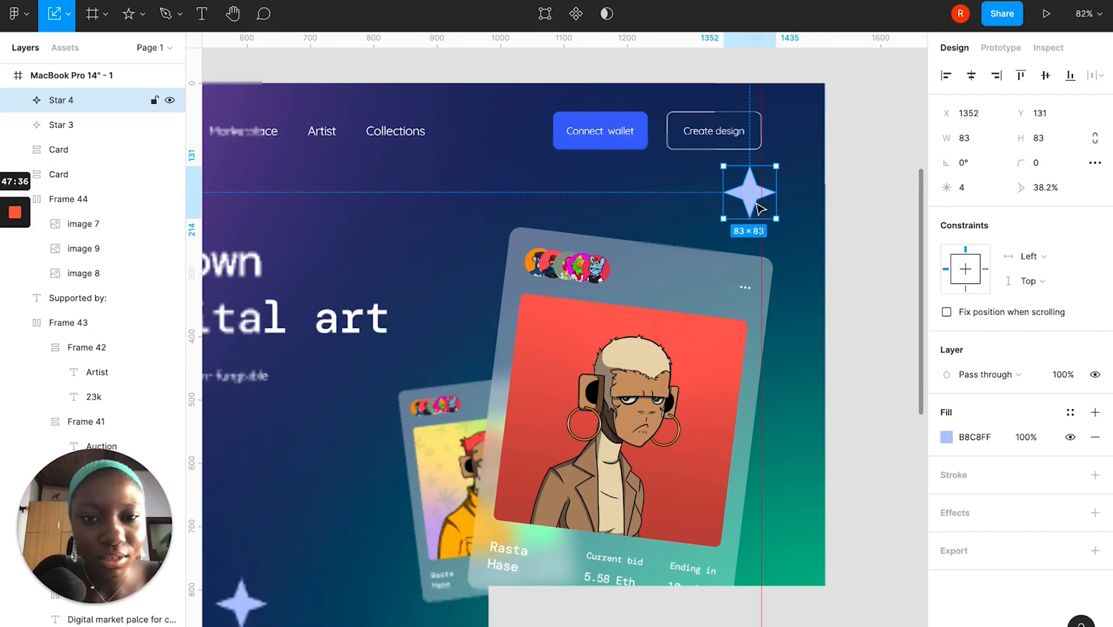
# Scale the duplicated star above the larger card down to about 72 × 72 at Y 154 and deselect it.
pyautogui.scroll(-1, 783, 252)
pyautogui.scroll(-3, 783, 254)
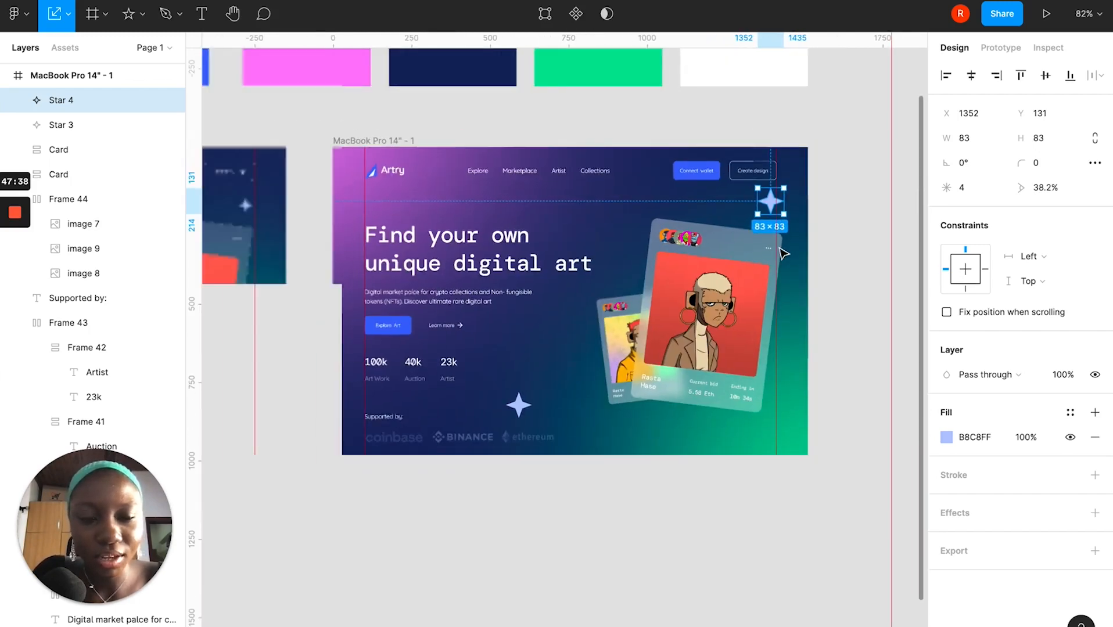
pyautogui.scroll(-1, 793, 174)
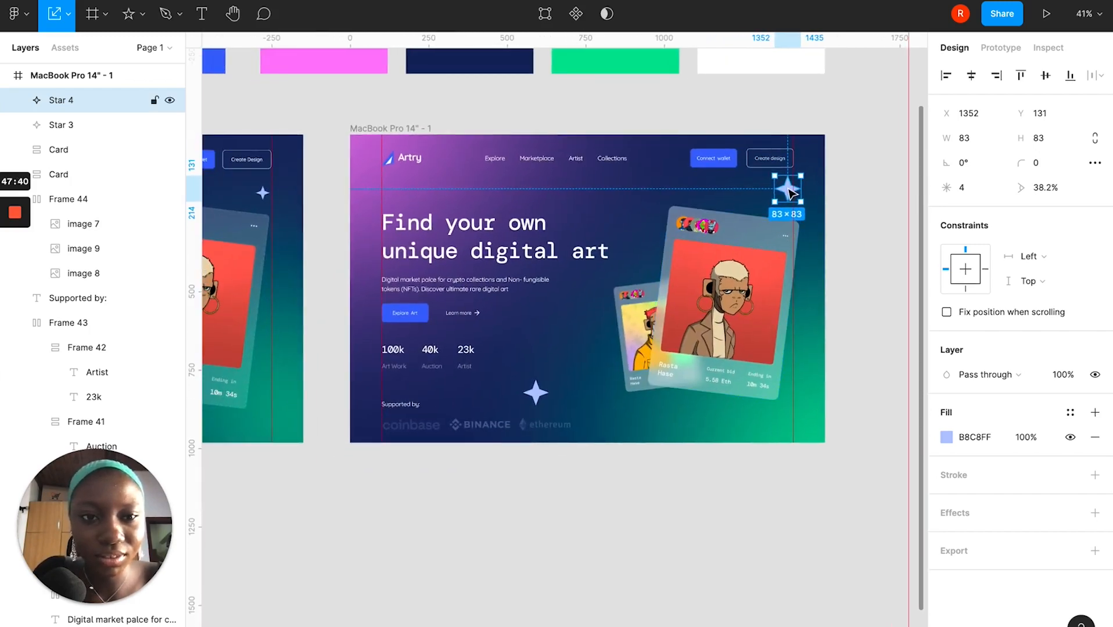
pyautogui.moveTo(790, 192); pyautogui.dragTo(784, 187)
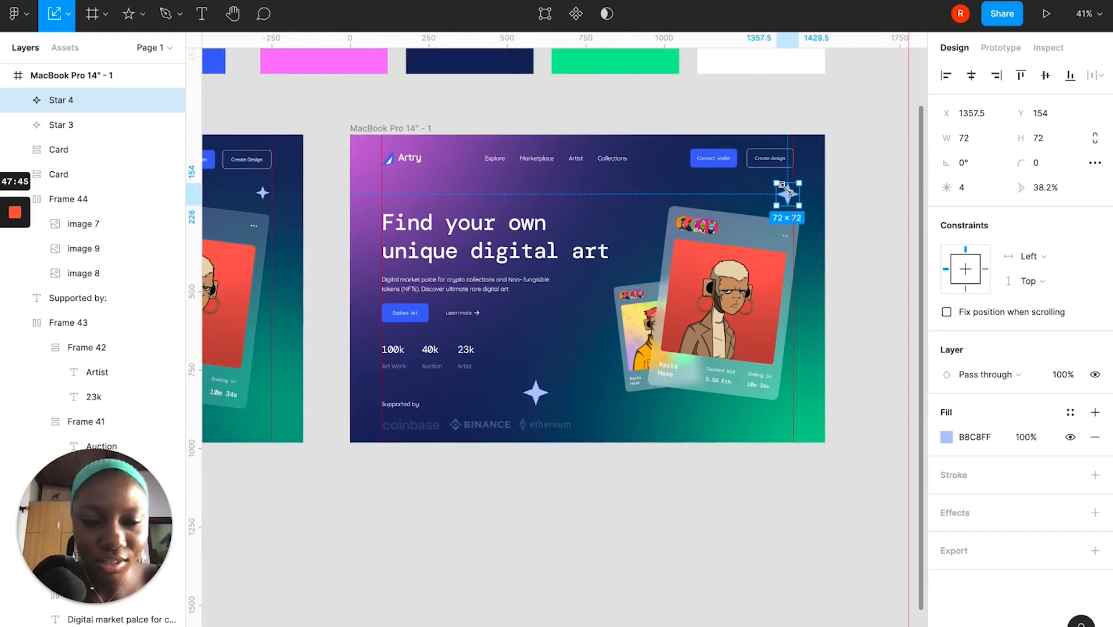
pyautogui.click(819, 226)
# Compare the MacBook Pro 14" - 1 hero with the NFT market place- web reference frame, both close up and as a whole.
pyautogui.scroll(-1, 818, 226)
pyautogui.scroll(-3, 671, 517)
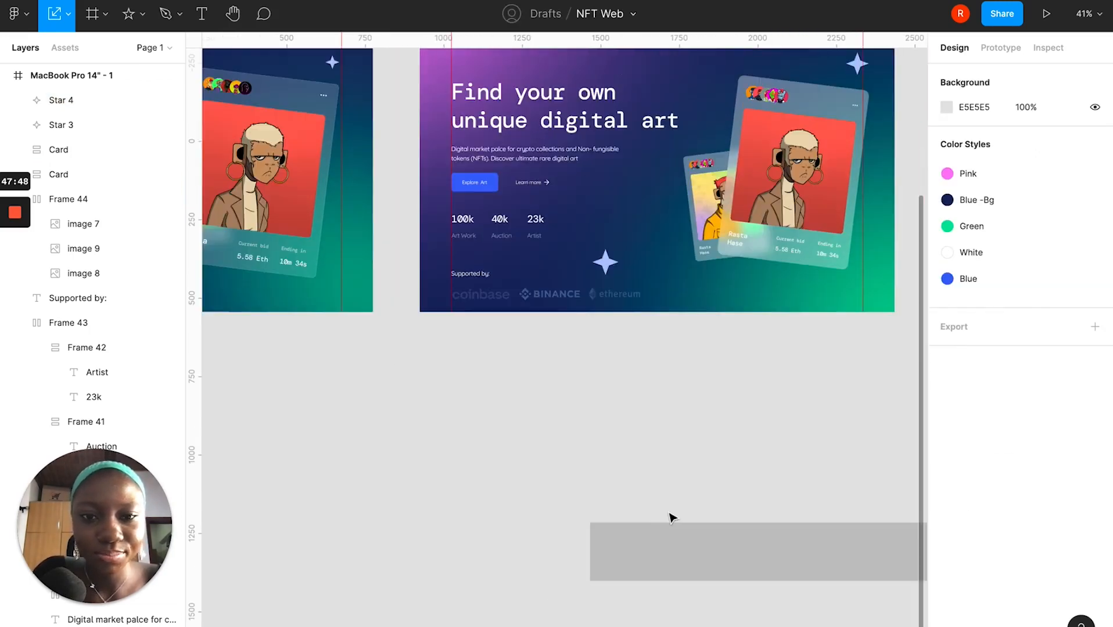
pyautogui.scroll(5, 671, 517)
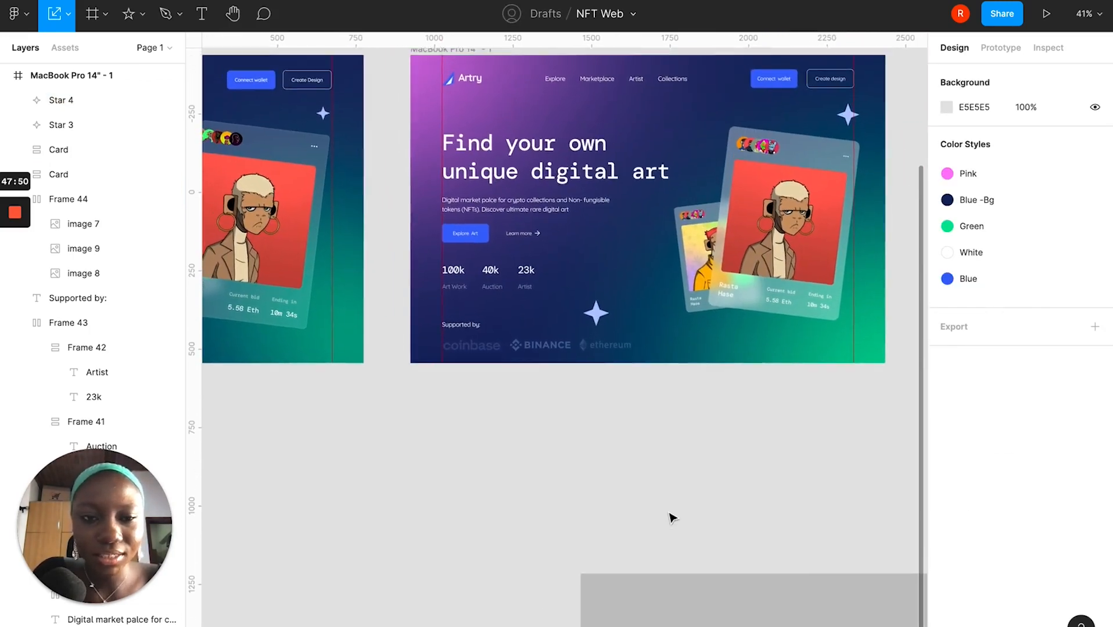
pyautogui.keyDown('ctrl'); pyautogui.scroll(-2, 671, 517); pyautogui.keyUp('ctrl')
pyautogui.keyDown('ctrl'); pyautogui.scroll(-4, 671, 517); pyautogui.keyUp('ctrl')
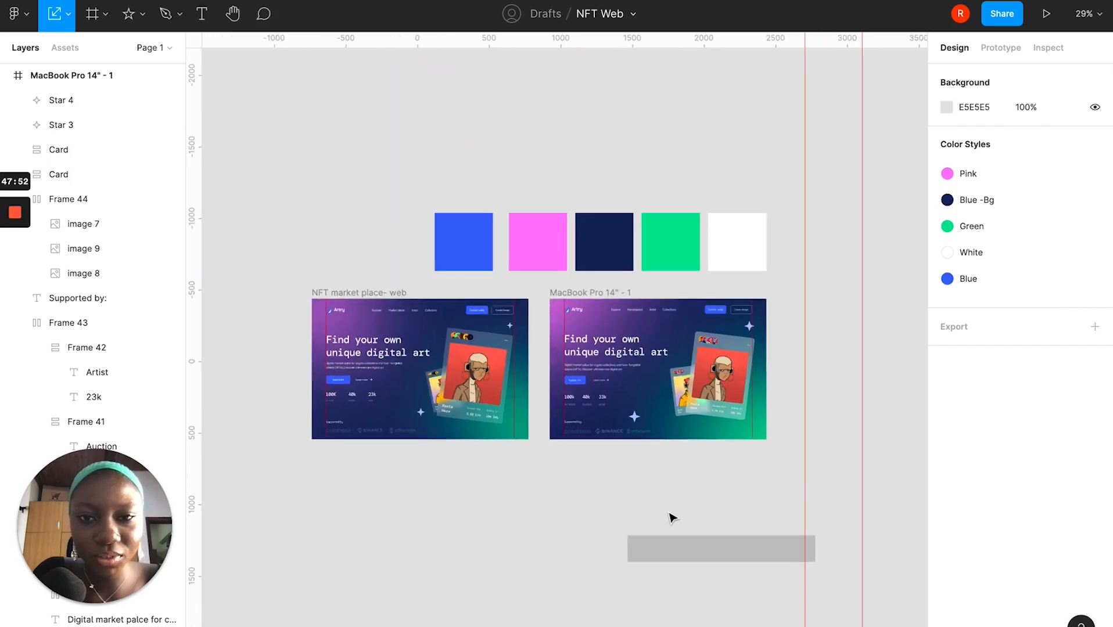
pyautogui.keyDown('ctrl'); pyautogui.scroll(3, 620, 324); pyautogui.keyUp('ctrl')
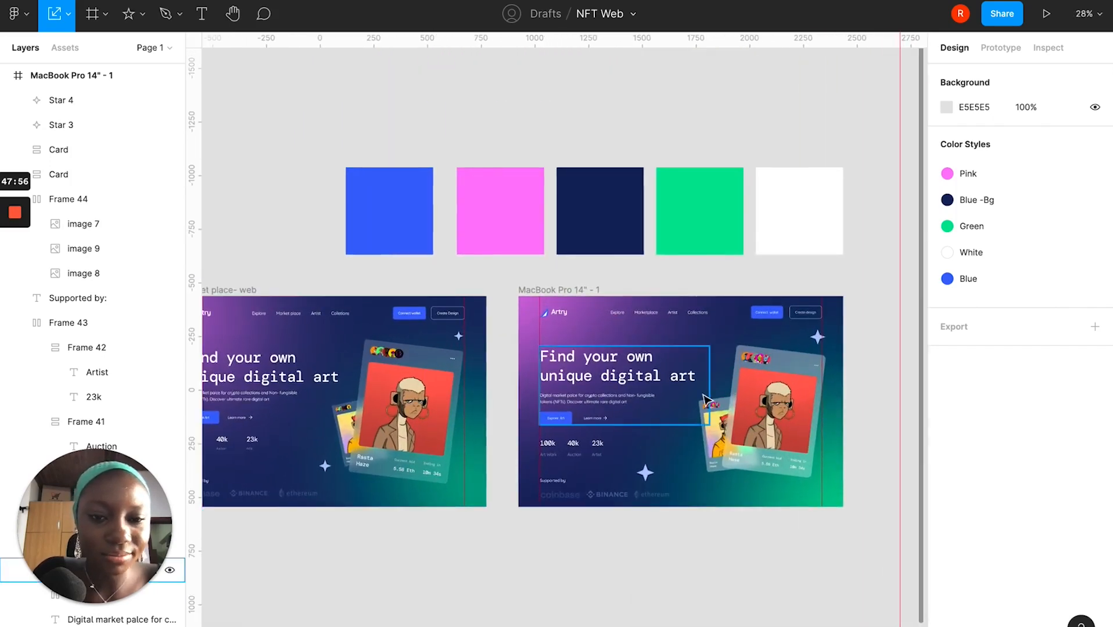
pyautogui.keyDown('ctrl'); pyautogui.scroll(1, 703, 396); pyautogui.keyUp('ctrl')
pyautogui.keyDown('ctrl'); pyautogui.scroll(-1, 703, 399); pyautogui.keyUp('ctrl')
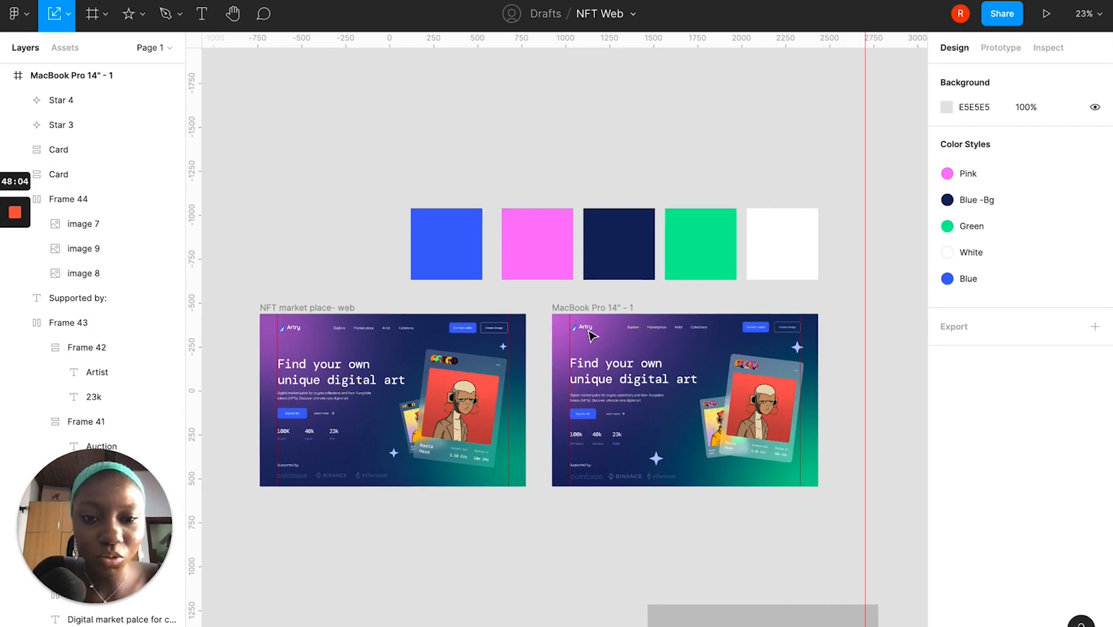
pyautogui.scroll(-2, 591, 336)
pyautogui.hscroll(1, 590, 335)
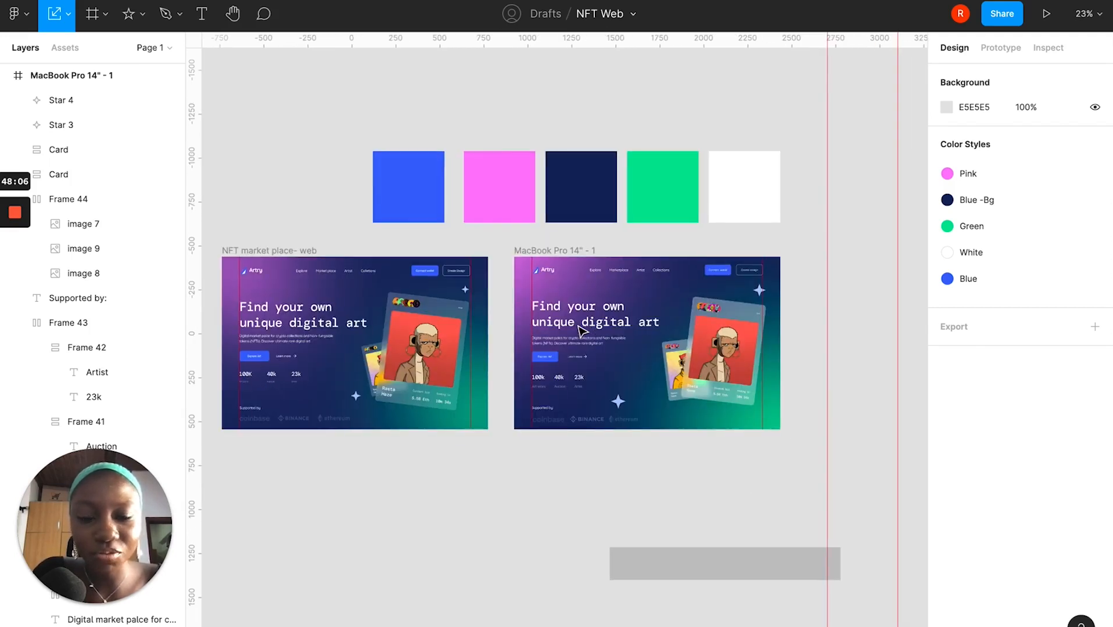
pyautogui.scroll(-2, 580, 329)
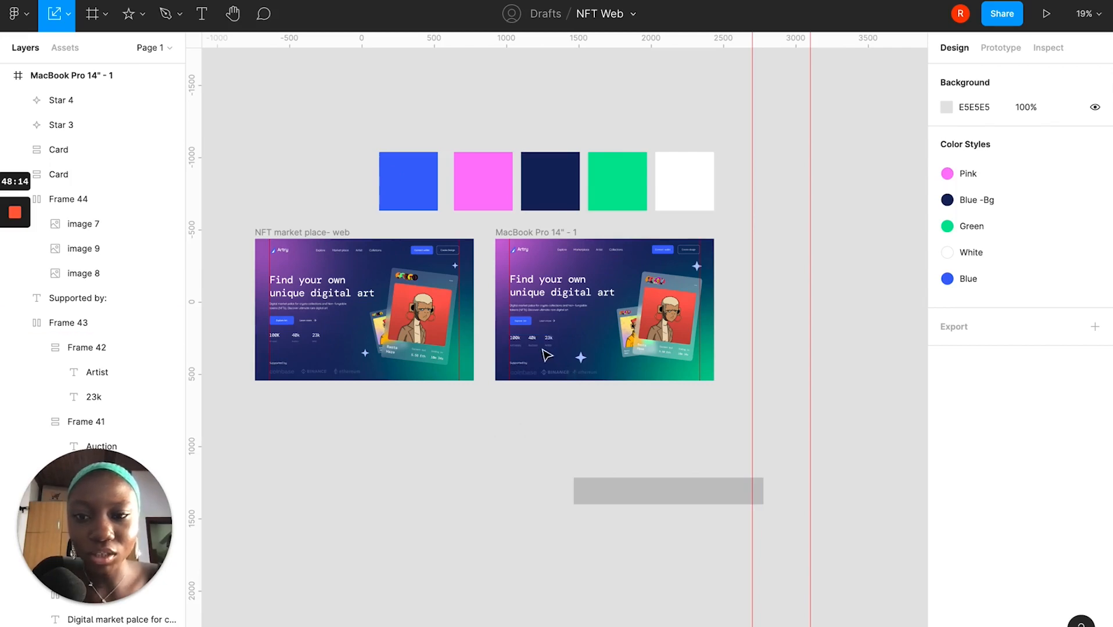
pyautogui.scroll(5, 548, 351)
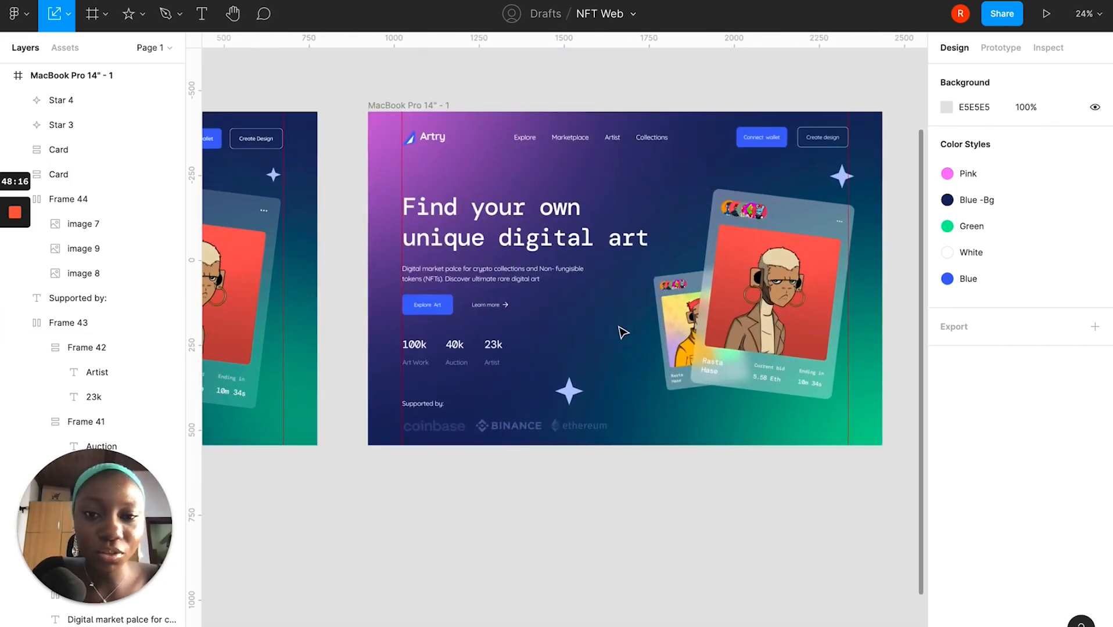
pyautogui.scroll(-5, 623, 332)
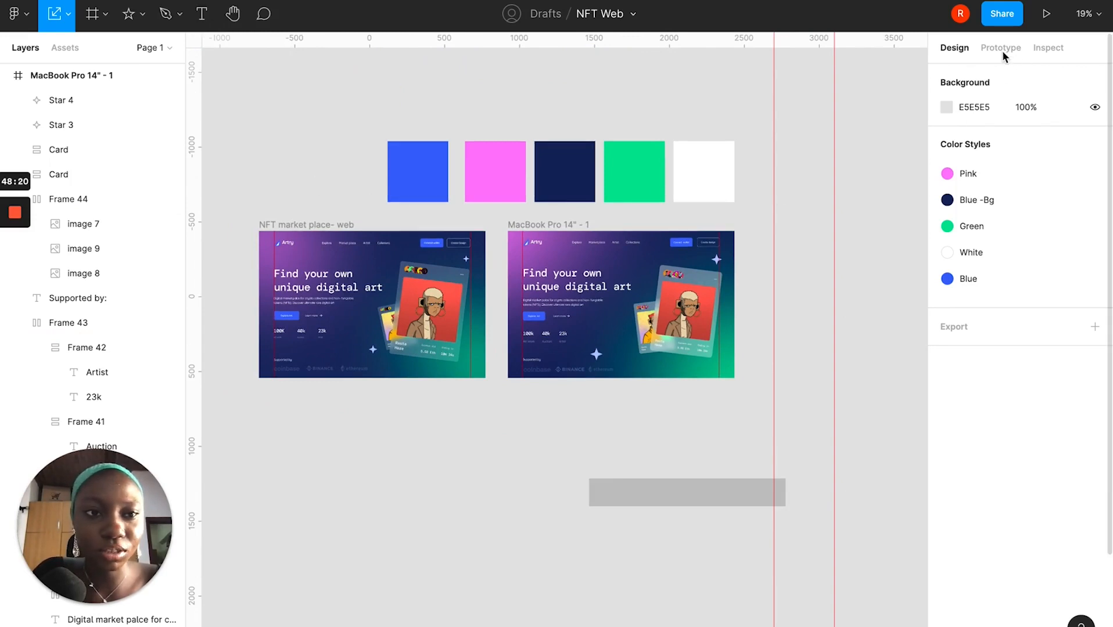
# Delete the grey rectangle below the frames and duplicate the MacBook Pro 14" - 1 frame, placing the copy beside it at X 2585, Y -437.
pyautogui.click(666, 495)
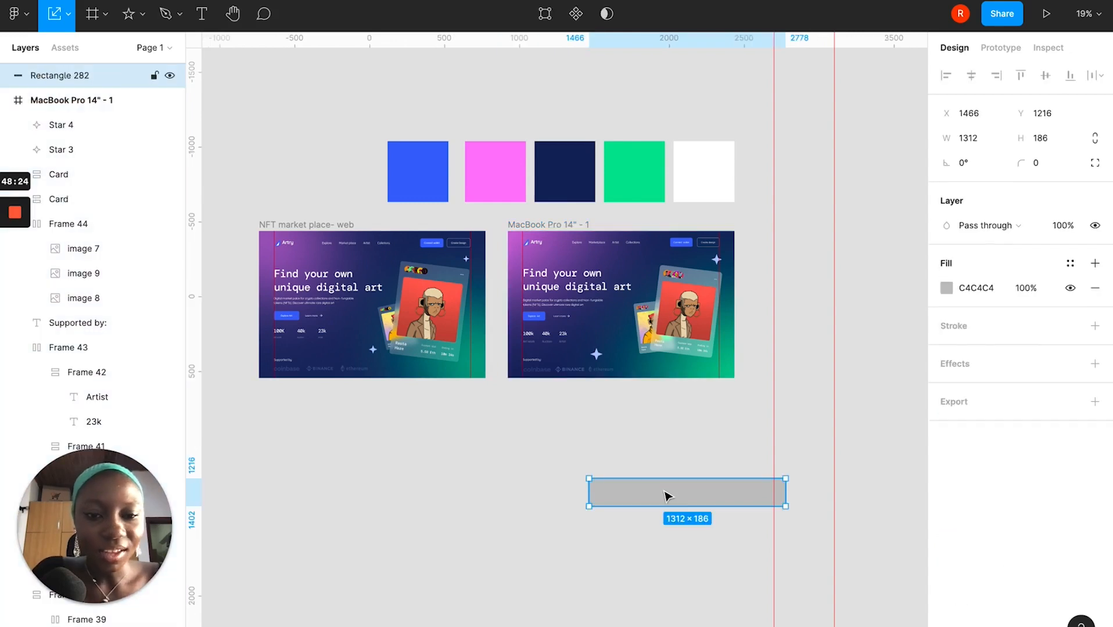
pyautogui.press('Delete')
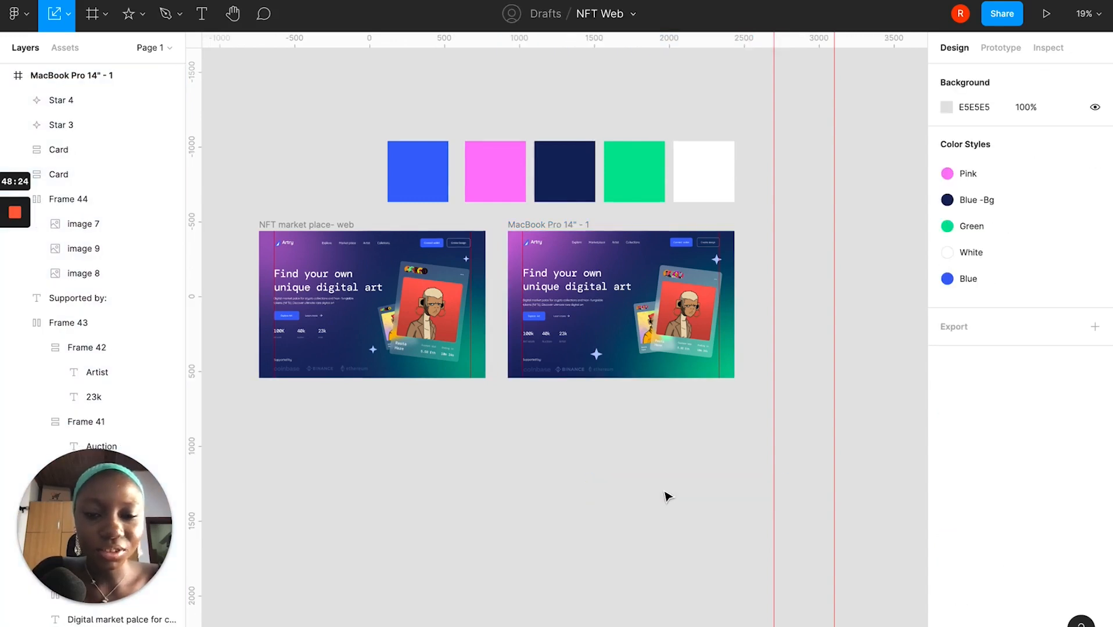
pyautogui.click(546, 225)
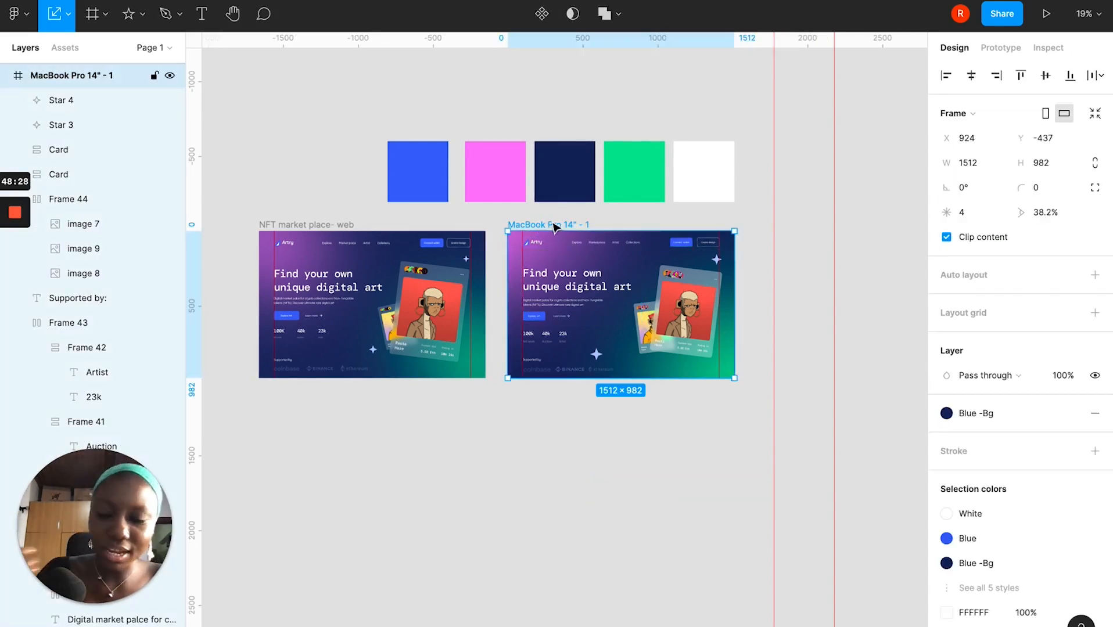
pyautogui.moveTo(556, 226); pyautogui.dragTo(760, 210)
pyautogui.hscroll(4, 808, 255)
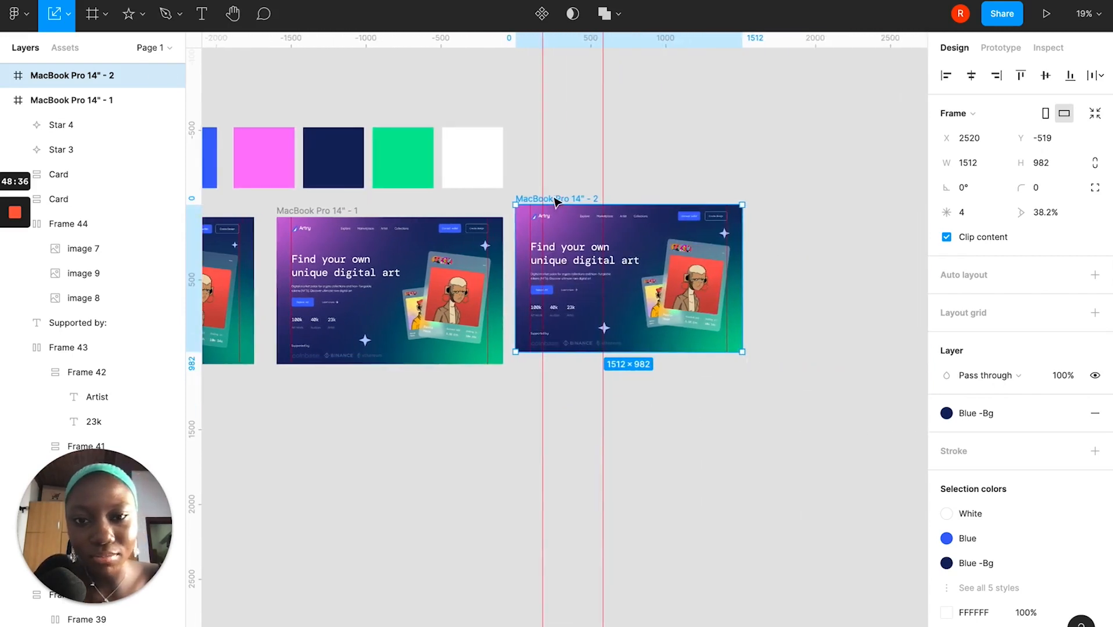
pyautogui.moveTo(582, 217); pyautogui.dragTo(582, 224)
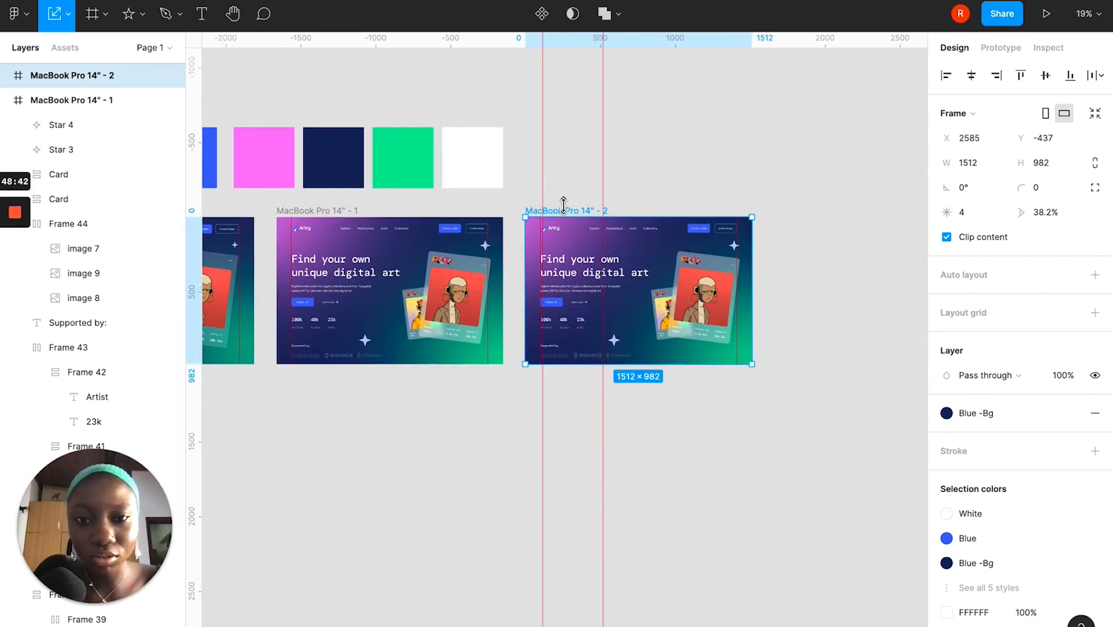
# Rasterize the duplicated MacBook Pro 14" - 2 frame into a single image.
pyautogui.moveTo(225, 5)
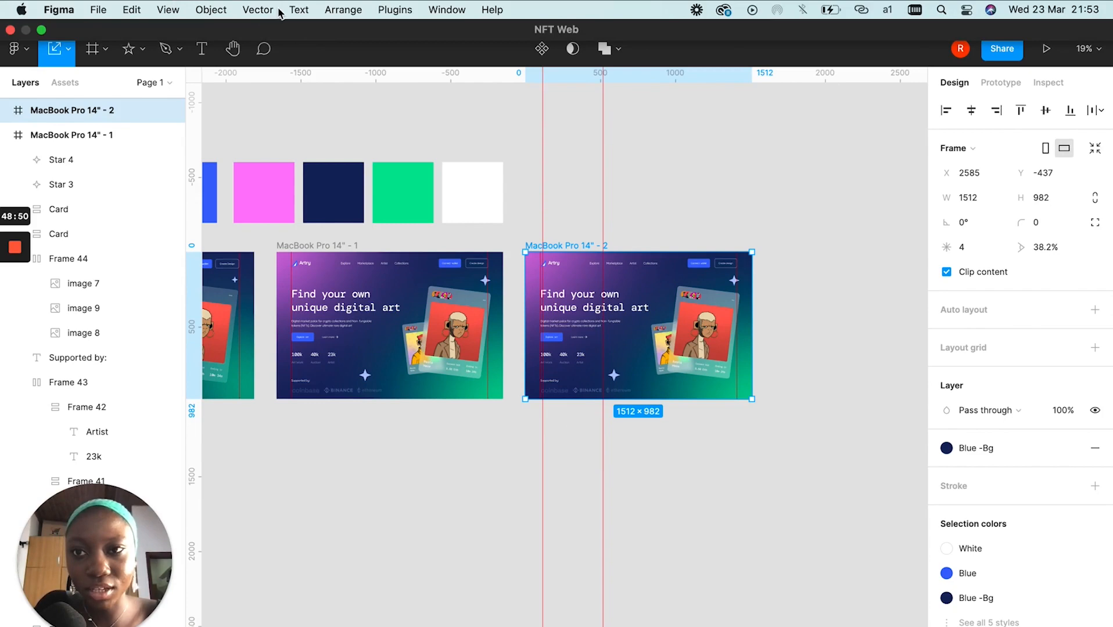
pyautogui.click(208, 11)
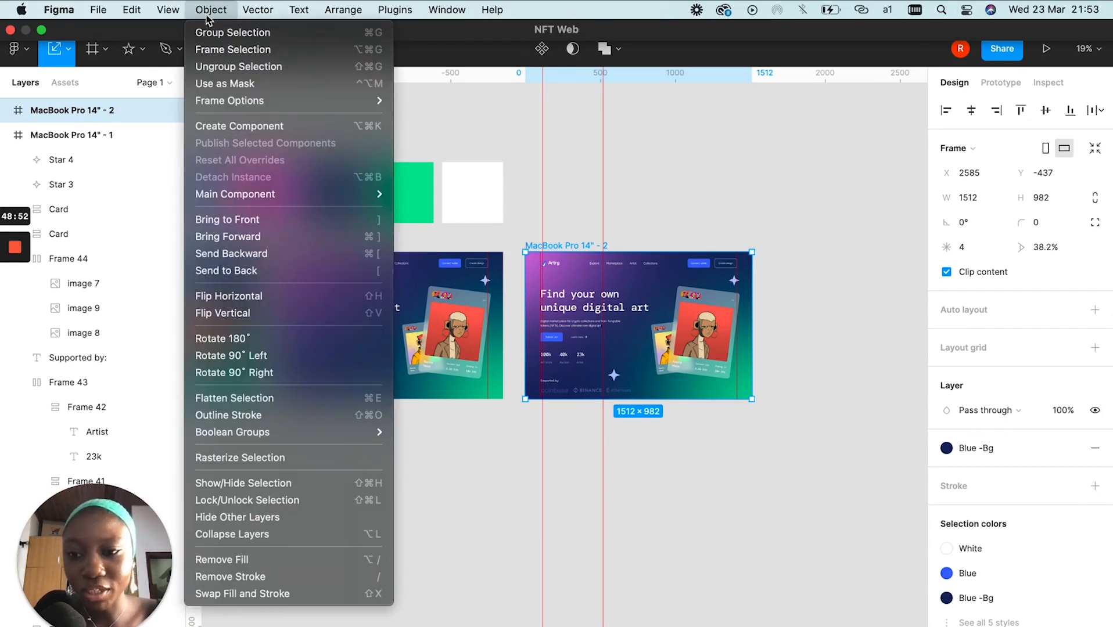
pyautogui.click(241, 458)
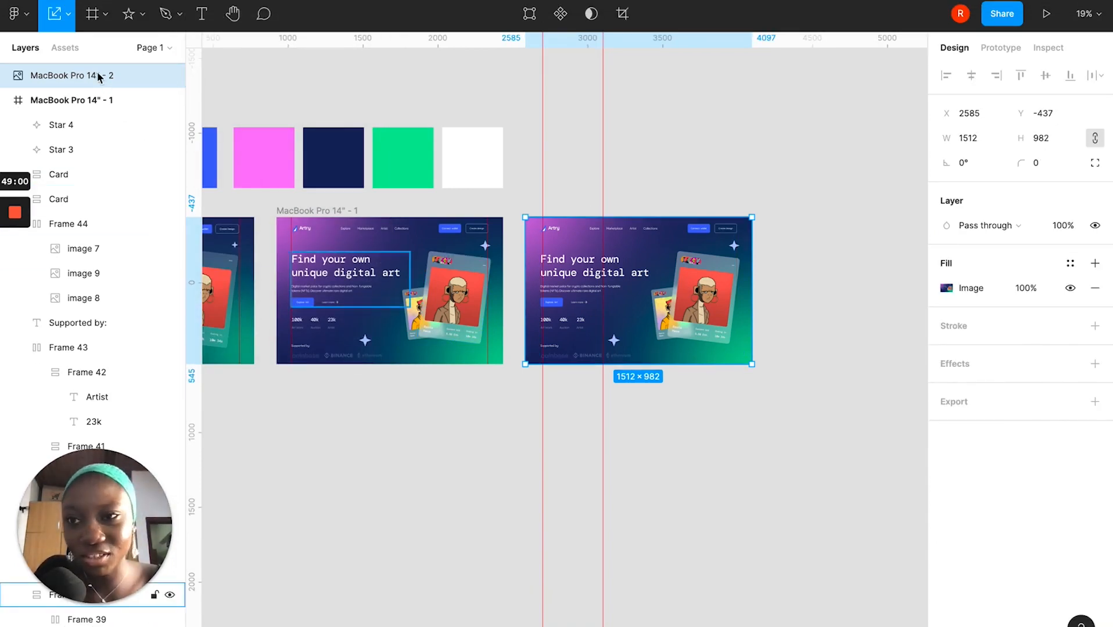
# Compare the rasterized copy with the original MacBook Pro 14" - 1 frame.
pyautogui.scroll(5, 641, 298)
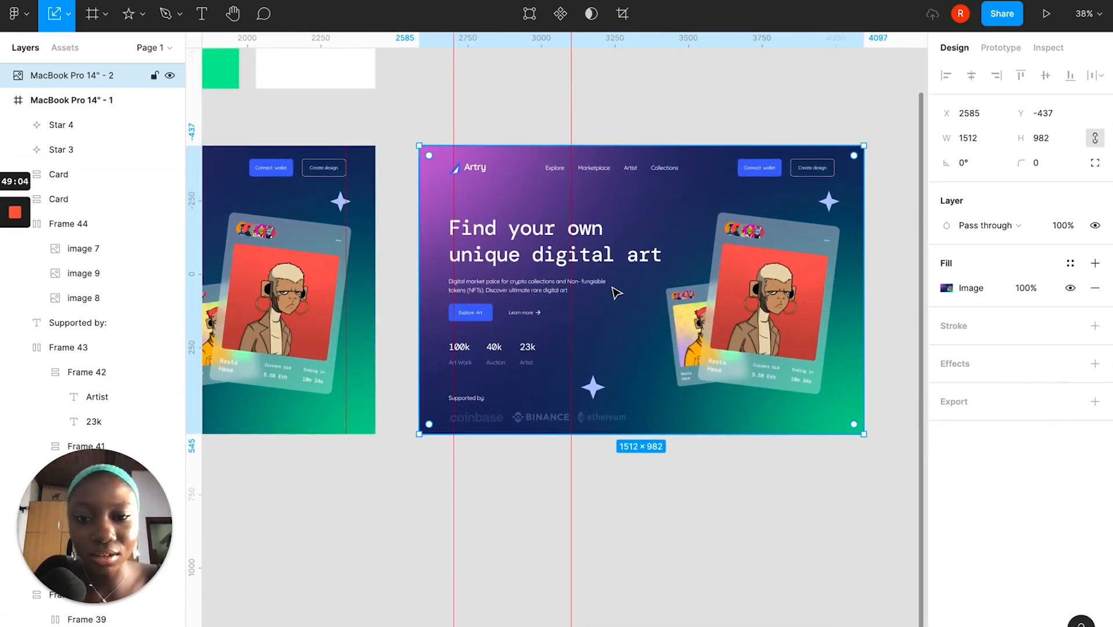
pyautogui.hscroll(-2, 607, 283)
pyautogui.scroll(-4, 639, 281)
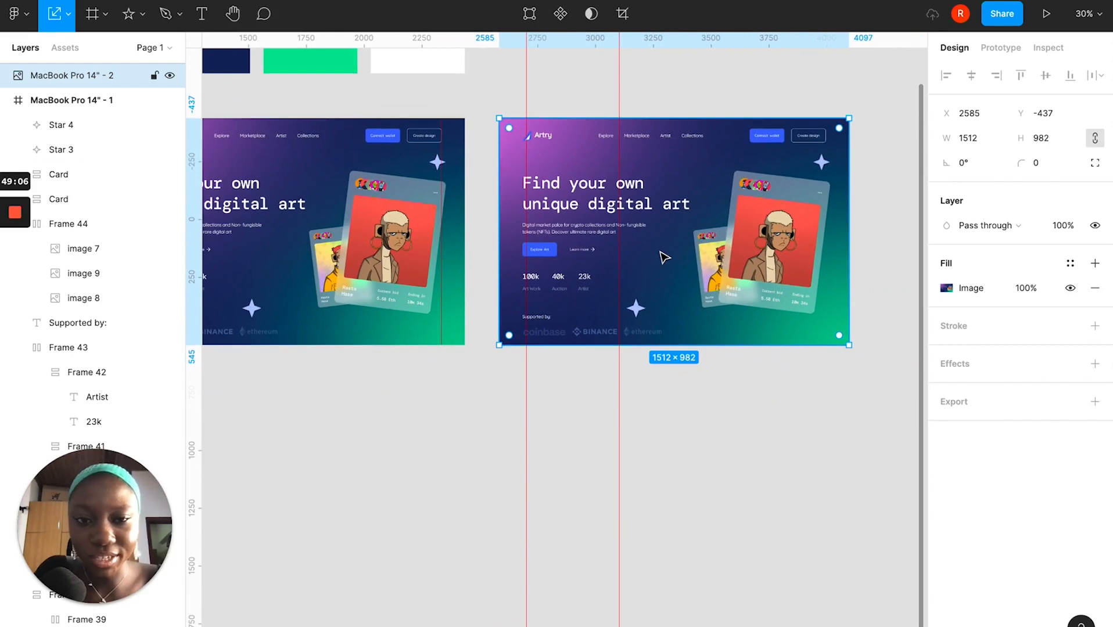
pyautogui.scroll(-5, 663, 257)
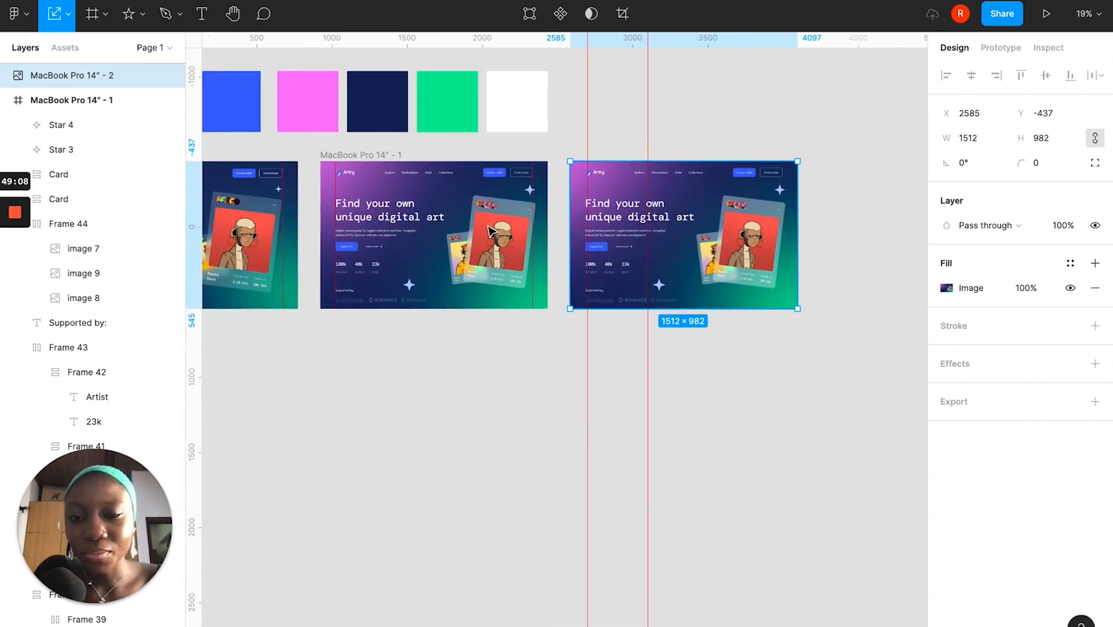
pyautogui.scroll(2, 563, 235)
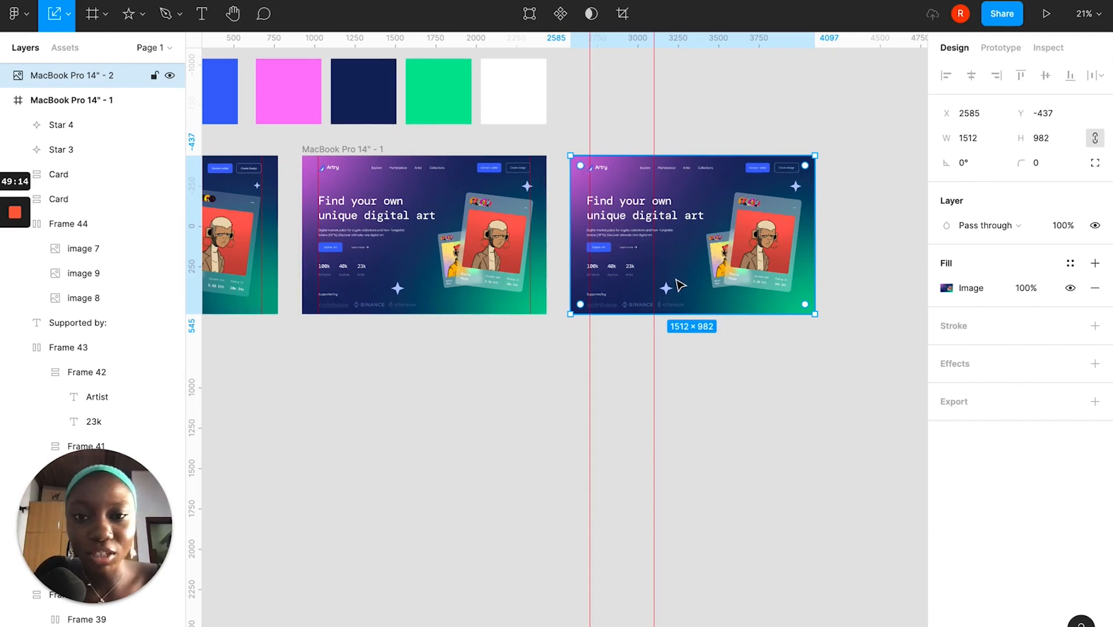
pyautogui.scroll(-1, 680, 285)
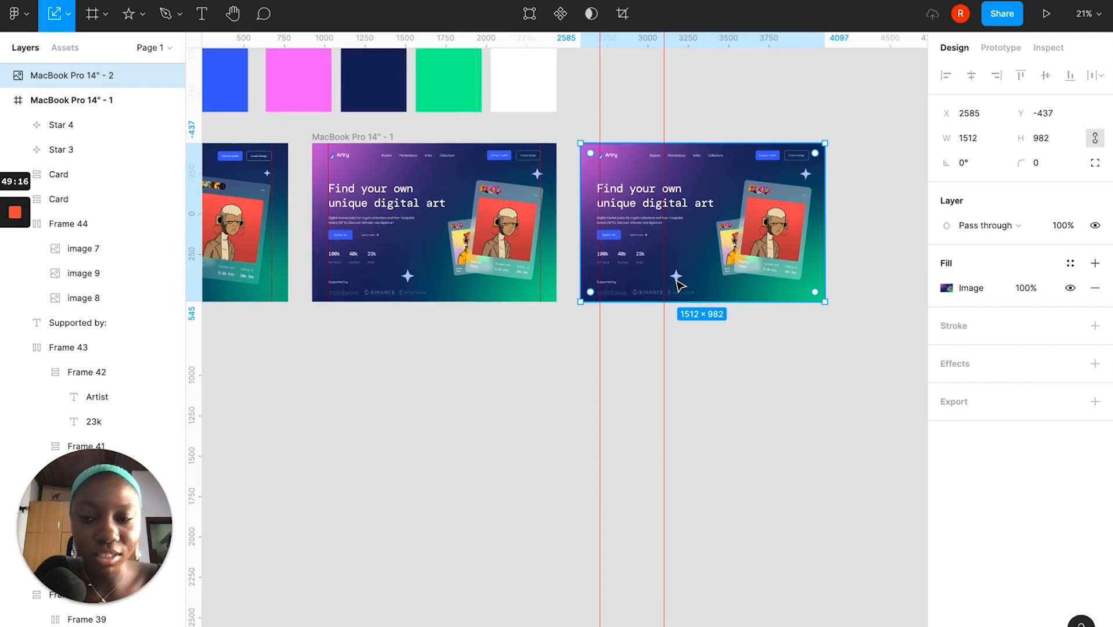
pyautogui.scroll(-2, 680, 284)
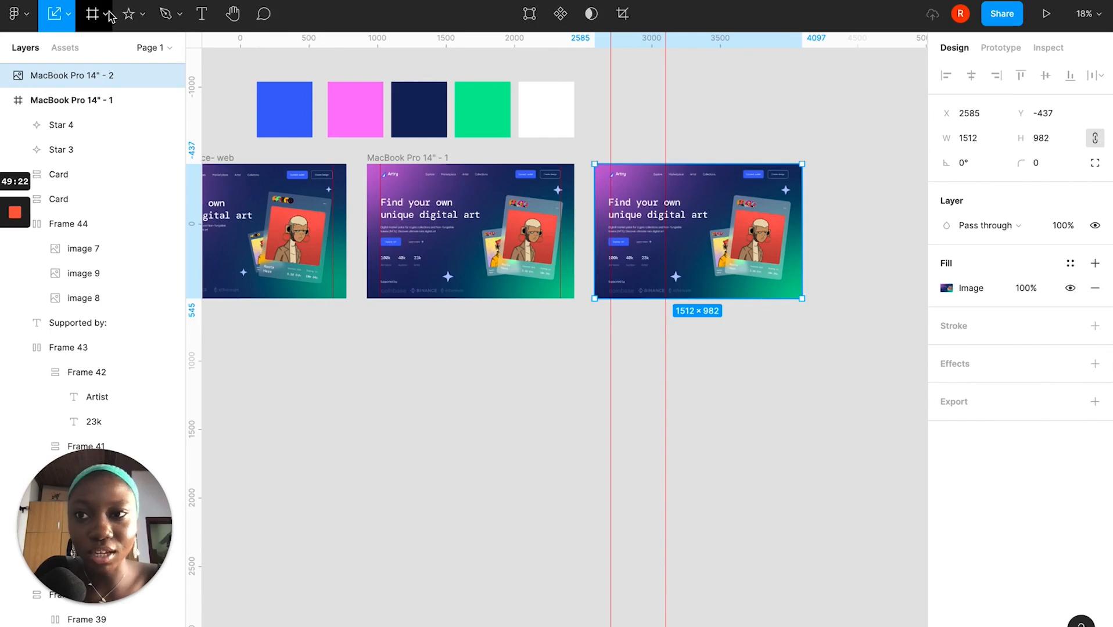
pyautogui.click(106, 16)
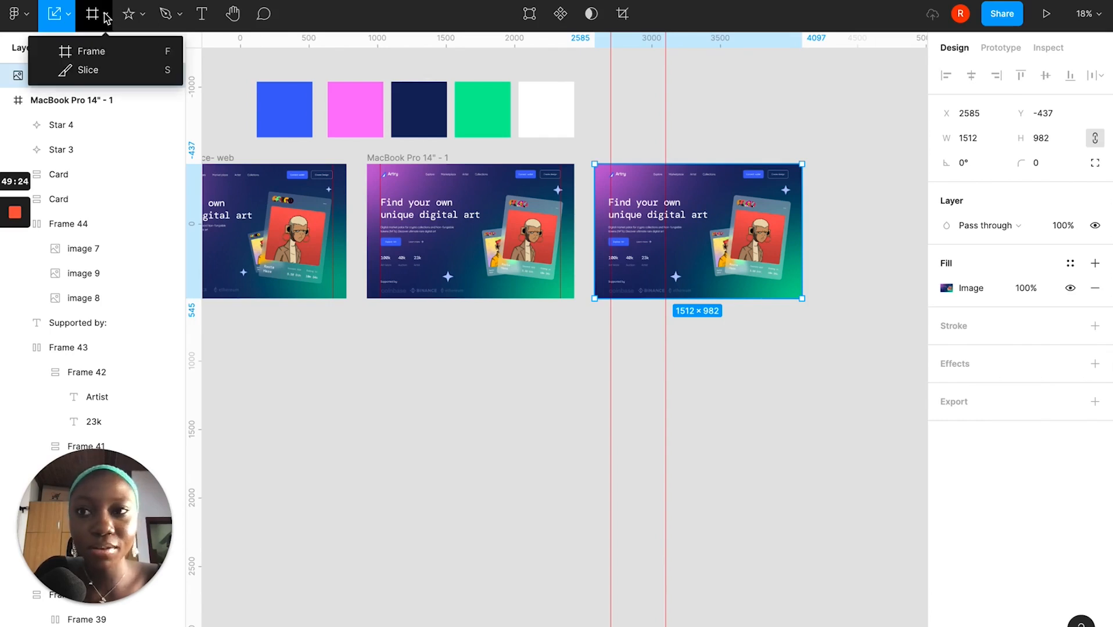
pyautogui.click(100, 54)
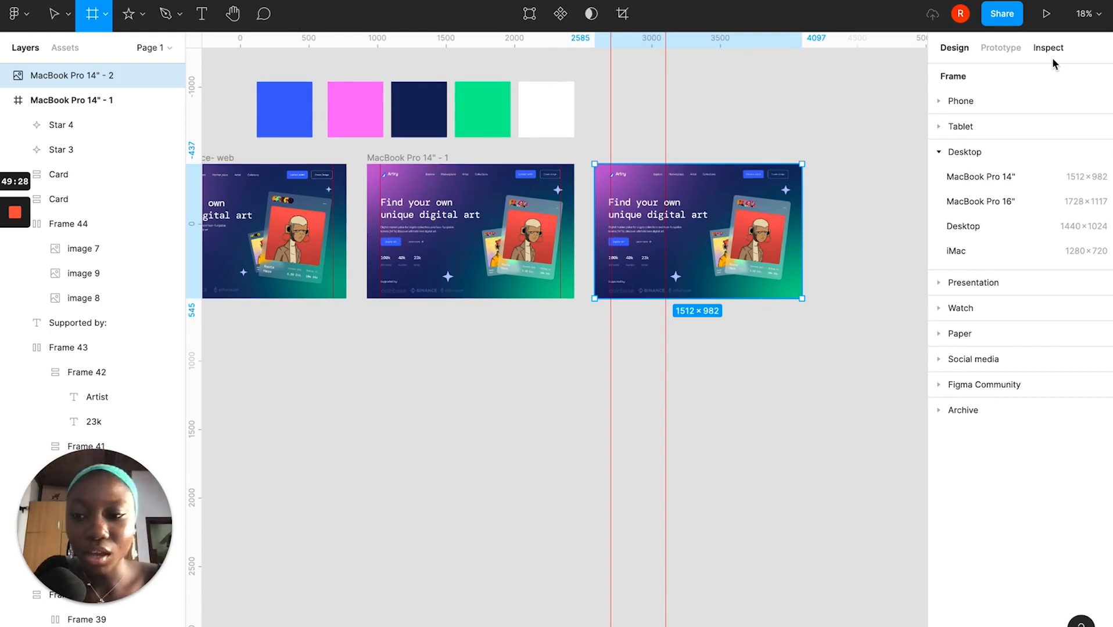
pyautogui.click(941, 359)
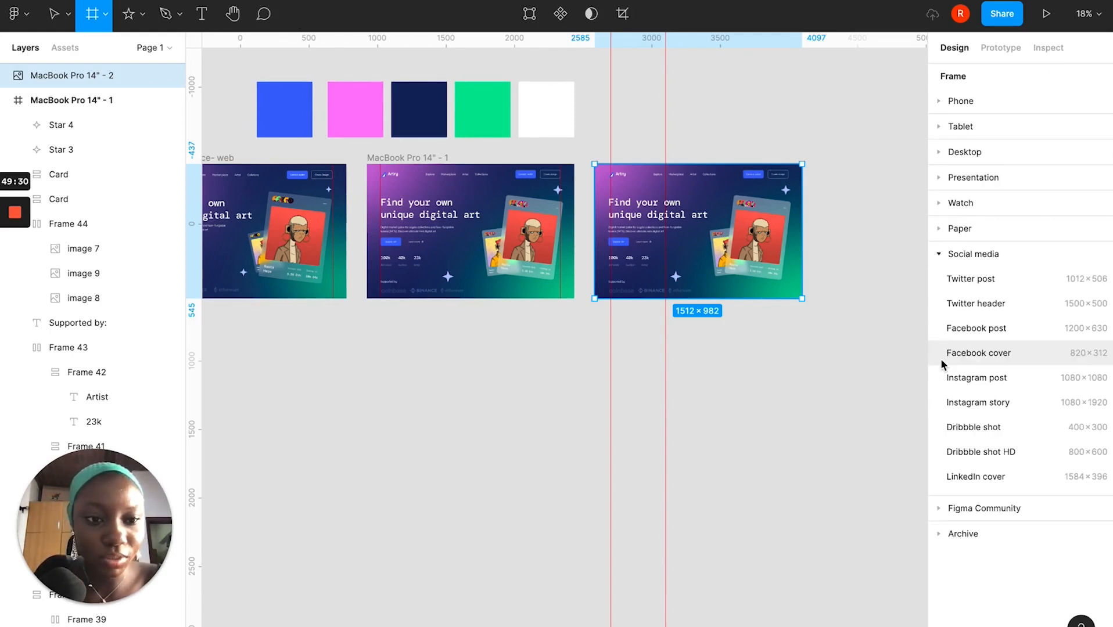
pyautogui.click(967, 400)
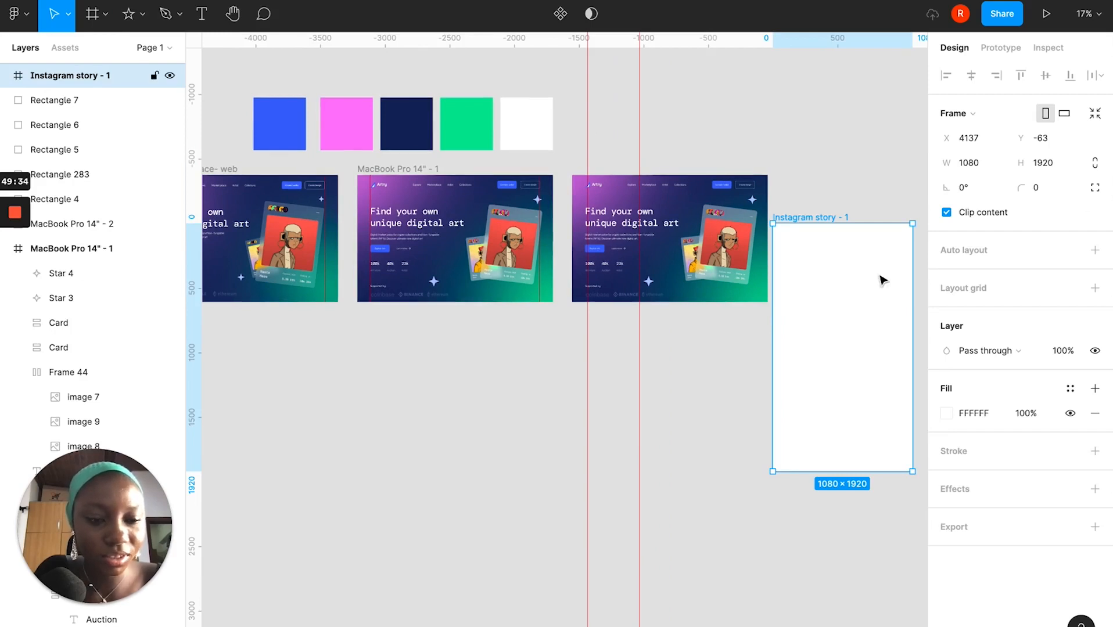
pyautogui.press('Delete')
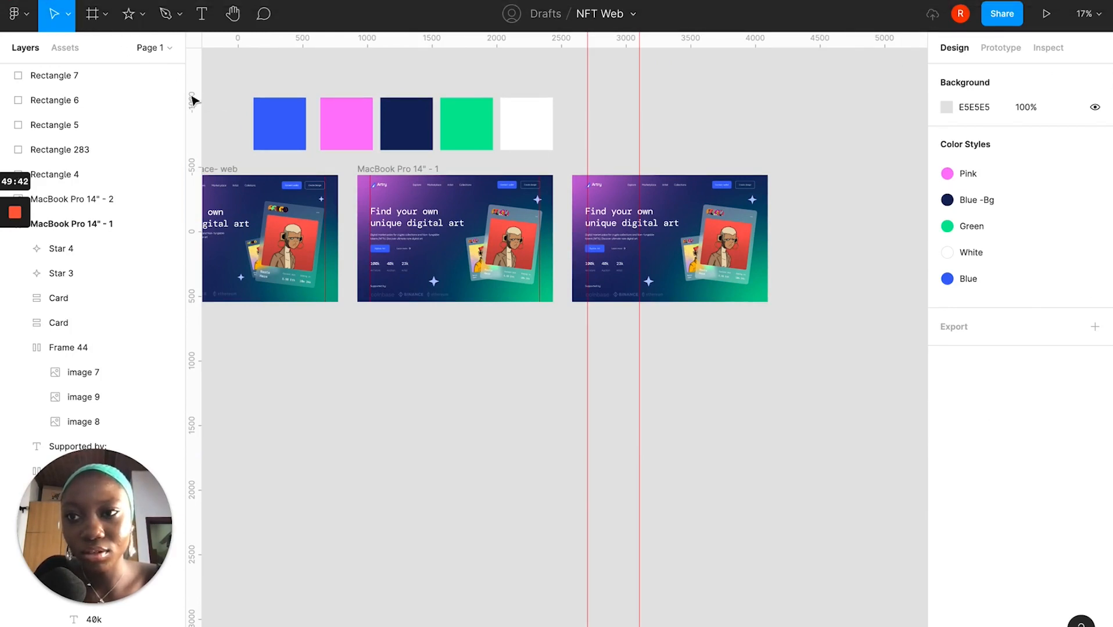
# Create a 1080 × 1080 Instagram post frame and place it on the empty canvas below the rasterized image.
pyautogui.click(94, 22)
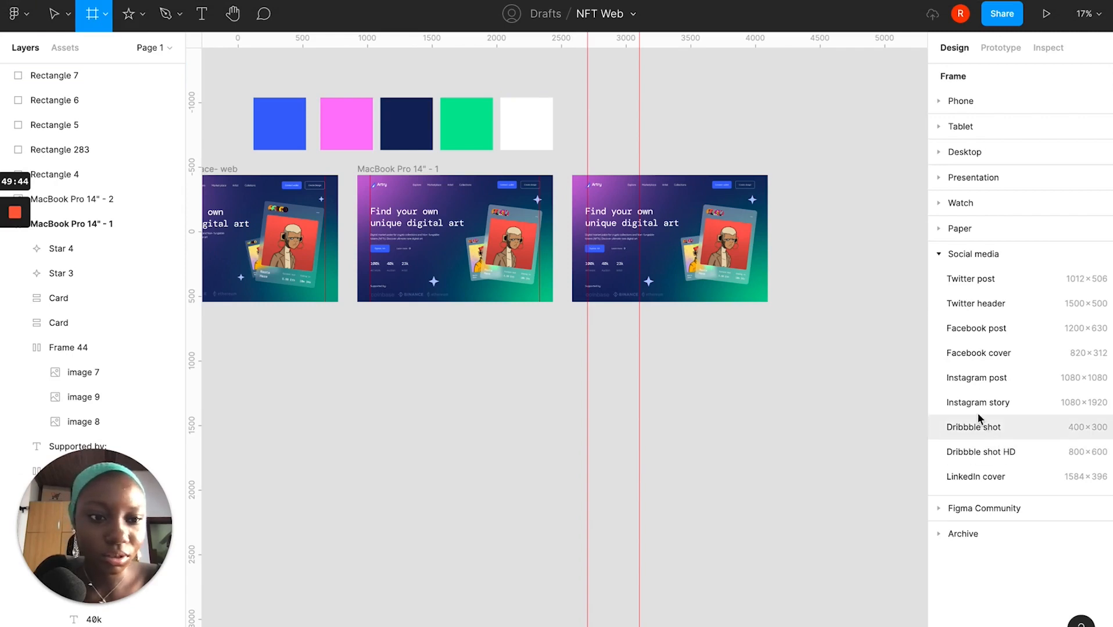
pyautogui.click(970, 377)
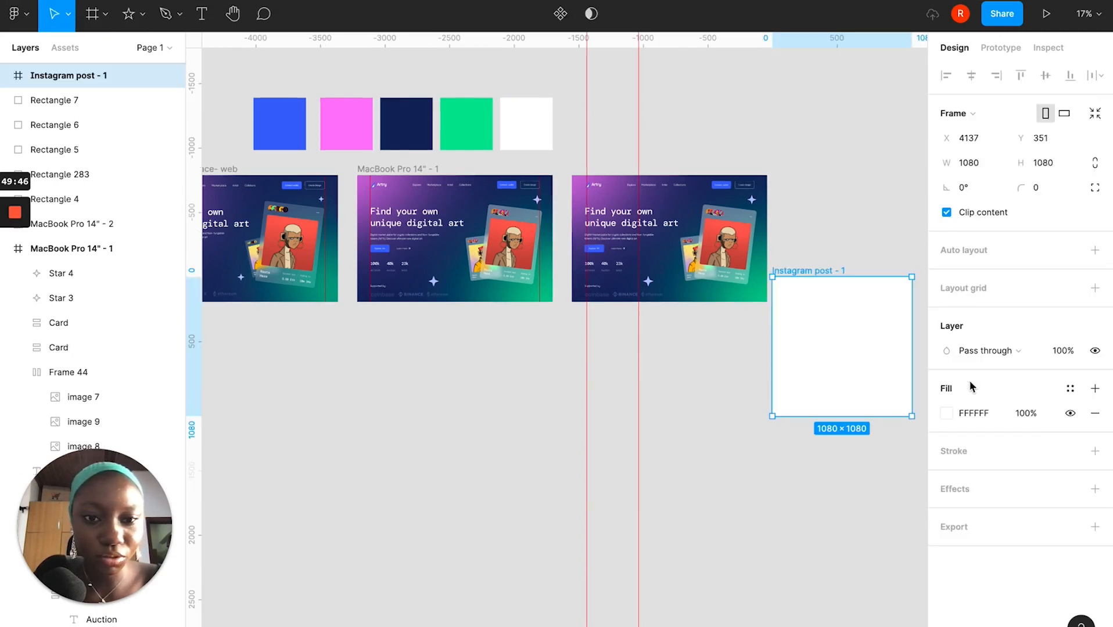
pyautogui.moveTo(778, 315); pyautogui.dragTo(757, 397)
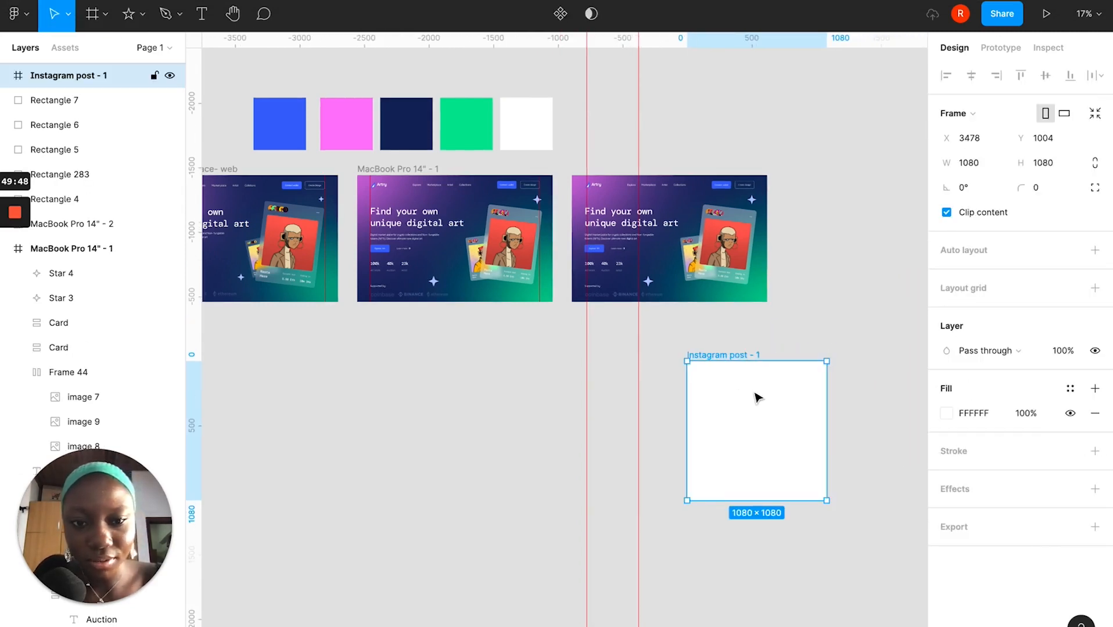
pyautogui.scroll(2, 757, 397)
pyautogui.moveTo(683, 381); pyautogui.dragTo(650, 376)
# Place the rasterized image inside the Instagram post frame at X 188, Y 98, scaled proportionally to about 1361 × 884.
pyautogui.moveTo(586, 154); pyautogui.dragTo(720, 397)
pyautogui.hscroll(2, 758, 365)
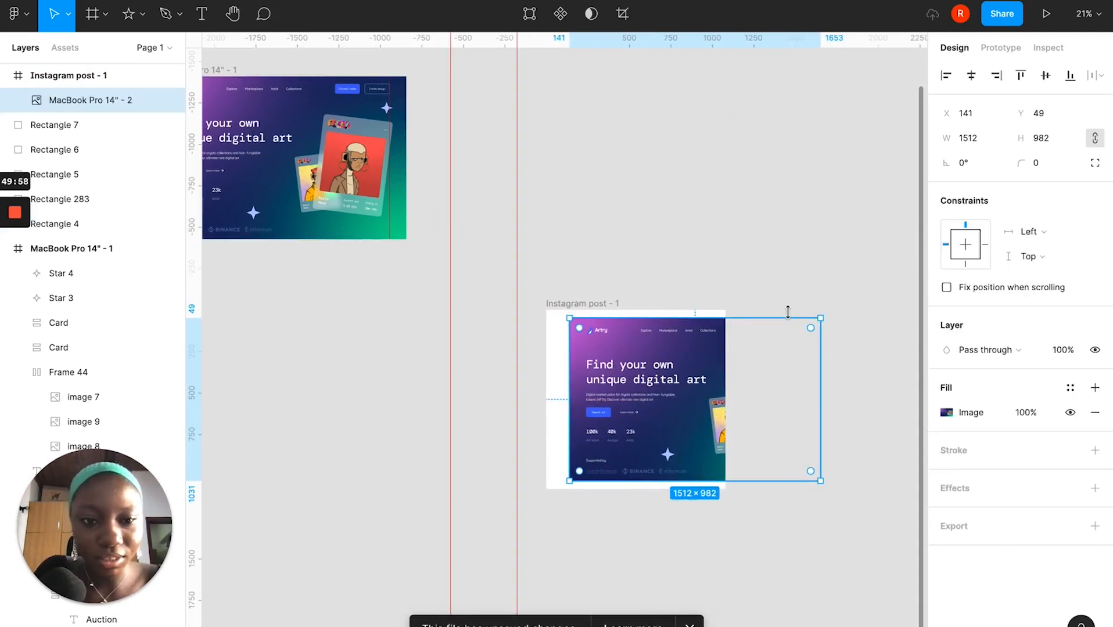
pyautogui.moveTo(788, 312)
pyautogui.mouseDown()
pyautogui.moveTo(786, 384)
pyautogui.moveTo(797, 381)
pyautogui.moveTo(778, 330)
pyautogui.mouseUp()
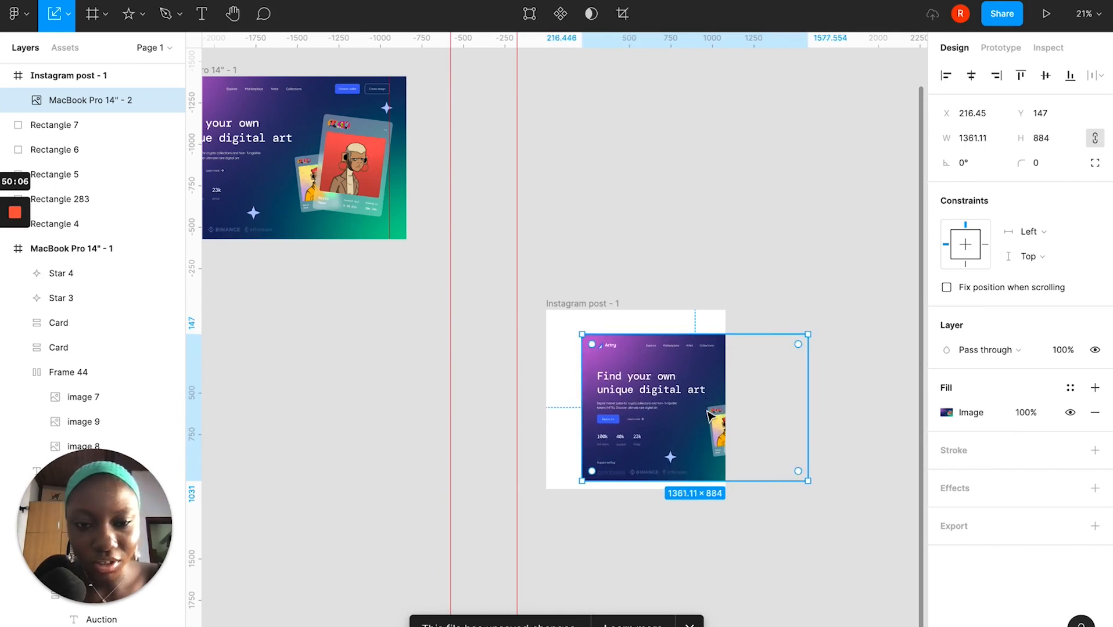
pyautogui.moveTo(701, 408); pyautogui.dragTo(699, 405)
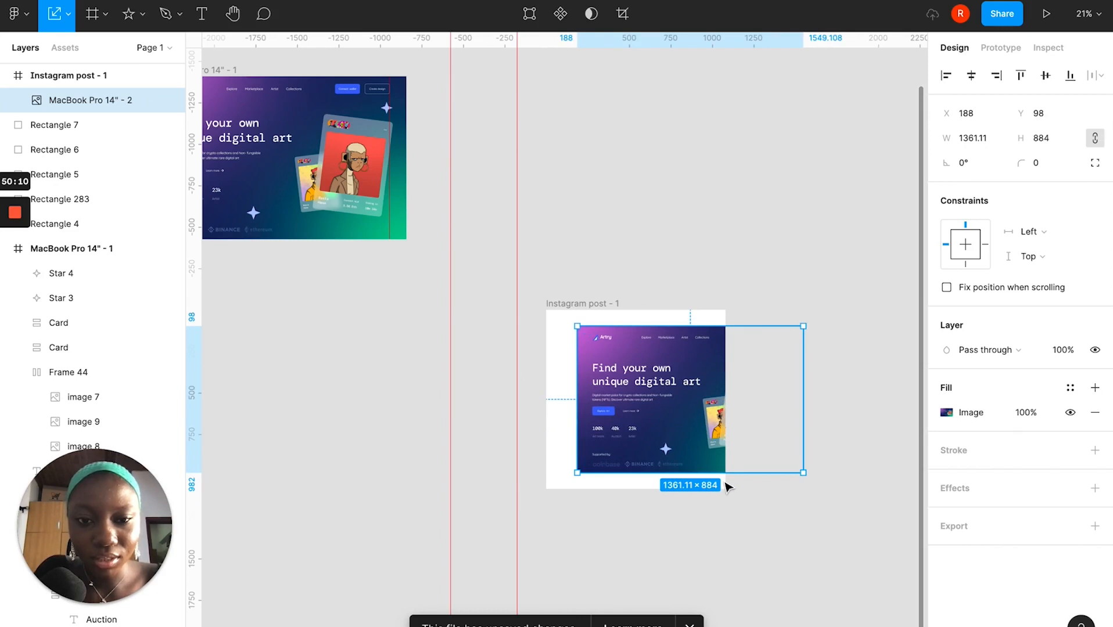
# Launch the SkewDat plugin for the image and move its window beside the Instagram post frame.
pyautogui.moveTo(16, 276)
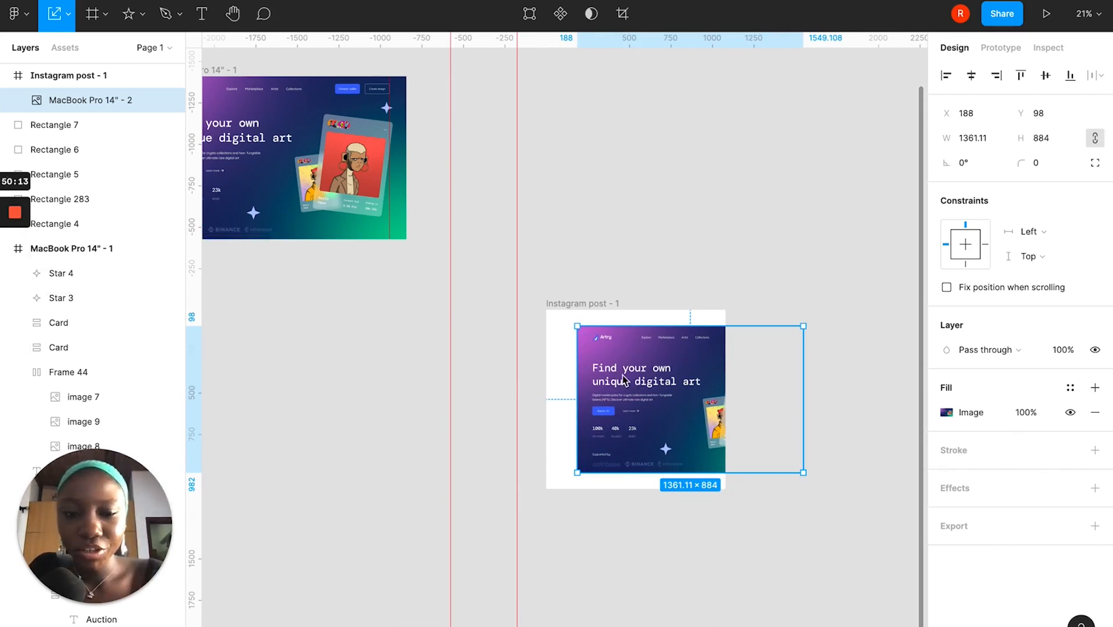
pyautogui.hscroll(1, 623, 381)
pyautogui.scroll(-1, 623, 380)
pyautogui.hscroll(2, 609, 370)
pyautogui.scroll(-1, 610, 370)
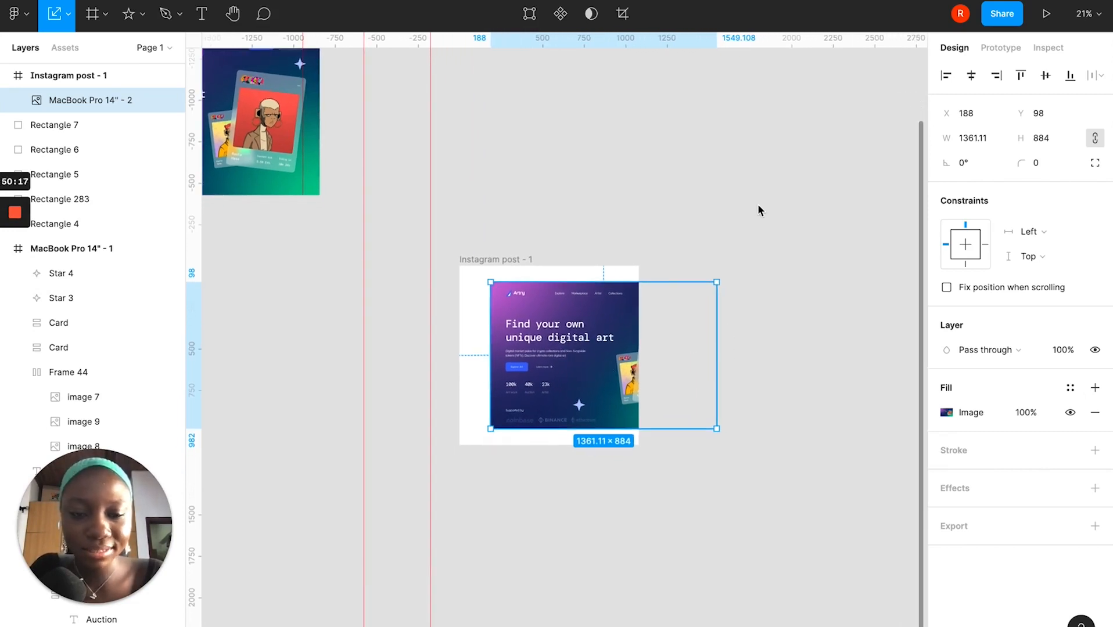
pyautogui.scroll(-2, 758, 207)
pyautogui.hscroll(1, 758, 208)
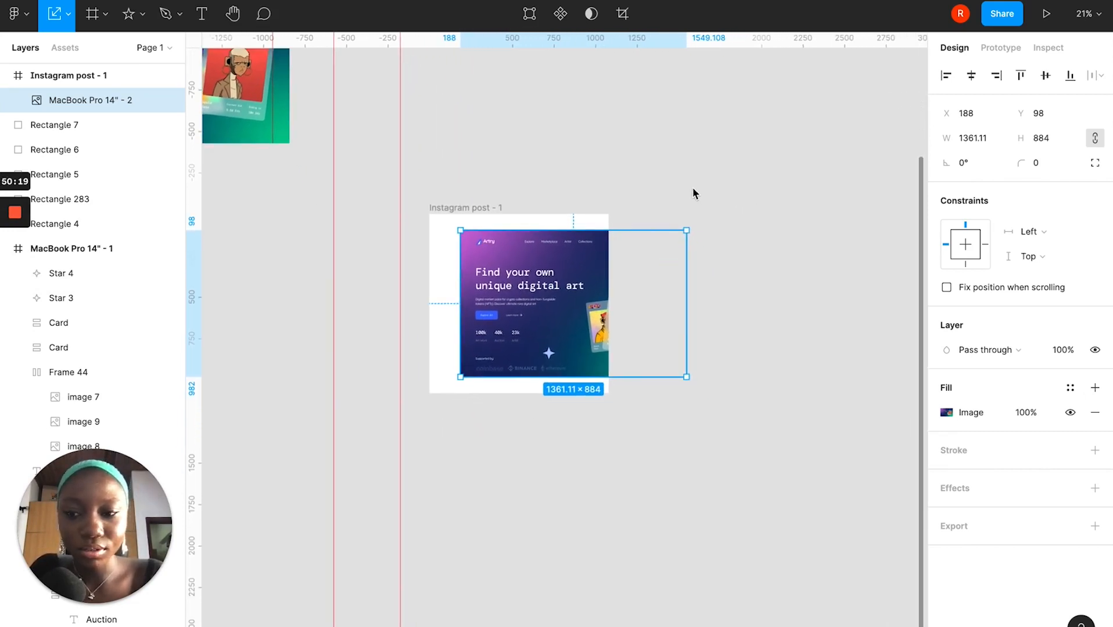
pyautogui.scroll(-2, 693, 192)
pyautogui.hscroll(1, 693, 192)
pyautogui.hscroll(-1, 668, 178)
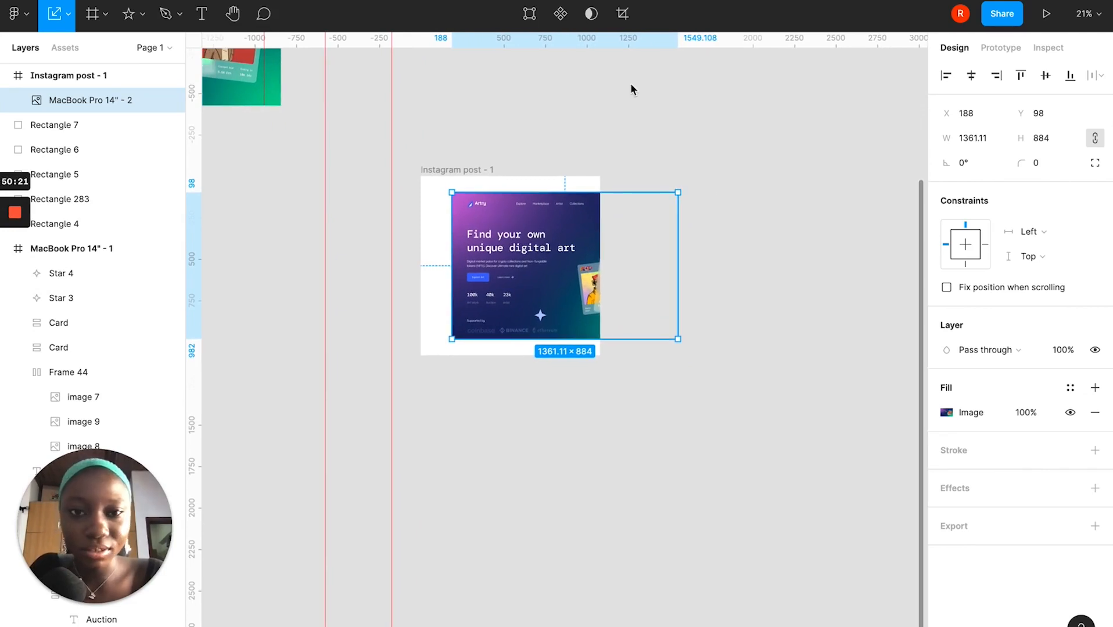
pyautogui.rightClick(615, 129)
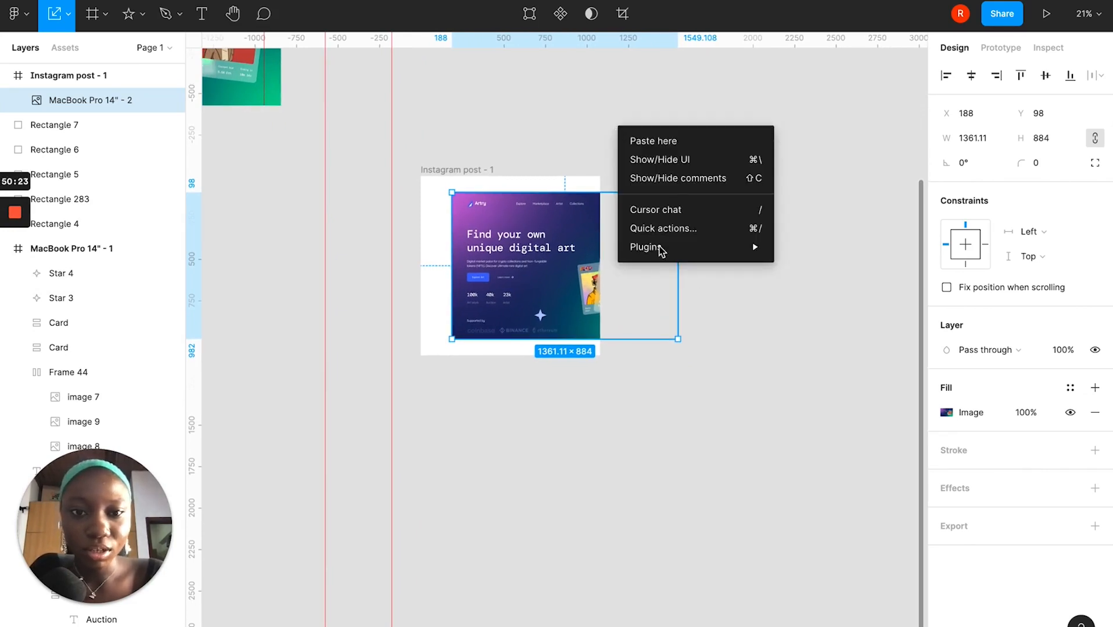
pyautogui.moveTo(720, 250)
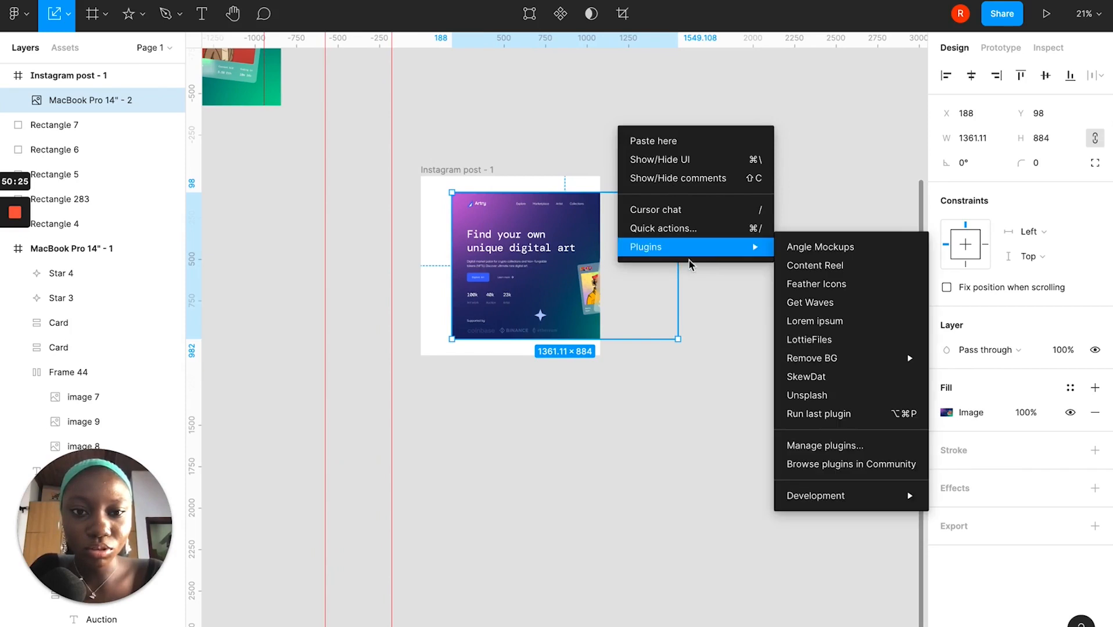
pyautogui.click(809, 383)
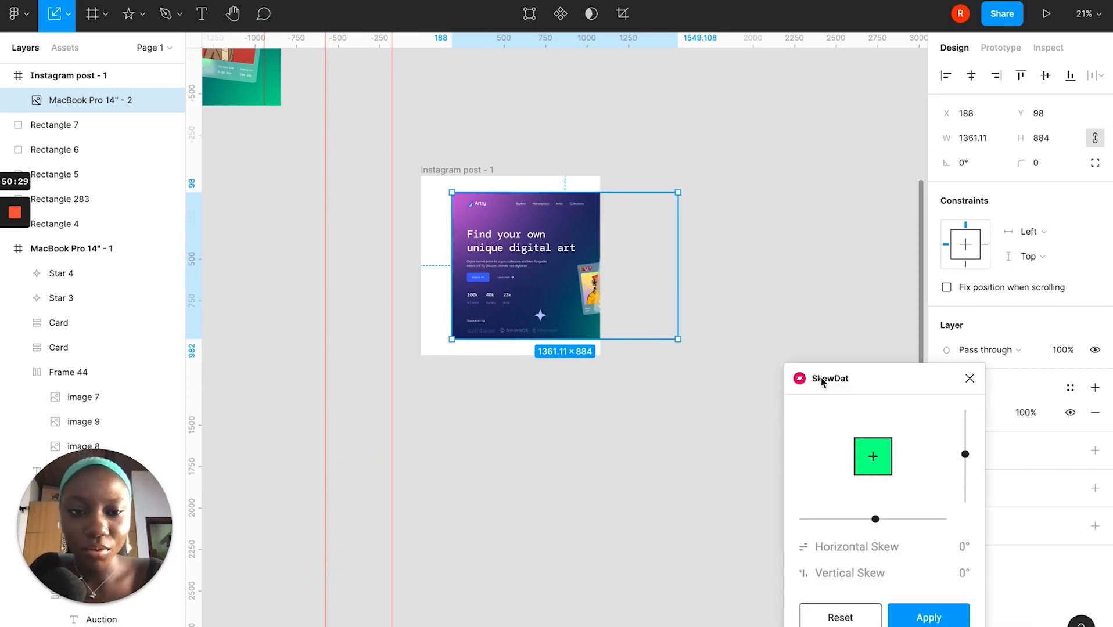
pyautogui.moveTo(847, 376); pyautogui.dragTo(758, 186)
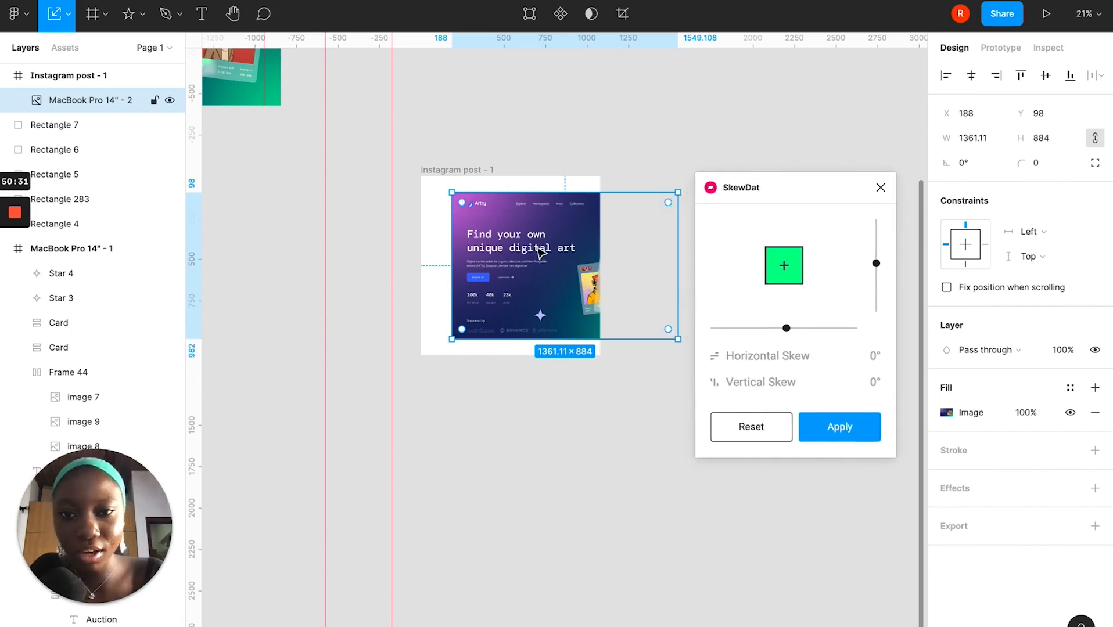
# Scale the image down proportionally to about 1284 × 834 and reposition it at X 104, Y 123 in the Instagram post frame.
pyautogui.scroll(2, 537, 243)
pyautogui.hscroll(1, 574, 188)
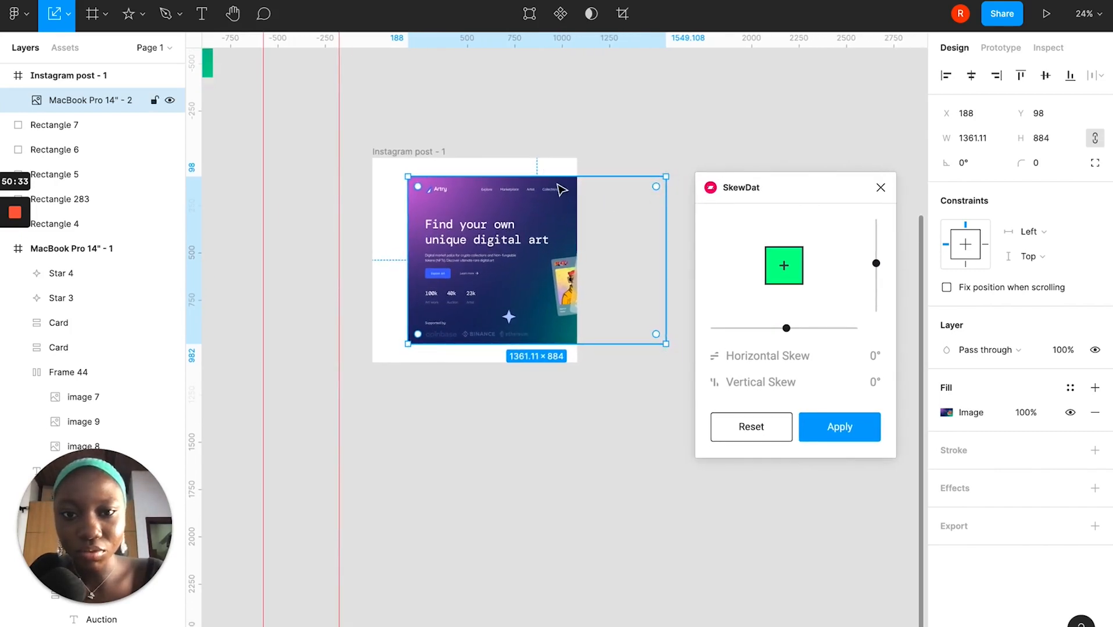
pyautogui.moveTo(552, 178); pyautogui.dragTo(520, 216)
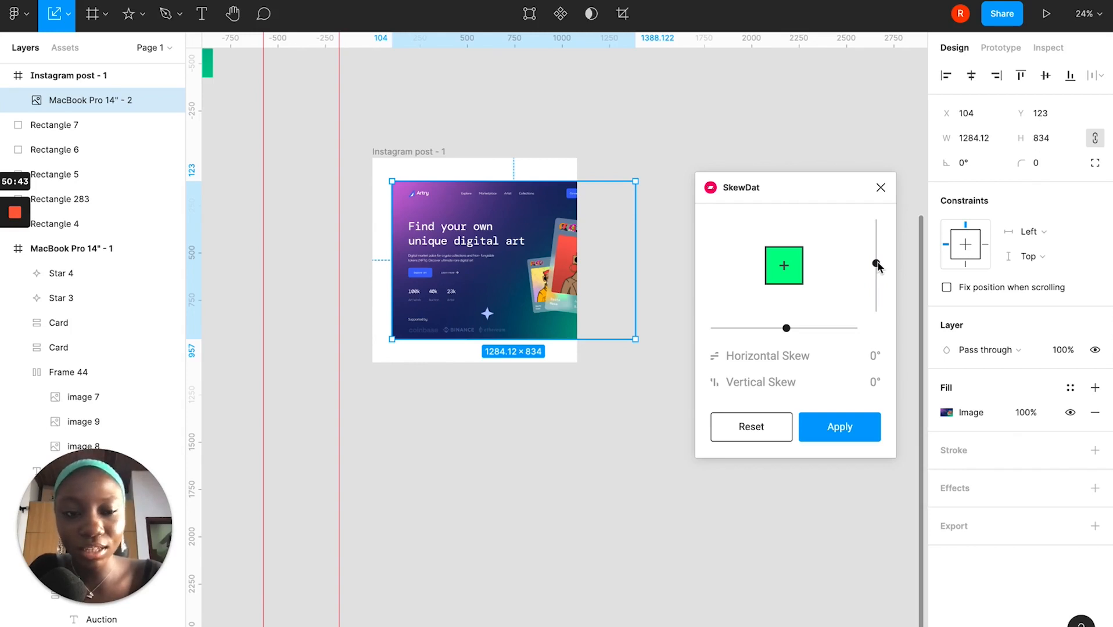
pyautogui.moveTo(877, 265); pyautogui.dragTo(875, 222)
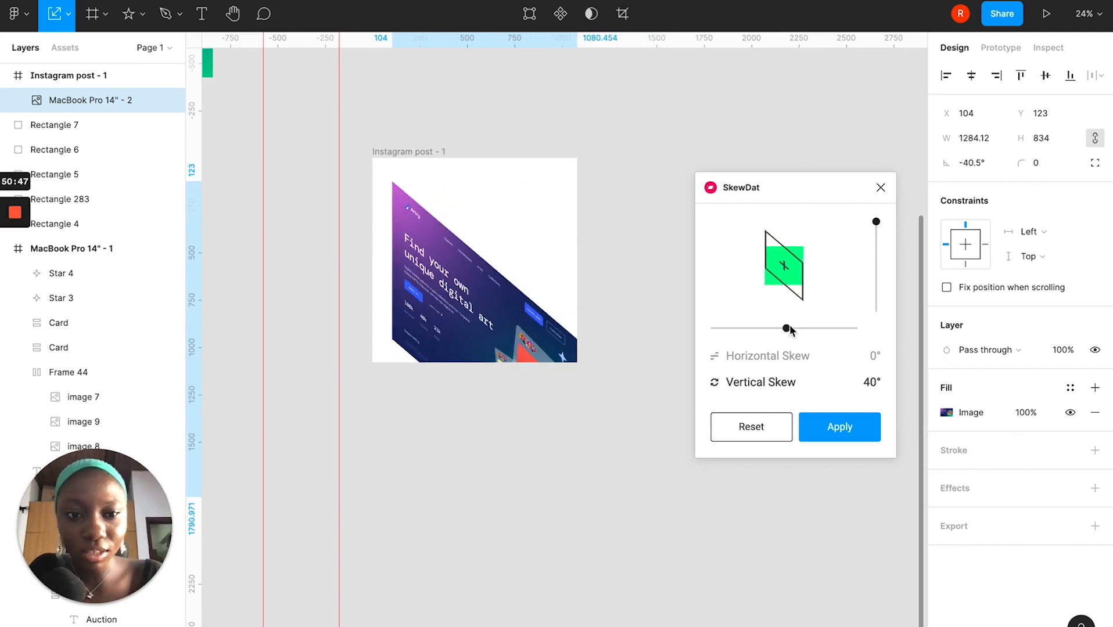
pyautogui.moveTo(801, 330); pyautogui.dragTo(767, 330)
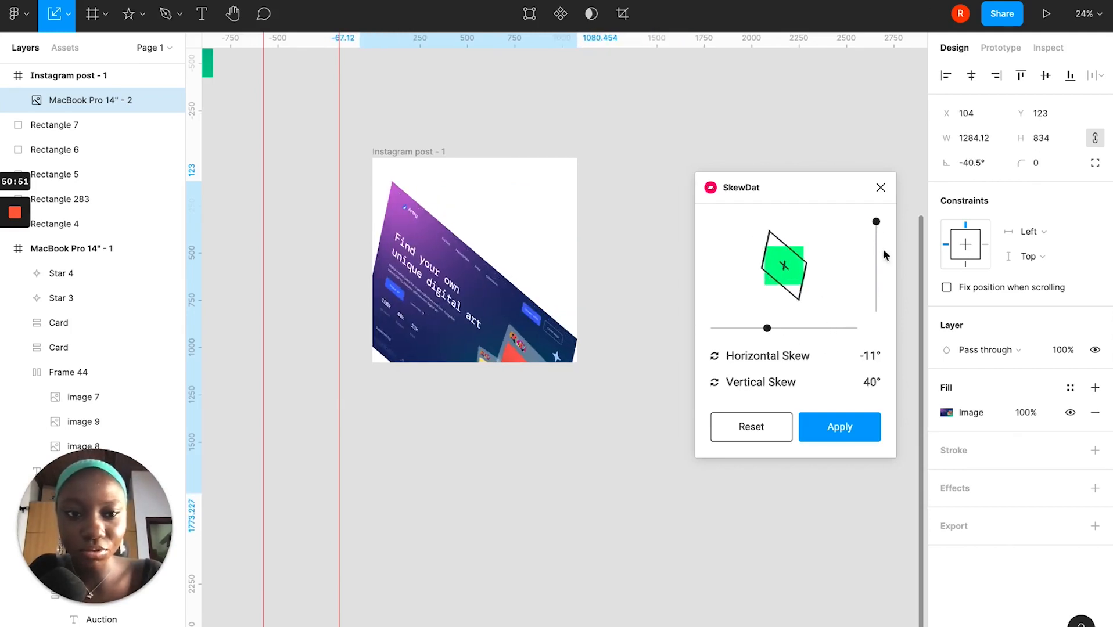
pyautogui.click(754, 427)
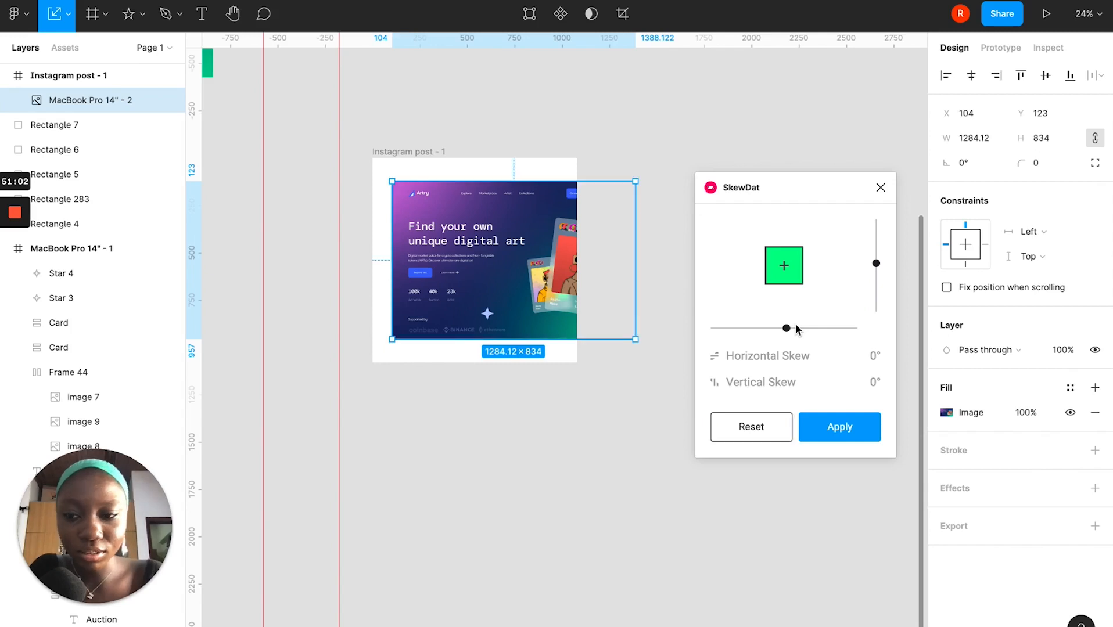
# Skew the image 8° horizontally and -2° vertically in SkewDat, shifting it slightly toward the Instagram post frame's left edge.
pyautogui.click(796, 327)
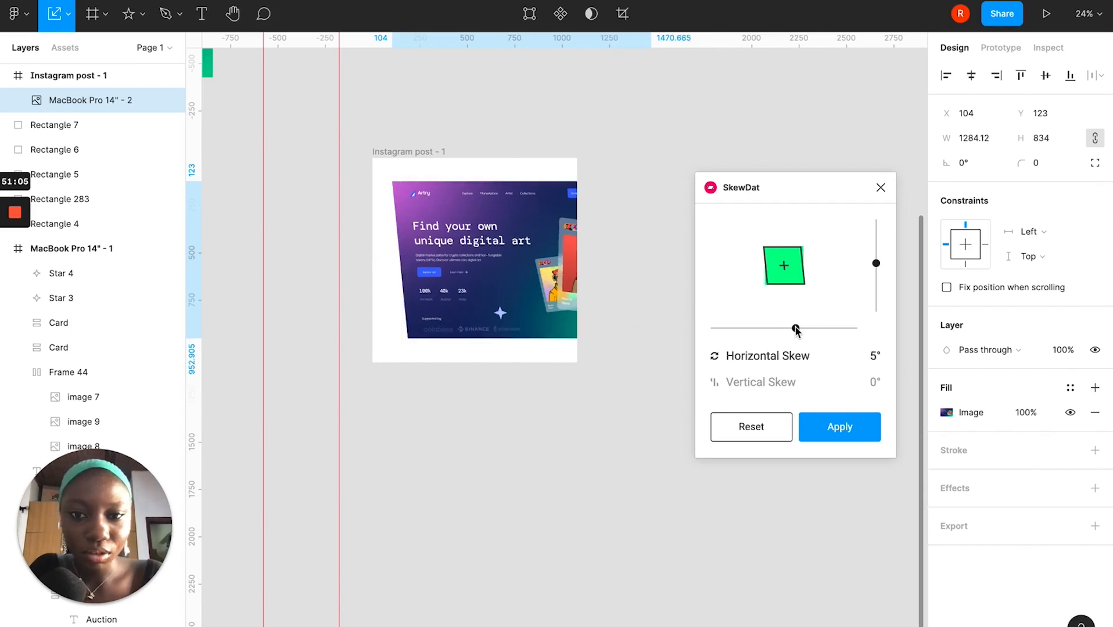
pyautogui.moveTo(796, 329); pyautogui.dragTo(800, 329)
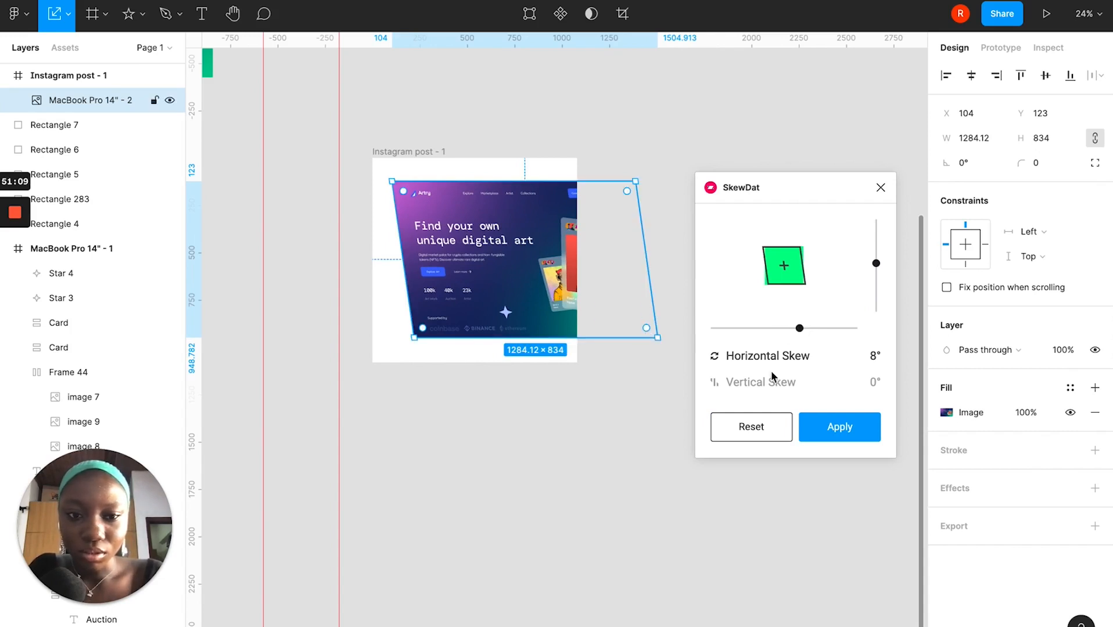
pyautogui.moveTo(877, 265); pyautogui.dragTo(877, 265)
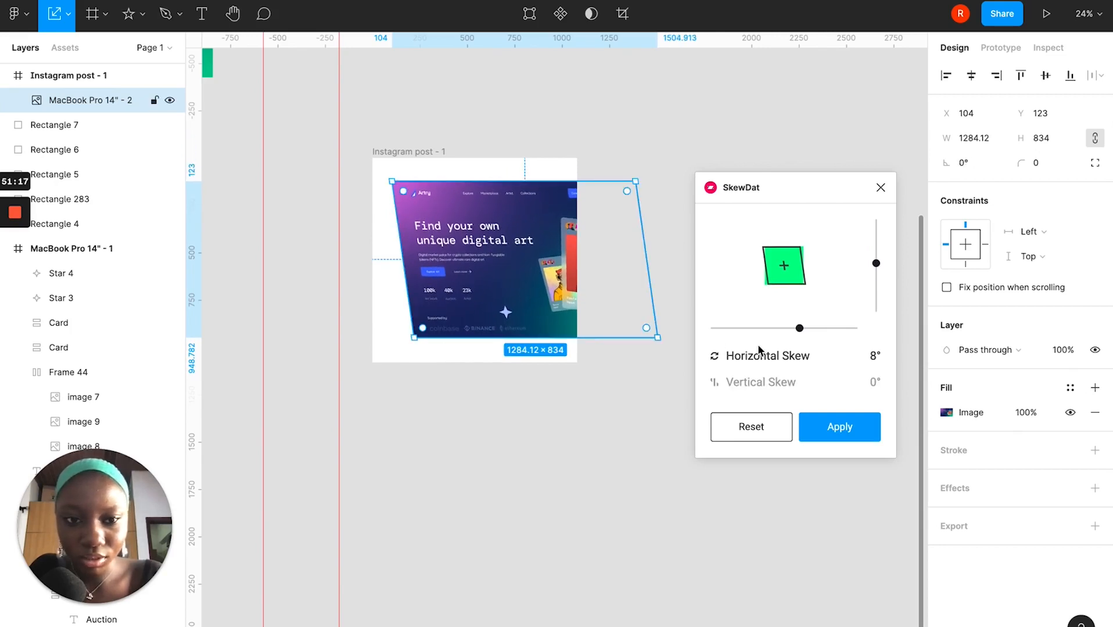
pyautogui.moveTo(799, 329); pyautogui.dragTo(799, 329)
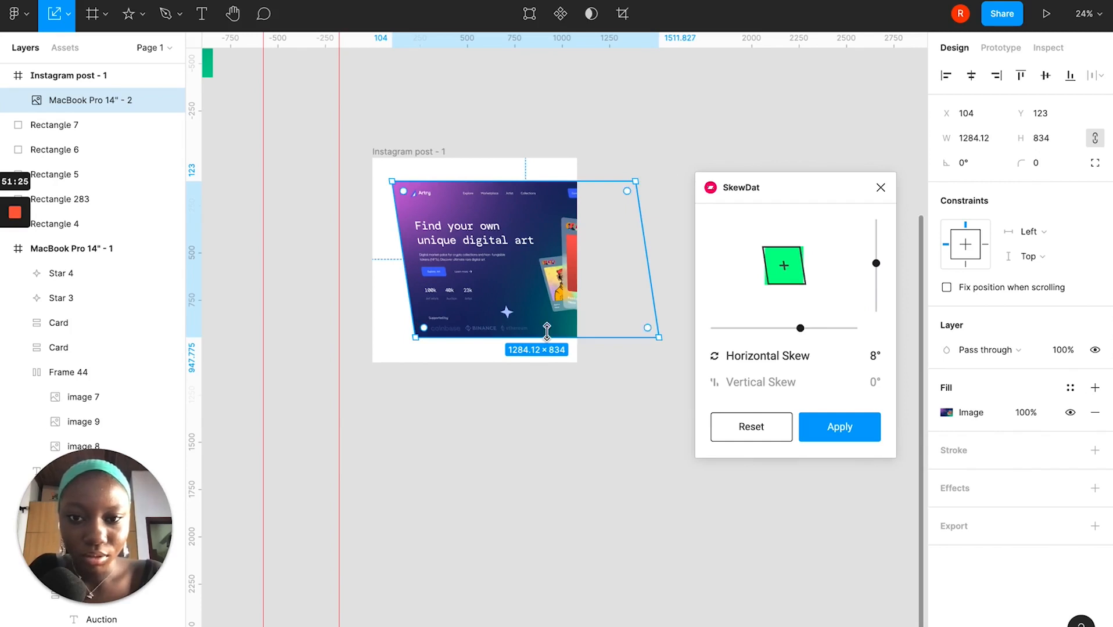
pyautogui.moveTo(528, 302); pyautogui.dragTo(522, 305)
pyautogui.moveTo(877, 266)
pyautogui.mouseDown()
pyautogui.moveTo(875, 278)
pyautogui.moveTo(879, 265)
pyautogui.mouseUp()
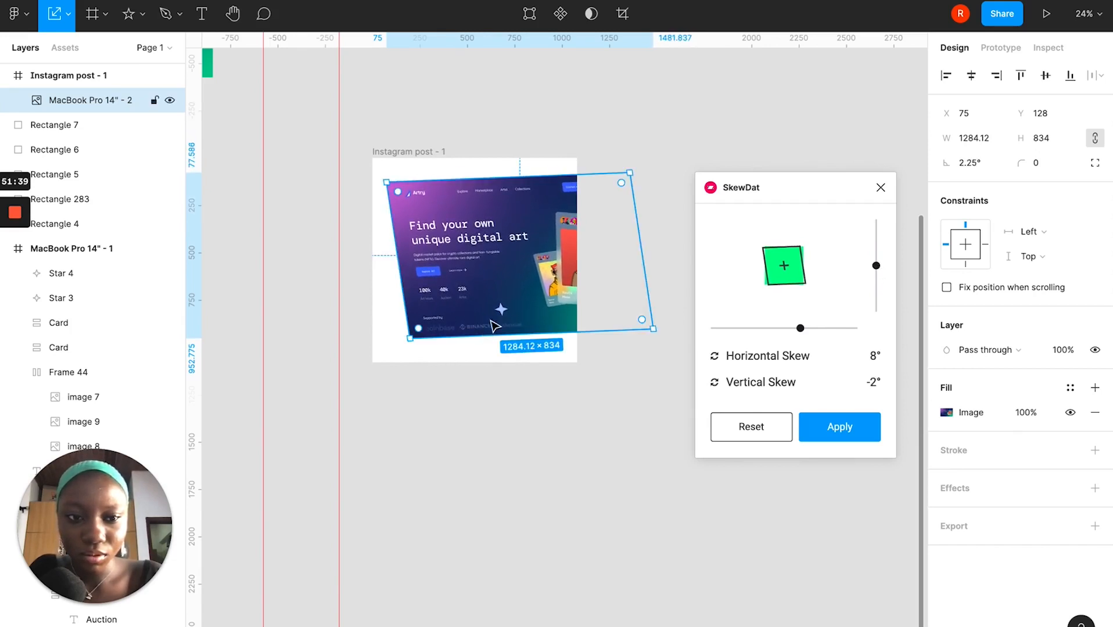
# Scale the skewed image proportionally to about 1210 × 786 at X 71, Y 175.51, and close the SkewDat plugin.
pyautogui.moveTo(522, 317)
pyautogui.mouseDown()
pyautogui.moveTo(537, 331)
pyautogui.moveTo(525, 305)
pyautogui.mouseUp()
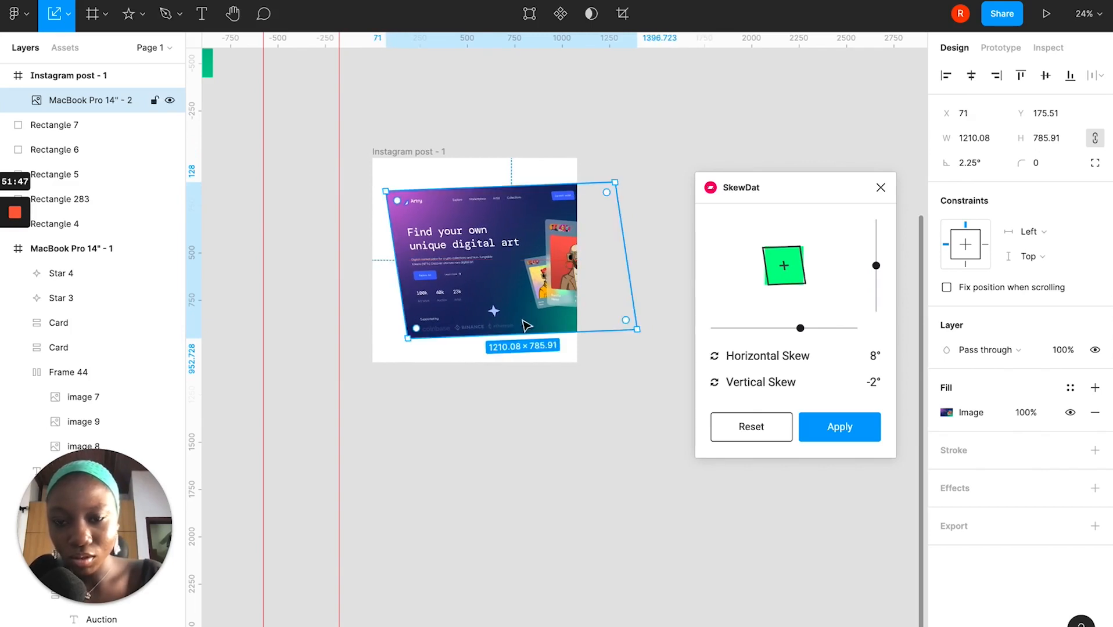
pyautogui.press('Escape')
pyautogui.hscroll(-1, 881, 186)
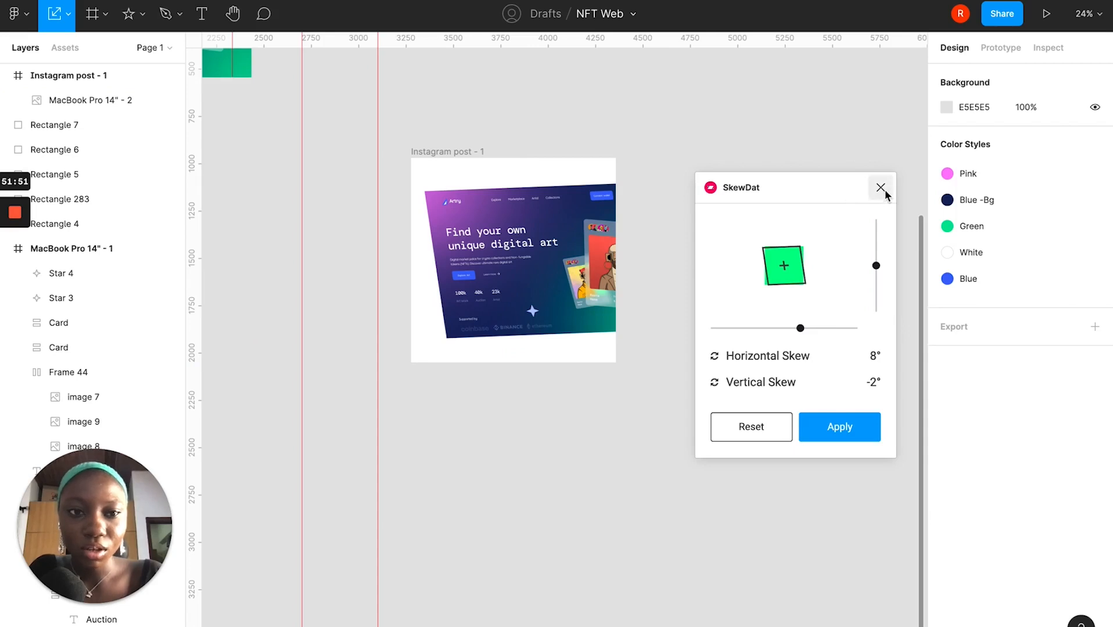
pyautogui.click(884, 191)
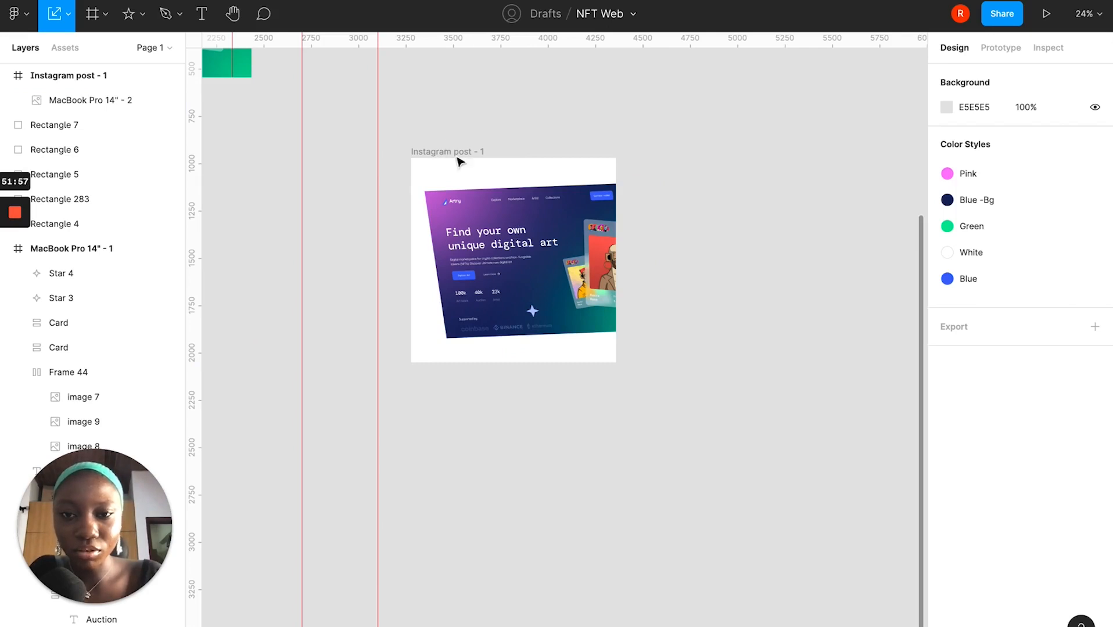
# Fill the Instagram post frame with the dark blue 233067 sampled from the image's background.
pyautogui.click(492, 197)
pyautogui.scroll(5, 490, 195)
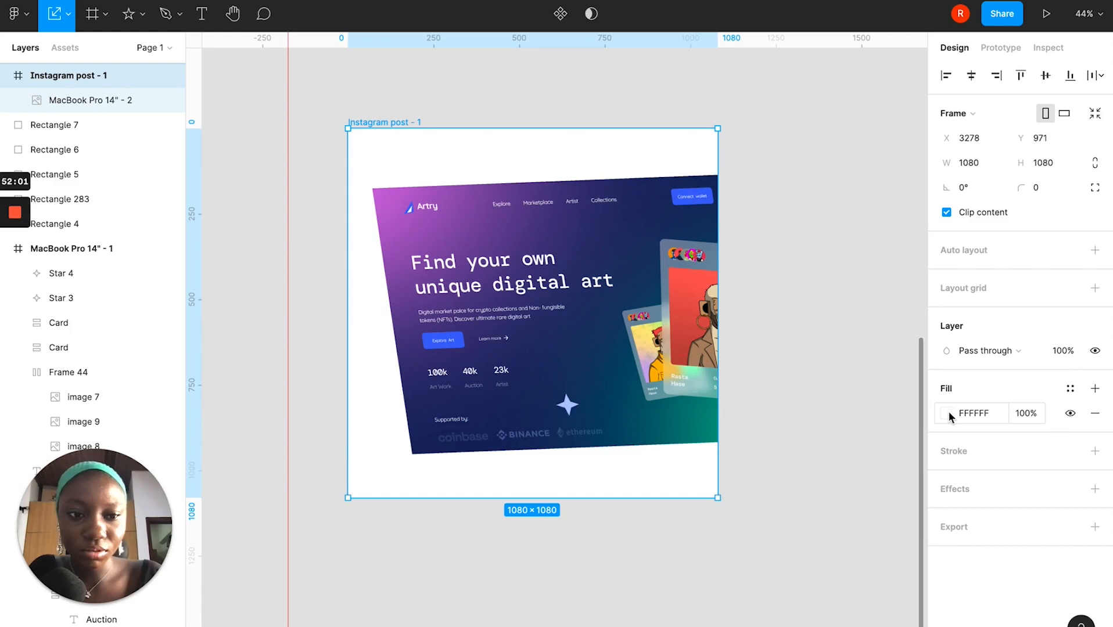
pyautogui.click(949, 412)
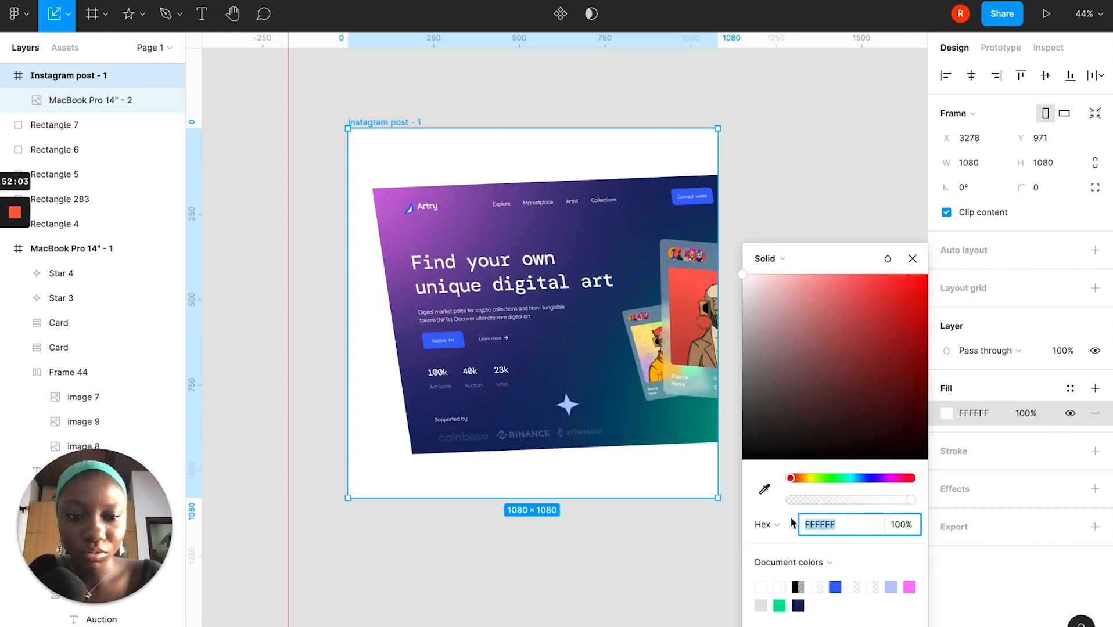
pyautogui.click(765, 489)
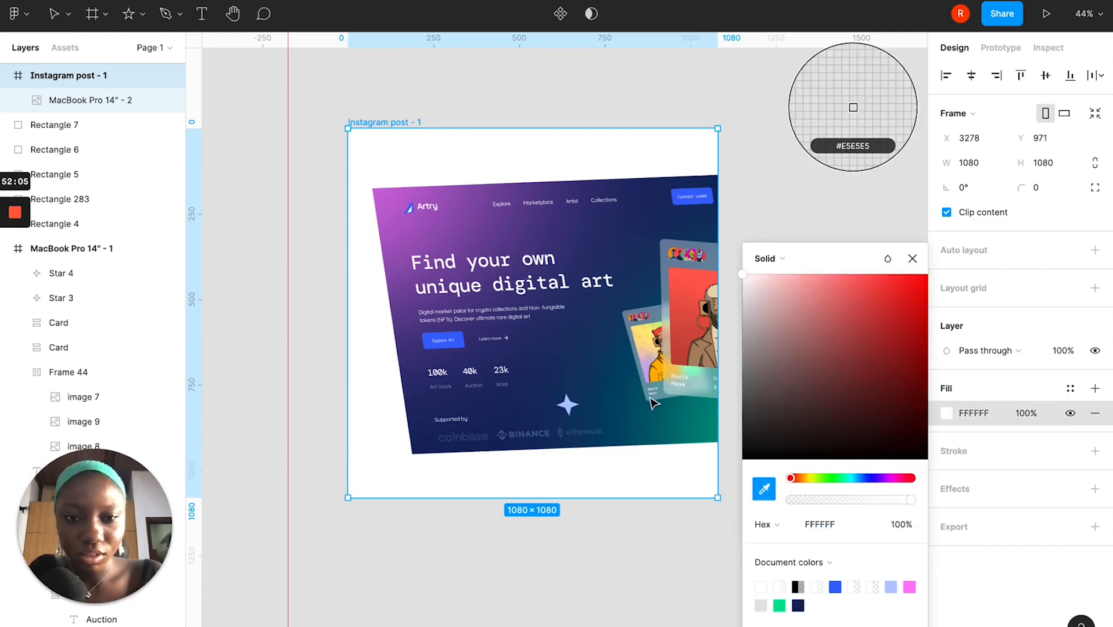
pyautogui.click(630, 220)
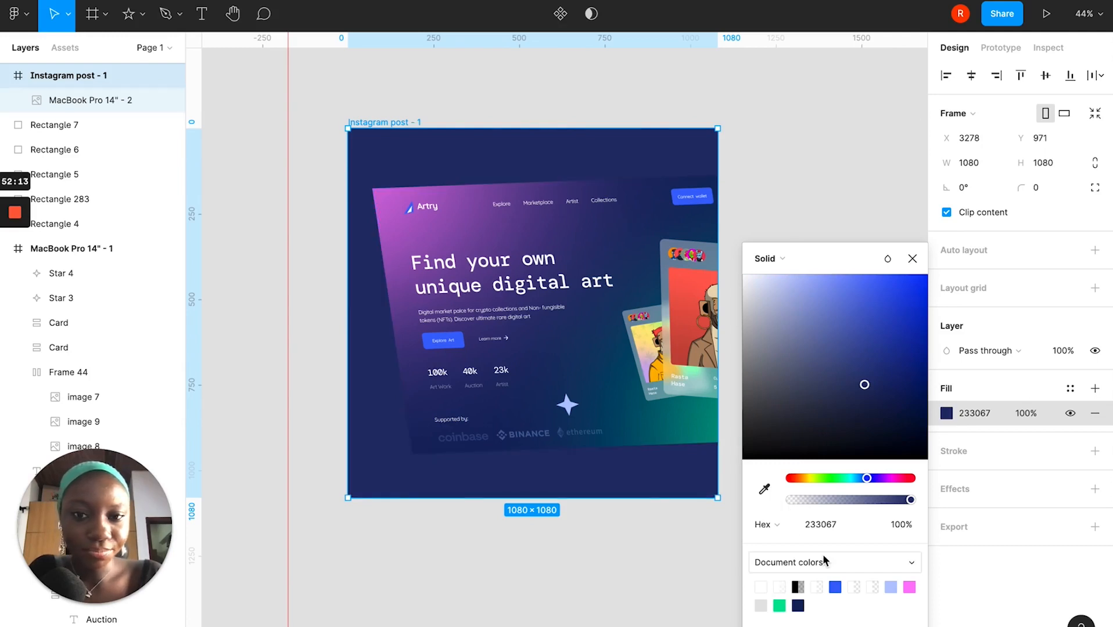
# Switch the frame's fill color to HSL values and set its lightness to 96.
pyautogui.click(777, 527)
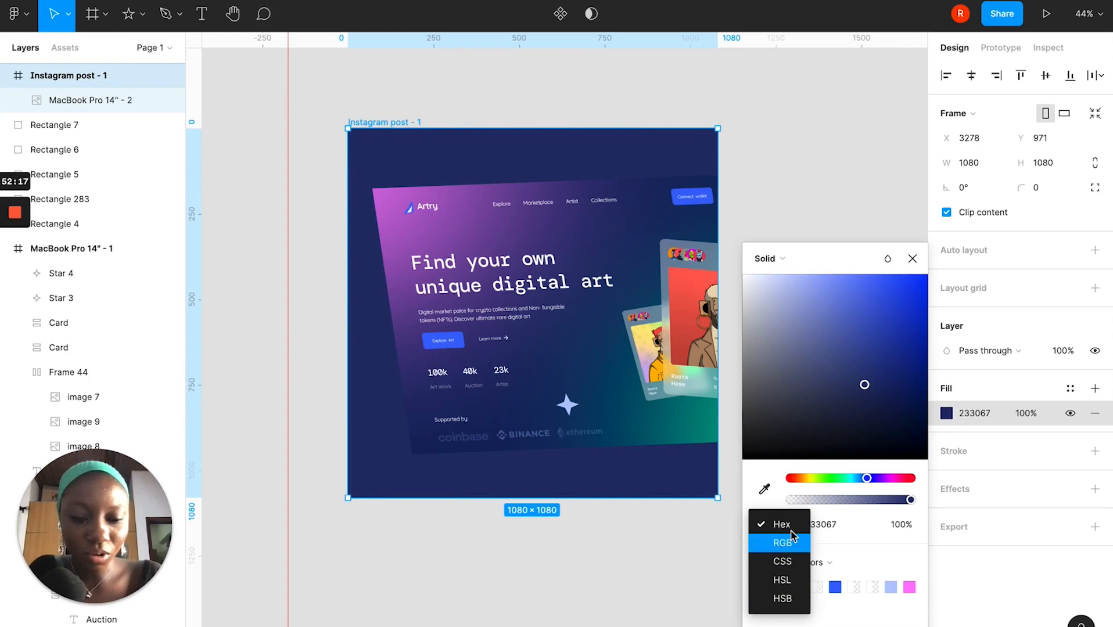
pyautogui.click(782, 581)
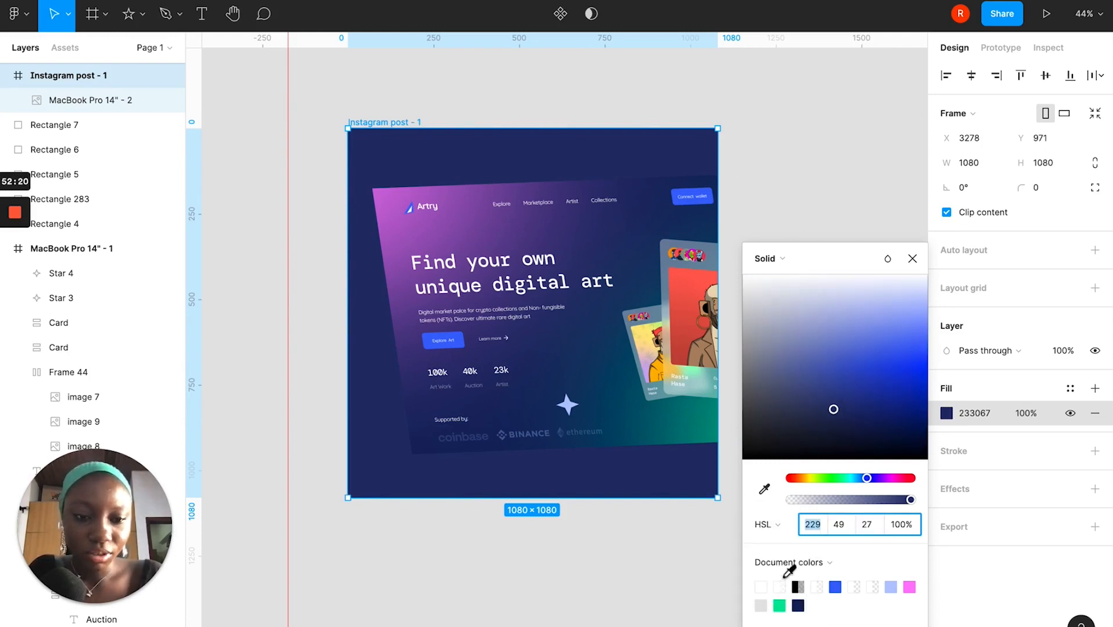
pyautogui.click(898, 528)
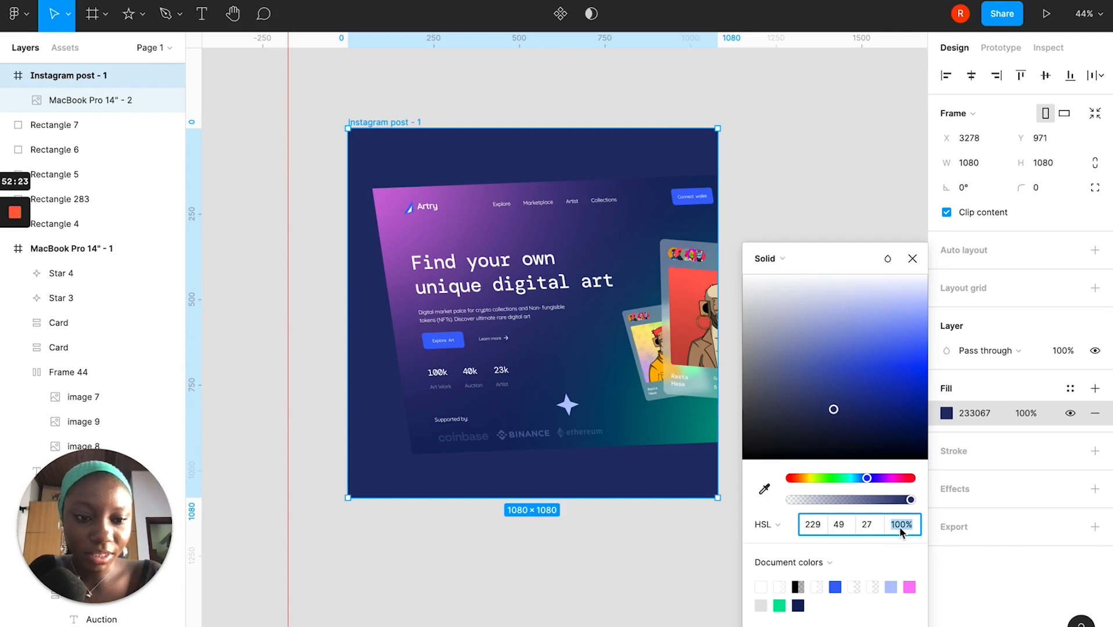
pyautogui.click(867, 530)
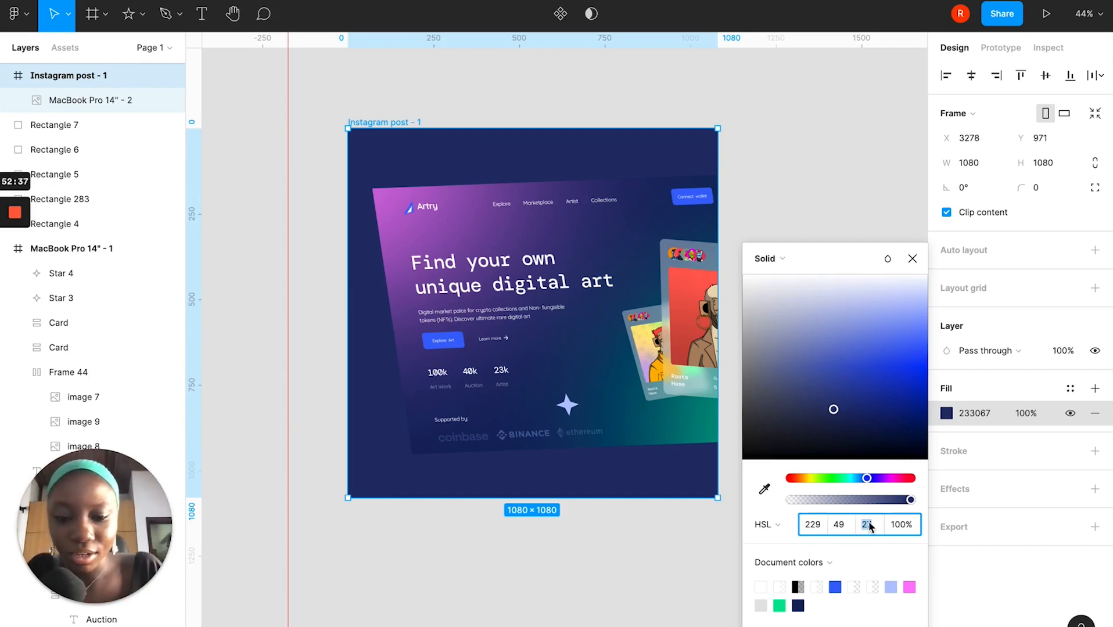
pyautogui.press('Return')
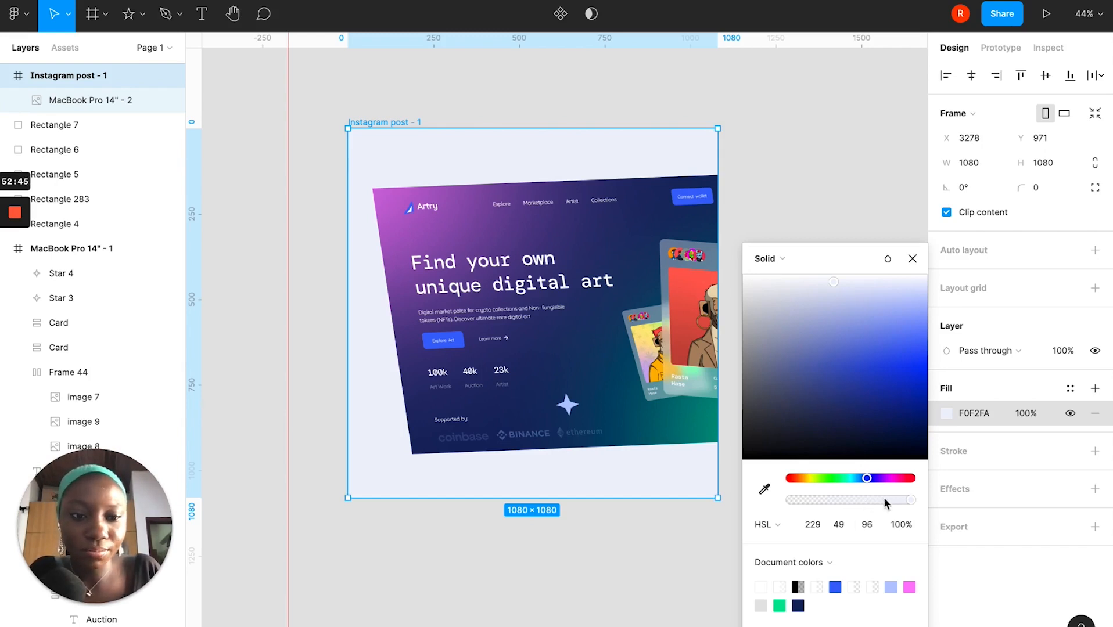
# Set the lightness of the Instagram post frame's fill to 90 and close the color picker.
pyautogui.click(867, 524)
pyautogui.write('8')
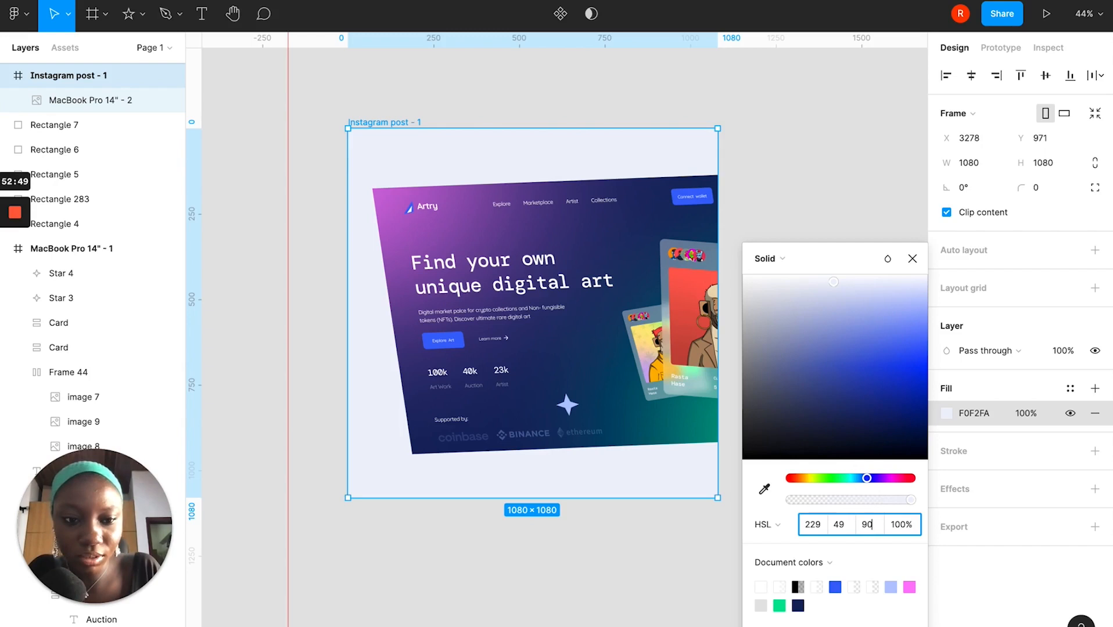
pyautogui.write('0')
pyautogui.press('Return')
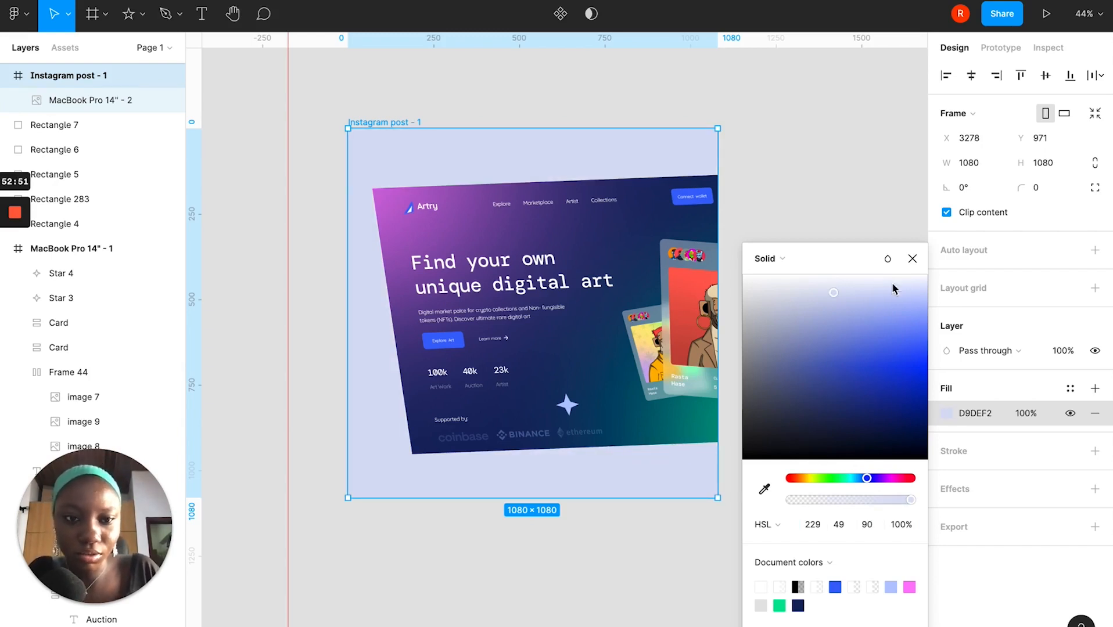
pyautogui.click(912, 258)
# Look over the Instagram post with its new background and the landing page frames on the canvas.
pyautogui.scroll(-2, 763, 241)
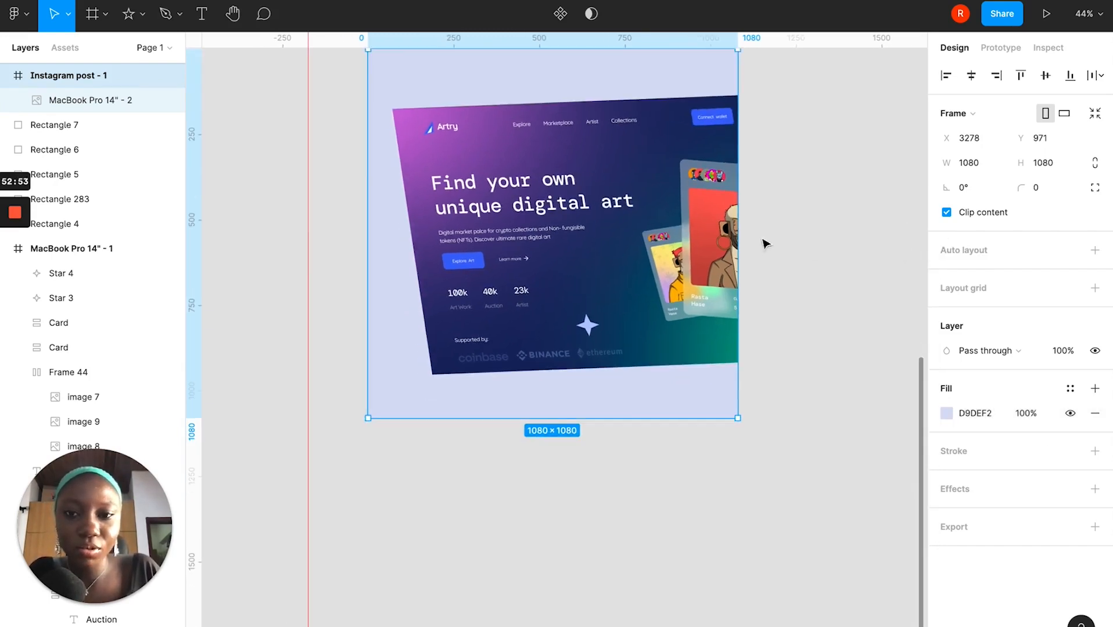
pyautogui.scroll(-3, 732, 233)
pyautogui.scroll(-2, 732, 234)
pyautogui.scroll(2, 735, 241)
pyautogui.scroll(2, 736, 241)
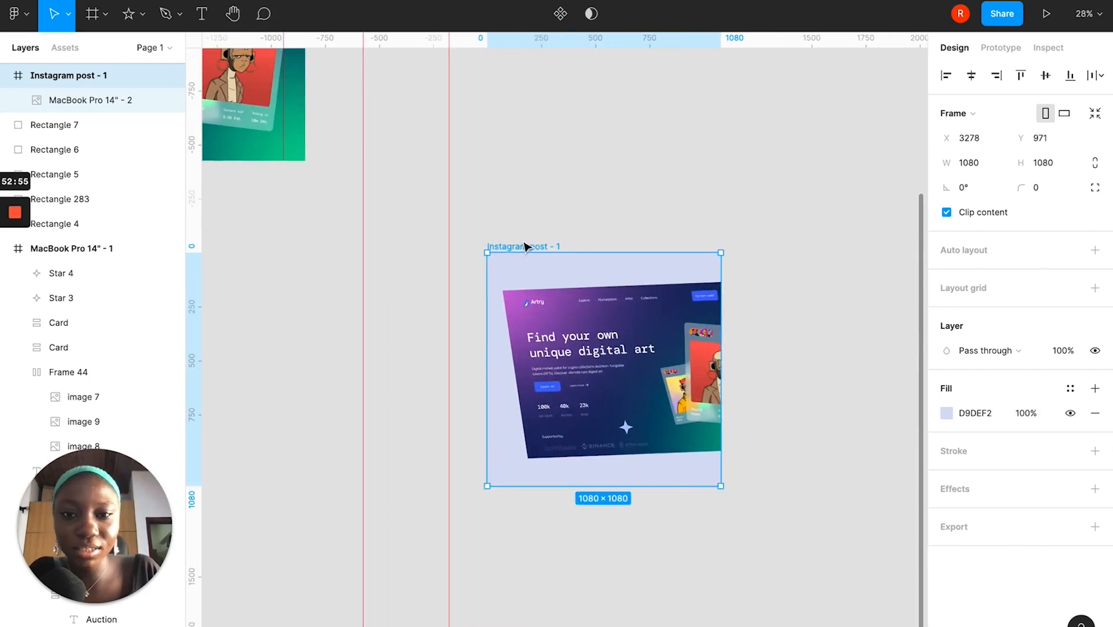
pyautogui.click(650, 222)
pyautogui.scroll(-2, 650, 222)
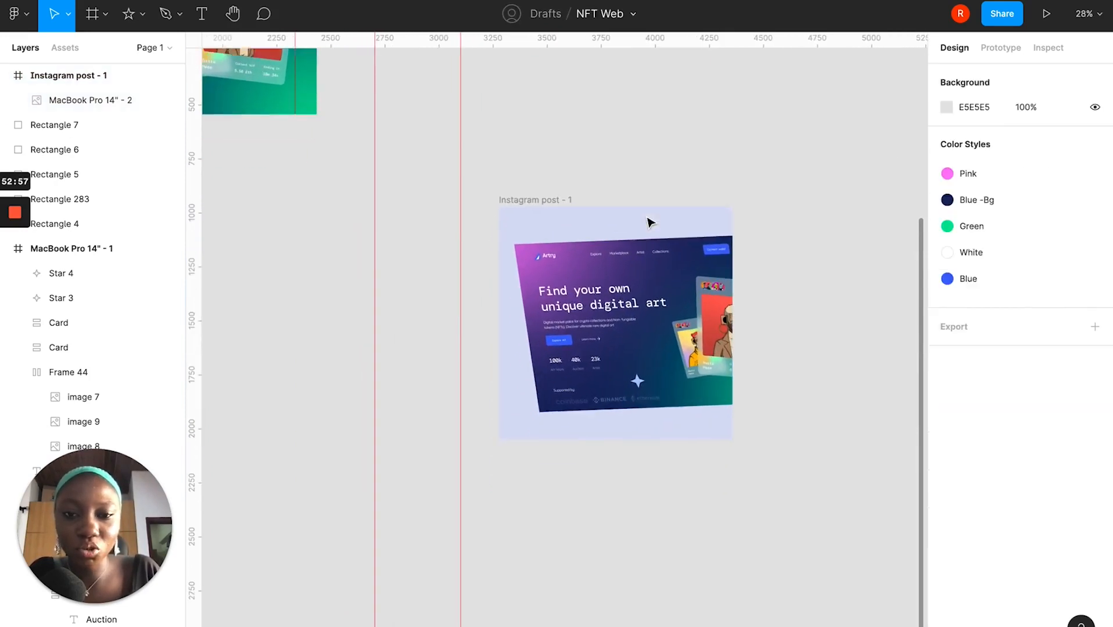
pyautogui.scroll(-2, 648, 221)
pyautogui.scroll(6, 649, 222)
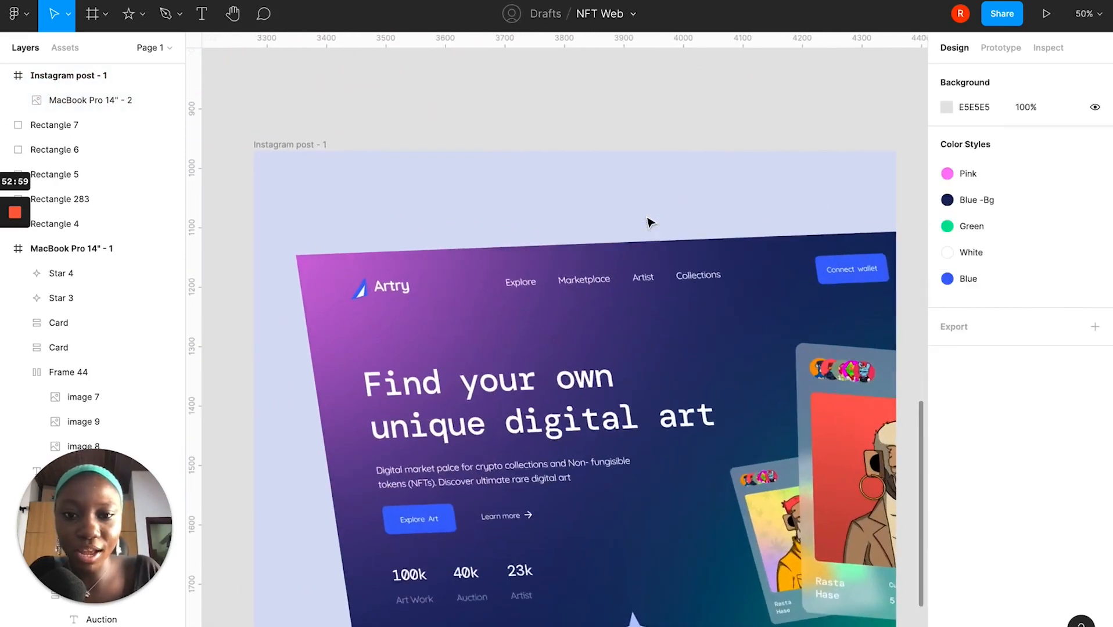
pyautogui.scroll(-3, 649, 221)
pyautogui.hscroll(-5, 648, 221)
pyautogui.scroll(5, 649, 221)
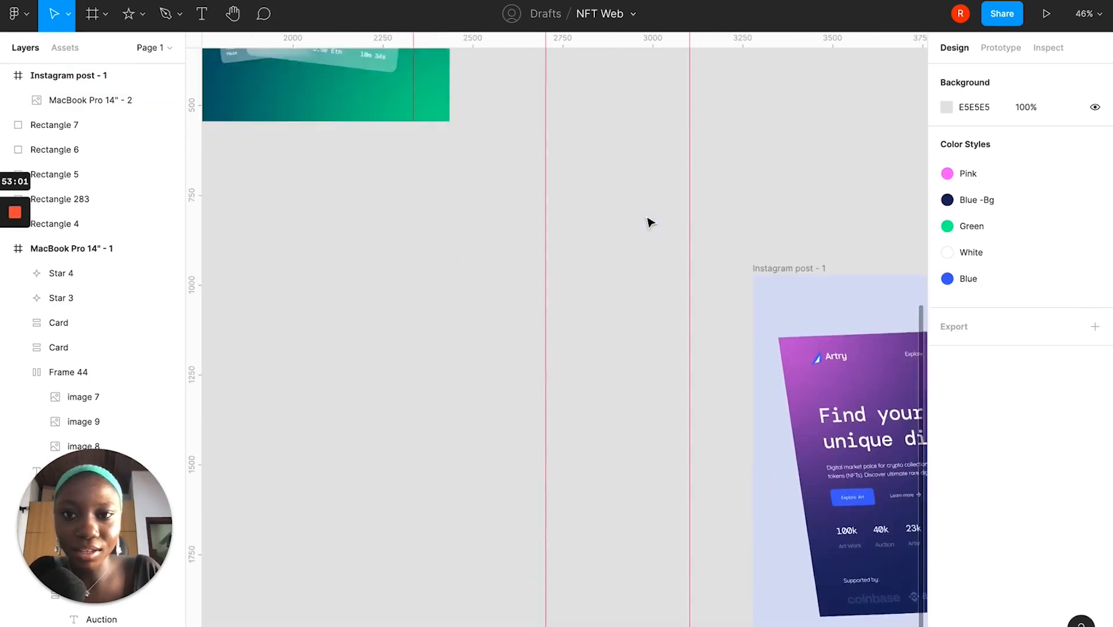
pyautogui.hscroll(-4, 644, 235)
pyautogui.scroll(2, 643, 235)
pyautogui.scroll(-2, 641, 231)
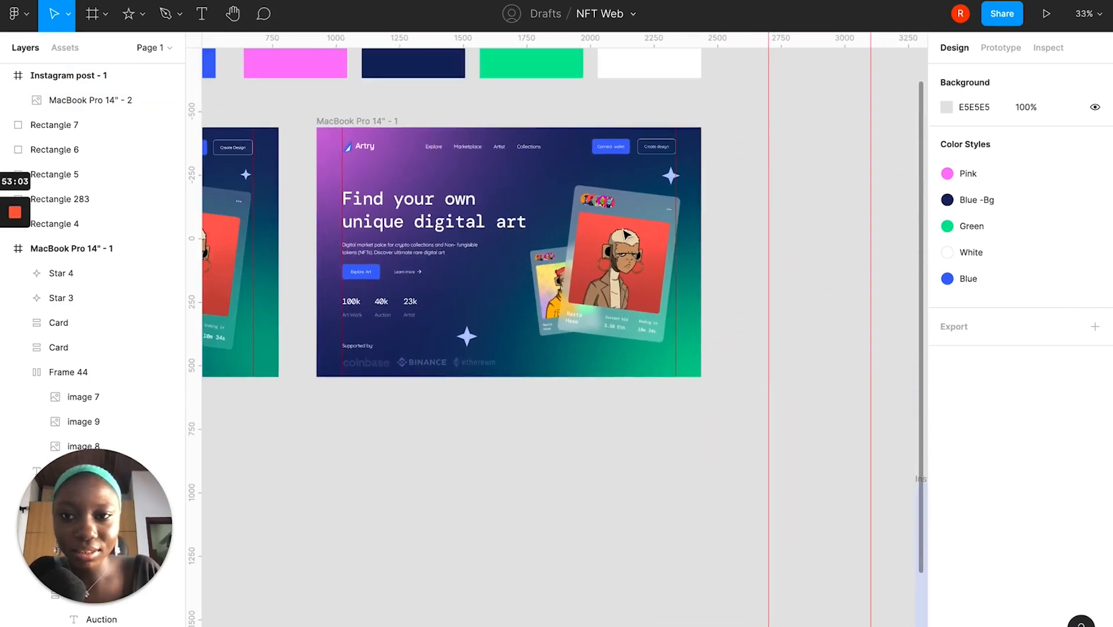
# Add a prototype flow starting point to the MacBook Pro 14" - 1 landing page frame.
pyautogui.click(377, 121)
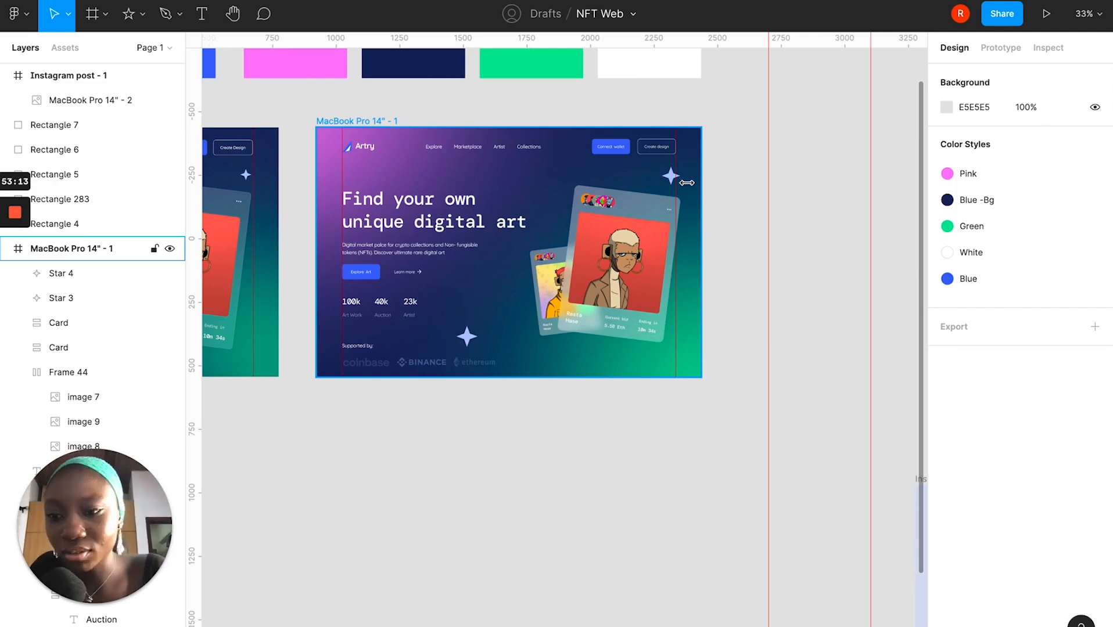
pyautogui.click(689, 186)
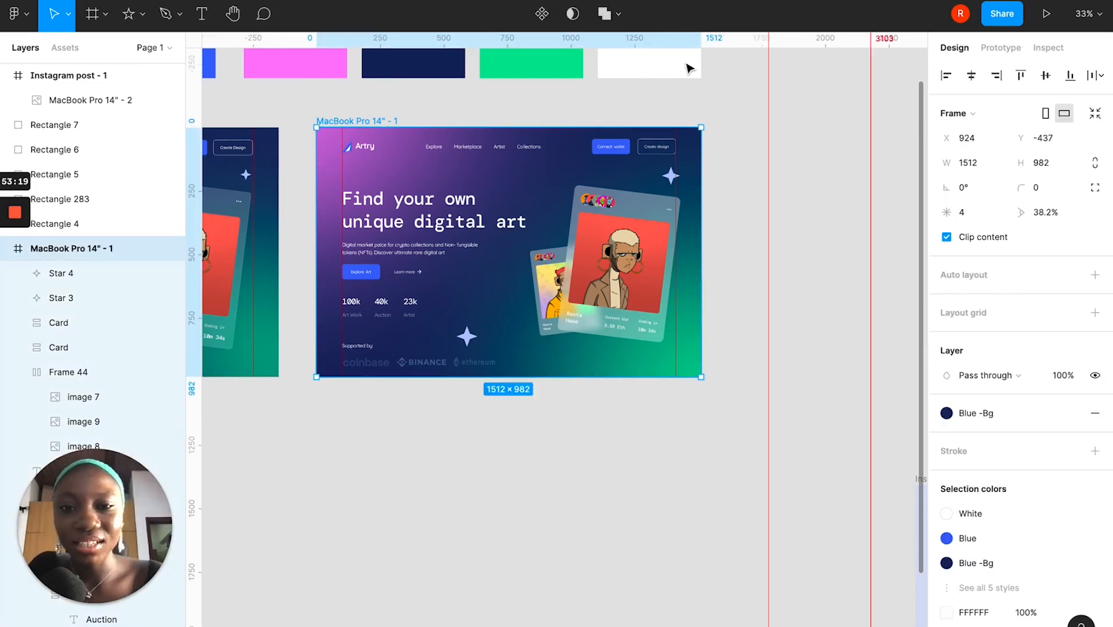
pyautogui.hscroll(5, 651, 244)
pyautogui.scroll(-2, 651, 244)
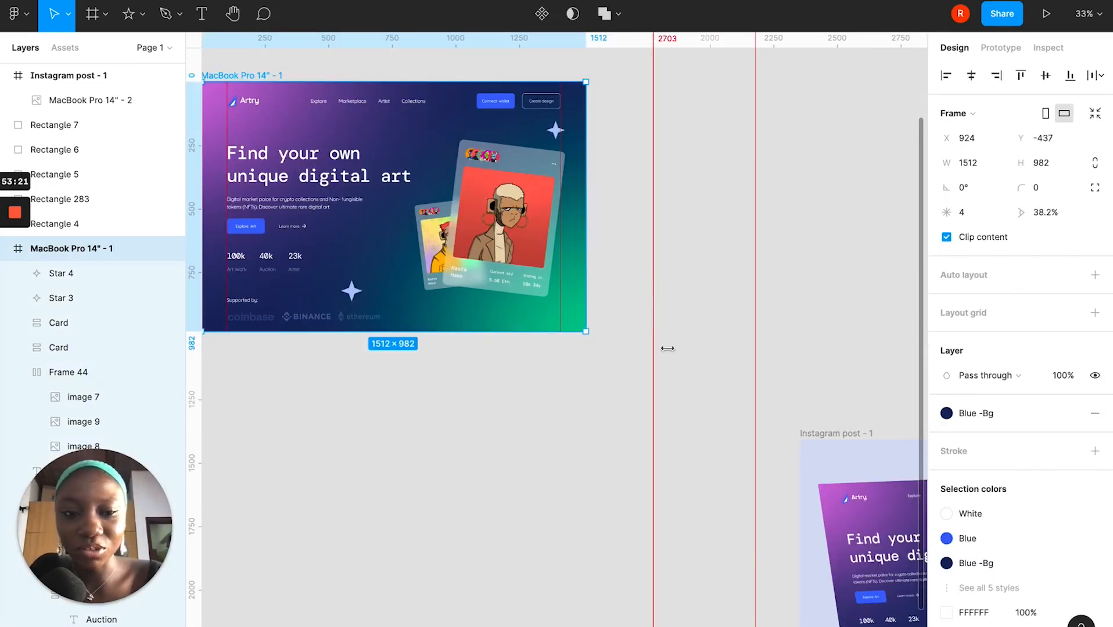
pyautogui.click(995, 51)
pyautogui.scroll(-5, 623, 278)
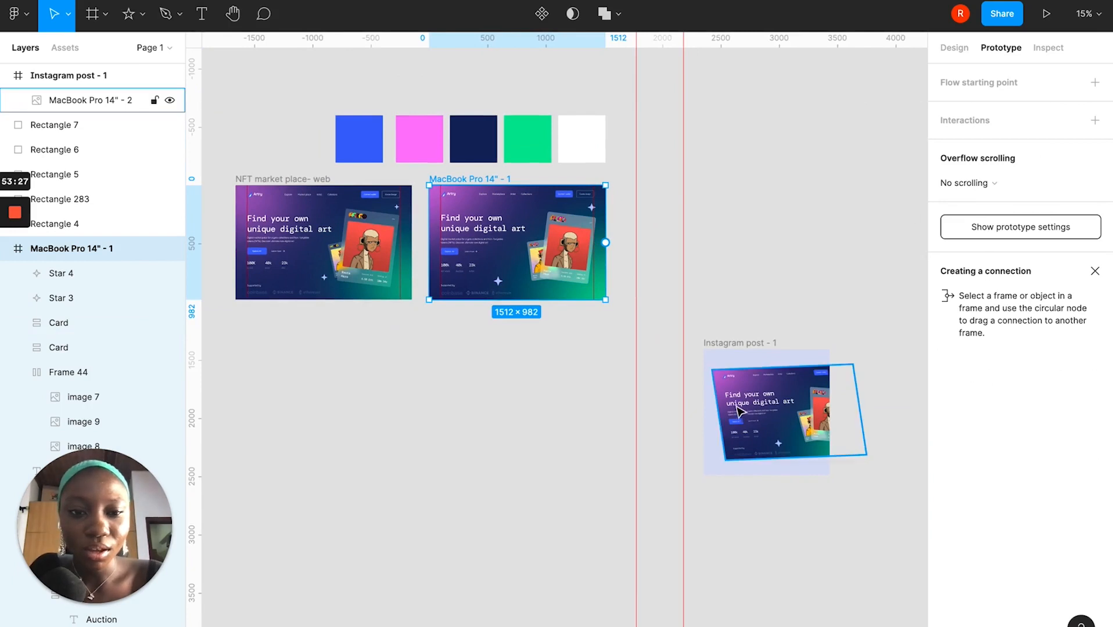
pyautogui.scroll(2, 738, 411)
pyautogui.click(719, 342)
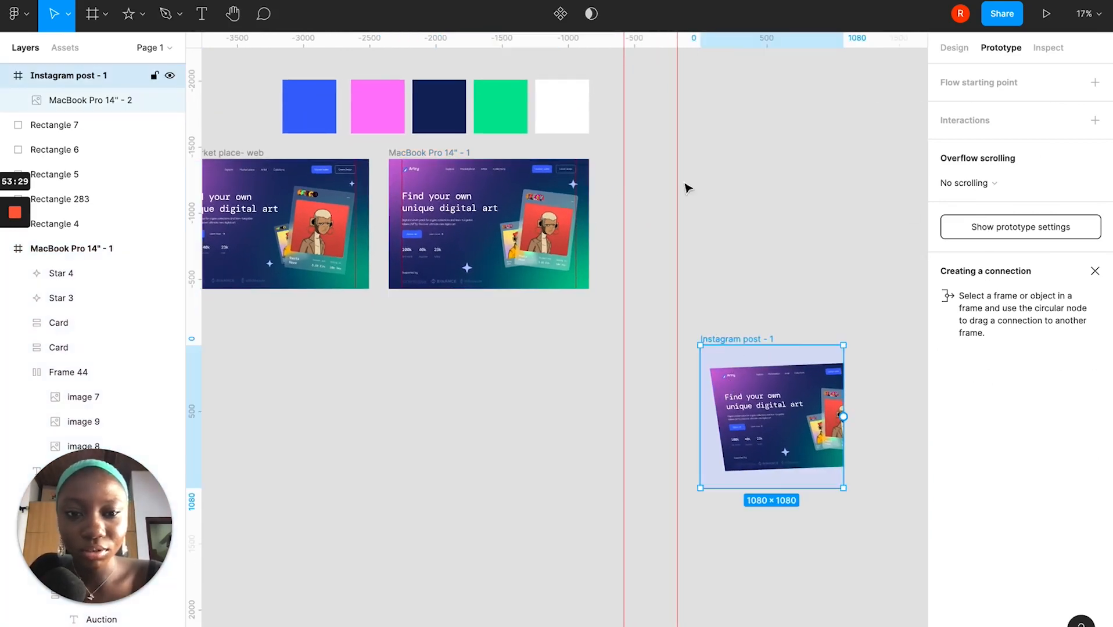
pyautogui.click(404, 154)
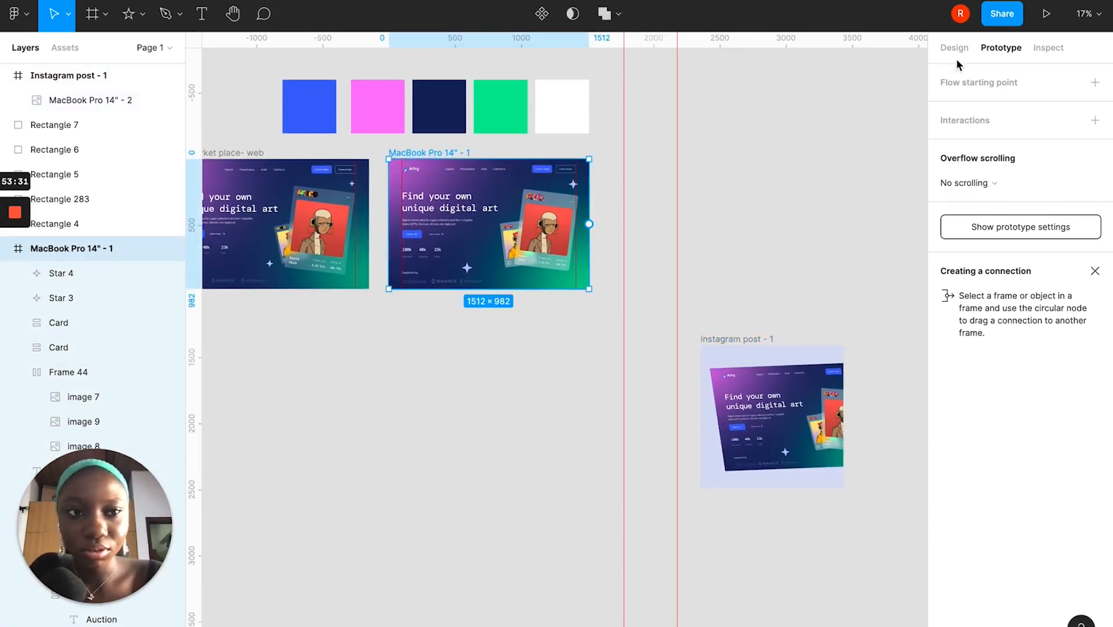
pyautogui.click(1093, 84)
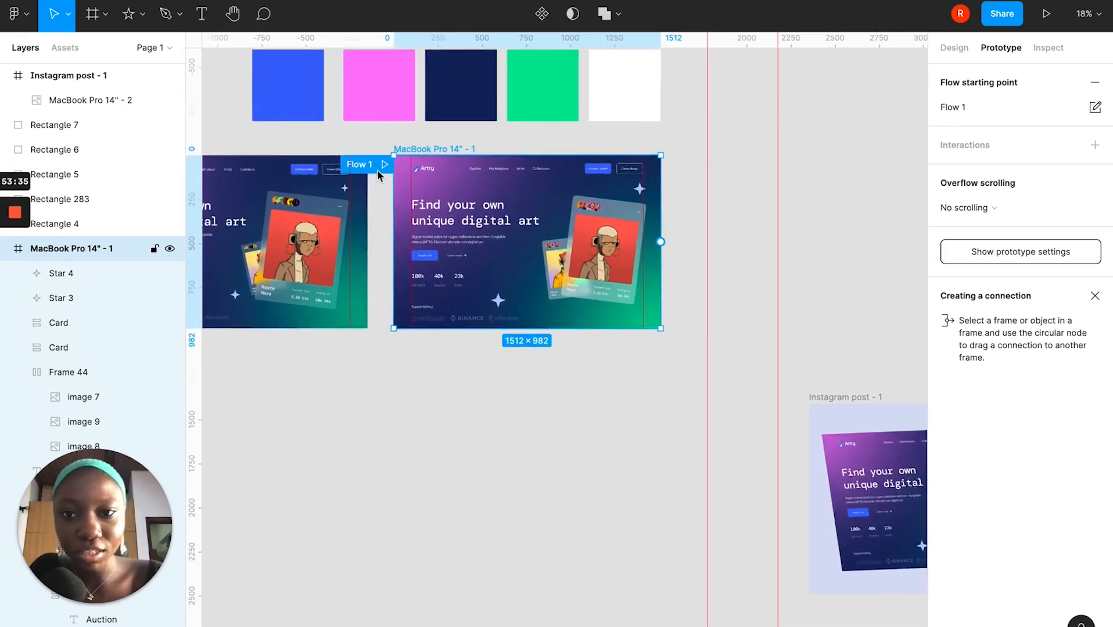
# Play the Flow 1 prototype of the landing page and look over the whole page at actual size.
pyautogui.click(379, 169)
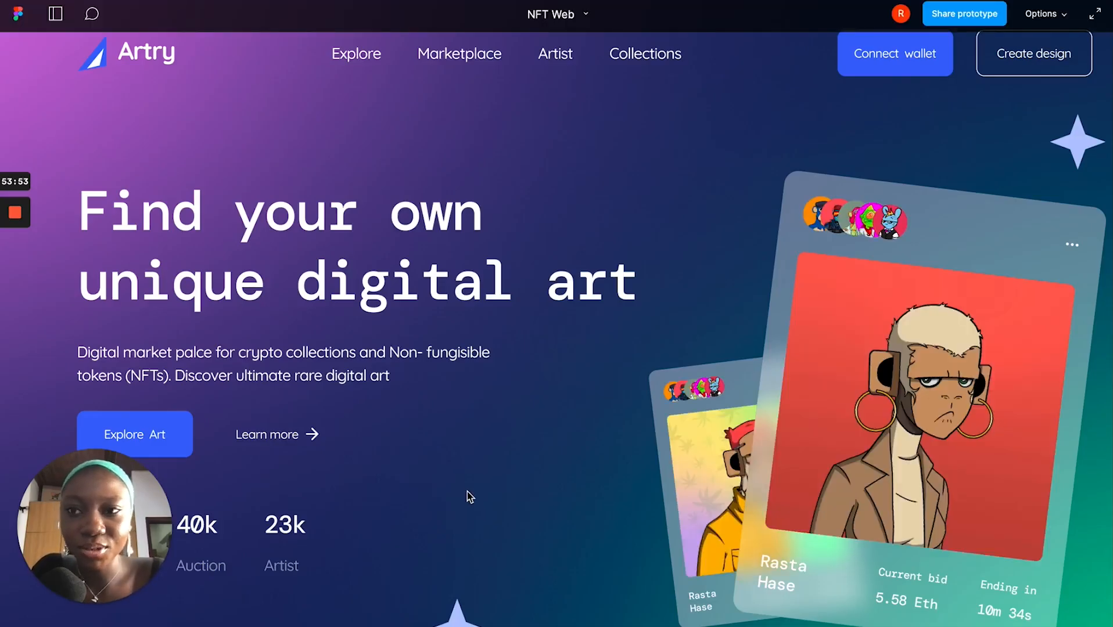
pyautogui.scroll(-2, 469, 497)
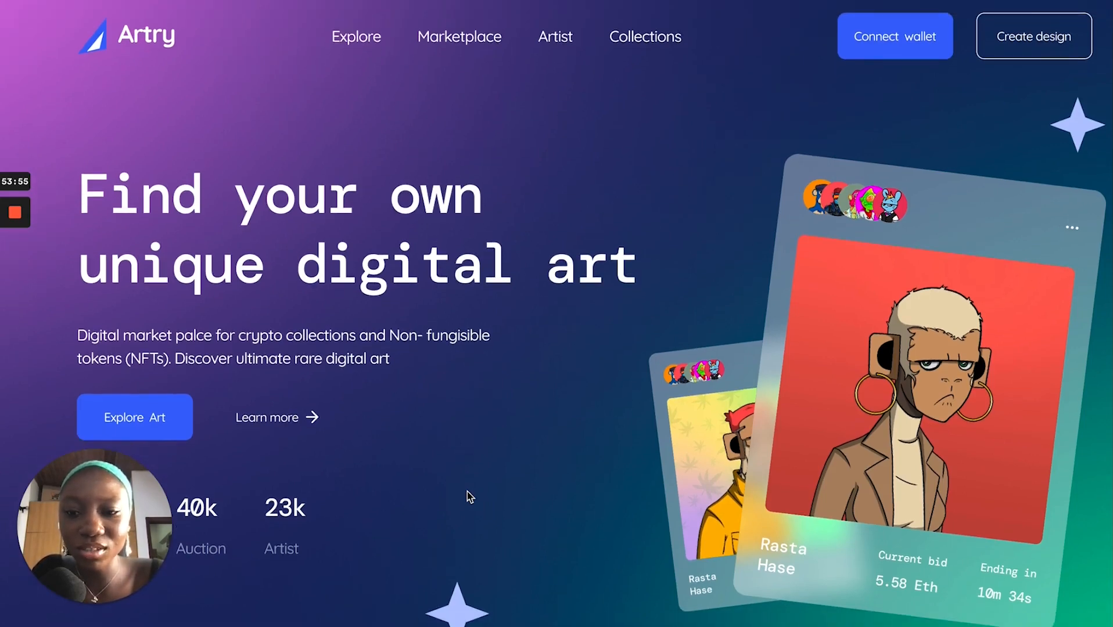
pyautogui.scroll(2, 469, 497)
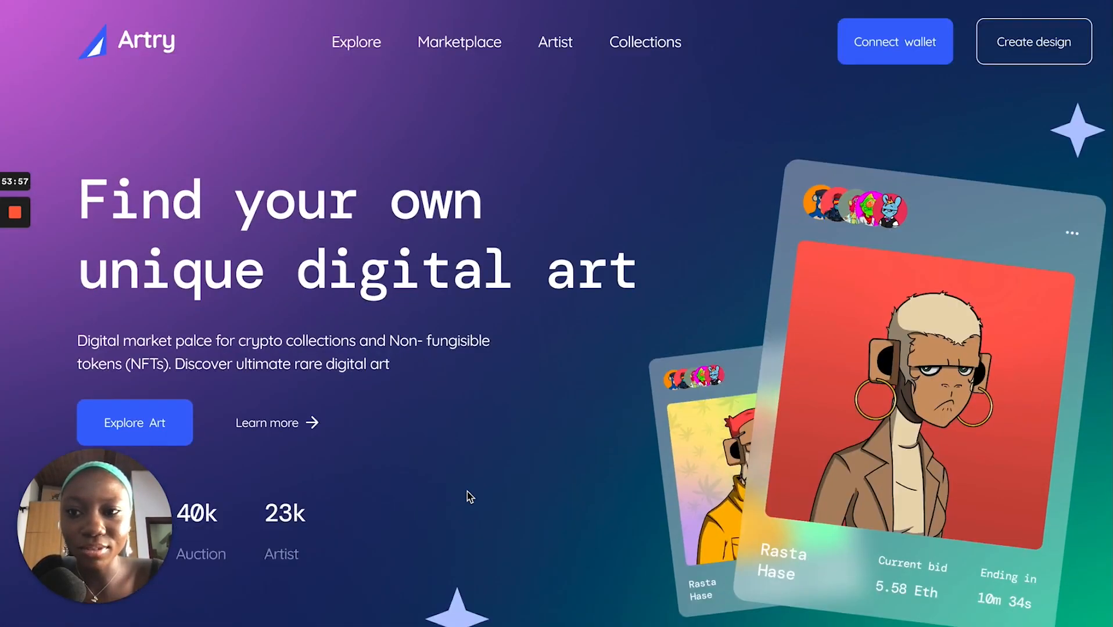
pyautogui.hscroll(1, 469, 497)
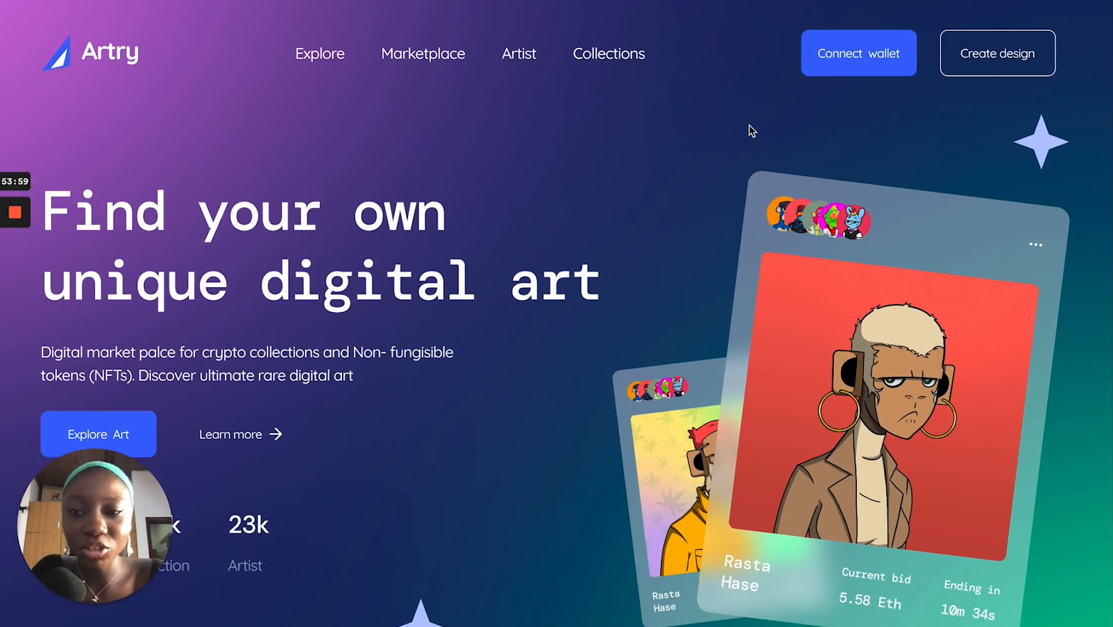
pyautogui.scroll(-3, 752, 131)
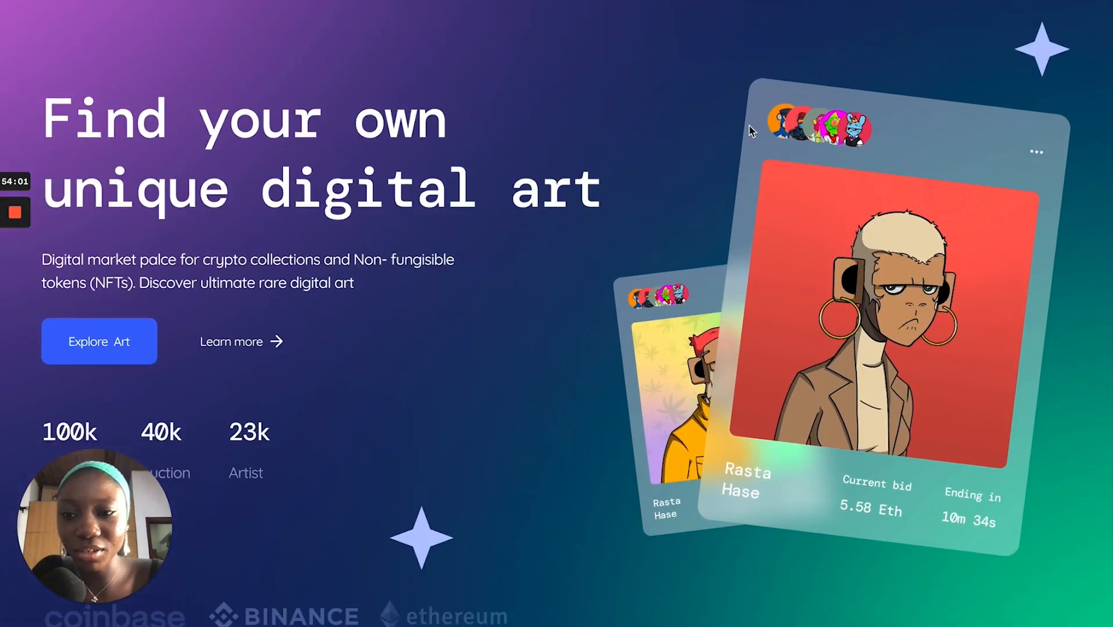
pyautogui.scroll(3, 752, 131)
pyautogui.hscroll(1, 753, 130)
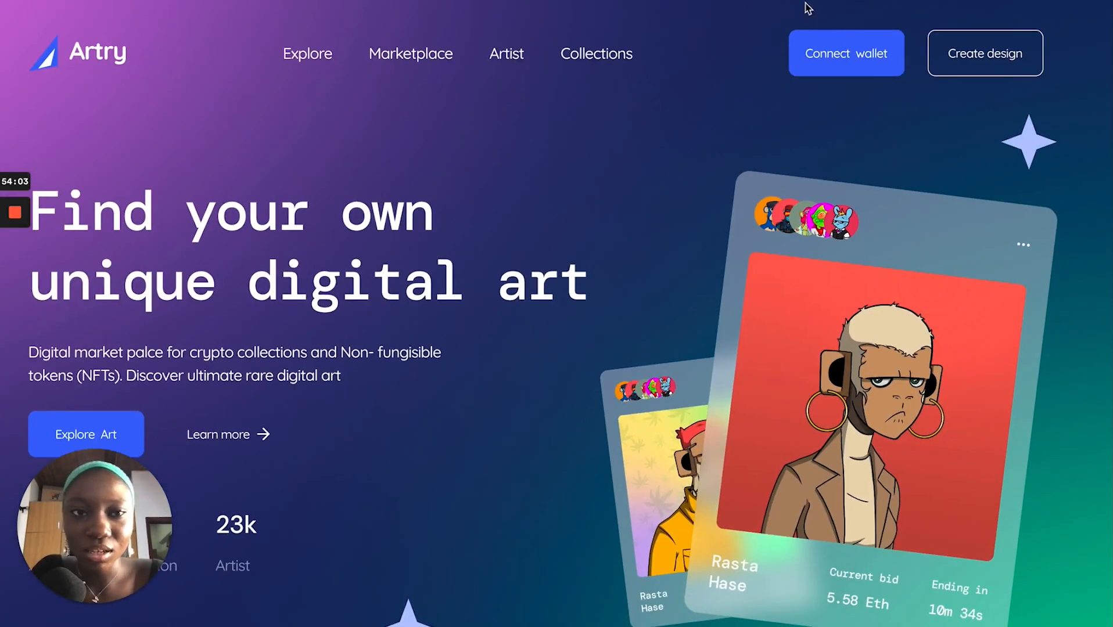
pyautogui.moveTo(1021, 8)
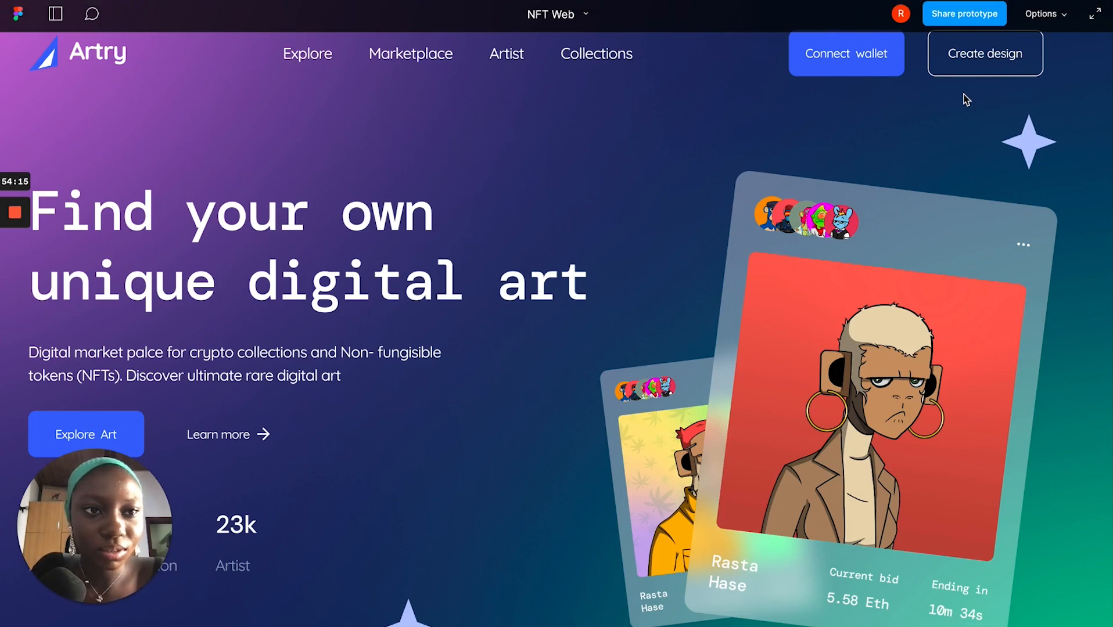
pyautogui.scroll(-3, 963, 94)
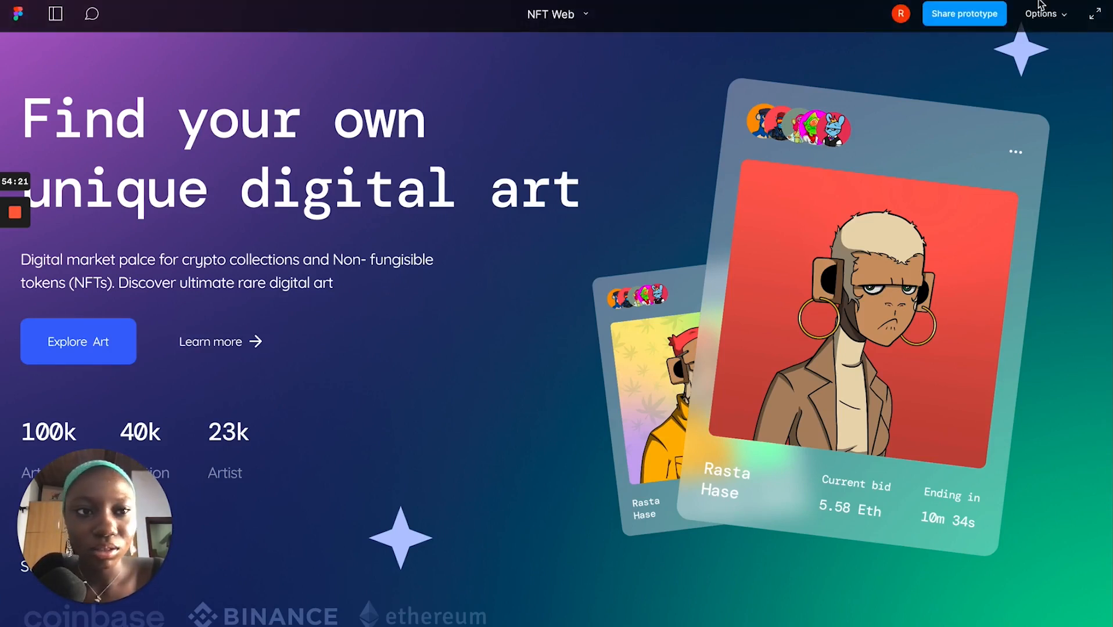
# Preview the landing page with the Fit to screen scaling option and with Fit width.
pyautogui.click(1045, 20)
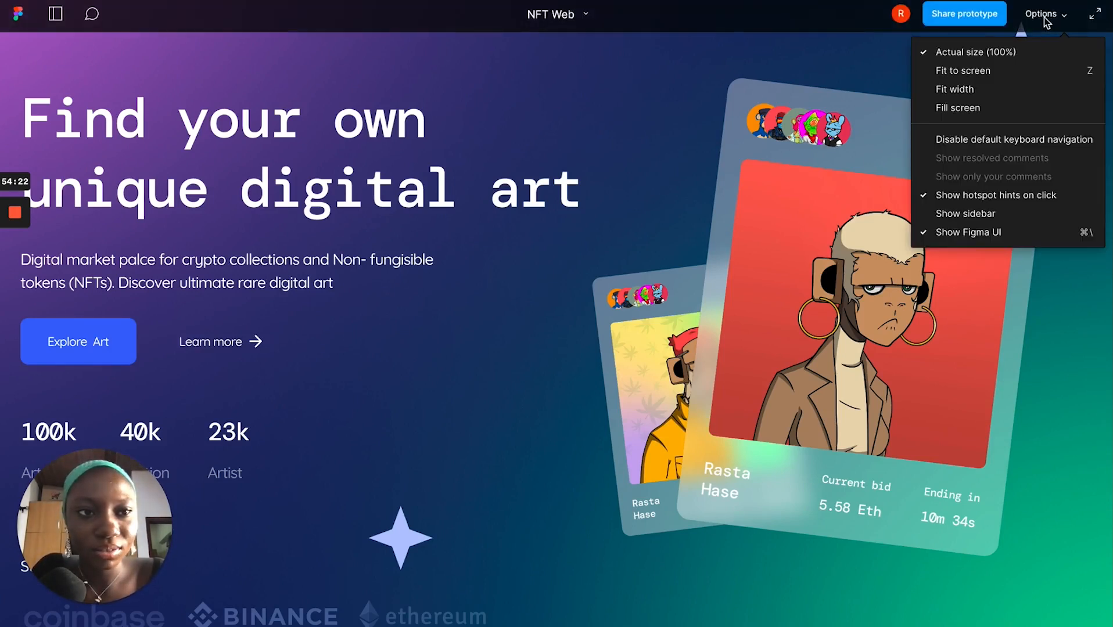
pyautogui.click(963, 72)
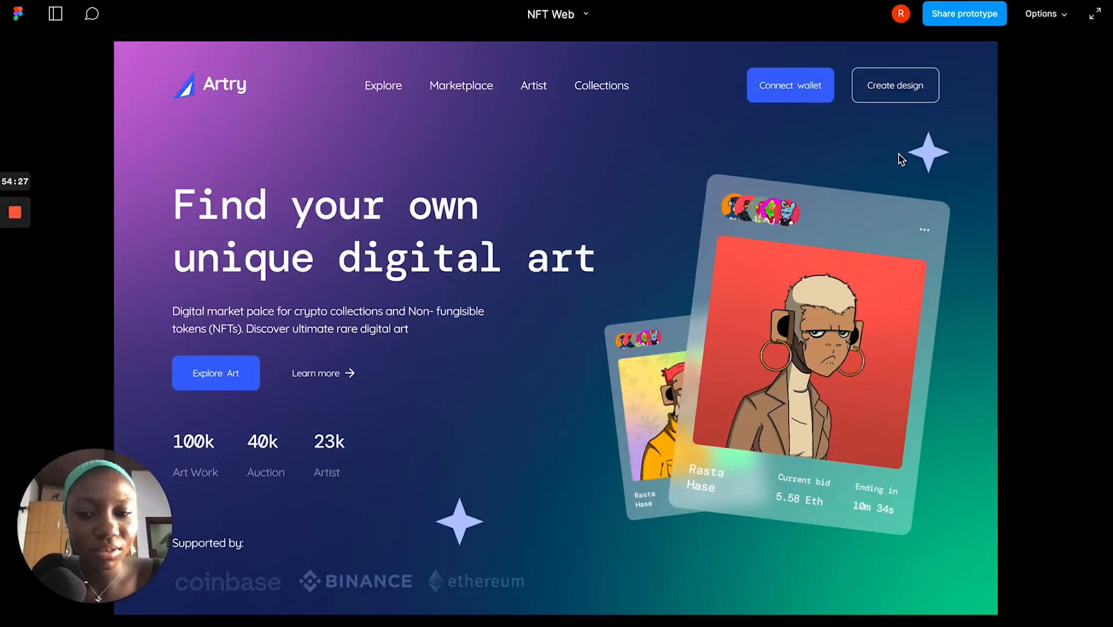
pyautogui.click(1044, 14)
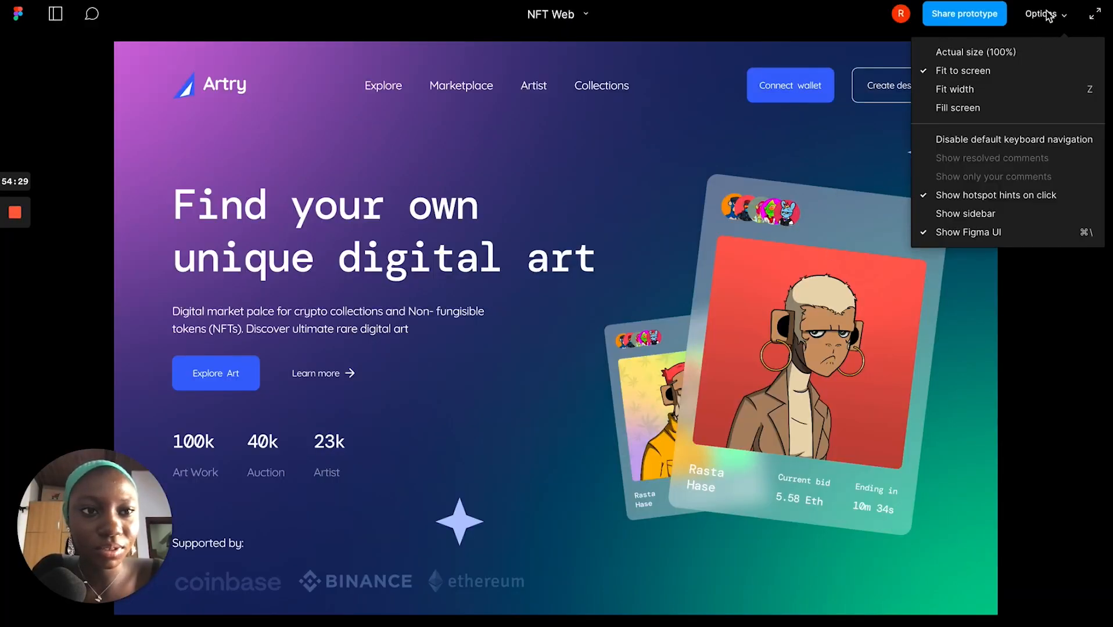
pyautogui.click(982, 91)
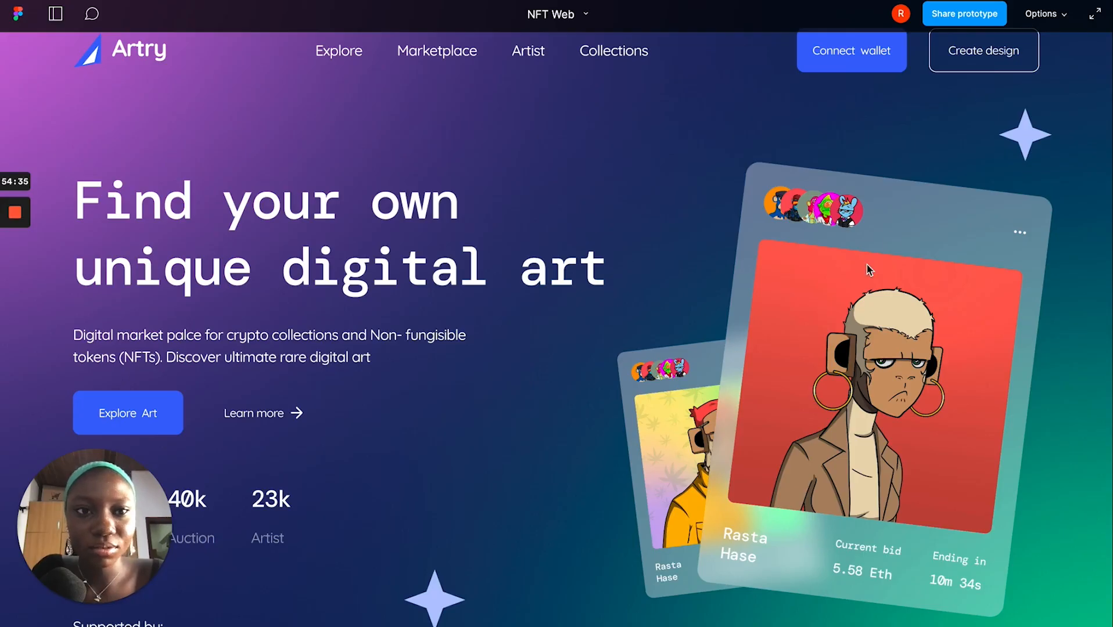
pyautogui.scroll(-2, 867, 265)
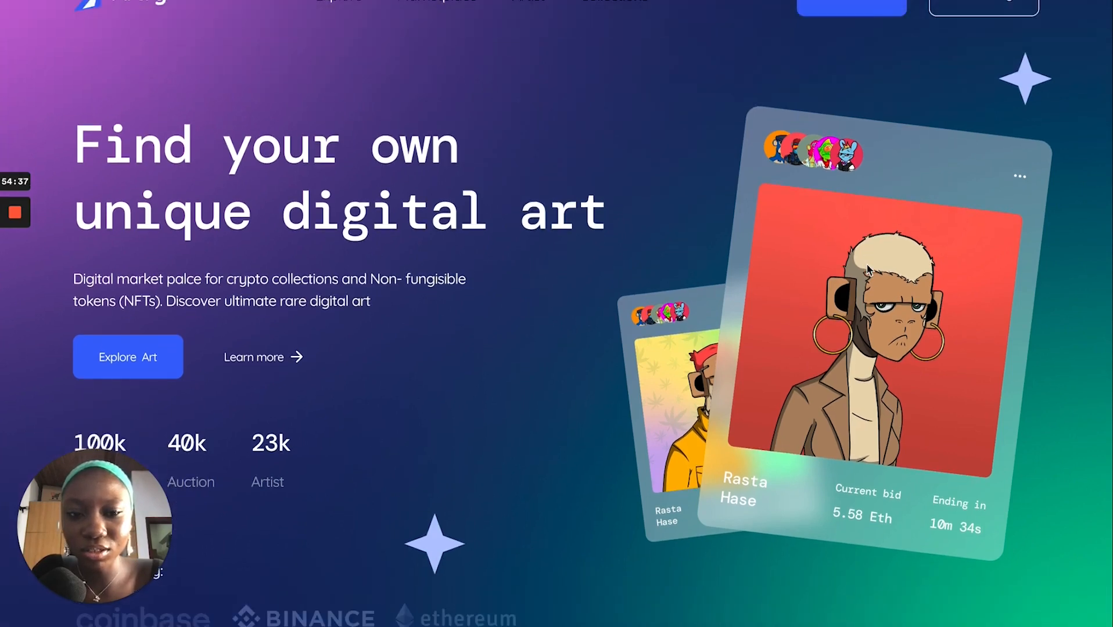
pyautogui.scroll(2, 867, 269)
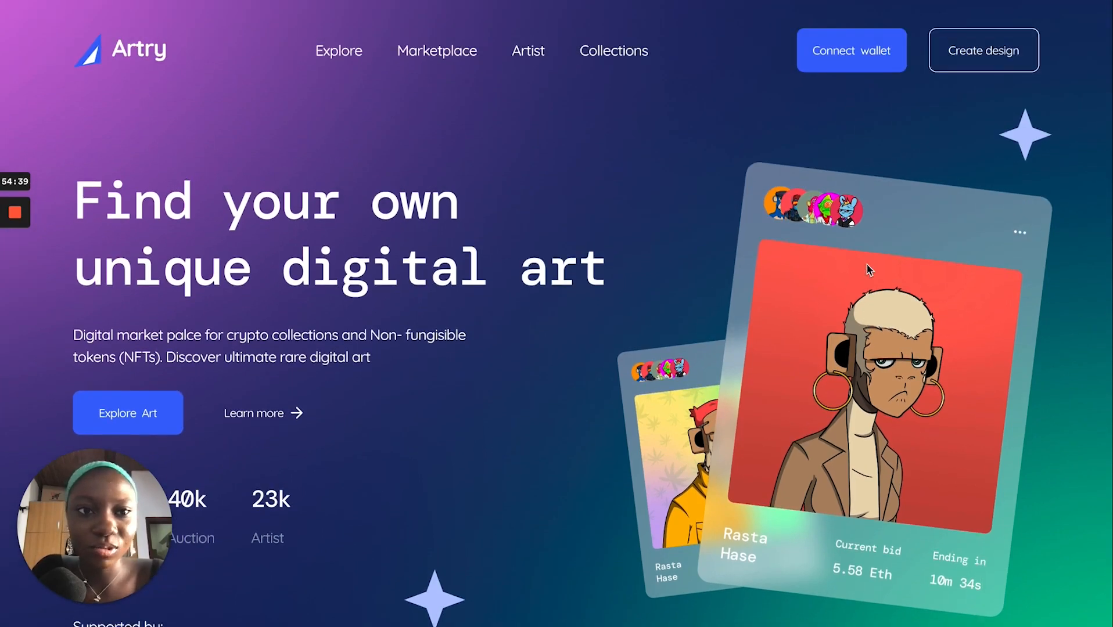
pyautogui.scroll(-2, 867, 269)
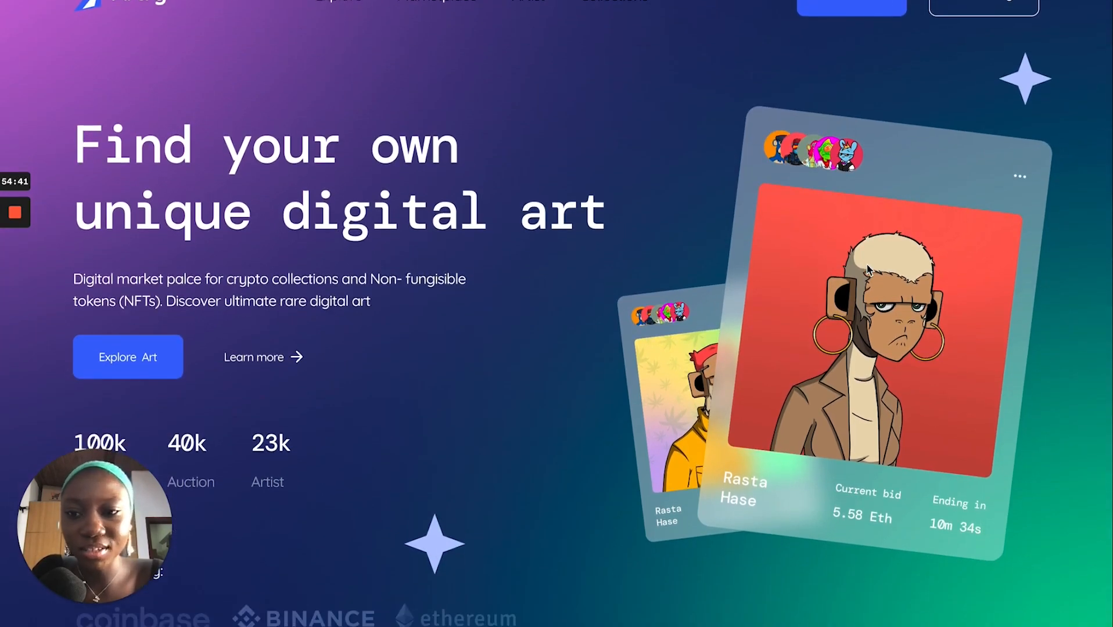
pyautogui.scroll(2, 866, 269)
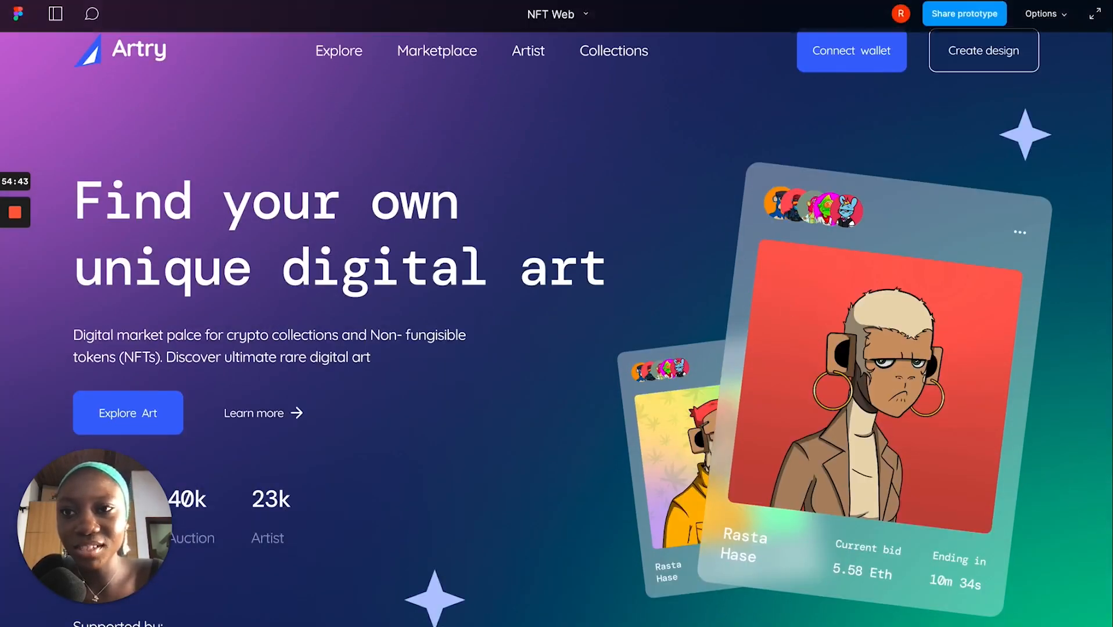
# Return to the NFT Web design file and add a 2x PNG export setting to the Instagram post - 1 frame.
pyautogui.click(302, 1)
pyautogui.hscroll(3, 649, 332)
pyautogui.scroll(-2, 649, 332)
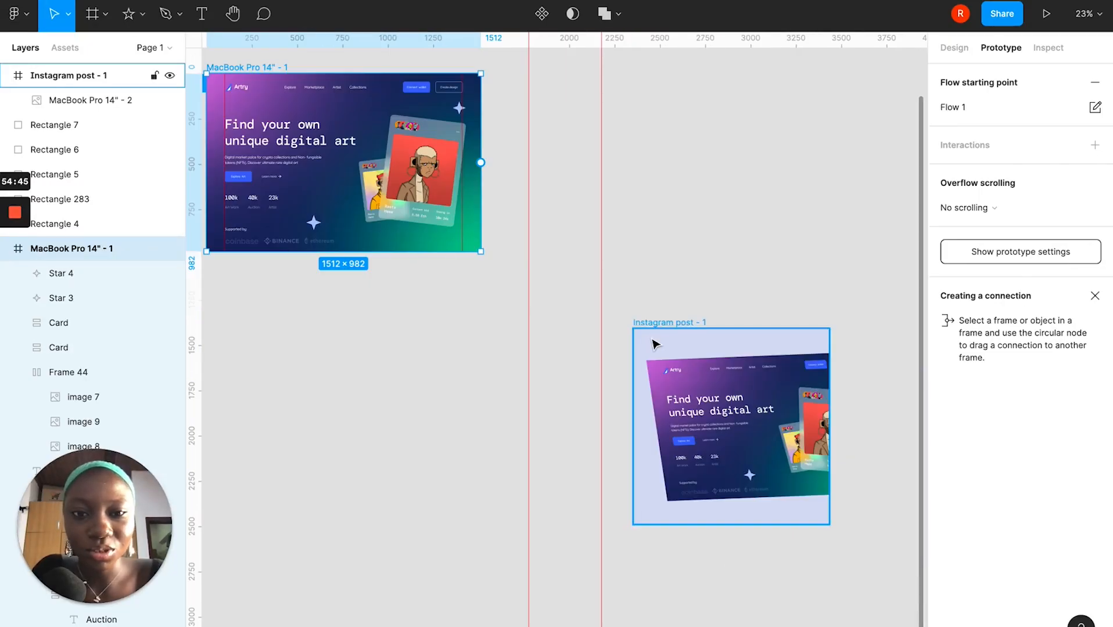
pyautogui.click(958, 51)
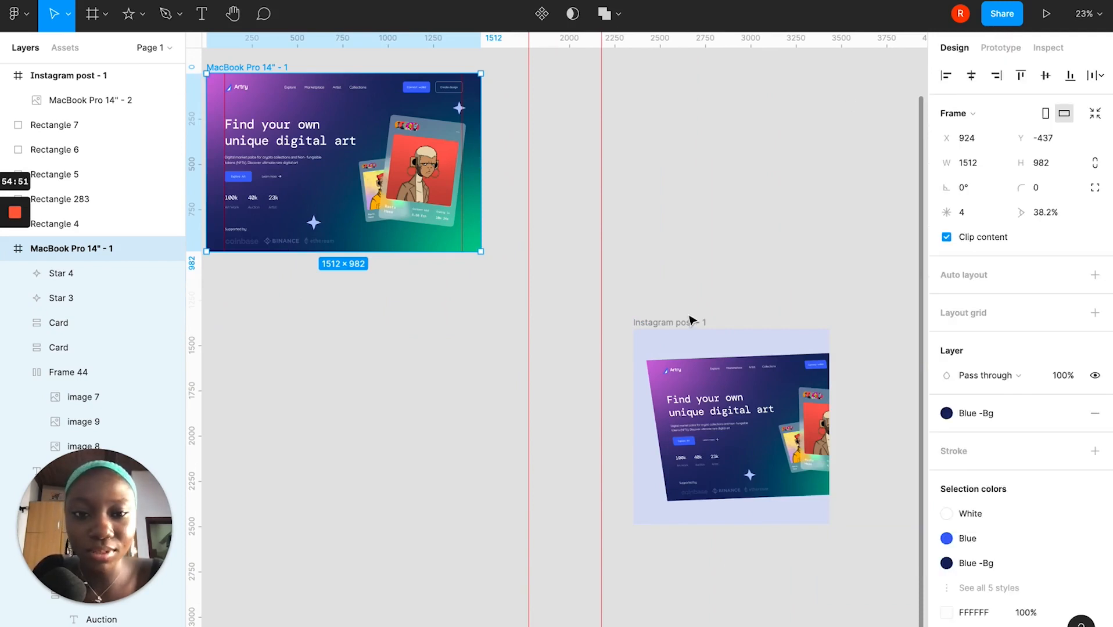
pyautogui.click(662, 323)
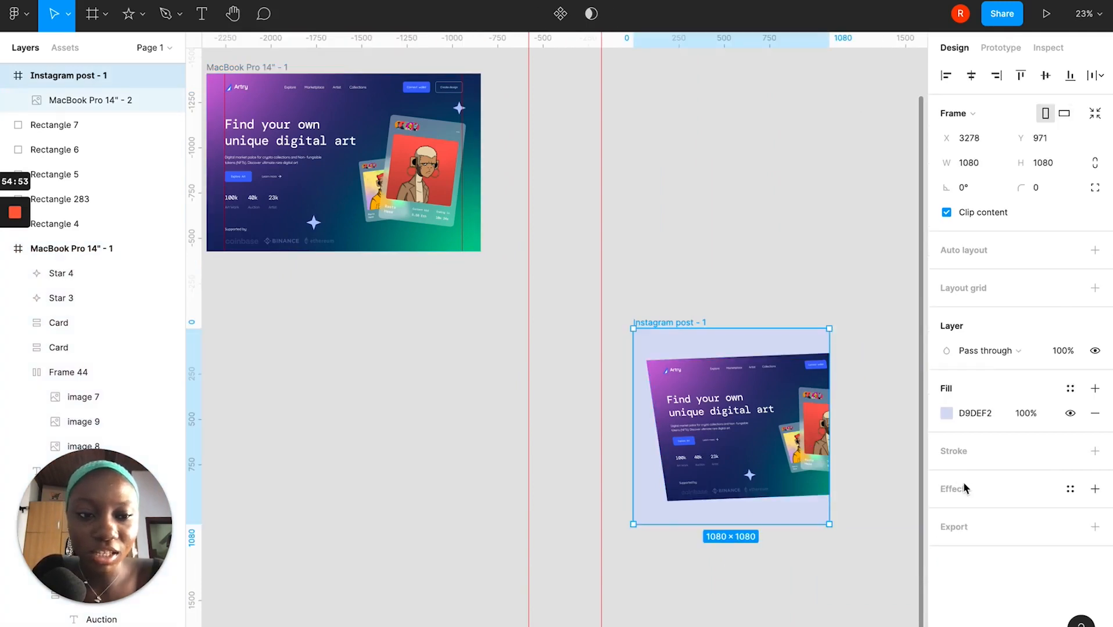
pyautogui.click(1094, 527)
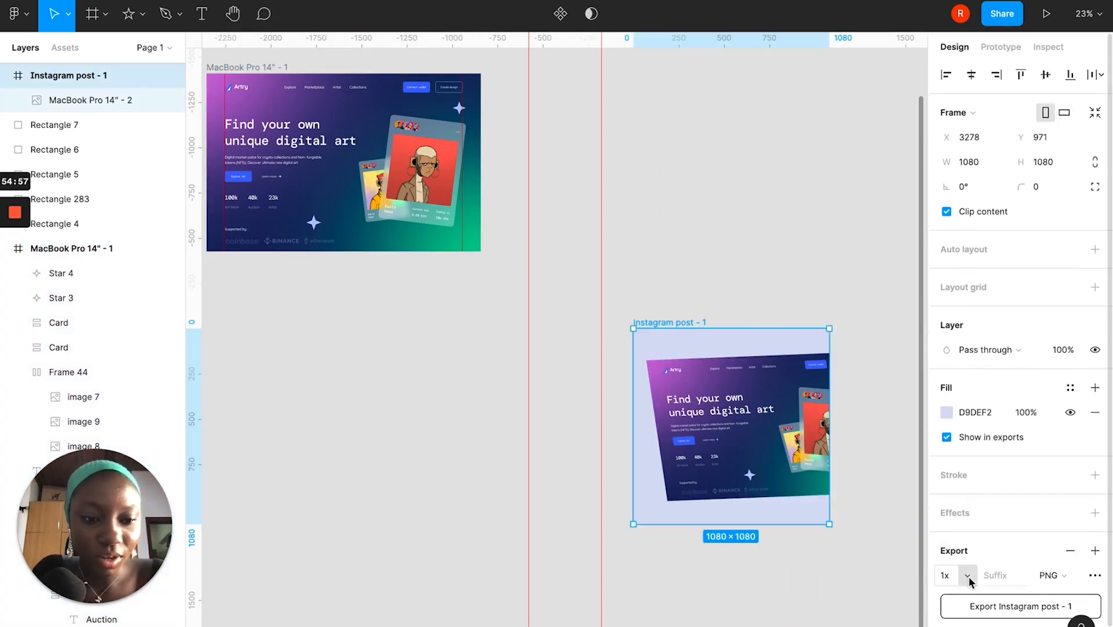
pyautogui.scroll(-1, 969, 583)
pyautogui.click(968, 542)
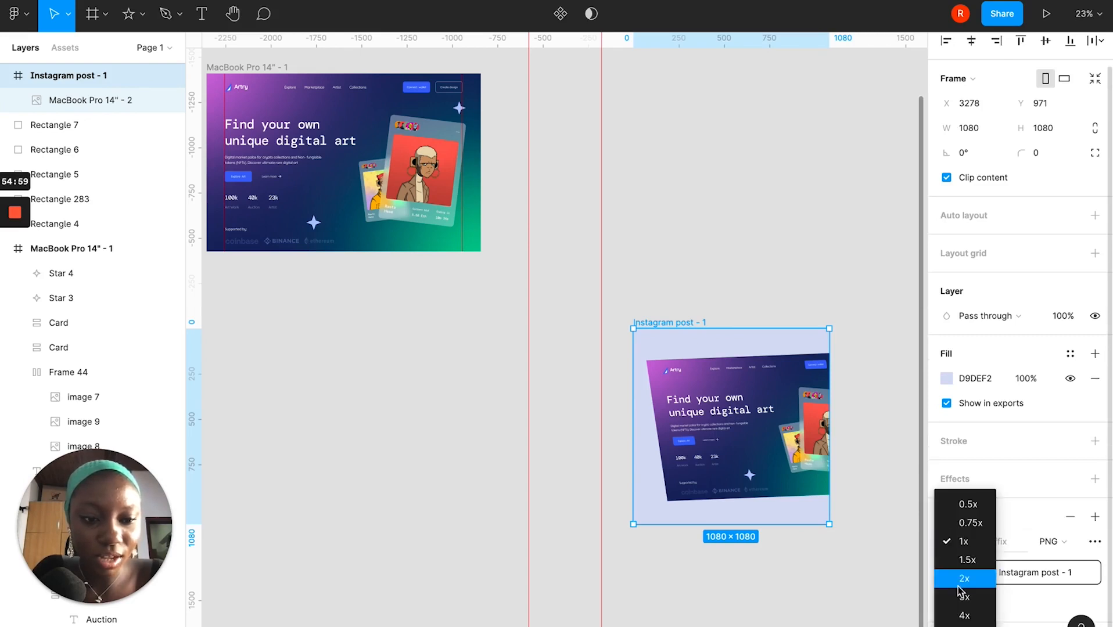
pyautogui.click(958, 584)
# Export the Instagram post - 1 frame to the Downloads folder as "NFT martket place website.png".
pyautogui.click(989, 578)
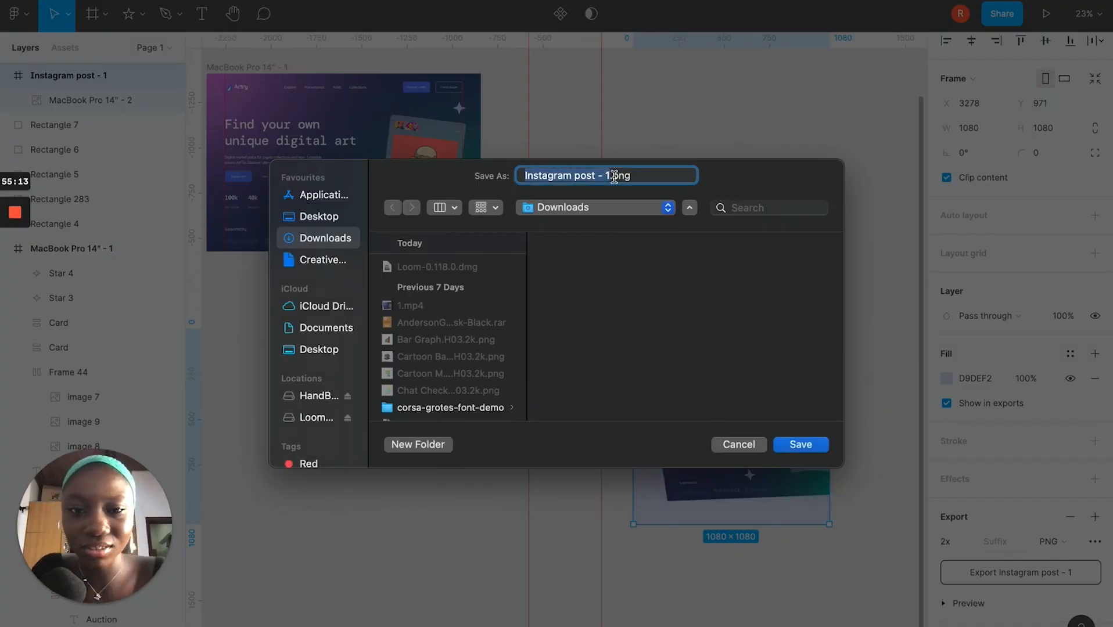
pyautogui.press('BackSpace')
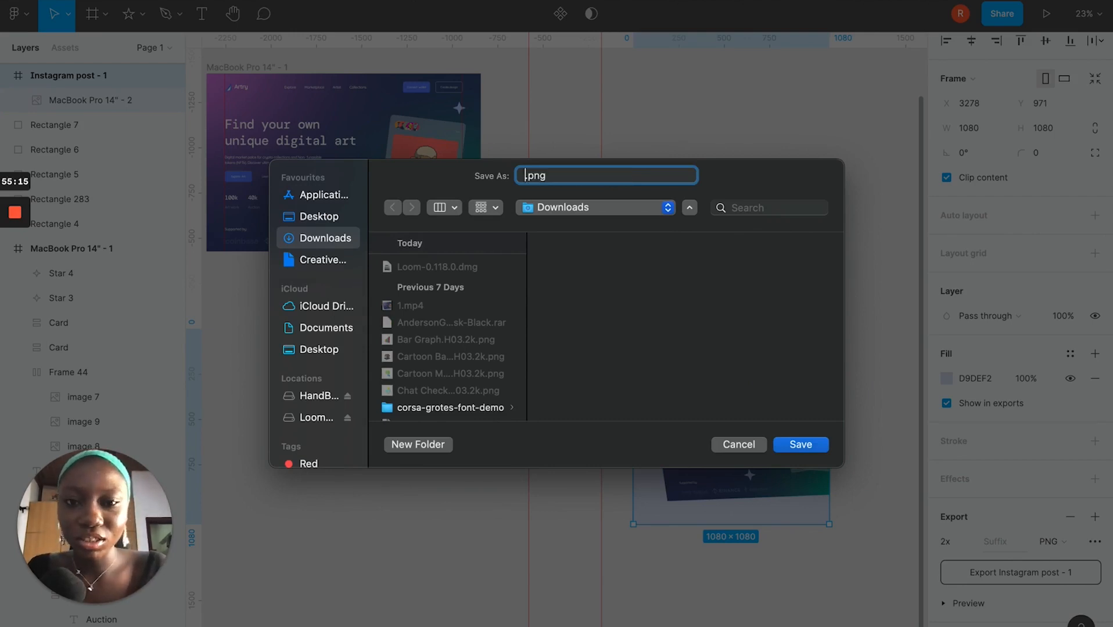
pyautogui.write('N')
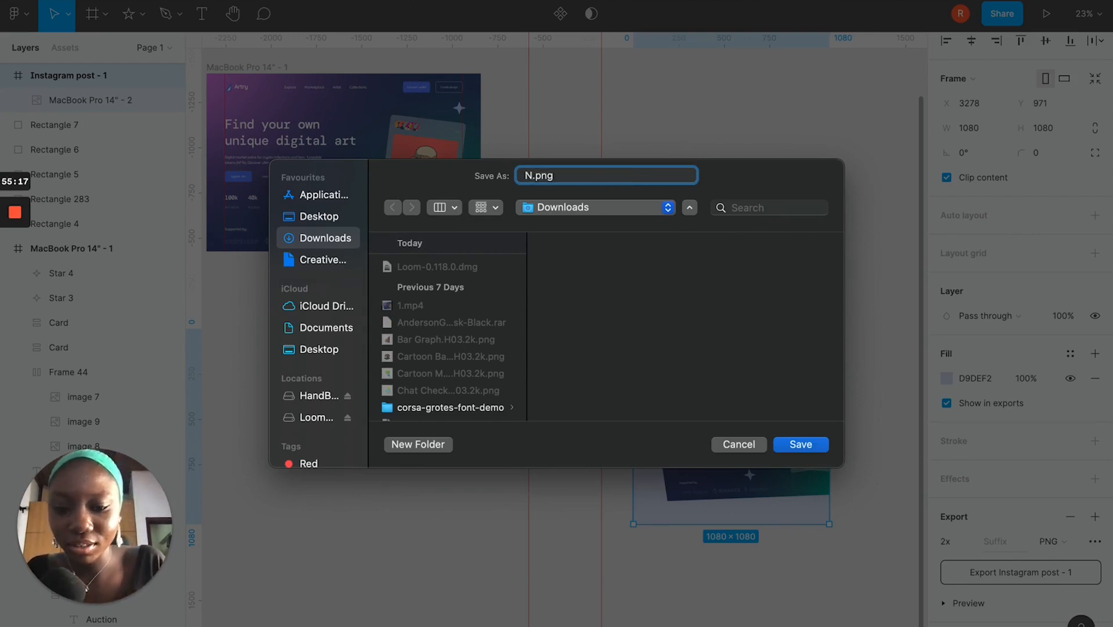
pyautogui.write('G')
pyautogui.press('BackSpace')
pyautogui.write('FT')
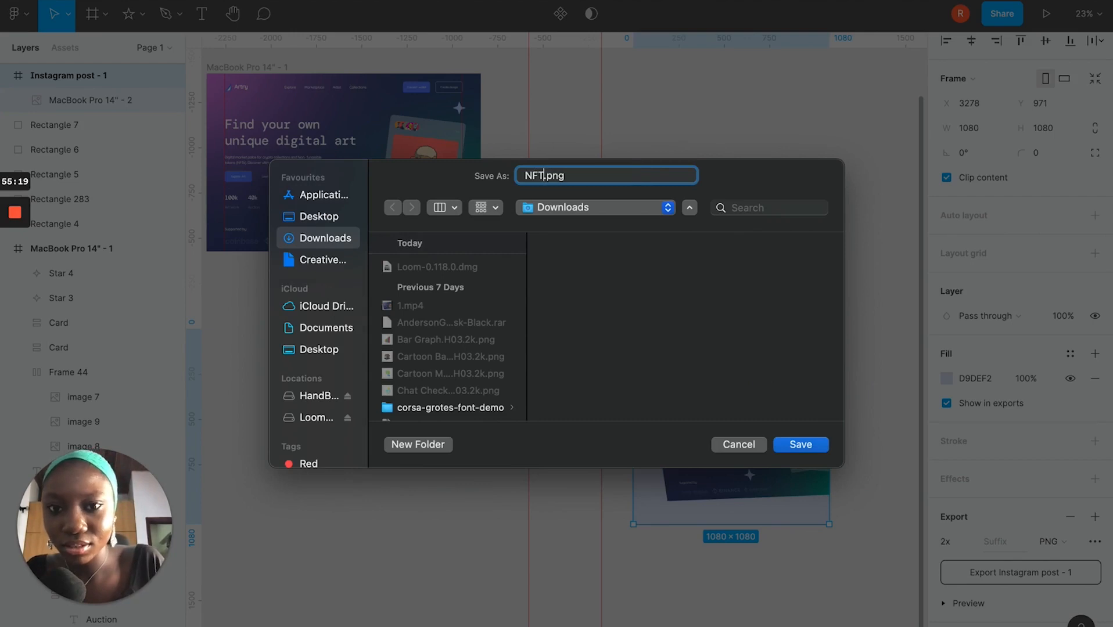
pyautogui.write(' mart')
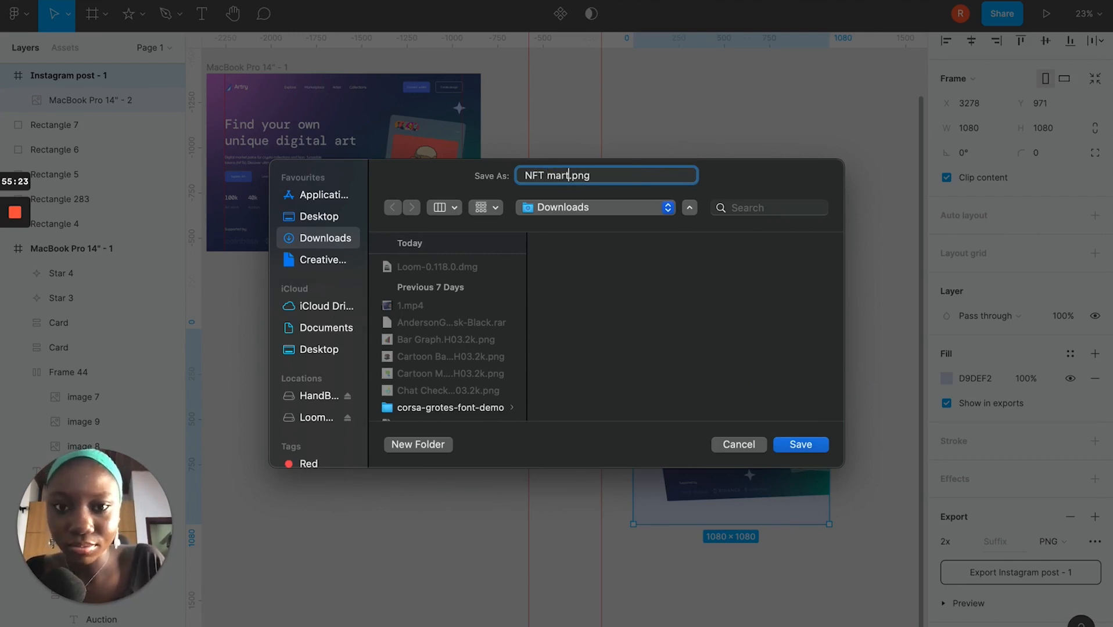
pyautogui.write('ket plac')
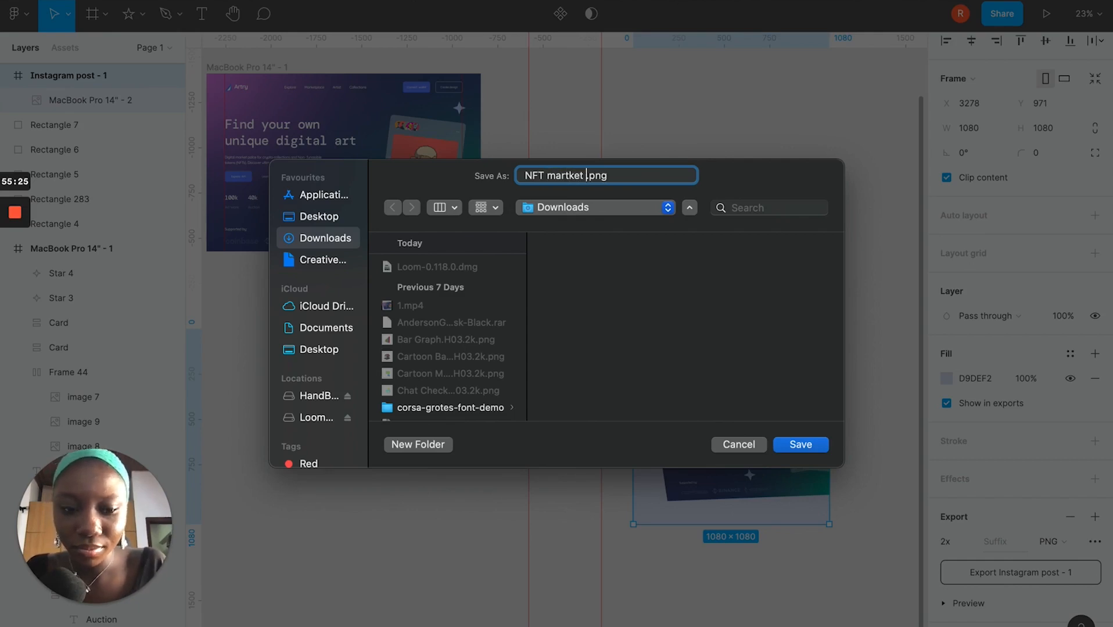
pyautogui.write('e web')
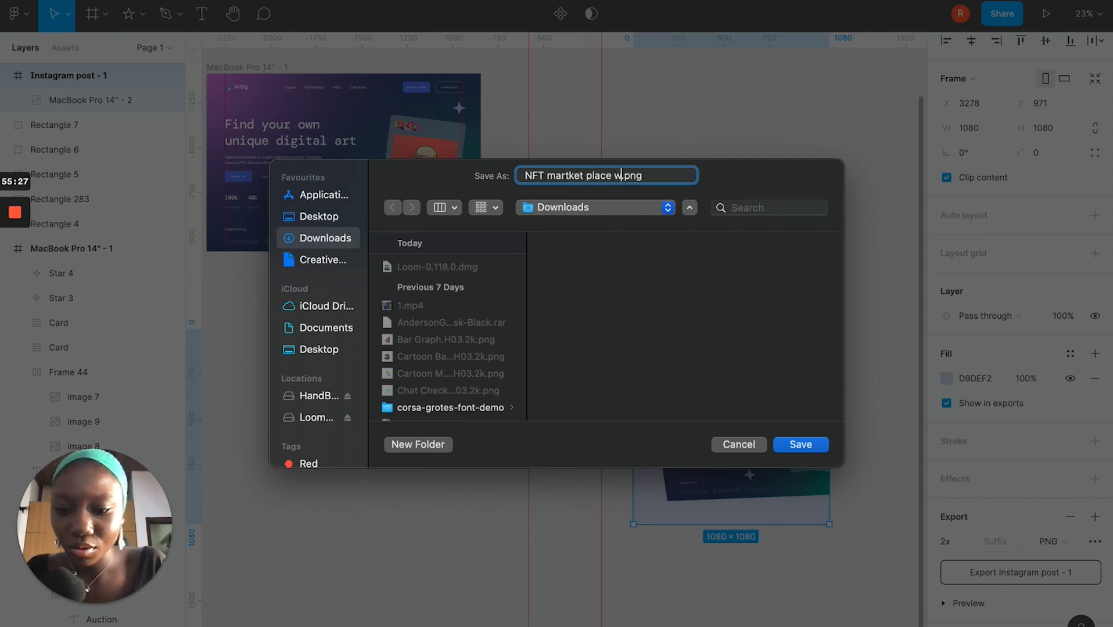
pyautogui.write('site')
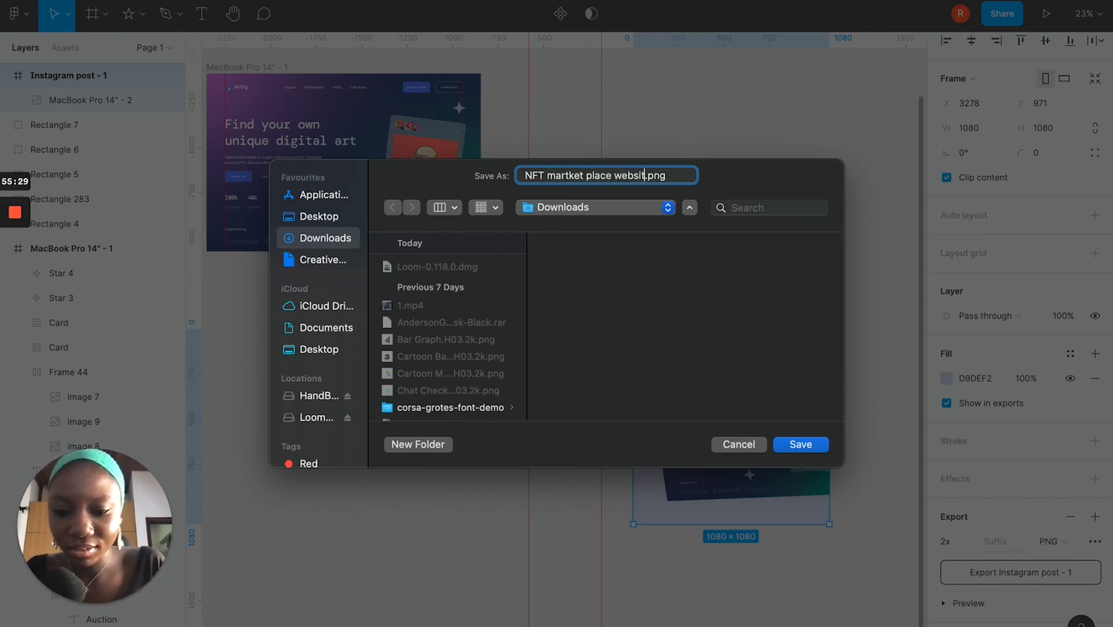
pyautogui.click(799, 445)
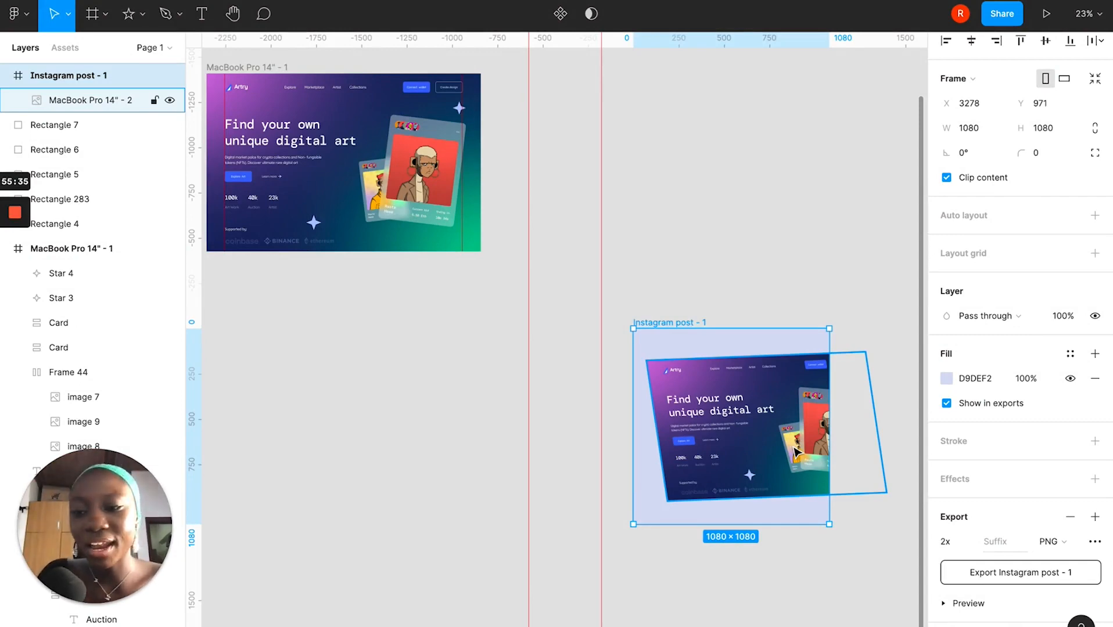
# Switch to Finder, view the exported "NFT martket place website" image from Downloads in full screen, and return to Figma.
pyautogui.hotkey('ctrl', 'Up')
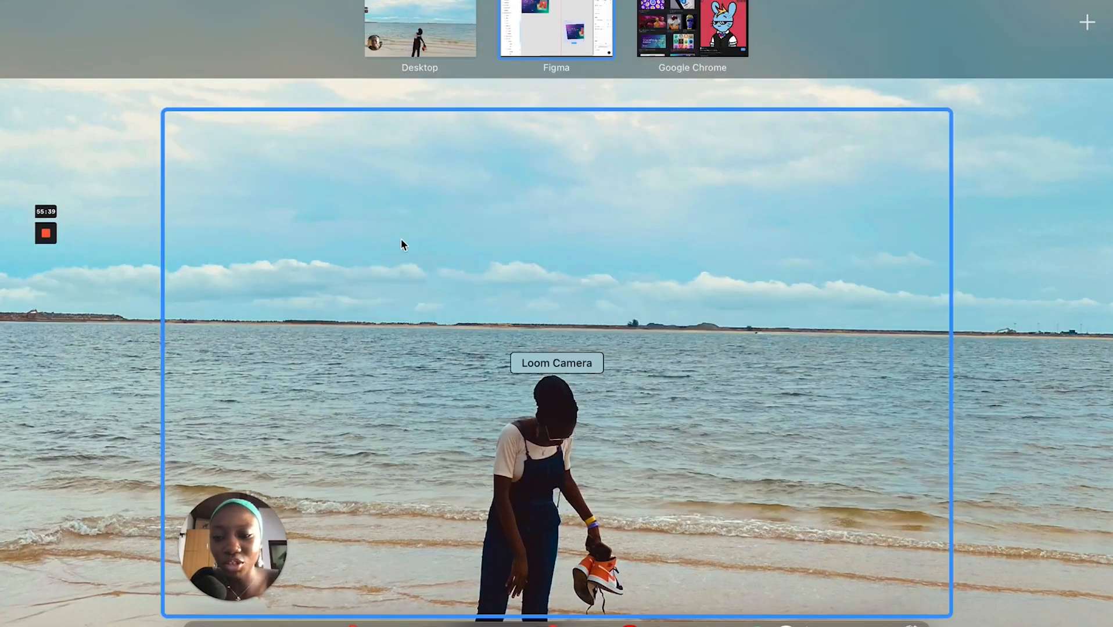
pyautogui.click(200, 623)
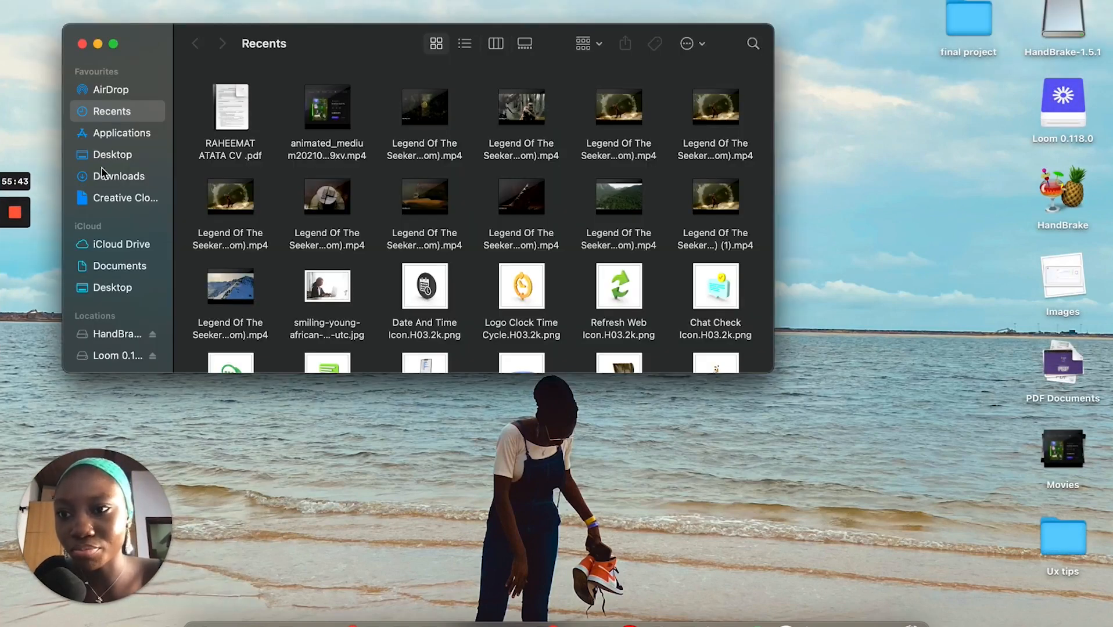
pyautogui.click(108, 176)
pyautogui.scroll(10, 271, 158)
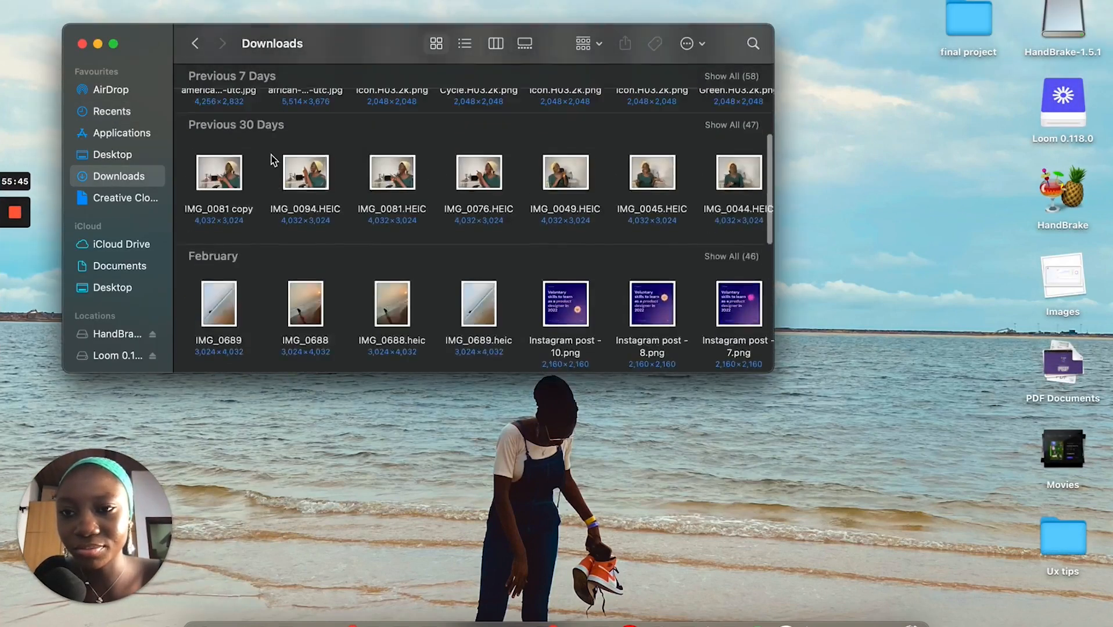
pyautogui.scroll(-1, 271, 158)
pyautogui.doubleClick(227, 137)
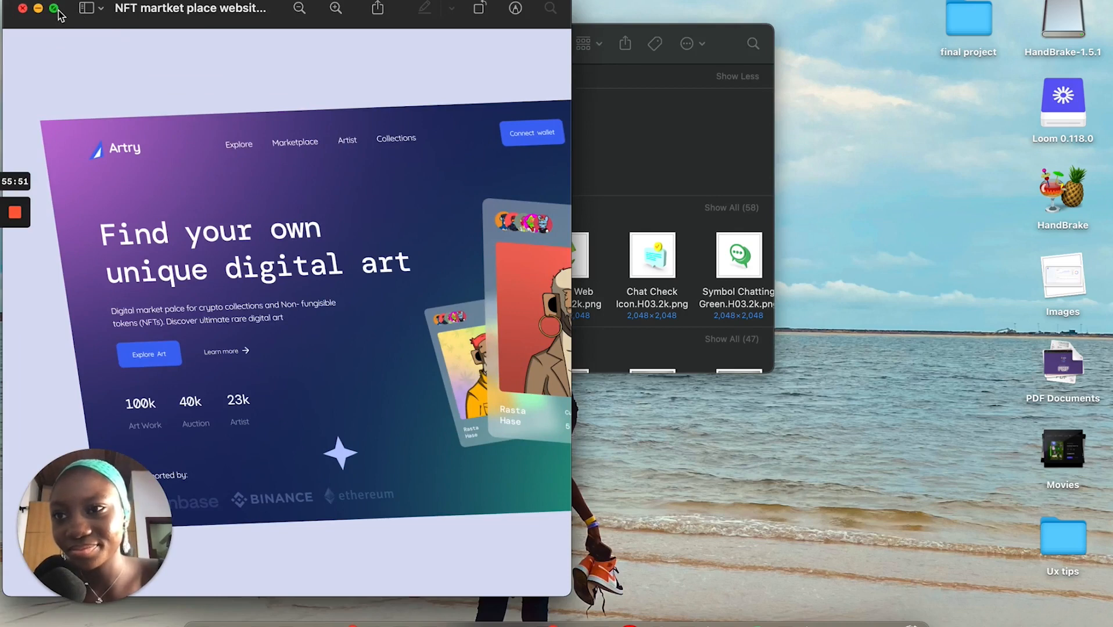
pyautogui.click(58, 14)
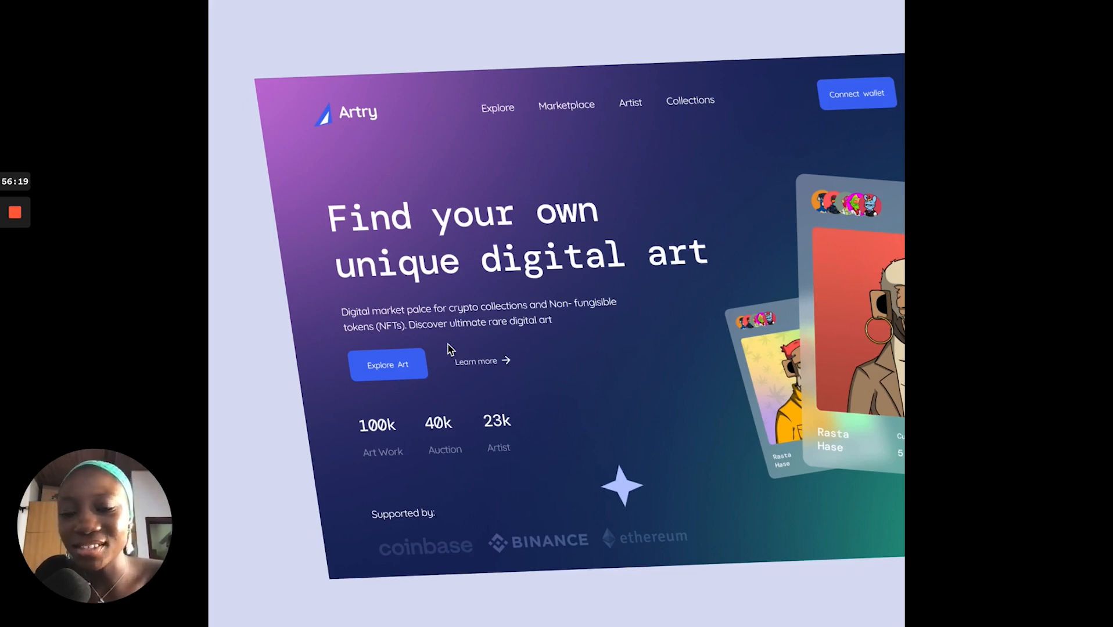
pyautogui.hotkey('ctrl', 'Up')
pyautogui.click(623, 26)
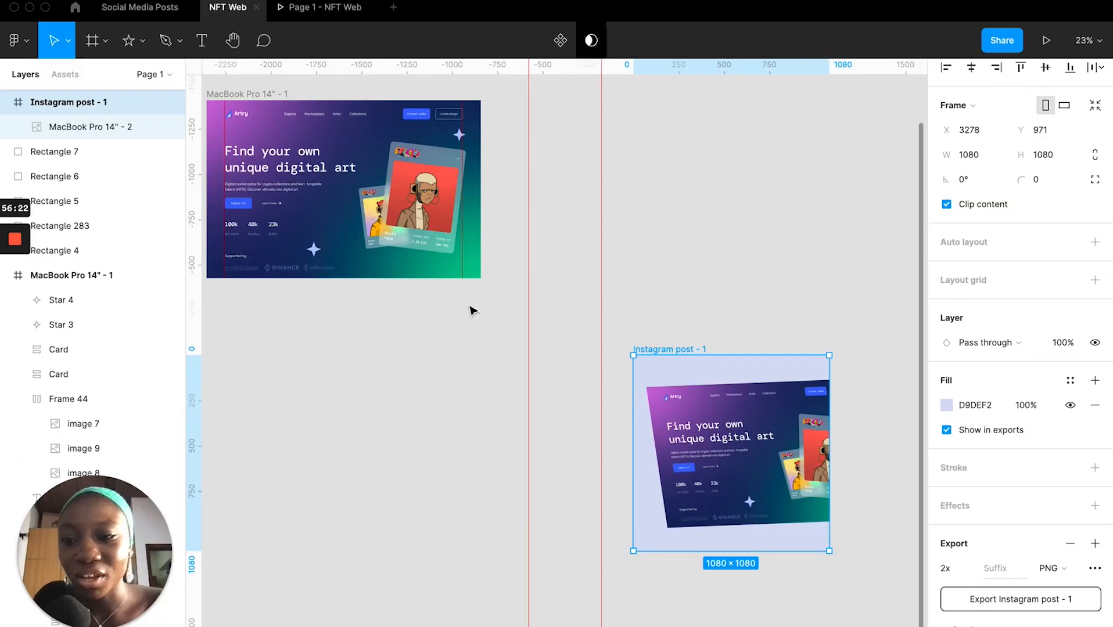